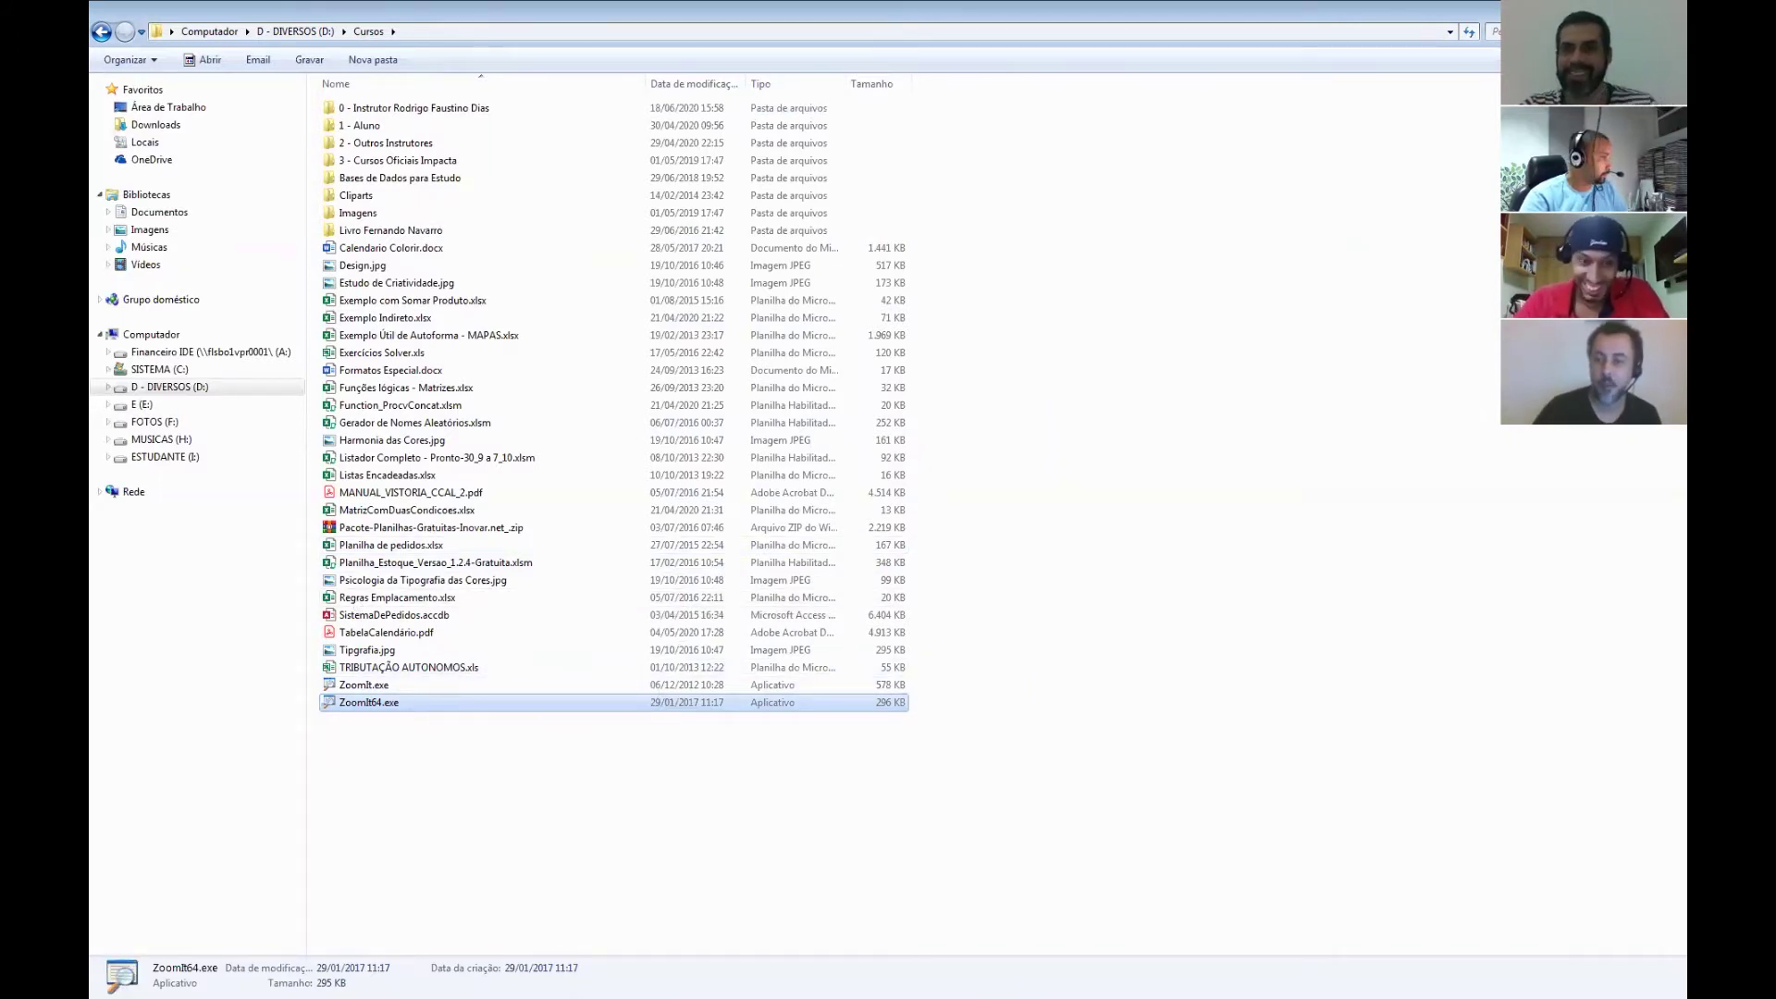
Switch to the Excel workbook and examine the =, >, < and <> comparison operators in column B of the logical tests sheet.
key(alt+Tab)
key(ctrl+1)
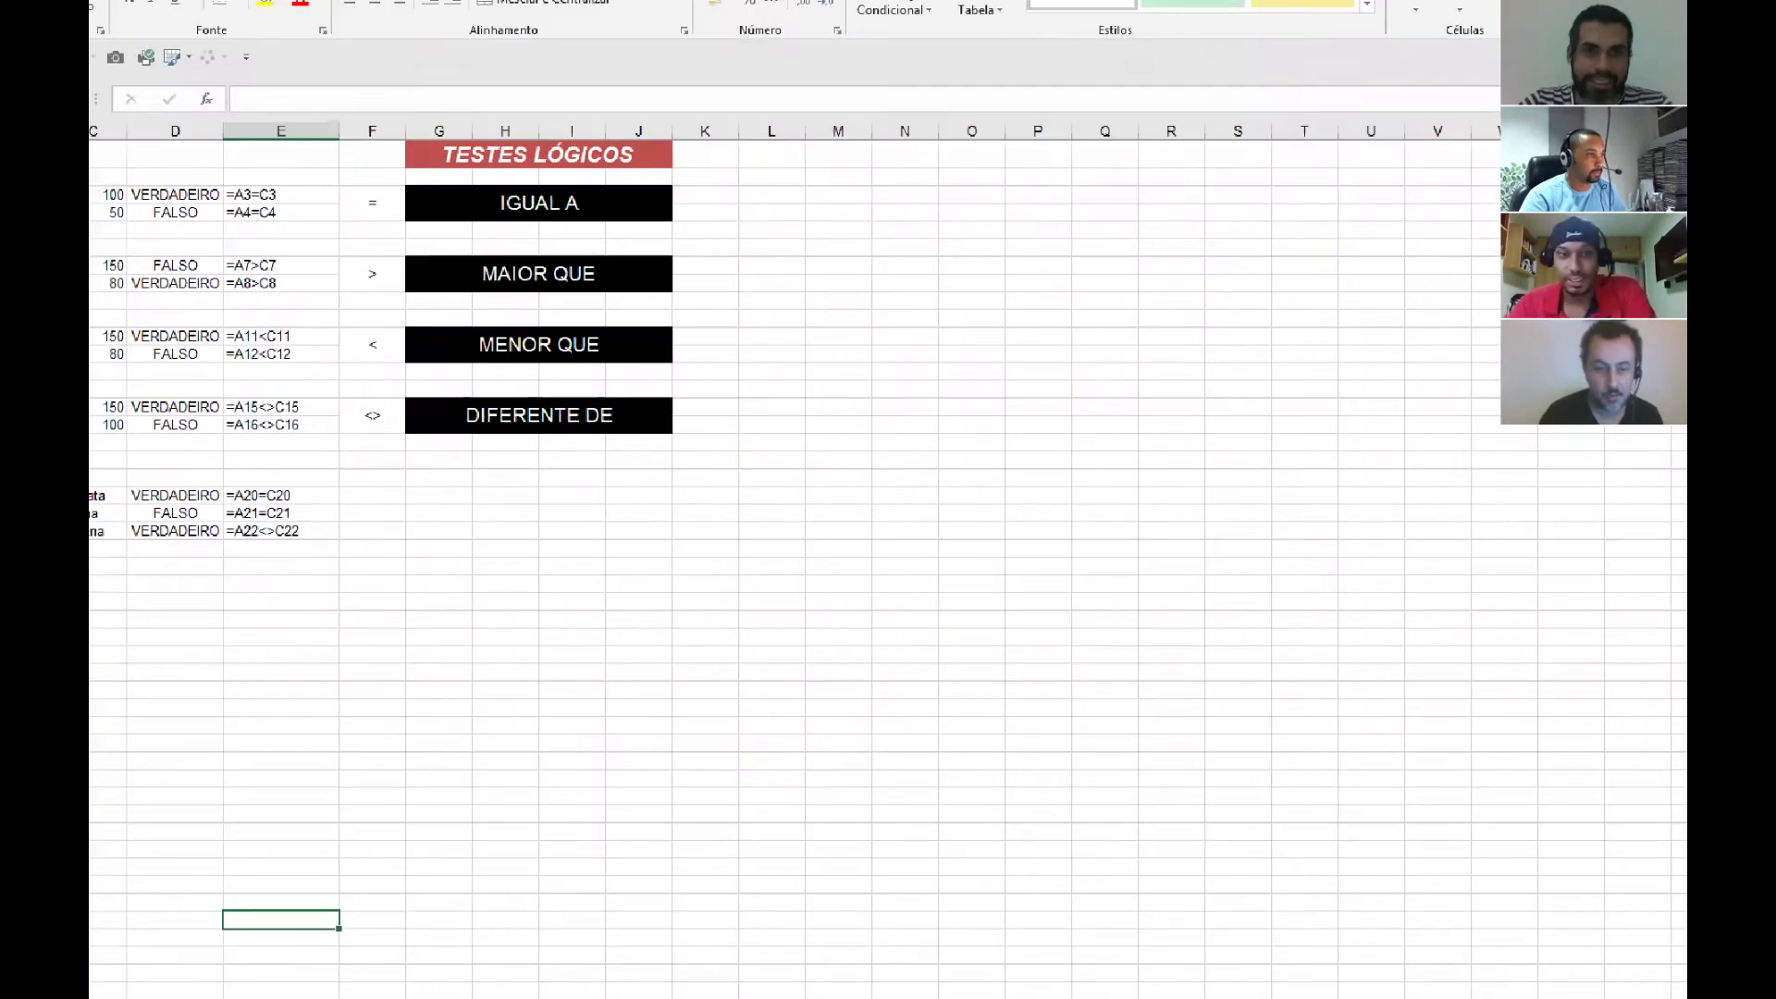
key(Escape)
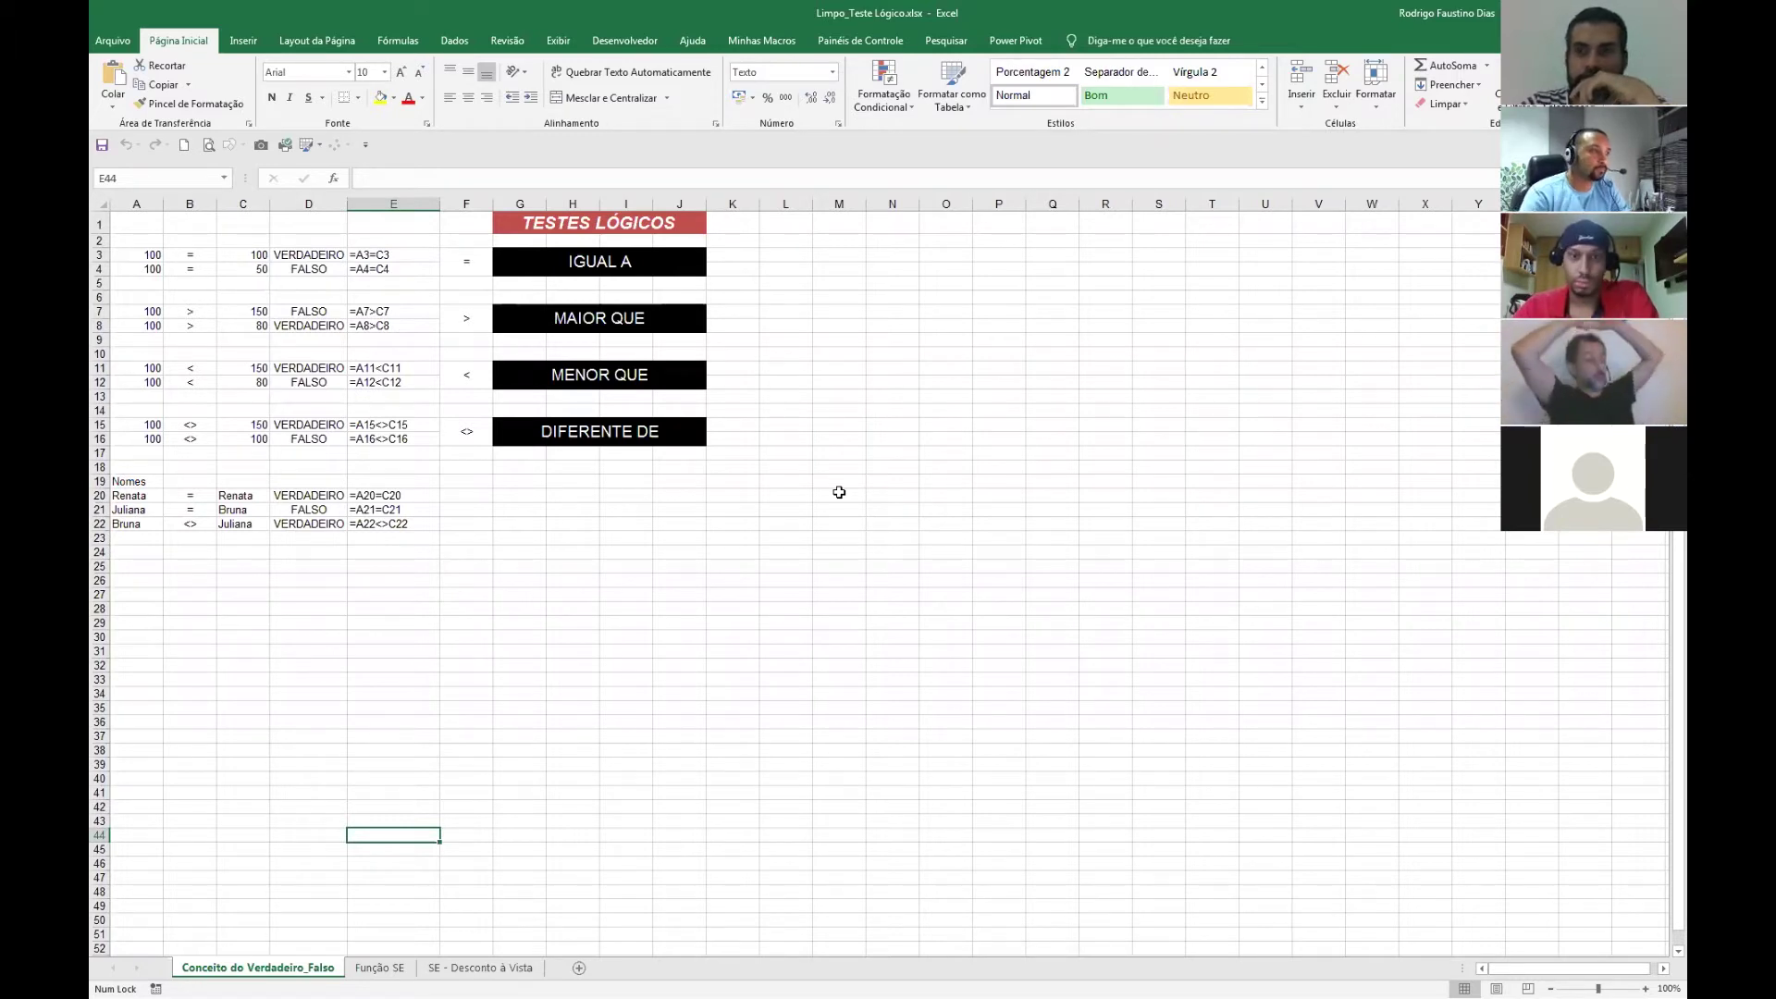
click(1645, 985)
scroll(572, 597, up, 5)
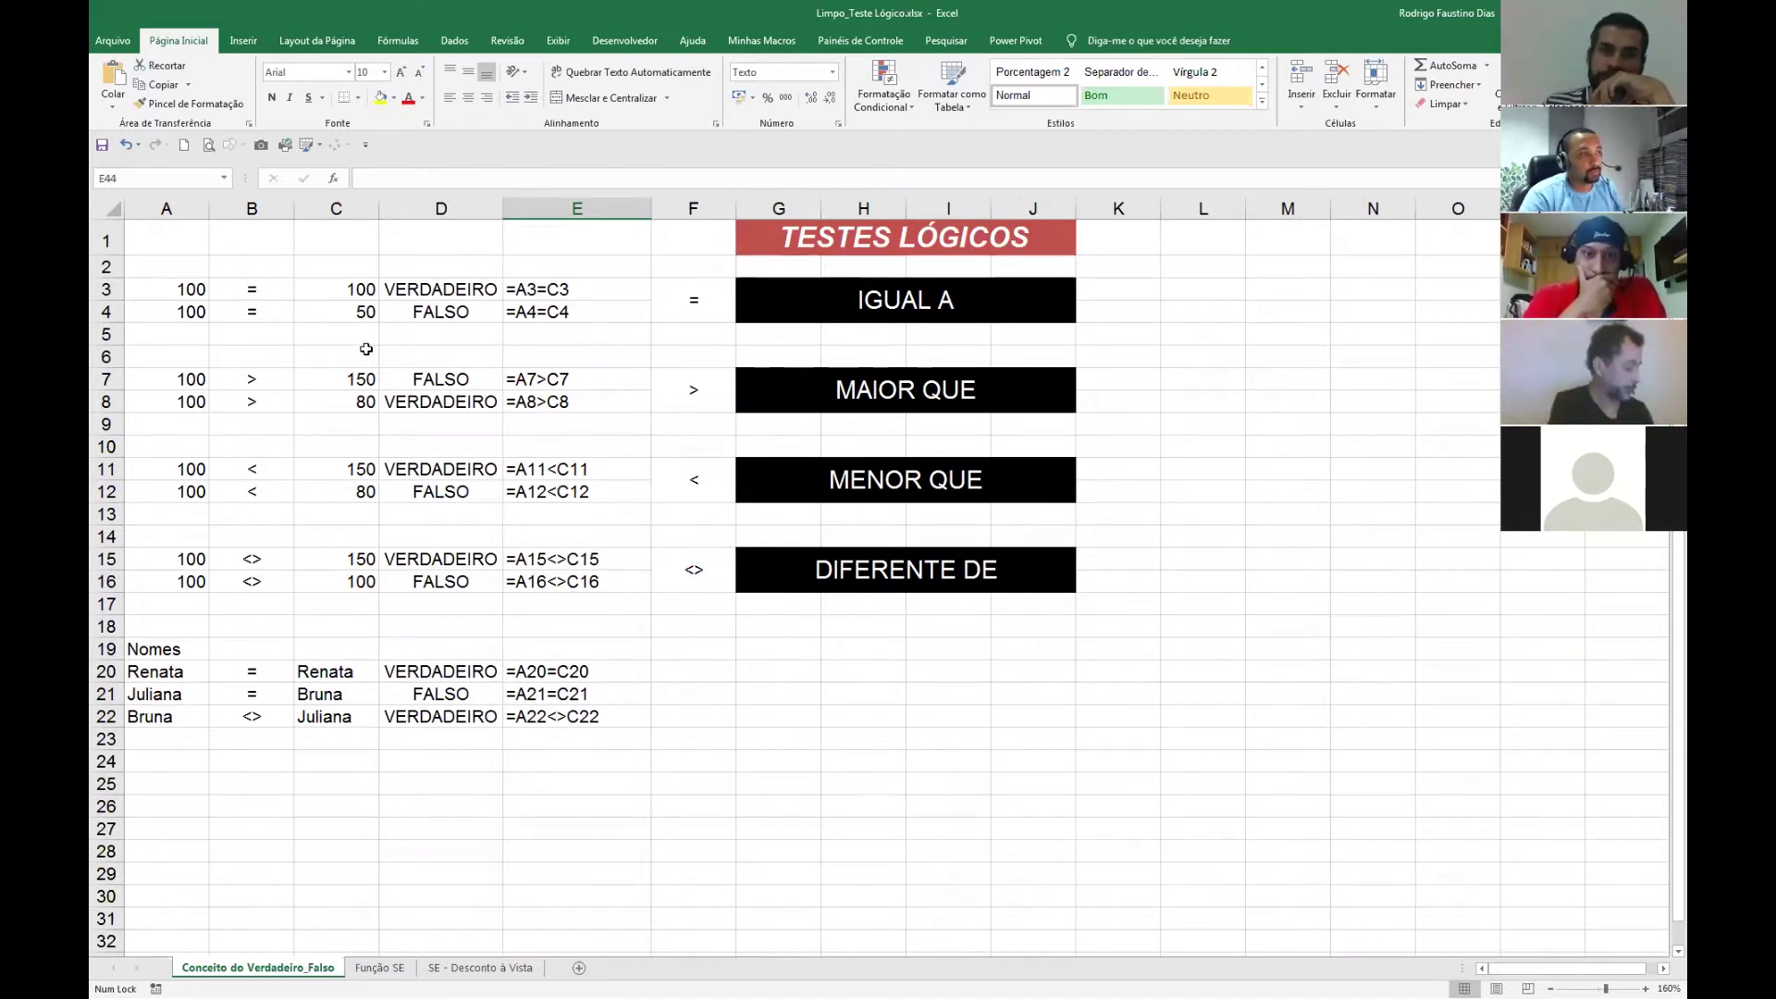
click(257, 287)
click(266, 383)
click(263, 469)
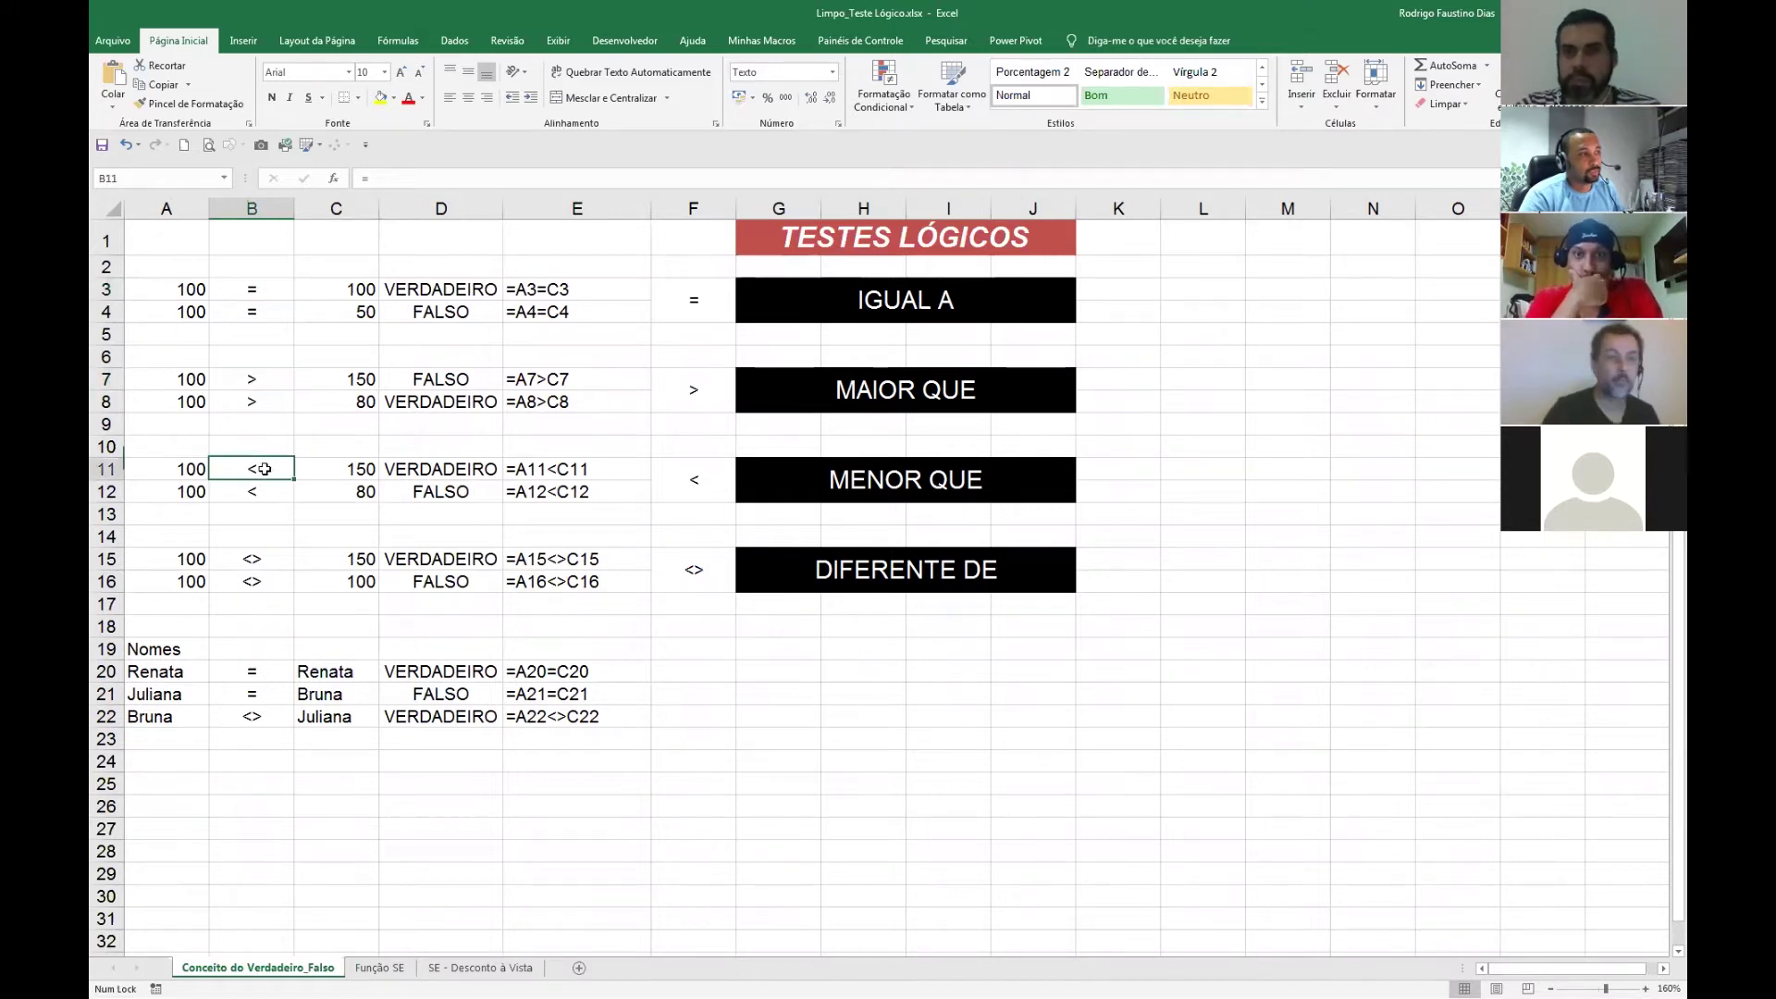
click(266, 551)
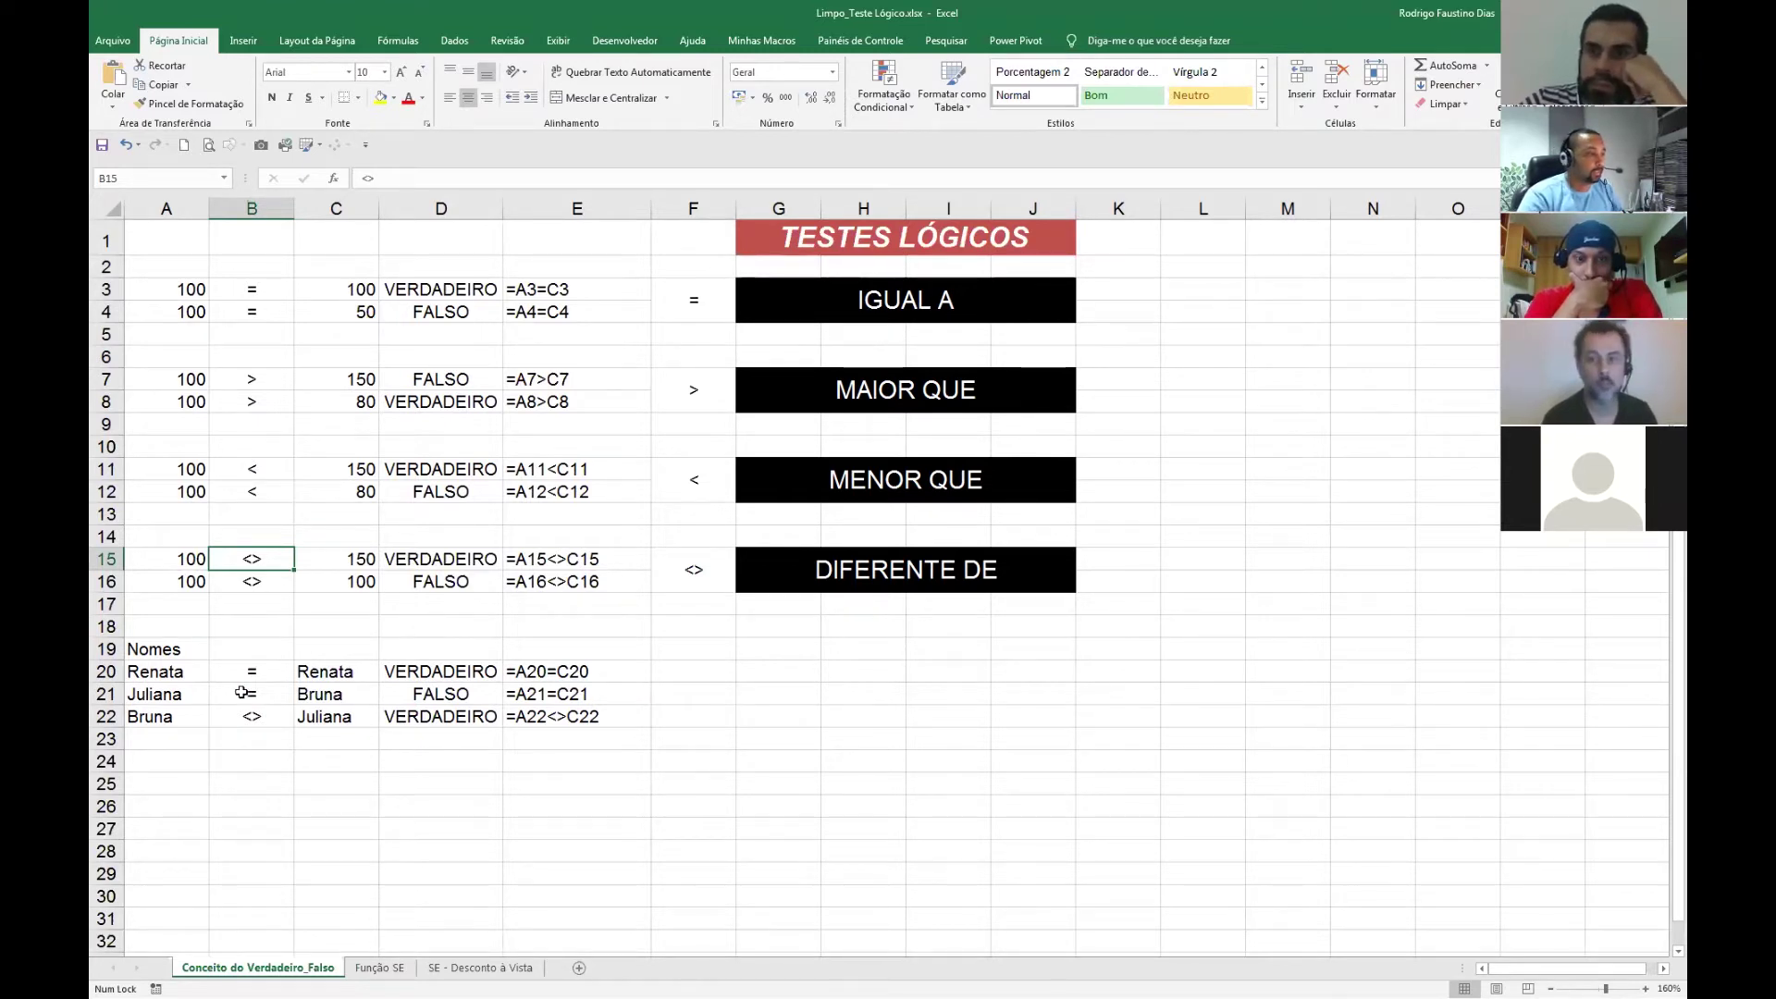
Open the Função SE sheet at its Valor and VALOR >= 500 table.
click(377, 968)
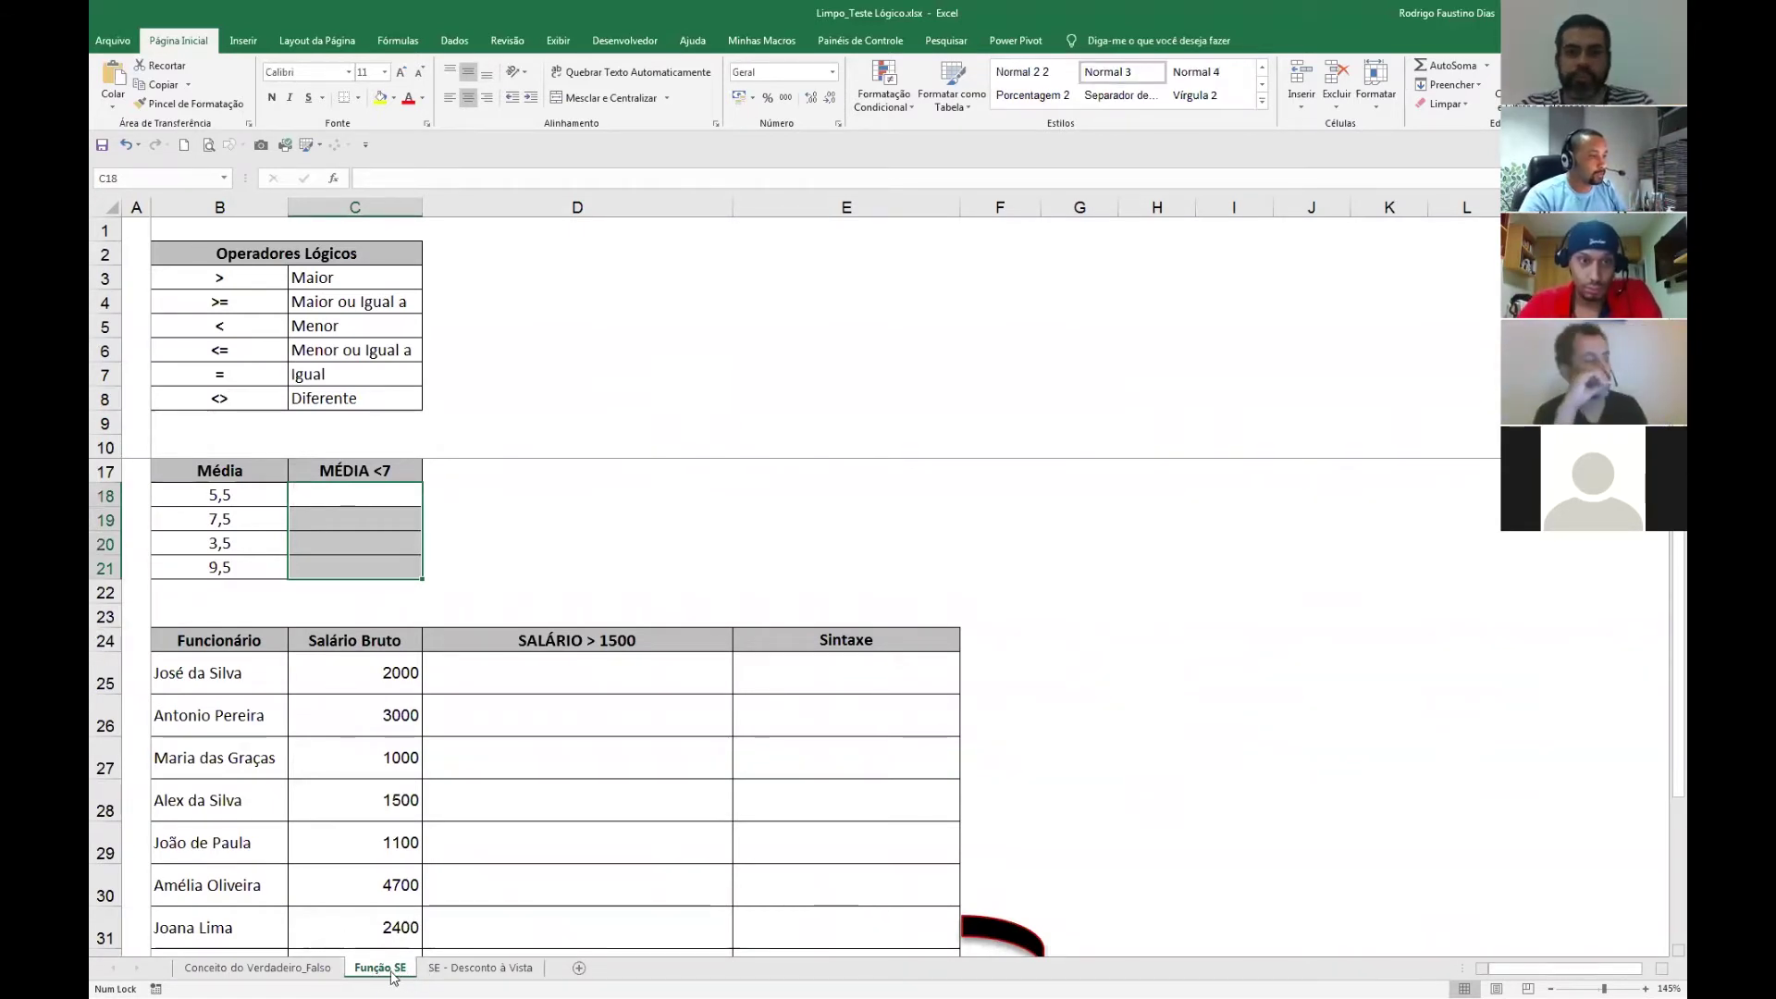
scroll(396, 892, up, 2)
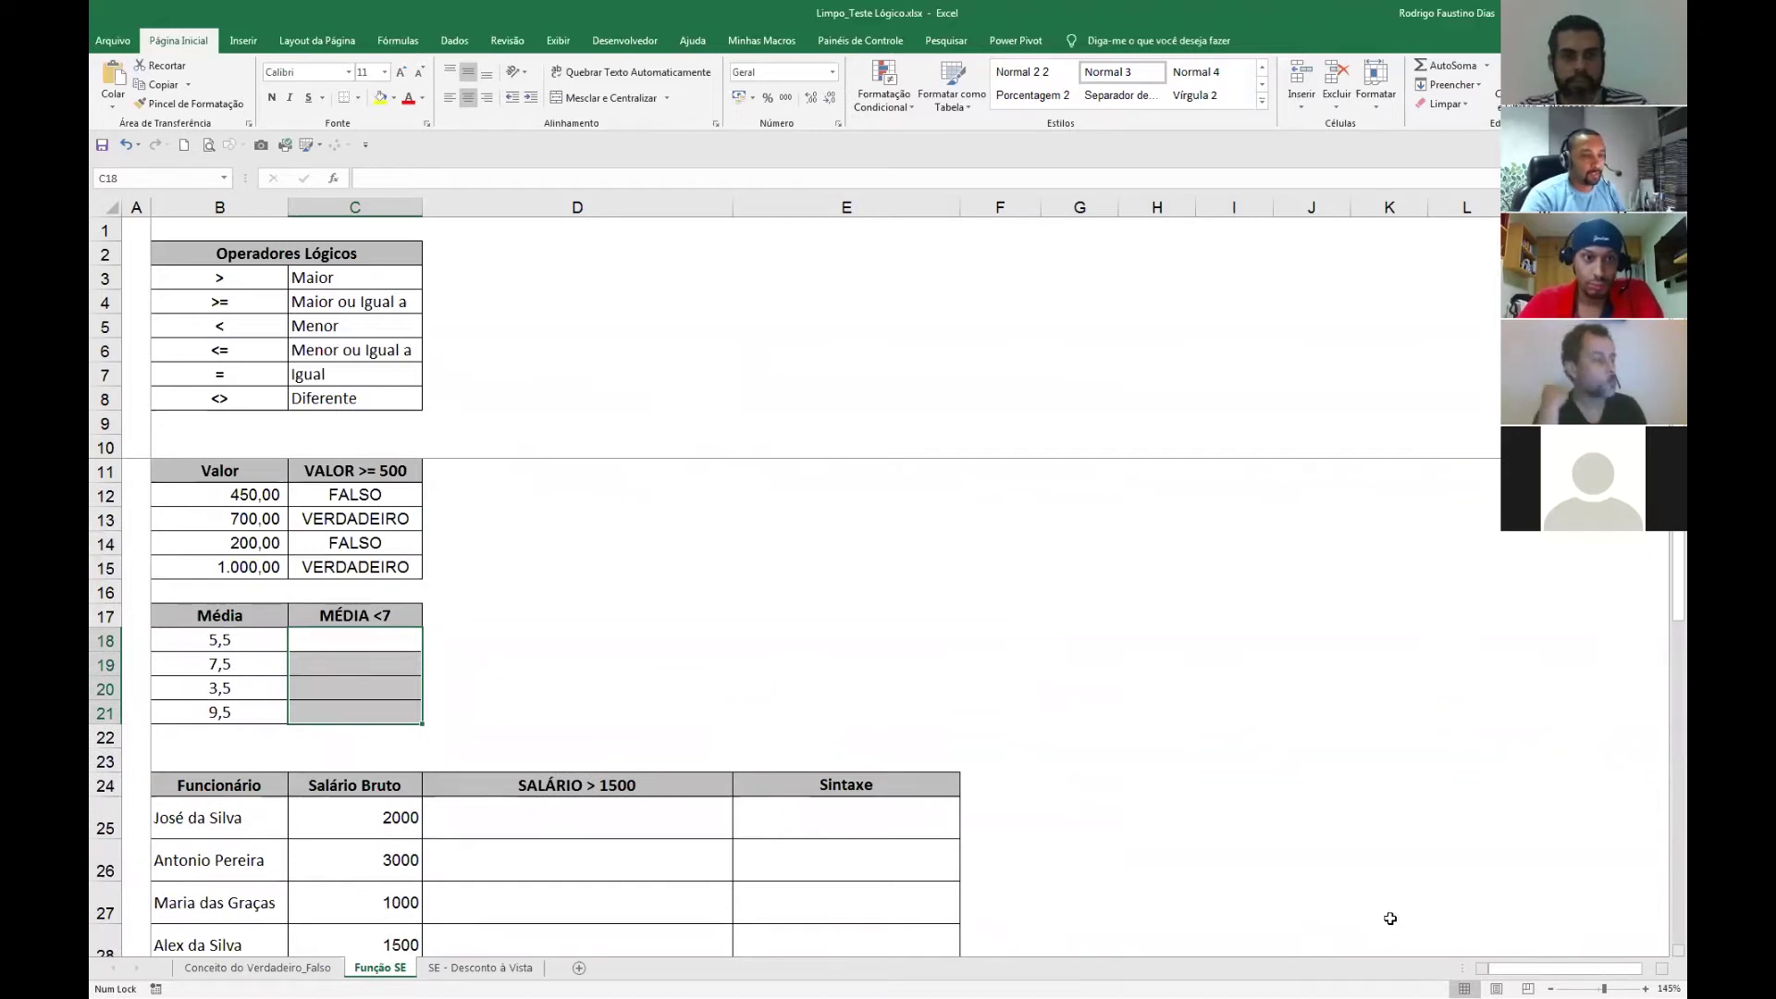
click(1646, 988)
click(1646, 989)
click(1646, 988)
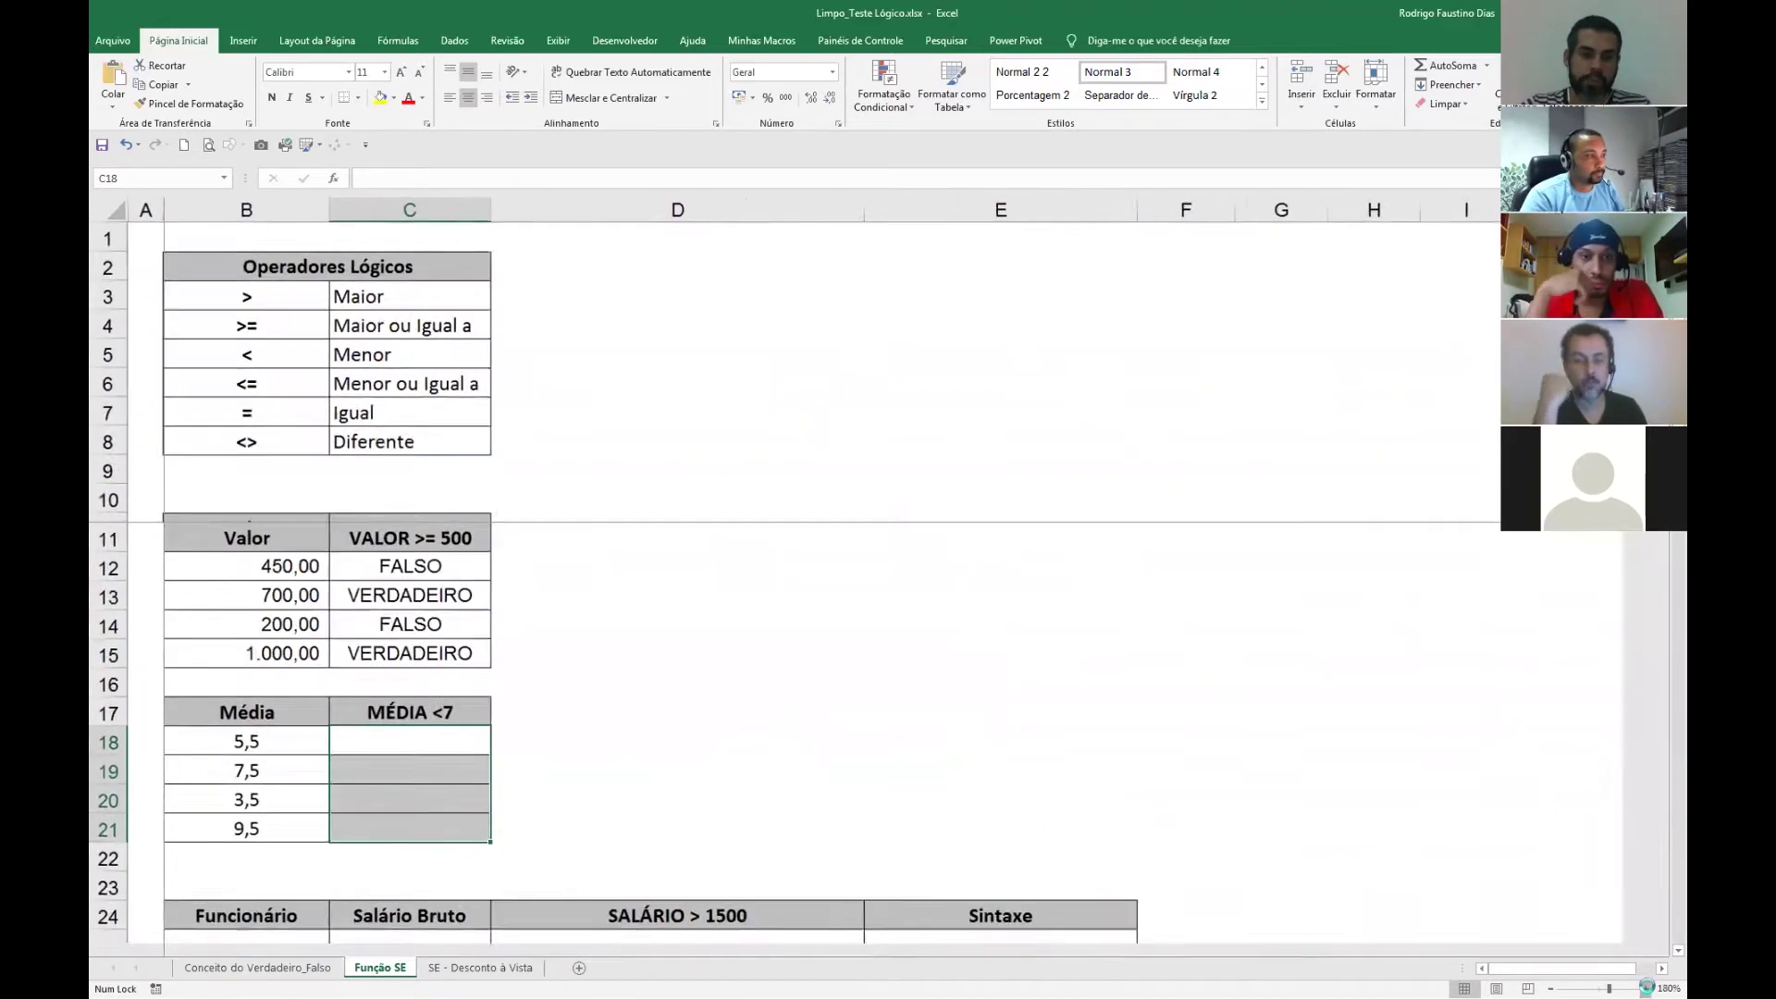
click(1646, 988)
click(1646, 988)
click(1646, 988)
click(1646, 988)
scroll(645, 682, up, 1)
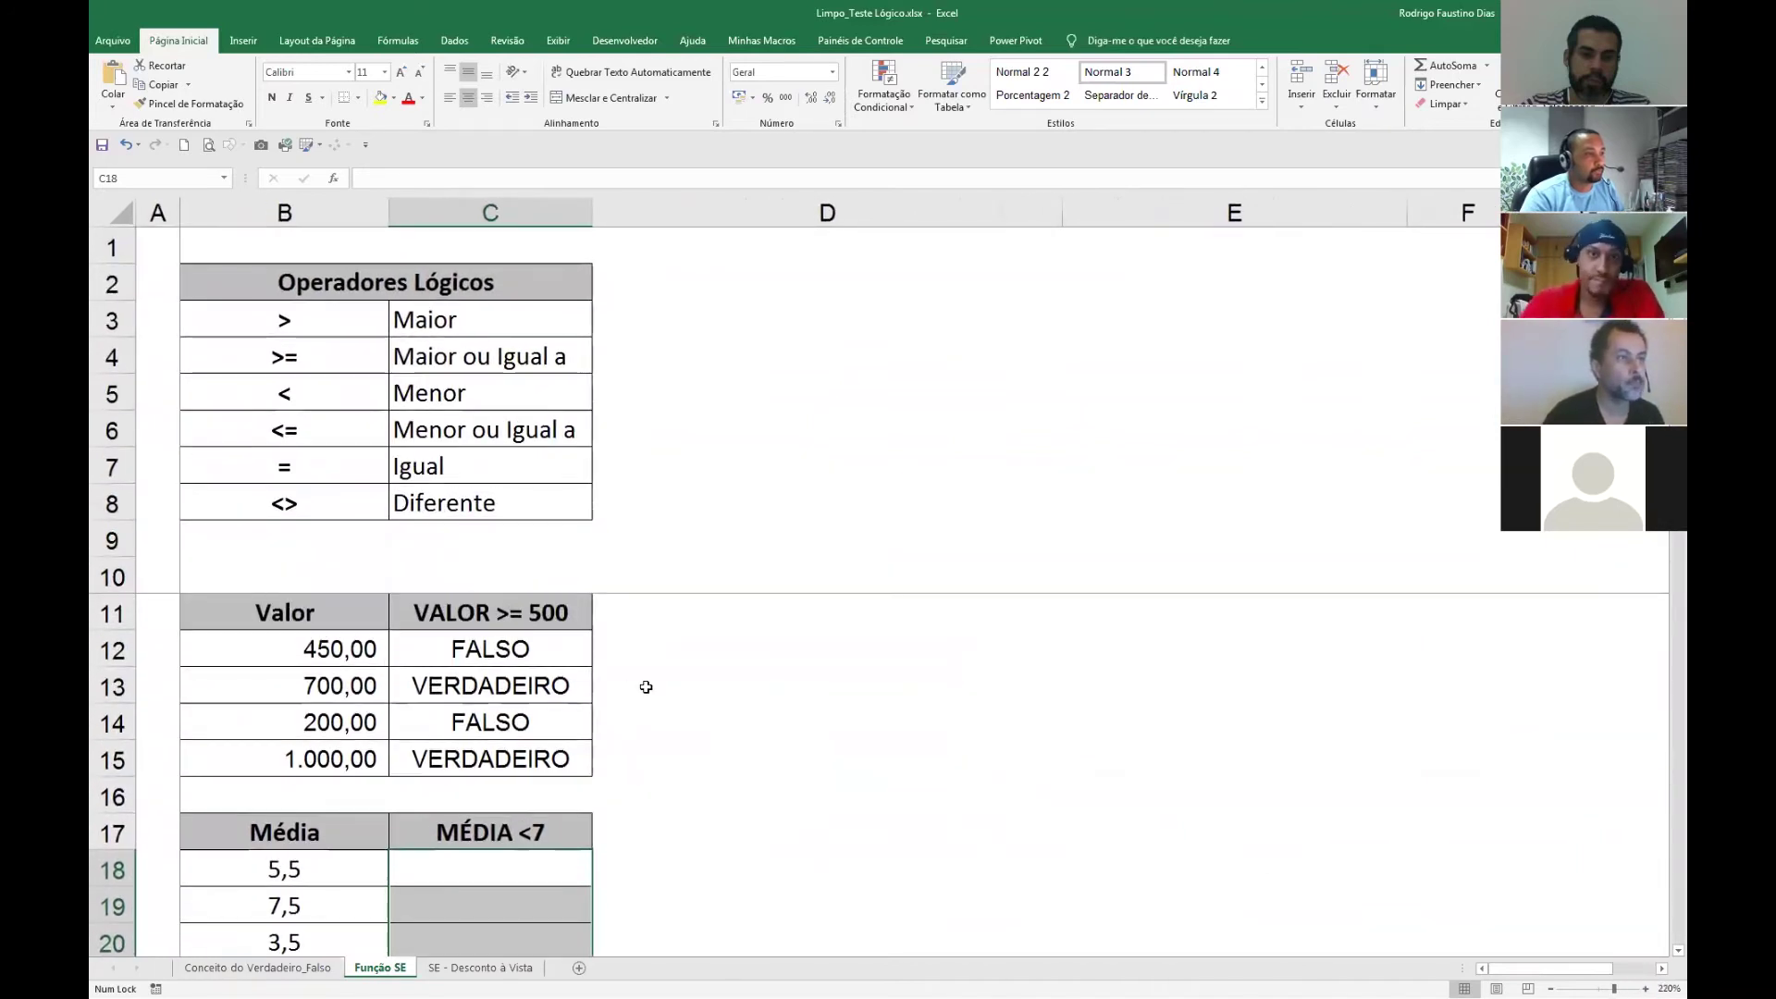
Examine the VALOR >= 500 comparison formulas in cells C12 through C15.
click(444, 662)
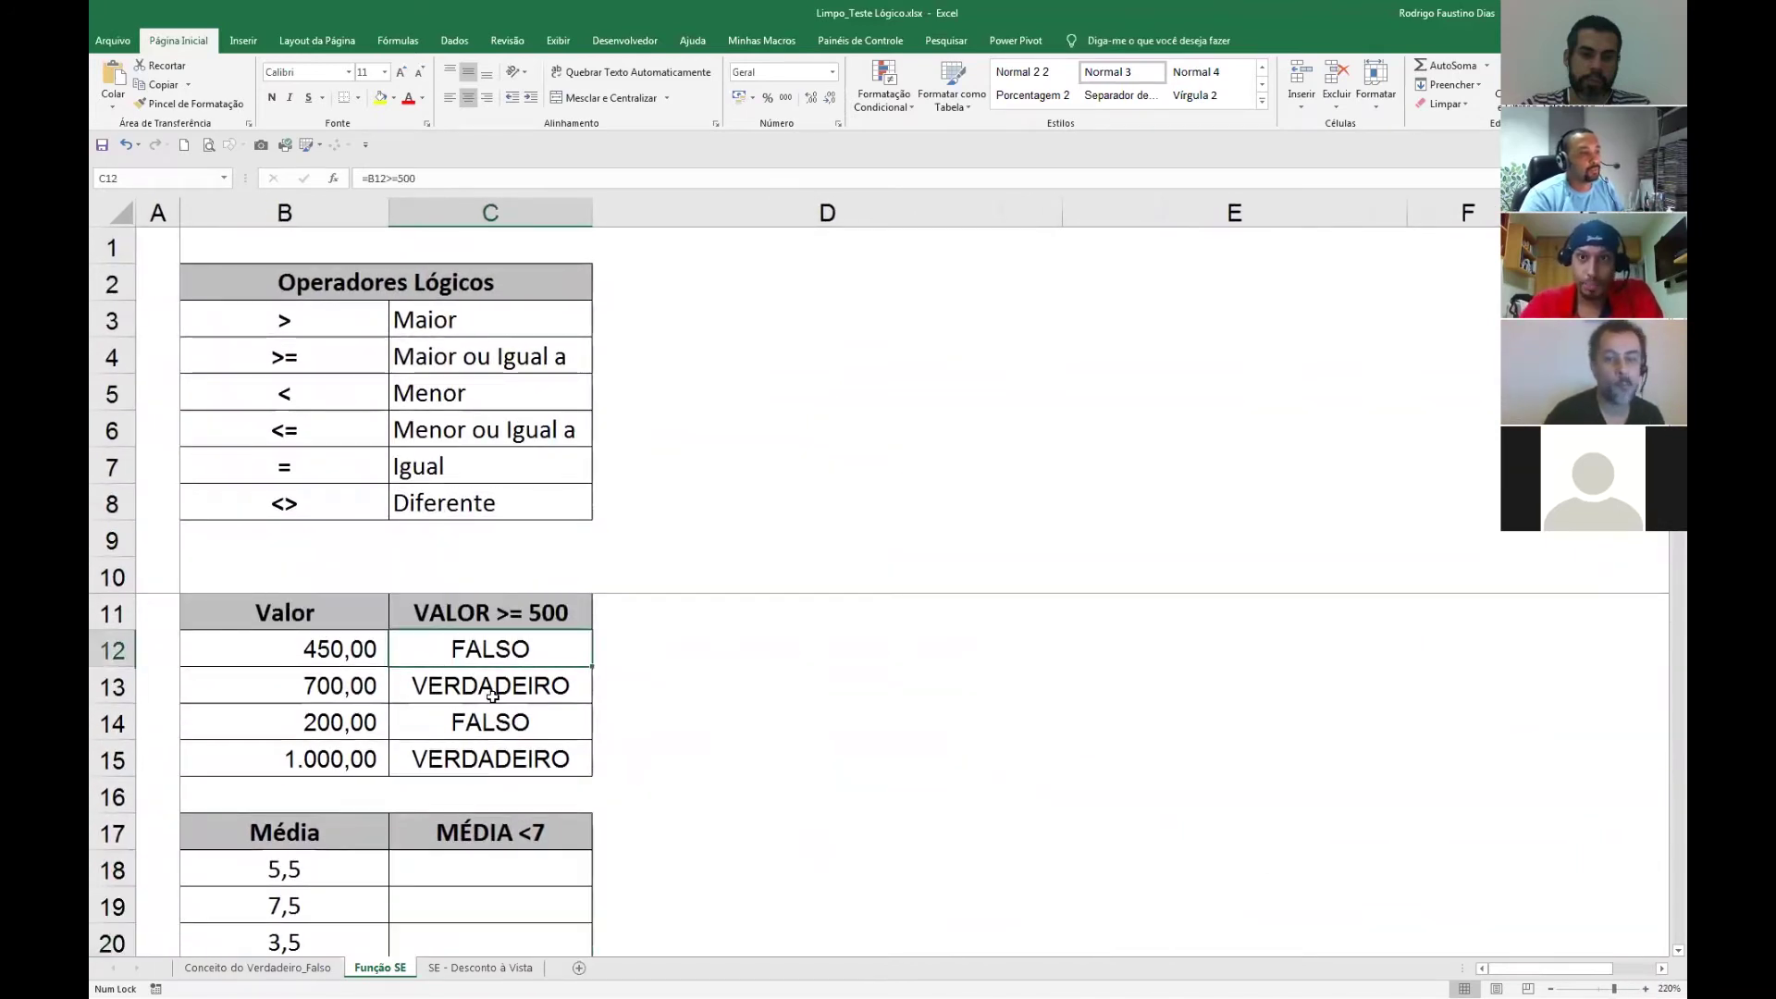
click(350, 652)
double_click(456, 648)
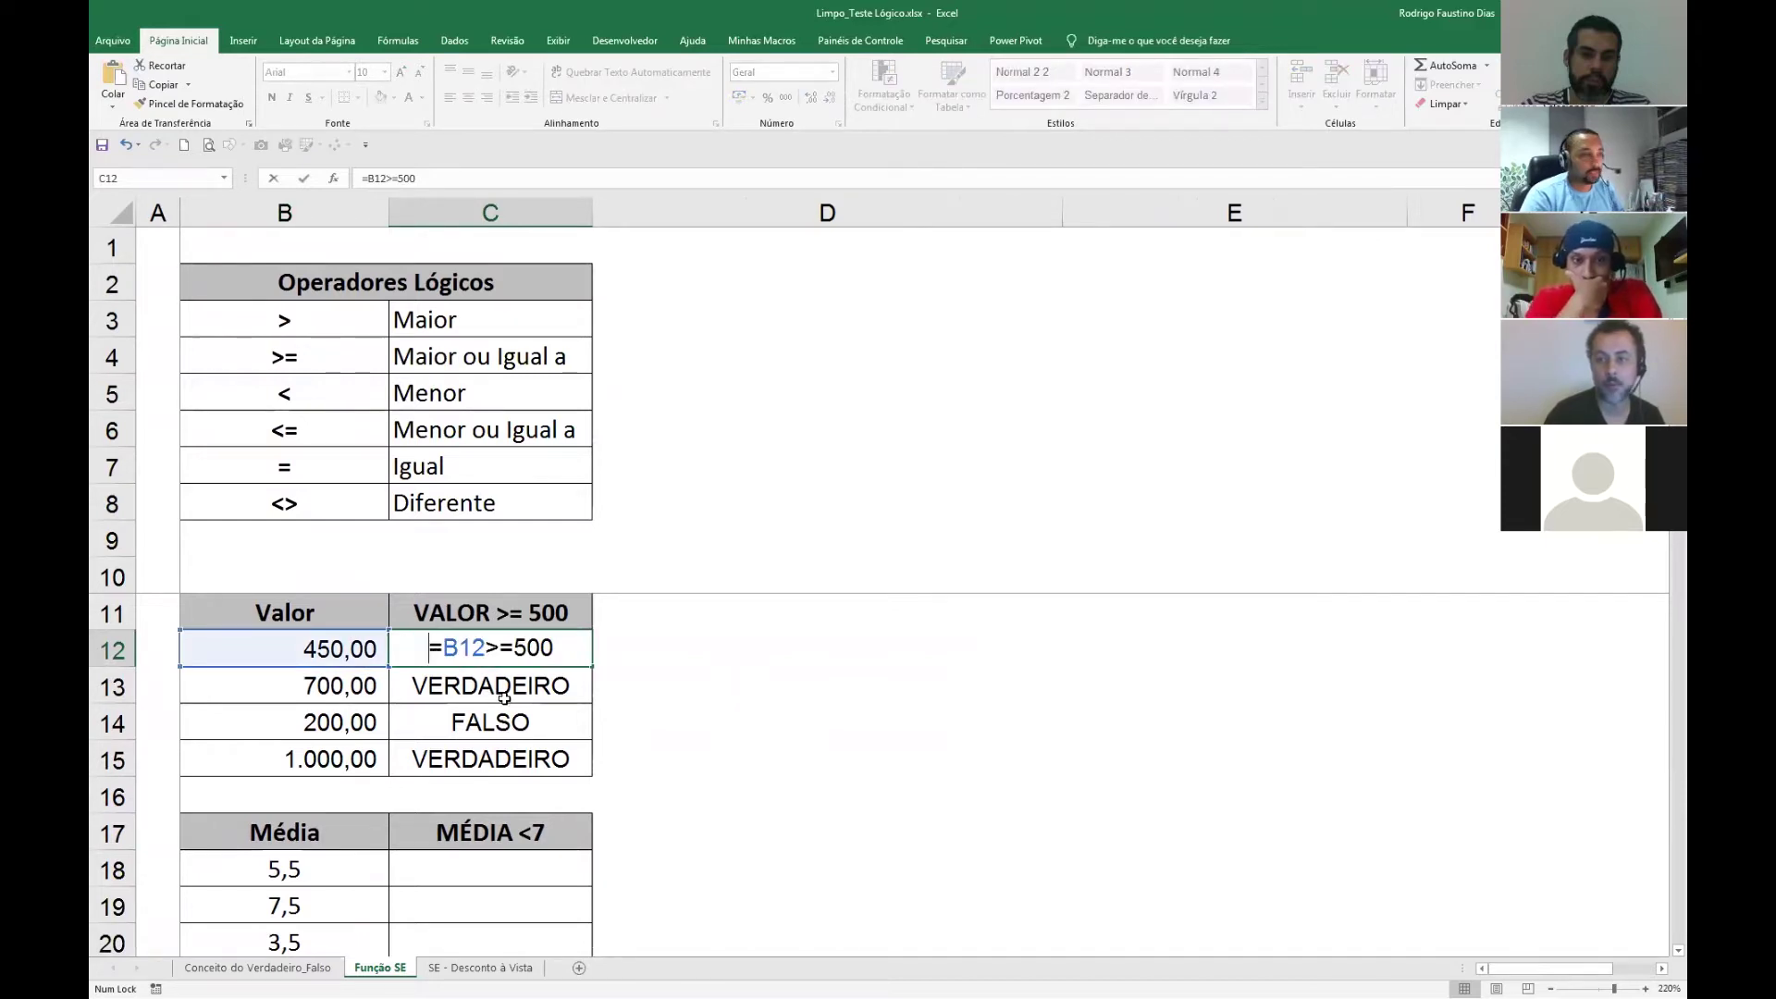
key(Return)
key(Down)
key(Down)
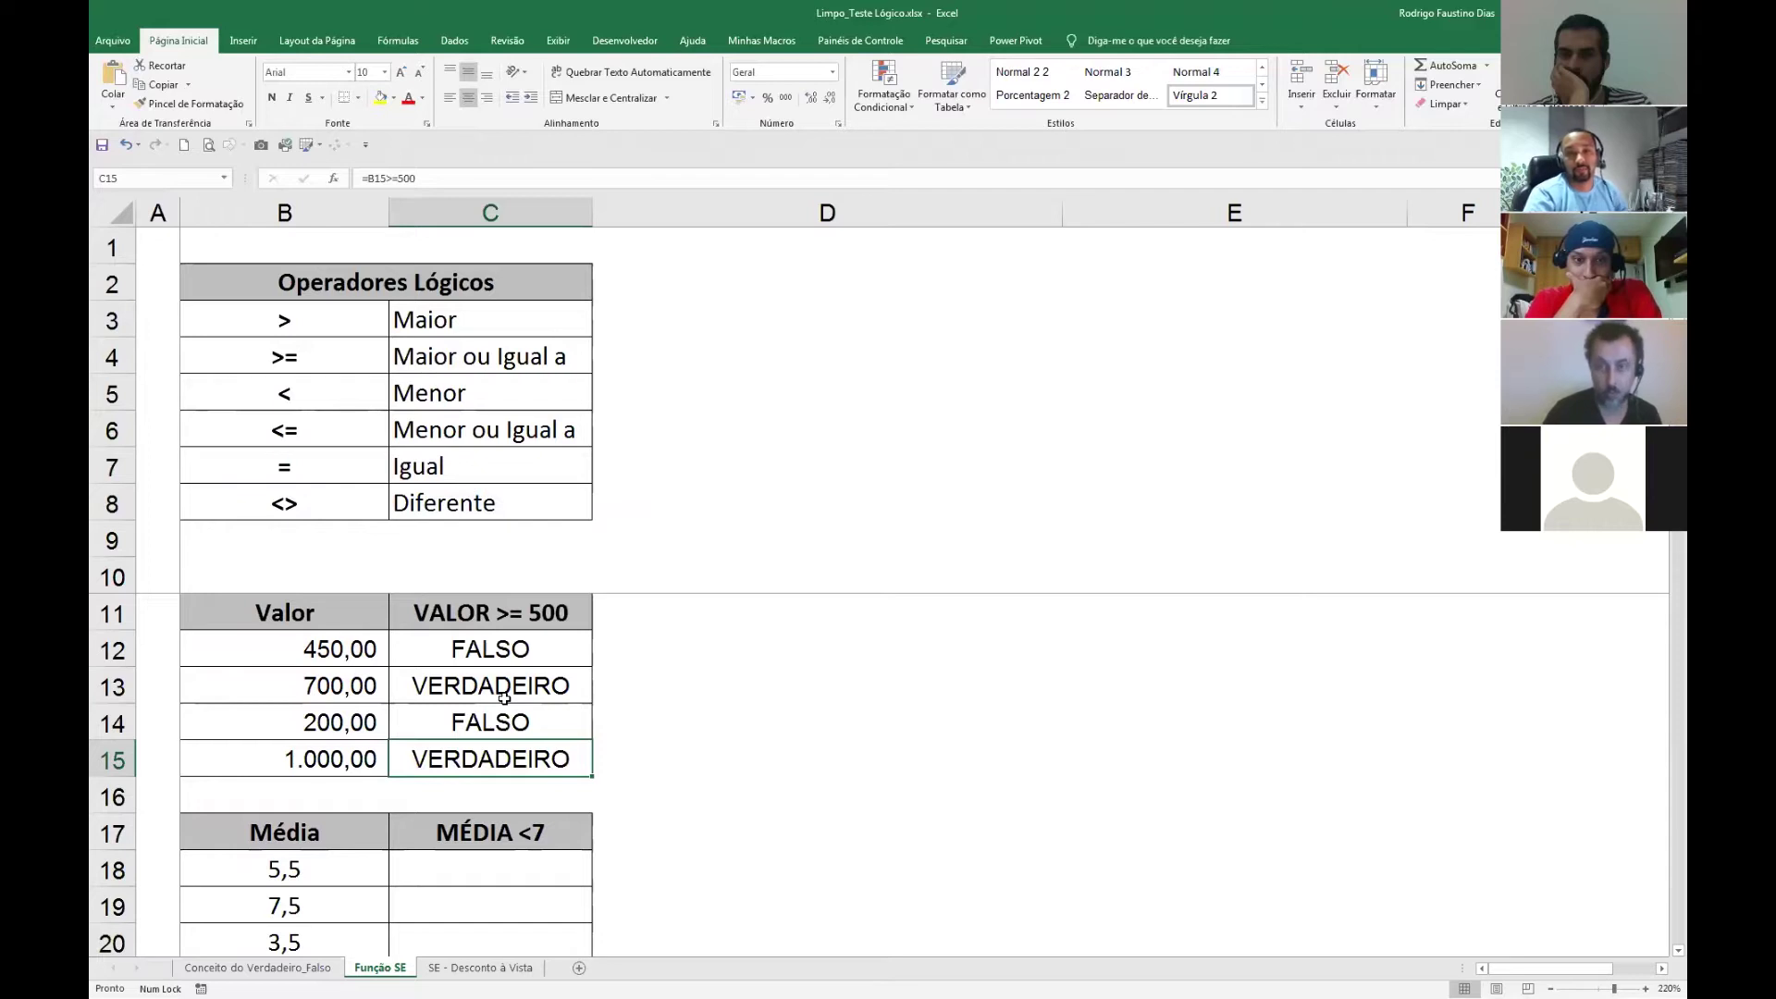
Add the heading "Parcelamento" in cell D11, beside the VALOR >= 500 column.
key(Up)
key(Up)
key(Up)
key(Up)
key(Right)
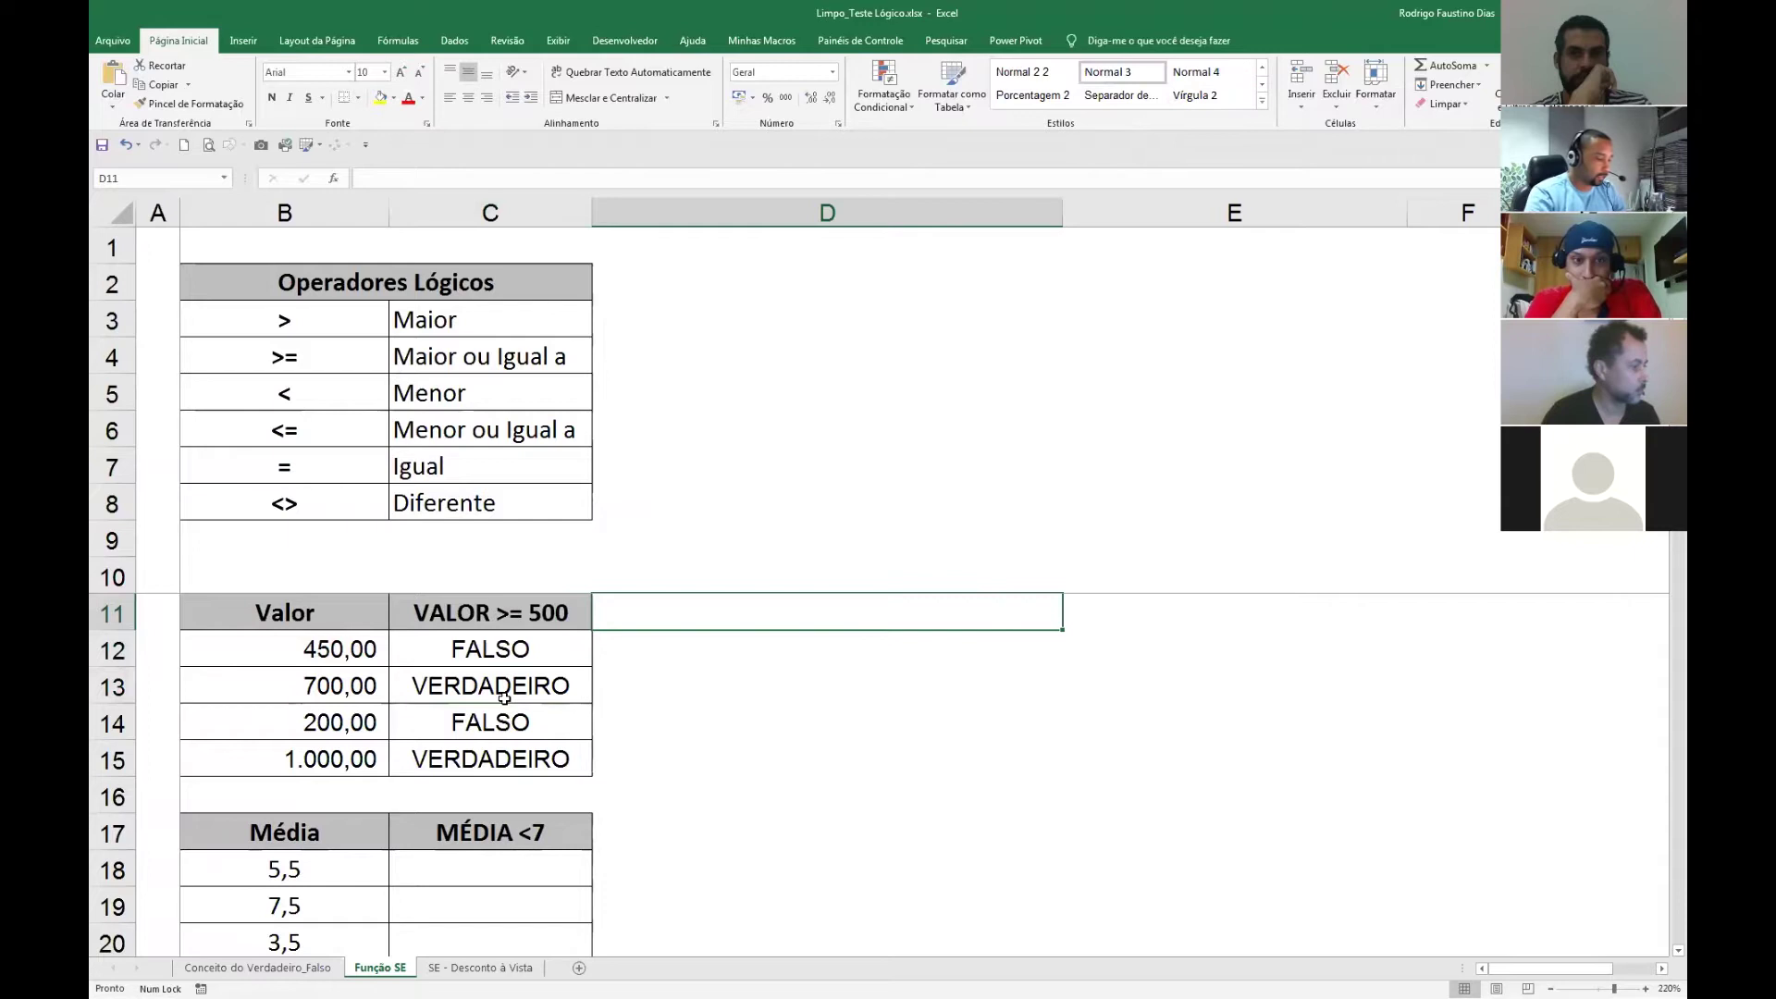
text(Parcelamento)
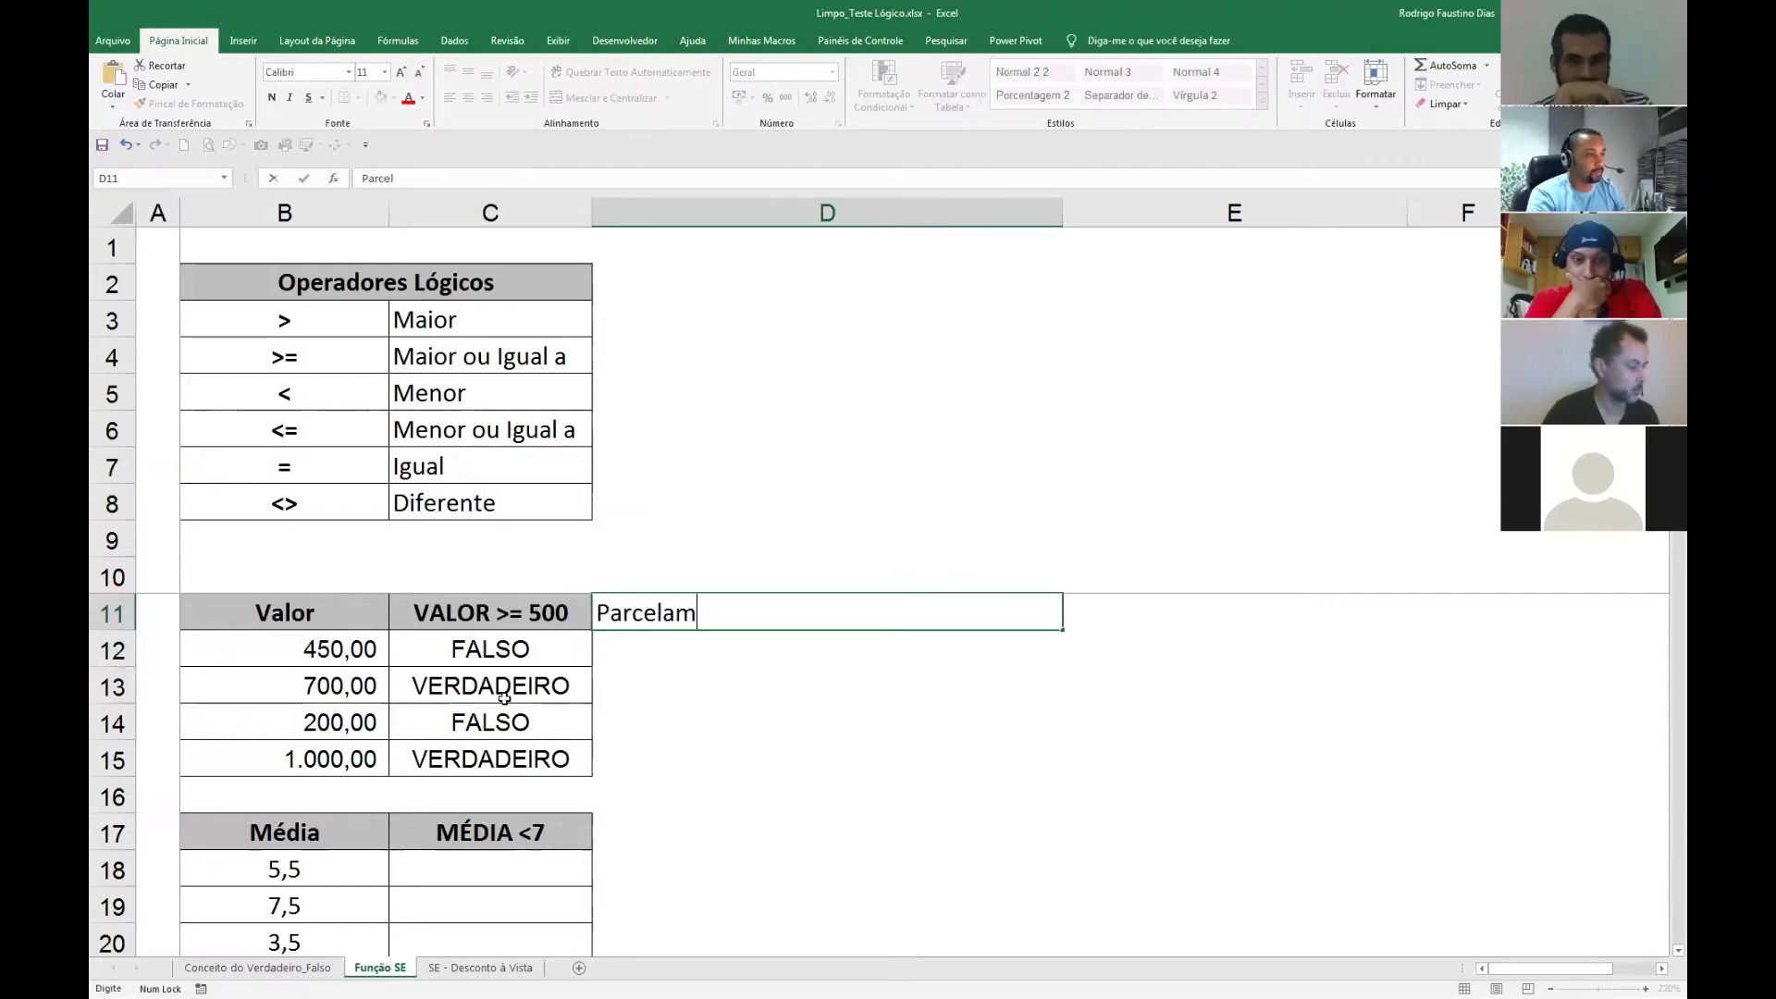
key(Return)
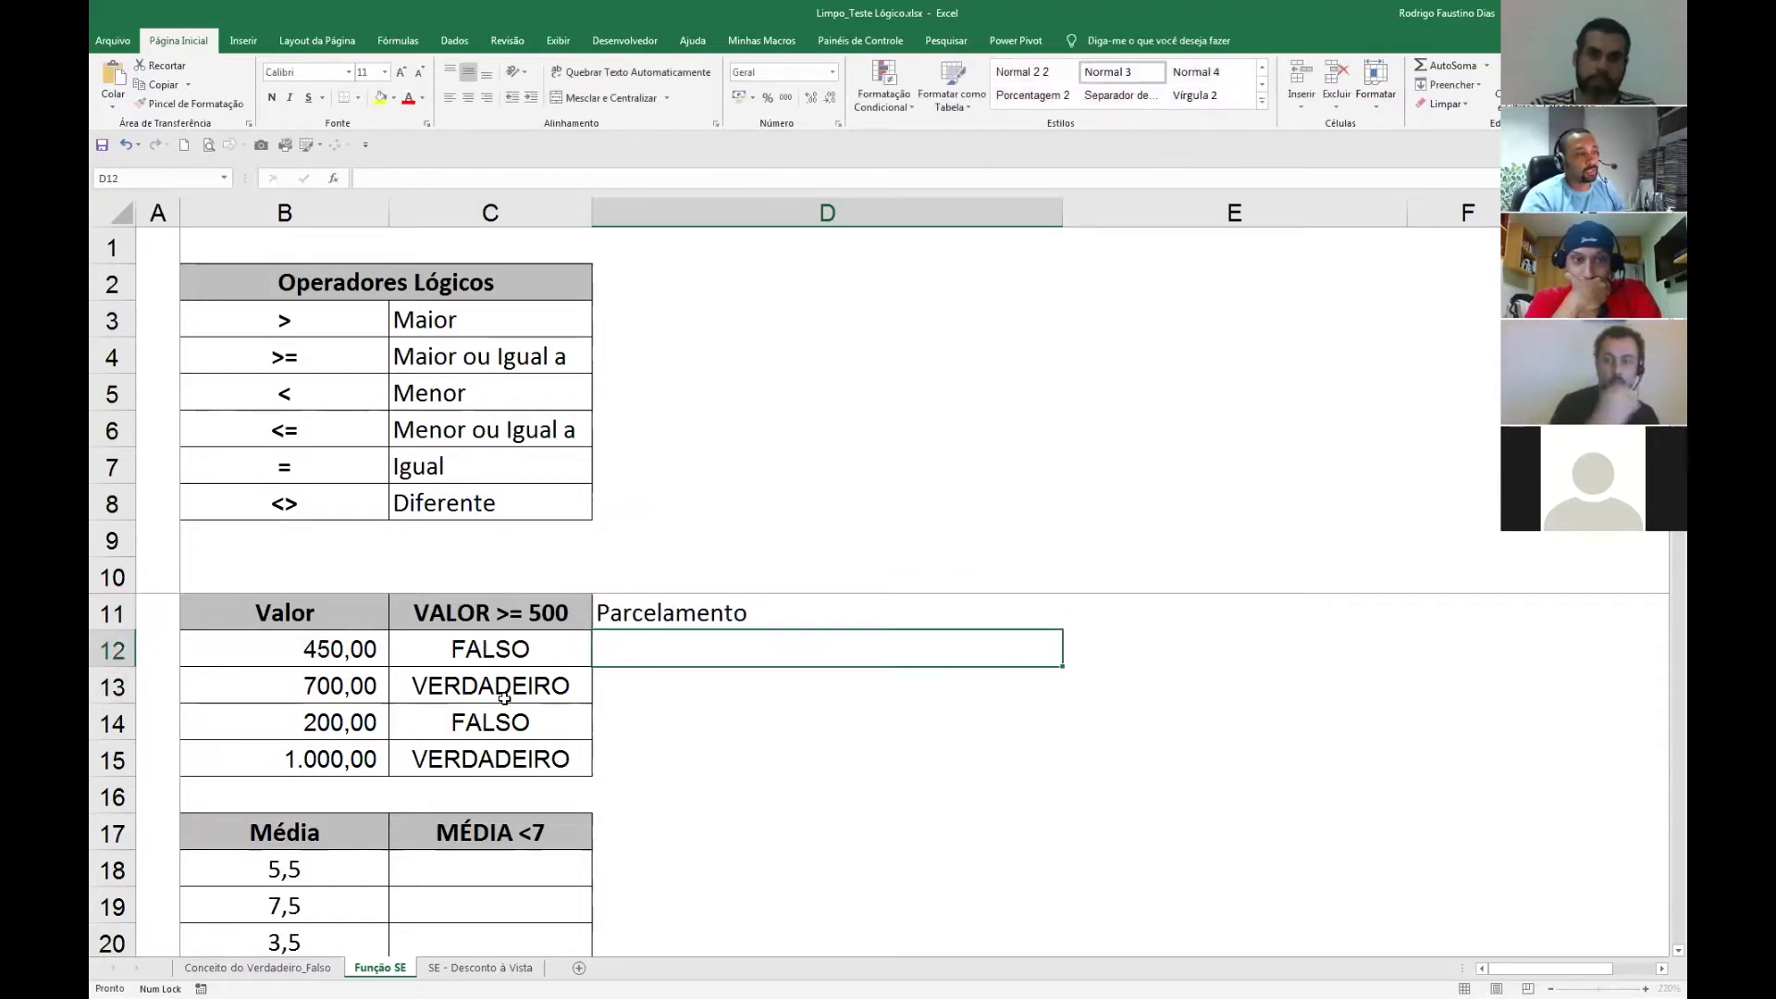
Begin an SE formula in cell D12, under the Parcelamento heading.
key(Left)
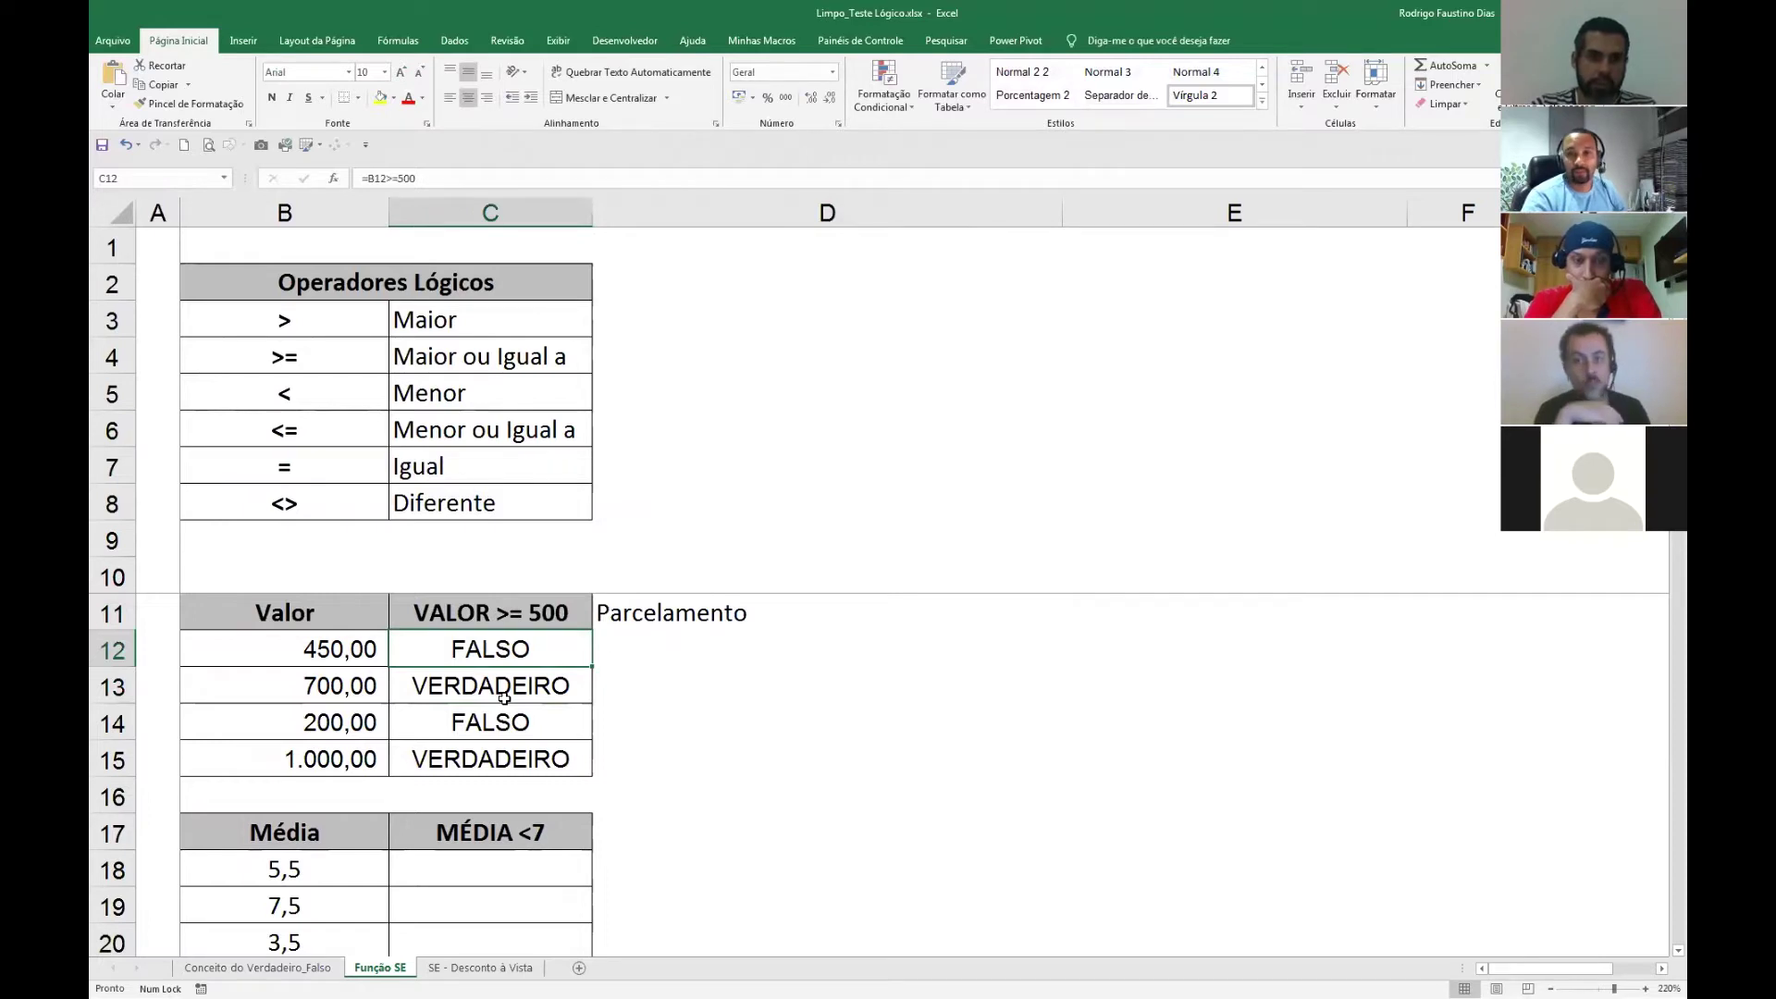
key(Right)
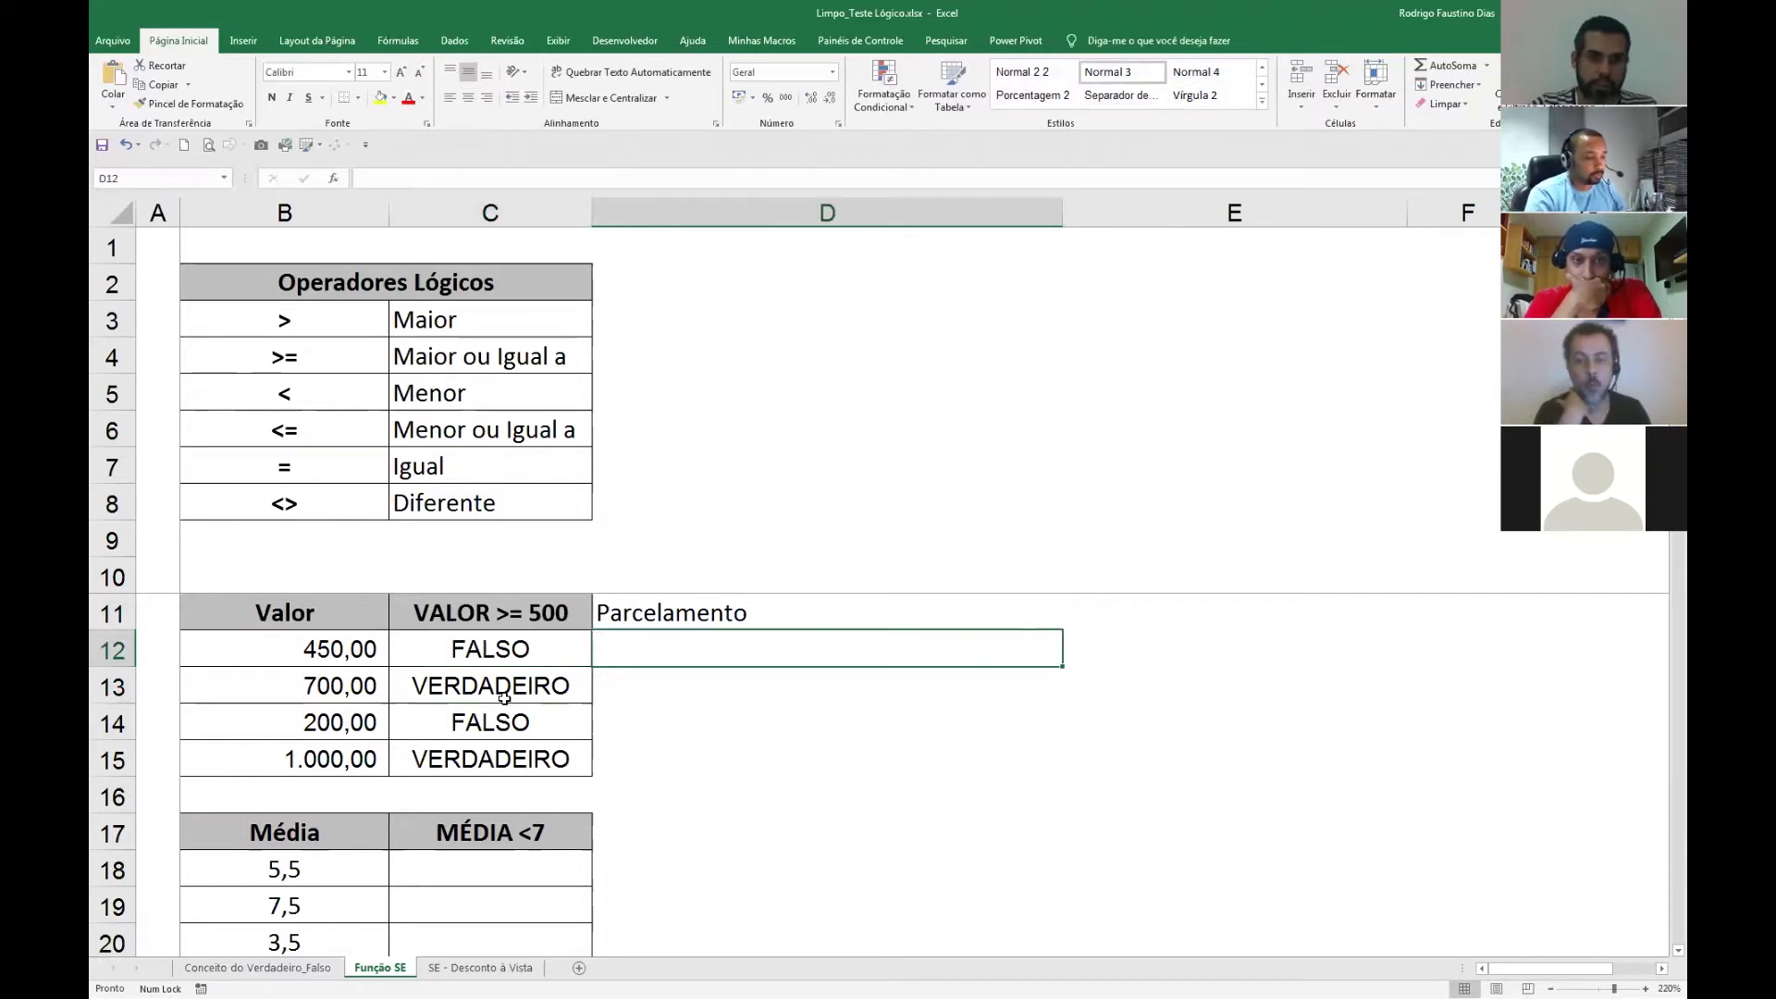
text(=se()
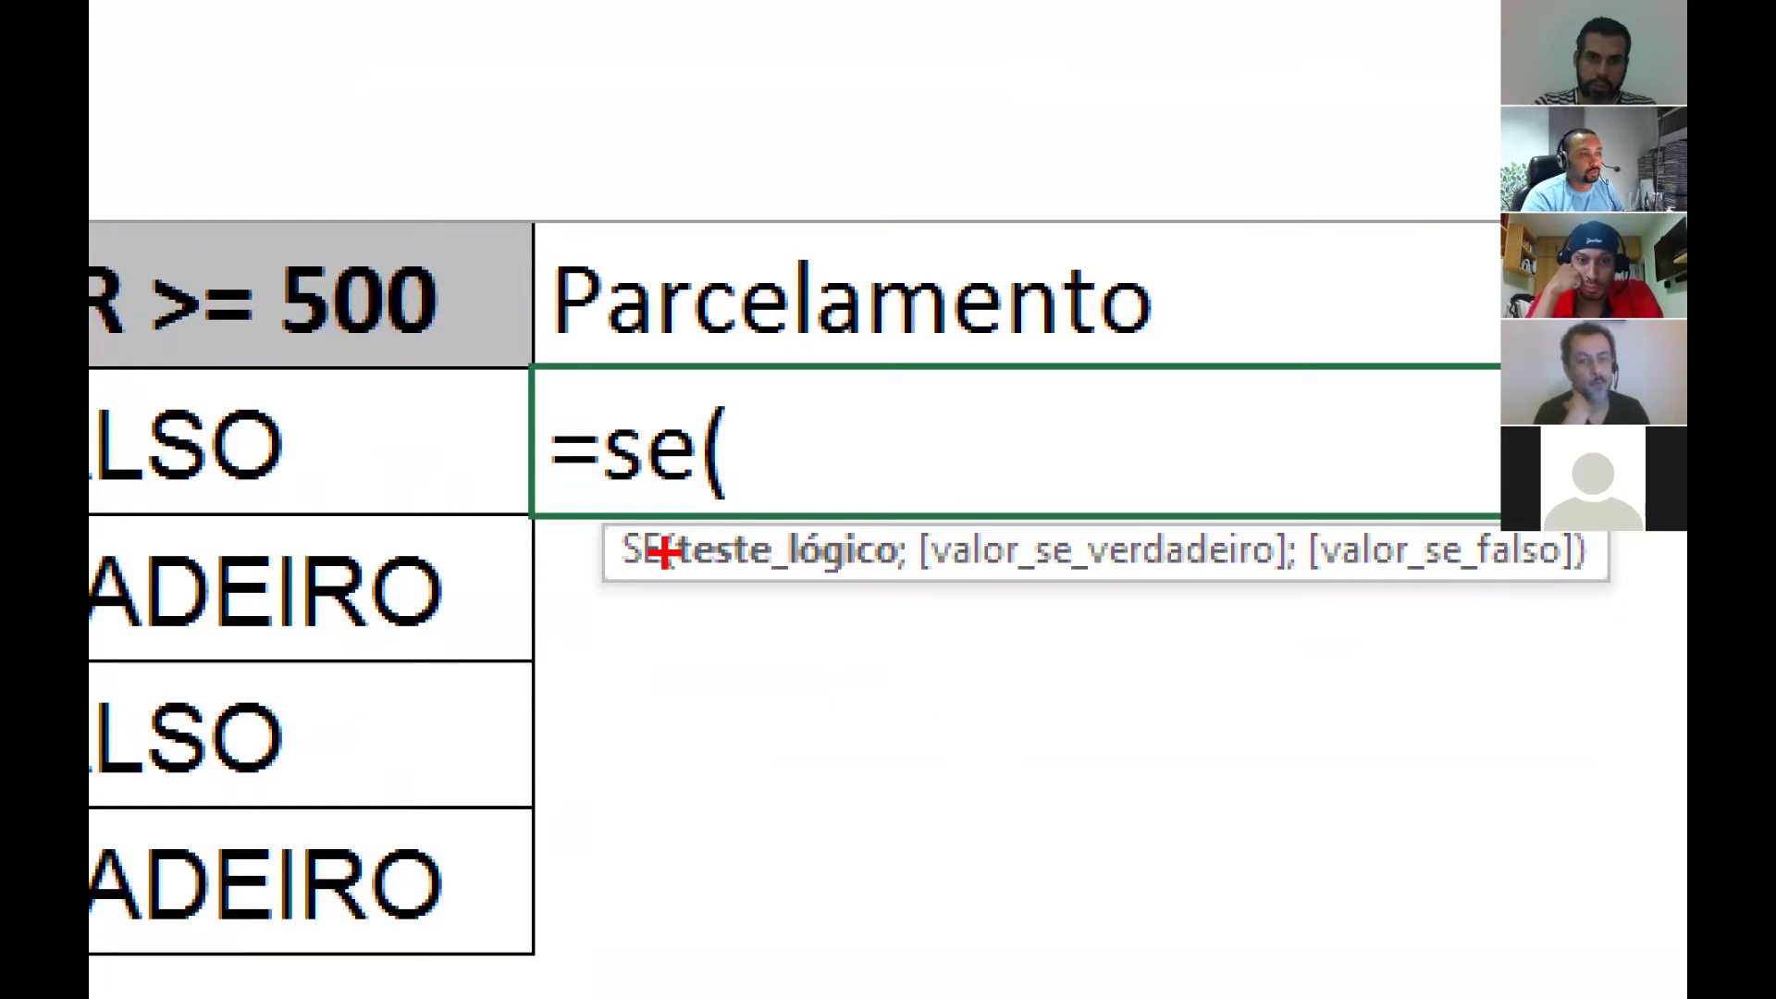
Box the teste_lógico argument with a temporary red annotation and draw an arrow from it to the VALOR >= 500 column.
drag(661, 524, 929, 587)
drag(835, 396, 886, 512)
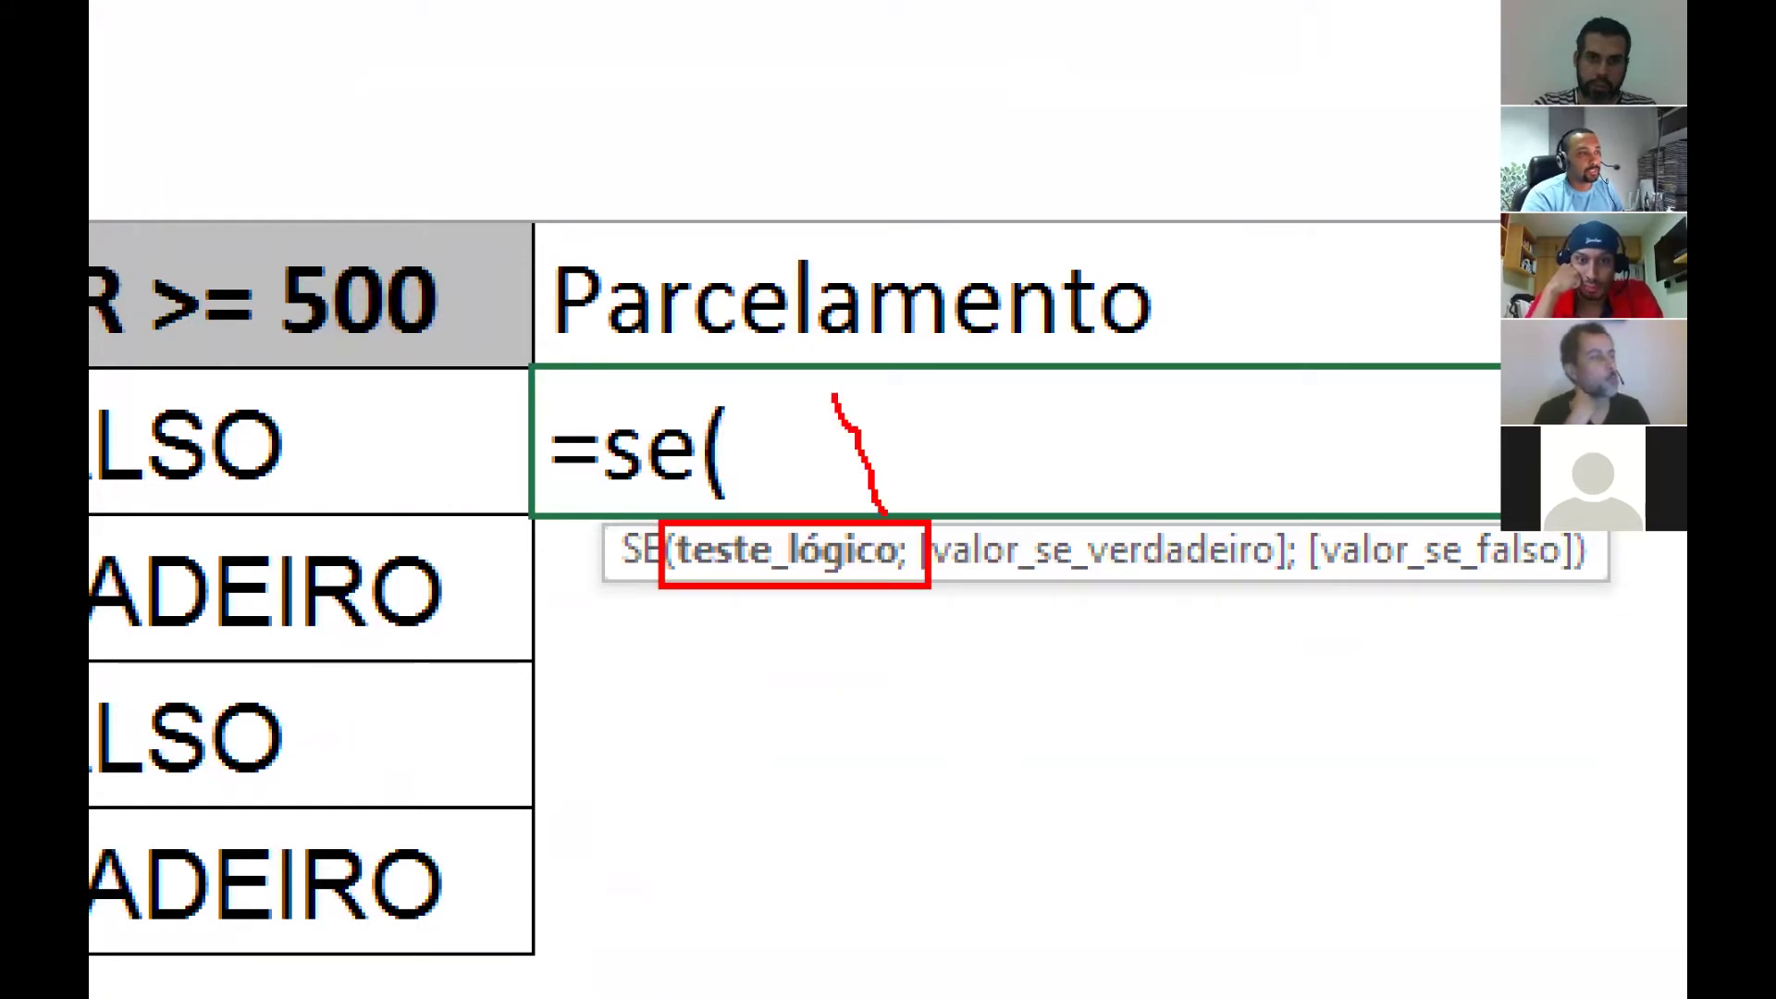
mouse_move(833, 396)
mouse_down()
mouse_move(361, 361)
mouse_move(416, 428)
mouse_move(463, 362)
mouse_up()
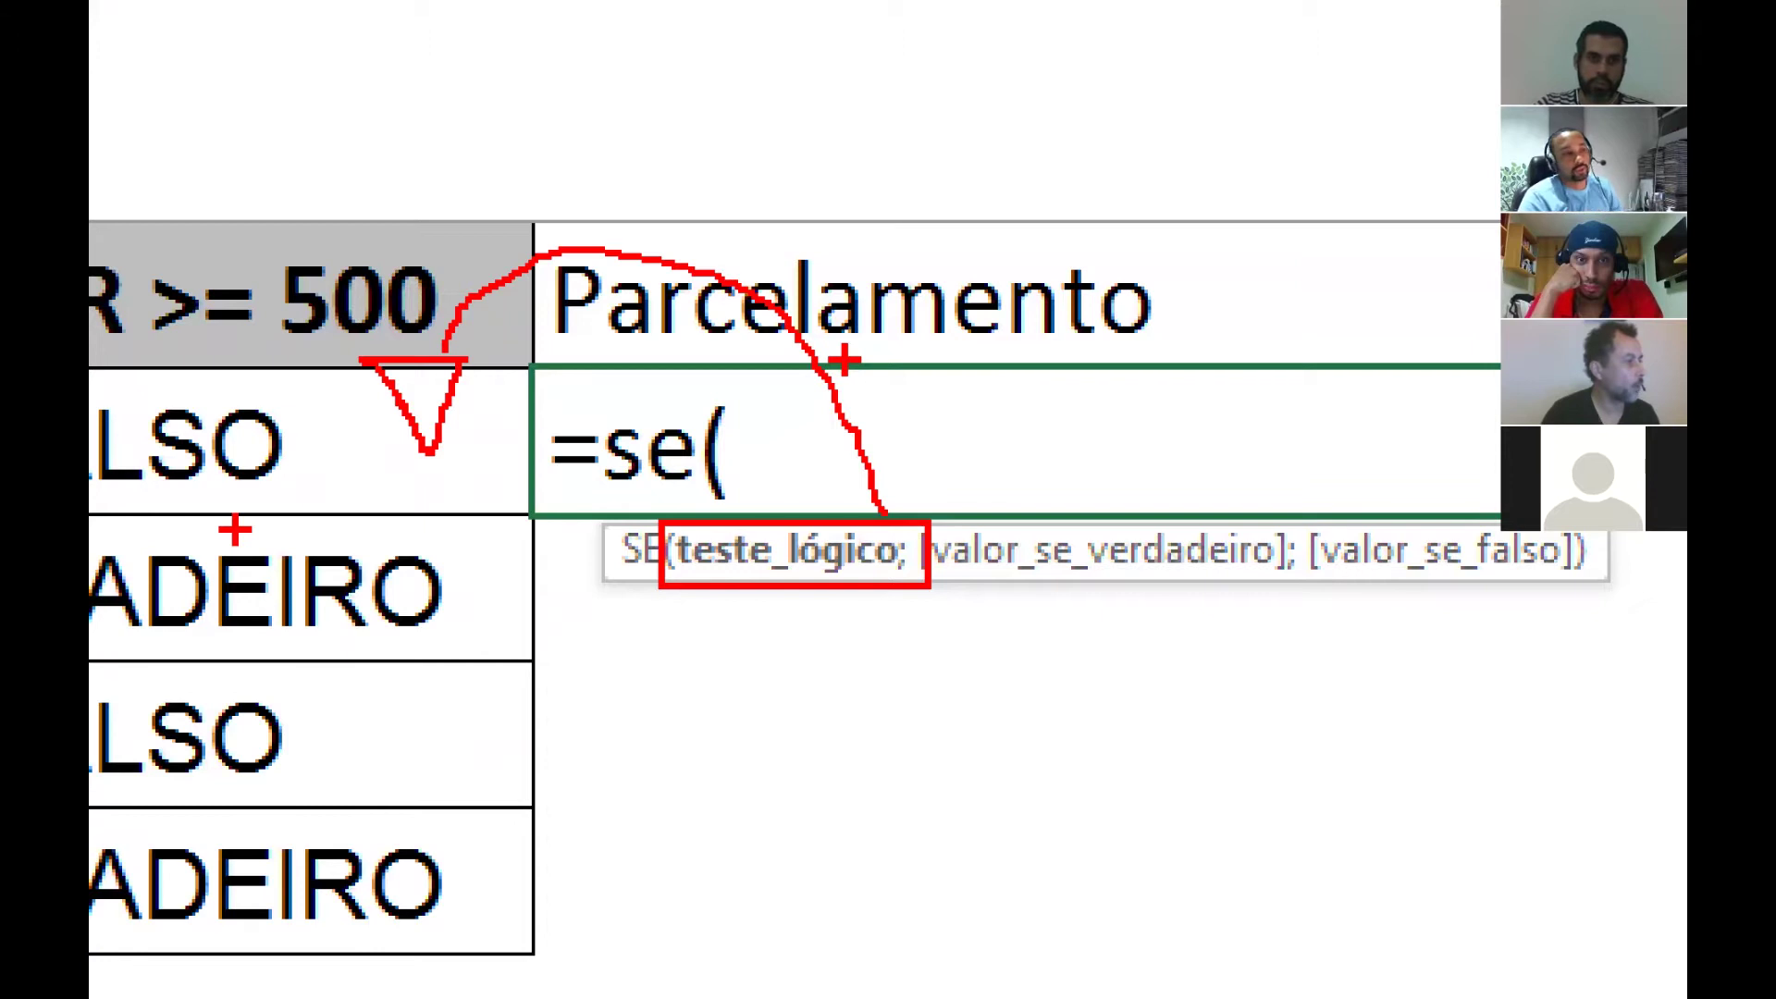
key(Escape)
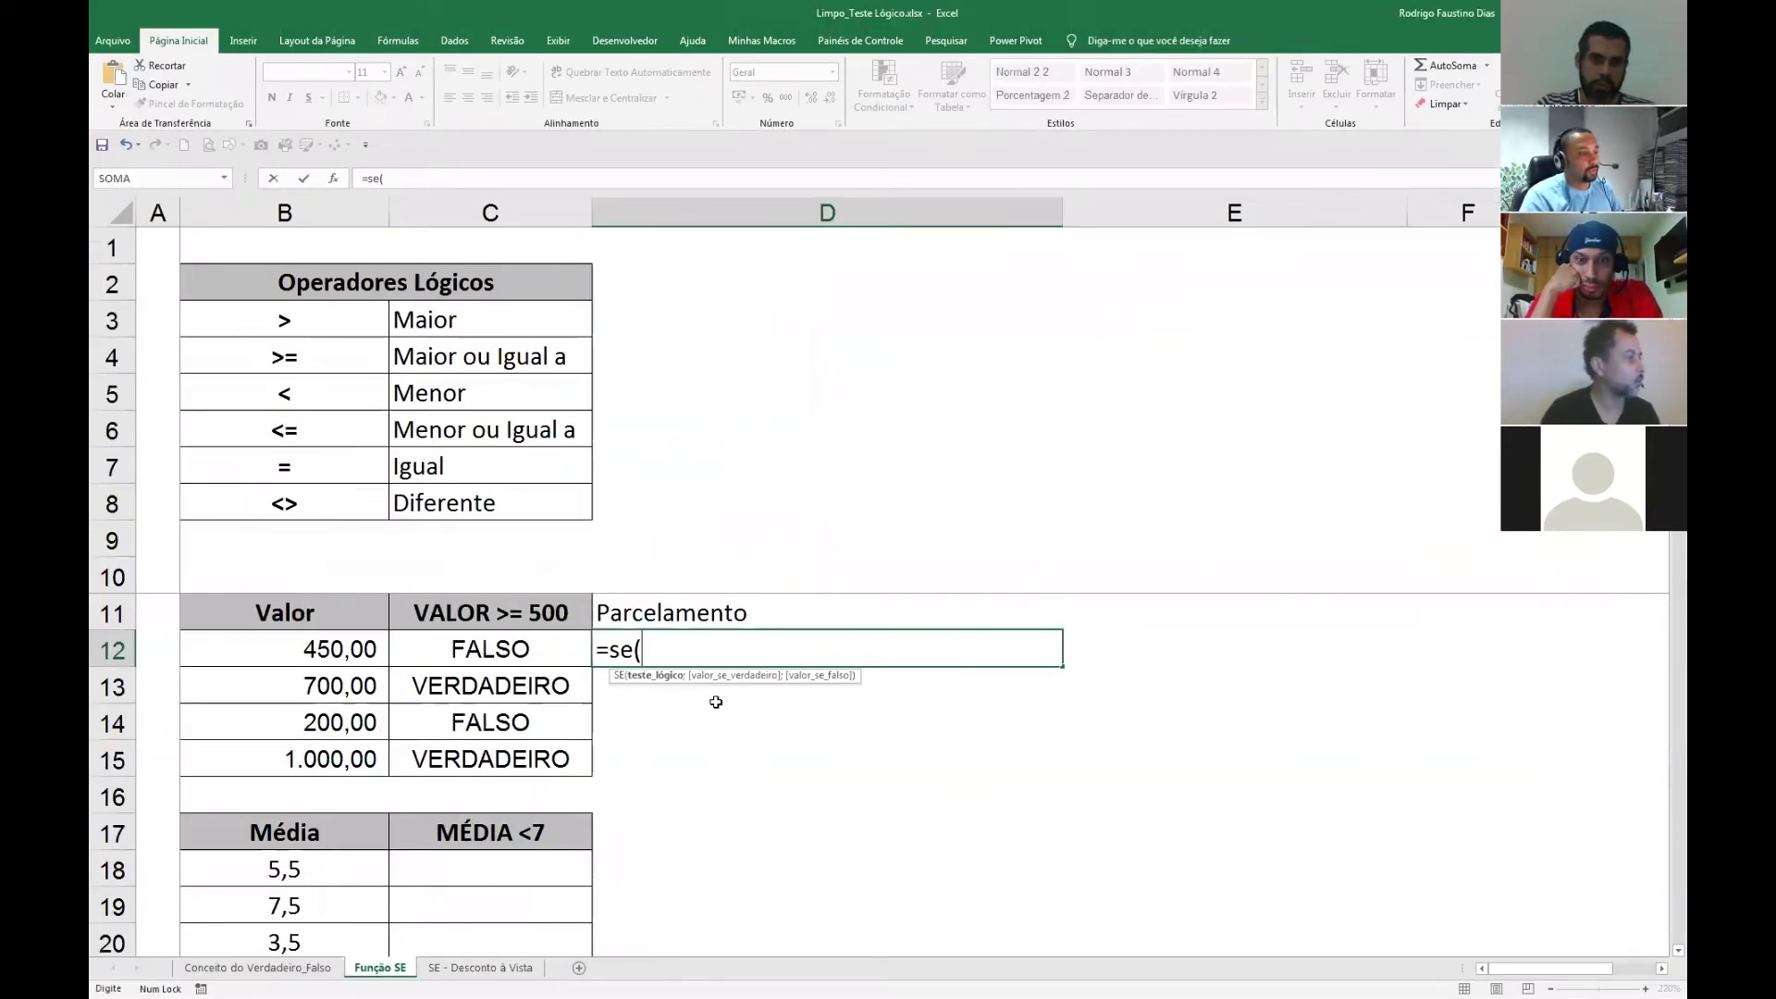
Use cell C12 as the logical test of the SE formula and continue to its value-if-true argument.
click(546, 649)
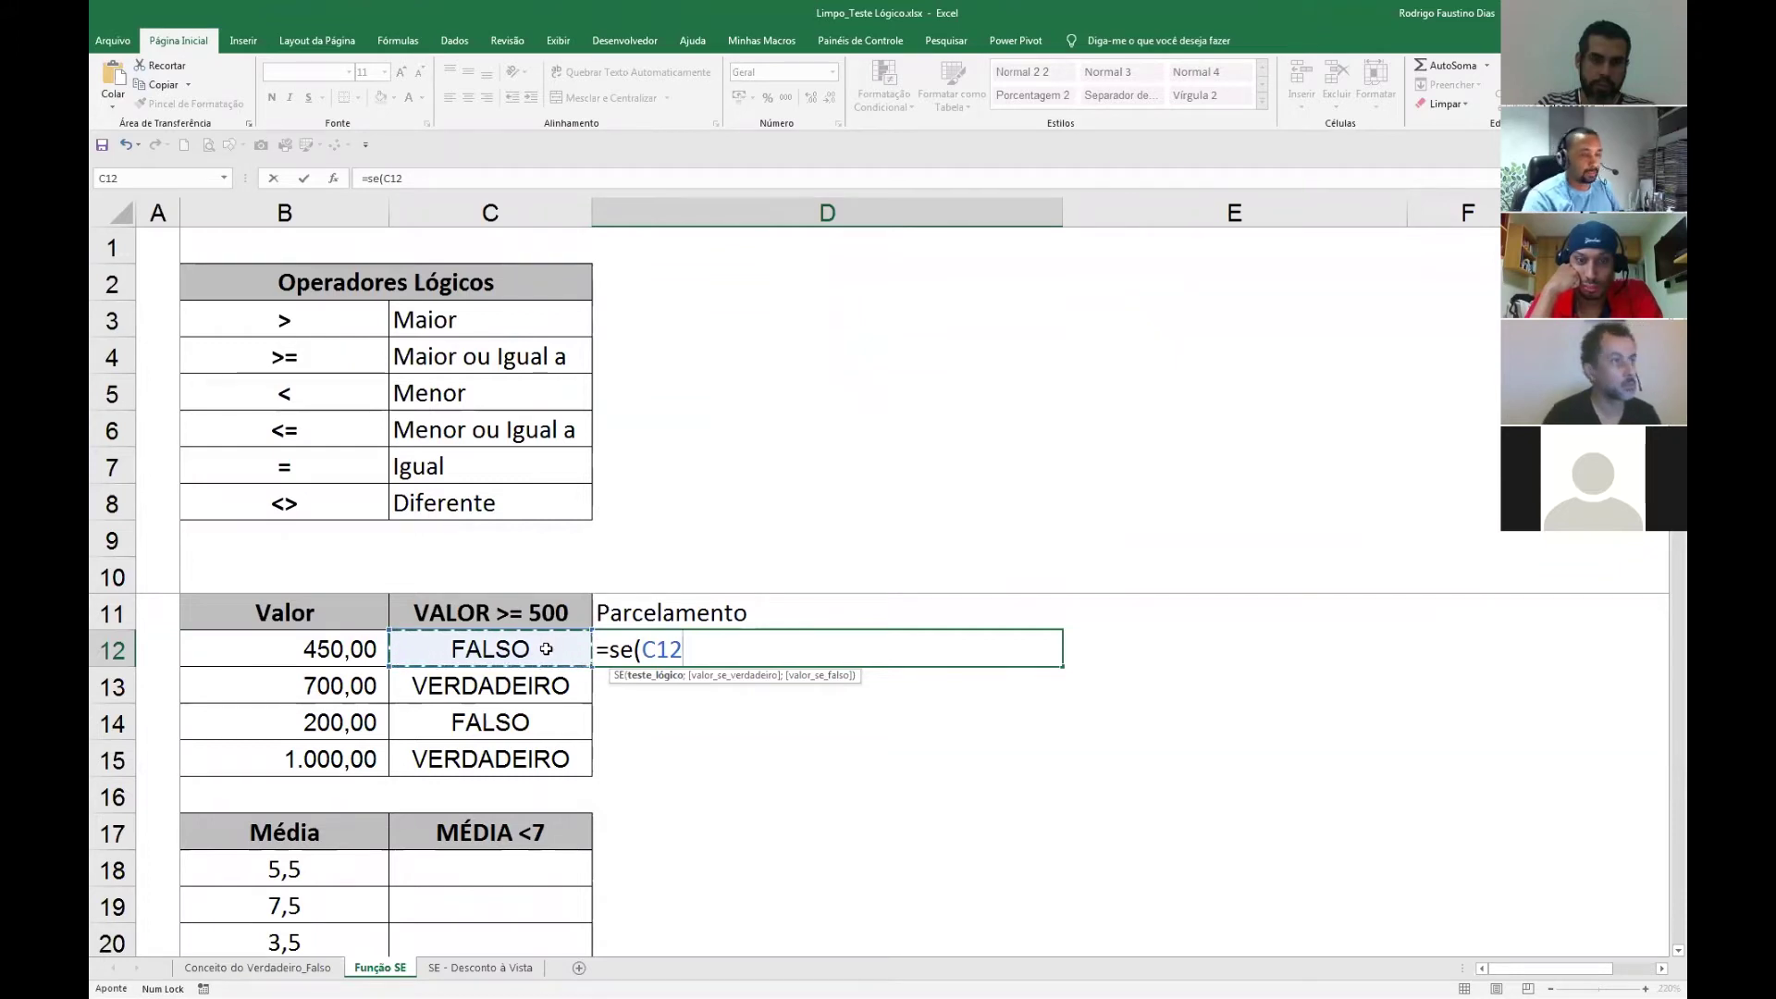
text(;)
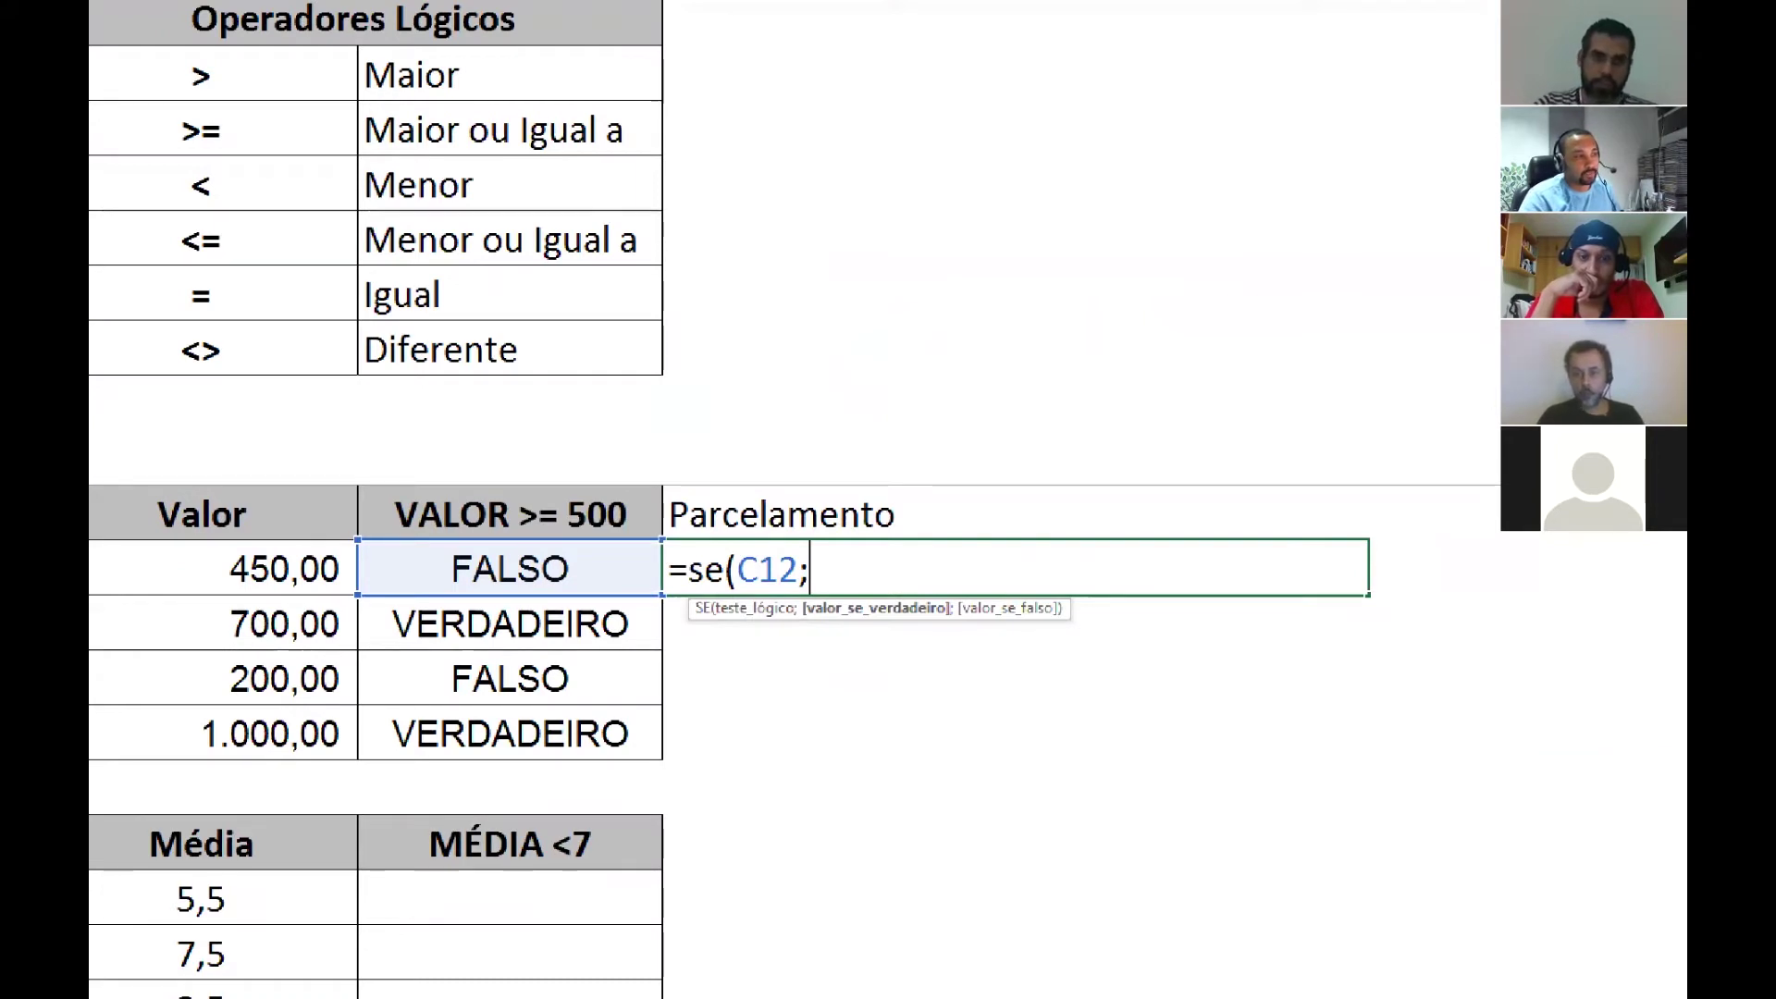
Circle the C12 result with a temporary red annotation, draw an arrow to the valor_se_falso argument and mark that argument.
mouse_move(451, 547)
mouse_down()
mouse_move(551, 540)
mouse_move(439, 545)
mouse_up()
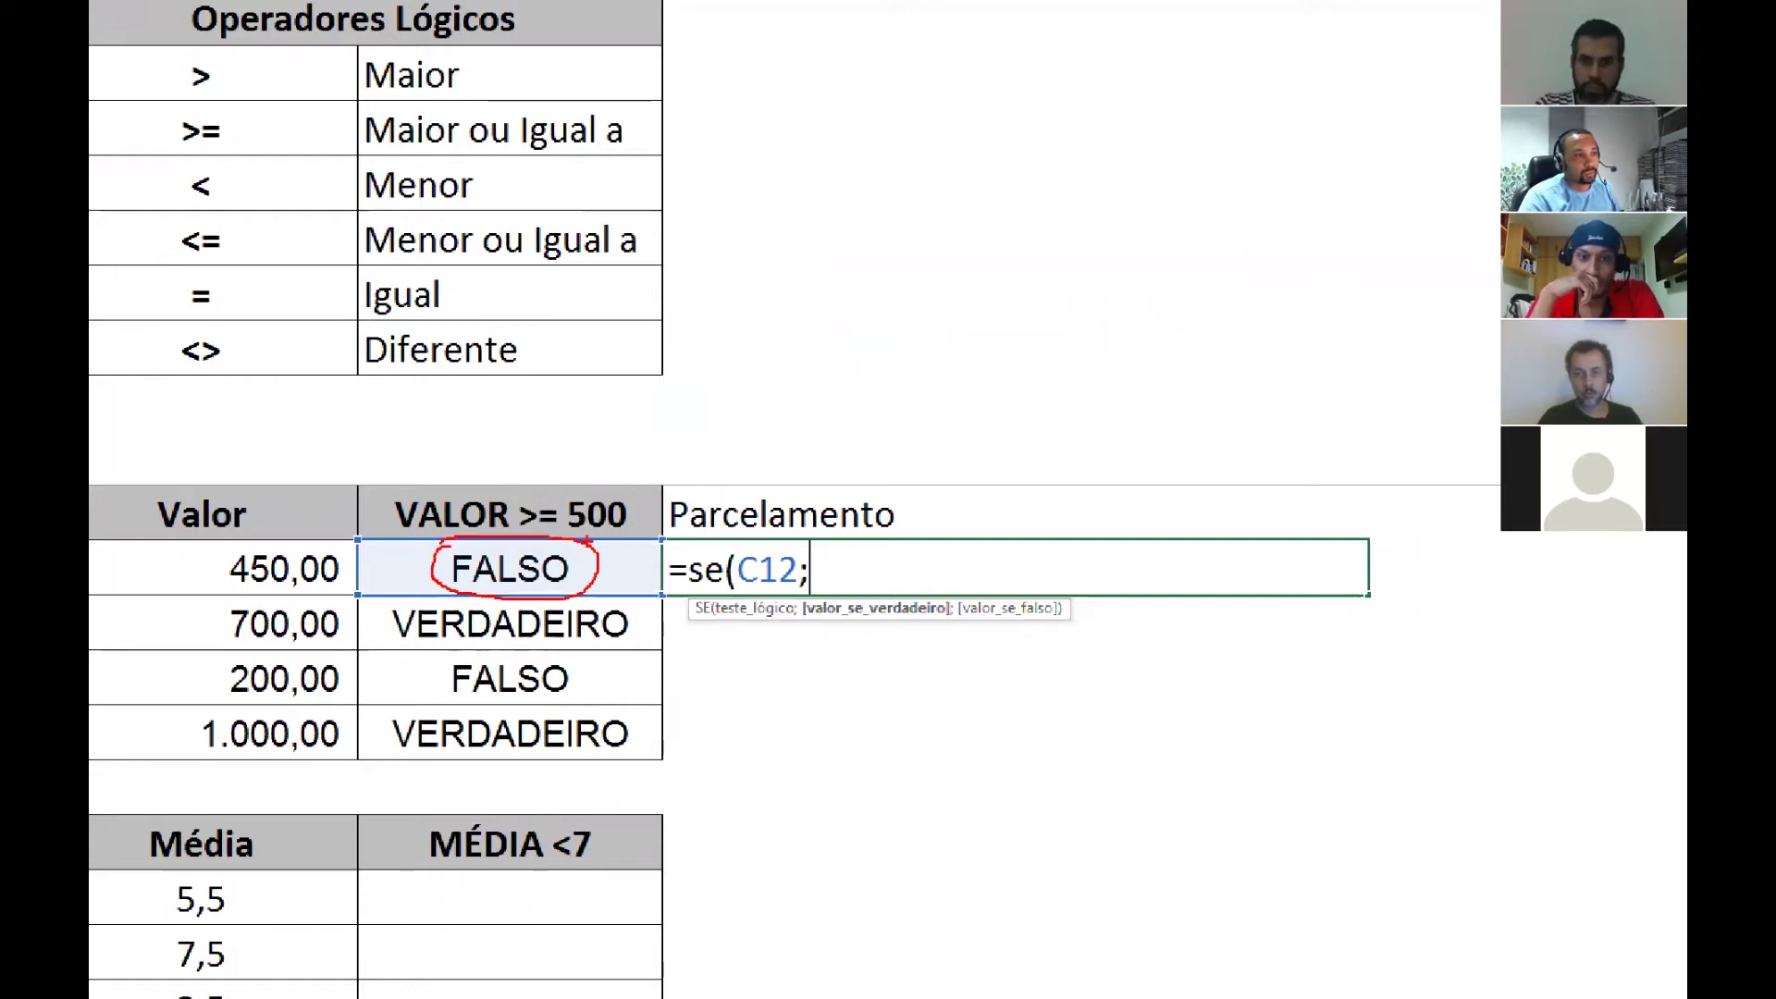
drag(565, 540, 682, 401)
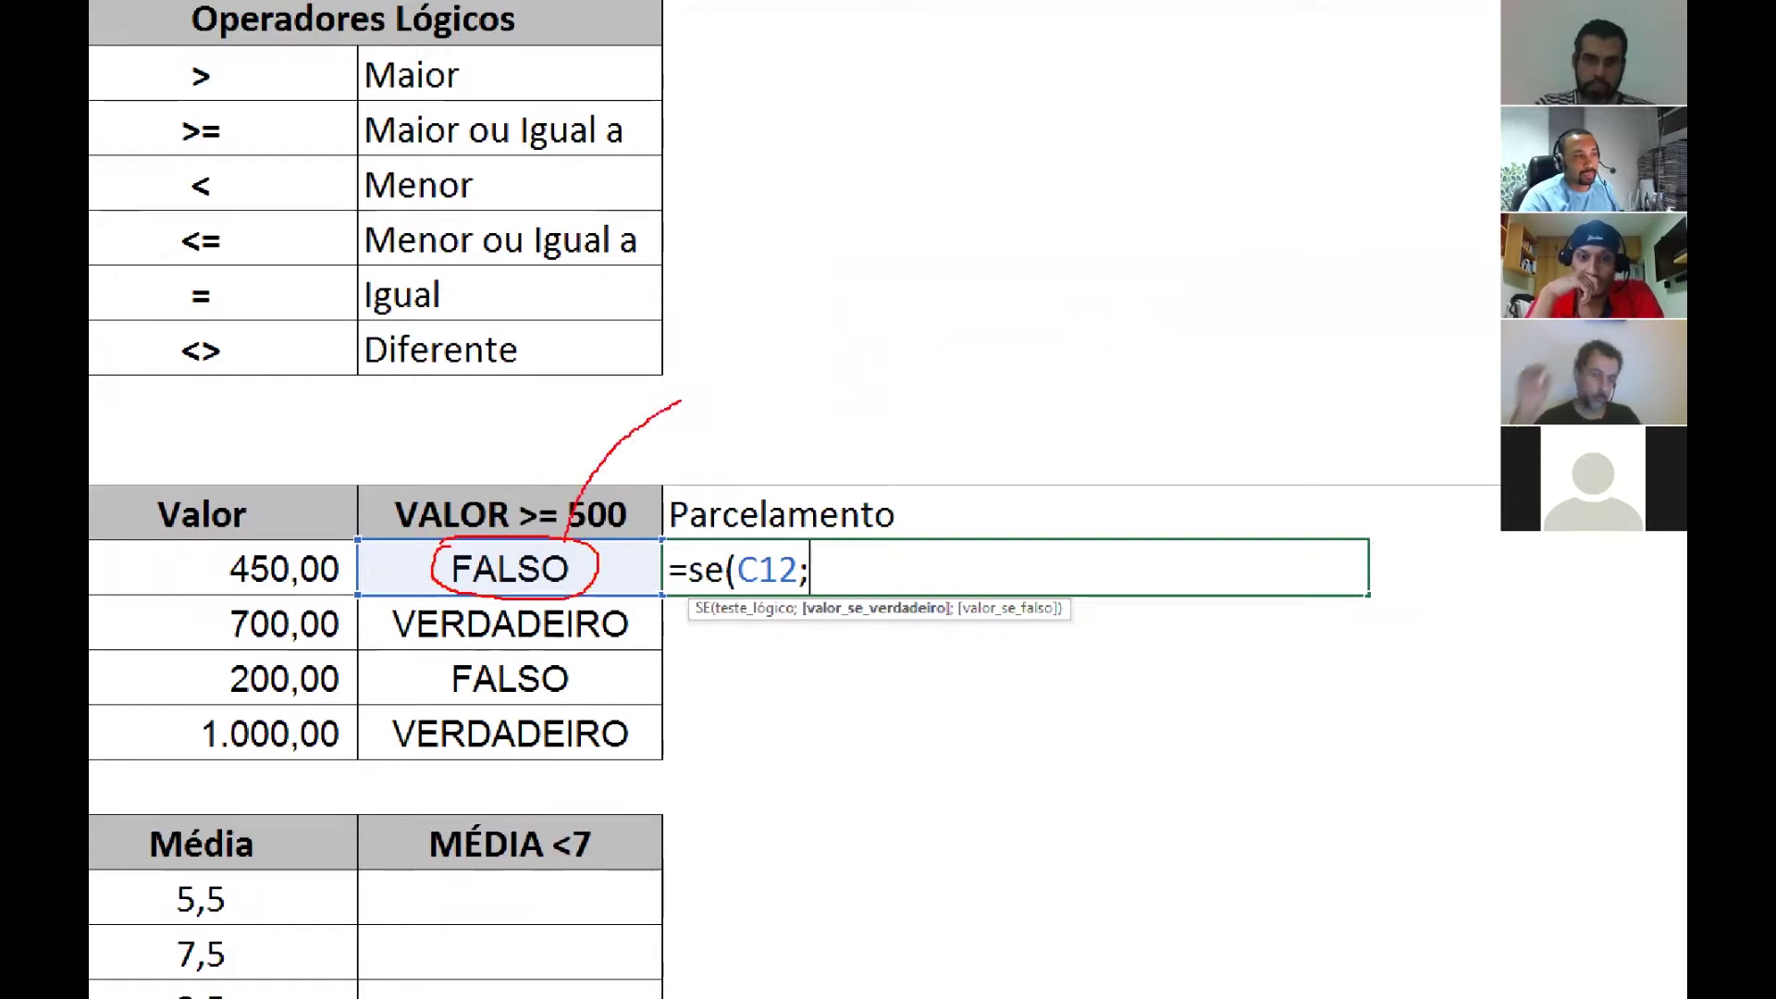
drag(682, 401, 1041, 577)
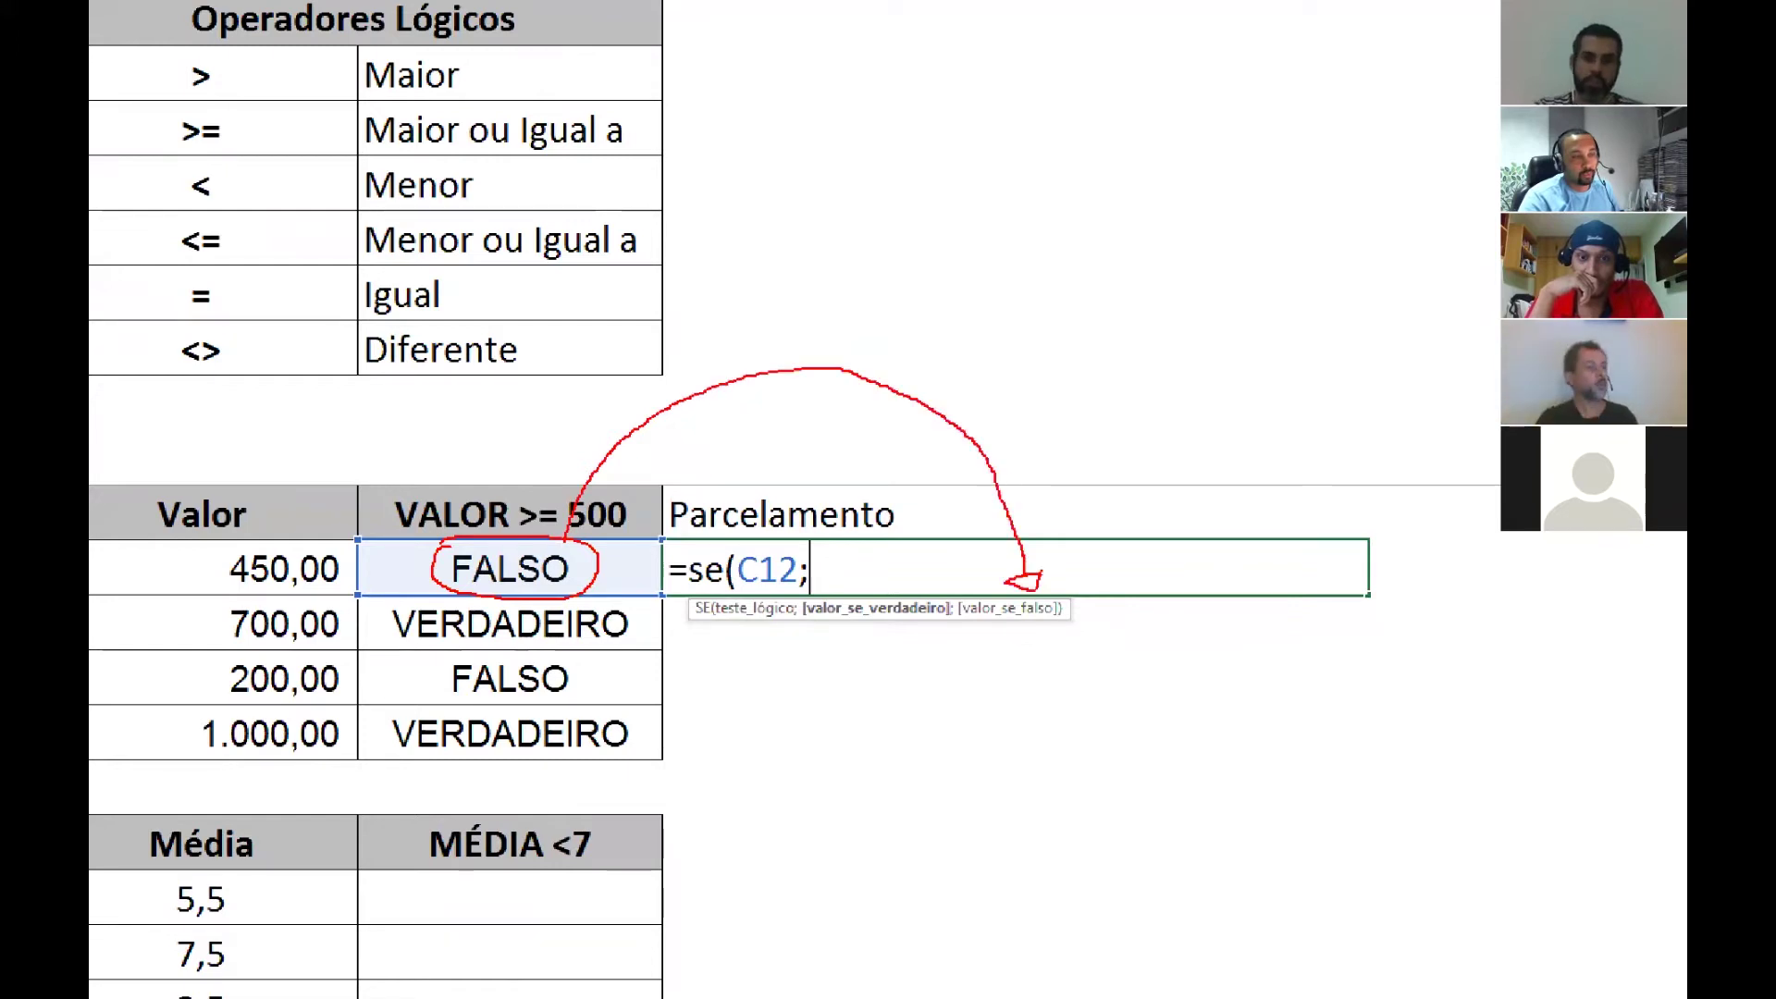
drag(965, 630, 1080, 630)
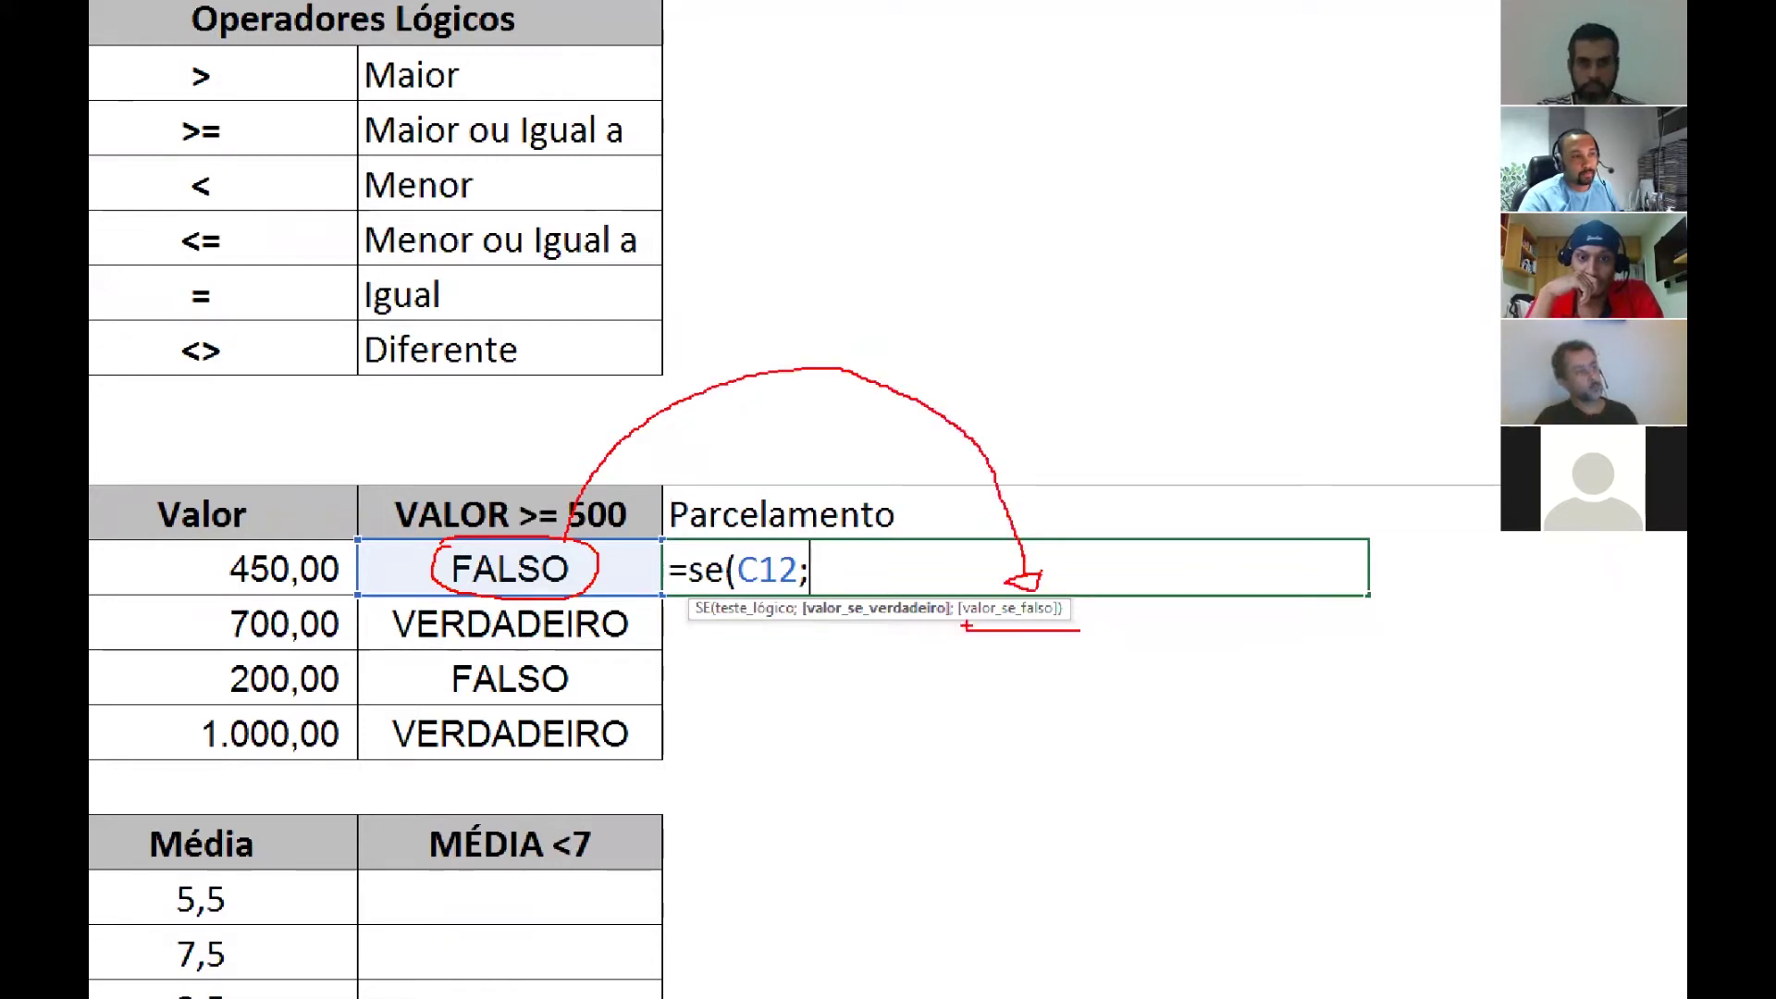
mouse_move(952, 599)
mouse_down()
mouse_move(955, 621)
mouse_move(956, 599)
mouse_up()
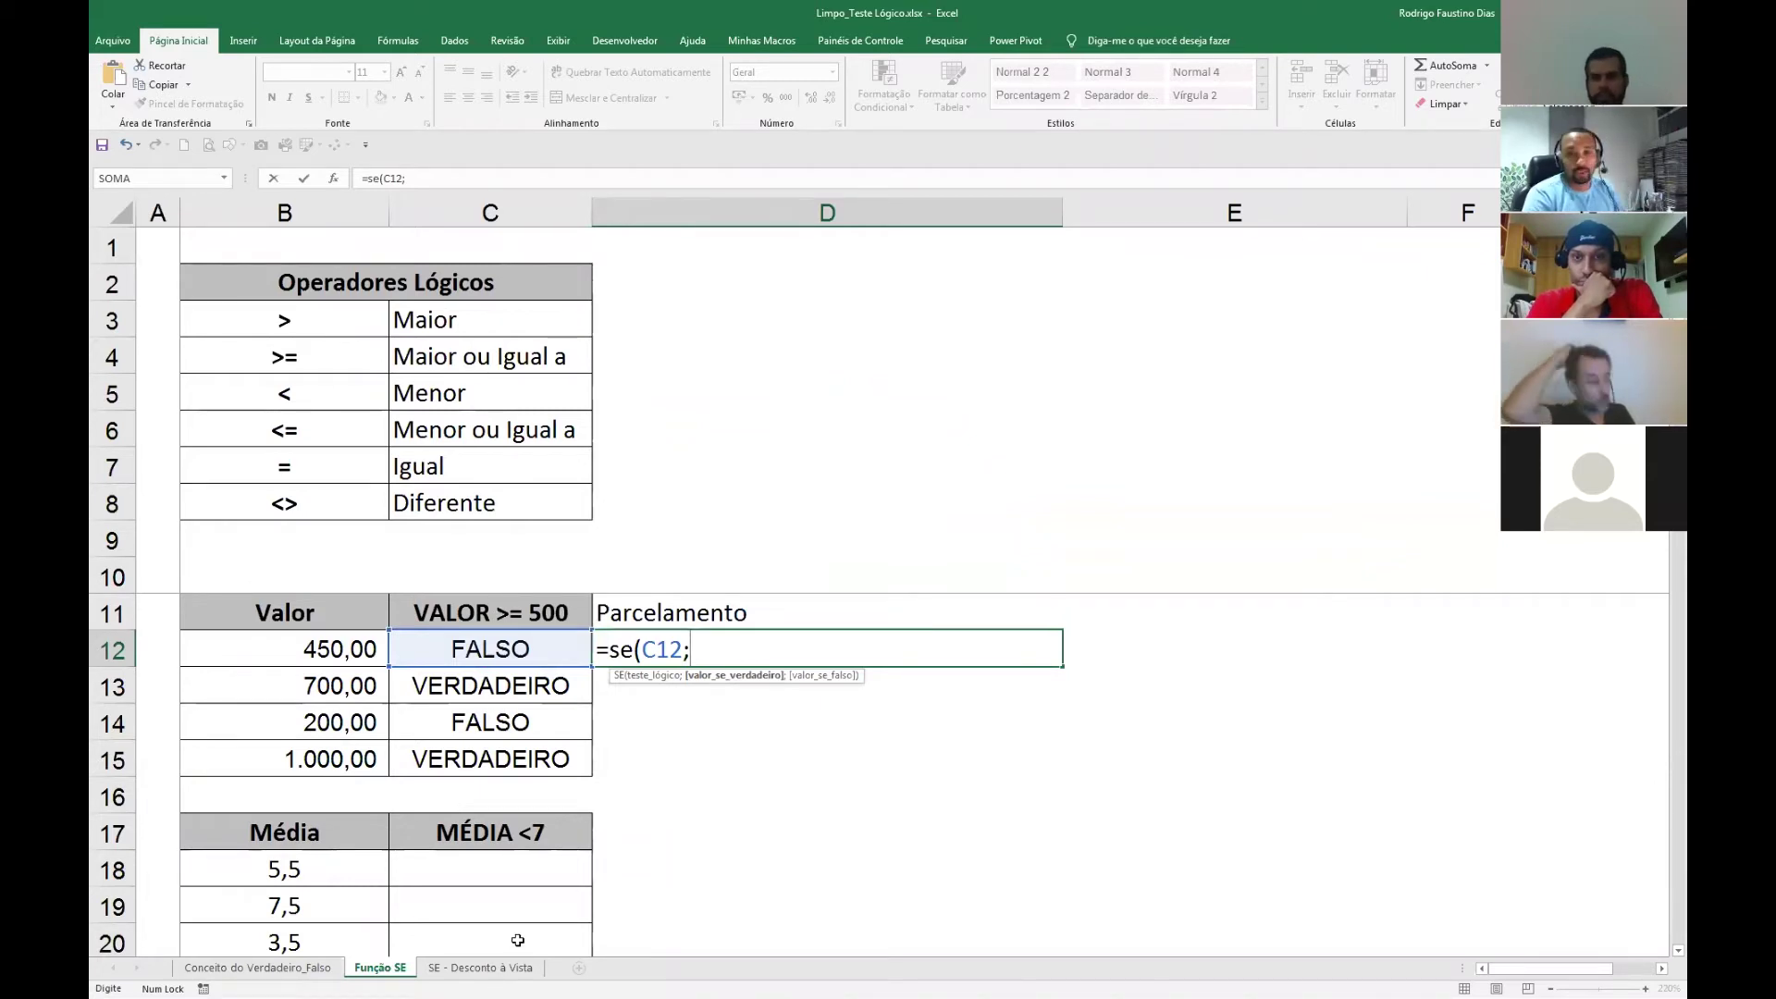
Enter "Parcelamento em 2X" as the value-if-true text of the SE formula in D12 and briefly underline the valor_se_verdadeiro argument.
text(")
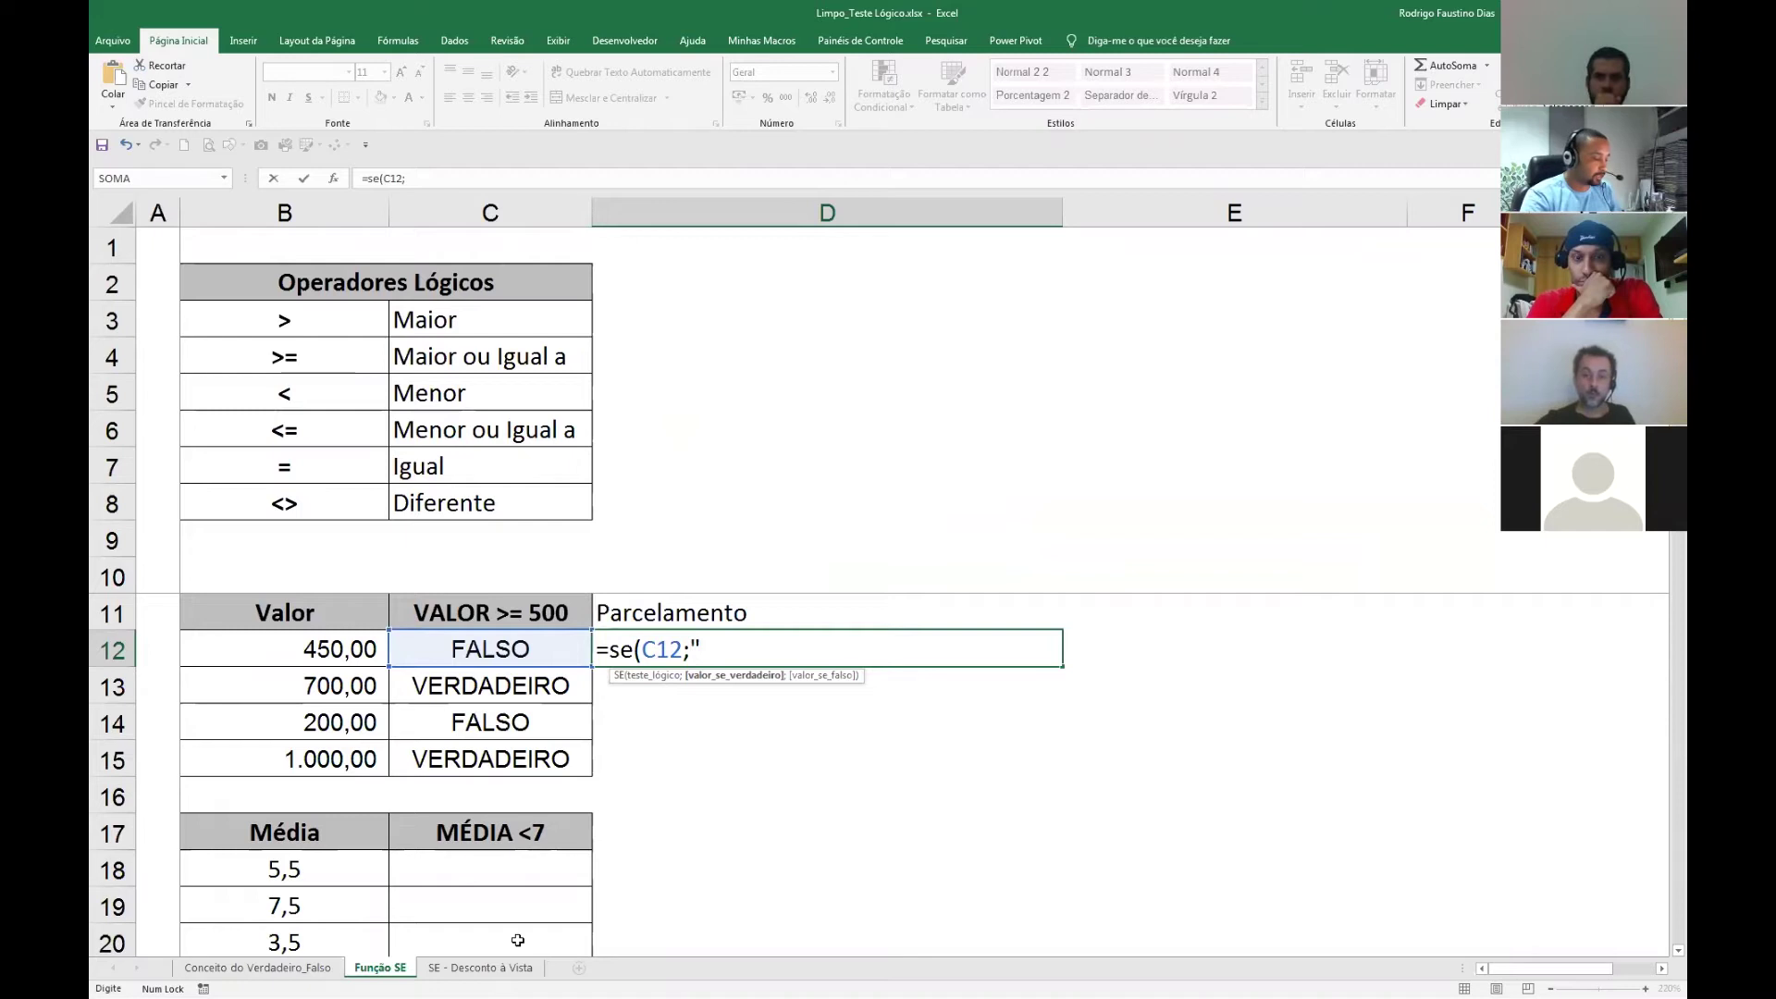
text(Parcelamento enm)
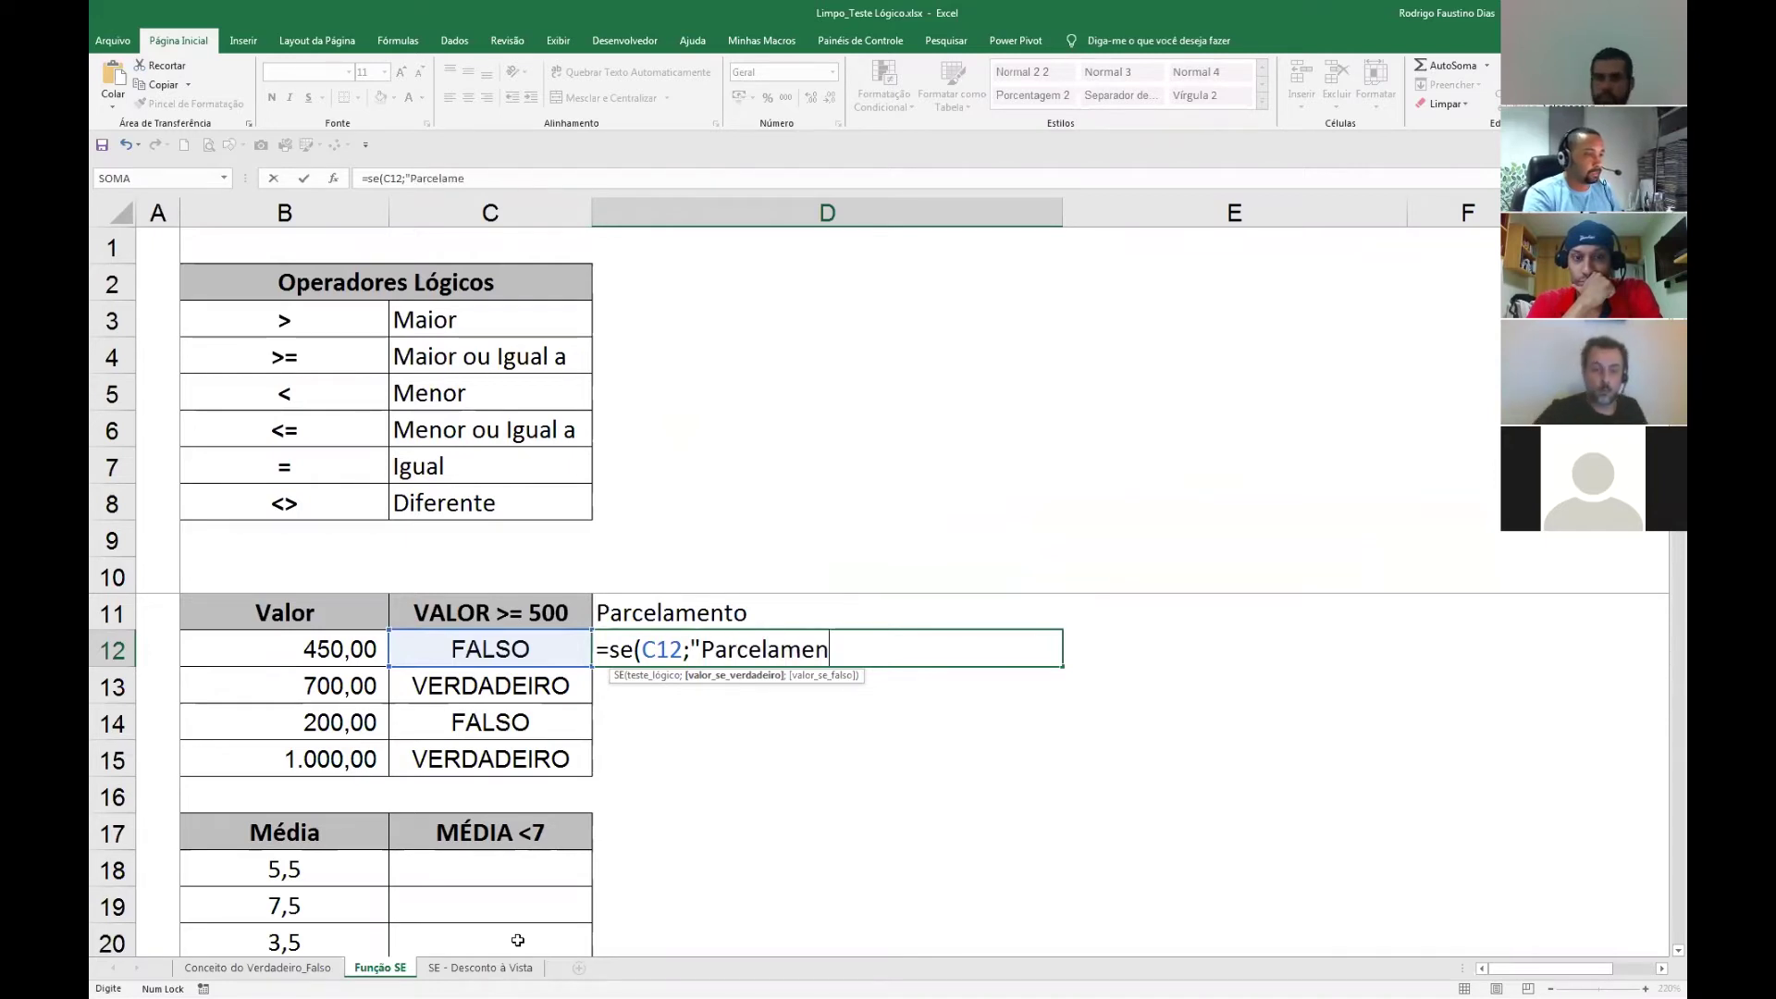
key(BackSpace)
key(BackSpace)
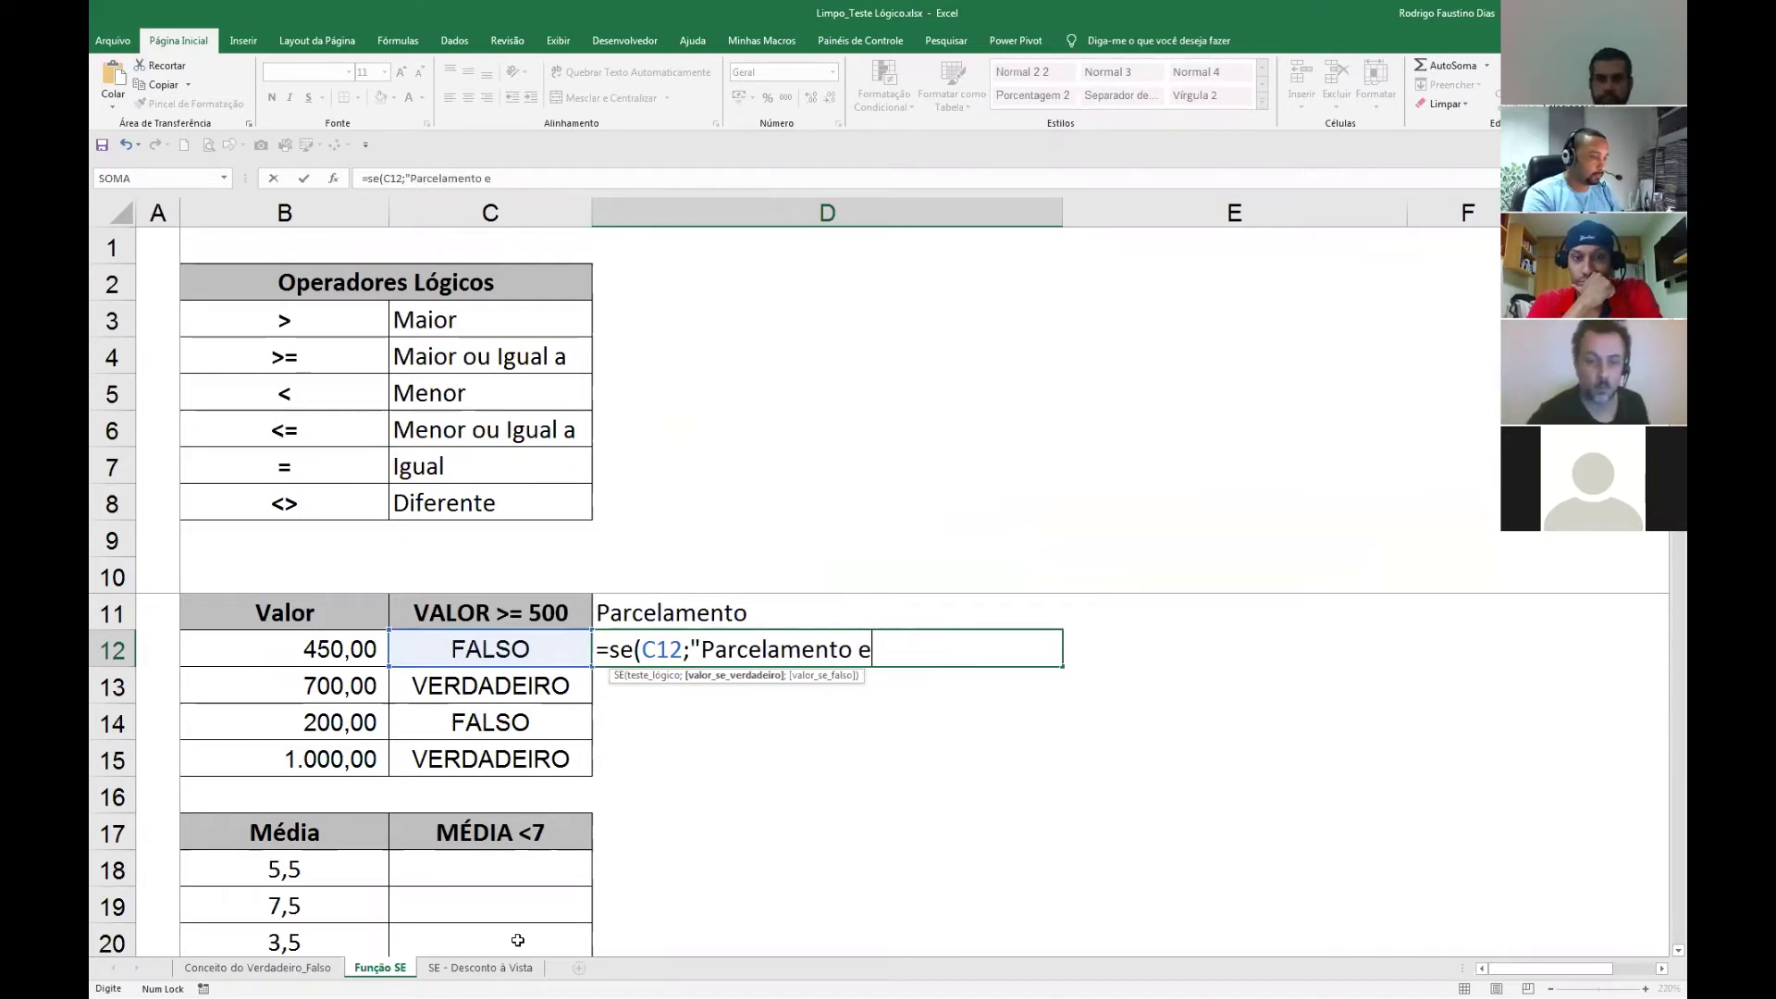
text(m 2X)
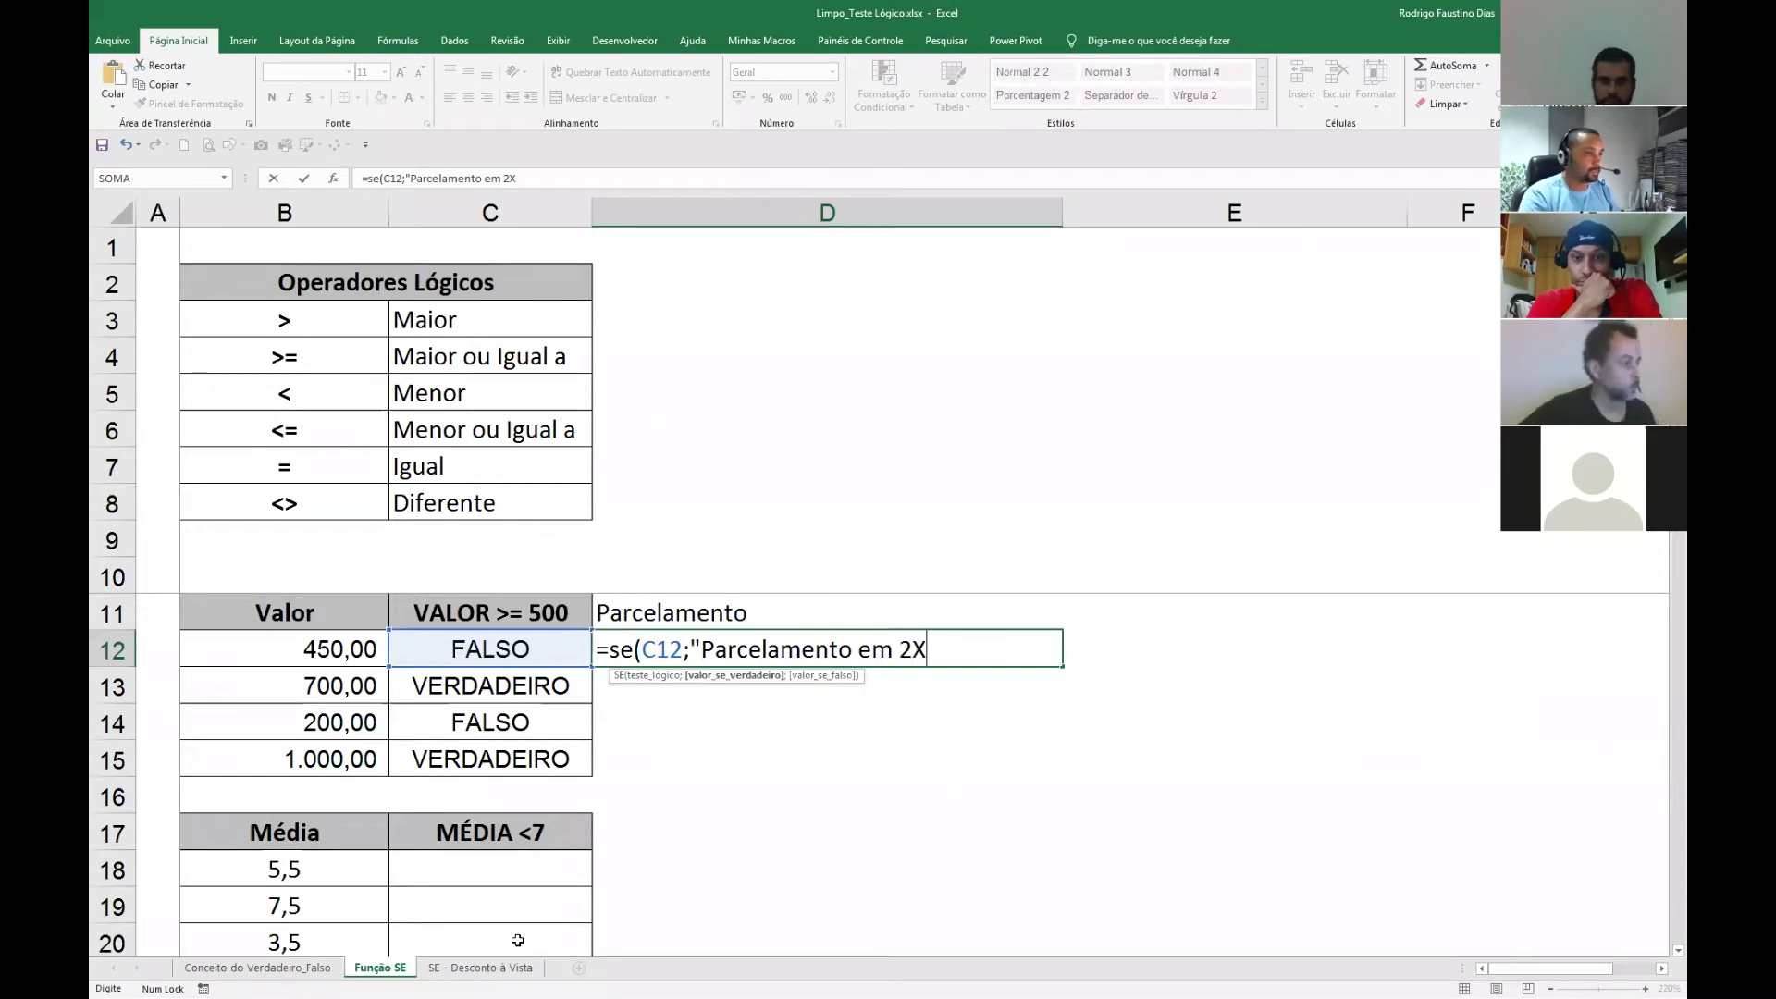
text(")
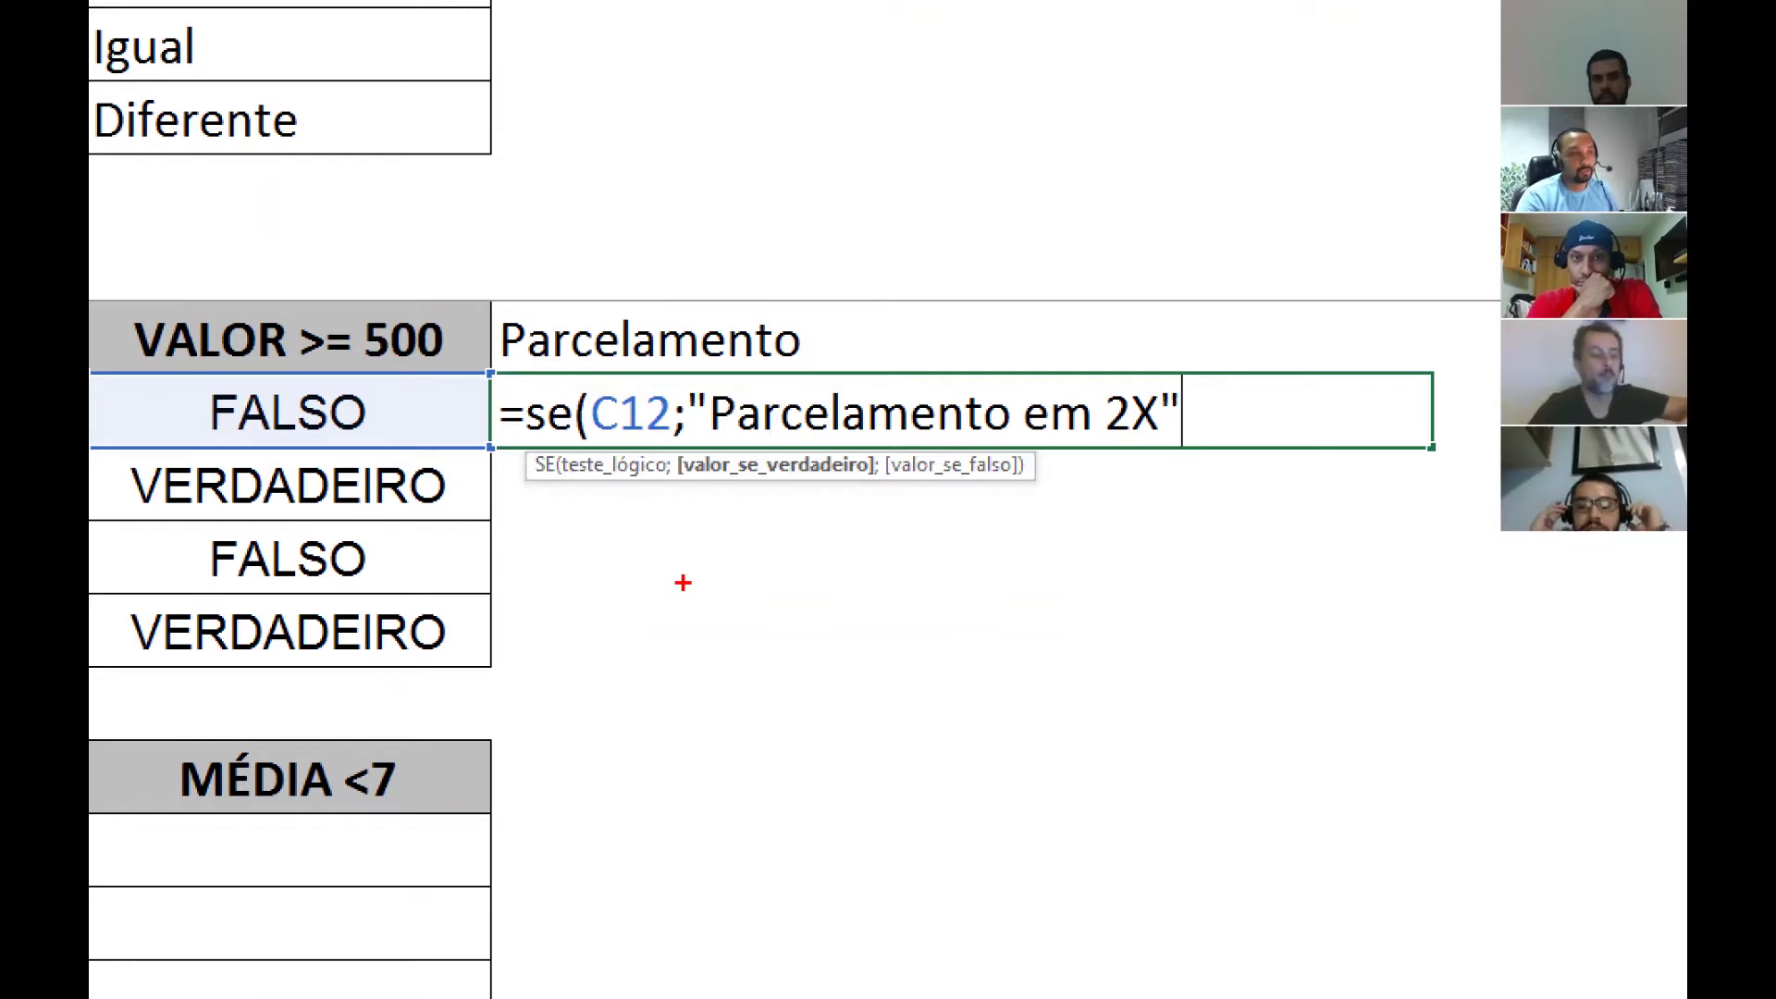
mouse_move(674, 479)
mouse_down()
mouse_move(874, 477)
mouse_move(866, 453)
mouse_up()
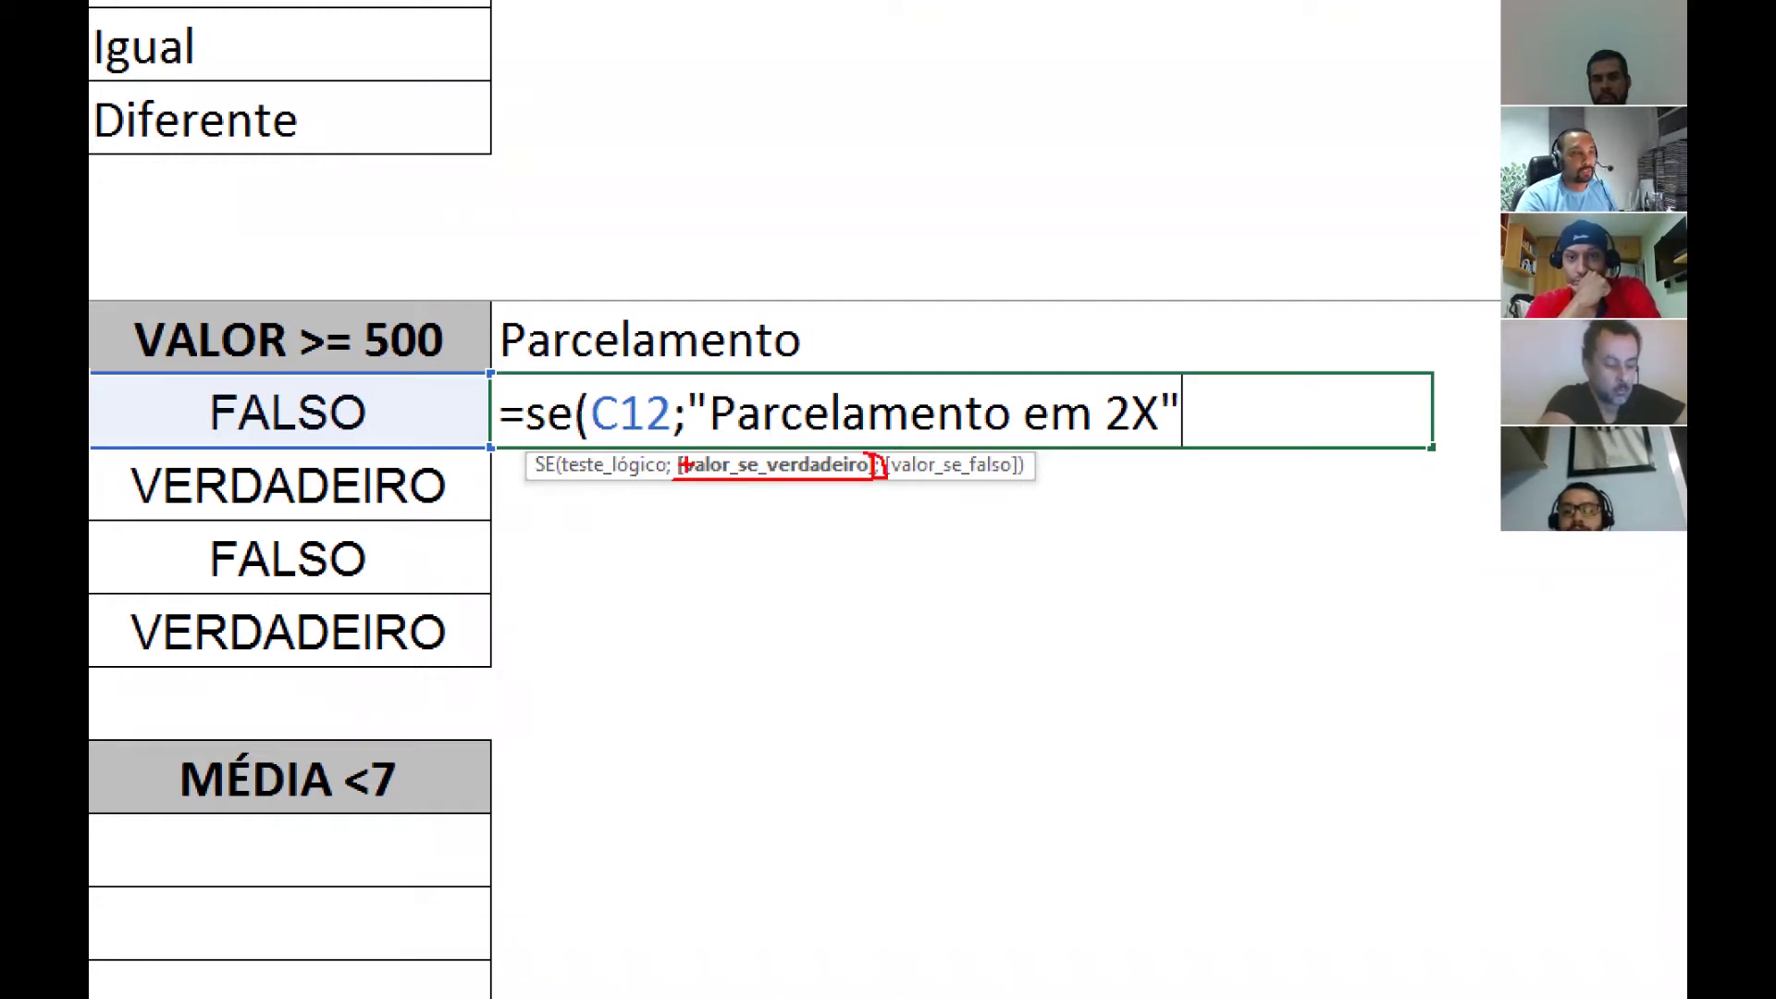
key(Escape)
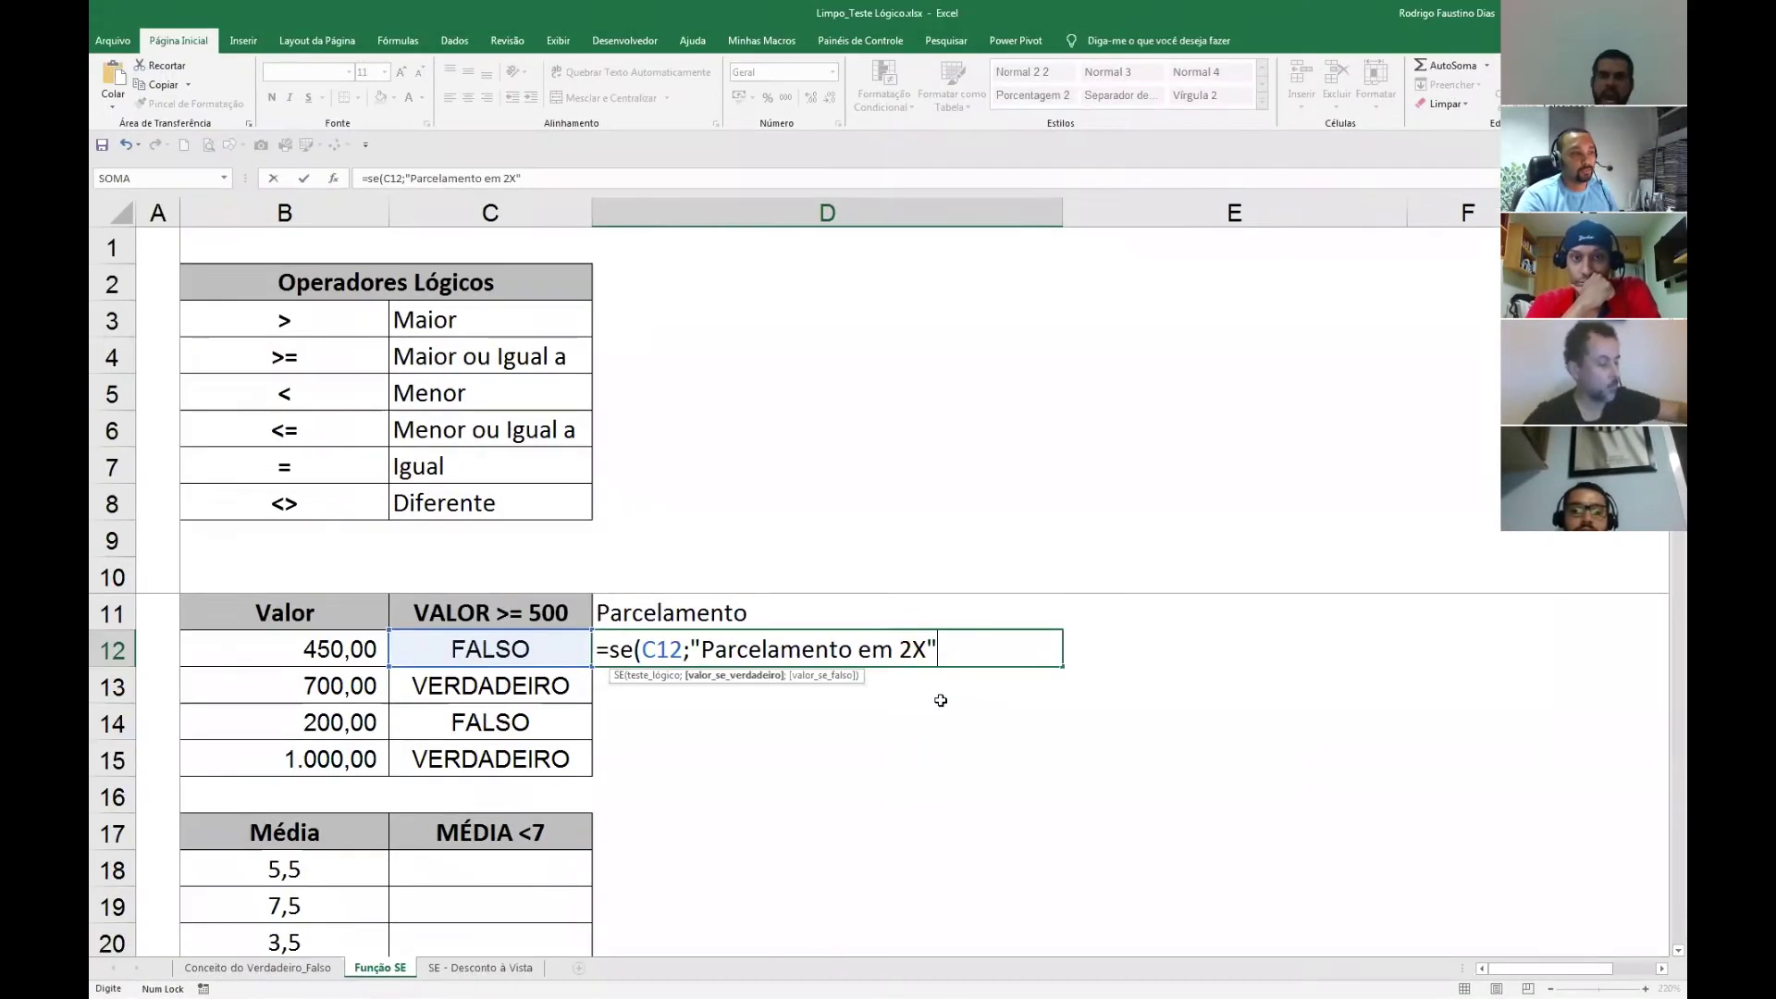
Enter "Sem Parcelamento" as the value-if-false text of the SE formula in D12 and close its parenthesis.
text(;)
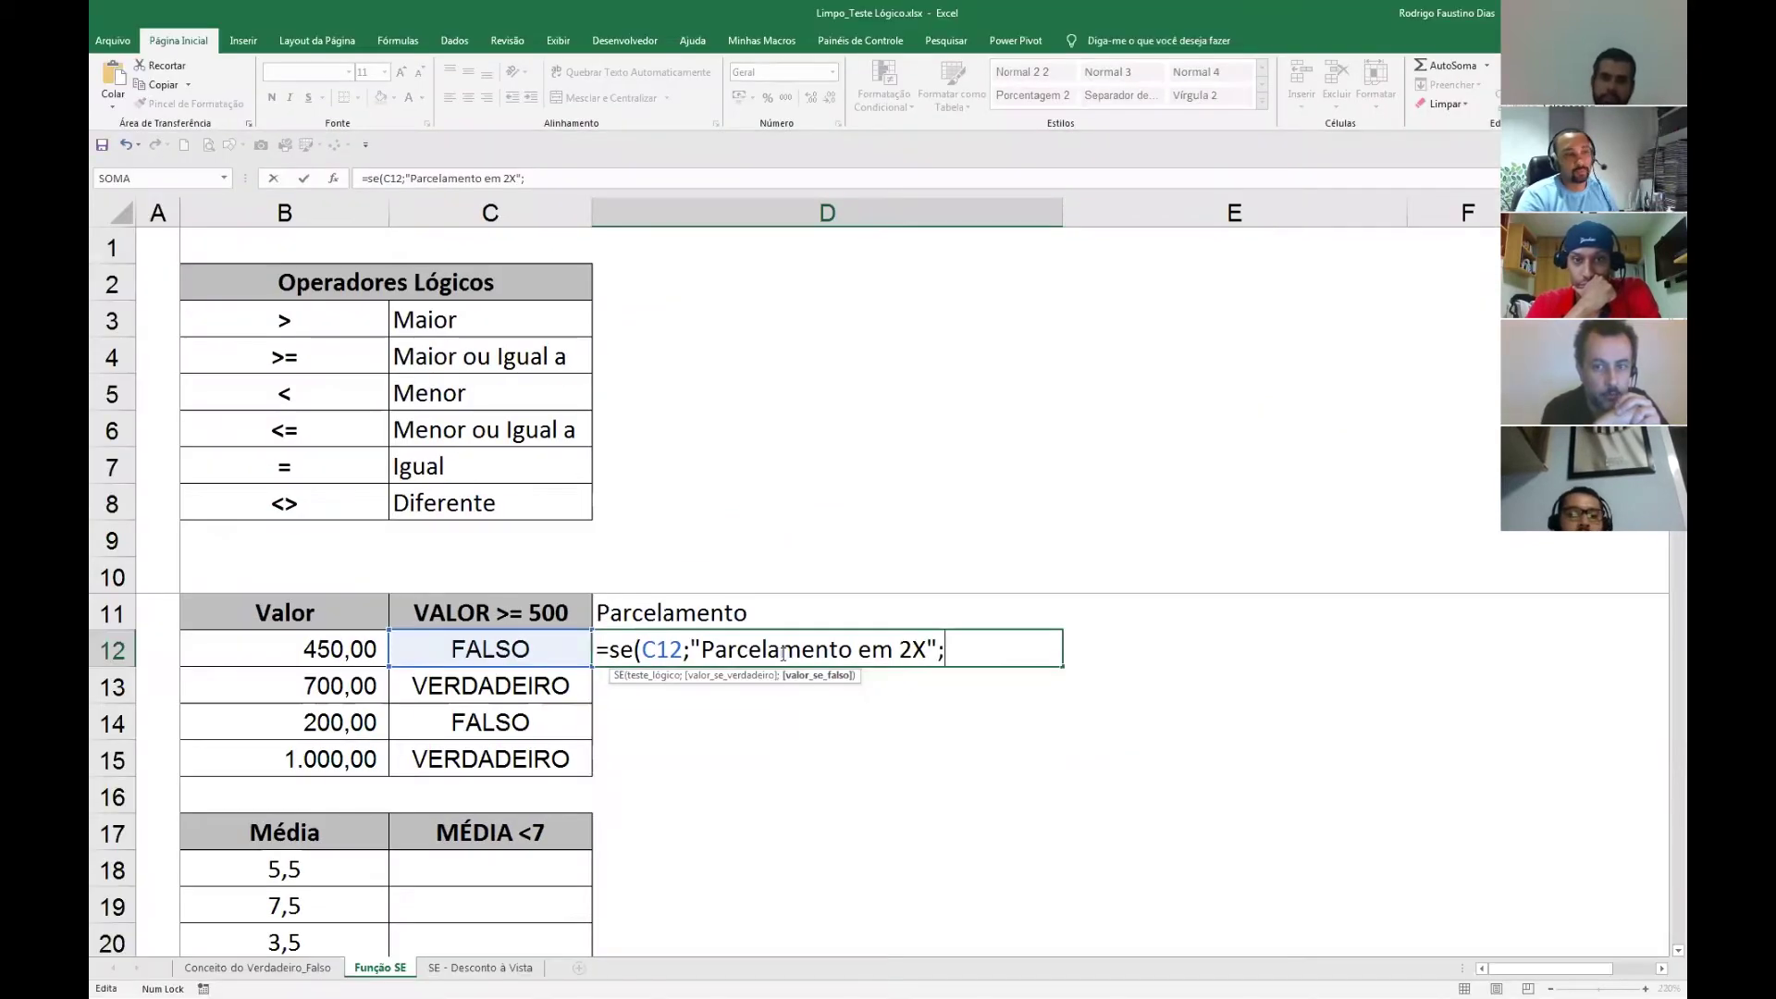
text(")
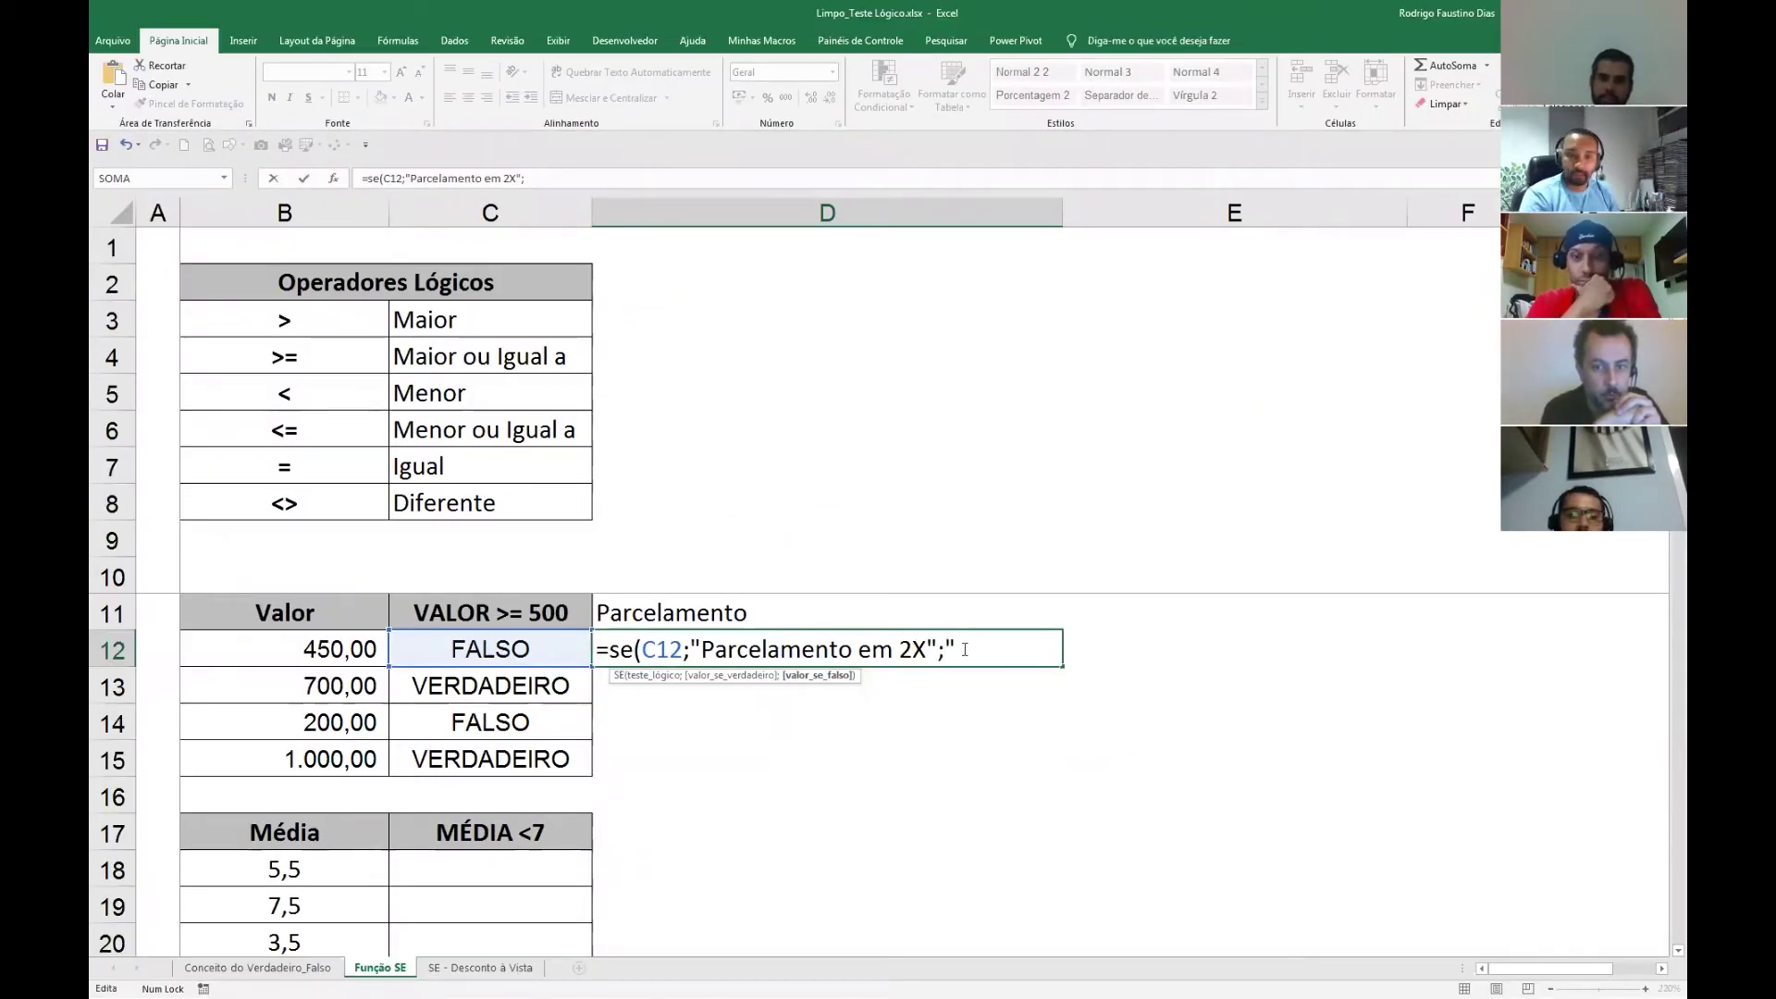
text(Sem P)
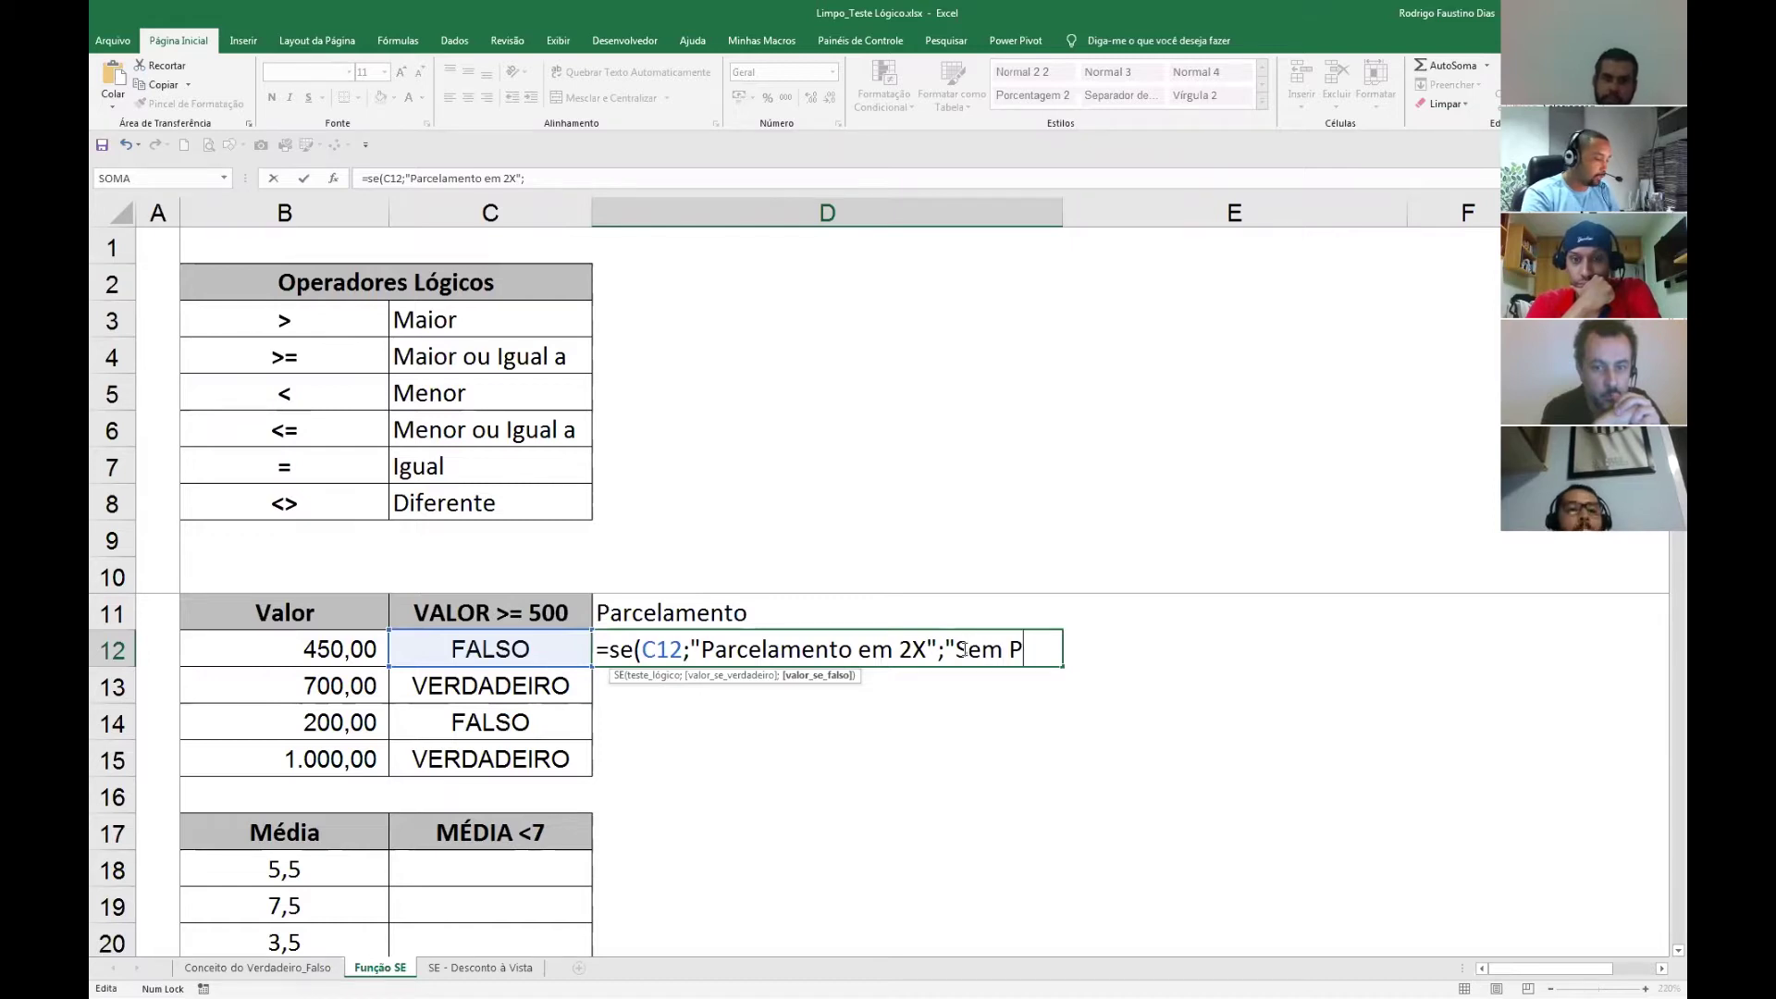
text(arcelameno)
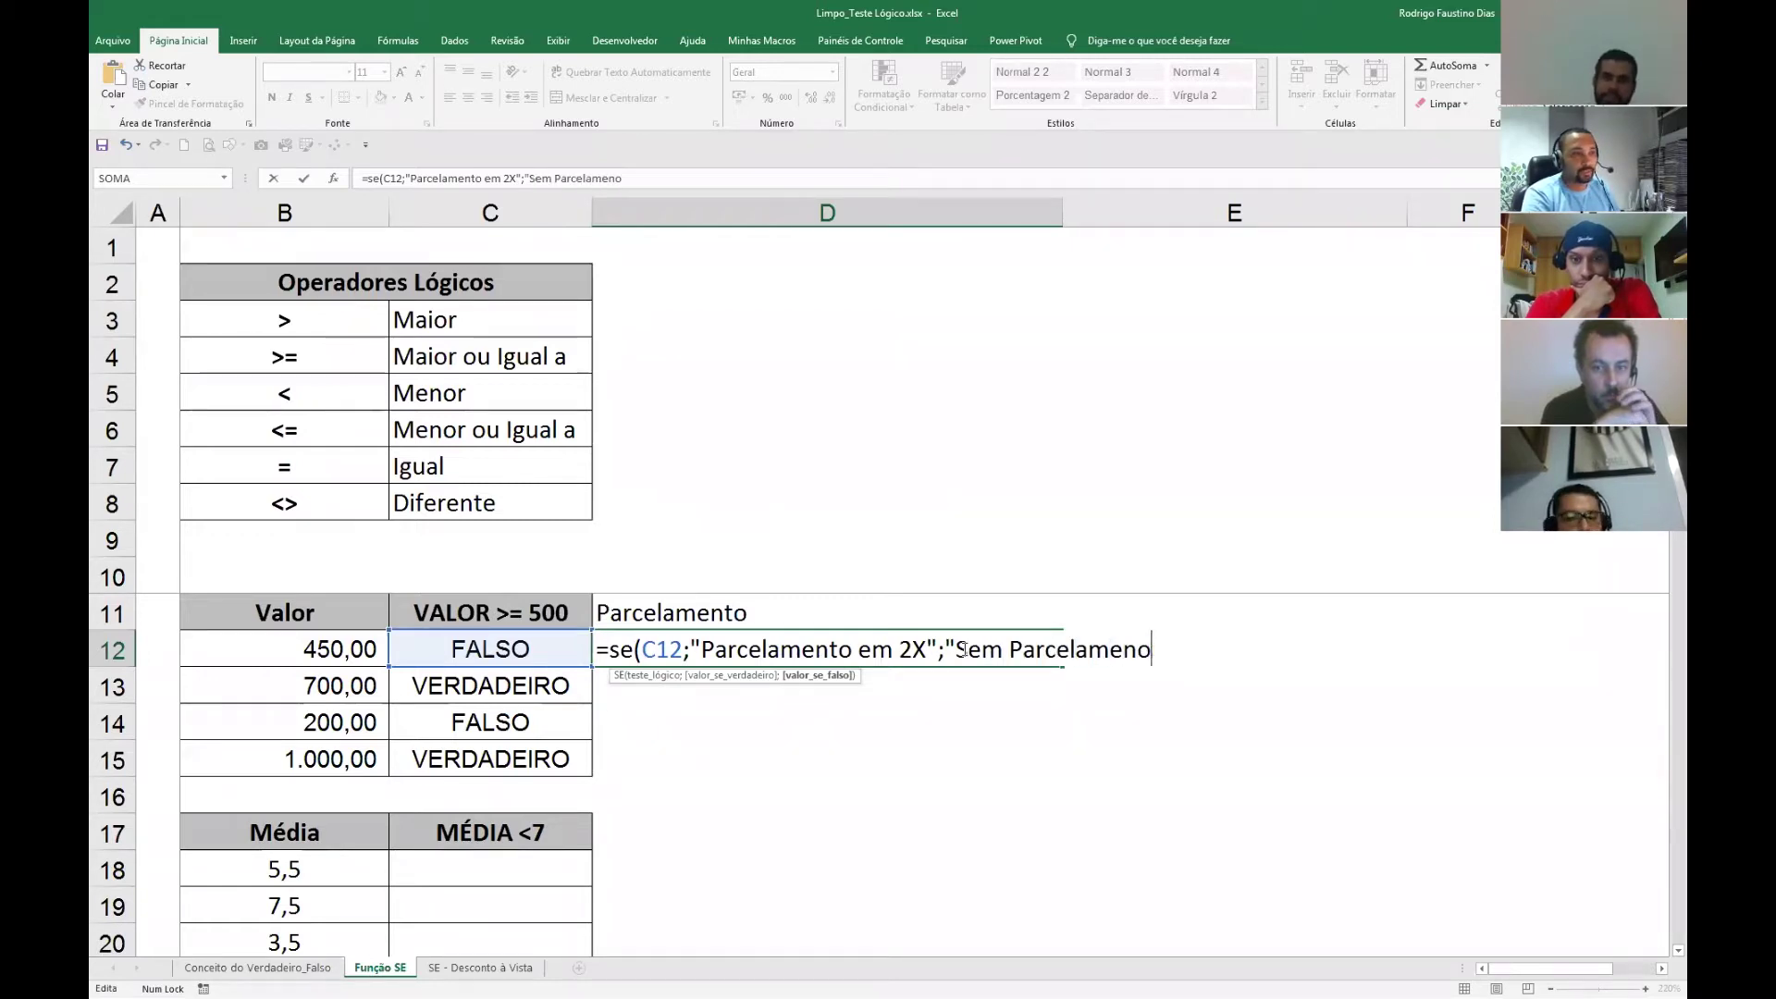
key(BackSpace)
text(to"))
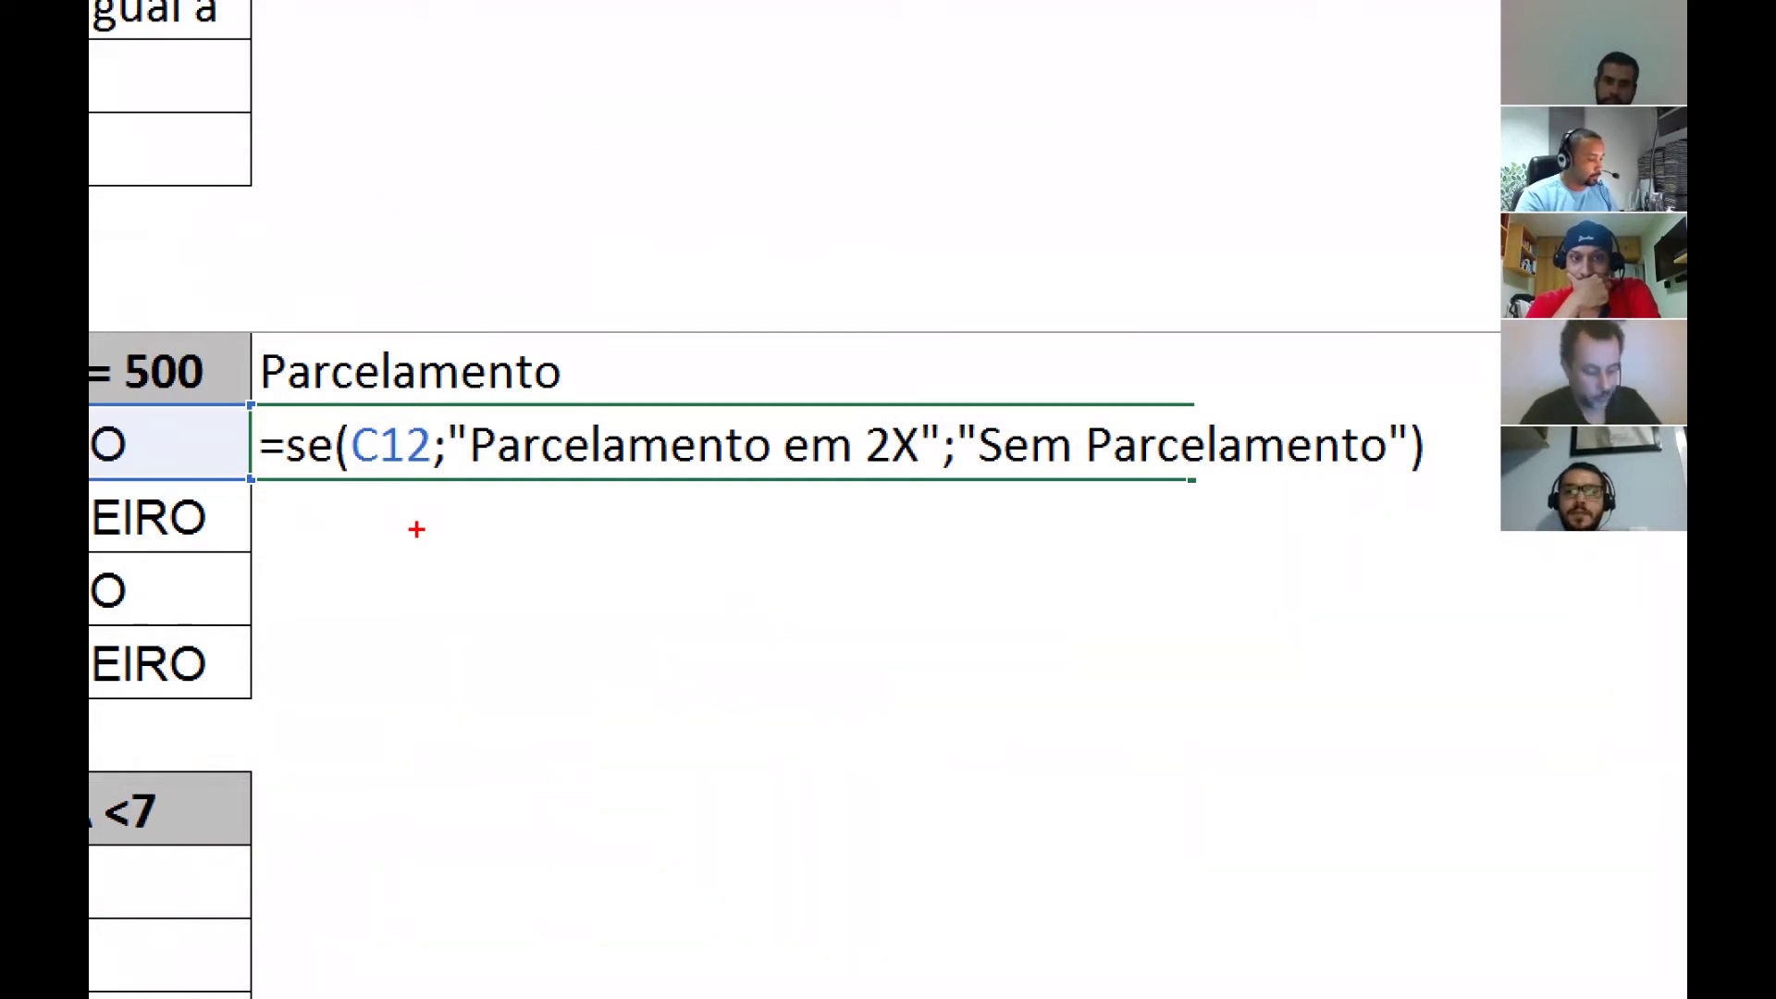
Draw a temporary green curved arrow from C12 to the "Parcelamento em 2X" argument and label that argument "verdadeiro".
drag(416, 422, 639, 383)
key(t)
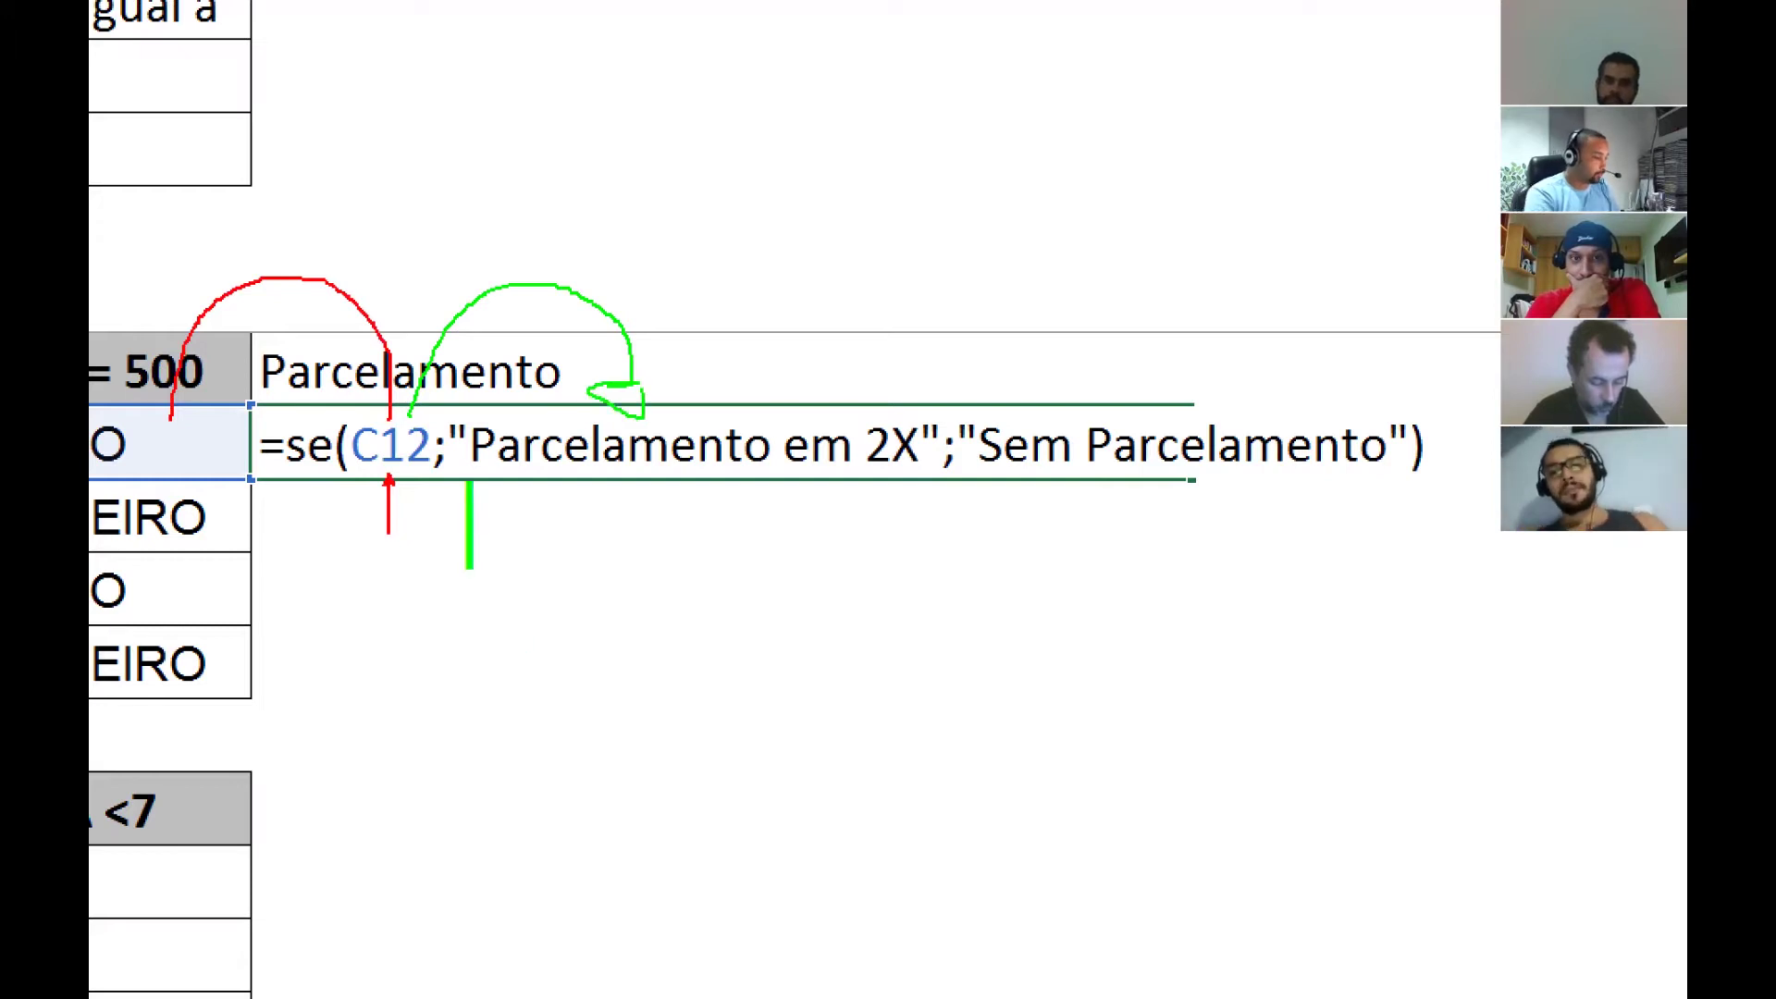
click(469, 524)
text(ve)
text(rde)
key(BackSpace)
text(a)
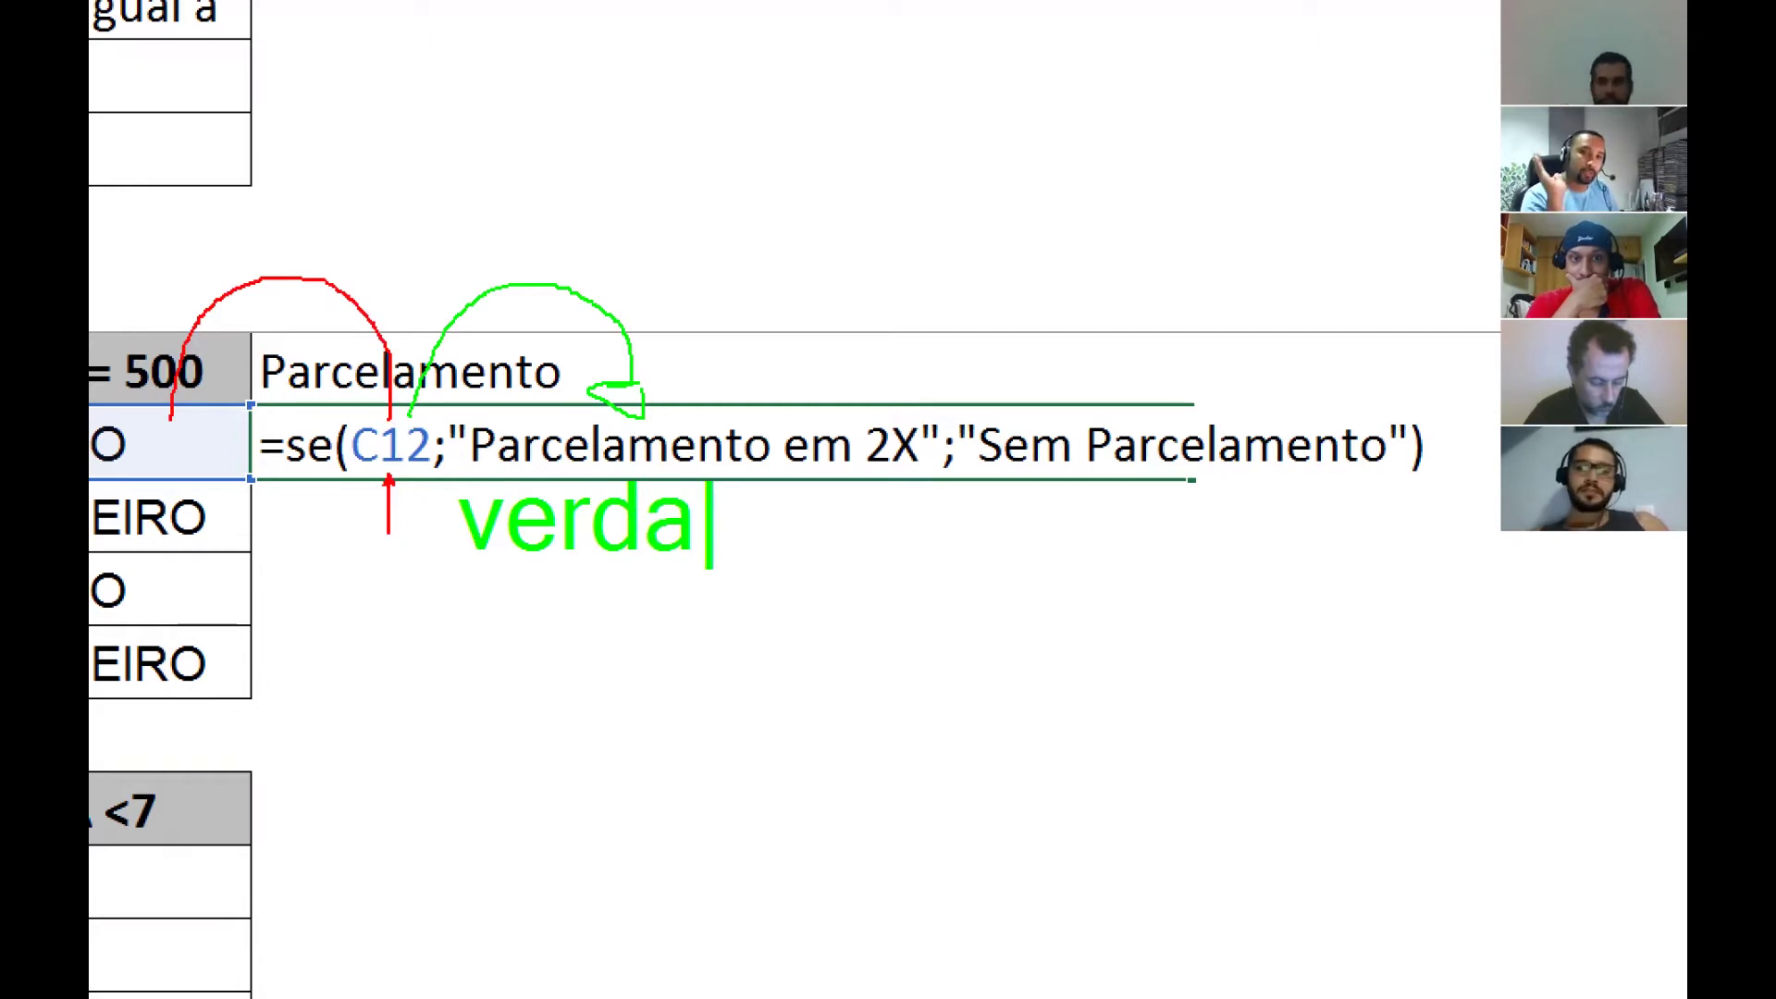
text(deiro)
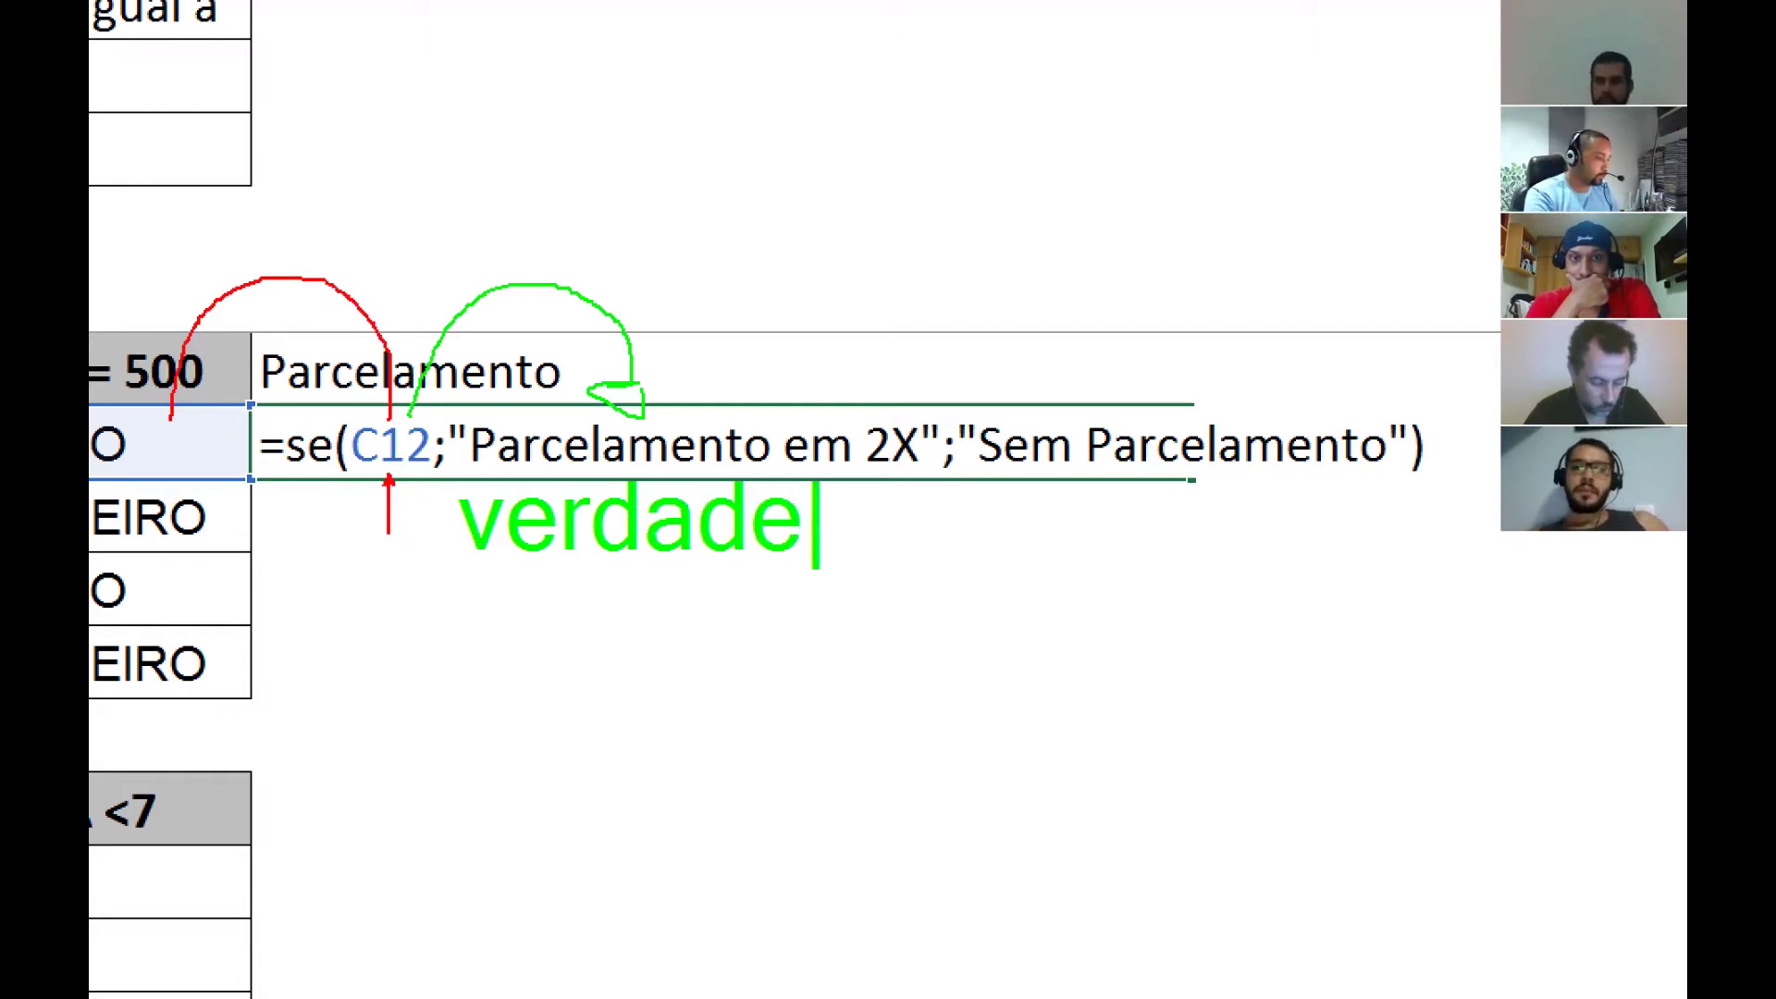
key(BackSpace)
text(ro)
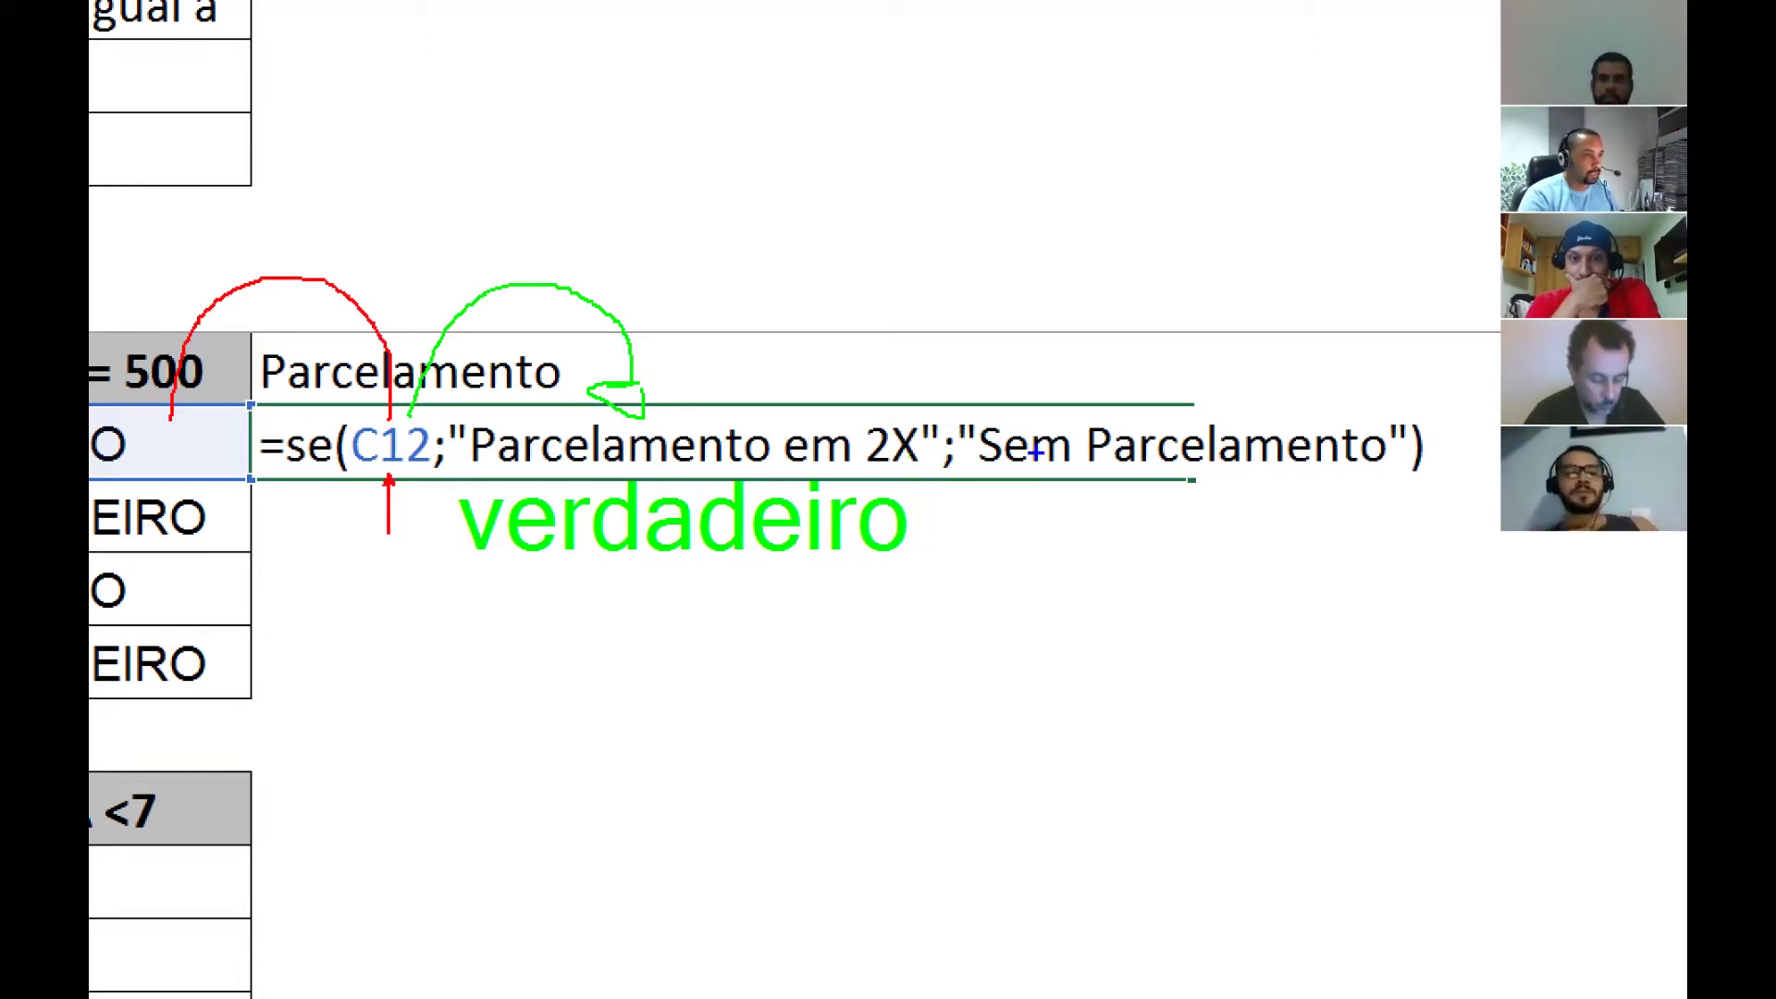
Draw a temporary blue arrow to the "Sem Parcelamento" argument, label it "Falso", and exit the annotation mode.
drag(1047, 373, 1054, 418)
drag(996, 318, 996, 404)
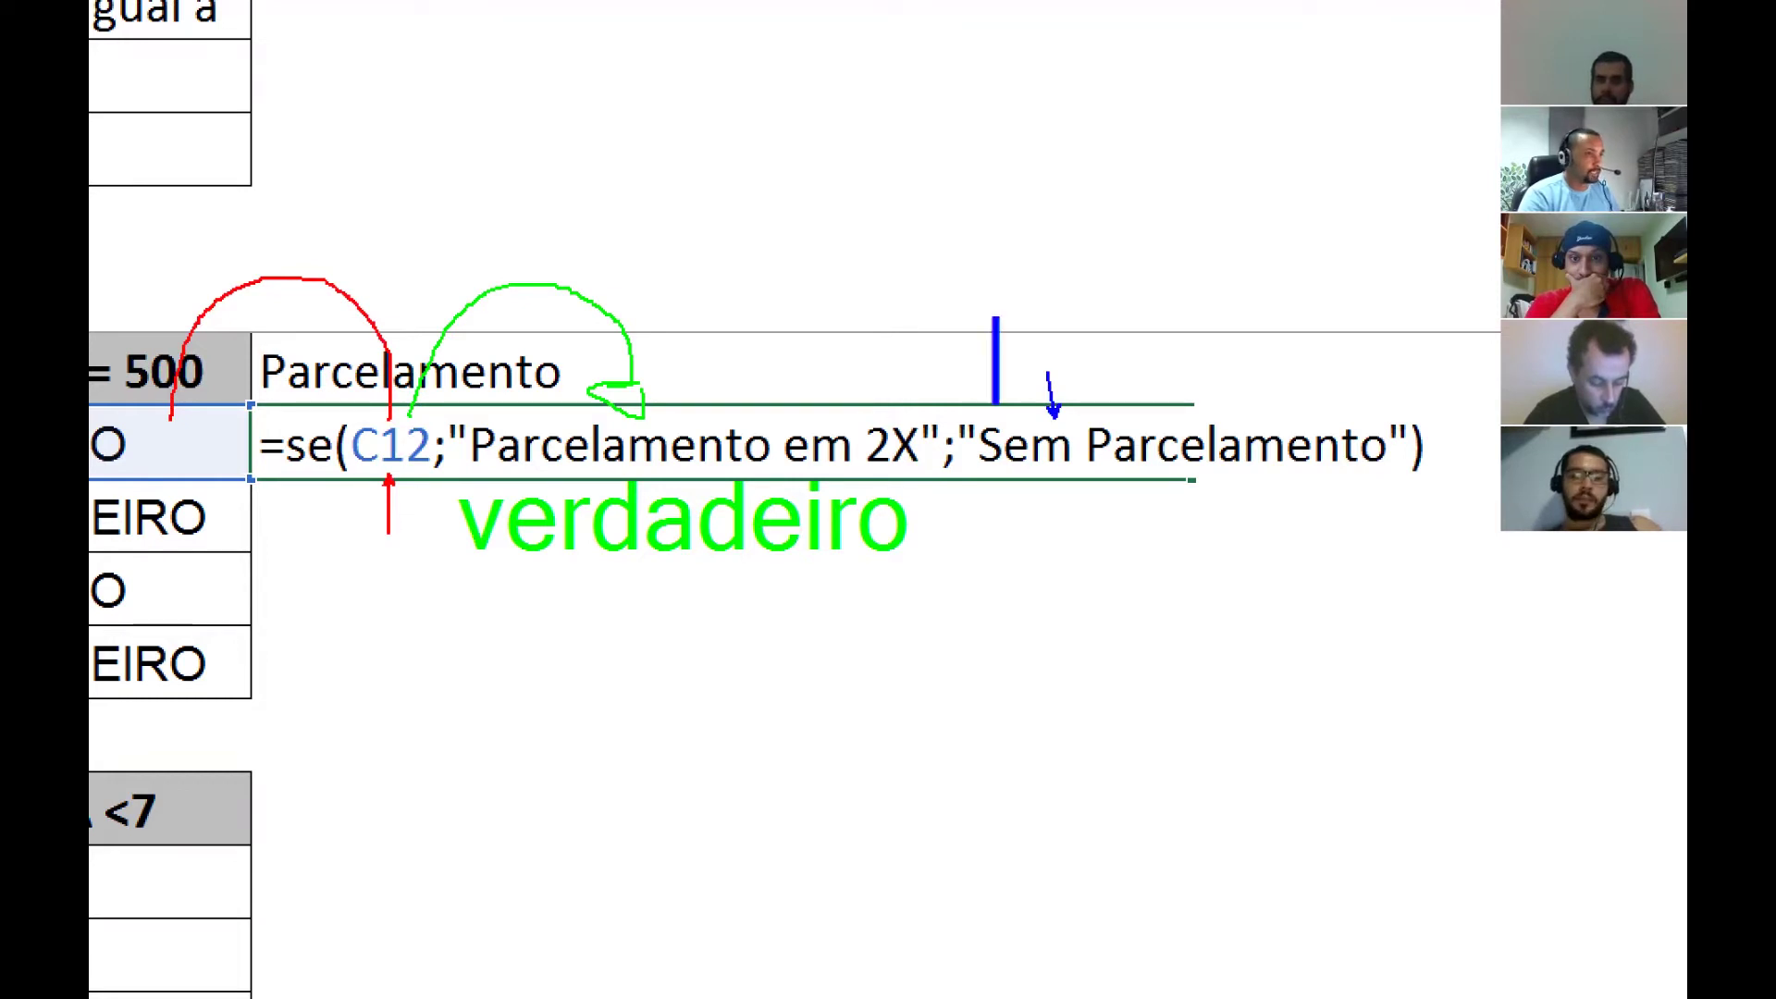
text(Falso)
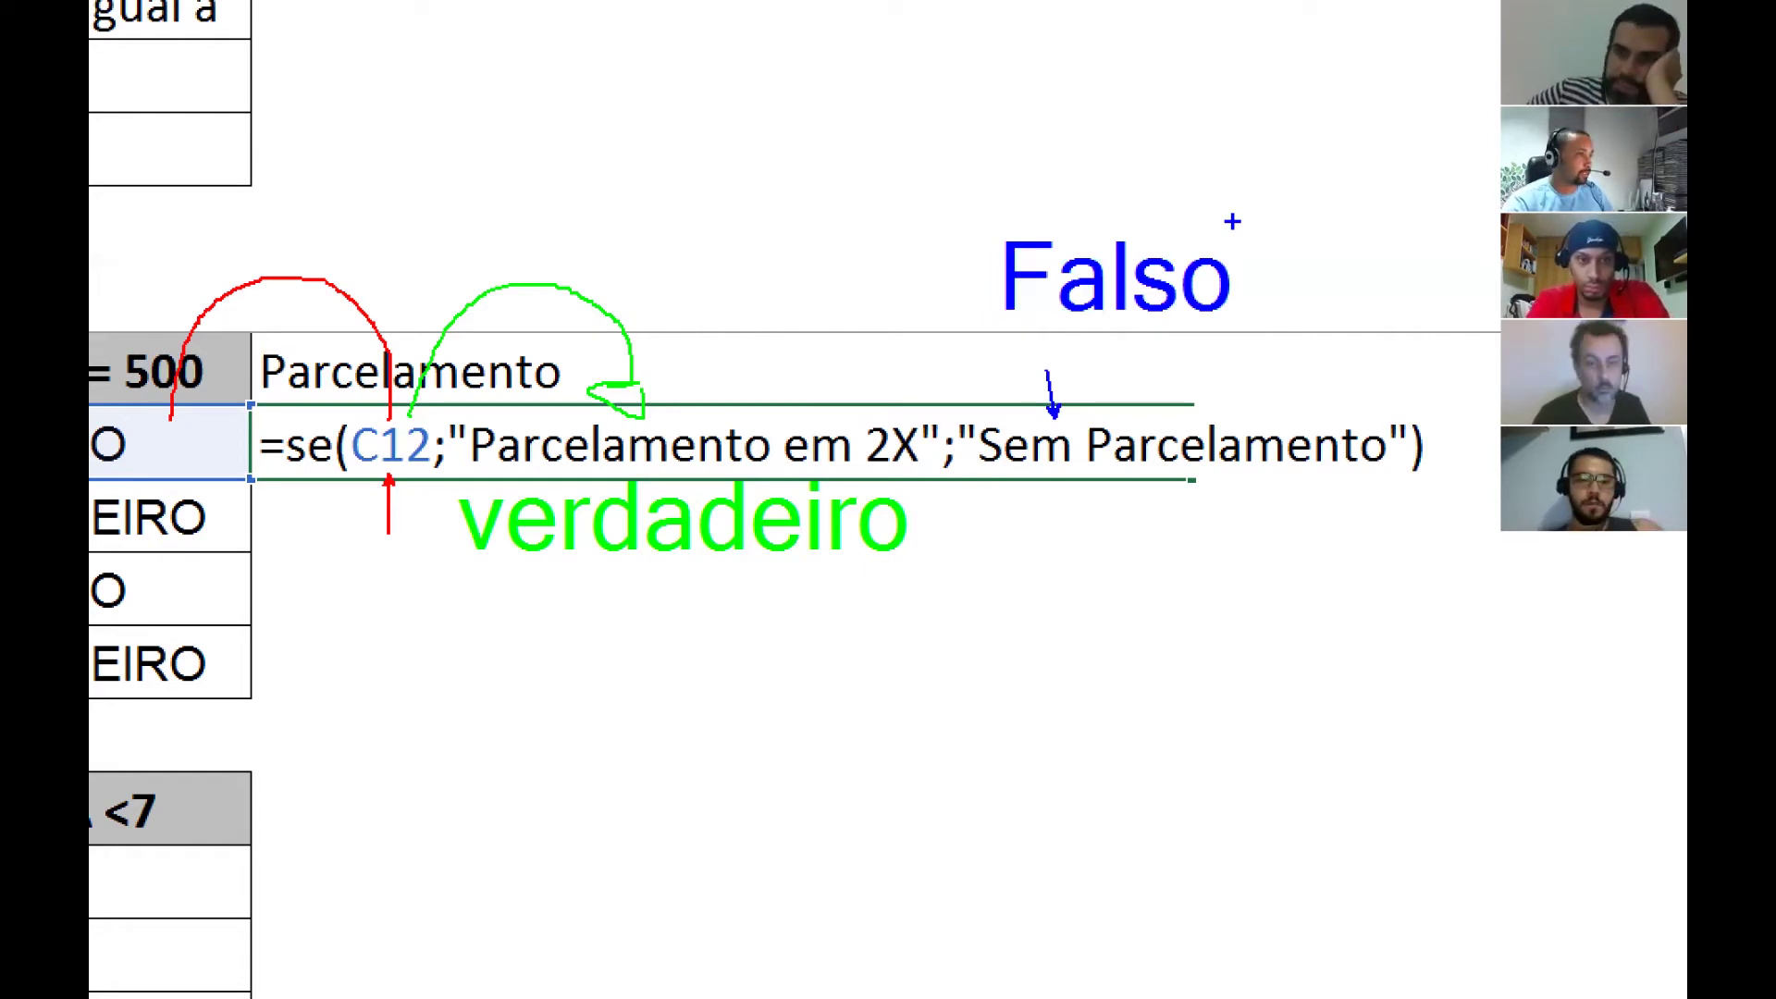
key(Escape)
Confirm the SE formula in D12 and fill it down to D15.
key(Return)
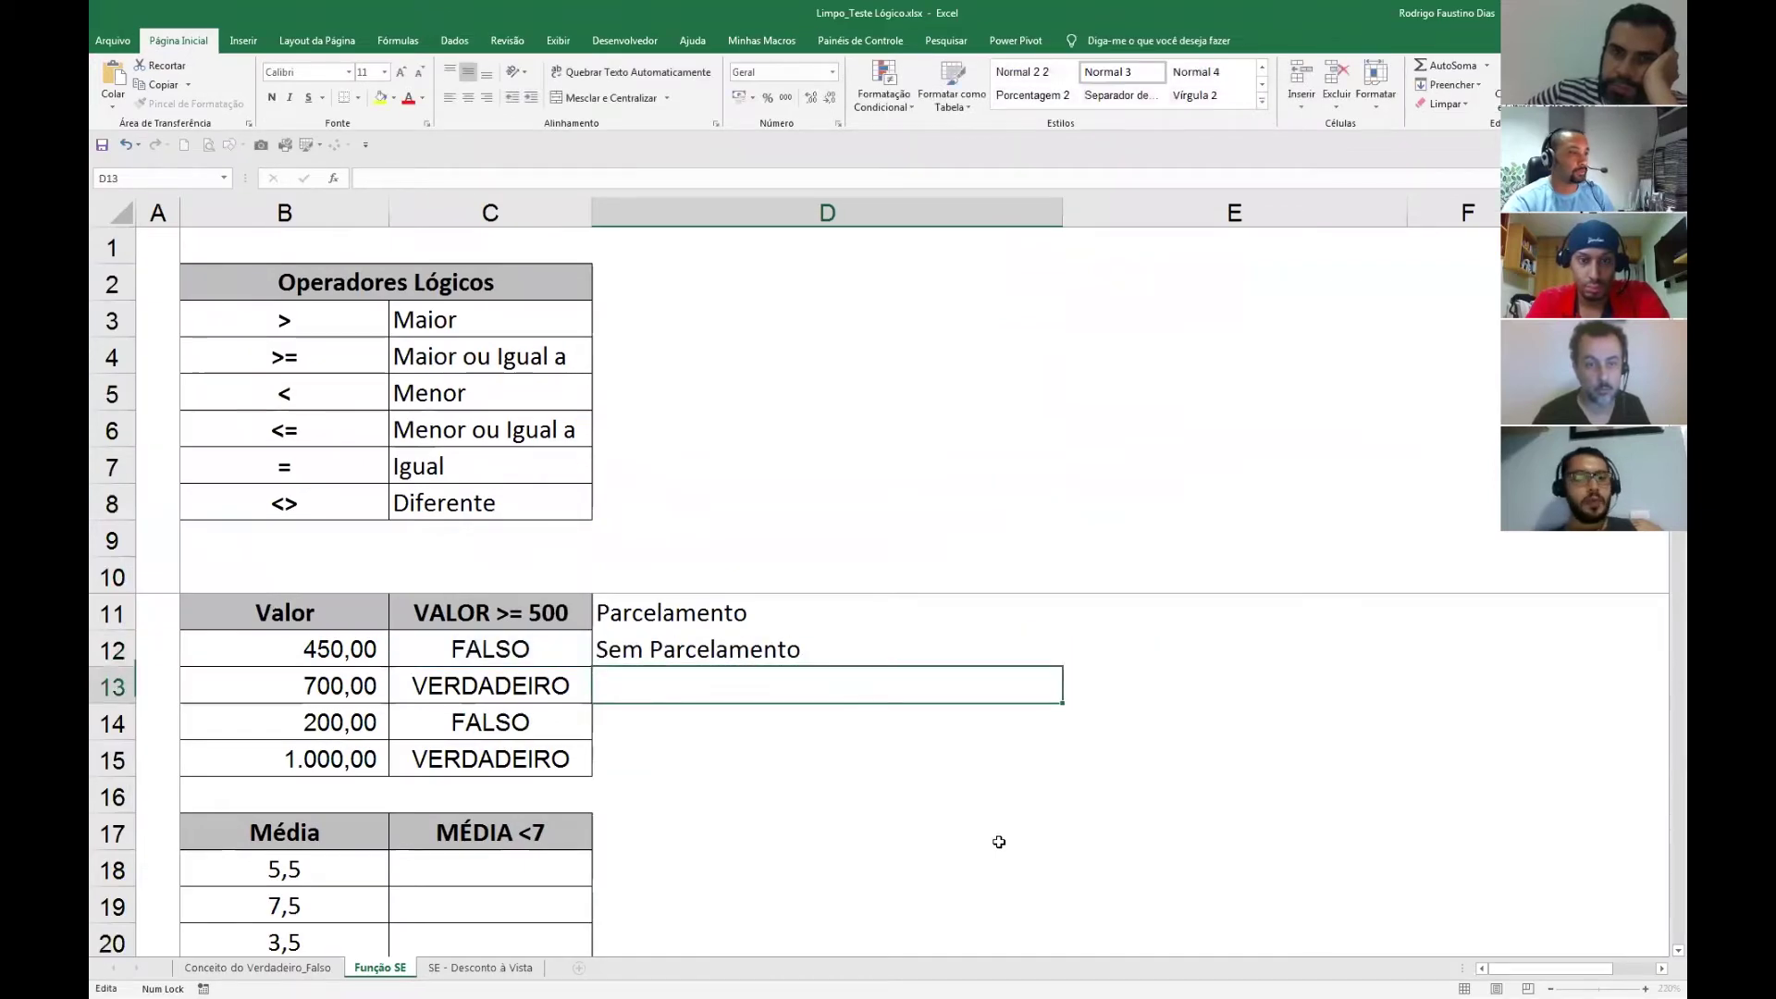
click(921, 659)
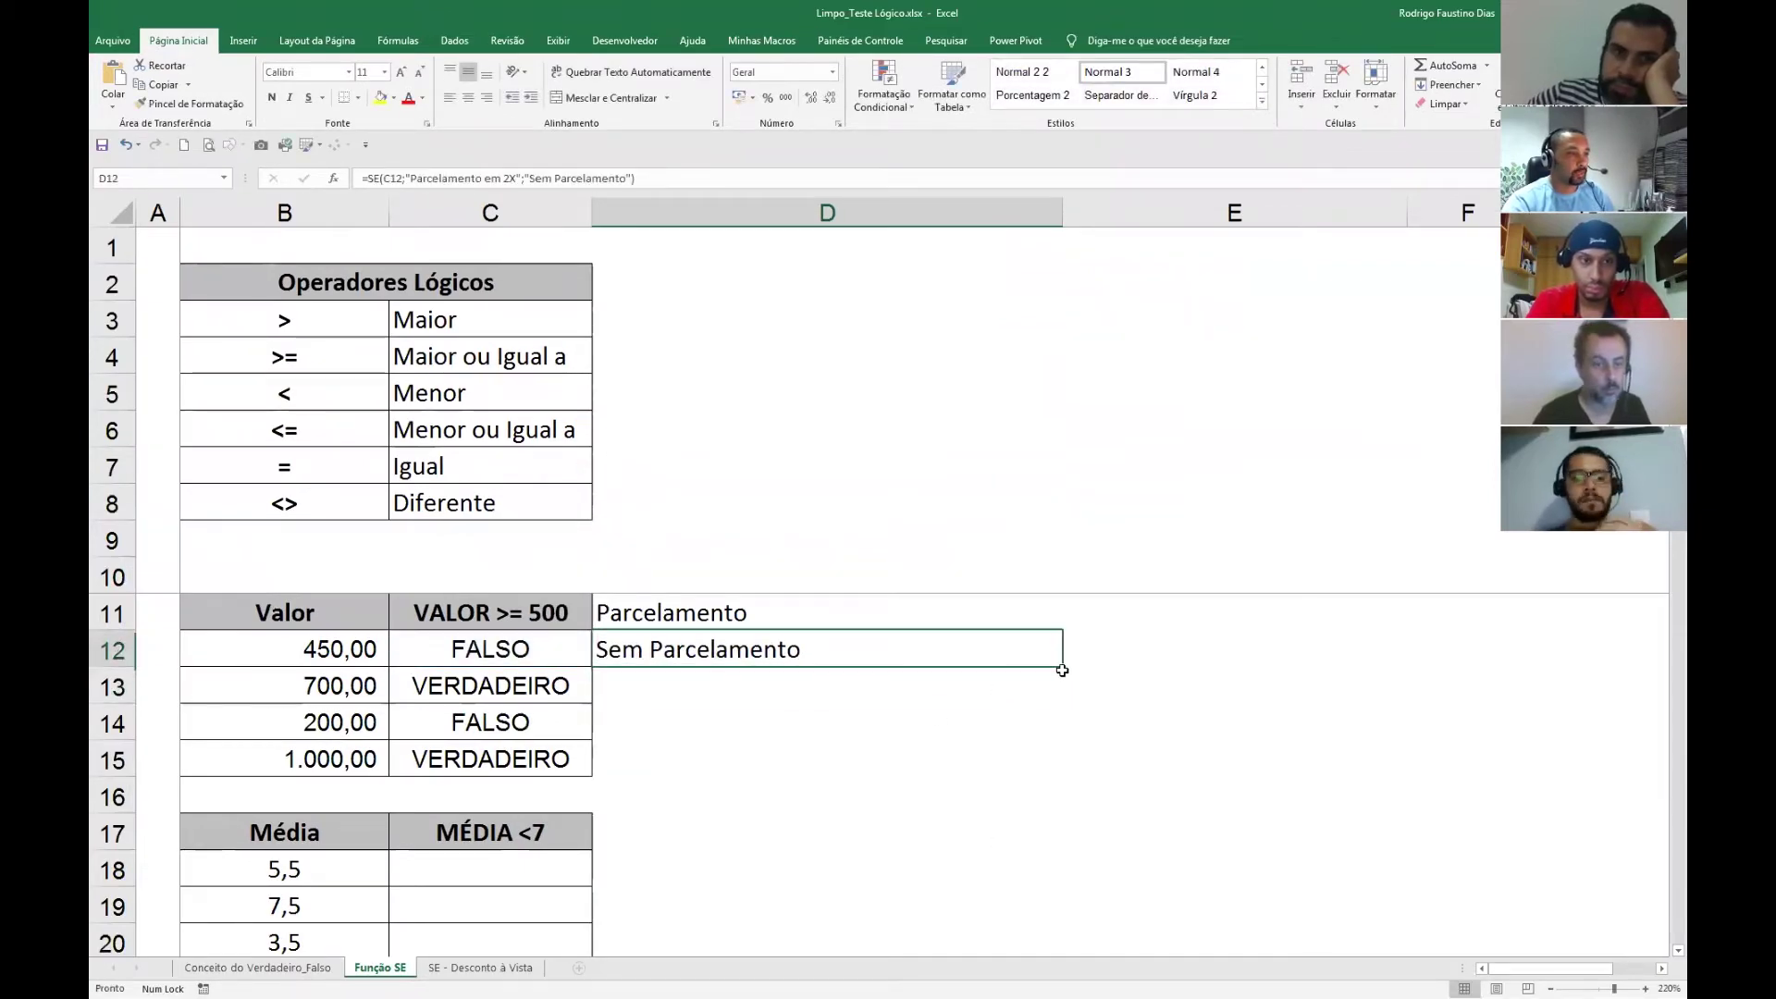
drag(1062, 672, 1055, 765)
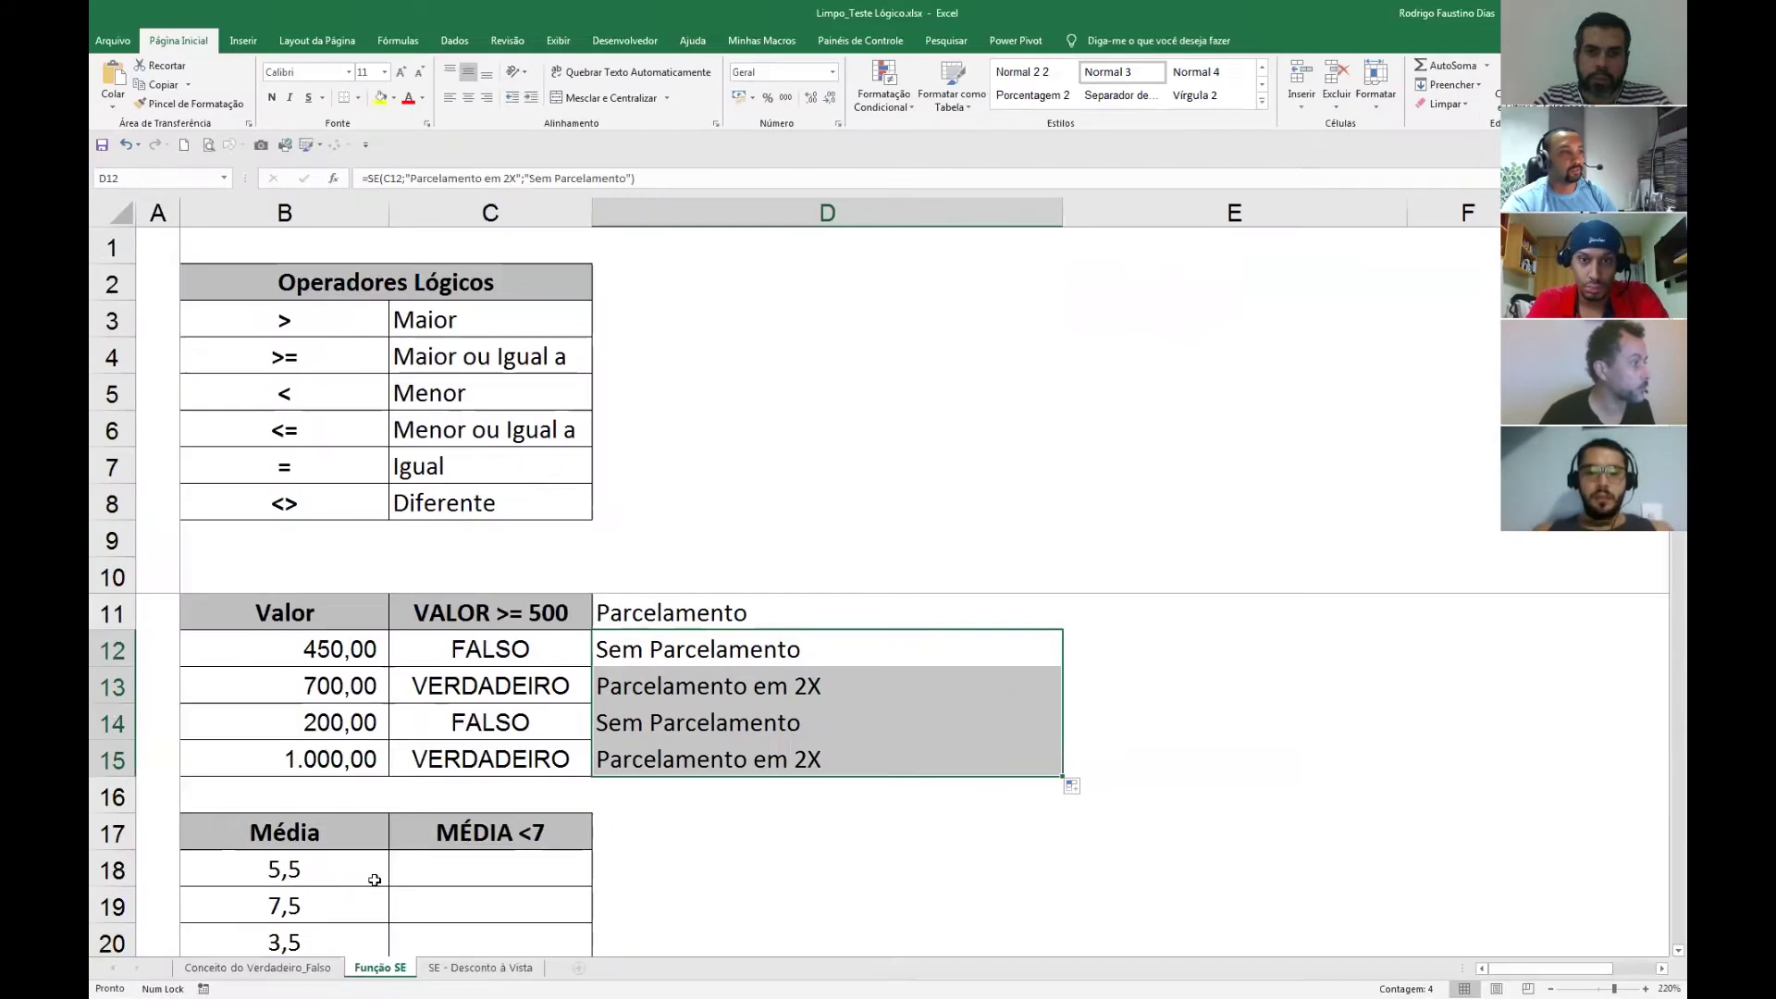
Copy the SE formula from D12 without its equals sign and paste it as plain text into C10.
click(611, 652)
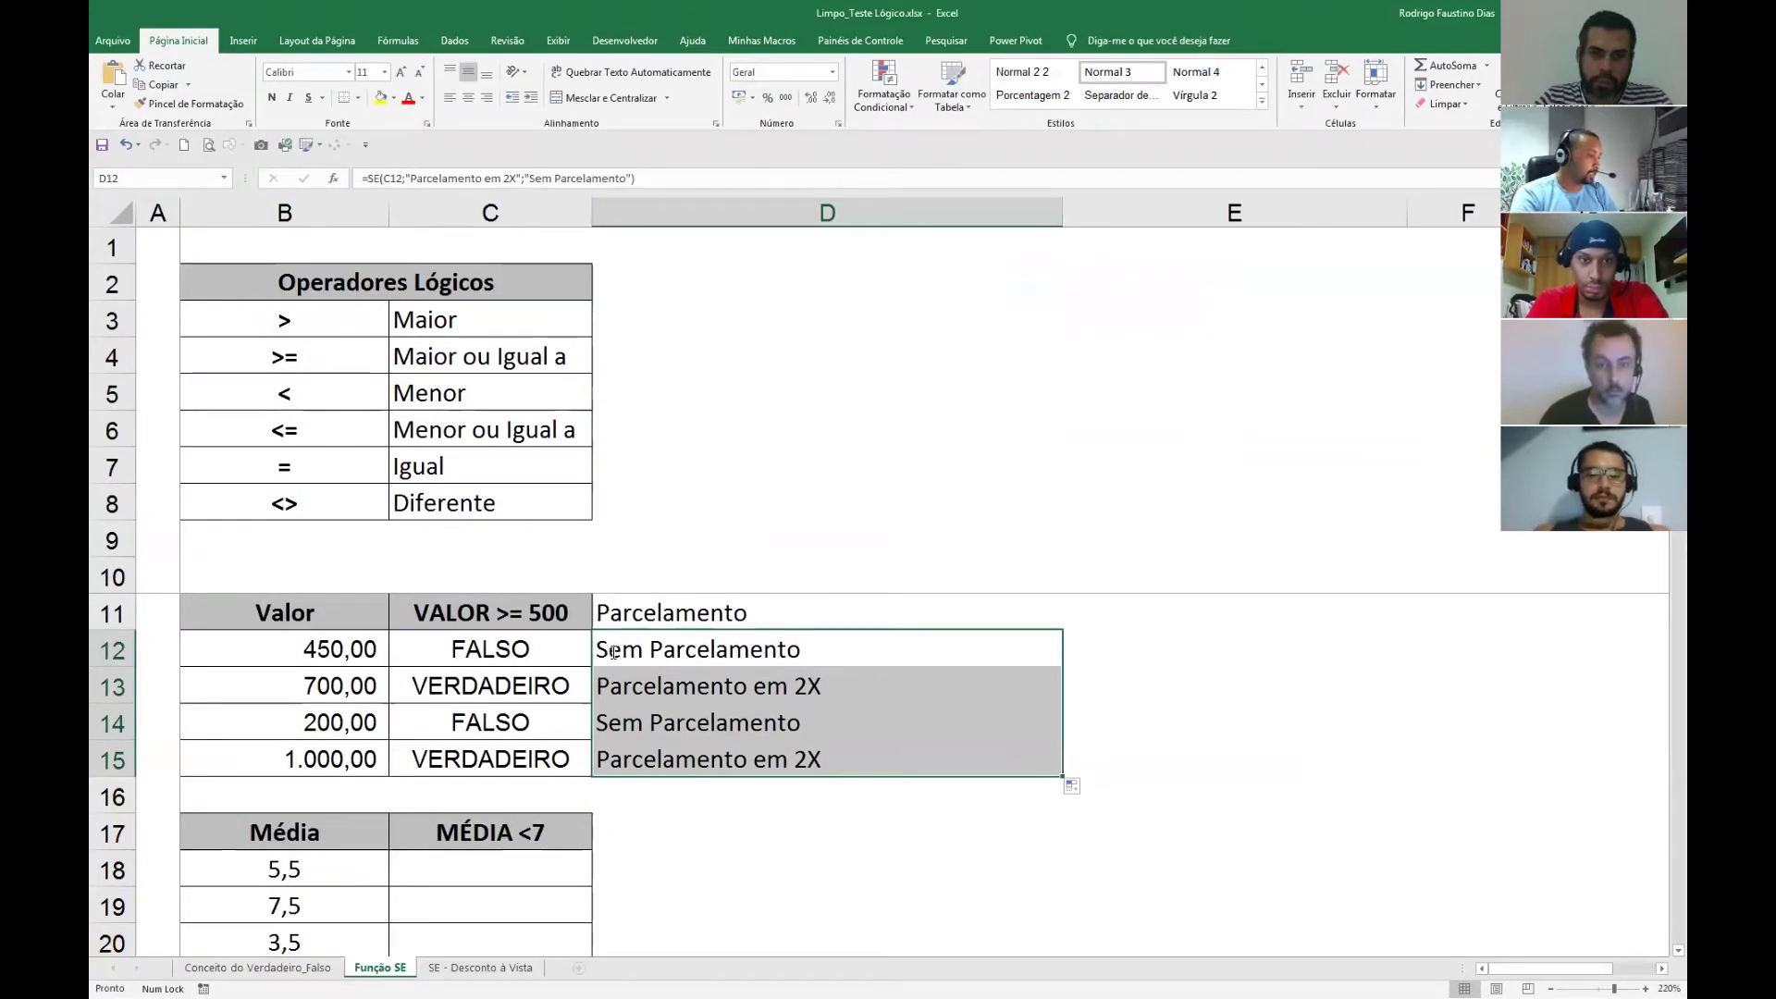
double_click(613, 652)
key(Return)
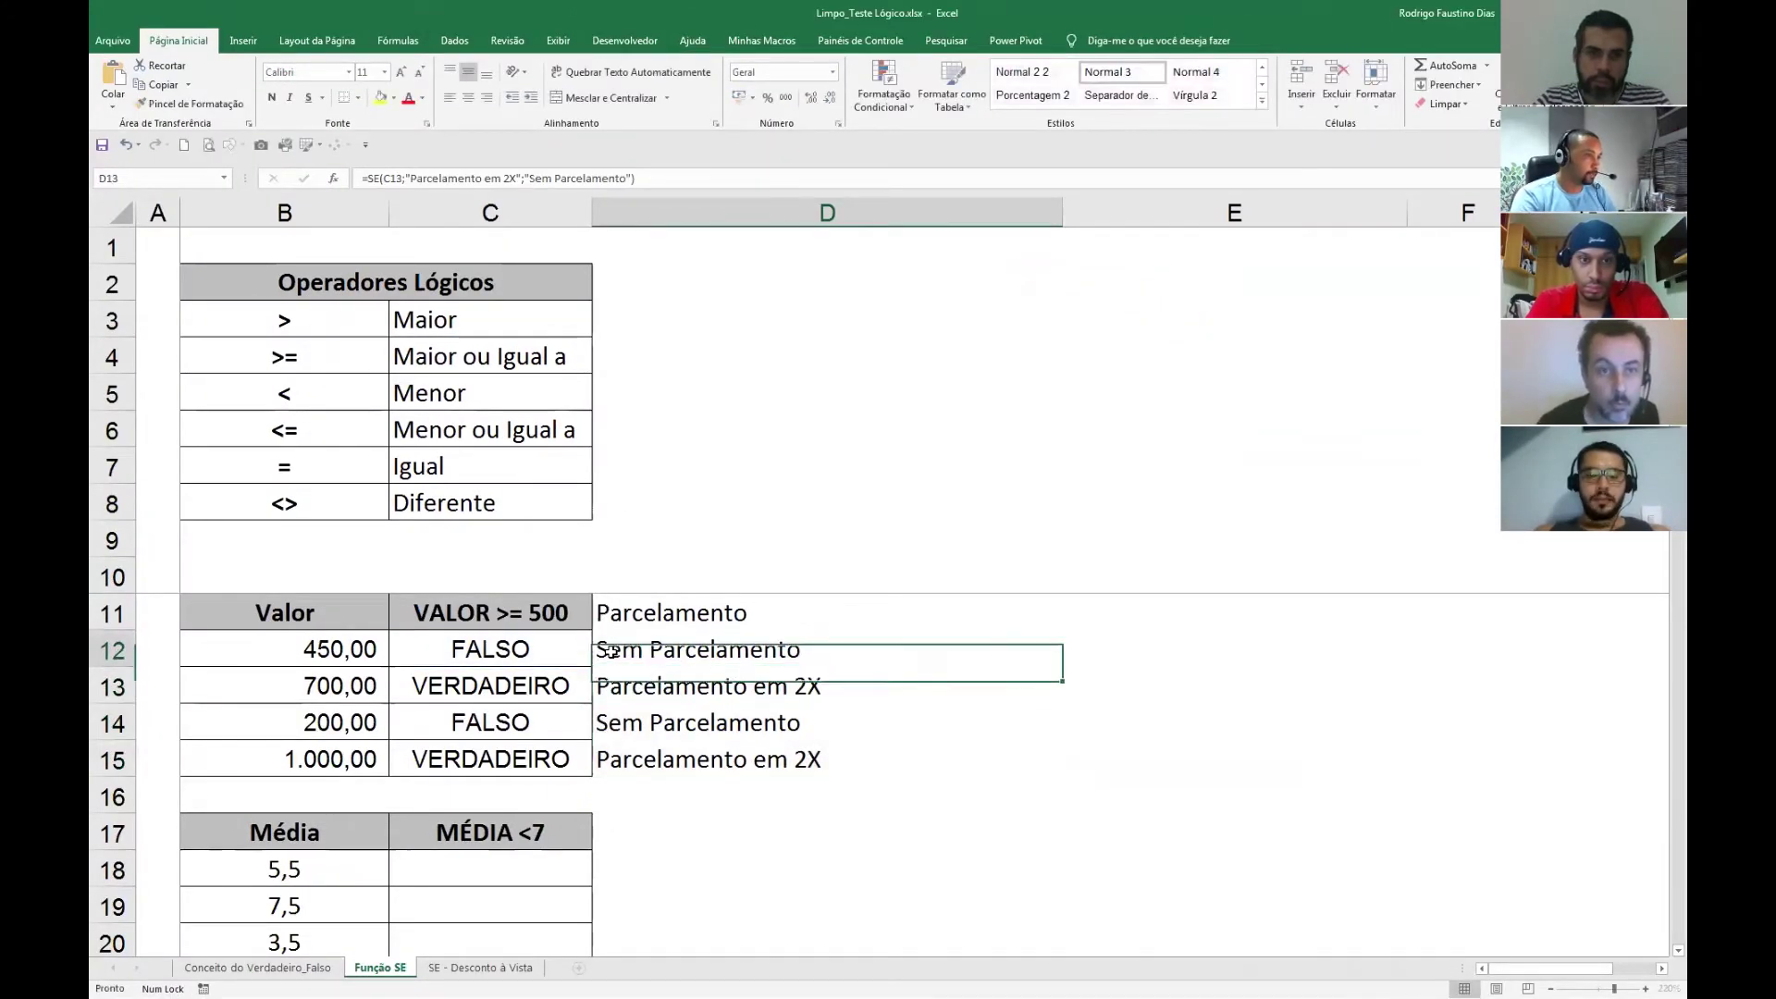
key(Up)
key(Up)
key(Up)
key(Left)
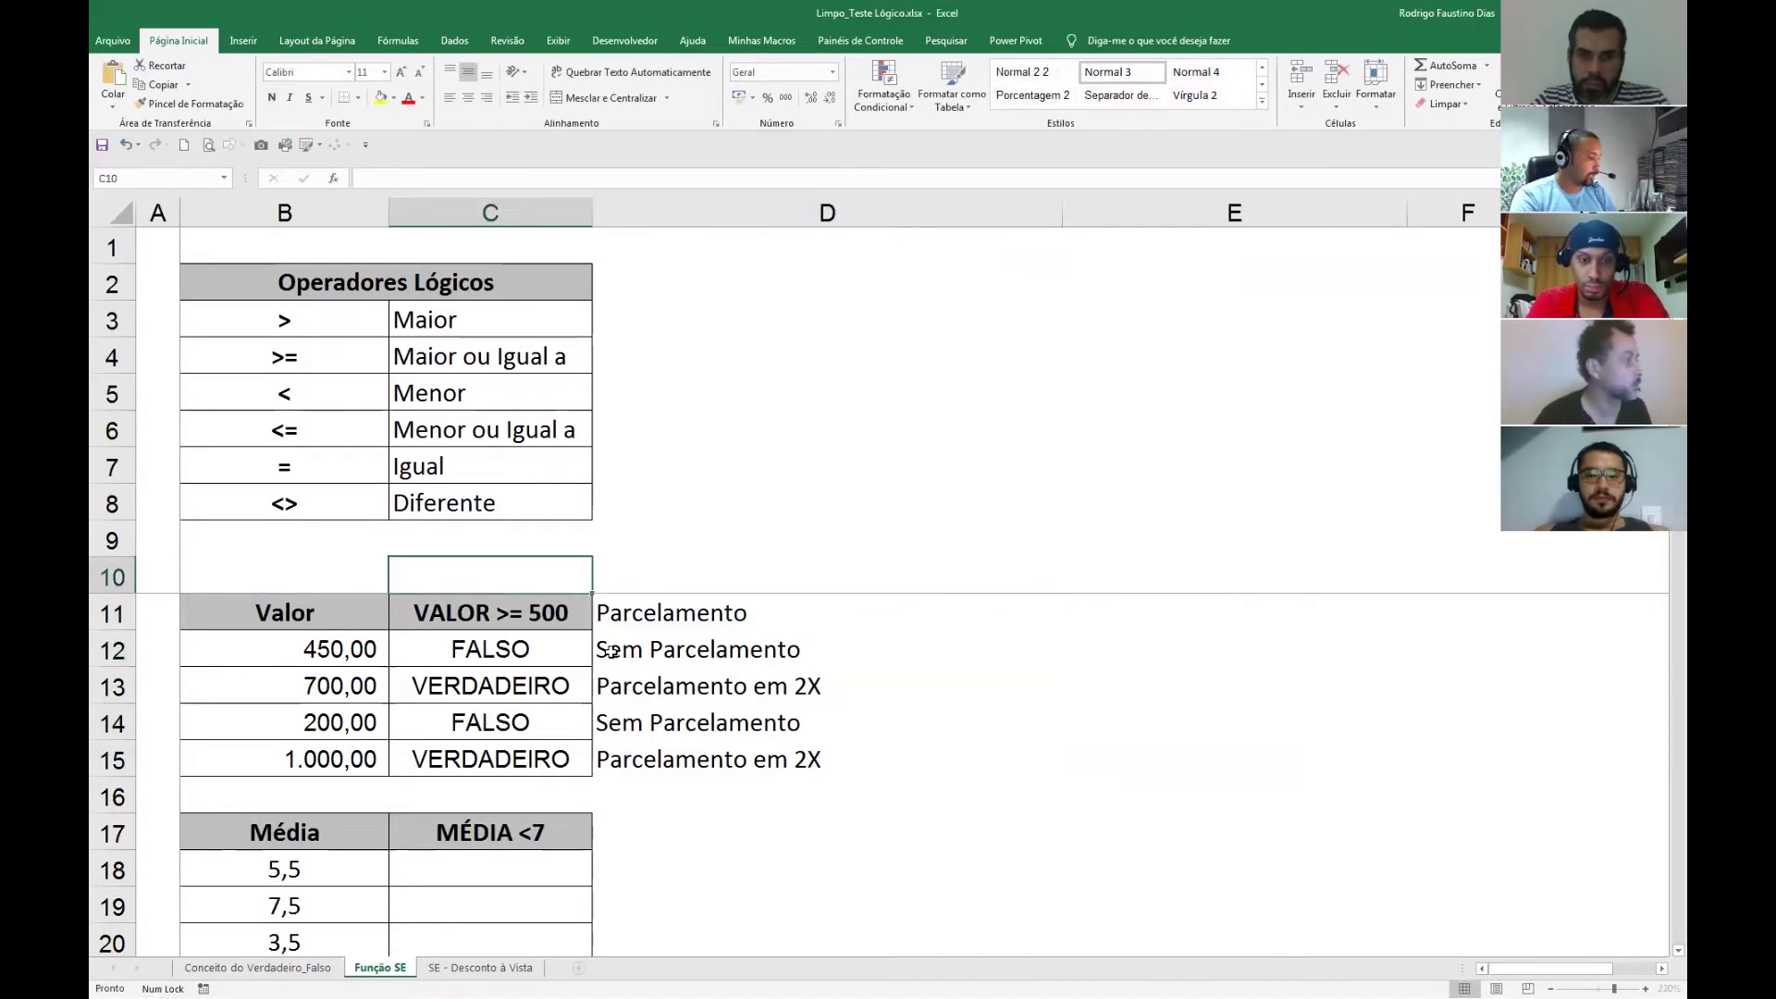
key(F2)
text(SE(C12;"Parcelamento em 2X";"Sem Parcelamento"))
key(Return)
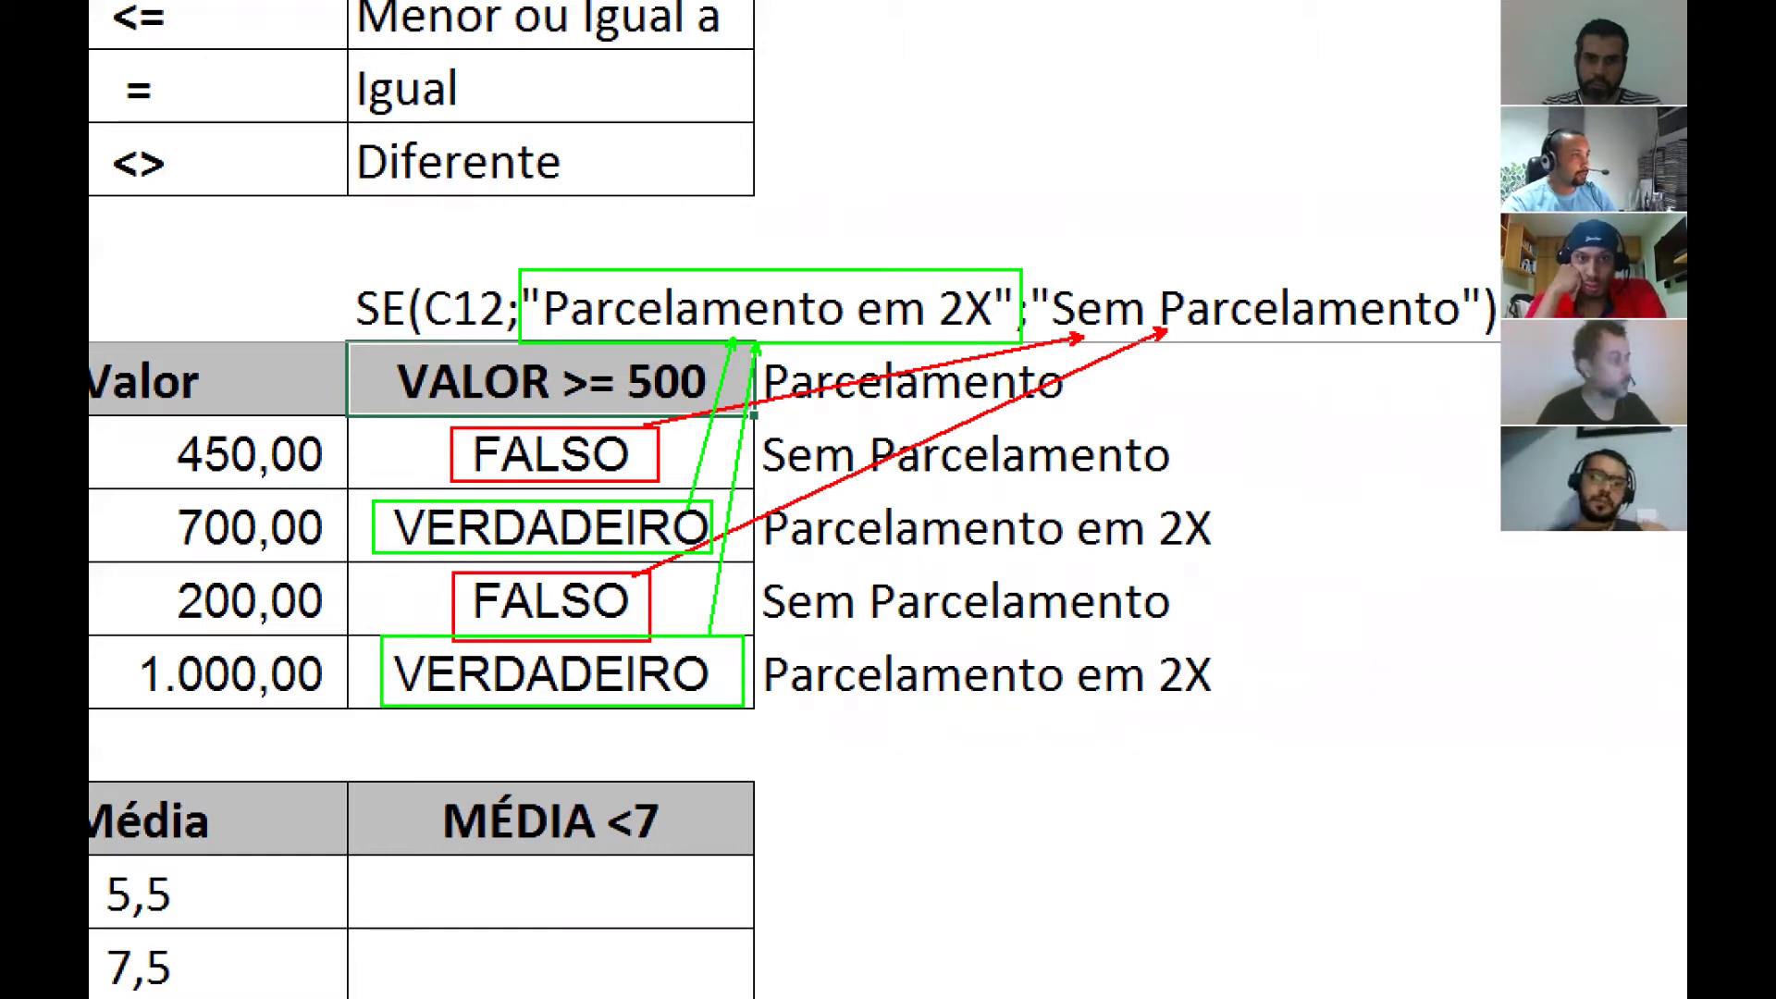
Draw temporary pink annotations linking 450,00 to C12 in the formula text, label C12 "teste logico", and exit the annotation mode.
mouse_move(232, 412)
mouse_down()
mouse_move(550, 263)
mouse_move(488, 279)
mouse_move(469, 334)
mouse_move(512, 313)
mouse_move(427, 289)
mouse_move(433, 303)
mouse_move(746, 136)
mouse_move(773, 169)
mouse_up()
text(teste)
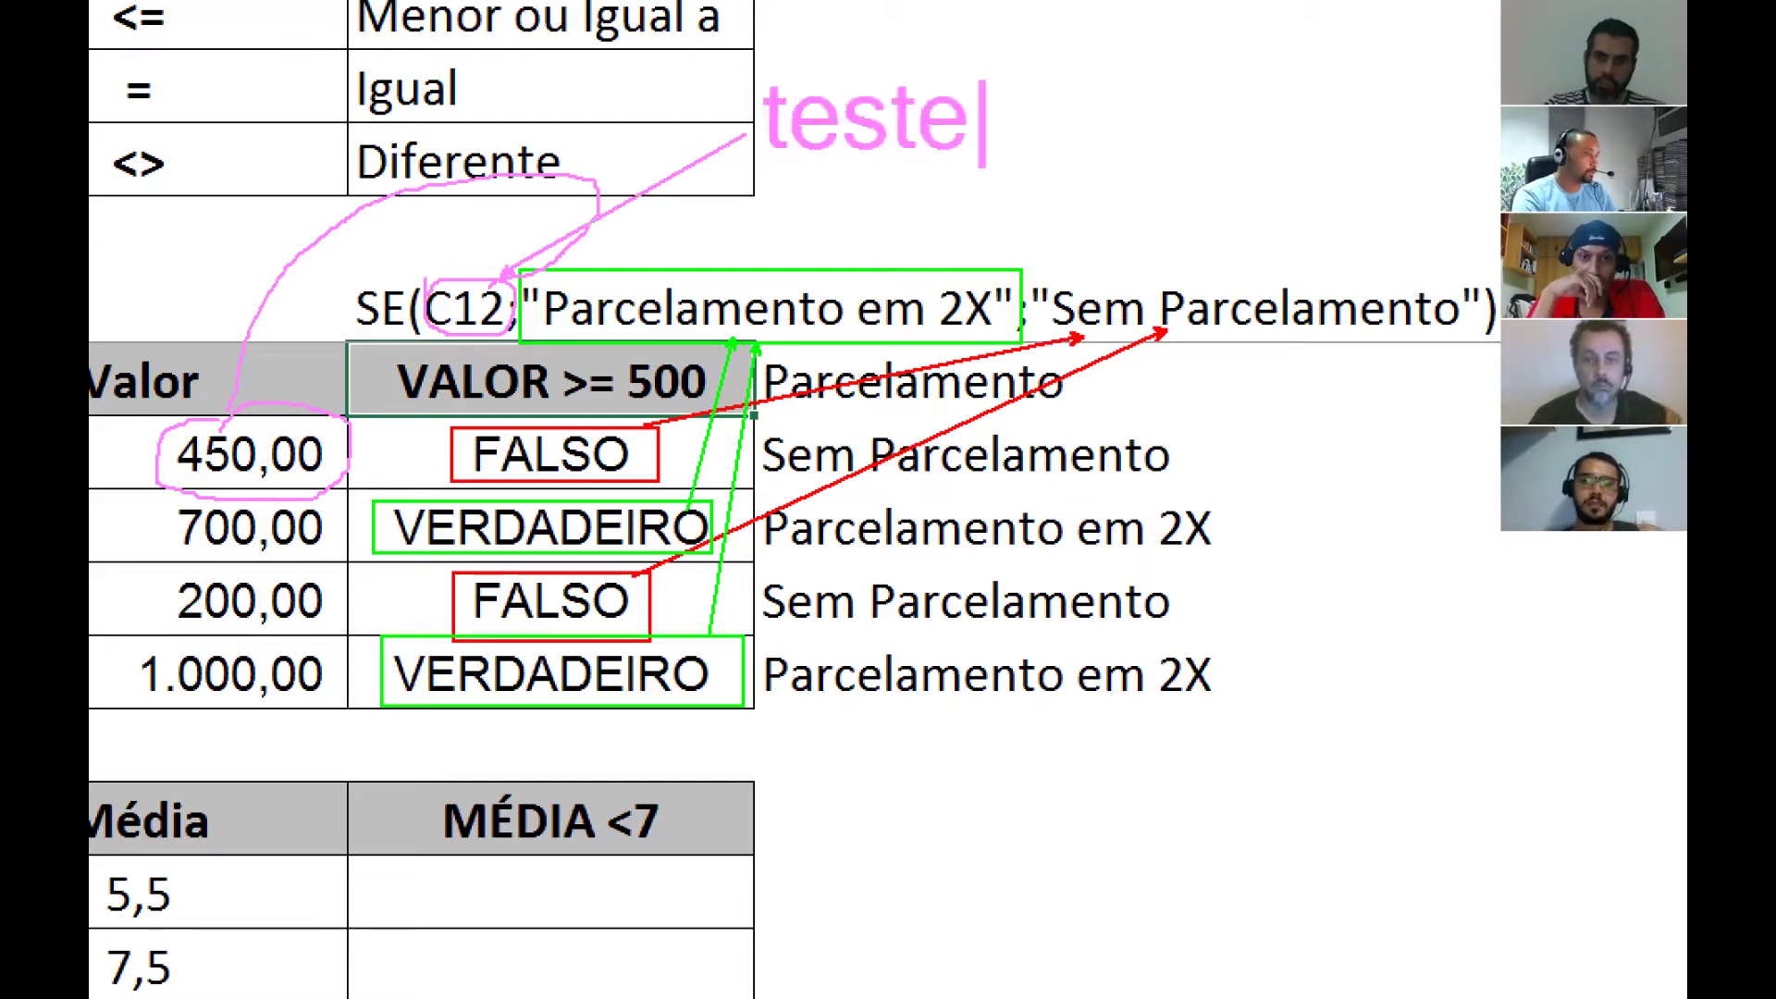
text( logico)
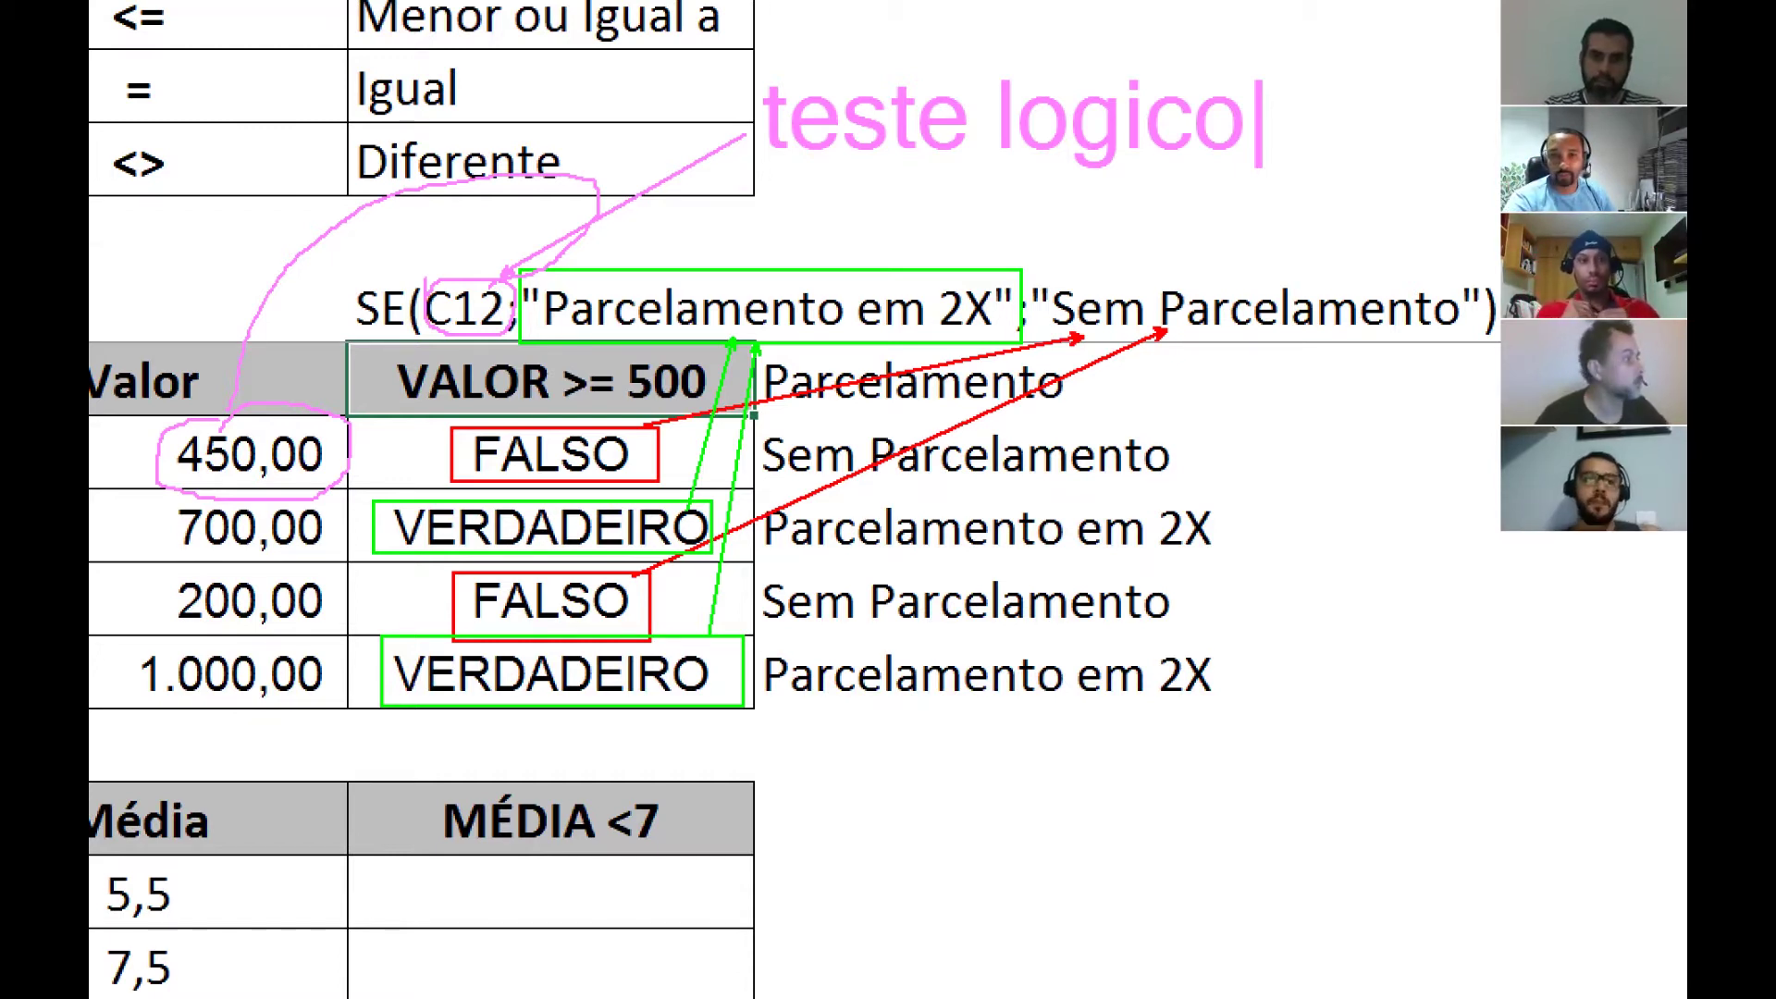
key(Escape)
key(Escape)
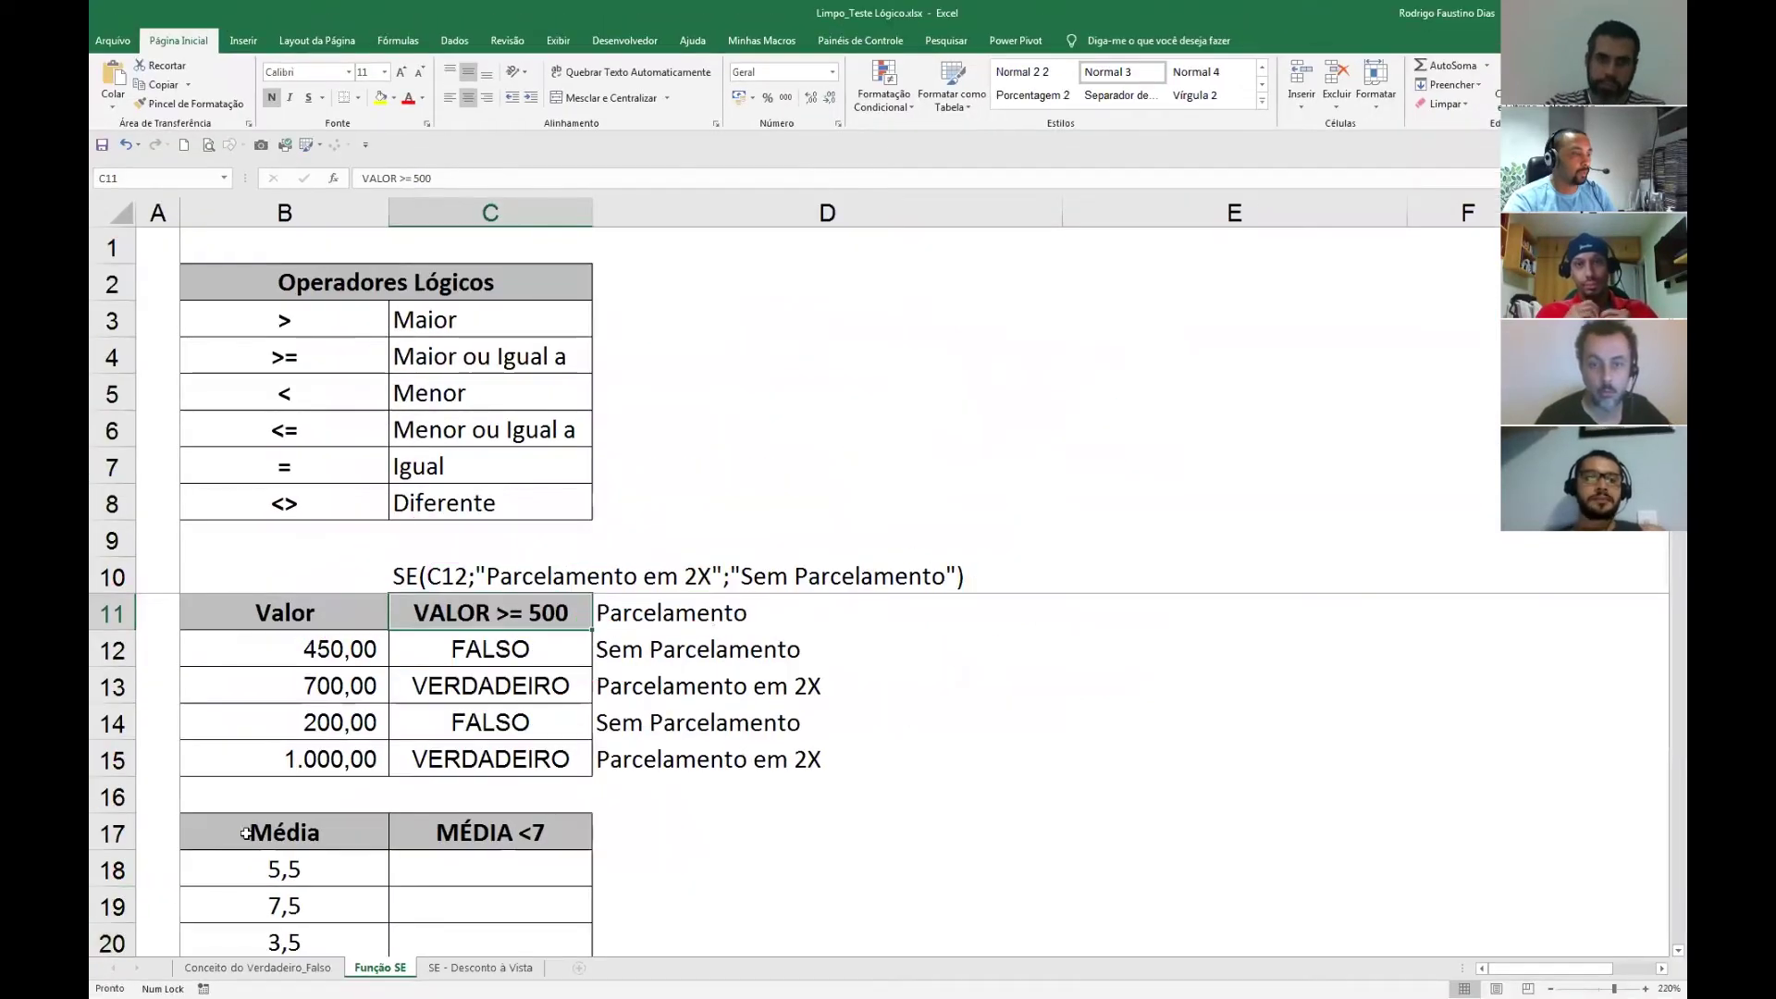
Zoom the sheet to 400% and unfreeze its panes.
click(293, 843)
scroll(354, 819, down, 1)
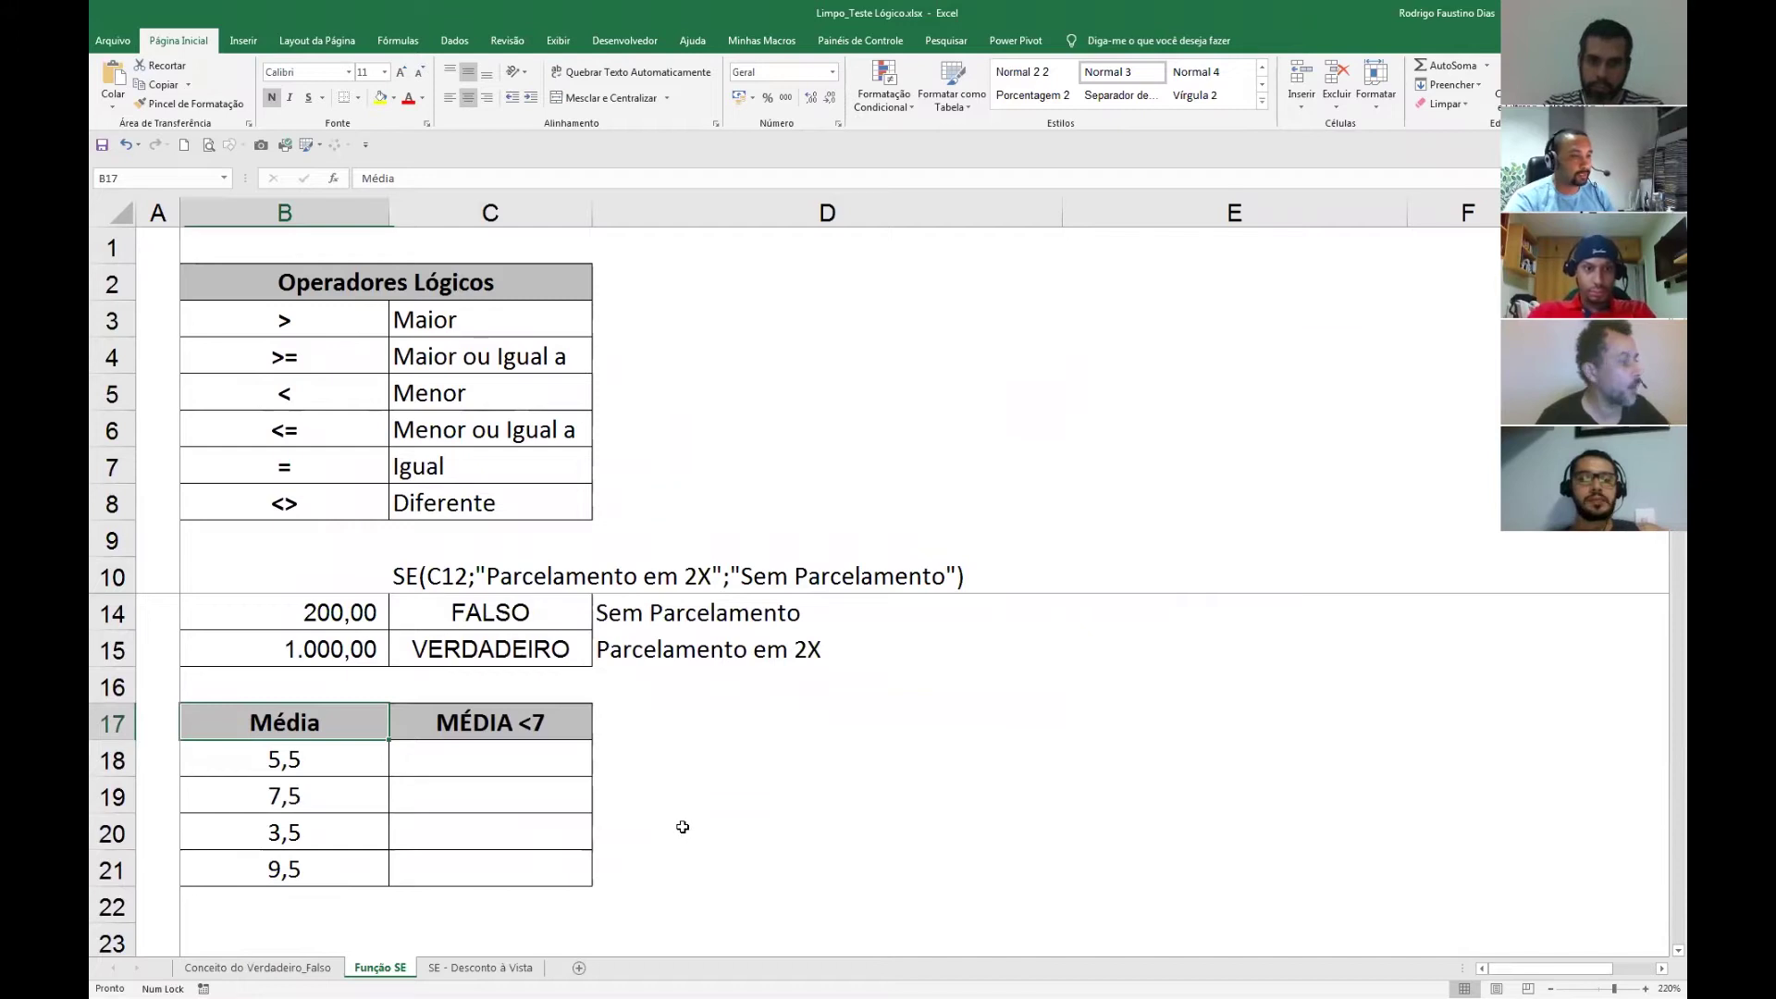
click(1642, 979)
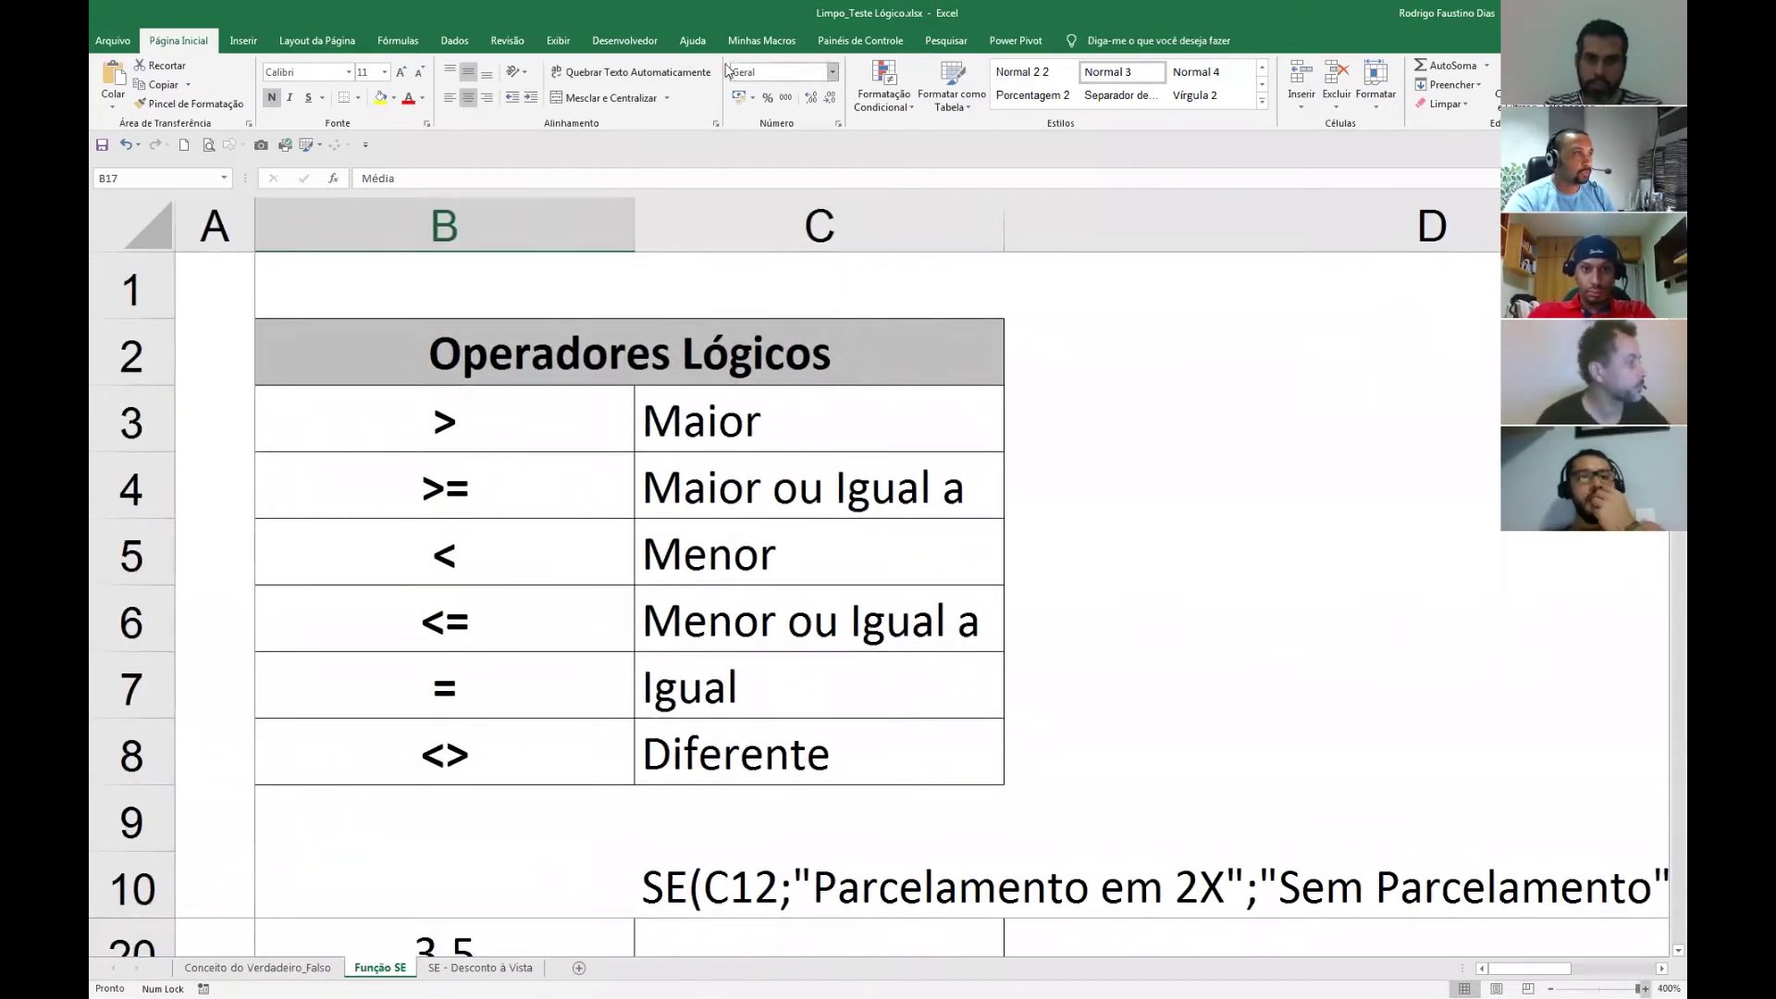
click(558, 41)
click(802, 97)
click(851, 151)
scroll(795, 518, down, 4)
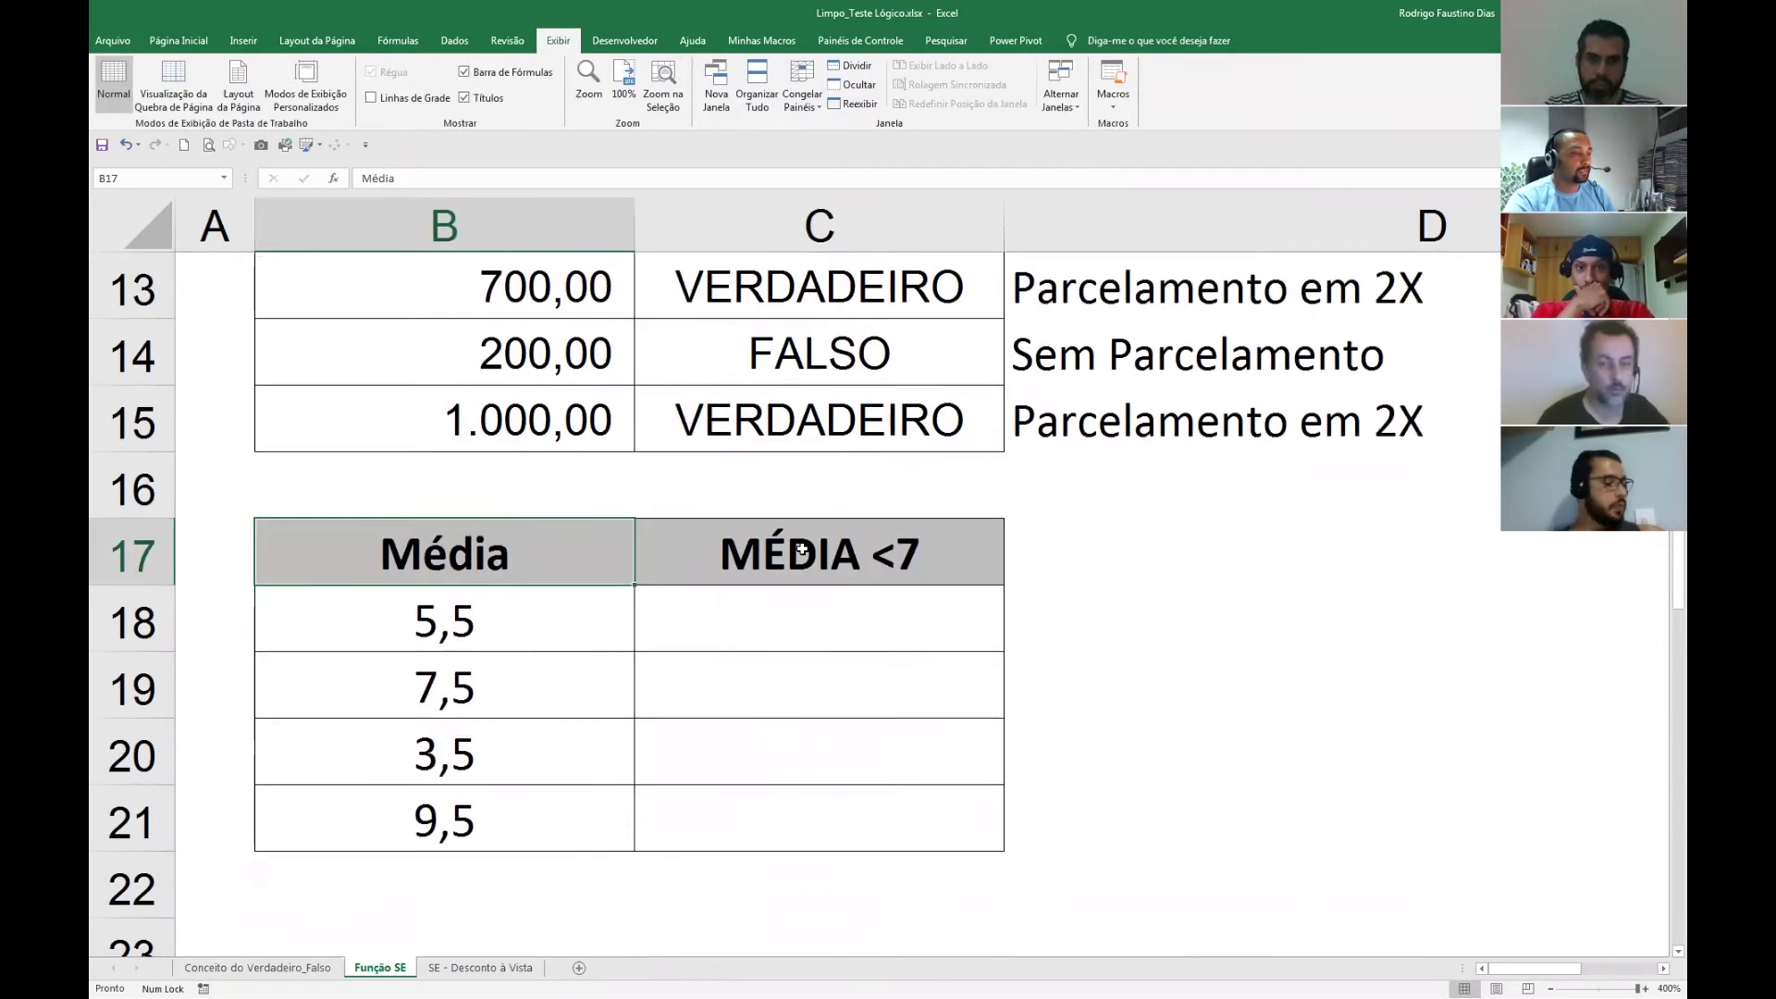
Enter the logical test =B18<7 in C18 of the MÉDIA <7 column.
scroll(801, 550, down, 1)
click(627, 436)
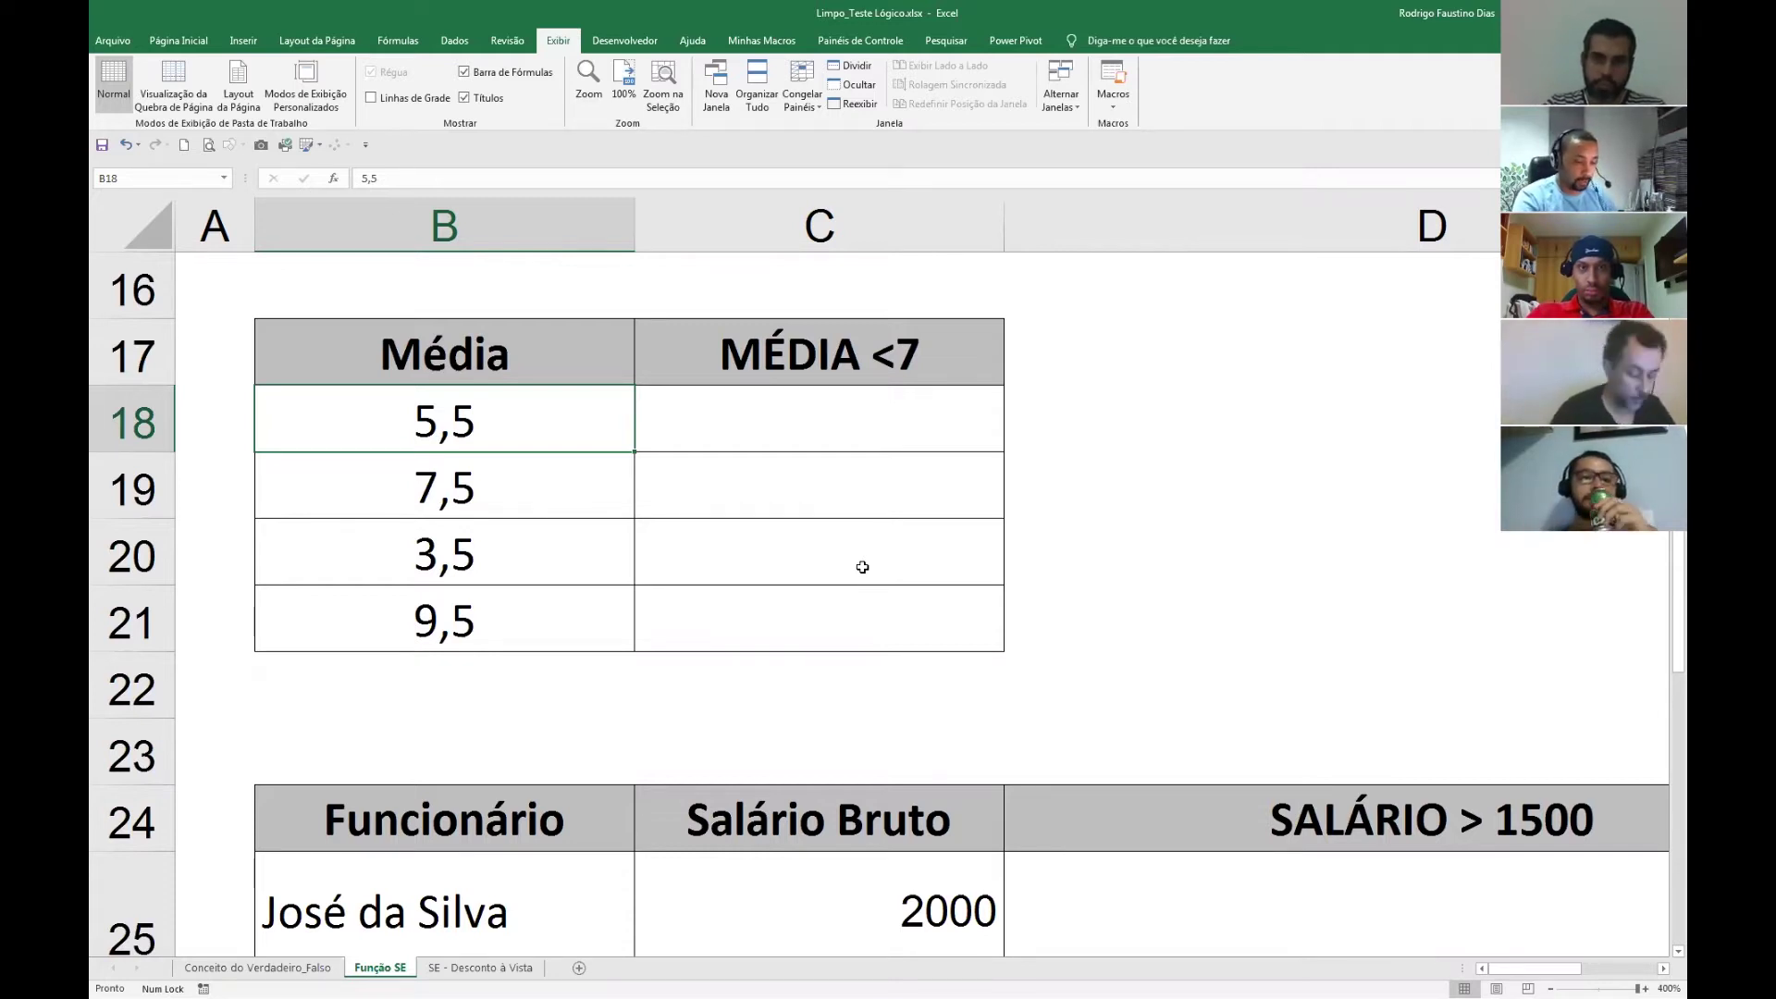
key(Right)
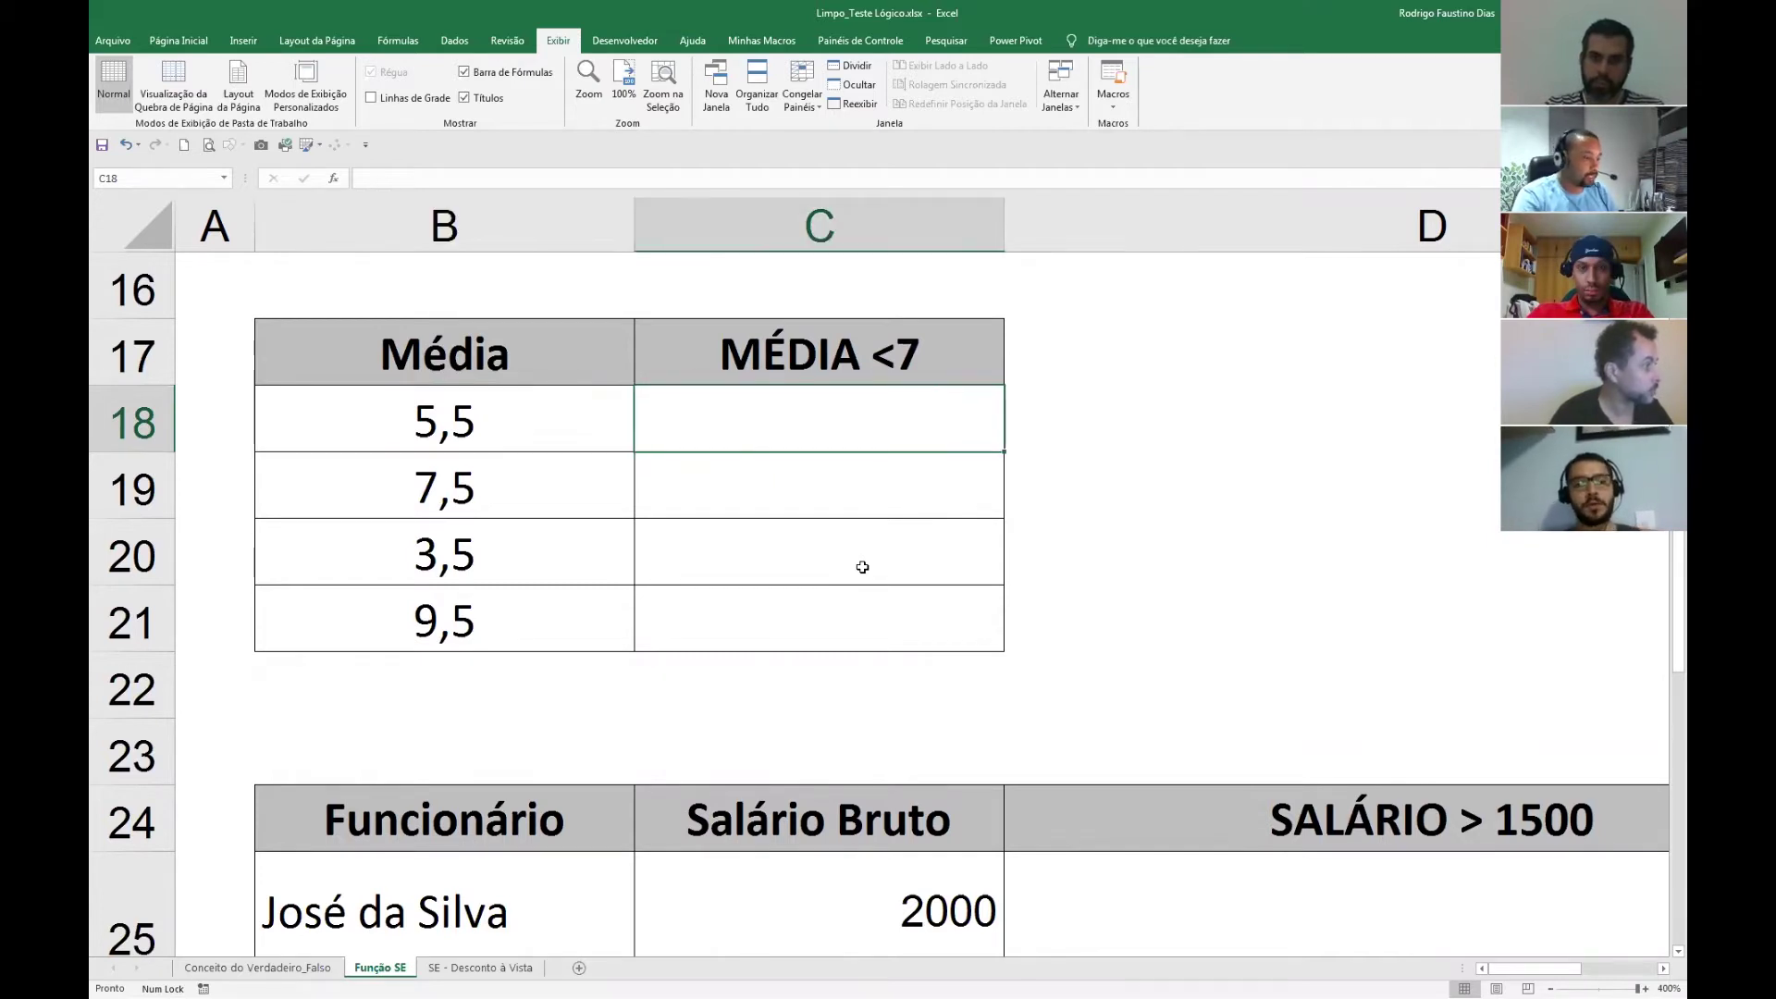
text(=)
key(Left)
text(<7)
key(ctrl+Return)
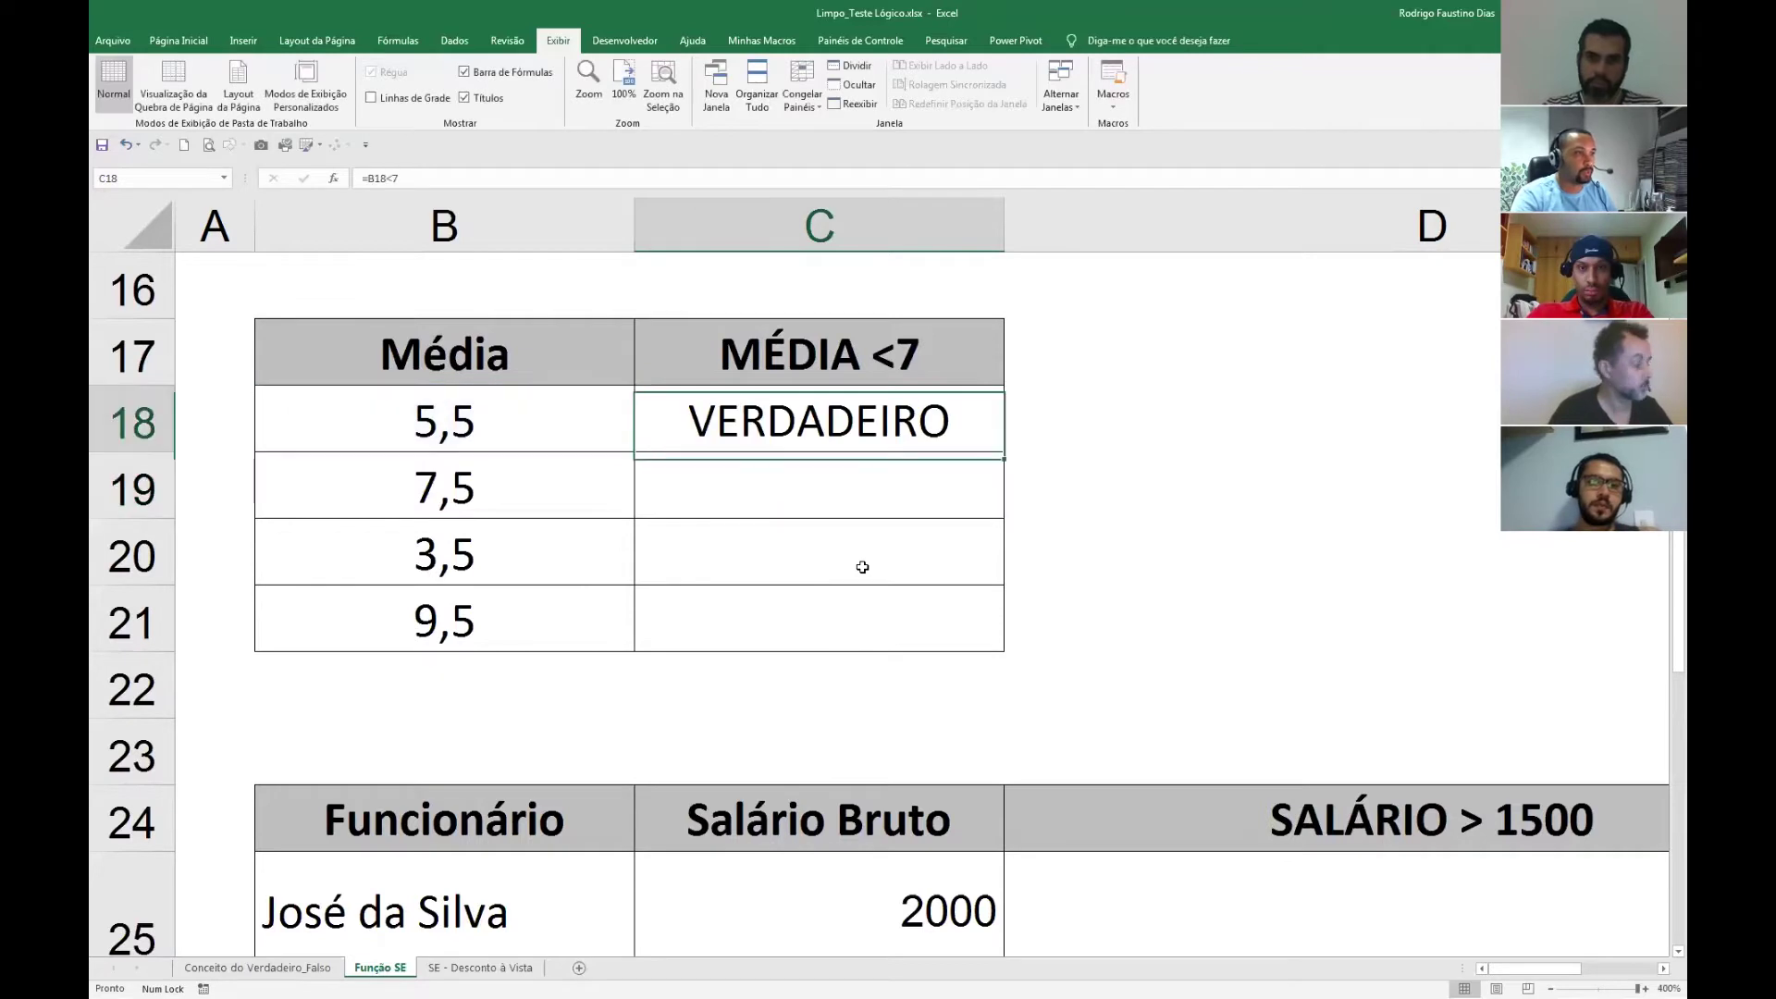
Fill the C18 logical test down the MÉDIA <7 column to C21.
double_click(996, 443)
key(Escape)
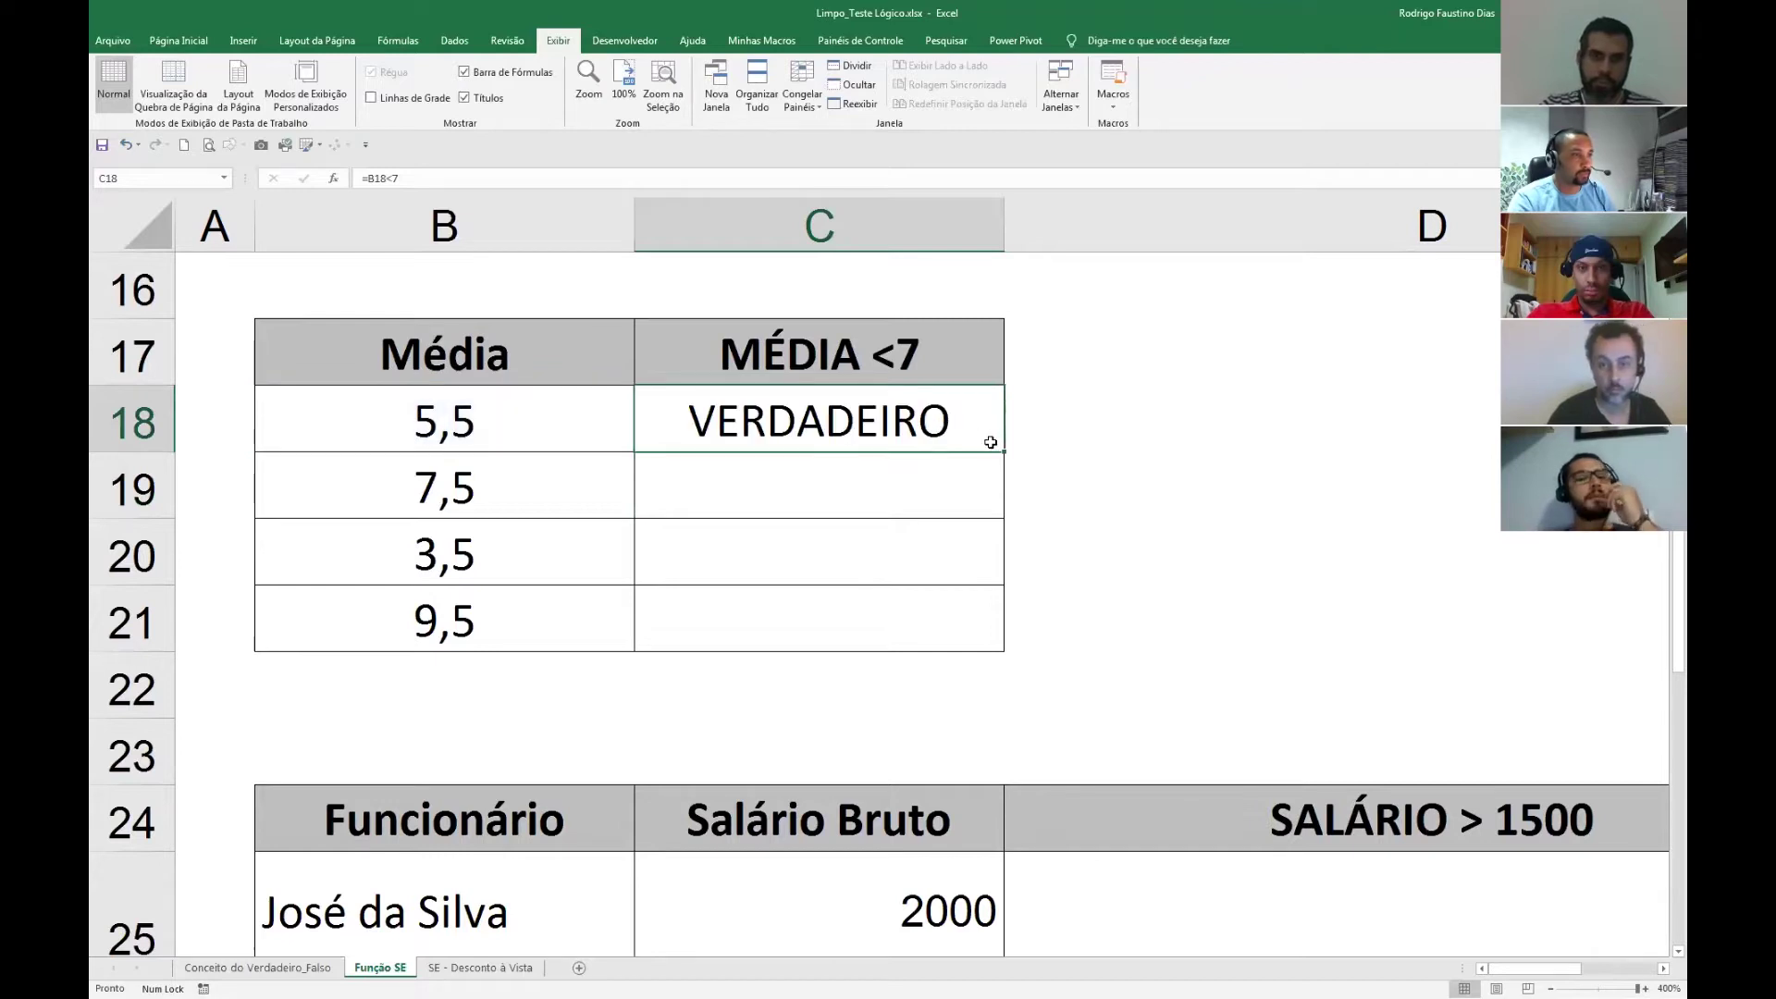
drag(996, 446, 992, 628)
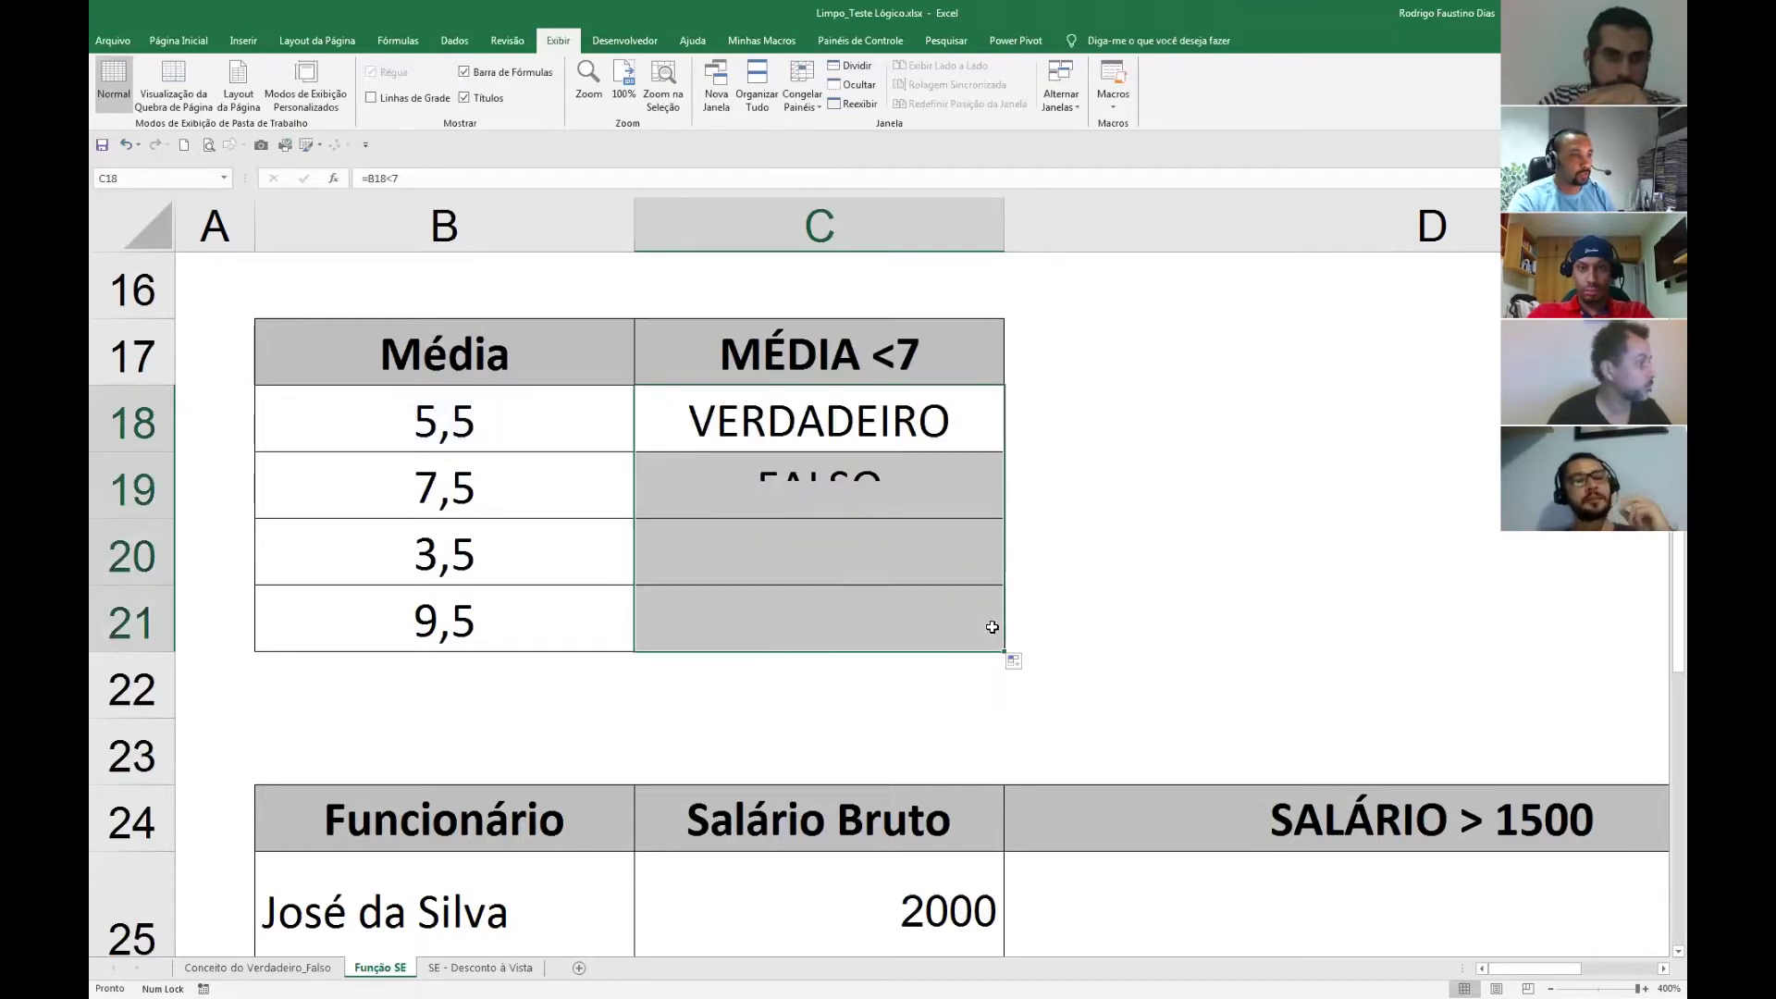
Inspect the C18 formula and compare the averages with their logical test results through row 21.
double_click(846, 421)
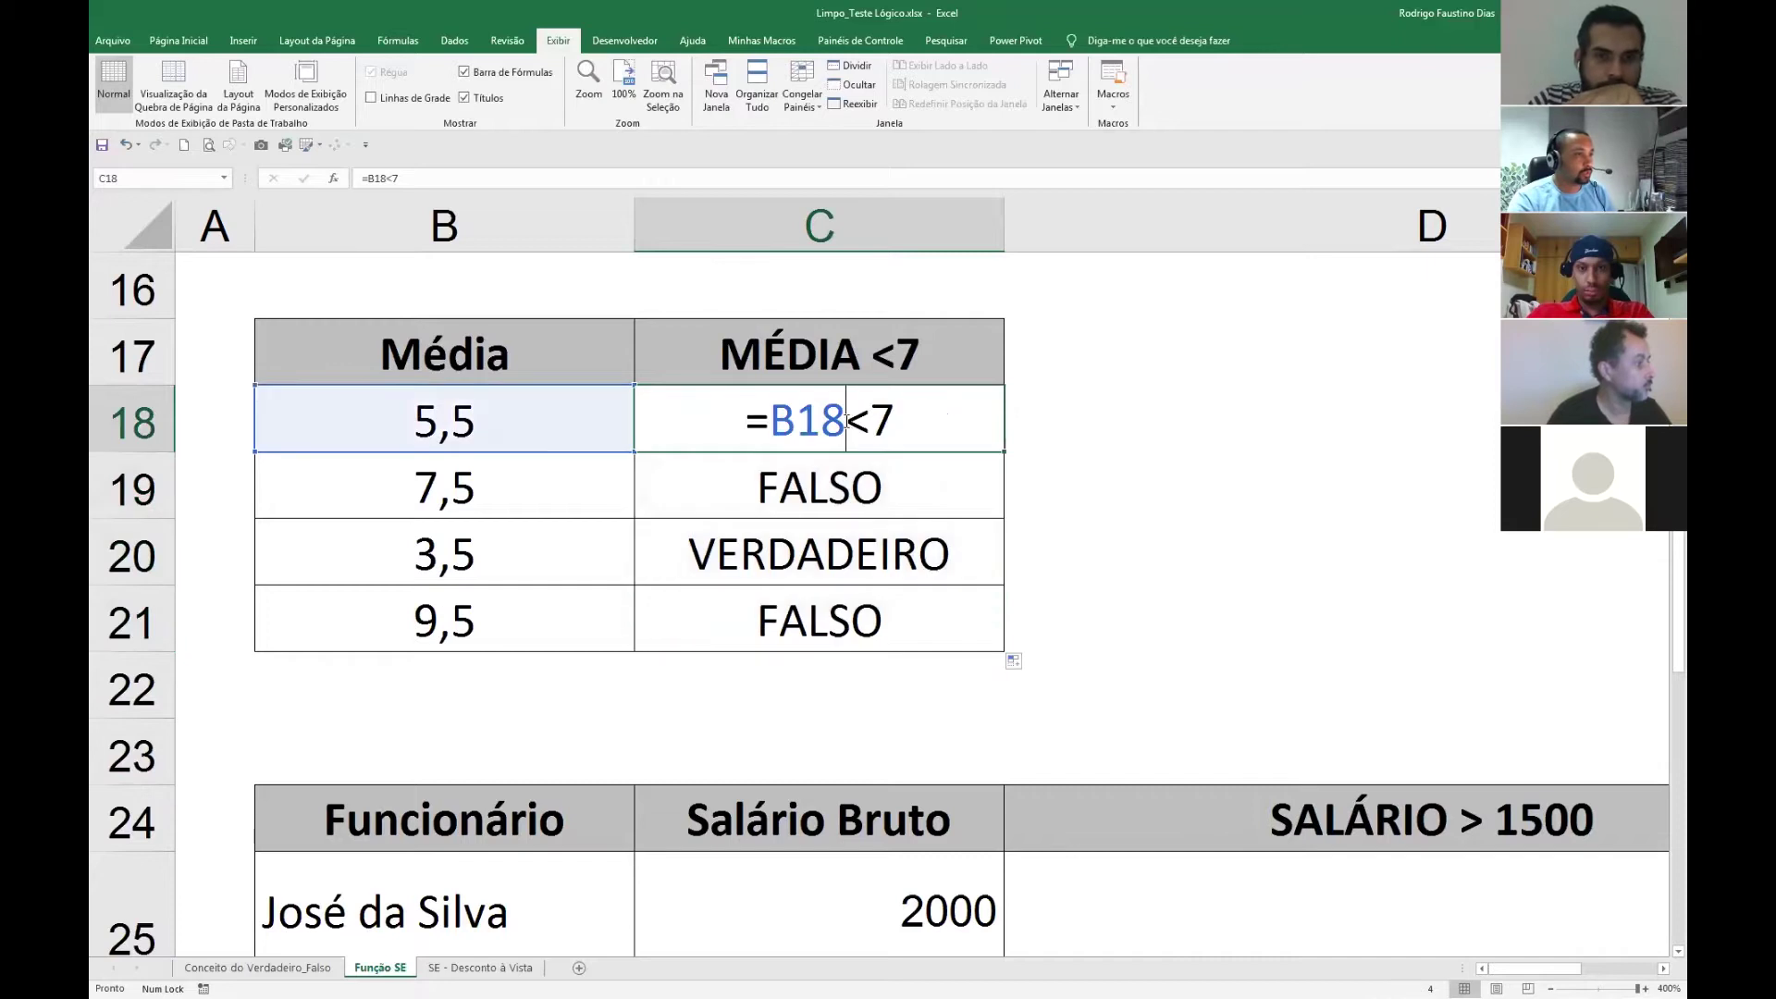
key(Return)
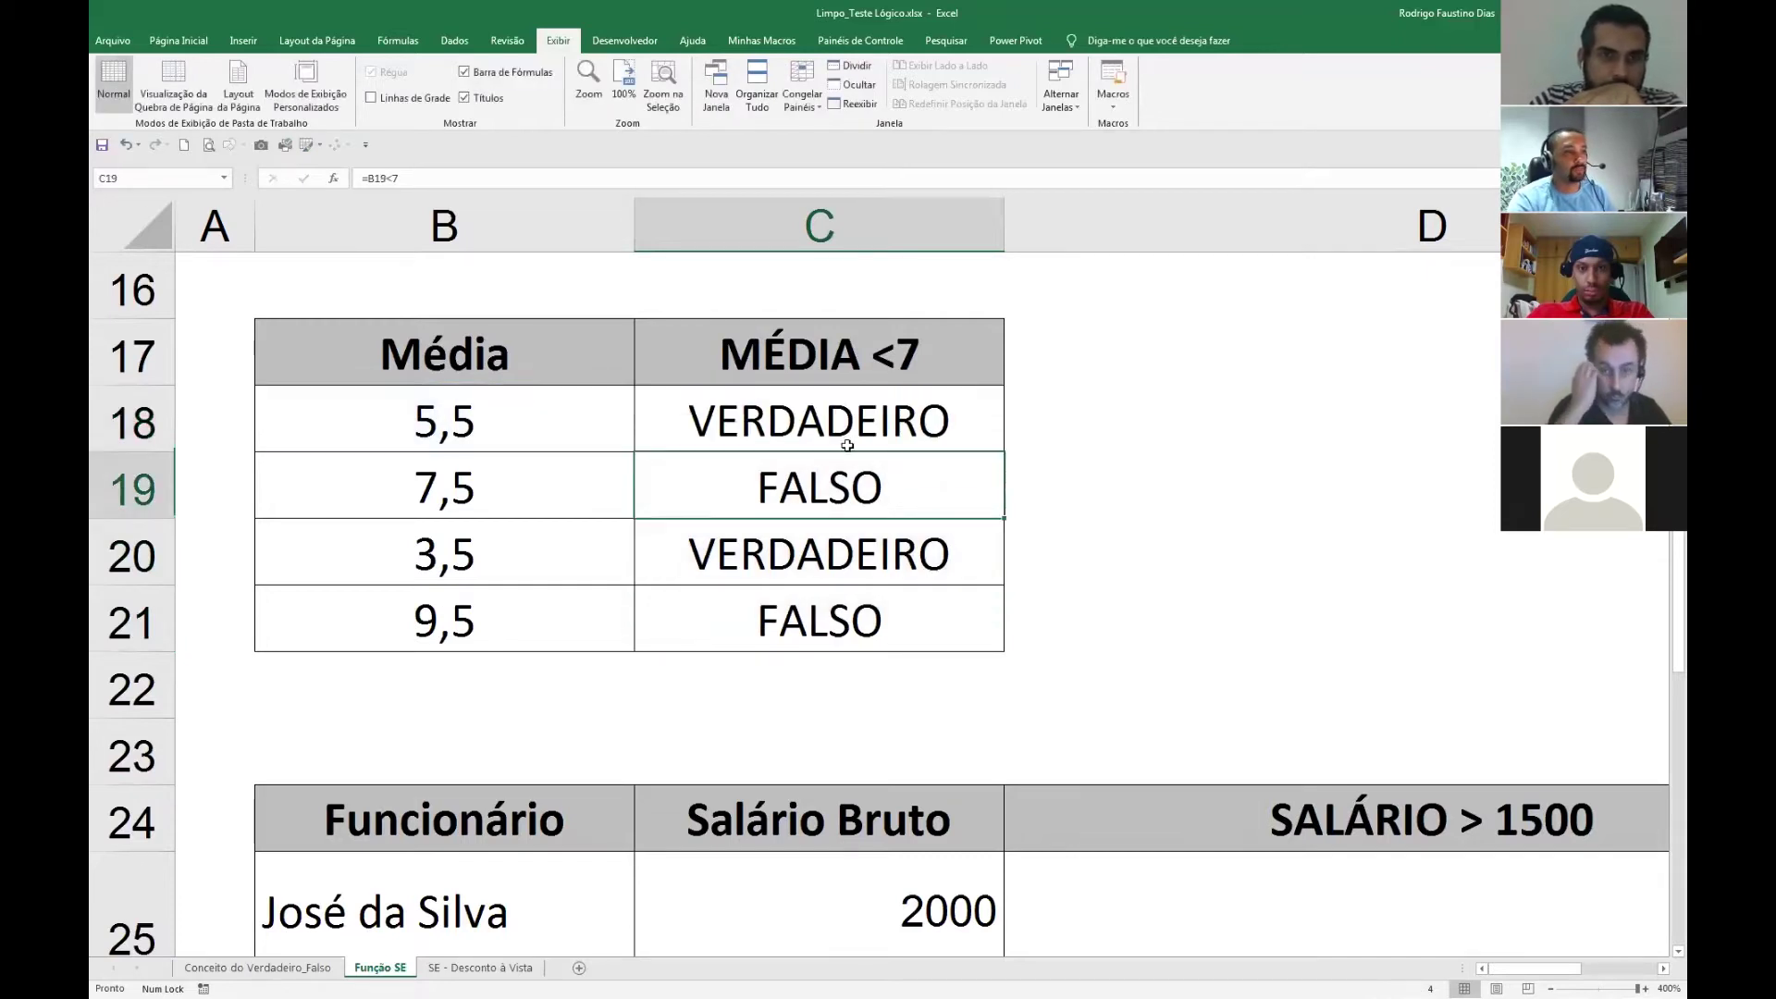
click(561, 485)
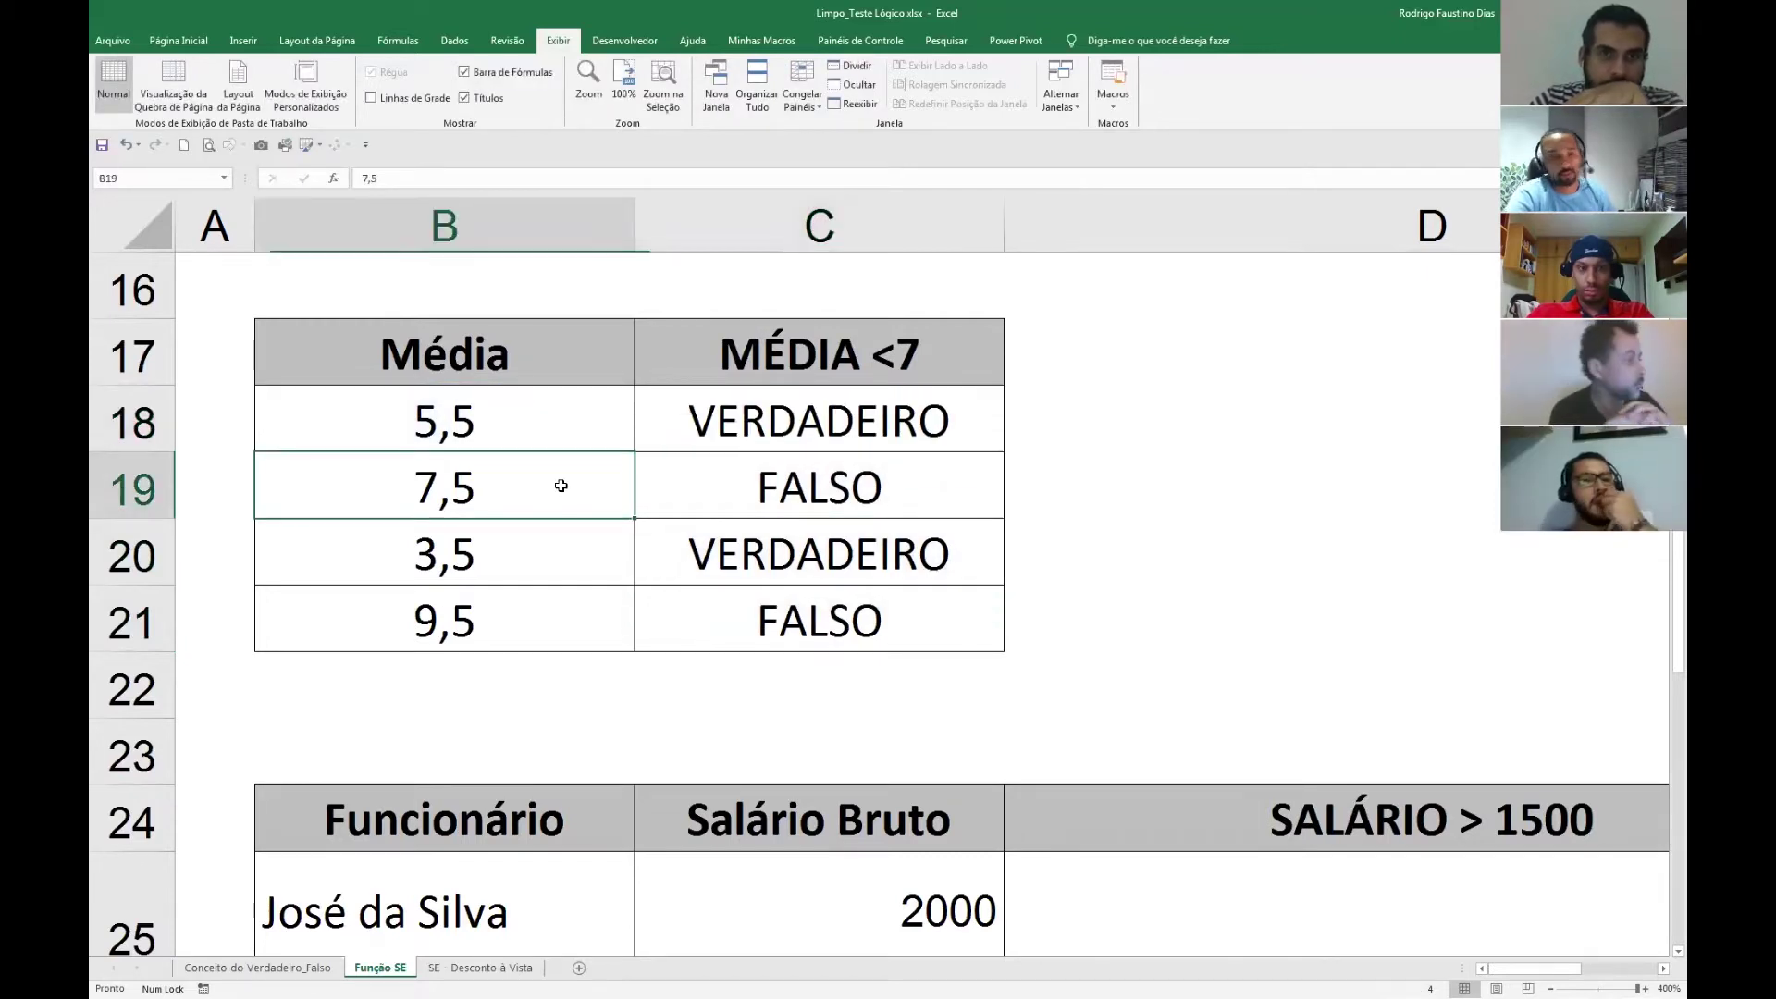
click(682, 551)
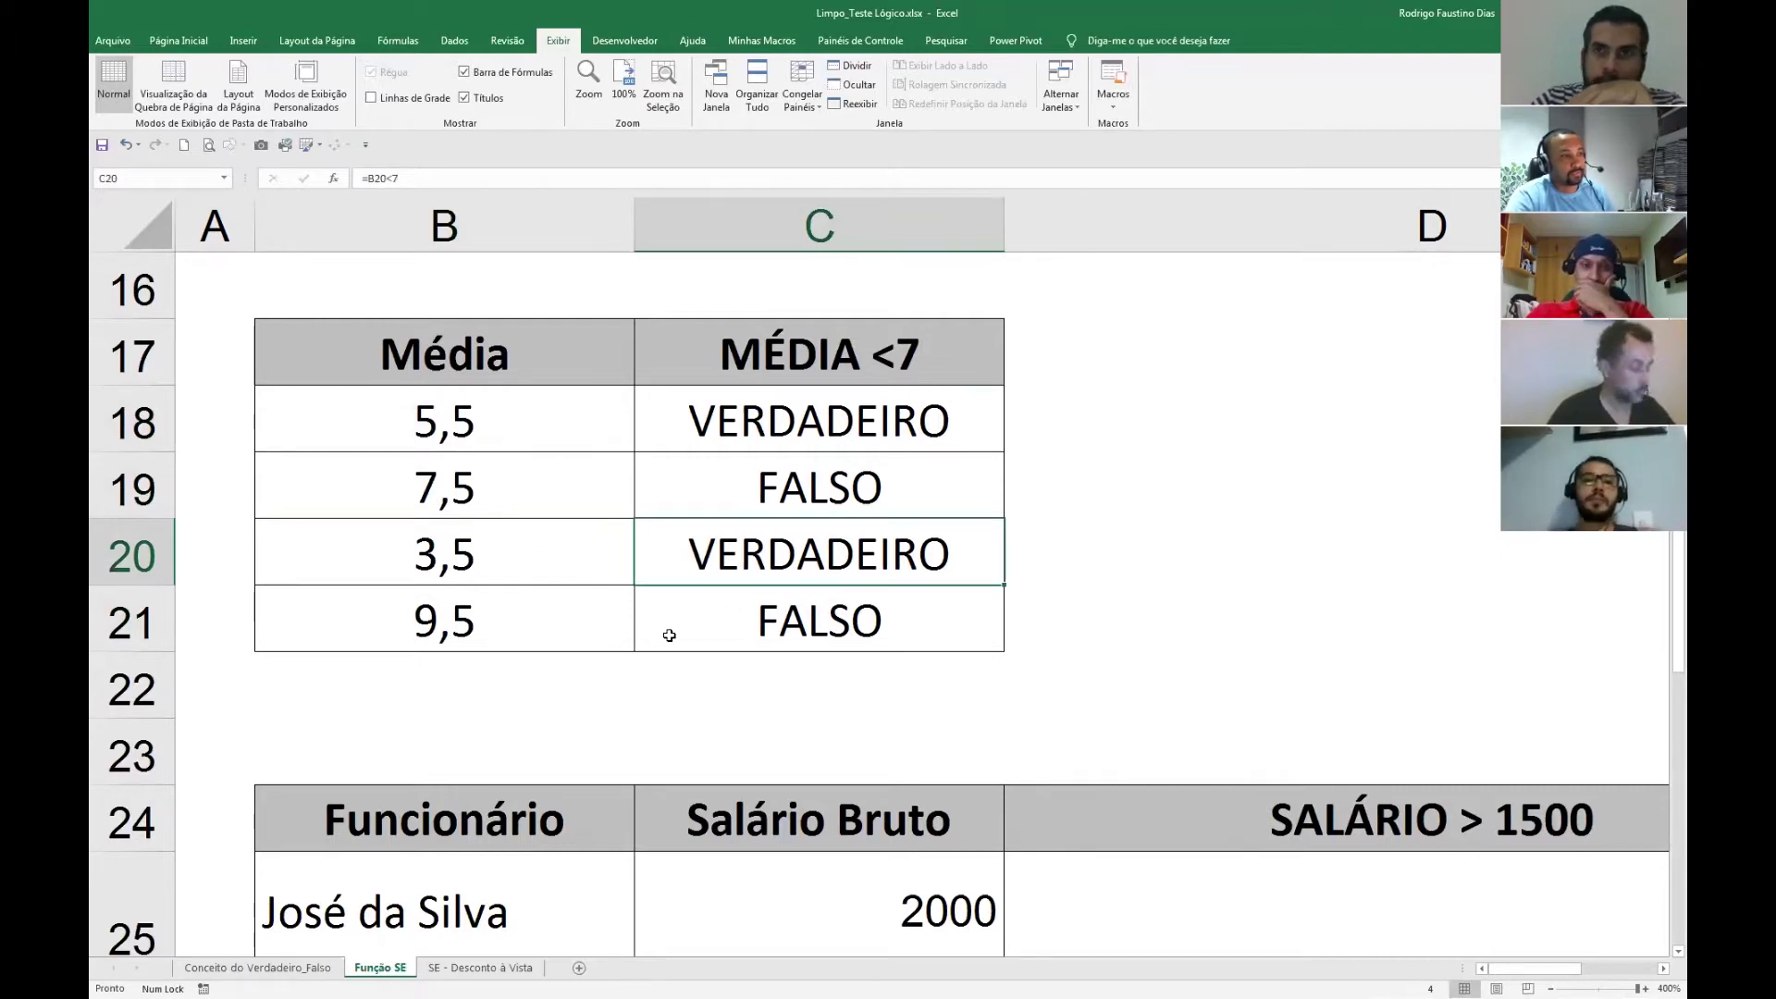
click(731, 611)
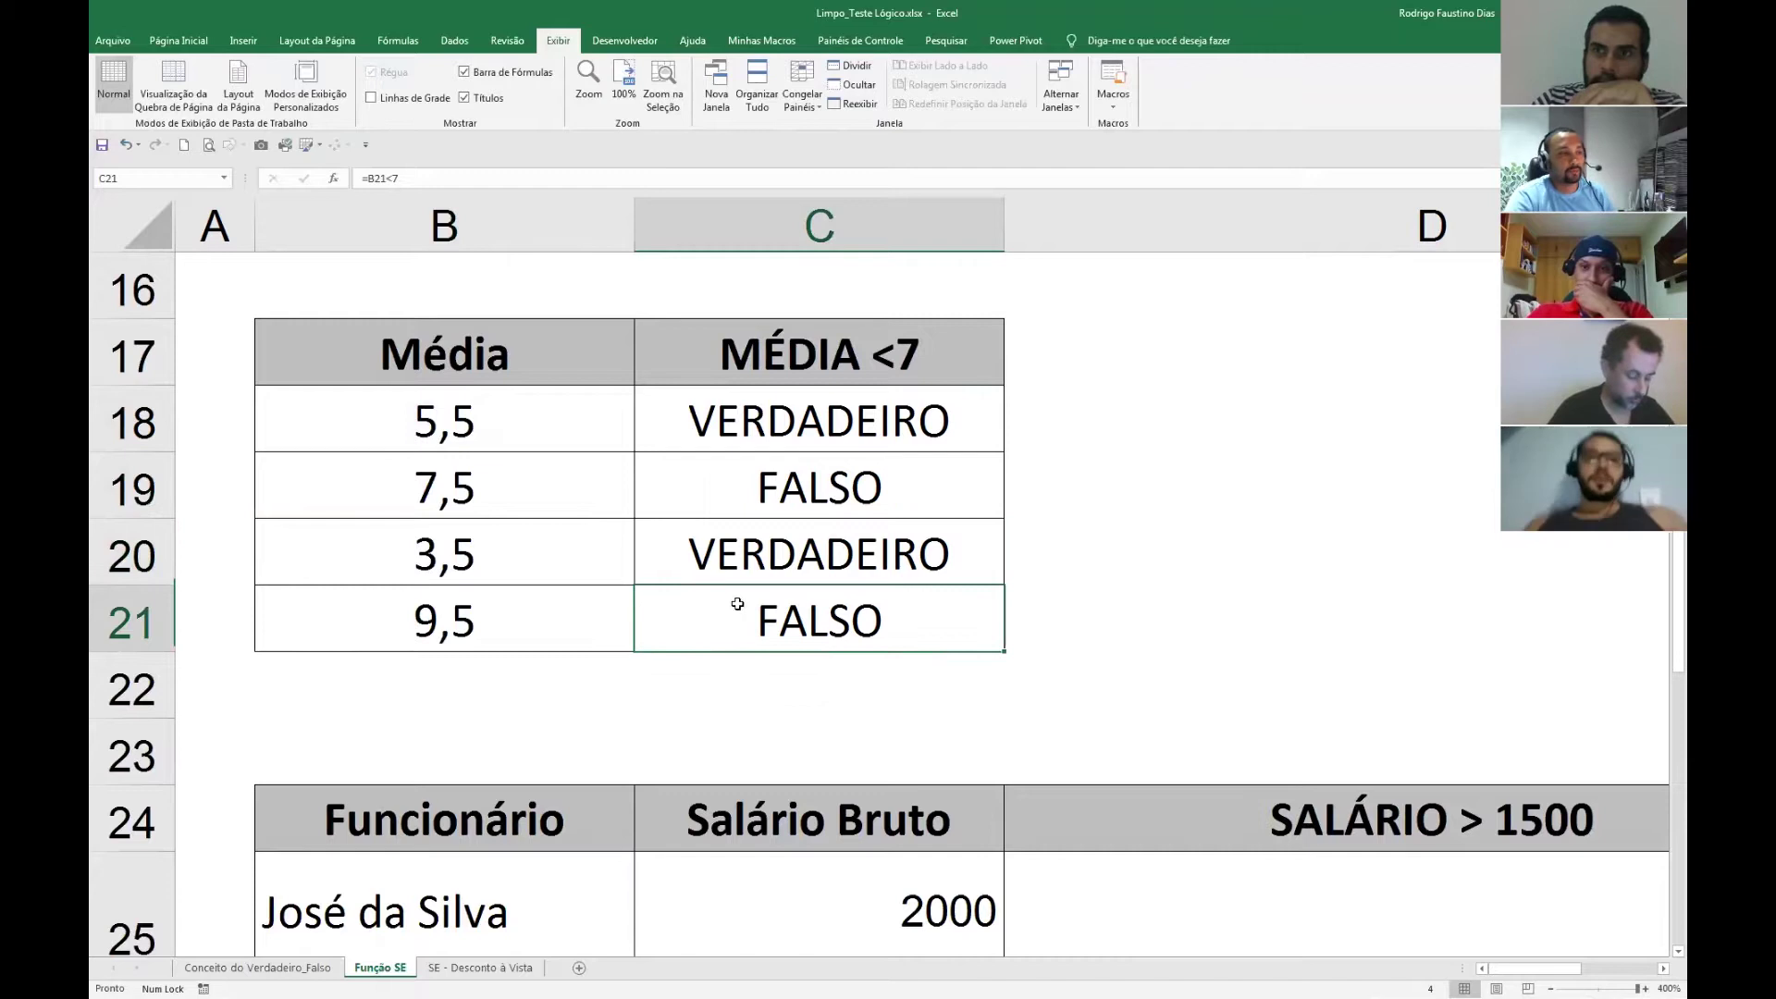
click(759, 437)
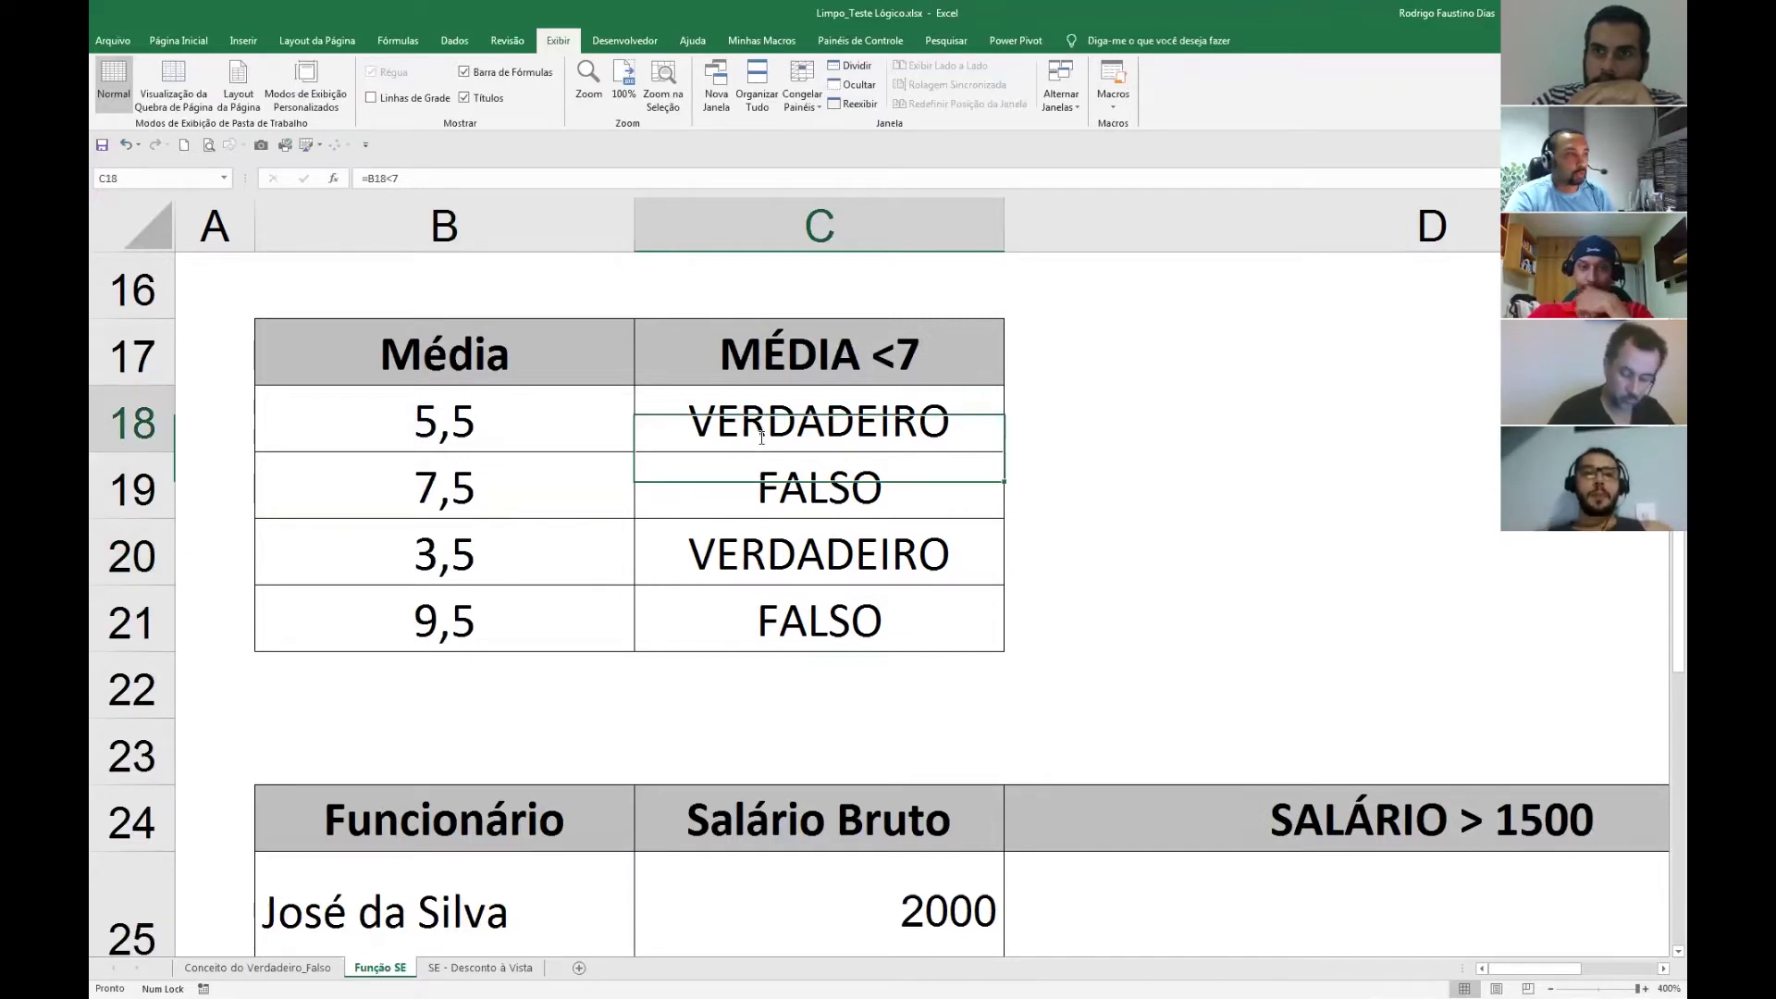
Change the C18 logical test into the formula =SE(B18<7;"Reprovado";"Aprovado").
double_click(761, 437)
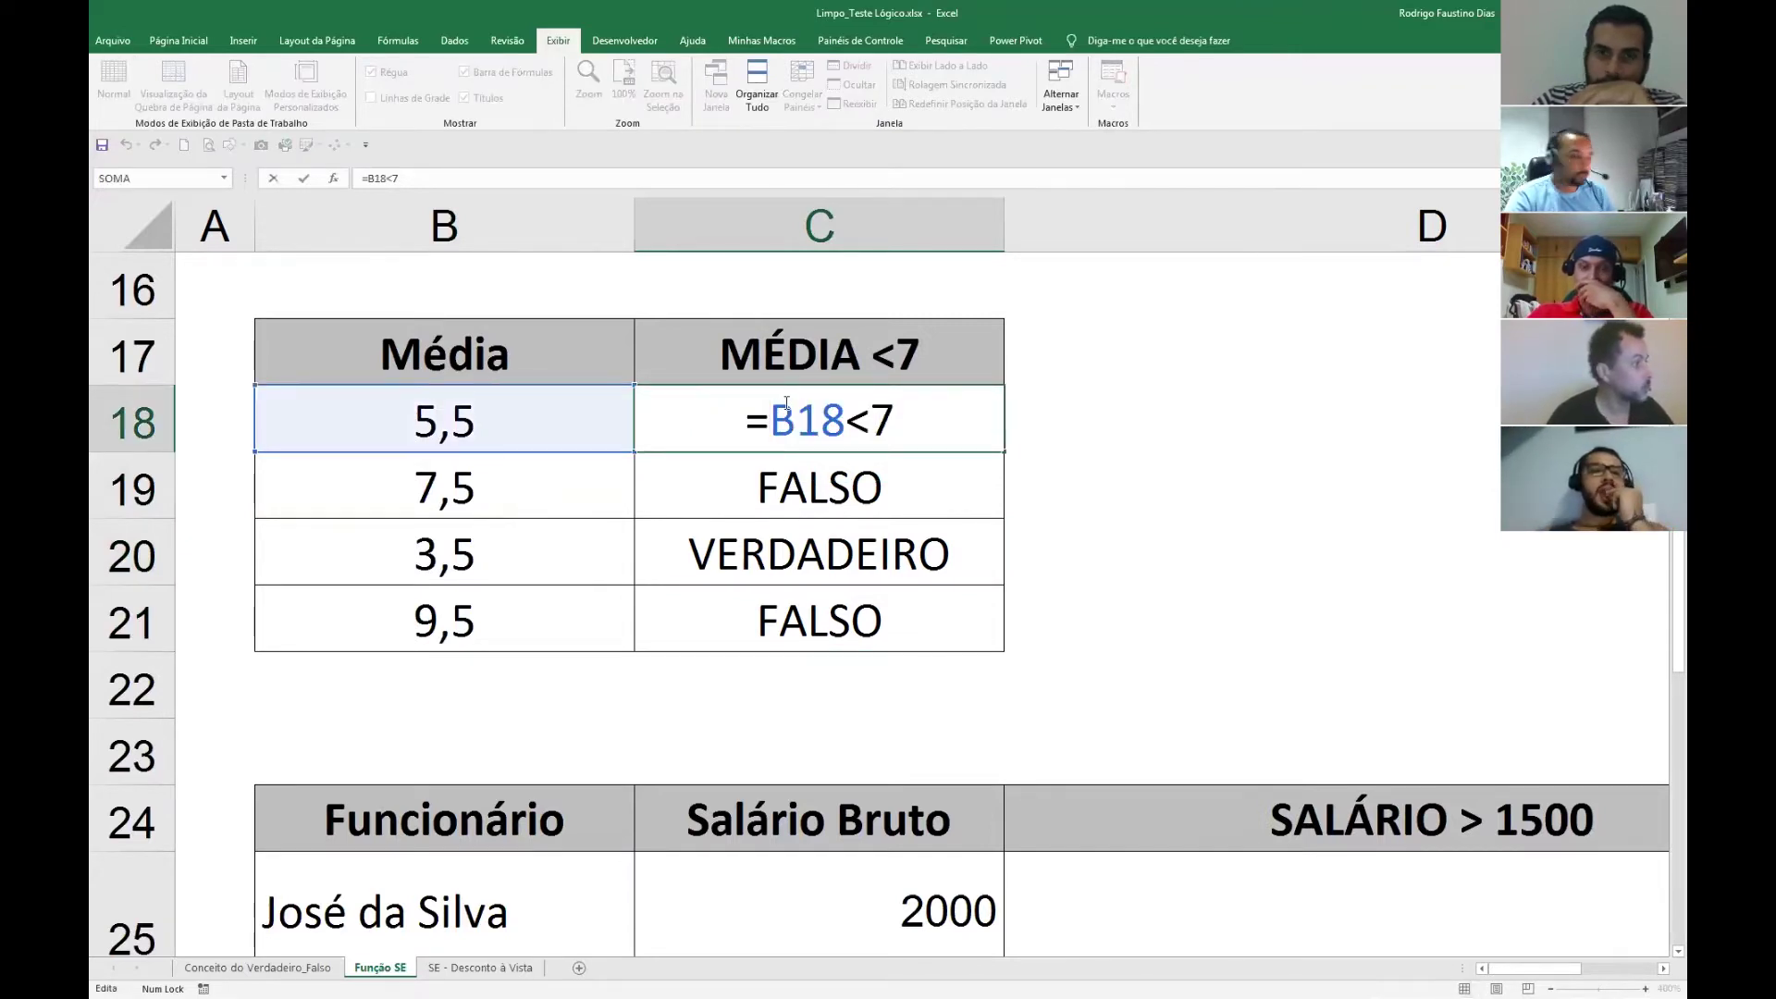
text(se)
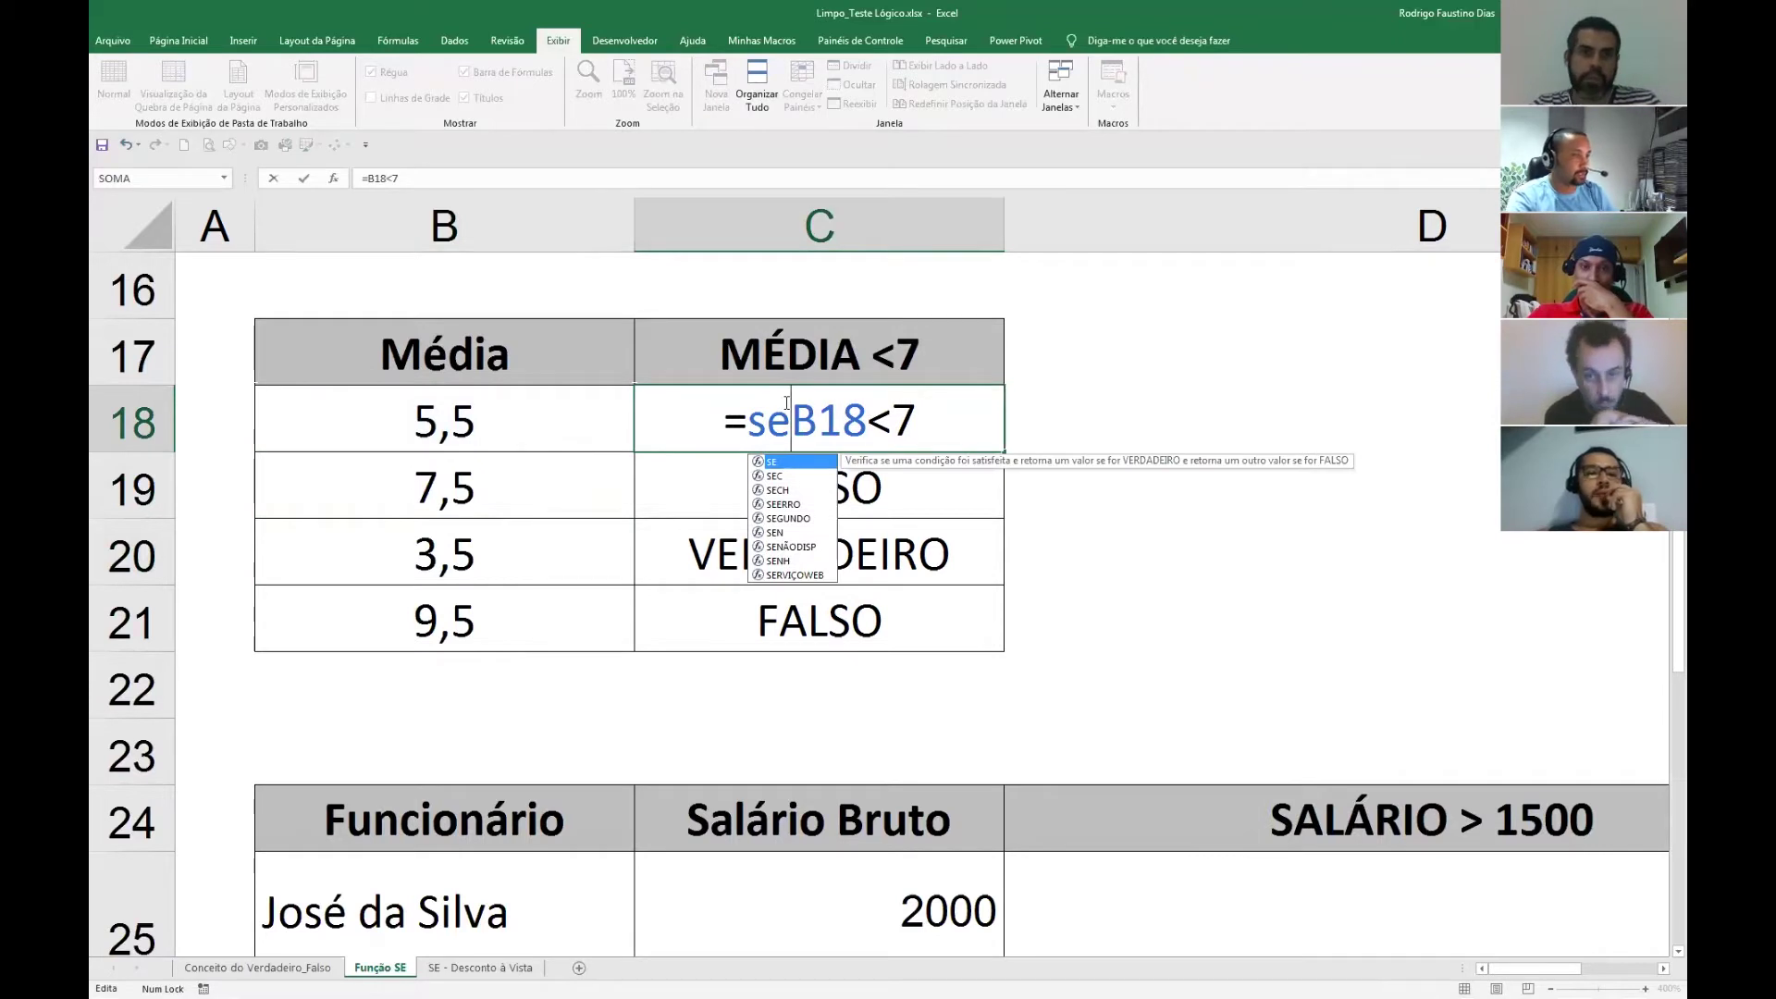
text(()
key(End)
text(;"Repro)
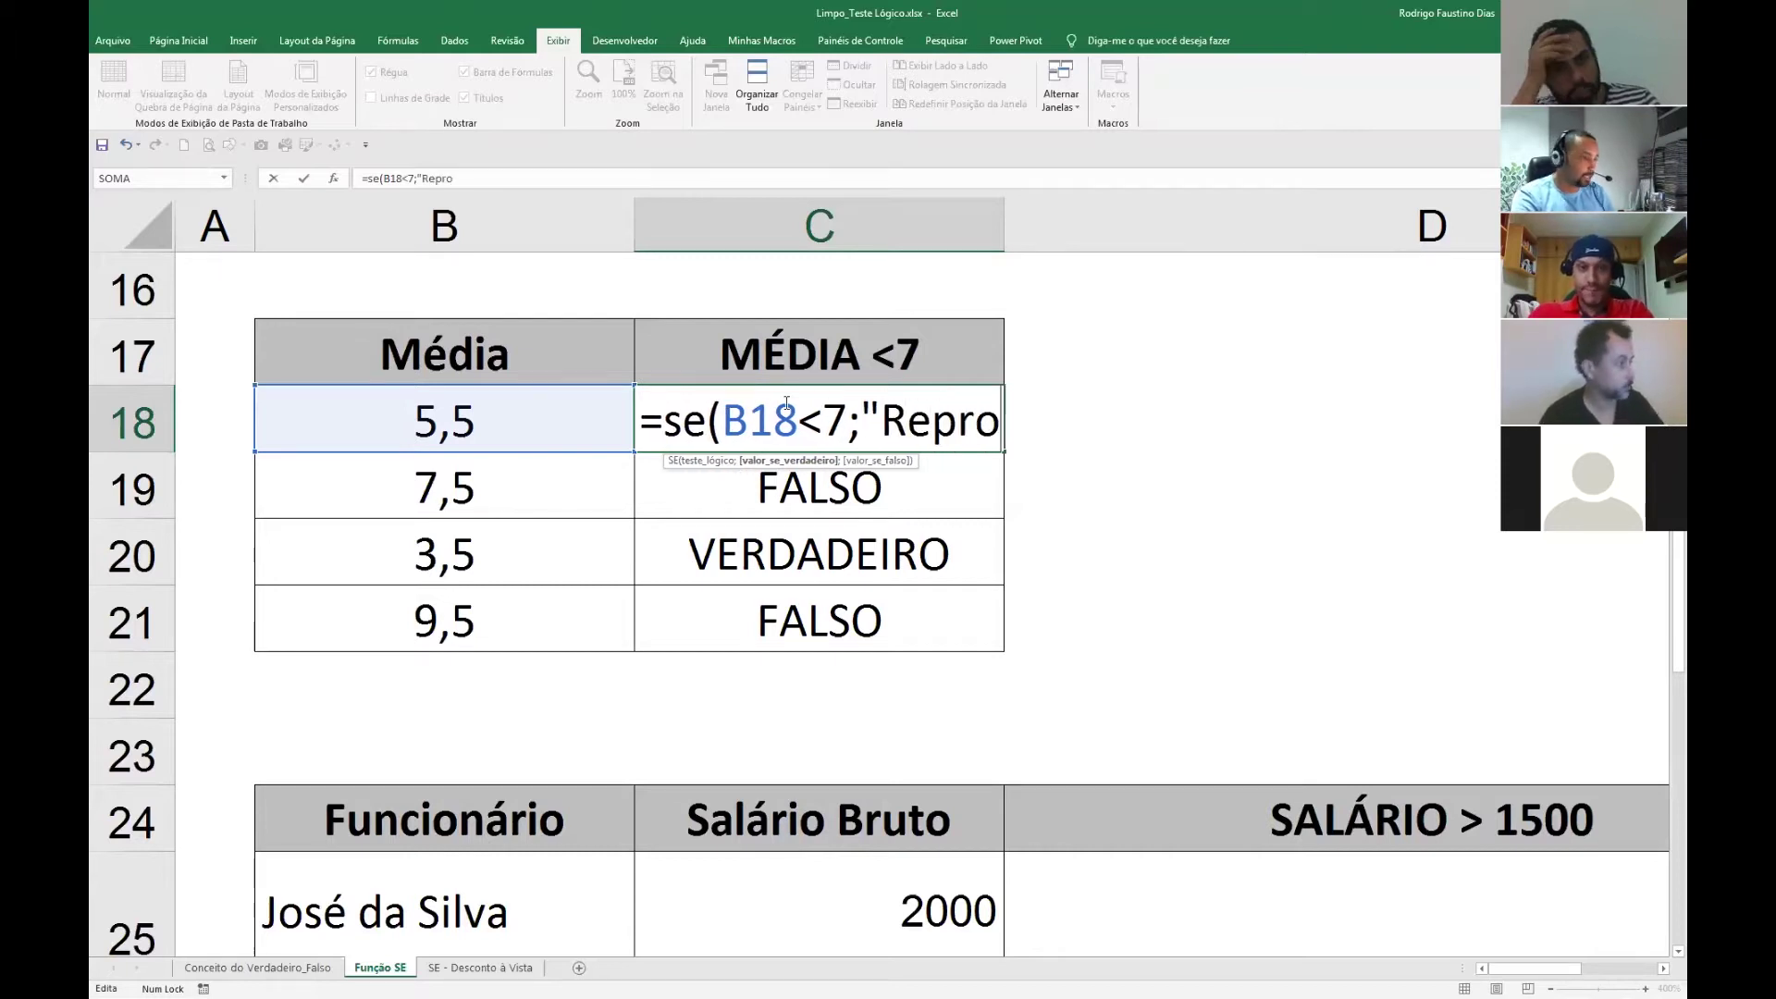
text(vado")
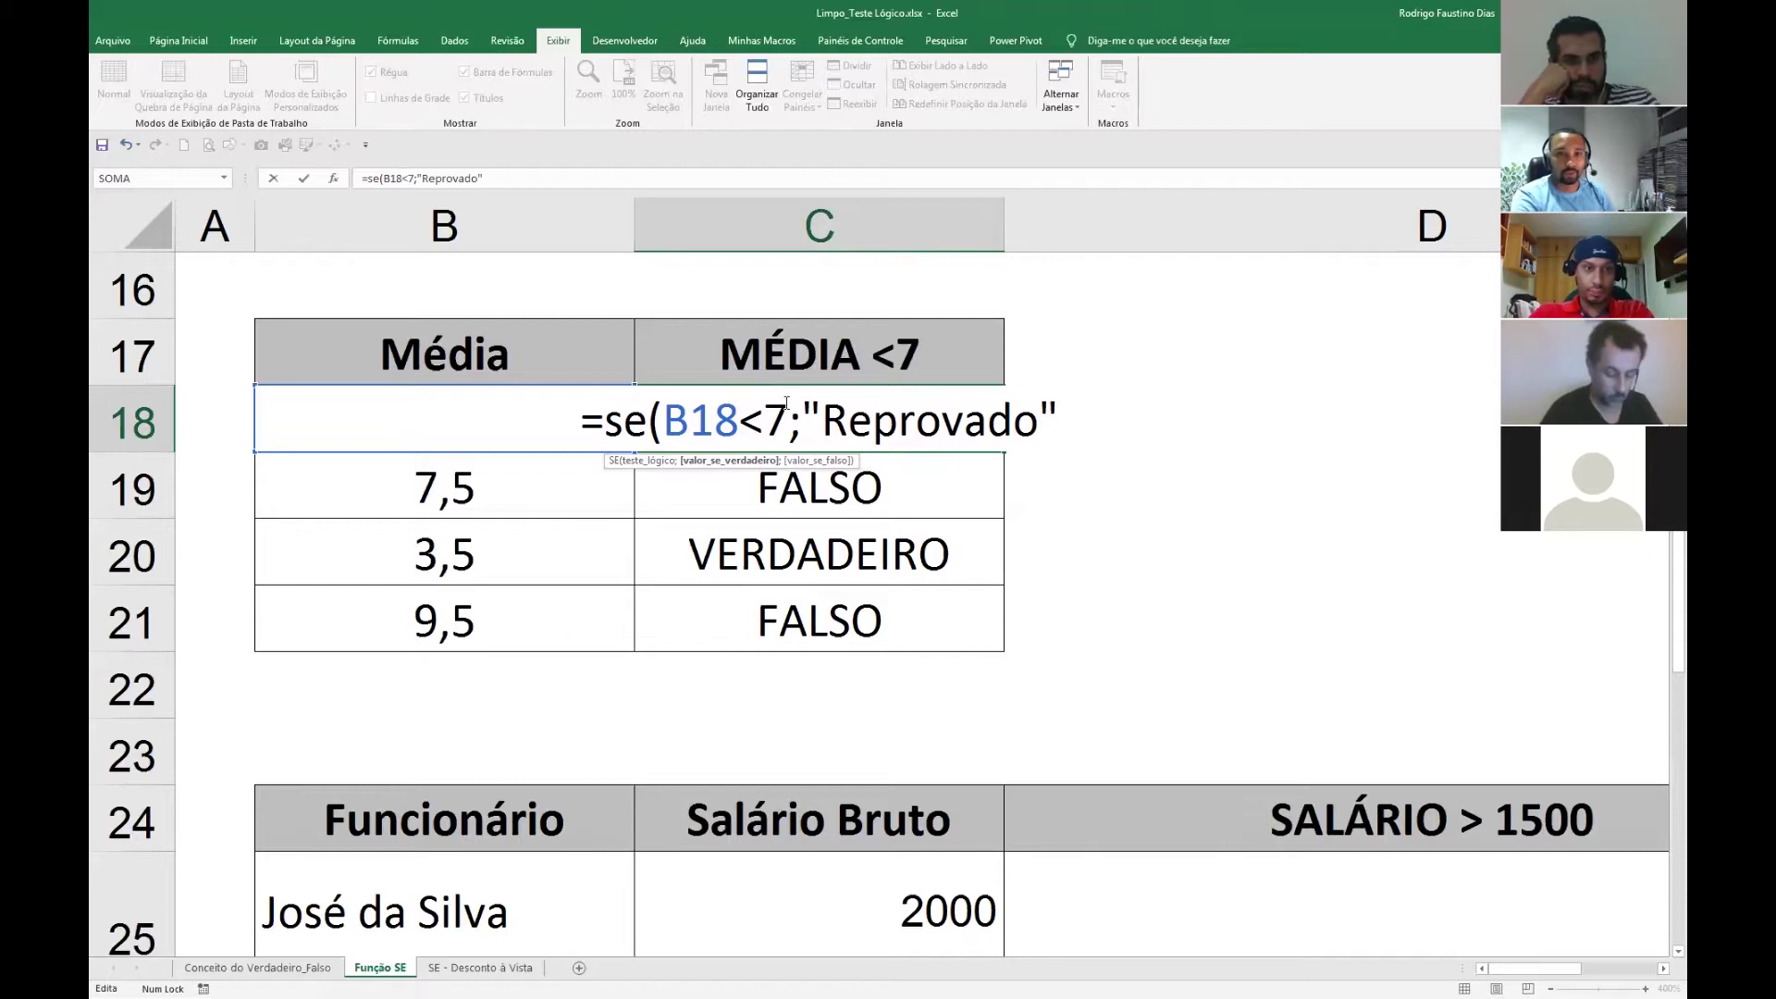
text(;")
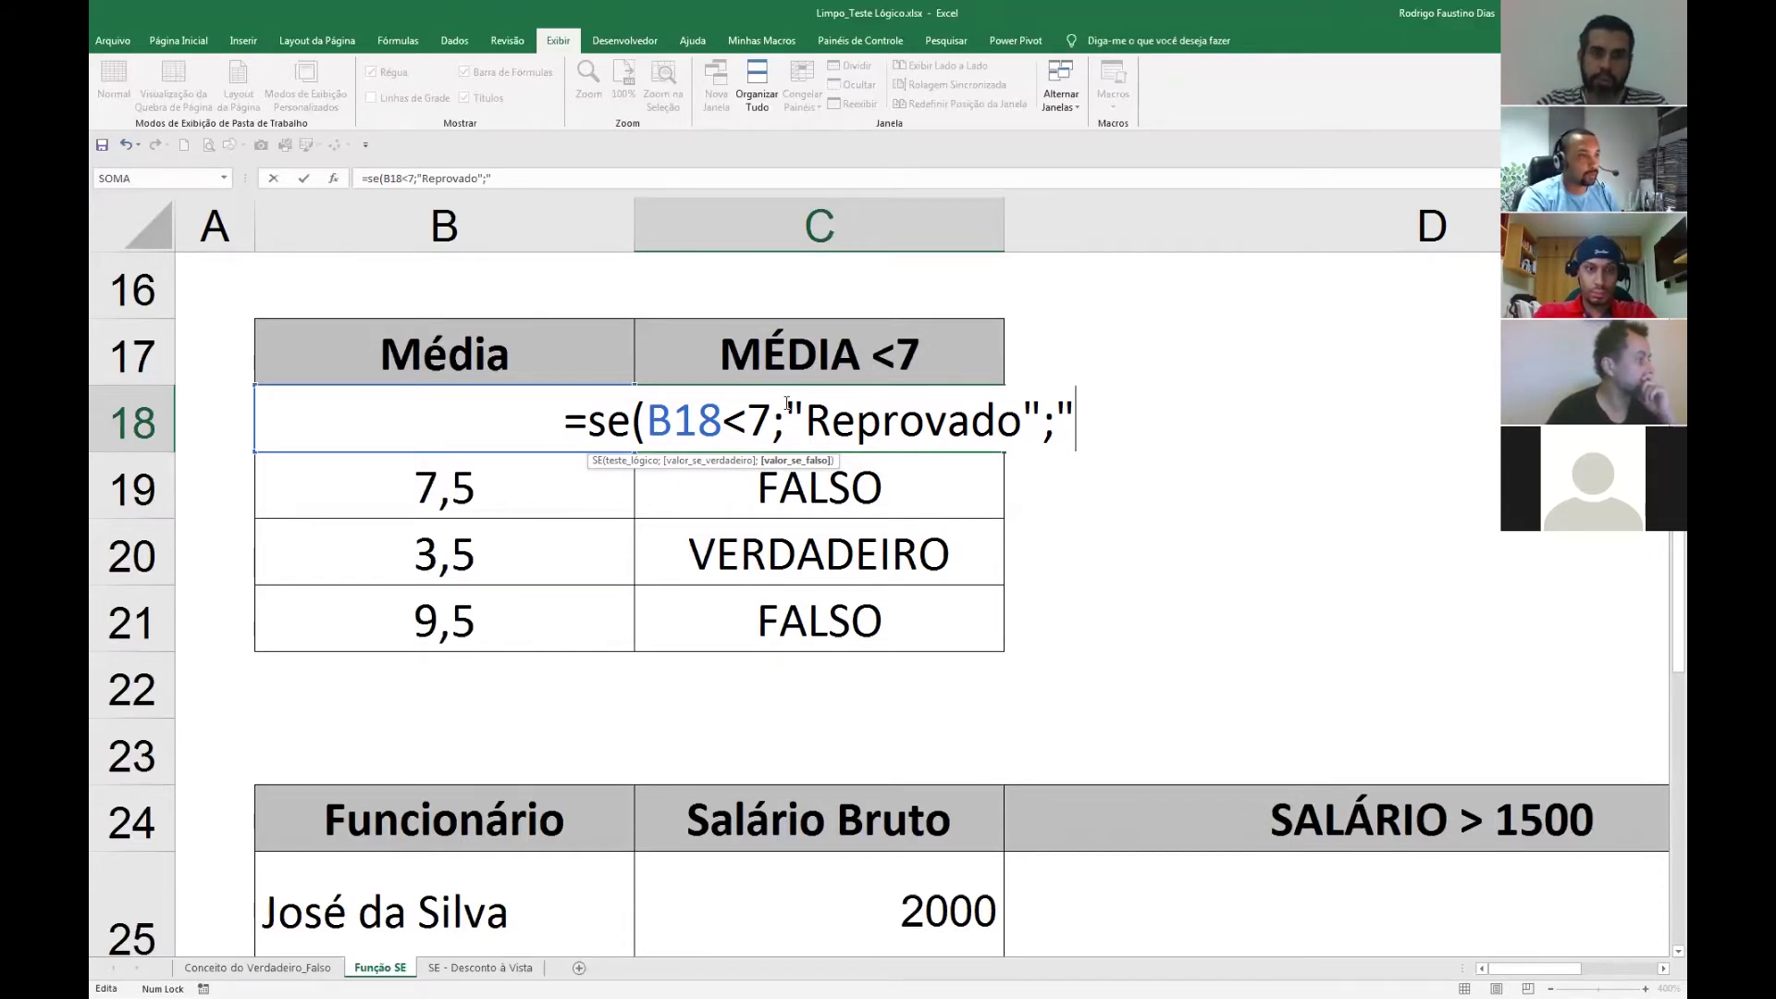
text(Aprovado"))
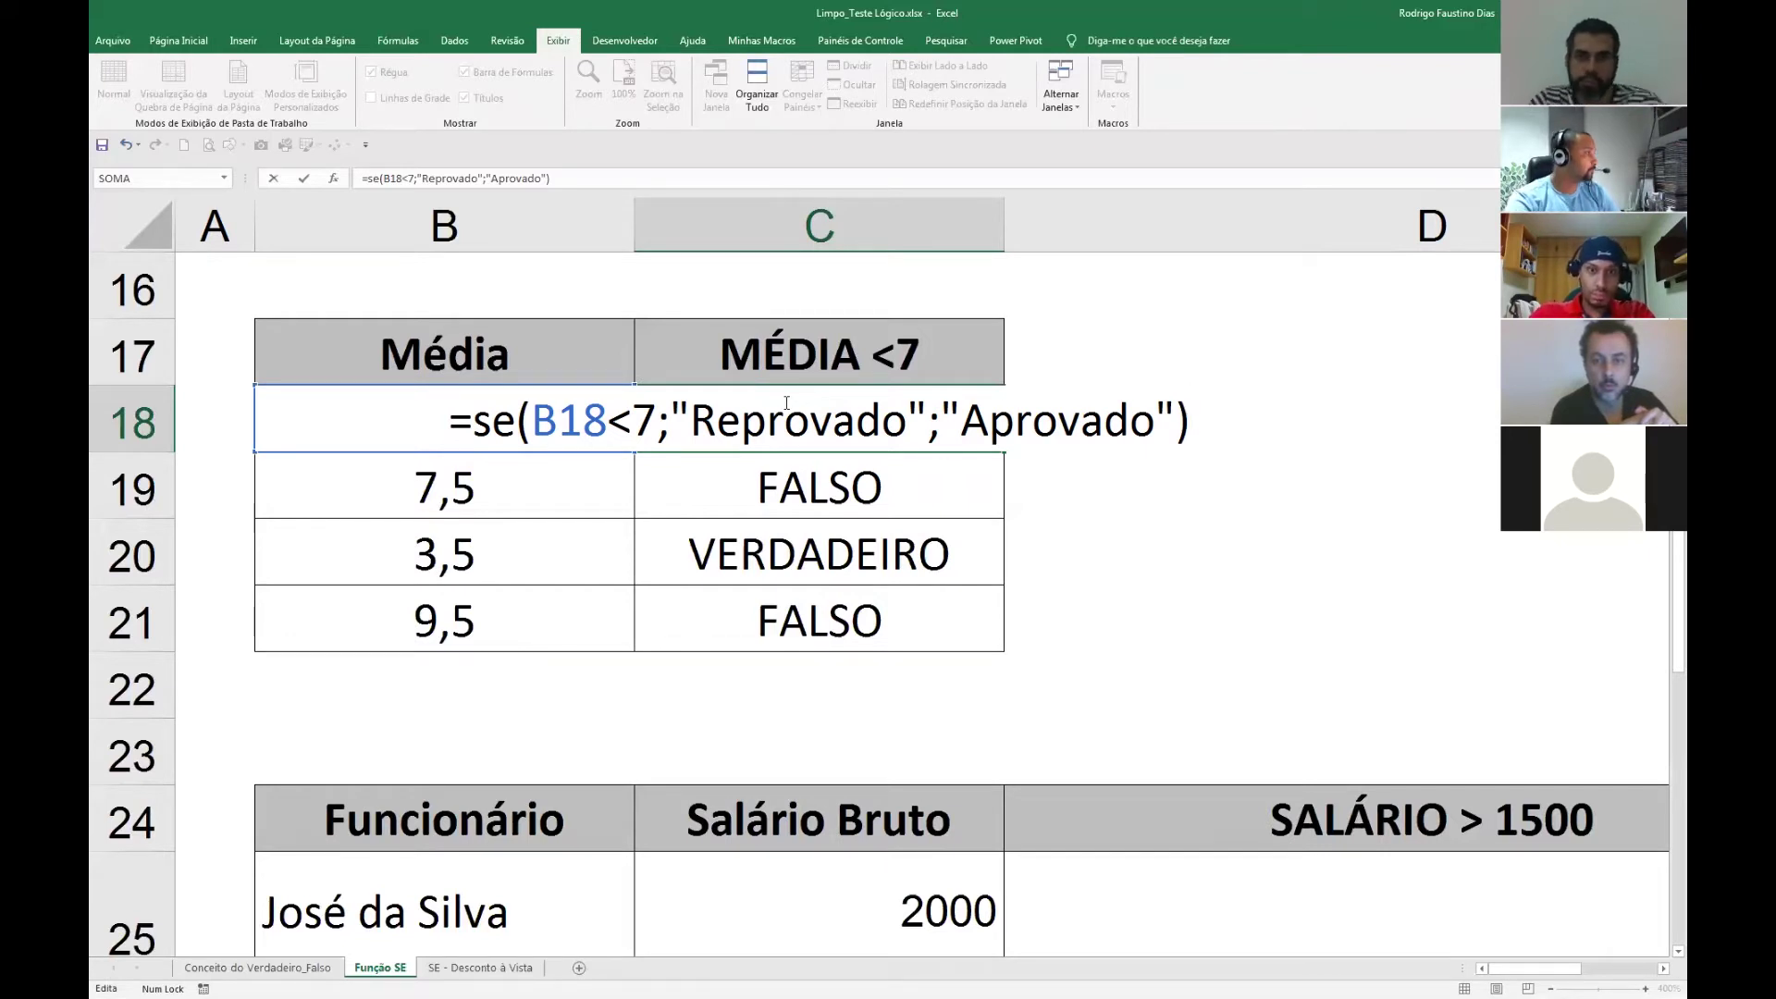
key(alt+Tab)
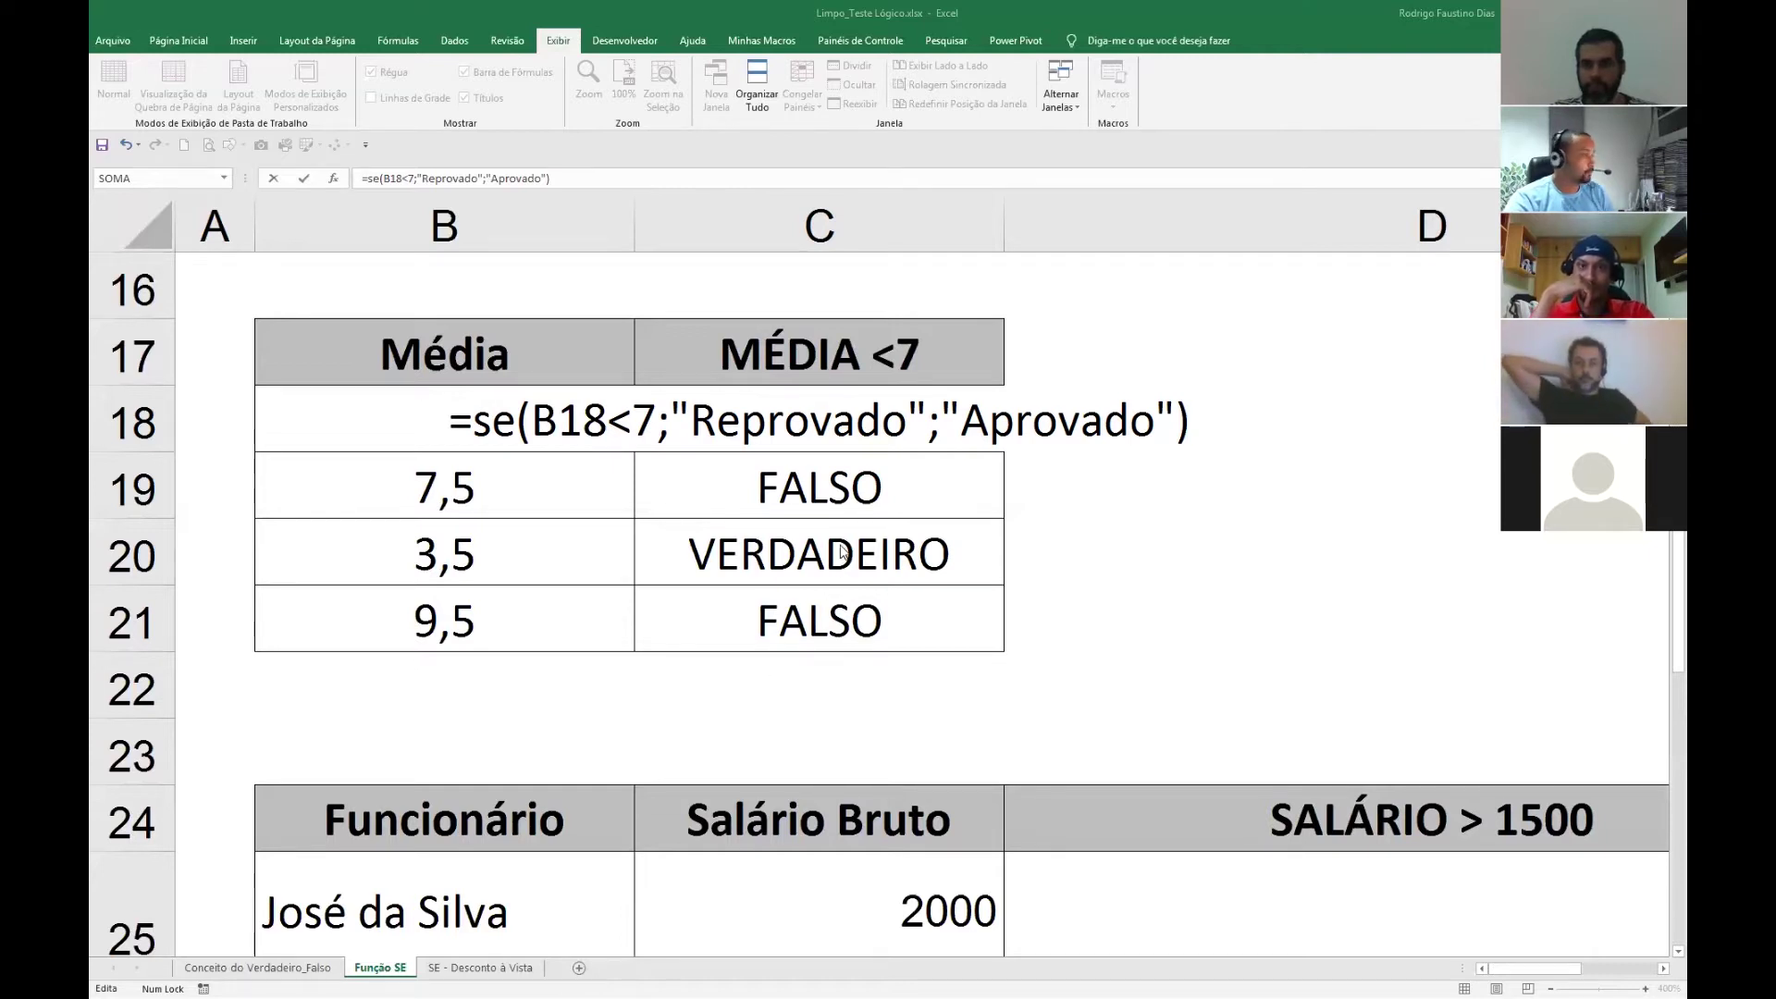
key(Return)
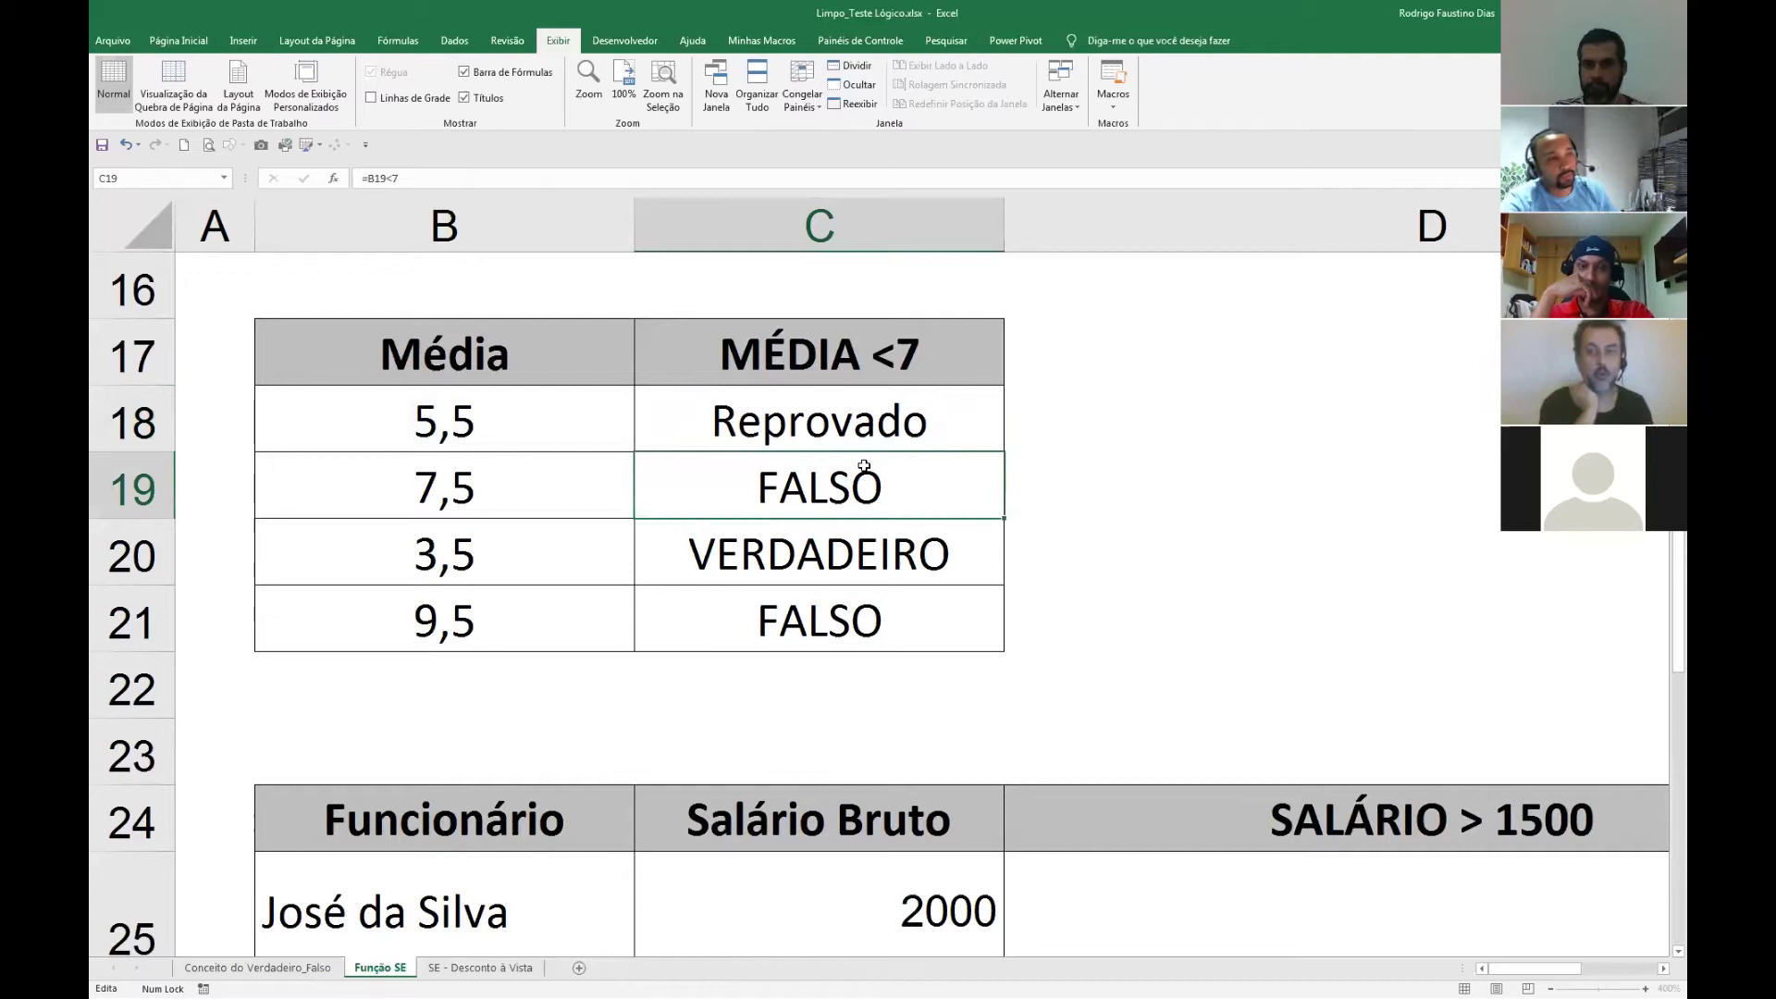
Fill the C18 SE formula down the MÉDIA <7 column to C21.
click(865, 434)
drag(1007, 451, 1009, 609)
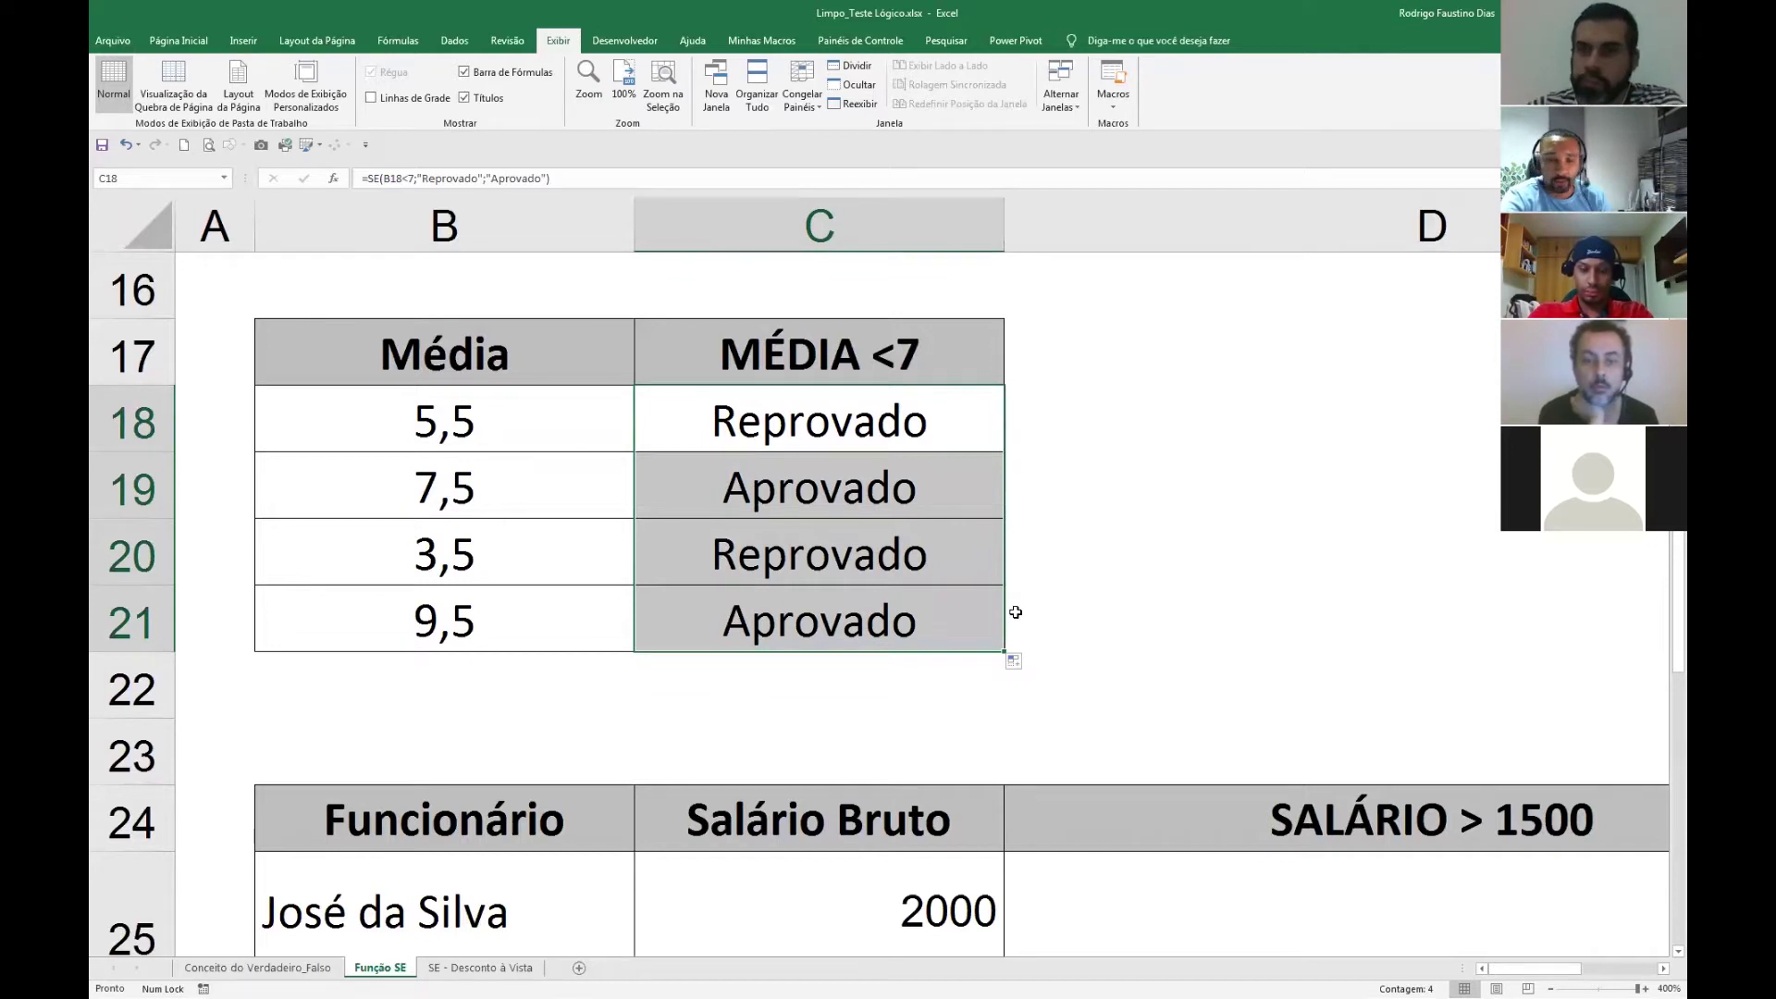
click(1164, 658)
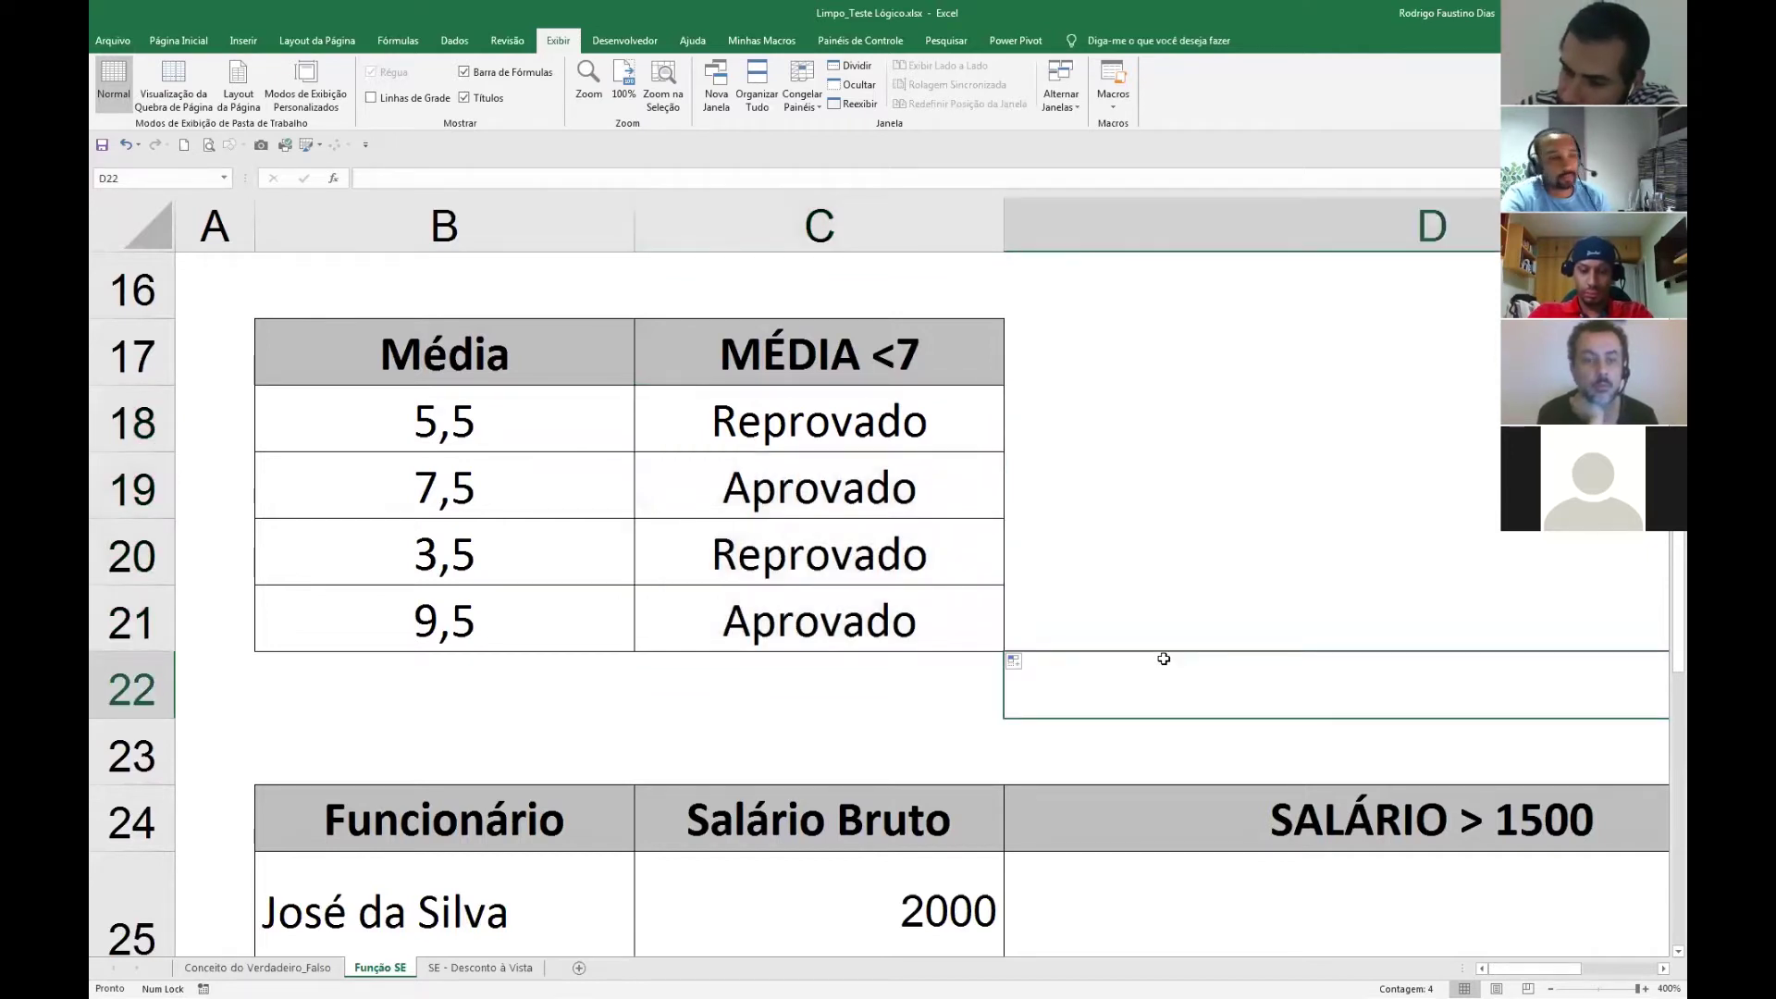
Reduce the sheet zoom to 320% over the Funcionário and Salário Bruto table.
scroll(1282, 617, down, 2)
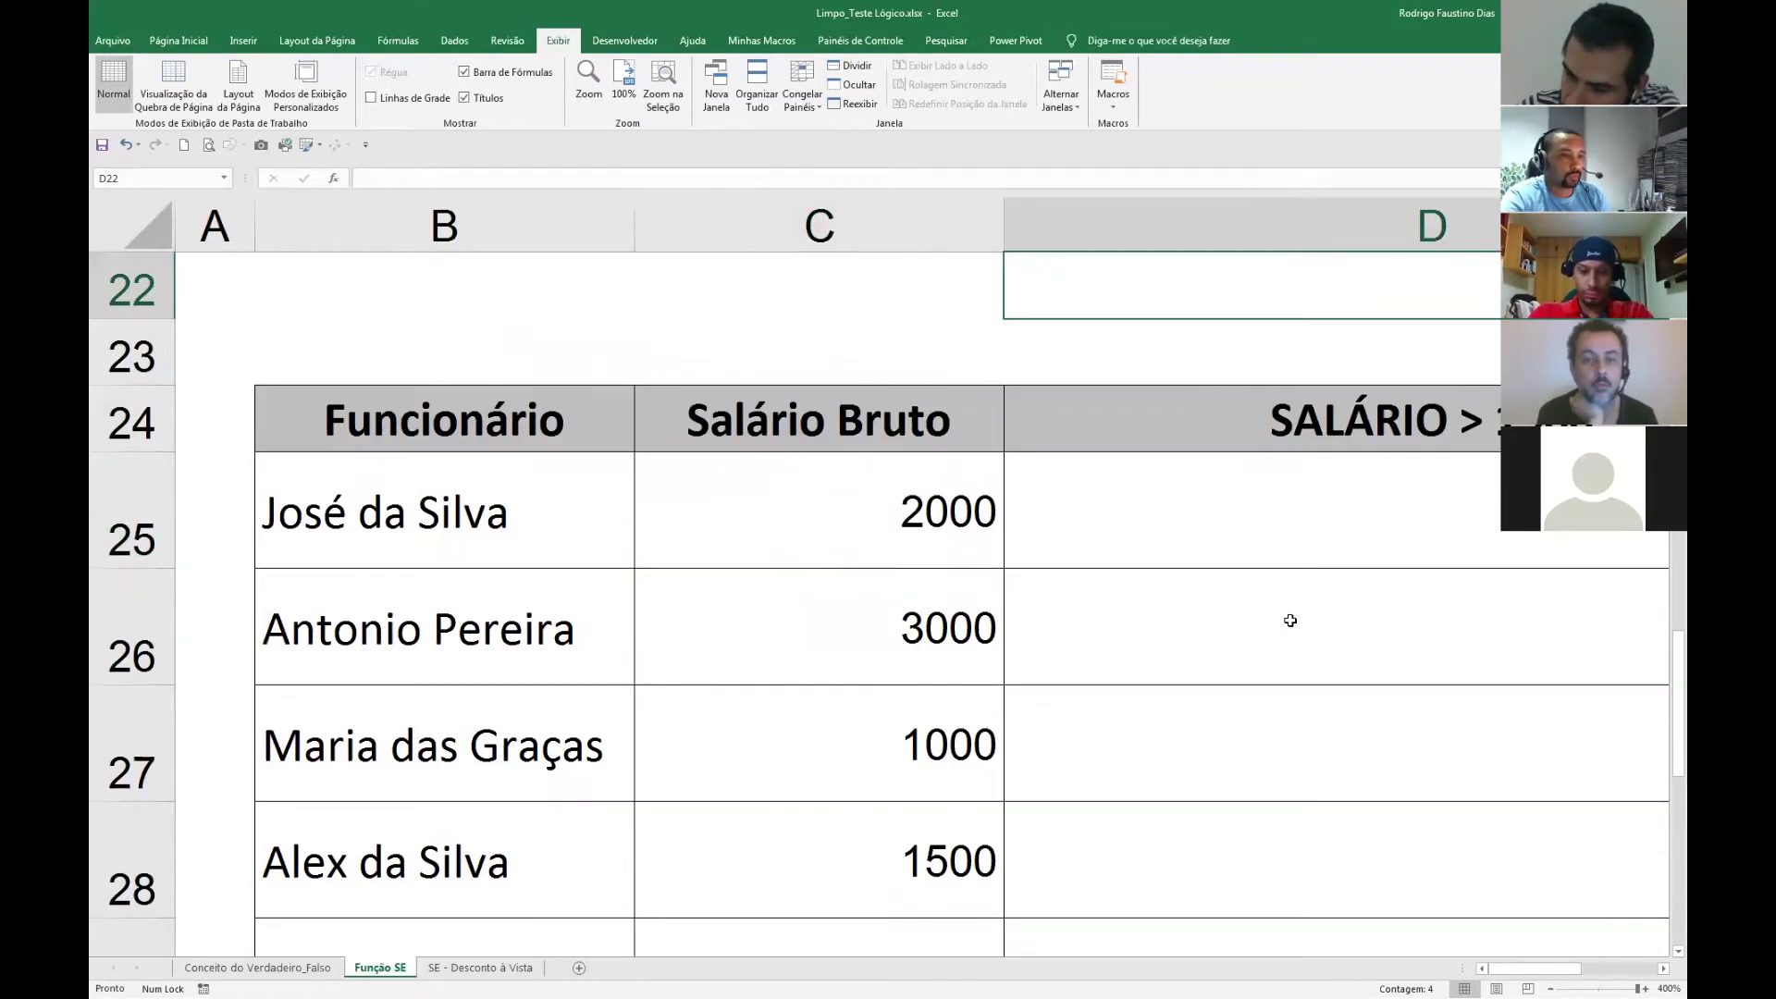
scroll(1291, 621, down, 1)
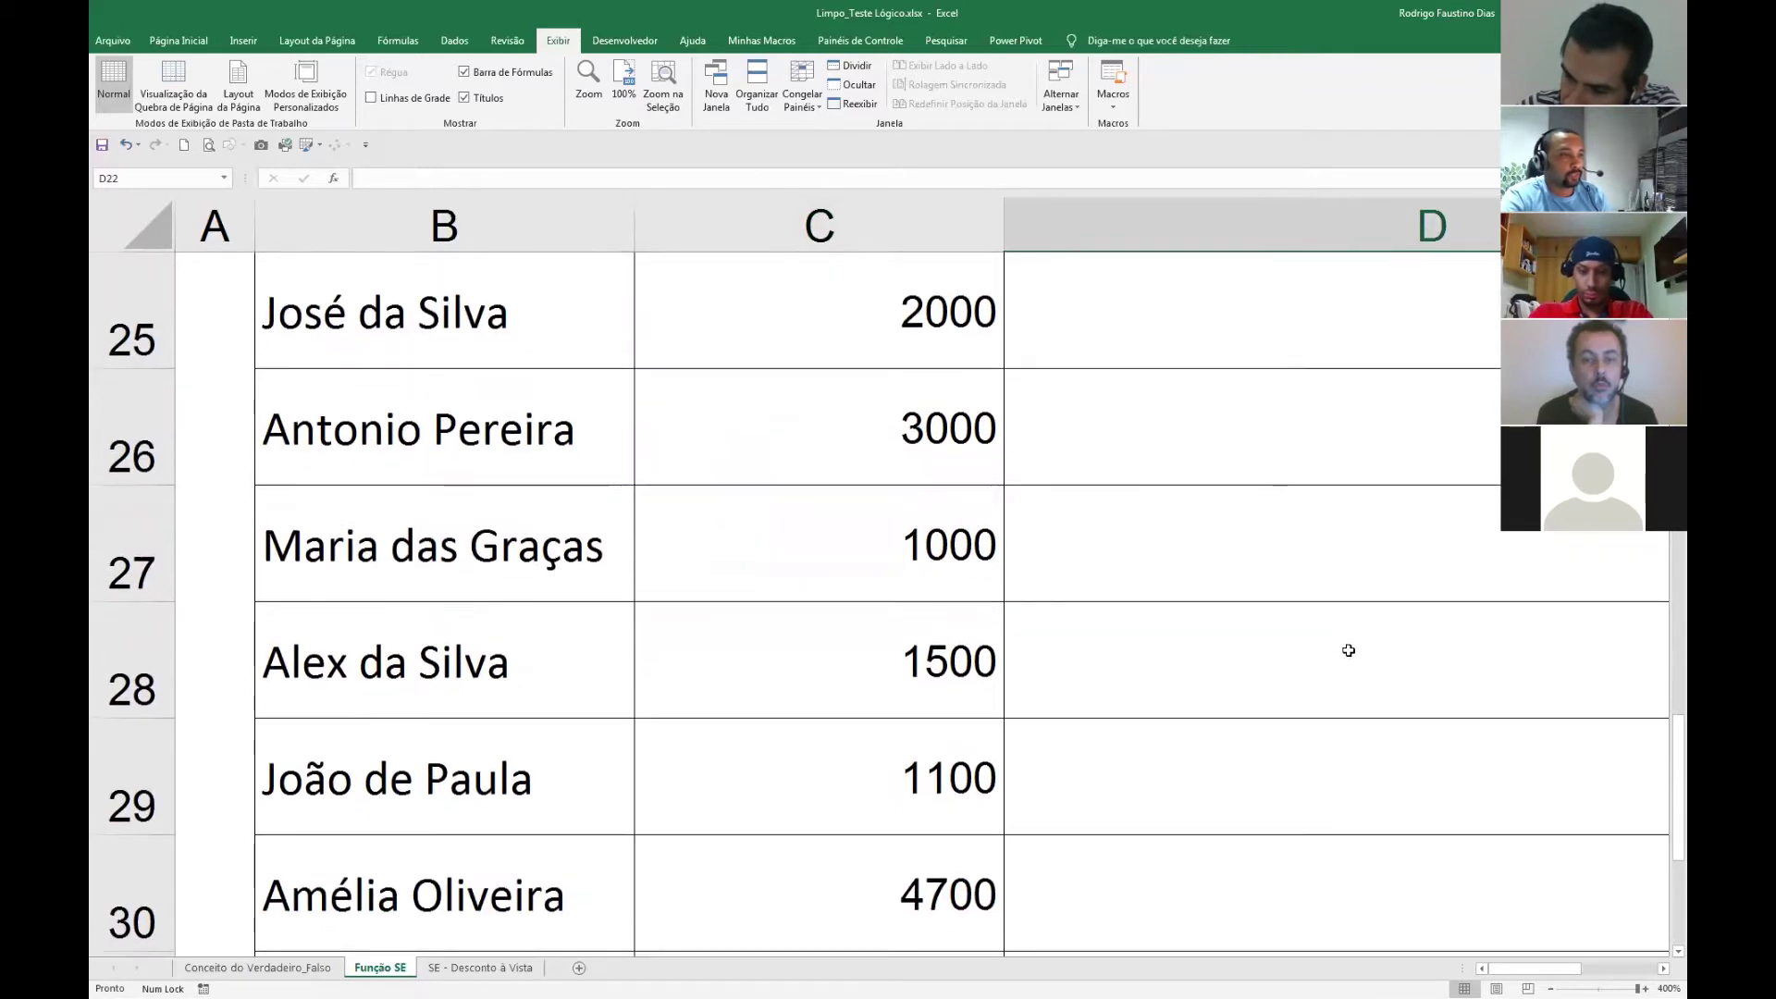
click(1551, 986)
click(1551, 987)
click(1551, 987)
click(1551, 986)
click(1550, 986)
click(1550, 986)
click(1551, 986)
click(1551, 987)
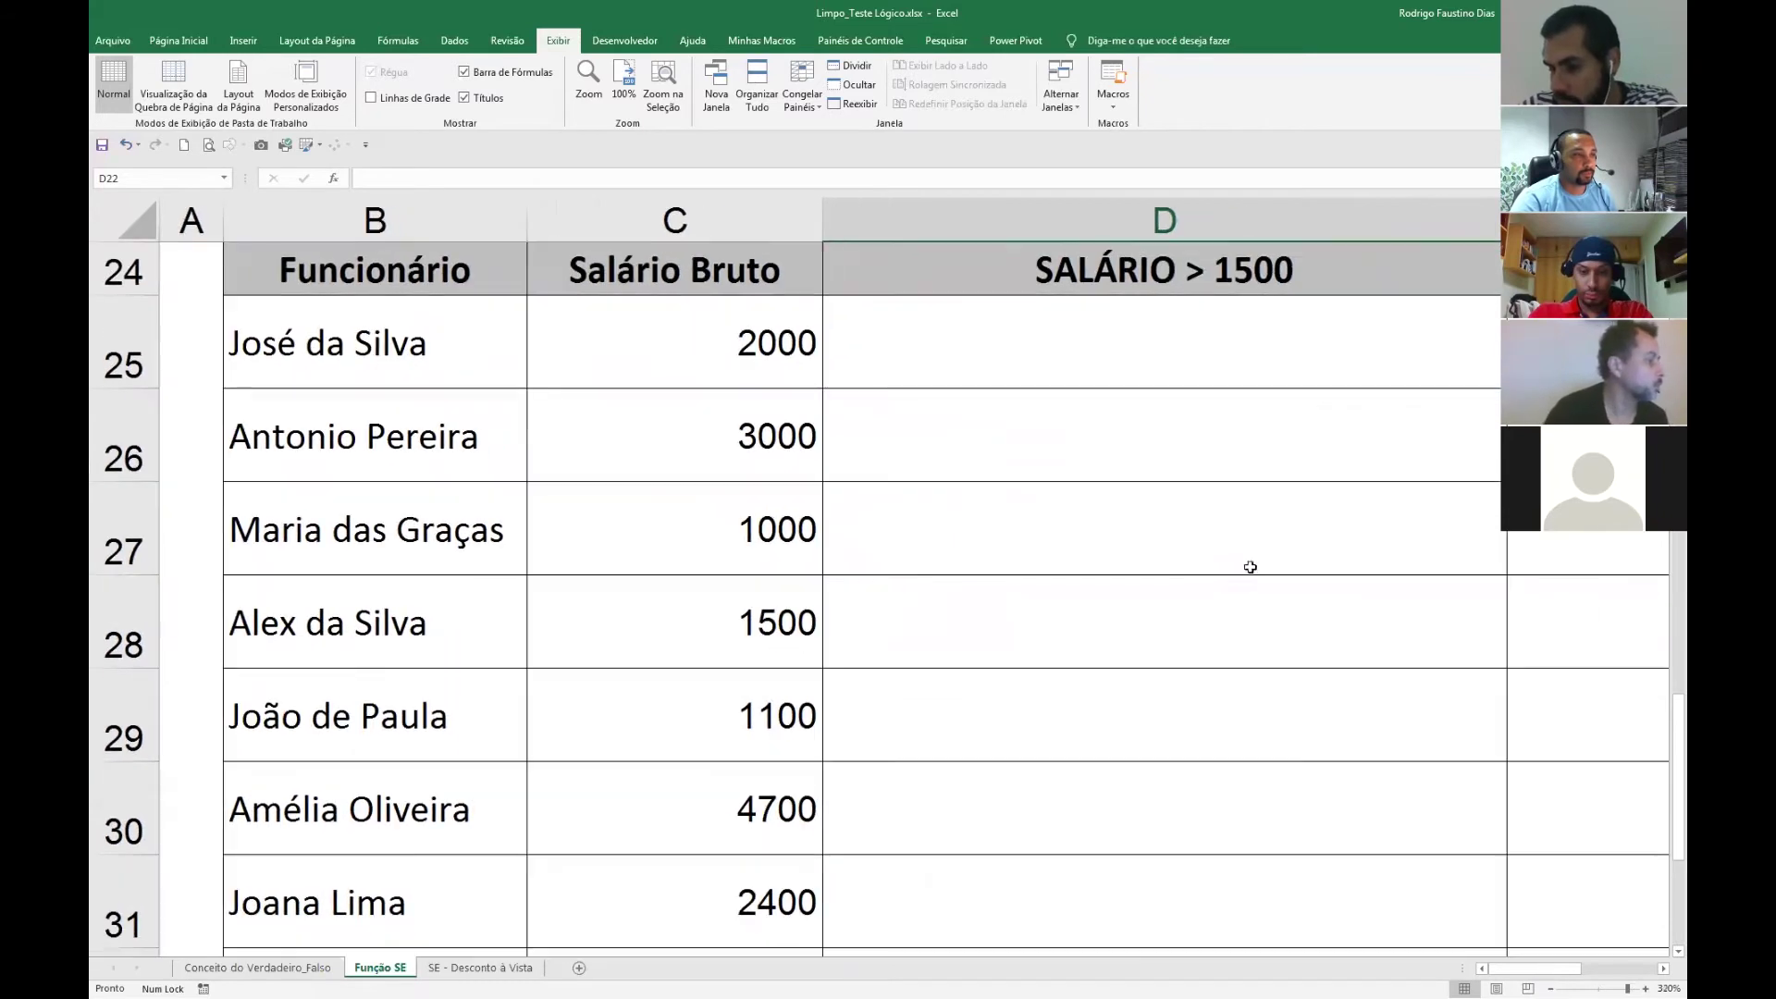
Review the SE formula in C18 of the MÉDIA <7 column and return to the salary table.
scroll(1091, 574, up, 4)
double_click(793, 591)
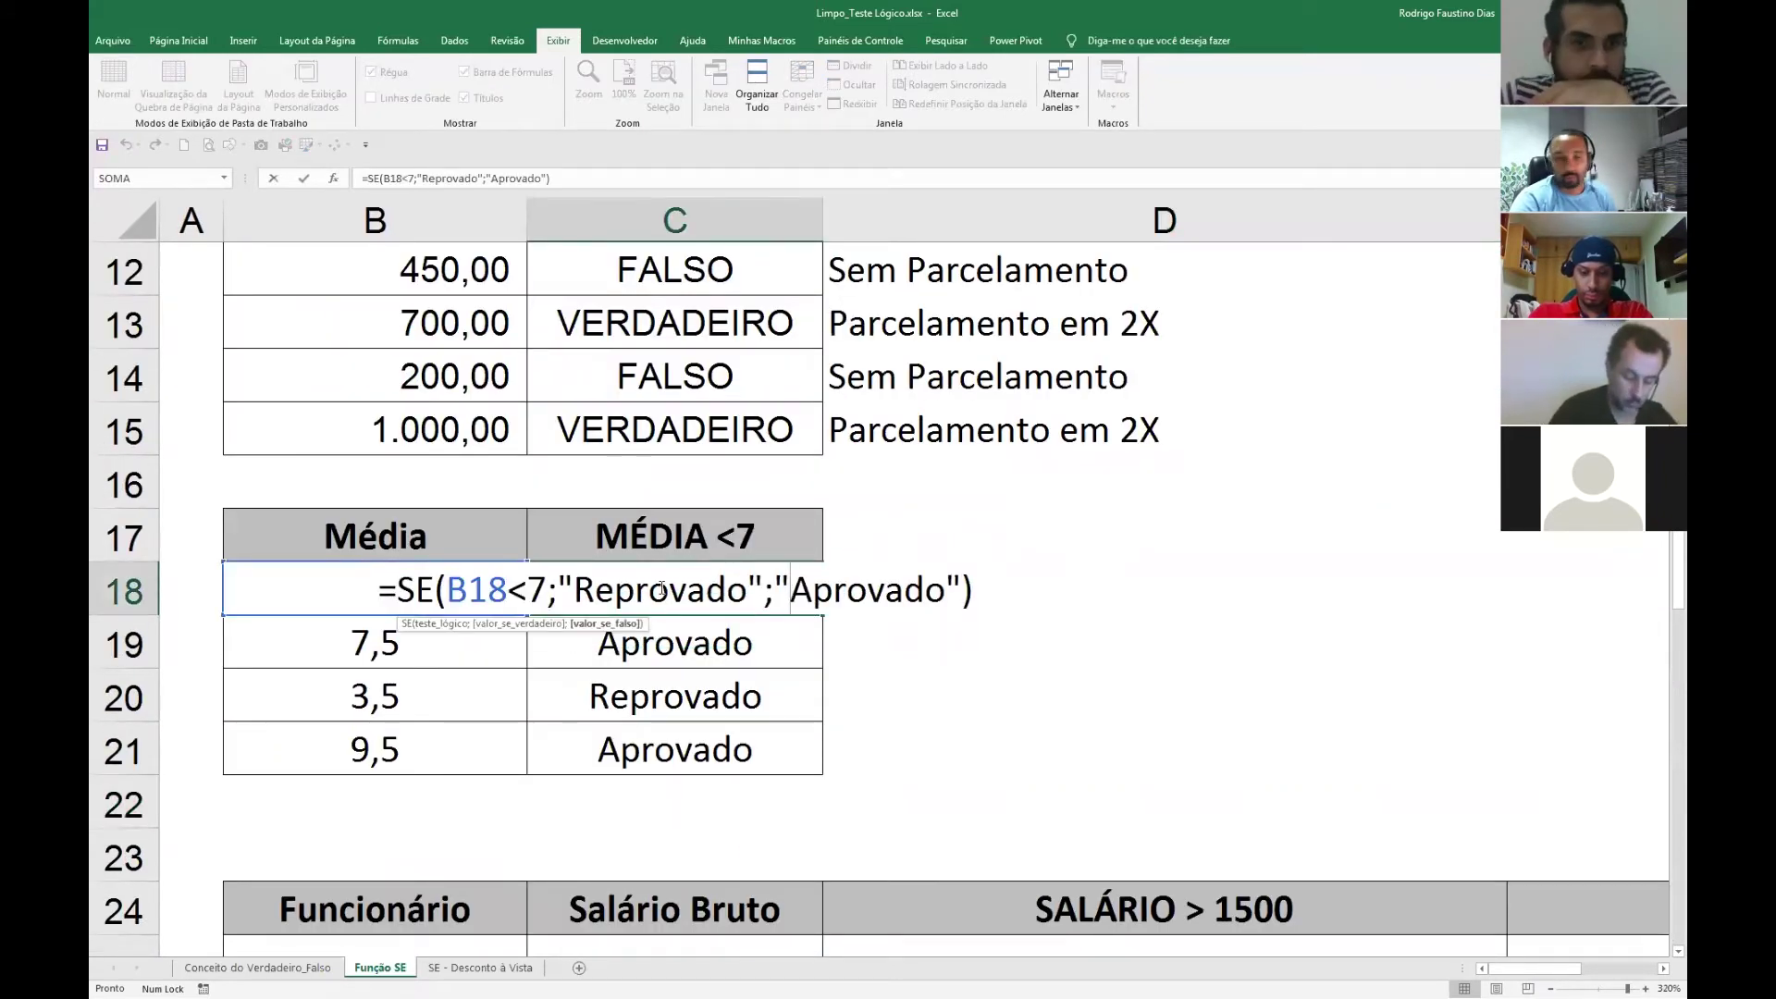
click(956, 707)
scroll(1138, 714, down, 4)
mouse_move(1556, 968)
mouse_down()
mouse_move(1629, 969)
mouse_move(1530, 964)
mouse_up()
scroll(962, 507, up, 2)
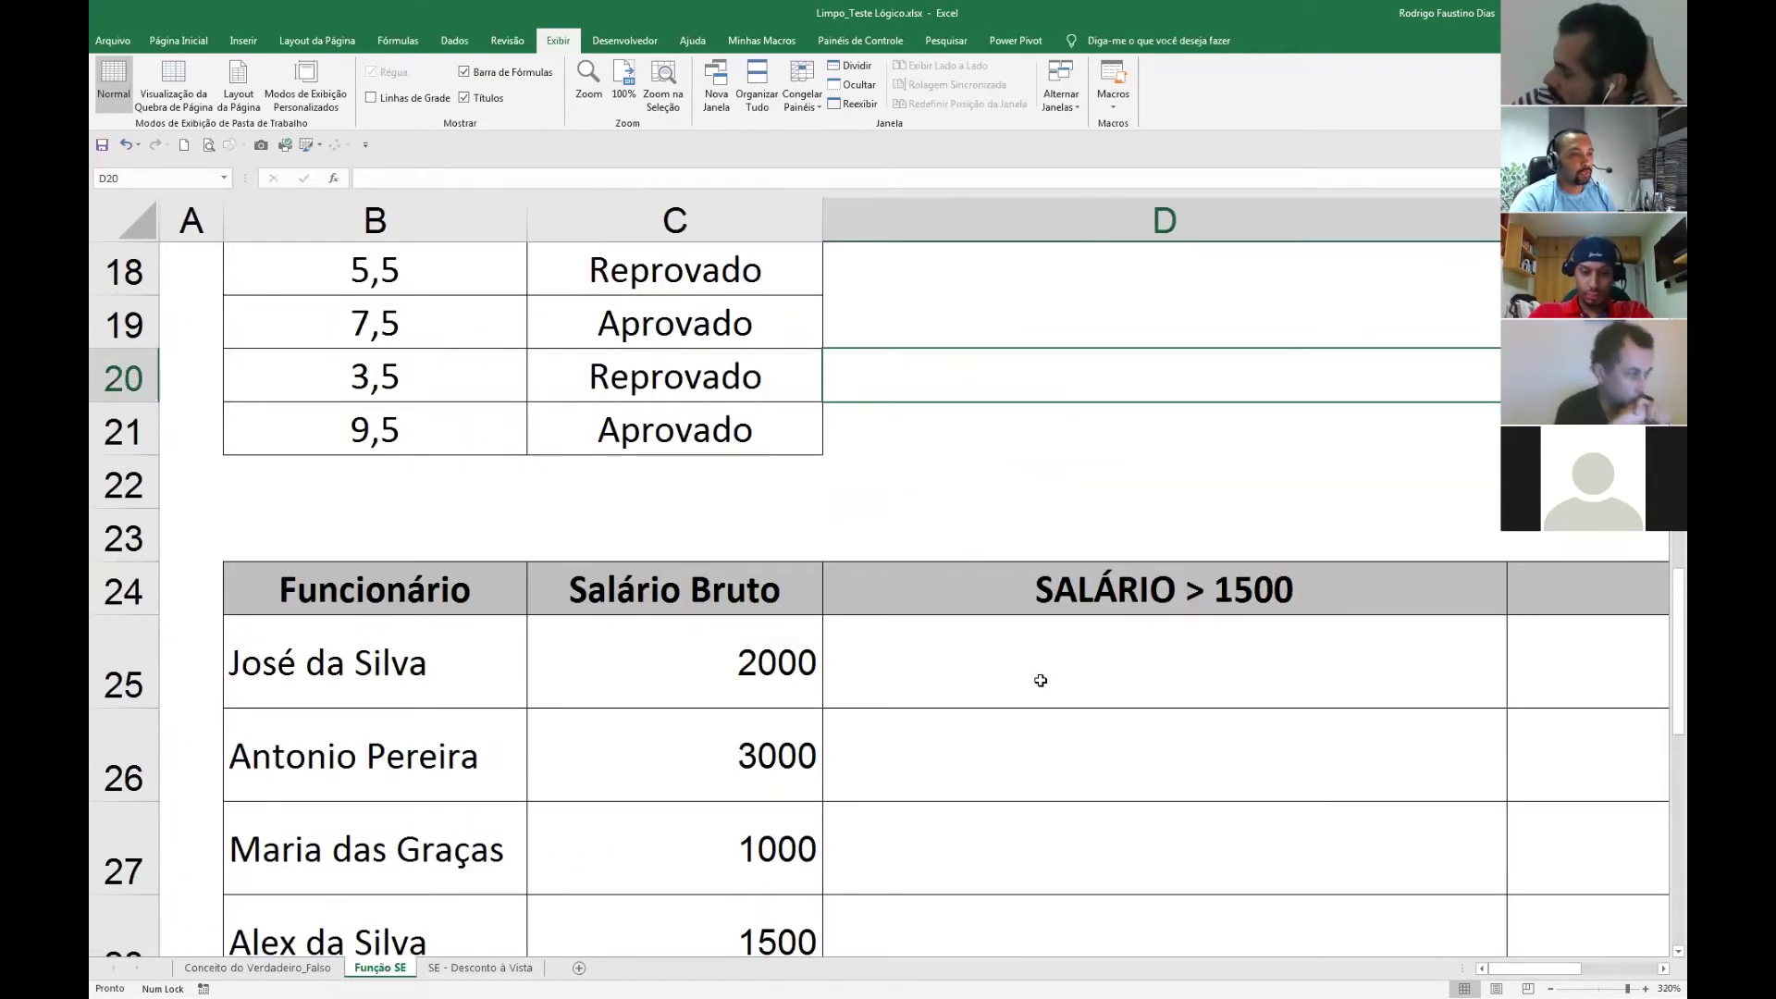
Enter the logical test =C25>1500 in D25 and fill it down the SALÁRIO > 1500 column.
scroll(1139, 565, down, 1)
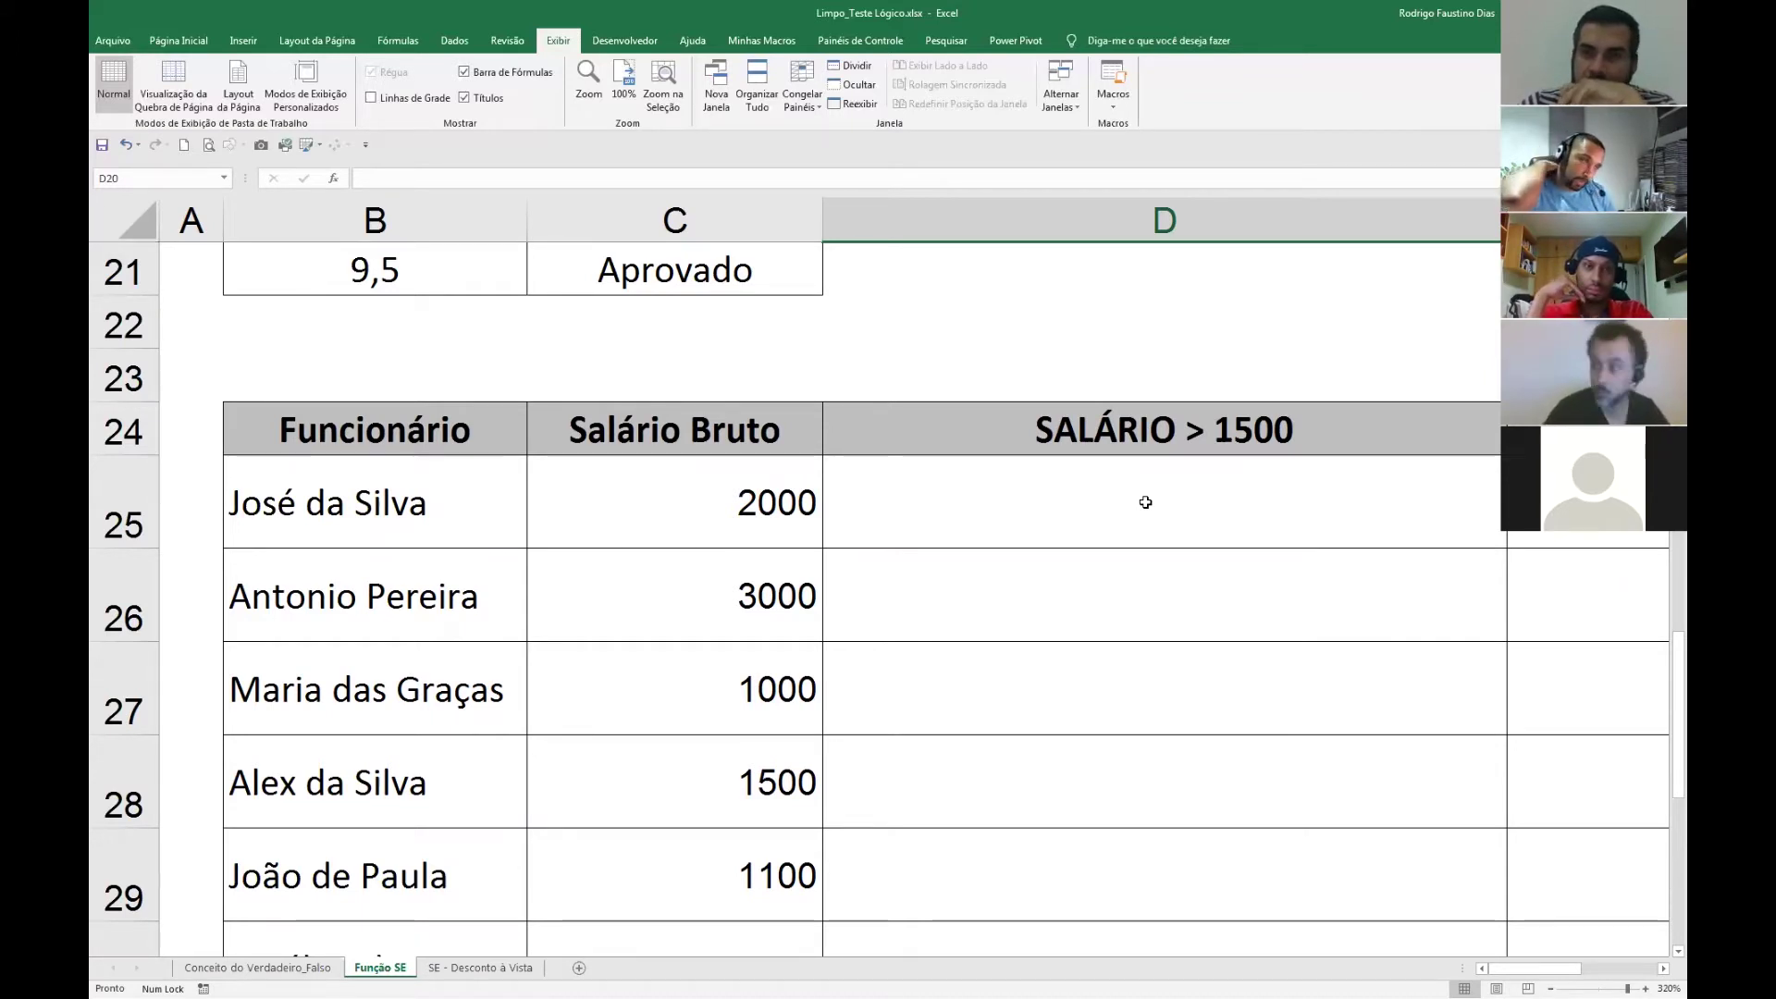
click(1146, 503)
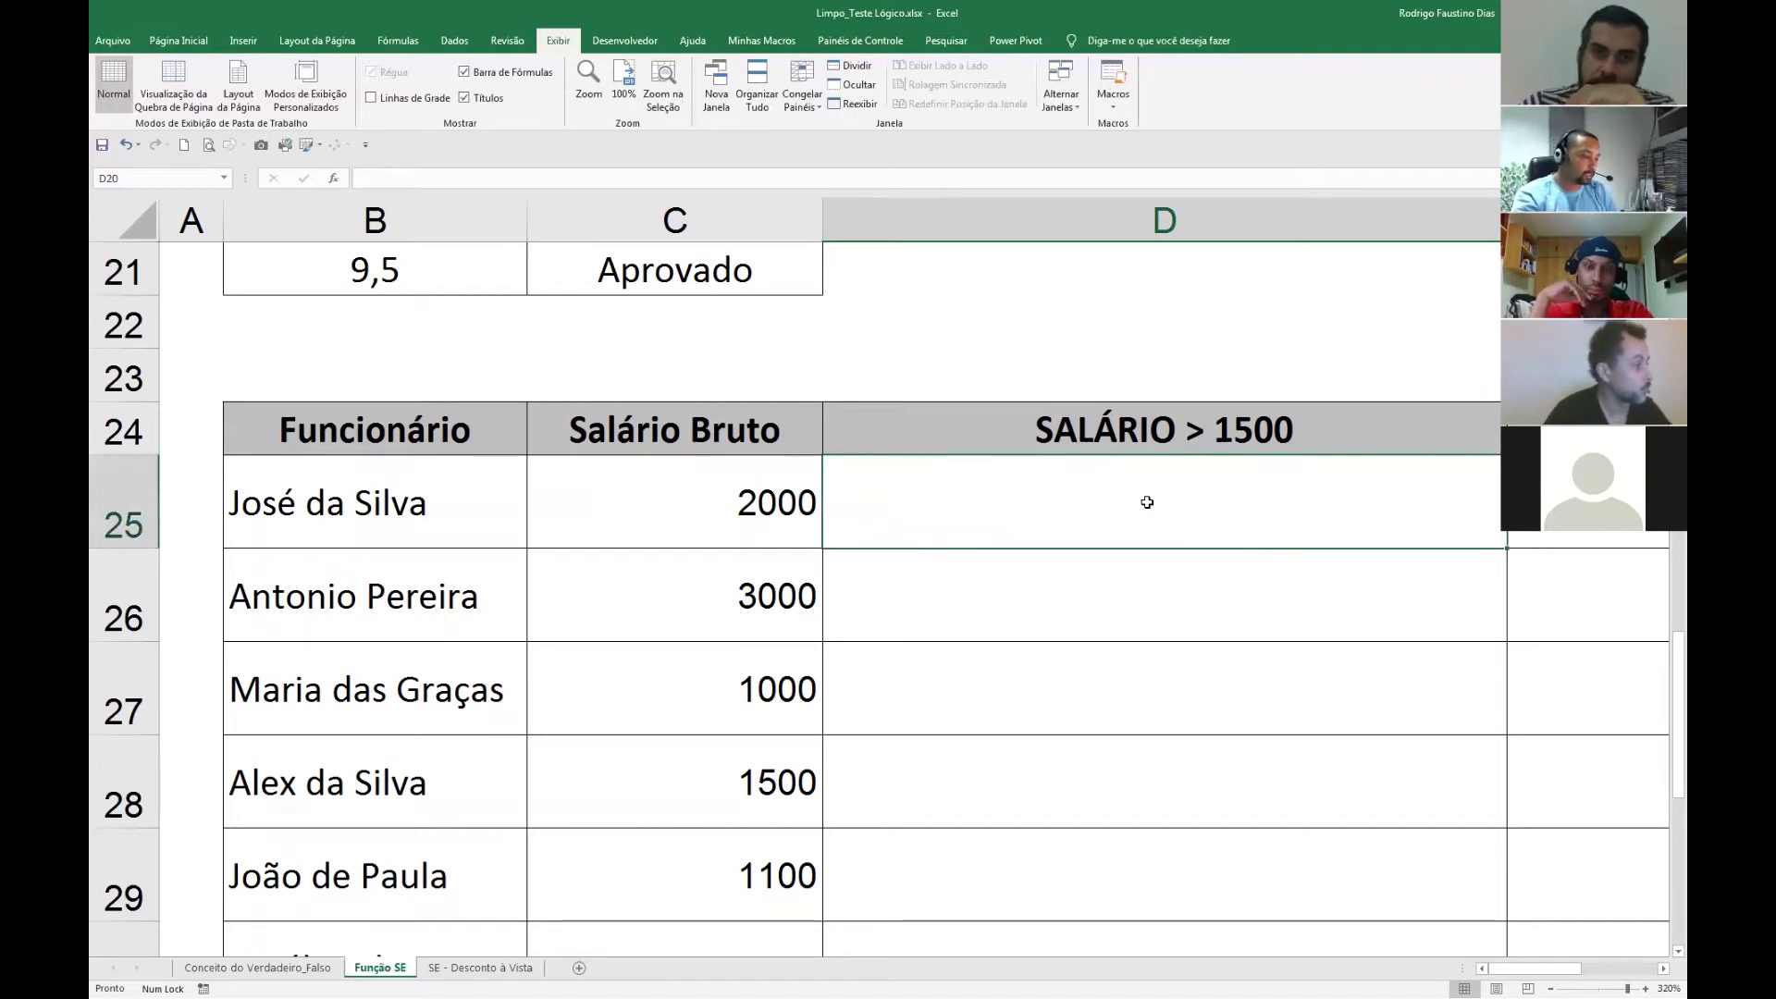
text(=)
key(Left)
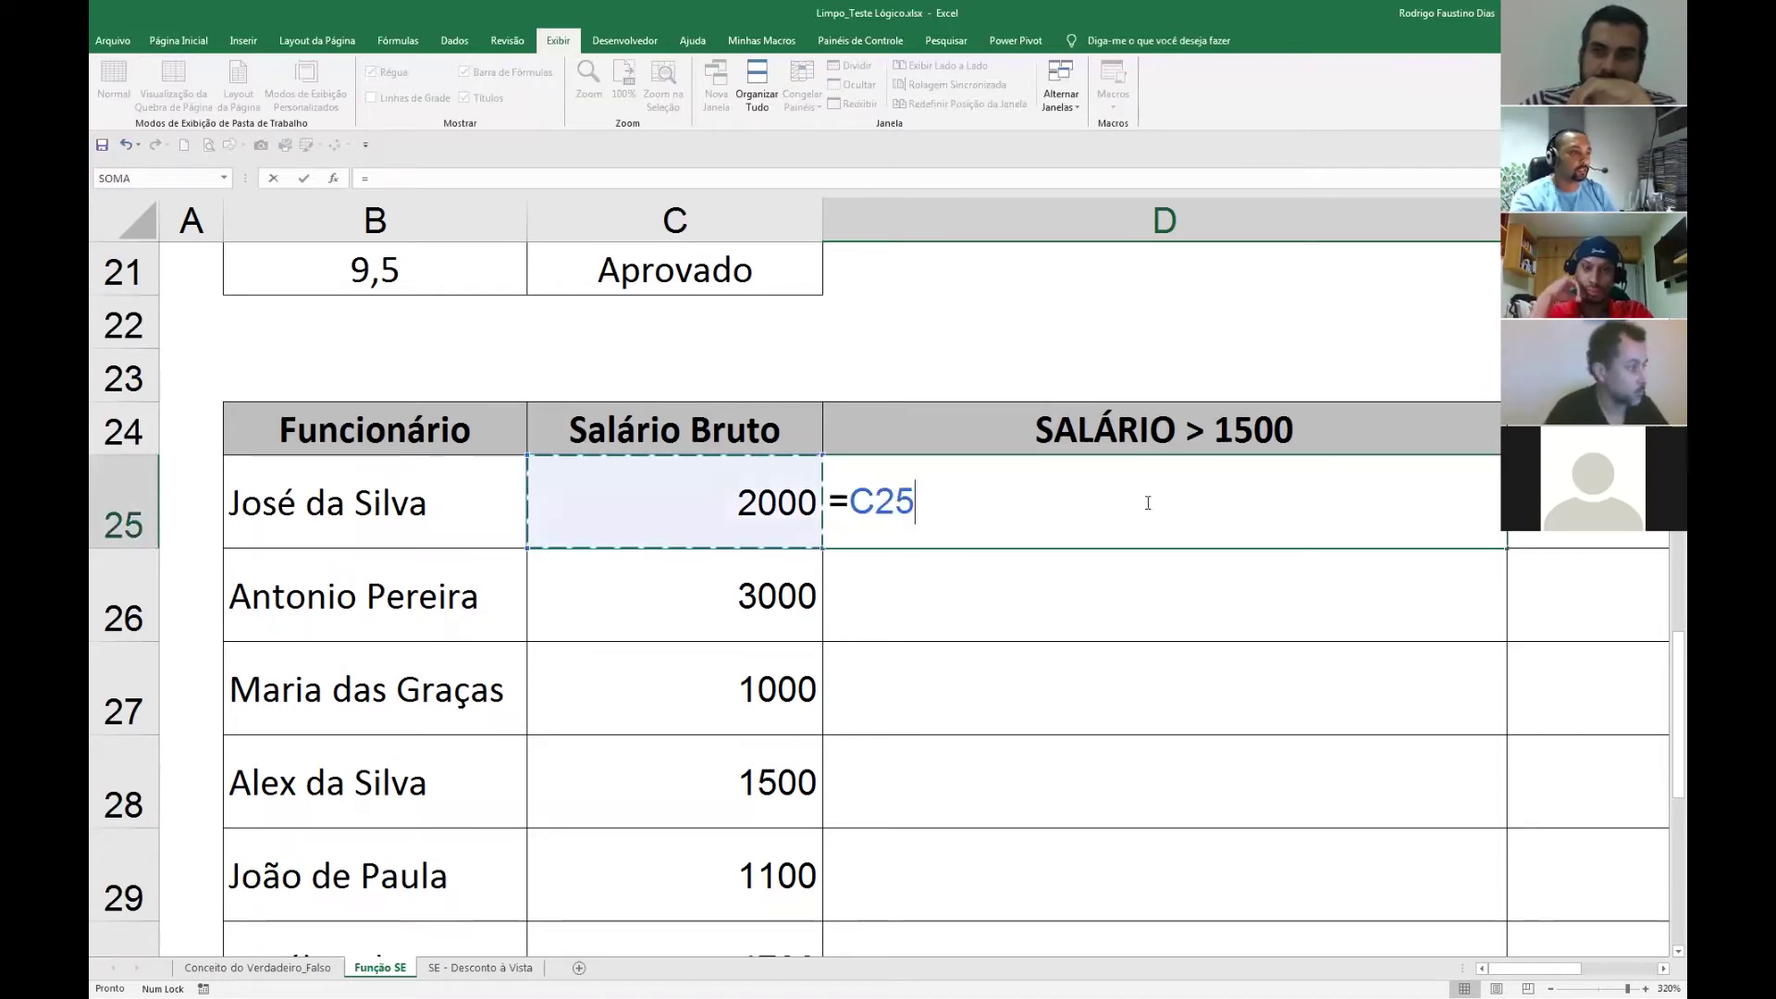
text(>1500)
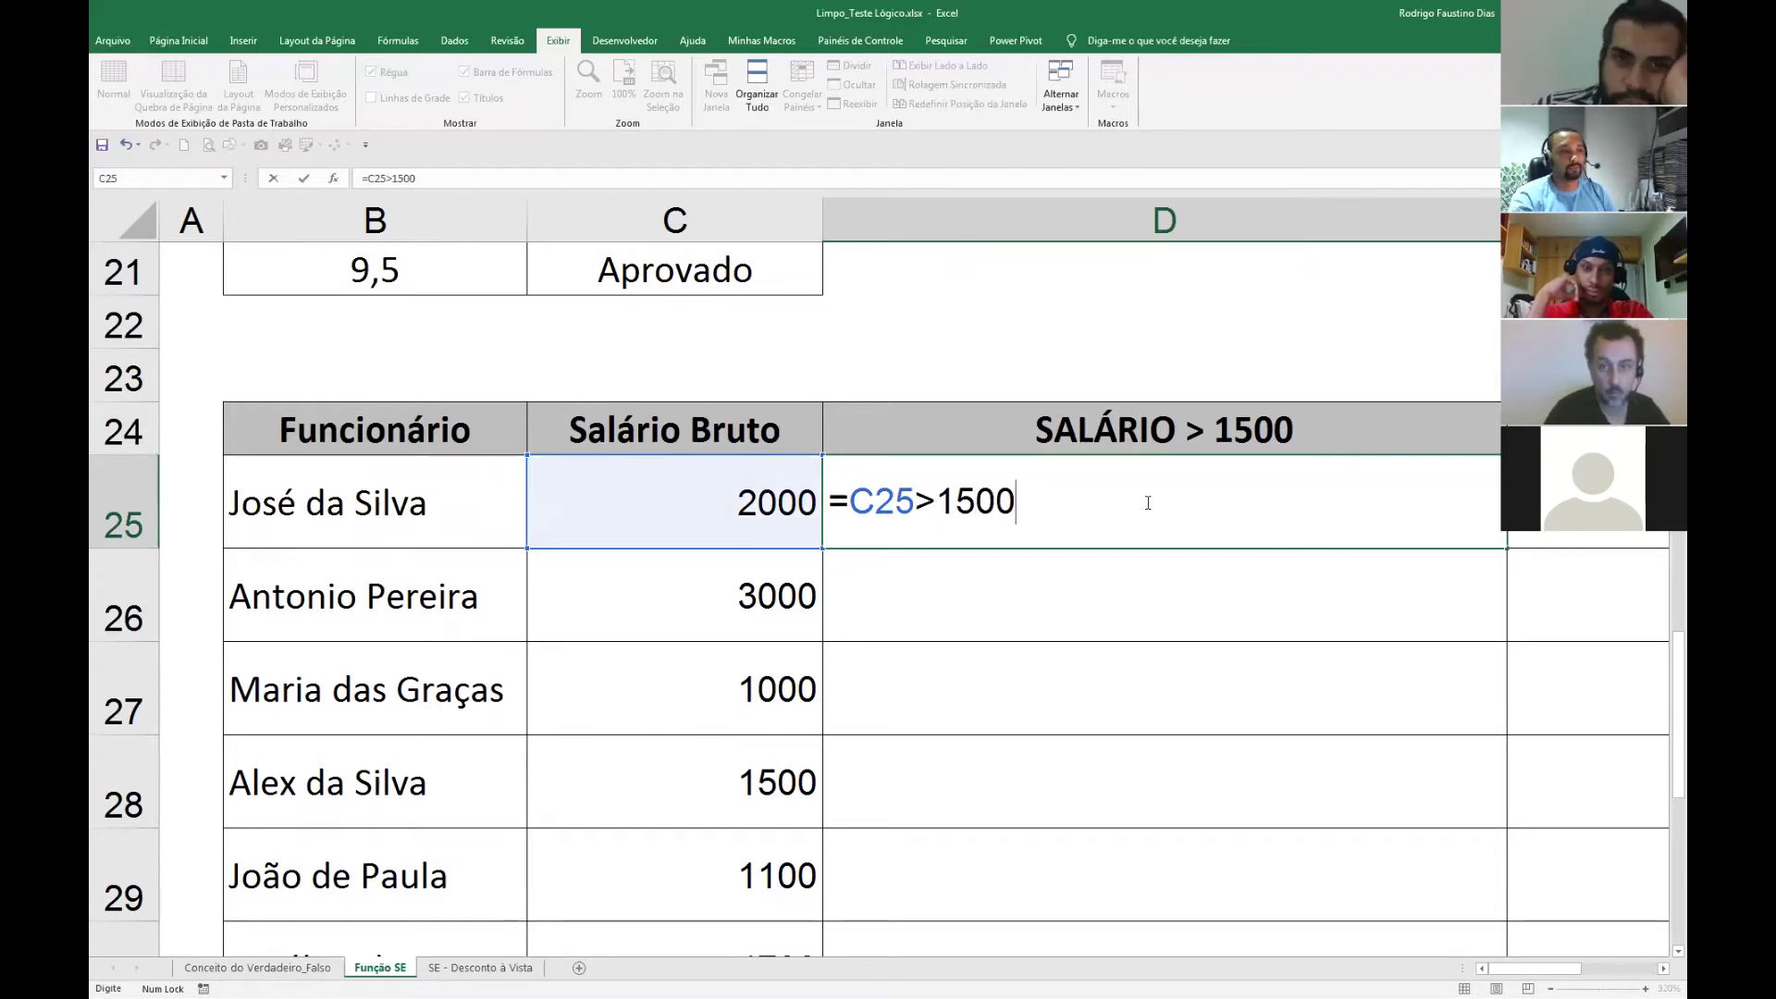
key(Return)
click(1147, 503)
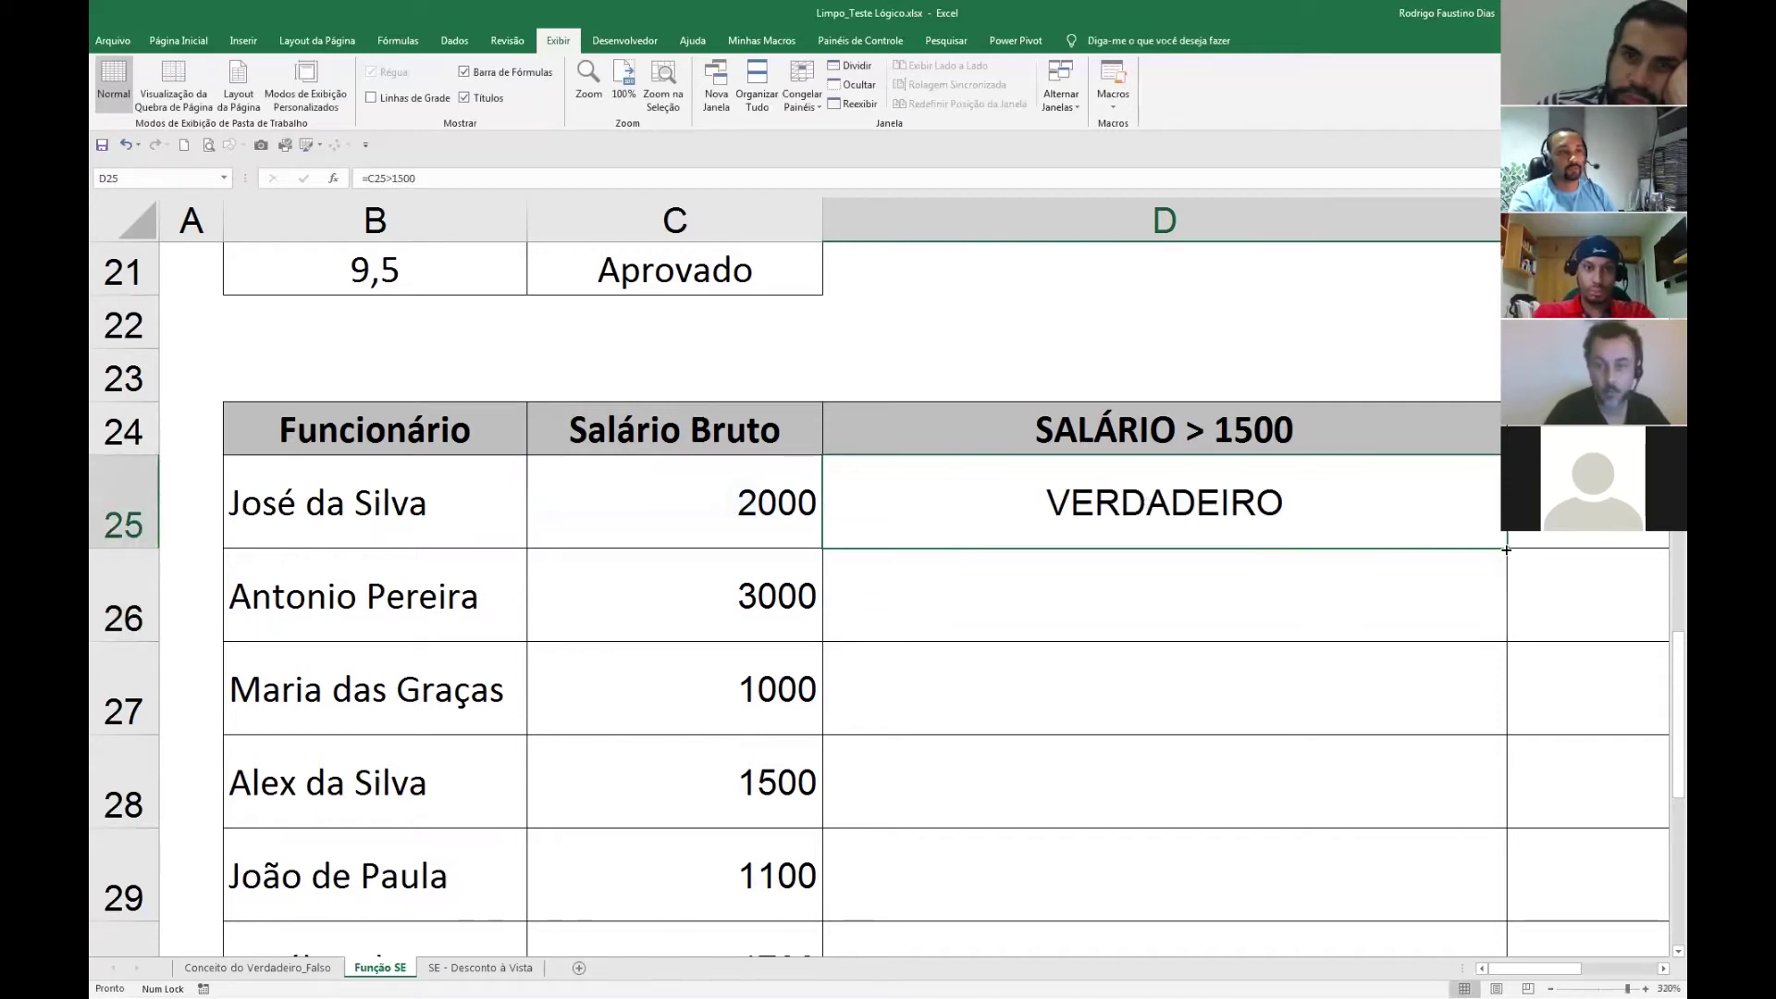
double_click(1507, 549)
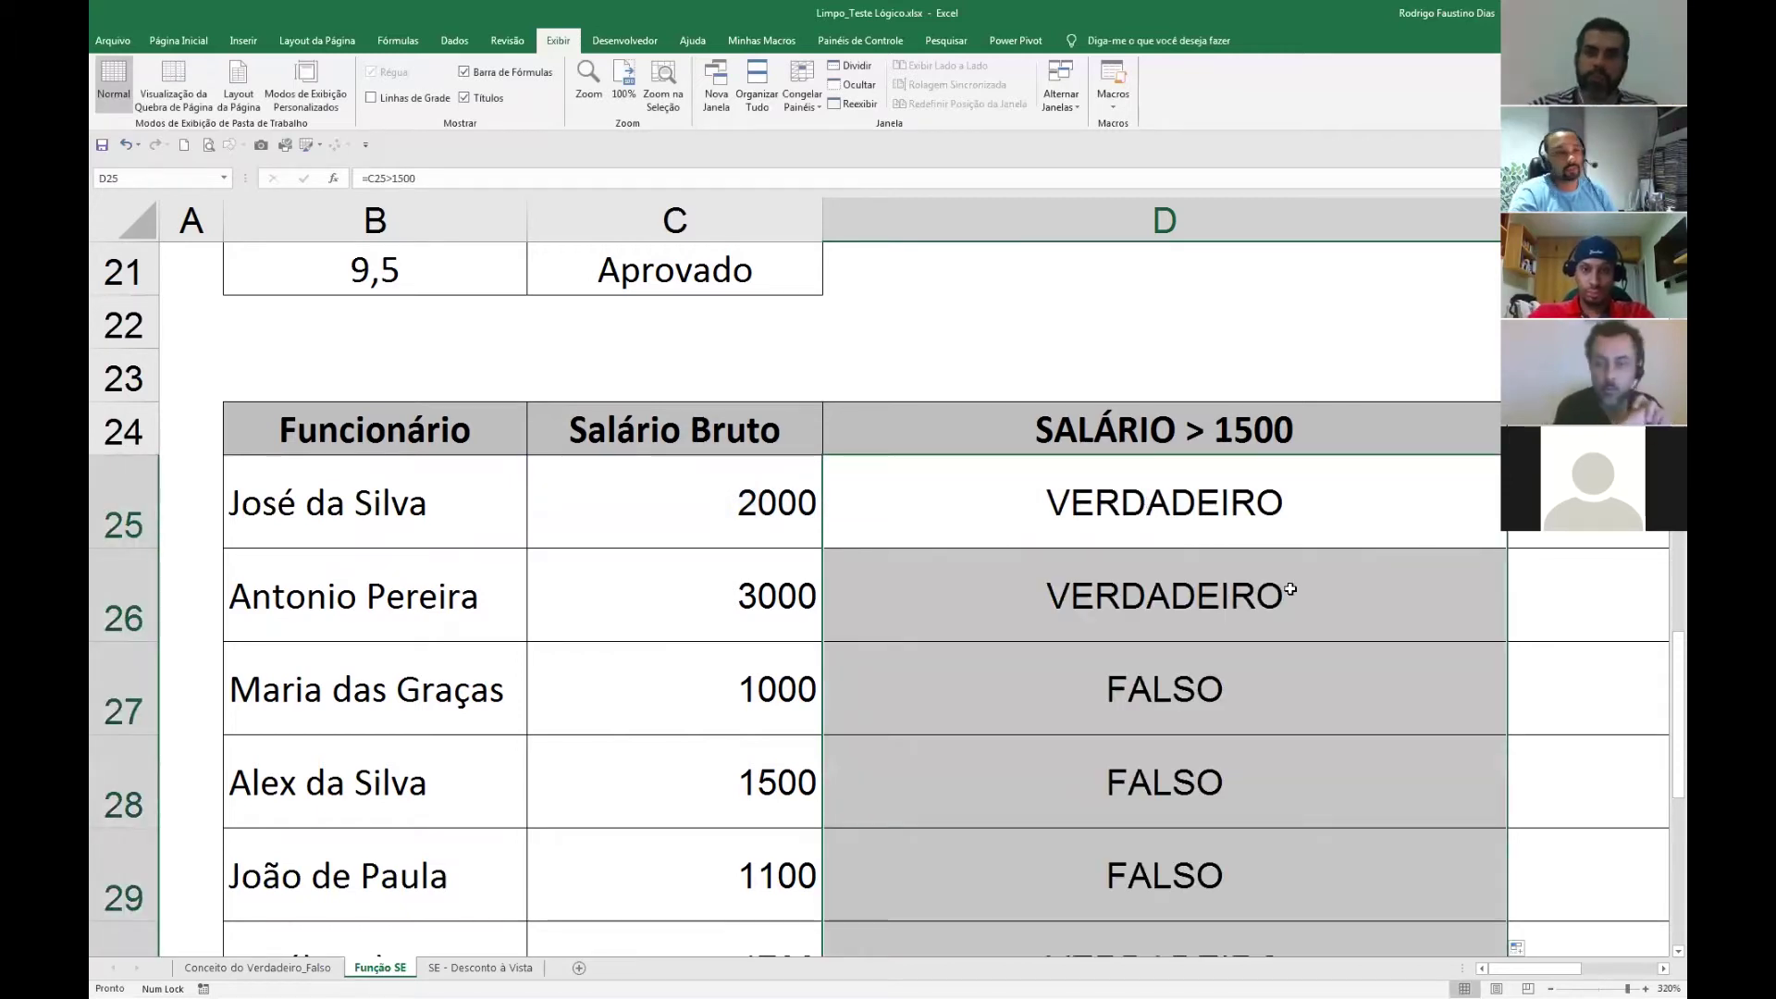
Change the D25 logical test to =SE(C25>1500;300;500) and fill it down the SALÁRIO > 1500 column.
double_click(1214, 523)
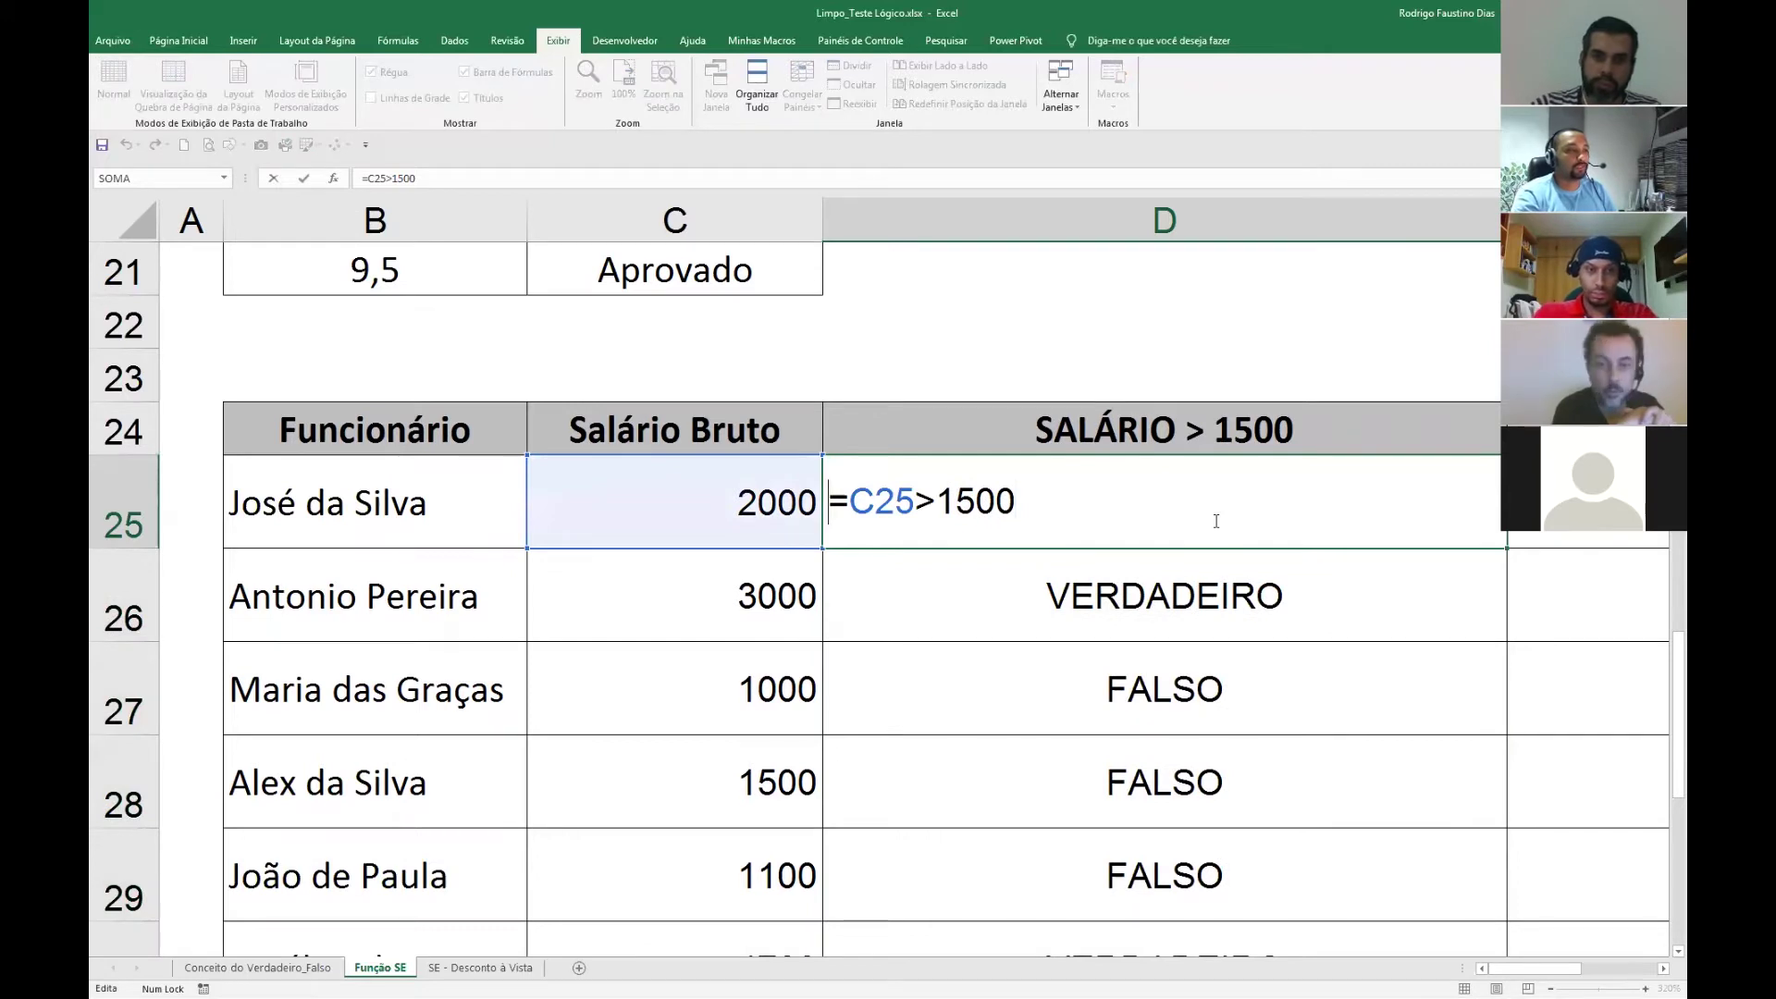
text(se()
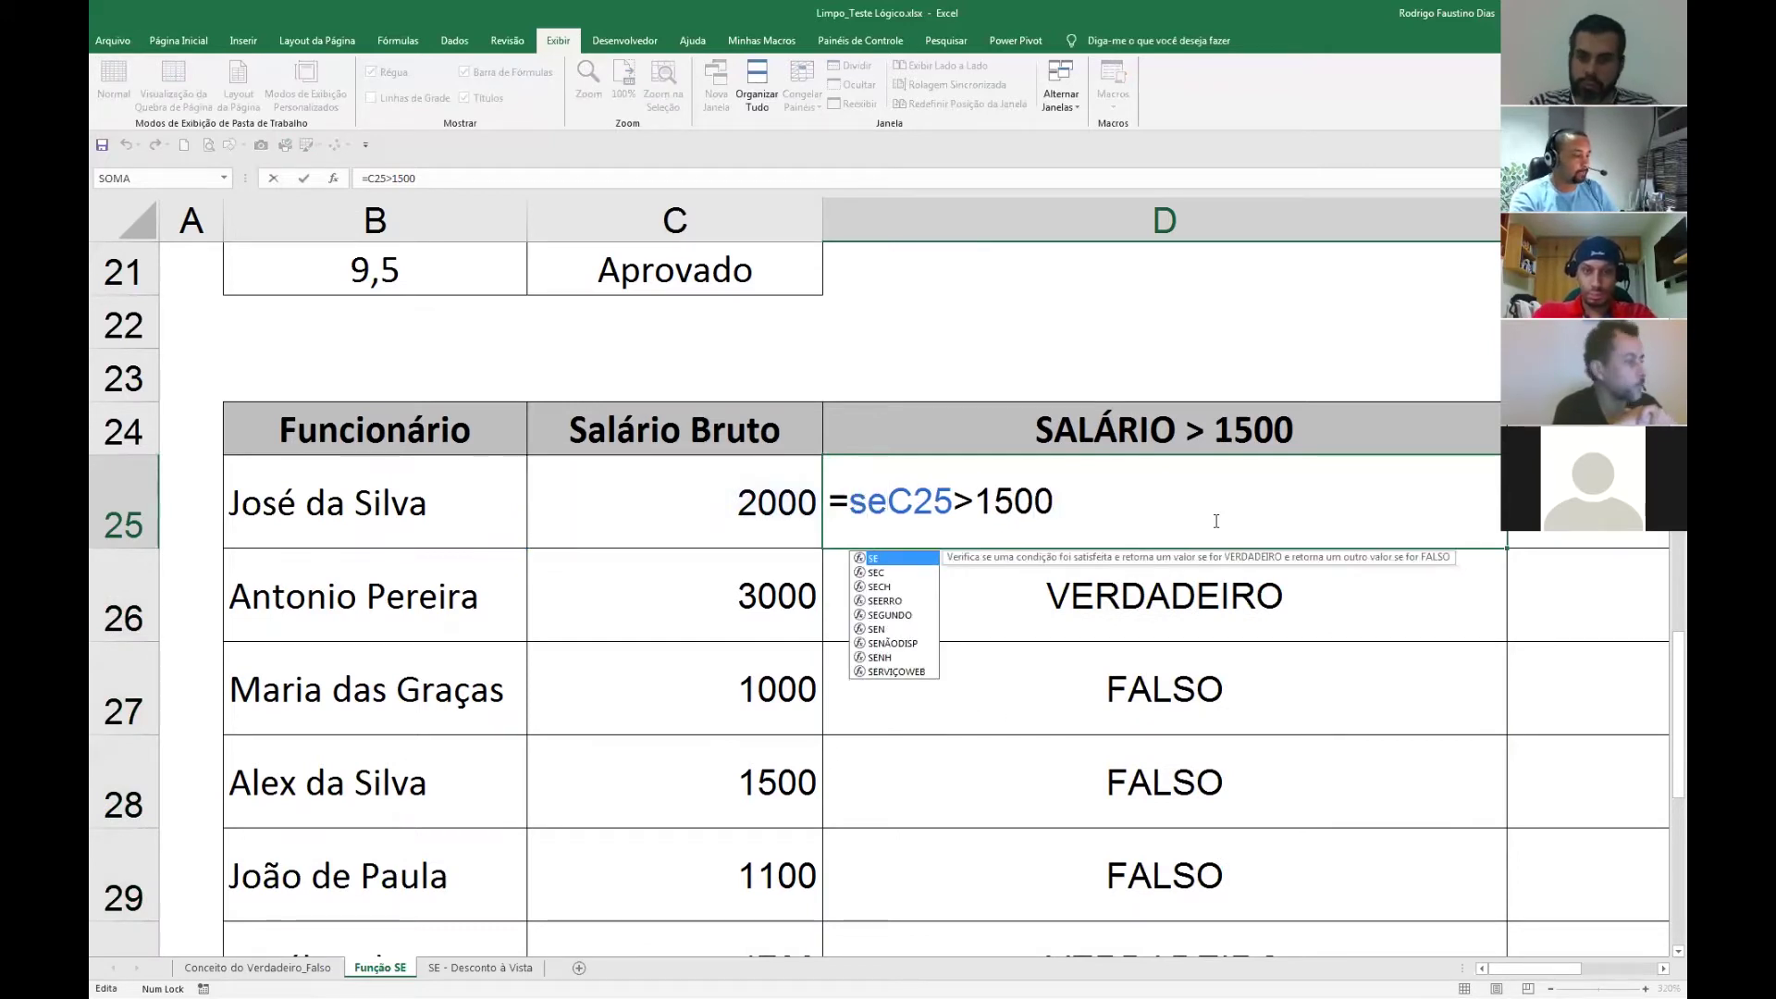
click(1215, 521)
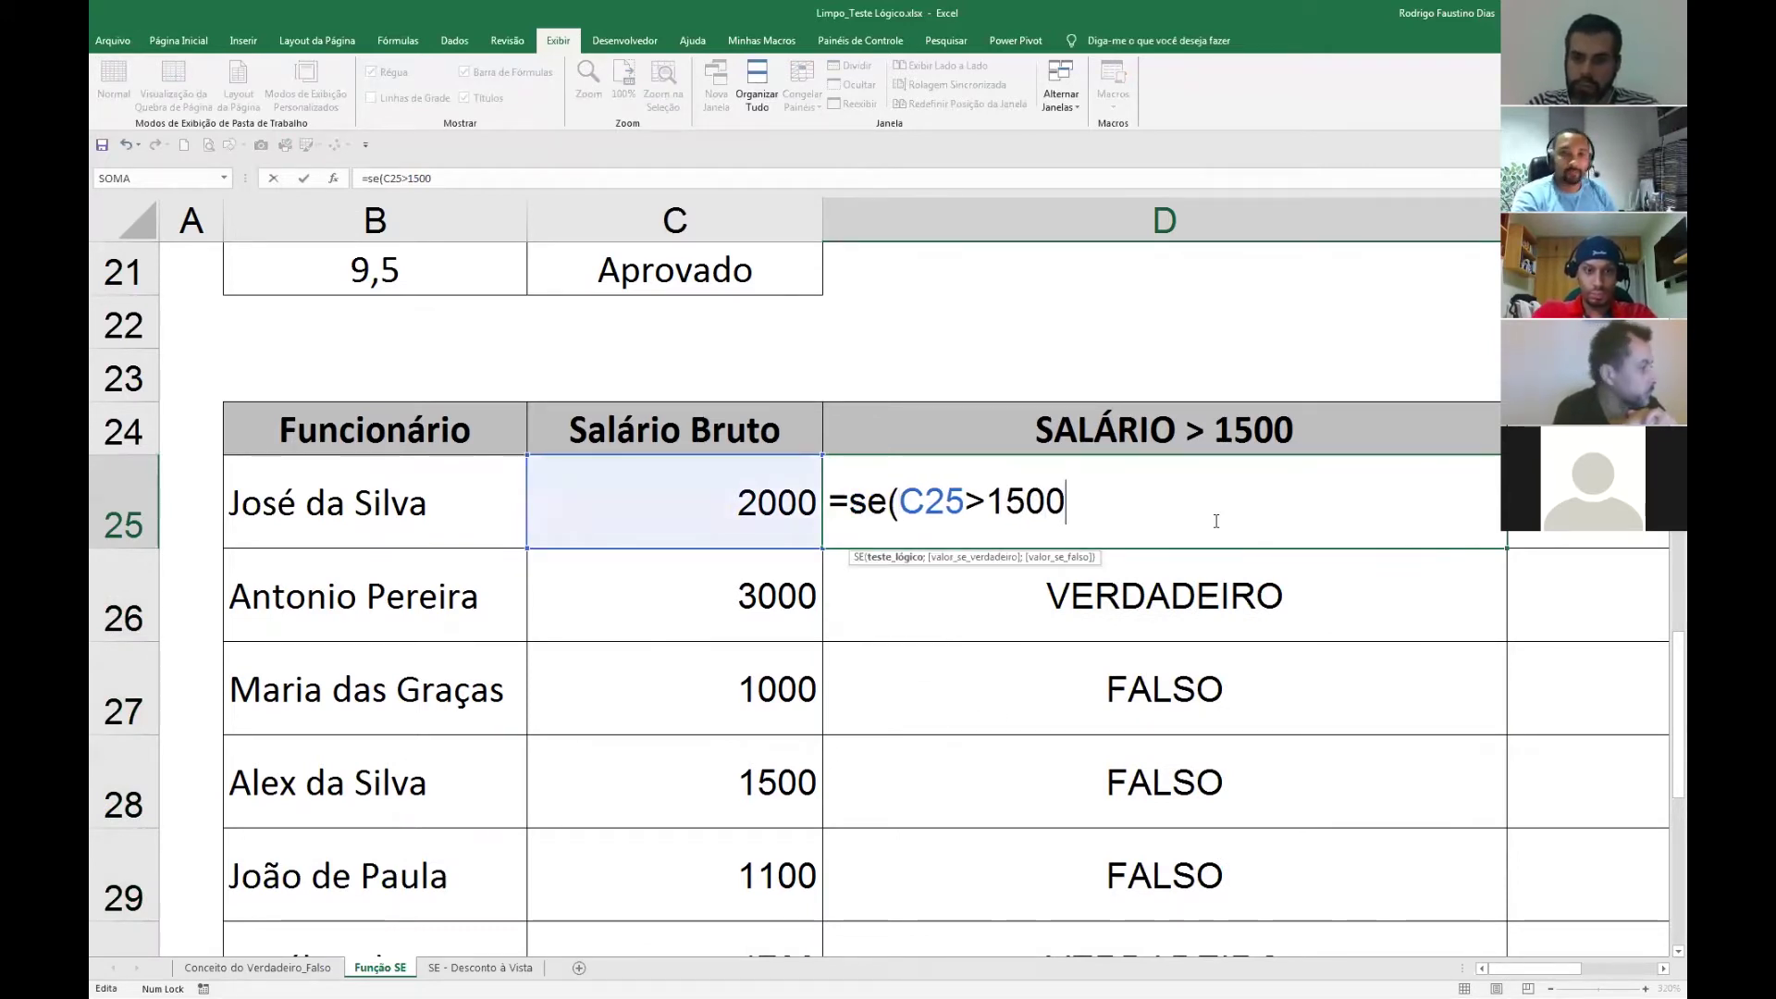
text(;300)
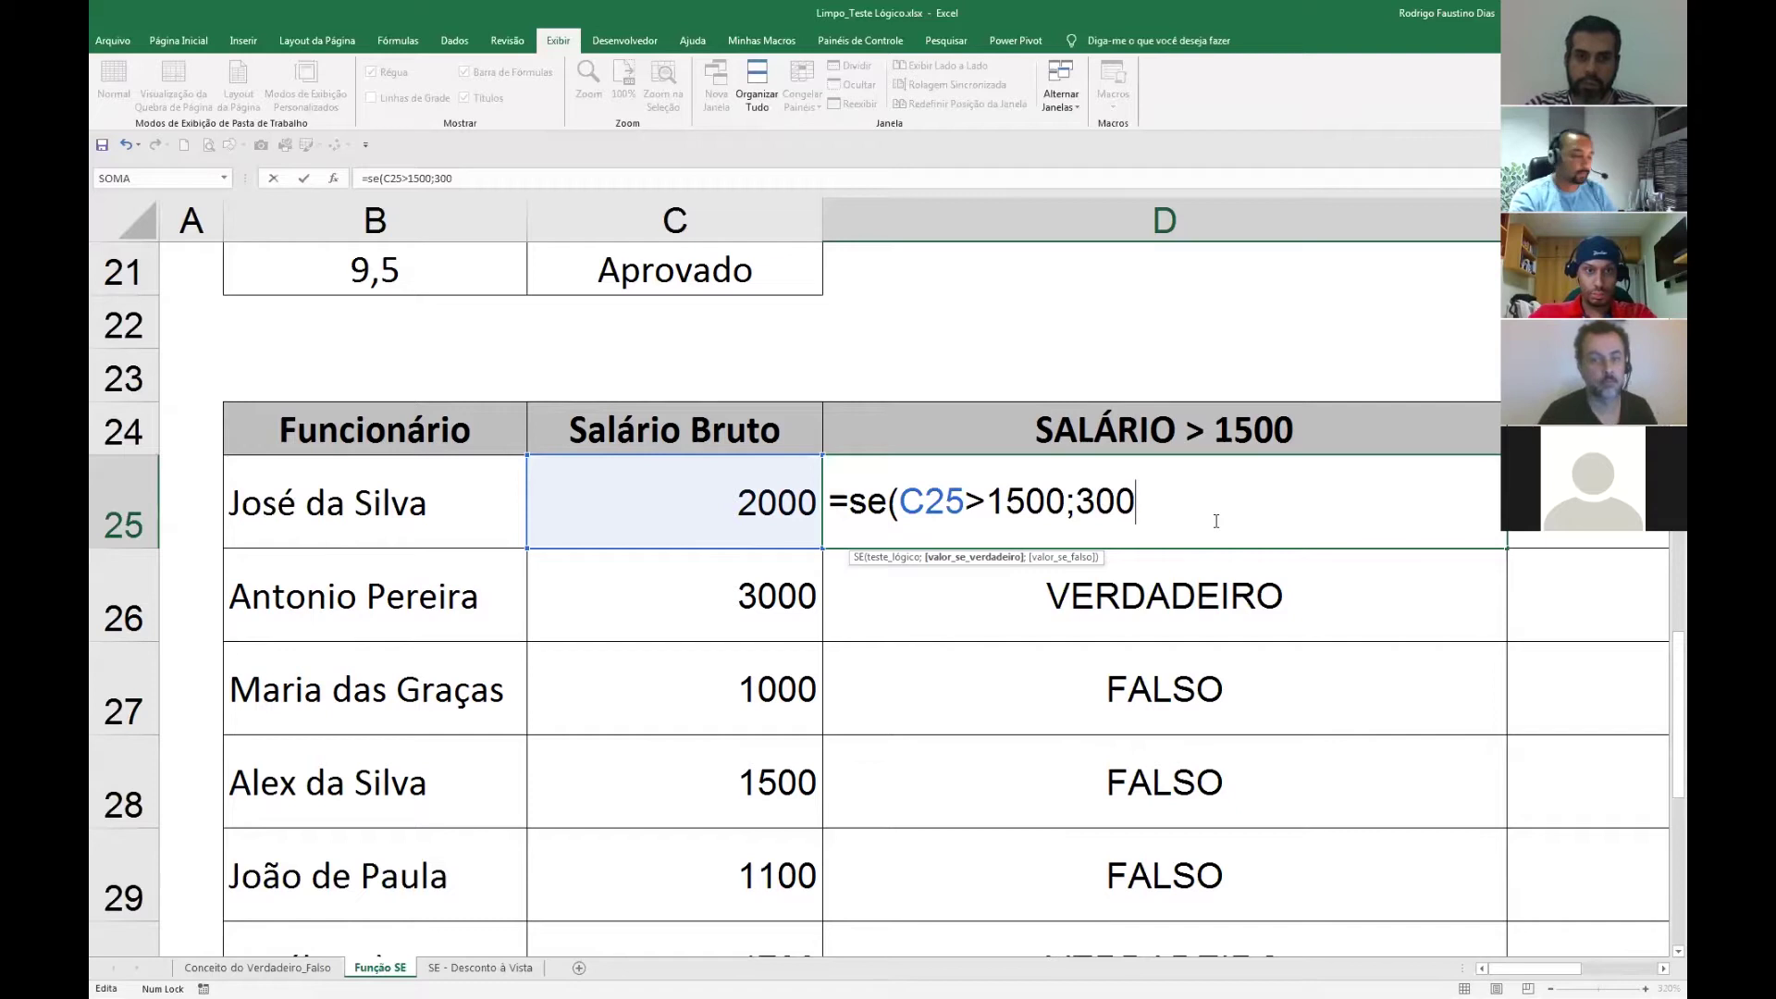
text(;)
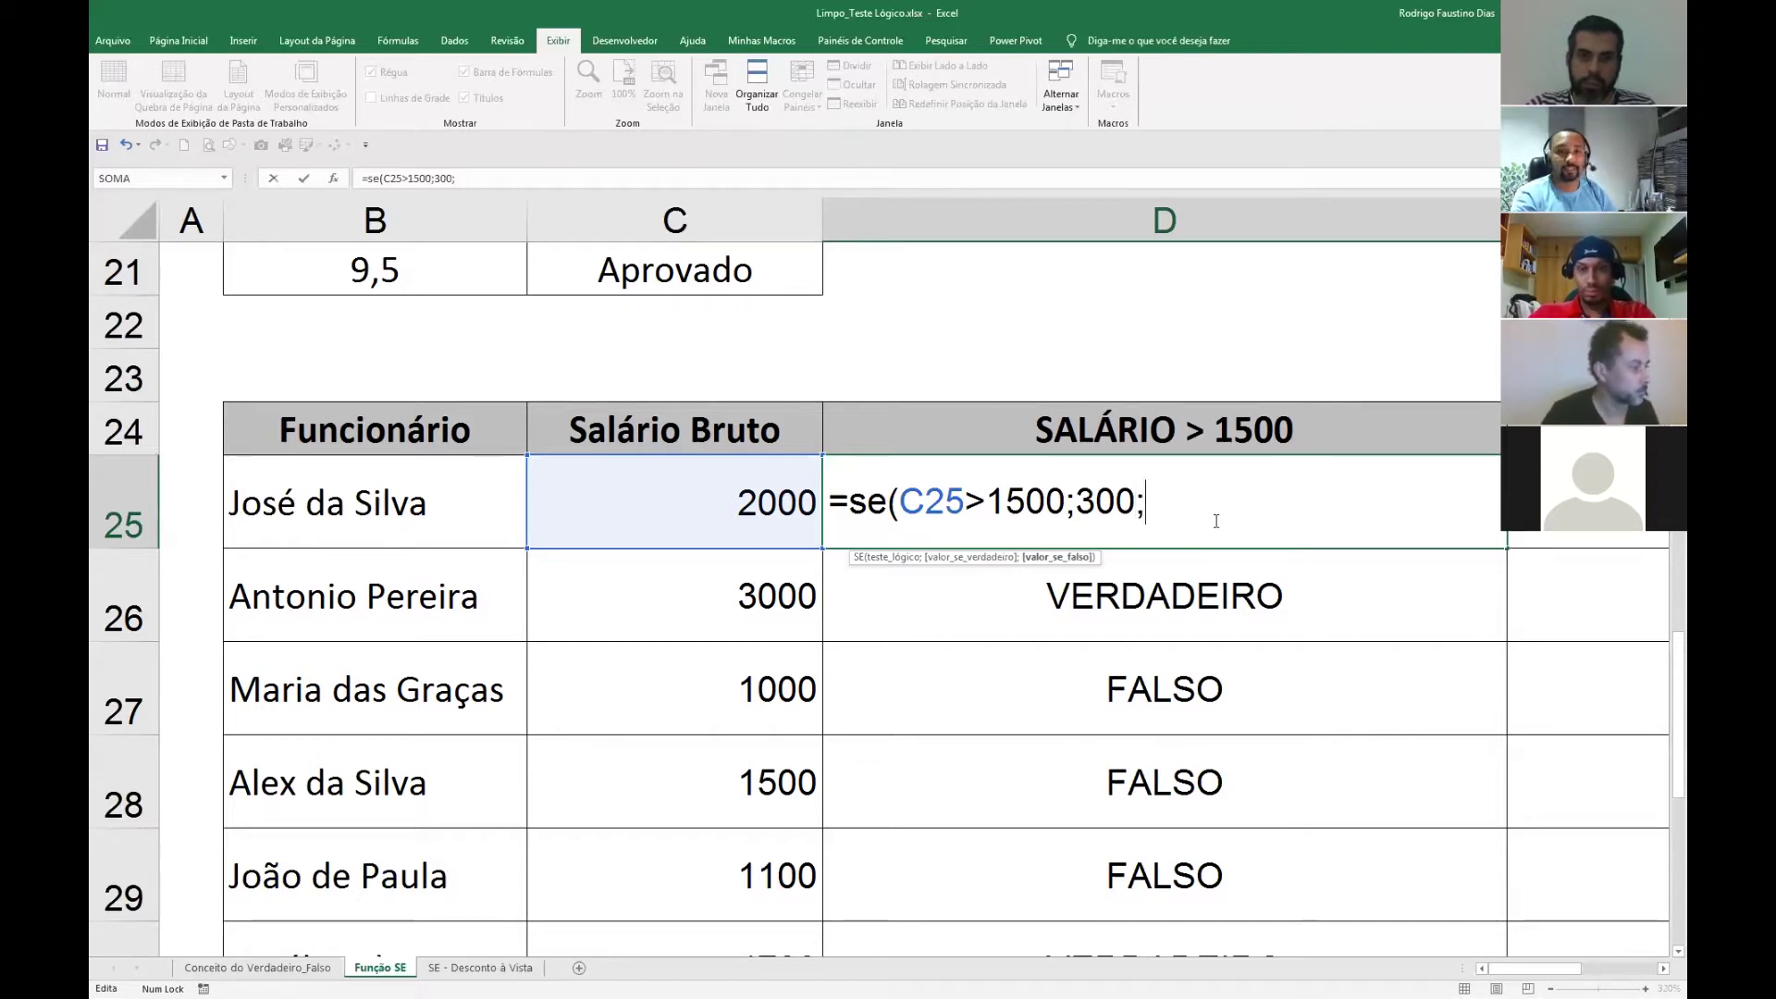
text(500)
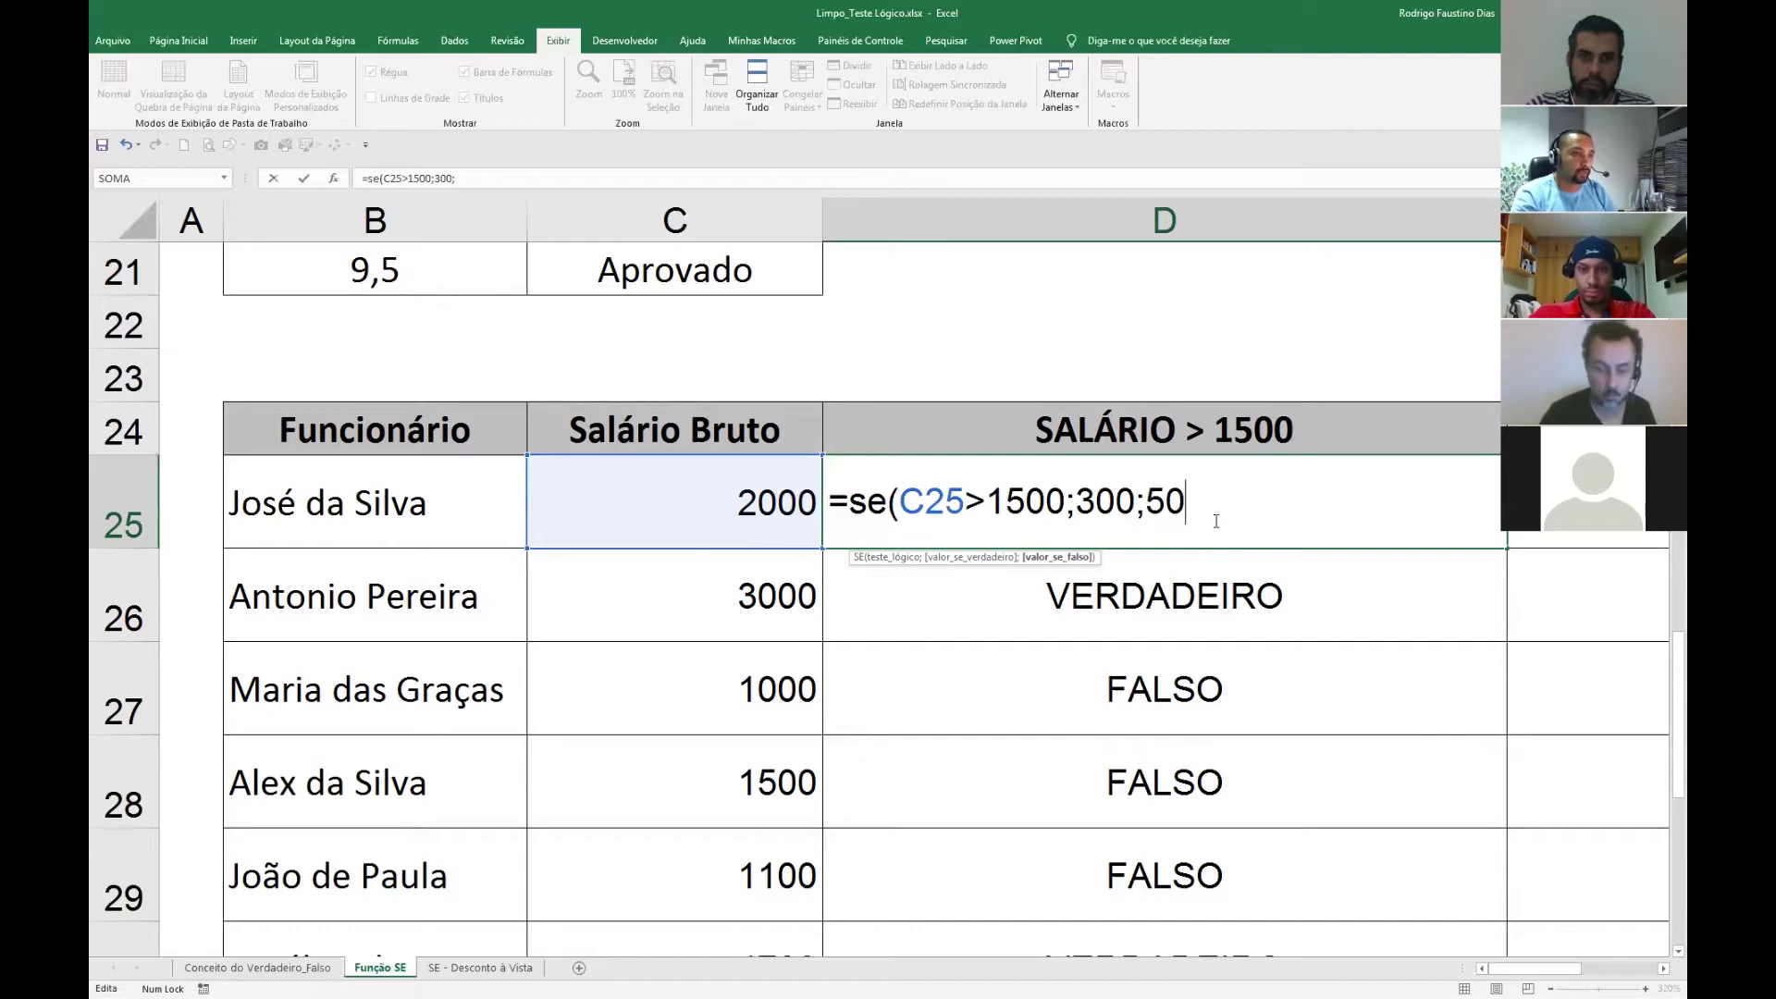
text())
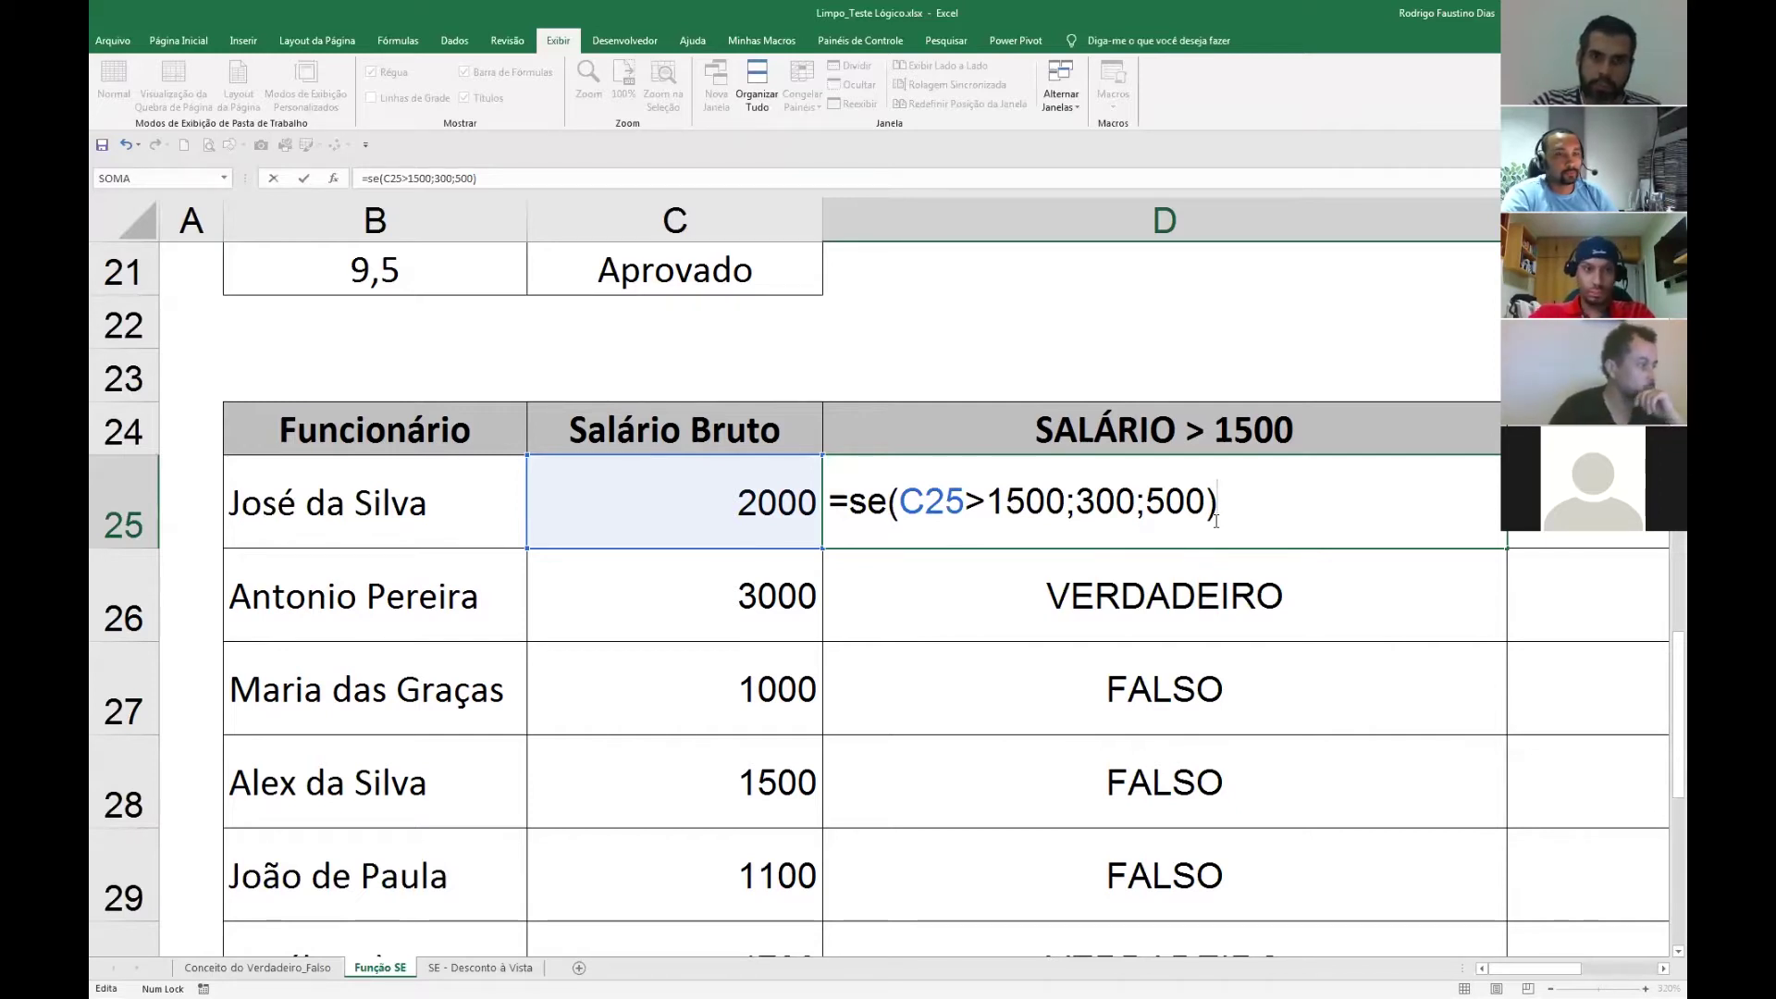
key(Return)
click(1209, 515)
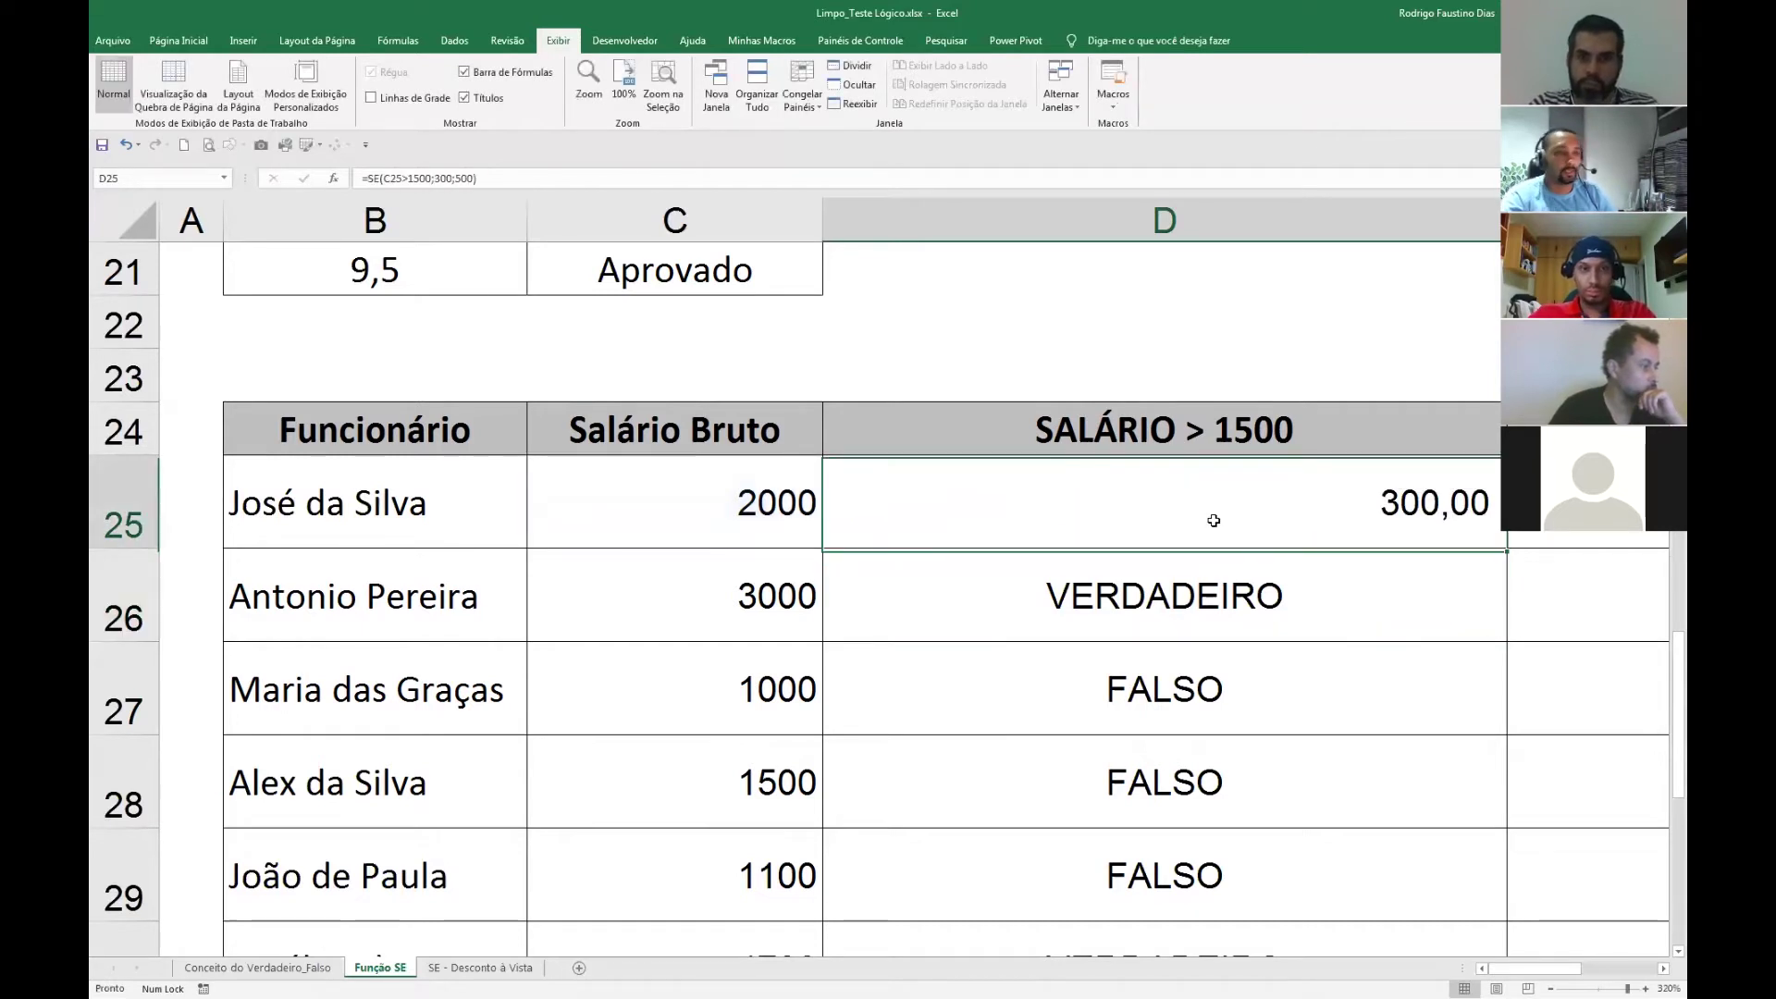
double_click(1507, 548)
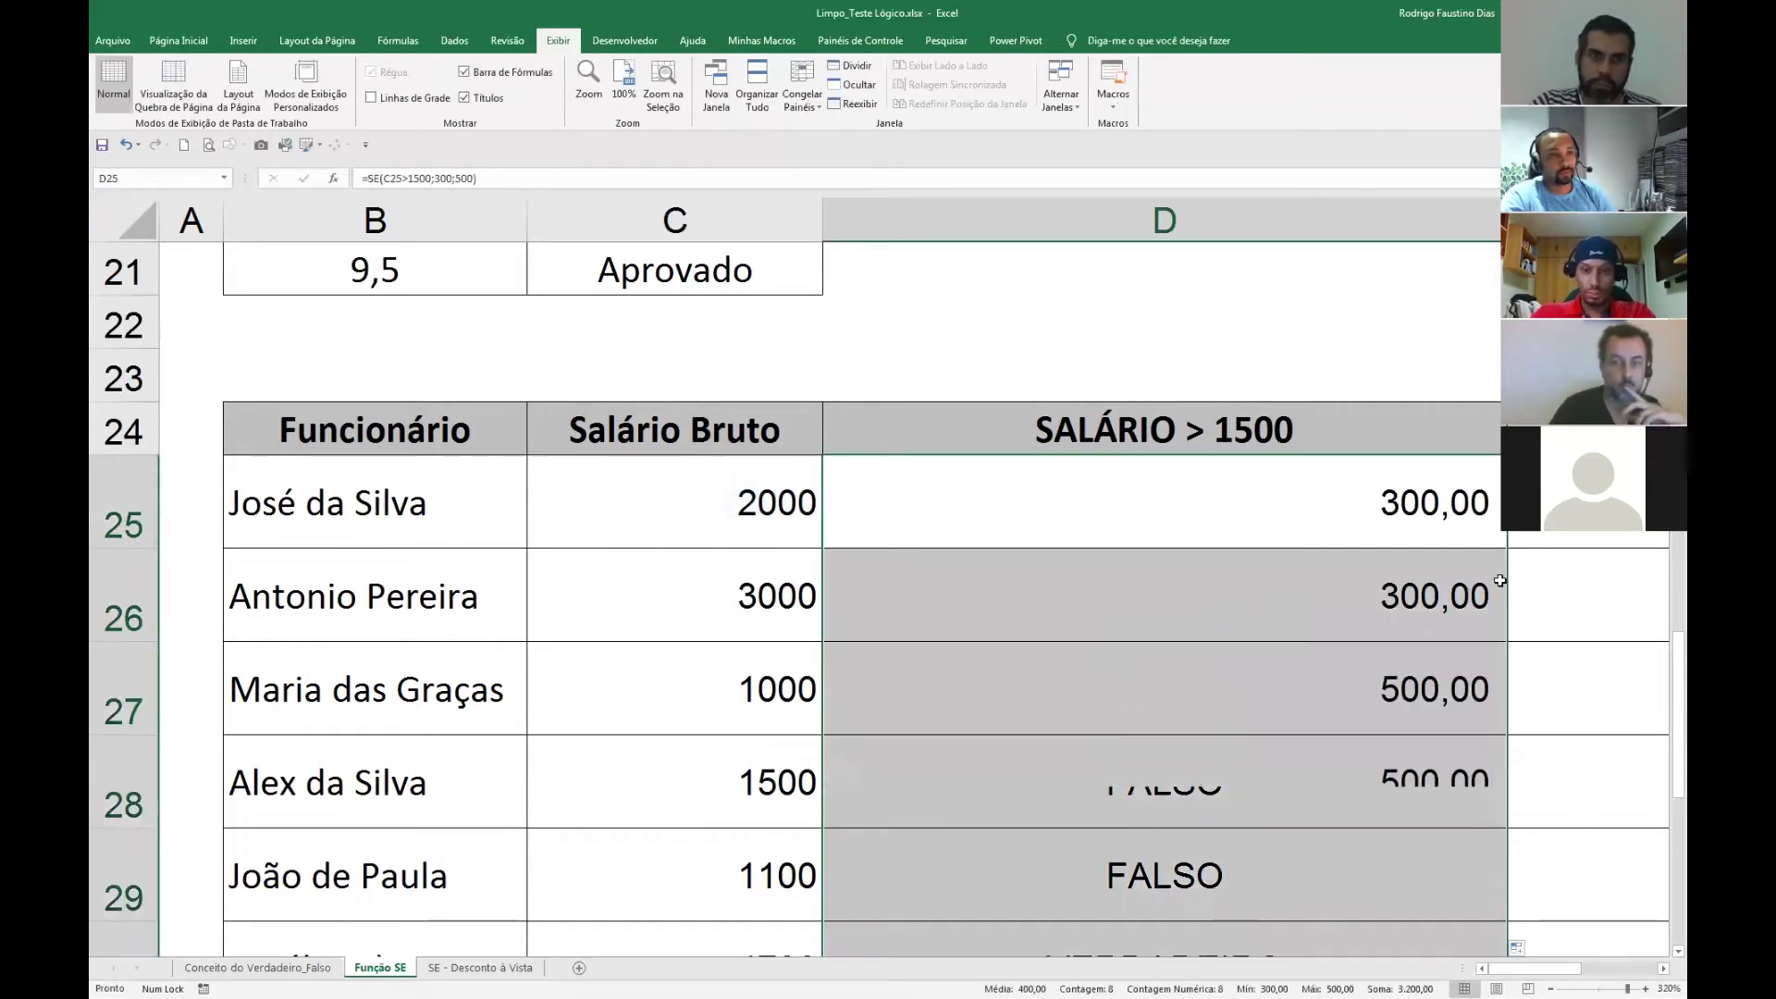
Review the SE formula in D25 and look at the SE - Desconto à Vista sheet before returning to Função SE.
double_click(1460, 516)
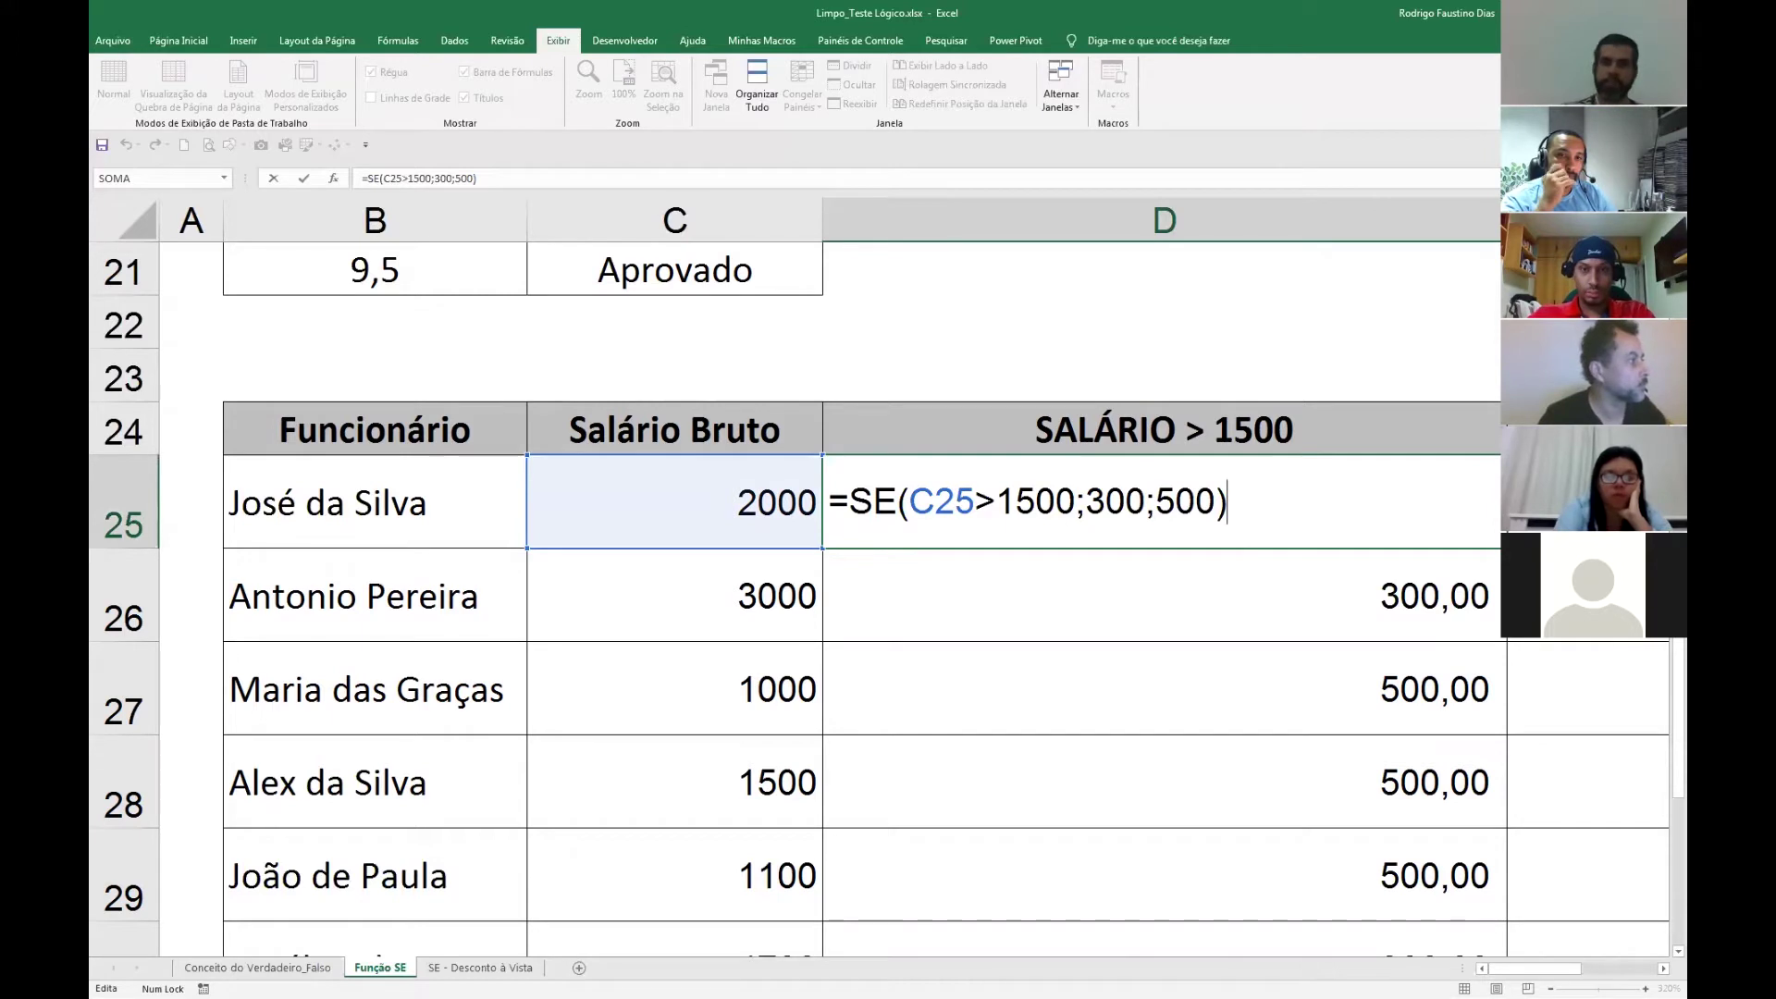
key(Return)
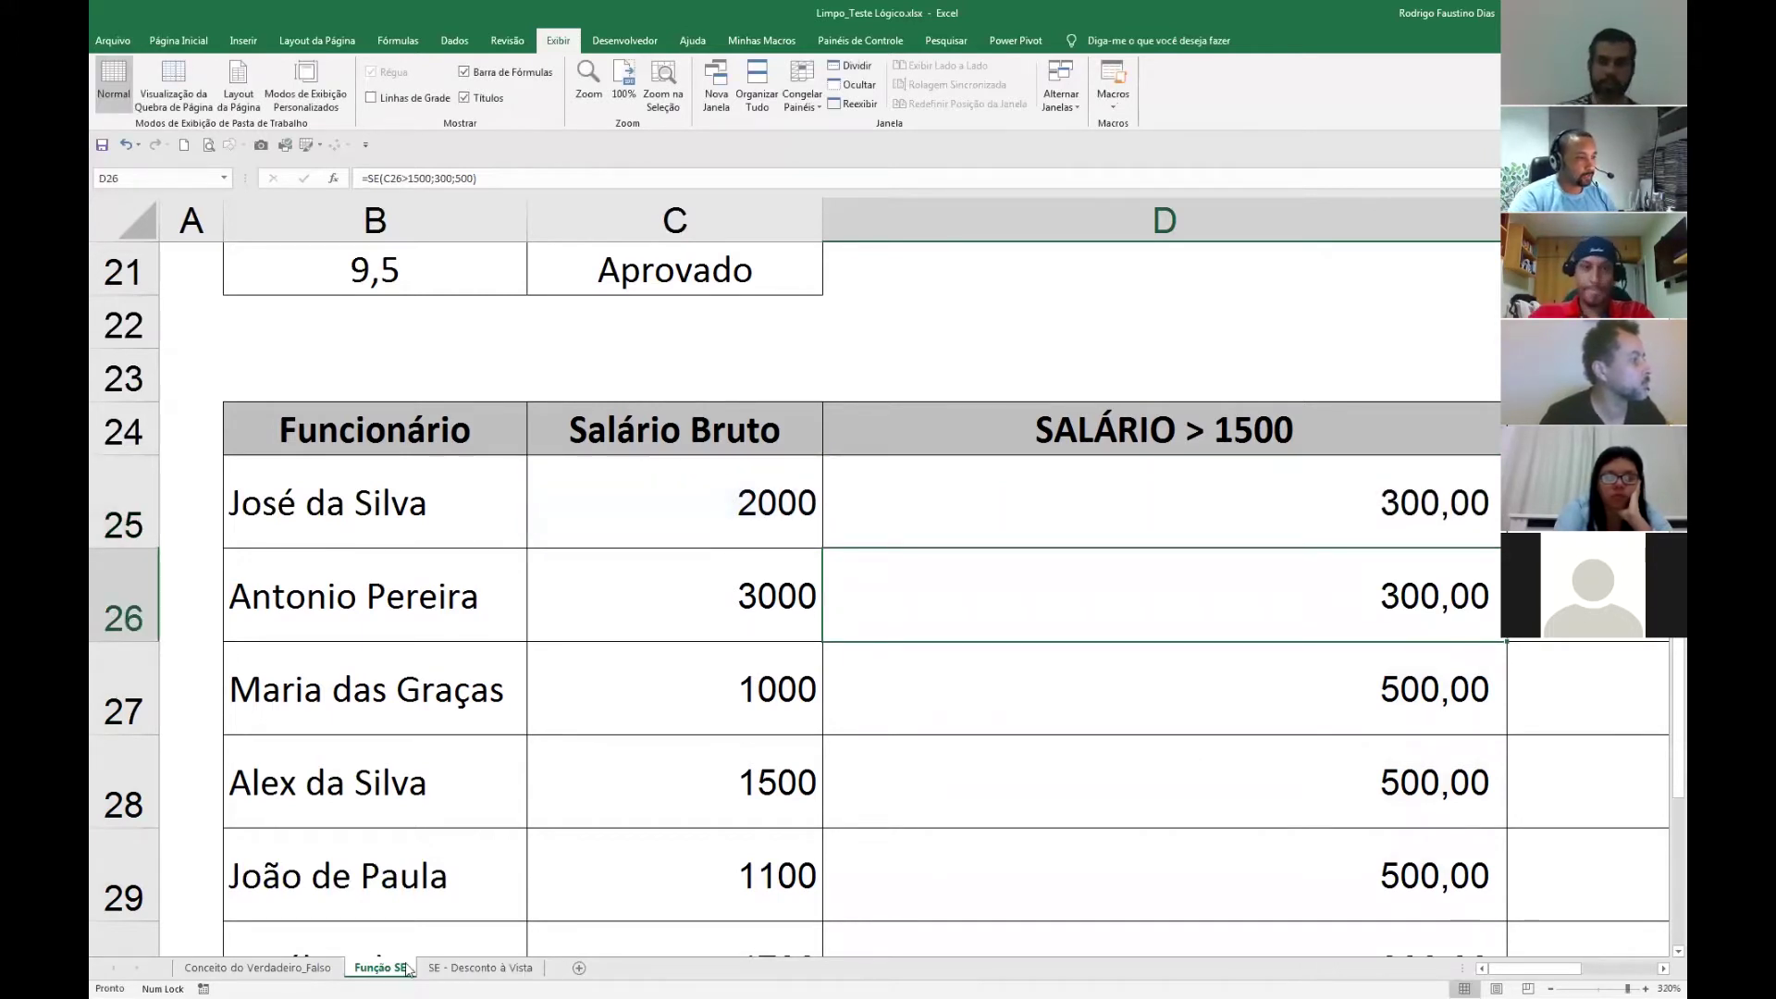
click(505, 967)
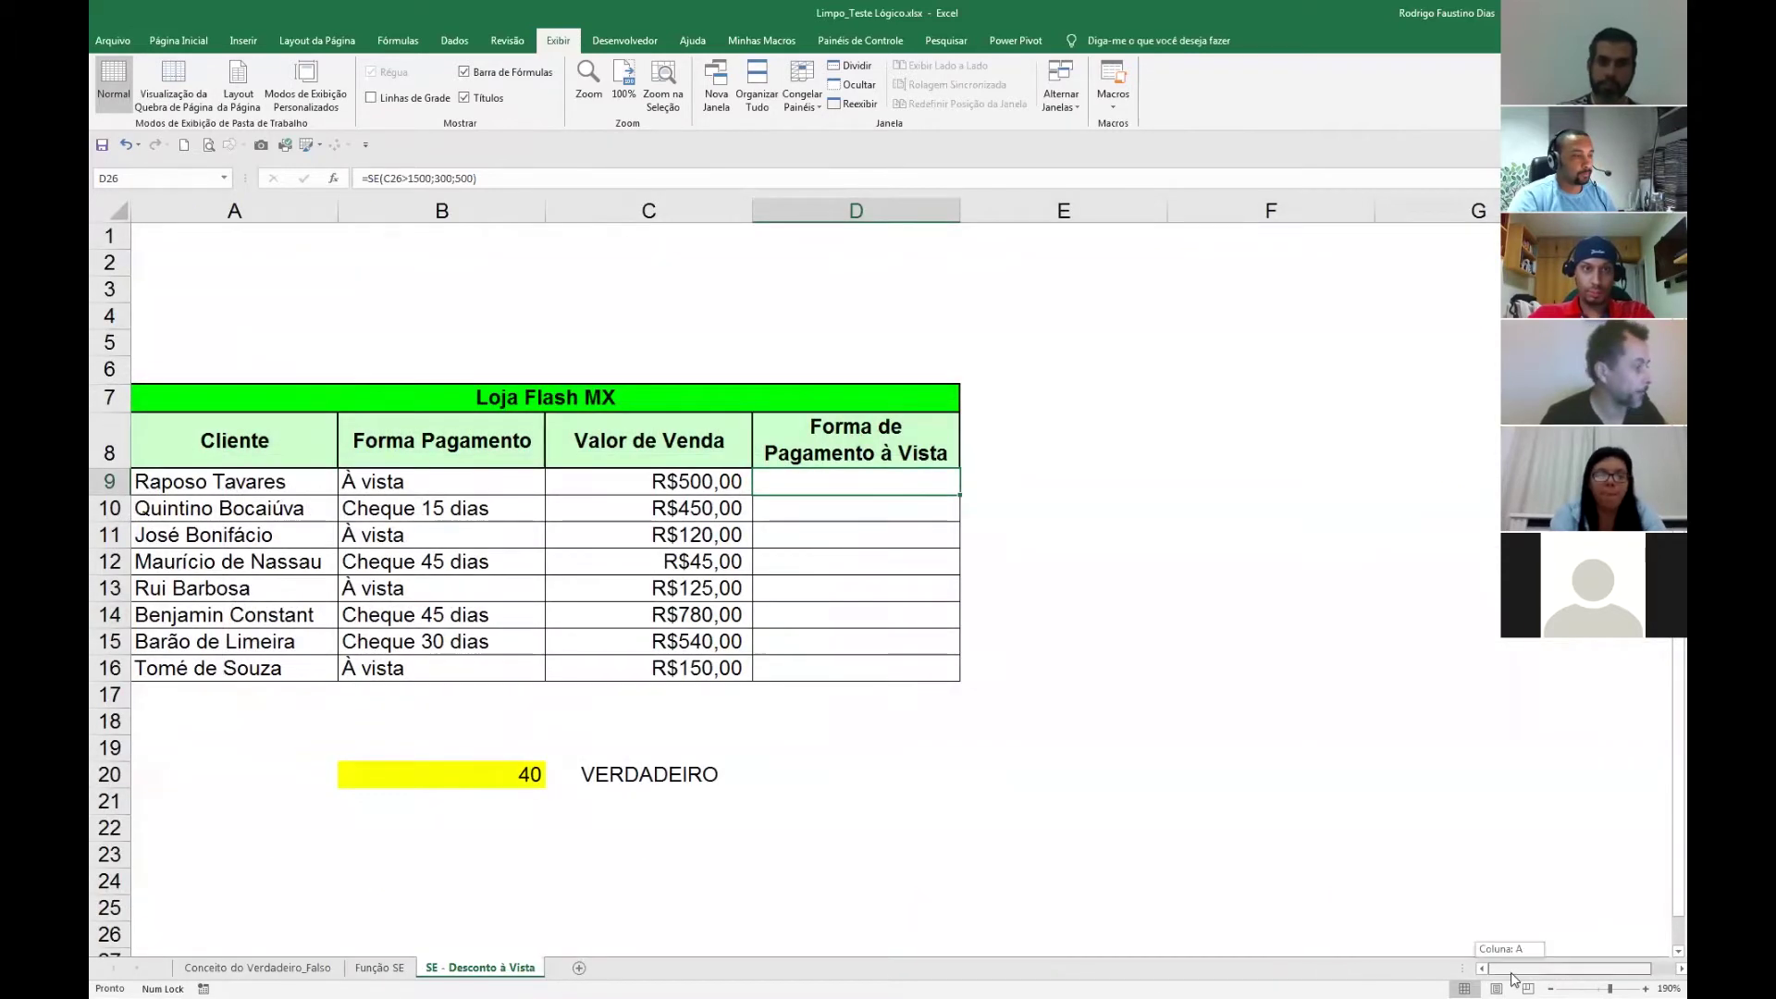
click(379, 967)
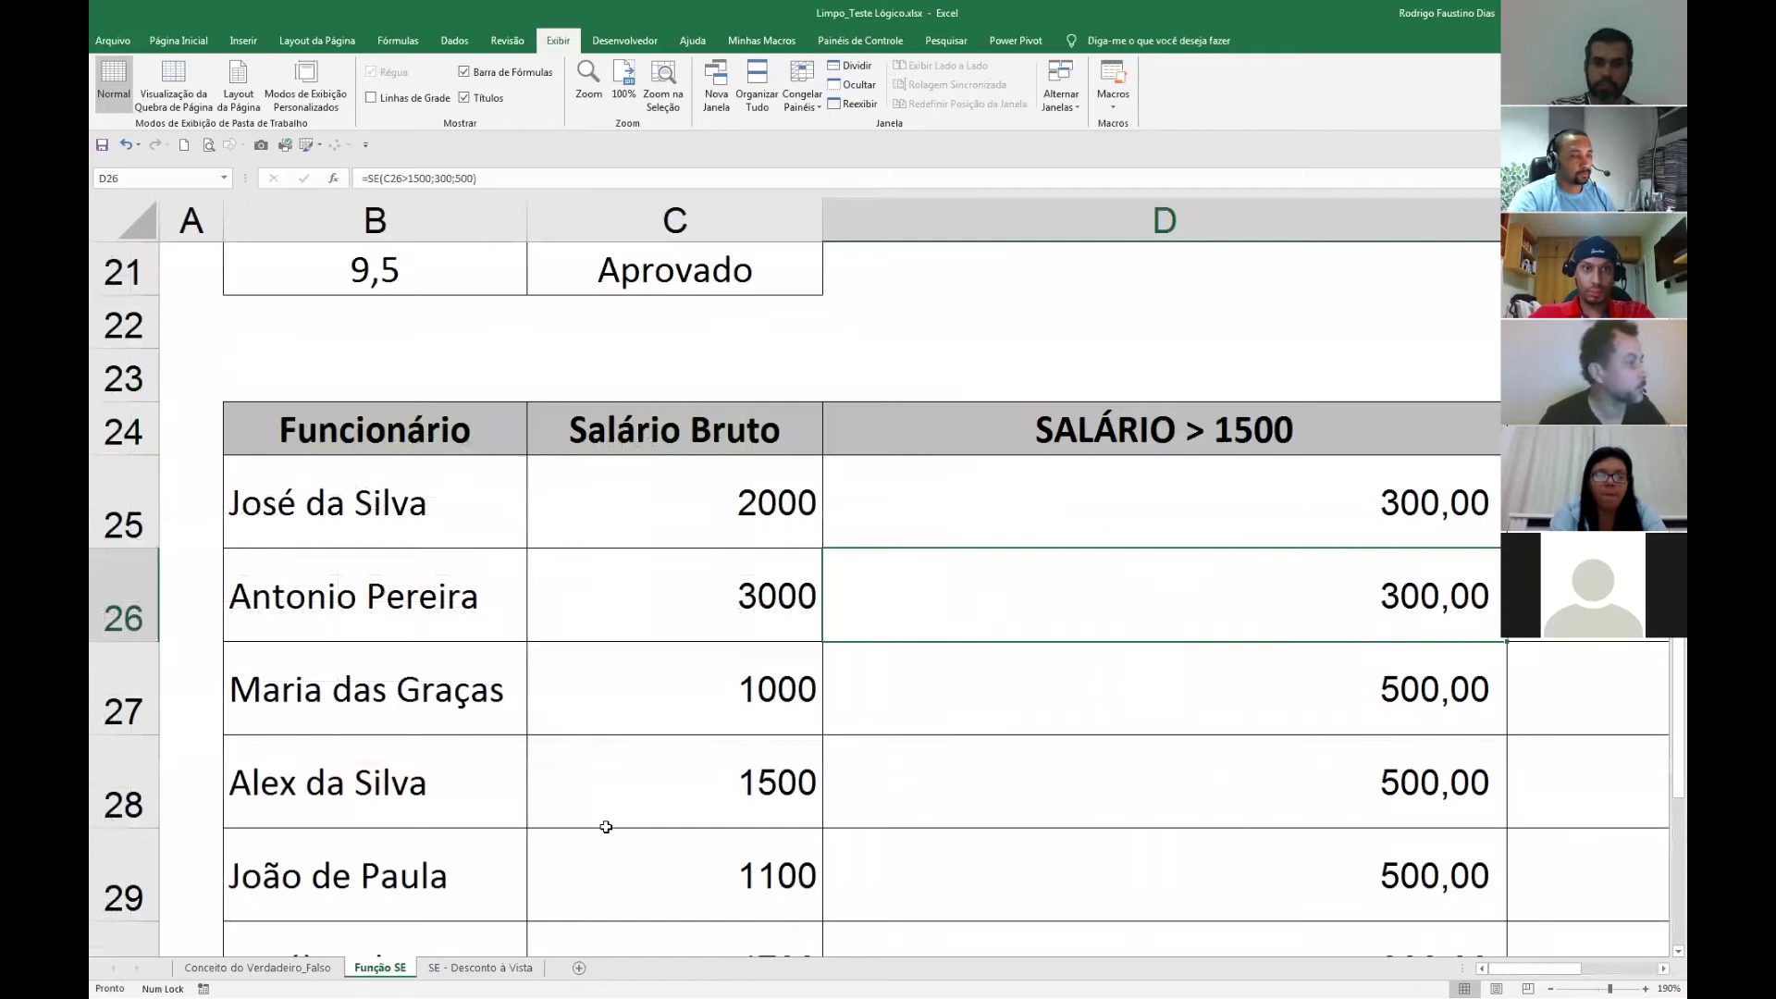
click(1013, 527)
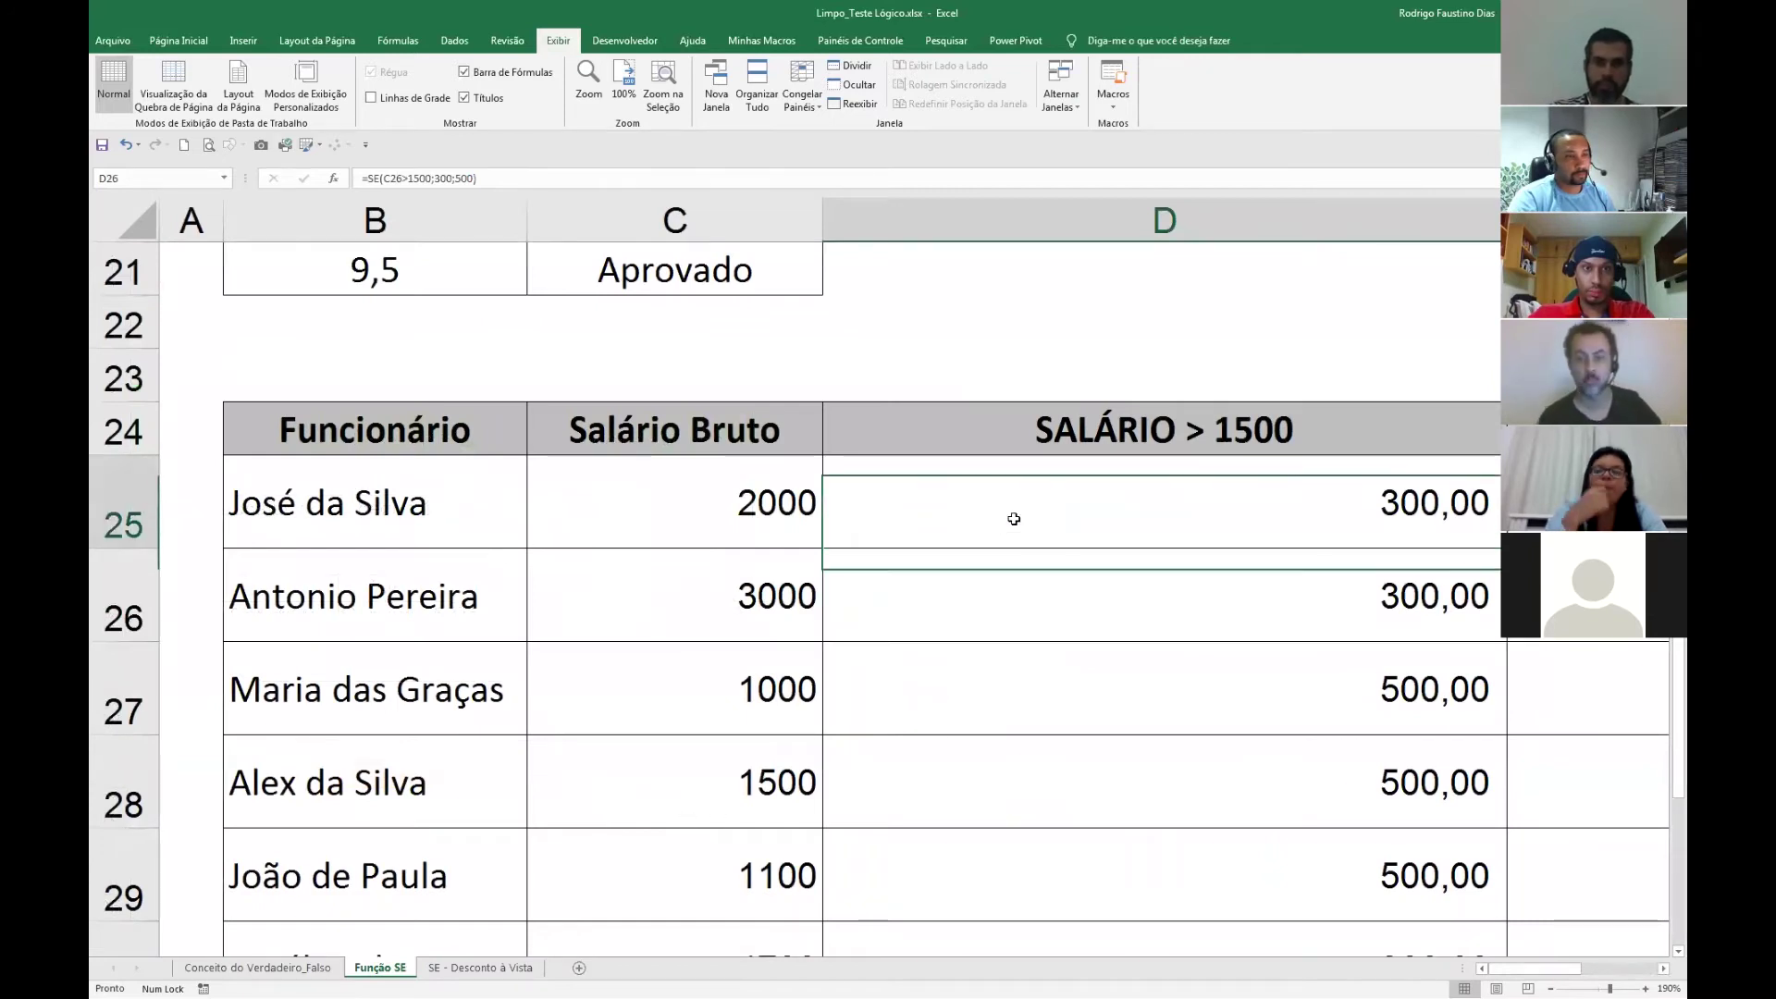
Check the SE formula in D25 of the salary table and move on to the Sintaxe column.
double_click(1014, 519)
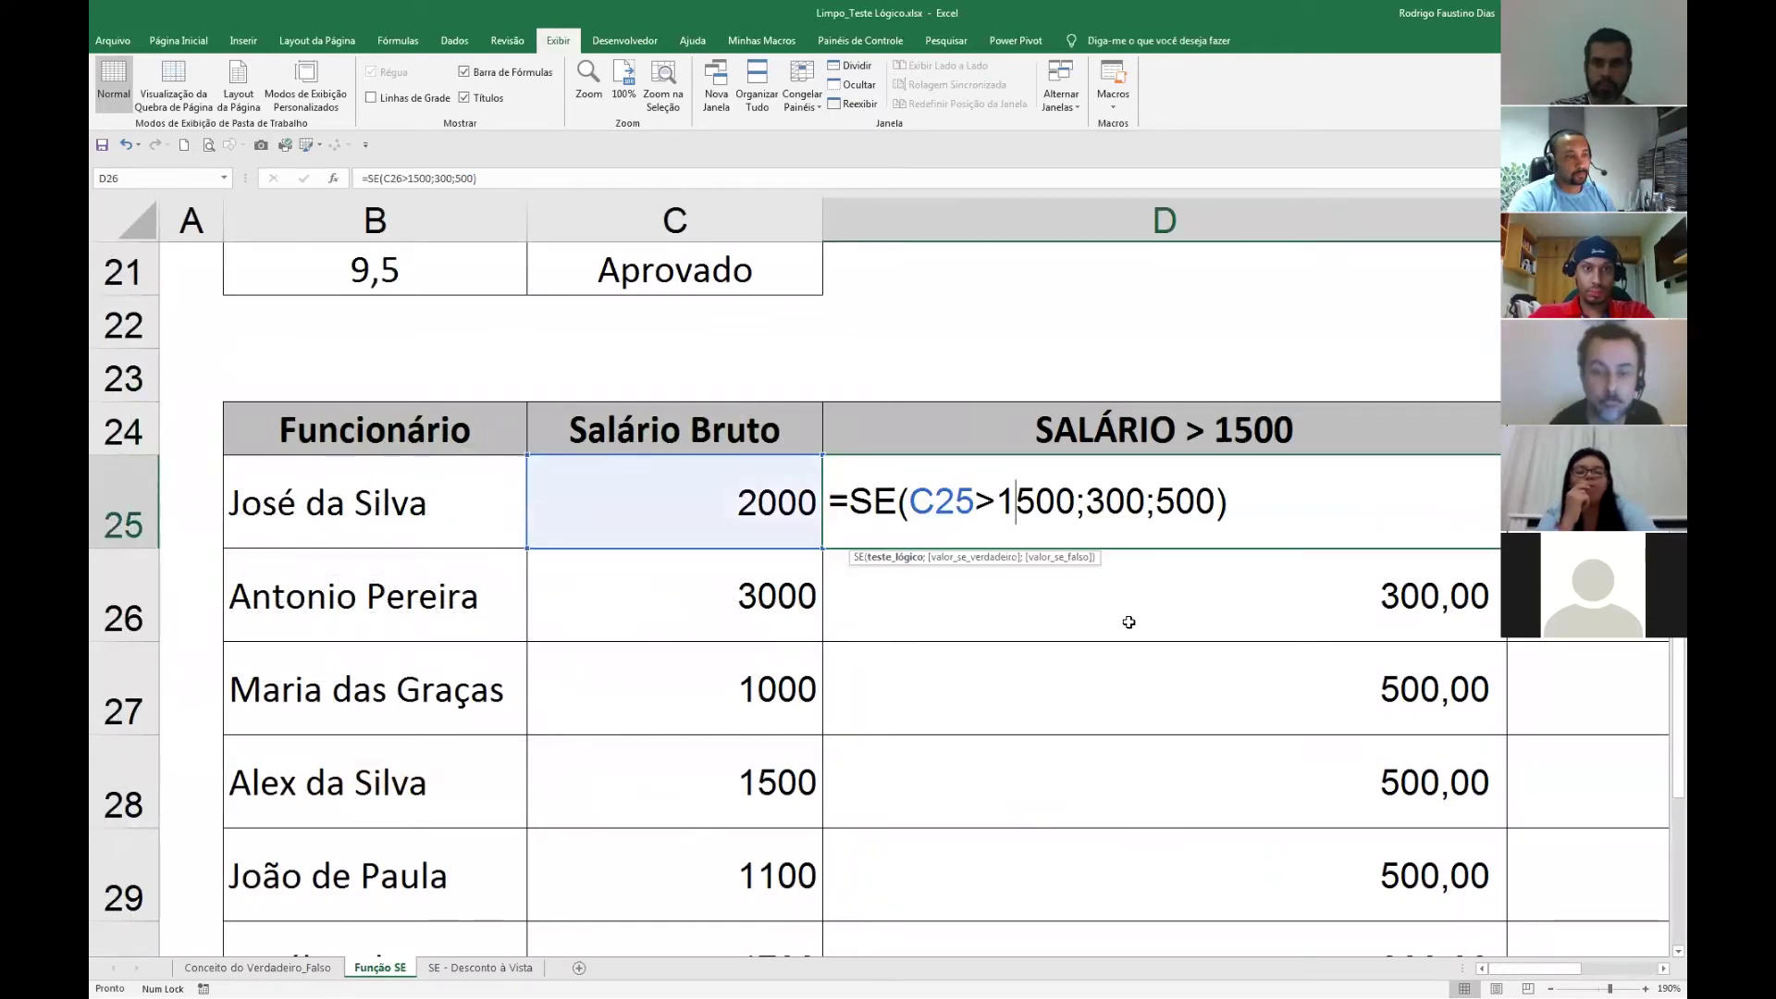
key(Escape)
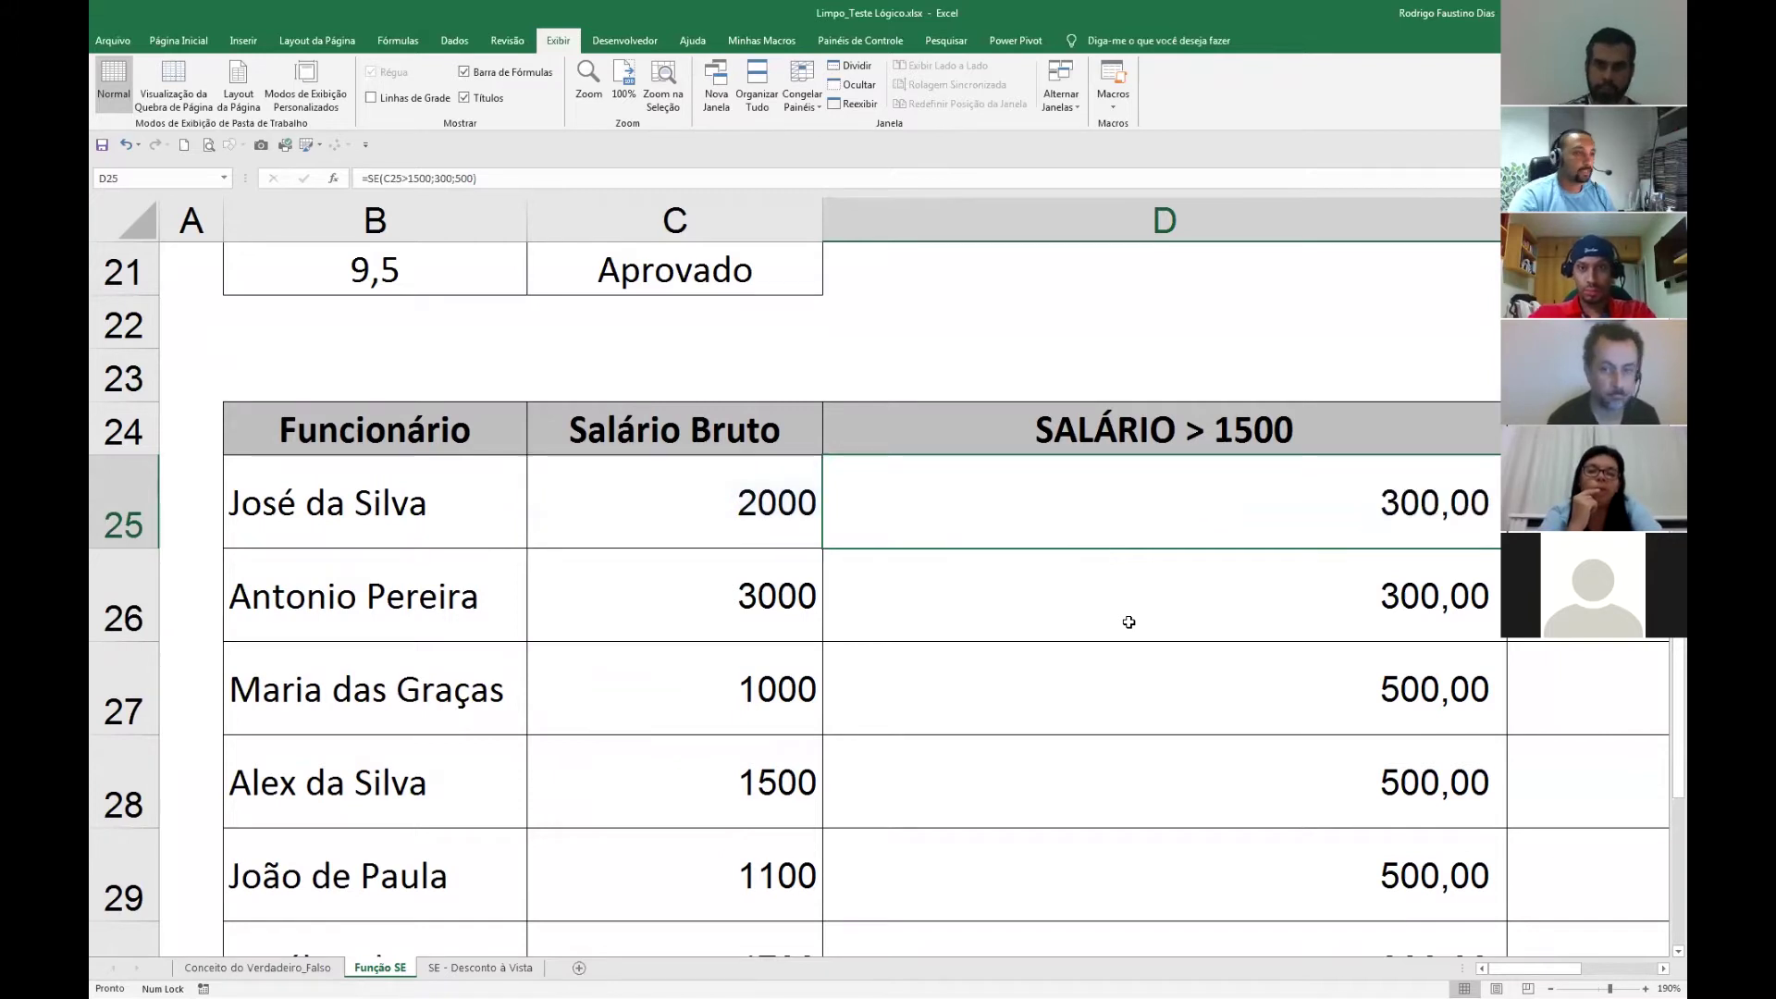
key(Right)
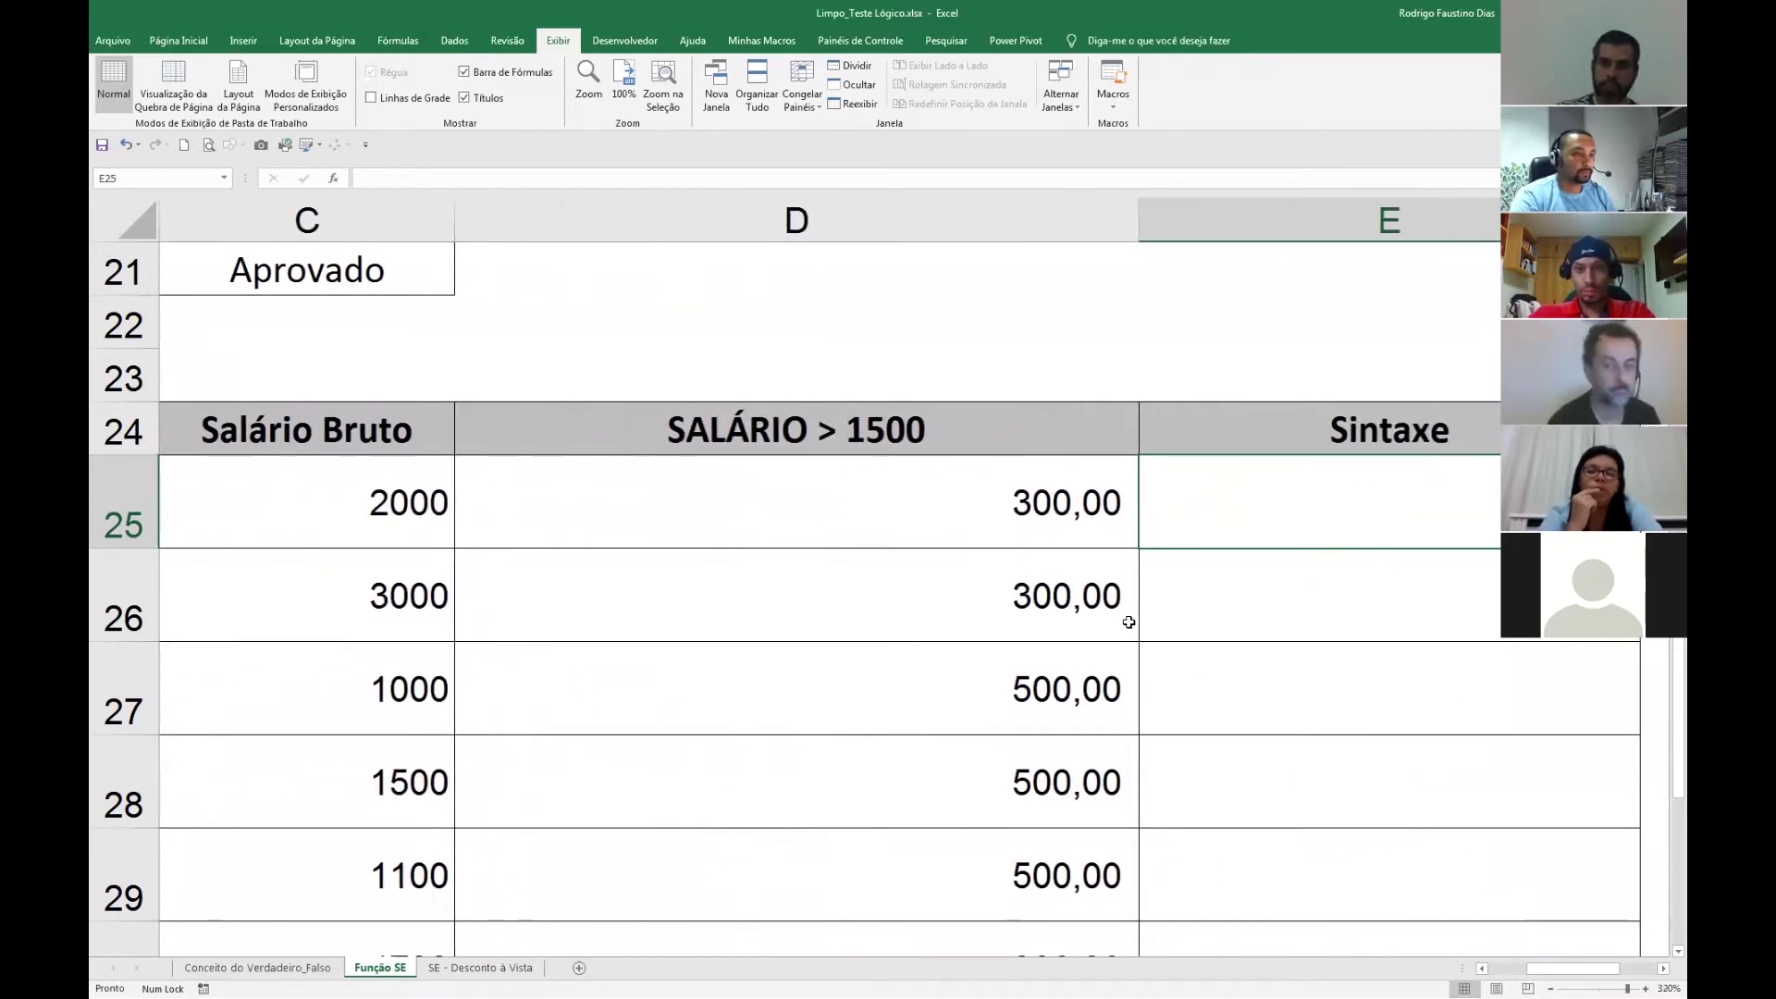
Reduce the SE formula in D25 to its plain logical test C25>1500, without the 300 and 500 results.
key(Left)
key(F2)
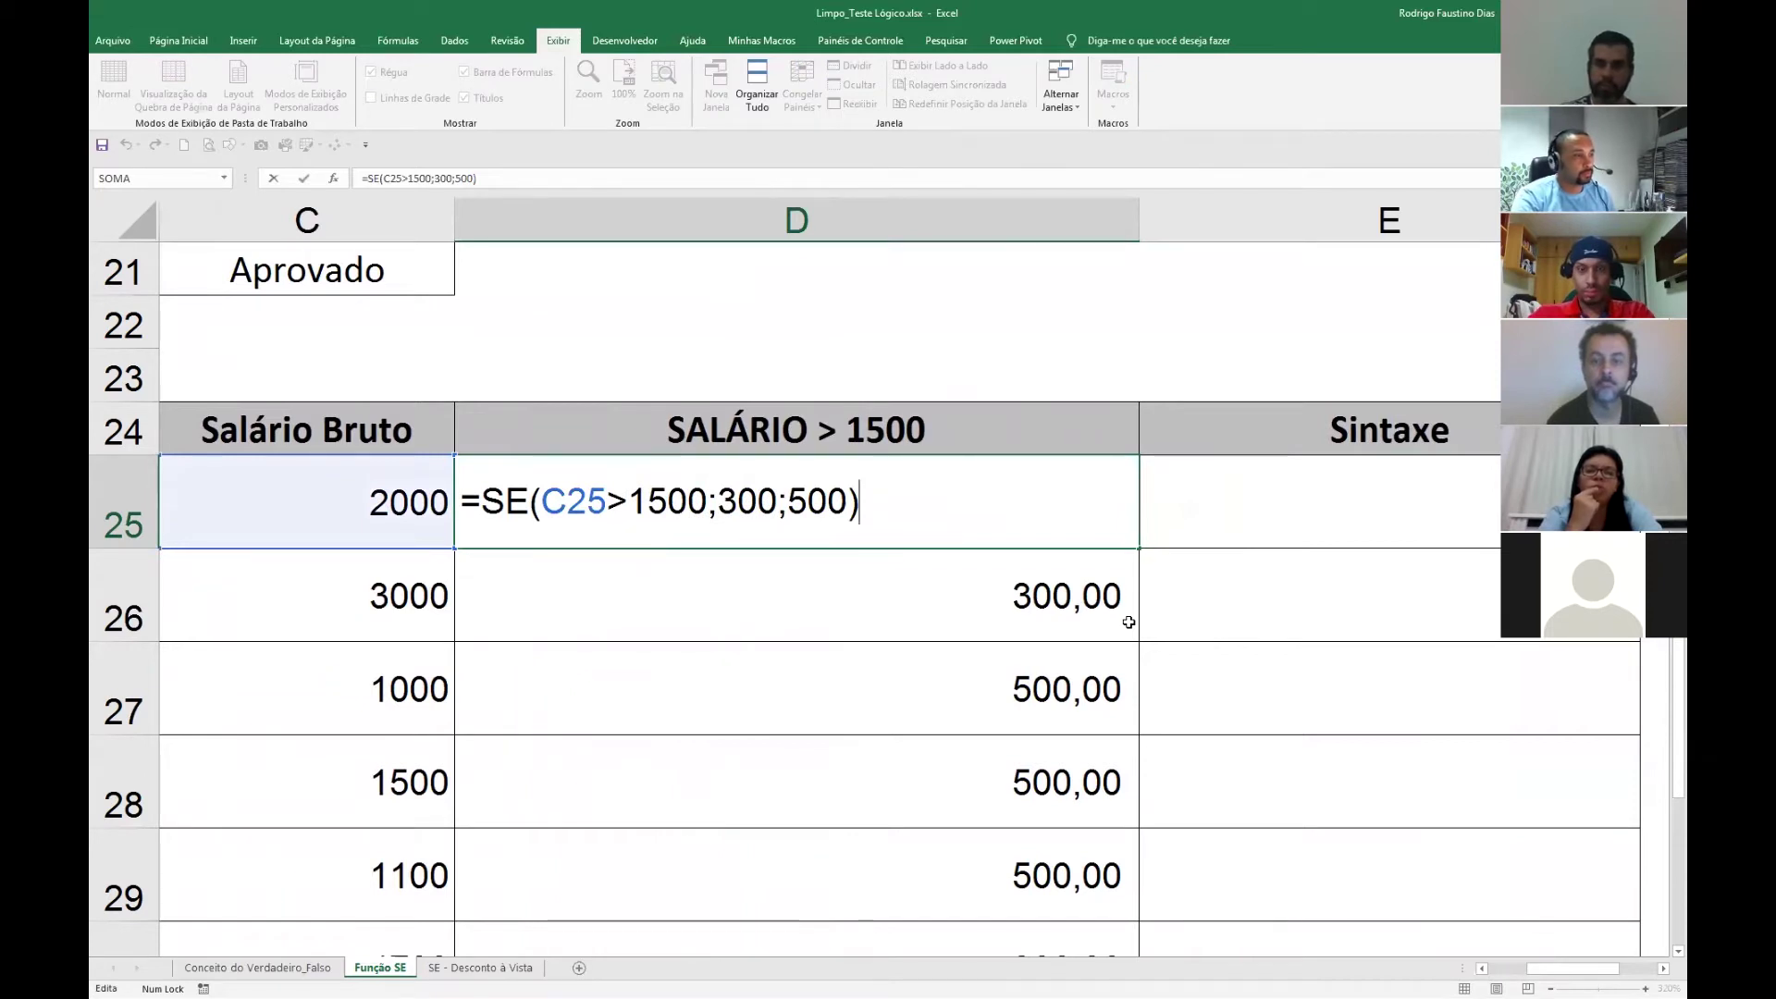
key(ctrl+z)
key(ctrl+z)
key(ctrl+z)
key(Return)
key(Up)
key(Right)
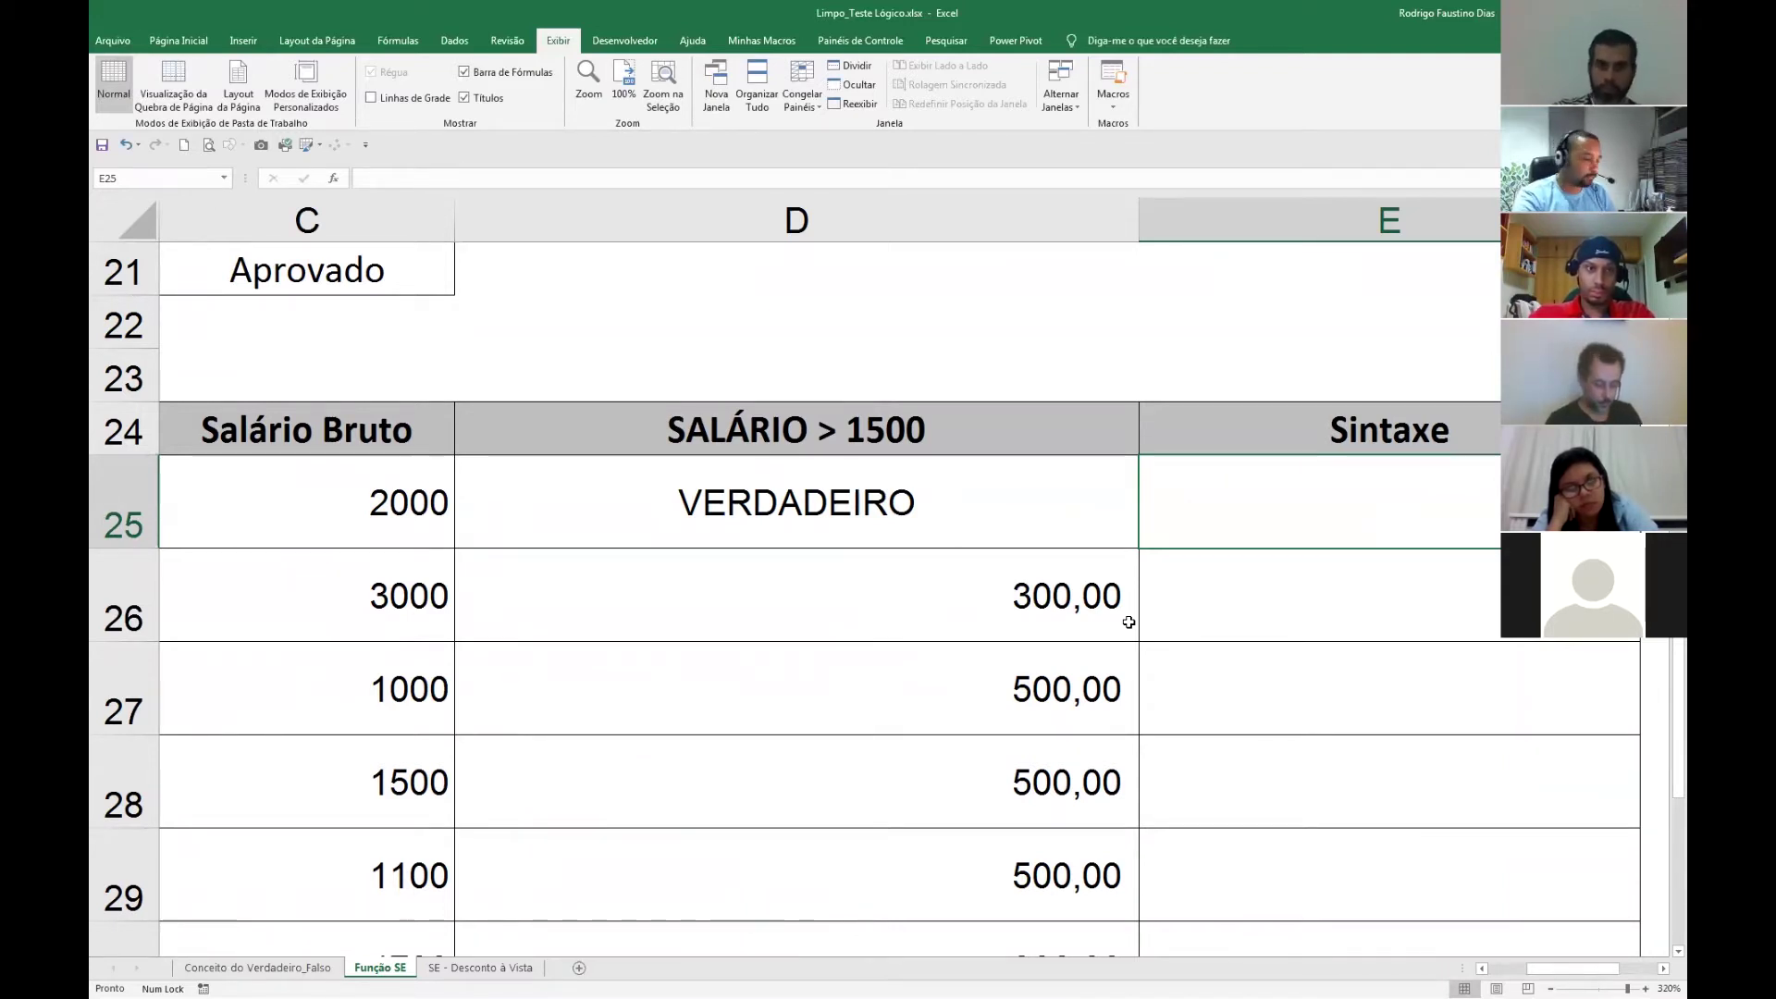
Enter the formula =se(D25;300;500) in E25 of the Sintaxe column, using D25 as the logical test.
text(=)
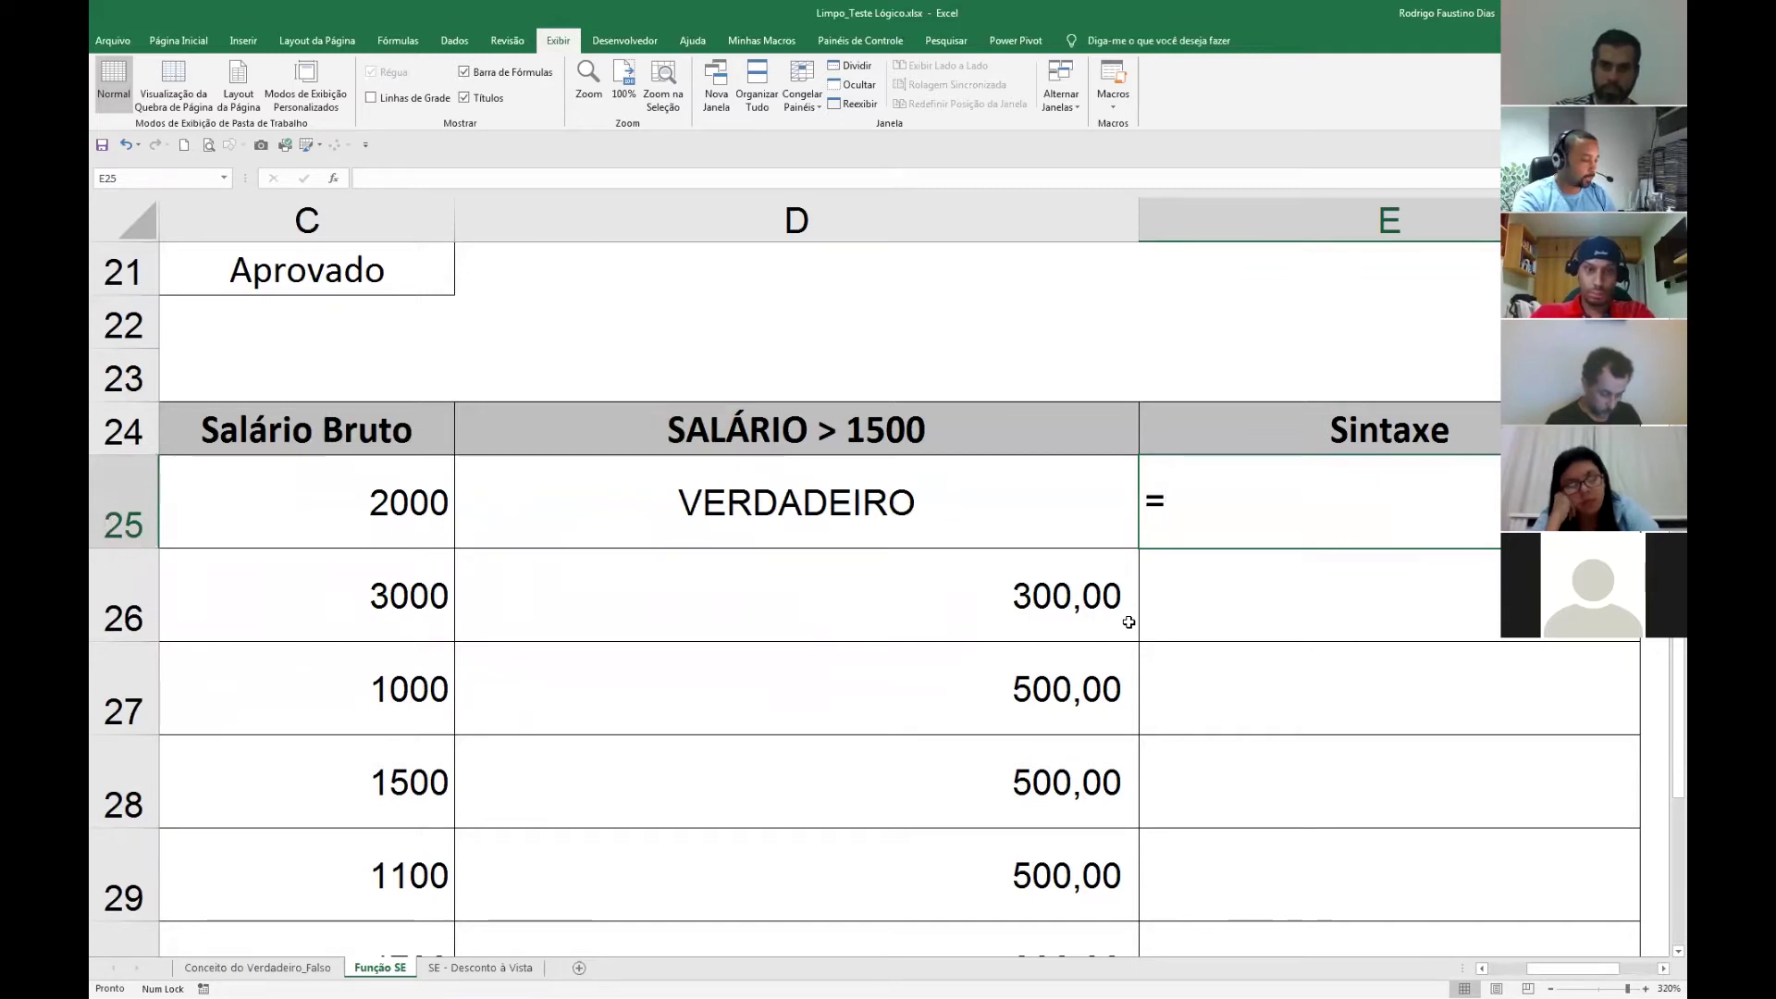
text(se()
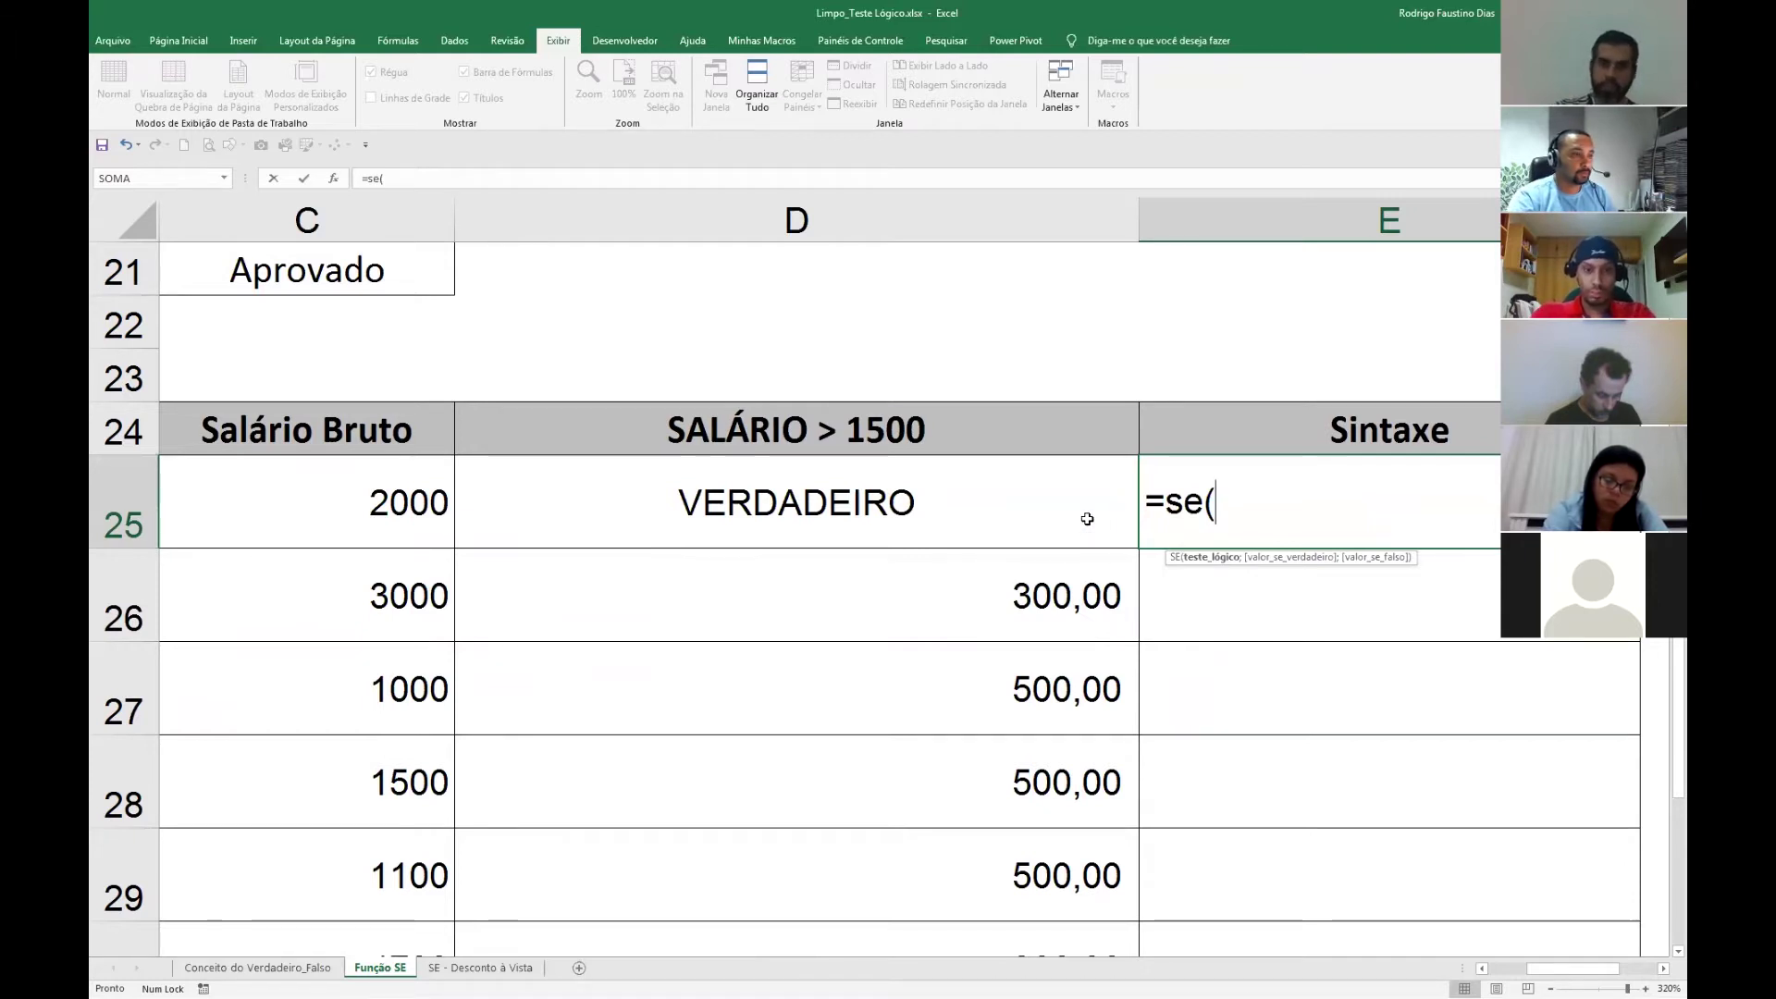
click(1021, 511)
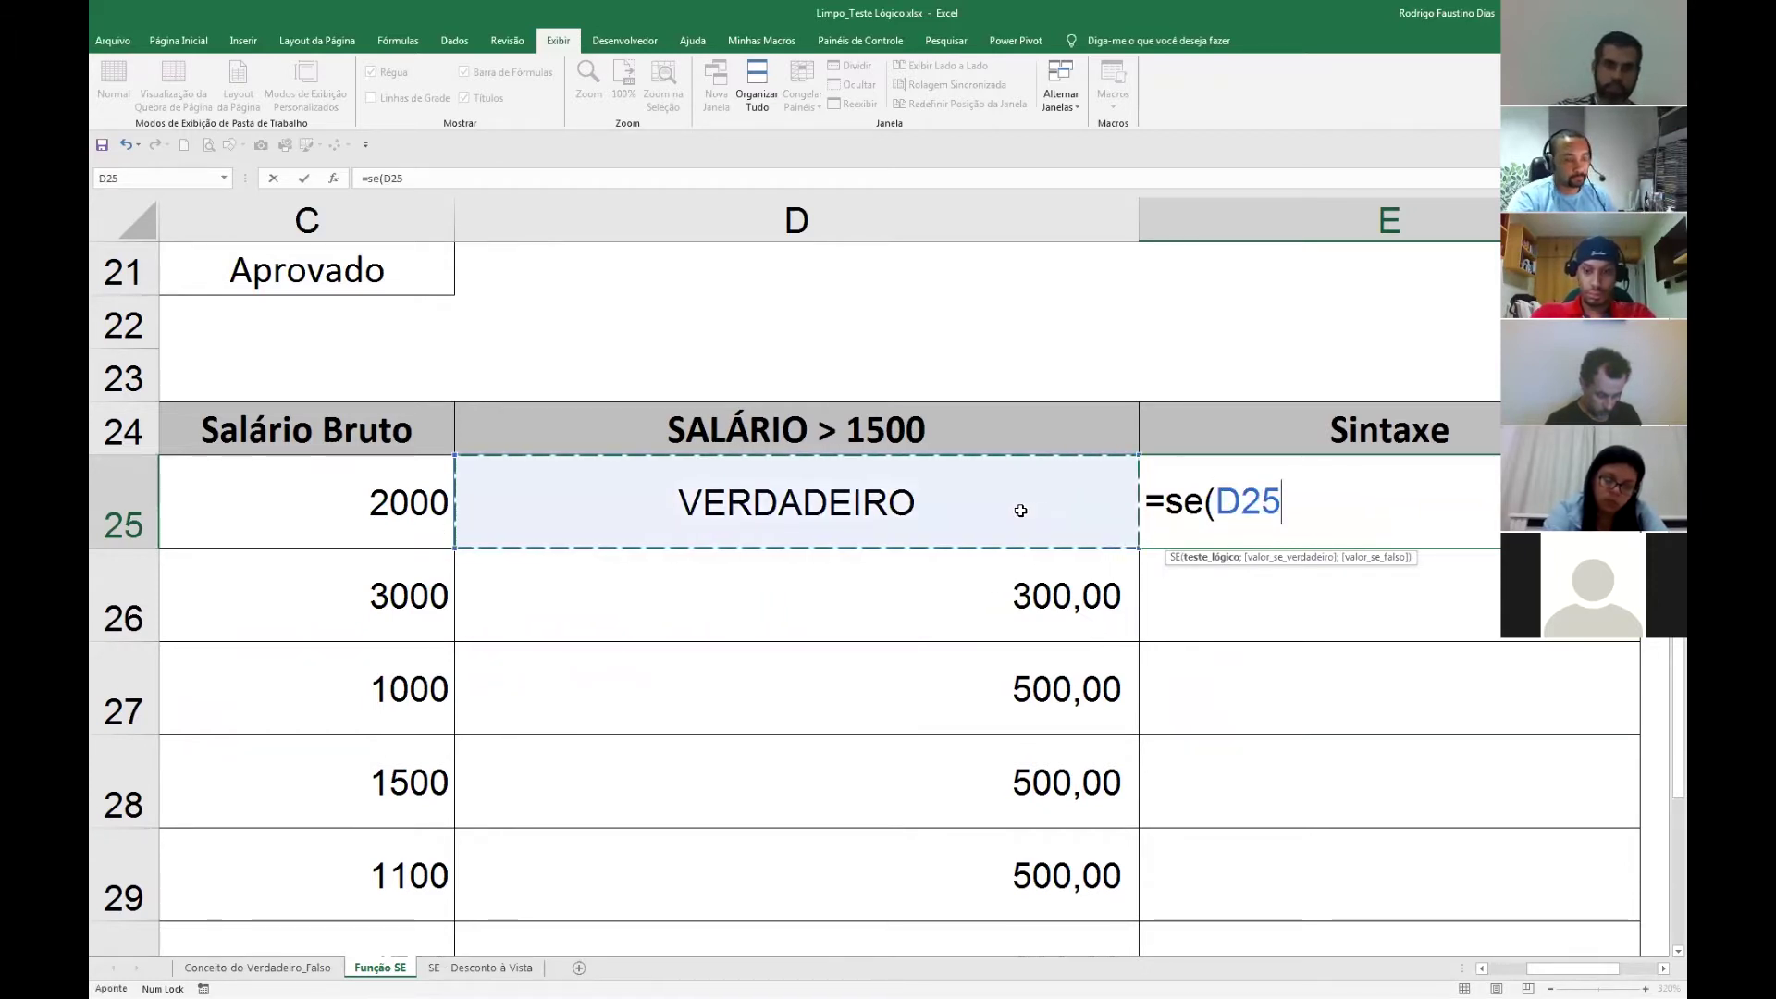
text(;300)
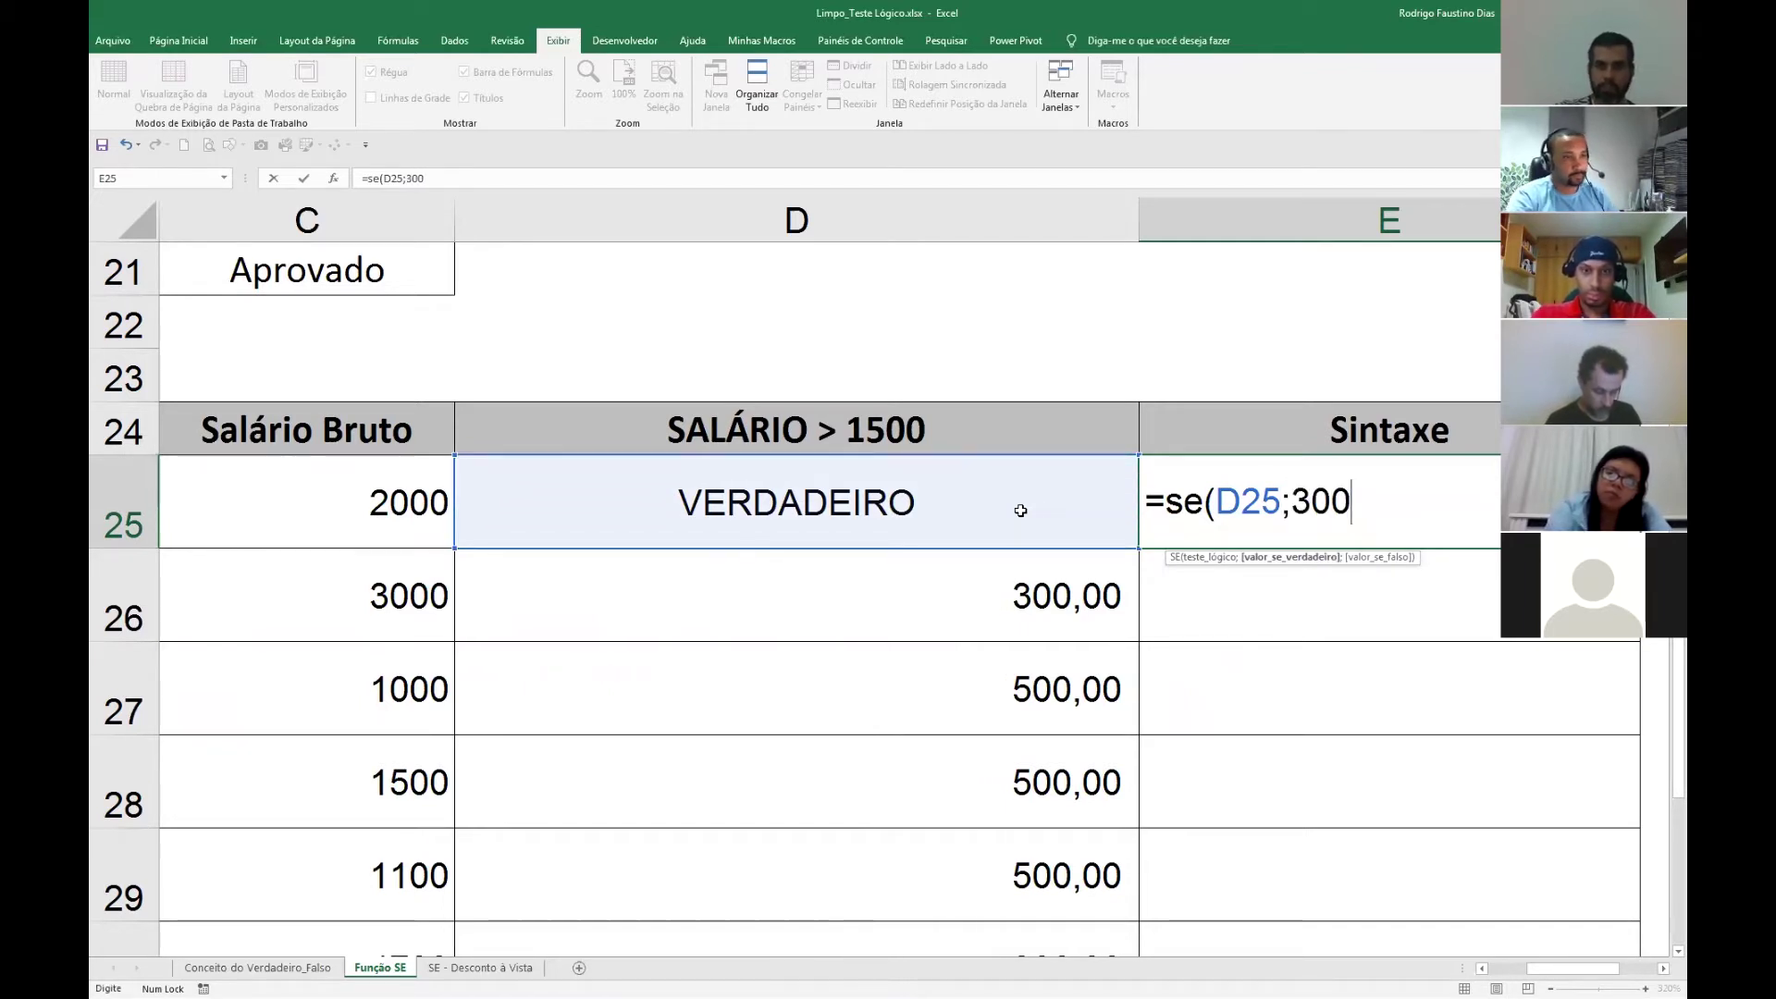
text(;500)
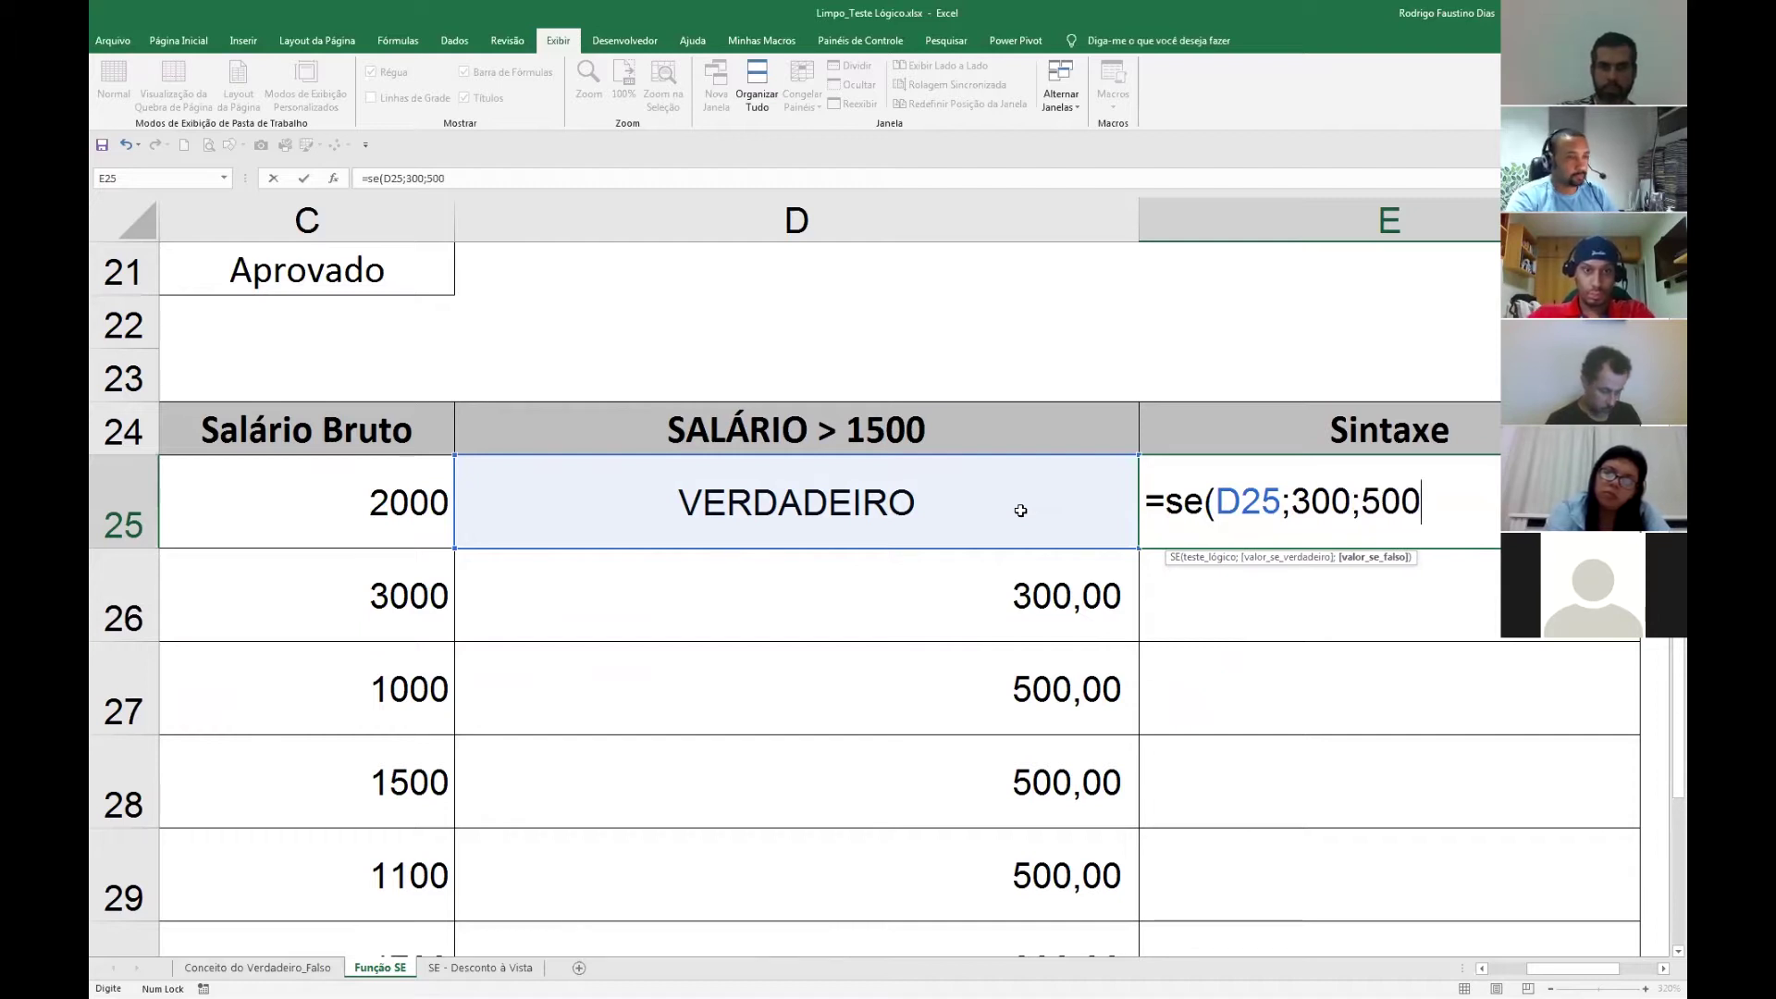
text())
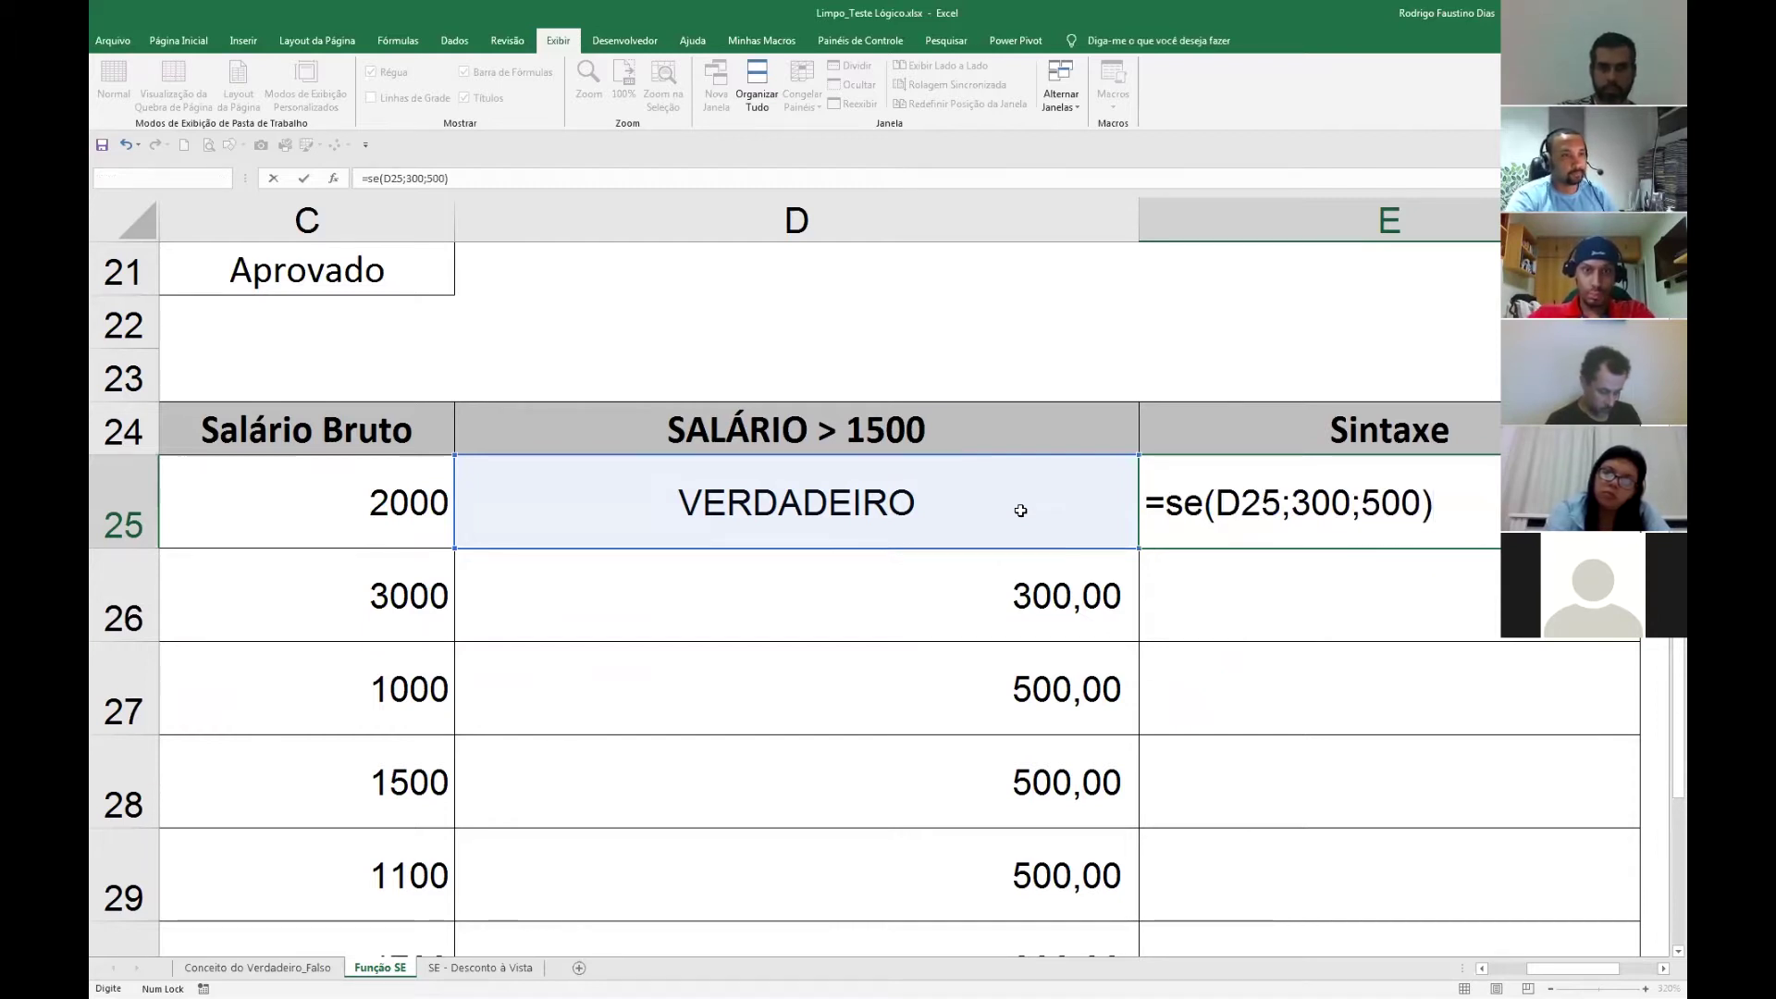
key(Return)
key(Up)
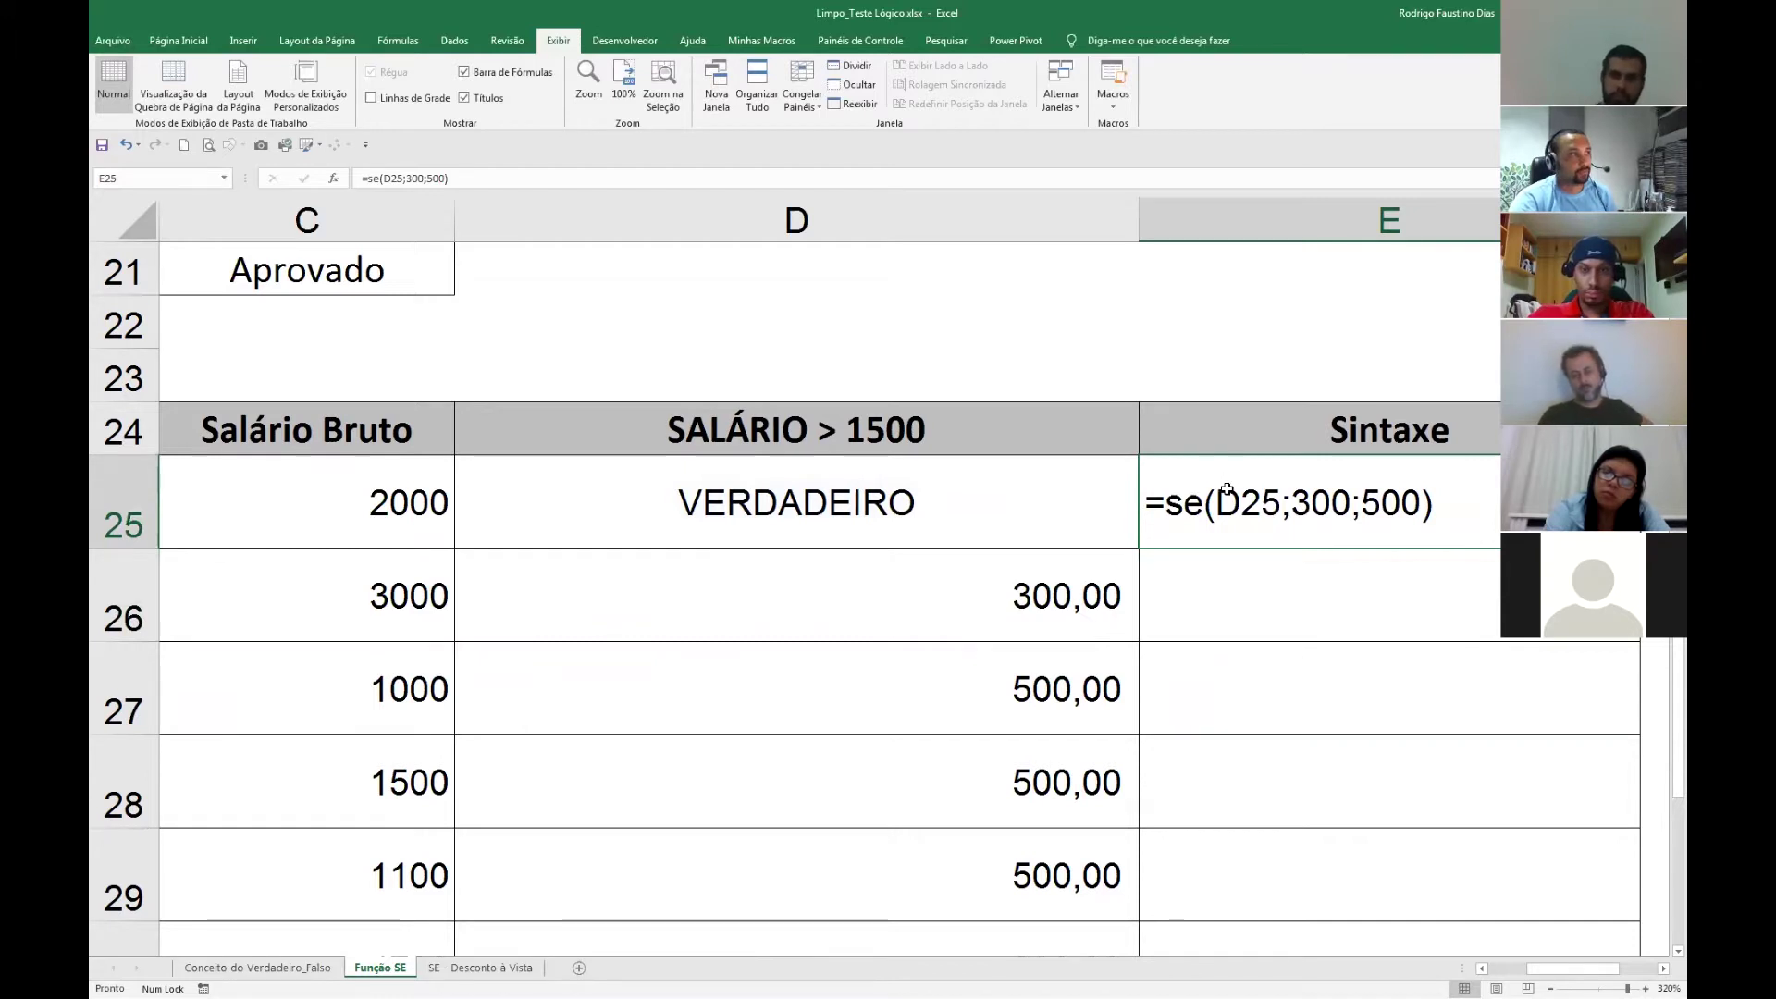
Set the number format of E25 to Geral and re-enter its formula so that it calculates.
click(179, 40)
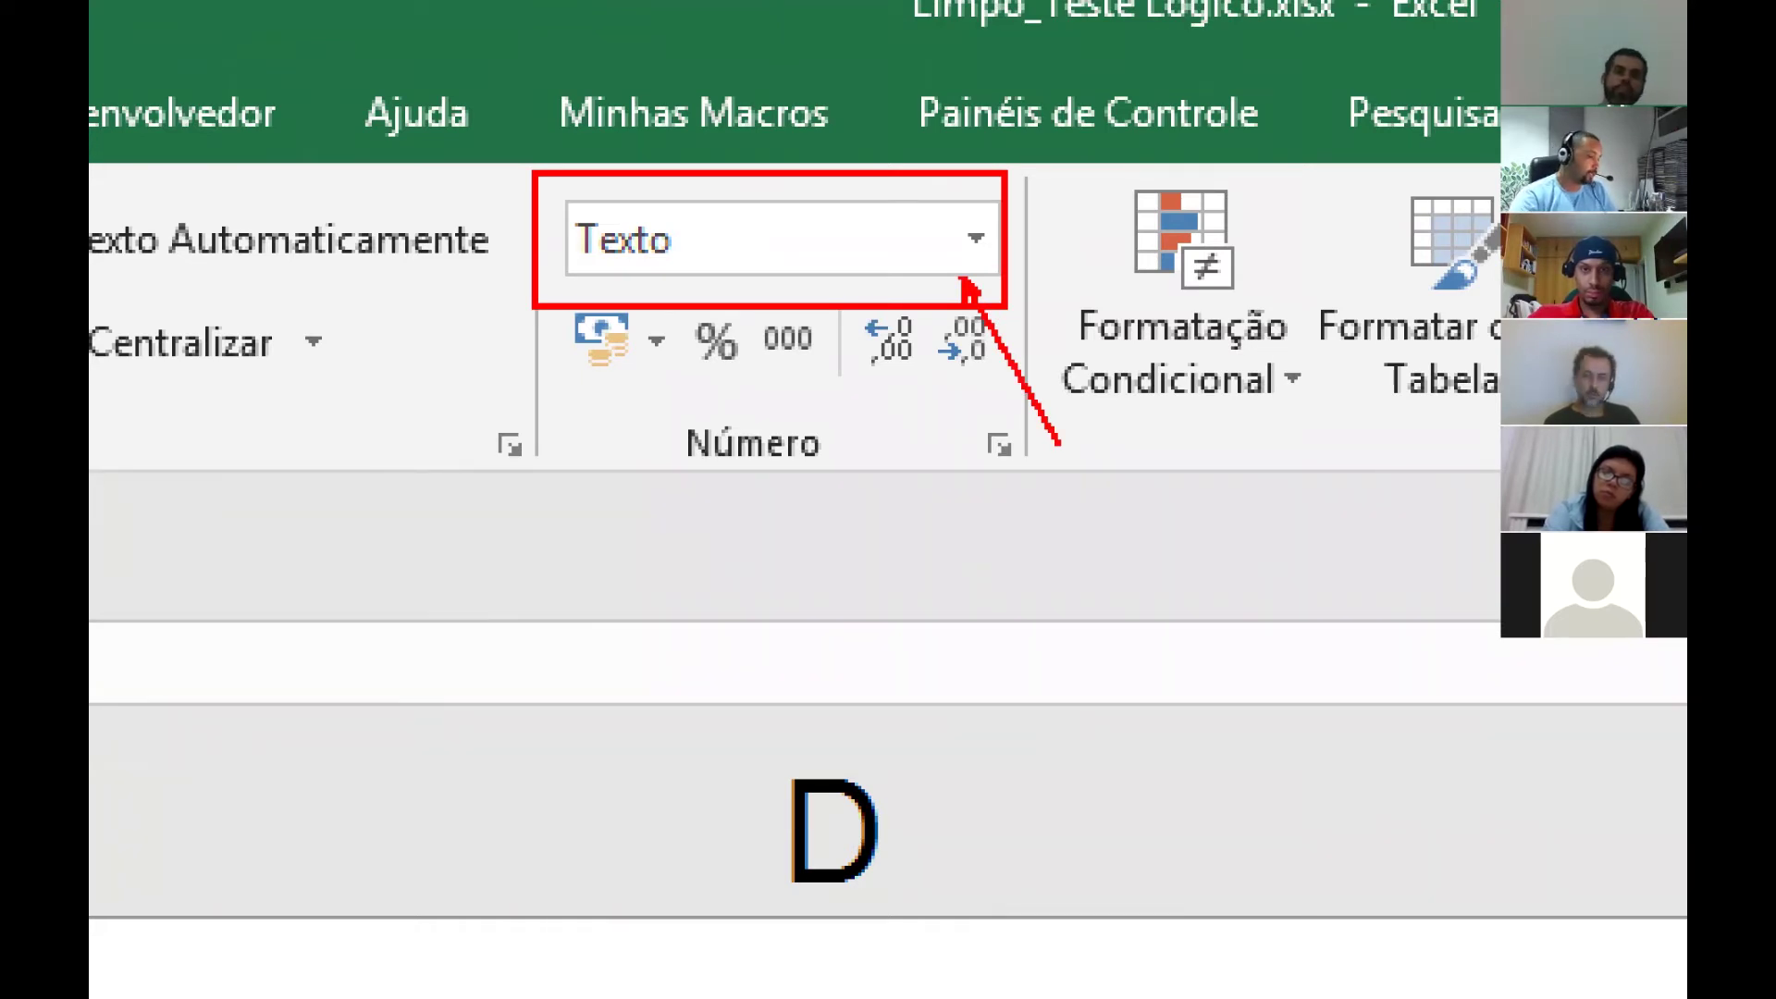
text(Geral)
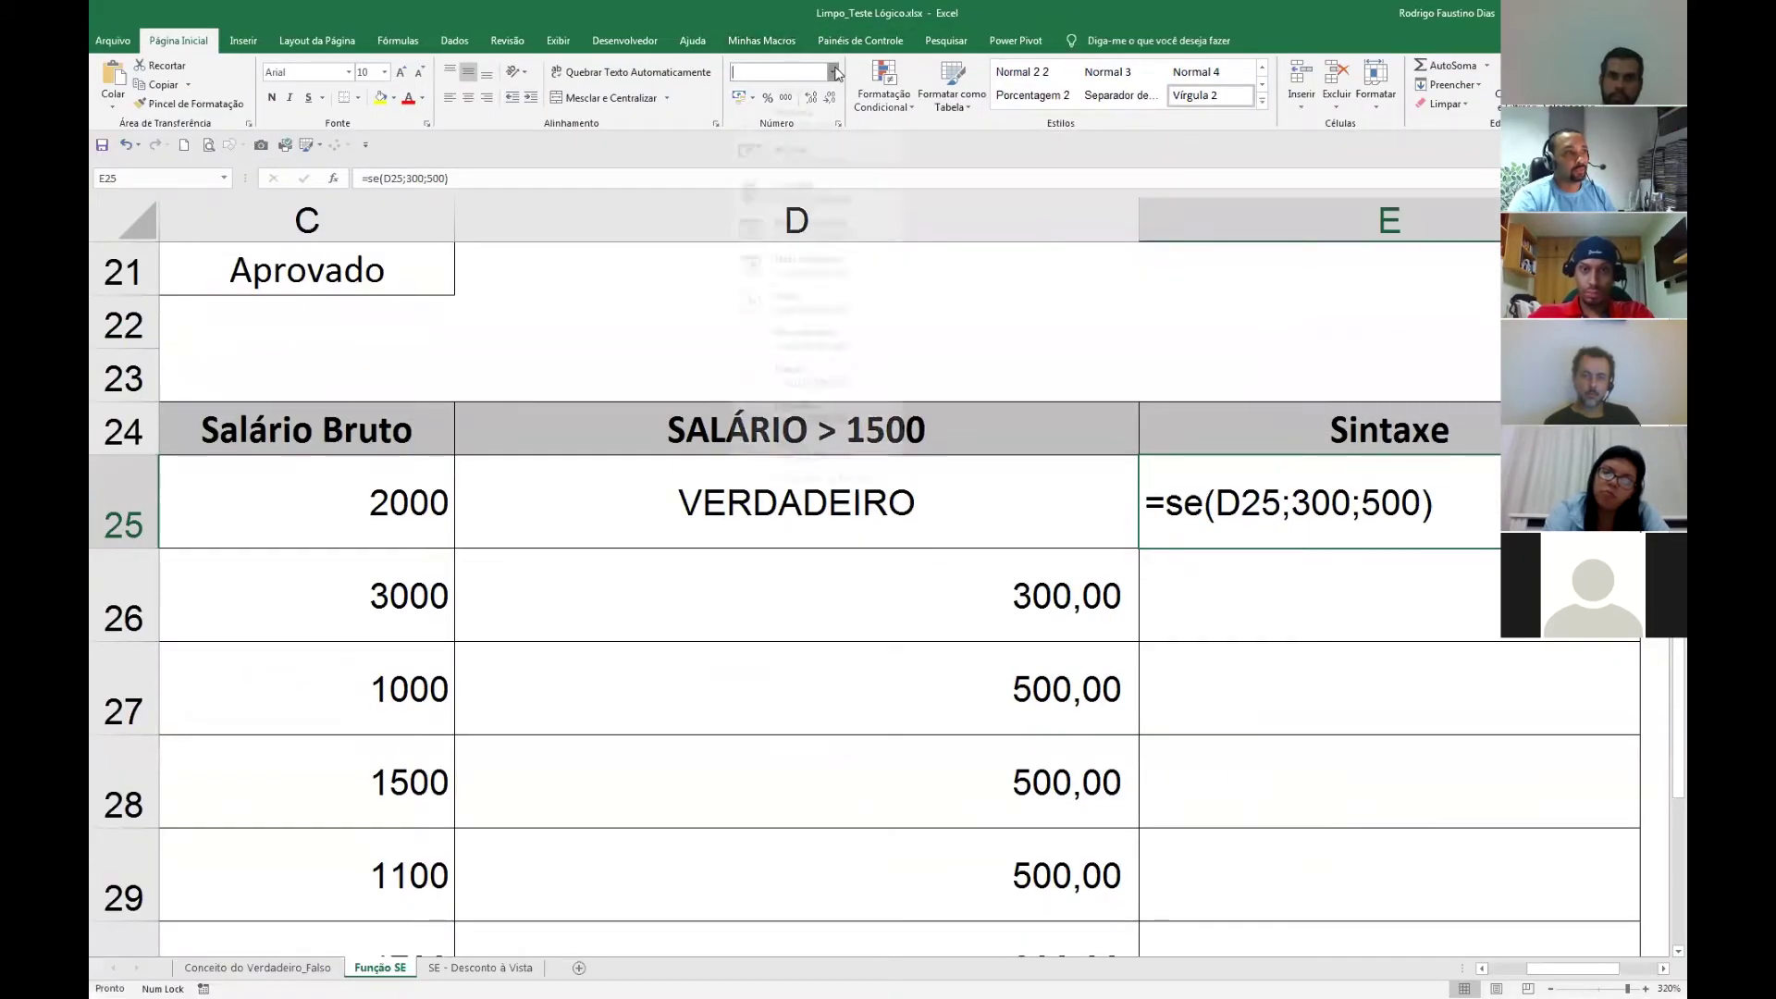
click(833, 73)
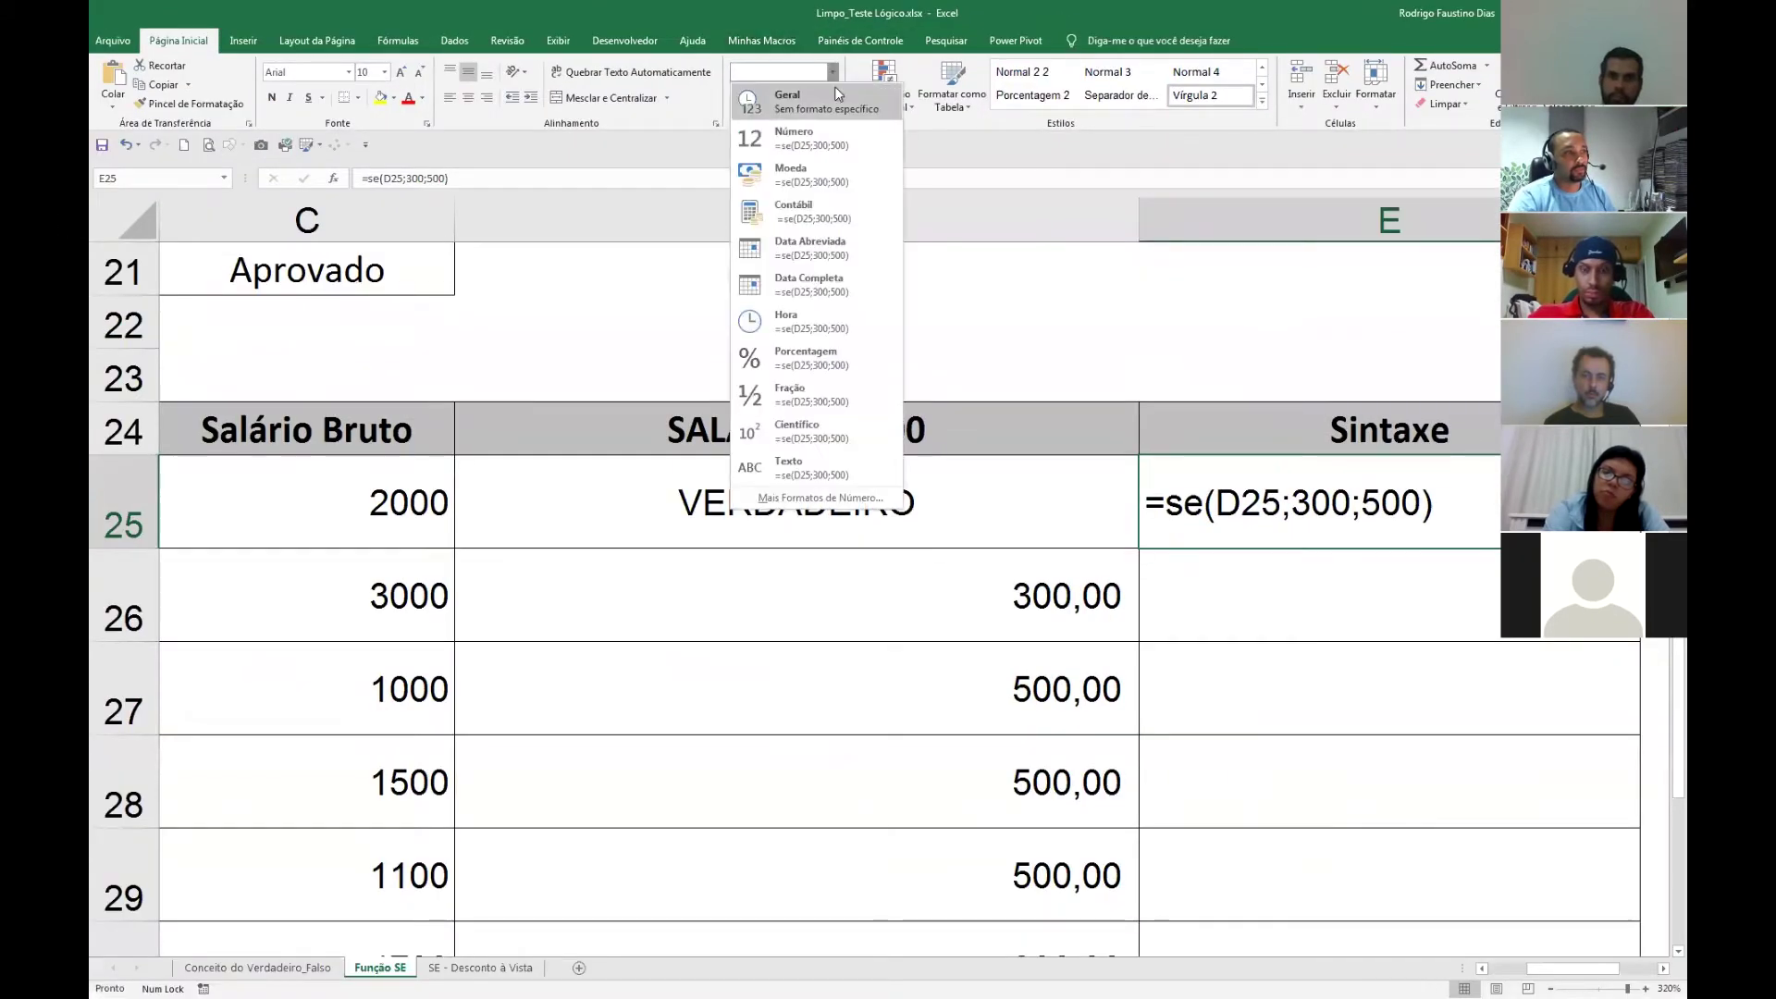
click(831, 98)
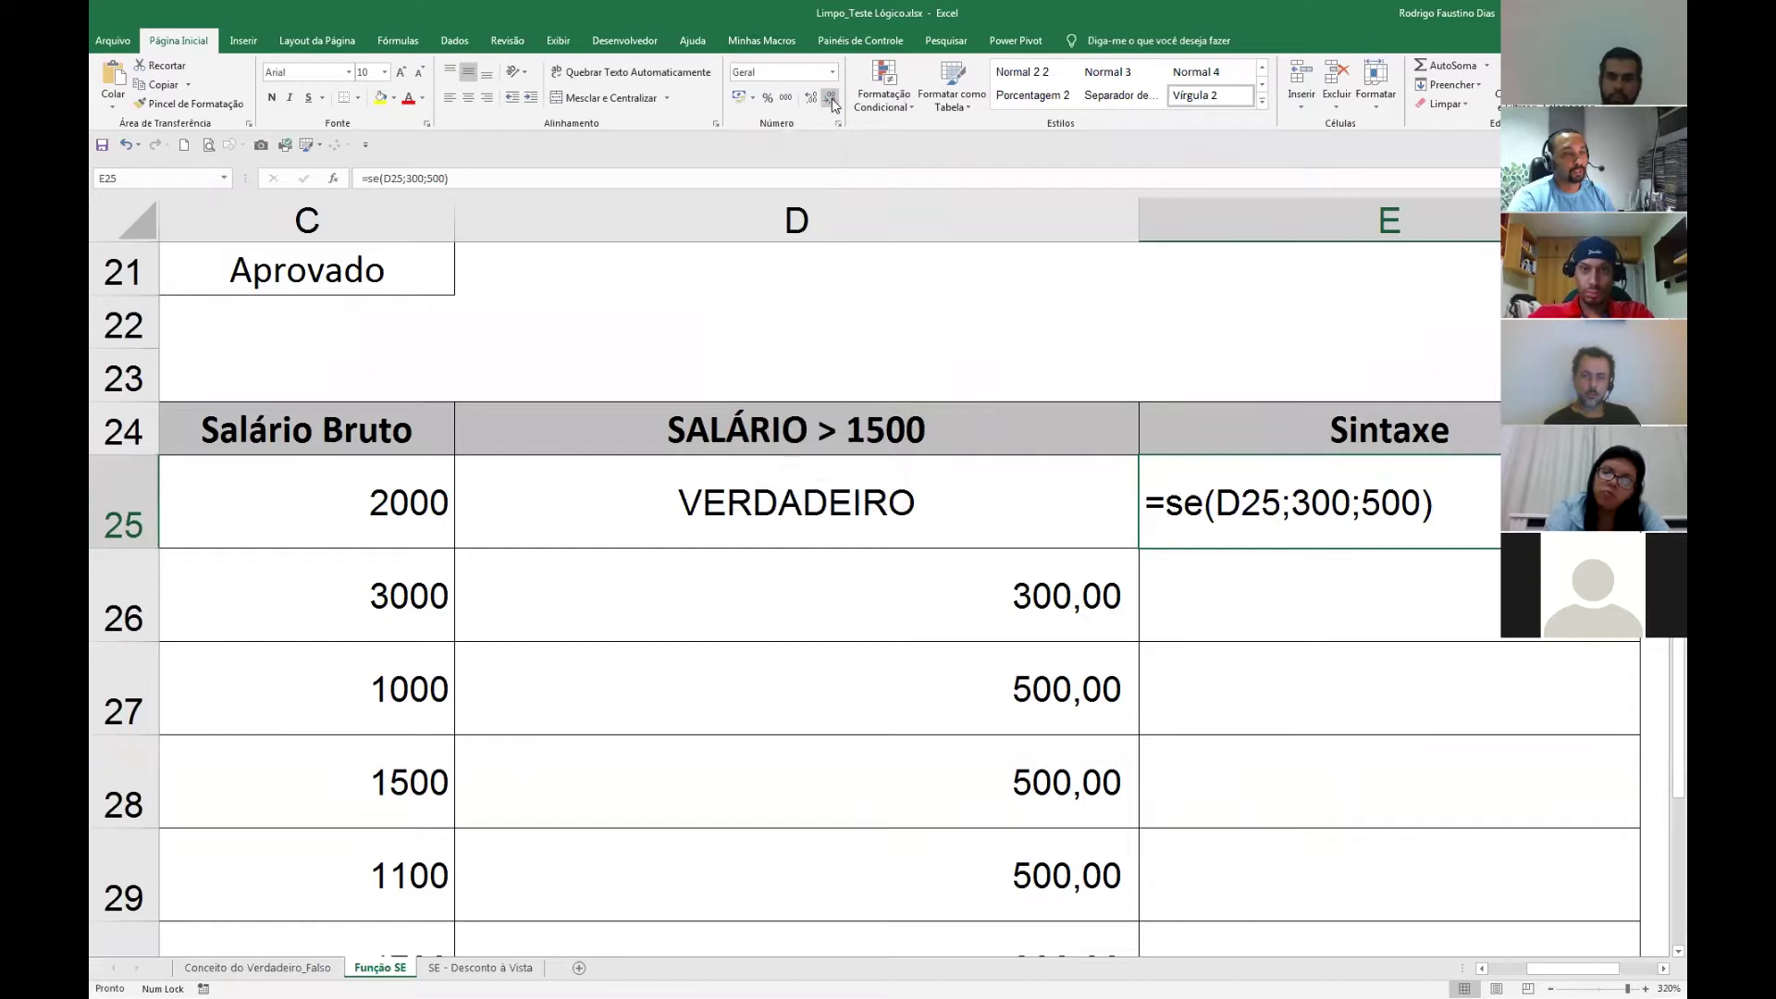
double_click(1448, 506)
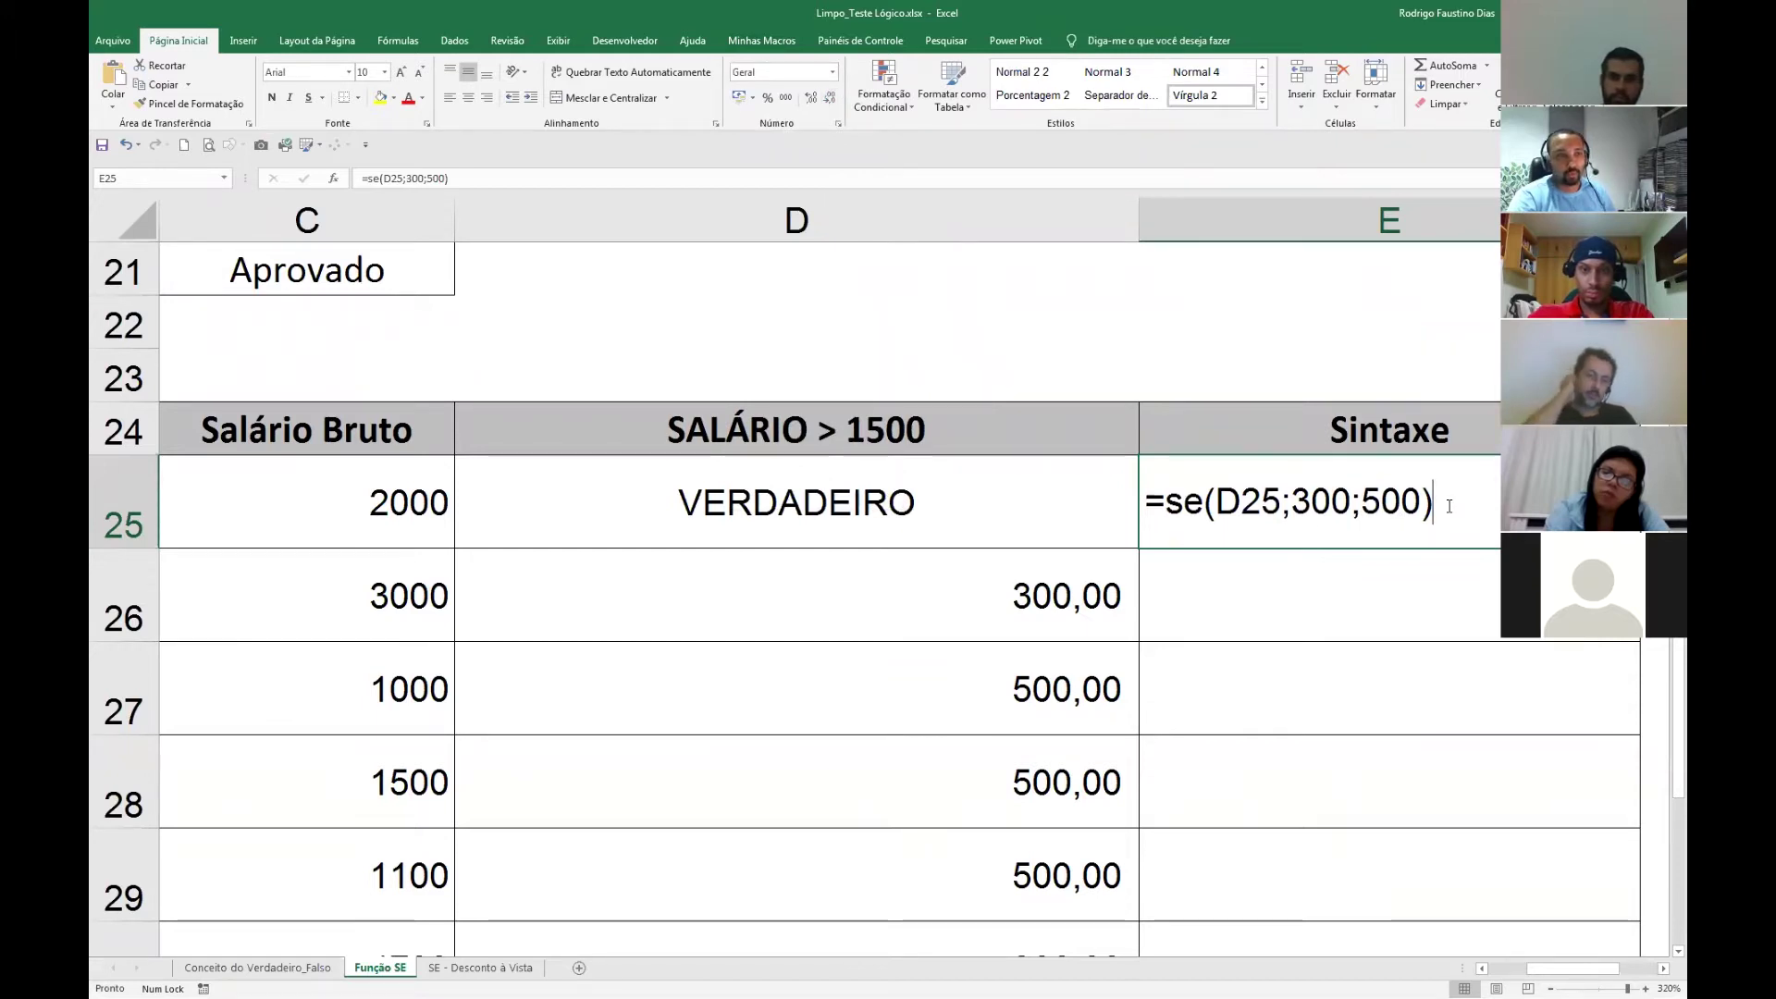
key(Return)
click(1447, 506)
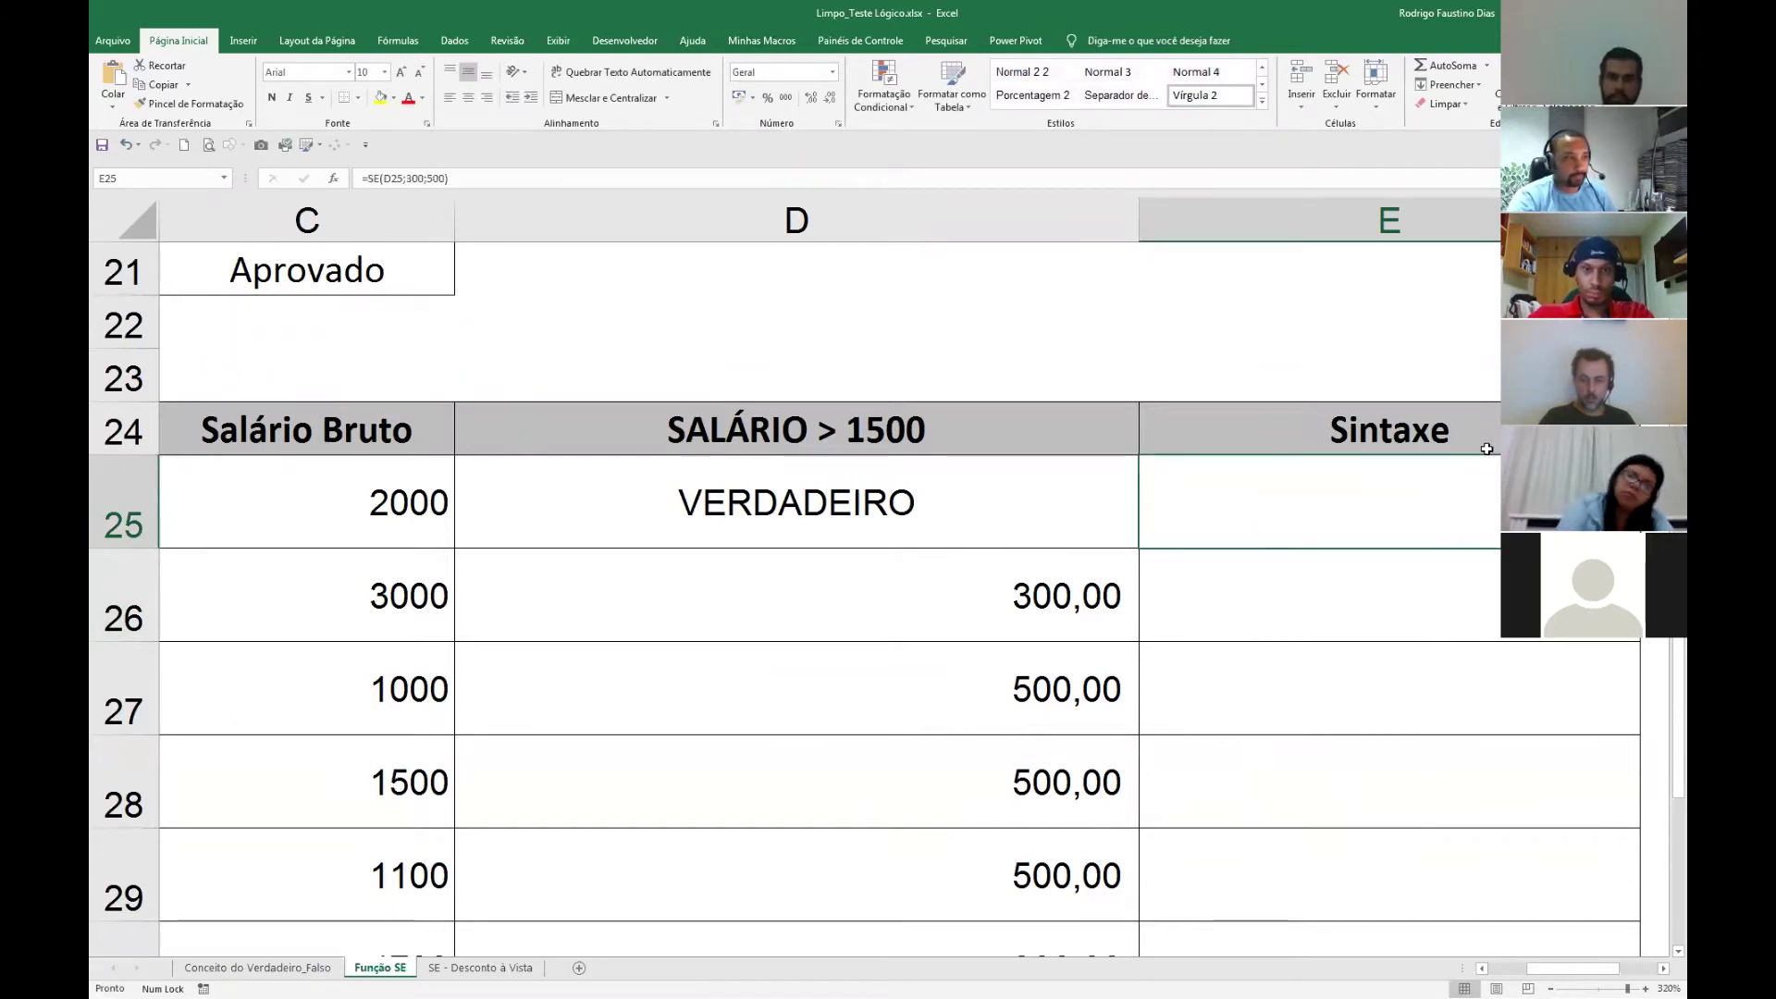
Open the SE - Desconto à Vista sheet and examine the Forma de Pagamento à Vista and Valor de Venda columns.
click(517, 968)
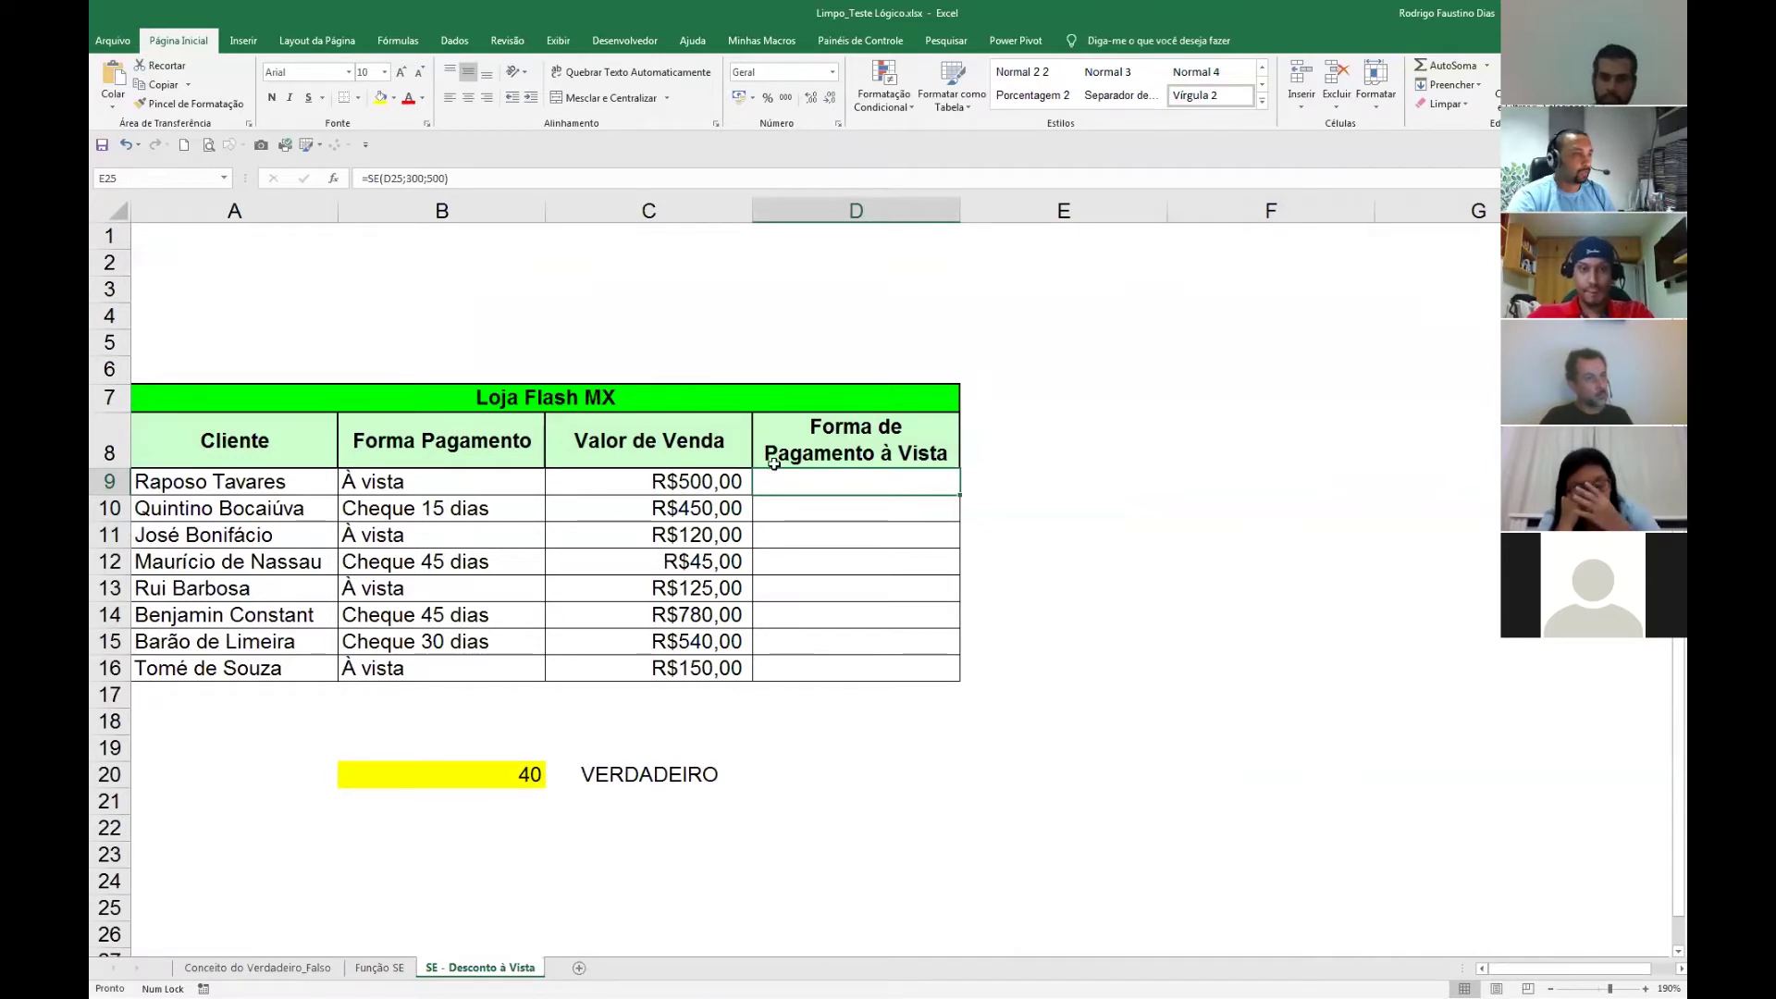
click(853, 435)
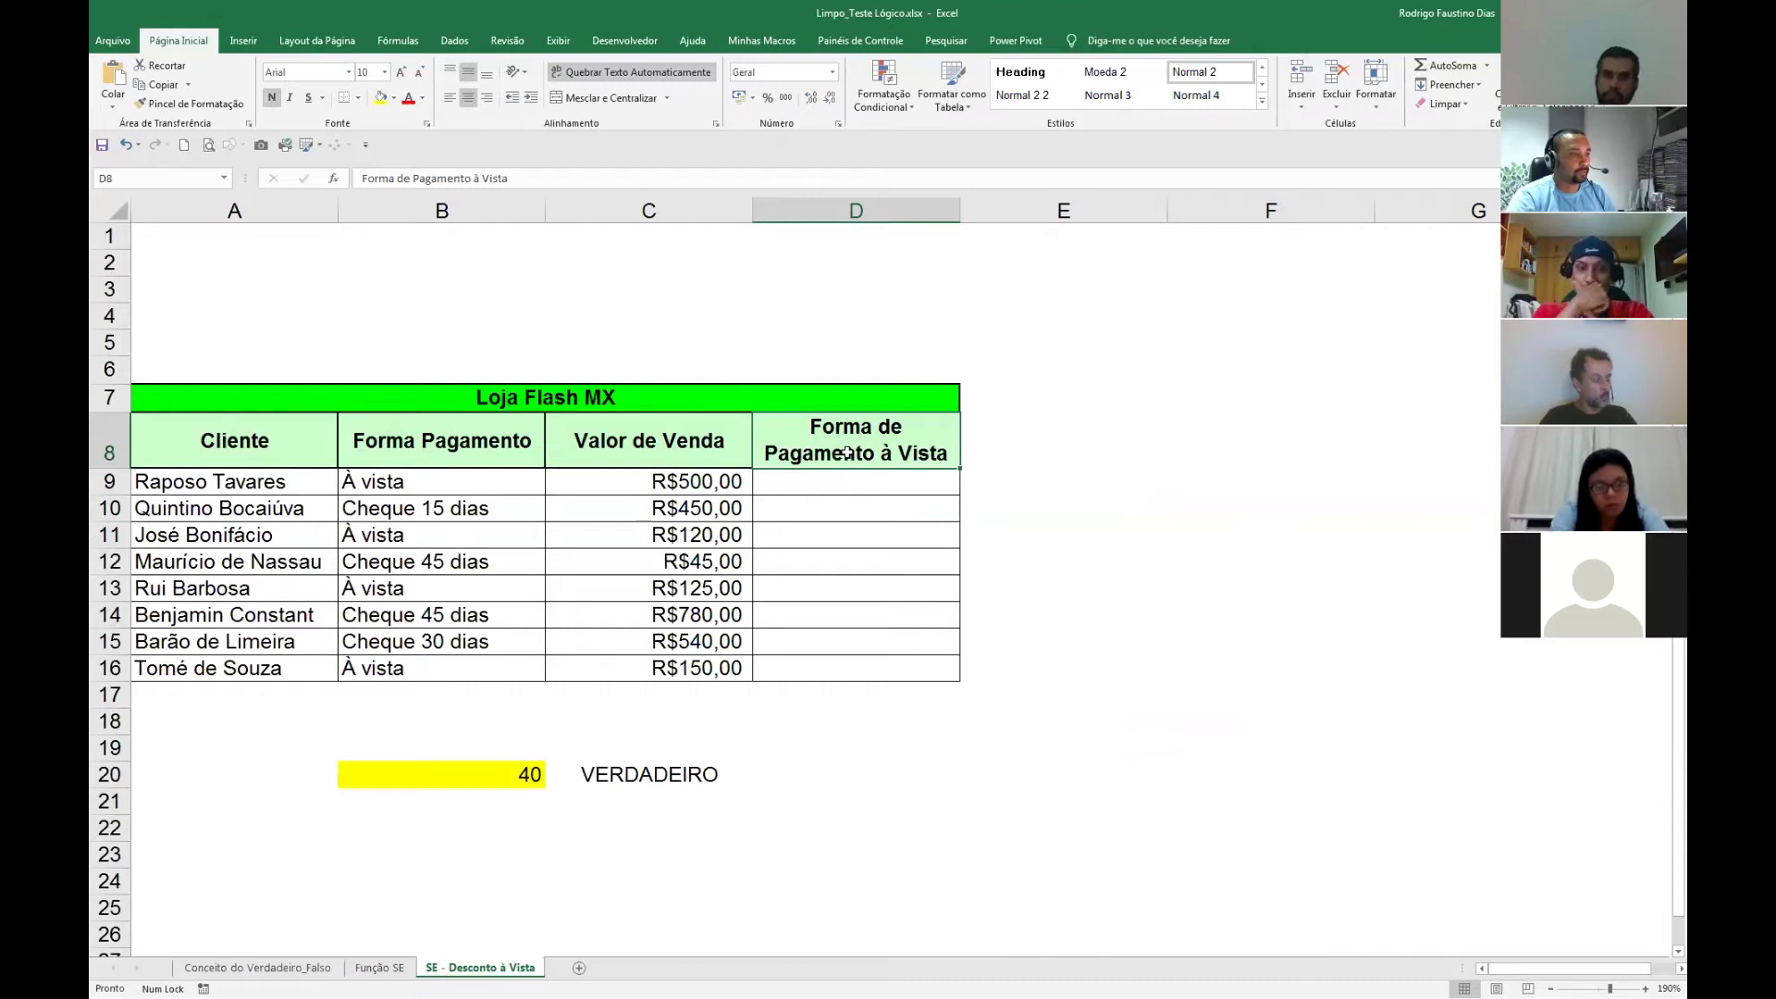
click(852, 481)
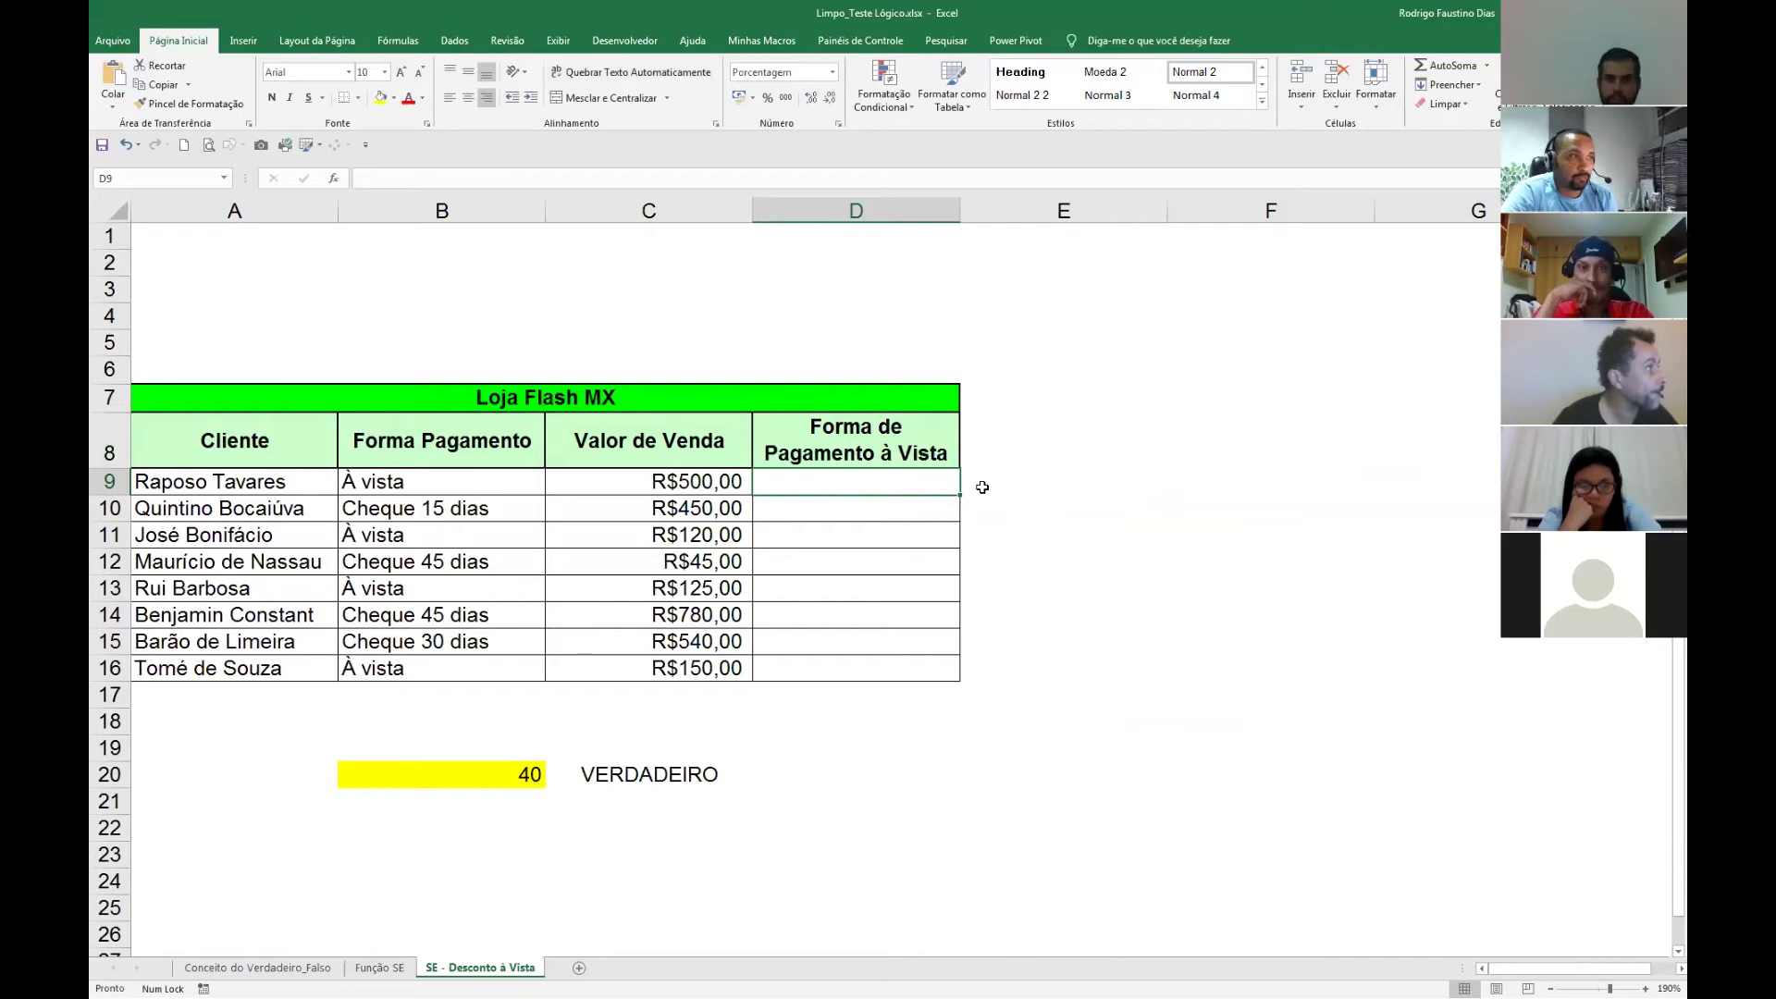
click(734, 481)
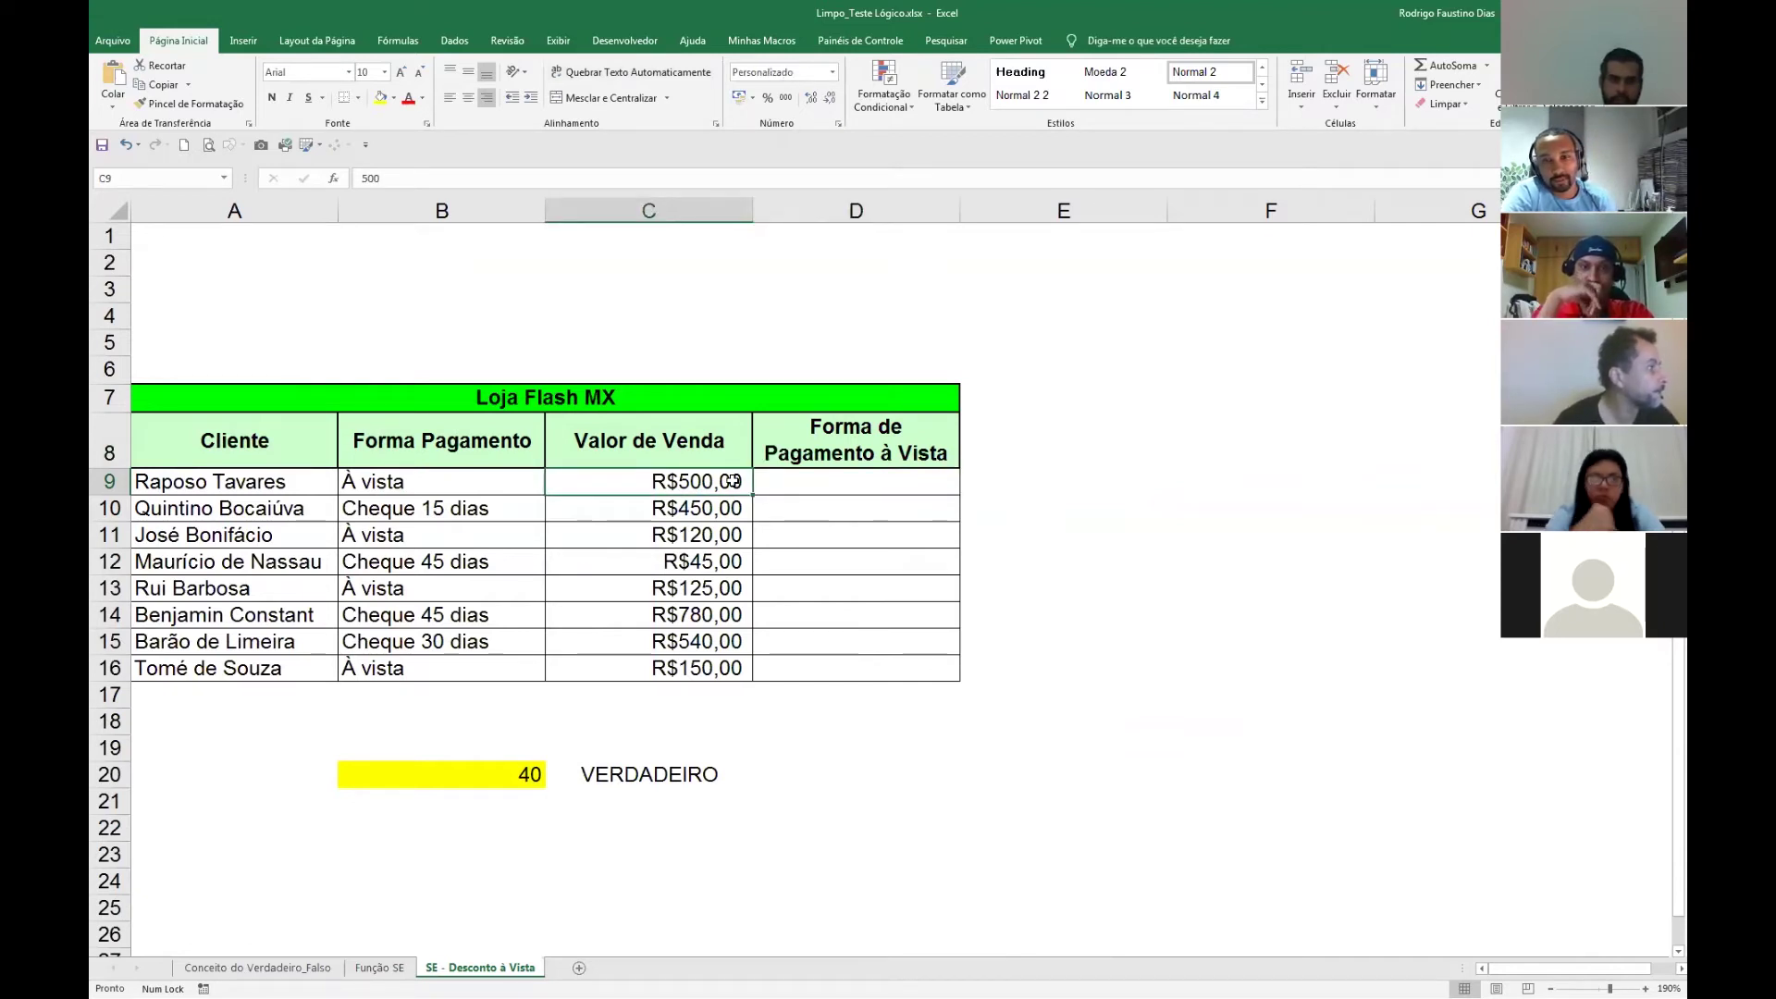
Enter the logical test =B9="à vista" in D9 and fill it down to D16.
click(824, 482)
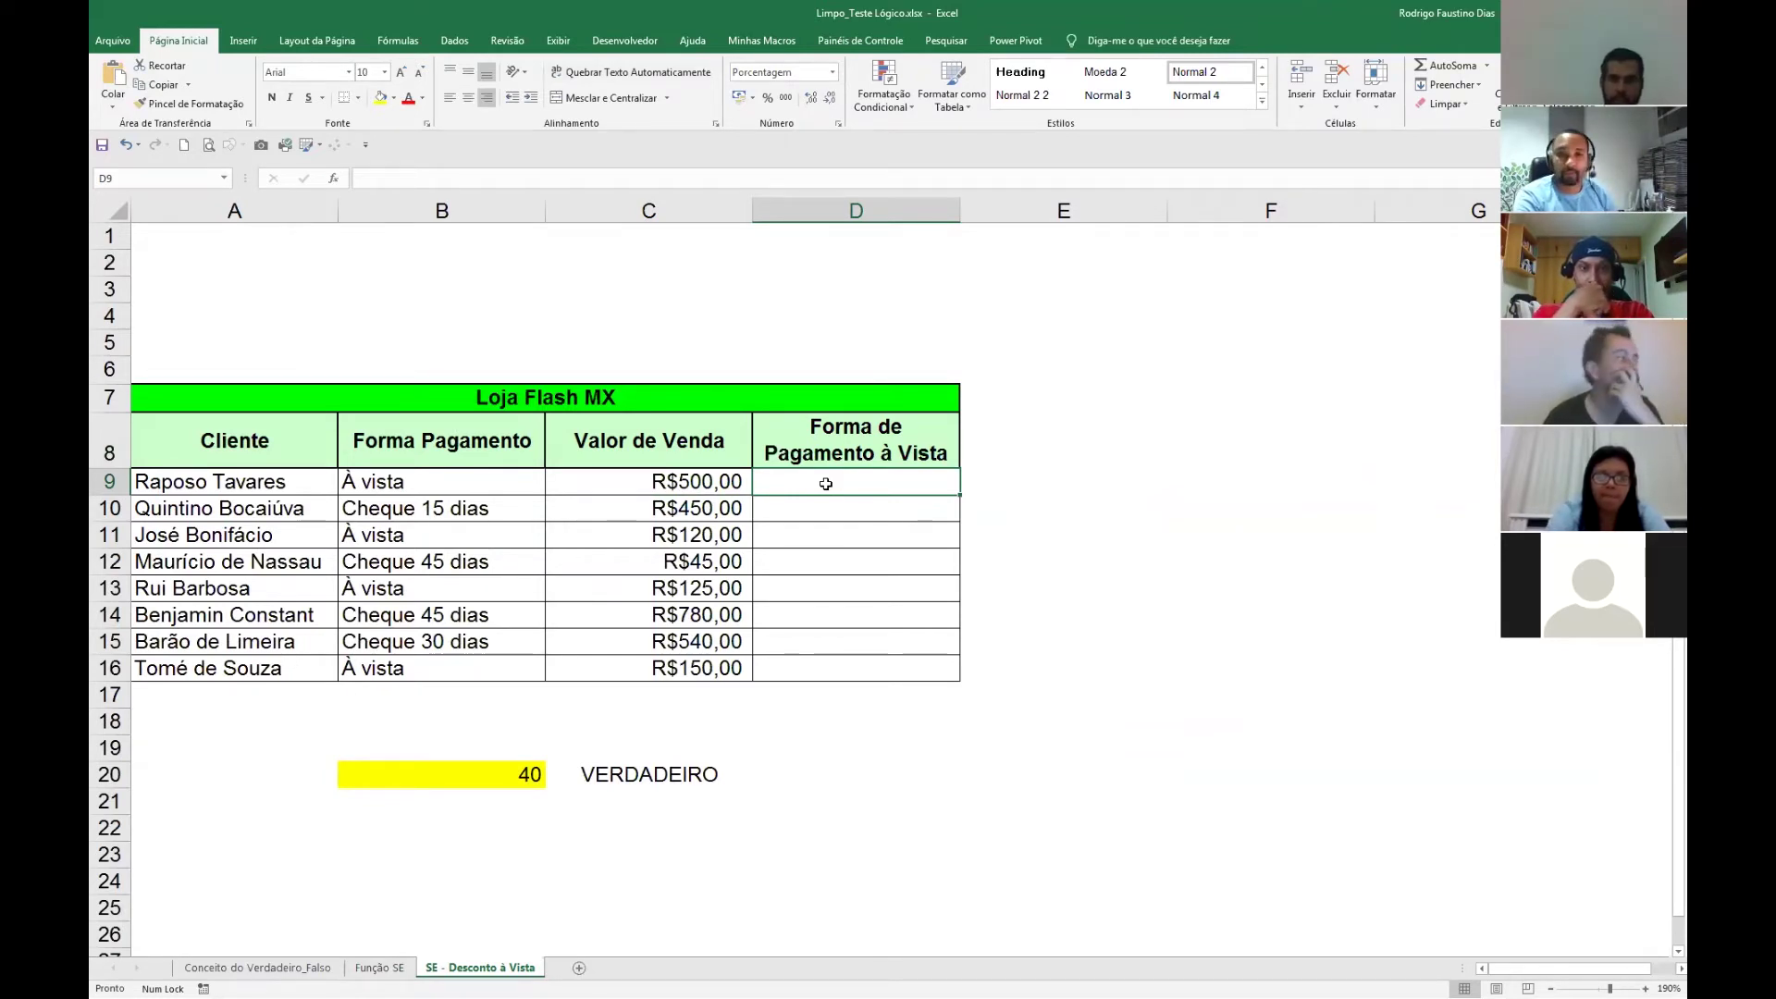
text(=)
key(Left)
key(Left)
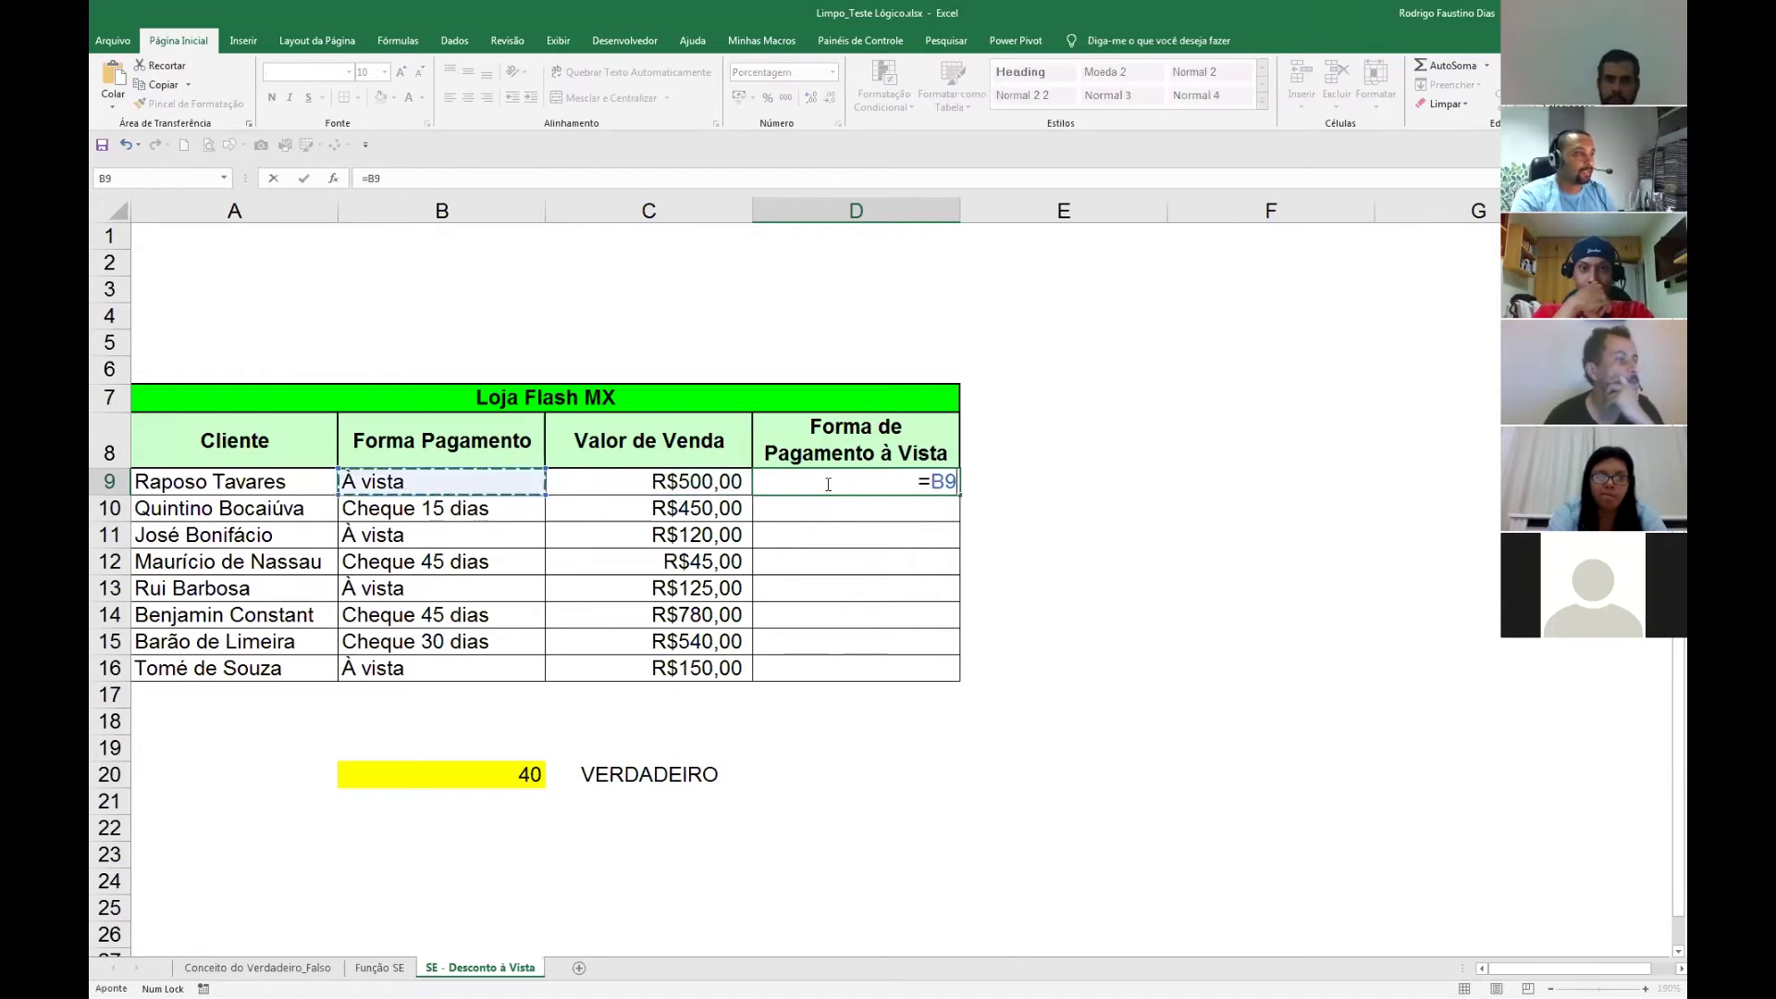
text(=")
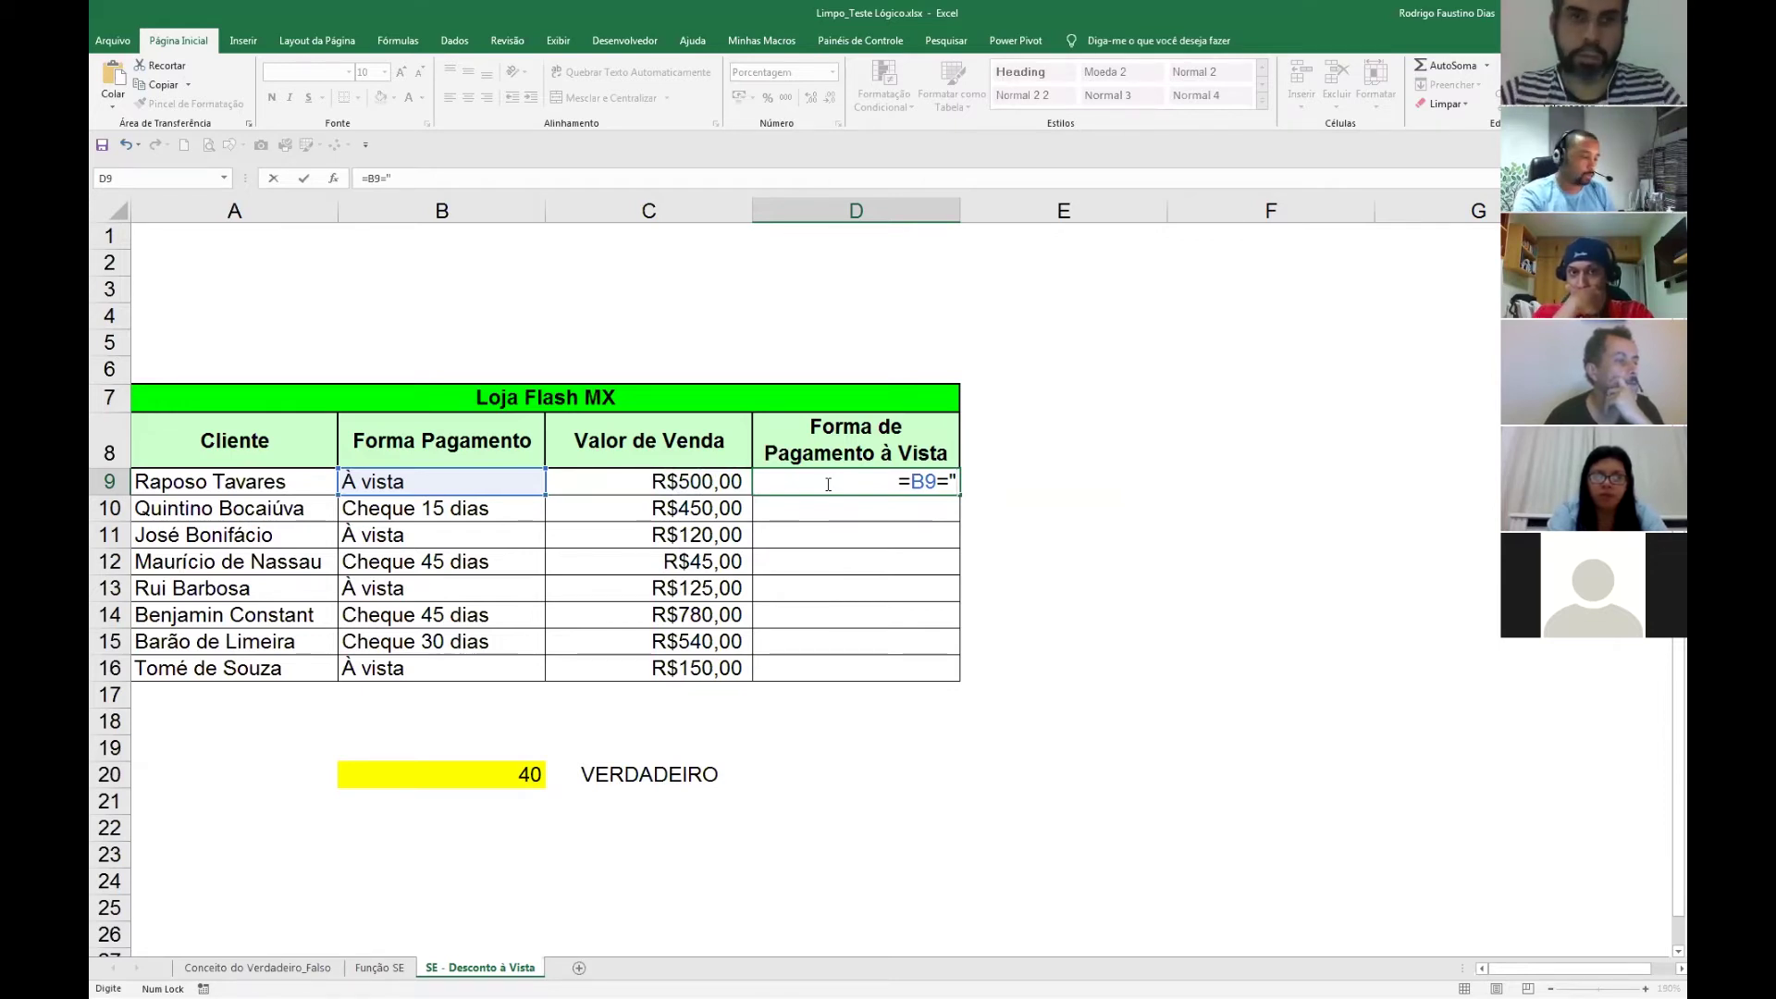
text(à)
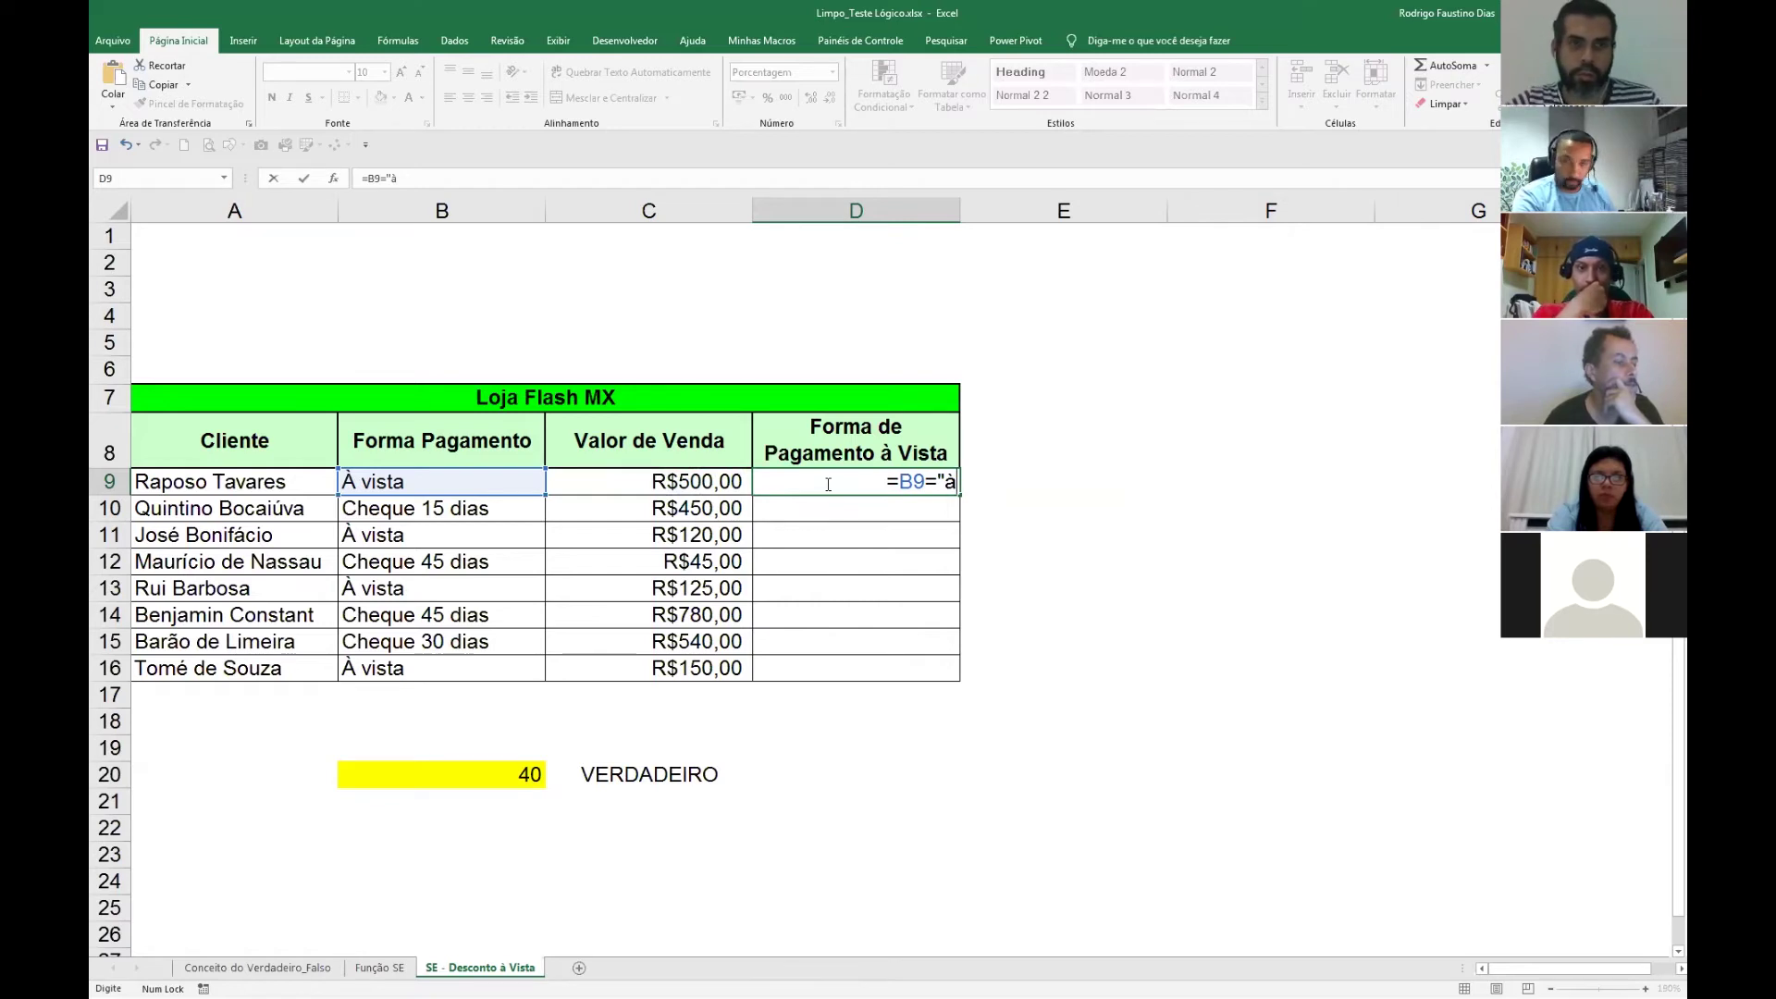
text( vista")
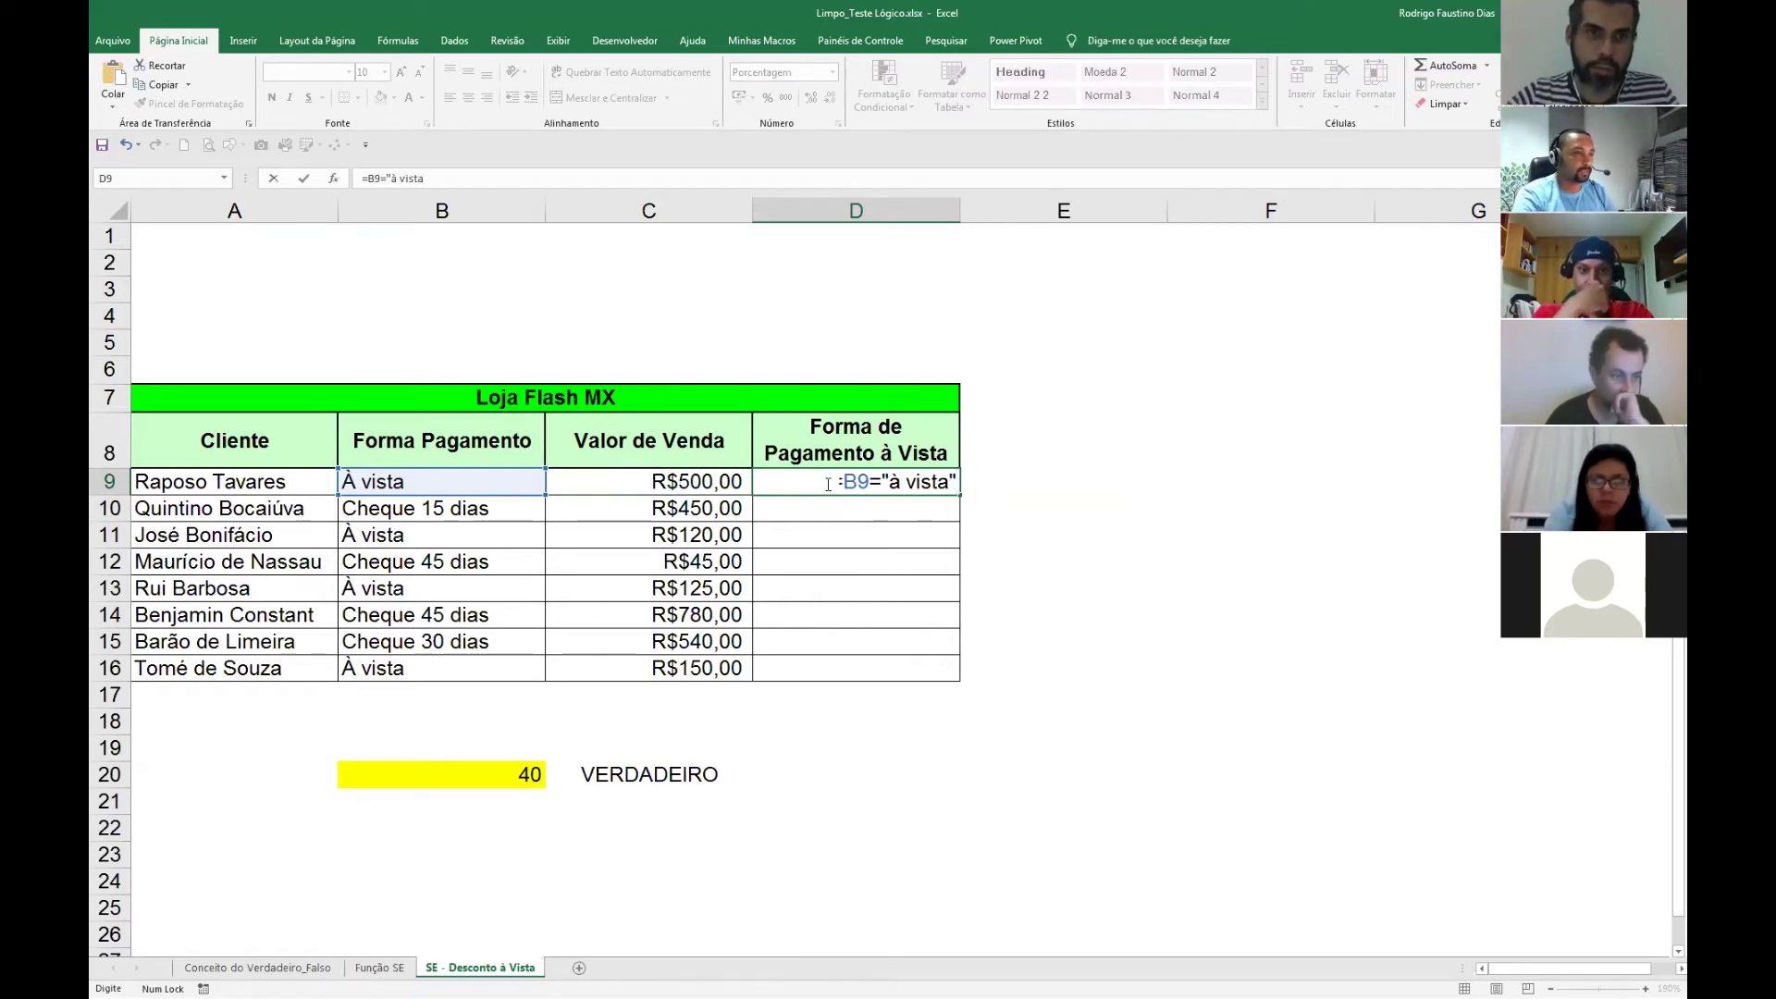
key(ctrl+Return)
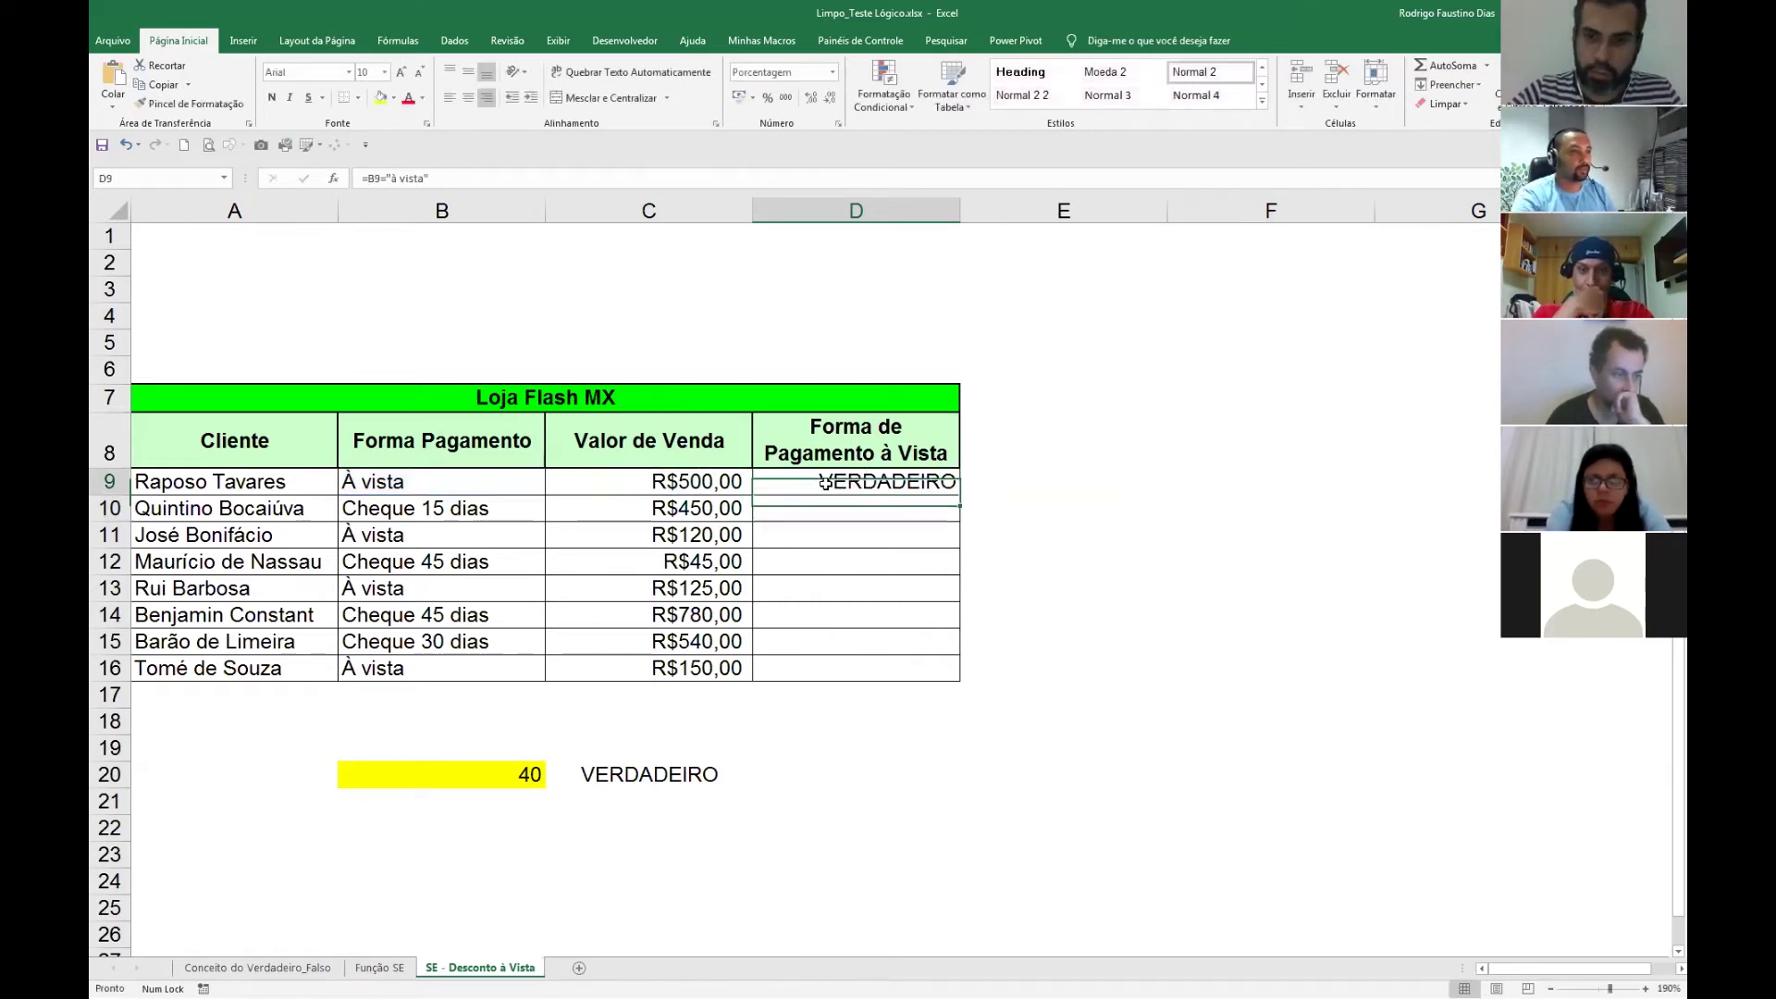
drag(961, 497, 961, 670)
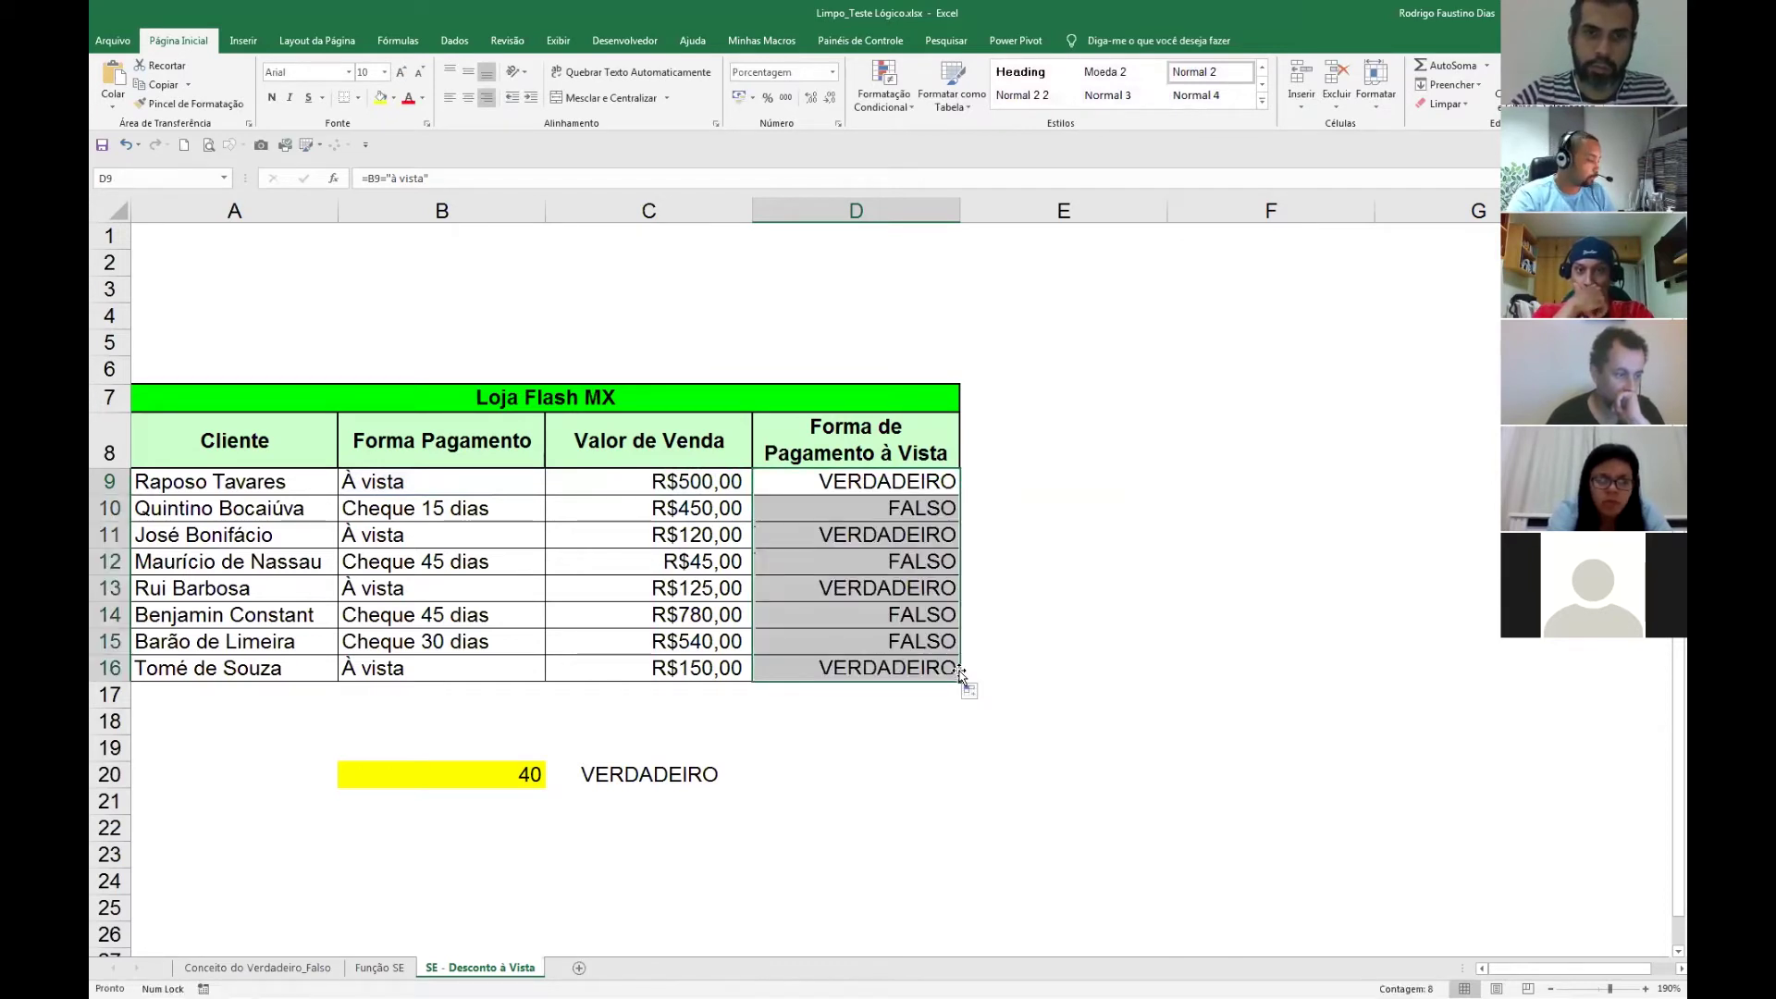
Wrap the logical test B9="à vista" in D9 in an SE function and mark the added function opening and semicolon in red.
key(F2)
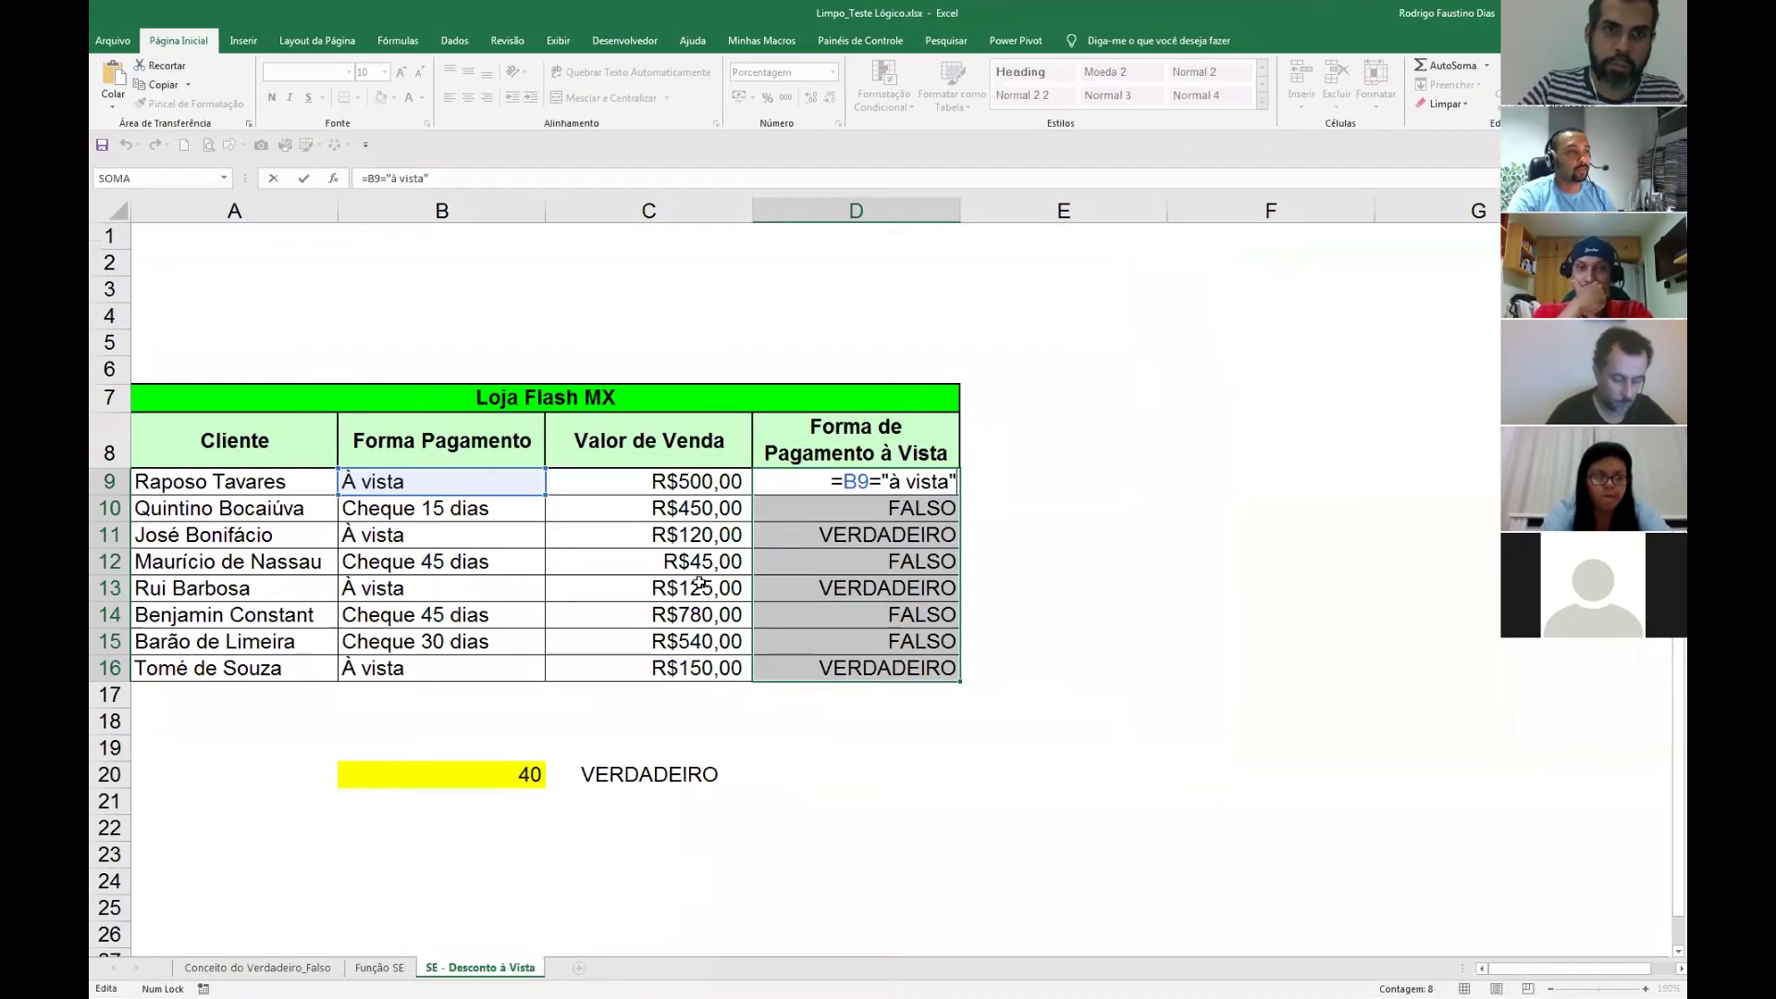
key(Escape)
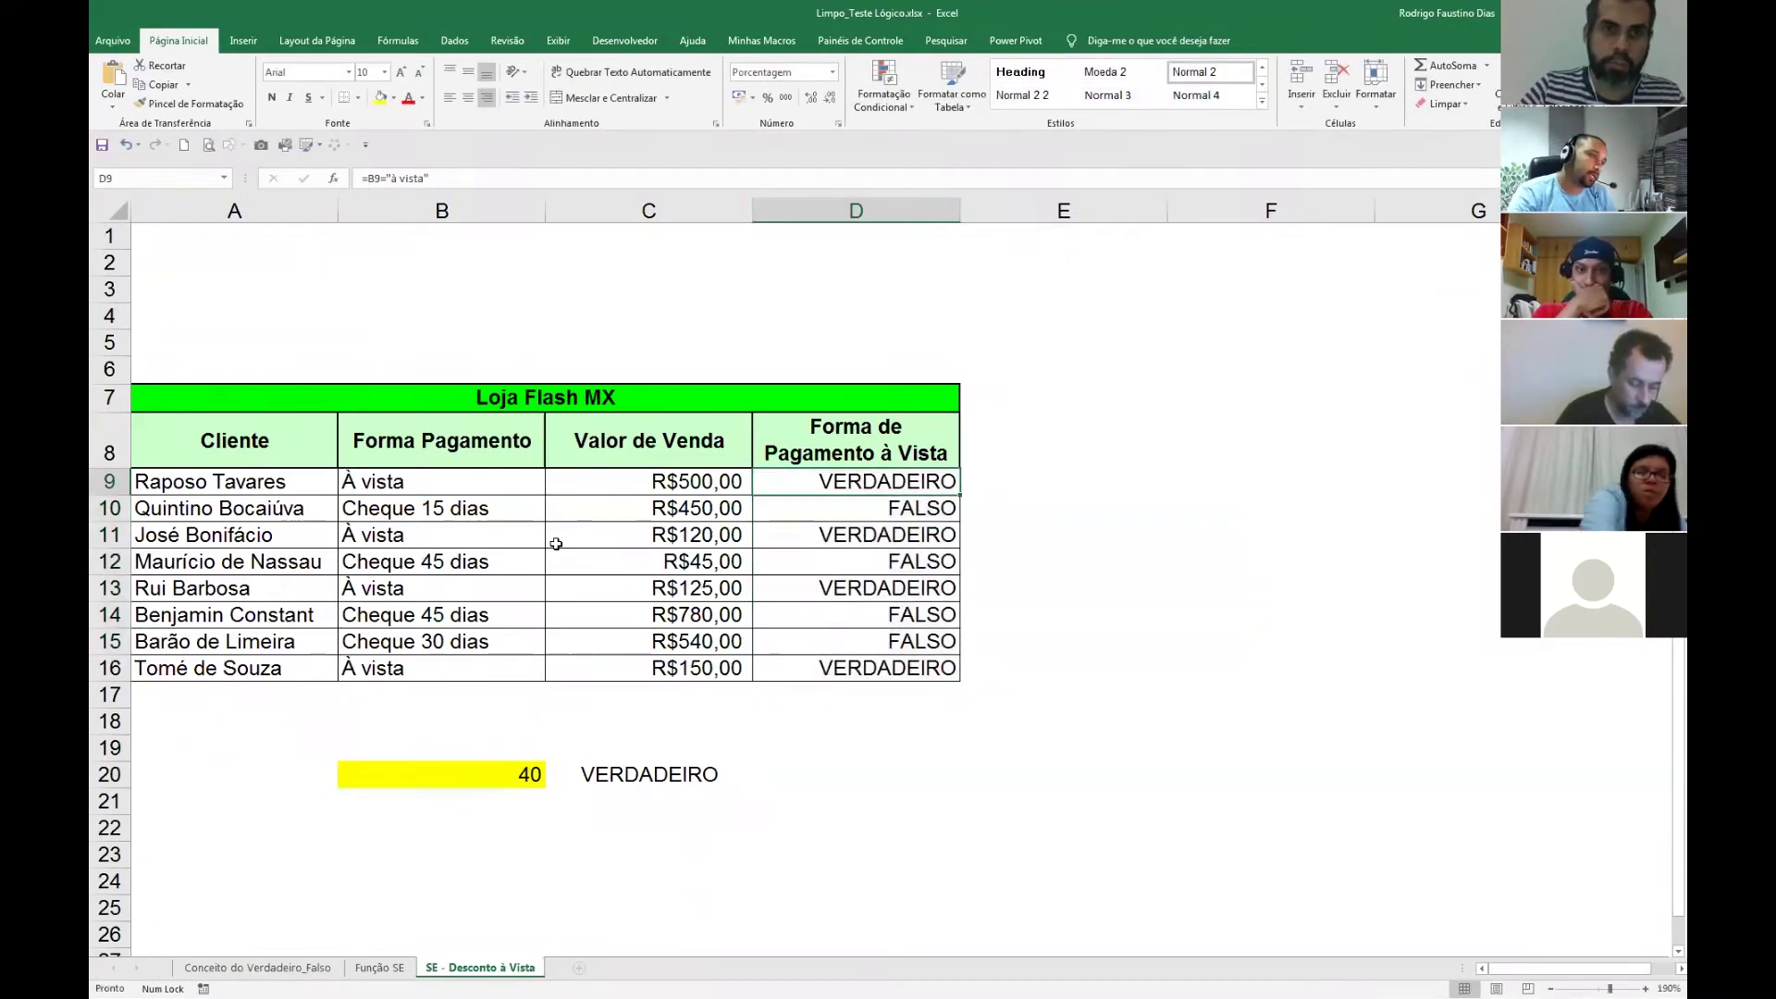
double_click(832, 483)
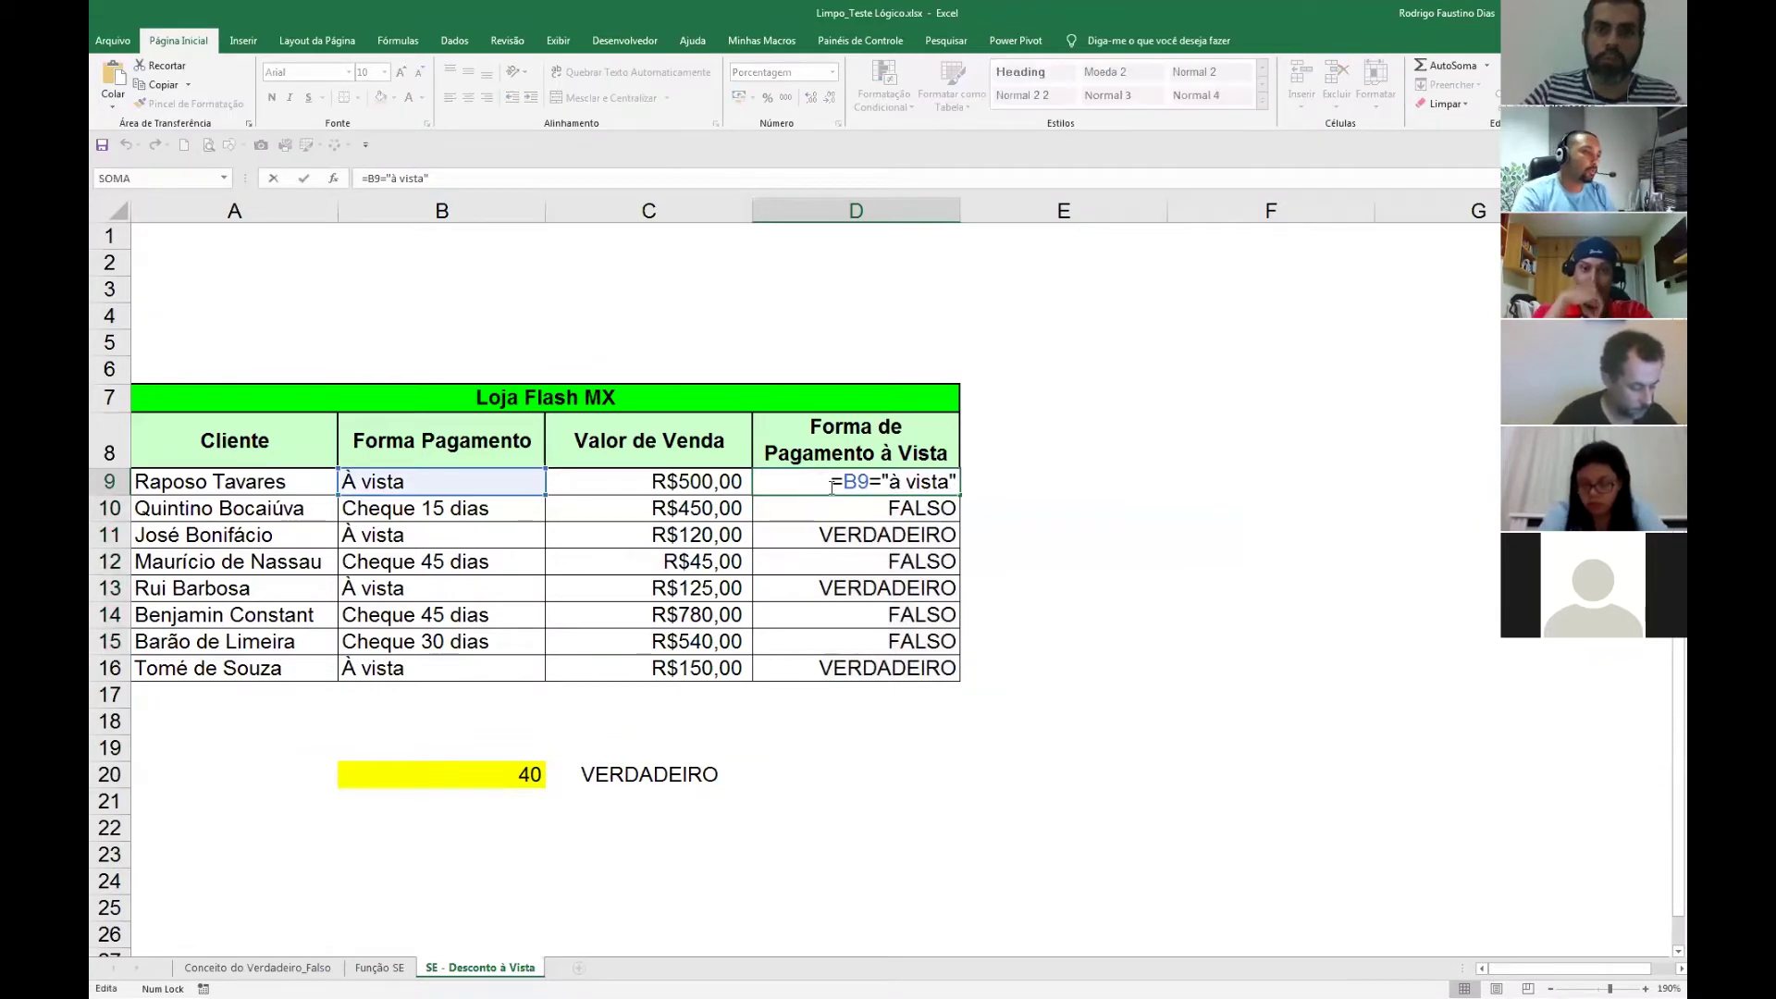
text(se()
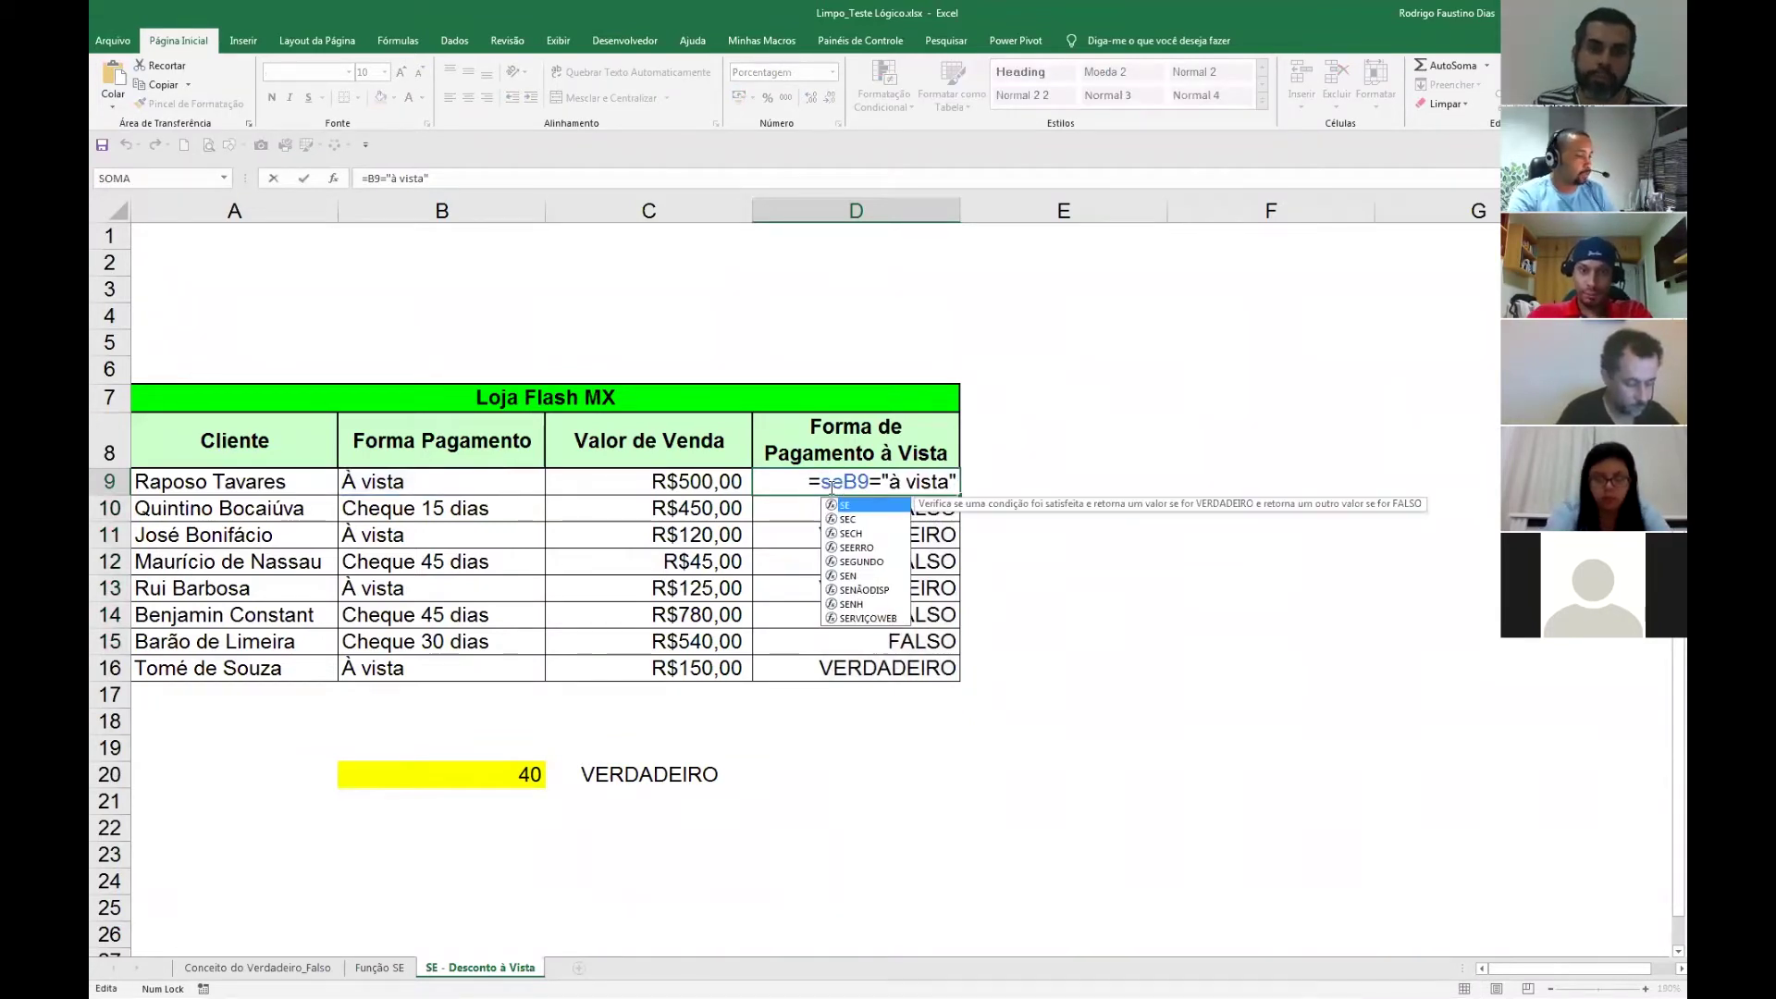
text(;)
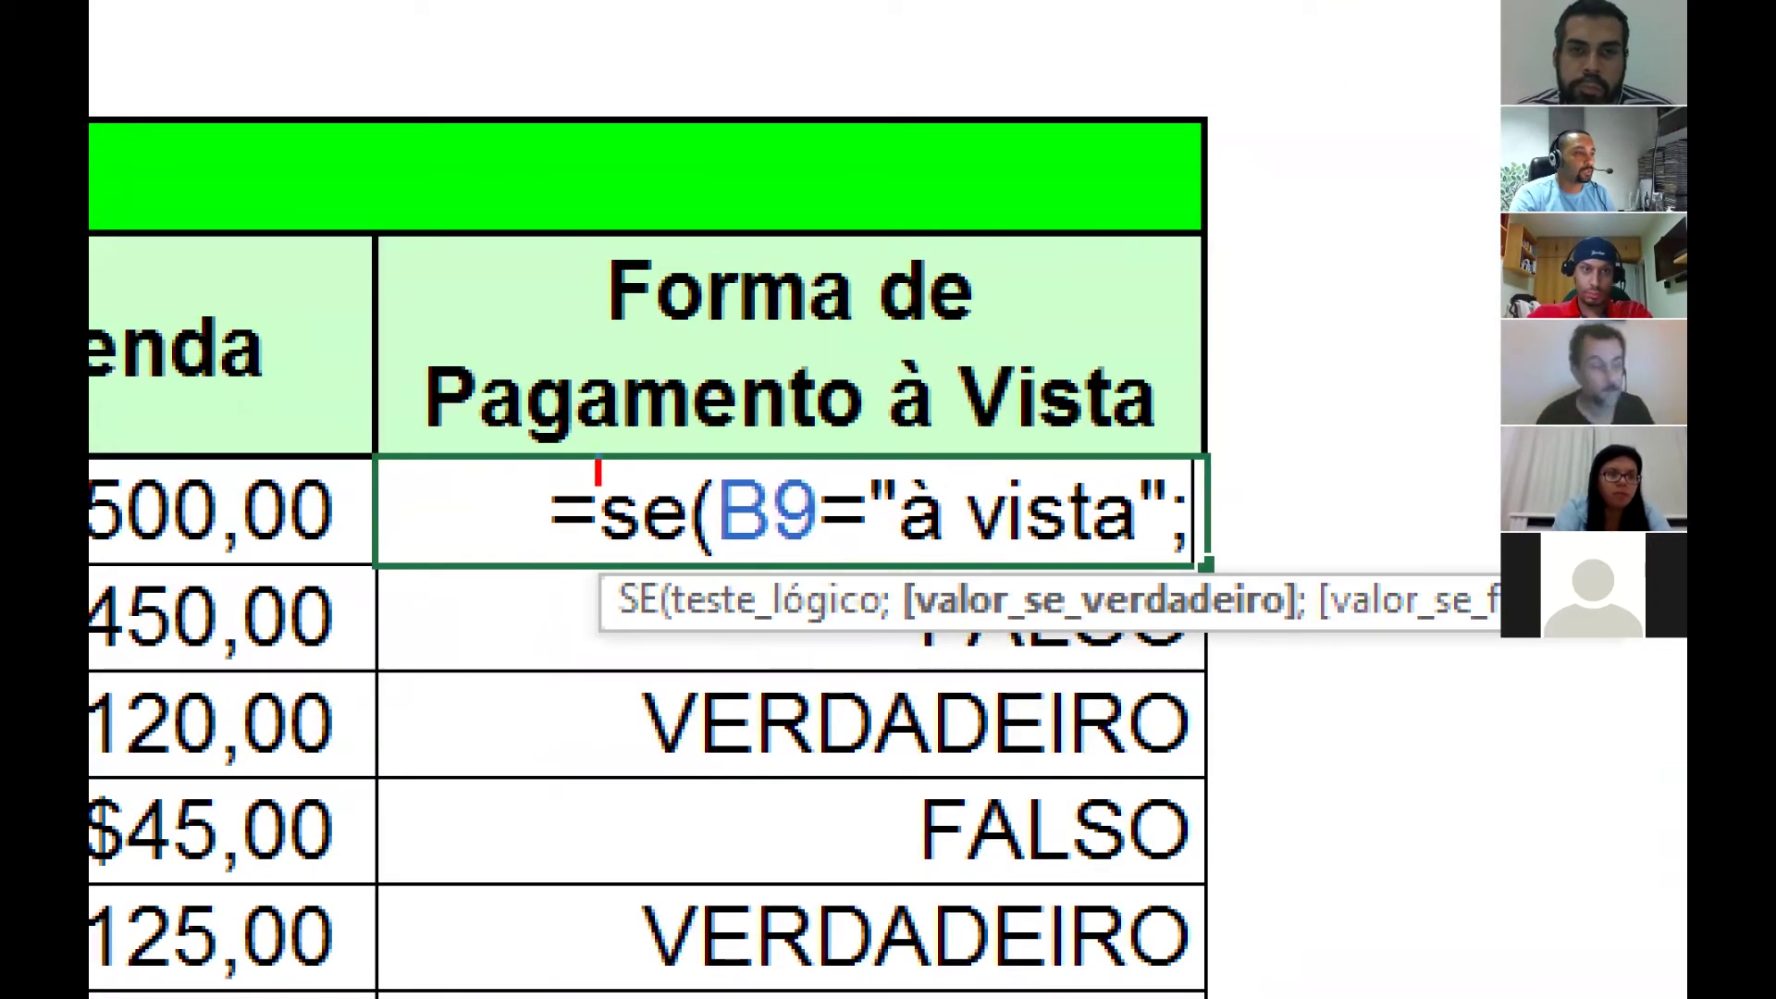
mouse_move(600, 454)
mouse_down()
mouse_move(682, 563)
mouse_move(716, 575)
mouse_up()
drag(1194, 555, 1266, 685)
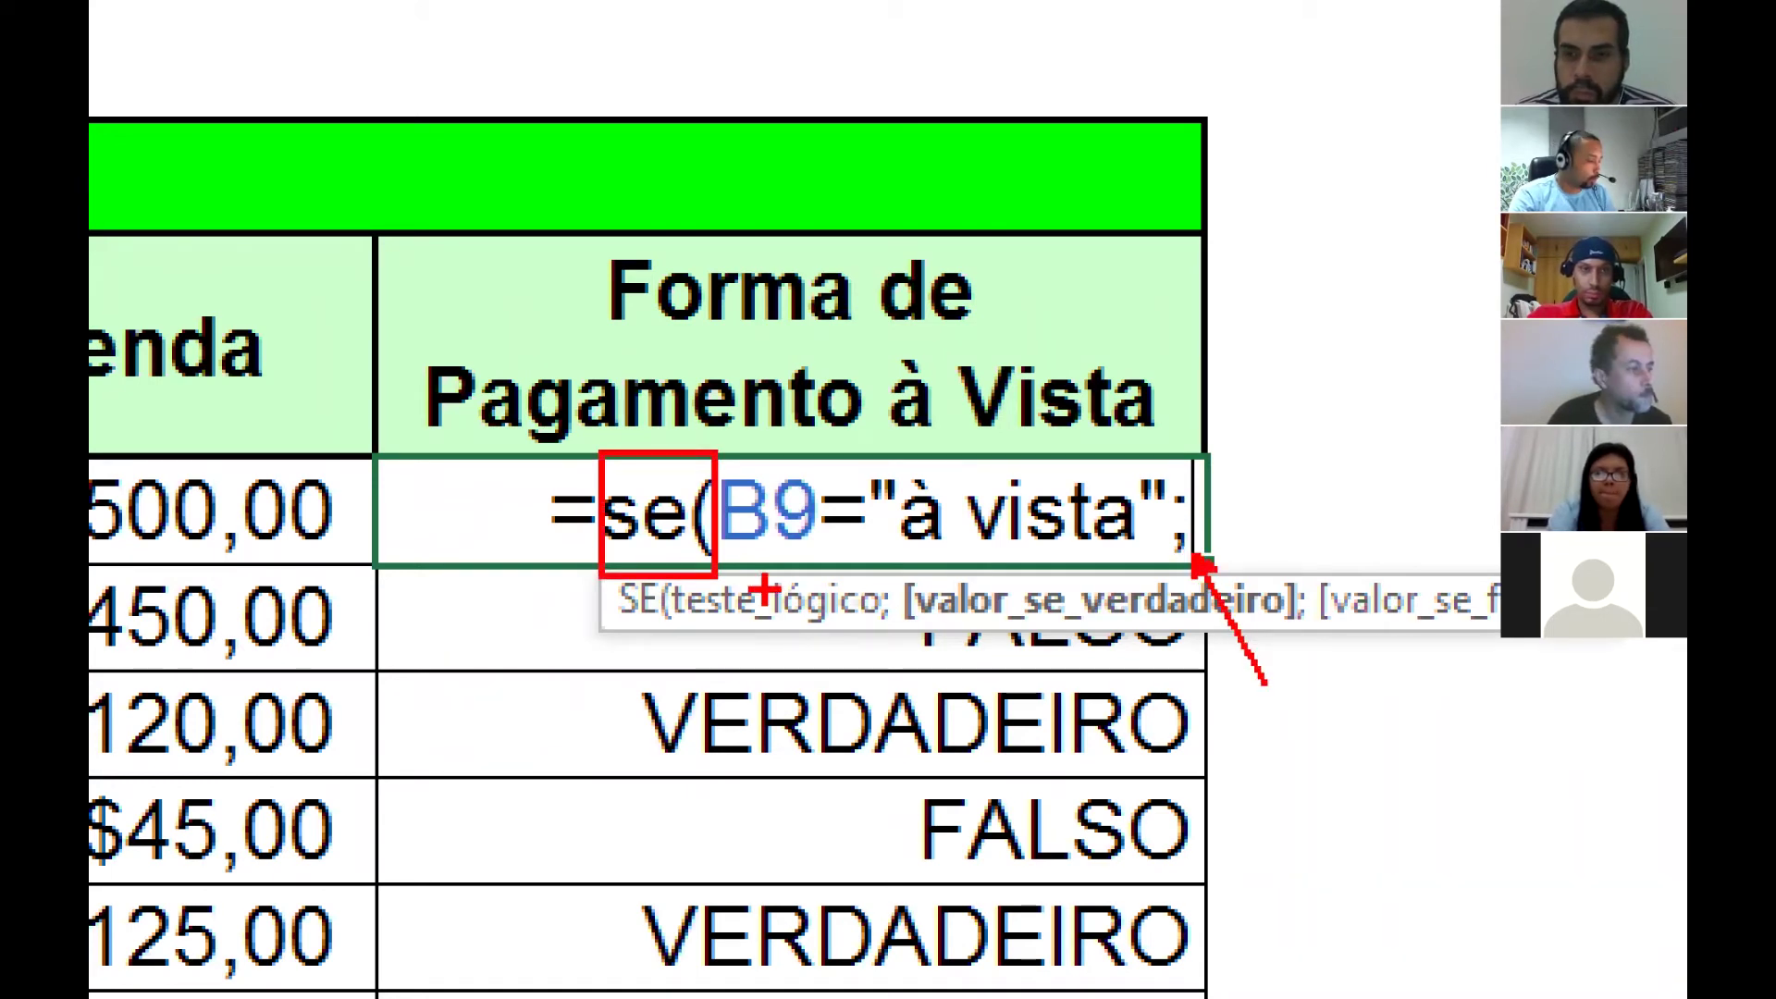
mouse_move(854, 432)
mouse_down()
mouse_move(721, 585)
mouse_move(986, 593)
mouse_move(1184, 557)
mouse_move(1195, 462)
mouse_move(1006, 431)
mouse_up()
key(Escape)
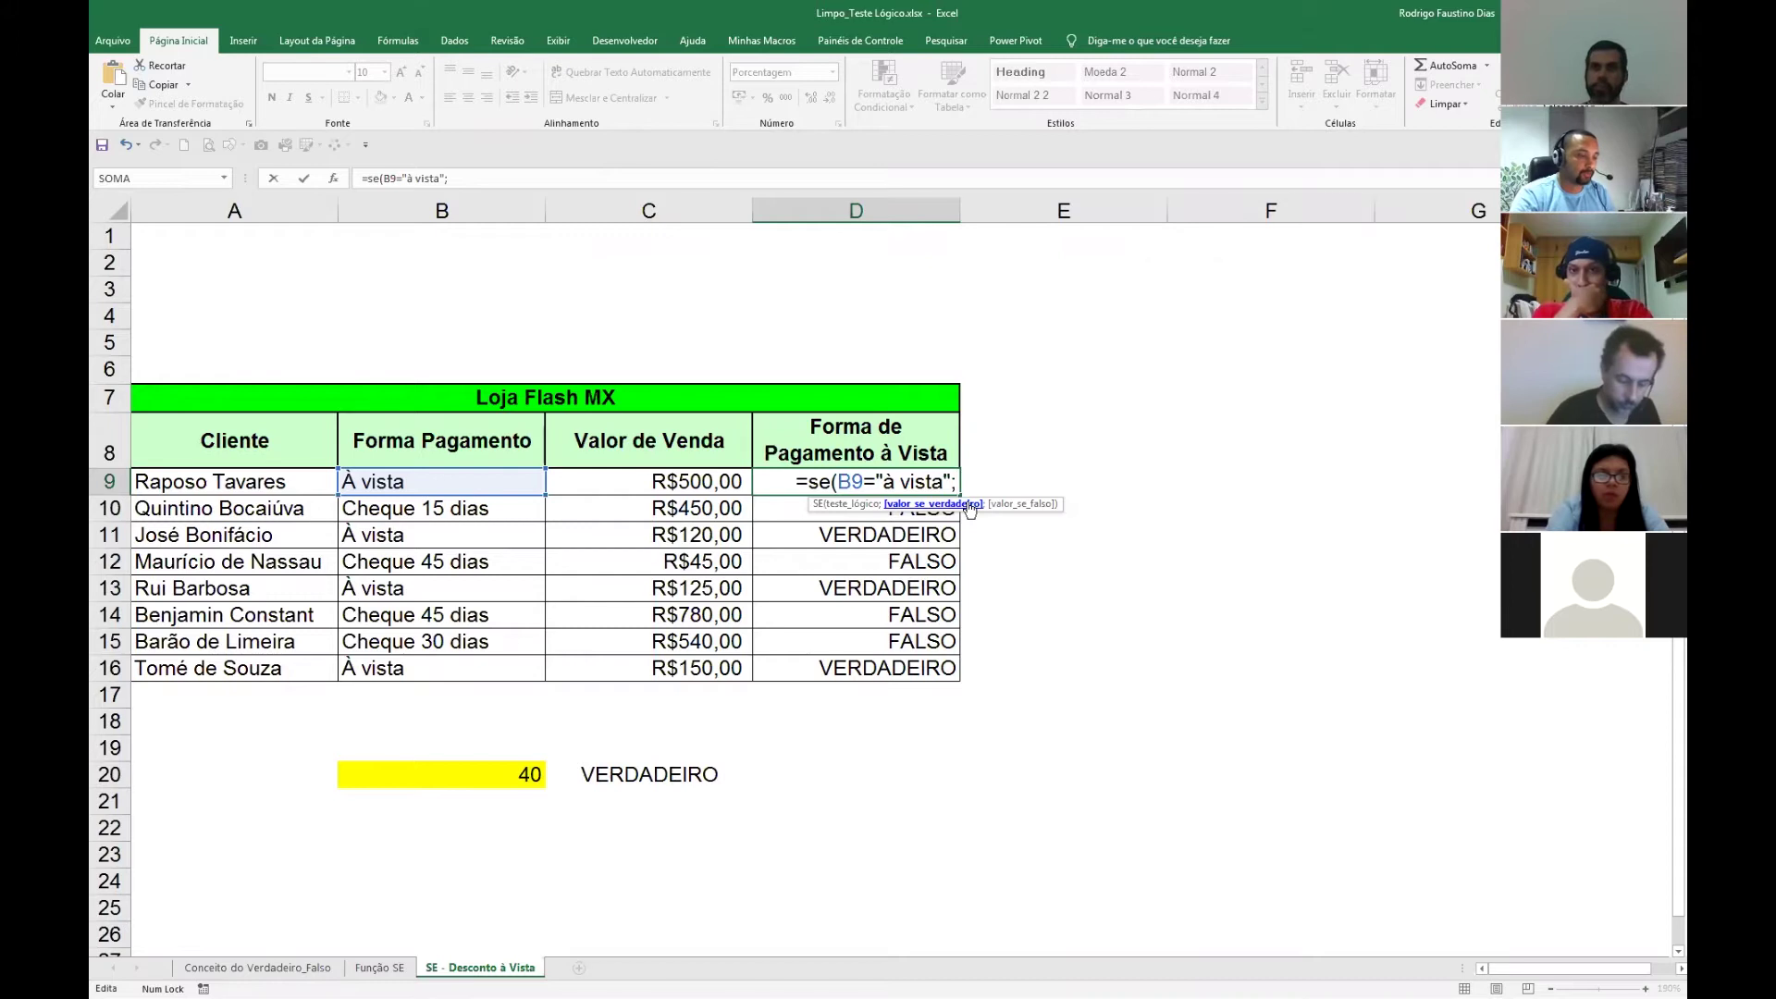
Complete the SE function in D9 with 10% if true and 0% if false, and multiply it by C9.
text(10)
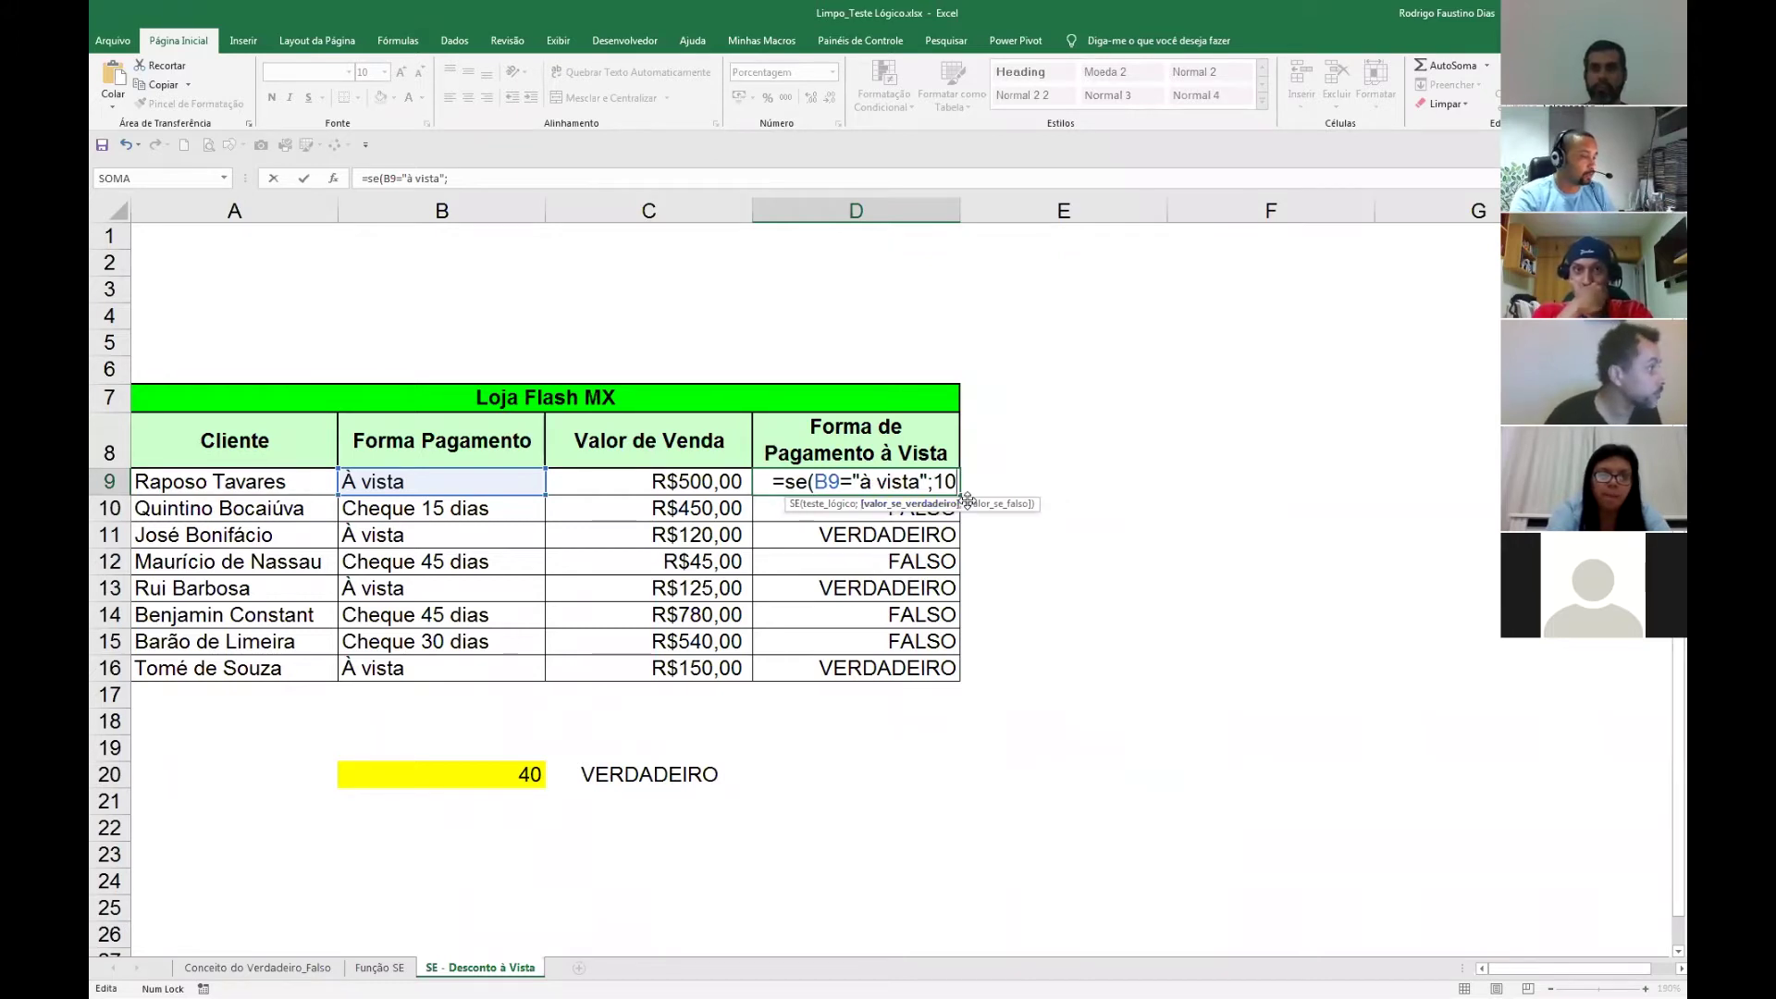
text(%;0%)
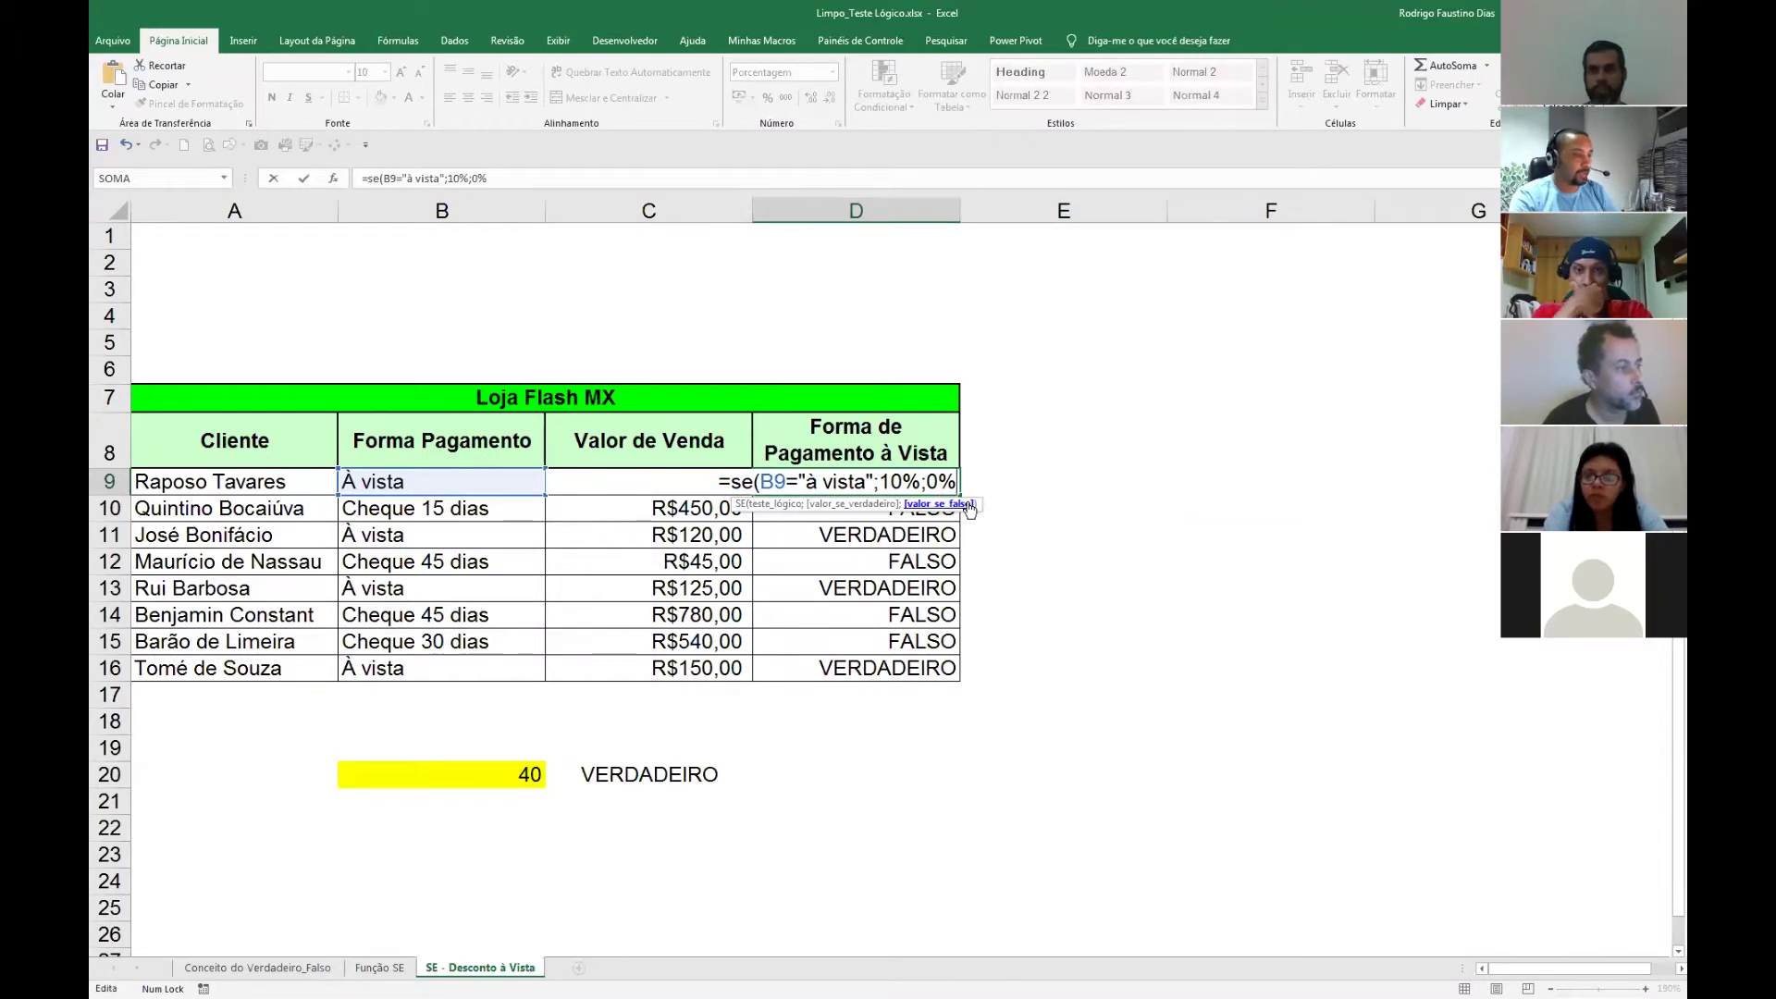
text())
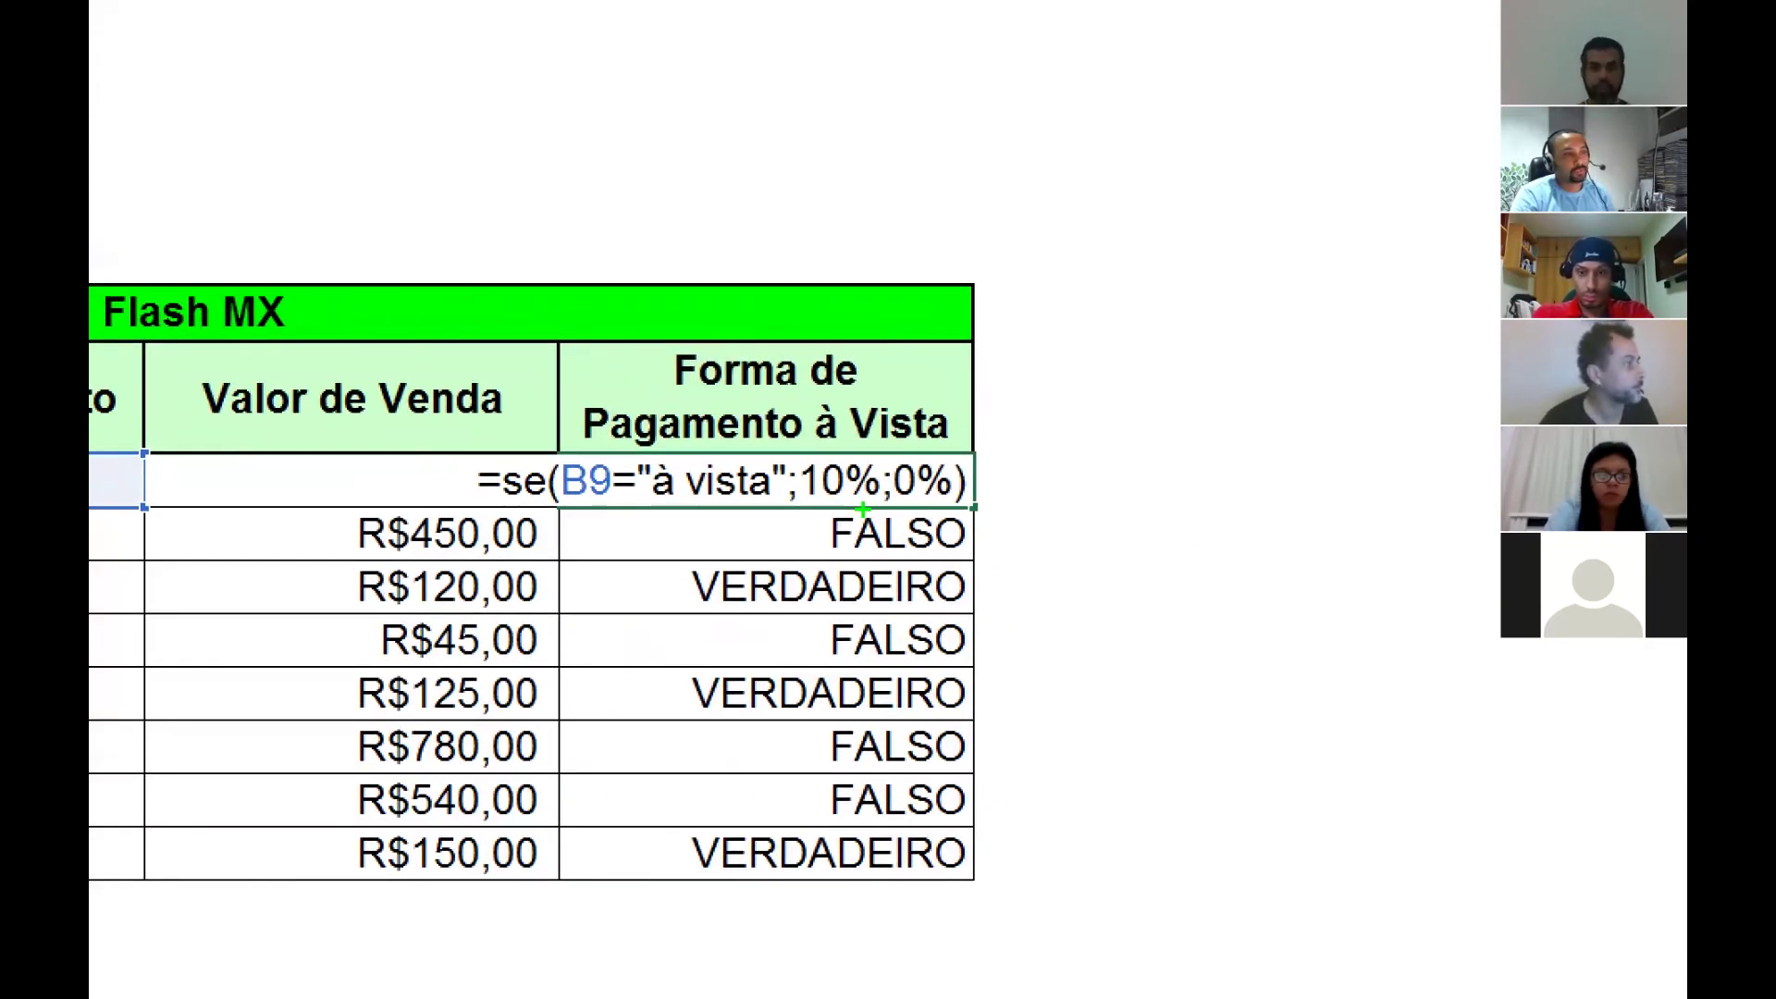
drag(792, 593, 820, 497)
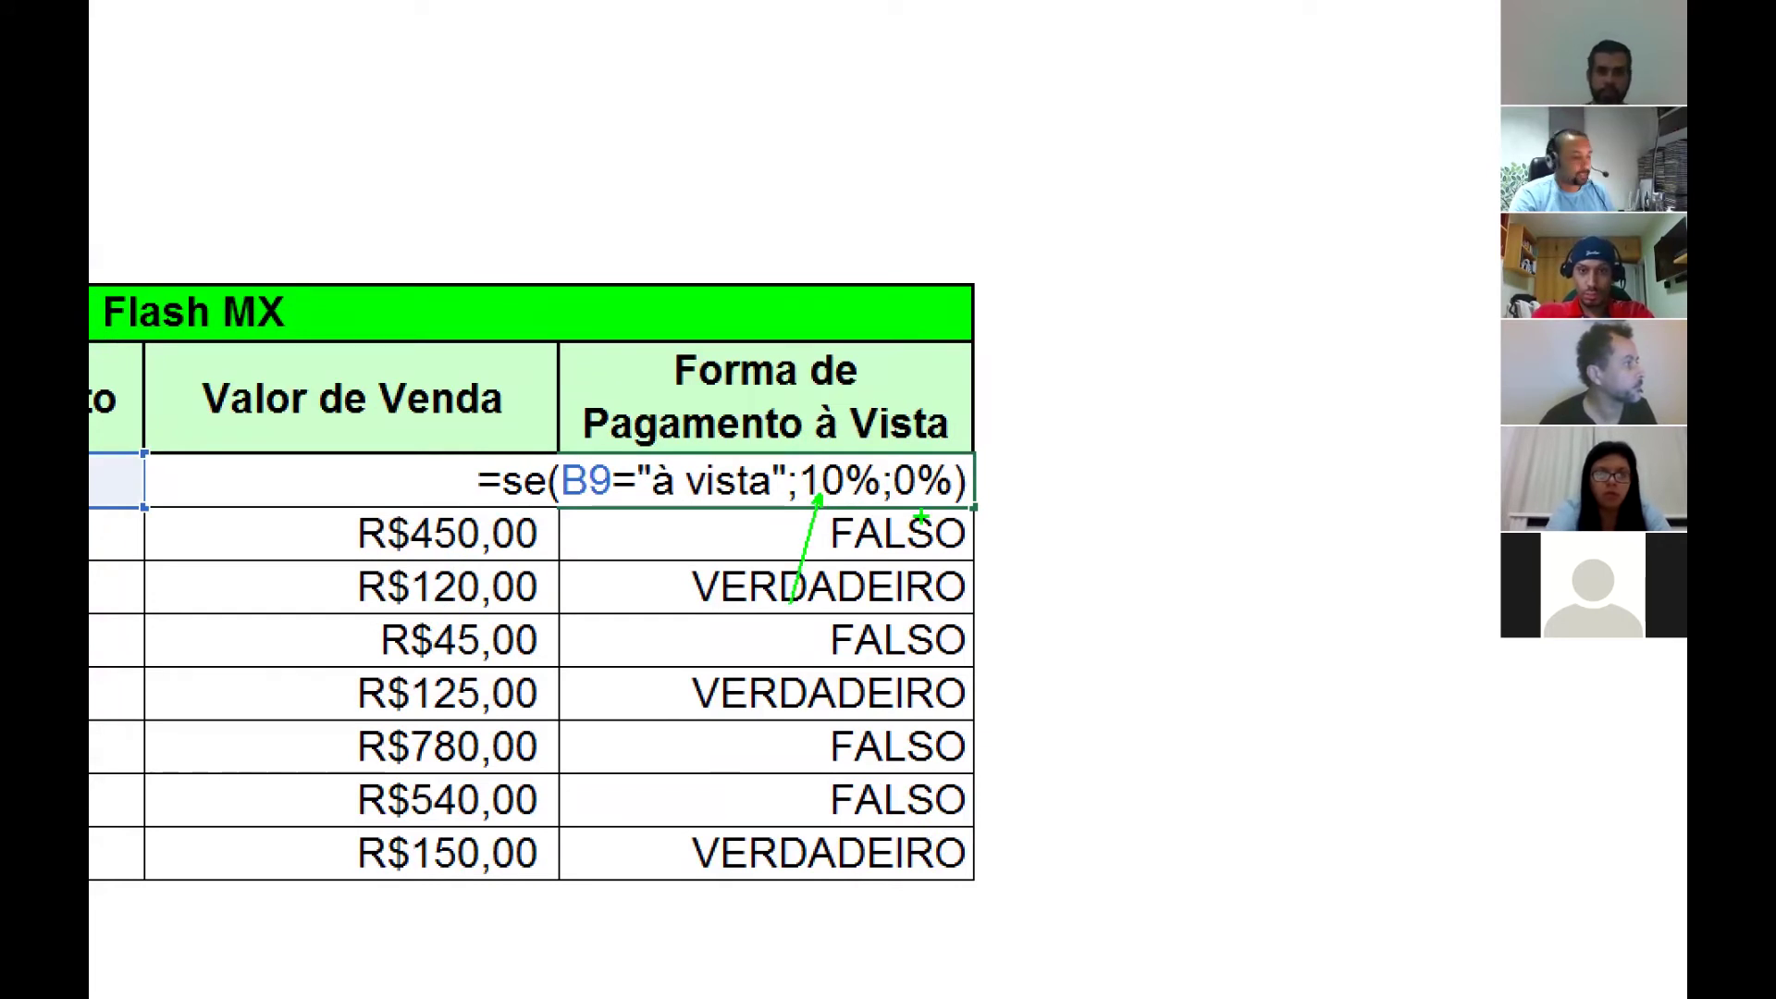
drag(899, 341, 924, 470)
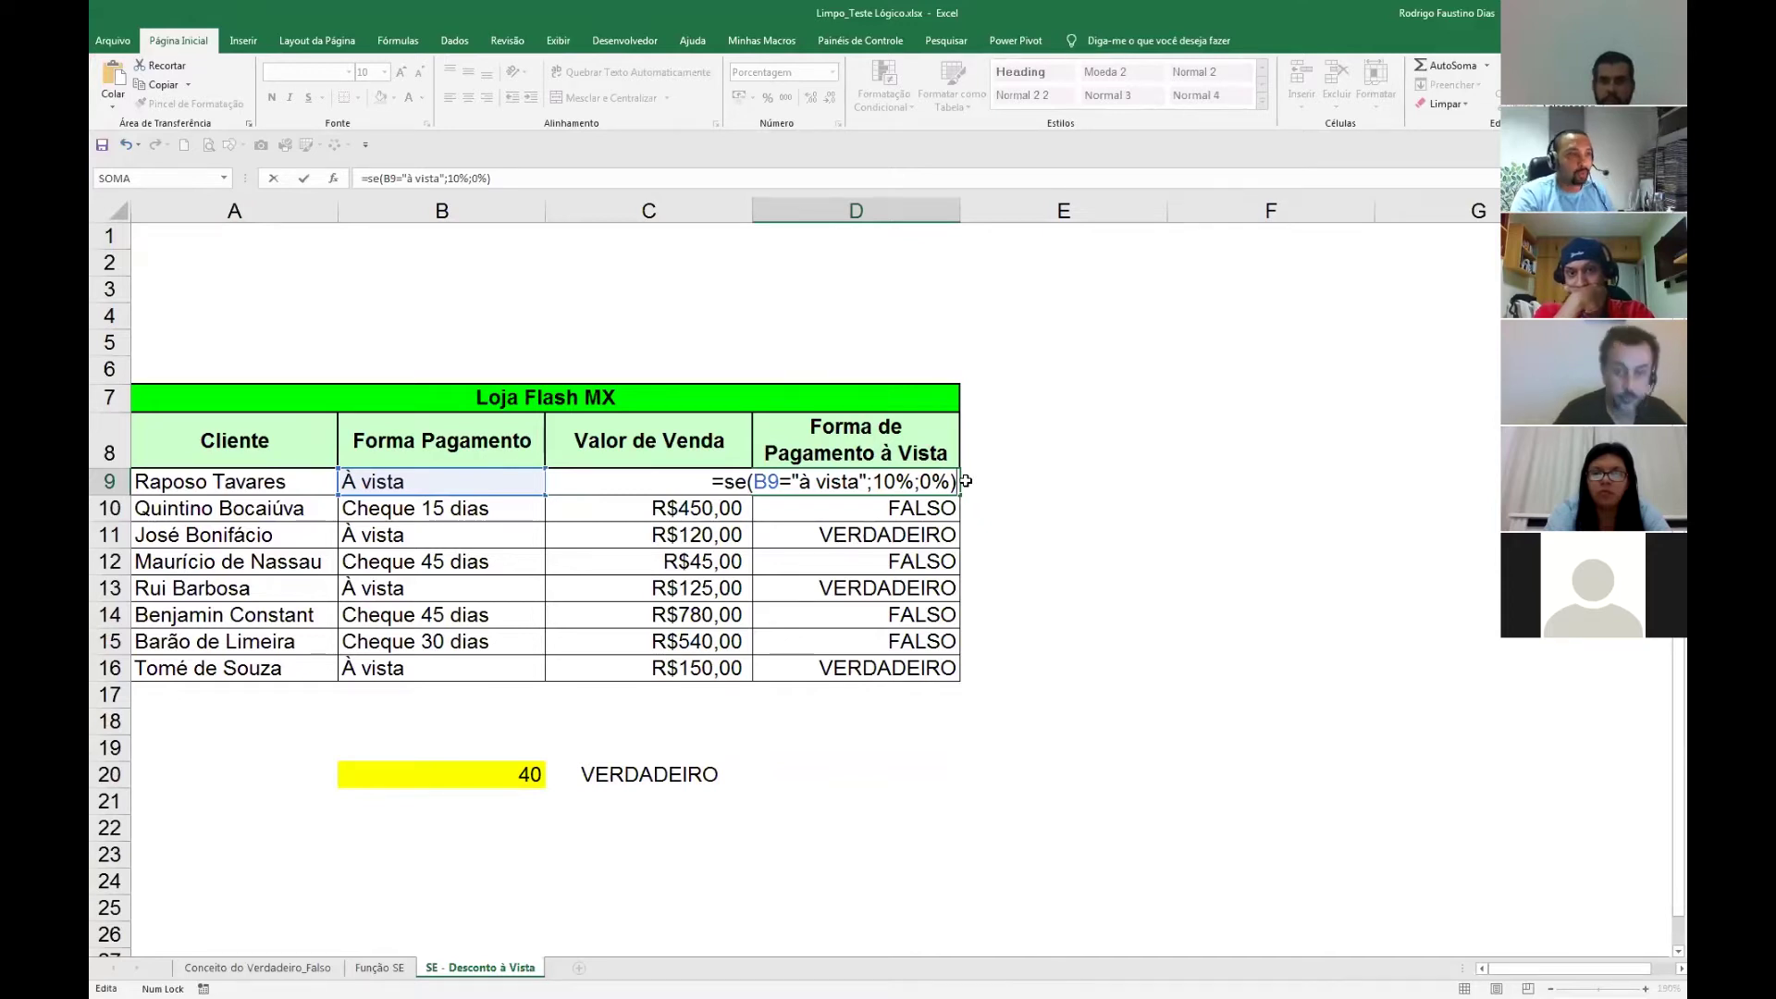
text(*)
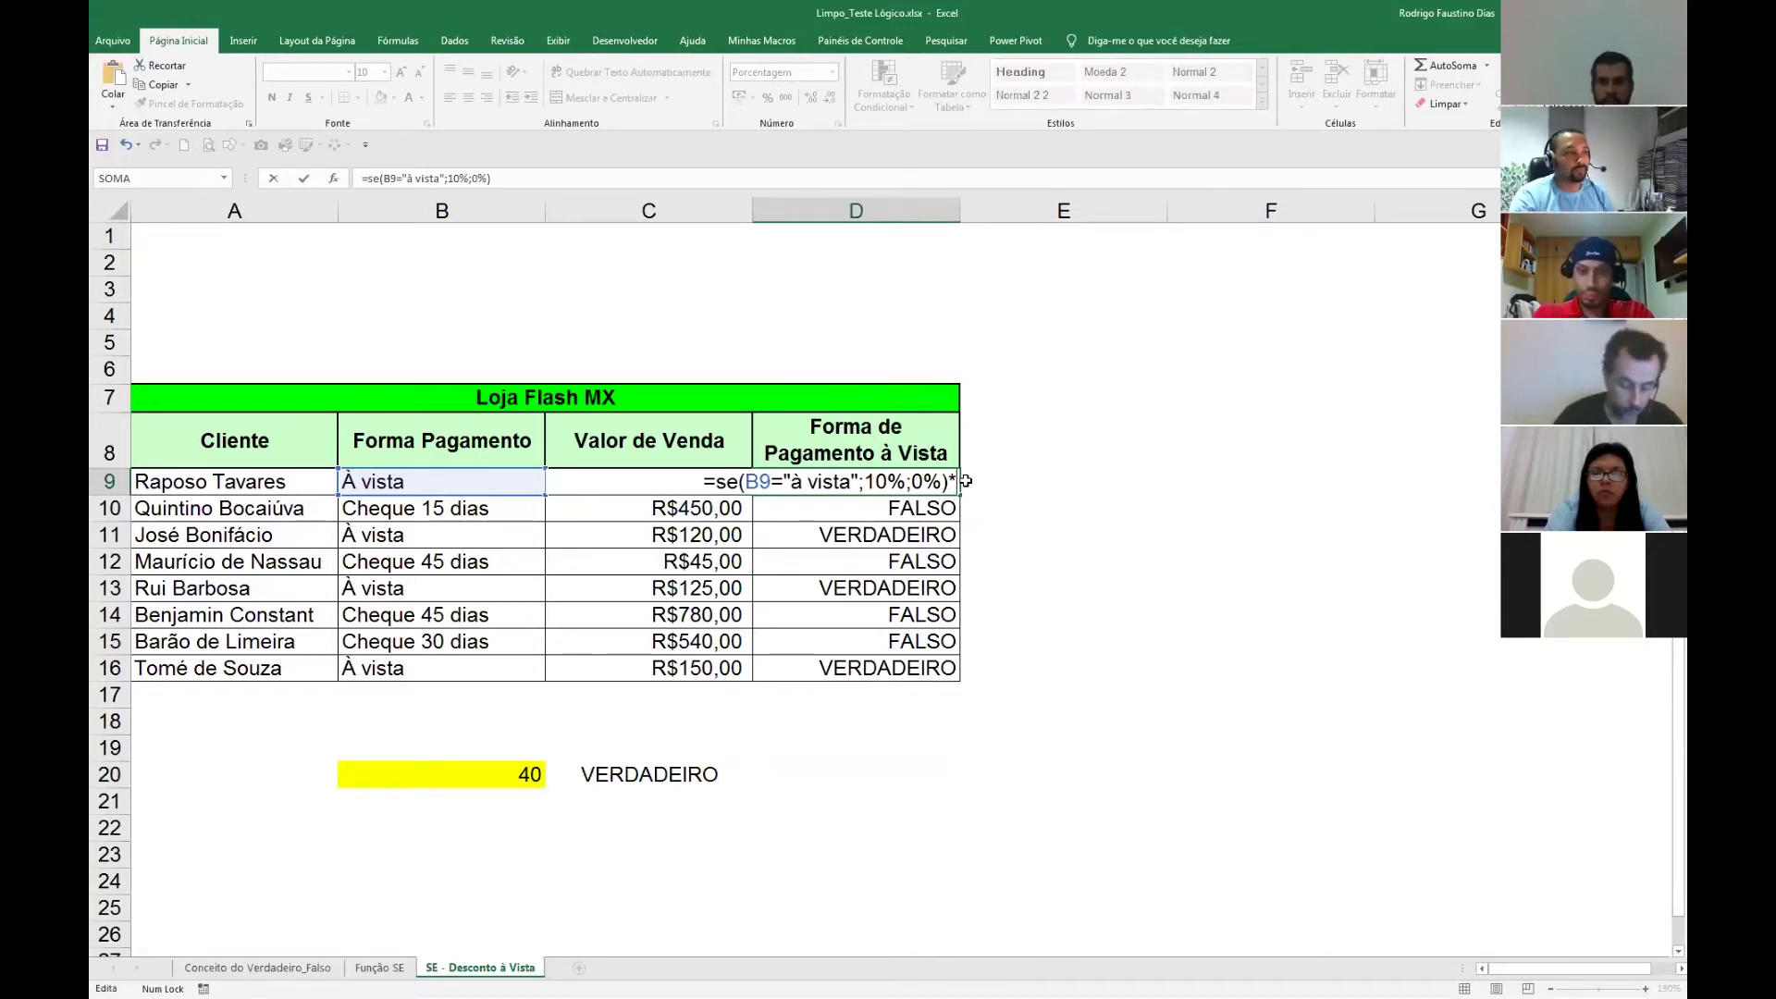
click(719, 493)
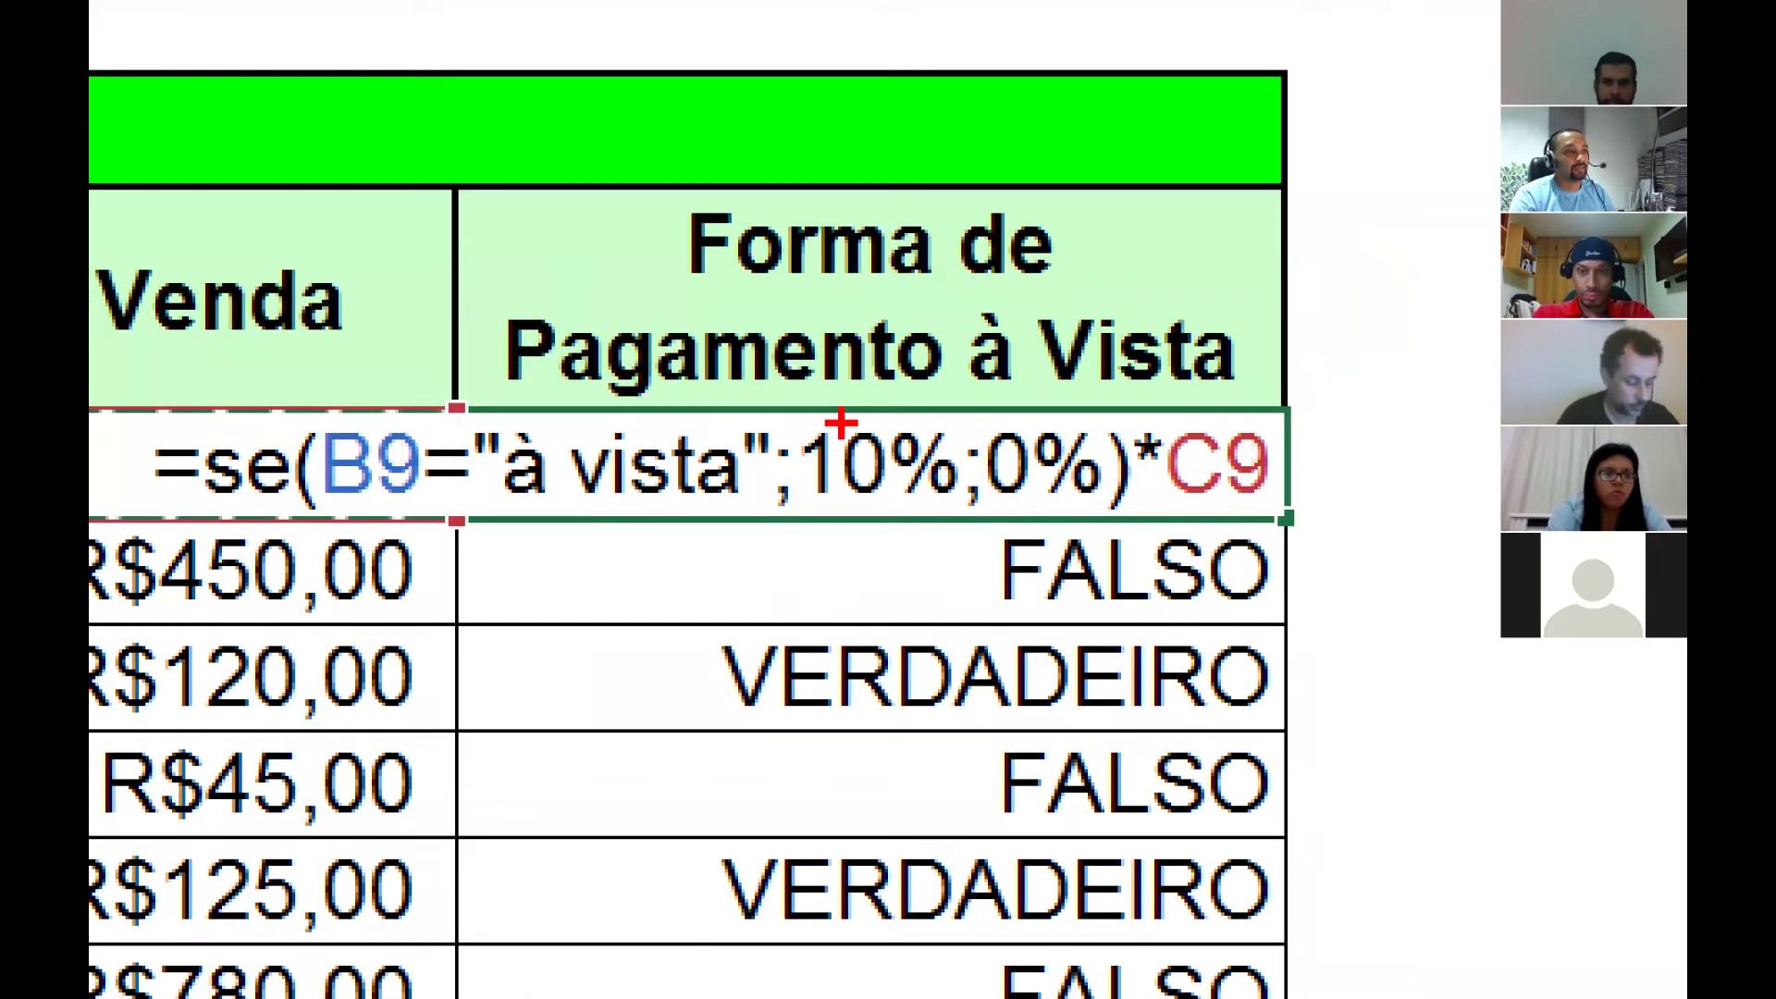
Annotate the D9 formula with arrows at 10% and 0% and the notes ;10%*C9 and 0%*C9.
drag(838, 410, 723, 298)
drag(1037, 417, 1187, 280)
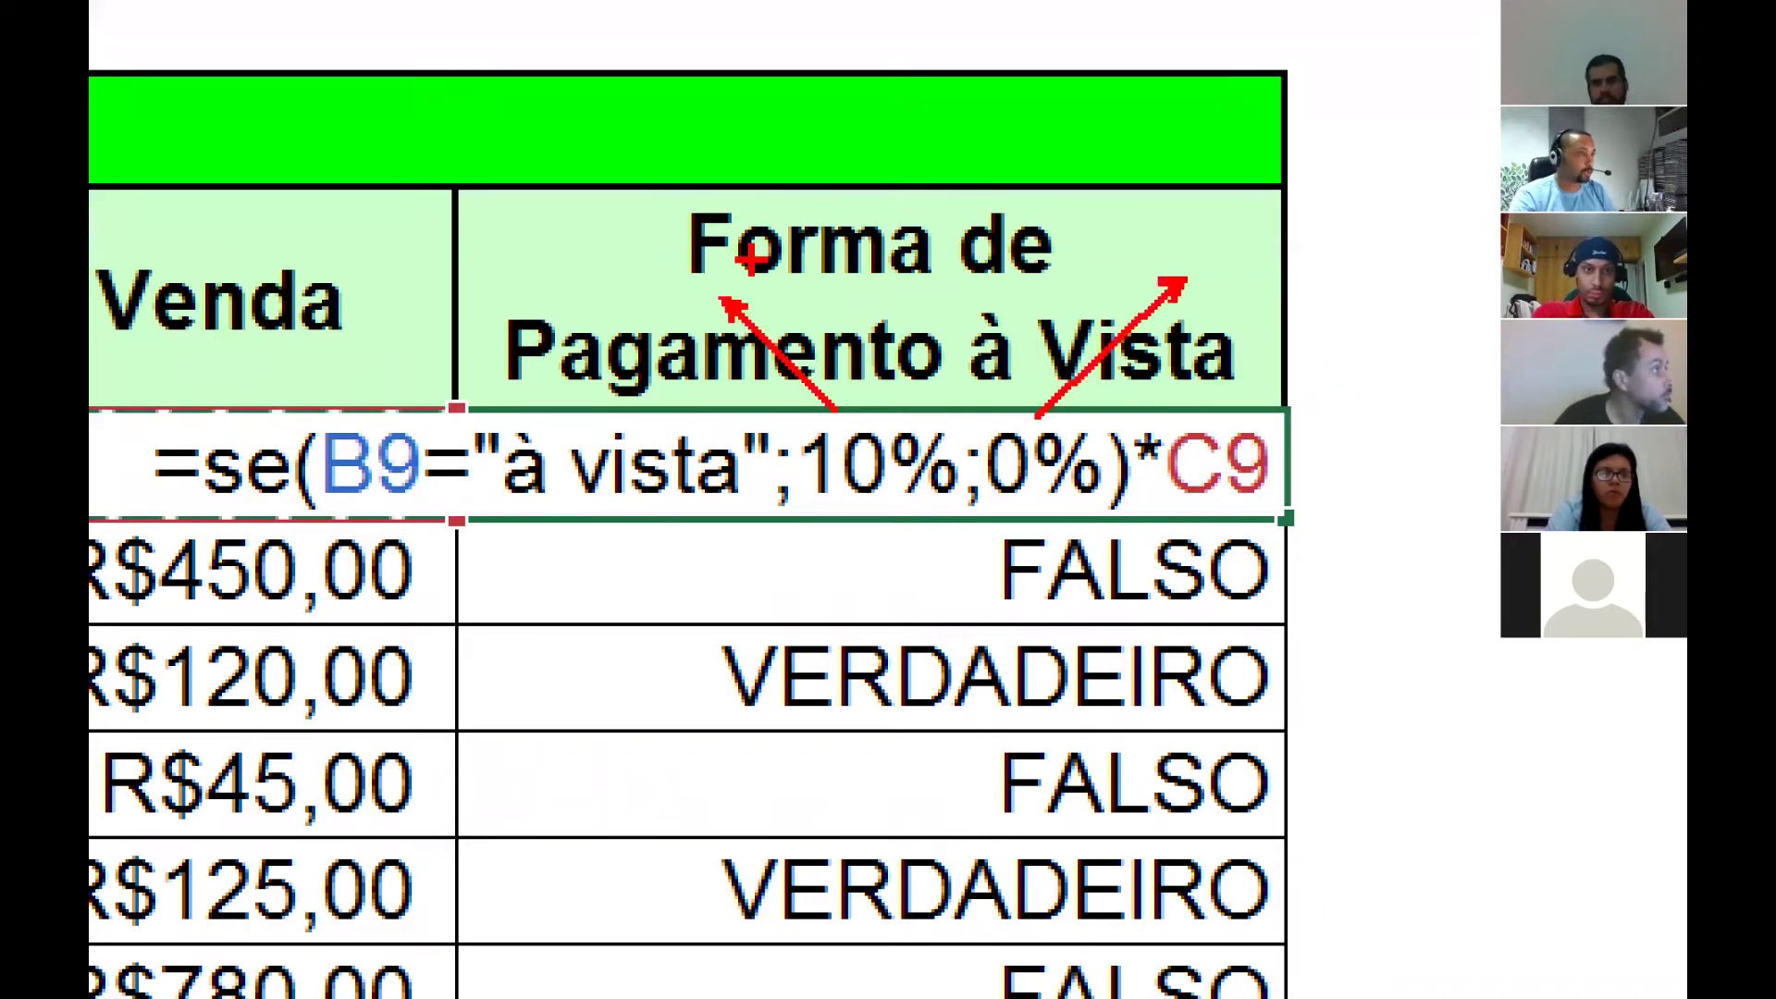
text(;10)
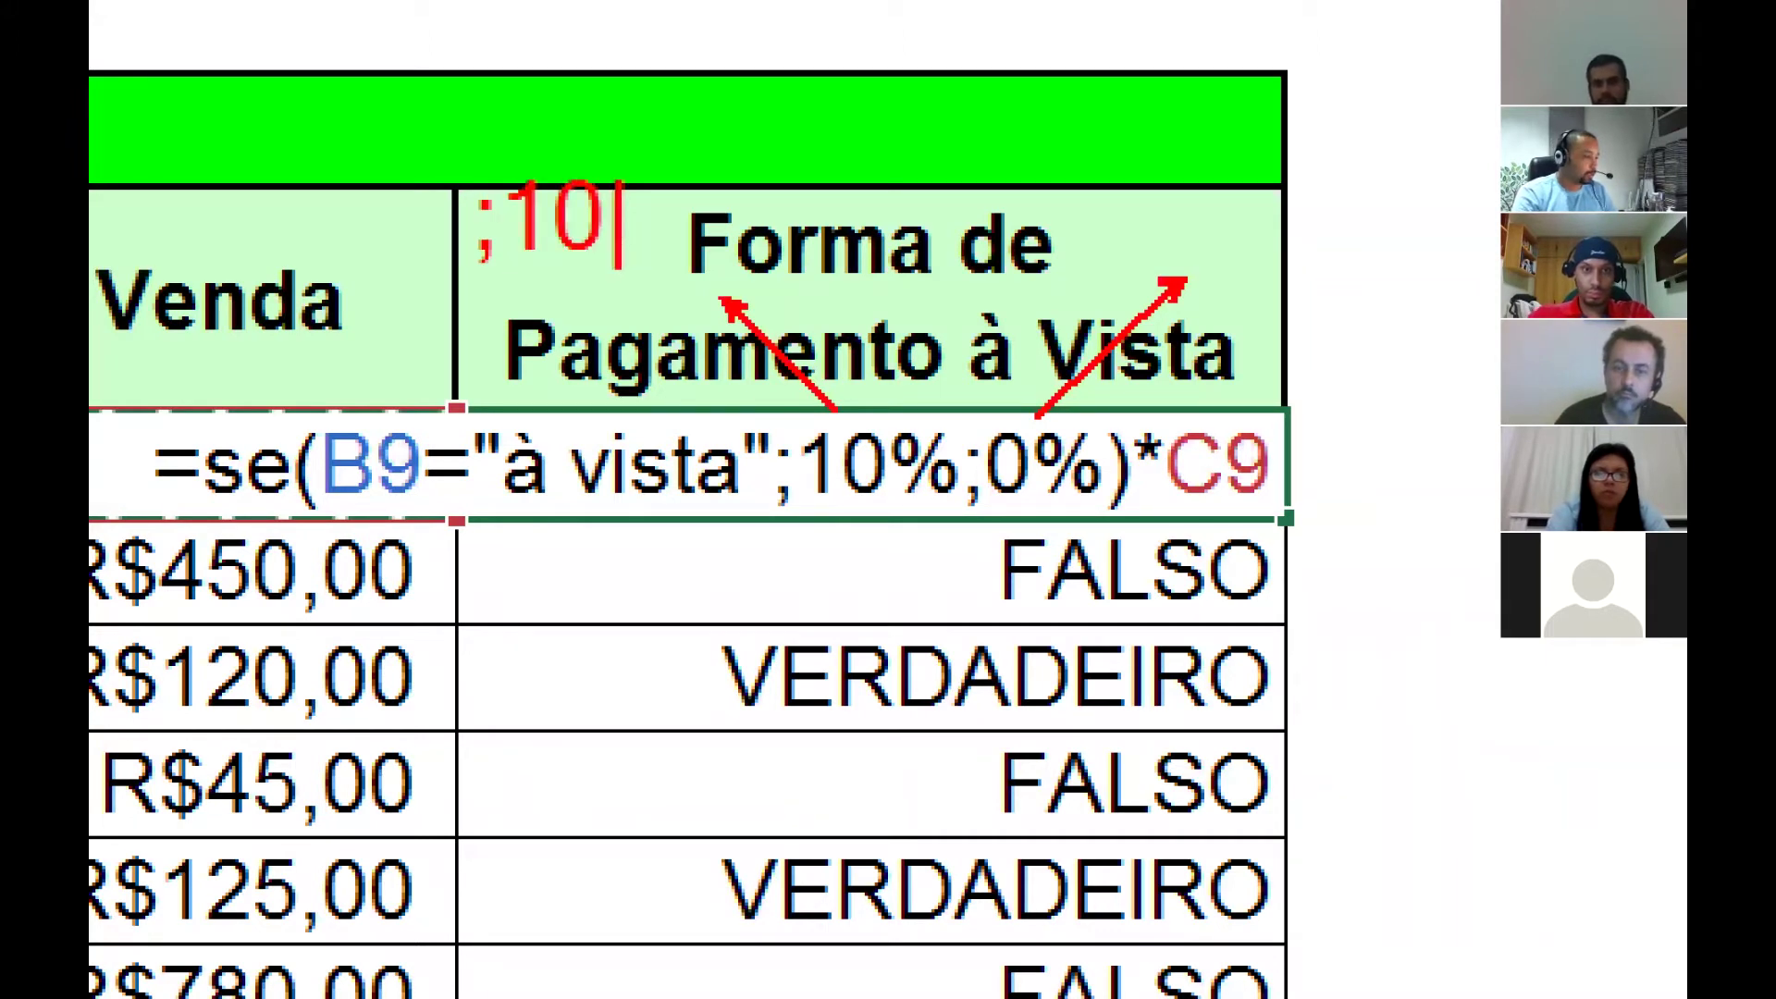
text(%)
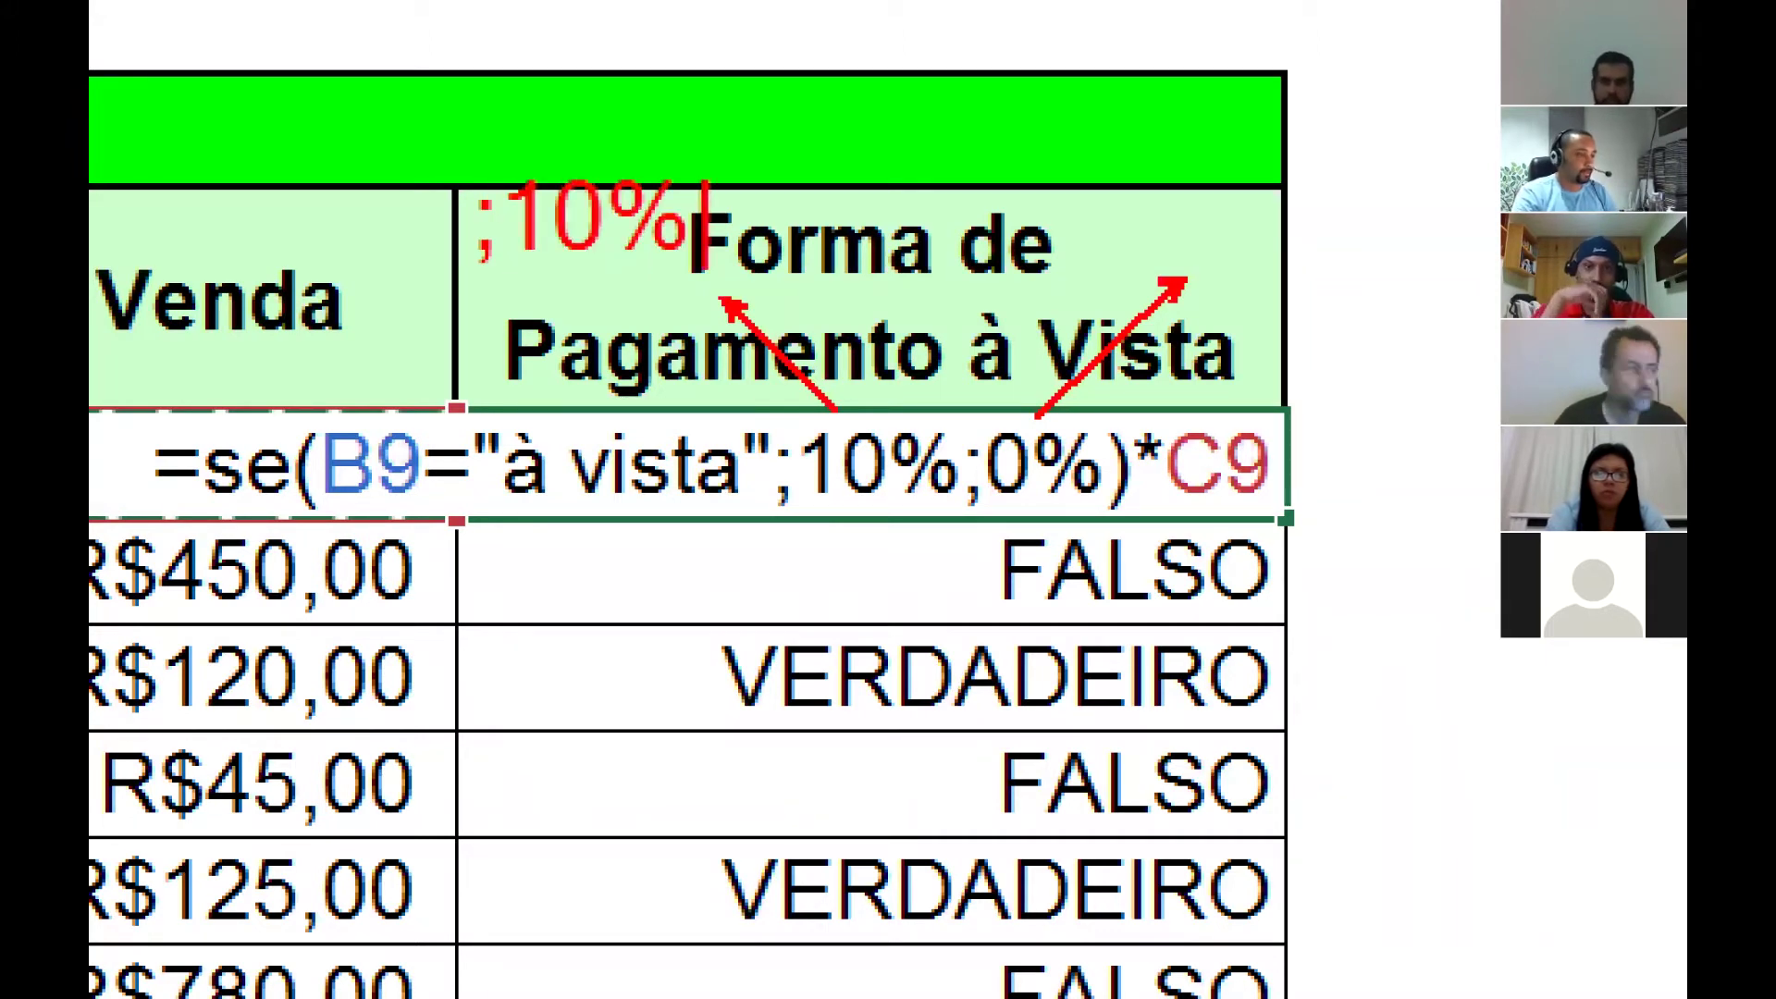
text(*)
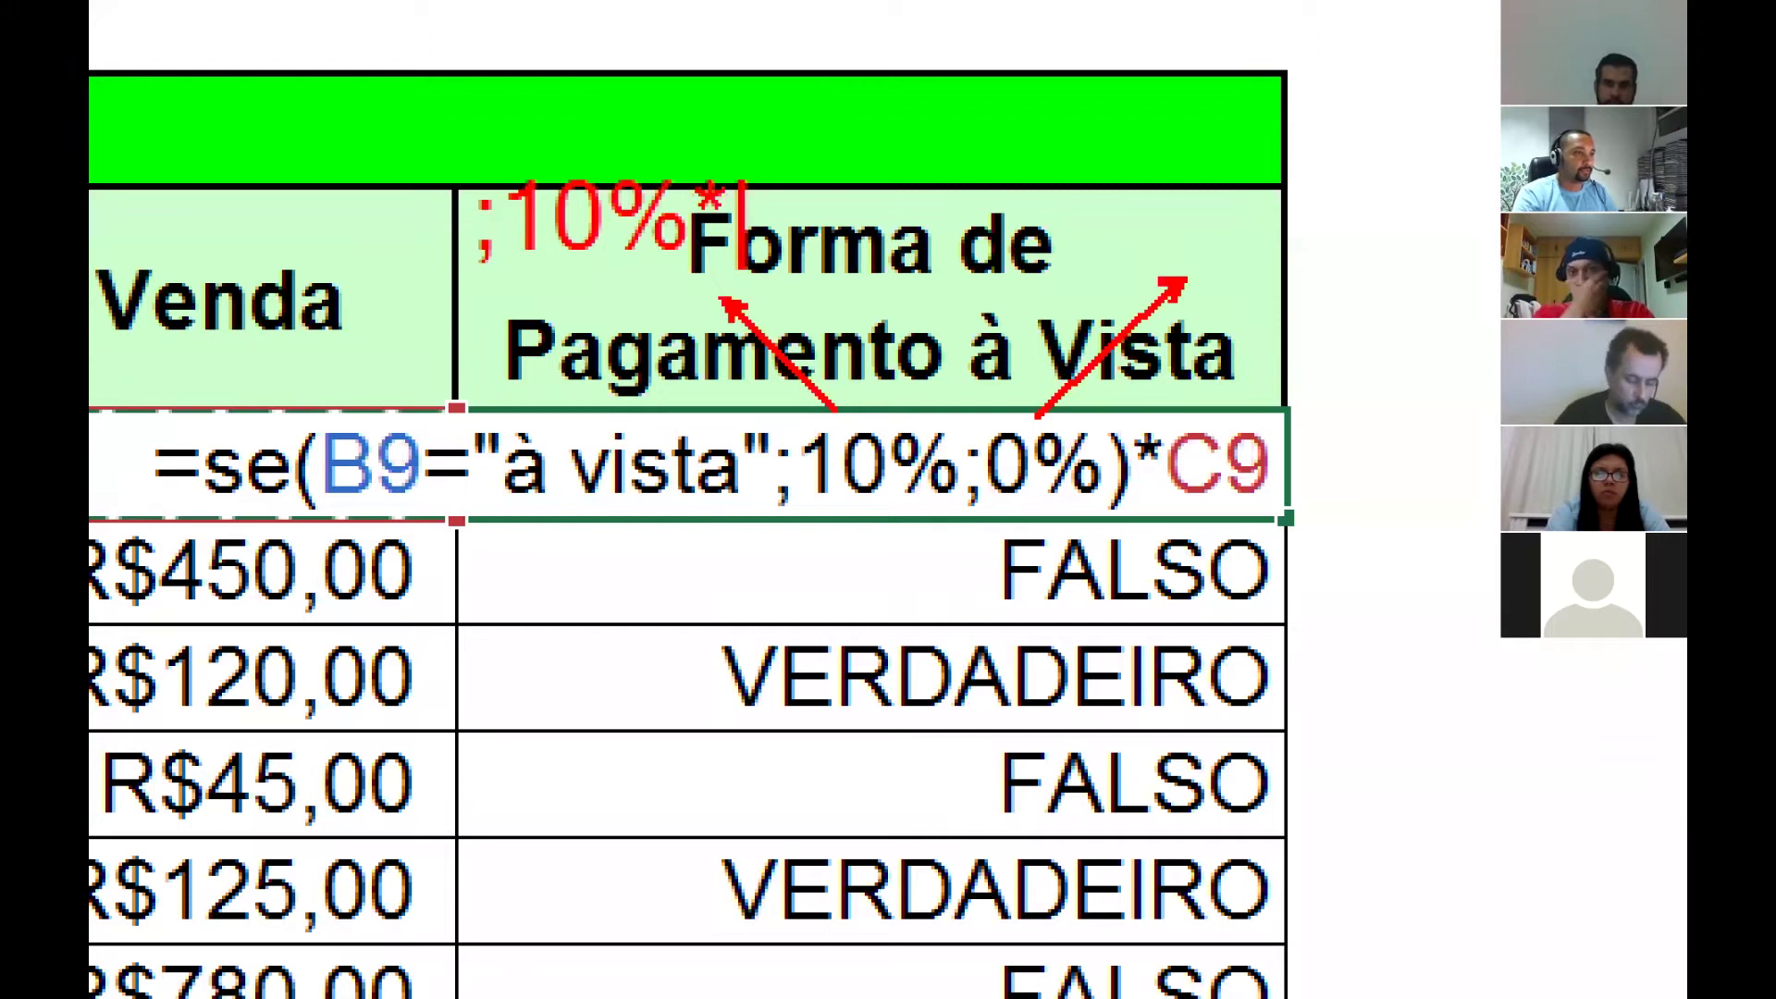
text(c9)
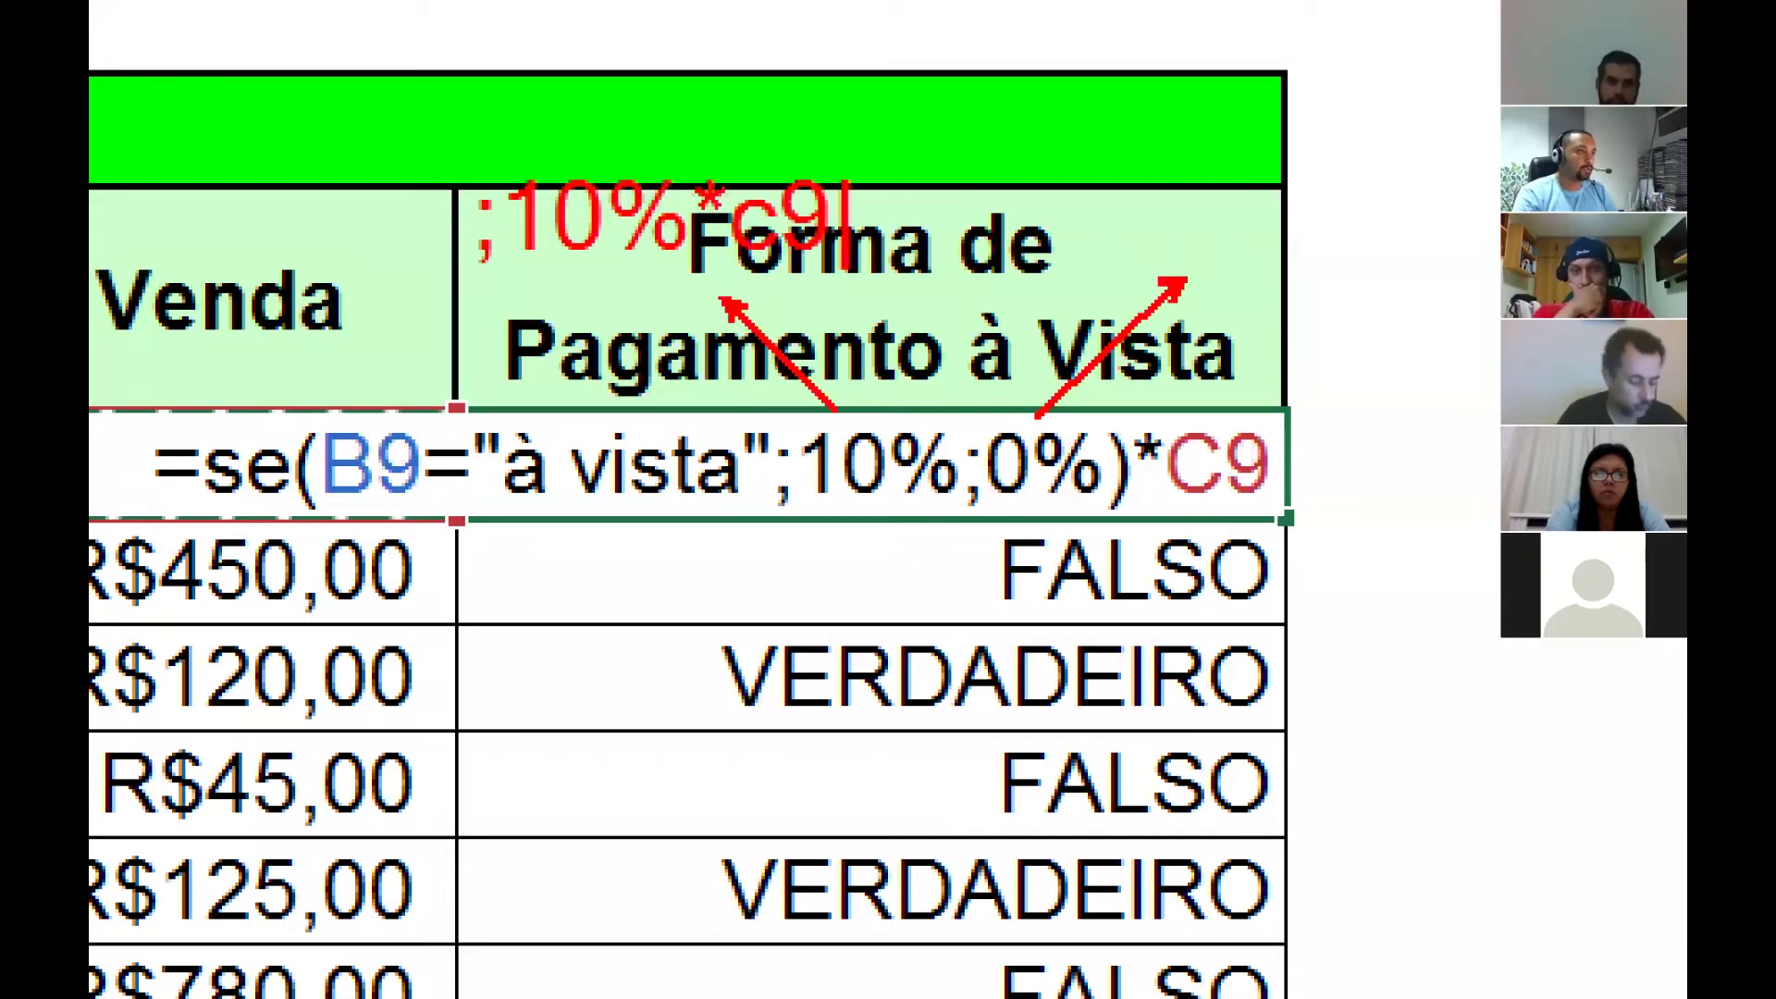
key(BackSpace)
key(BackSpace)
text(C)
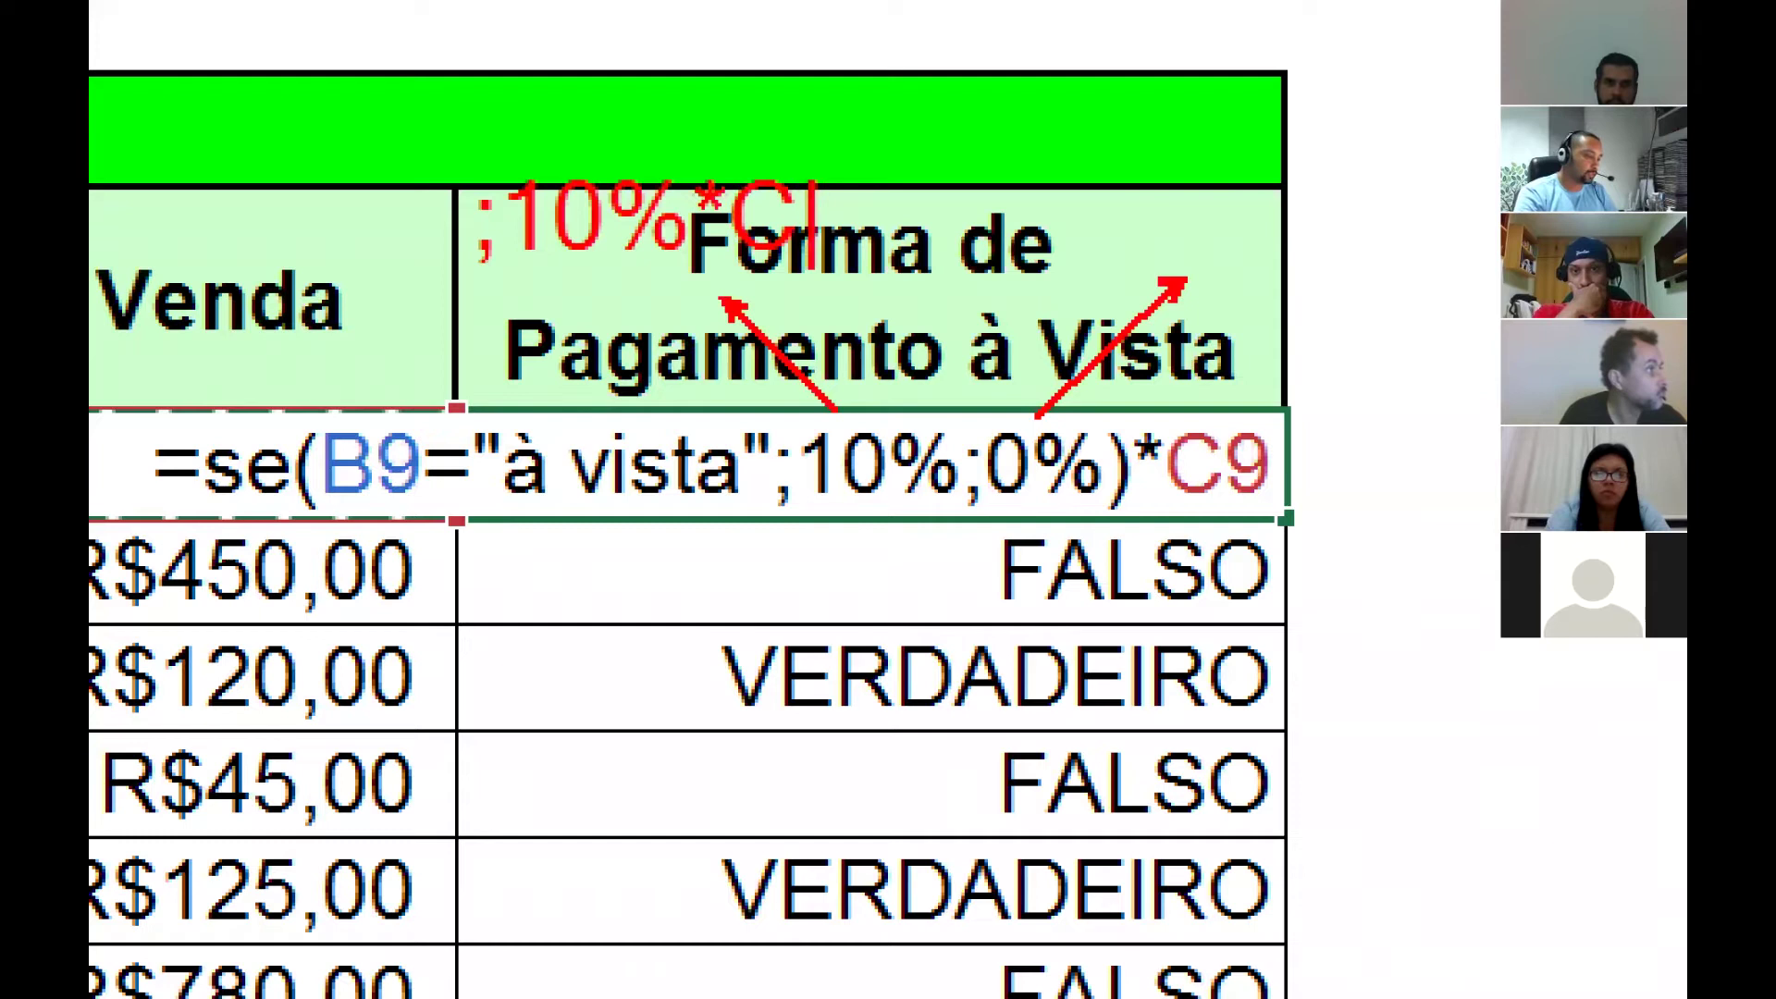
text(9)
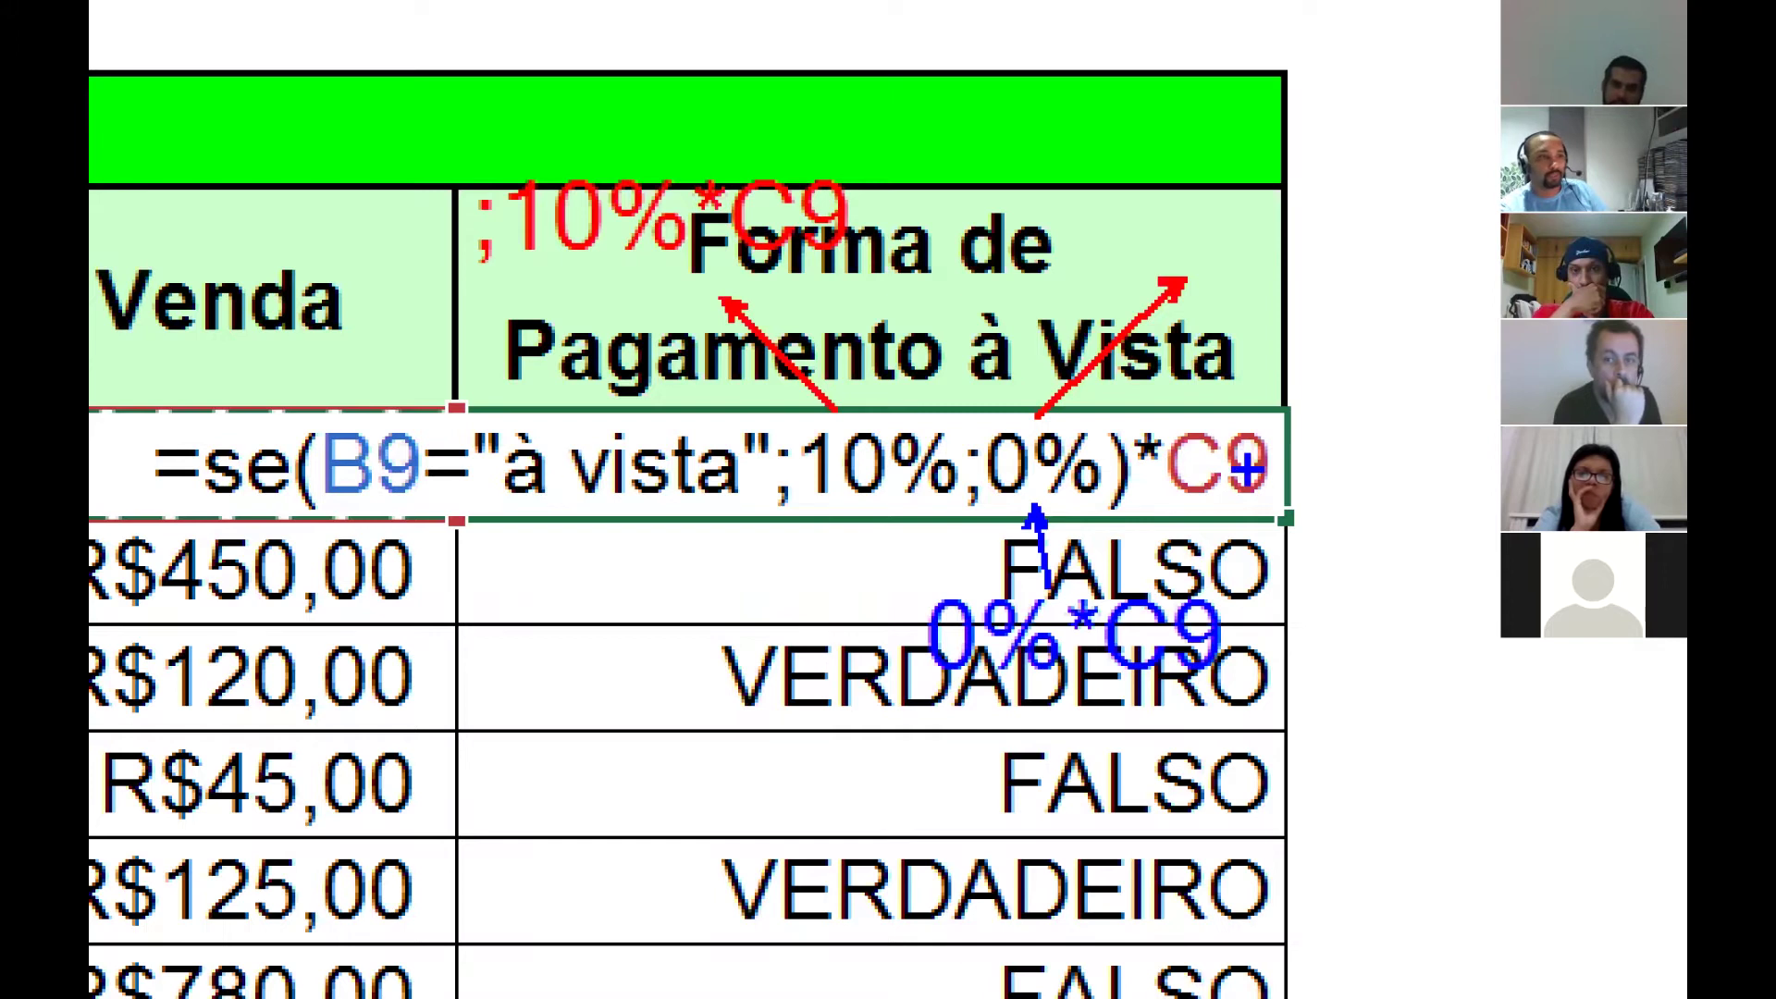
key(Escape)
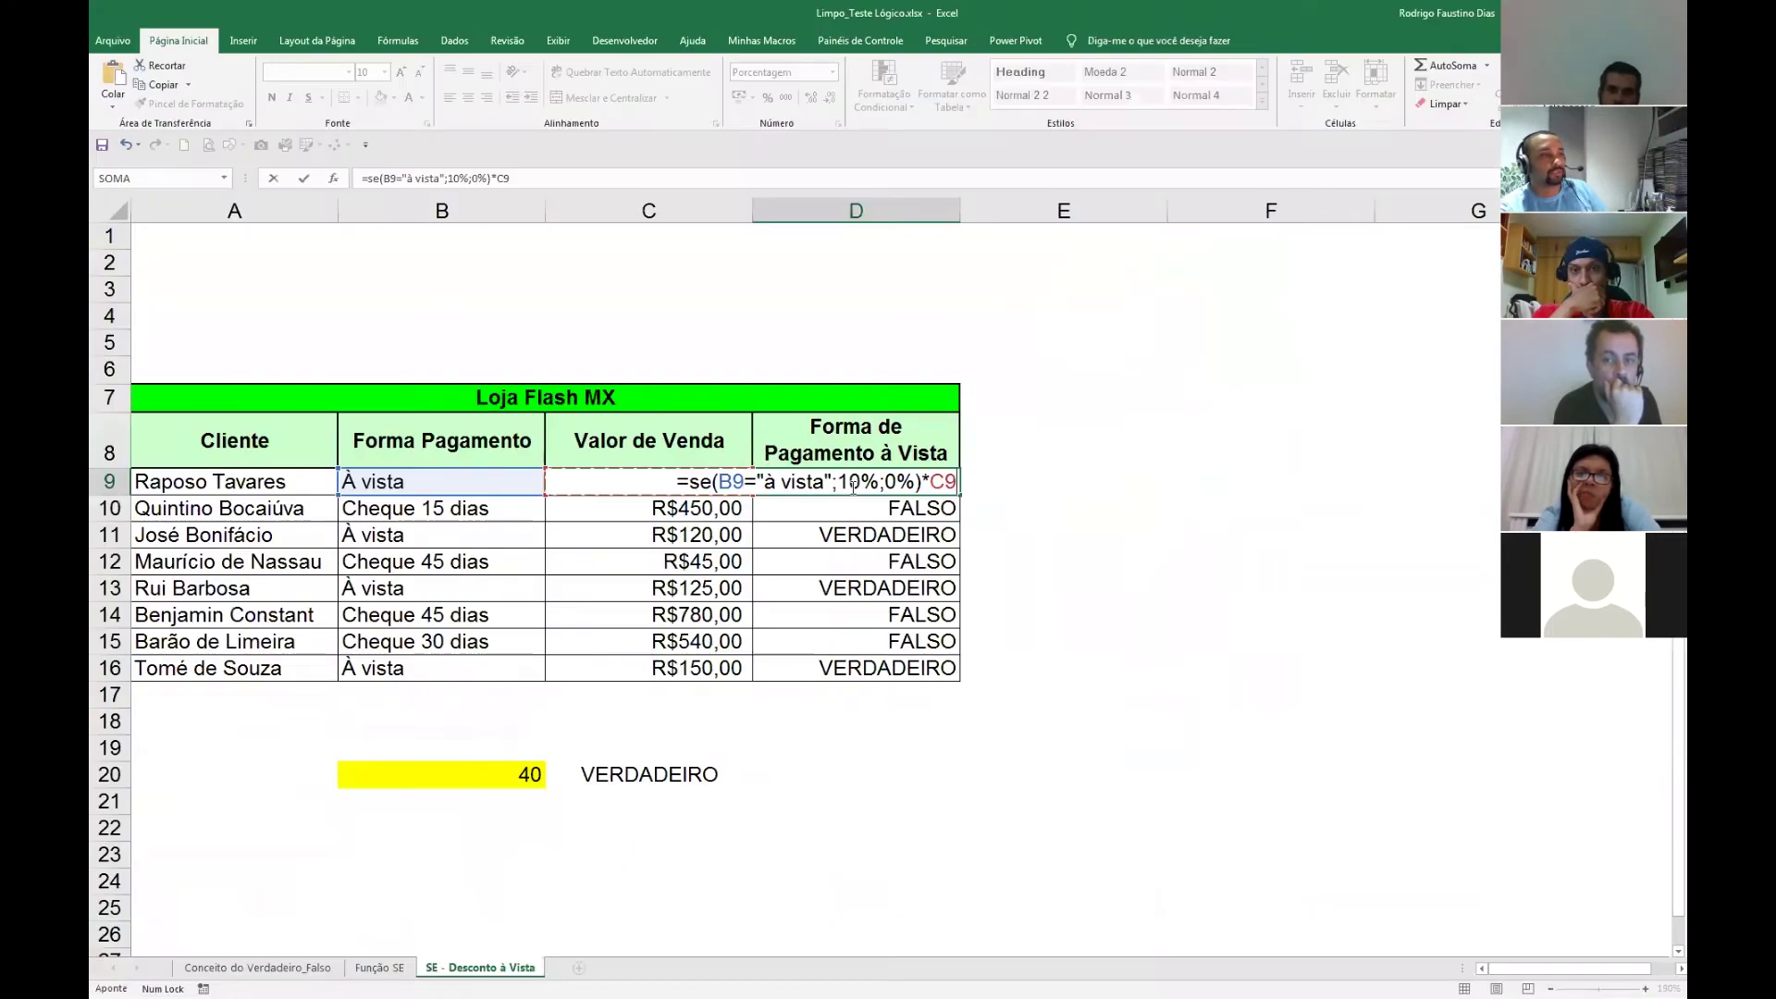
Enter the formula in D9 and format the cell as Número with two decimal places and a thousands separator.
key(Return)
key(Up)
key(Right)
key(Left)
key(ctrl+shift+1)
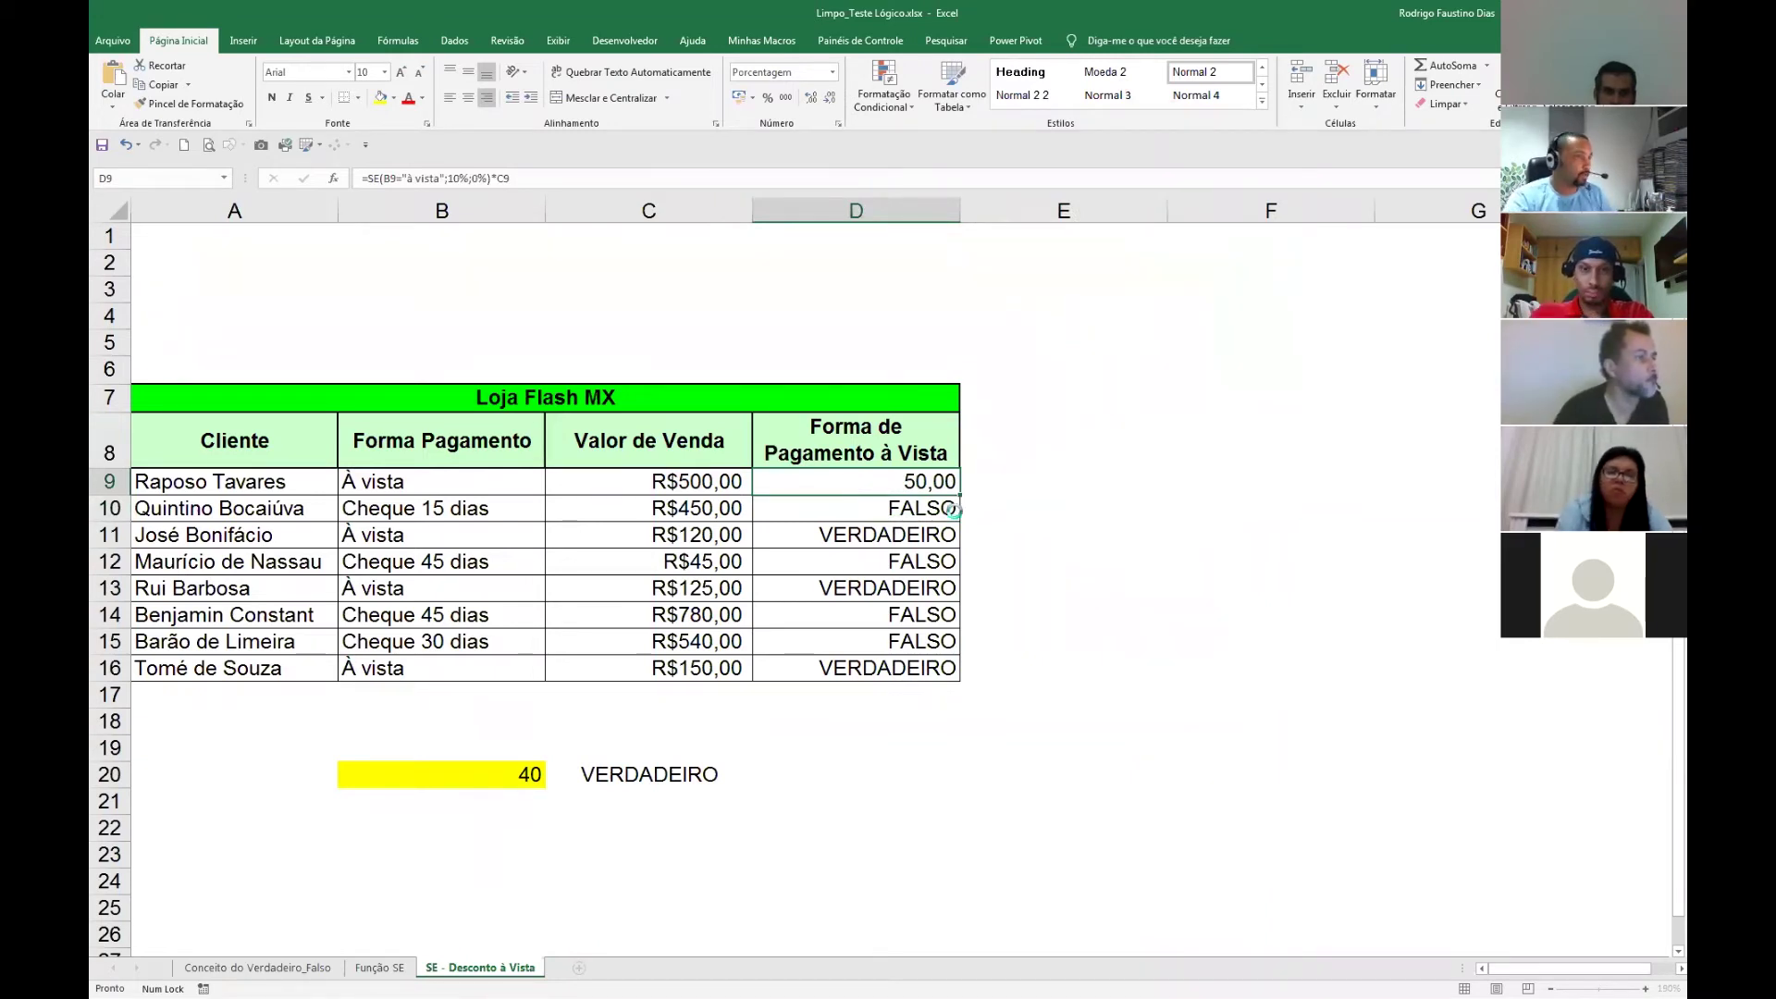
Open the cell format settings for D9 and annotate its Número format with a blue arrow and a note beginning "Ctrl+Ponto Exclama".
key(ctrl+1)
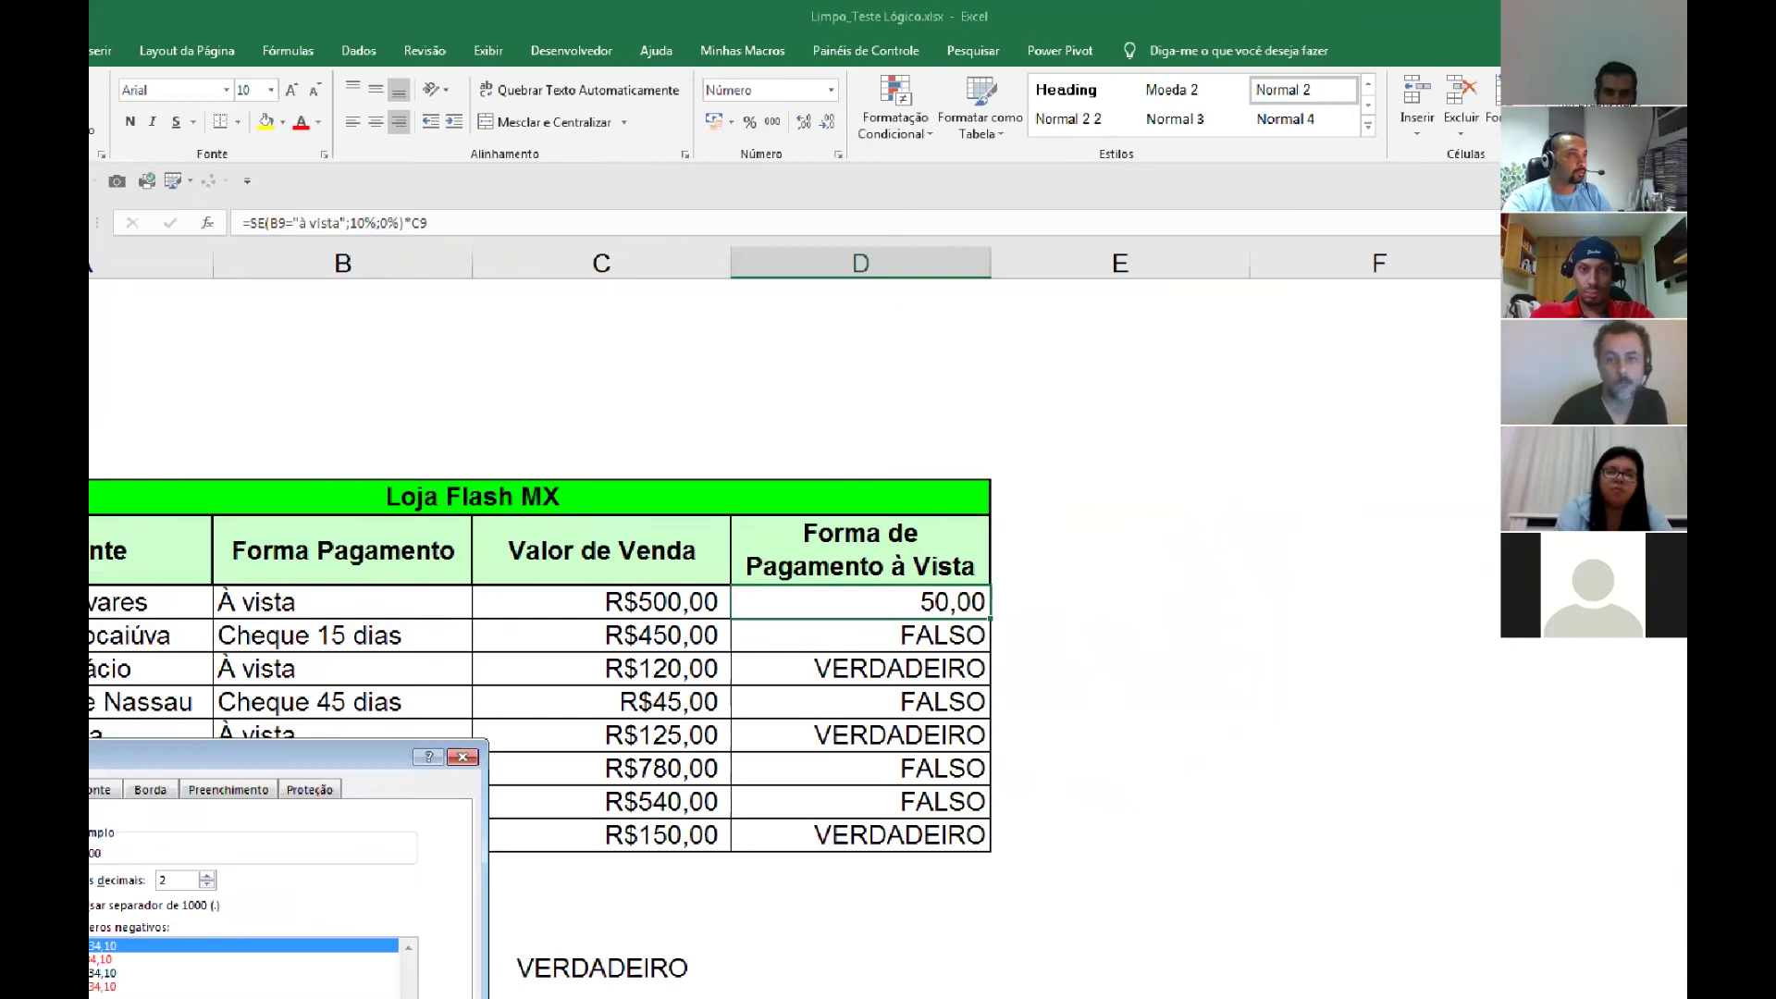
drag(813, 103, 911, 393)
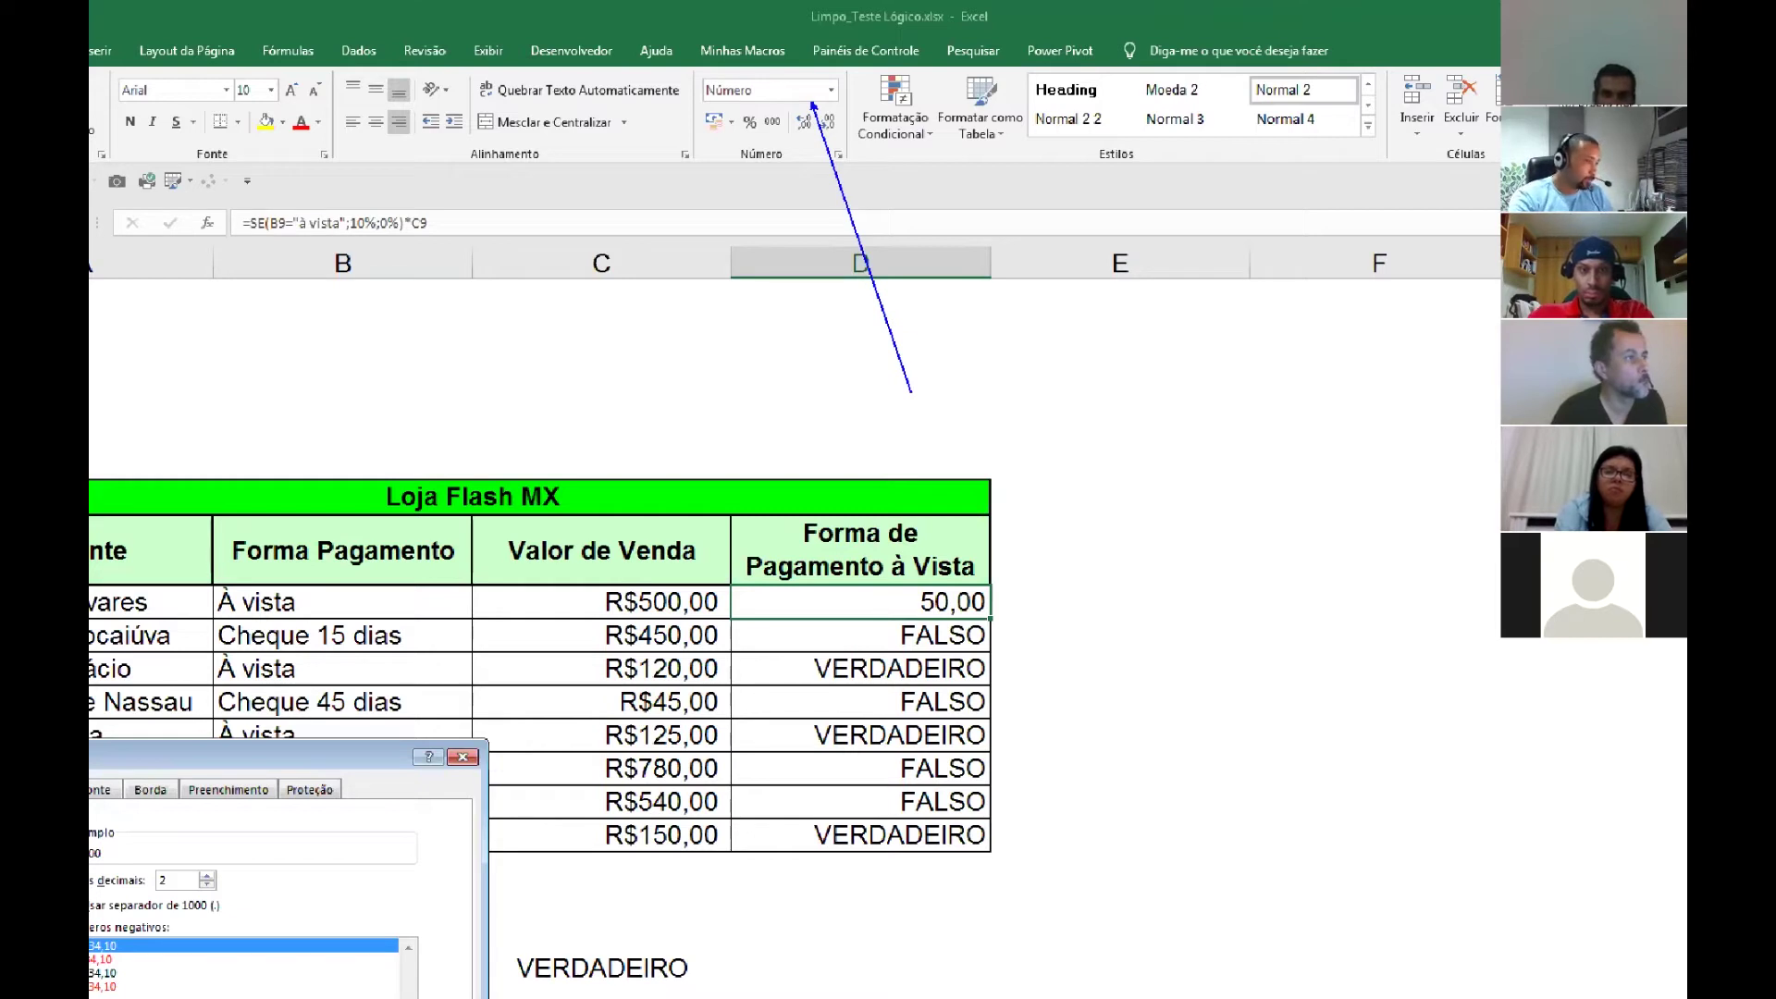
drag(630, 395, 629, 481)
text(C)
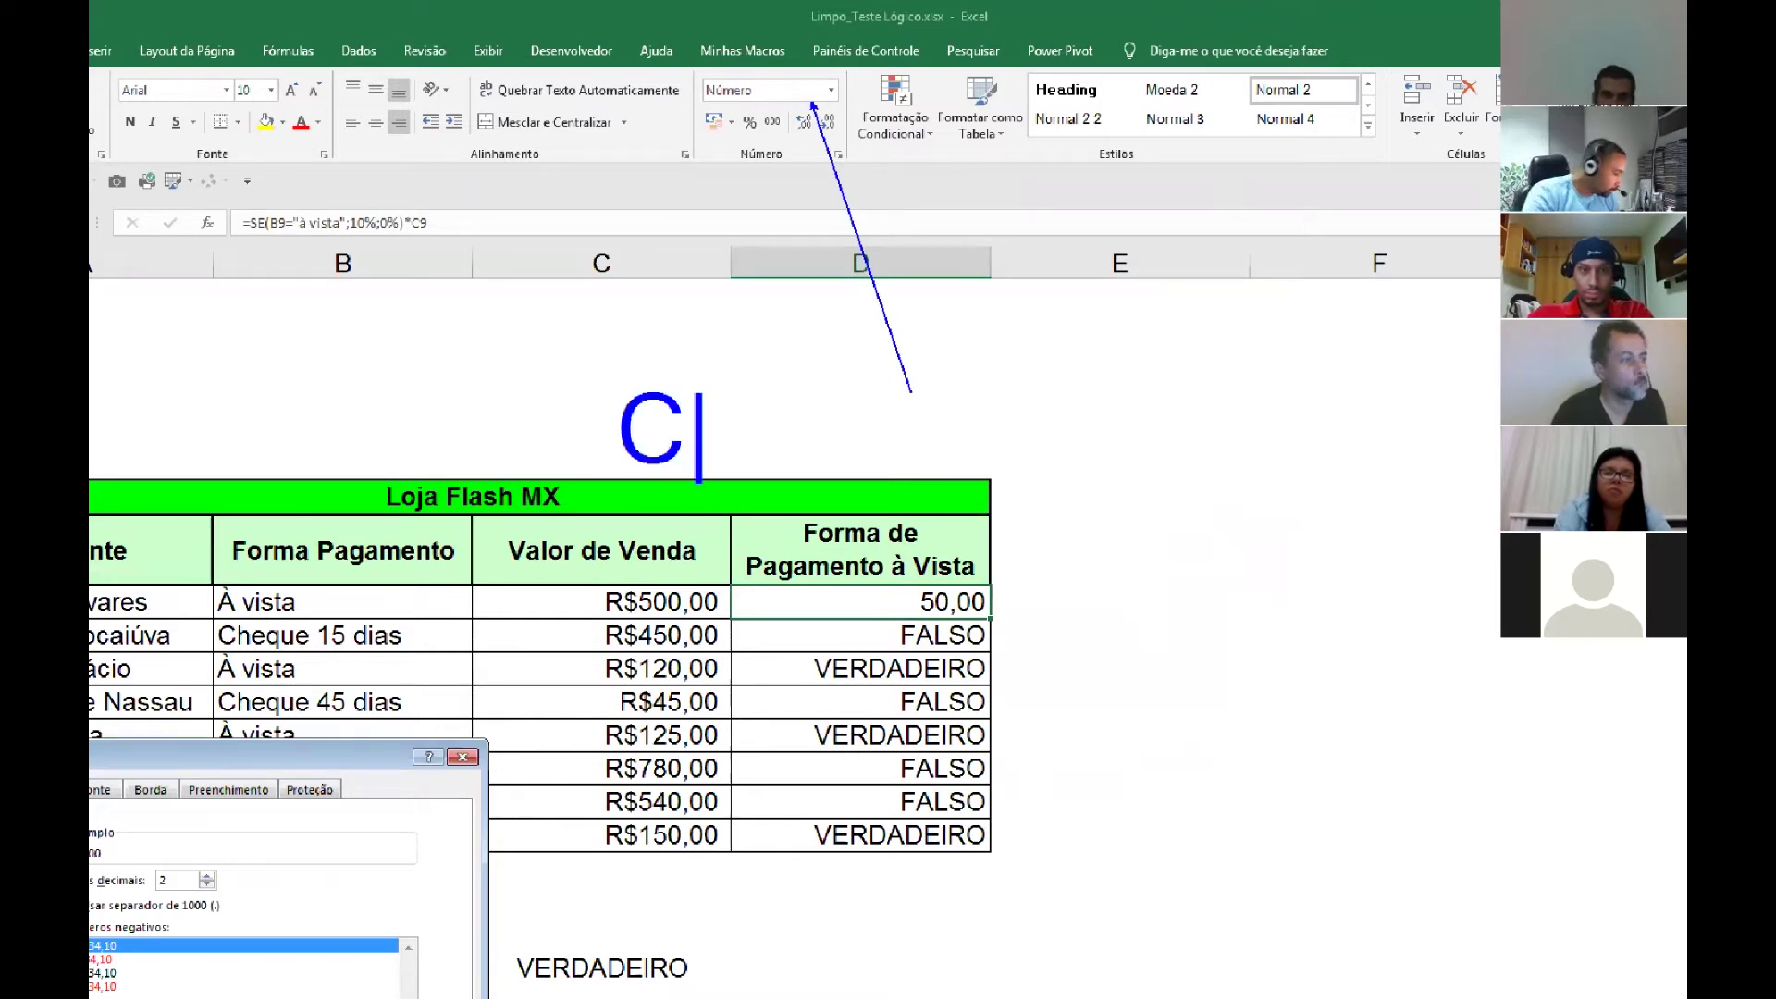
text(tr)
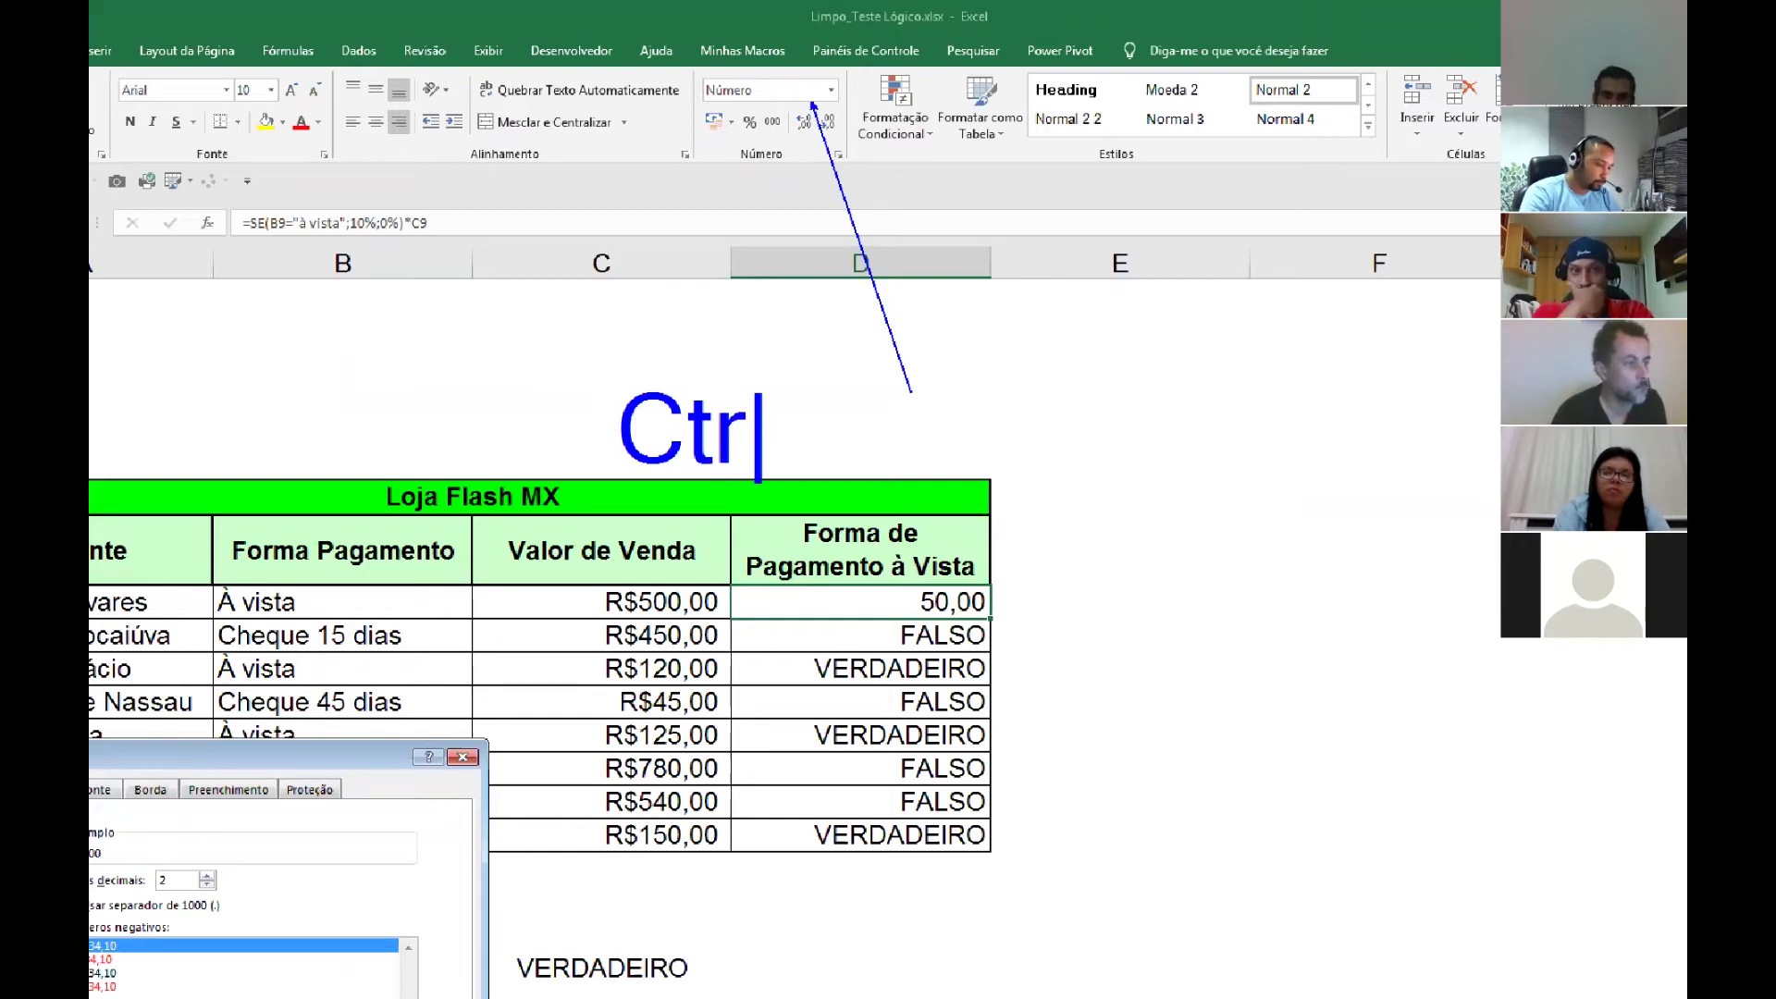
text(l+)
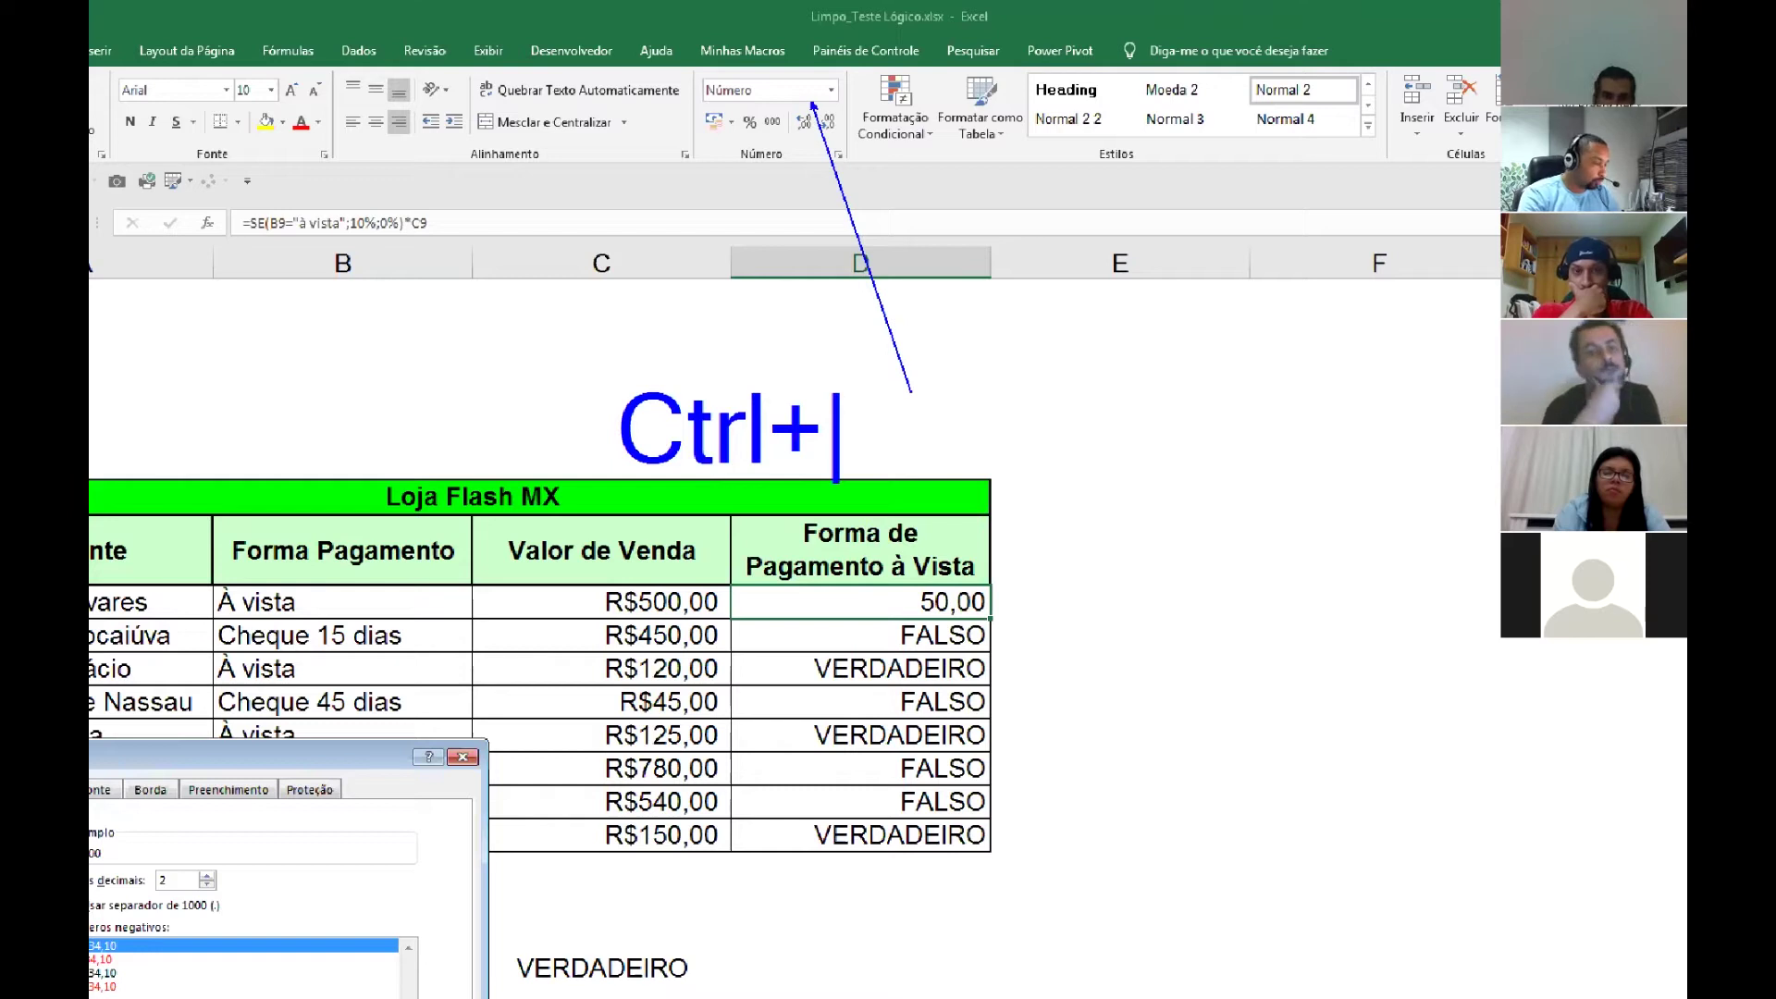
text(Ponto )
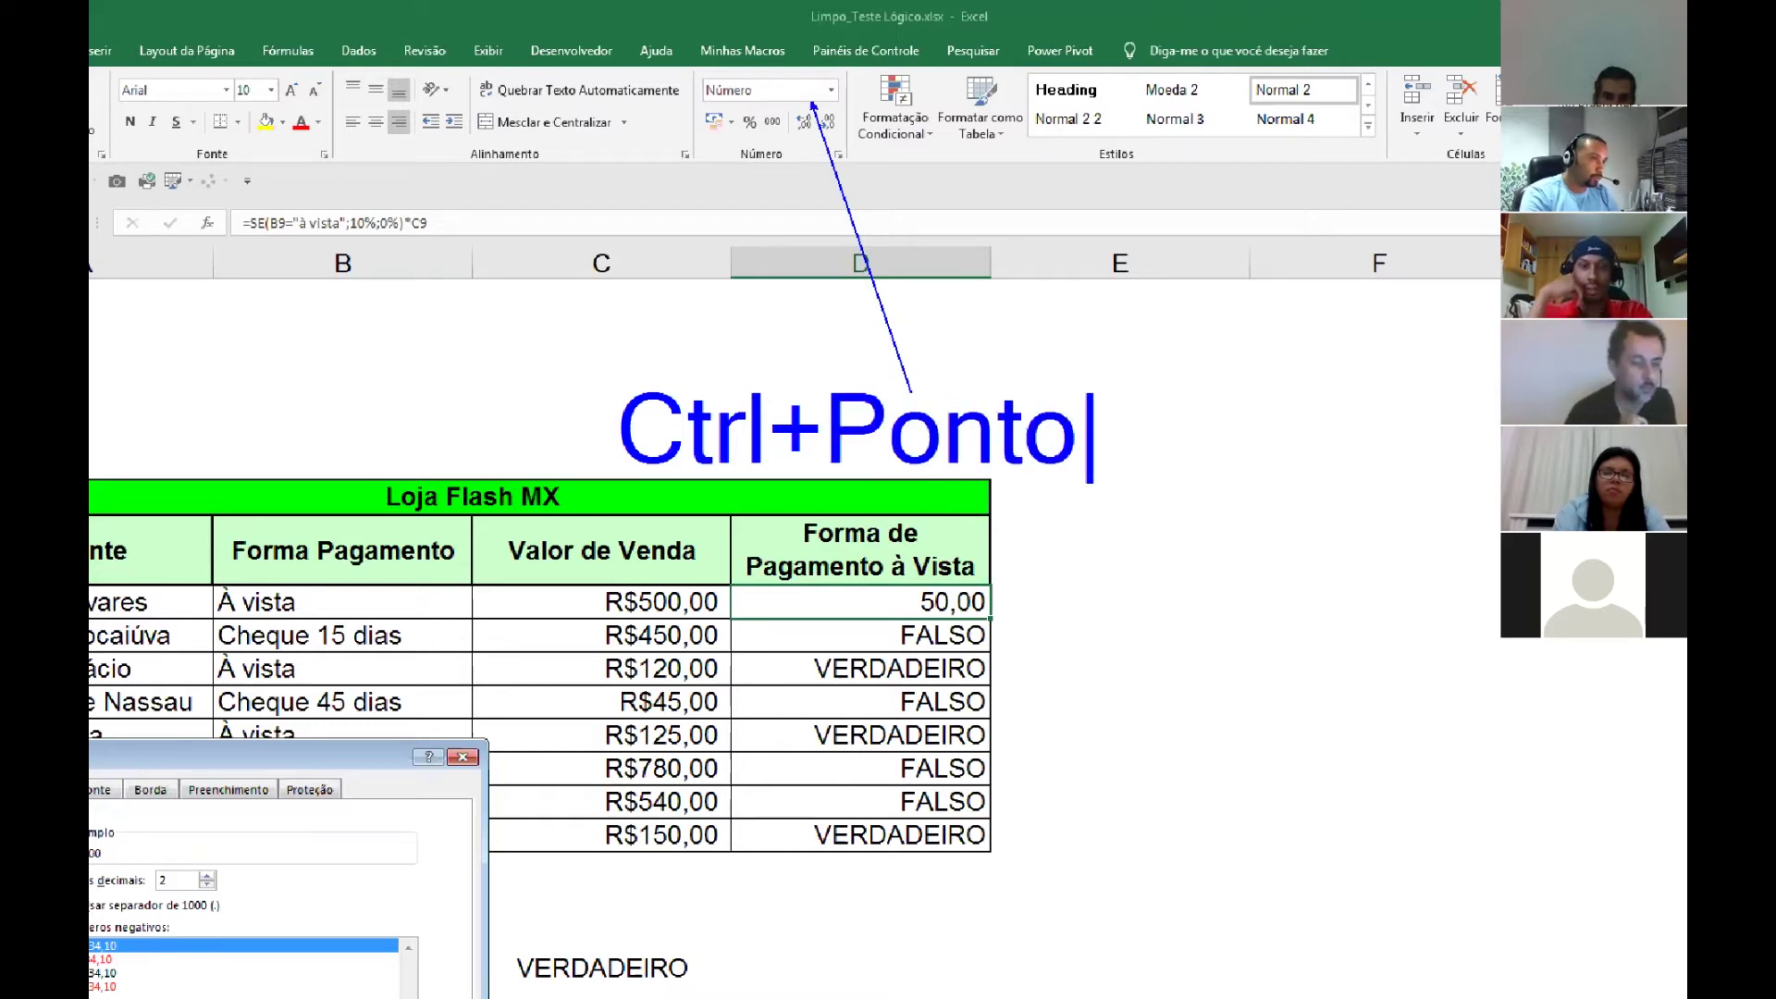
text(Exclama)
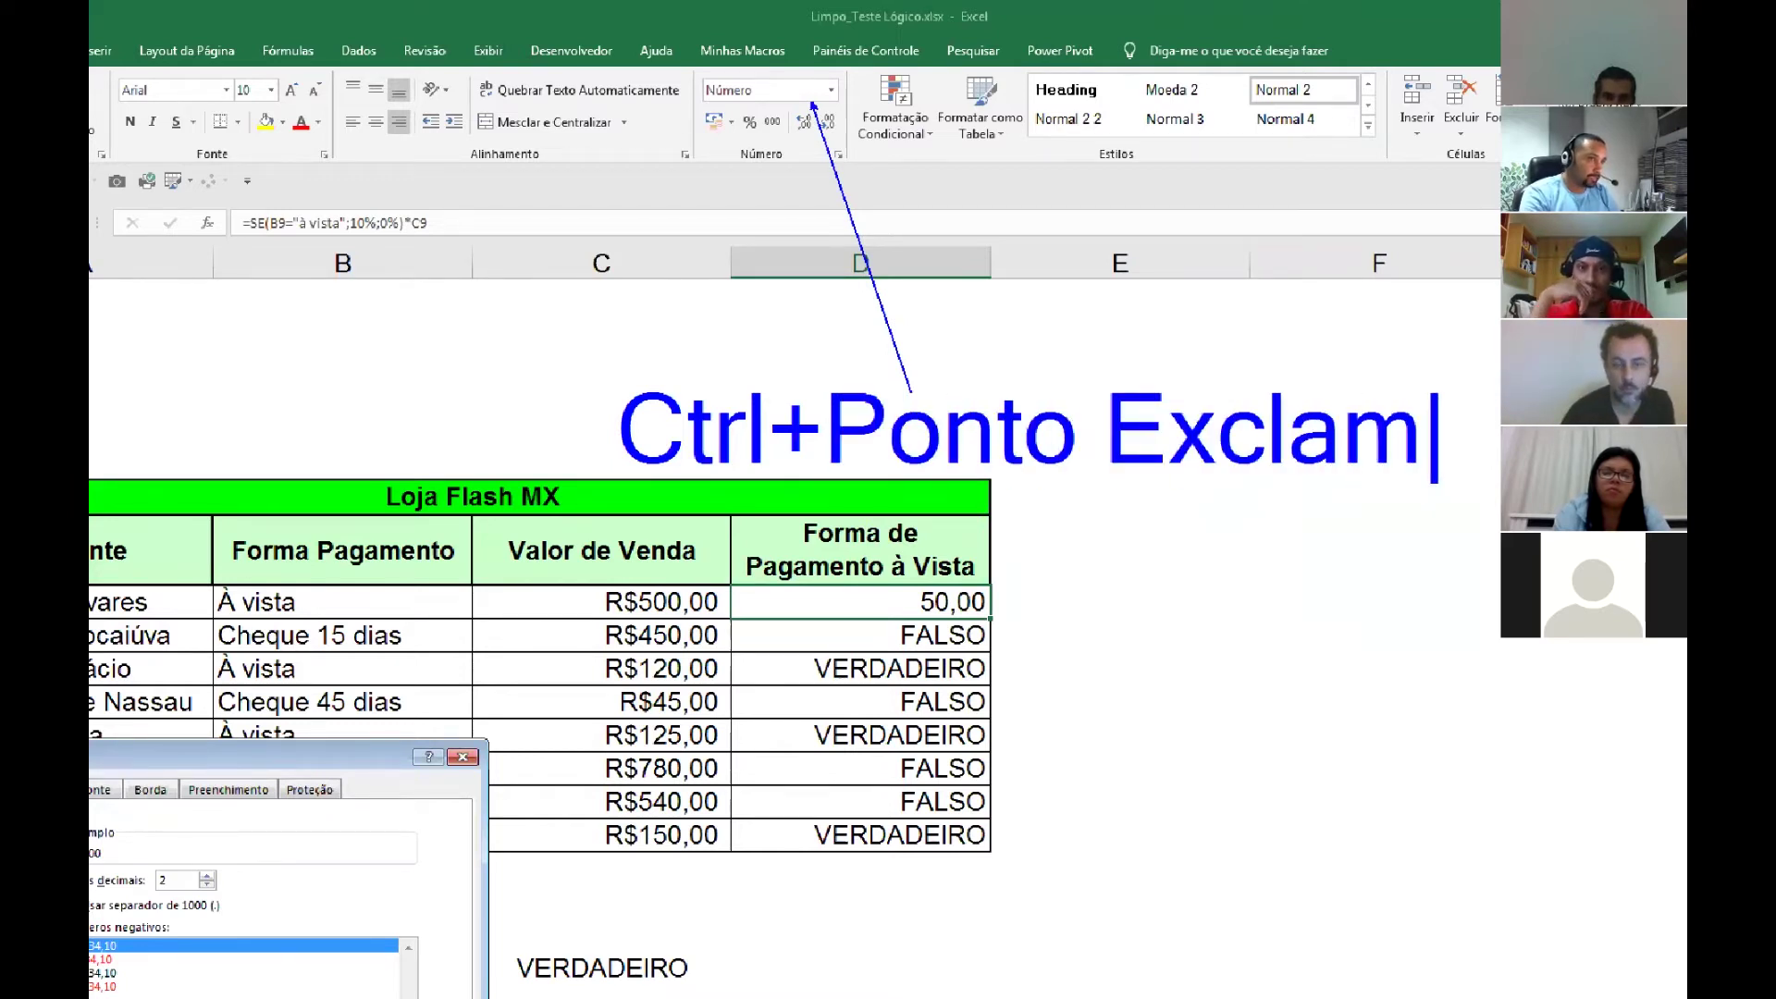
text(c)
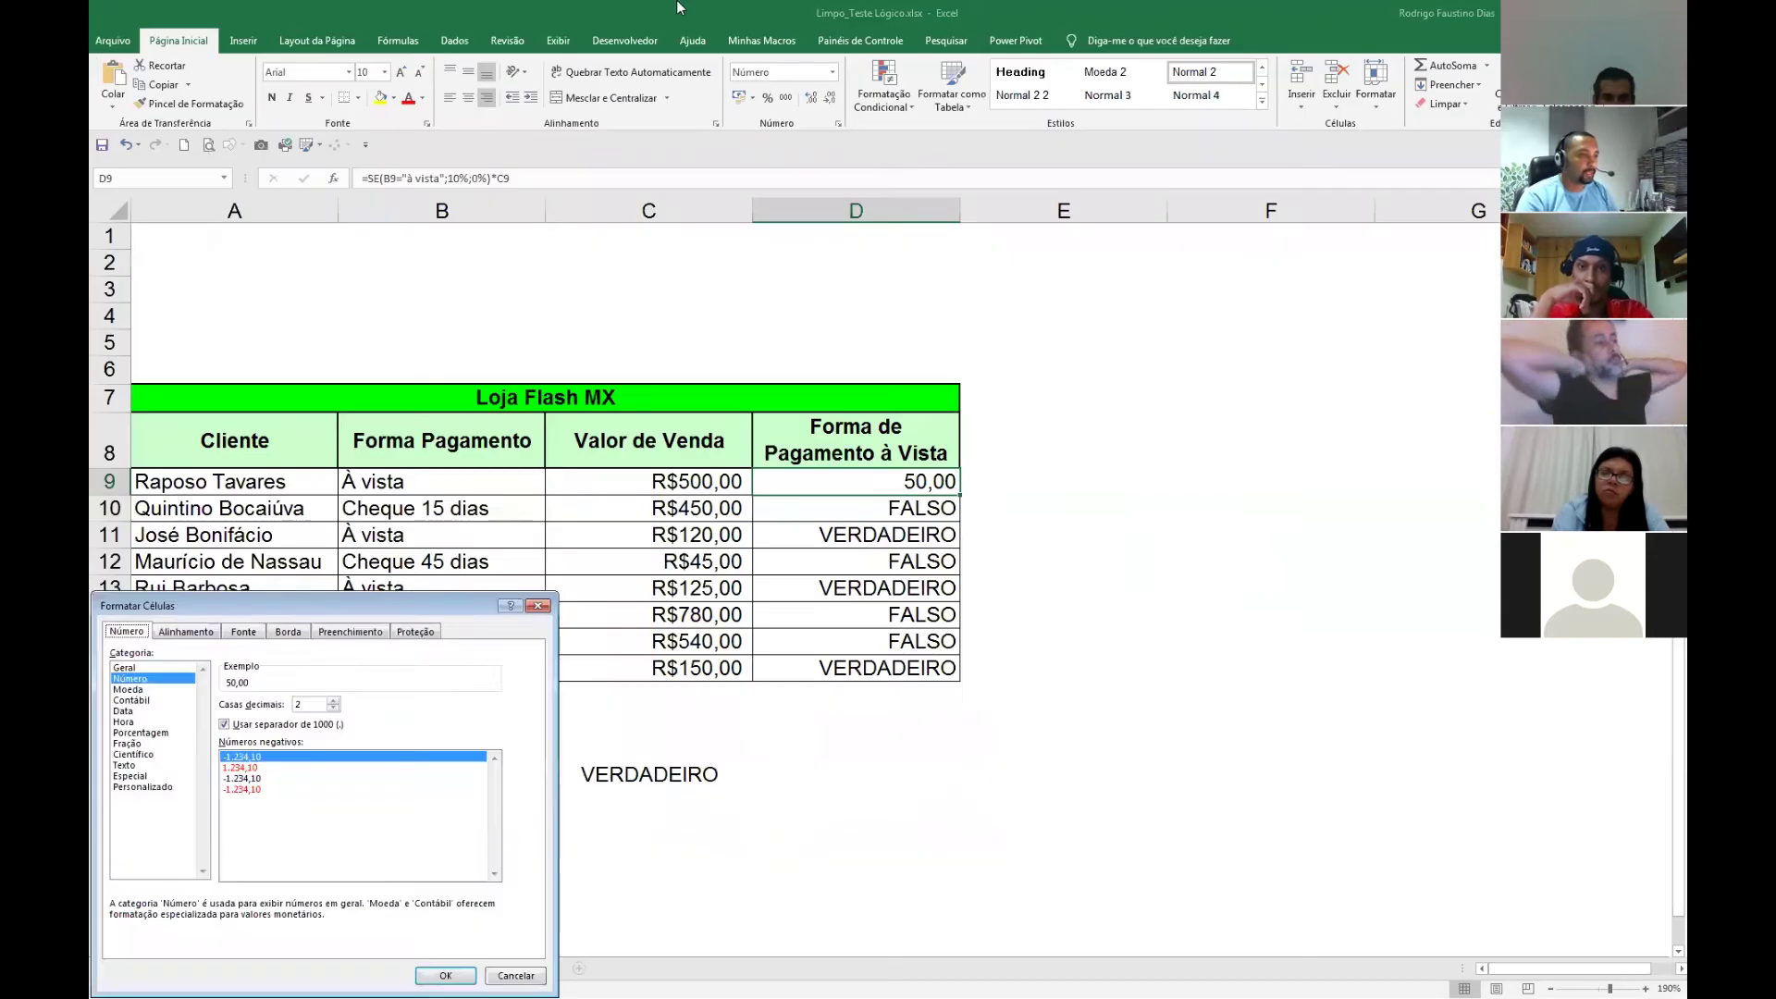
key(Escape)
Reapply the Número format with two decimal places to D9.
click(1050, 486)
click(975, 596)
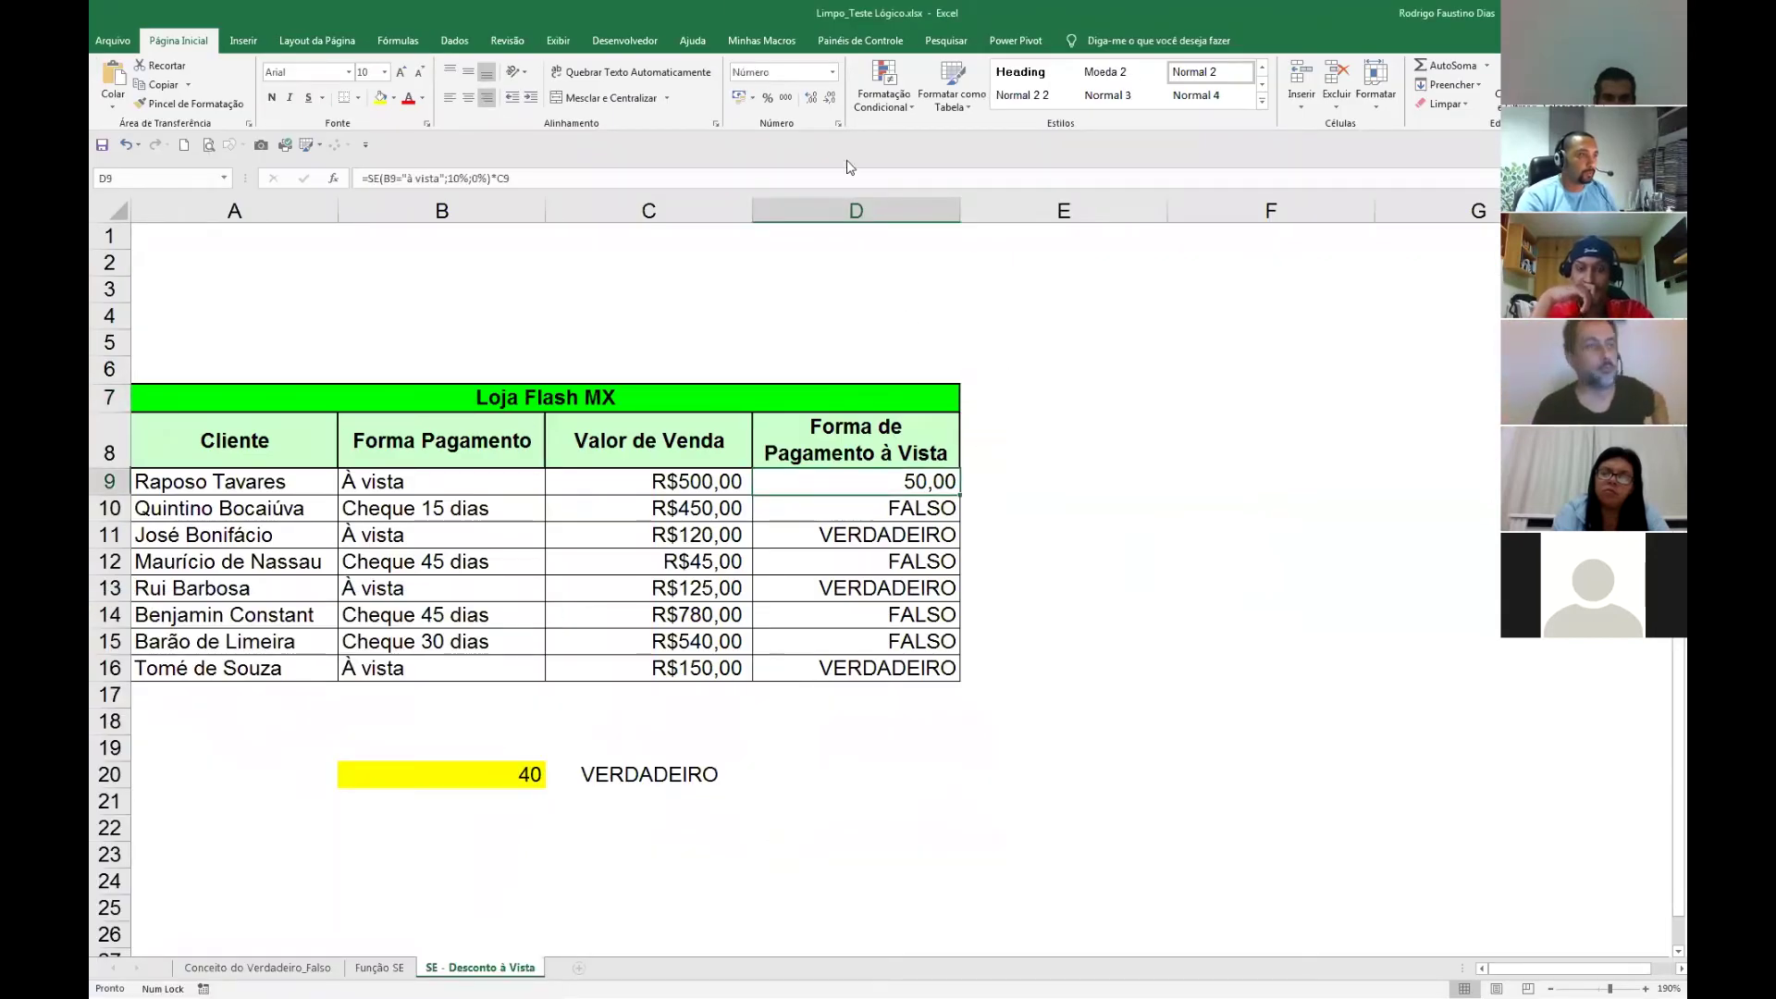
click(832, 72)
click(811, 109)
click(1095, 545)
click(937, 481)
key(ctrl+shift+1)
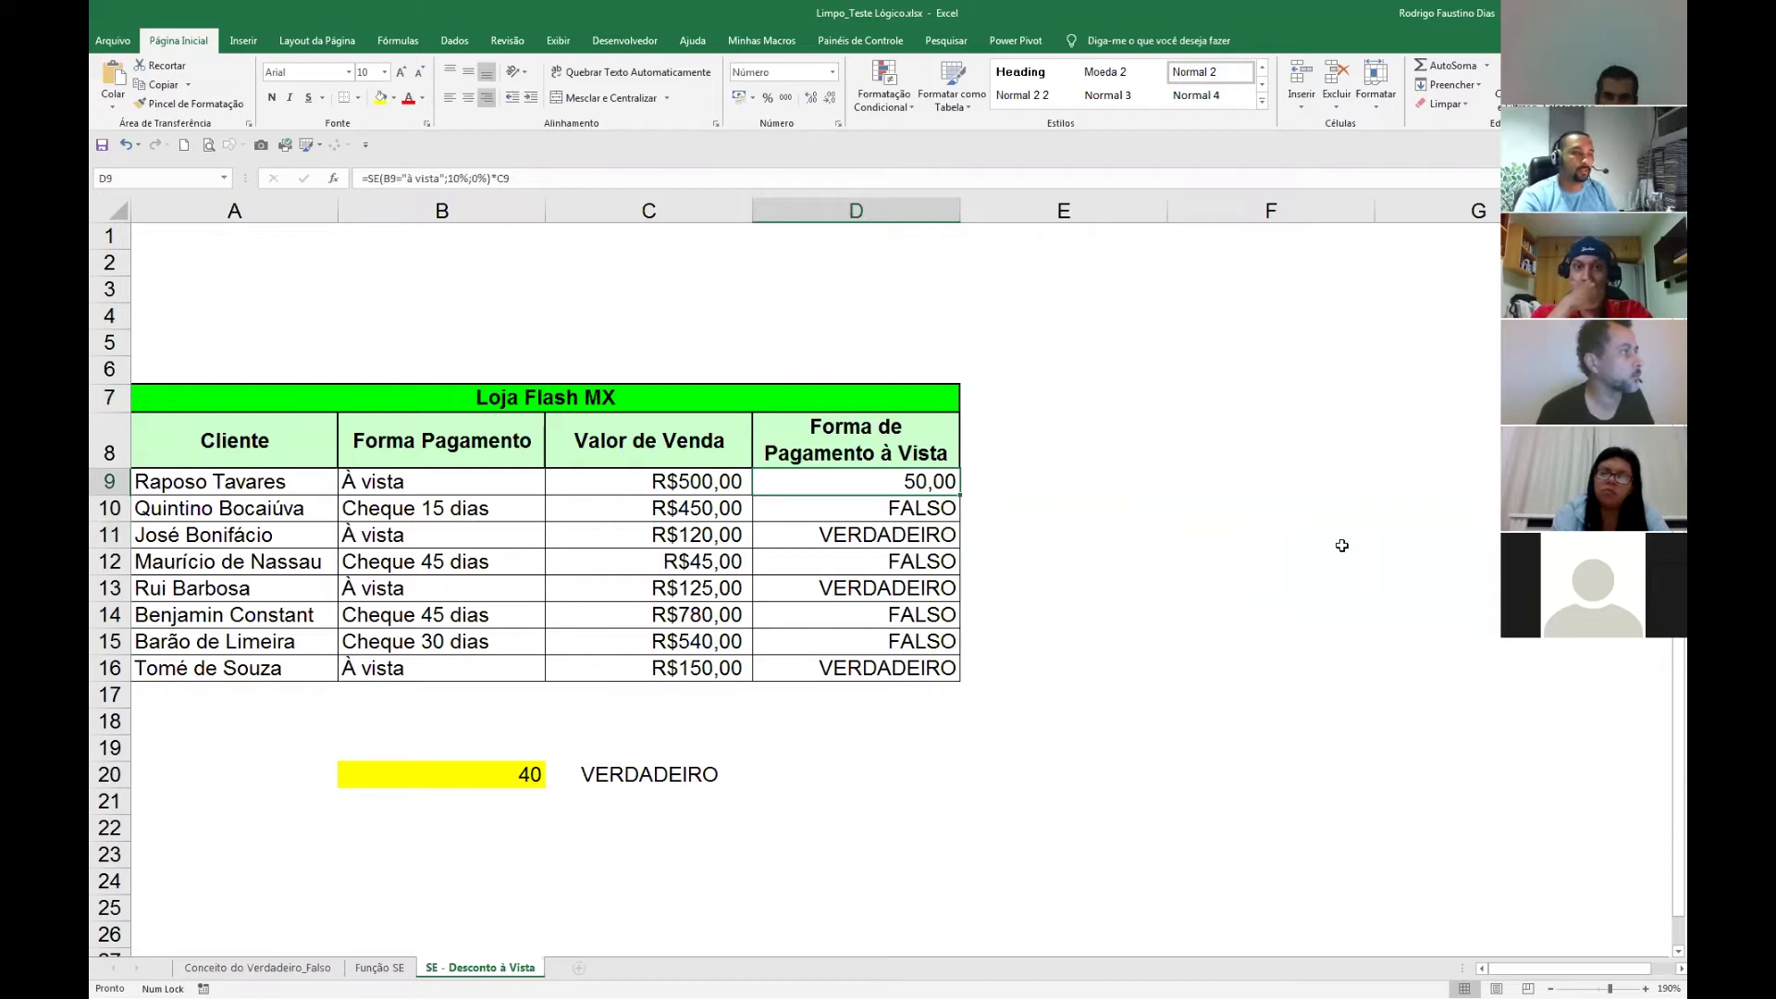
Fill the SE discount formula from D9 down to D16 and open the copied formula in D10 to inspect its references.
drag(960, 496, 962, 678)
click(916, 518)
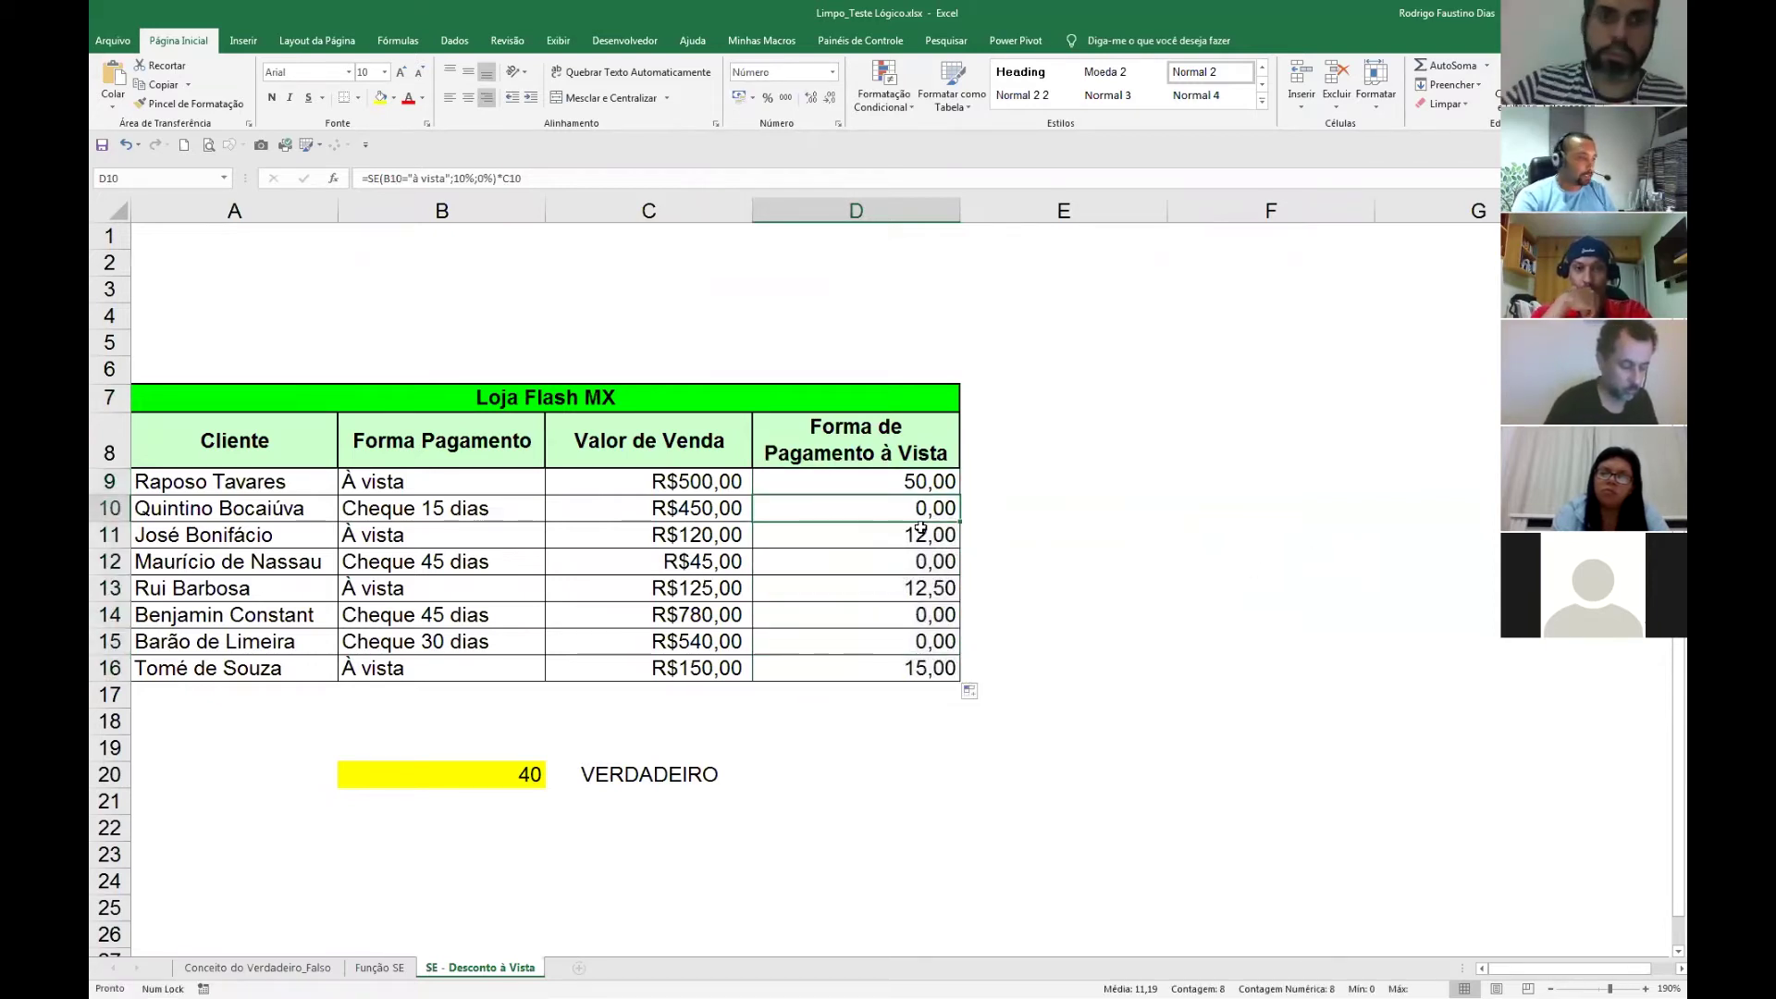
key(F2)
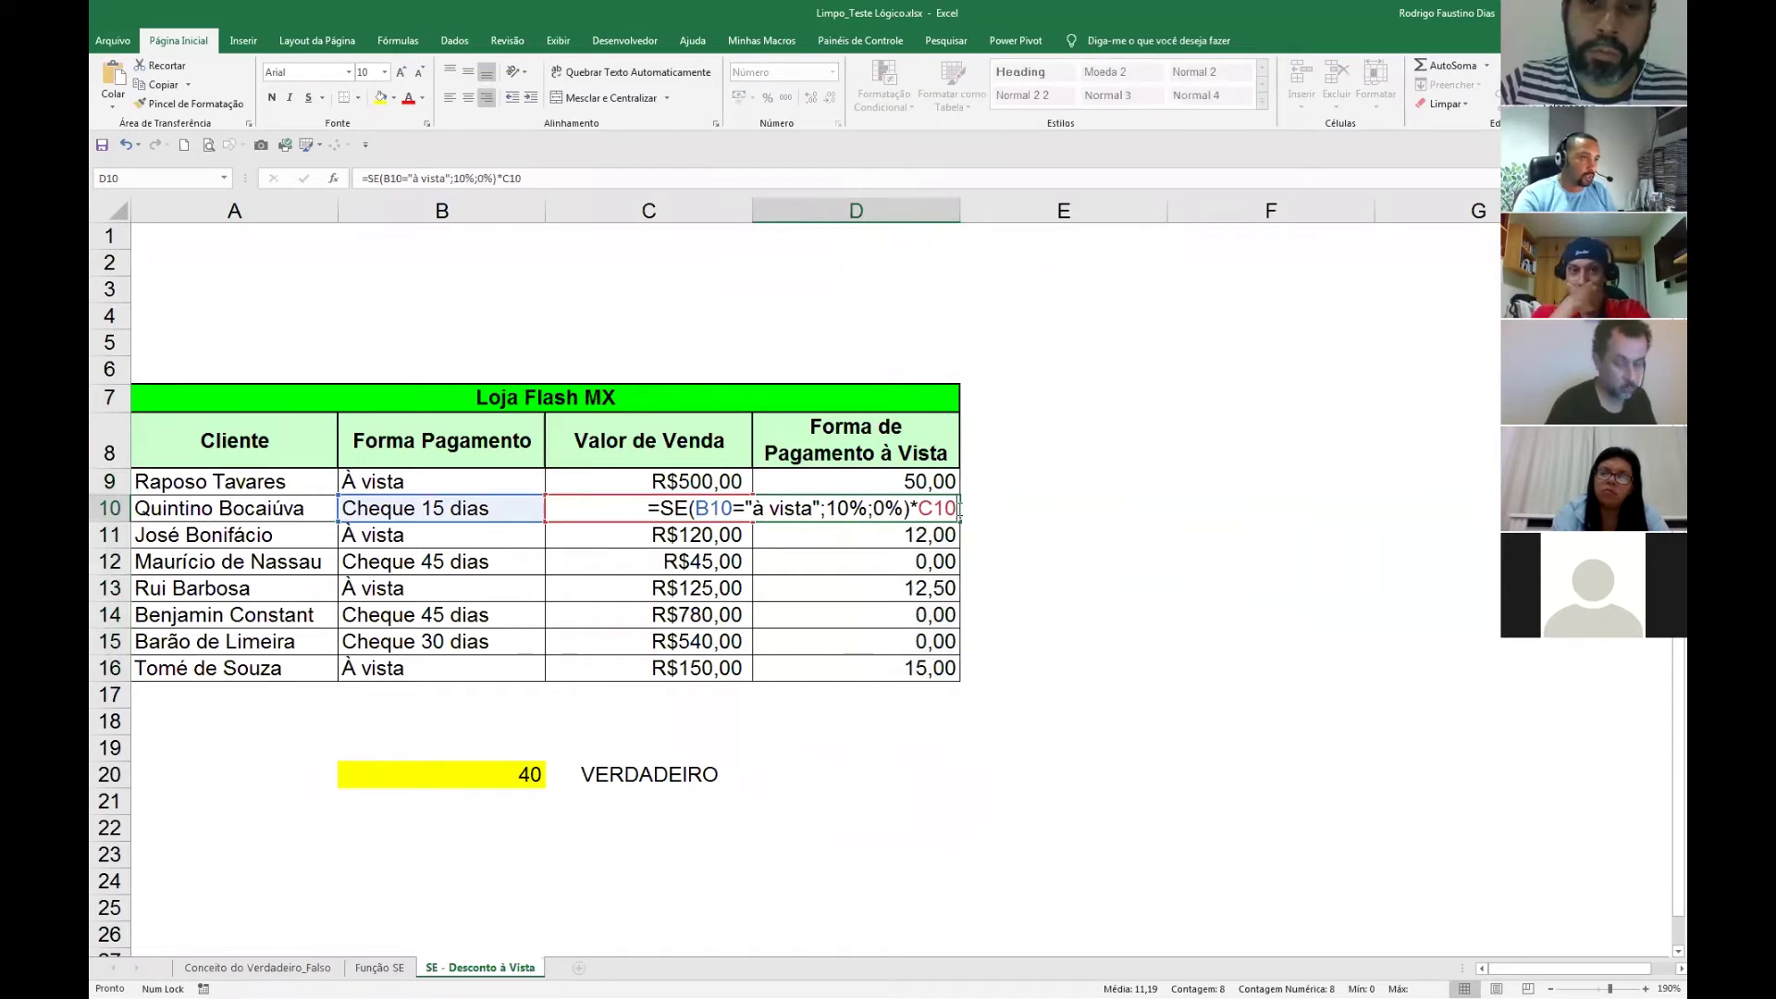
Rewrite D10's formula as =SE(B10="à vista";10%*C10;0%*C10) and fill it down to D16.
key(BackSpace)
key(BackSpace)
key(BackSpace)
key(BackSpace)
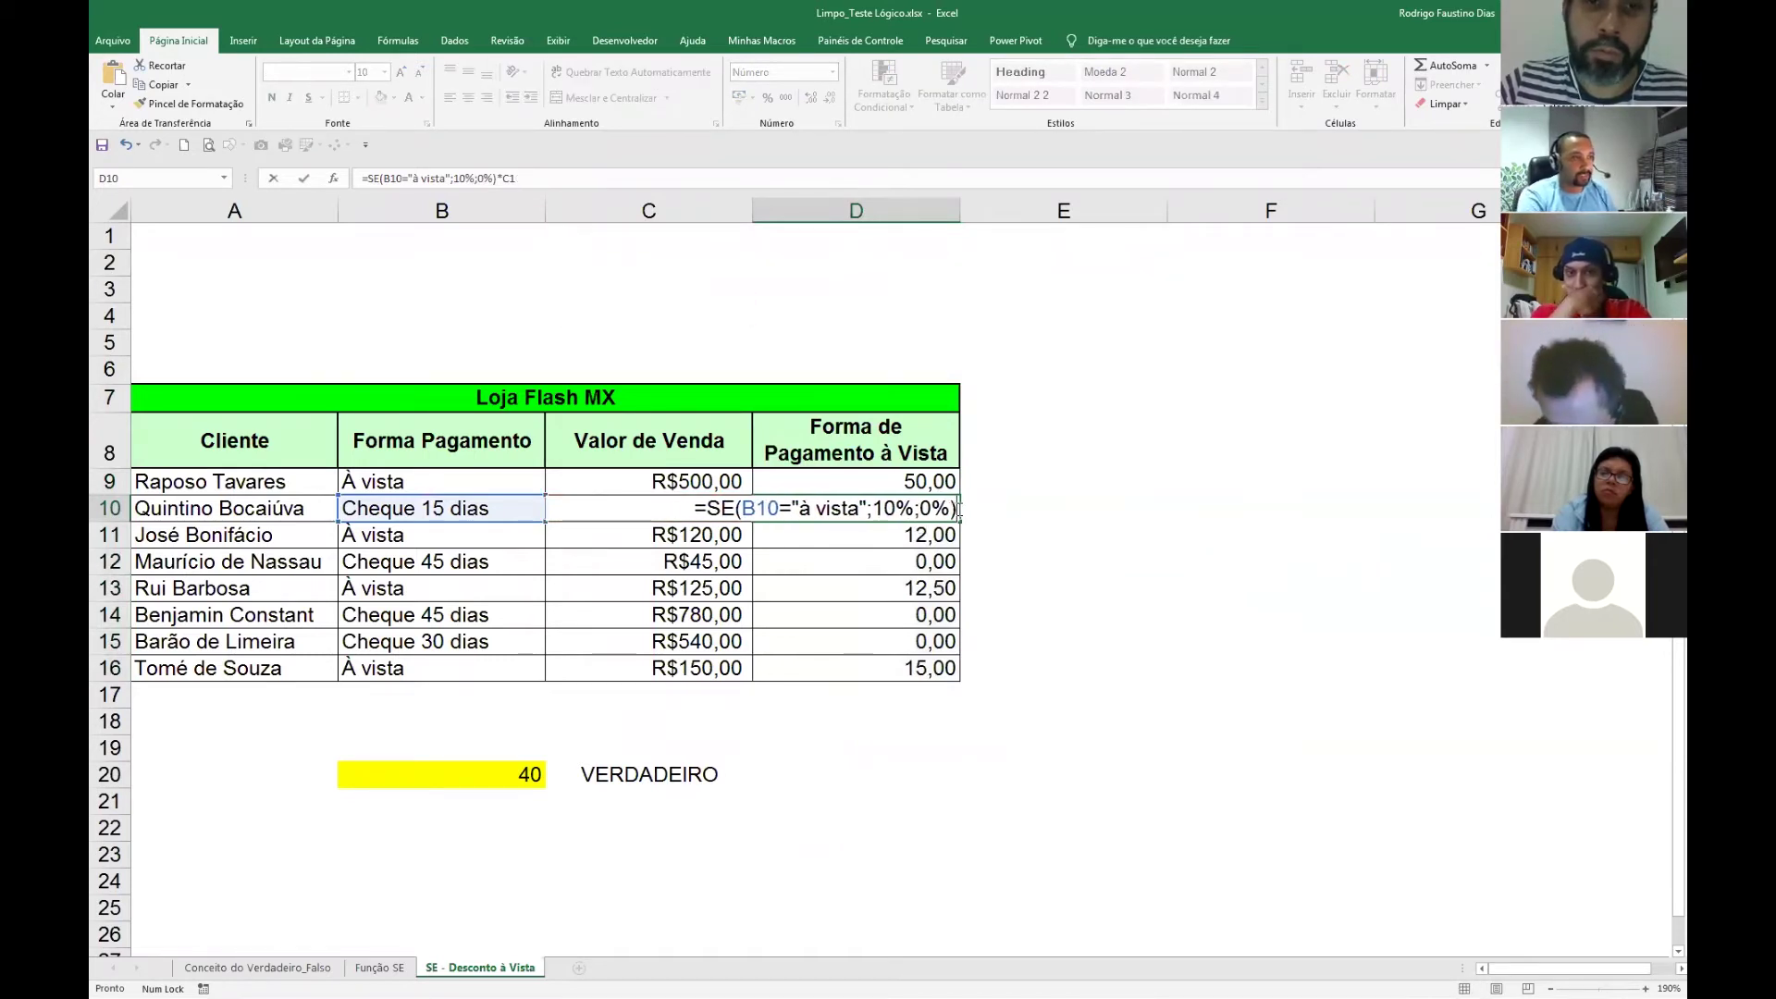
key(Left)
key(Left)
key(Left)
key(Left)
text(*c10)
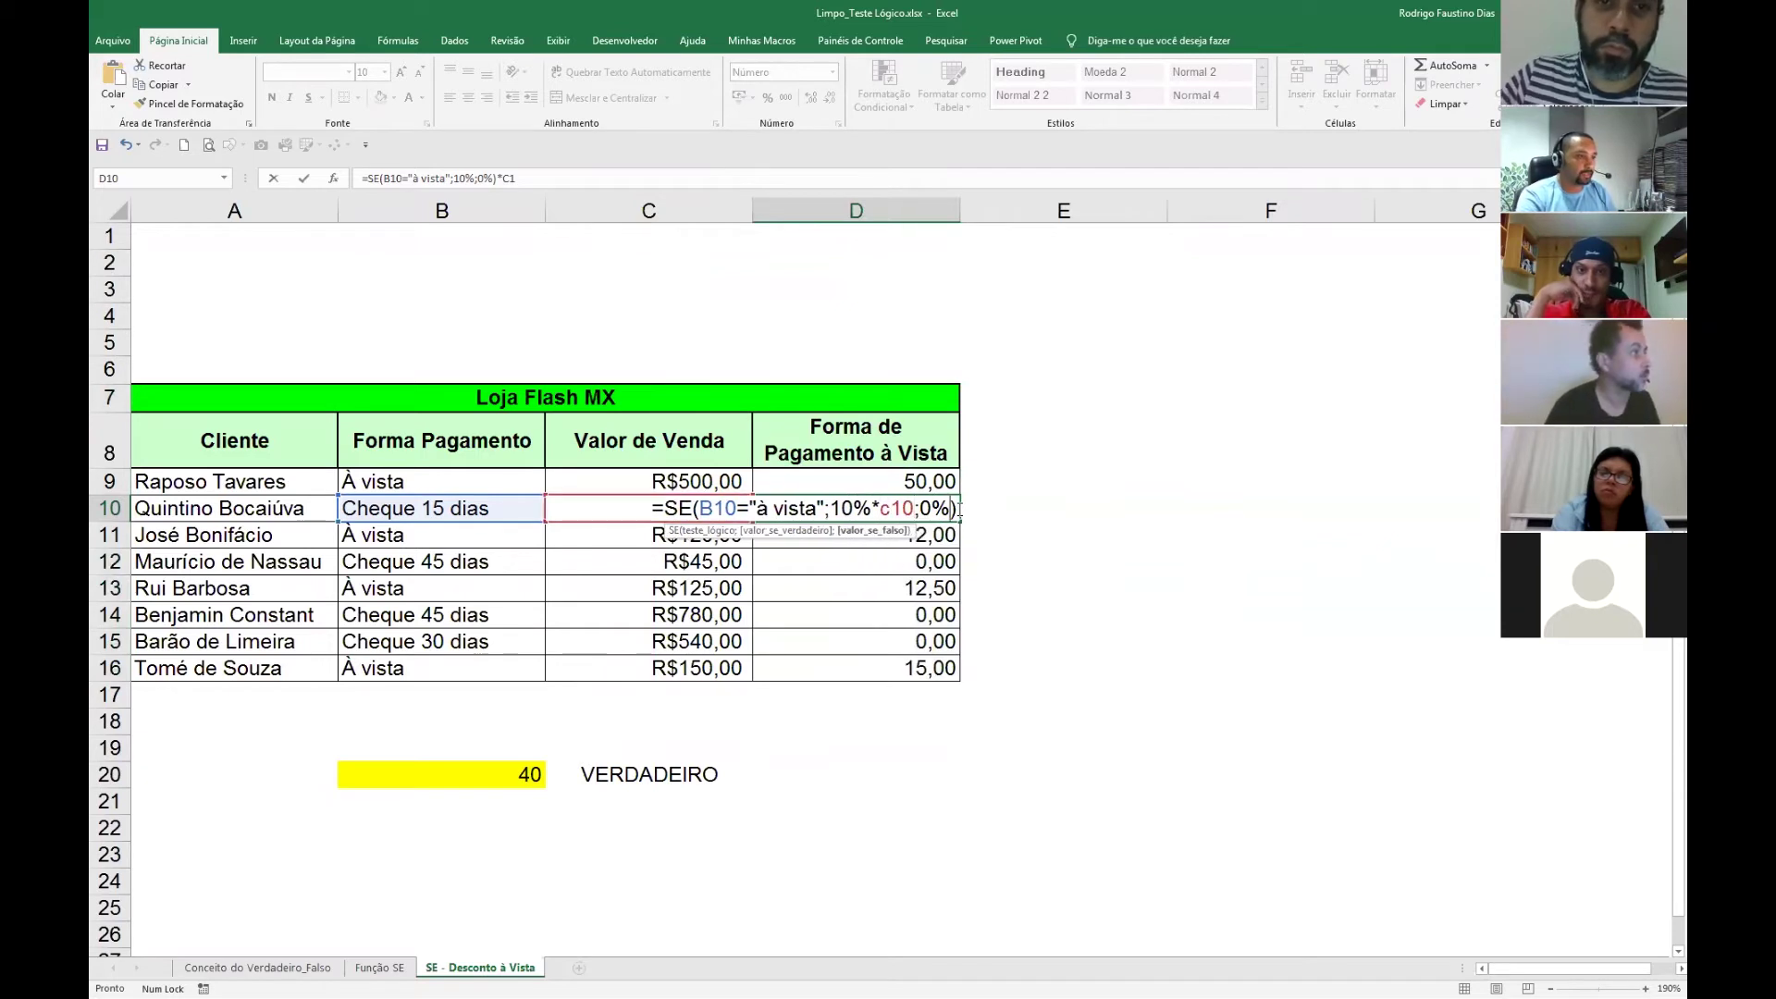
key(Right)
key(Right)
text(*c10)
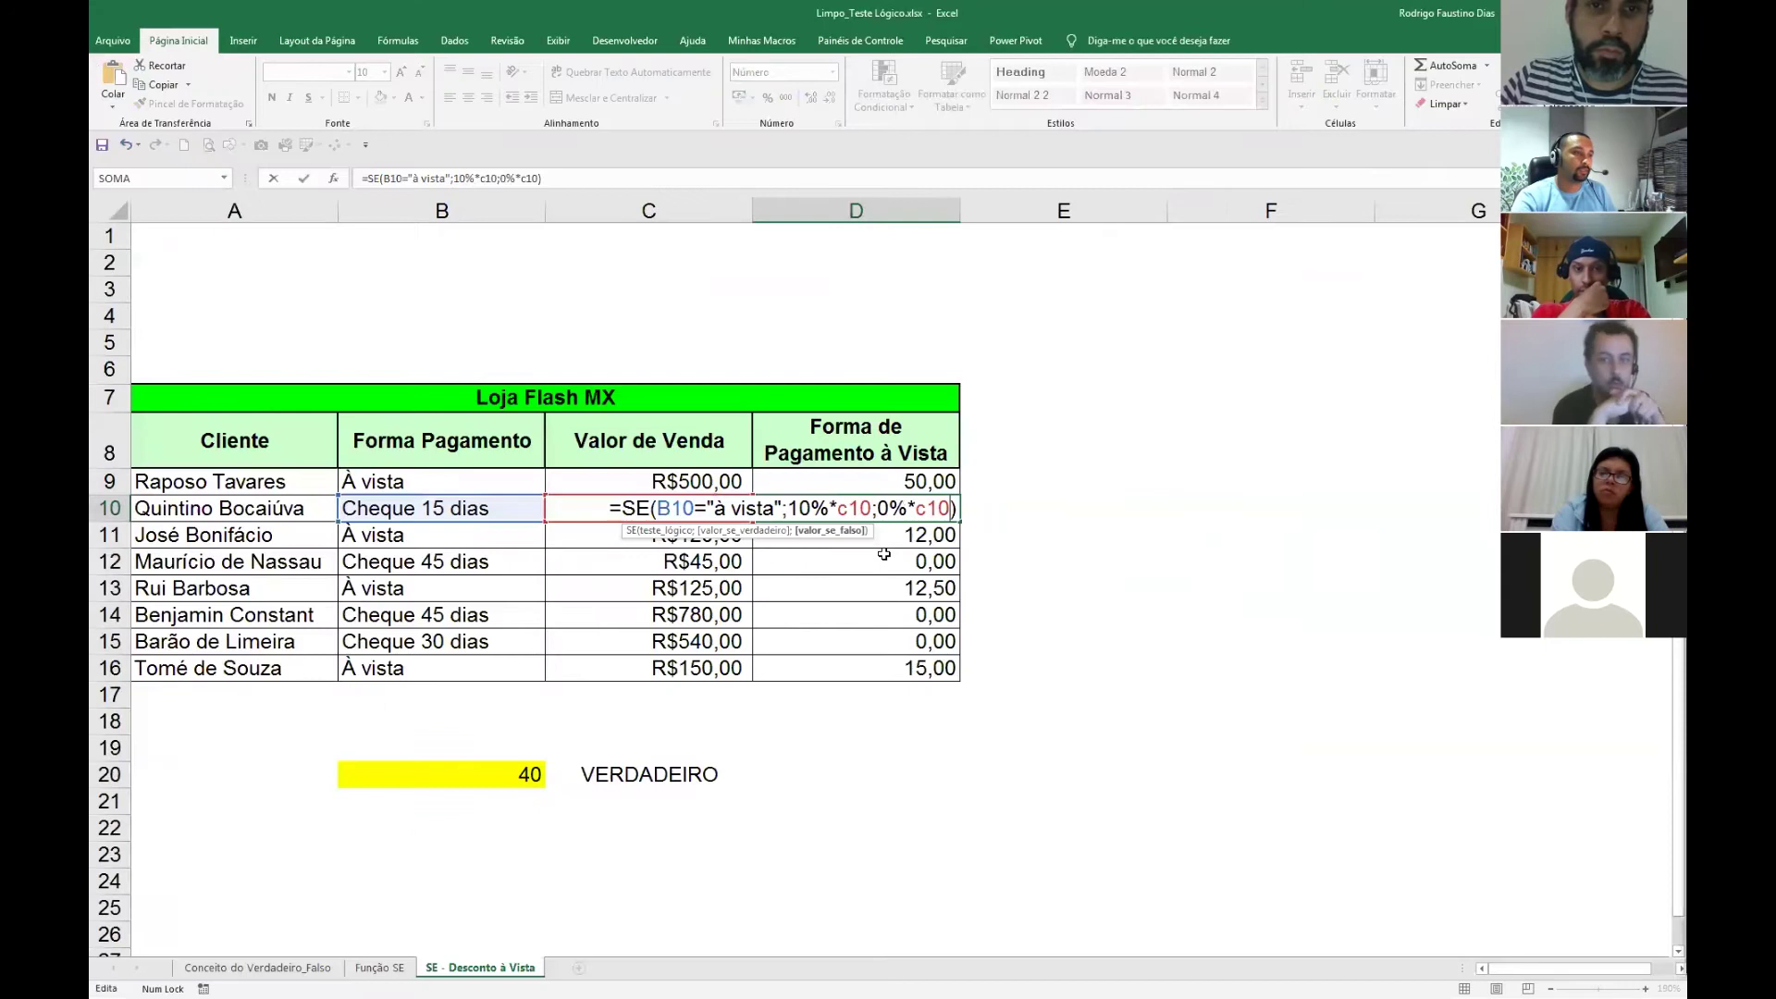
key(Return)
click(949, 511)
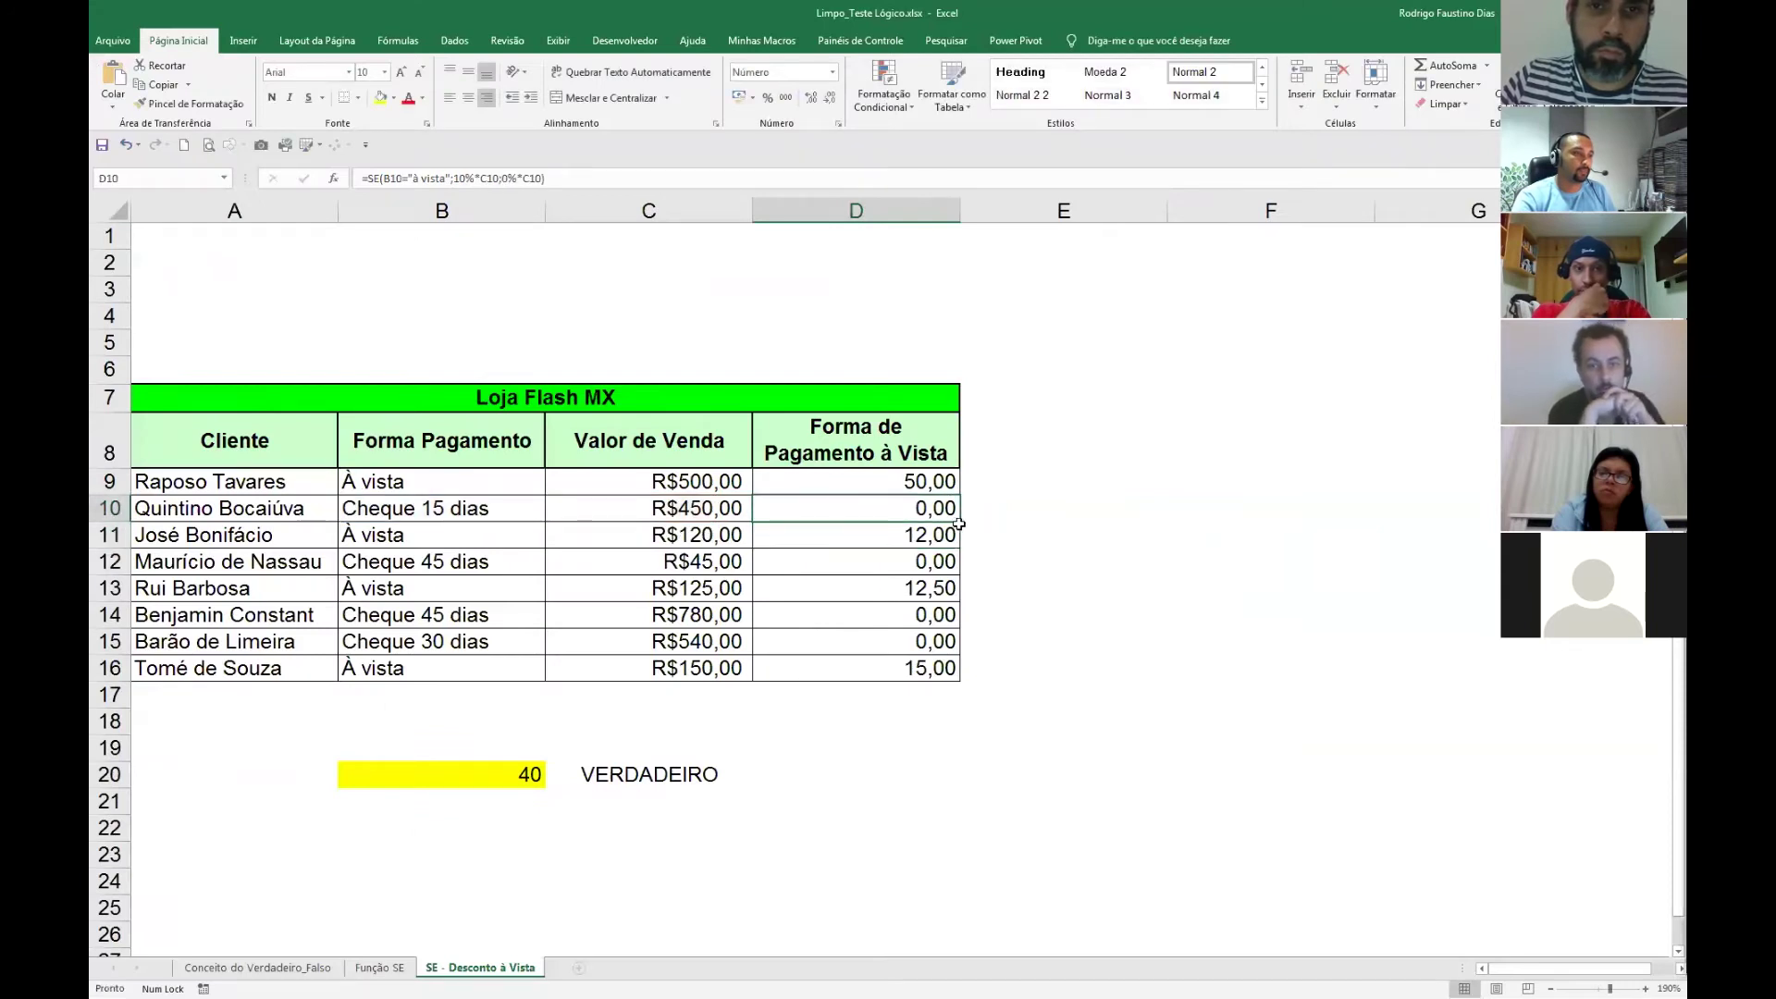
double_click(961, 522)
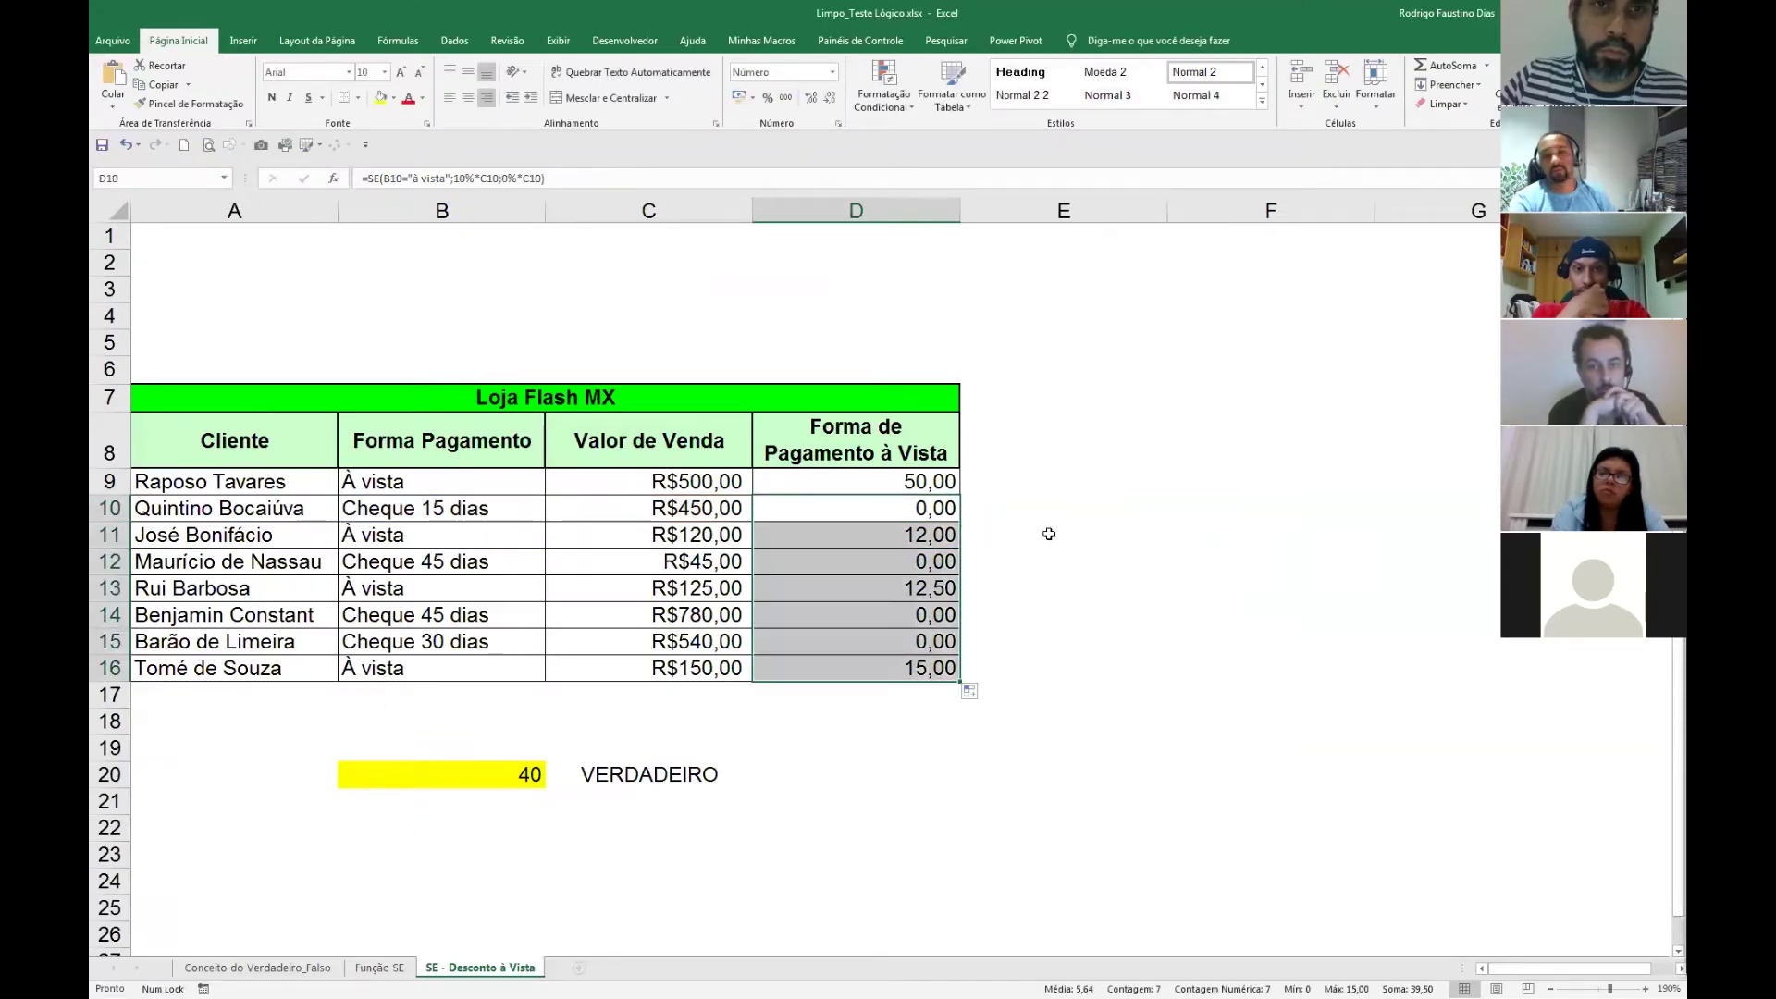
Enter =FÓRMULATEXTO(D9) in E9 to display the discount formula as text.
key(Up)
key(Right)
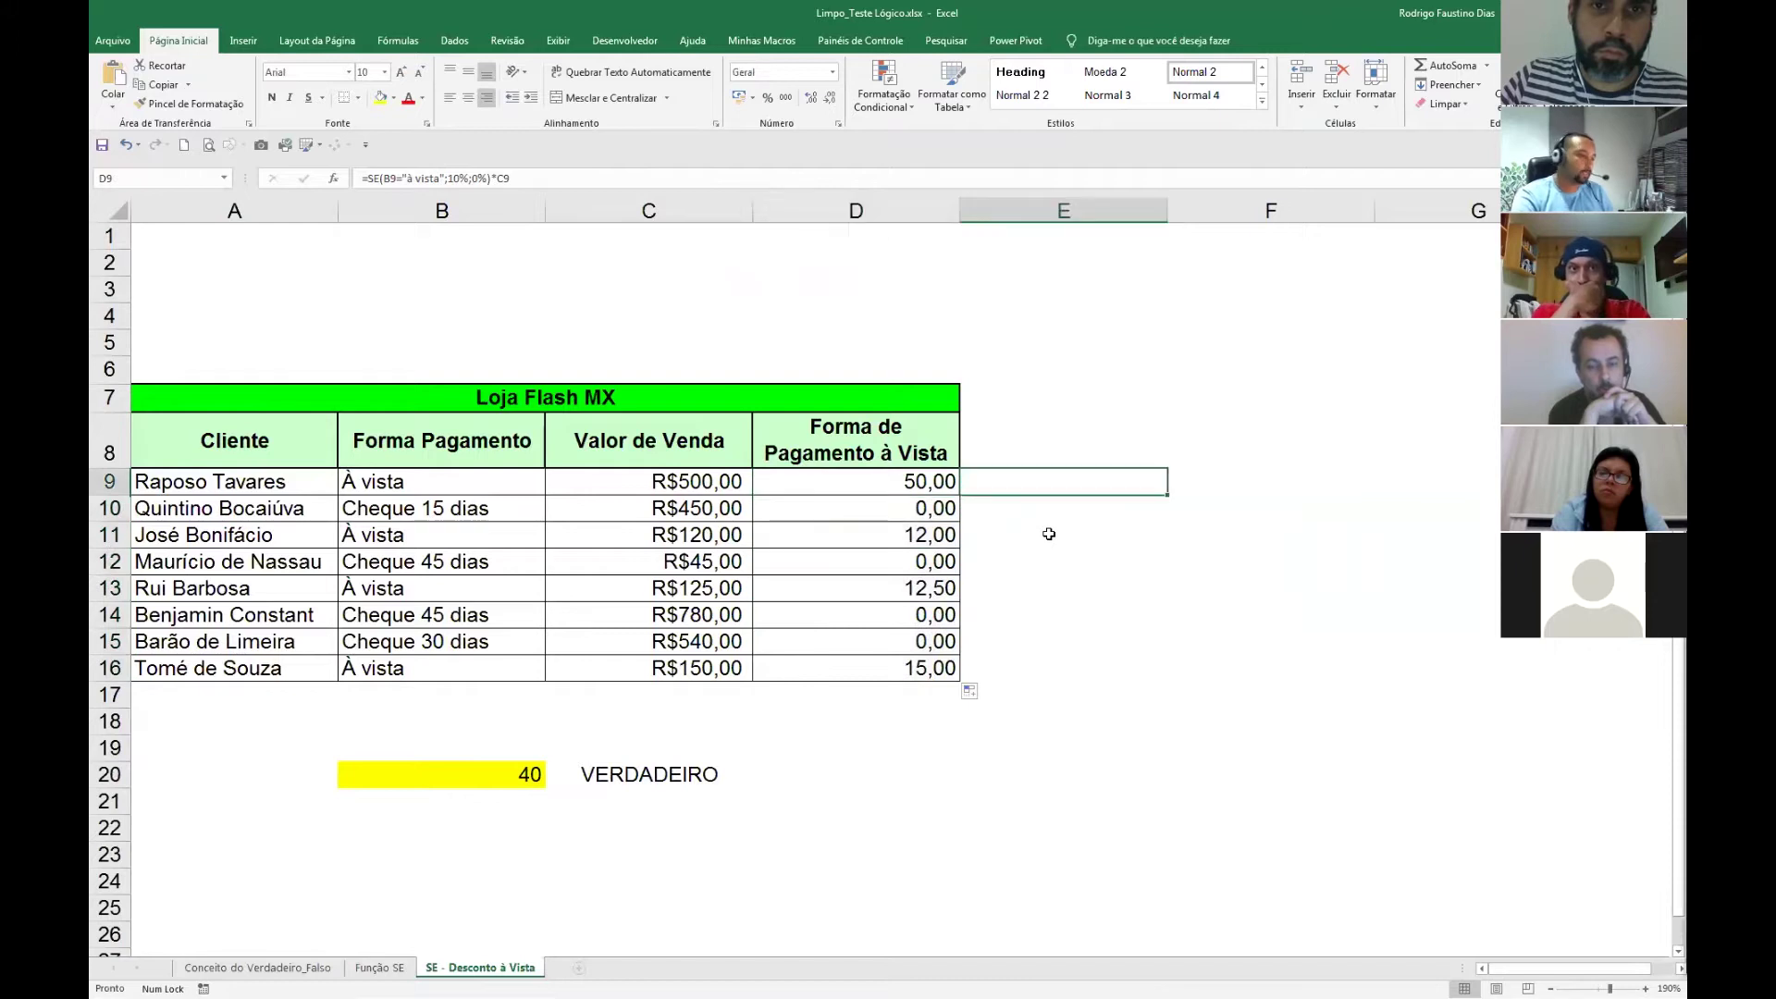
text(=form)
key(Tab)
key(Left)
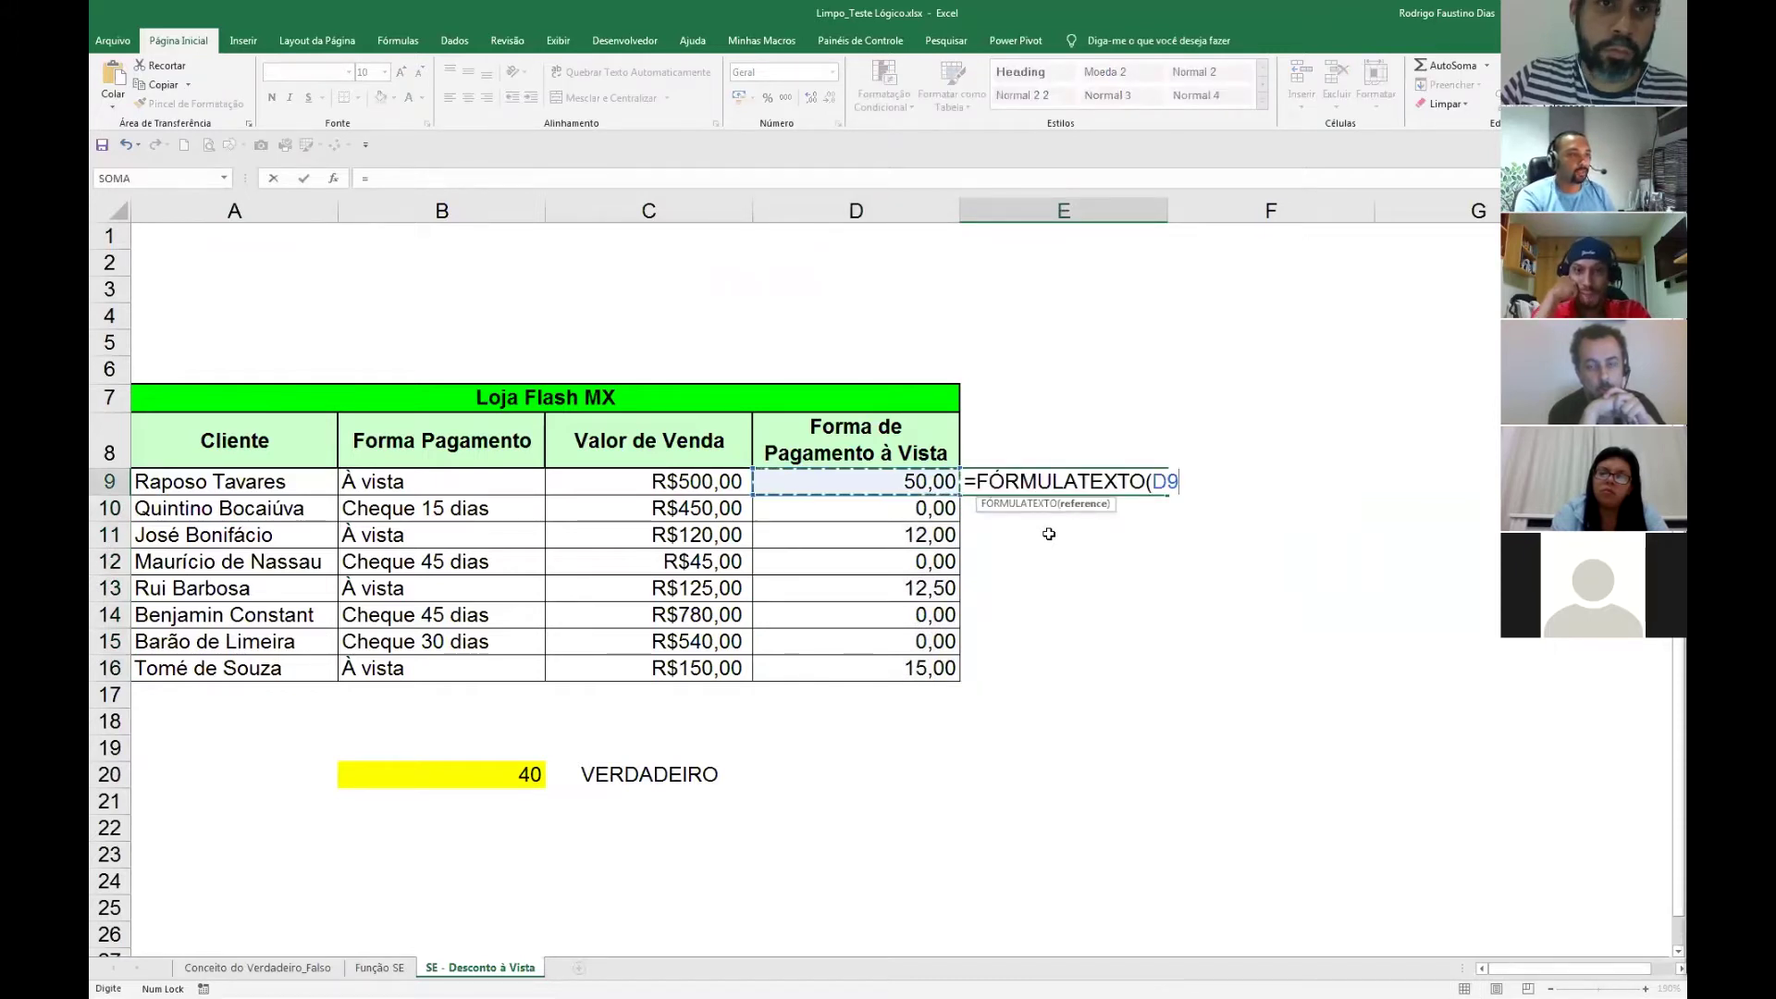
key(Return)
Copy the FÓRMULATEXTO formula from E9 down to E16.
key(Up)
key(ctrl+c)
key(shift+Down)
key(shift+Down)
key(shift+Down)
key(shift+Down)
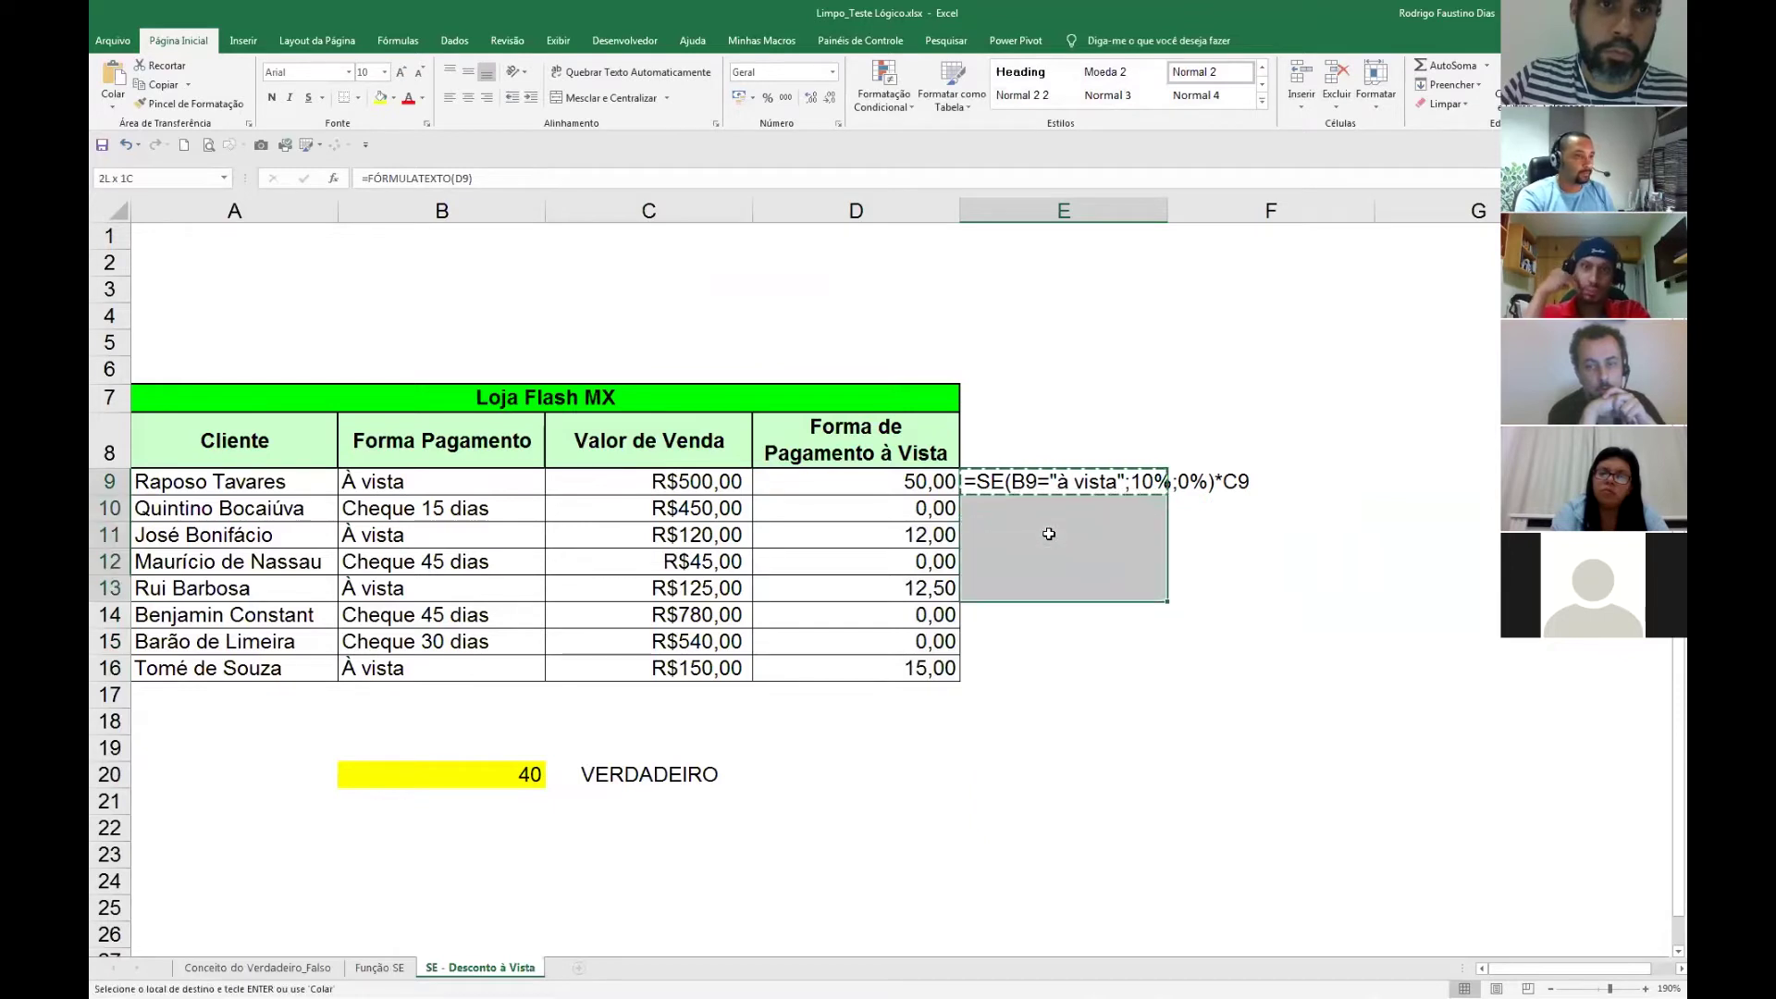
key(shift+Down)
key(shift+Down)
key(shift+Down)
key(Return)
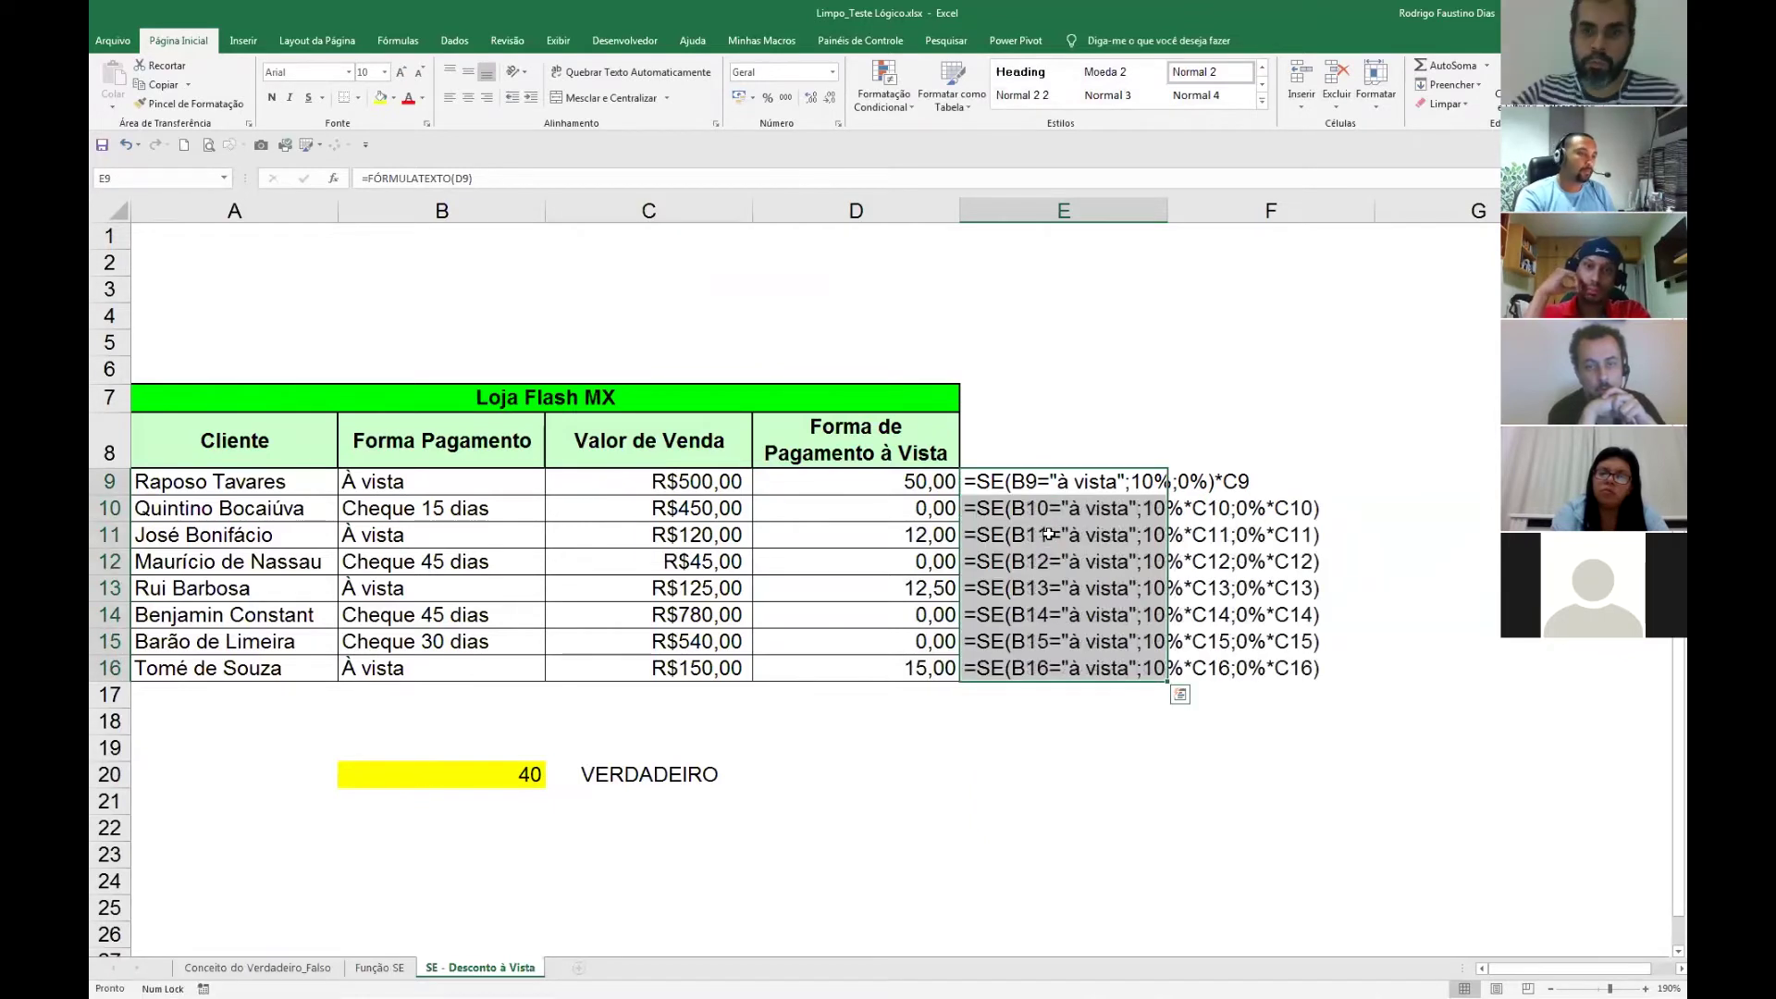
Save and close Limpo_Teste Lógico.xlsx and enable editing in the Limpo_E e OU.xlsx workbook.
click(1102, 538)
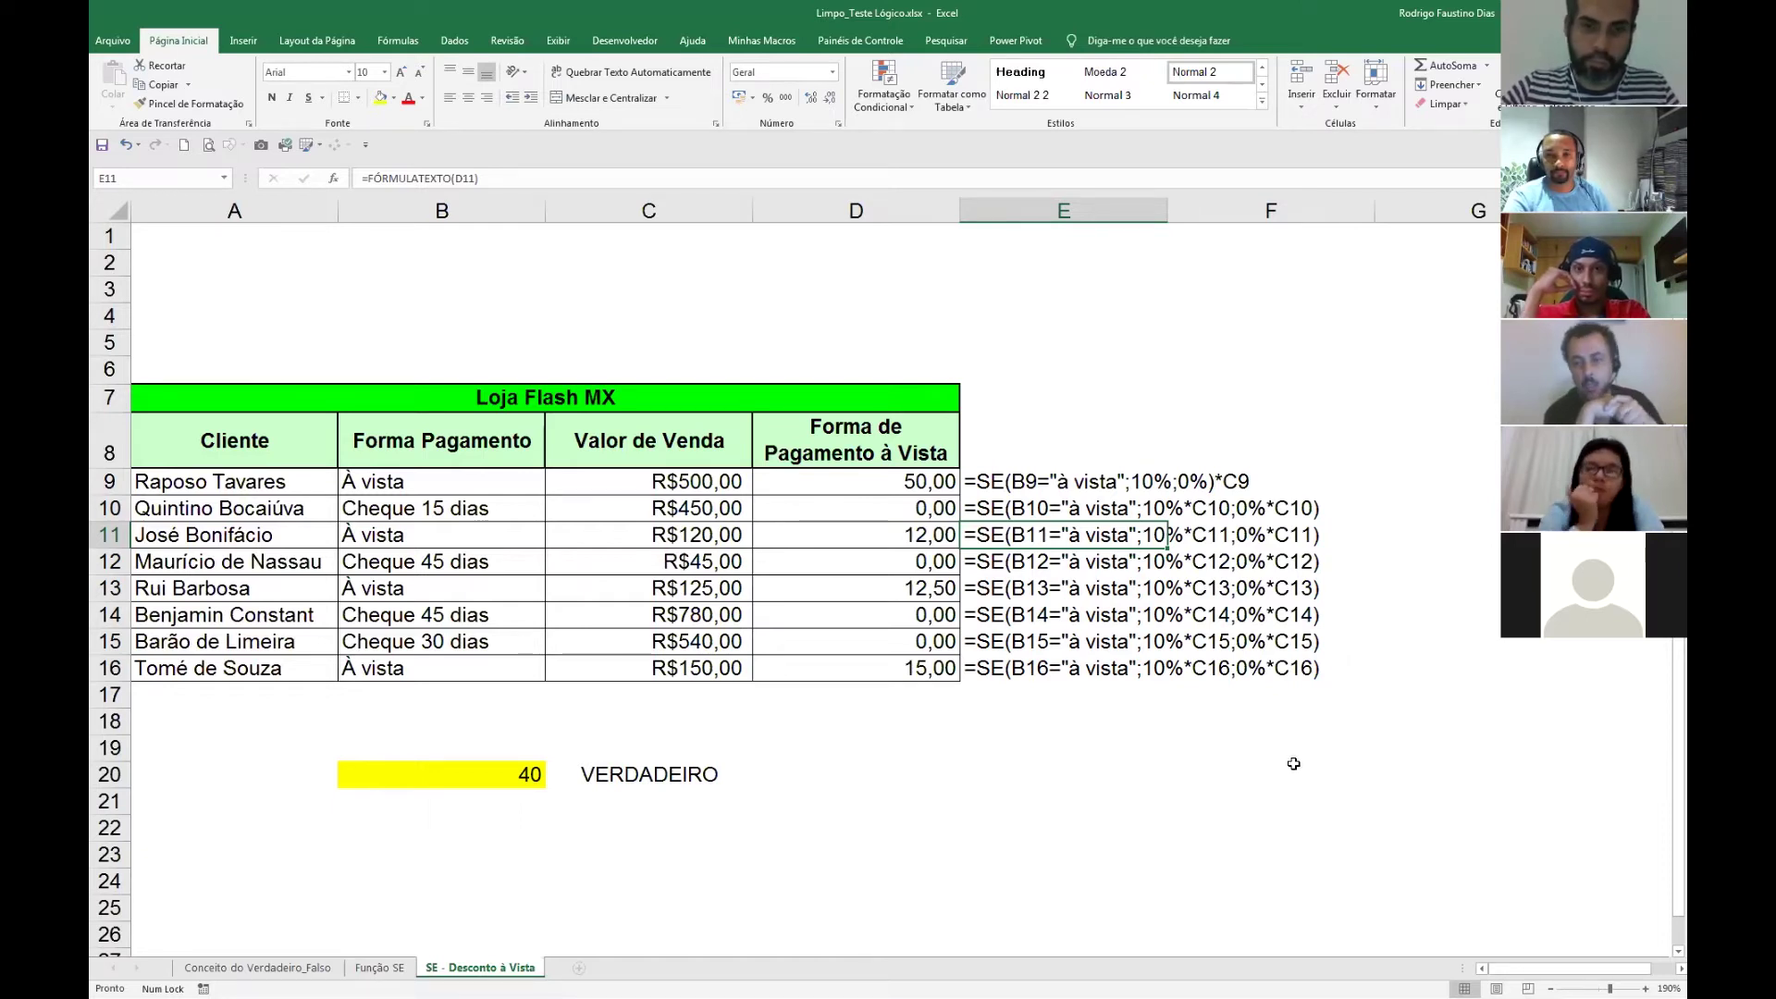
click(1258, 777)
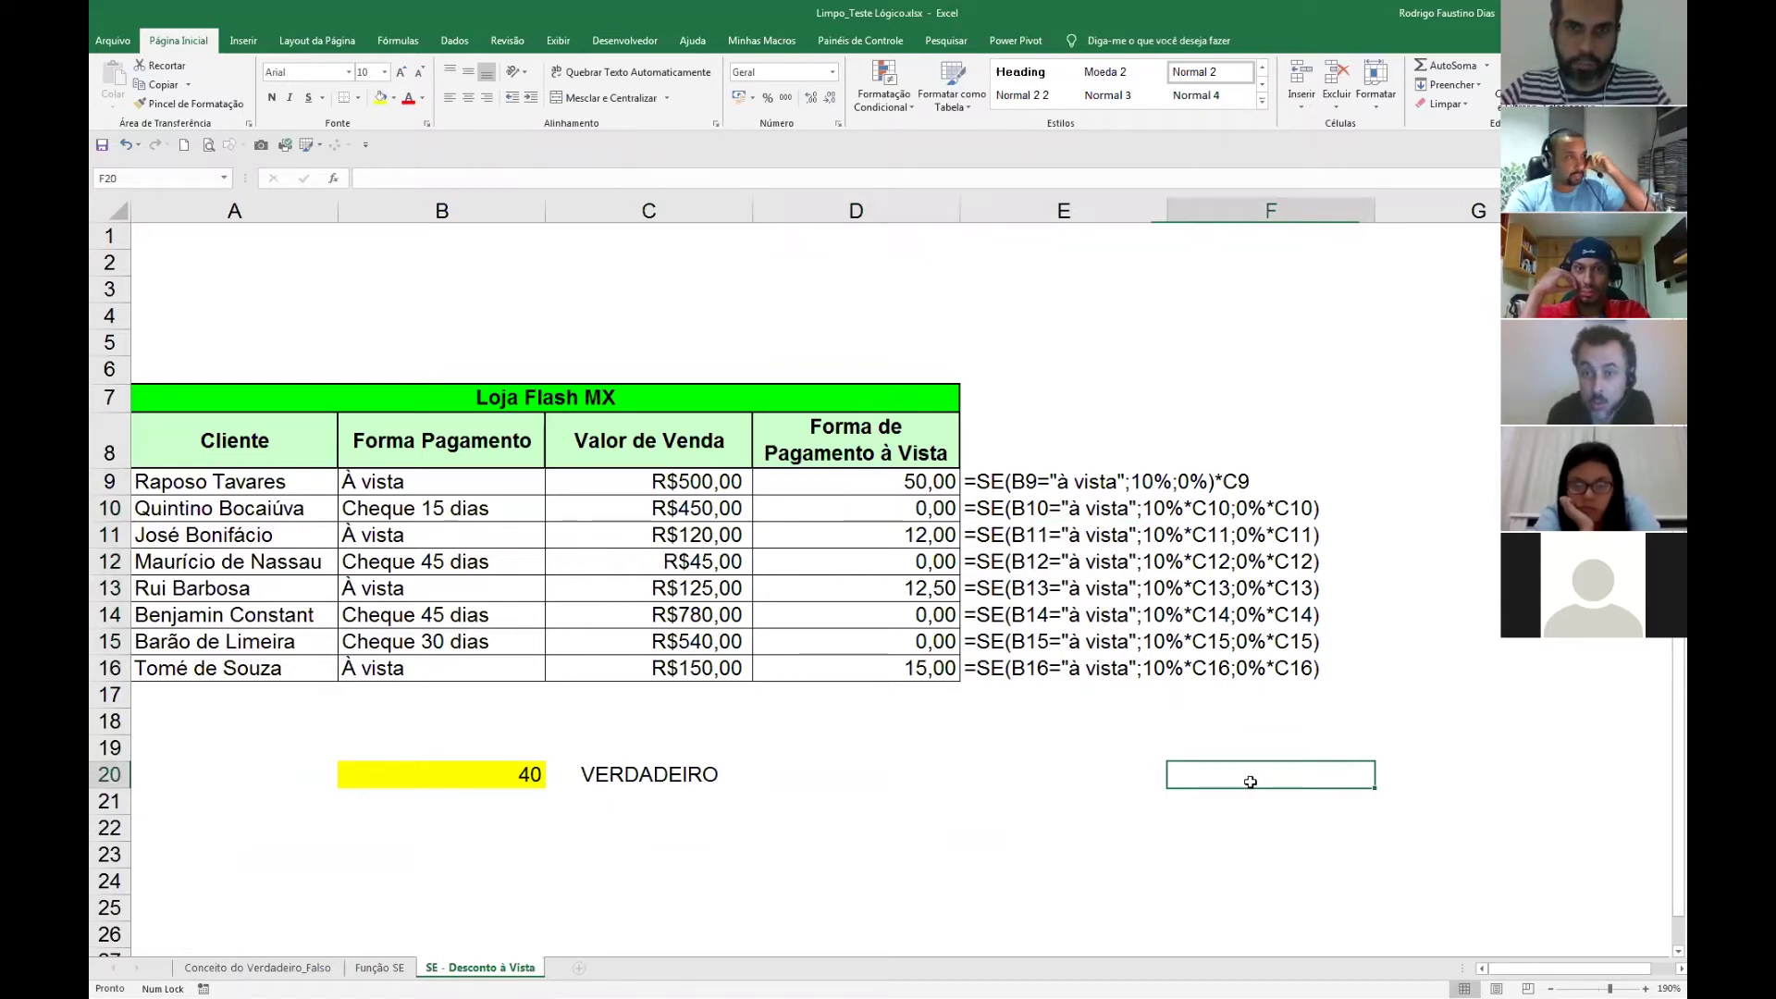
click(1670, 13)
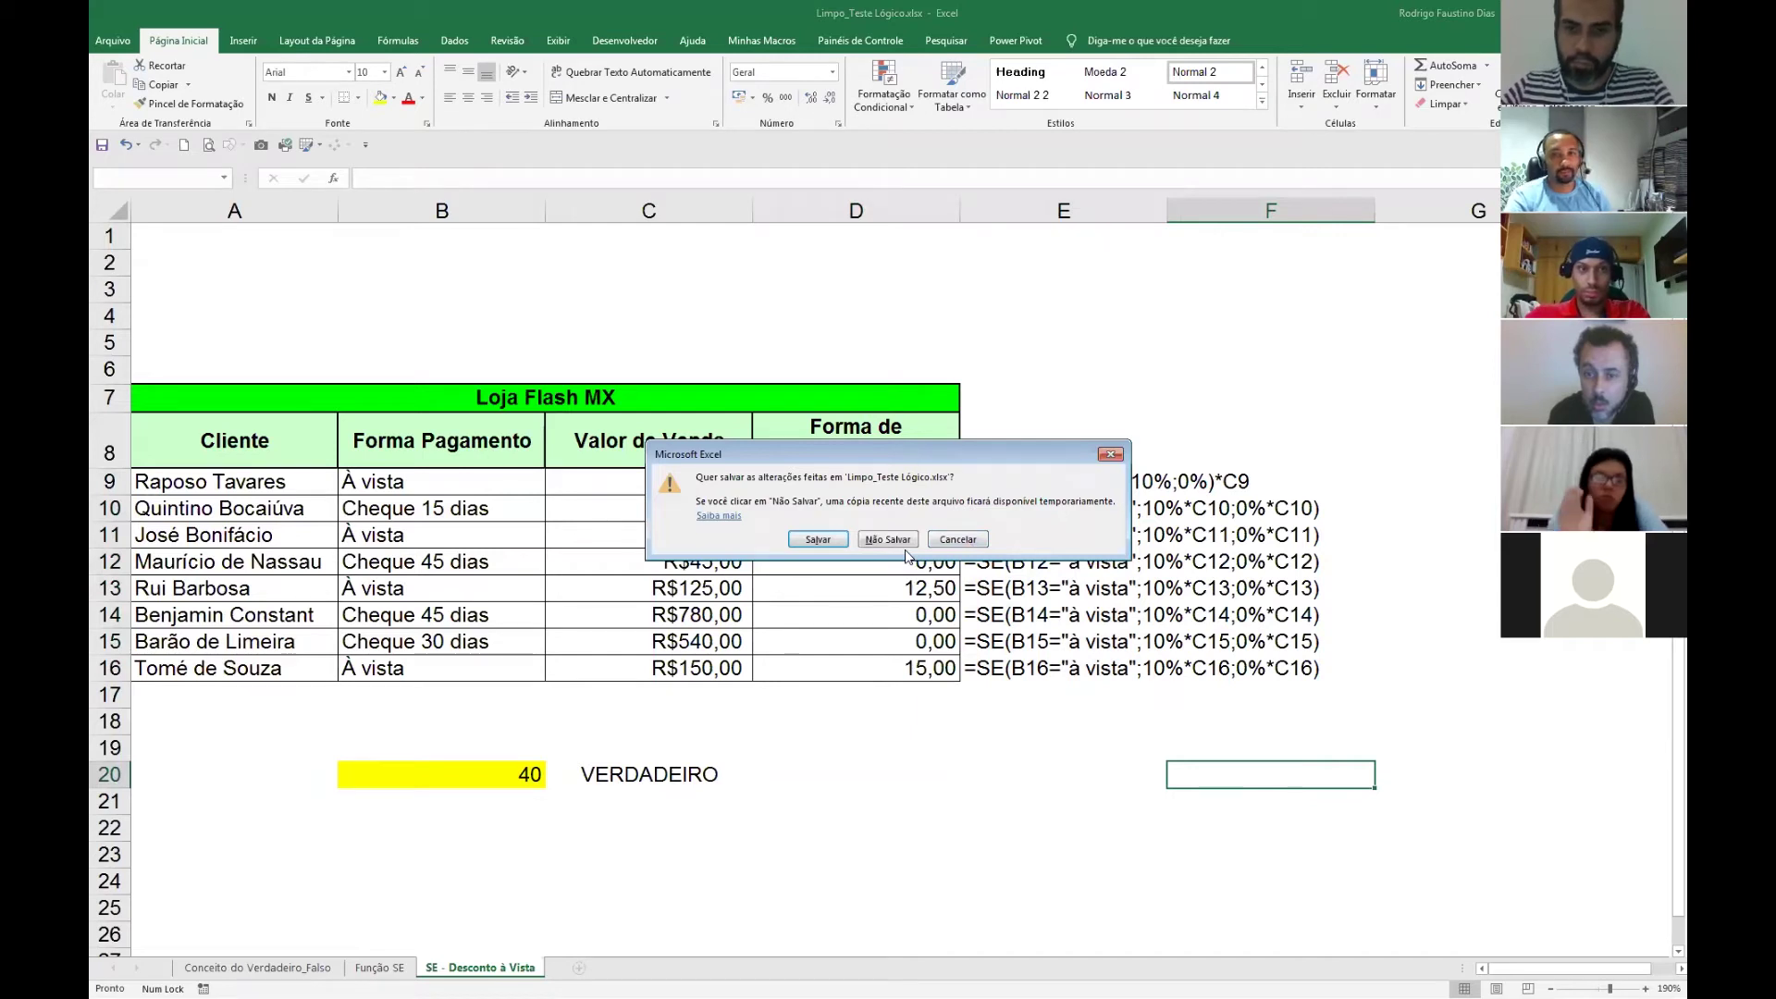
click(818, 540)
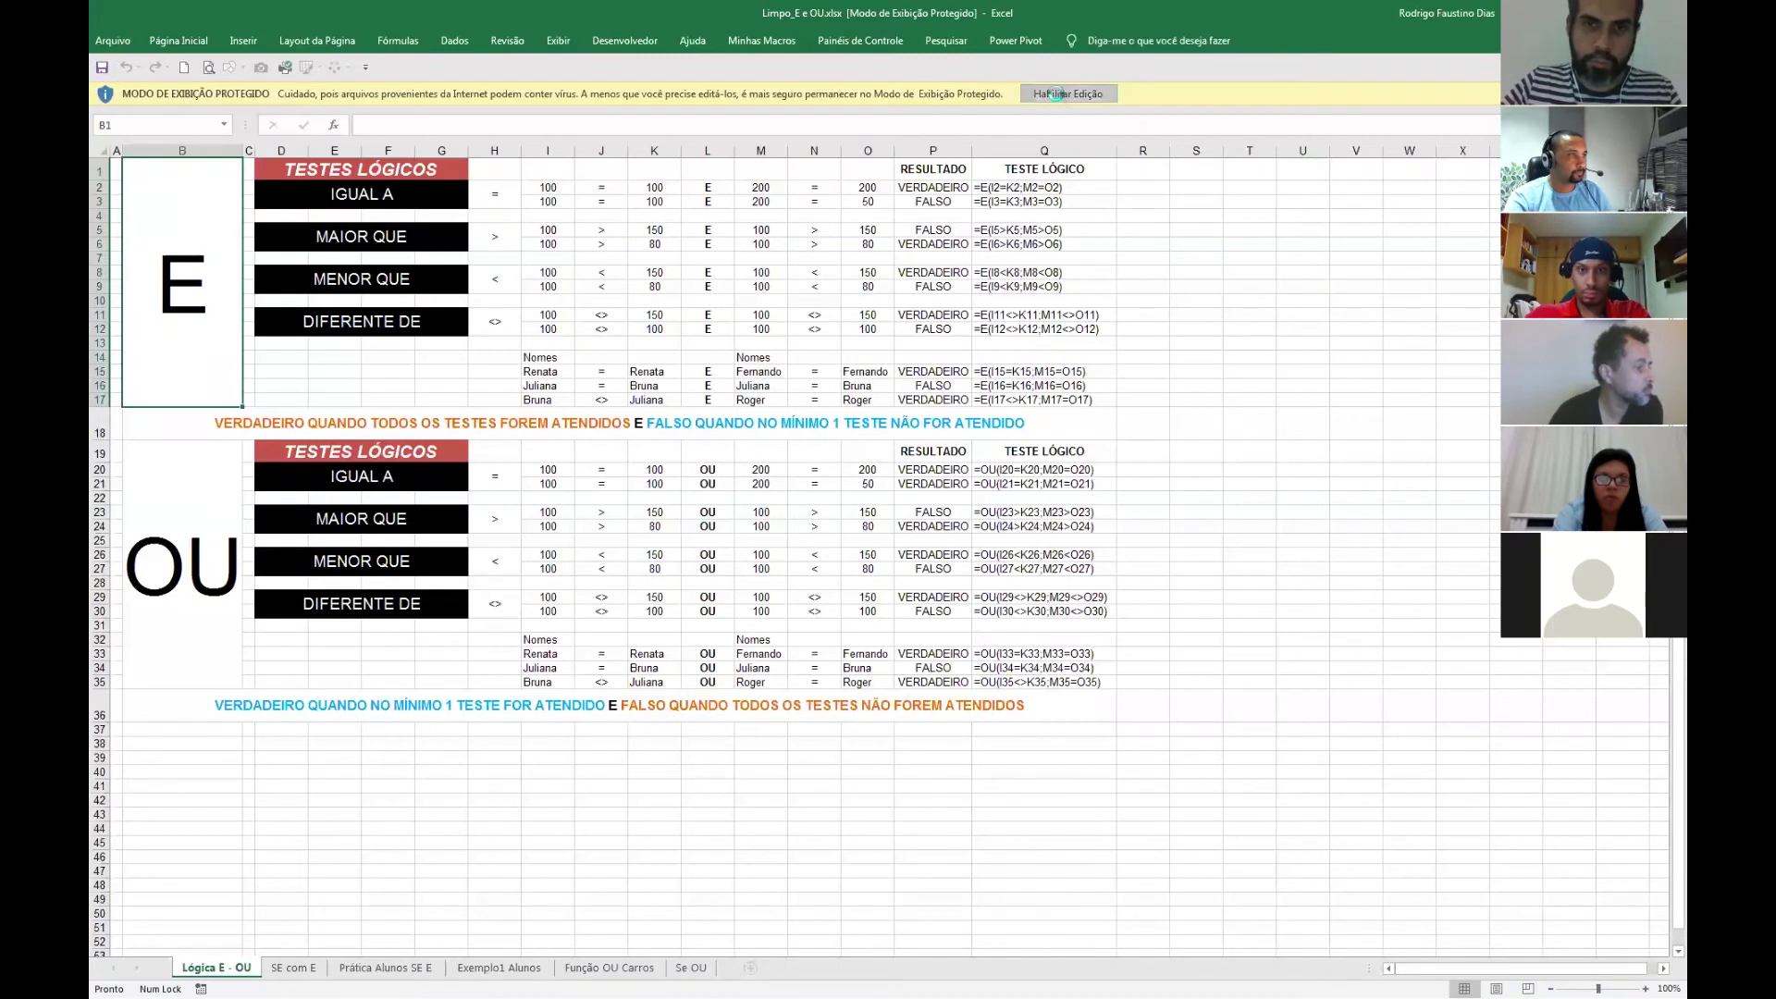
click(1055, 94)
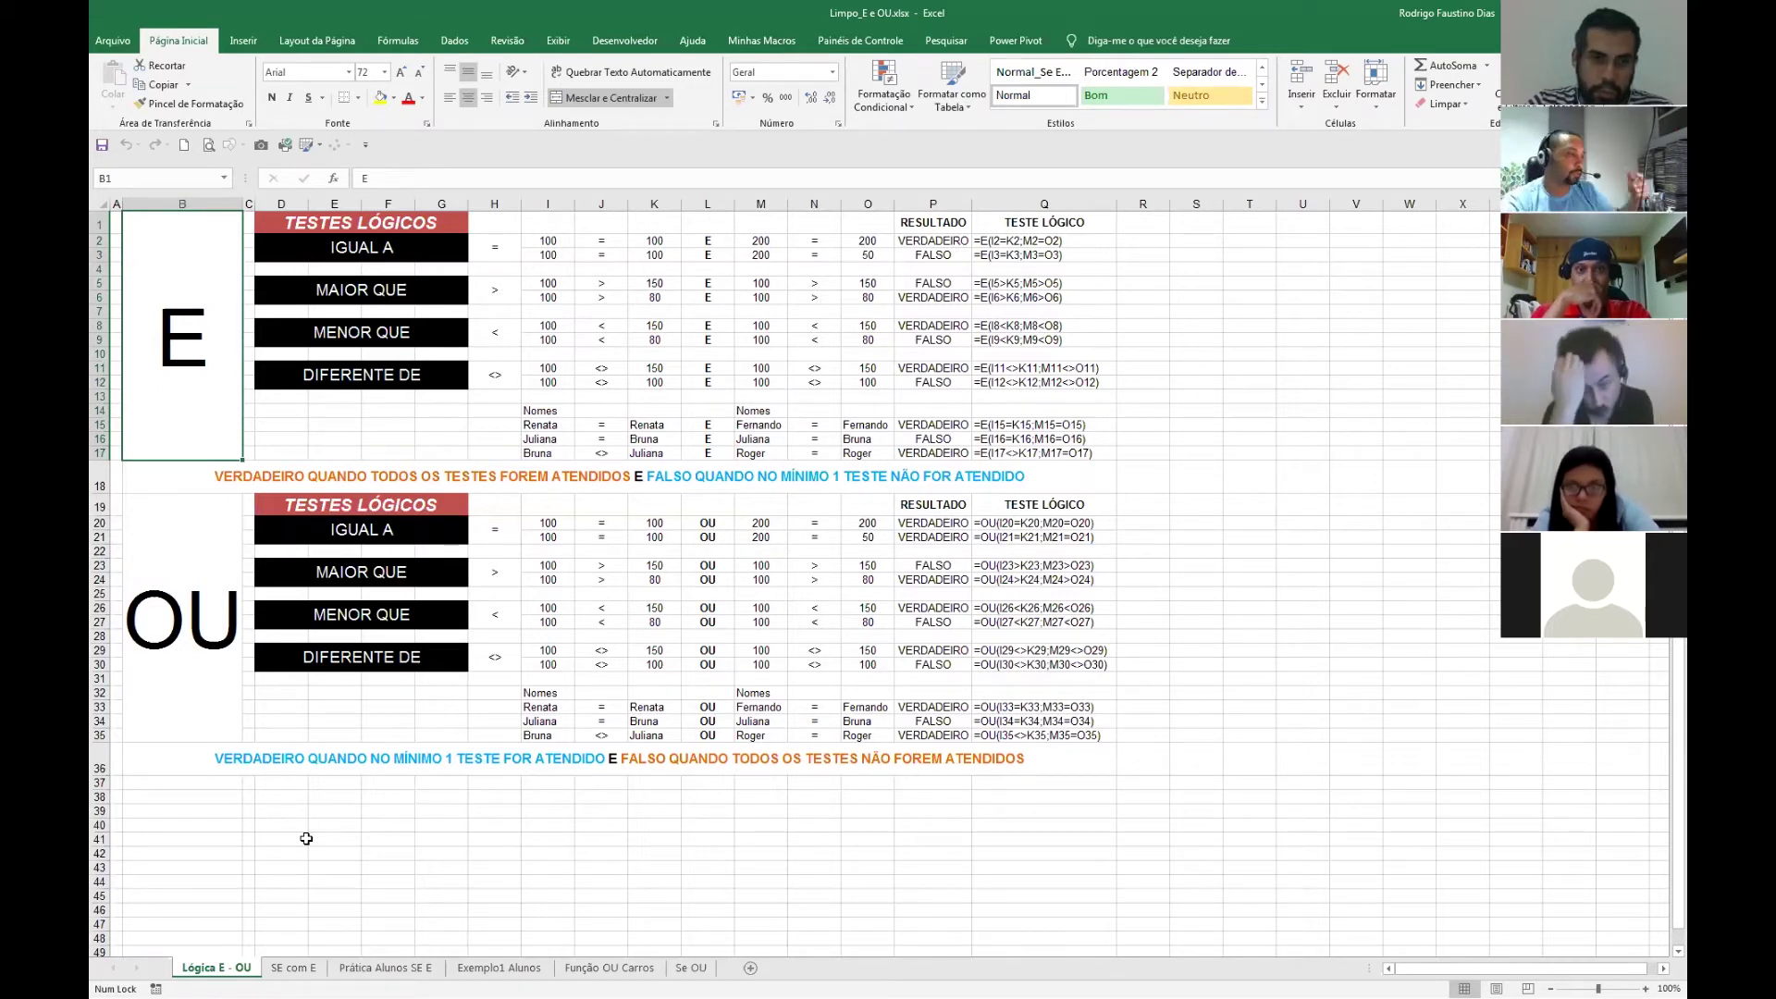
Switch to the SE com E sheet containing the student grades and absences table.
click(310, 968)
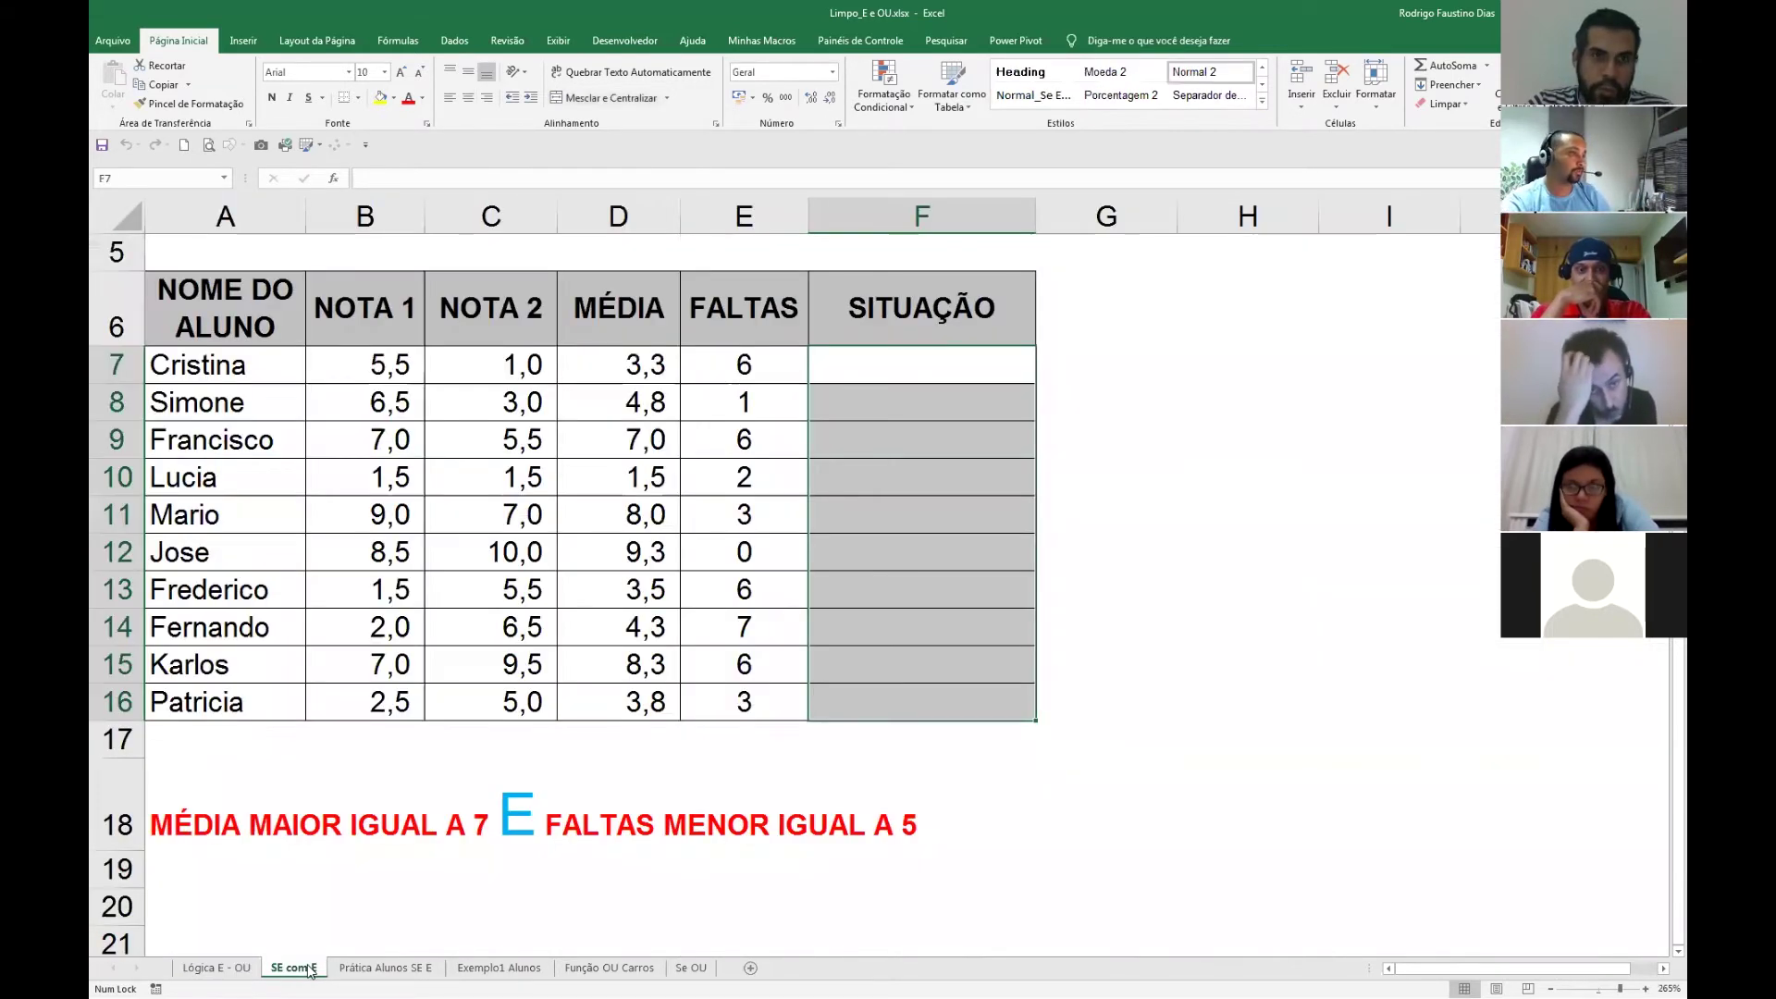
click(692, 814)
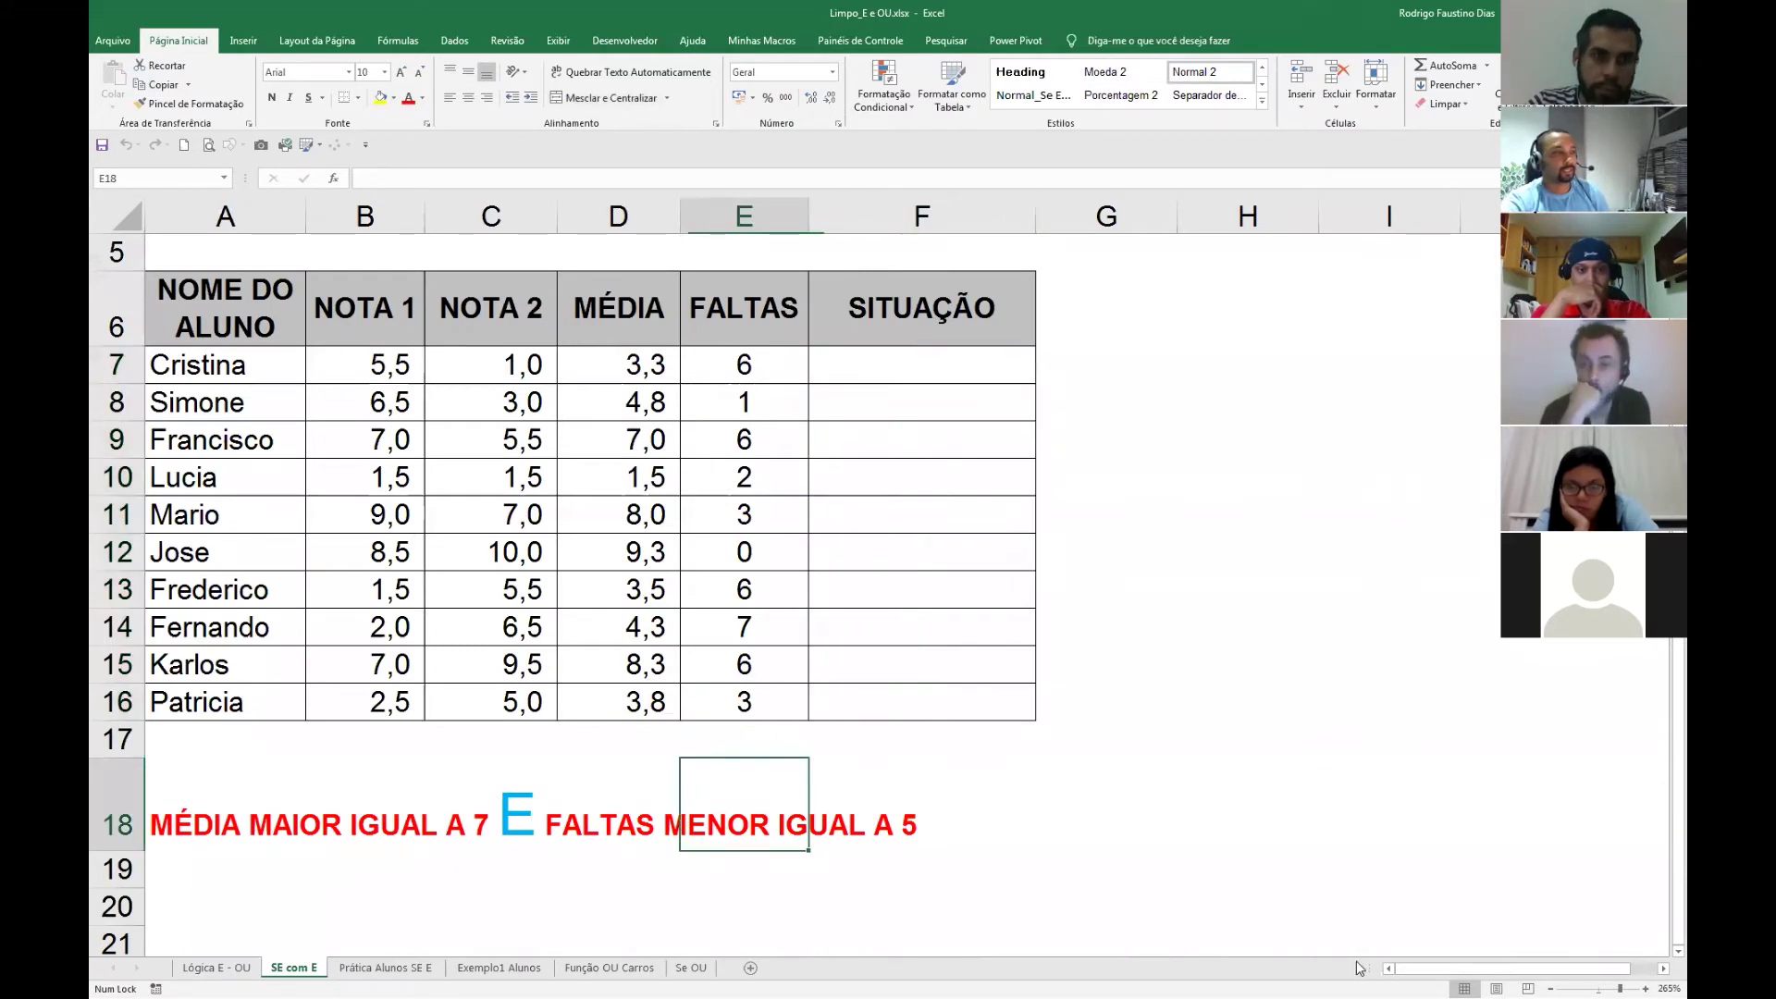
click(810, 610)
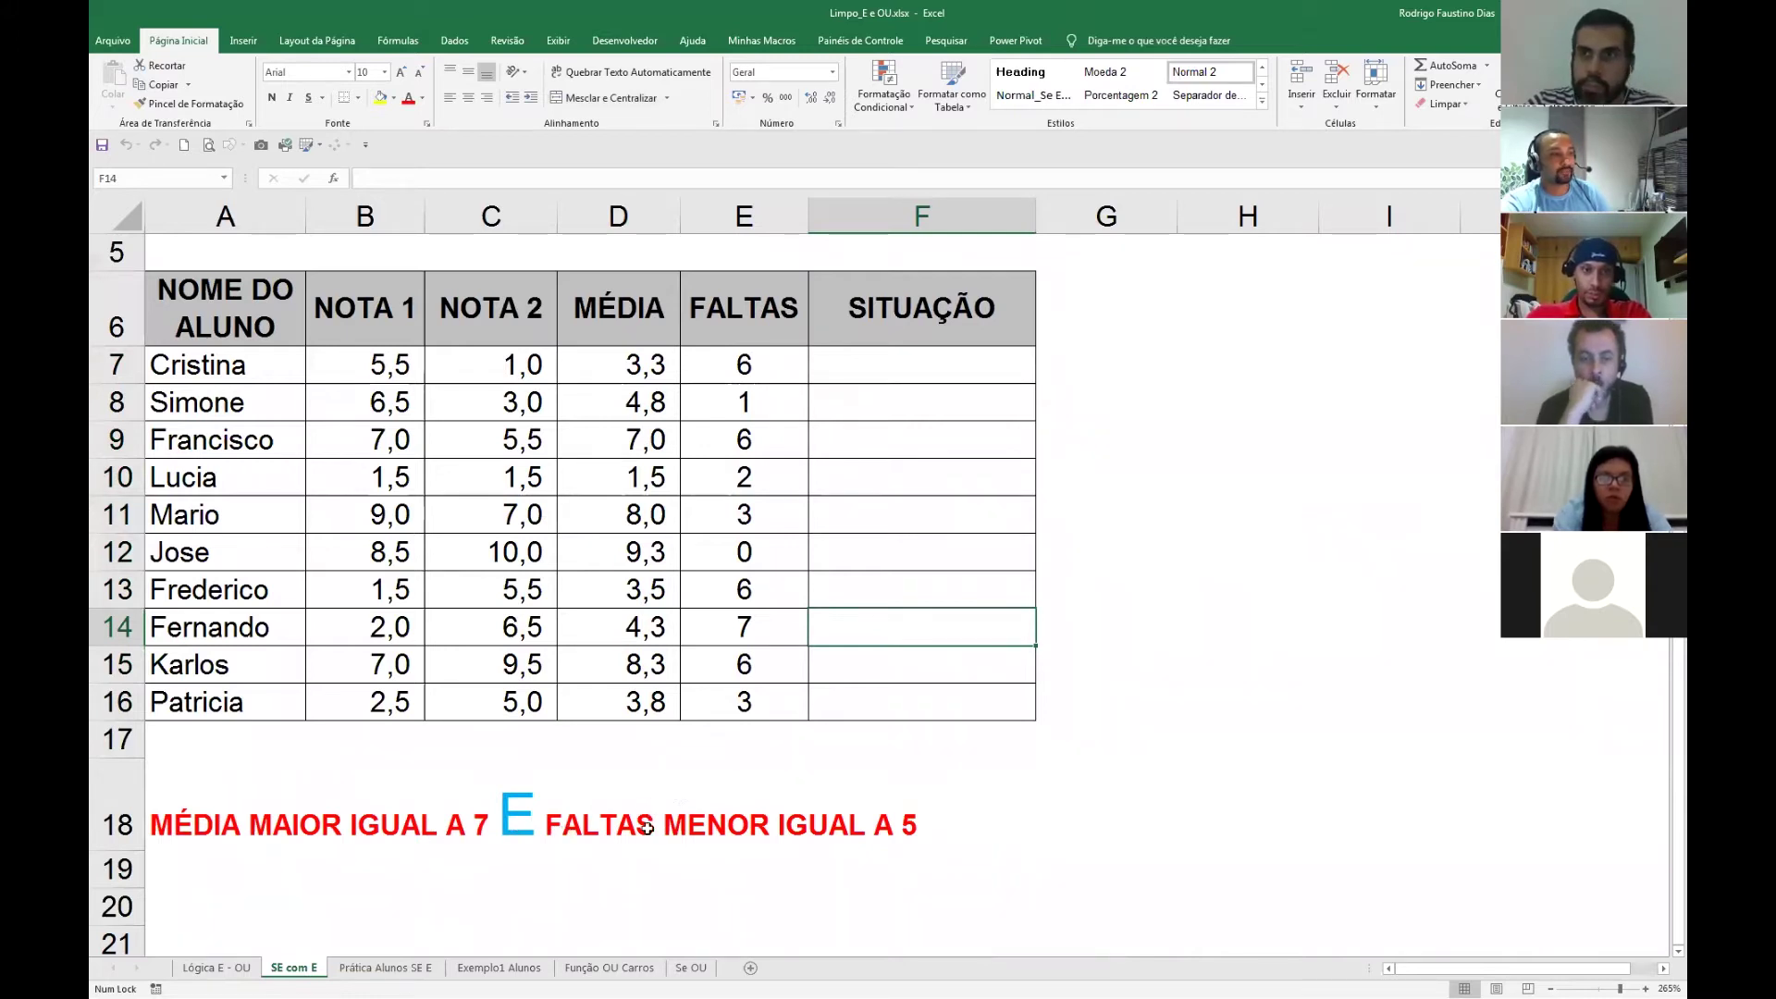
Enter =E(D7>=7;E7<=5) in F7 and fill it down the SITUAÇÃO column to F16.
click(879, 382)
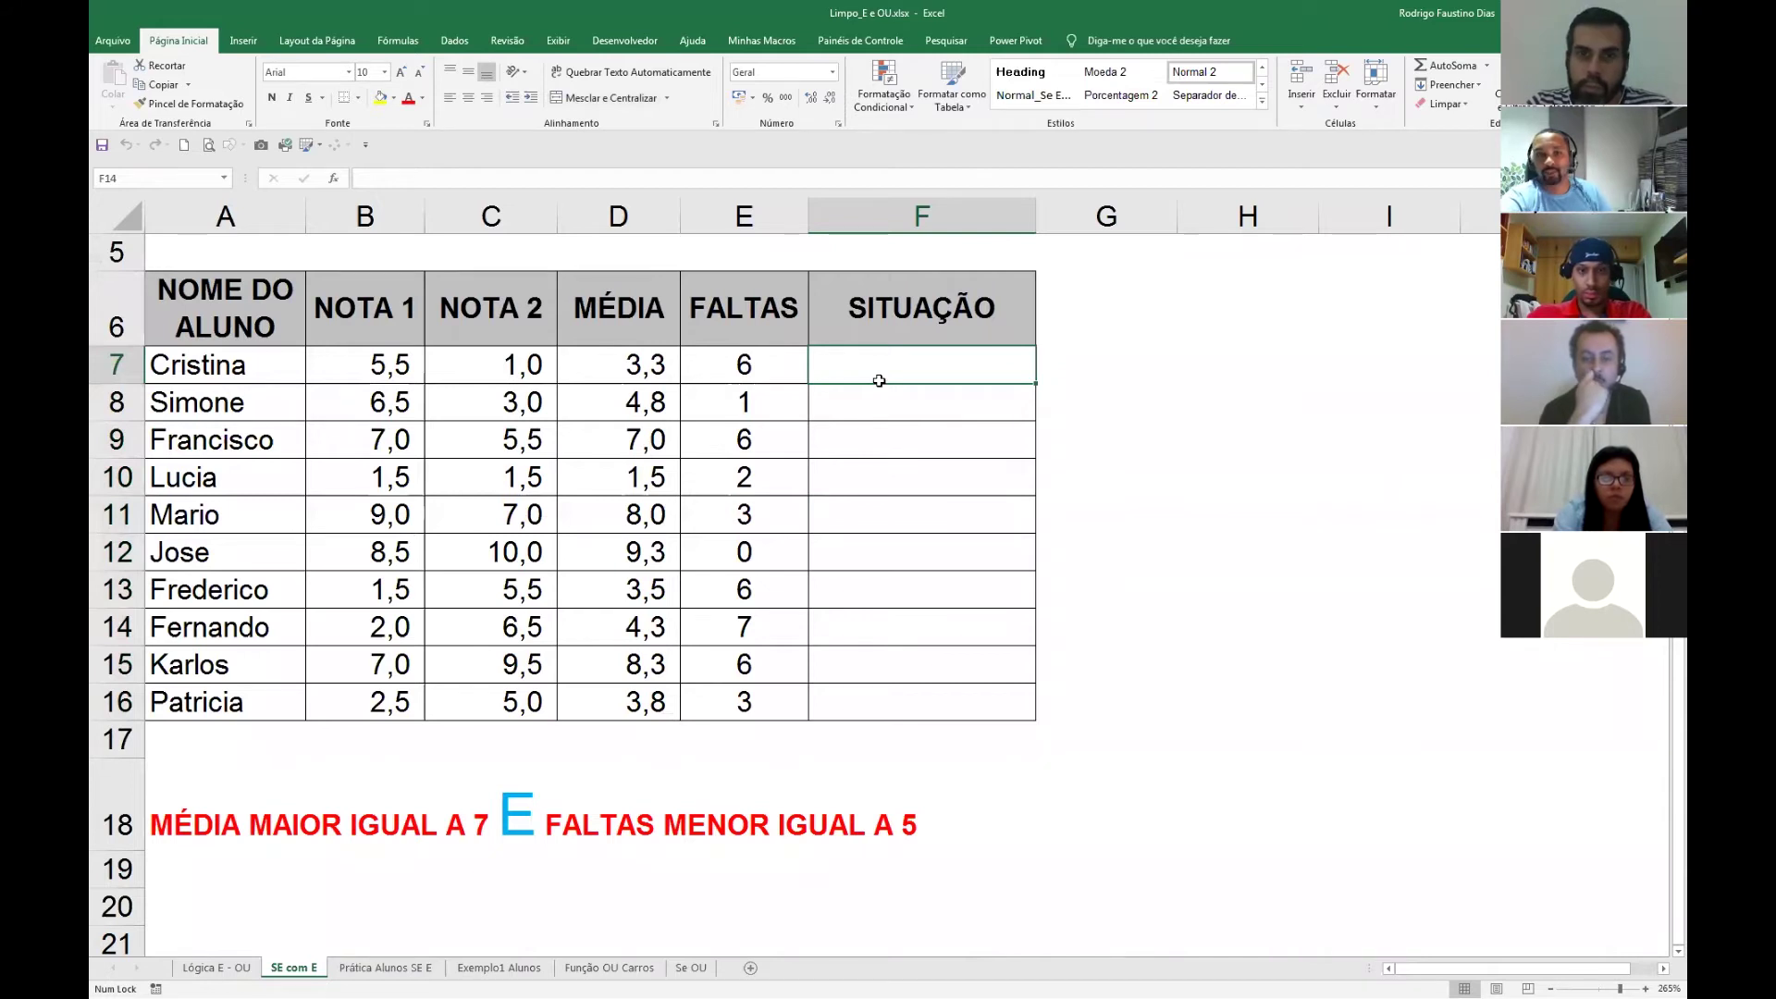
text(=)
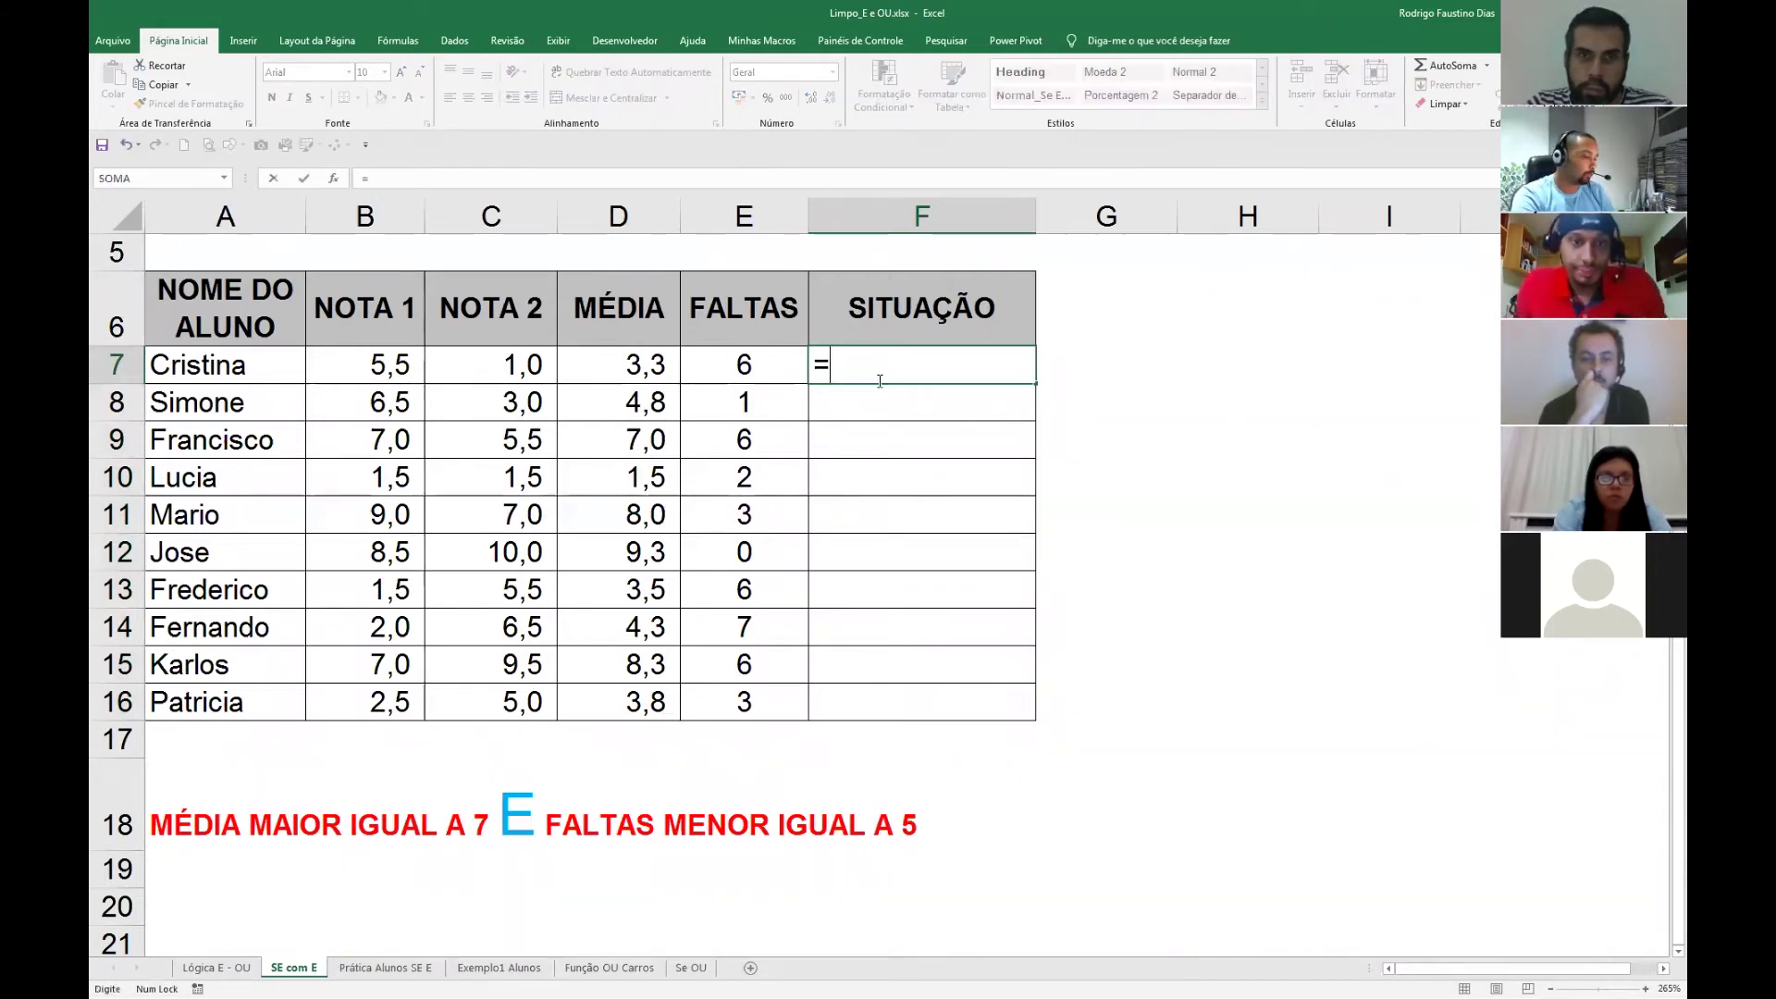
text(e()
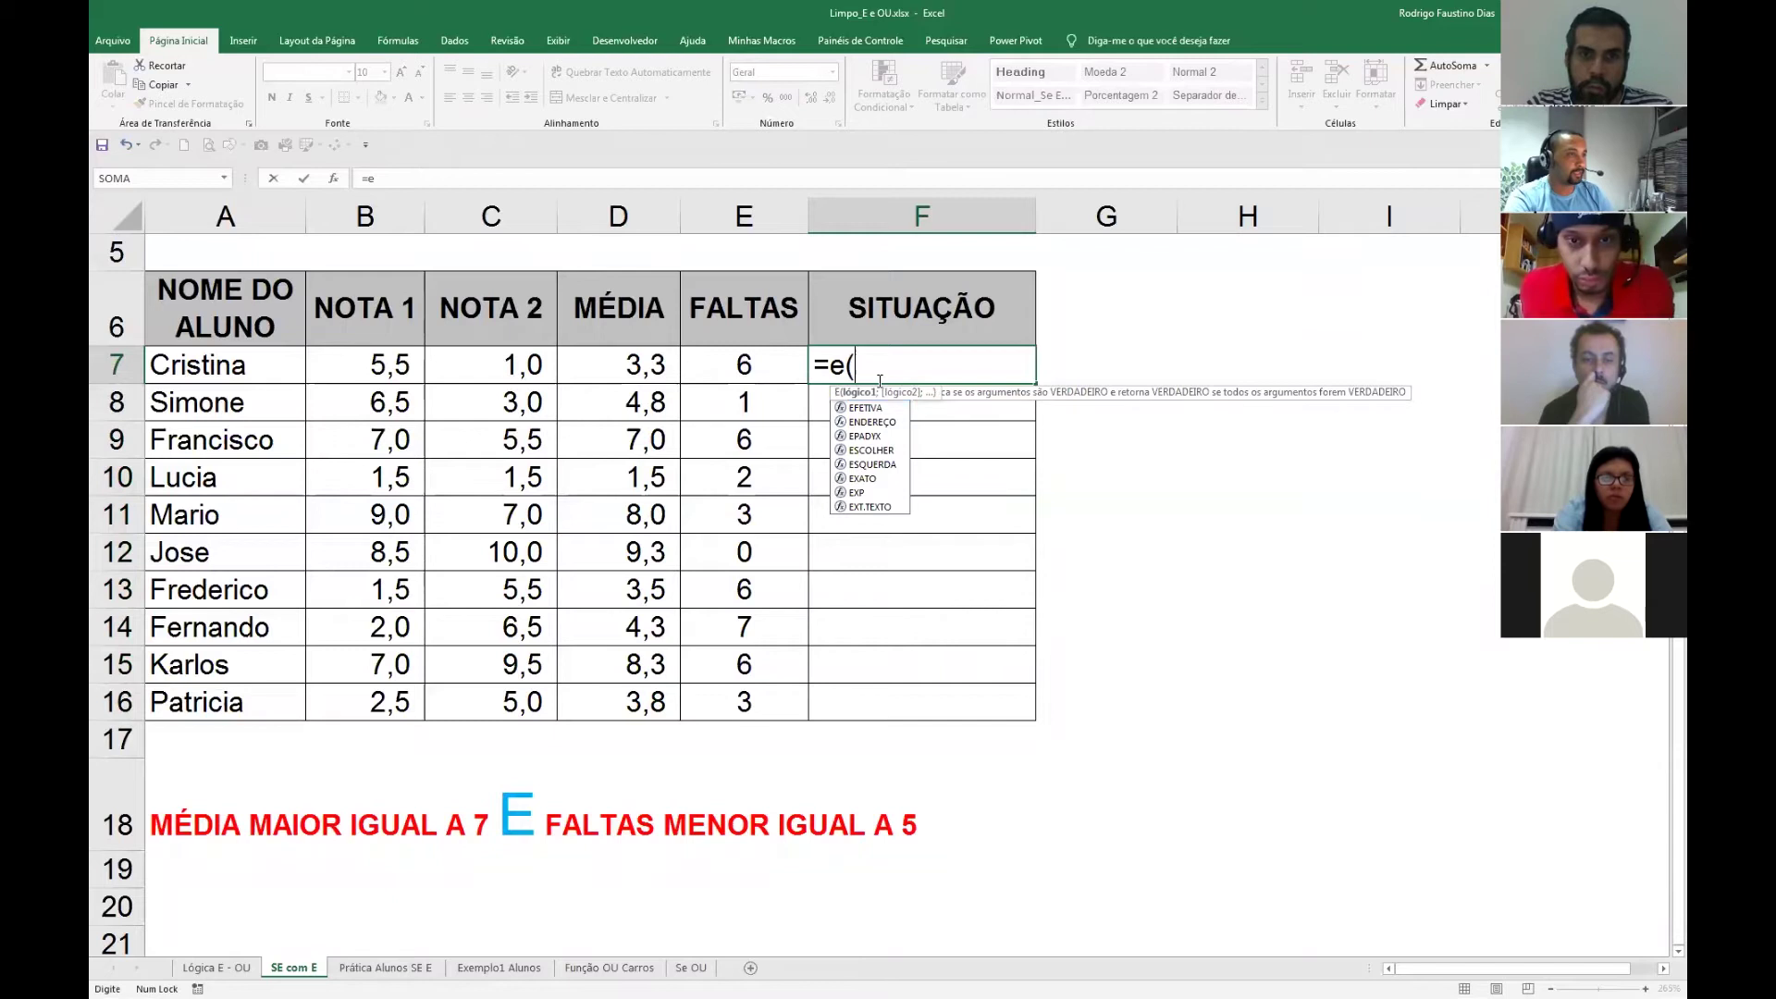
click(653, 364)
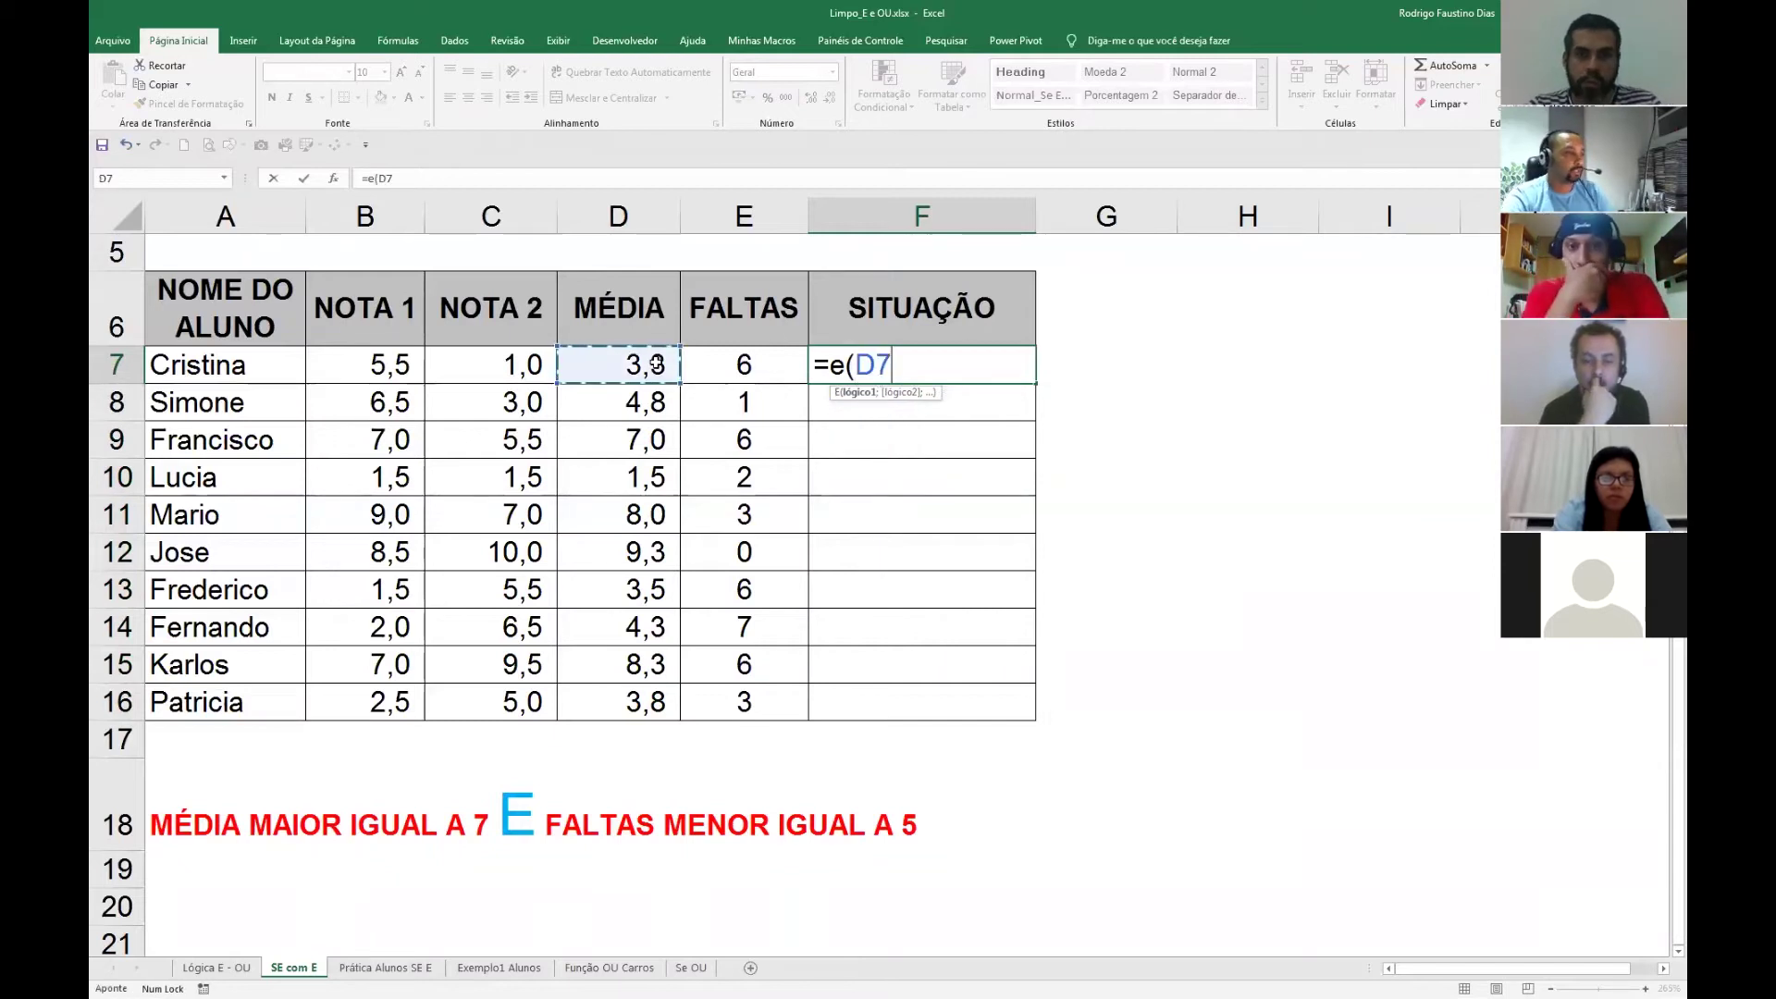
text(>=7;)
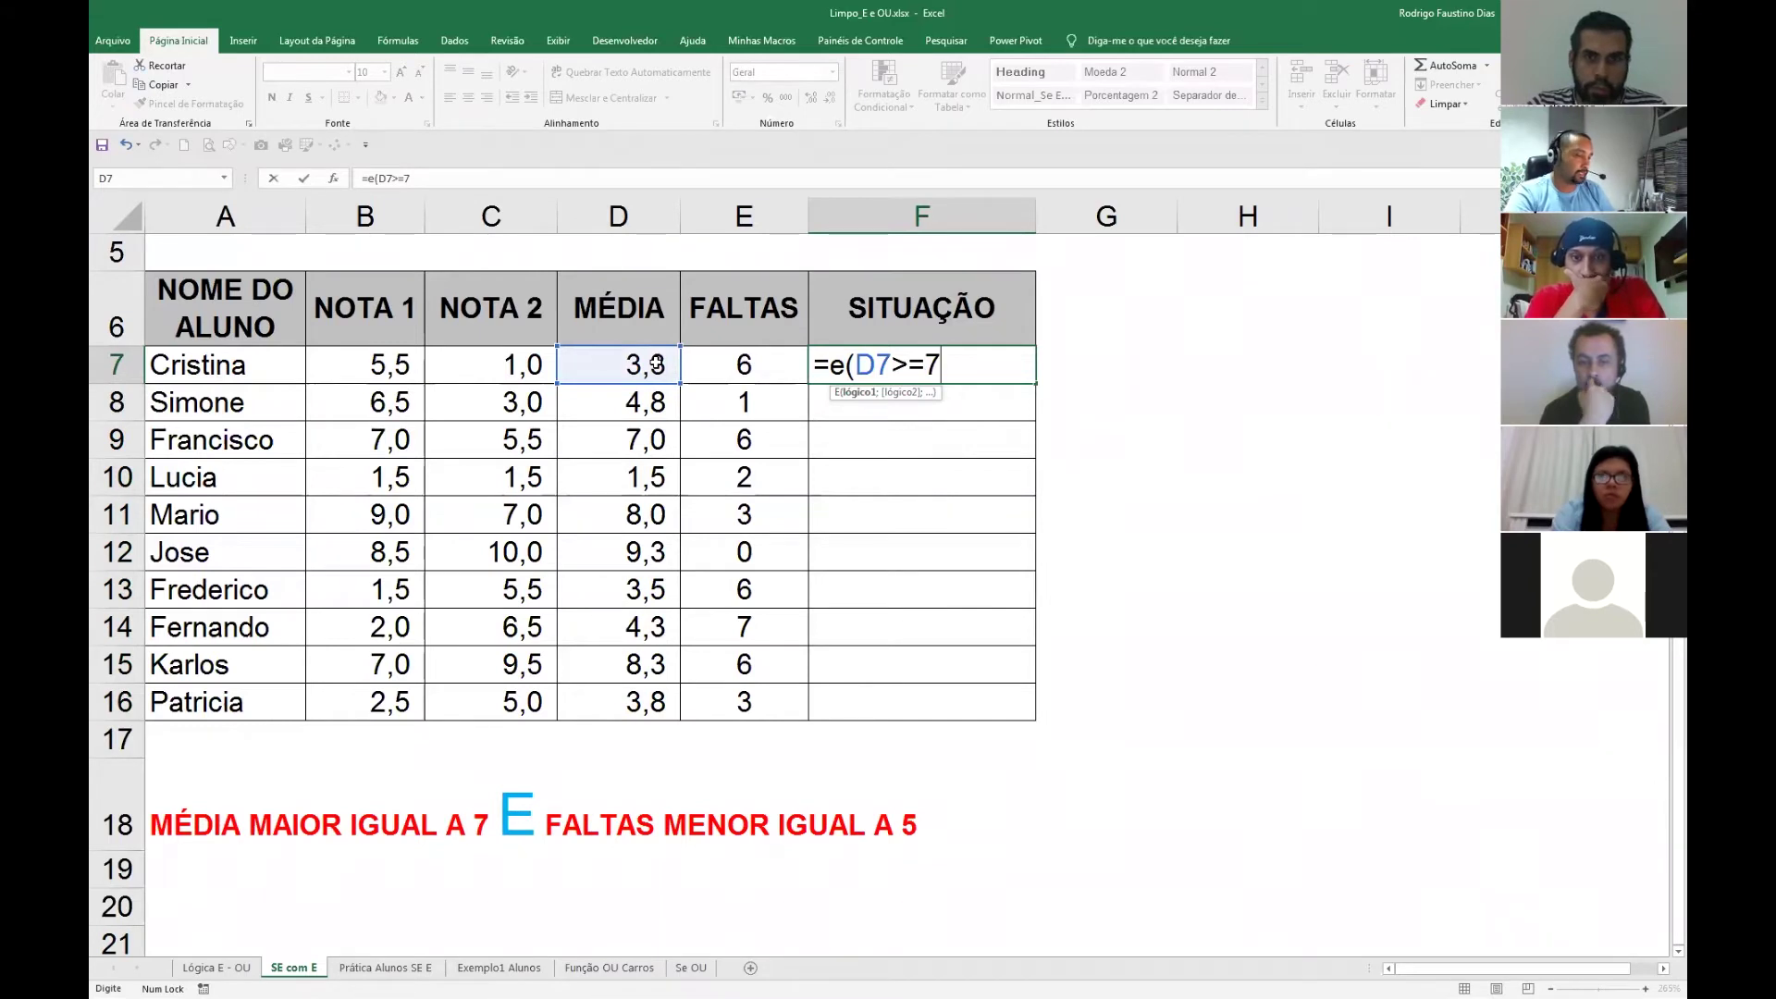
click(732, 358)
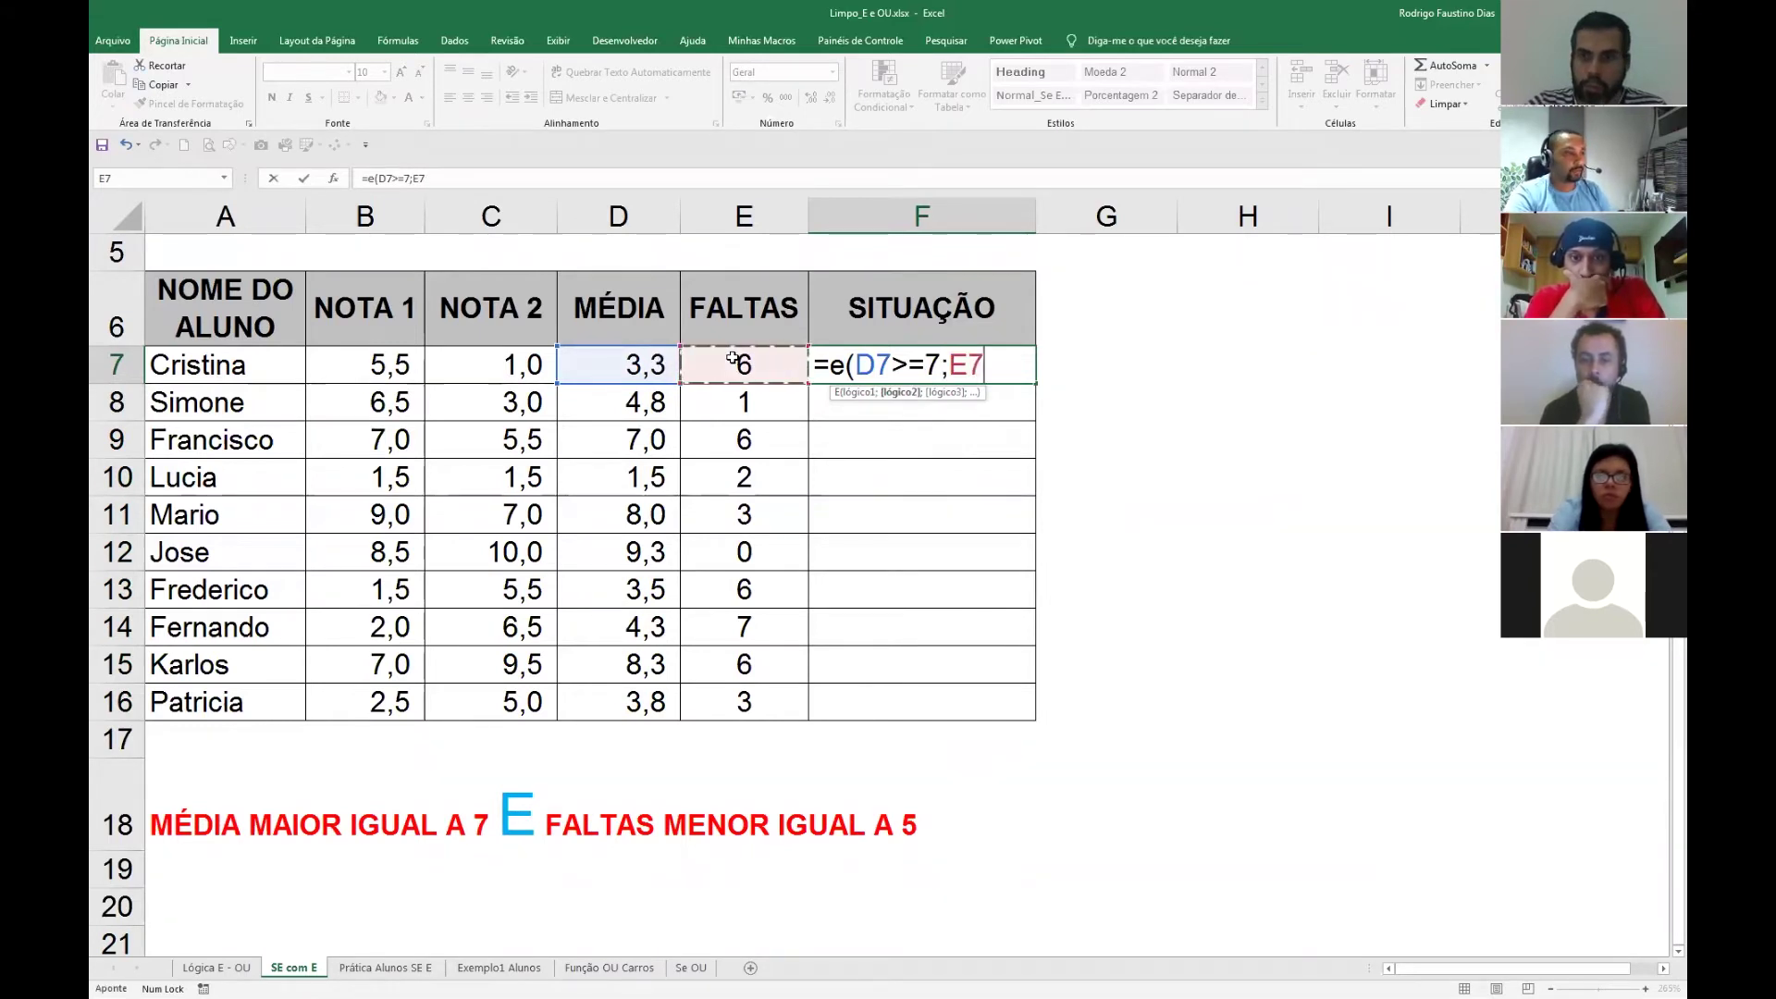
text(<)
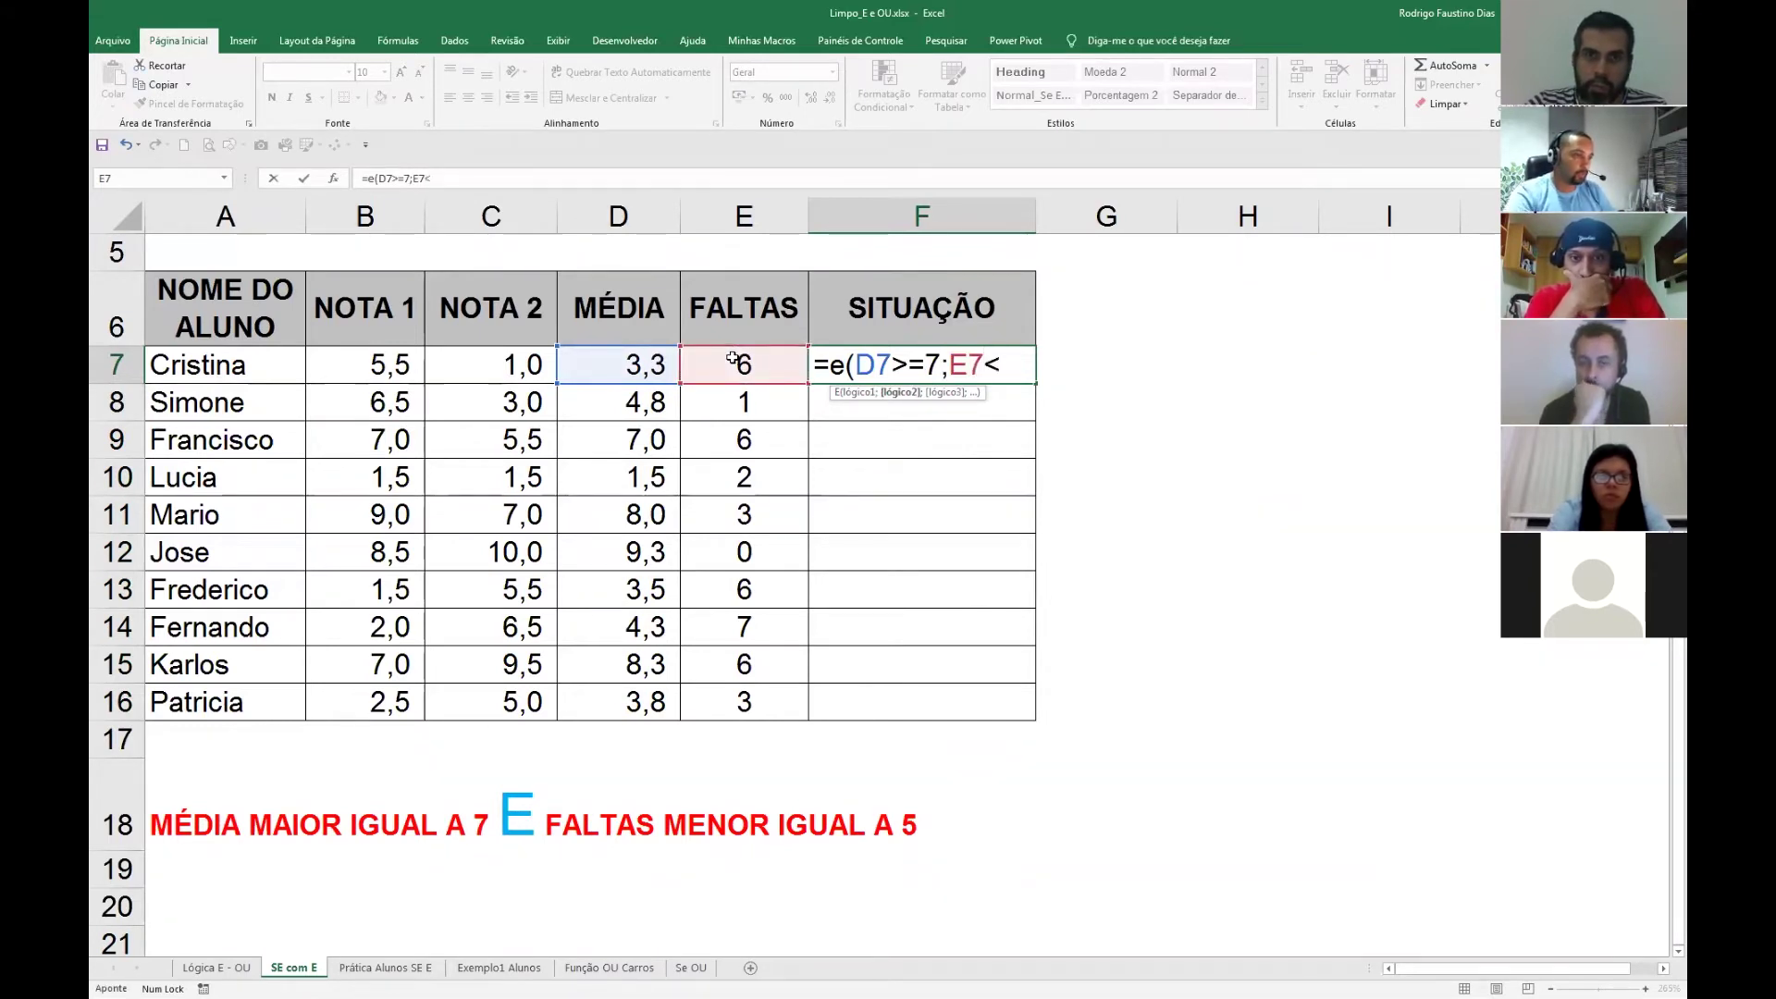
text(=5))
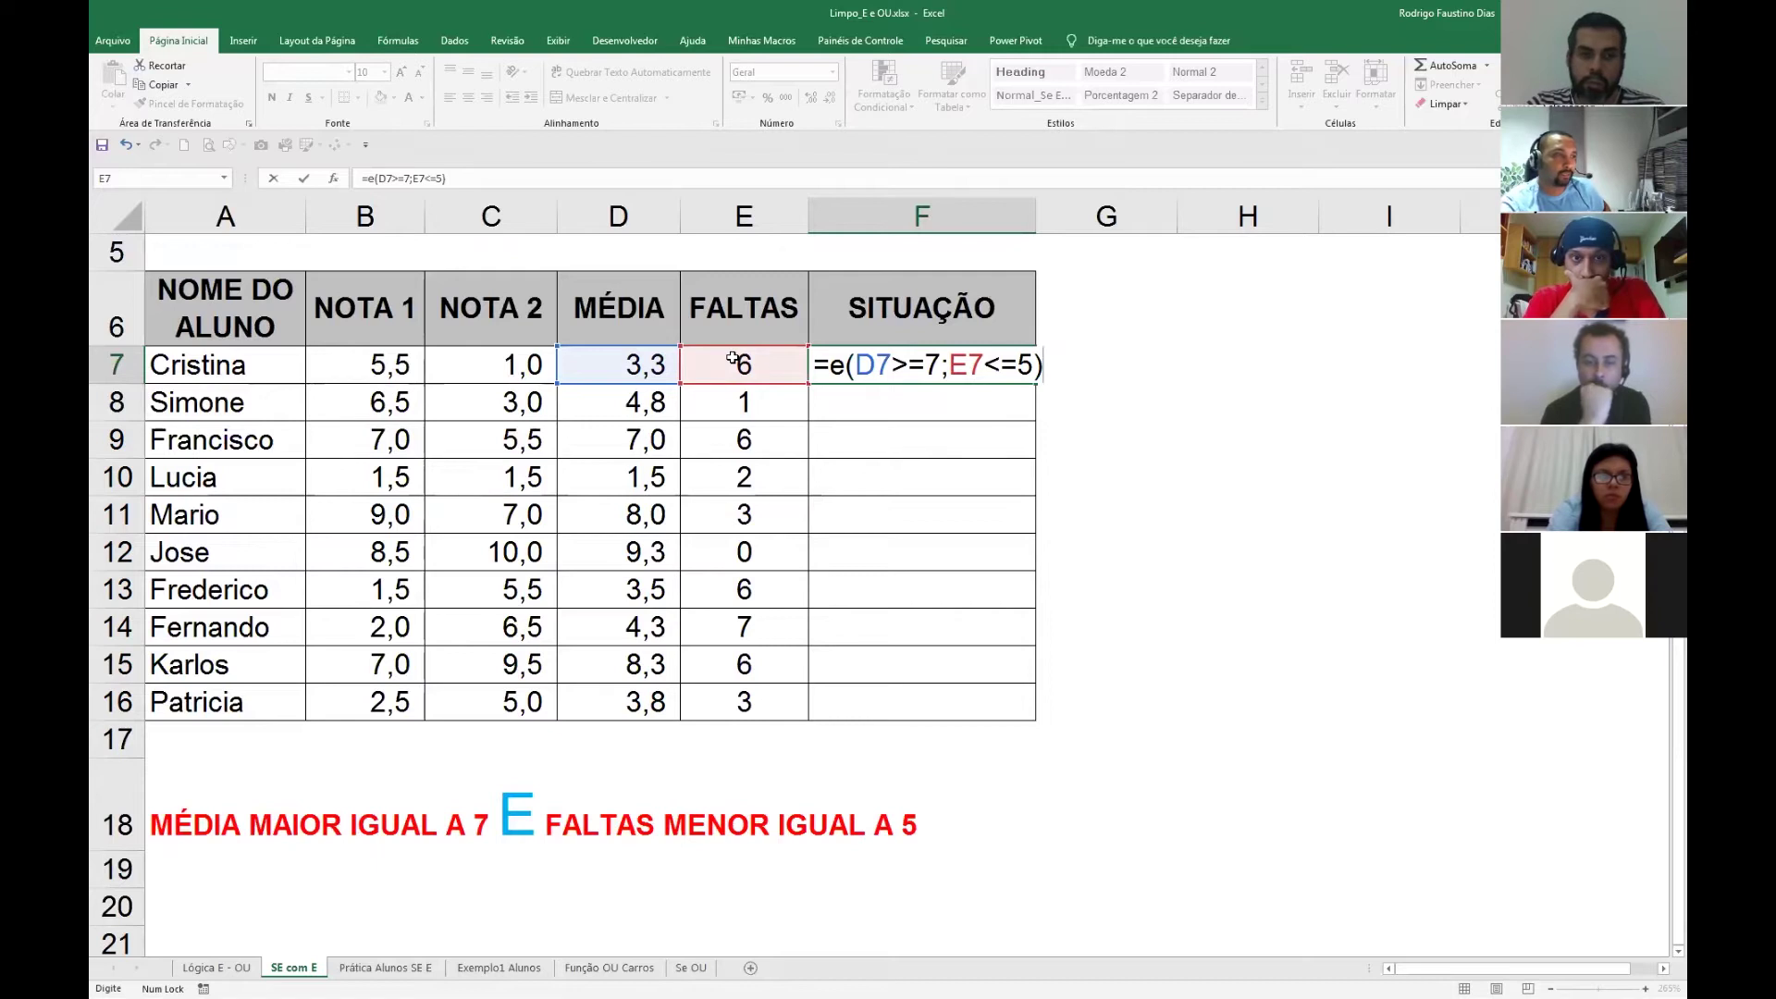
key(Return)
click(890, 375)
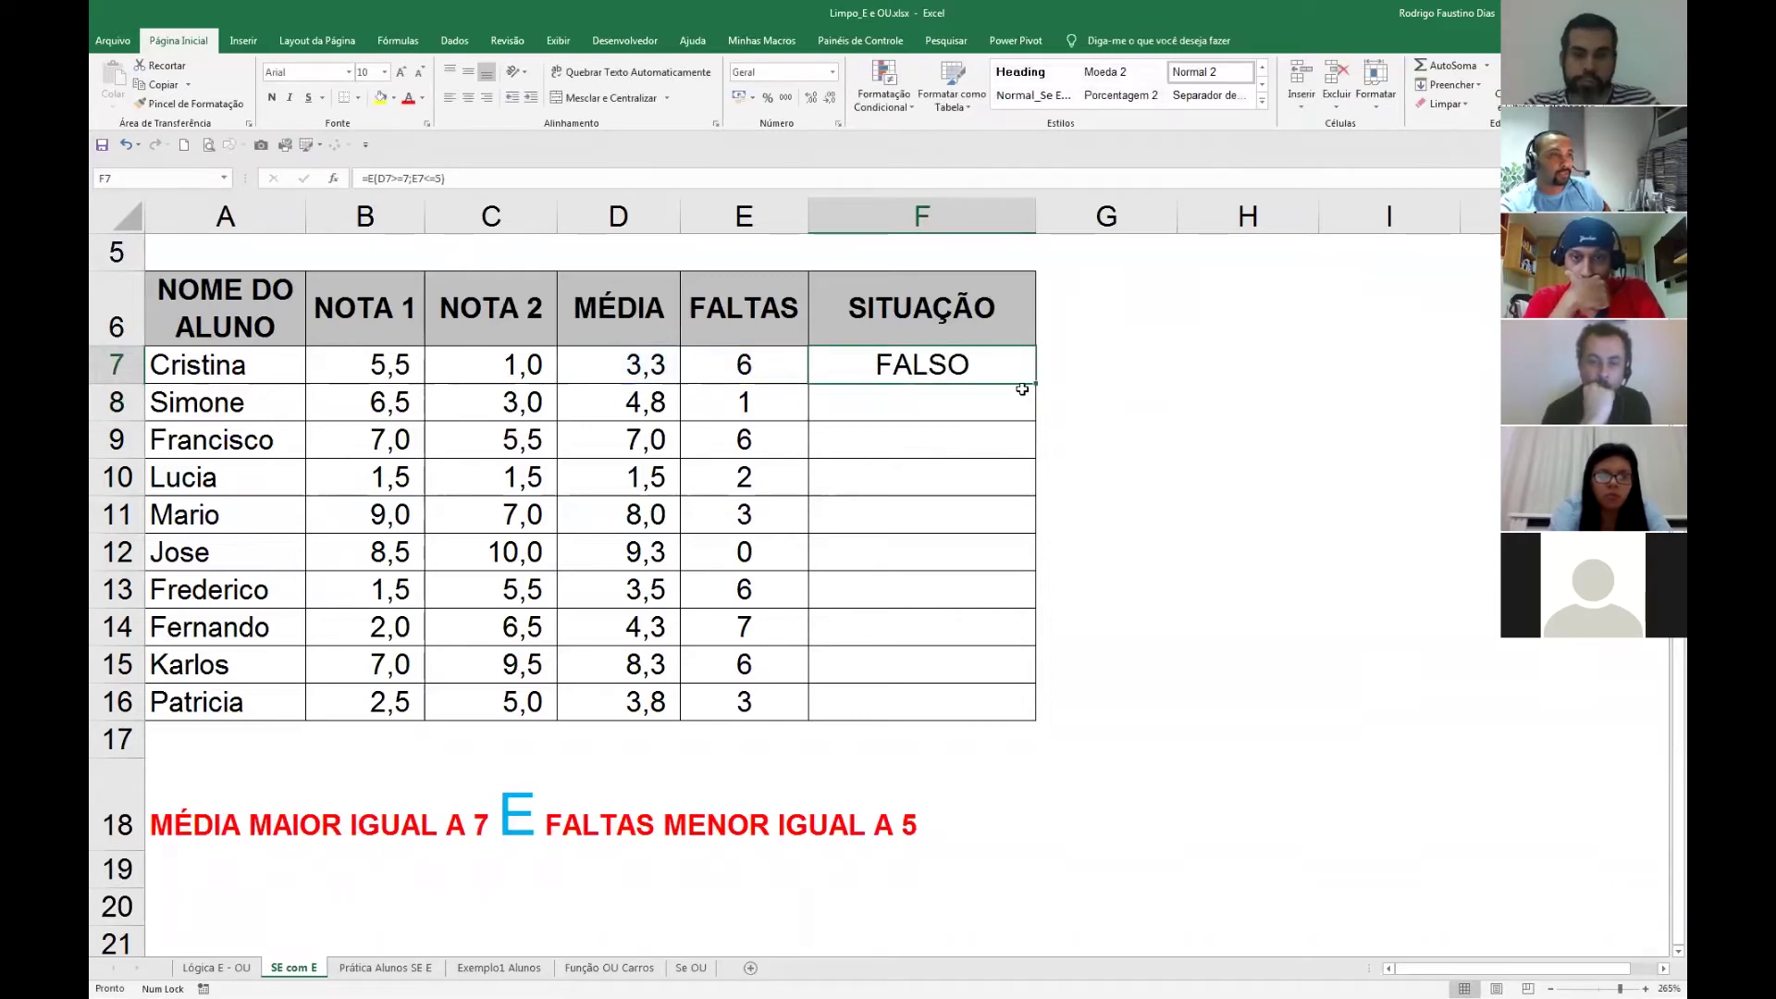
drag(1033, 384, 1025, 708)
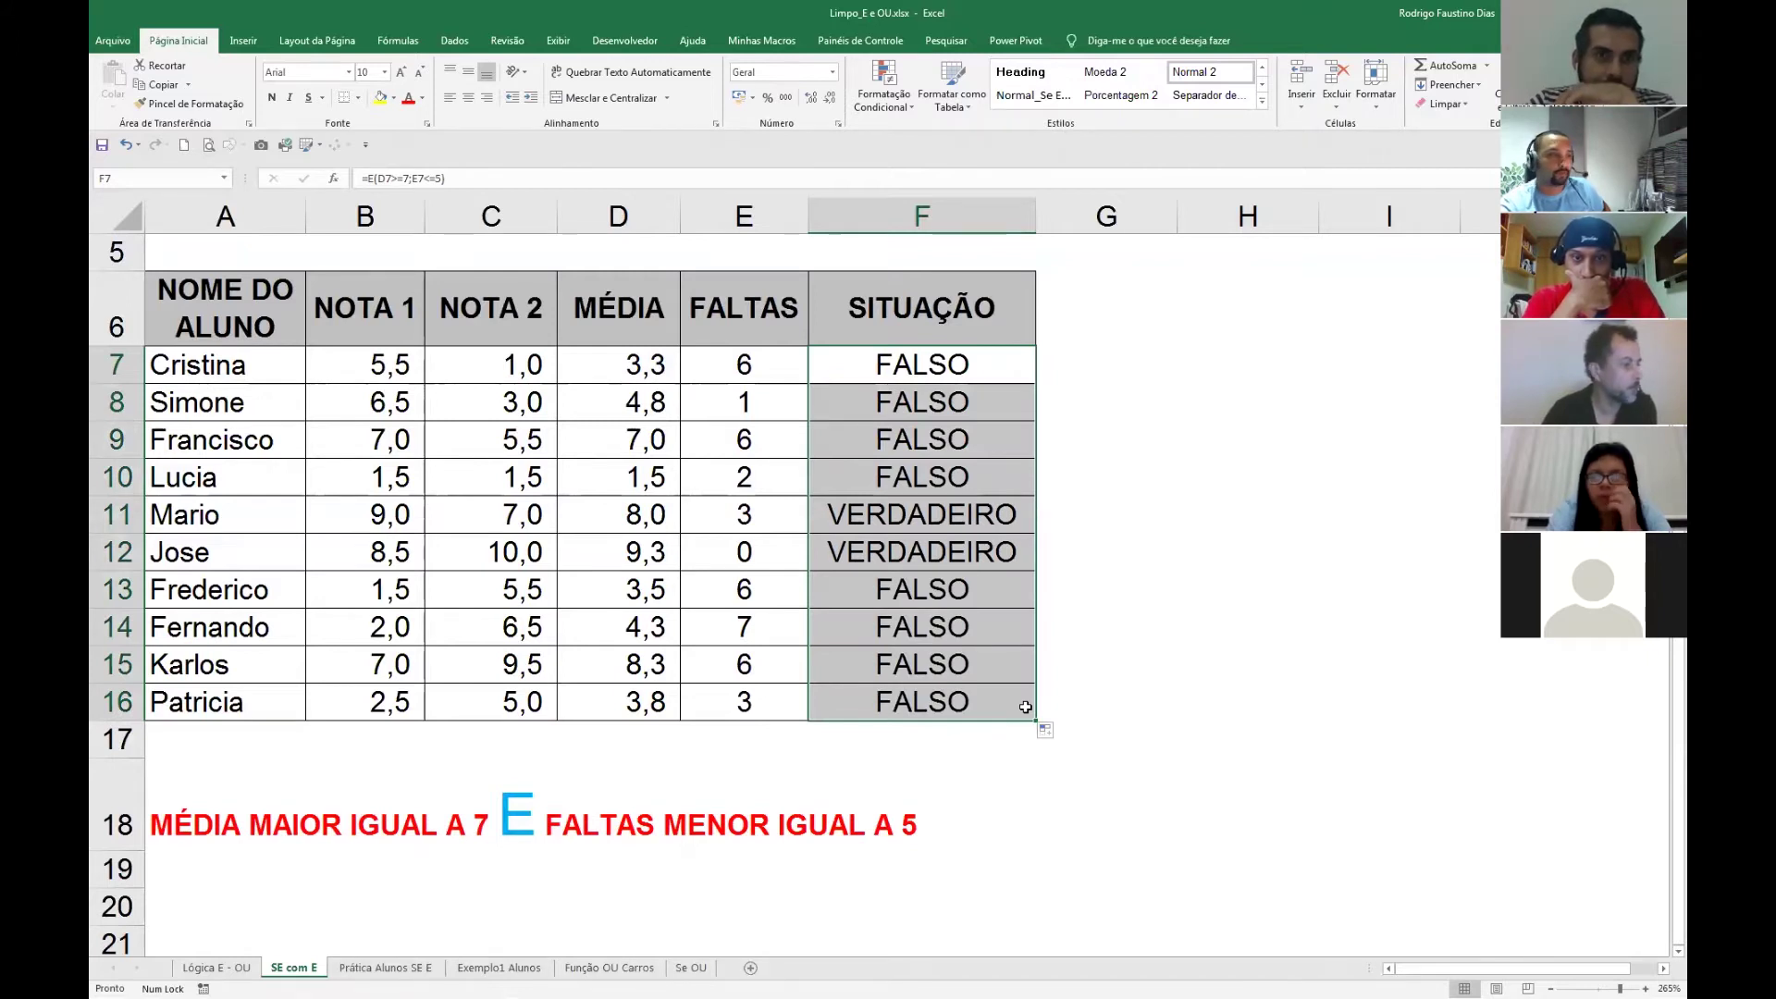
With F7 selected, mark the Fórmulas and Avaliar Fórmula commands with temporary on-screen annotations and clear them.
click(965, 377)
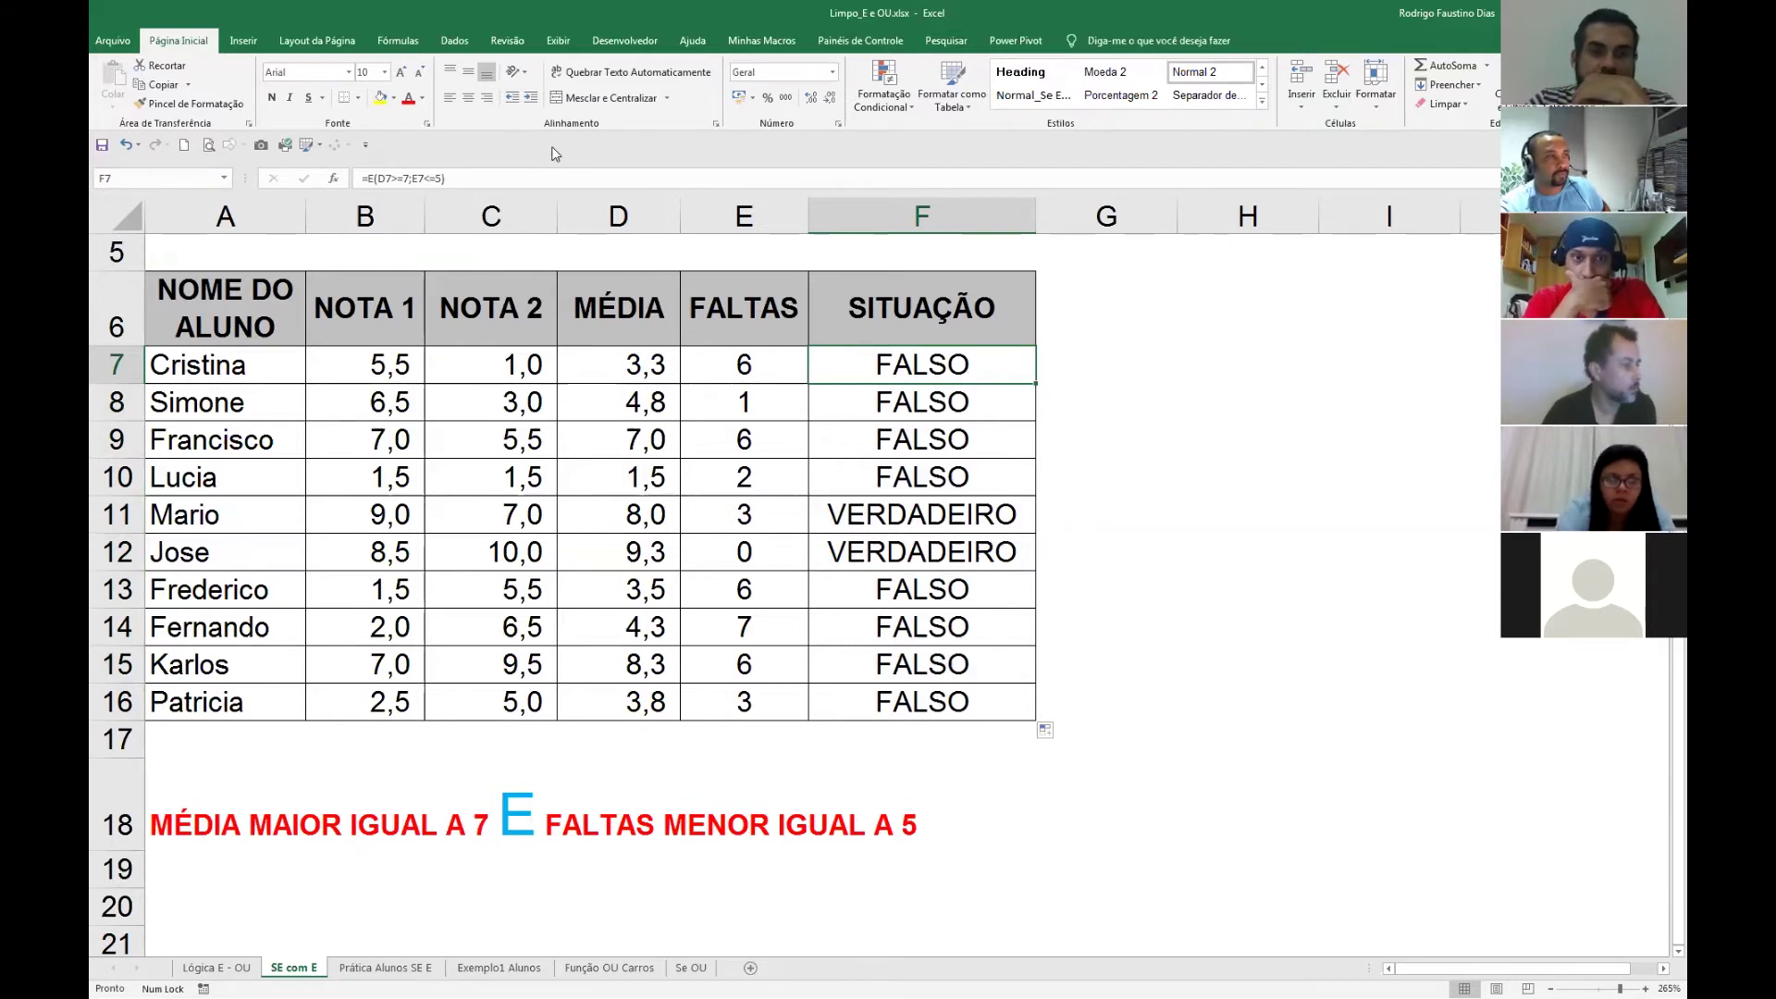
click(403, 43)
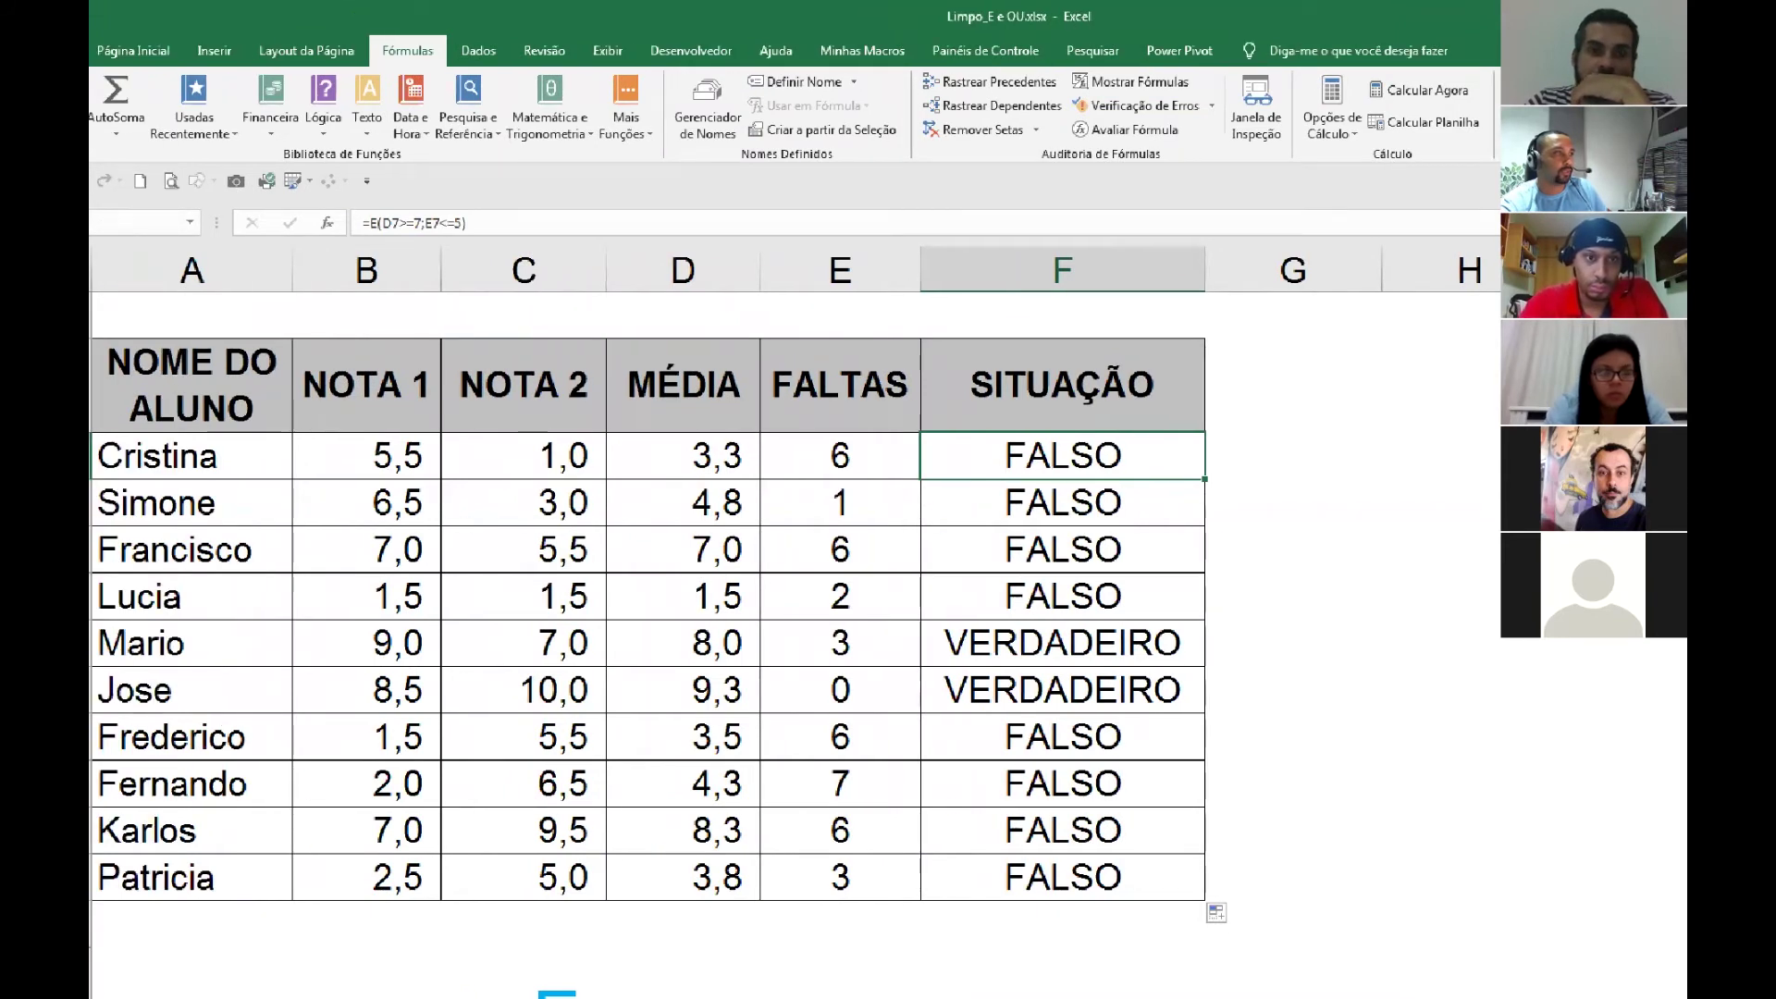
drag(435, 64, 976, 466)
drag(1073, 135, 445, 59)
mouse_move(1066, 119)
mouse_down()
mouse_move(1077, 146)
mouse_move(1208, 148)
mouse_up()
key(Escape)
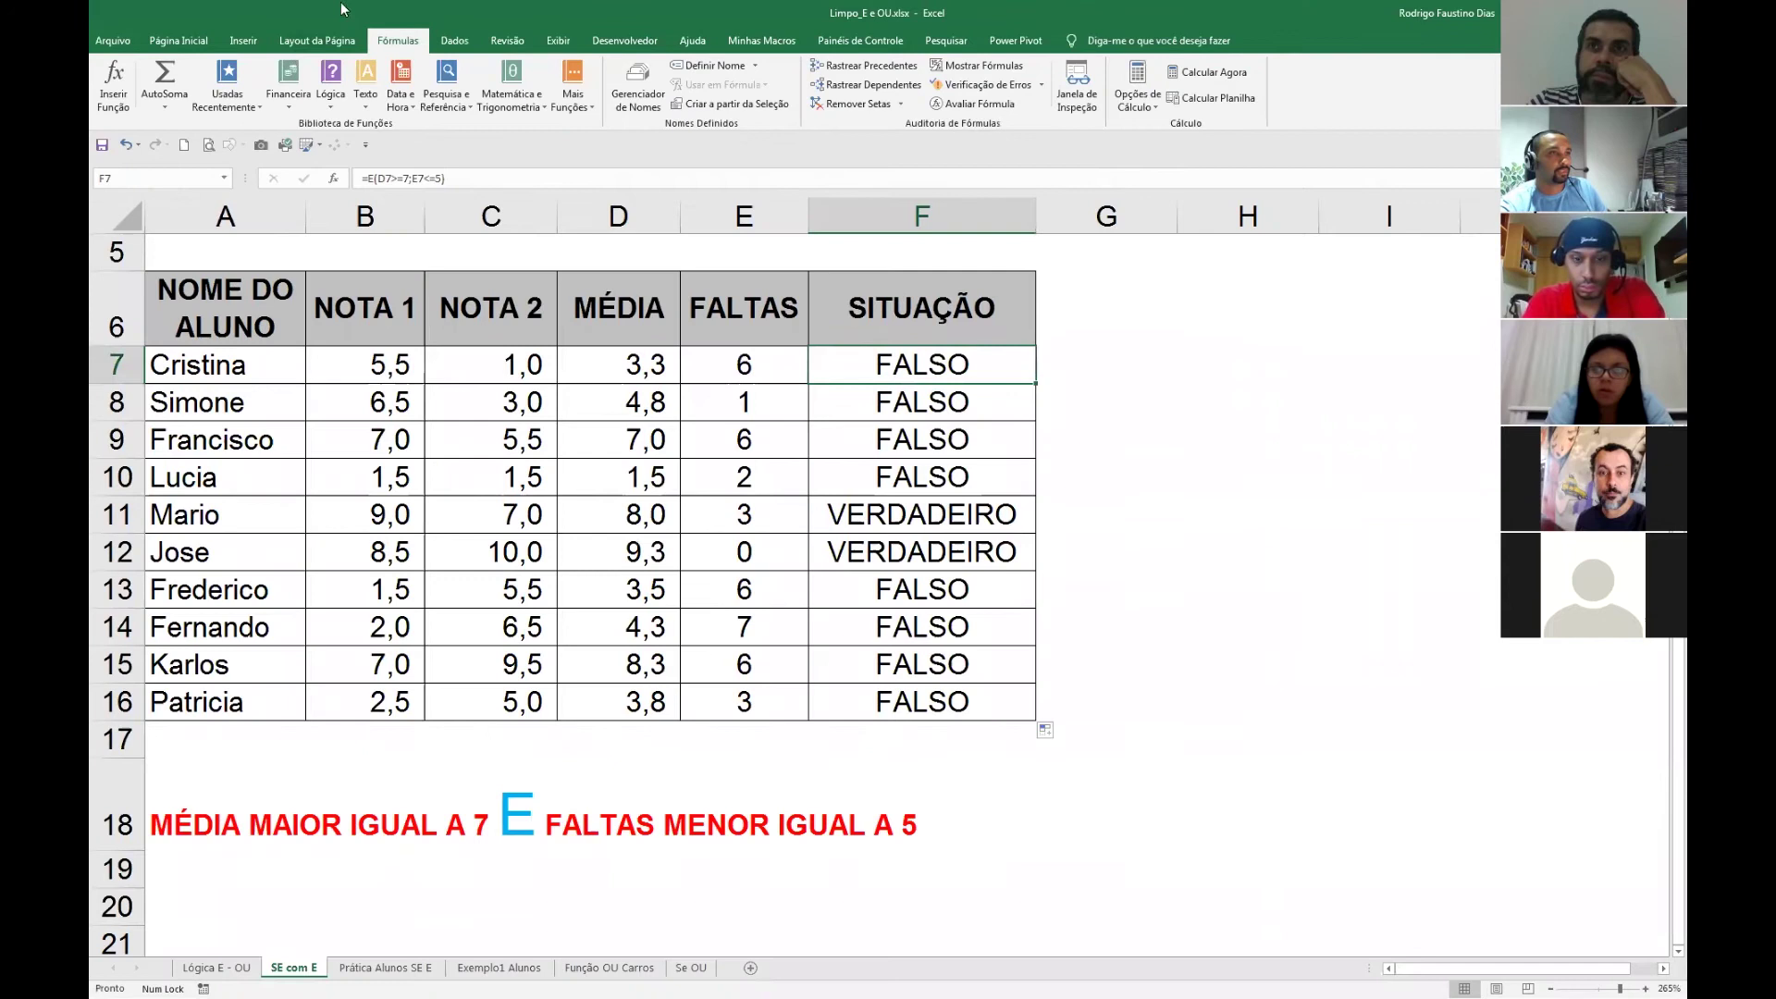
Evaluate the E formula in F7 part by part, point out its two logical results with temporary arrows, and close the evaluation.
click(977, 104)
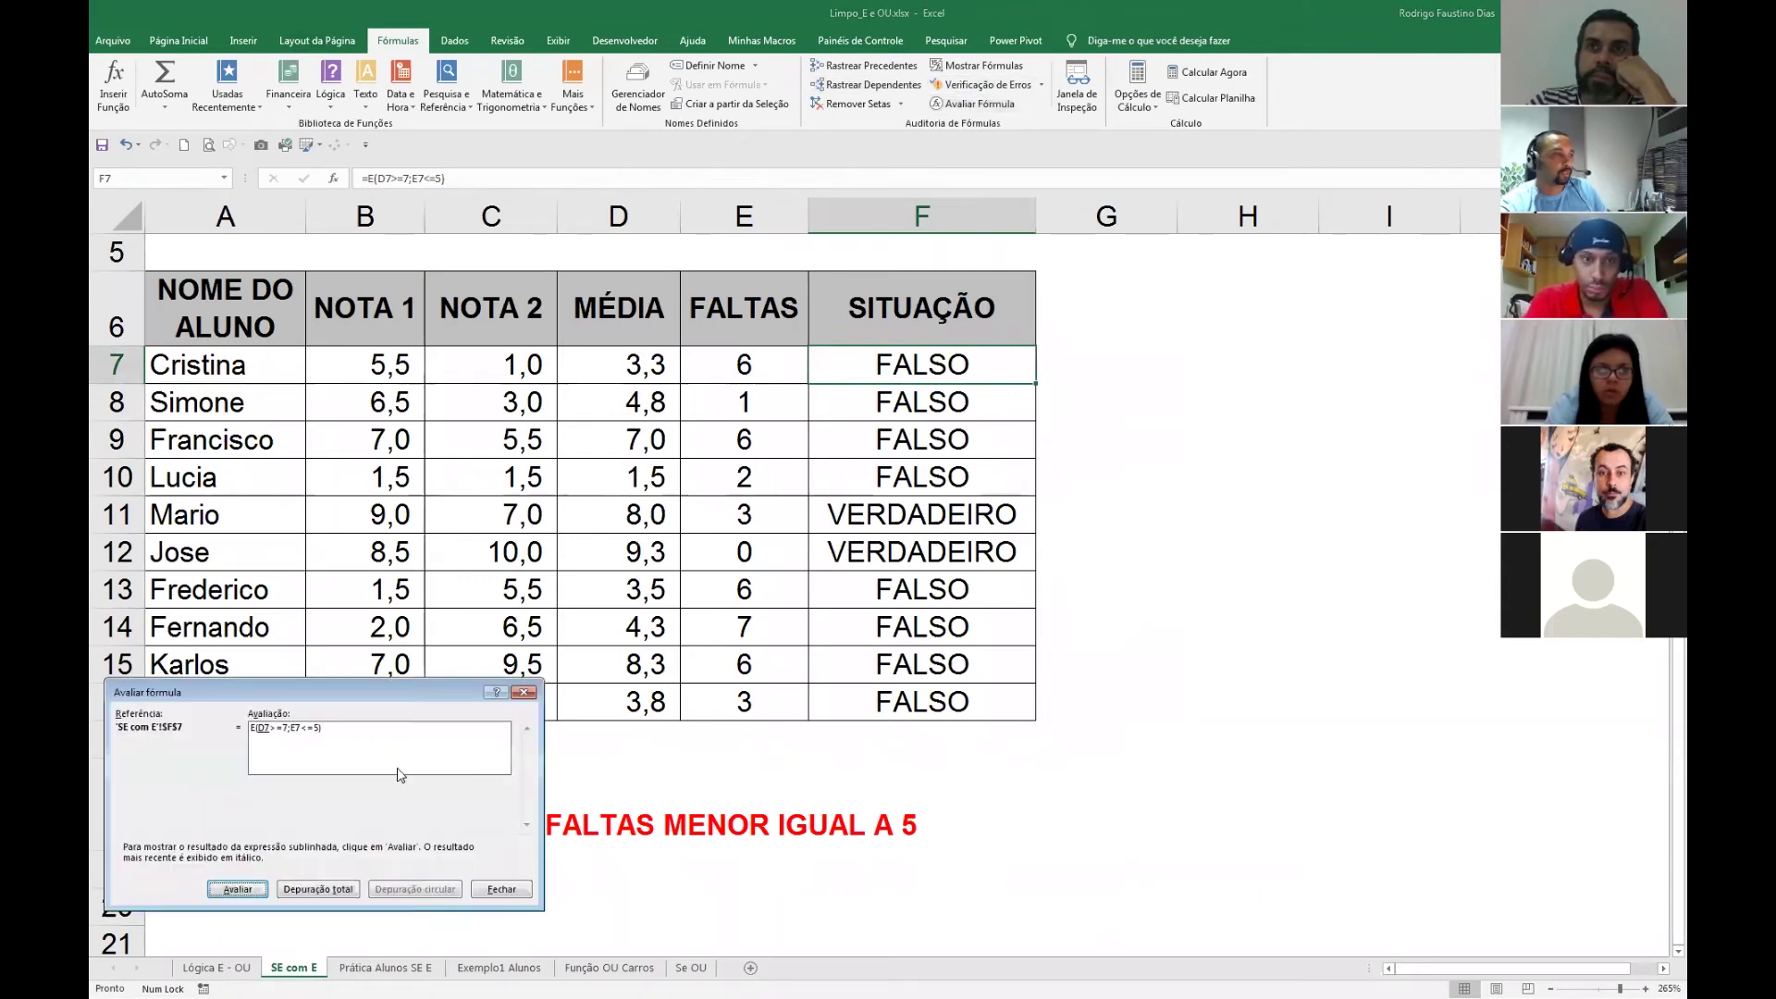
drag(357, 700, 792, 335)
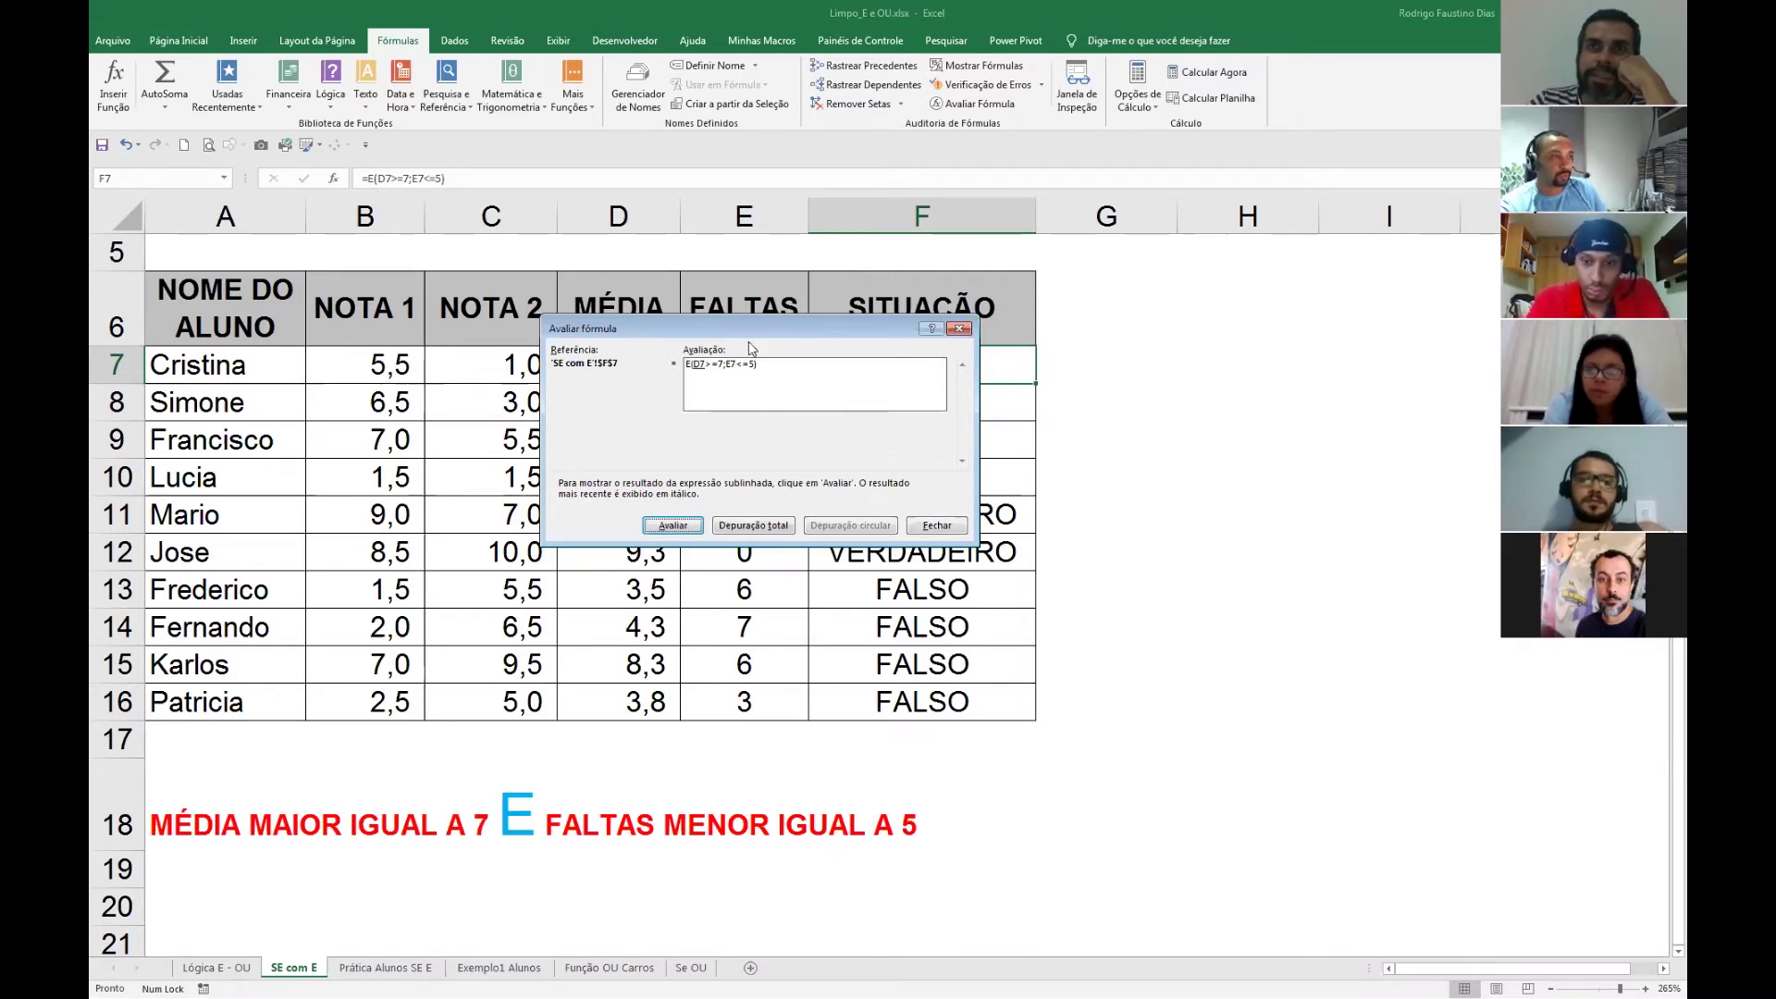
click(674, 525)
click(673, 525)
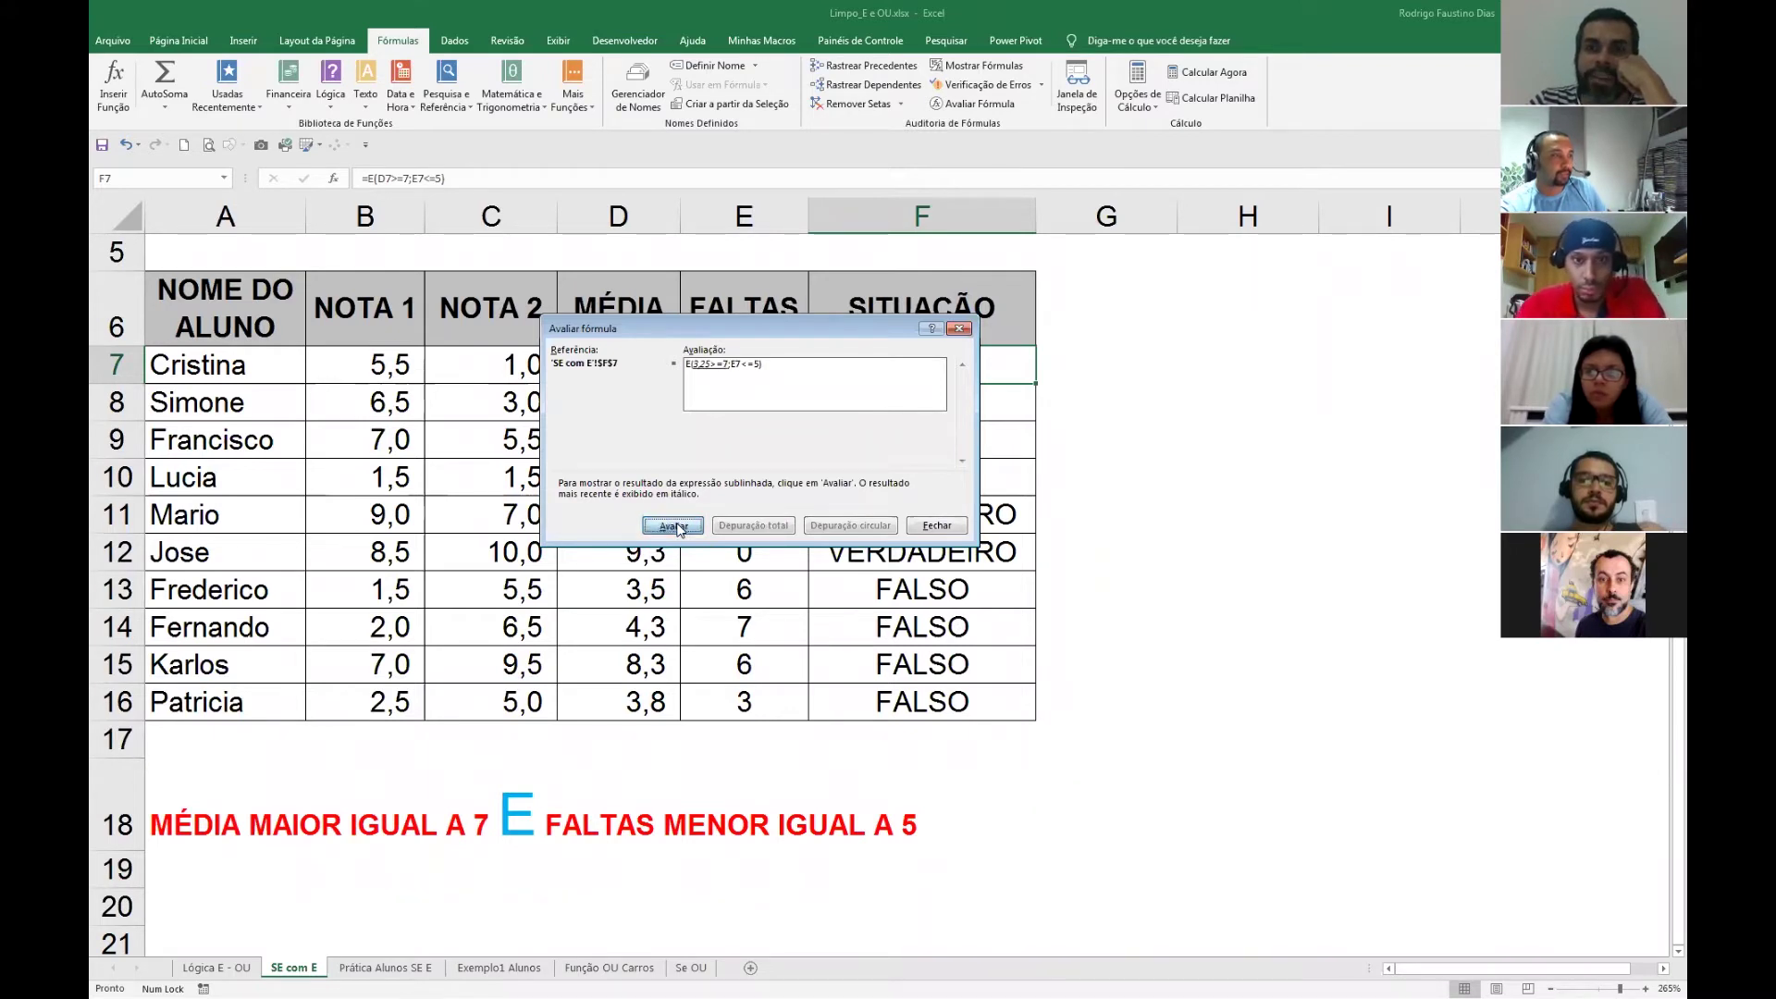
click(674, 526)
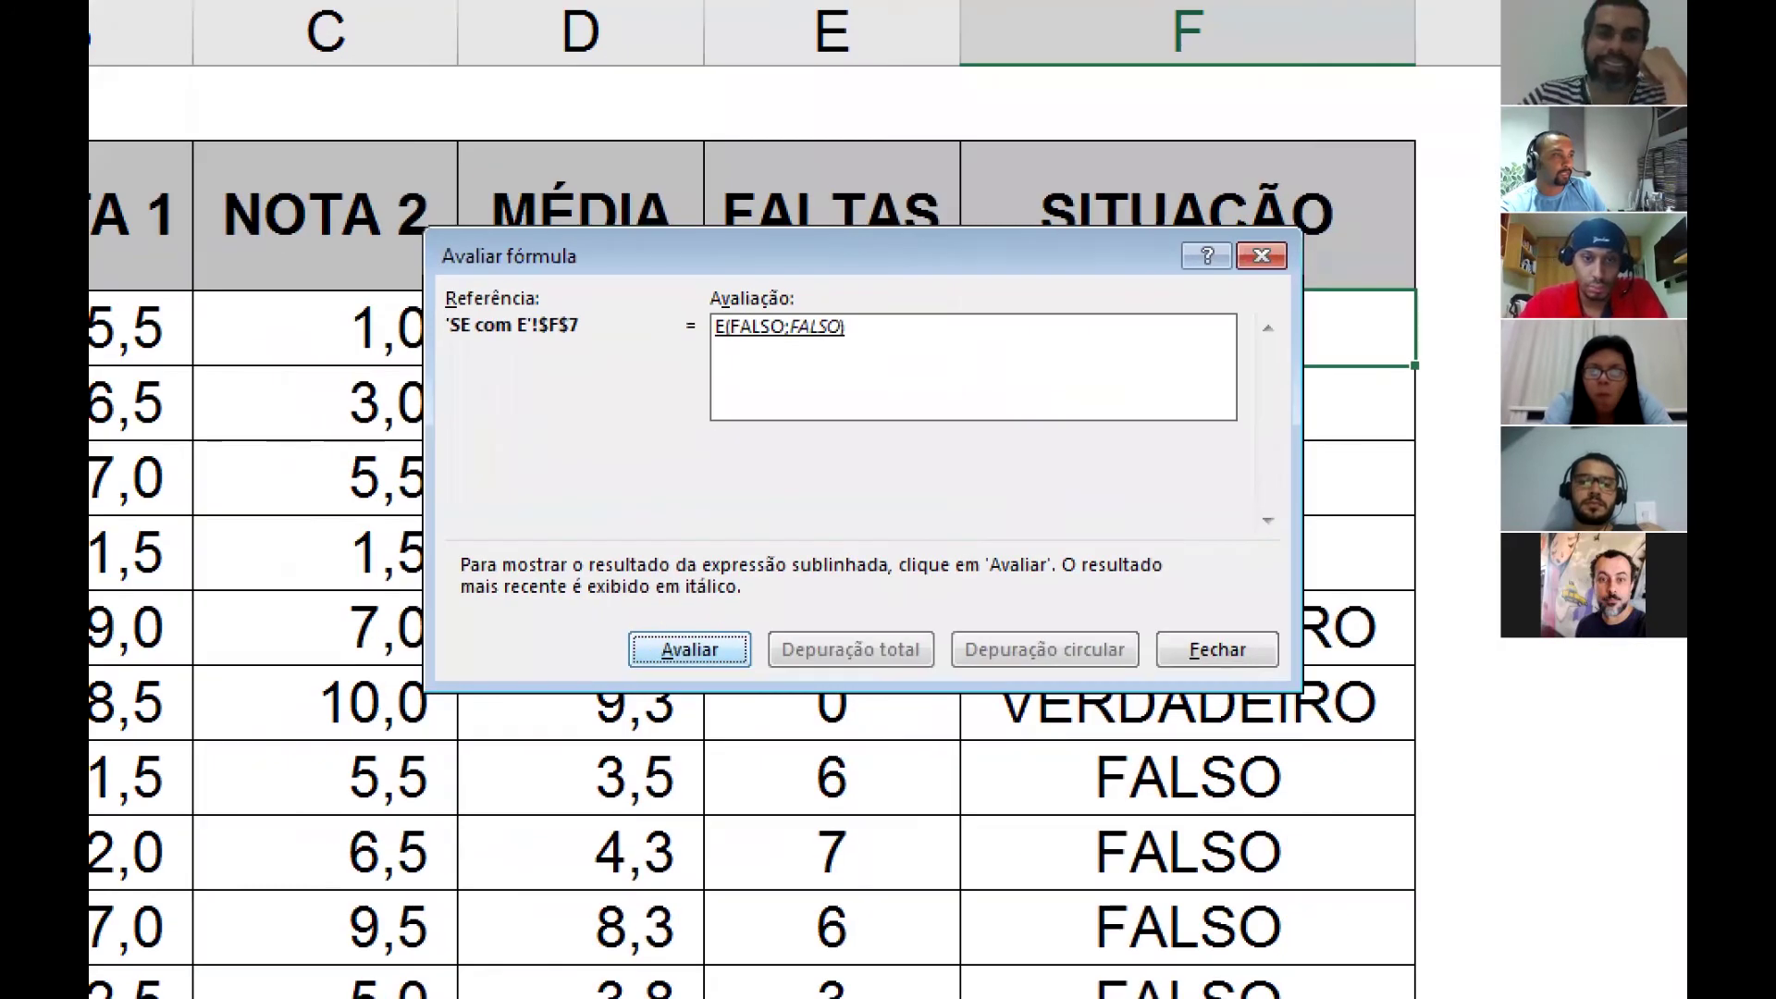
drag(794, 360, 674, 515)
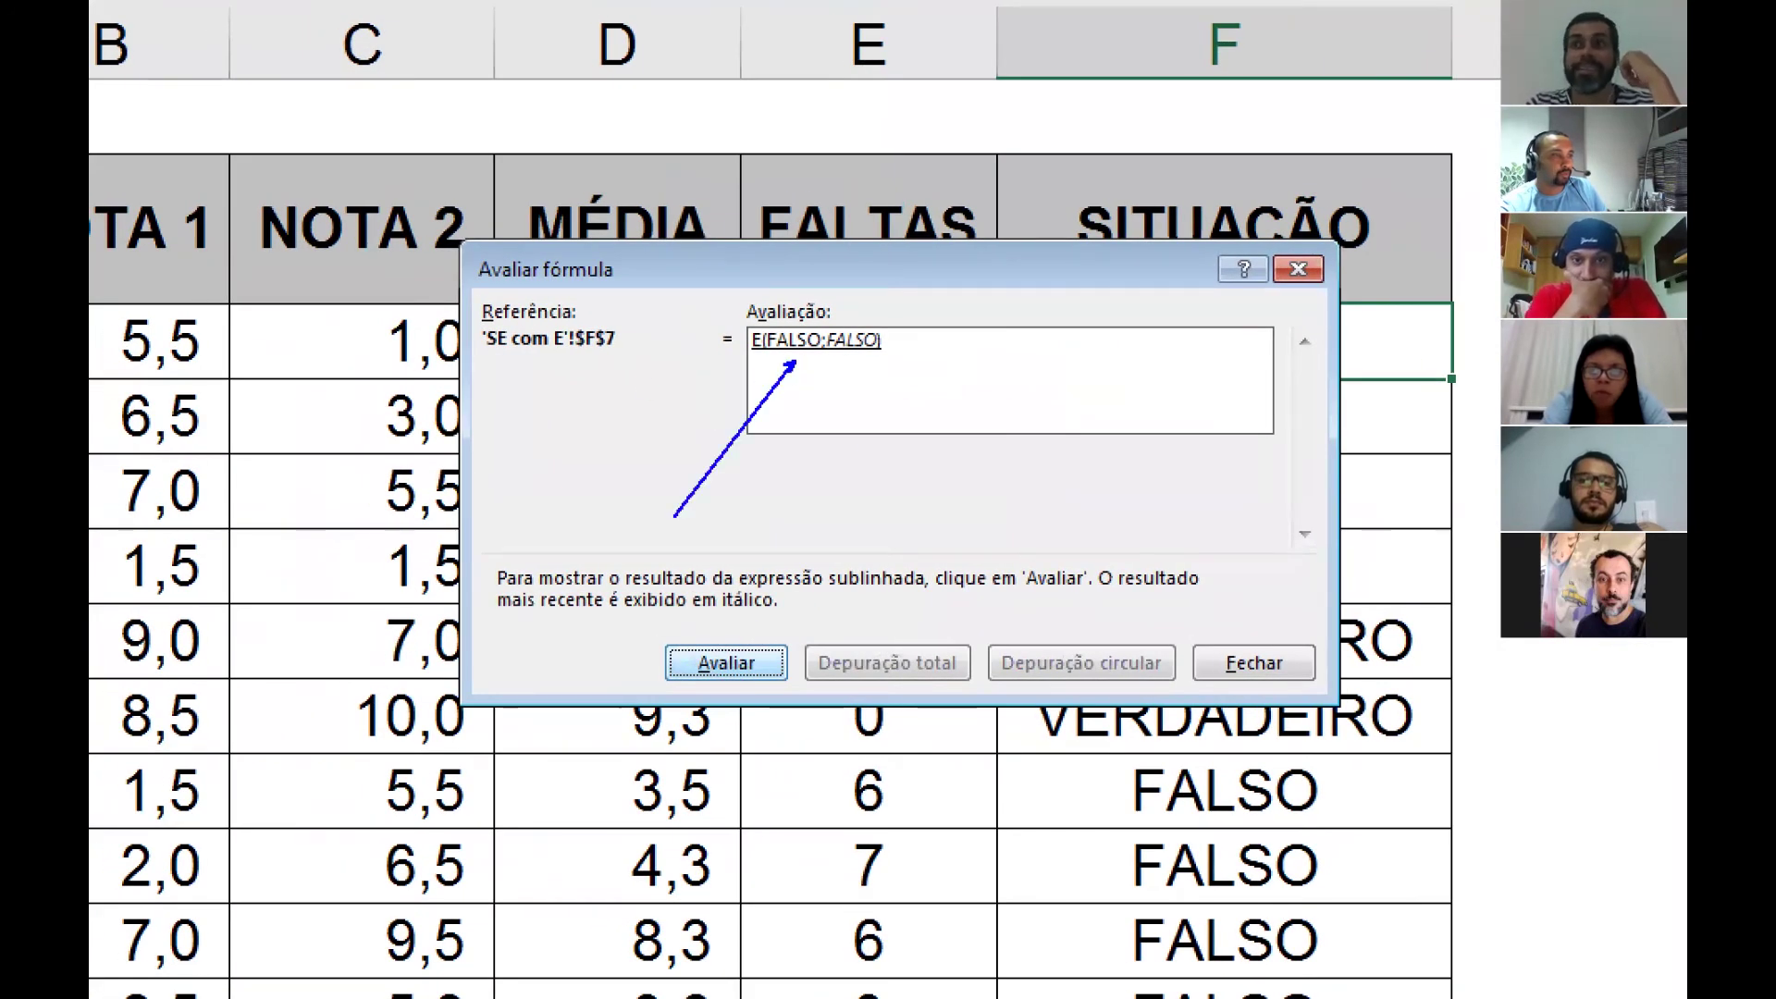
drag(857, 363, 939, 547)
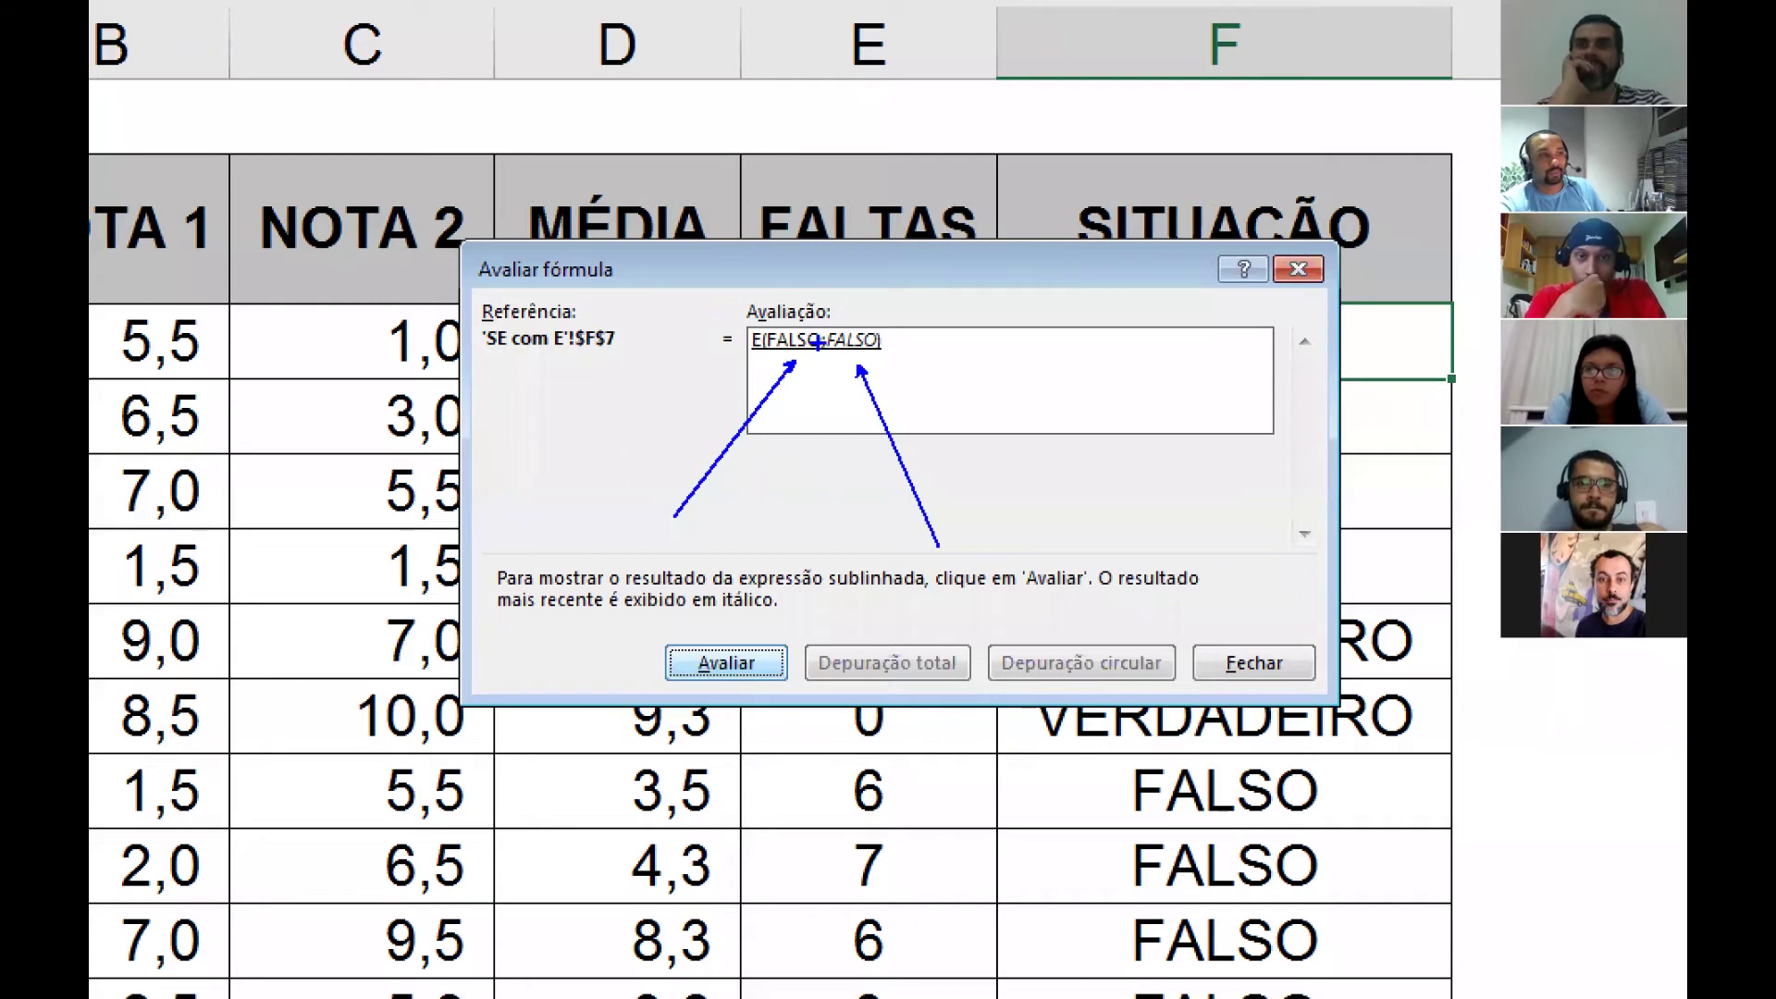
key(Escape)
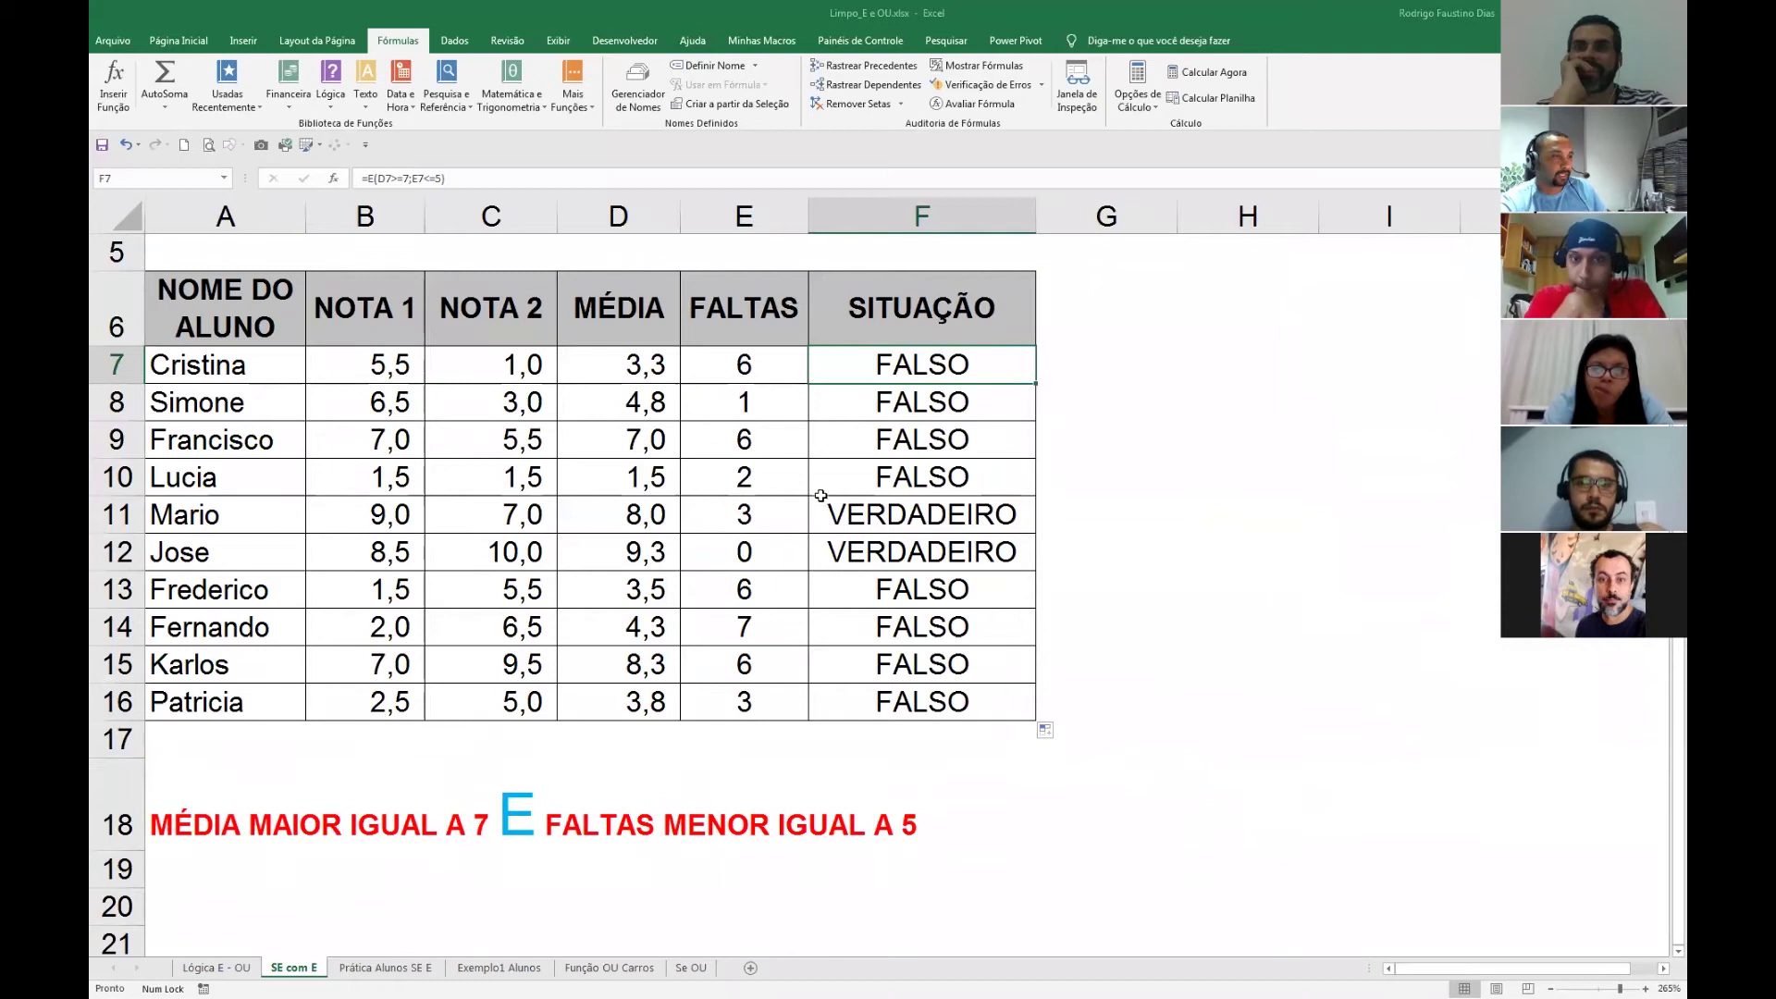
Evaluate the MÉDIA and FALTAS conditions of the E formula in F9 one at a time.
click(840, 450)
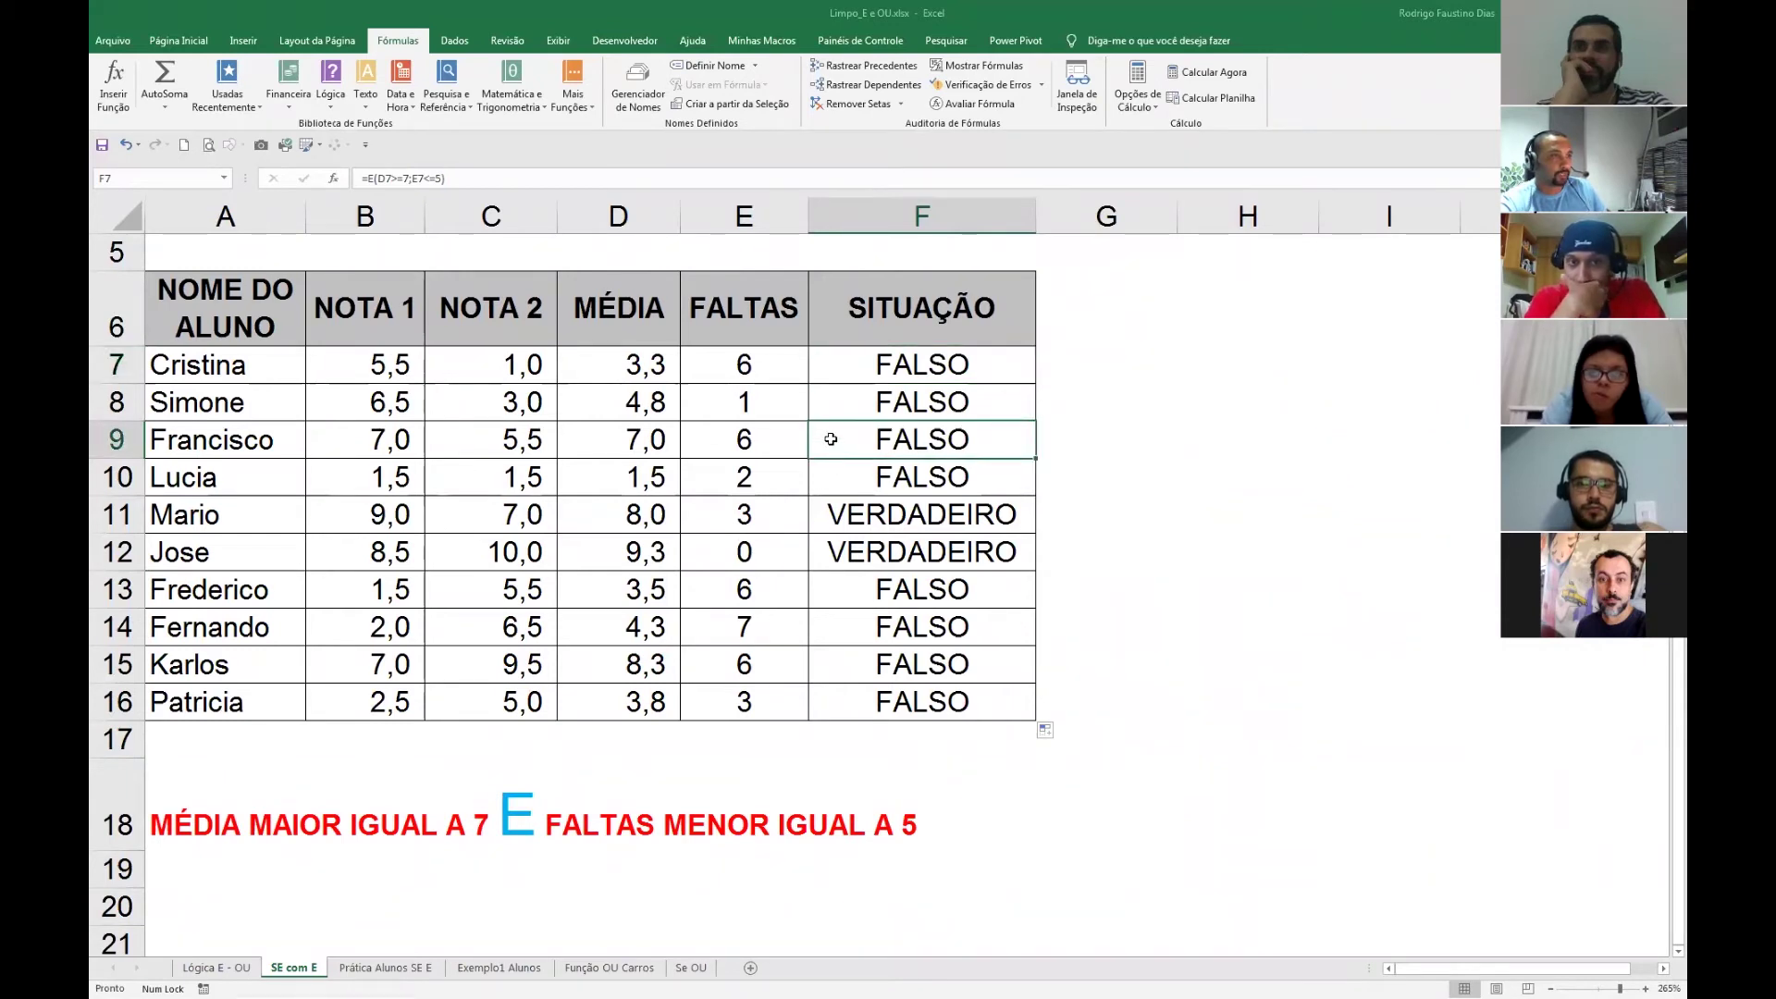
click(967, 105)
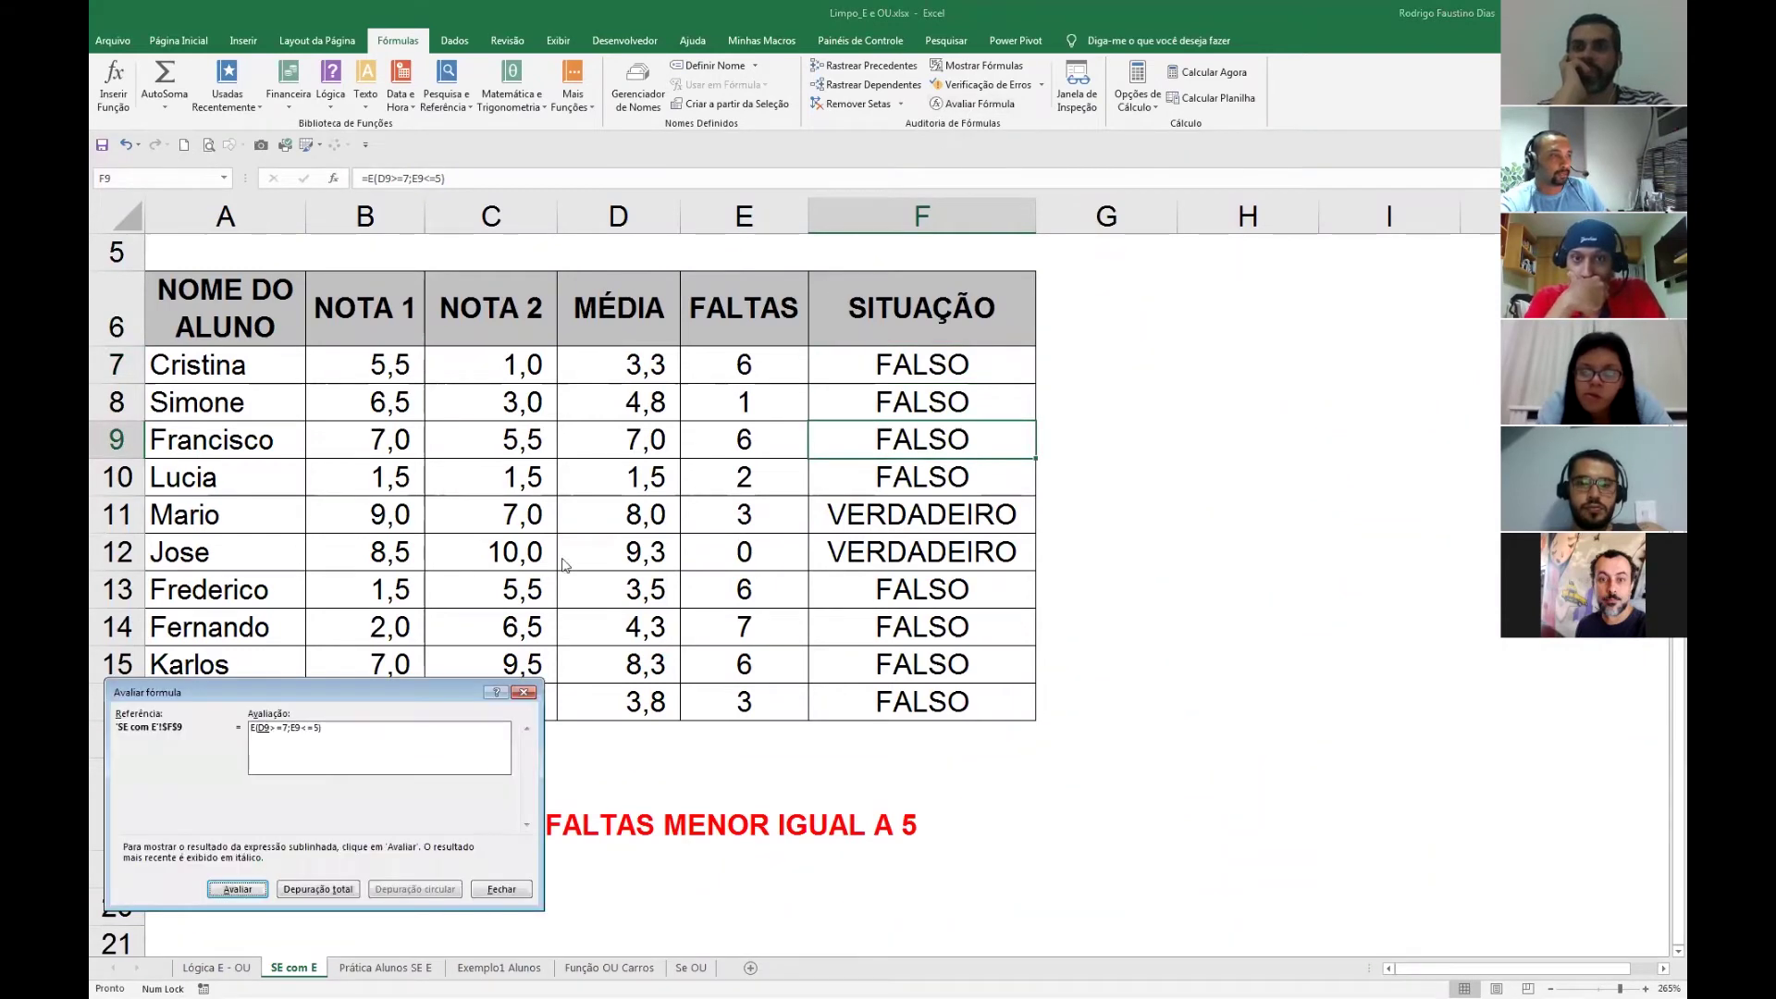
drag(425, 695, 875, 377)
click(688, 573)
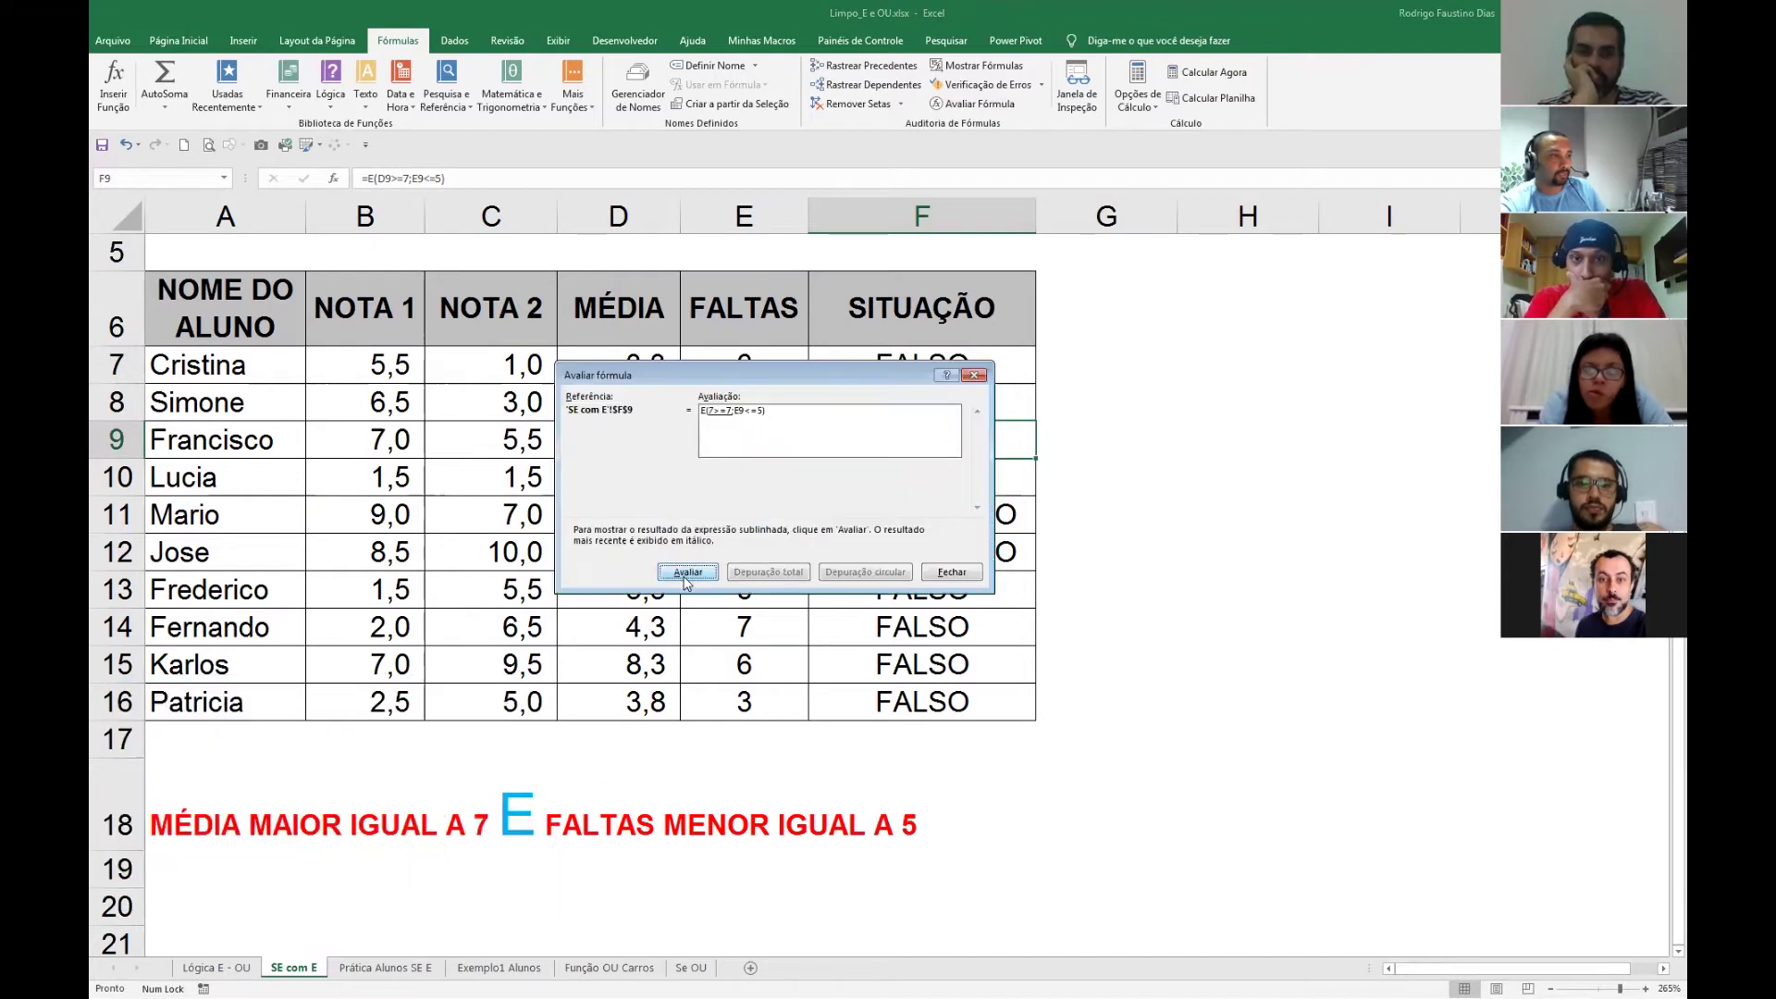
click(688, 573)
click(687, 572)
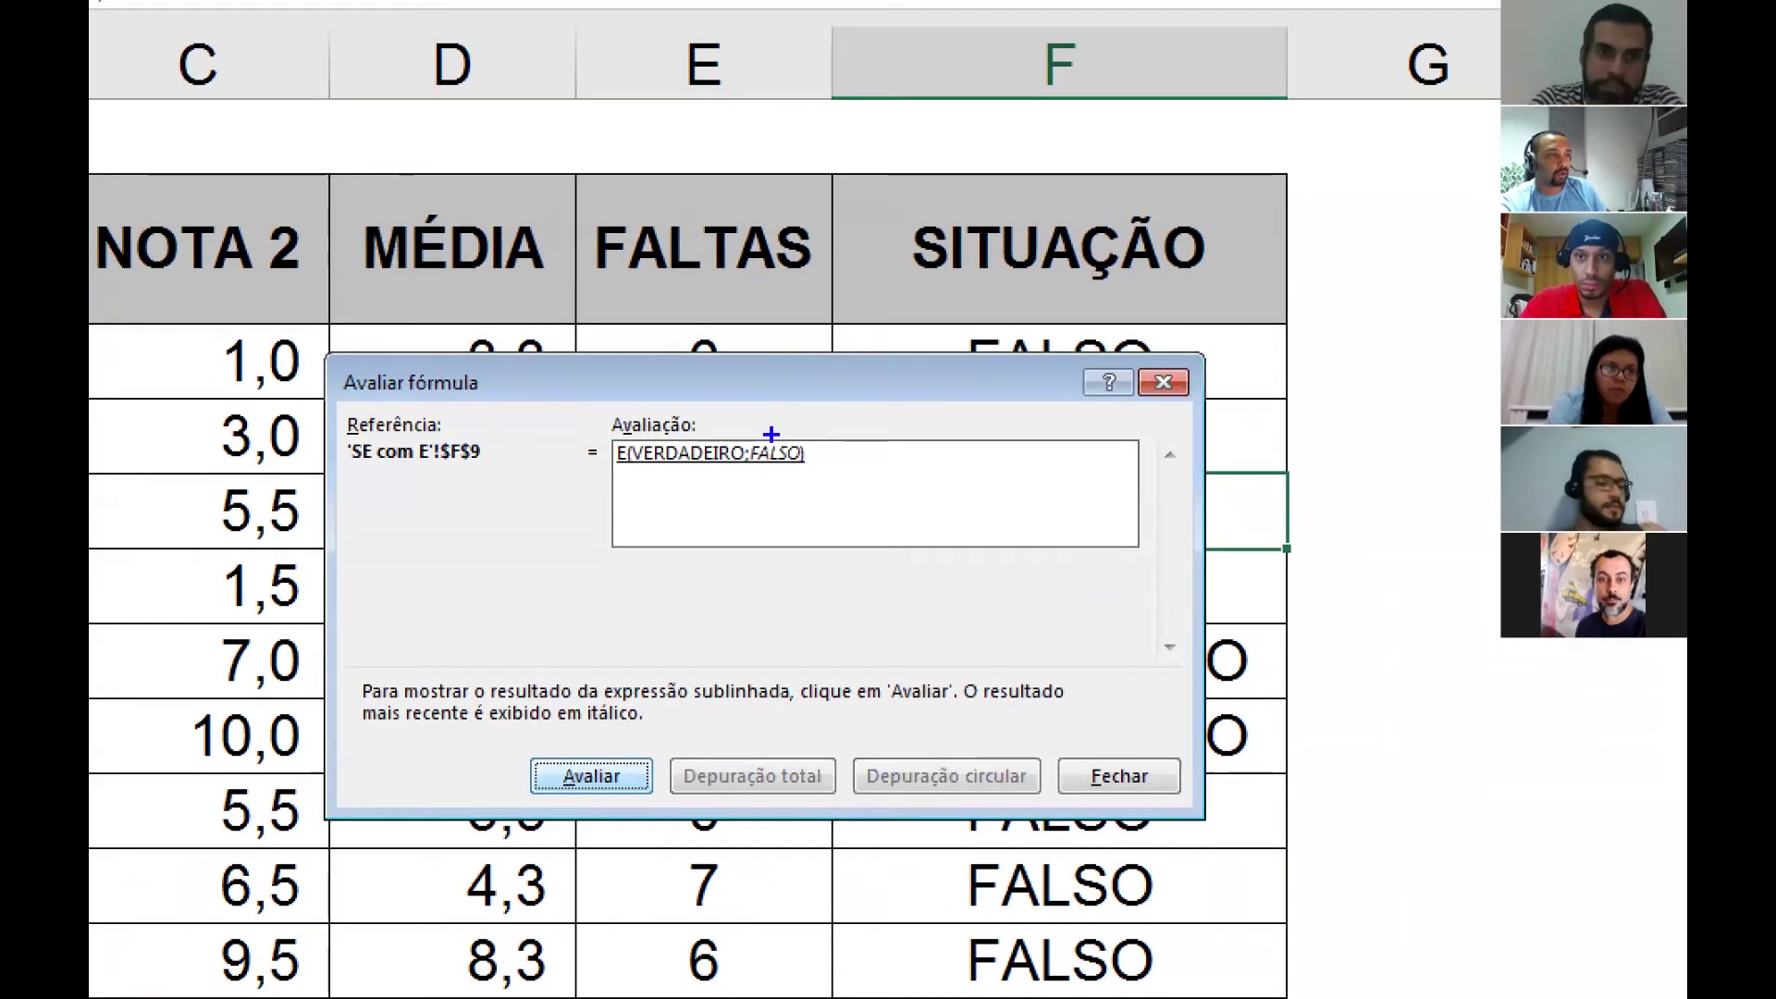
Mark F9's two condition results with temporary arrows, evaluate and box the final result, and close the evaluation.
drag(636, 559, 668, 463)
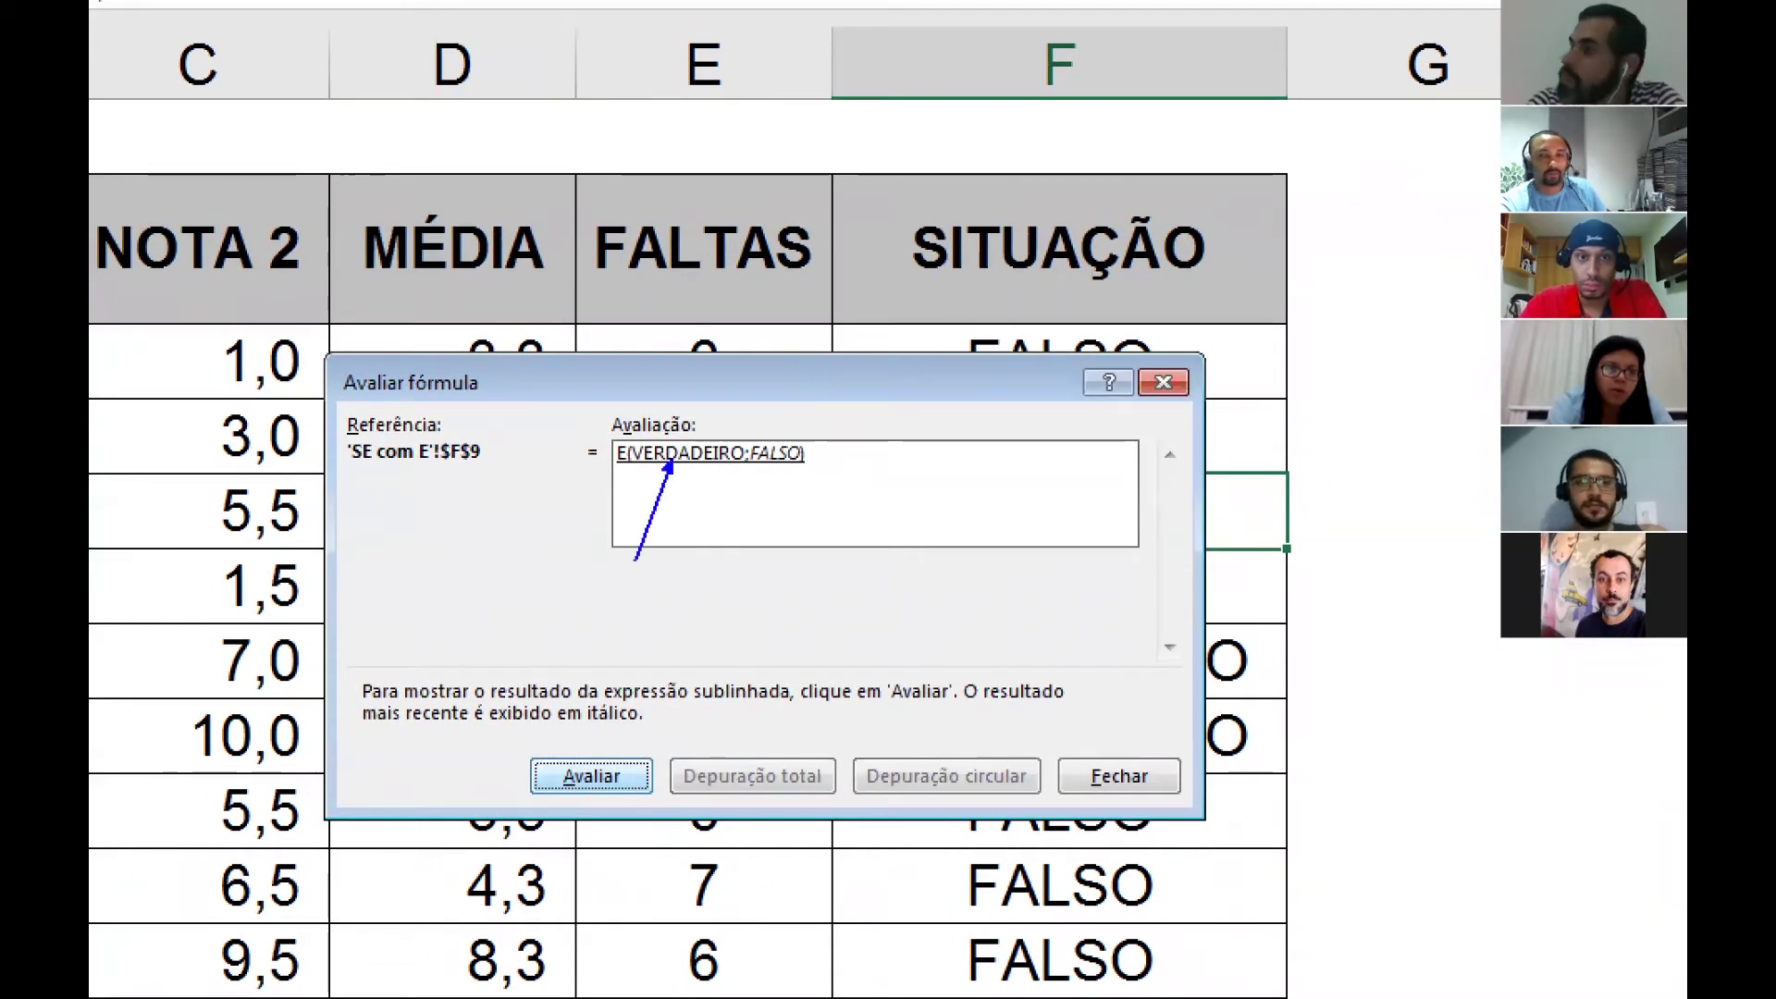
drag(777, 442, 811, 338)
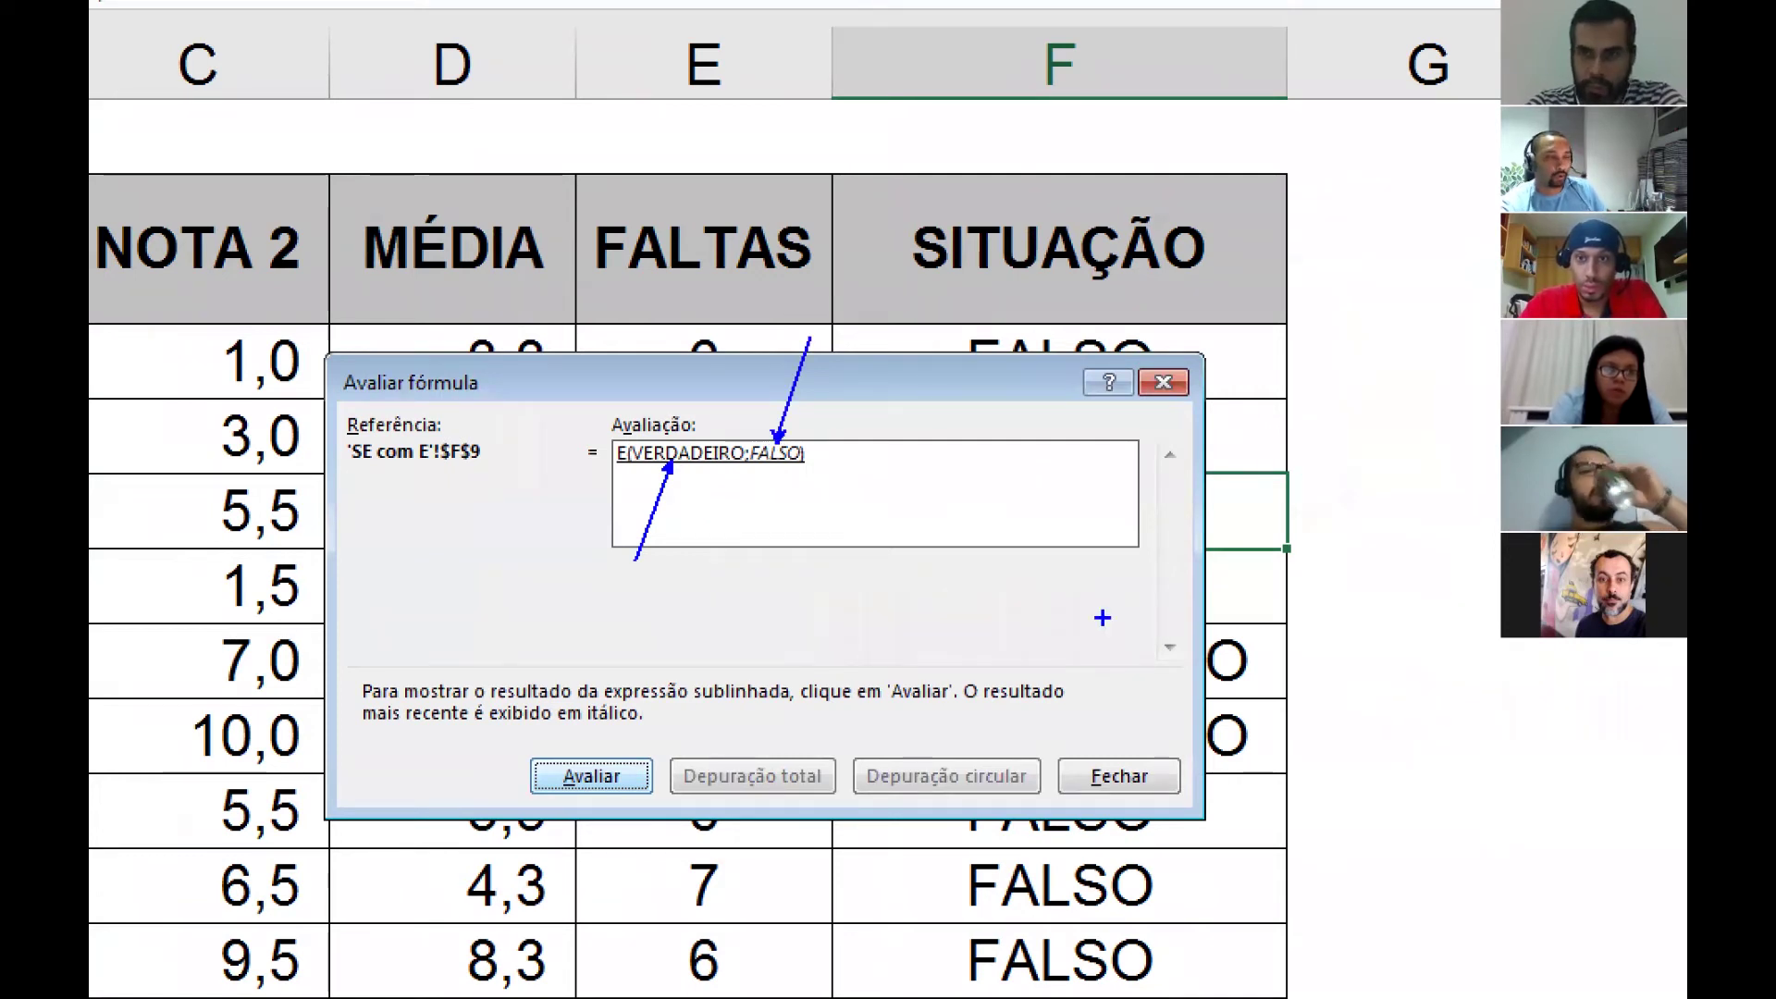
key(Escape)
click(607, 779)
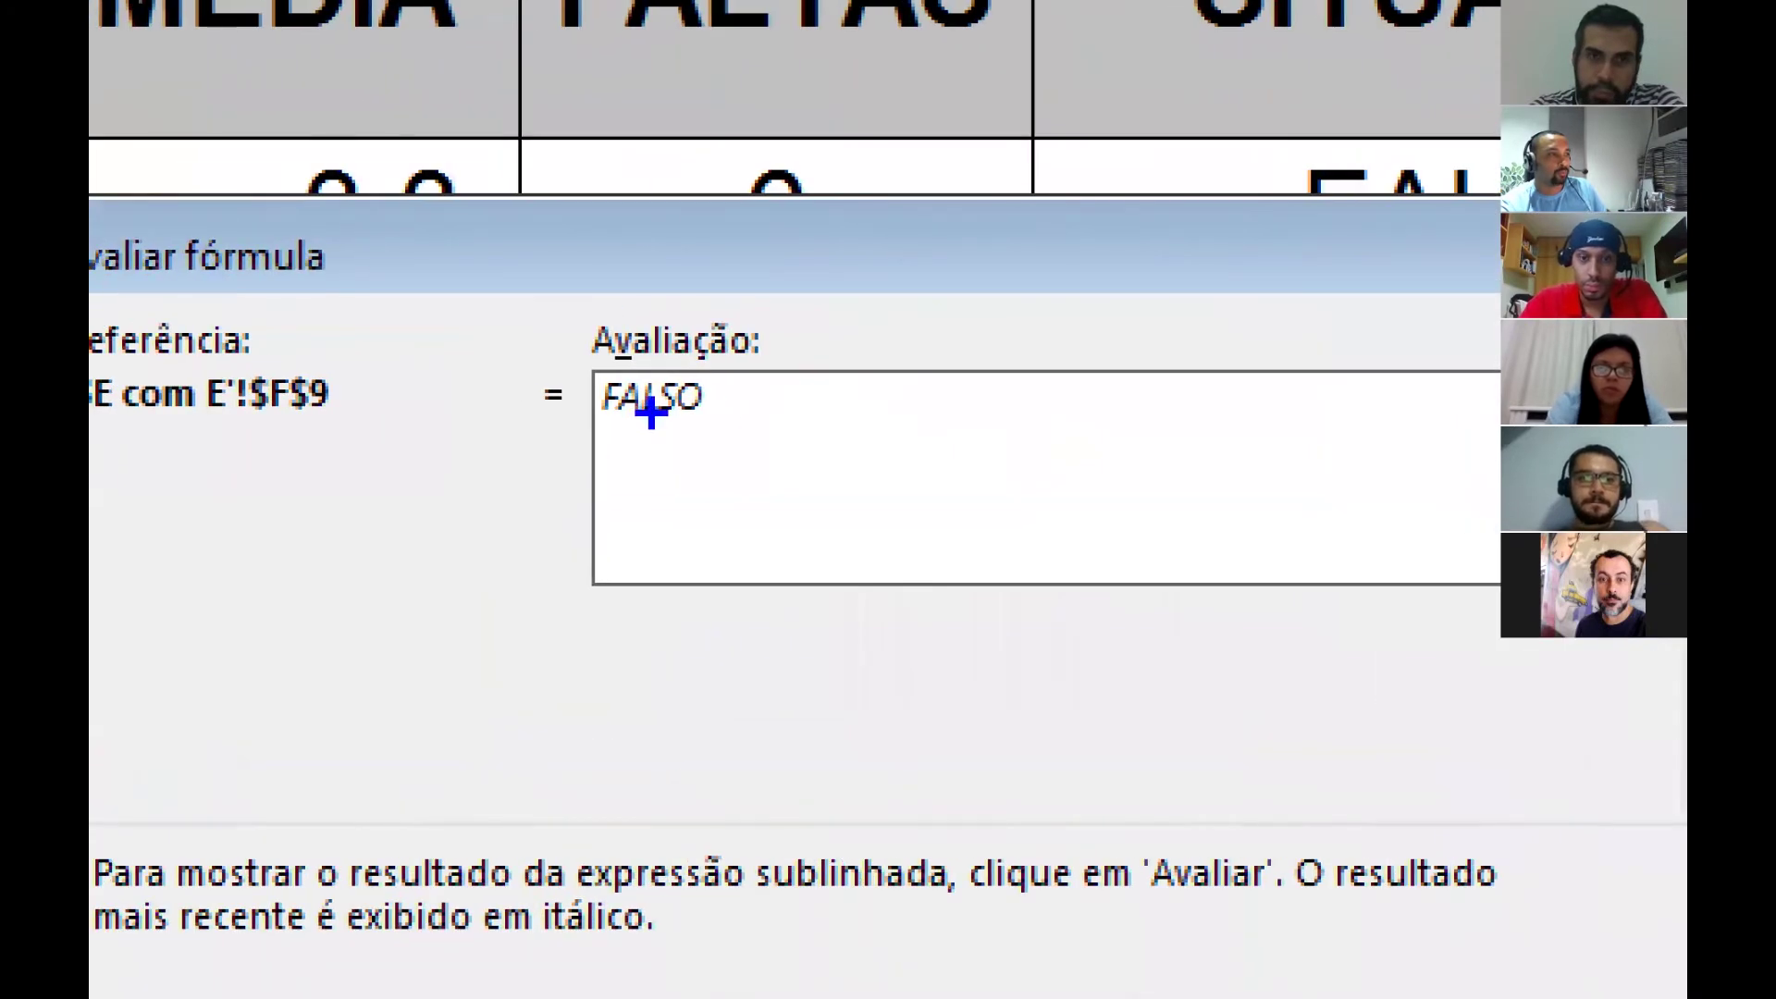
drag(688, 400, 757, 429)
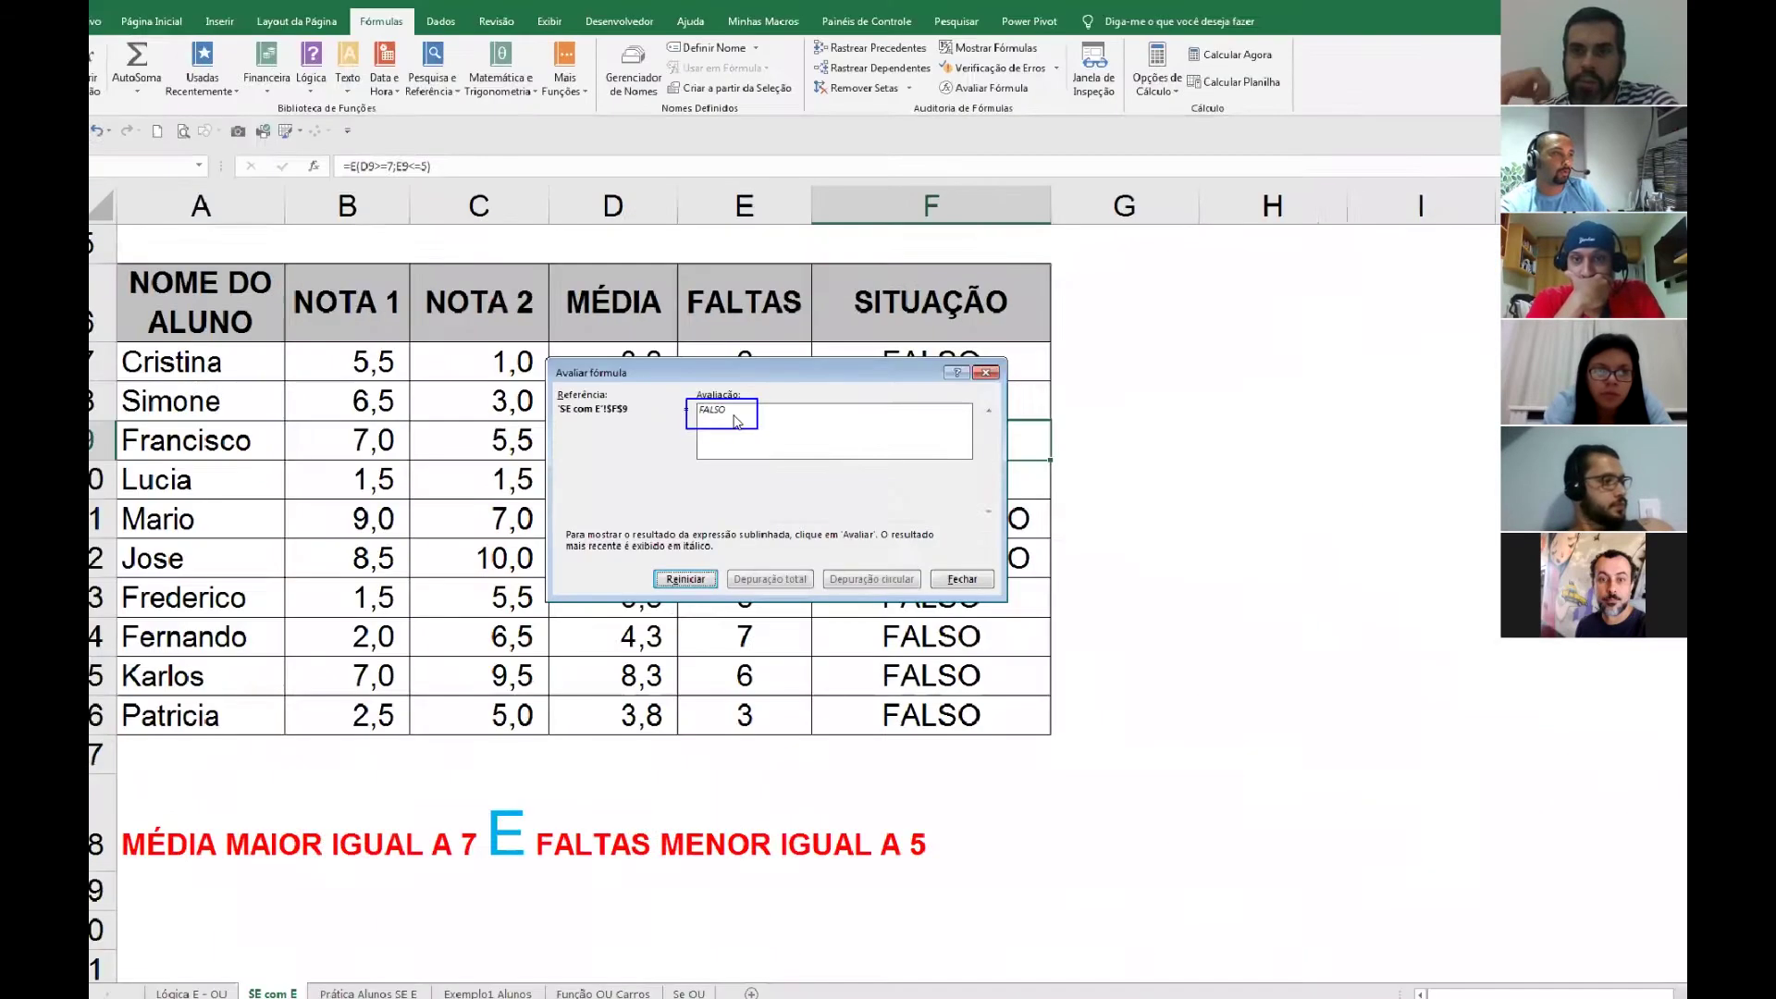
key(Escape)
Nest the E test in F7 as the logical test of a SE function, continuing to the value-if-true argument.
click(897, 363)
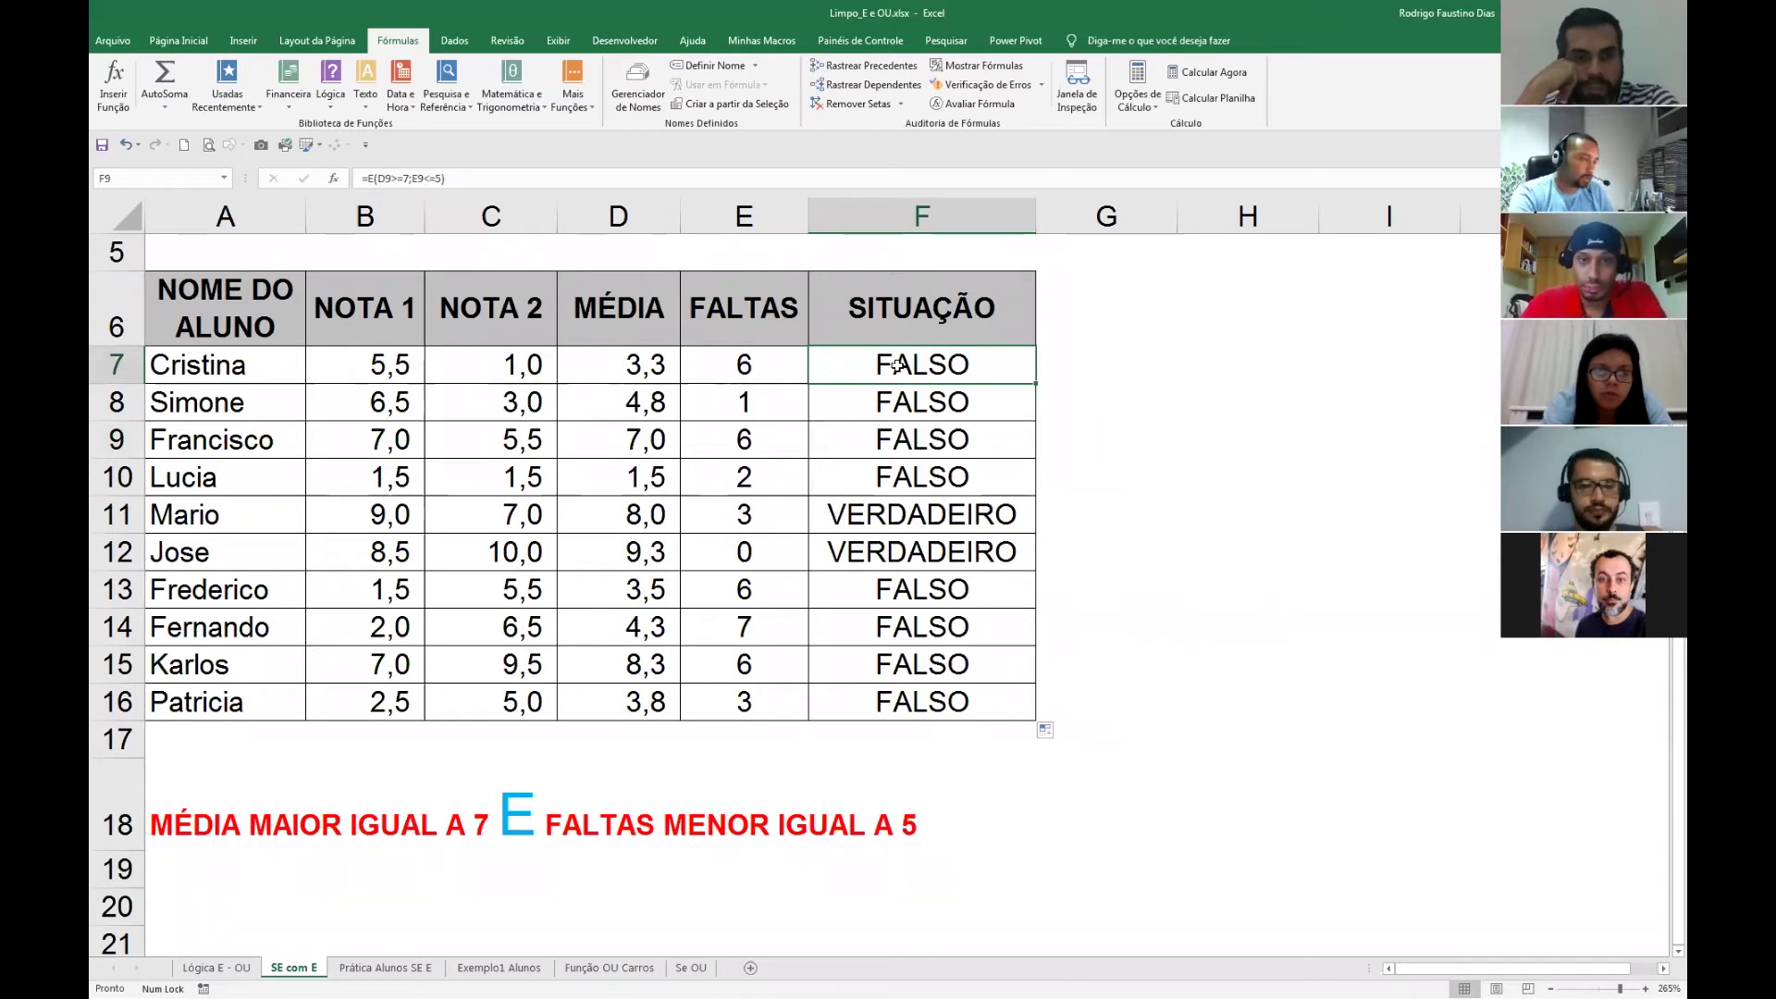
double_click(898, 364)
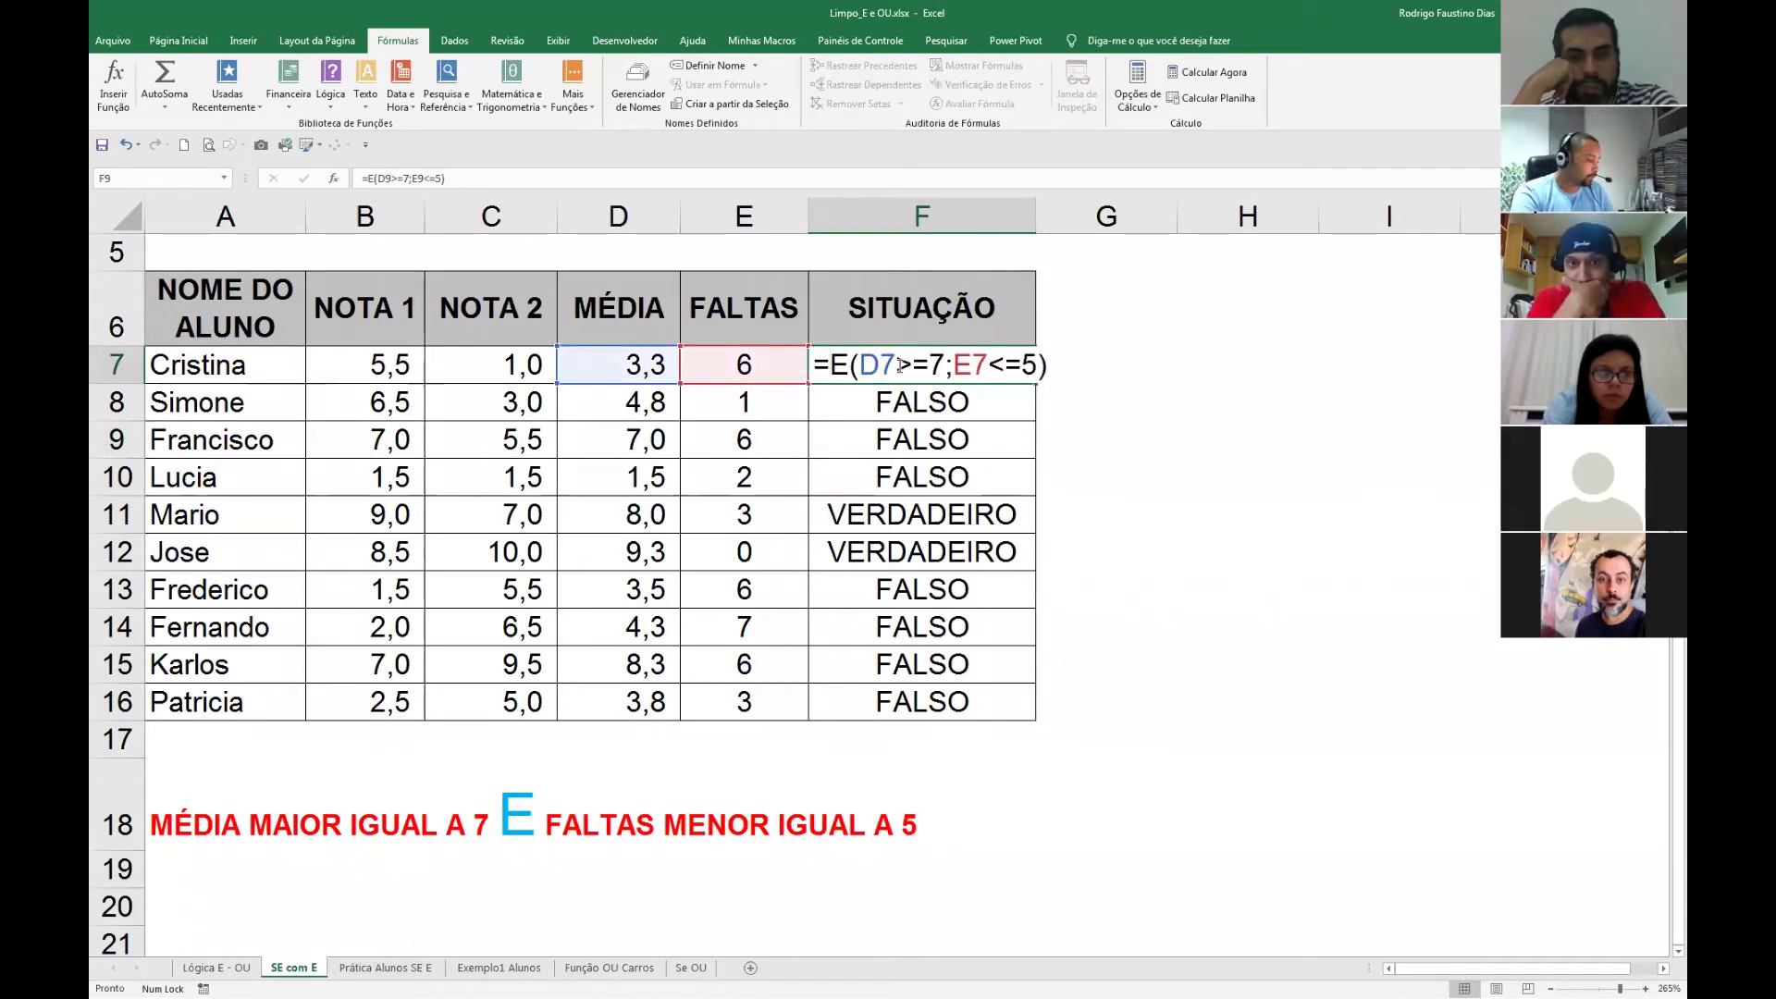
text(se()
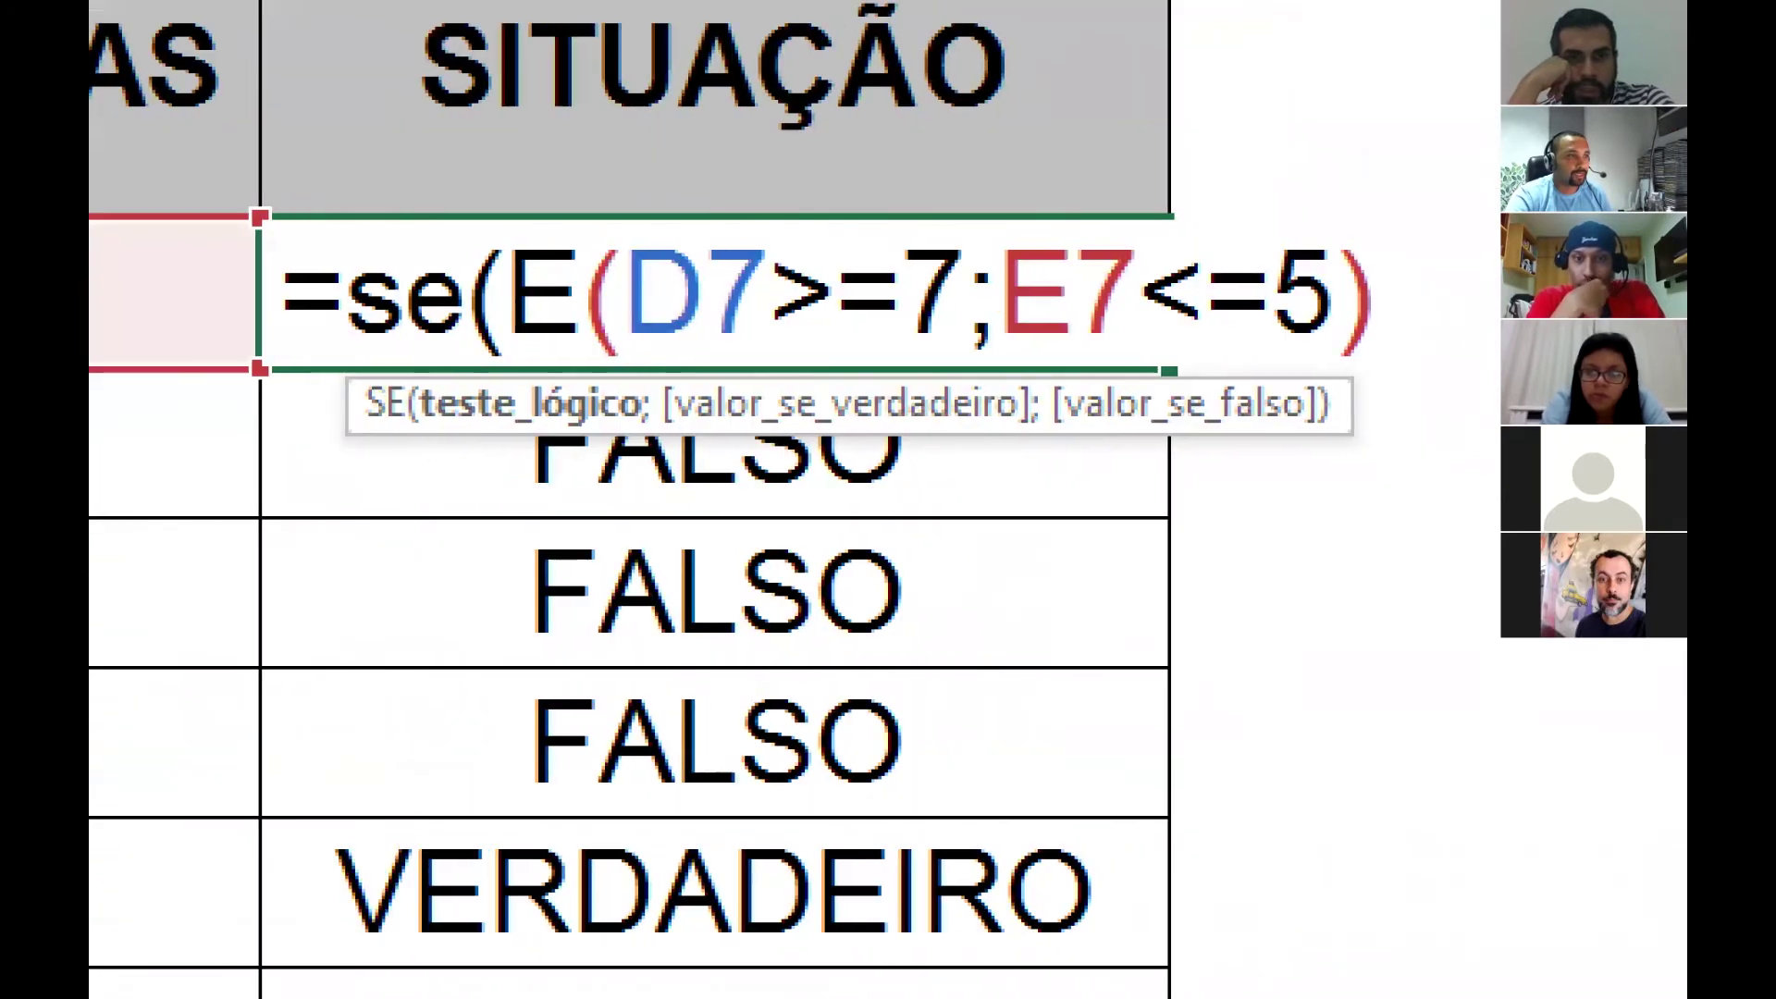
mouse_move(454, 259)
mouse_down()
mouse_move(557, 406)
mouse_move(1335, 410)
mouse_up()
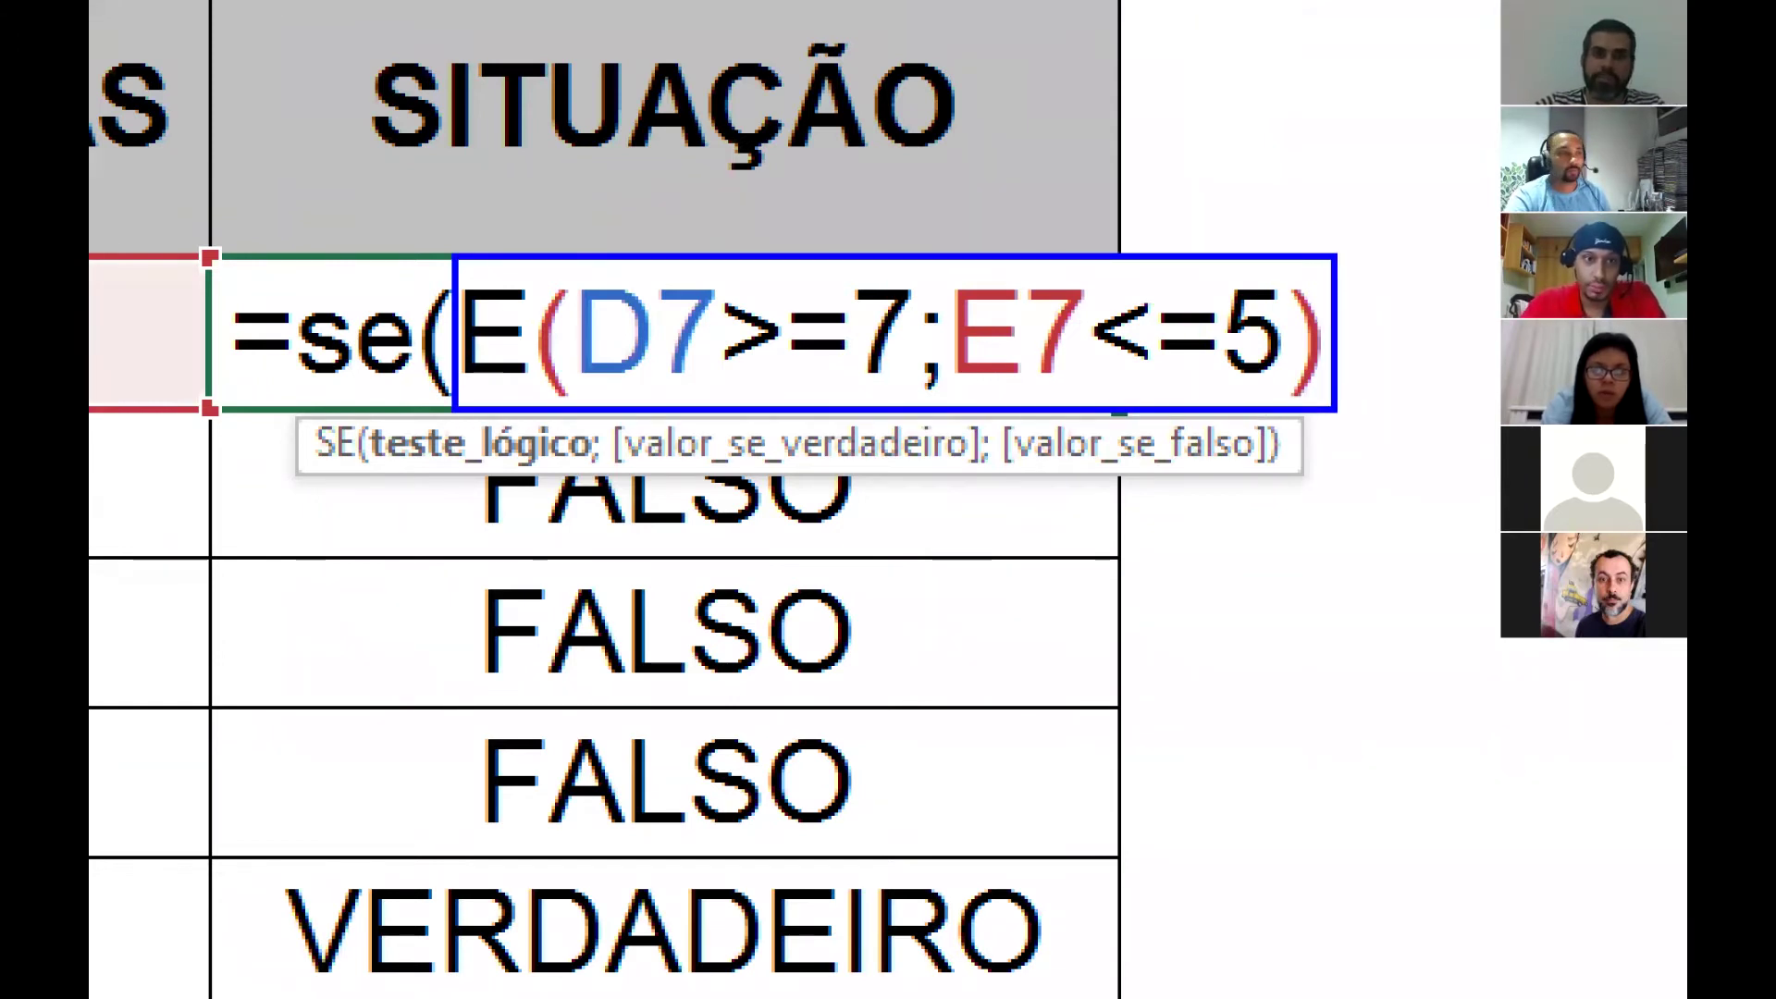
key(Escape)
text(;)
Mark the nested E(D7>=7;E7<=5) with temporary arrows, a box and the text "teste logico", and clear the annotations.
key(ctrl+1)
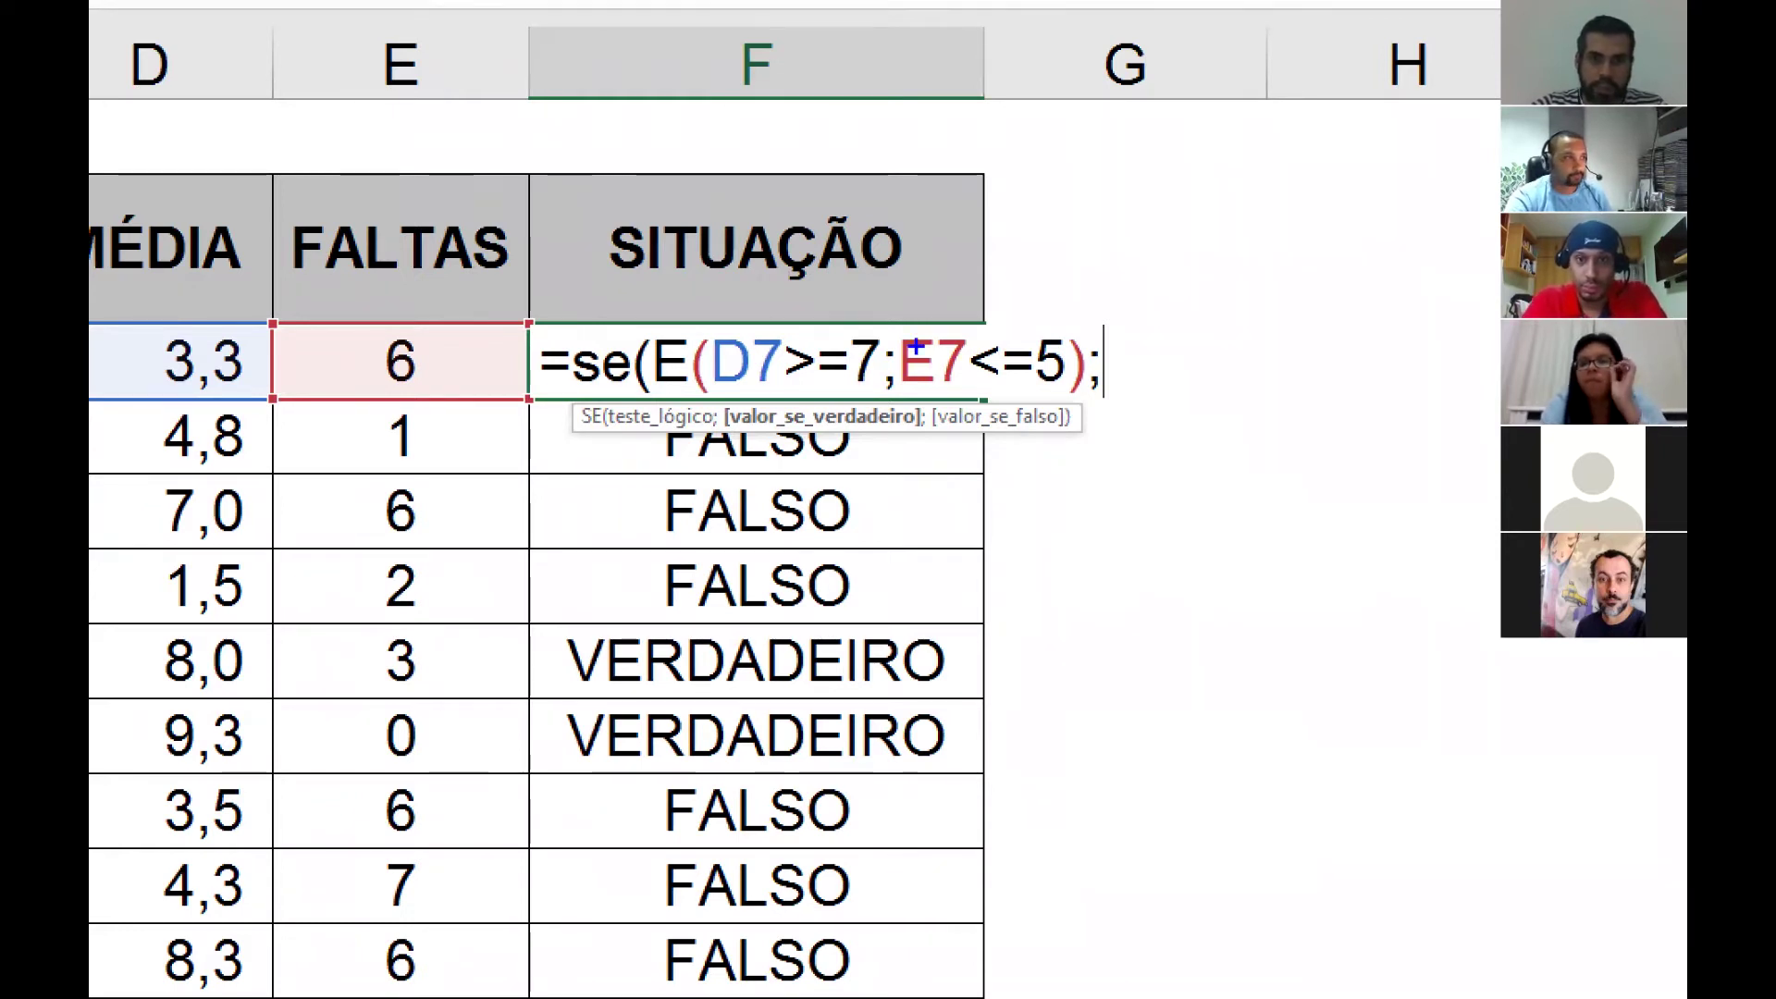
mouse_move(698, 335)
mouse_down()
mouse_move(678, 275)
mouse_move(573, 181)
mouse_up()
drag(1089, 341, 1189, 149)
mouse_move(646, 315)
mouse_down()
mouse_move(677, 368)
mouse_move(1060, 392)
mouse_up()
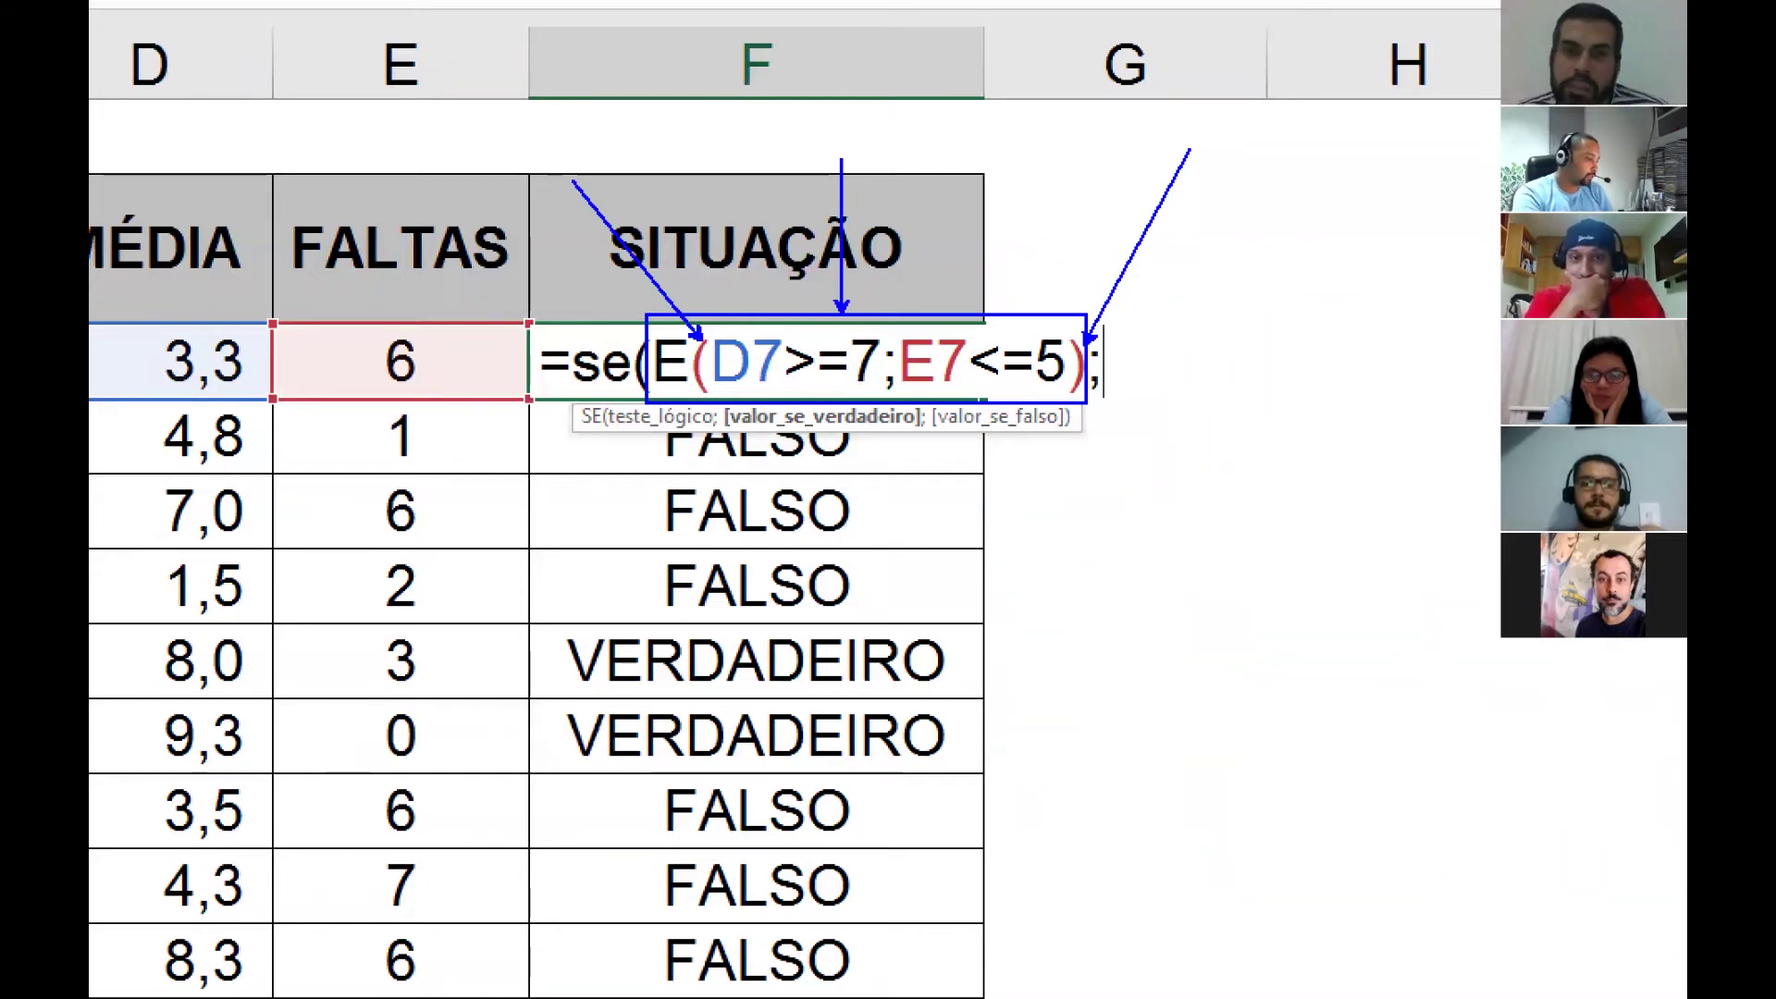
text(teste logico)
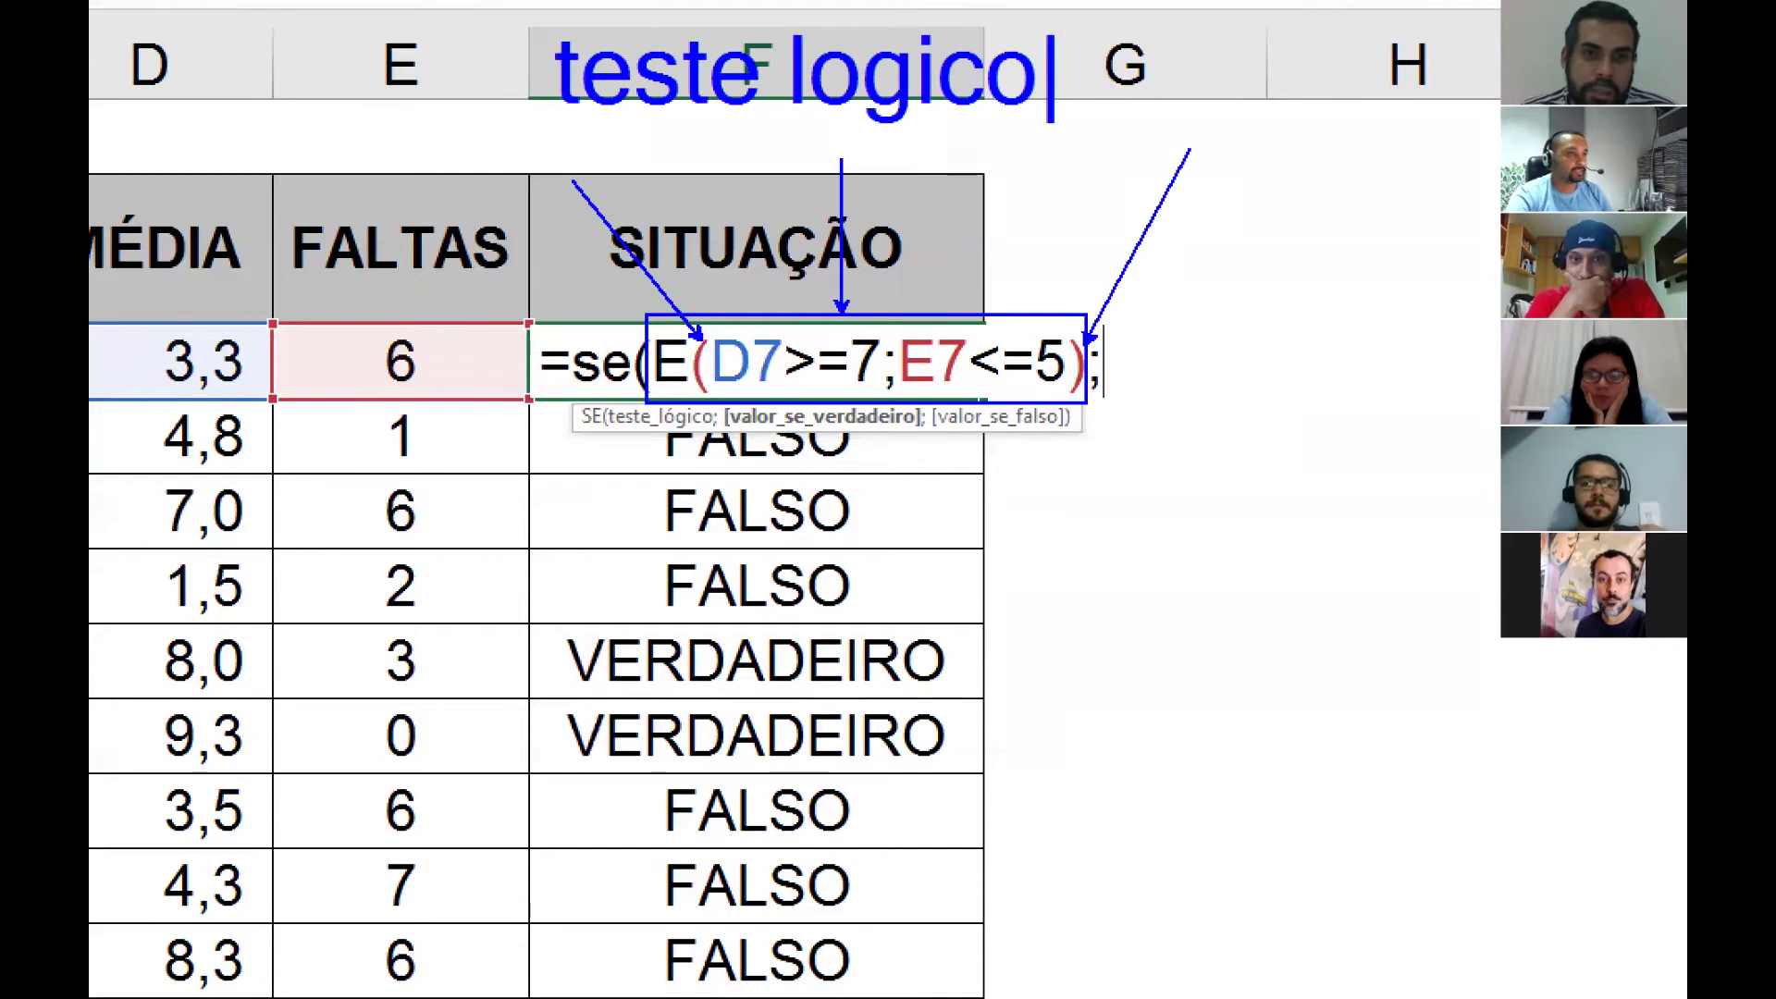
key(Escape)
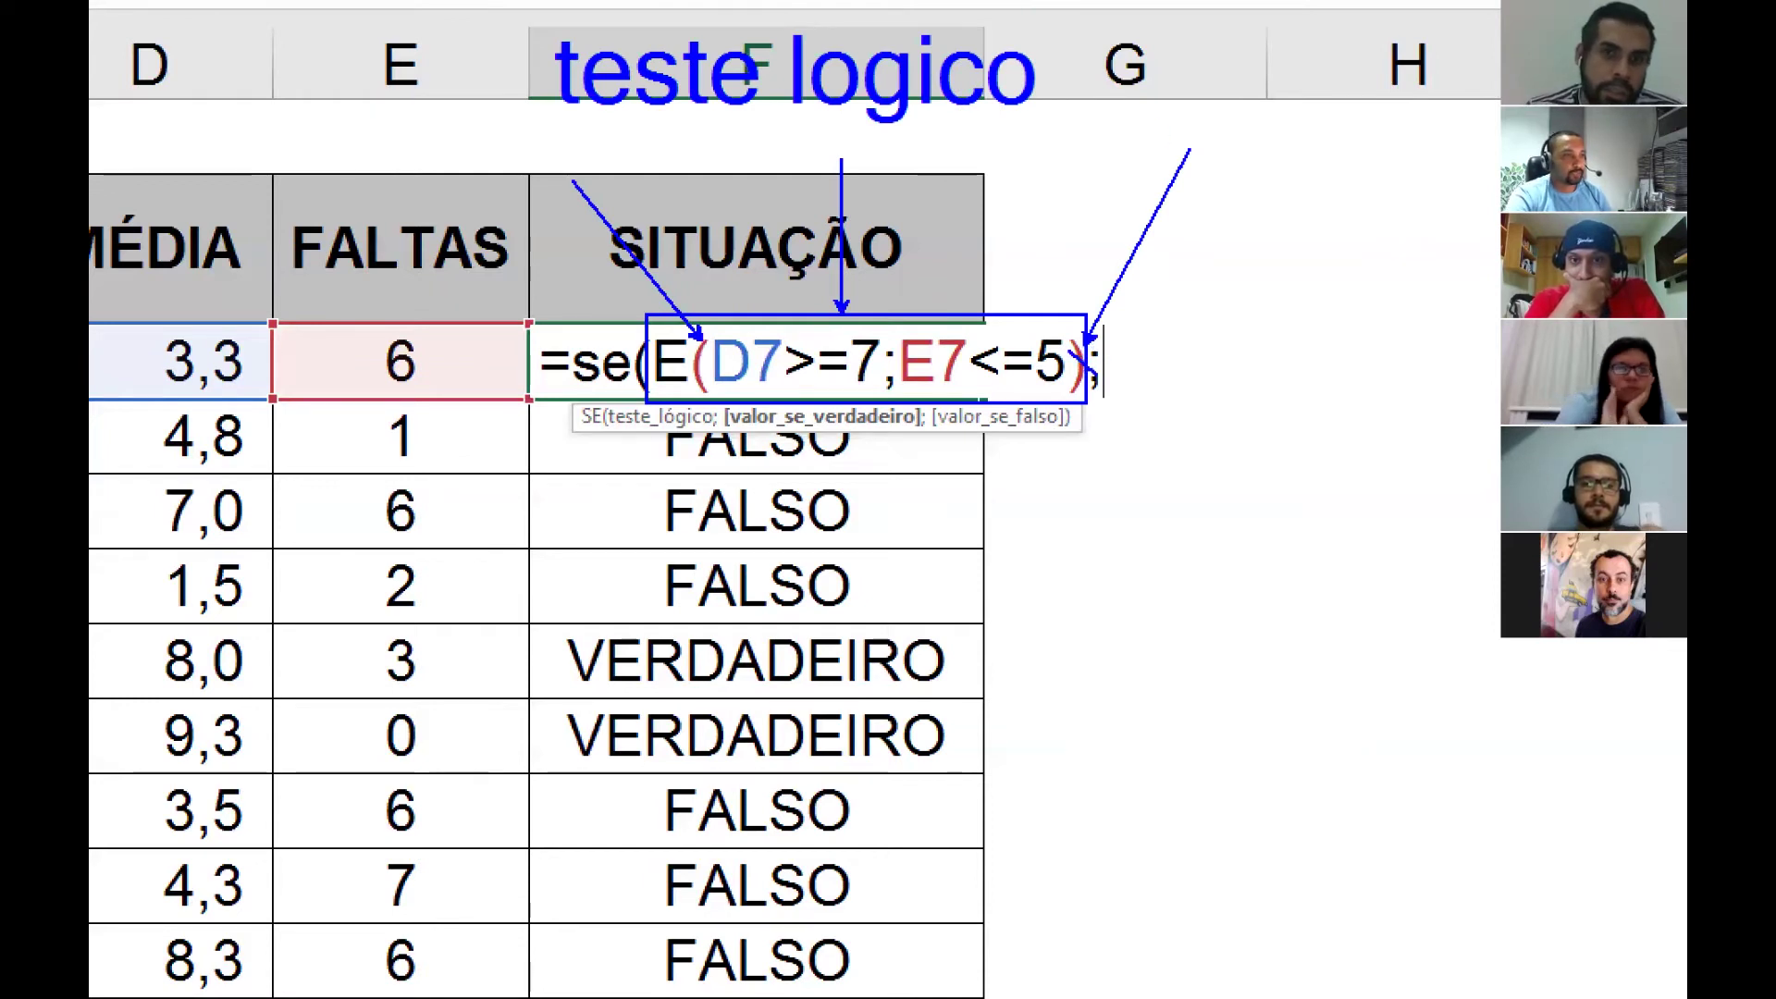
drag(1078, 353, 1086, 369)
mouse_move(660, 326)
mouse_down()
mouse_move(655, 366)
mouse_move(699, 388)
mouse_move(663, 324)
mouse_up()
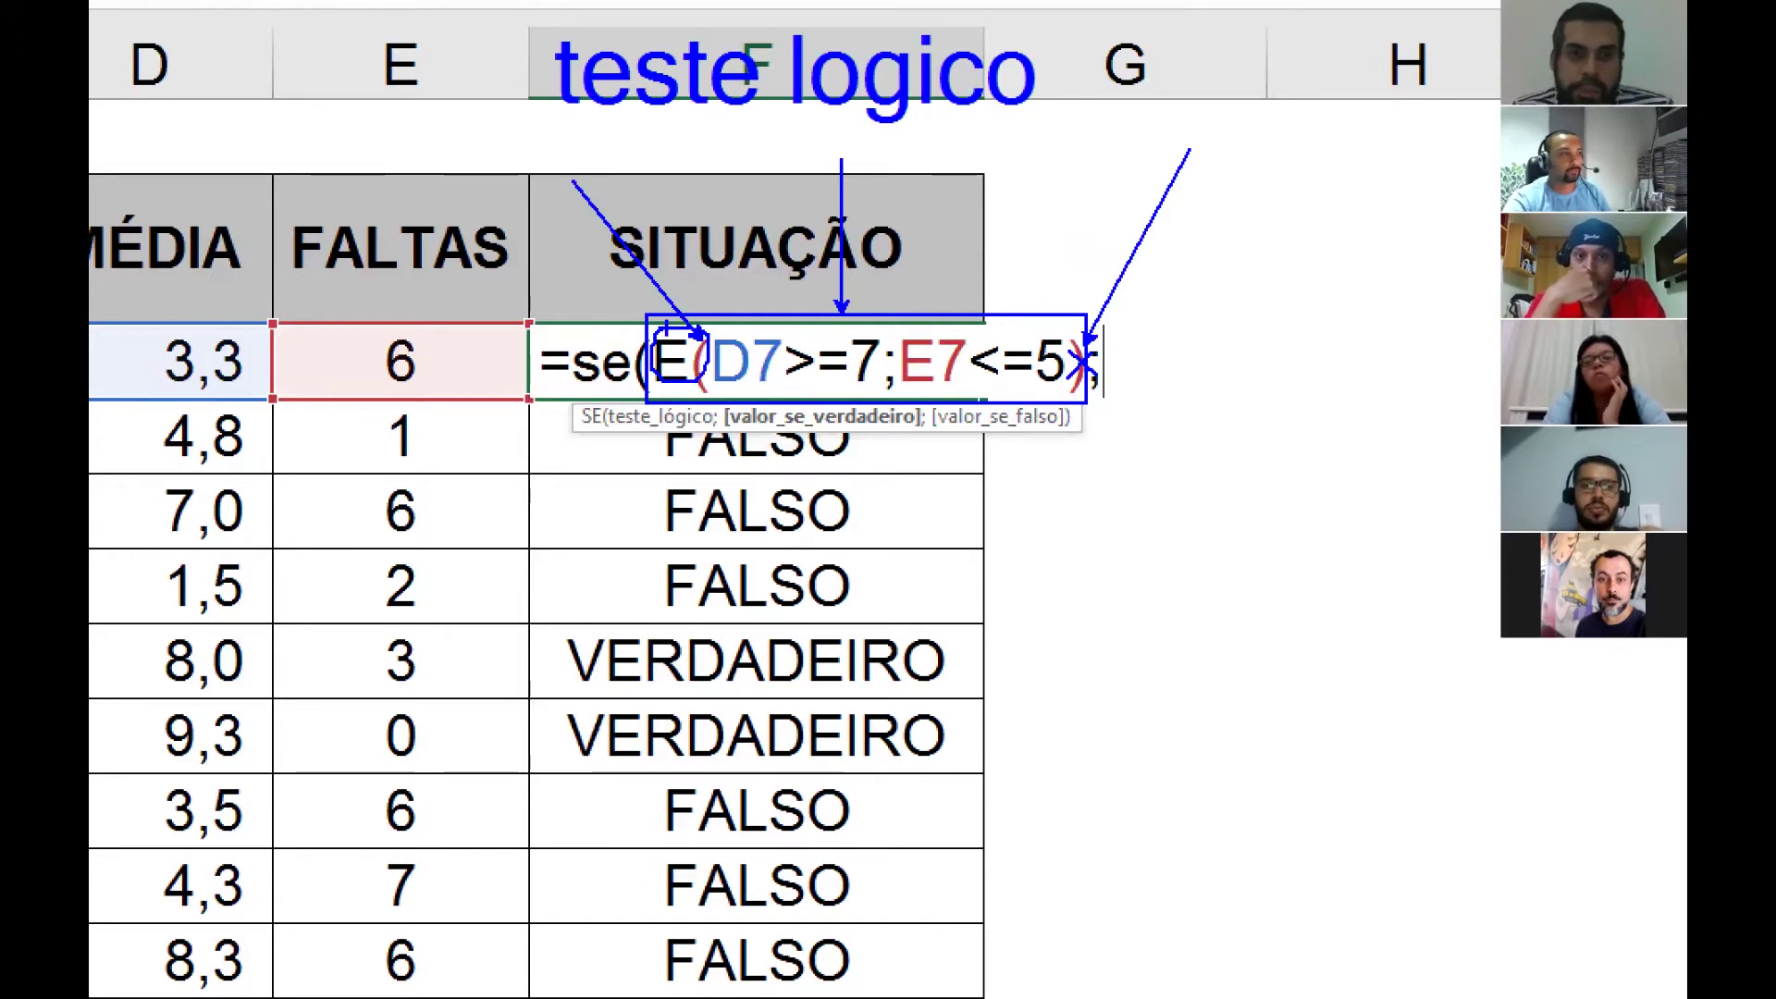
key(Escape)
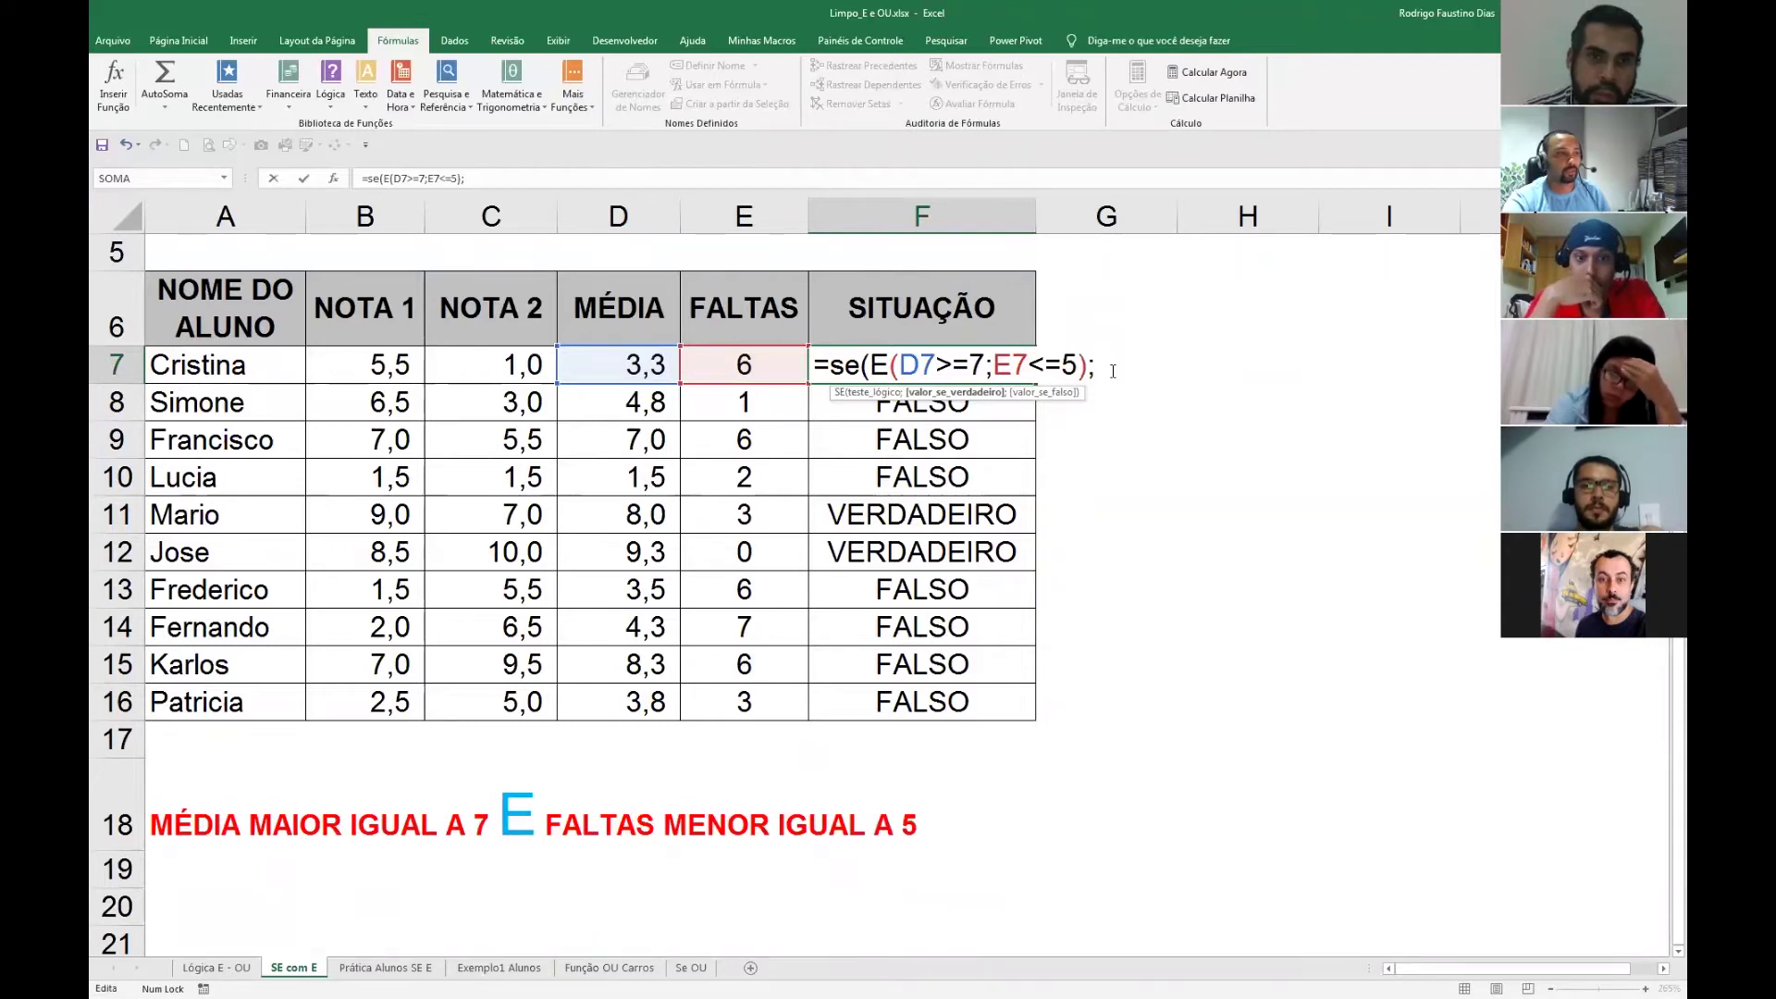
Complete F7 as =SE(E(D7>=7;E7<=5);"Aprovado";"Reprovado") and fill it down the SITUAÇÃO column to F16.
text("Apro)
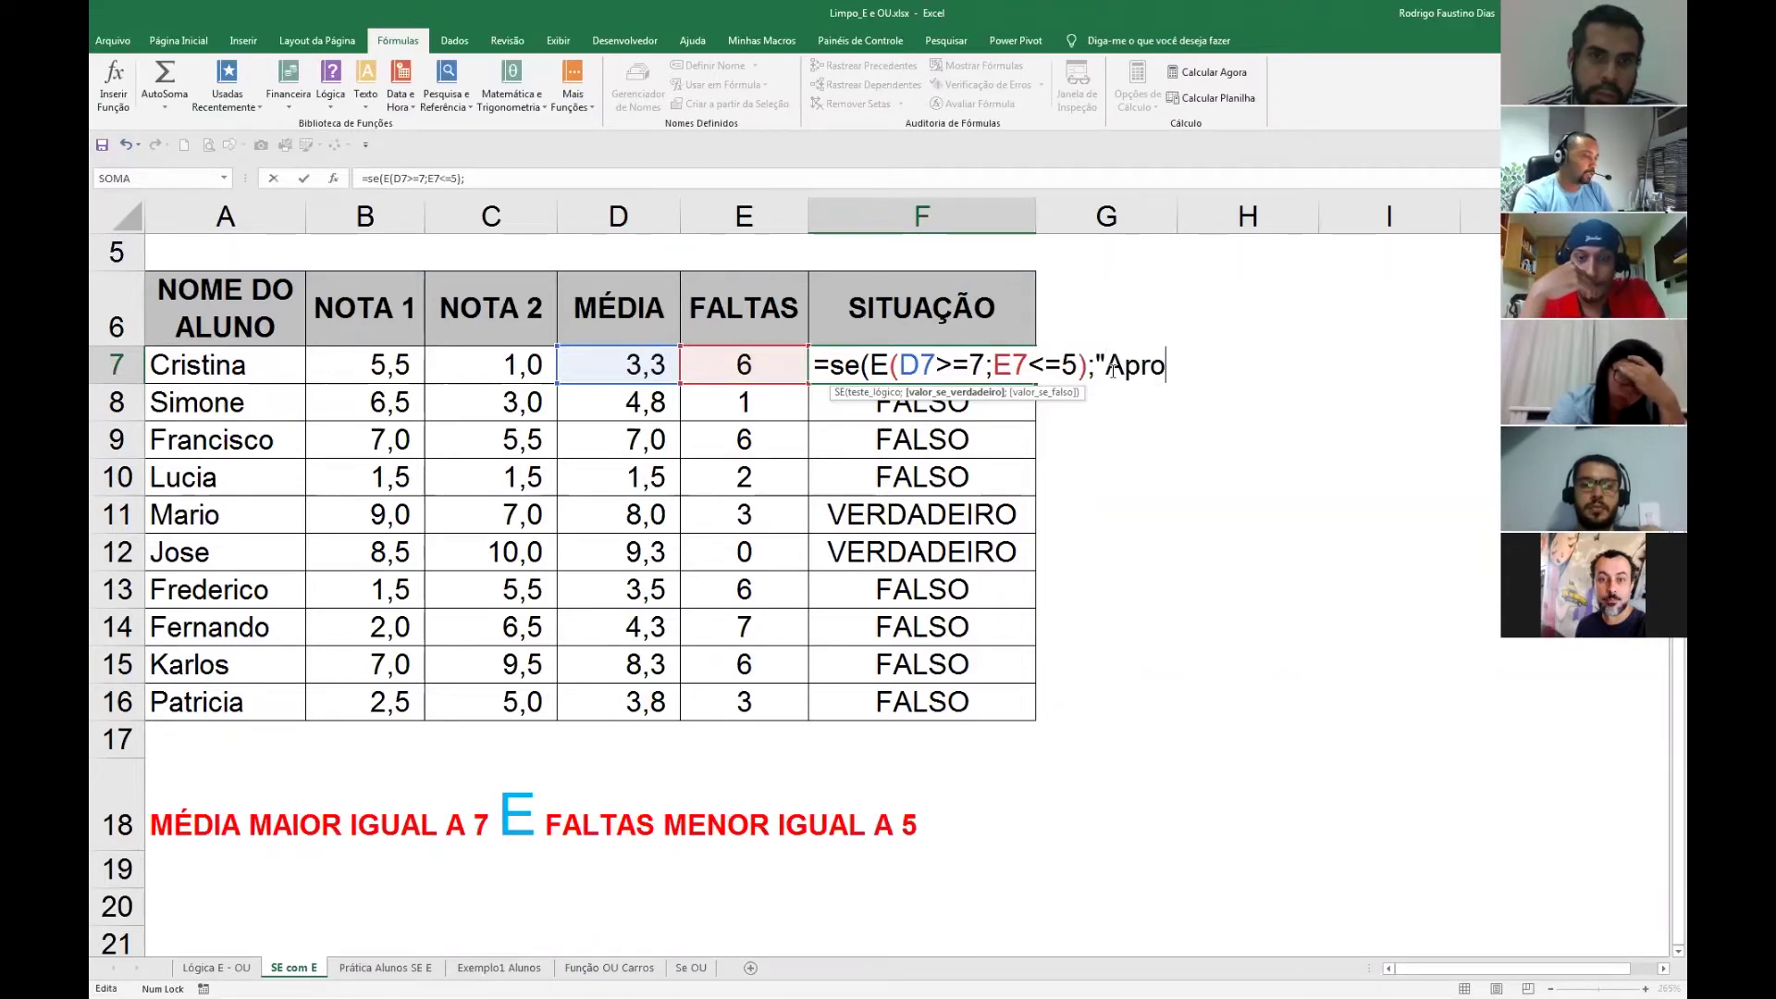
text(vado";)
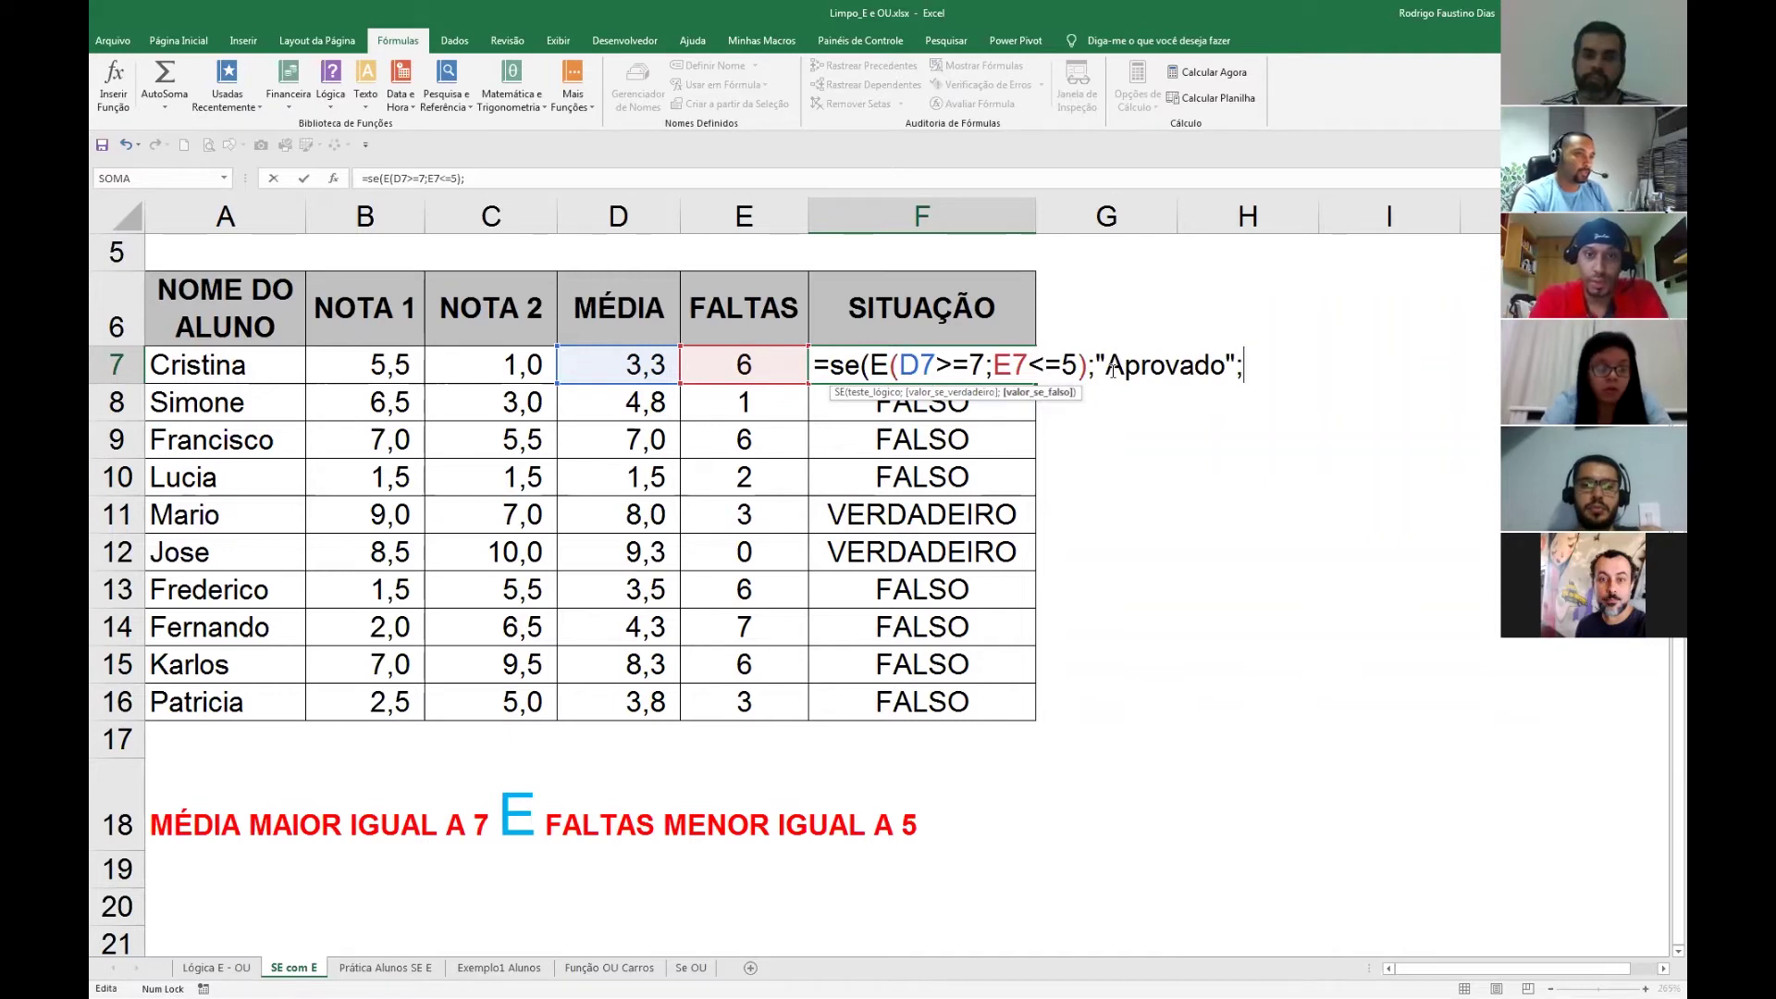
text("Reprovazdo)
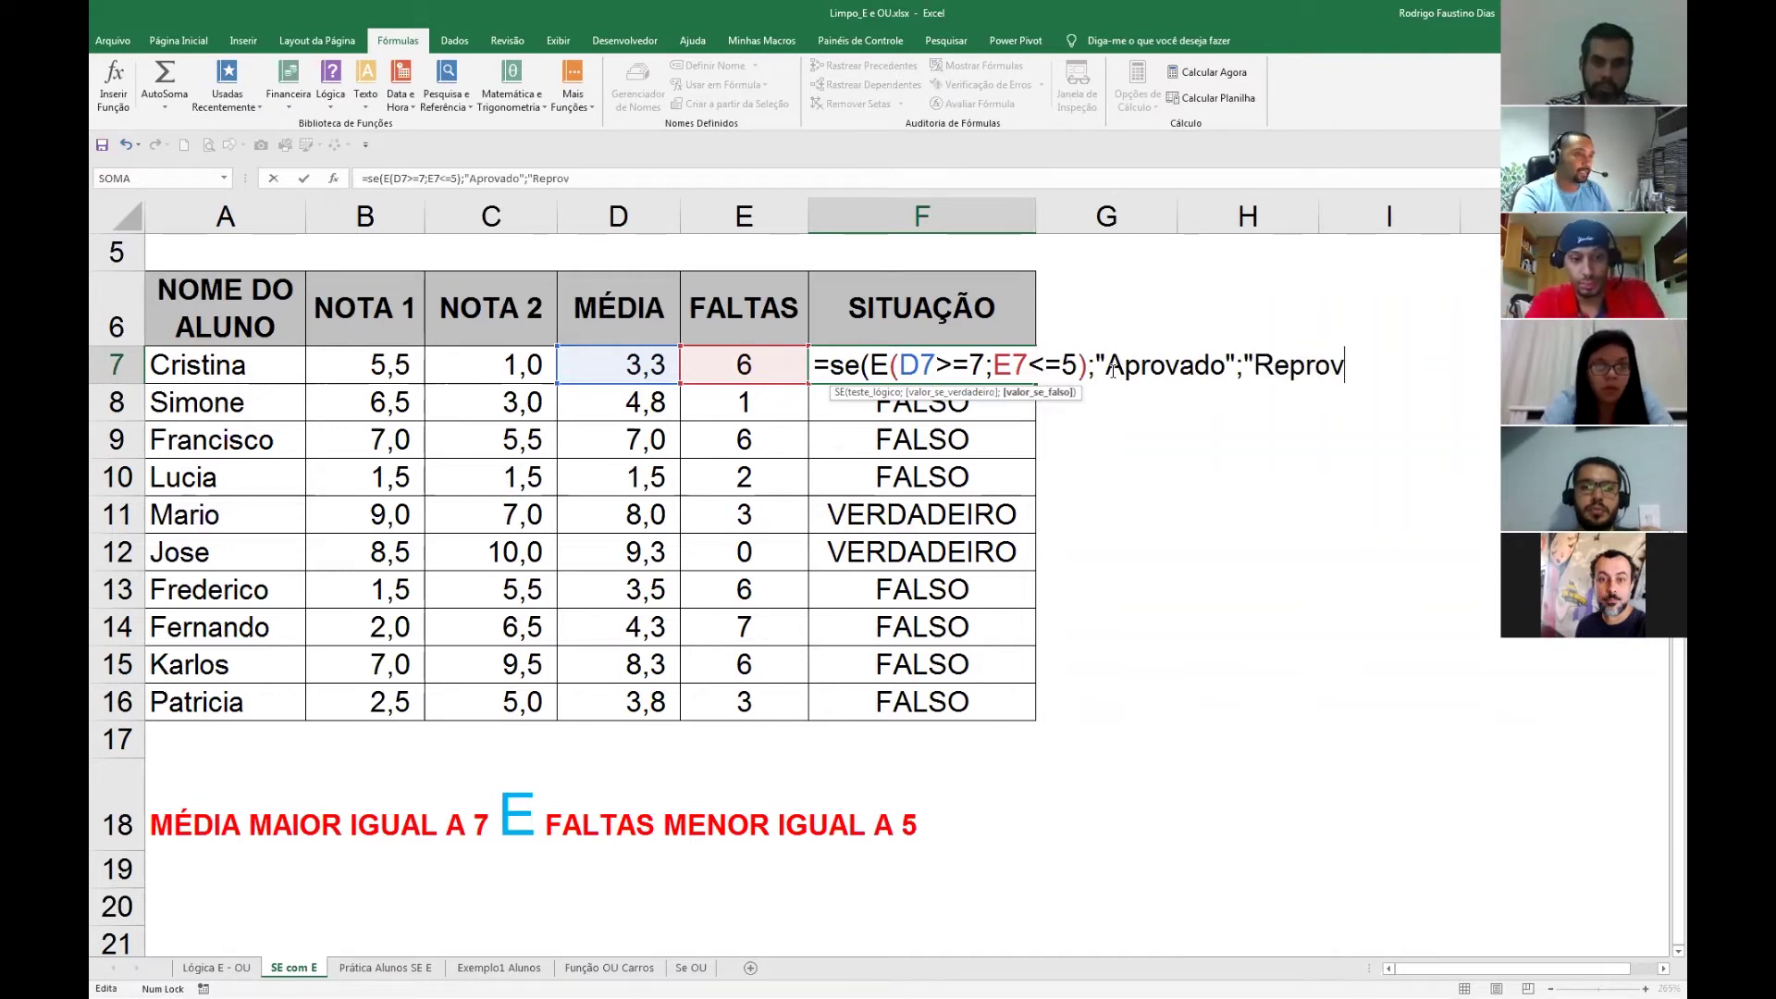
key(BackSpace)
key(BackSpace)
key(BackSpace)
text(do")
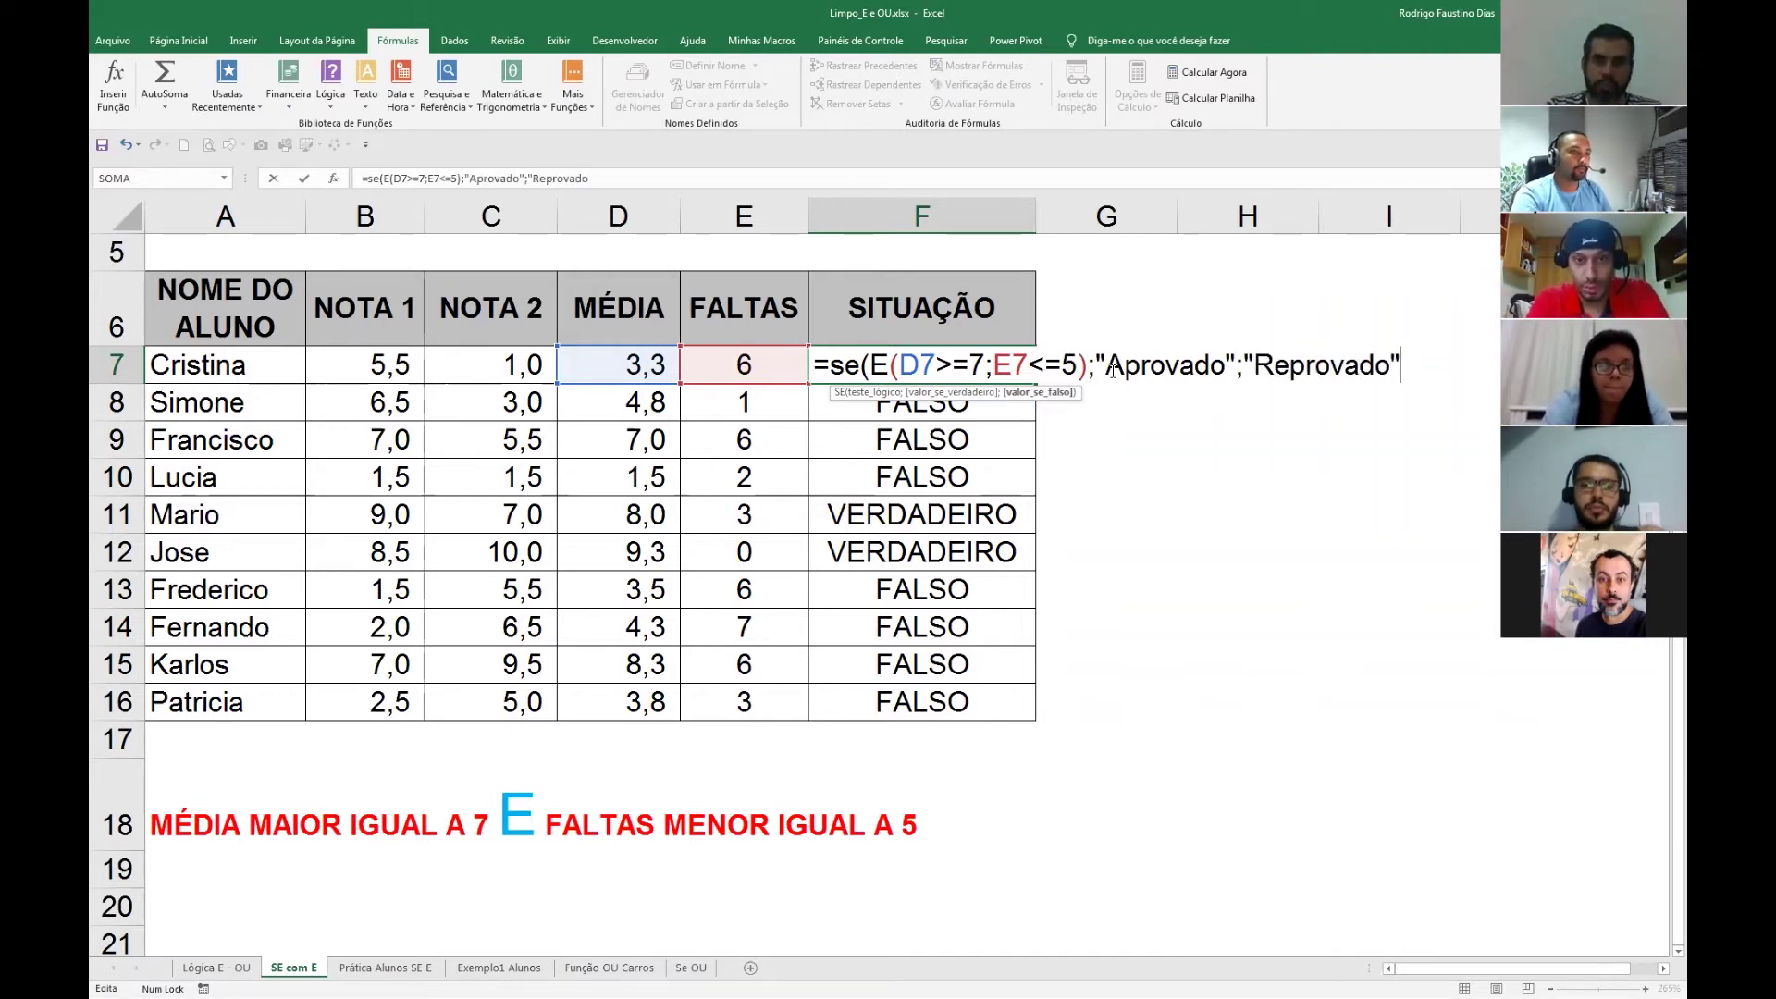
text())
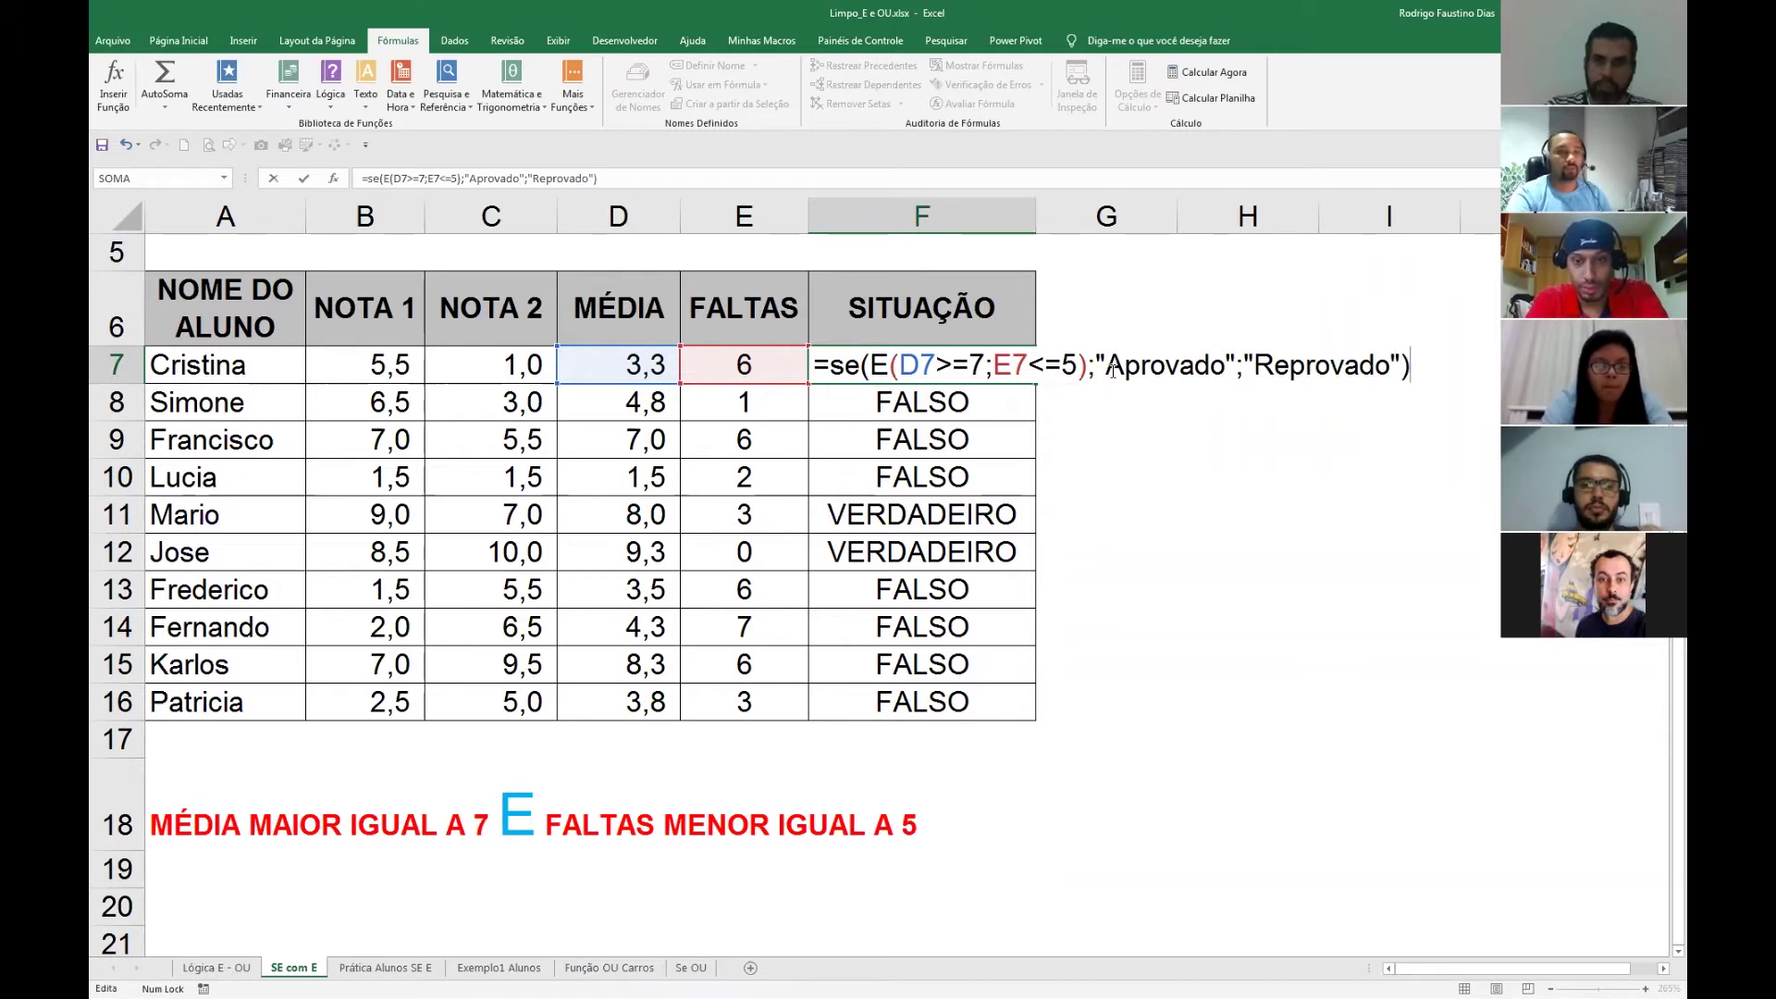
key(Return)
key(Up)
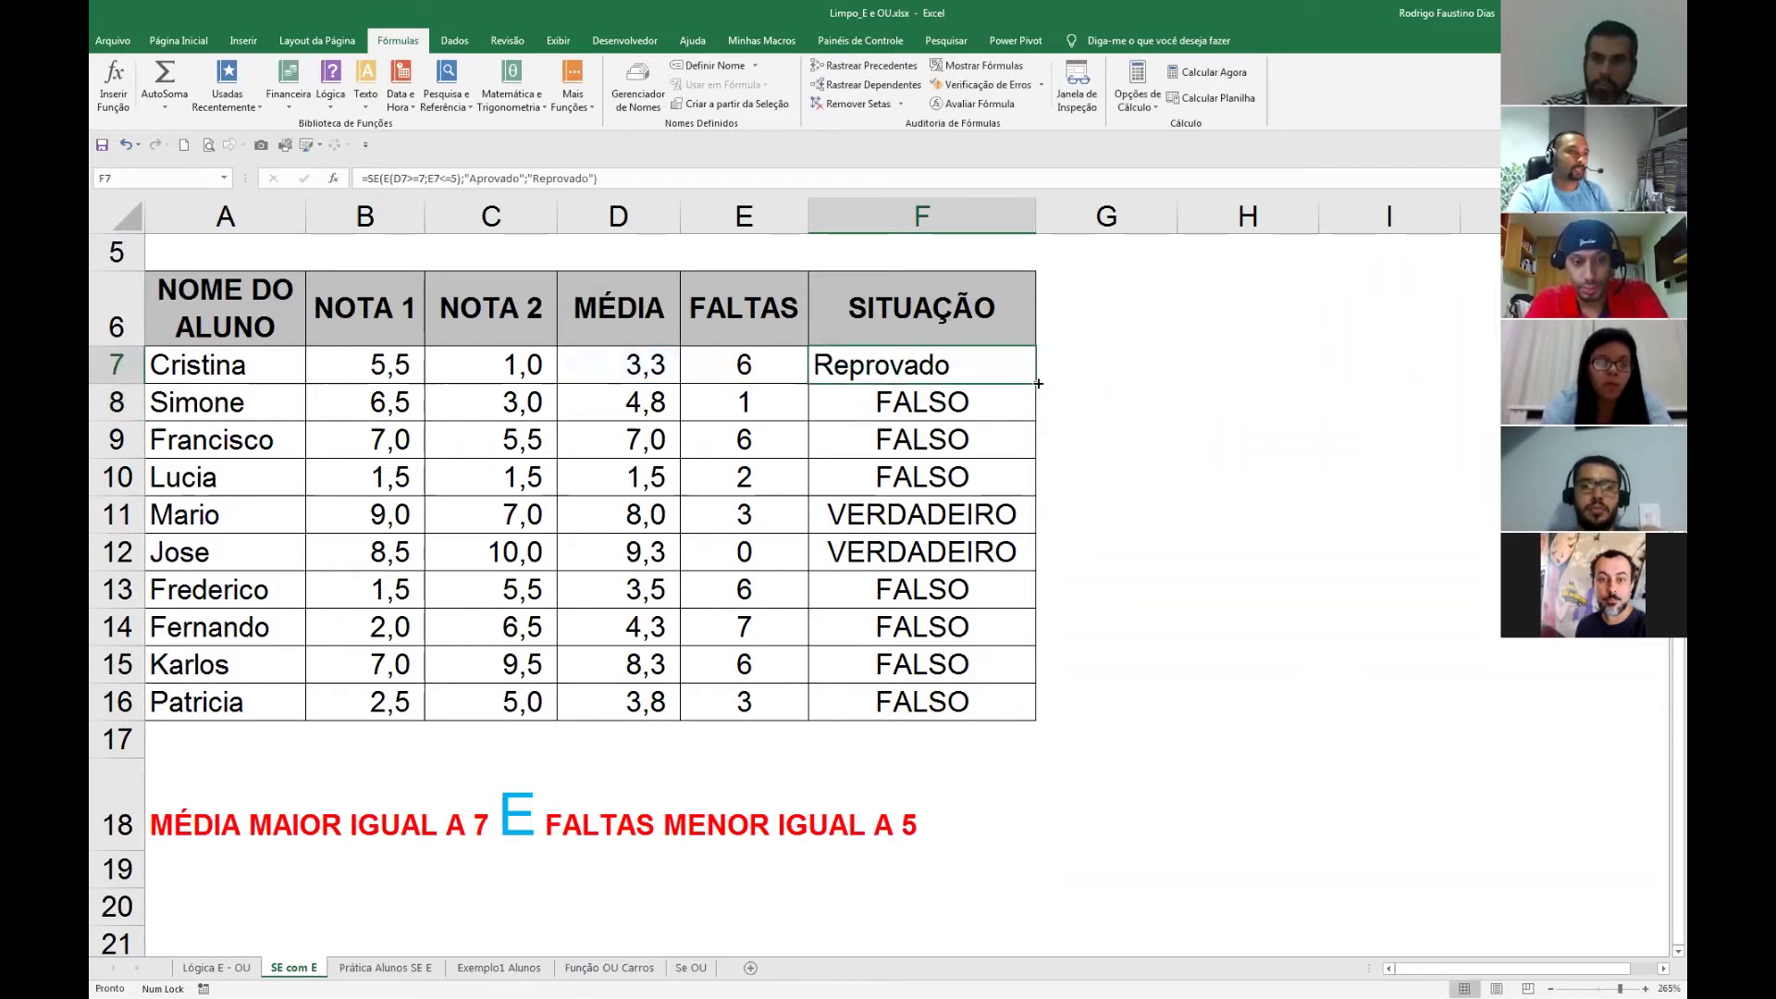
double_click(1037, 382)
Open the F7 formula for editing and annotate its E(D7>=7;E7<=5) part with a box, an arrow and the text "Teste Logica".
double_click(977, 365)
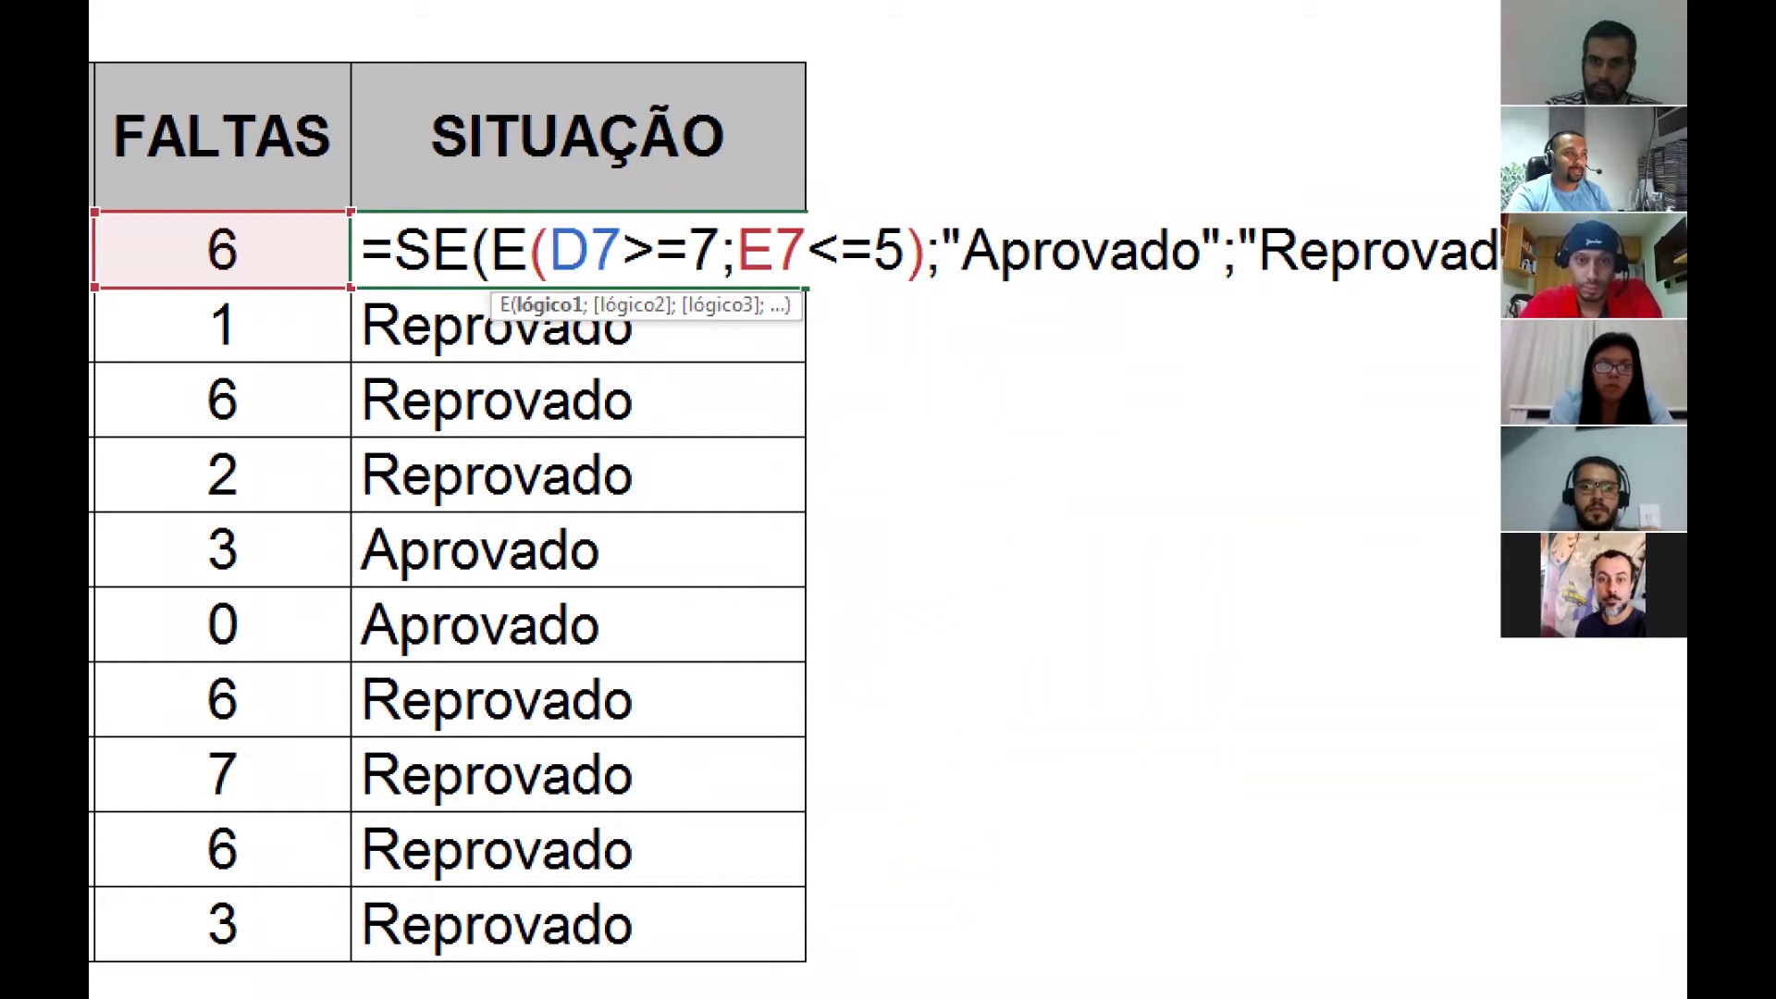
text(t)
text(TEs)
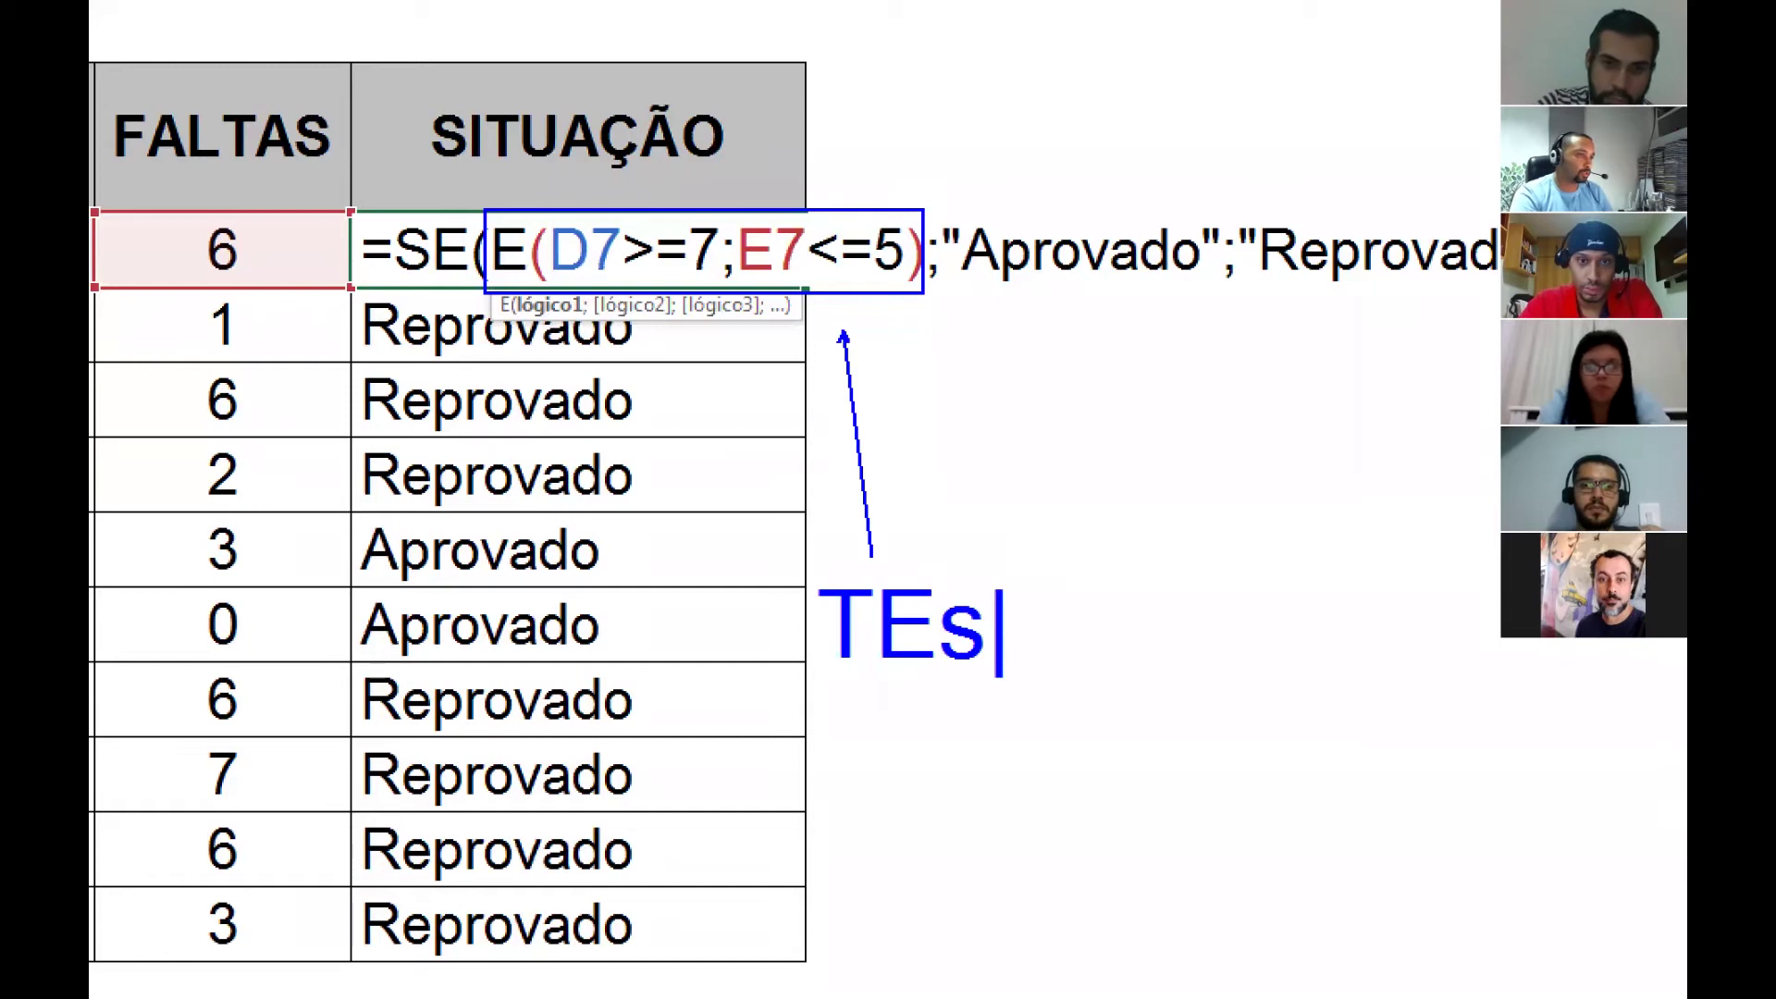
key(BackSpace)
key(BackSpace)
text(este)
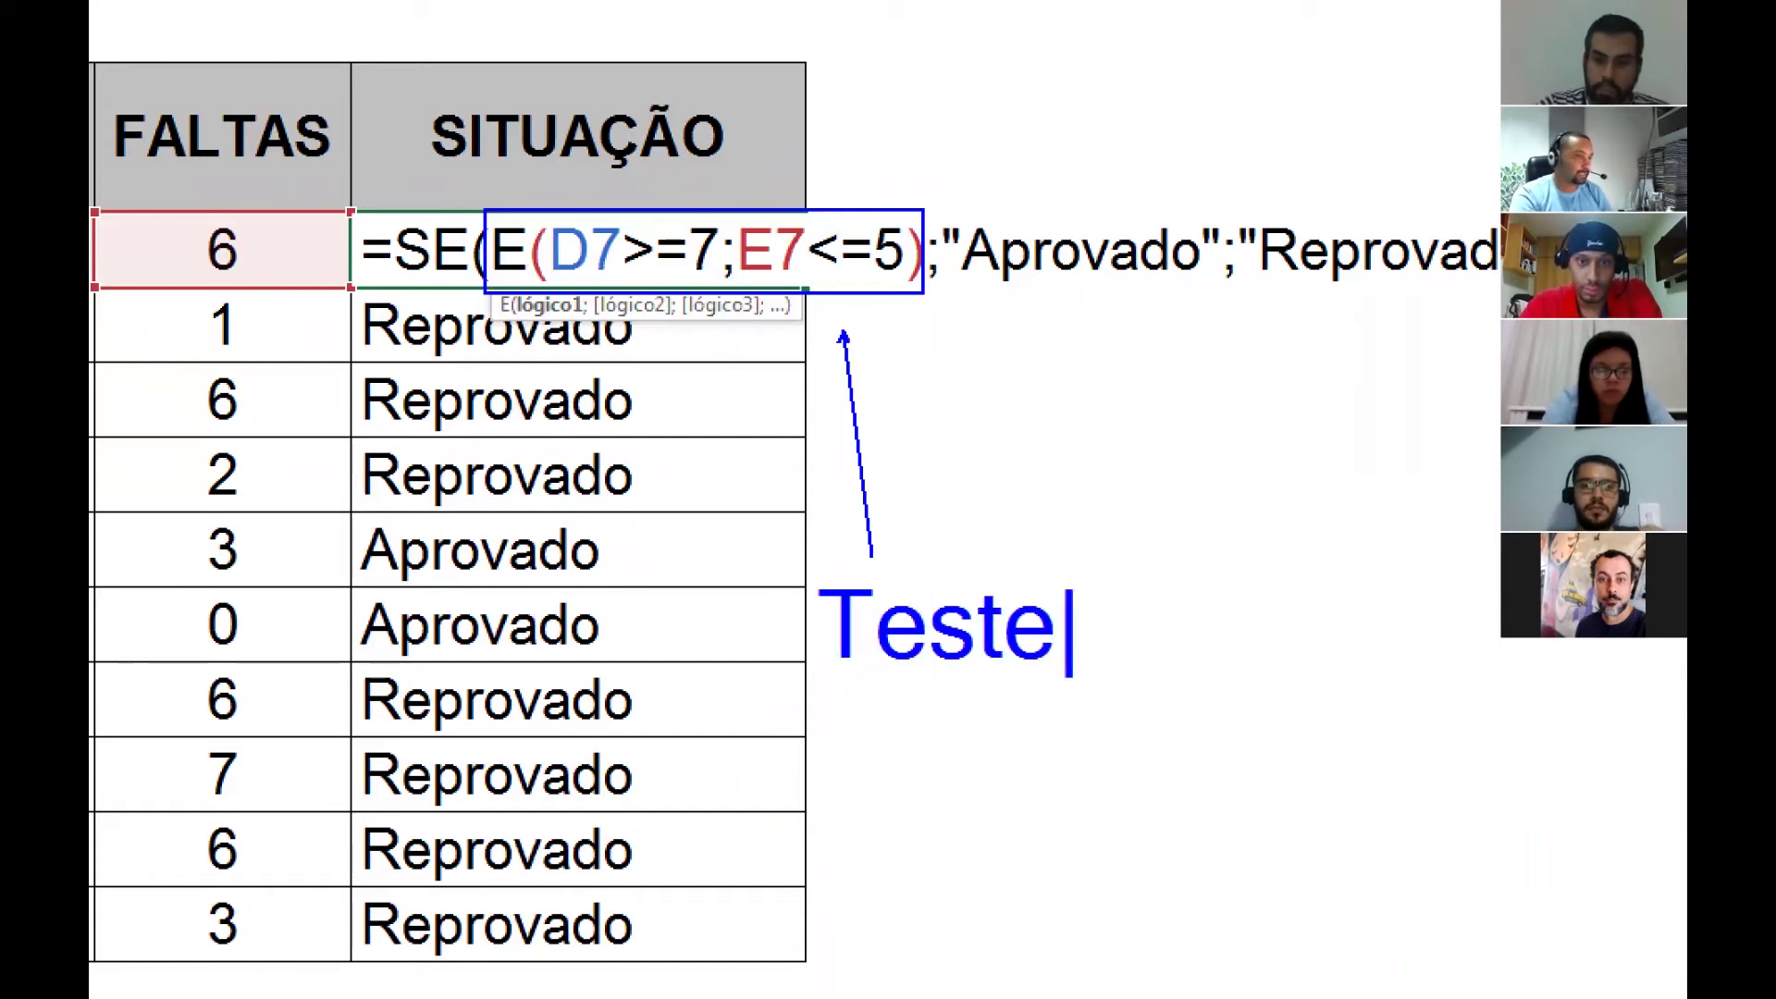
text( Logica)
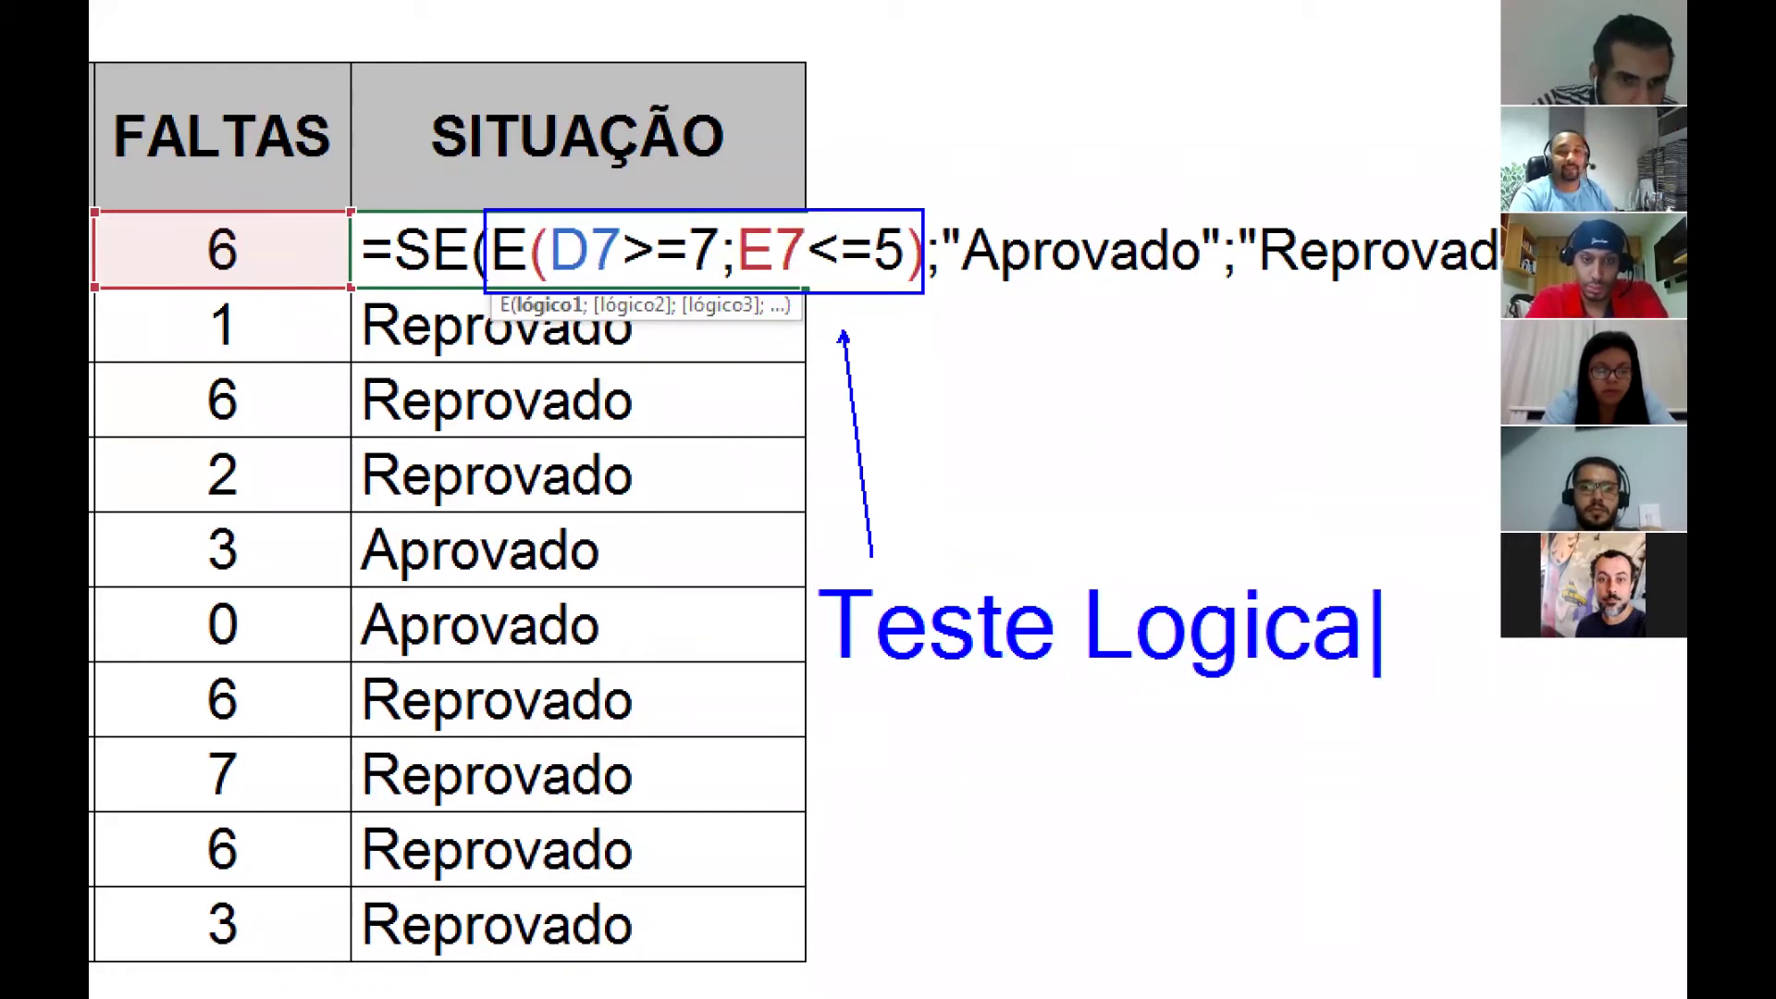
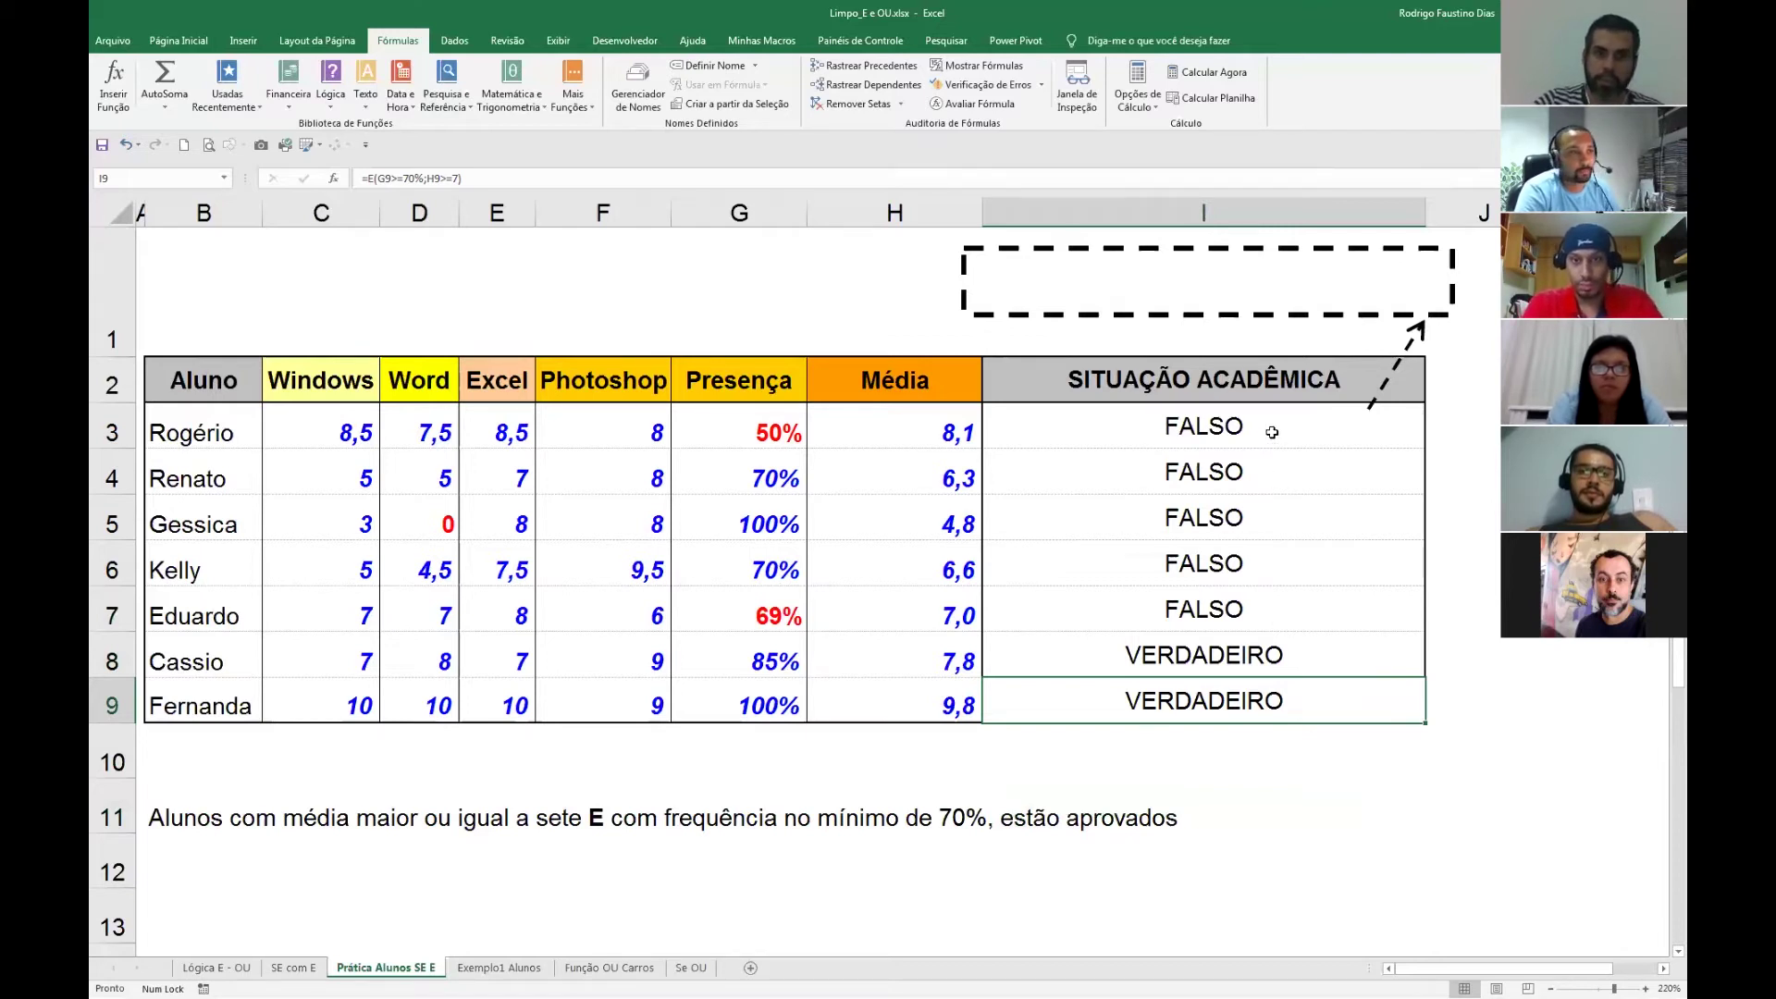
Nest the E test in I3 as the logical test of a SE function, continuing to the value-if-true argument.
click(1339, 444)
double_click(1339, 444)
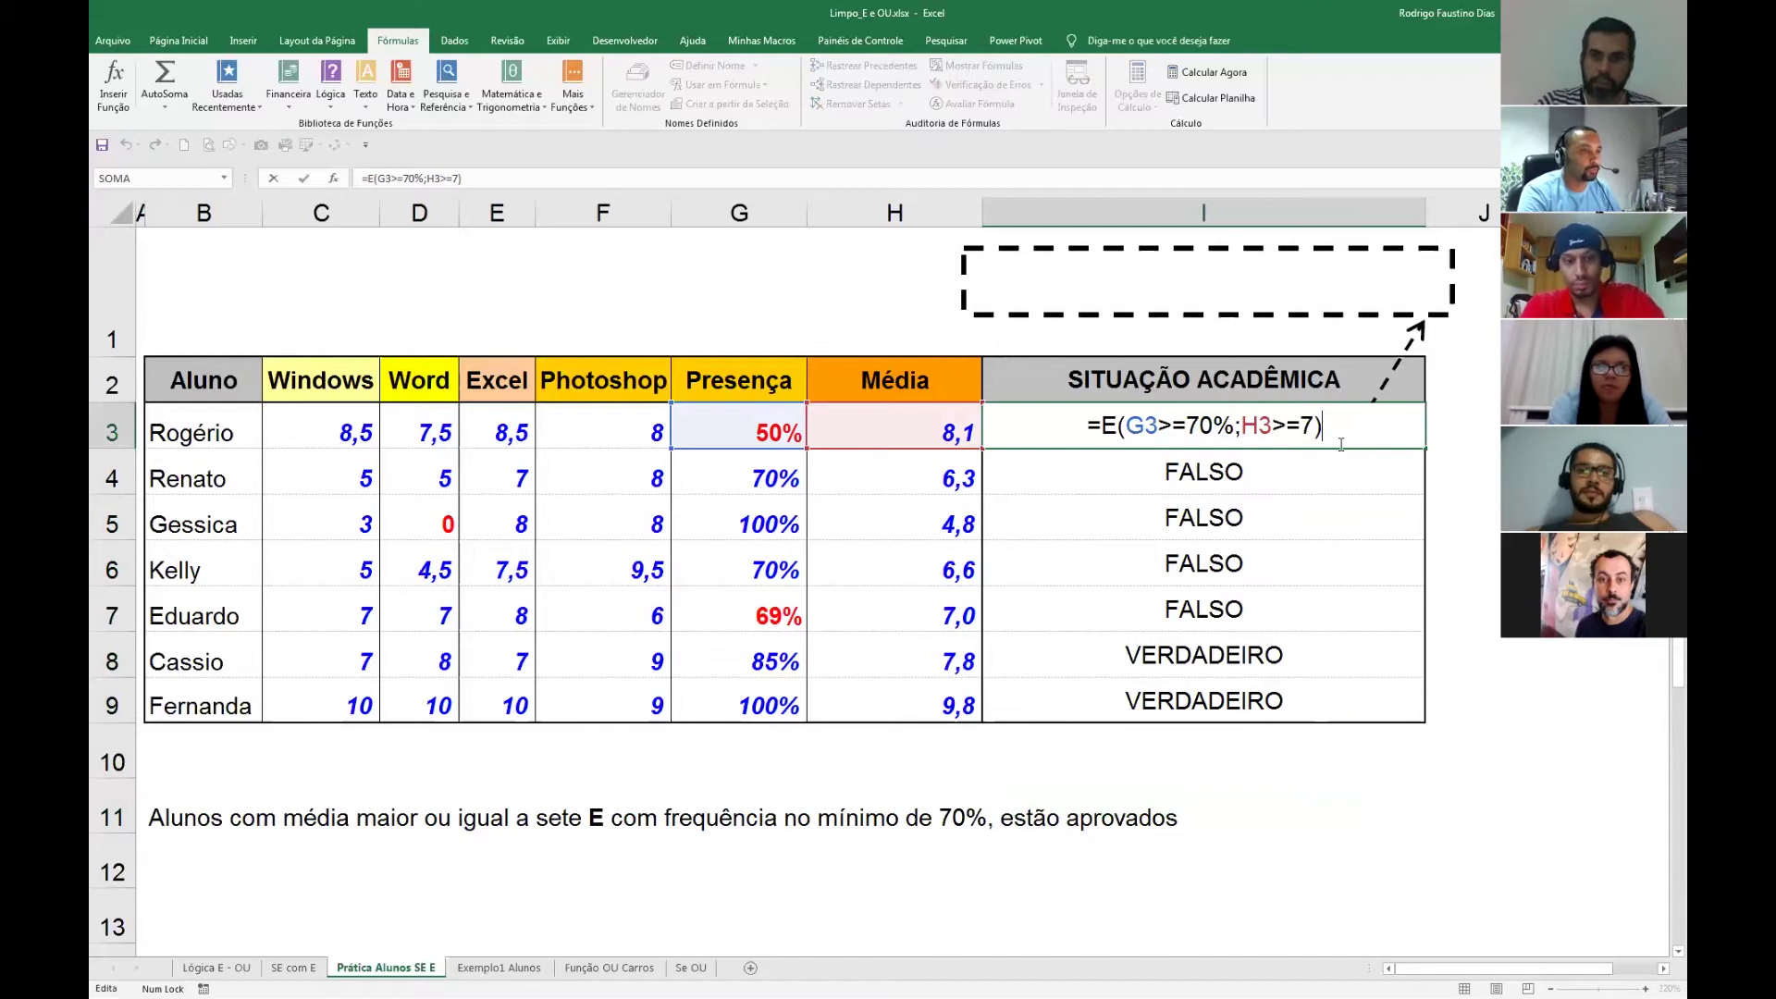
key(Home)
key(Right)
text(se()
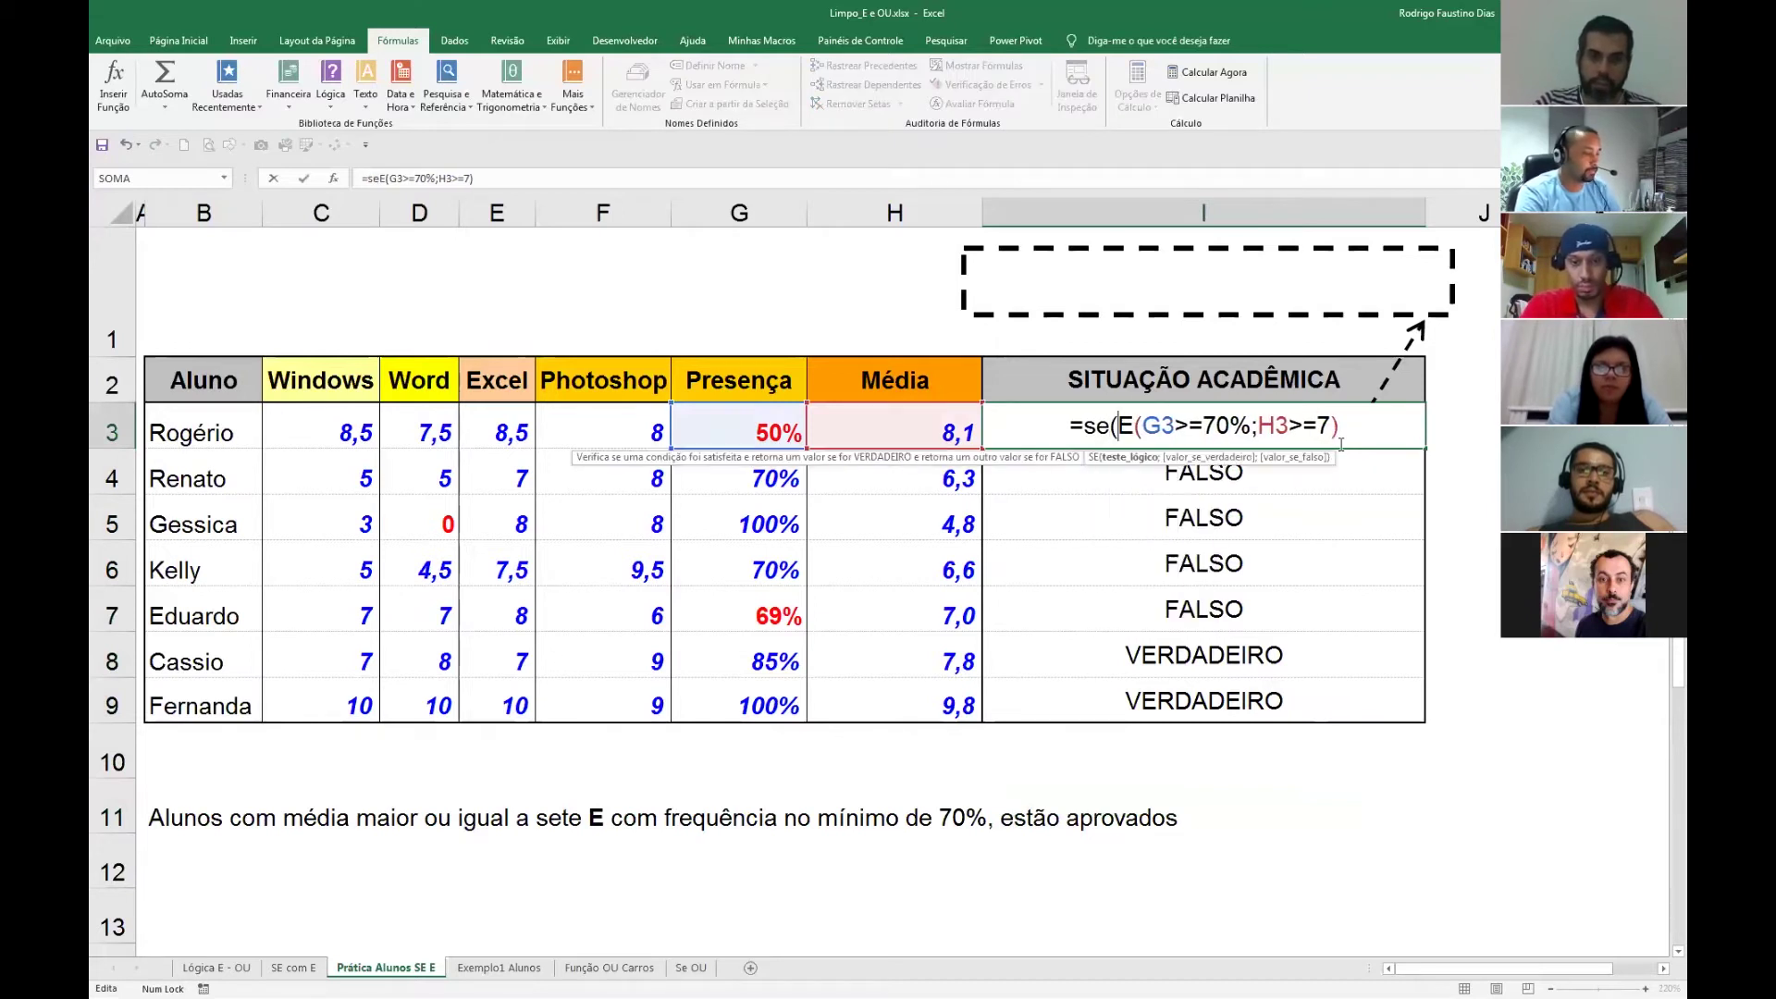
key(End)
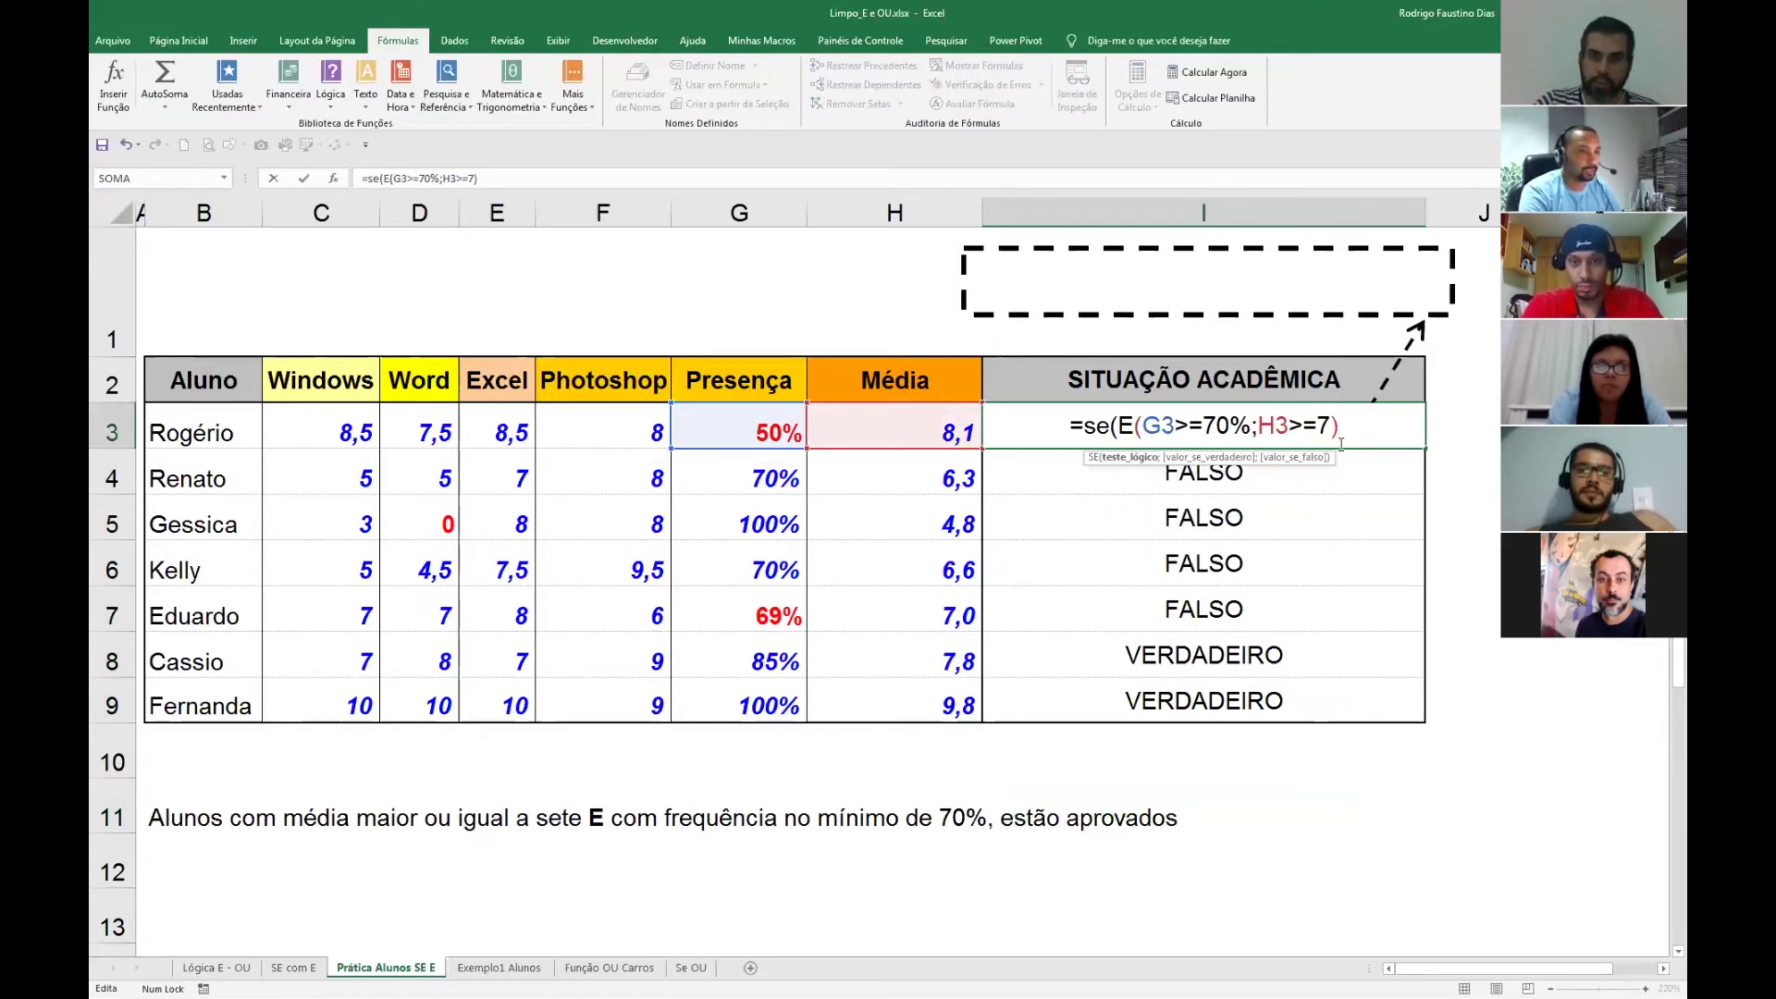
text(.)
key(BackSpace)
text(;)
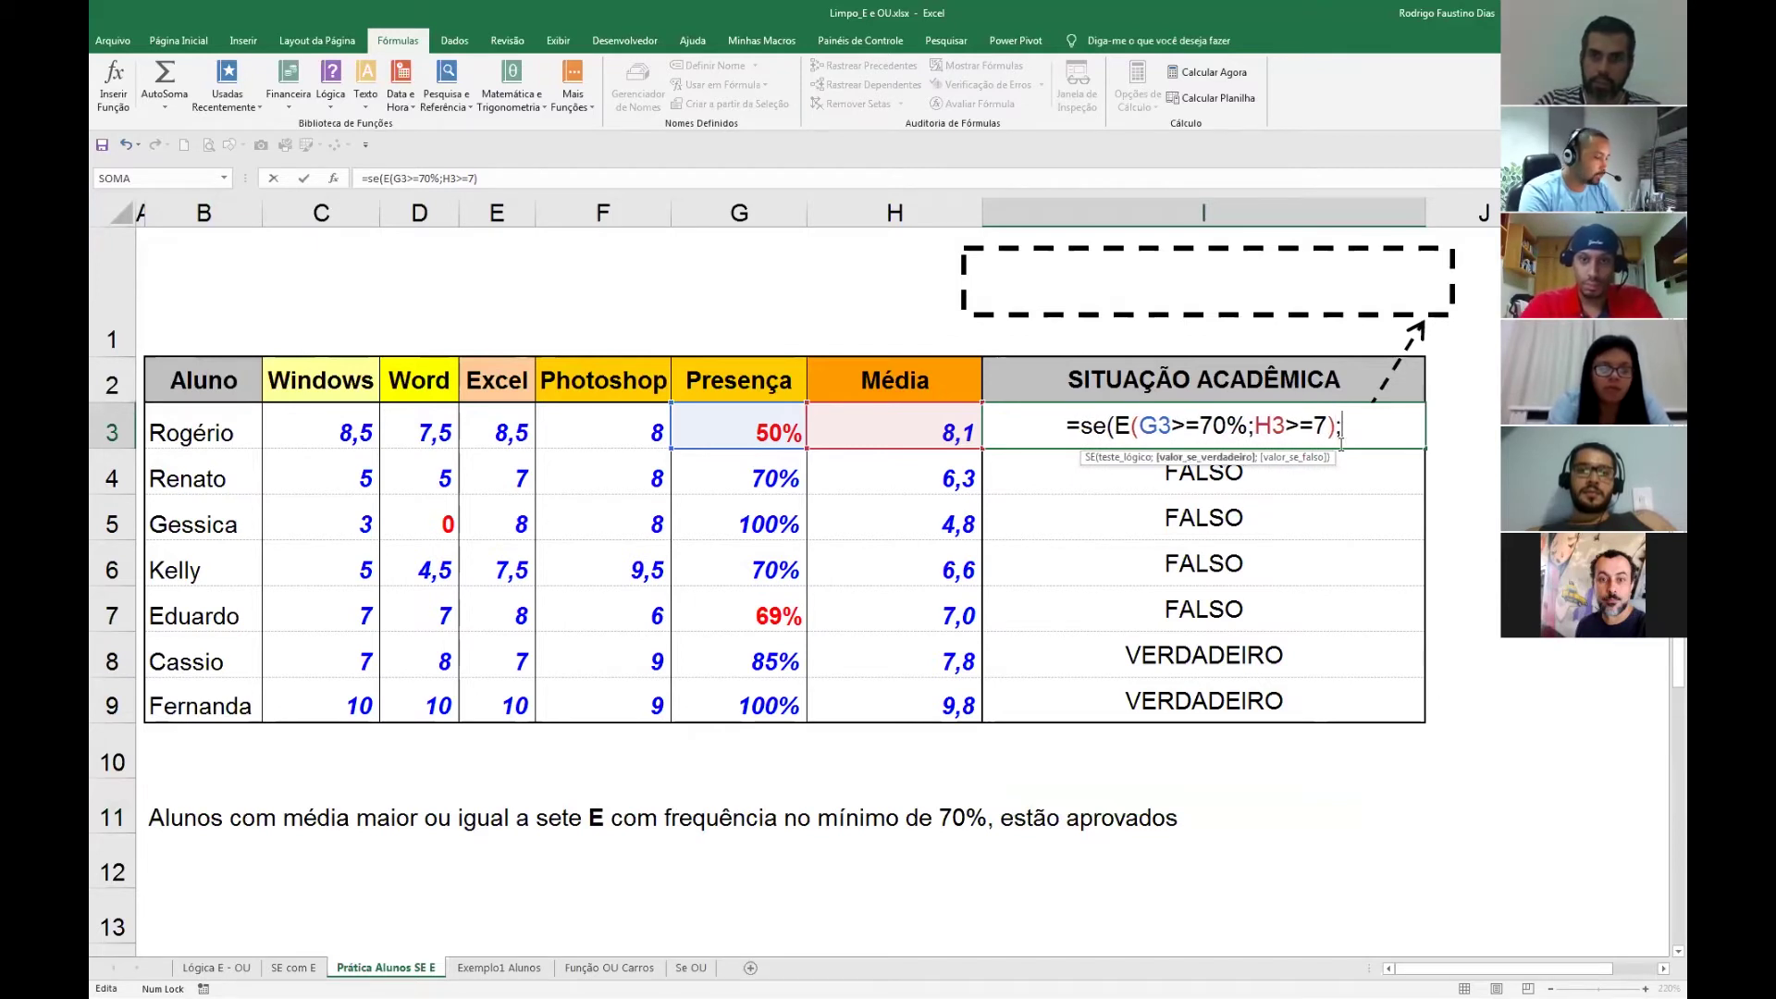
Complete I3 as =SE(E(G3>=70%;H3>=7);"Aprovado";"Reprovado").
text("A)
key(BackSpace)
text(pro)
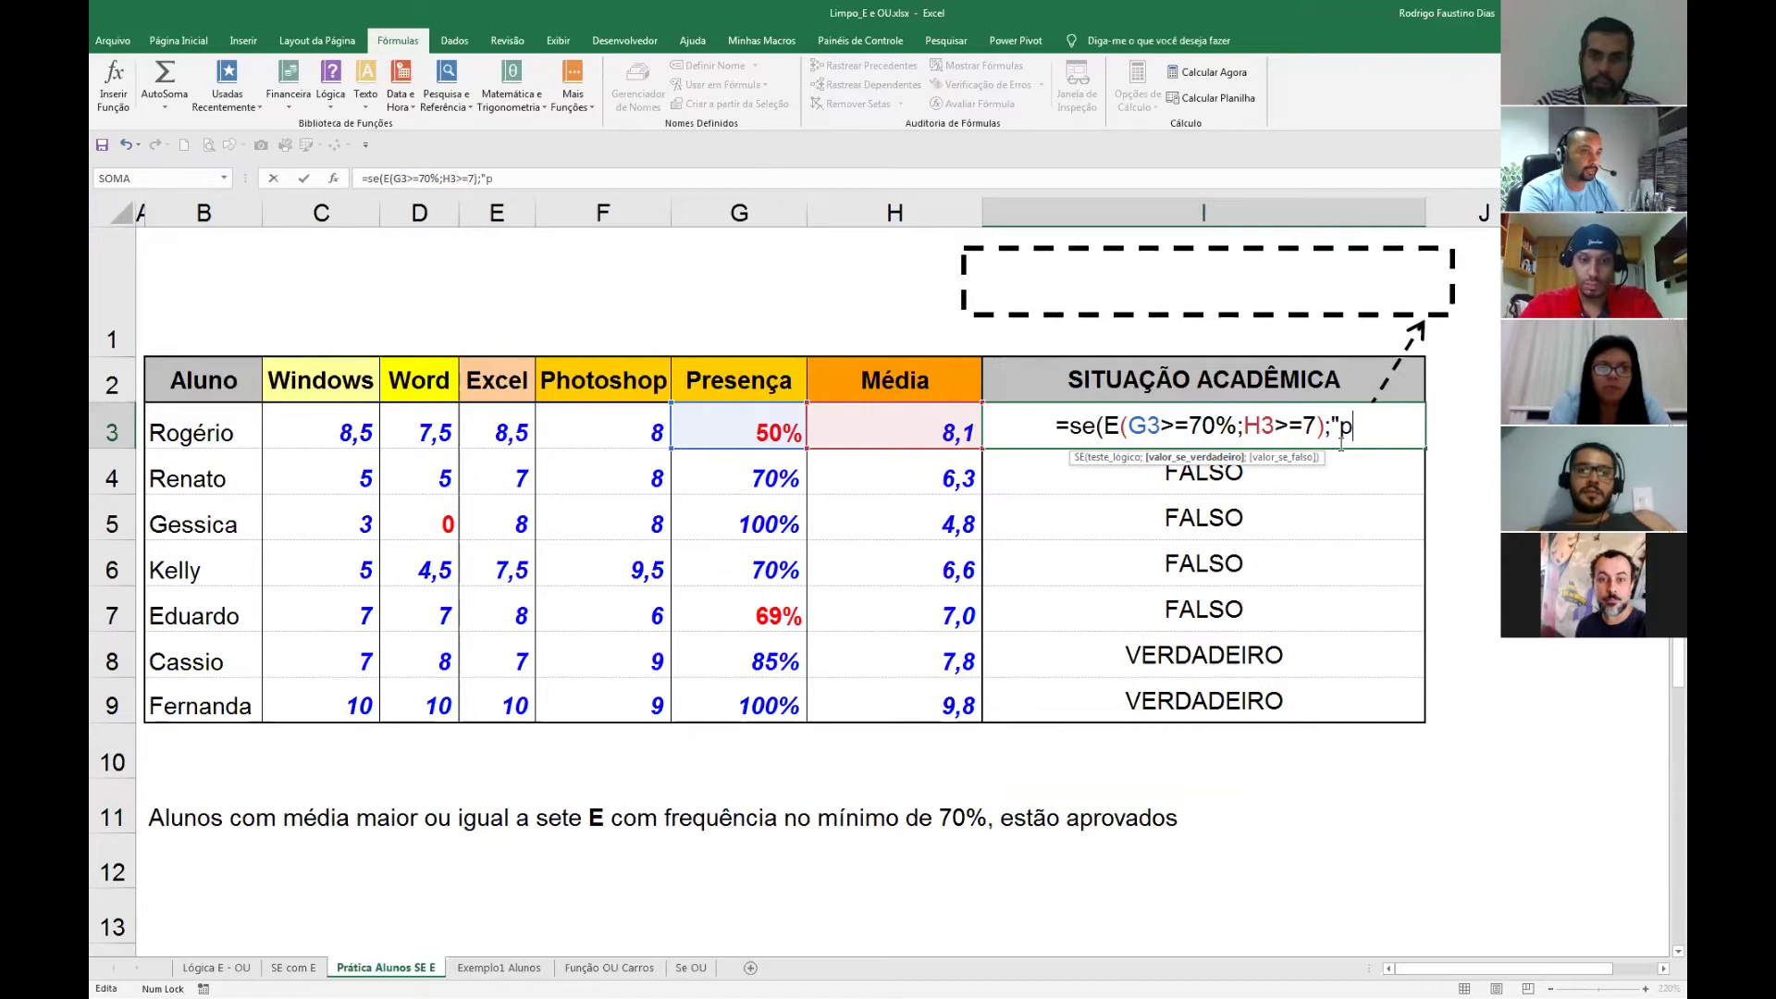
key(BackSpace)
key(BackSpace)
key(BackSpace)
text(Aprovado")
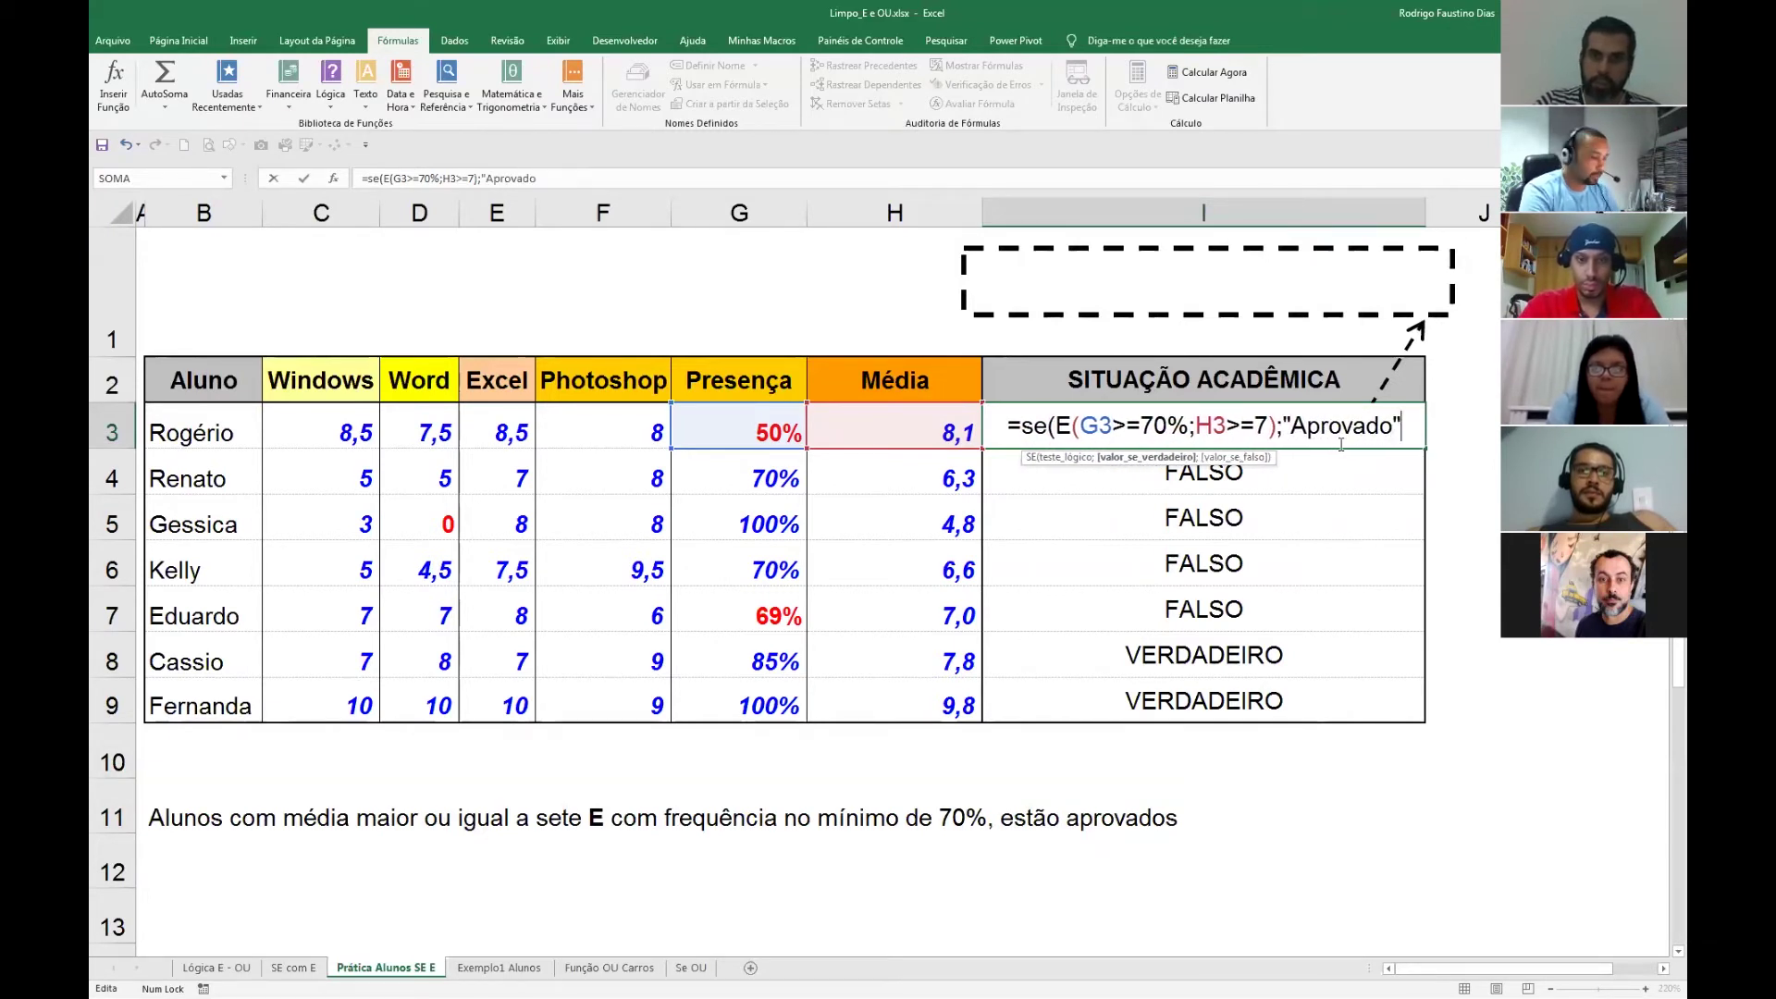
text(;"Reprovado")
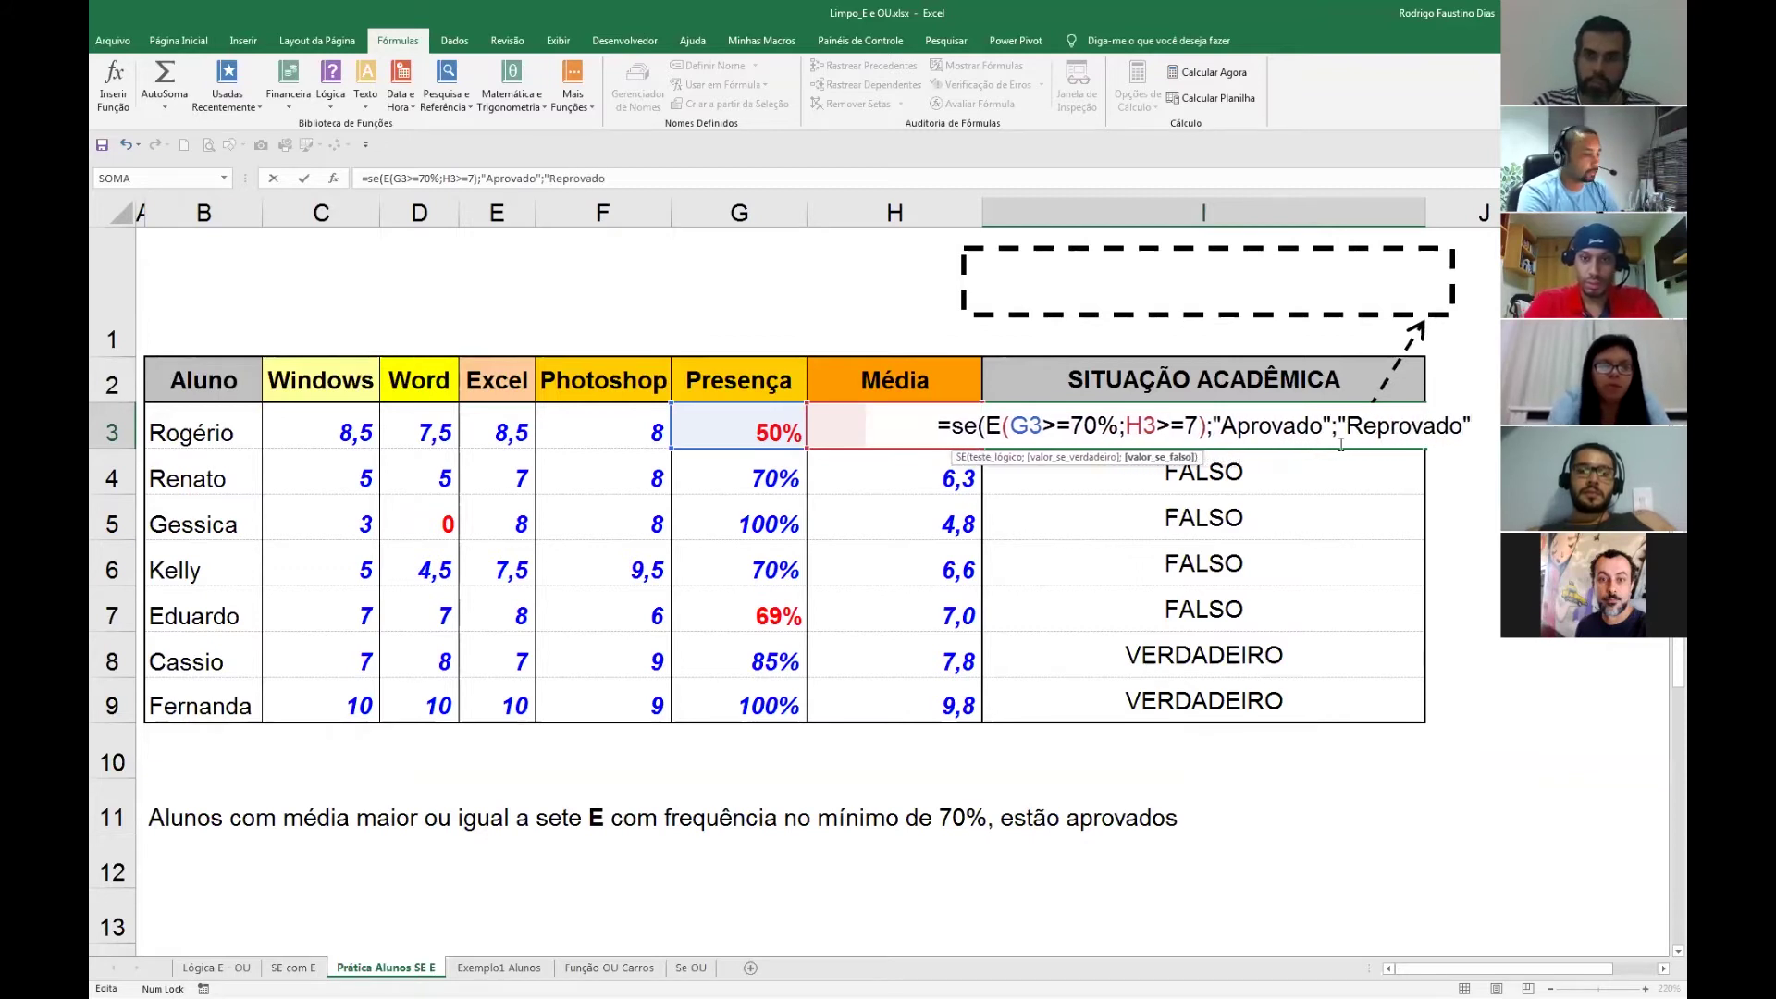
text())
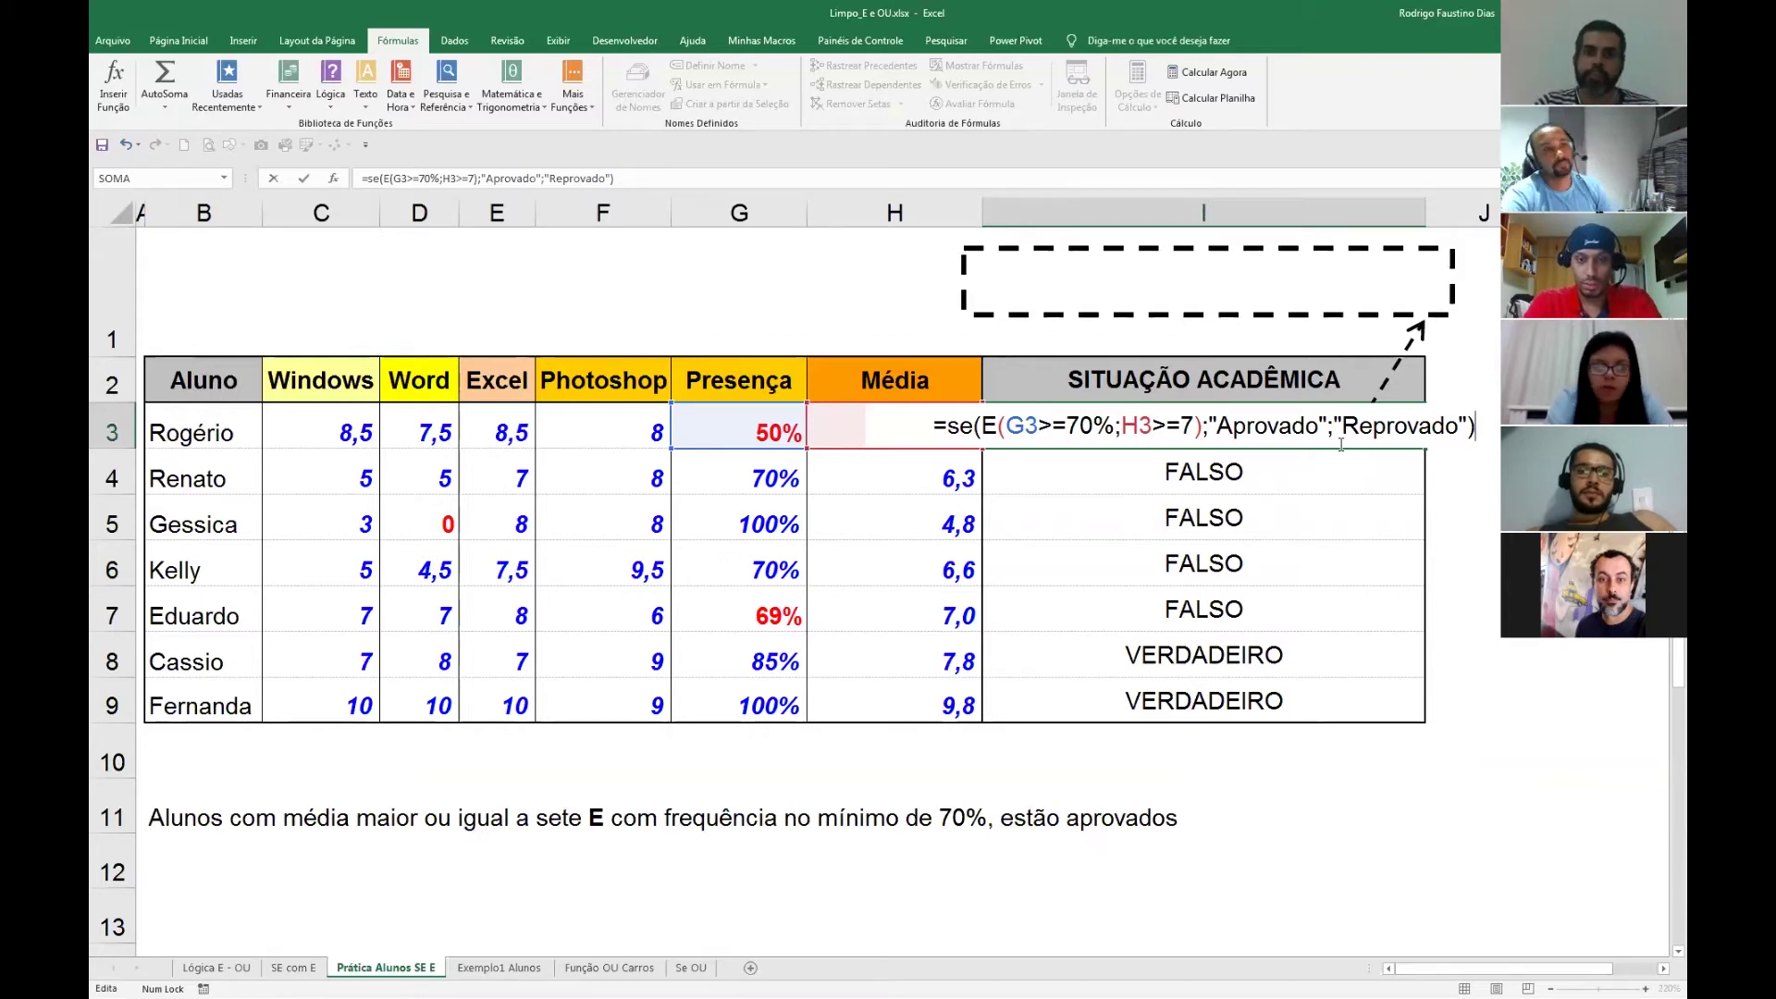
key(Return)
Fill the I3 formula down the SITUAÇÃO ACADÊMICA column to I9.
key(Up)
key(ctrl+shift+Down)
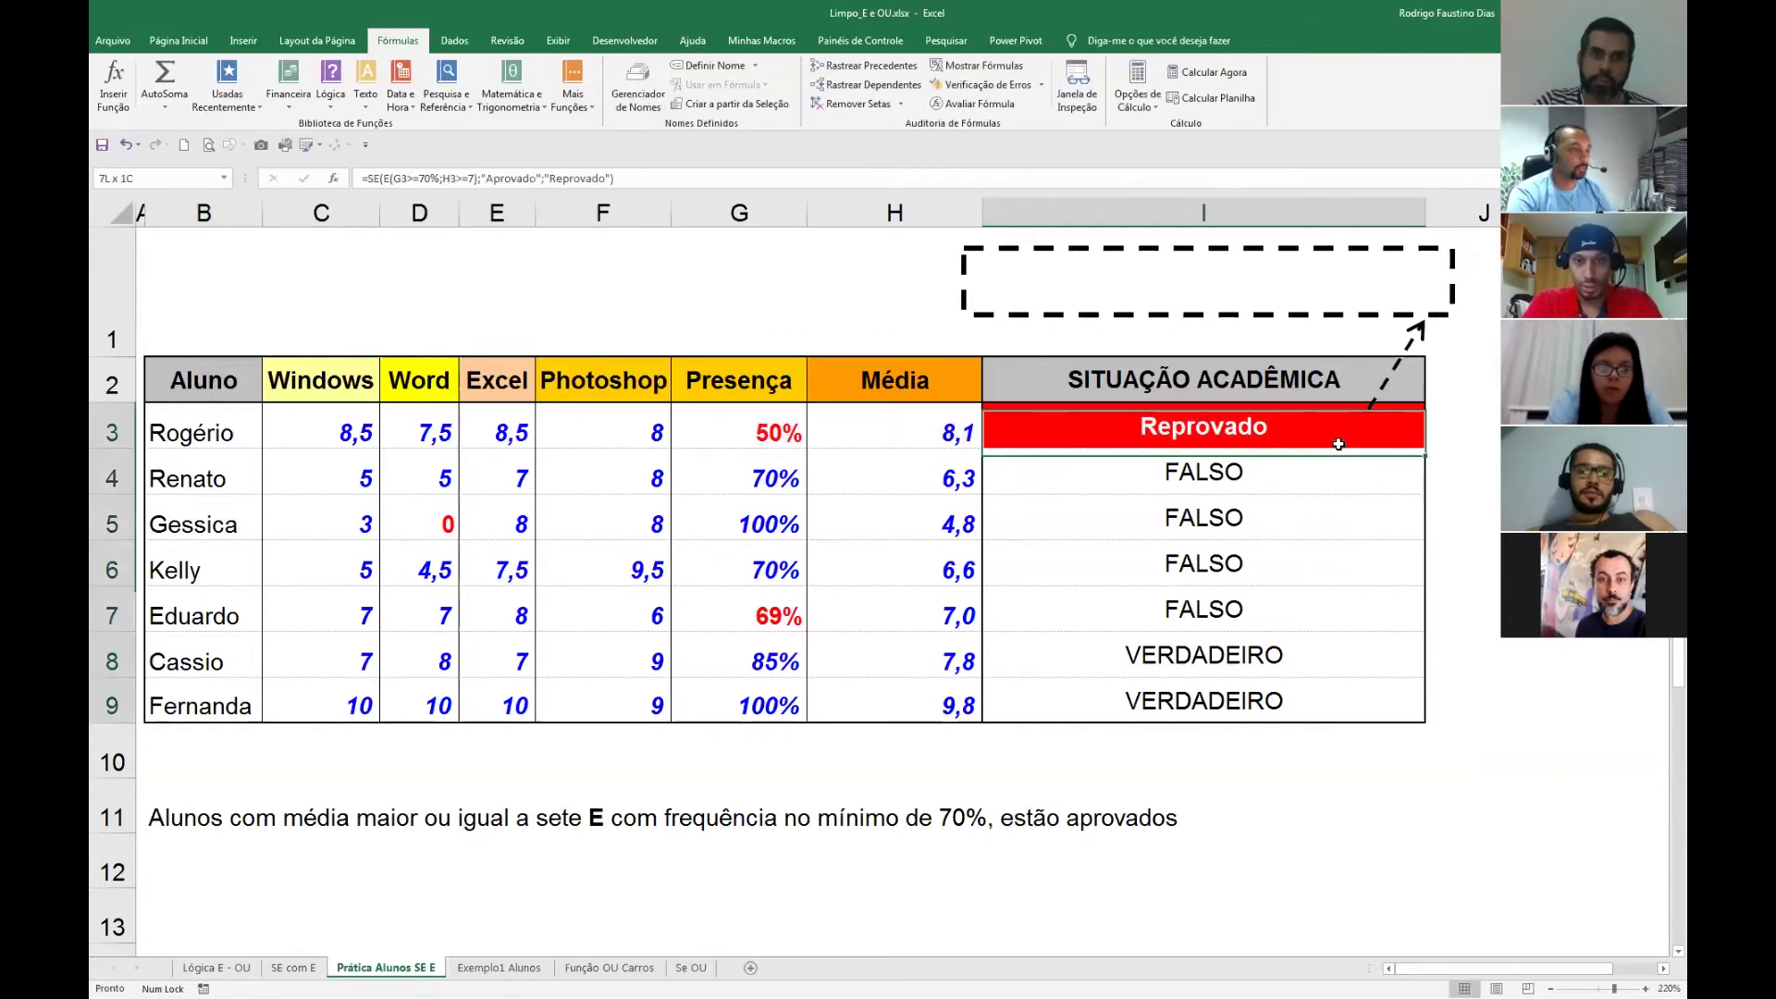
key(F2)
key(ctrl+Return)
key(Up)
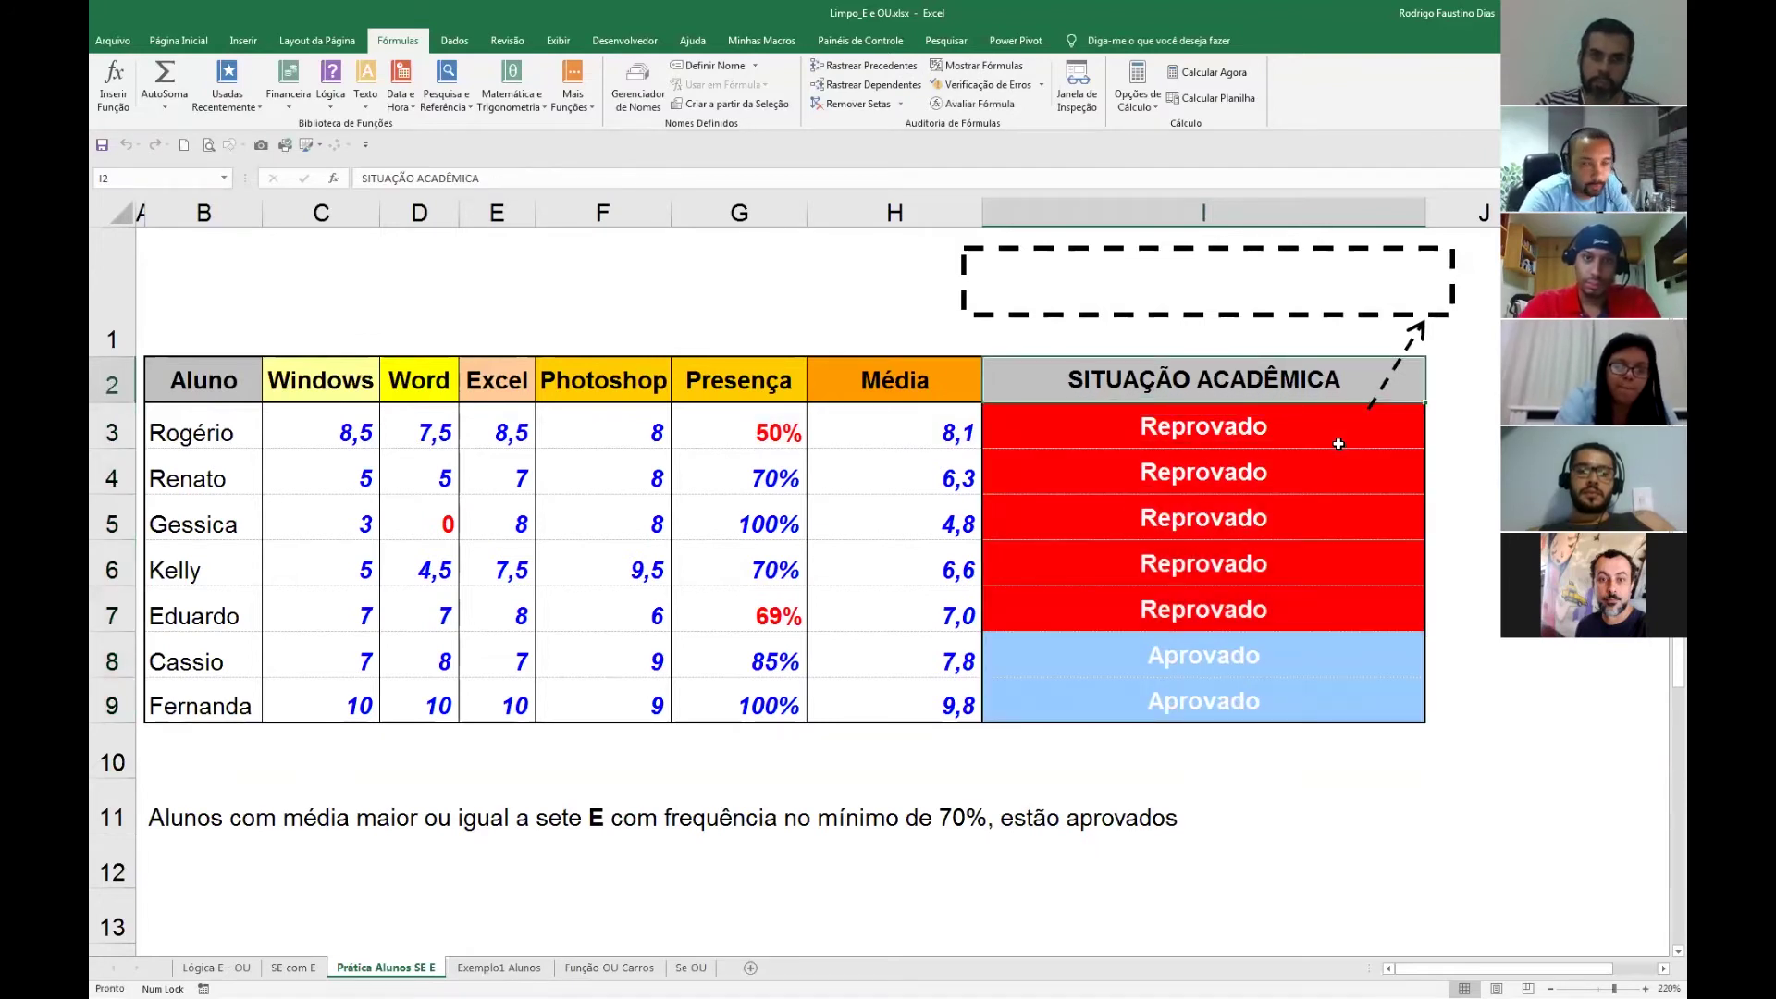
Examine the results and formulas of individual students in the SITUAÇÃO ACADÊMICA column.
key(Down)
key(Down)
key(Down)
key(Down)
key(Down)
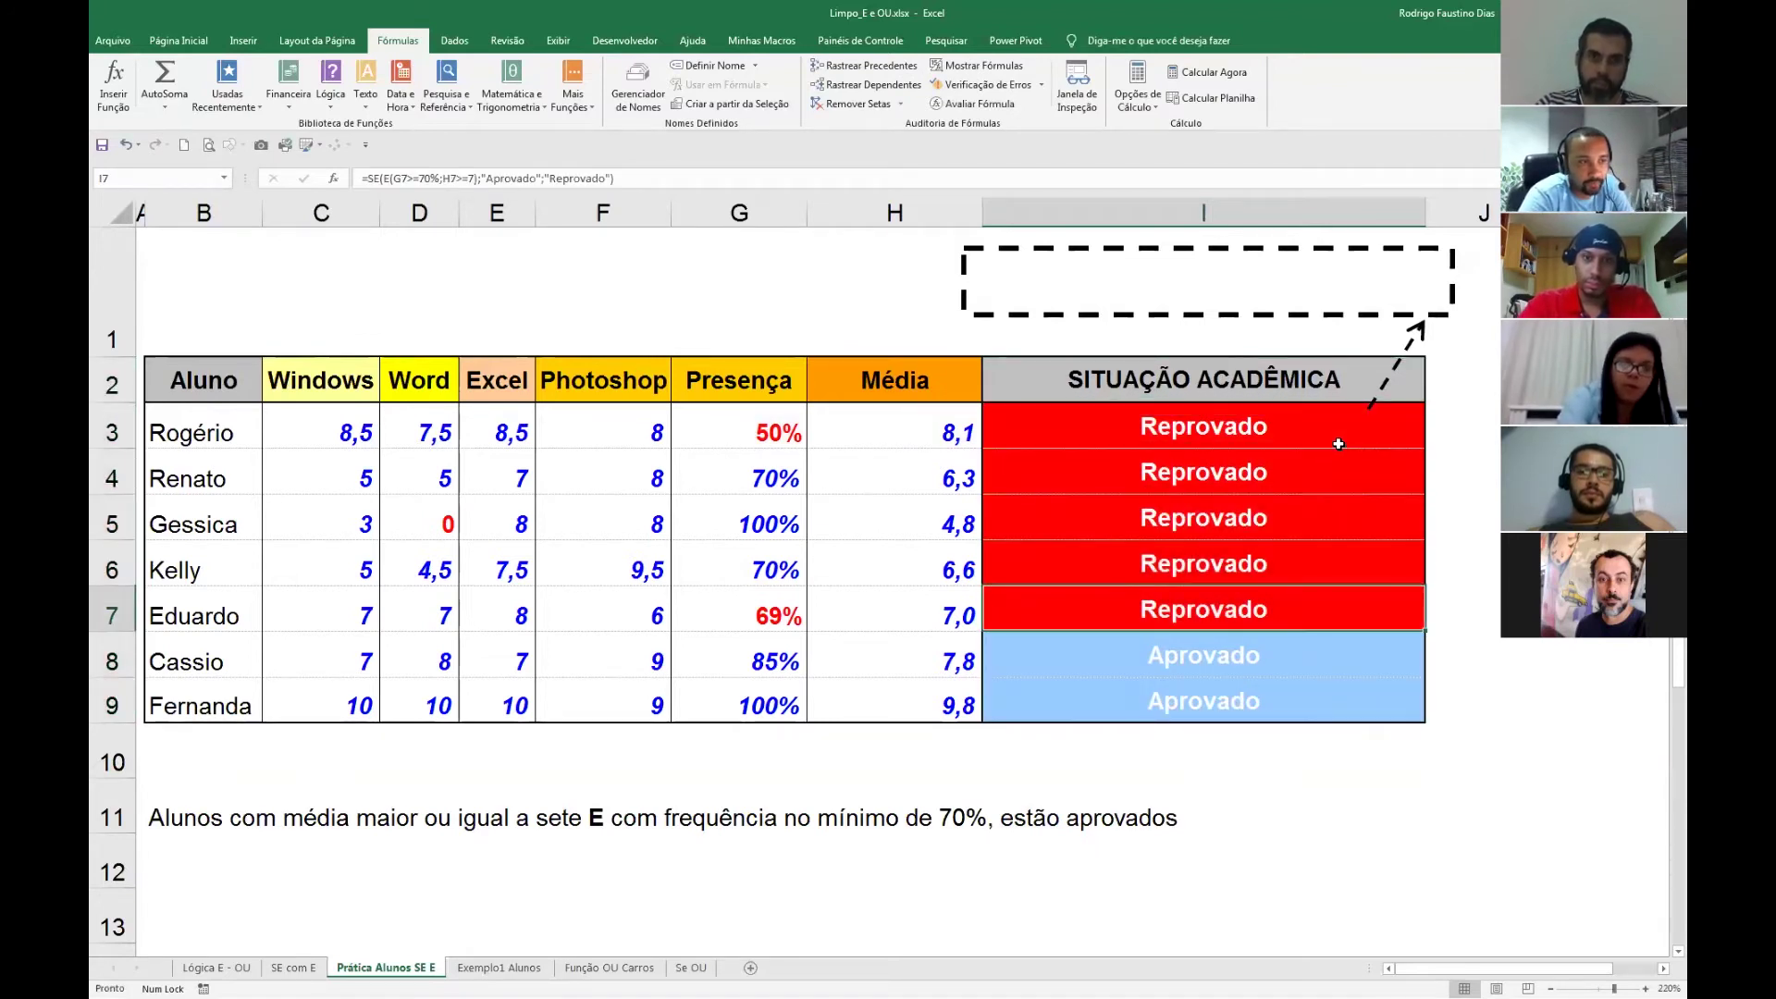
key(Up)
key(Up)
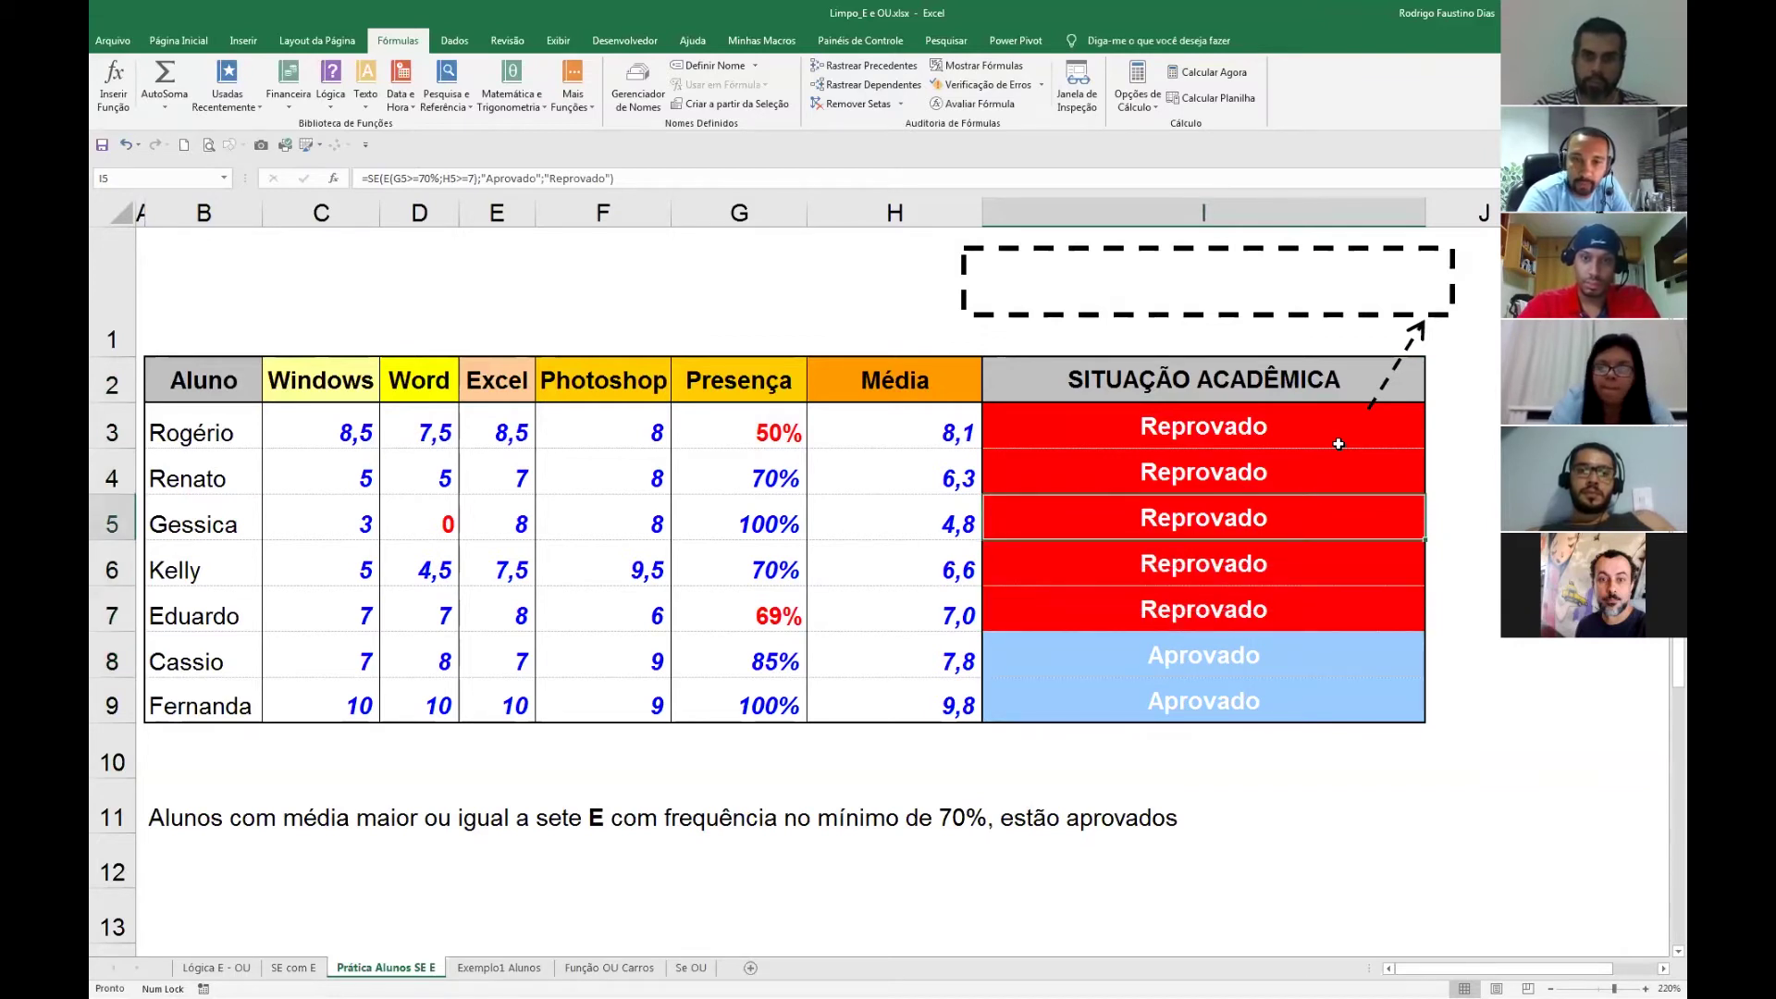
key(Down)
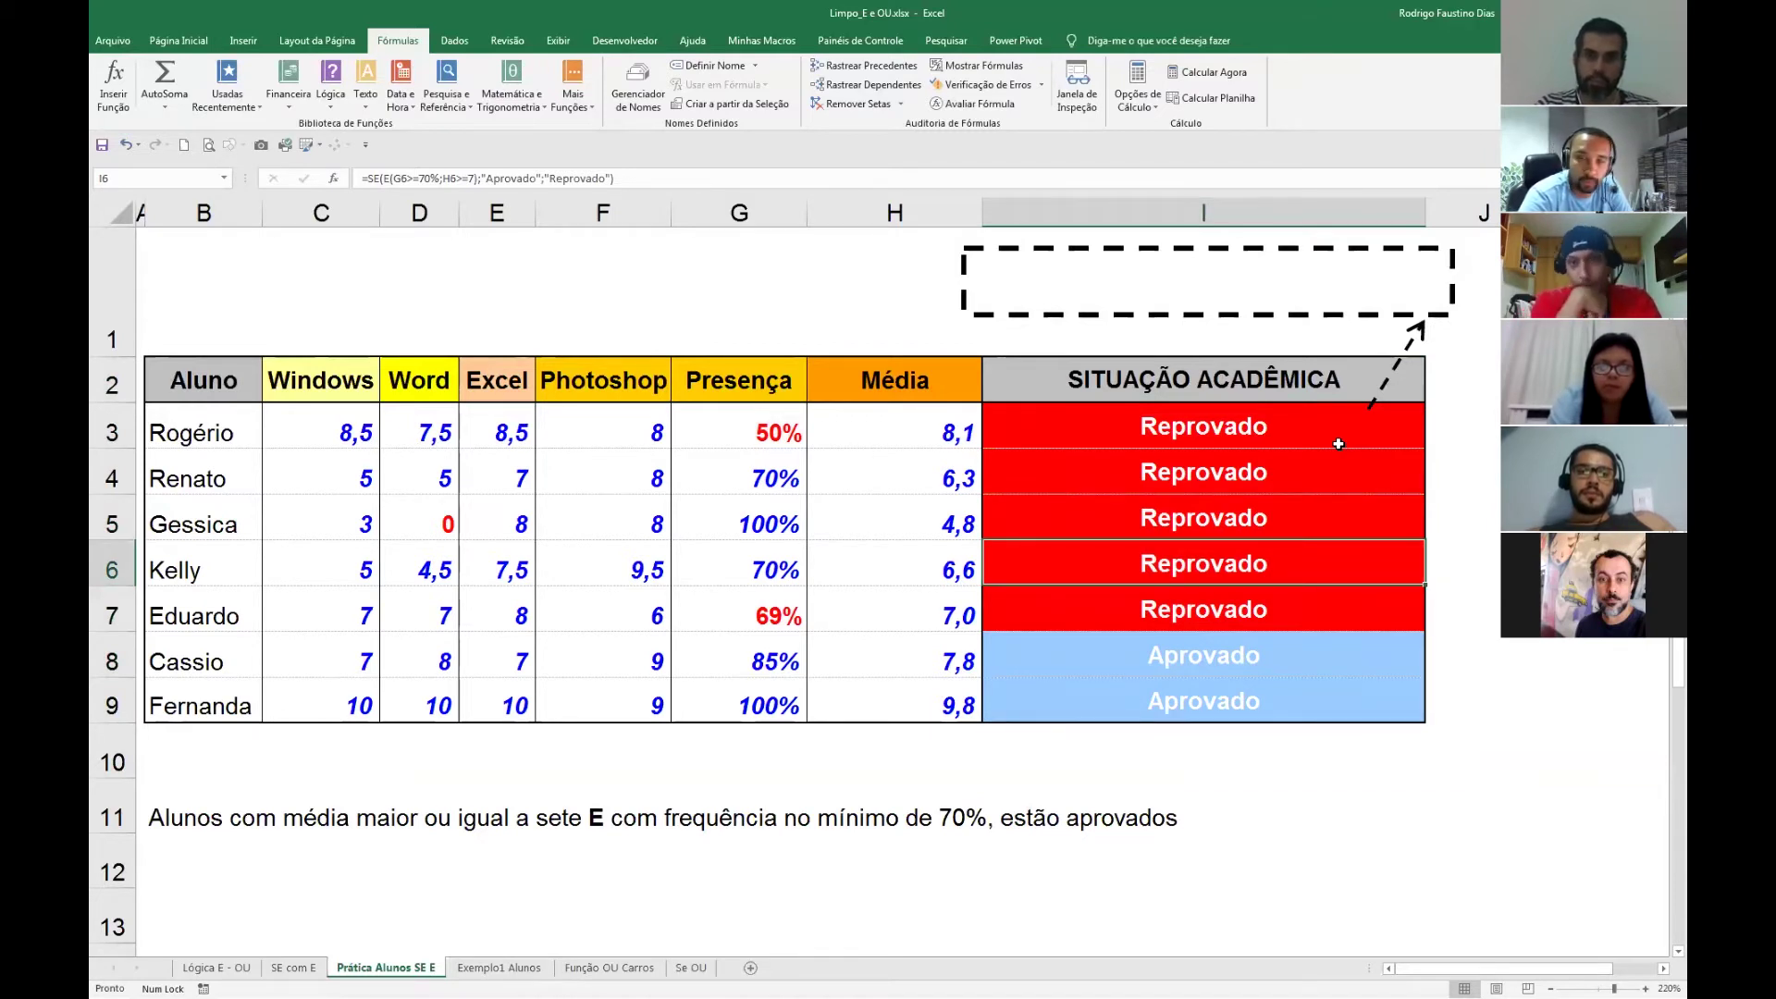
key(Up)
key(Up)
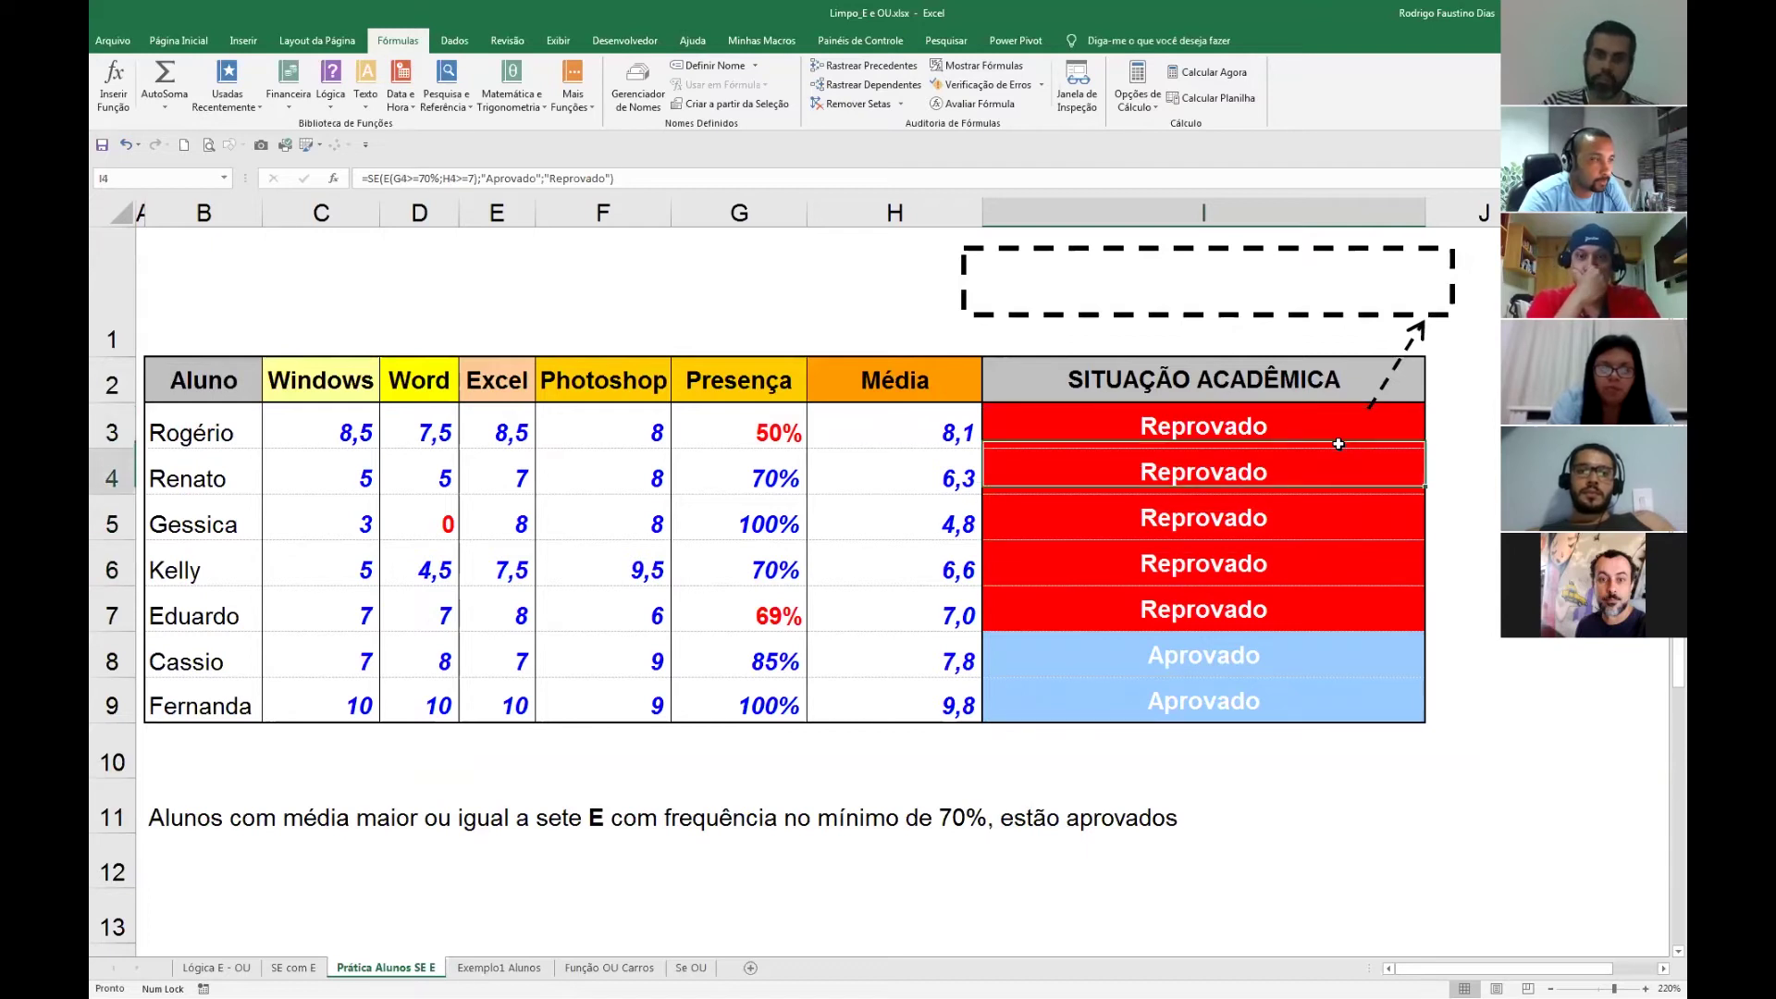
key(Down)
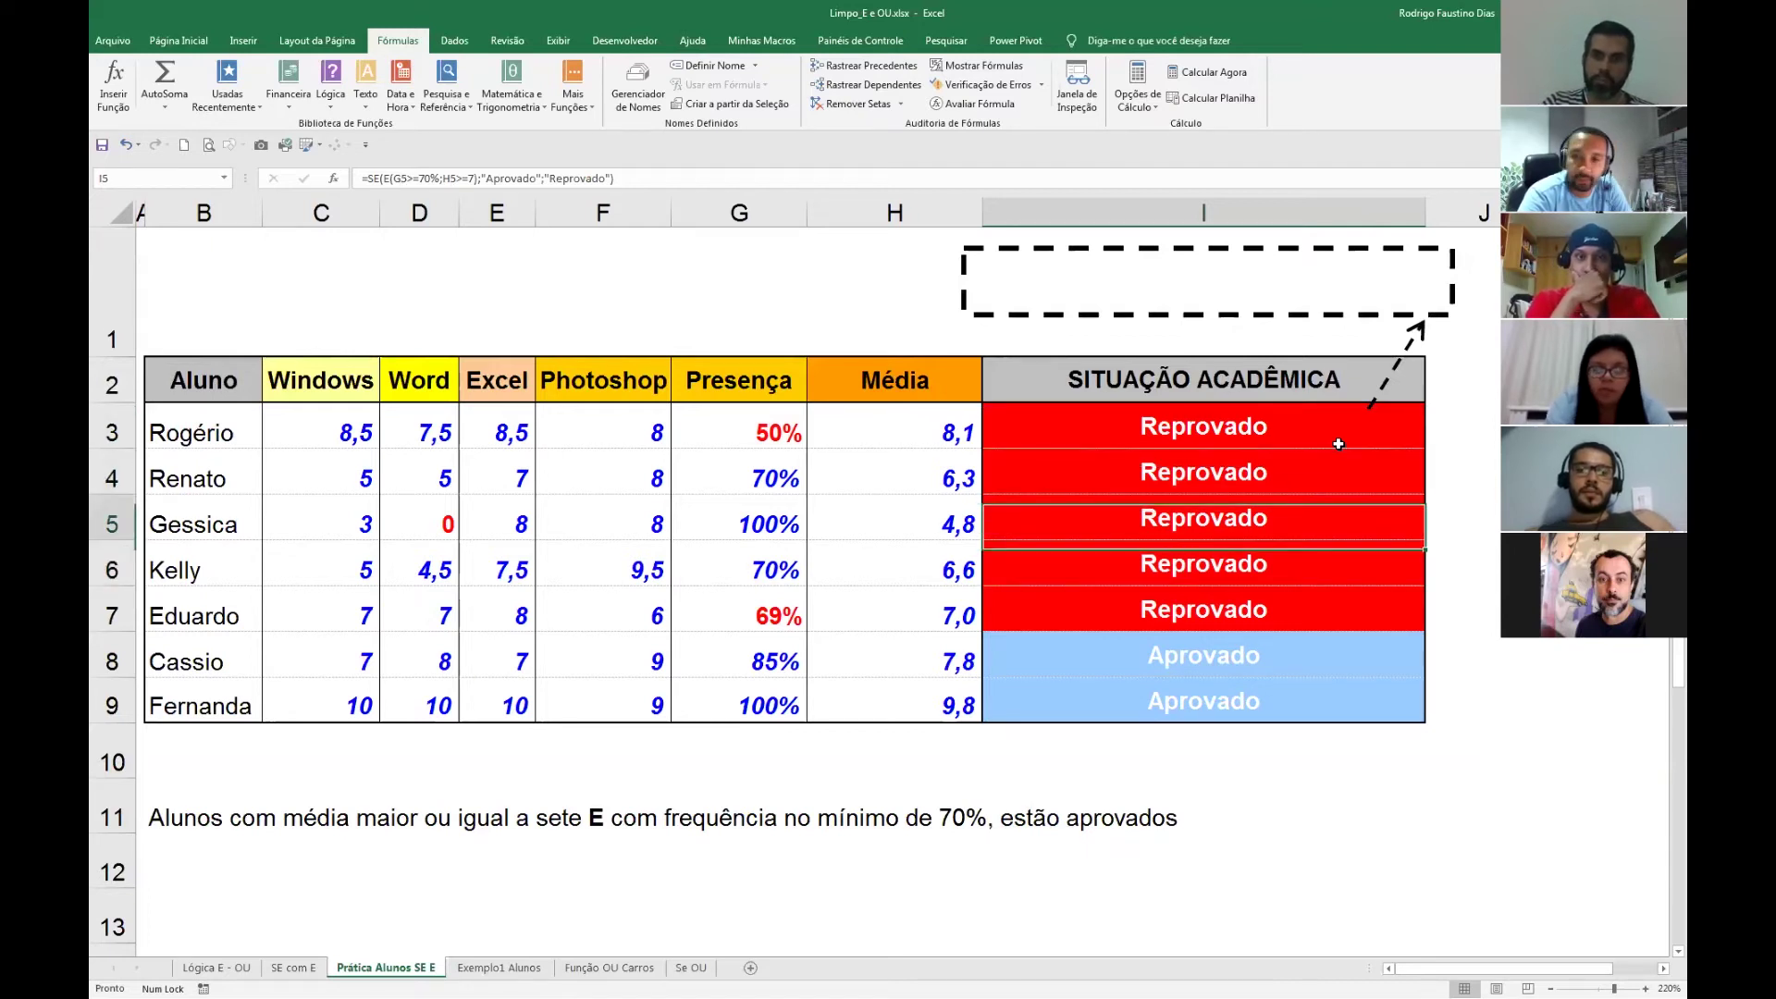
key(Up)
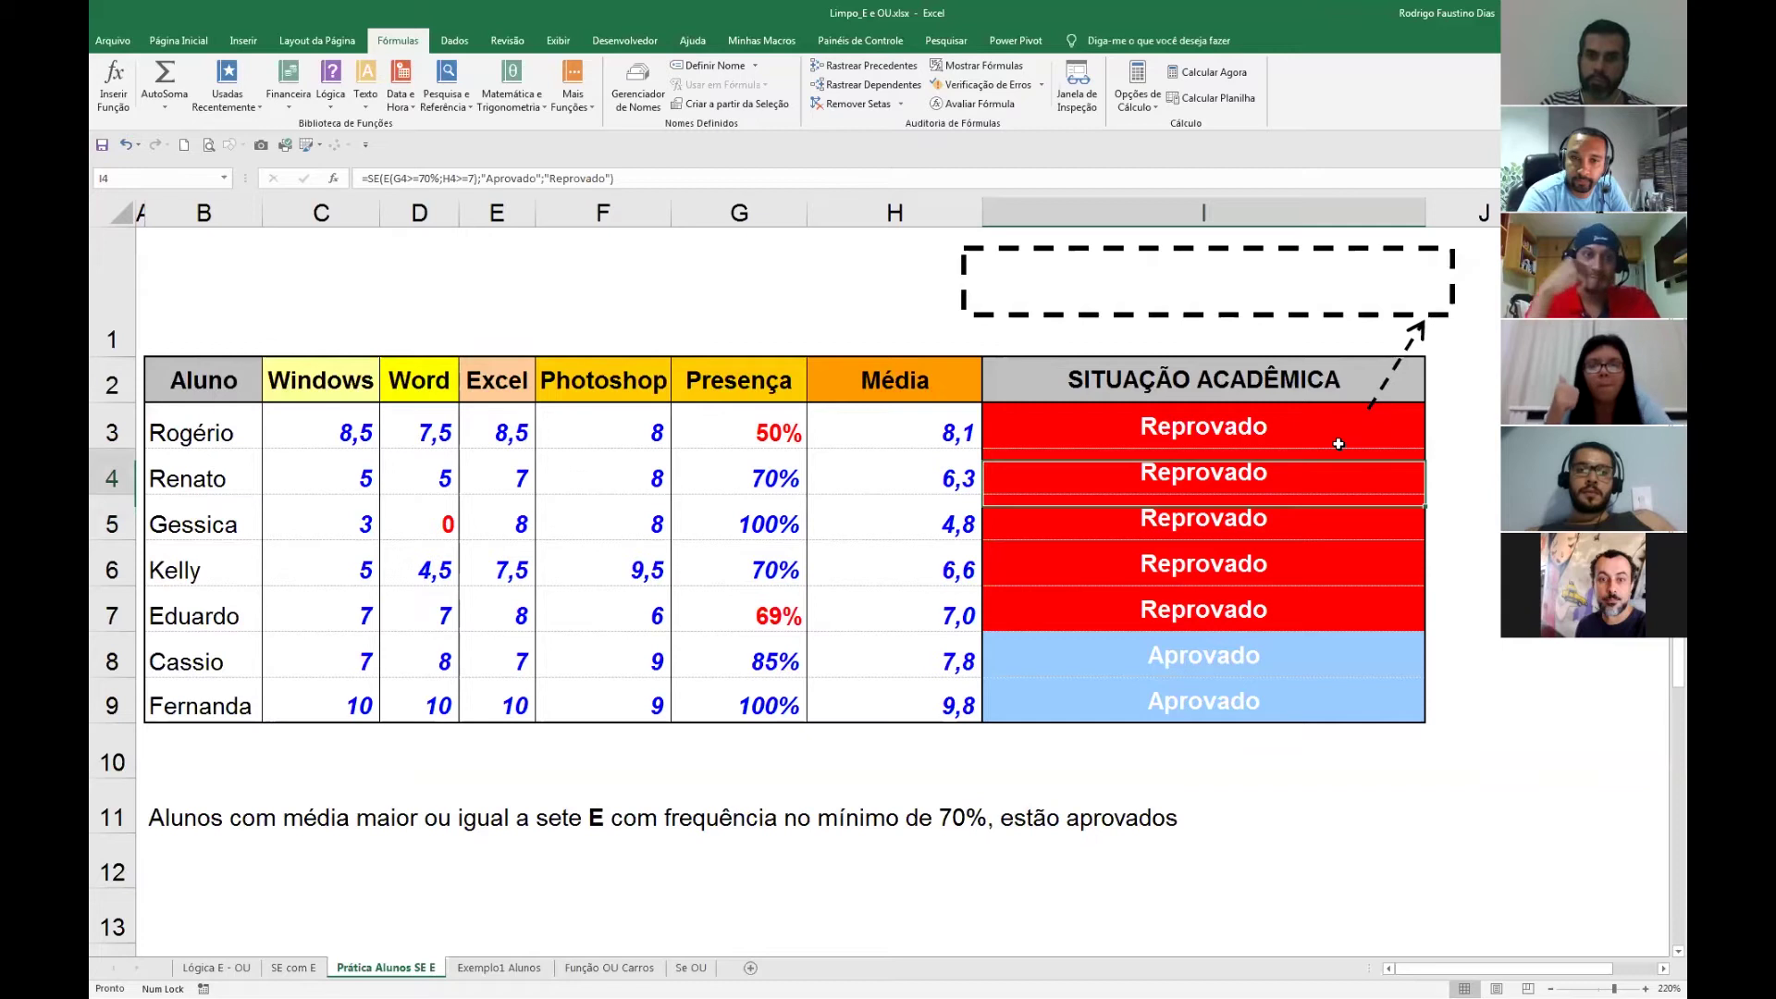
On the Exemplo1 Alunos sheet, start D5's formula with the tests B5<500;C5>3 and mark them with temporary strokes.
click(518, 972)
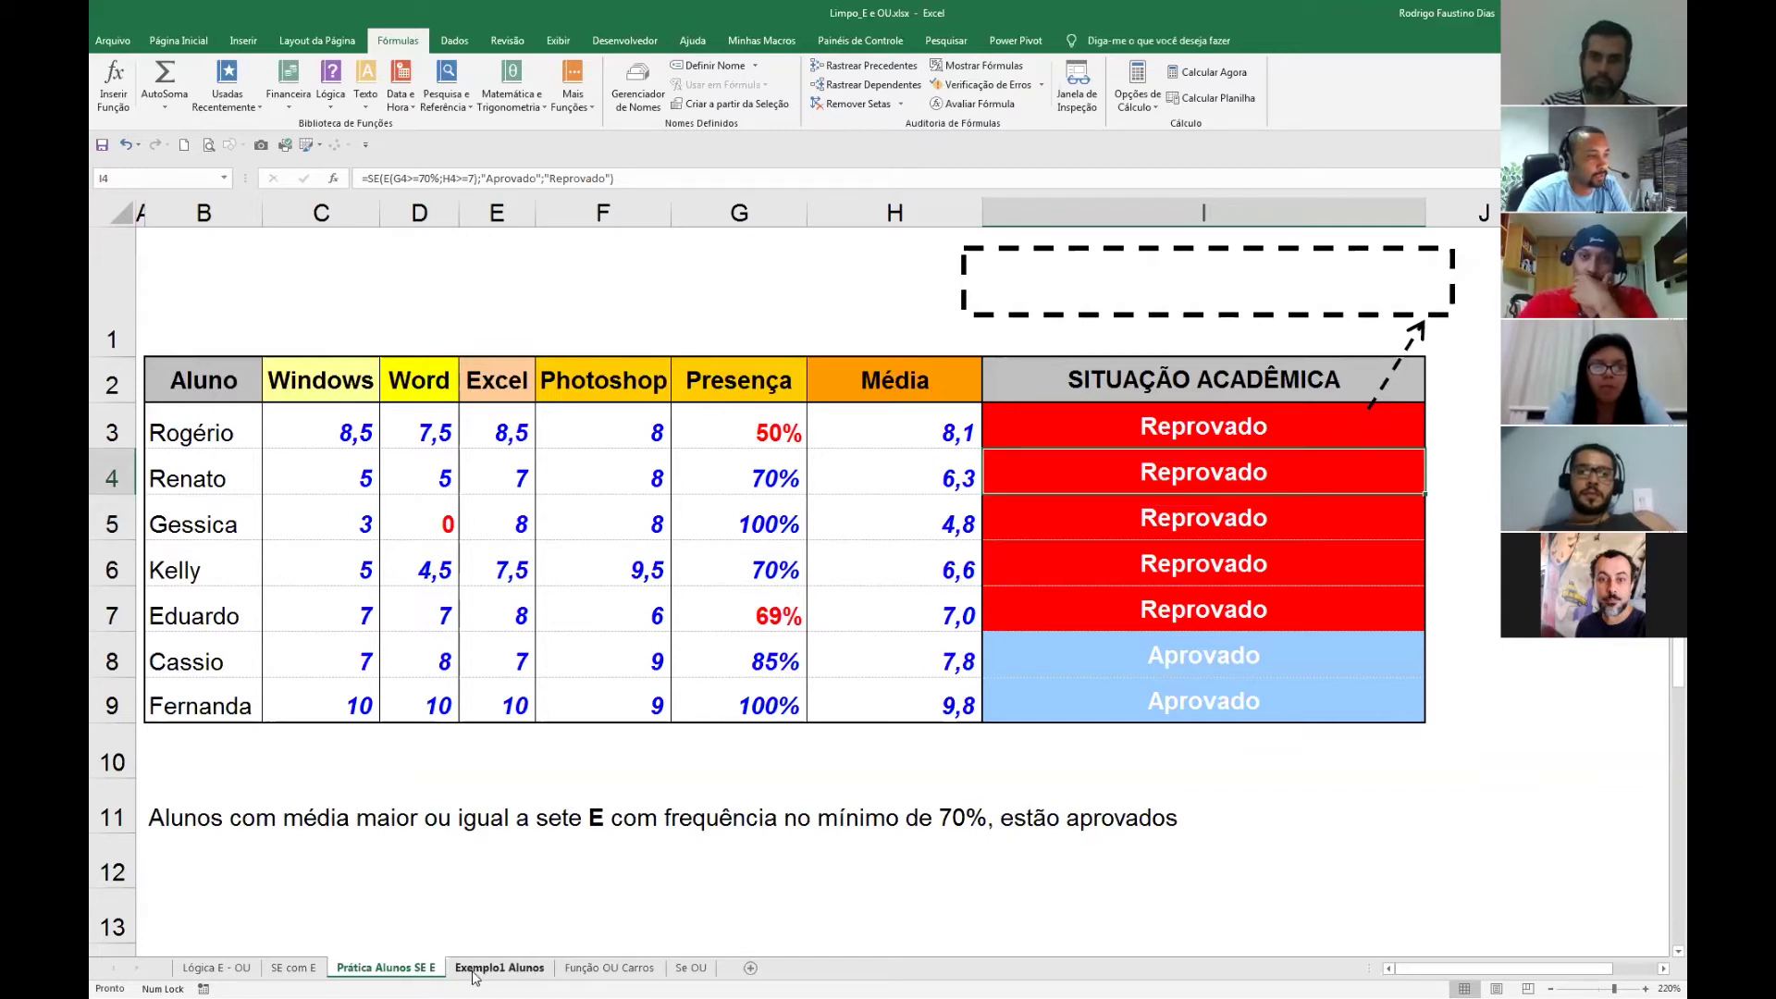
click(252, 399)
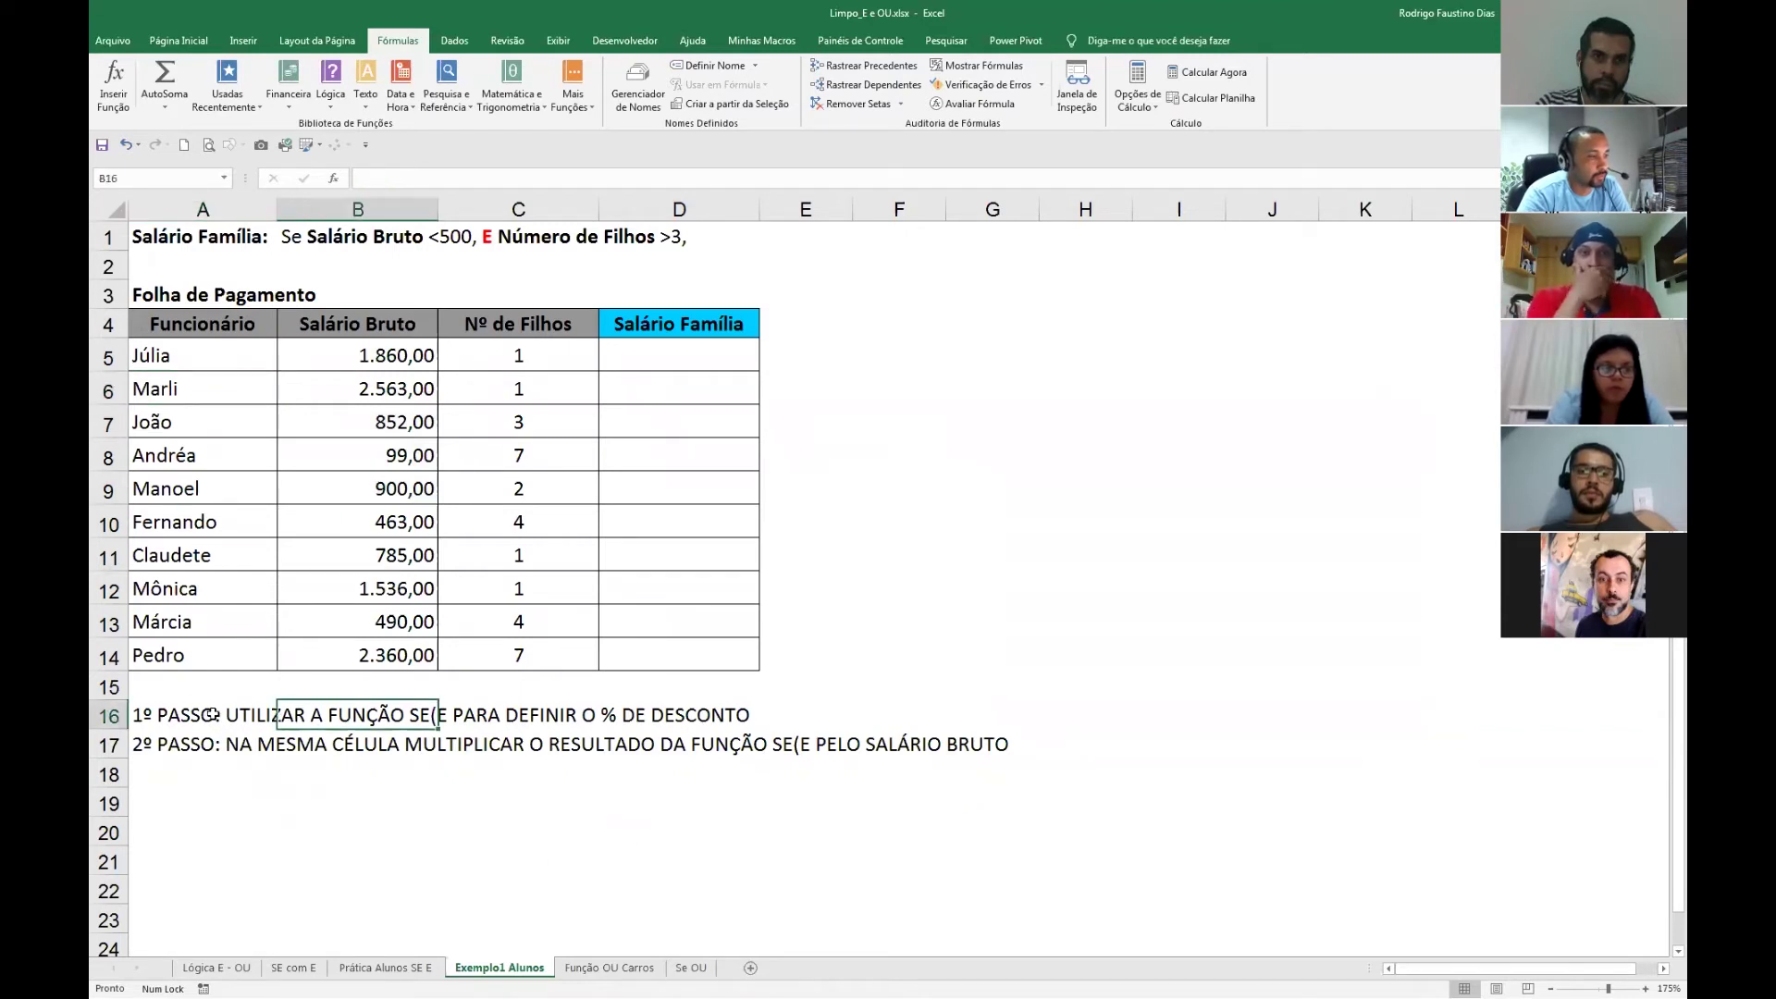
click(258, 719)
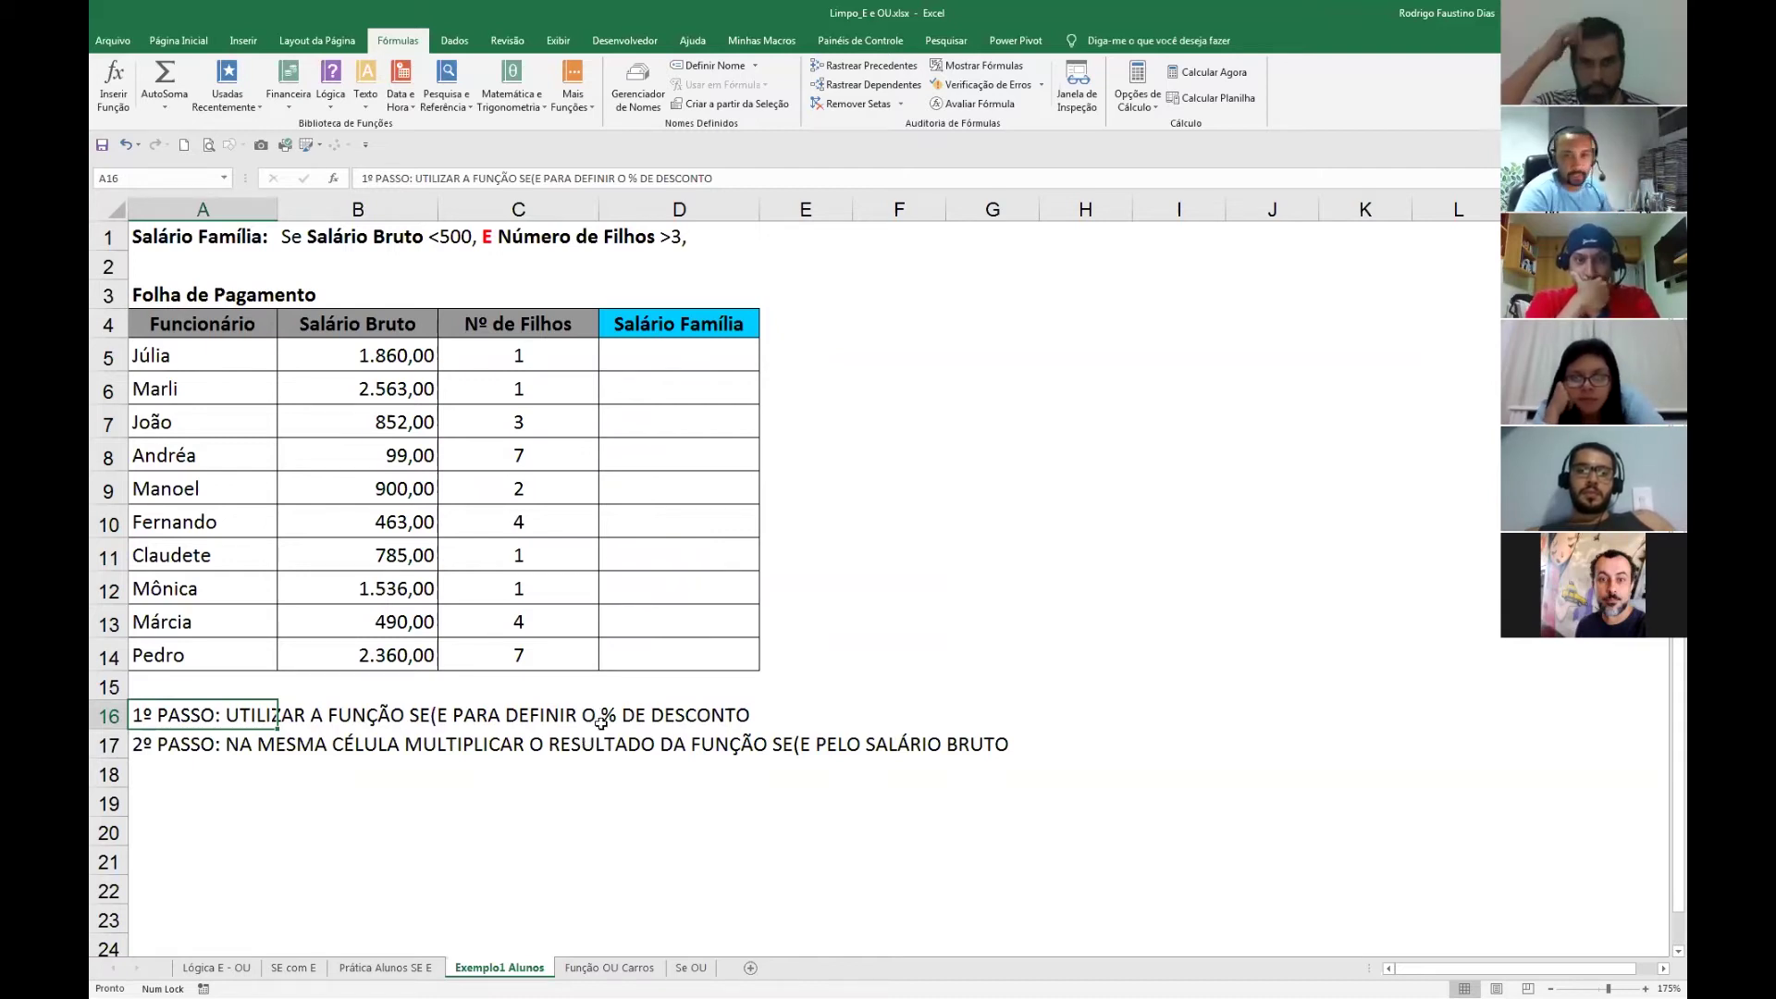
click(647, 356)
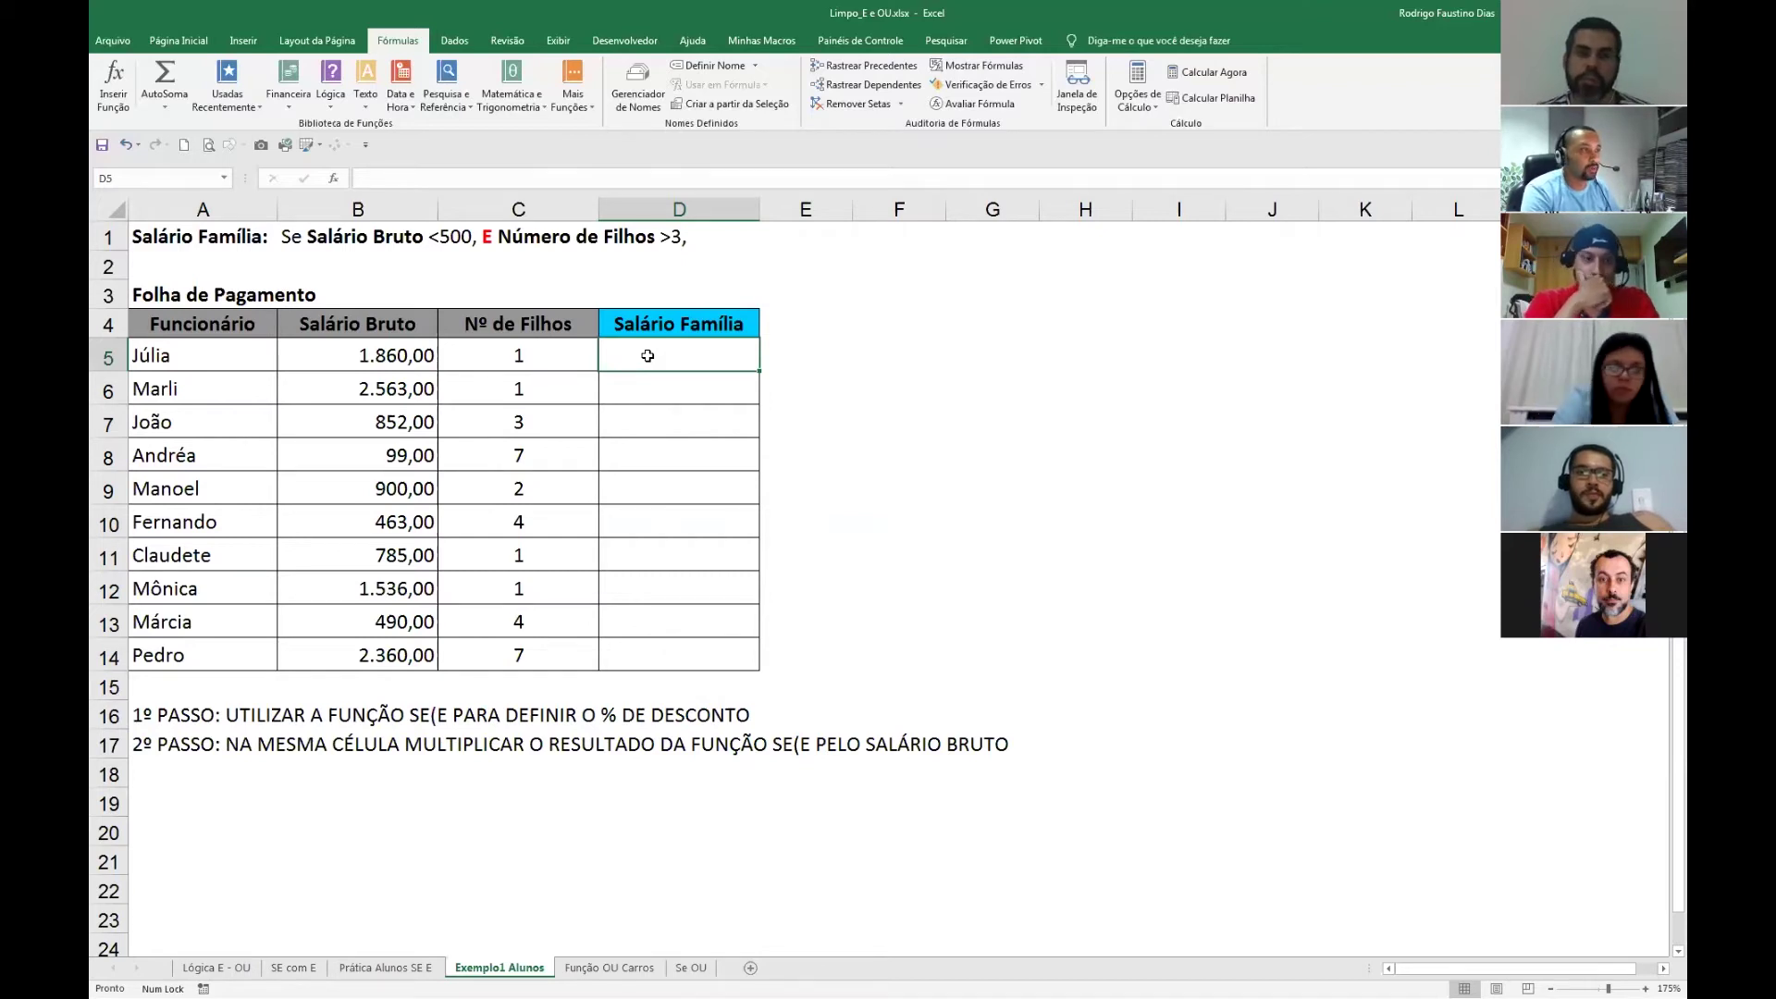
text(=)
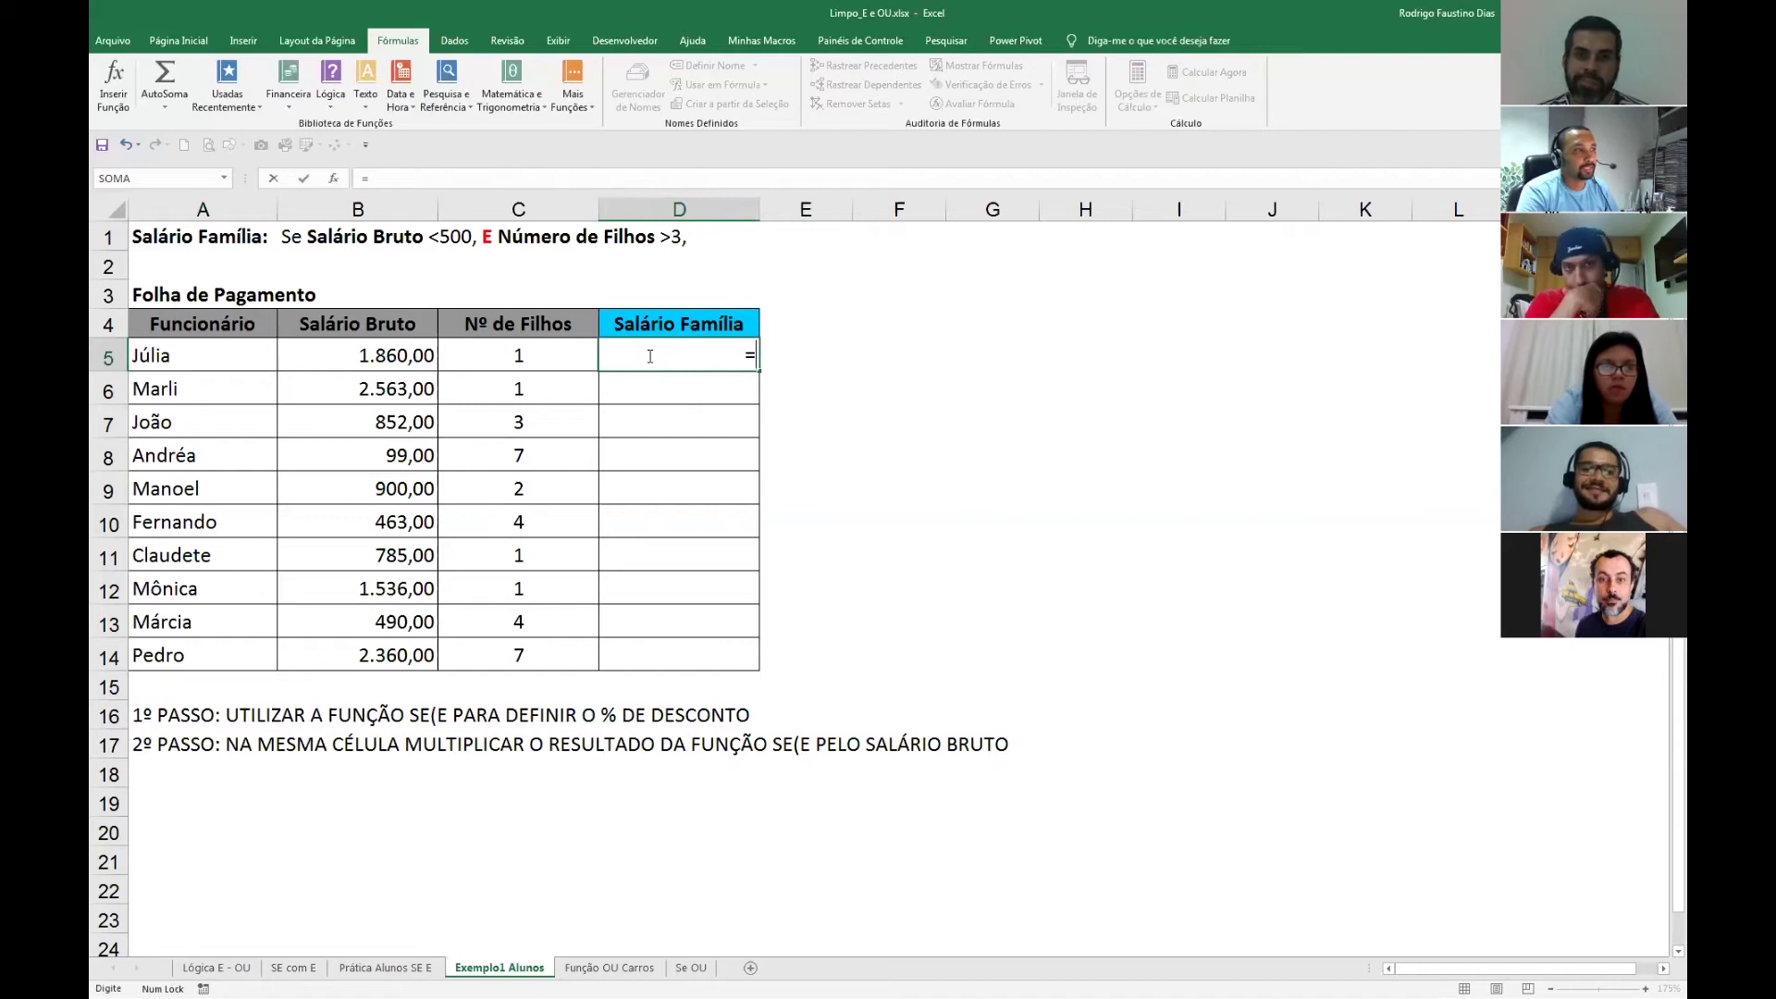
key(Left)
key(Left)
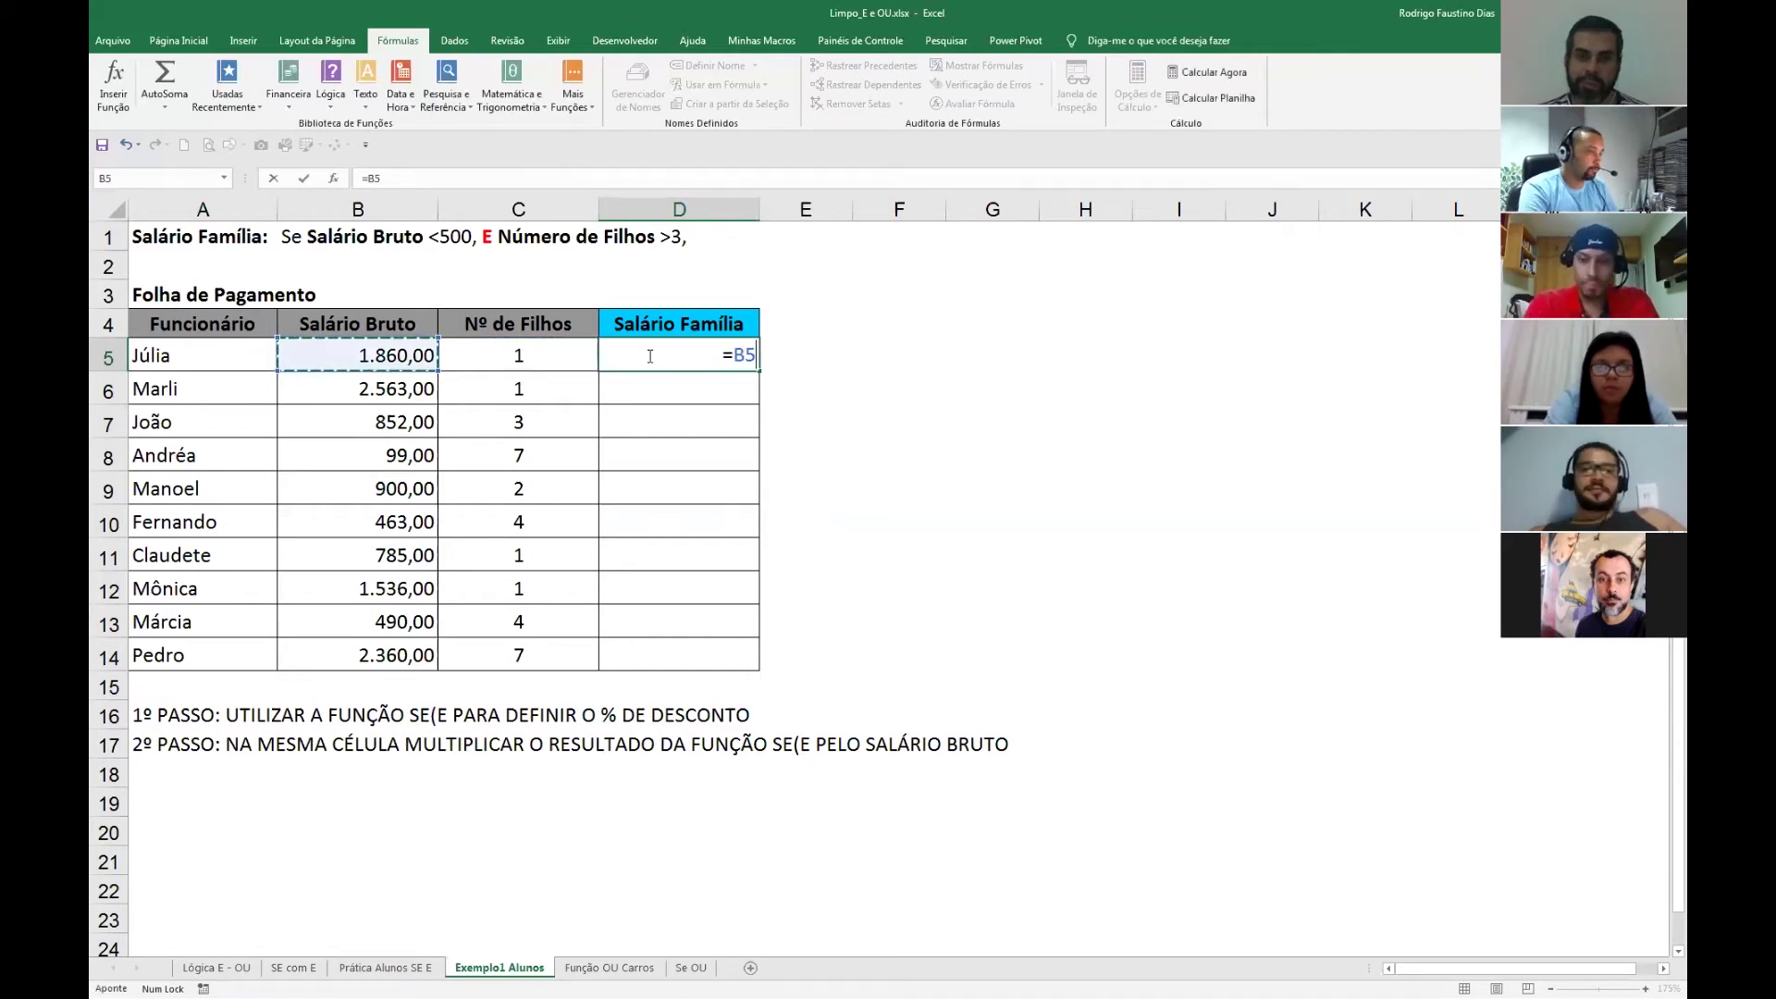
text(<500)
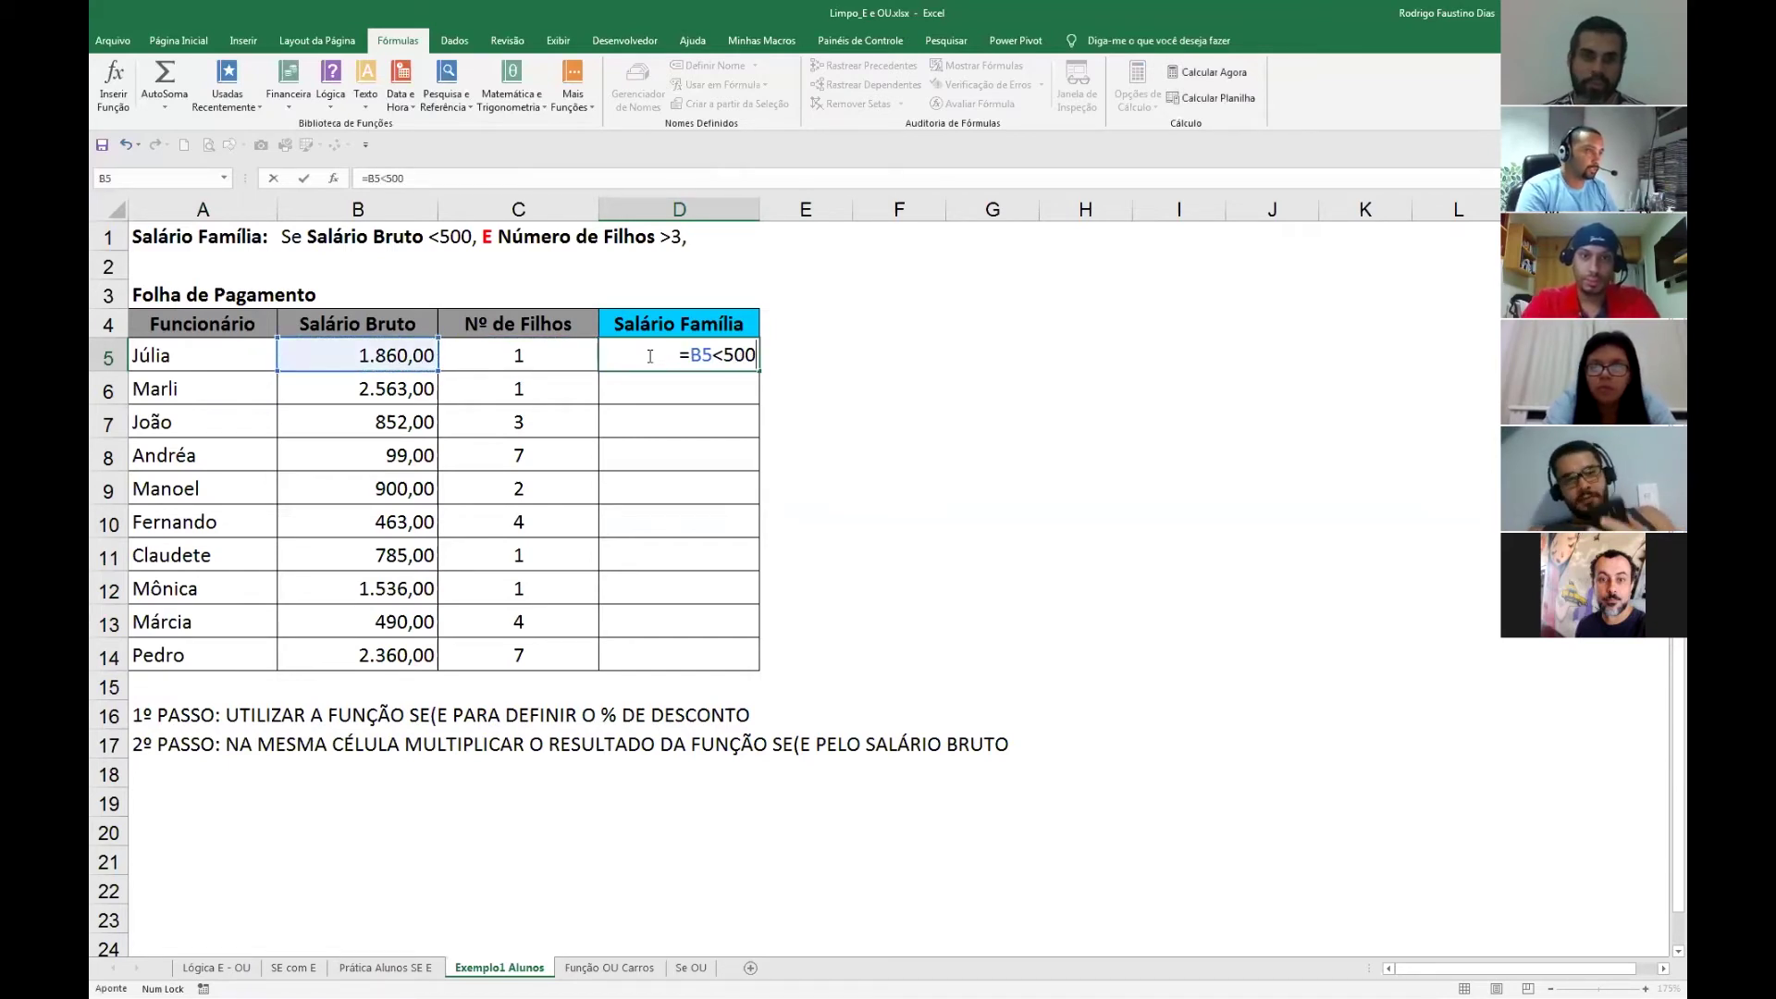
text(;)
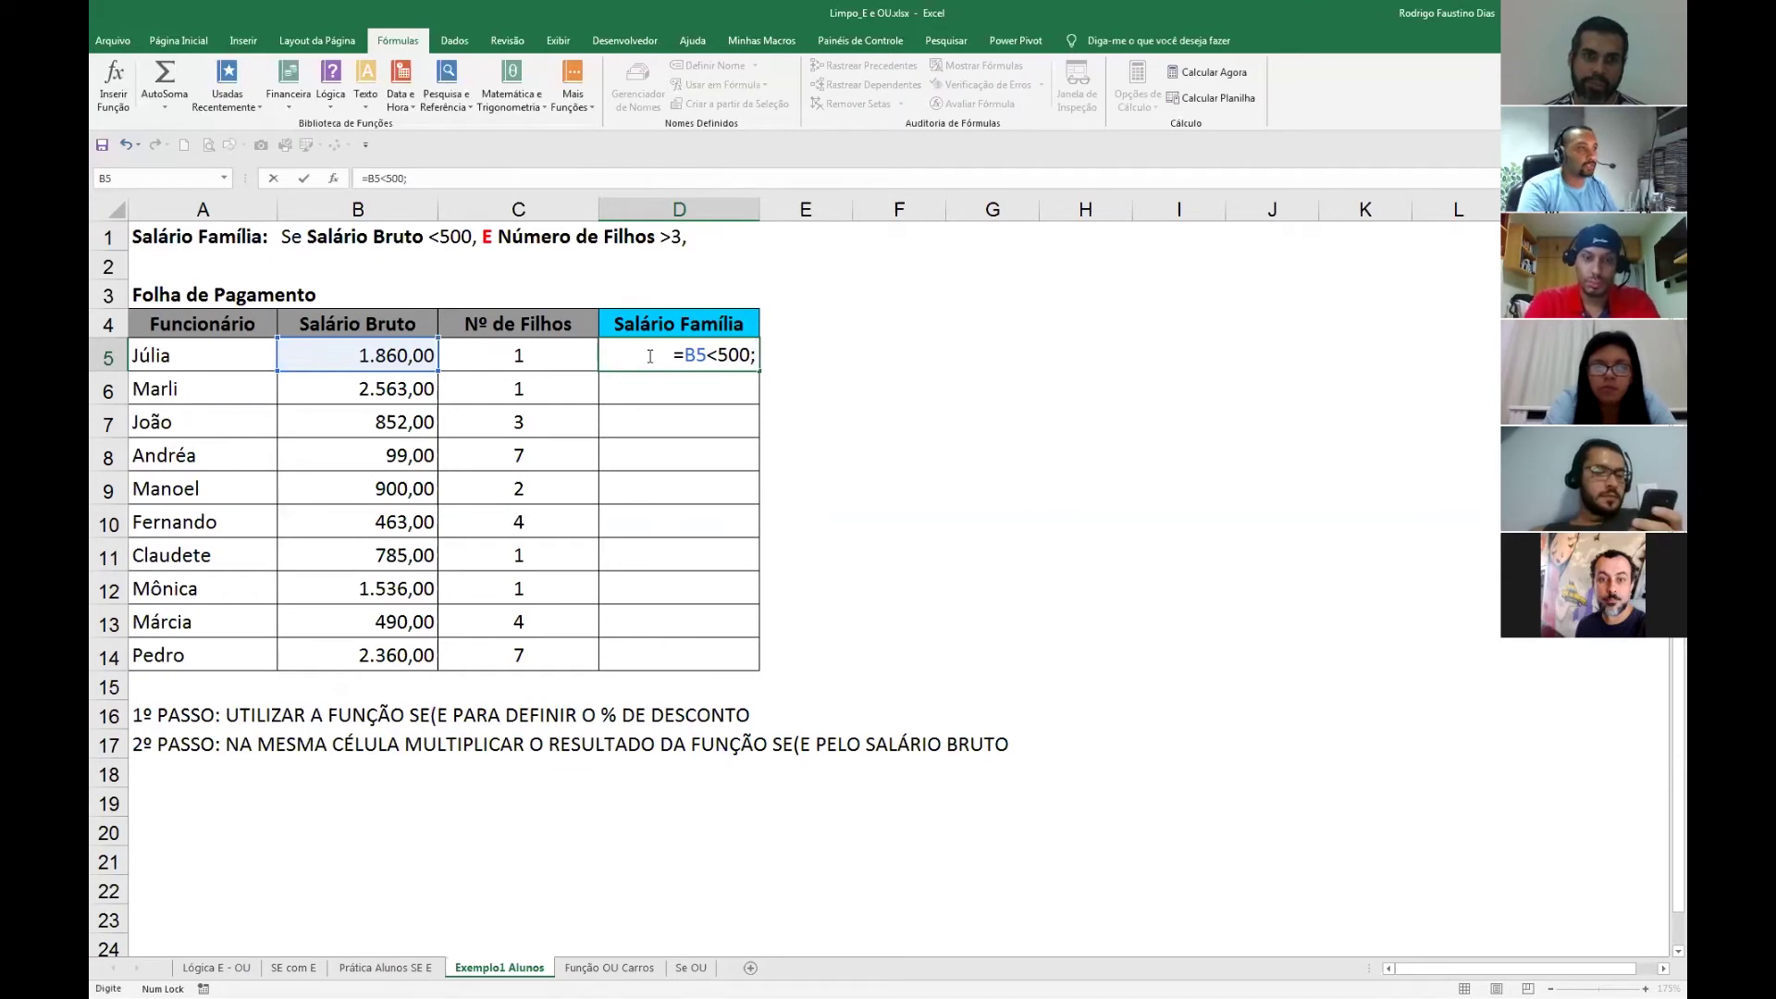
key(Left)
text(>)
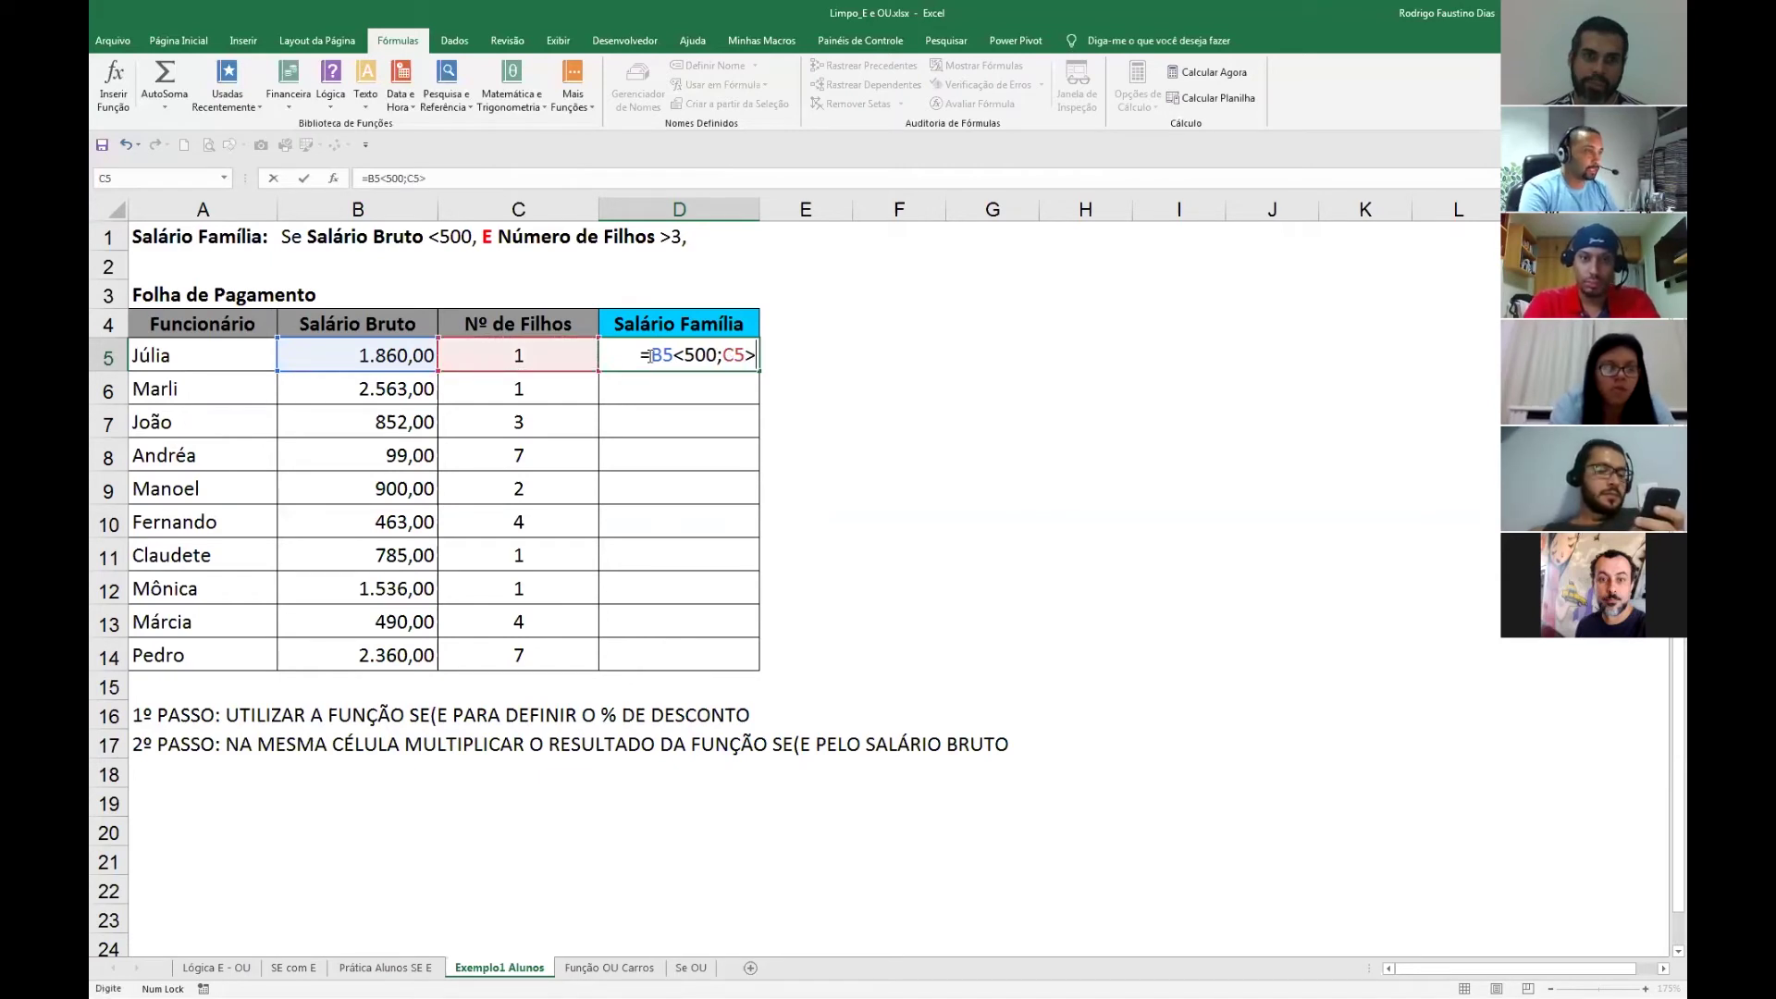
text(3)
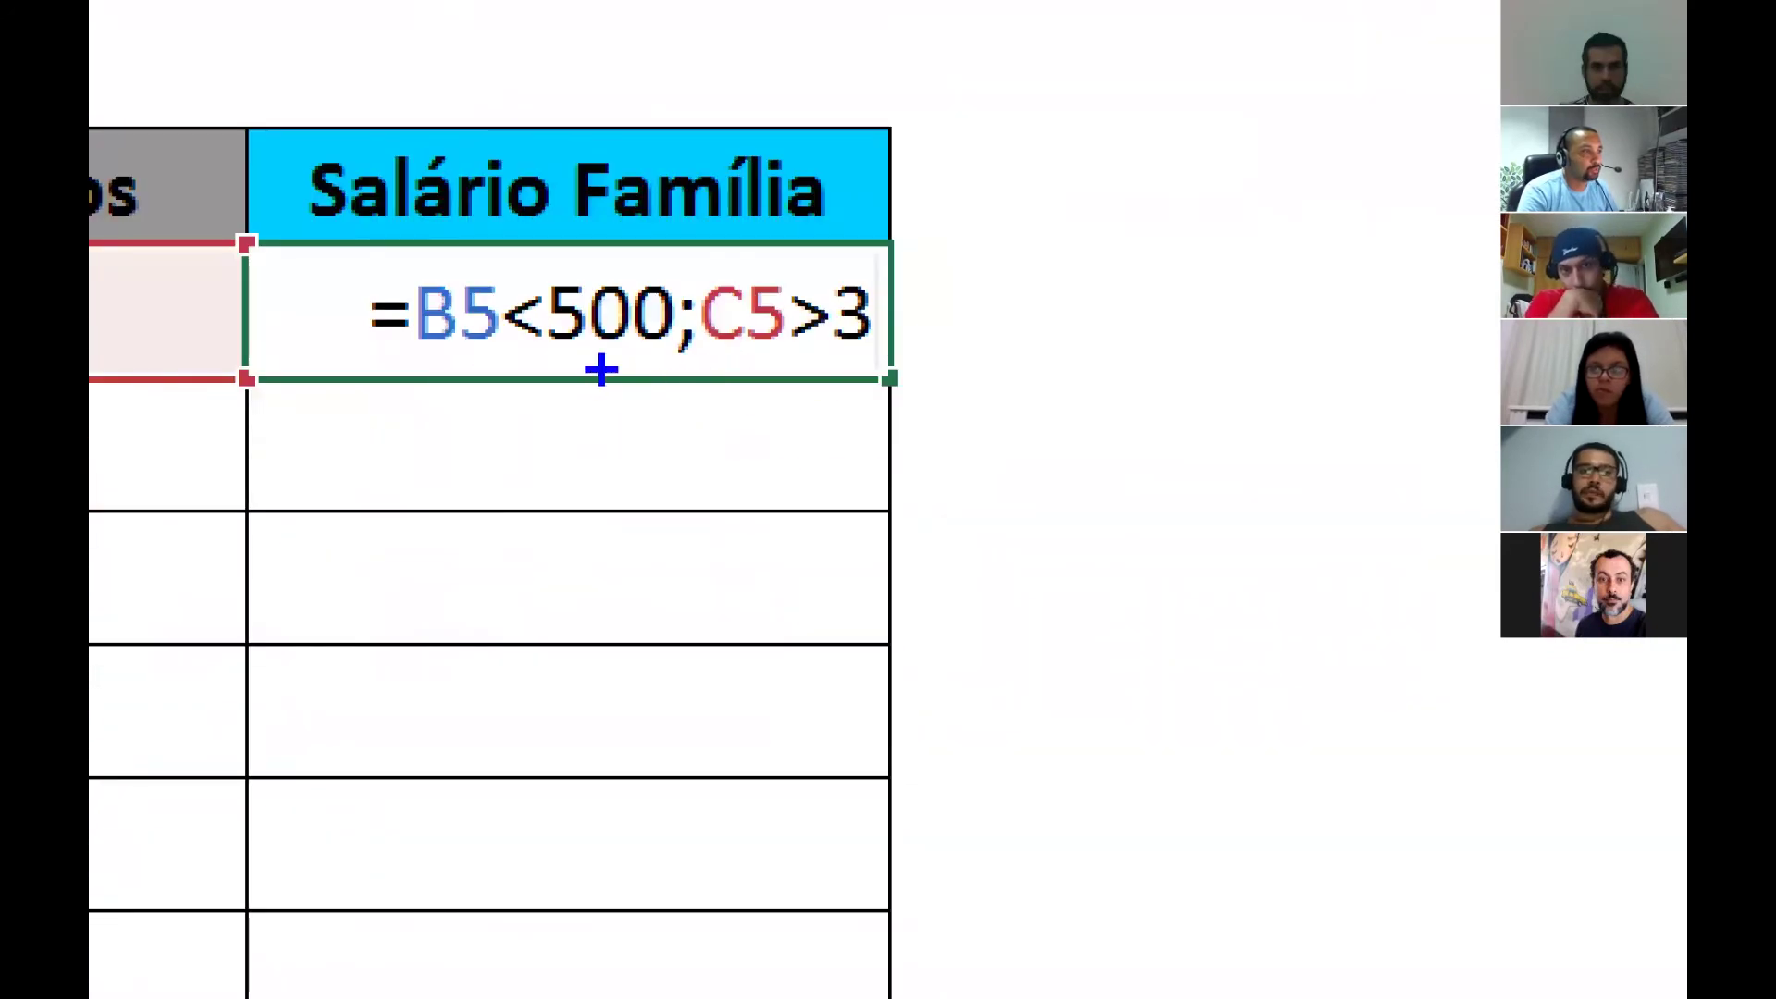
drag(694, 380, 725, 444)
drag(752, 384, 763, 543)
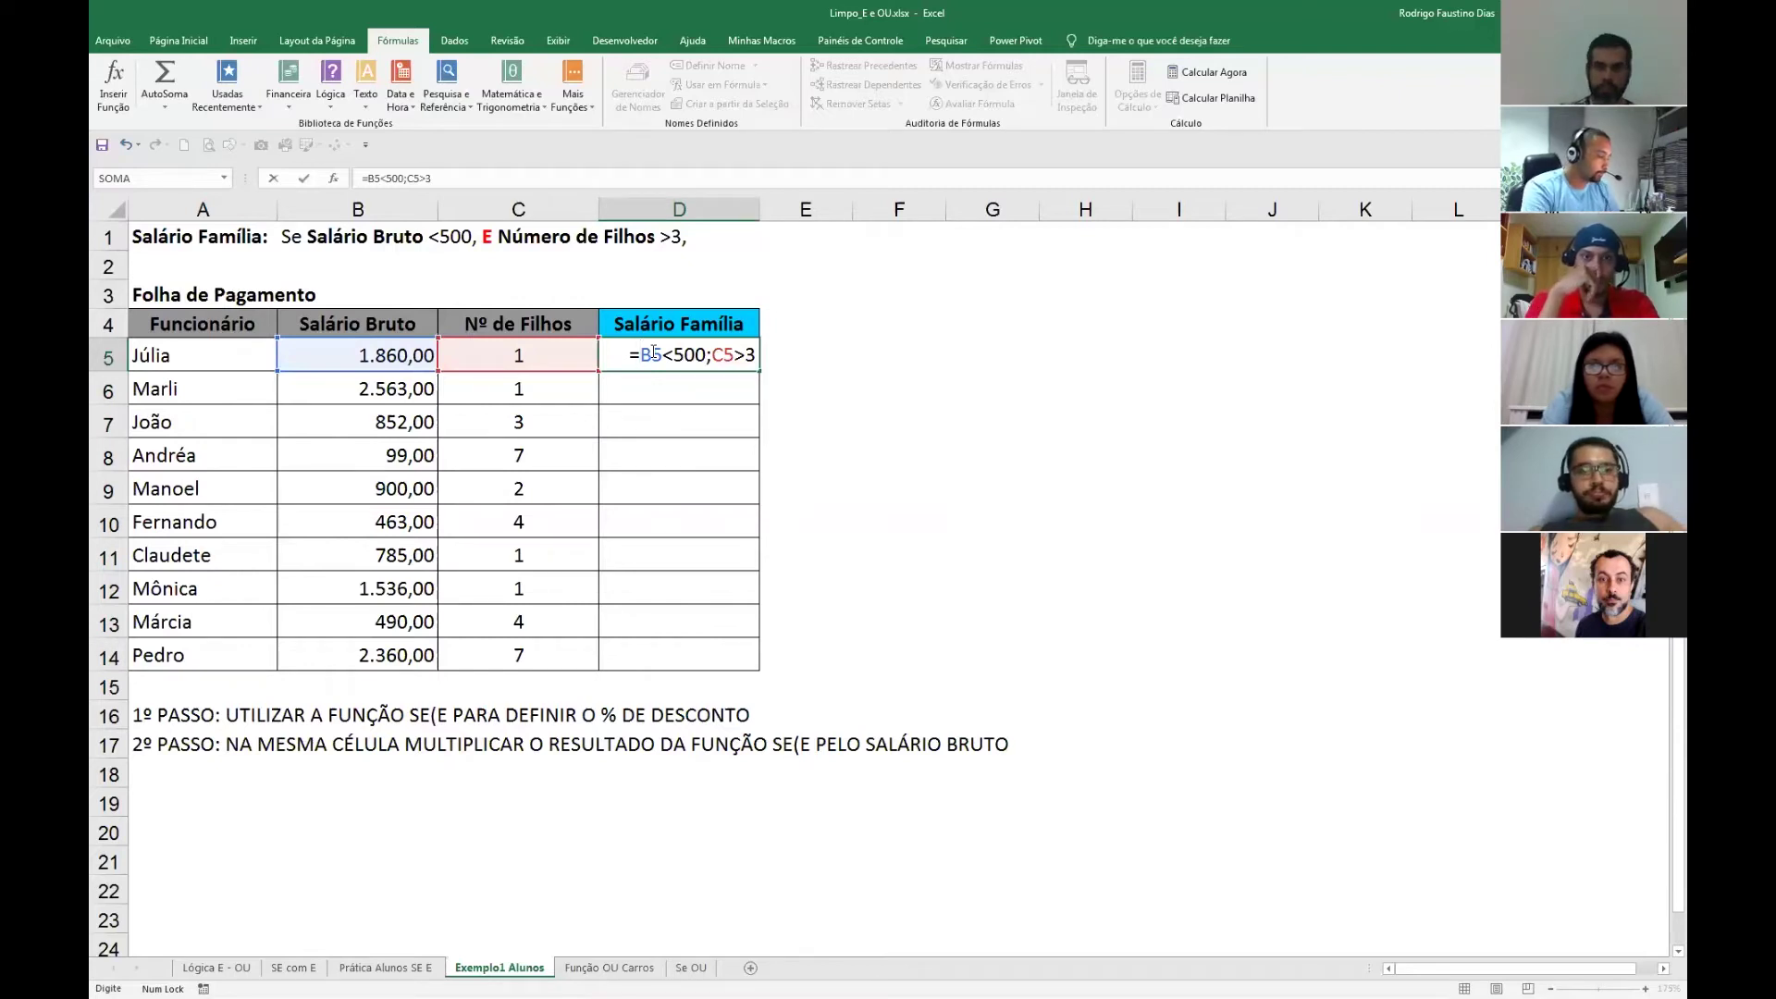
Wrap the tests in D5 as =E(B5<500;C5>3) and fill the formula down the Salário Família column to D14.
text(e()
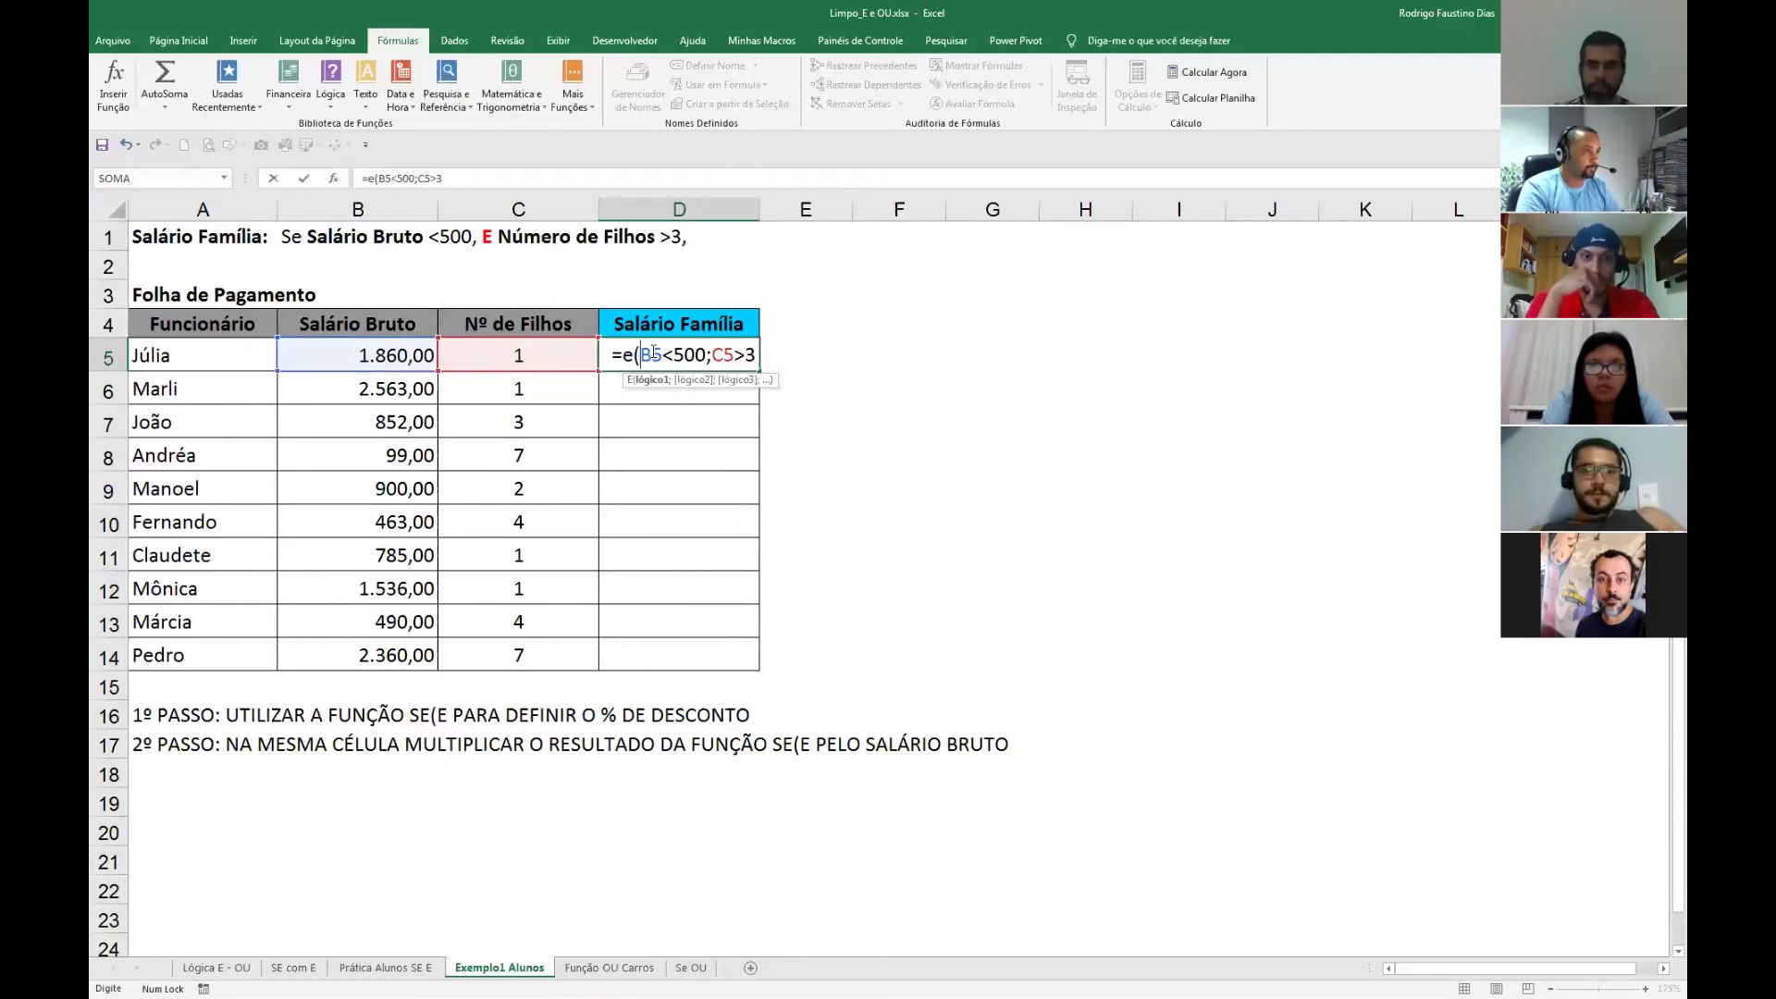
text())
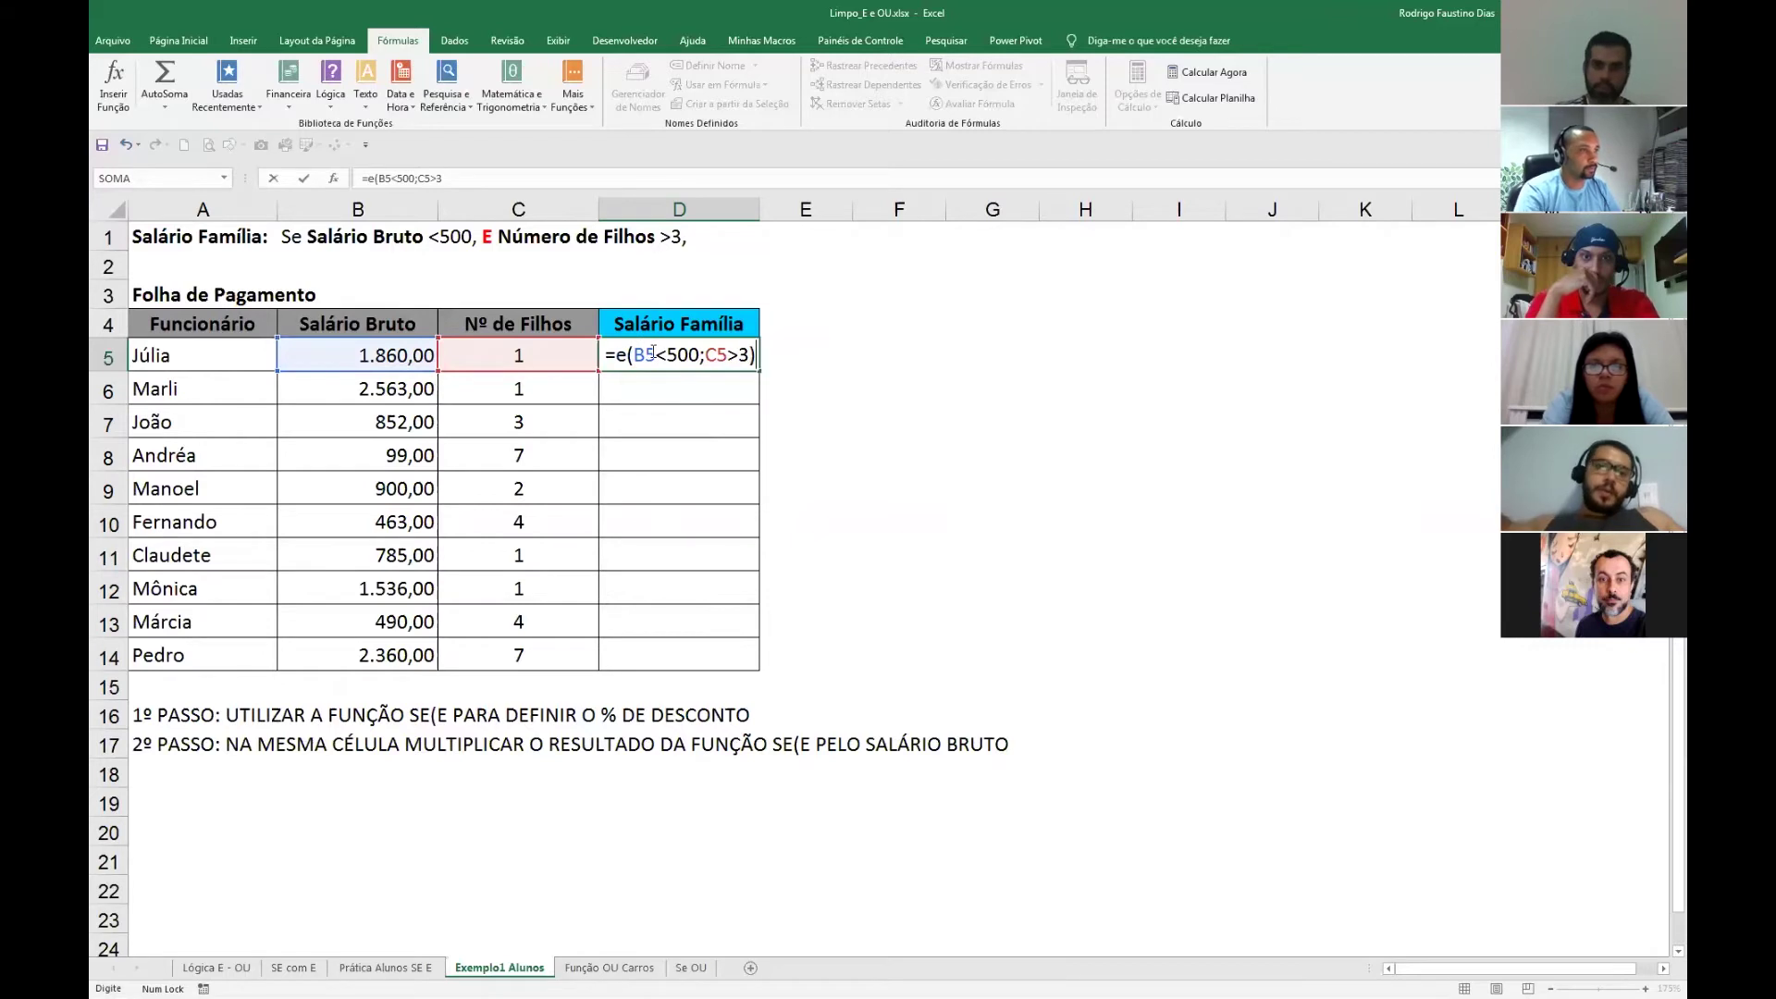
key(Return)
key(Up)
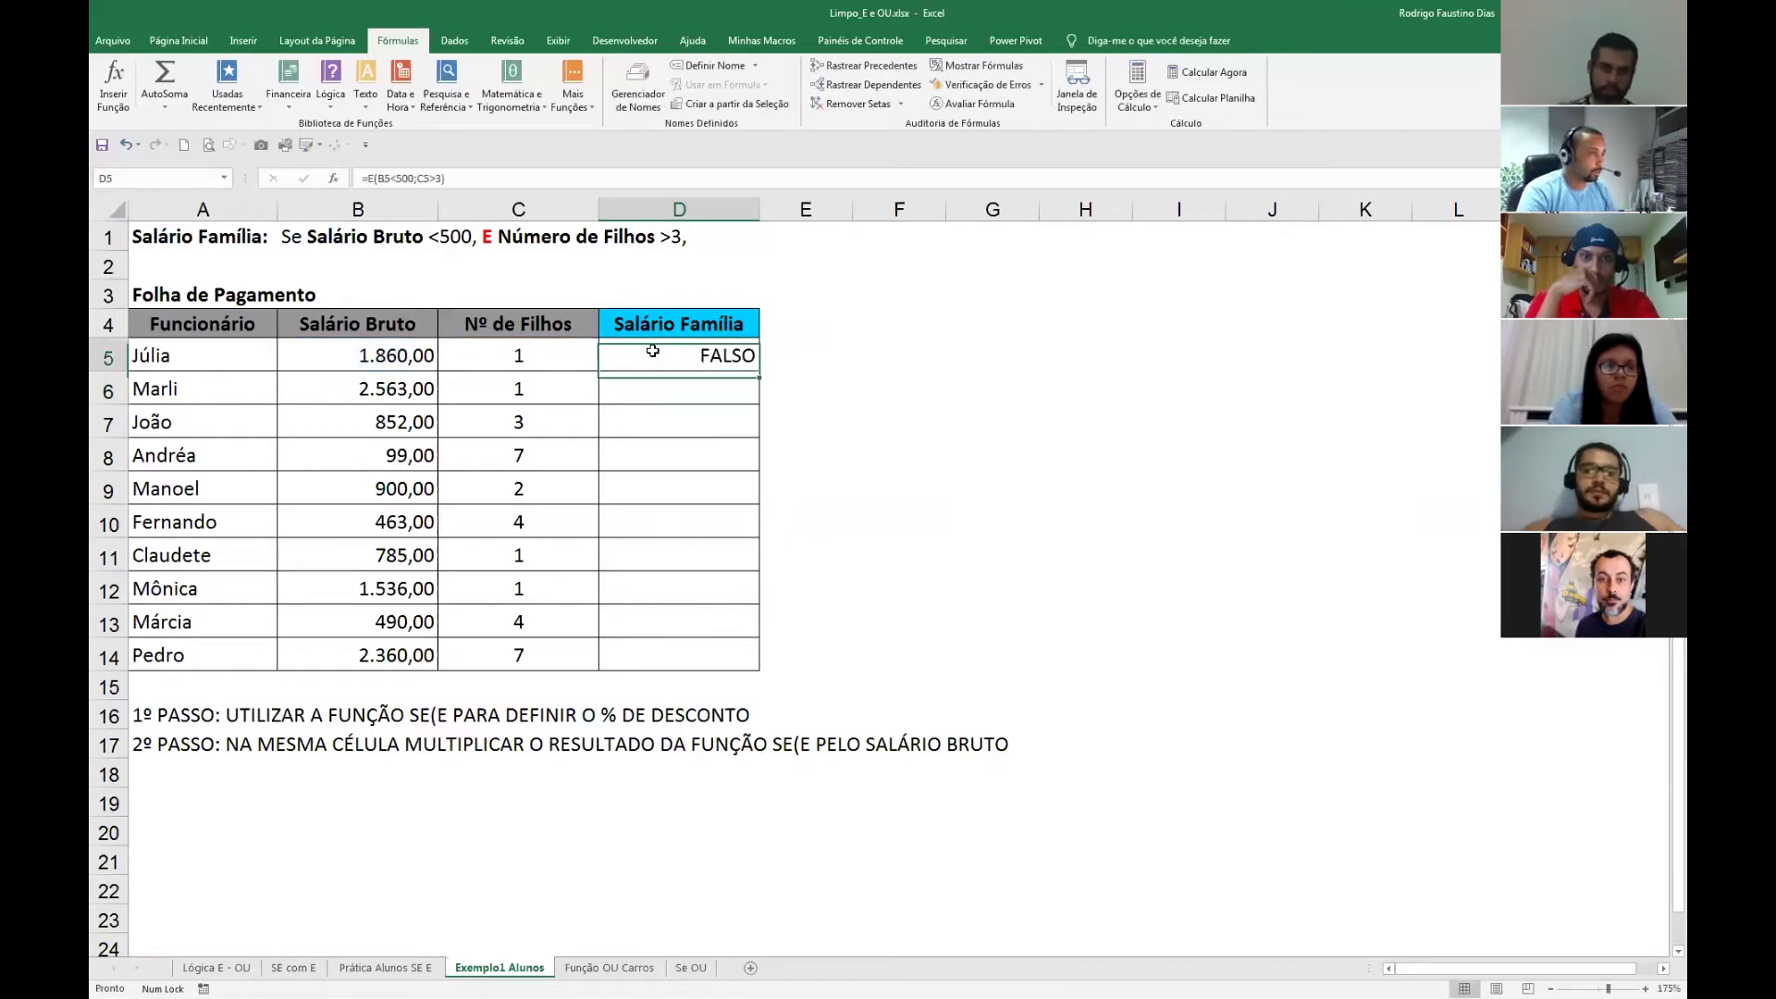
drag(759, 371, 761, 541)
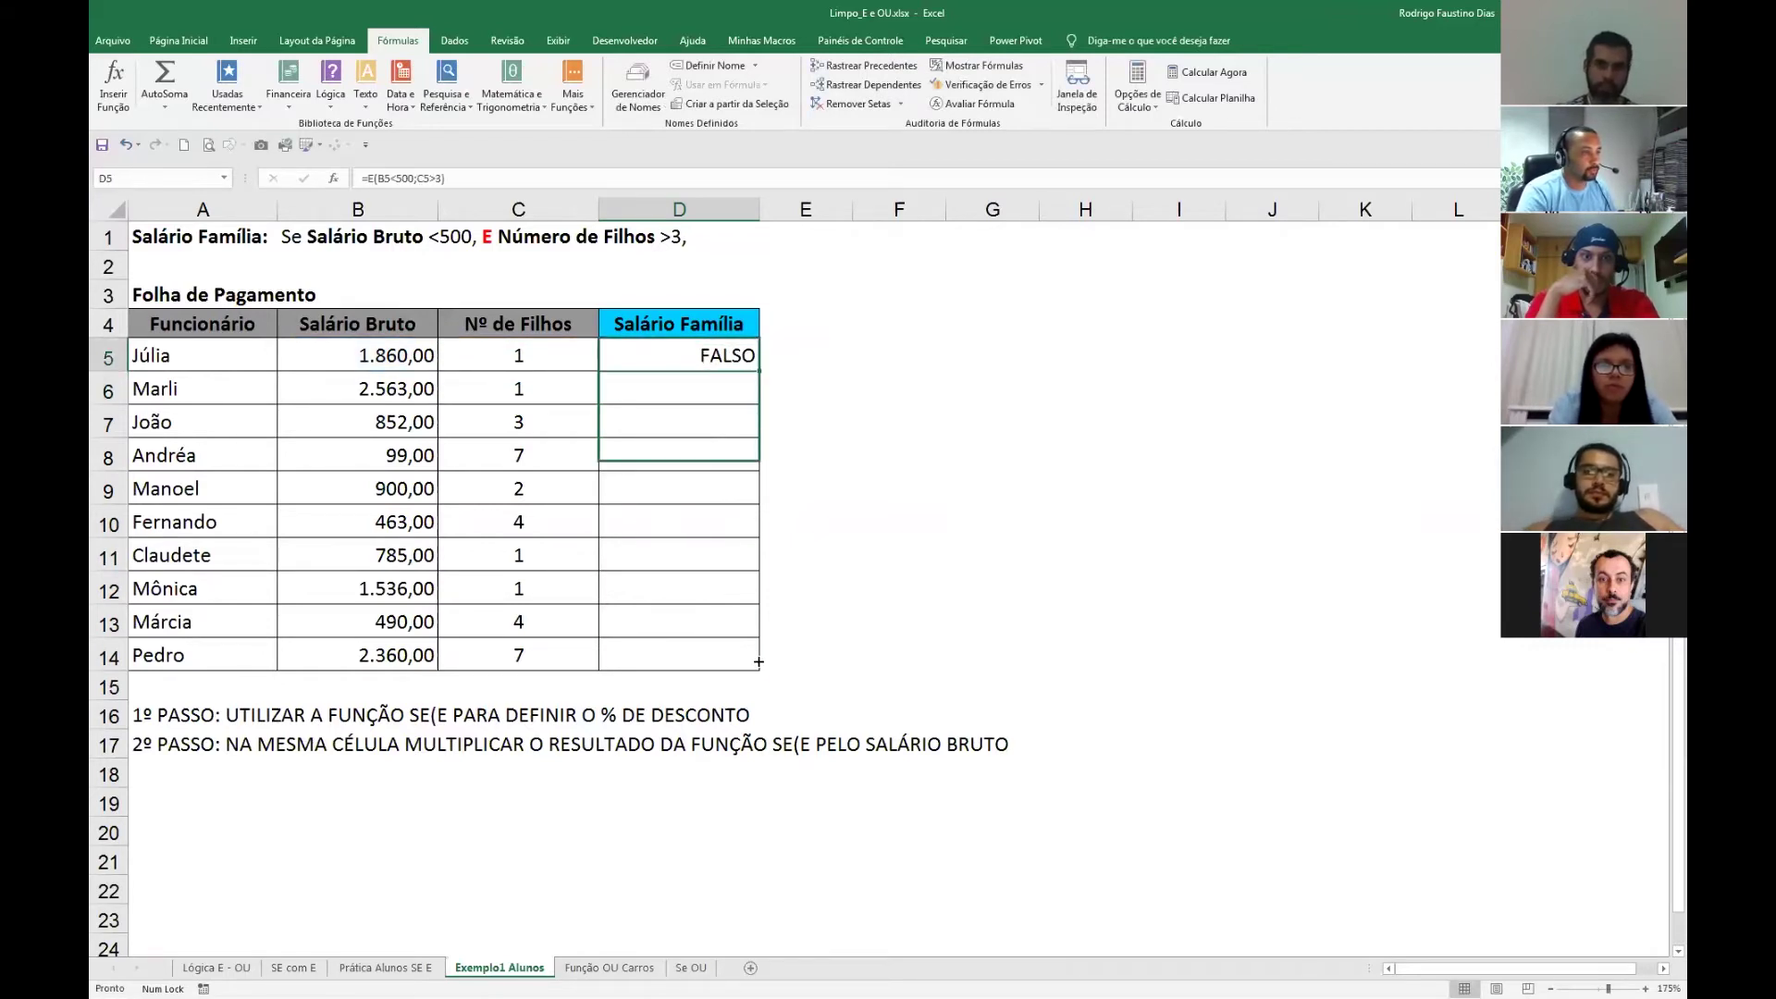
drag(759, 662, 759, 663)
Nest the E test of D5 in SE as =SE(E(B5<500;C5>3);5000;300) and fill the formula down the Salário Família column to D14.
double_click(709, 361)
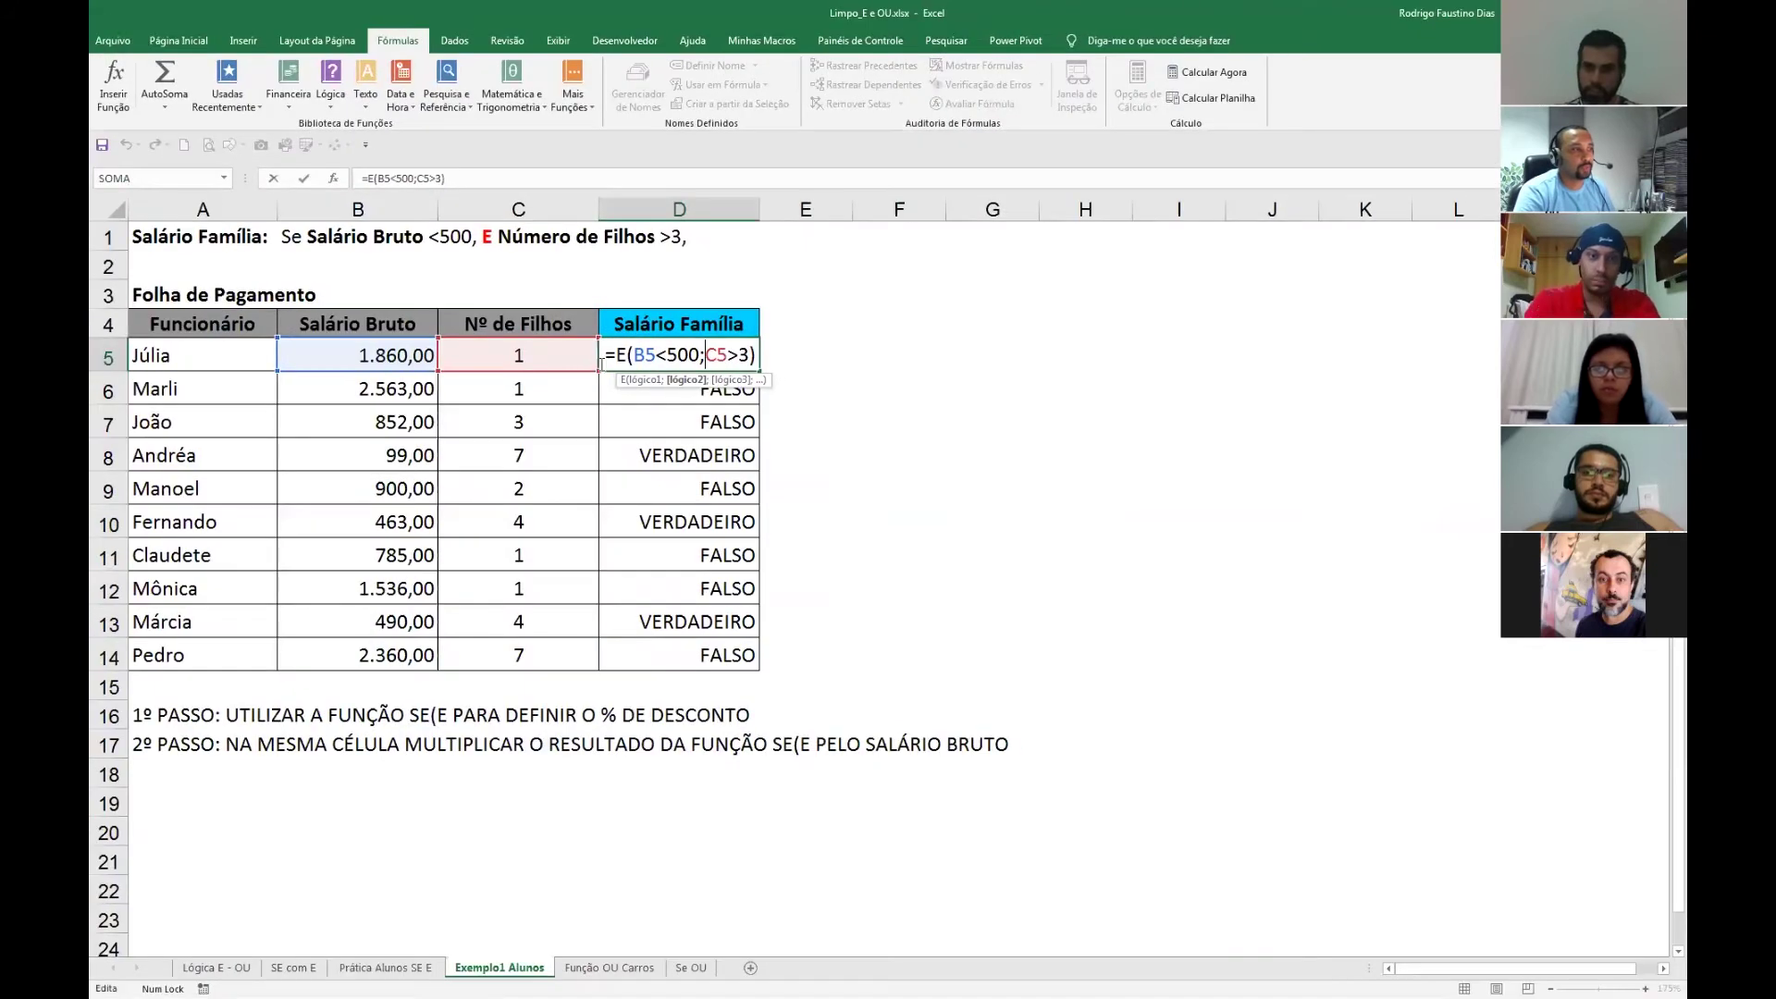
click(612, 357)
text(s)
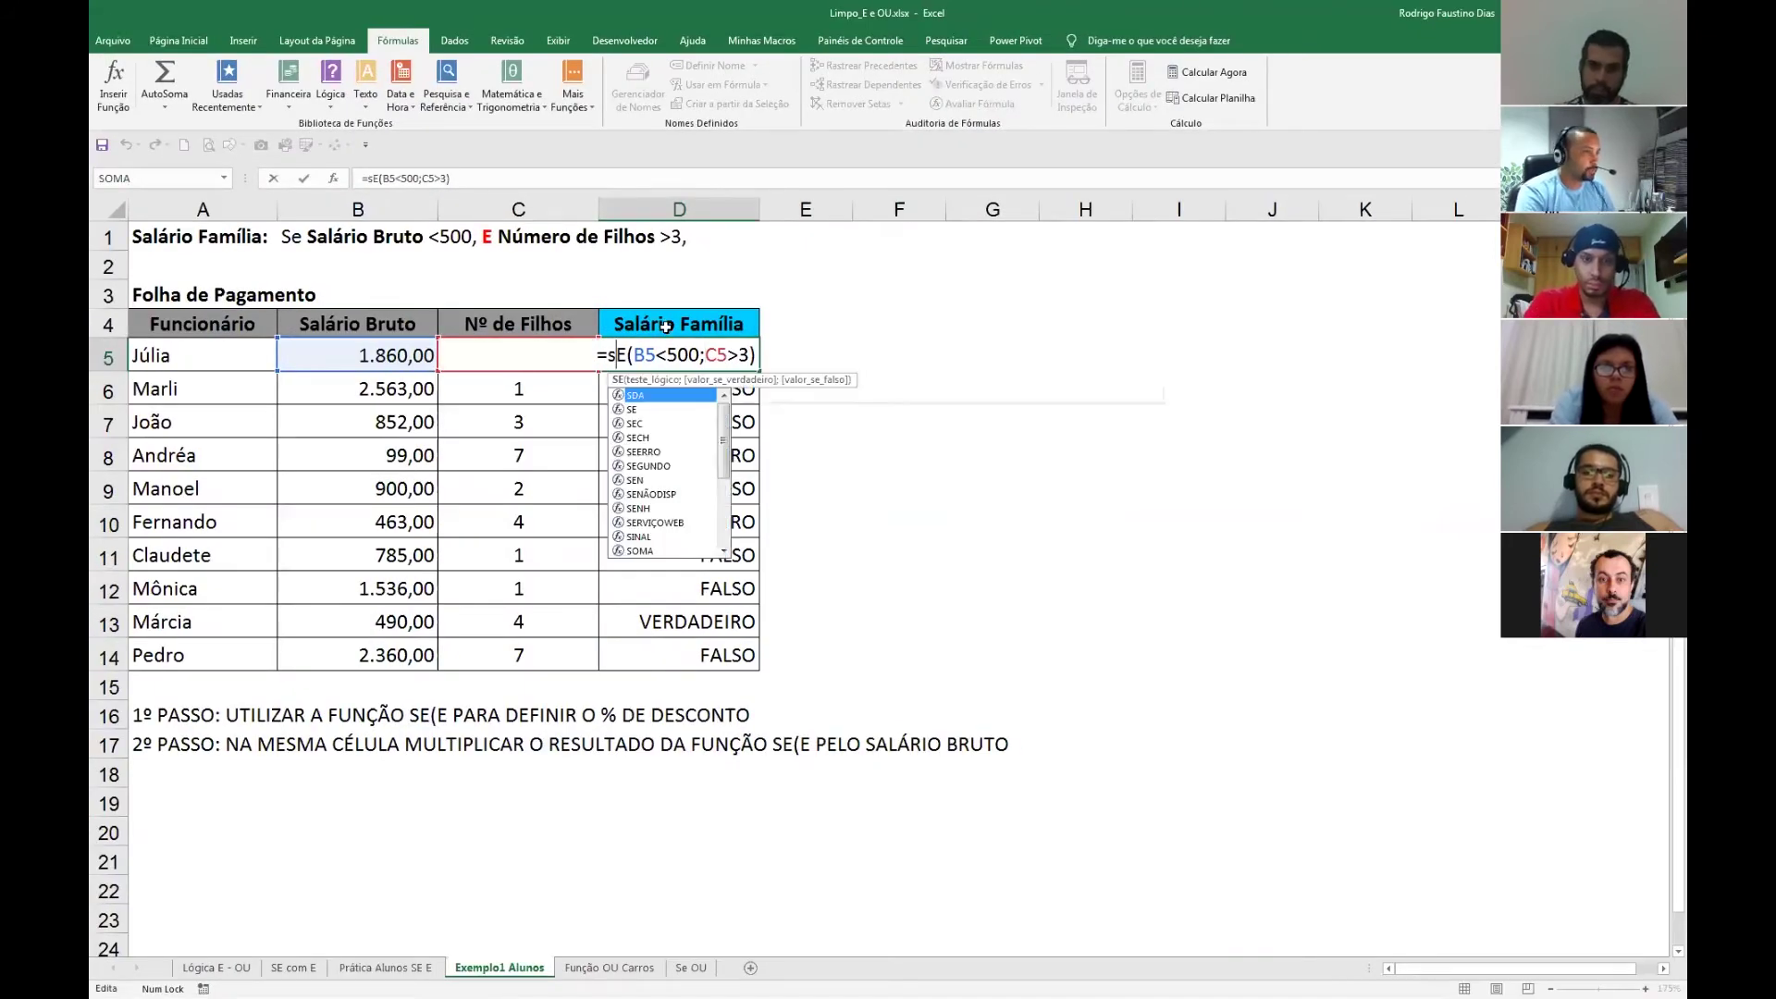
text(e()
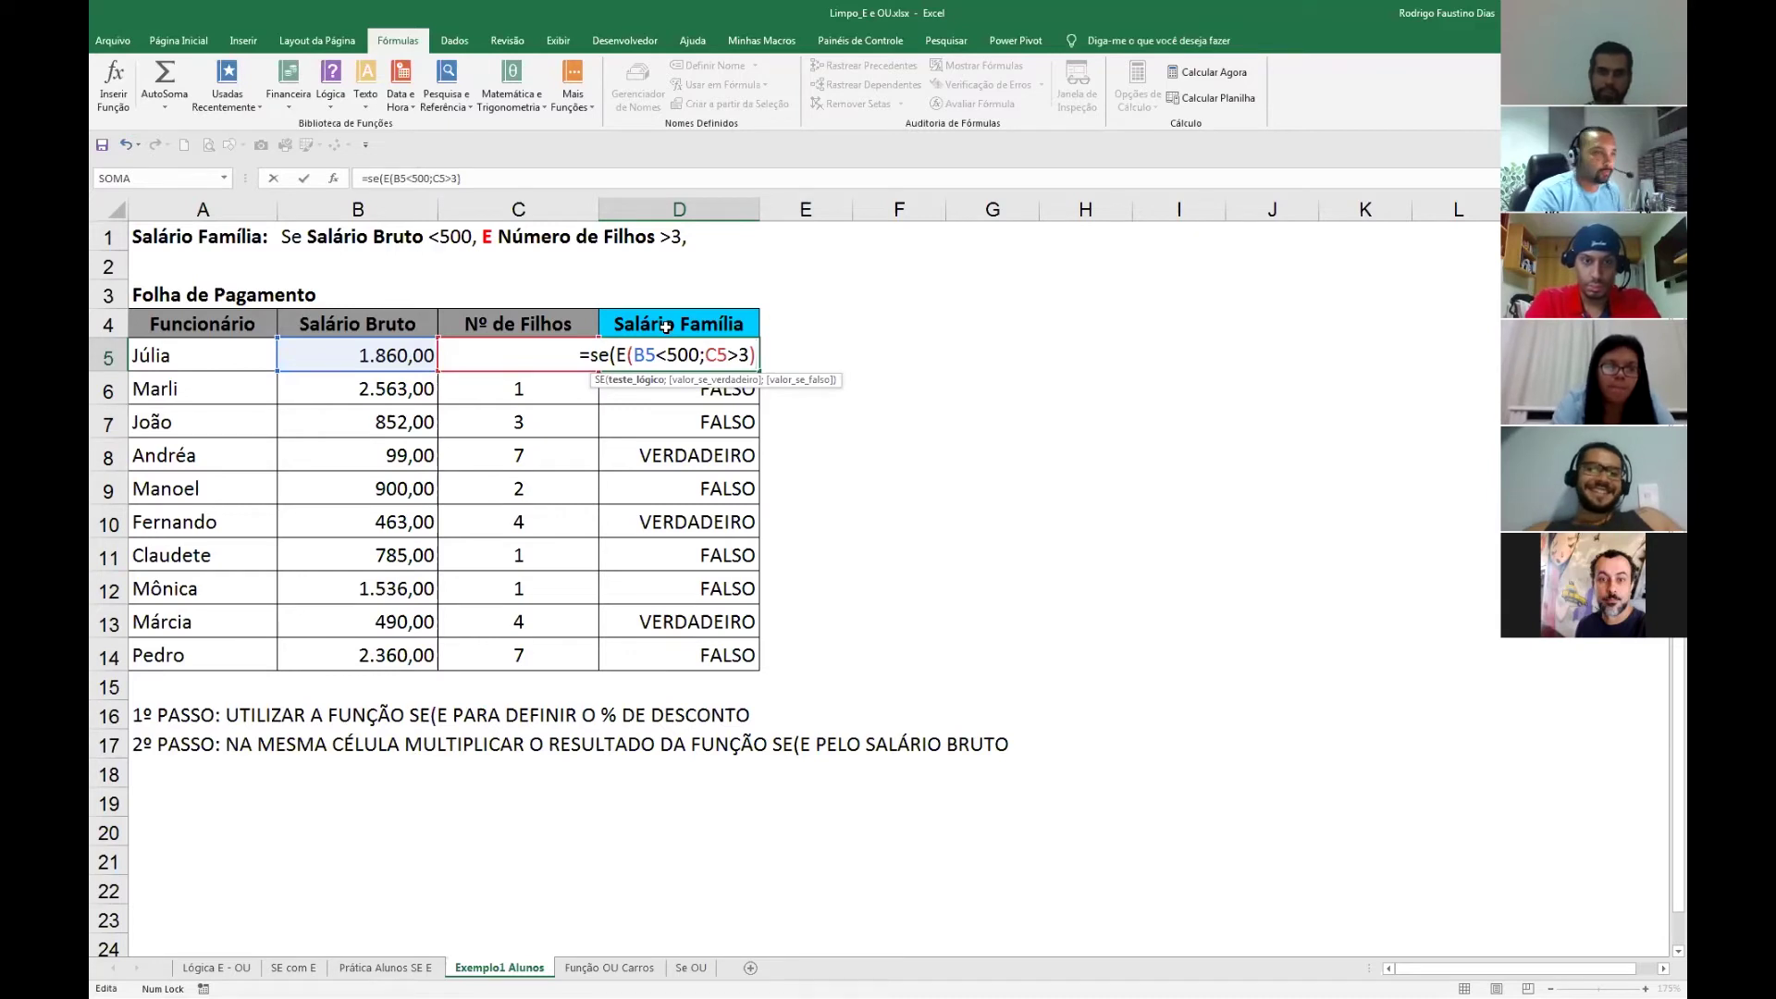
text(;)
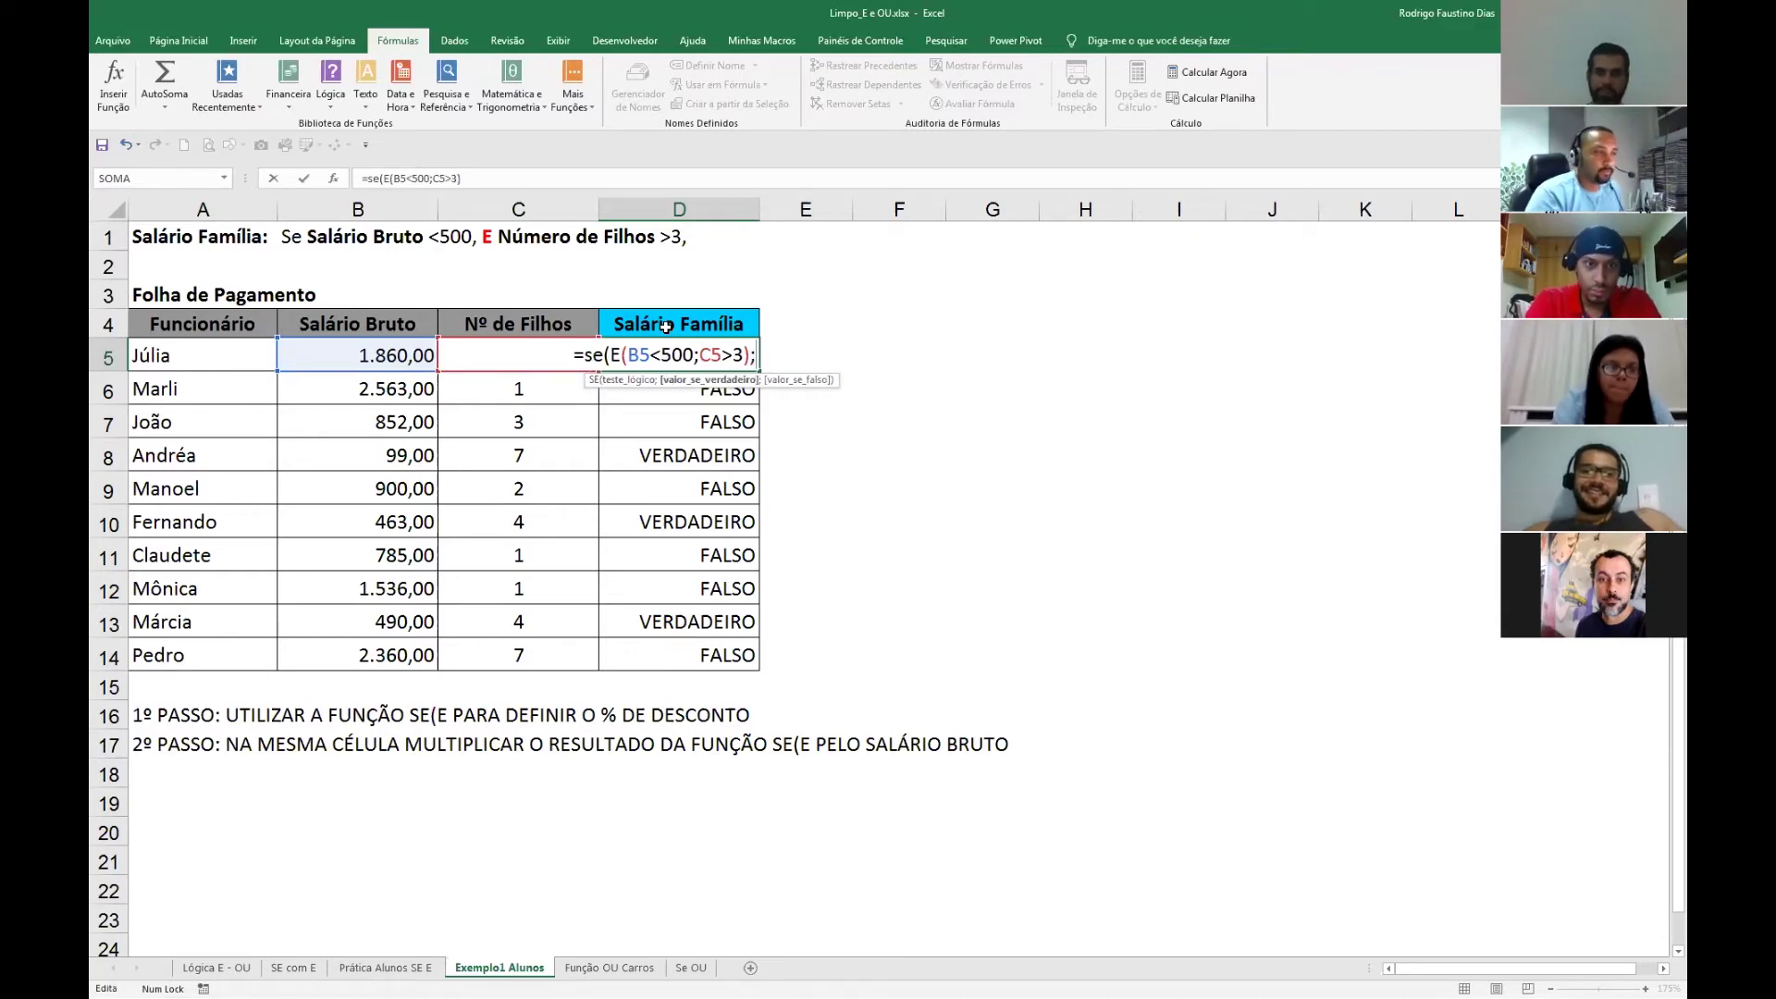
text(5000)
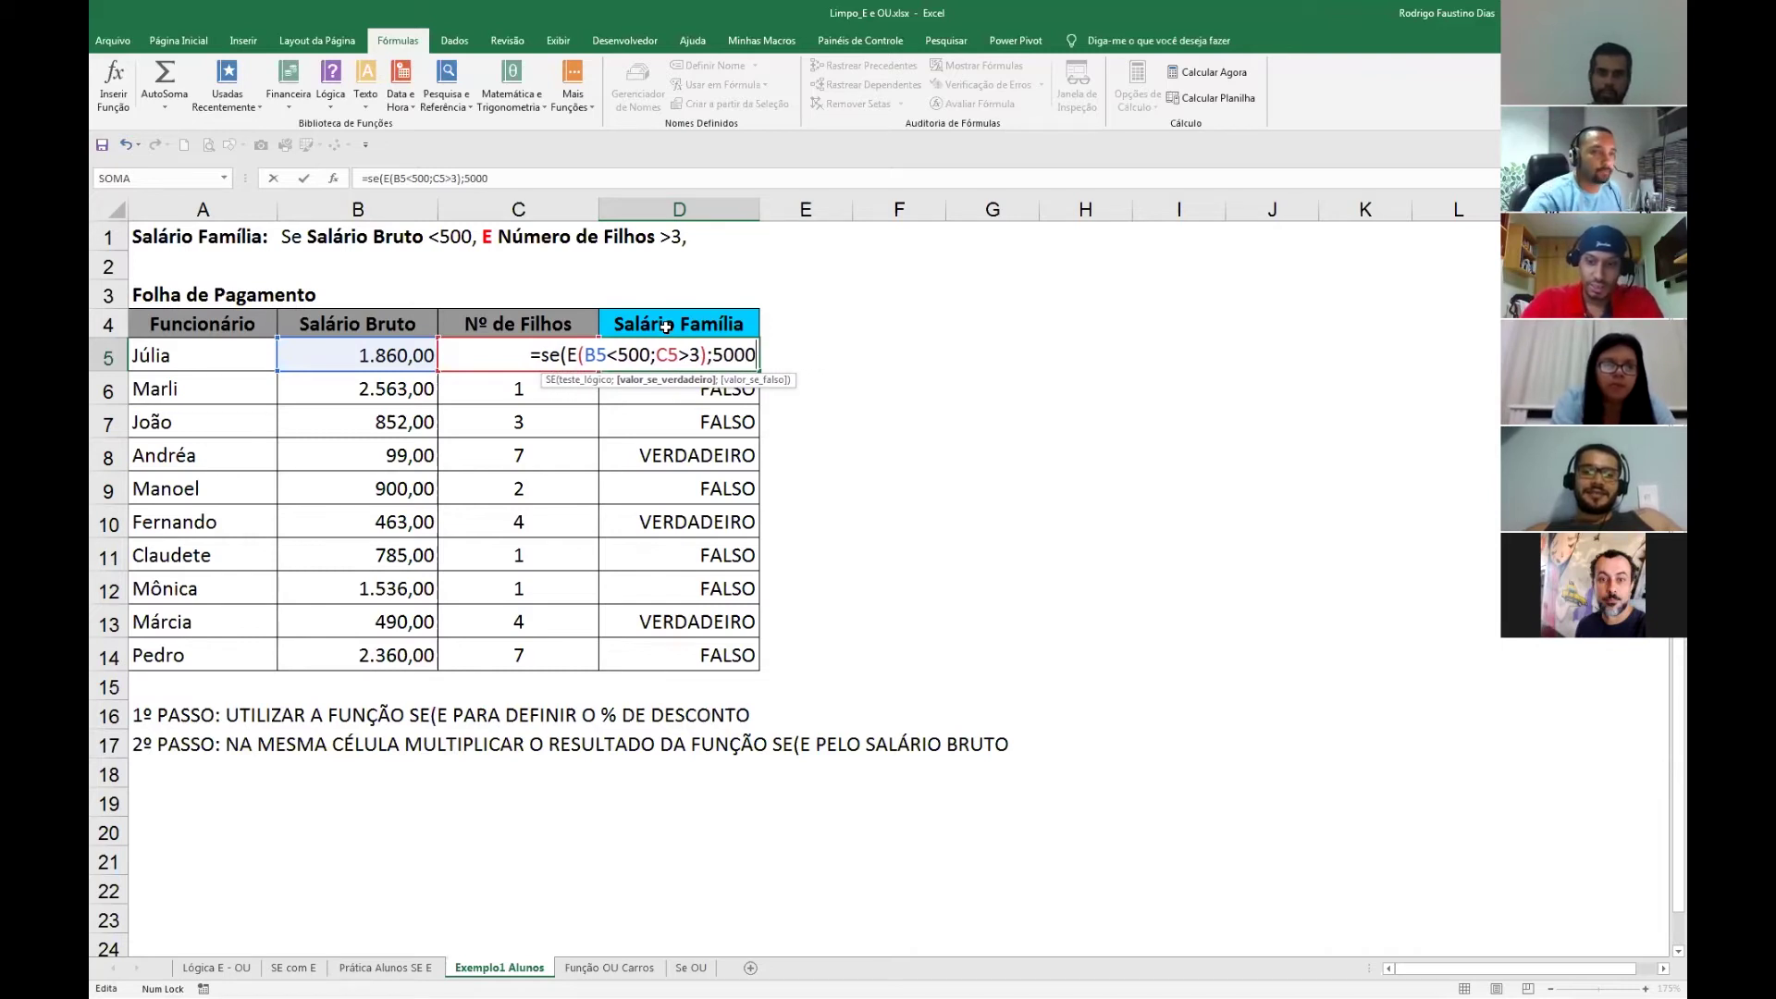
text(;)
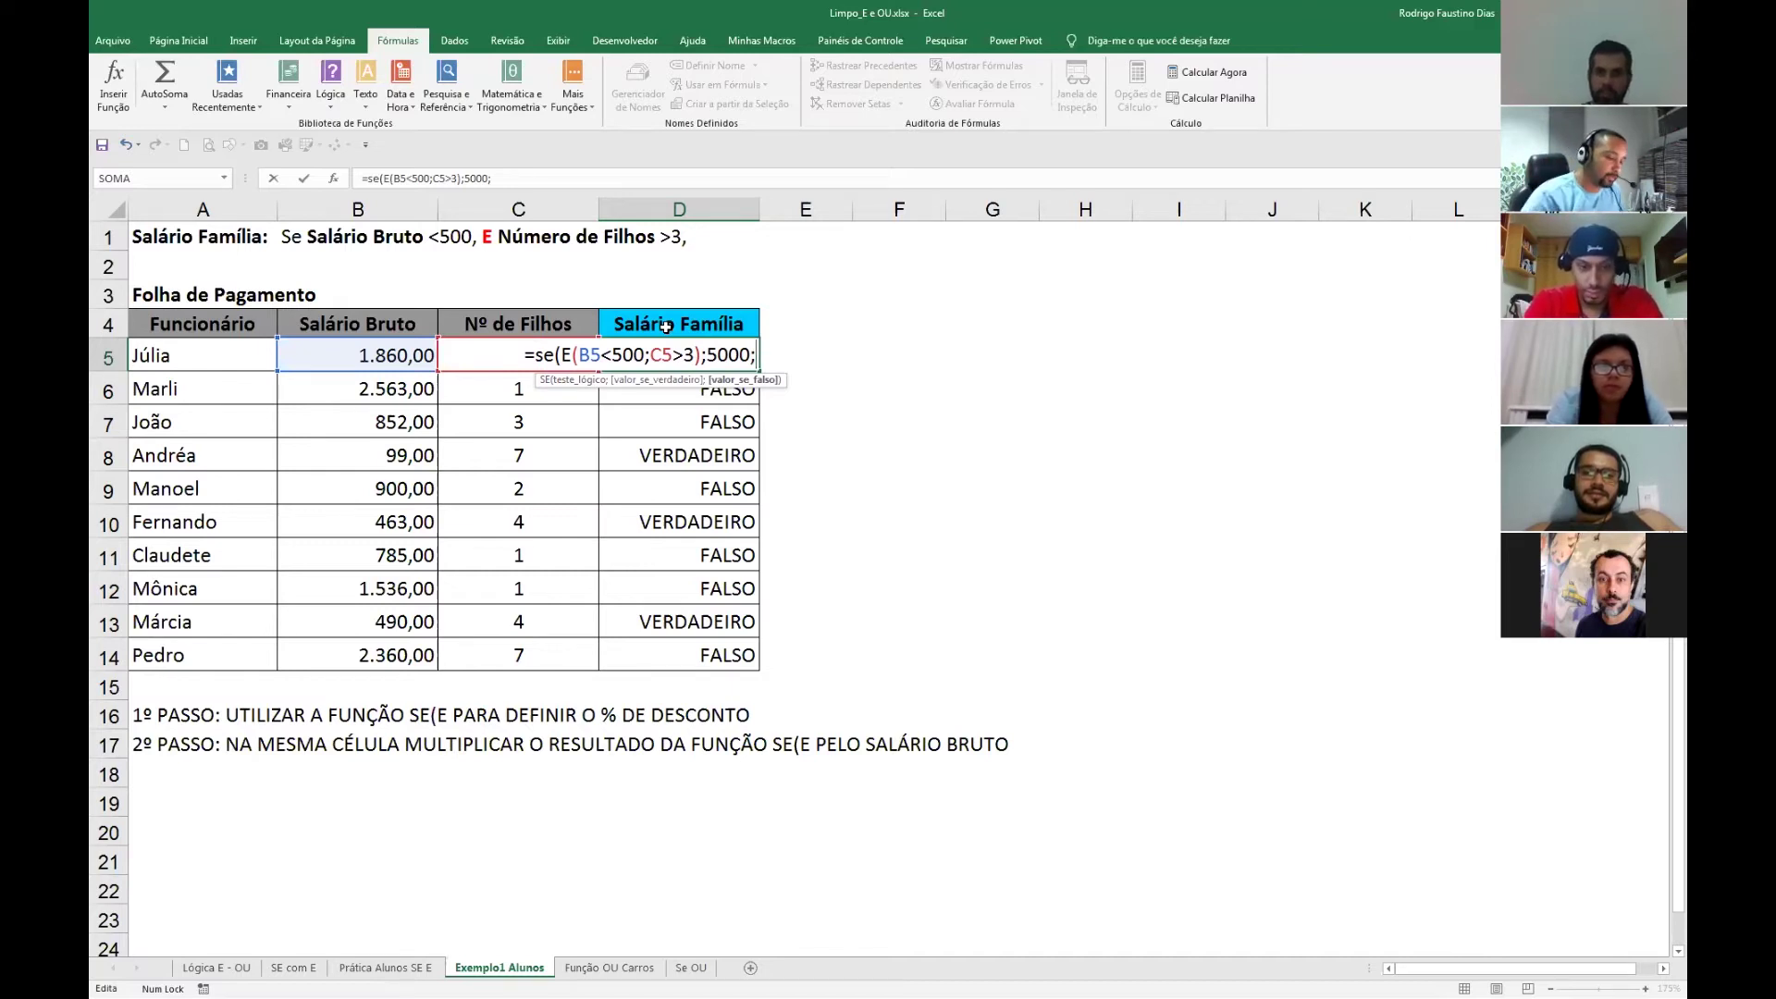
text(300))
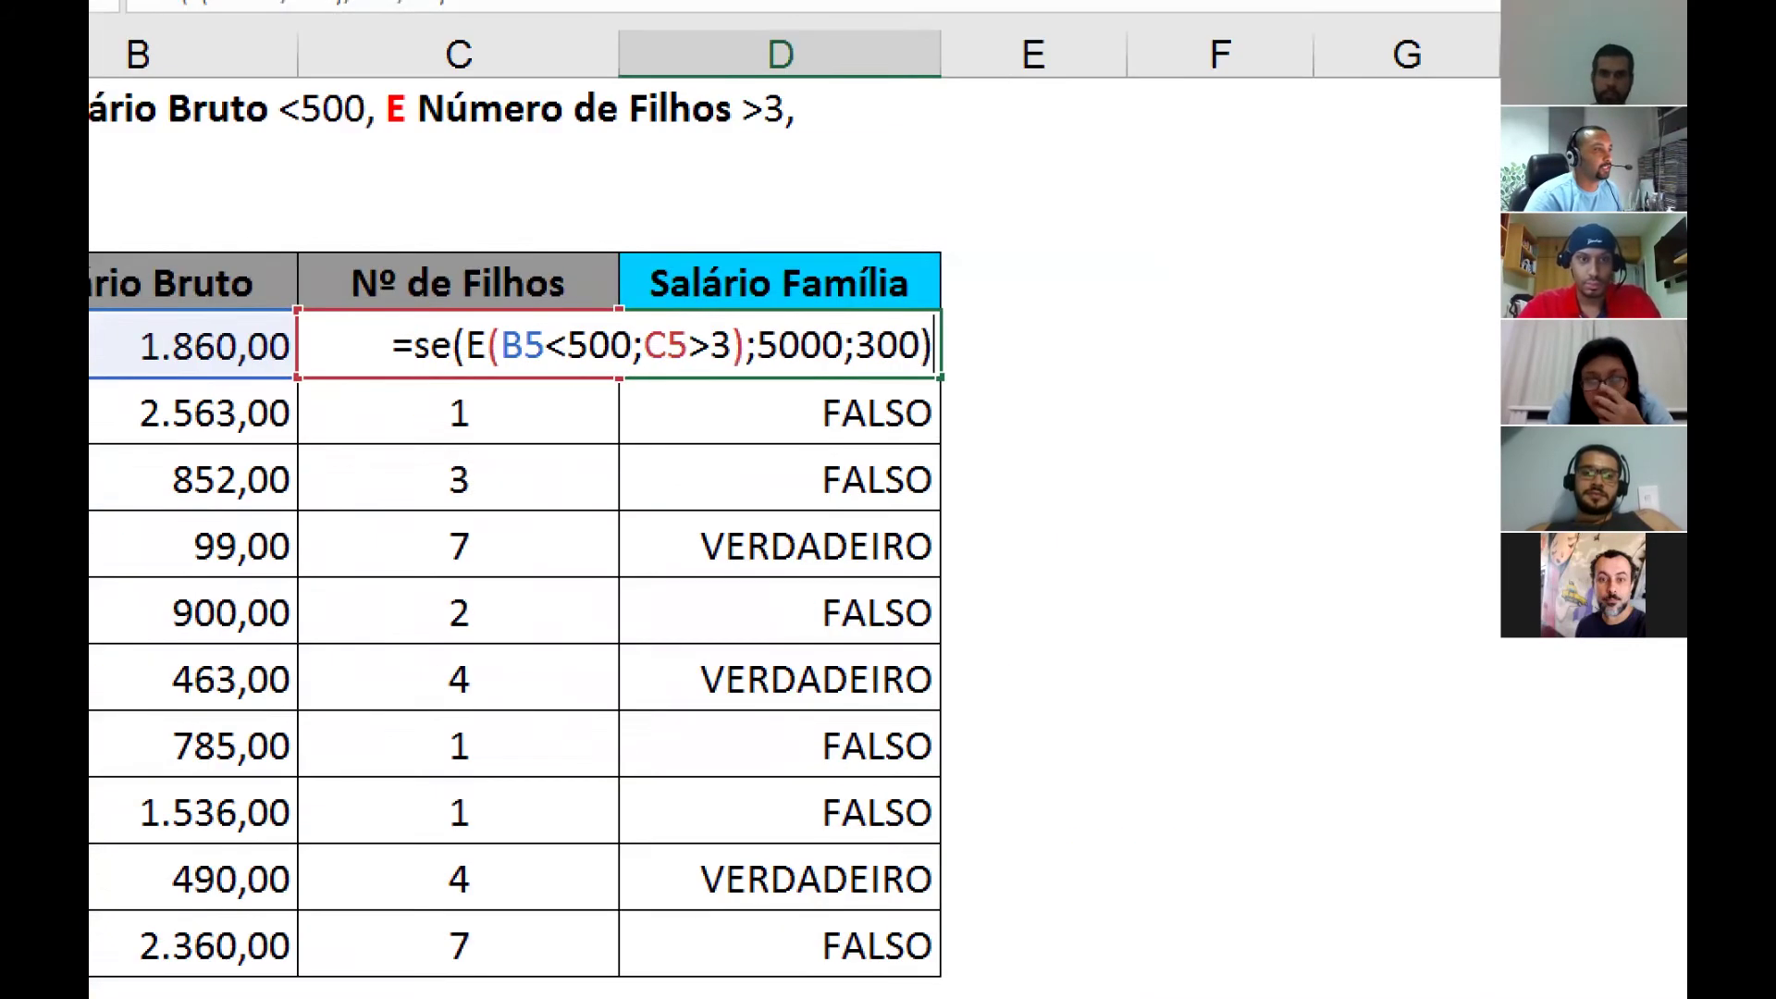
drag(757, 361, 831, 370)
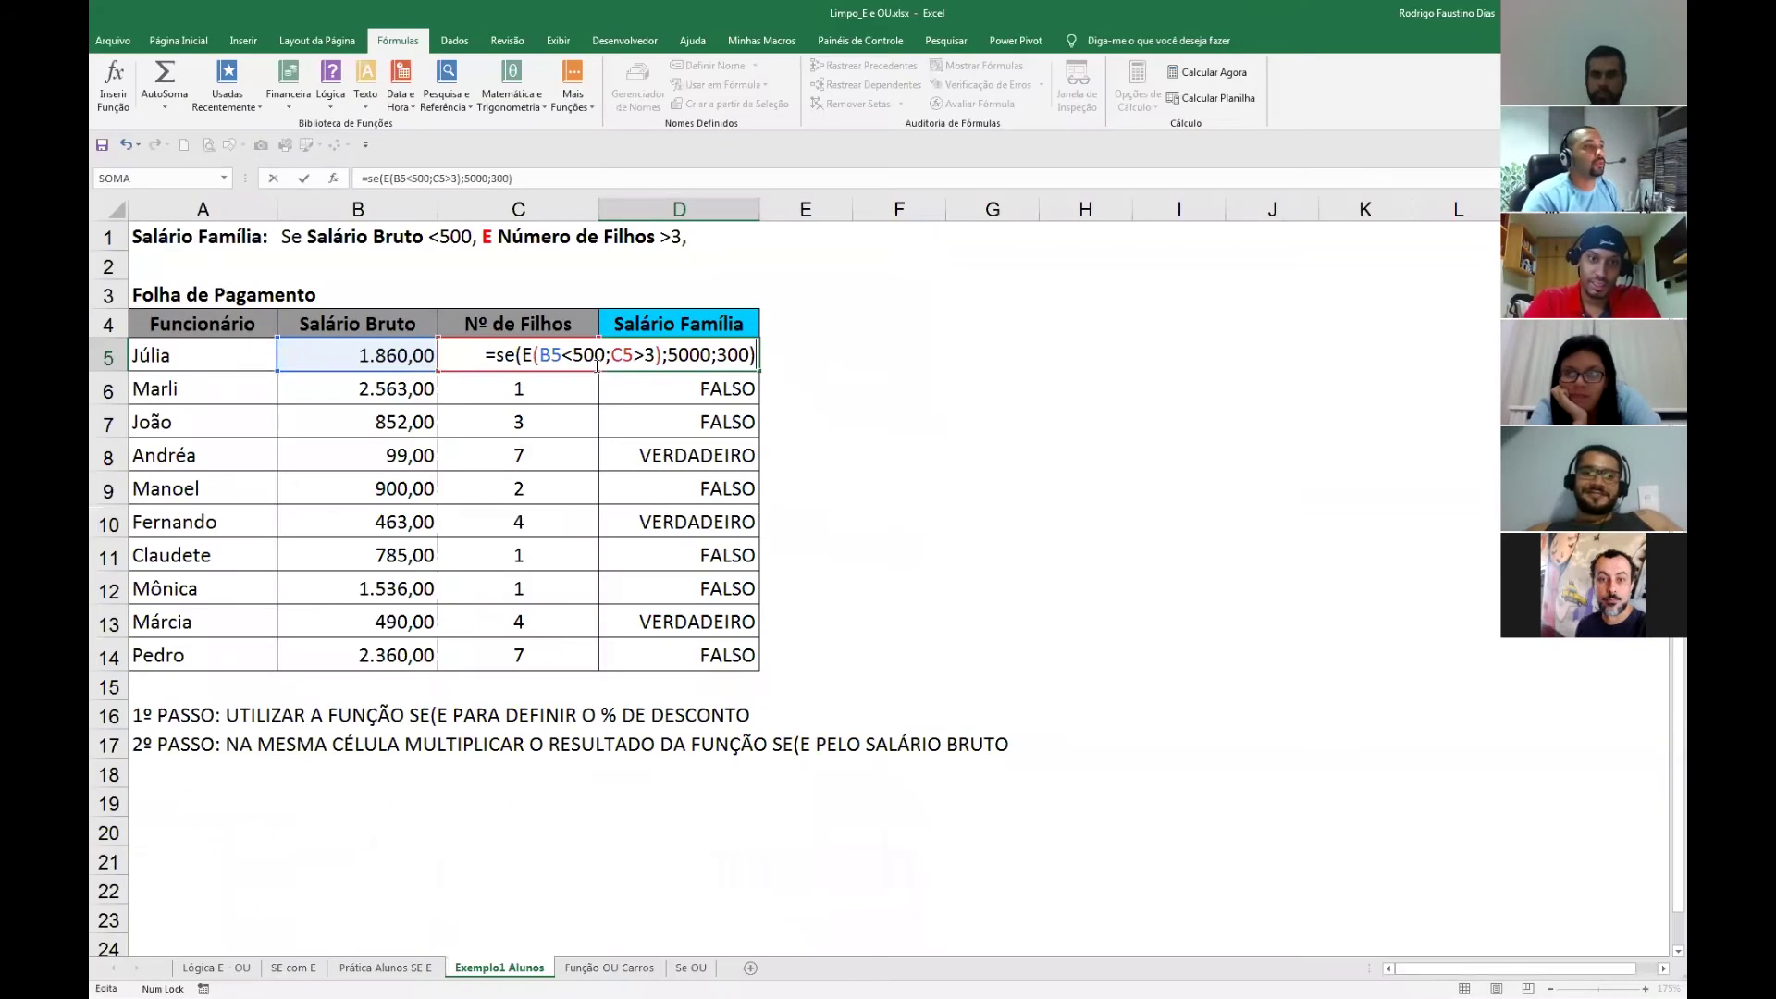
key(Return)
click(717, 366)
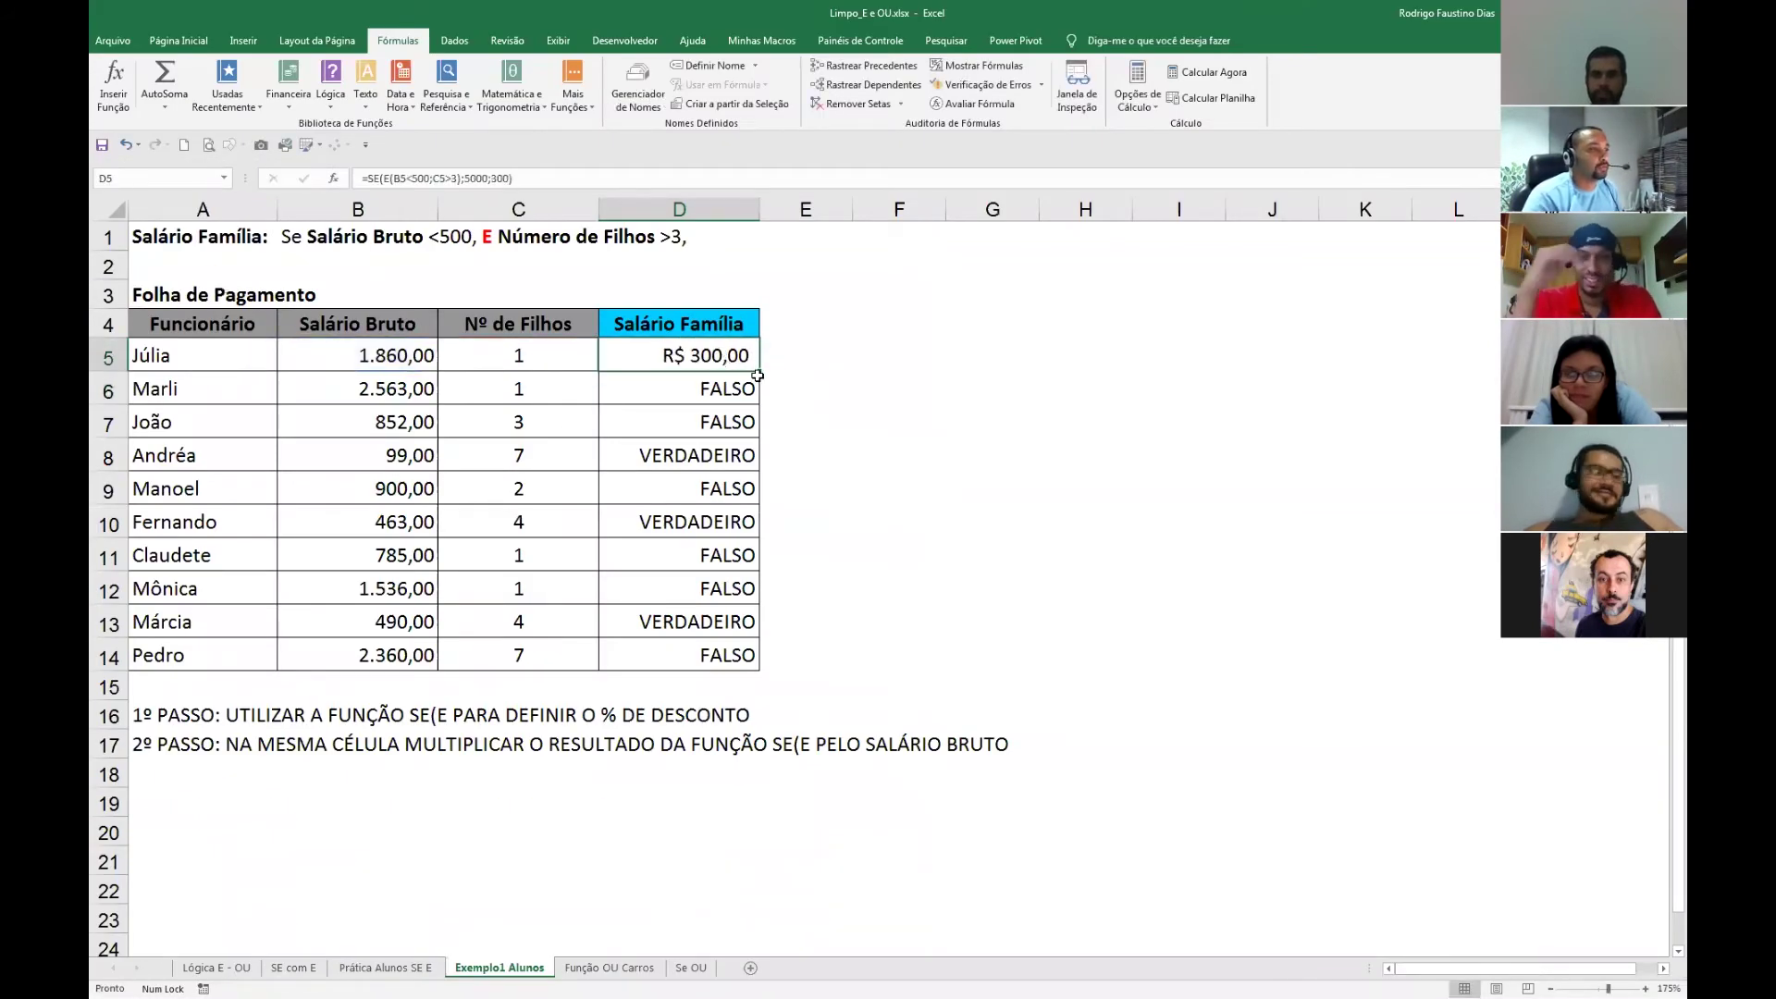
drag(754, 372, 765, 662)
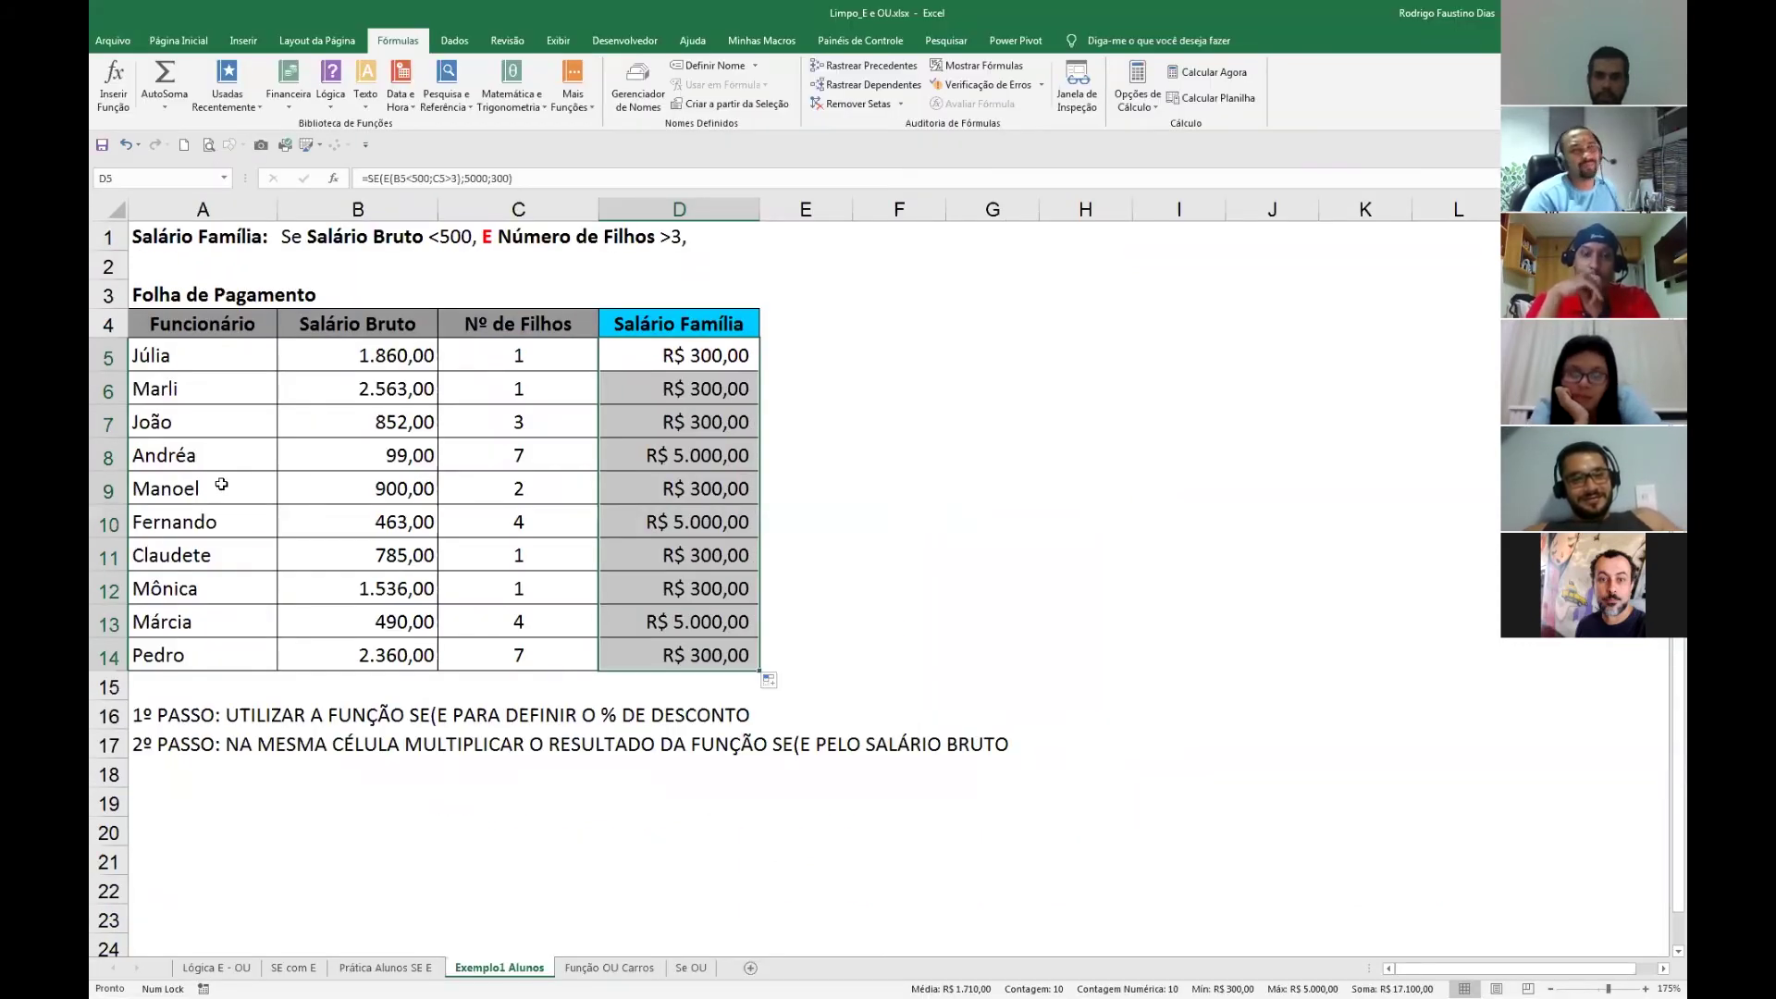
Set the Salário Bruto in B8 to 2000 to test the Salário Família formula.
click(398, 454)
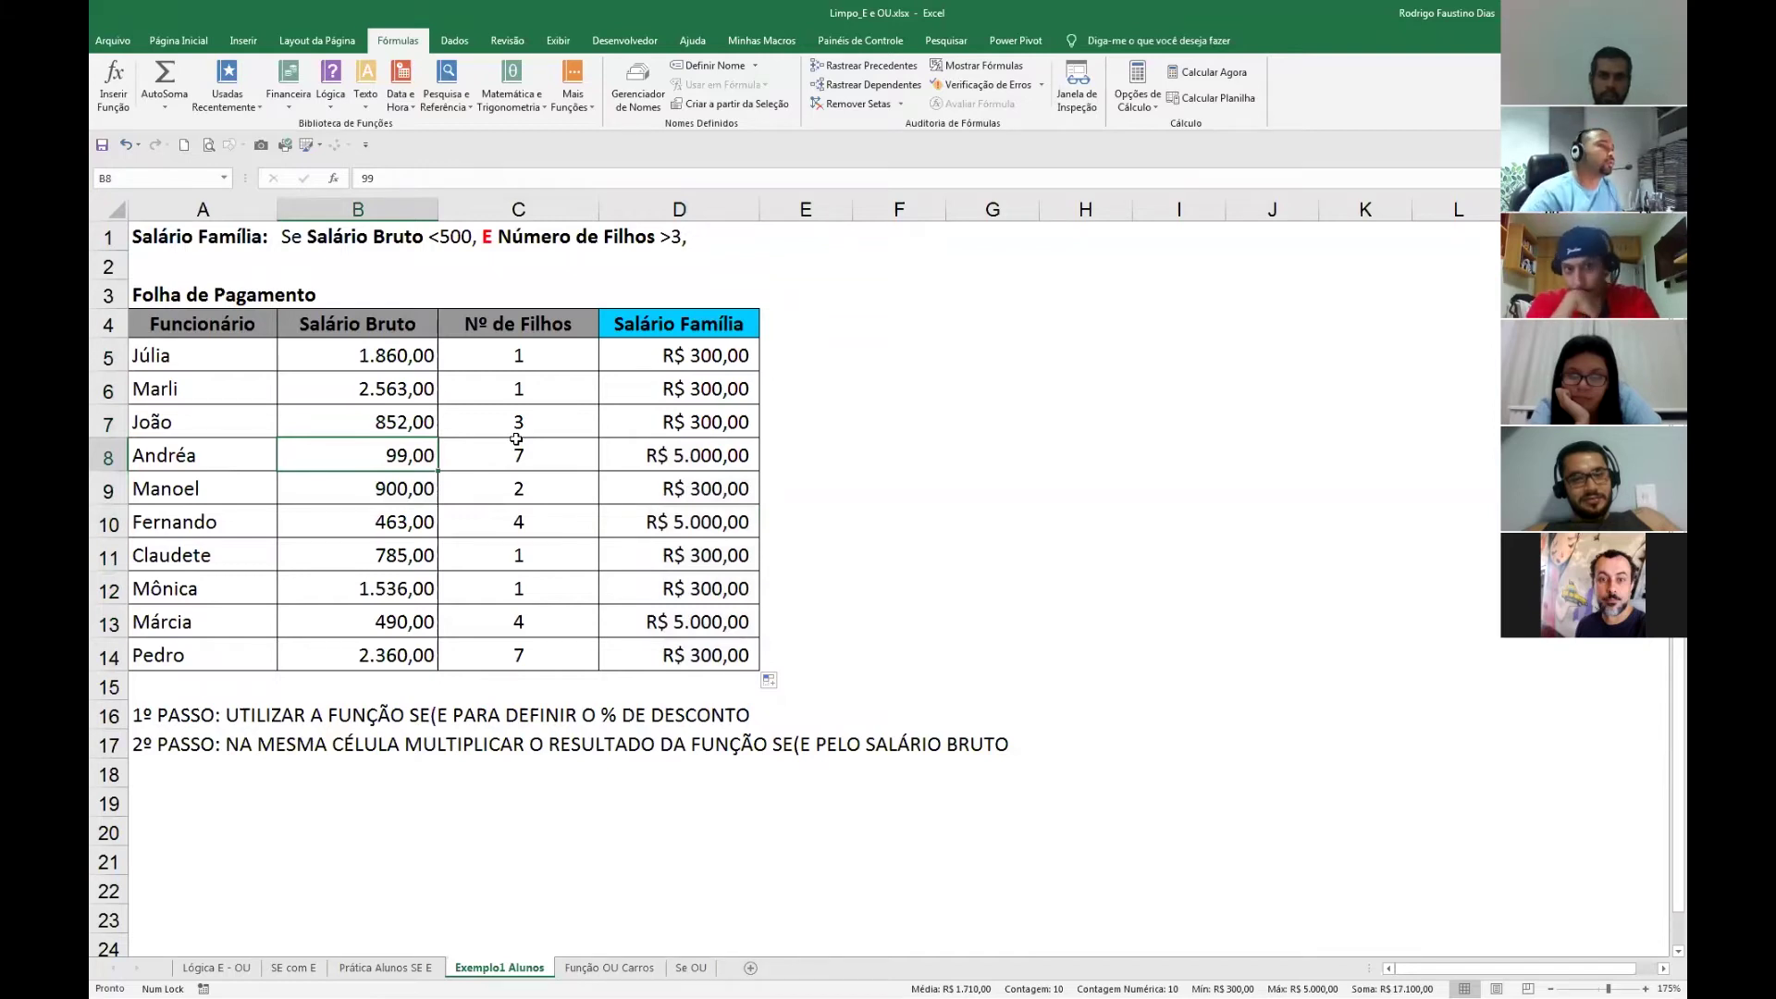
text(20)
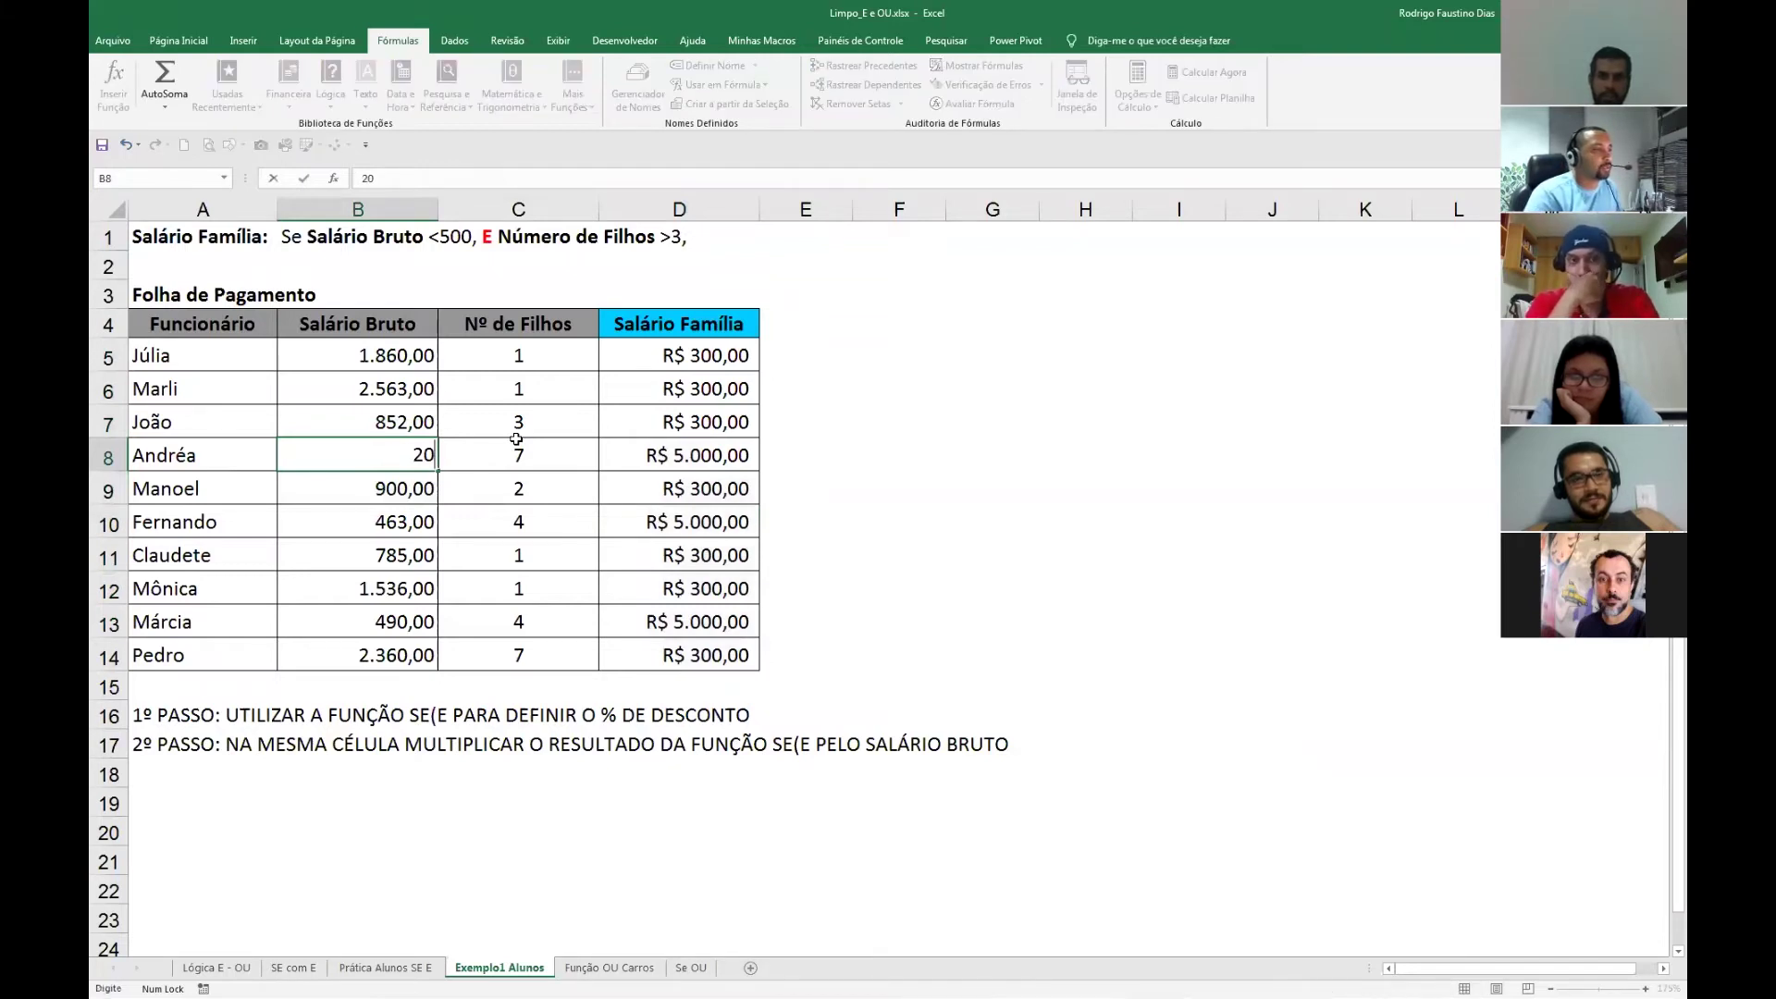
text(000)
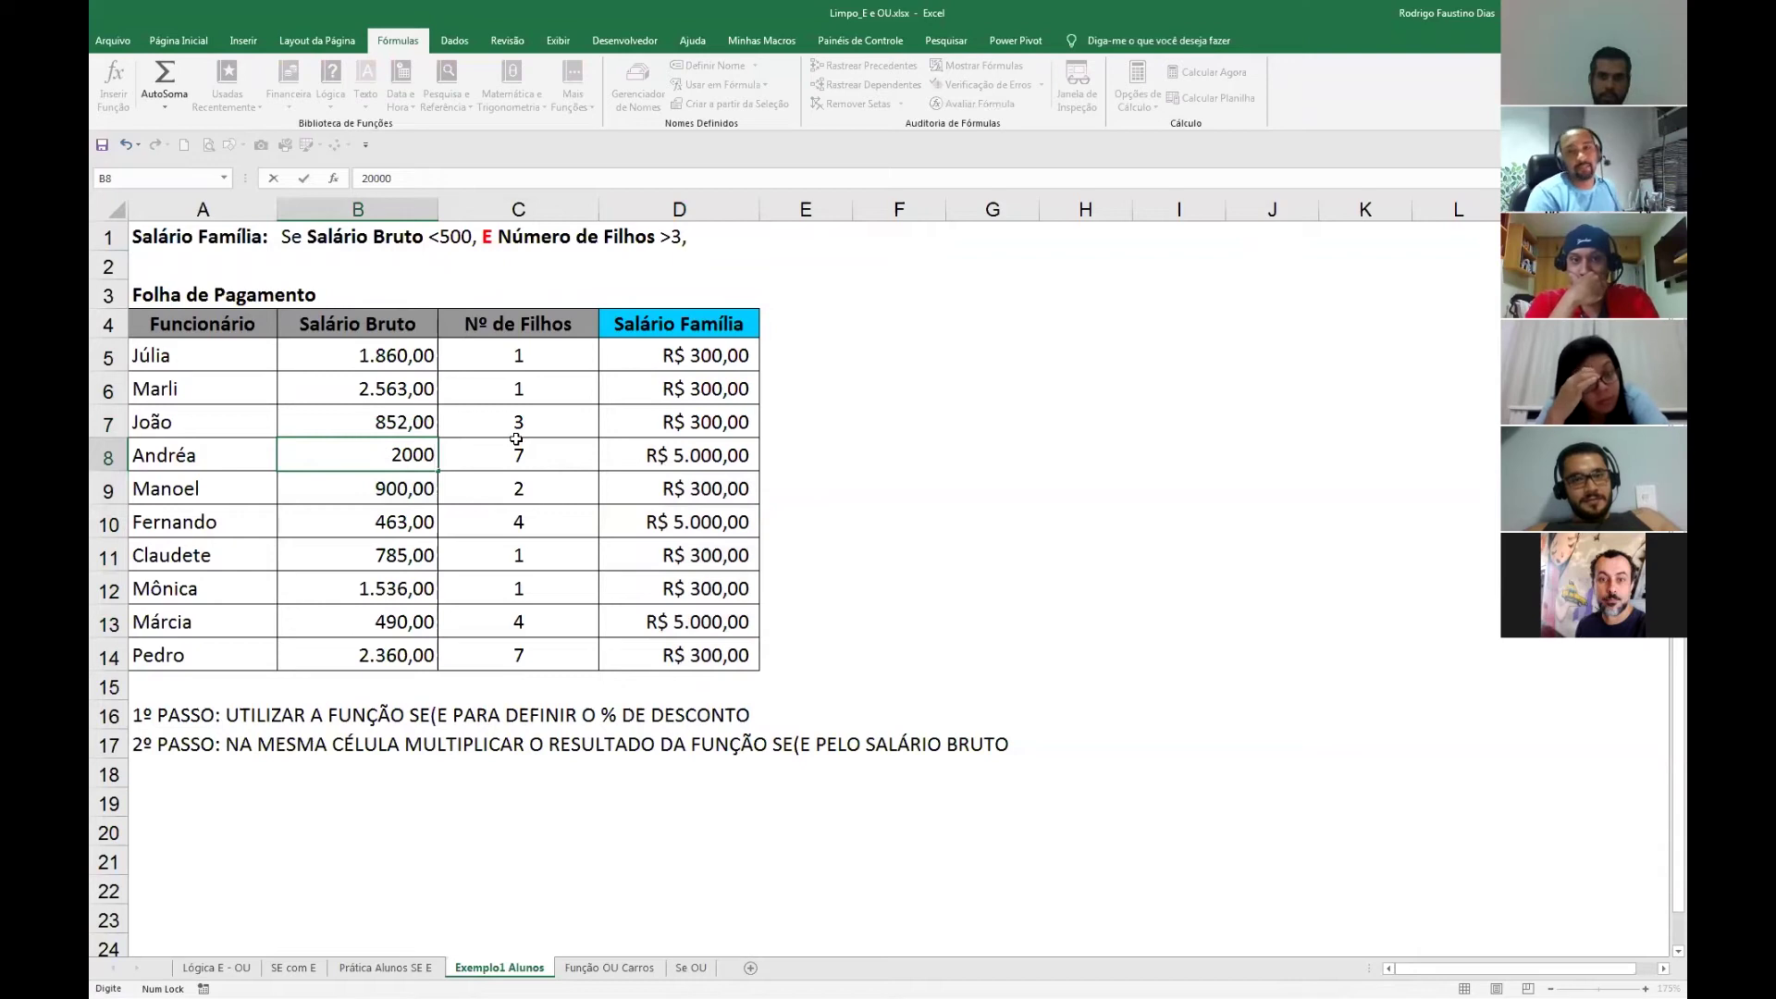
key(Return)
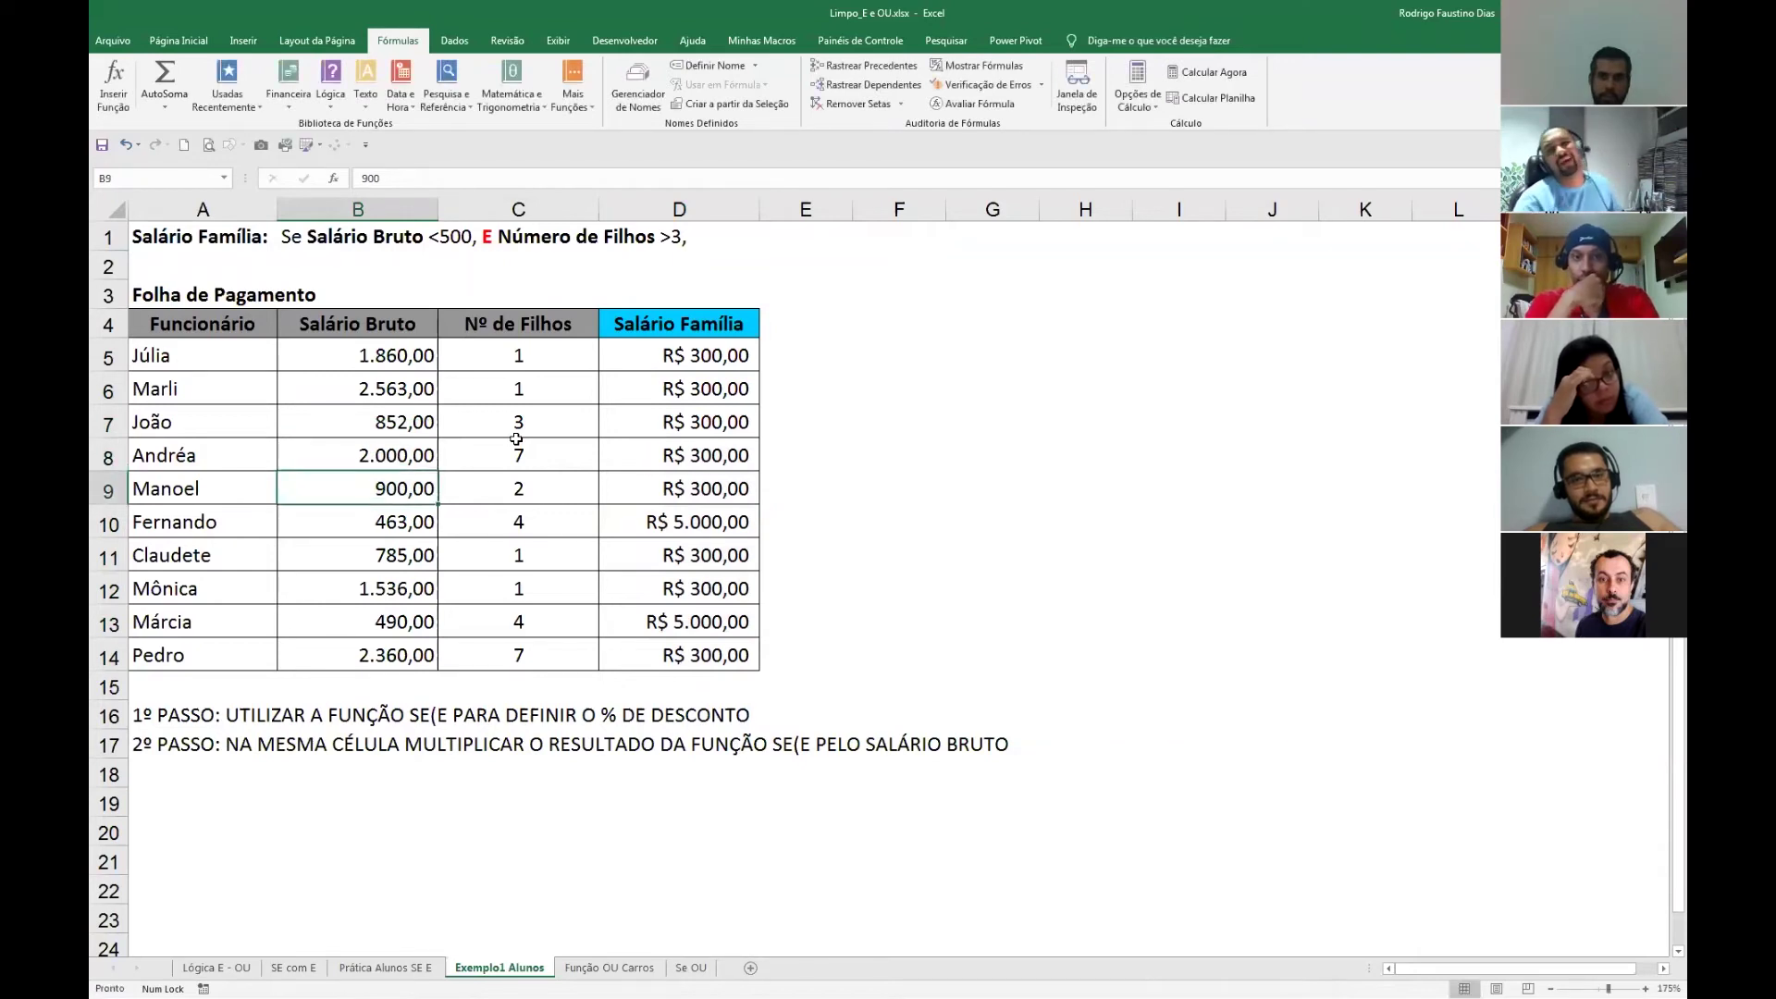
Set the Salário Bruto values in B9 and B8 to 99.
text(99)
key(Return)
click(424, 488)
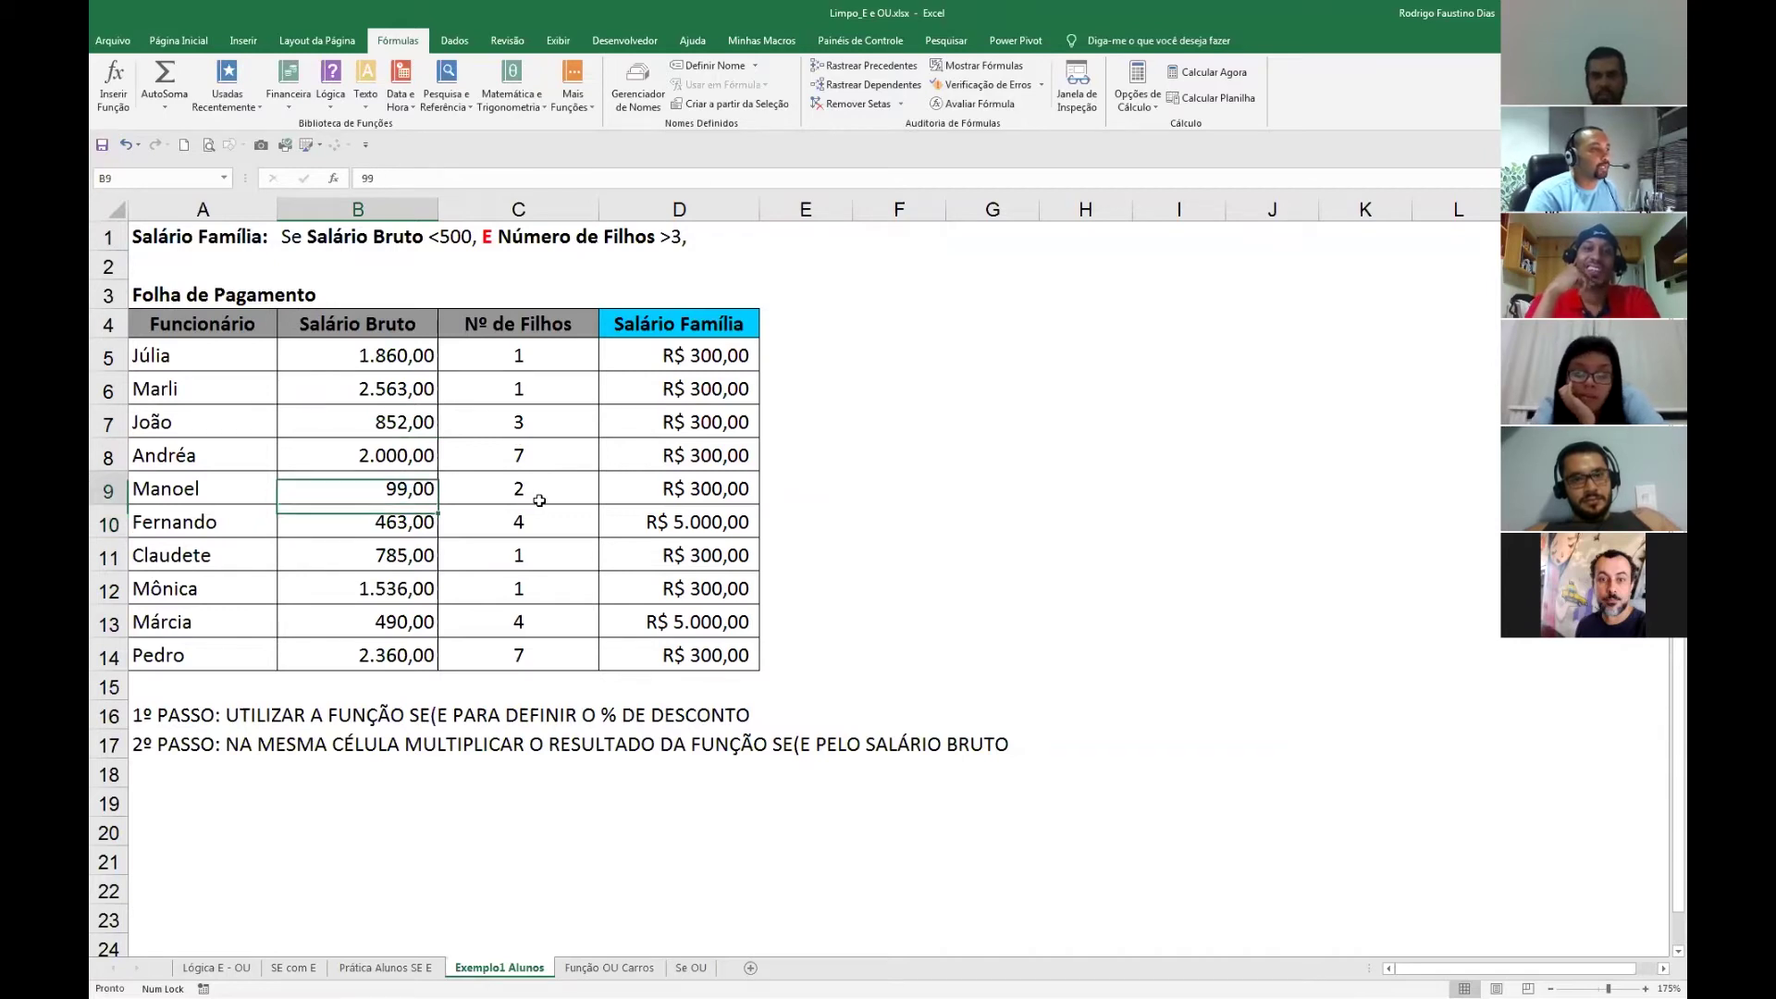
click(389, 458)
text(99)
key(Return)
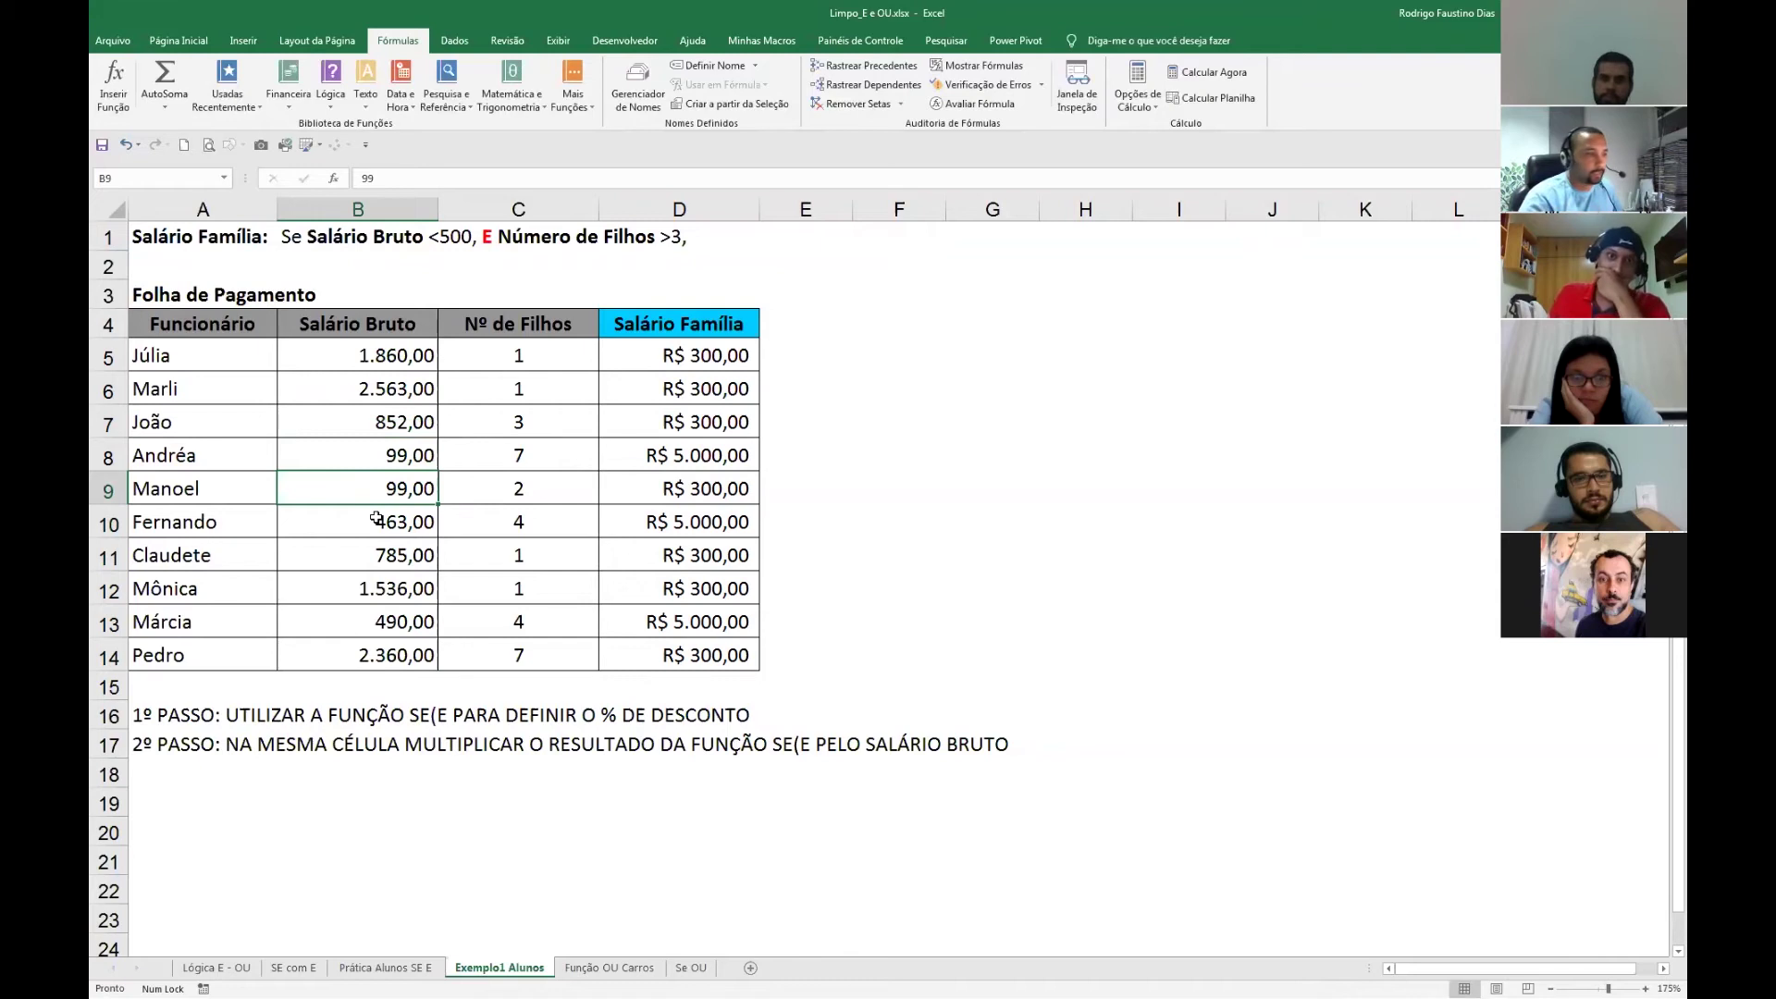
On the Função OU Carros sheet, start the Desconto formula in E8 with OU and the first test B8="Volkswagen".
click(609, 968)
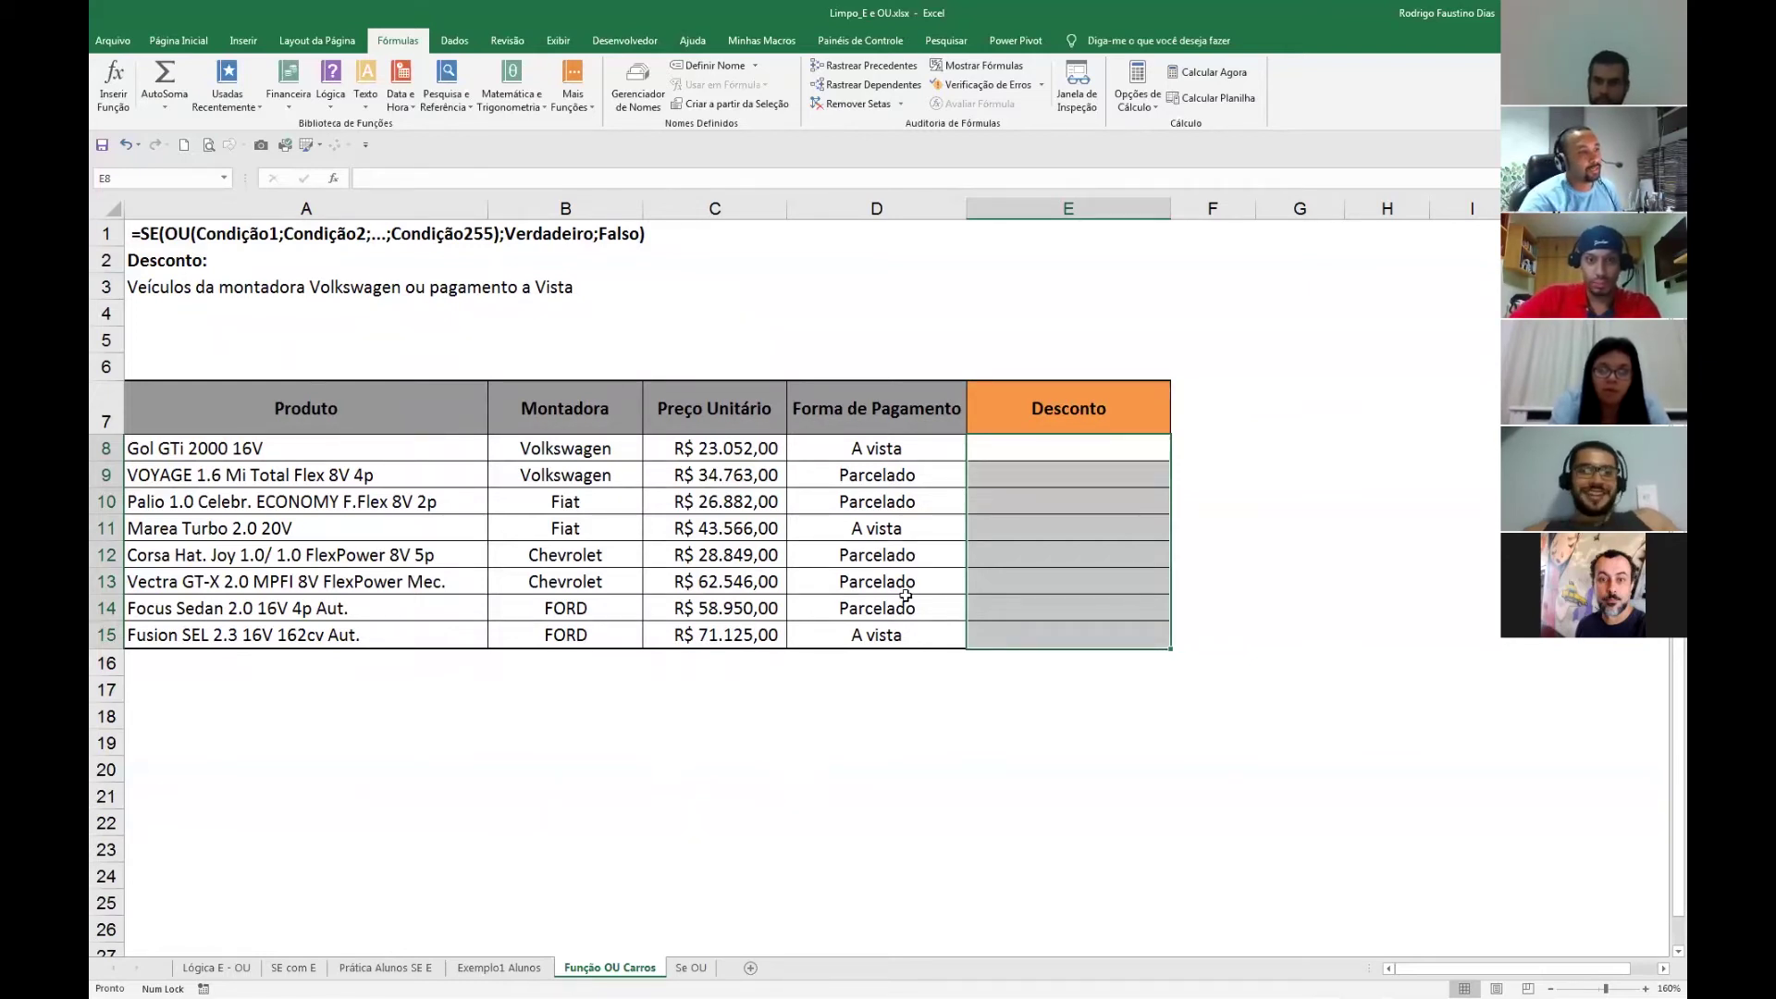
click(618, 457)
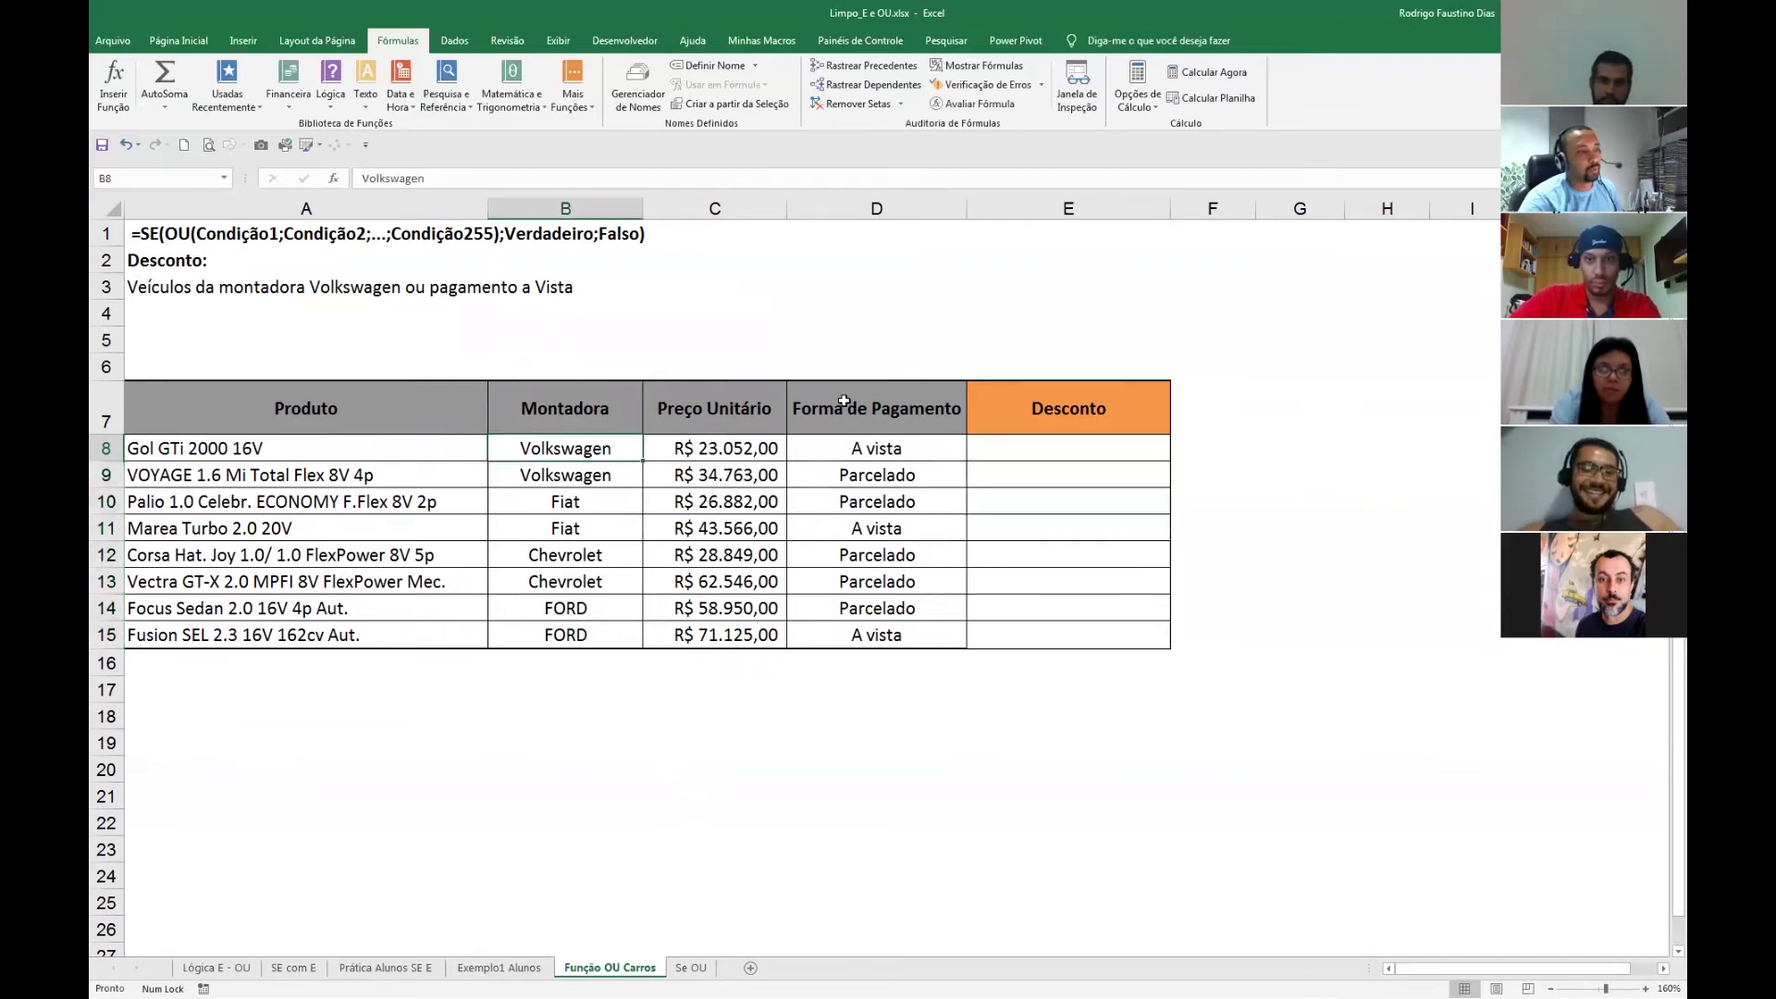
click(858, 447)
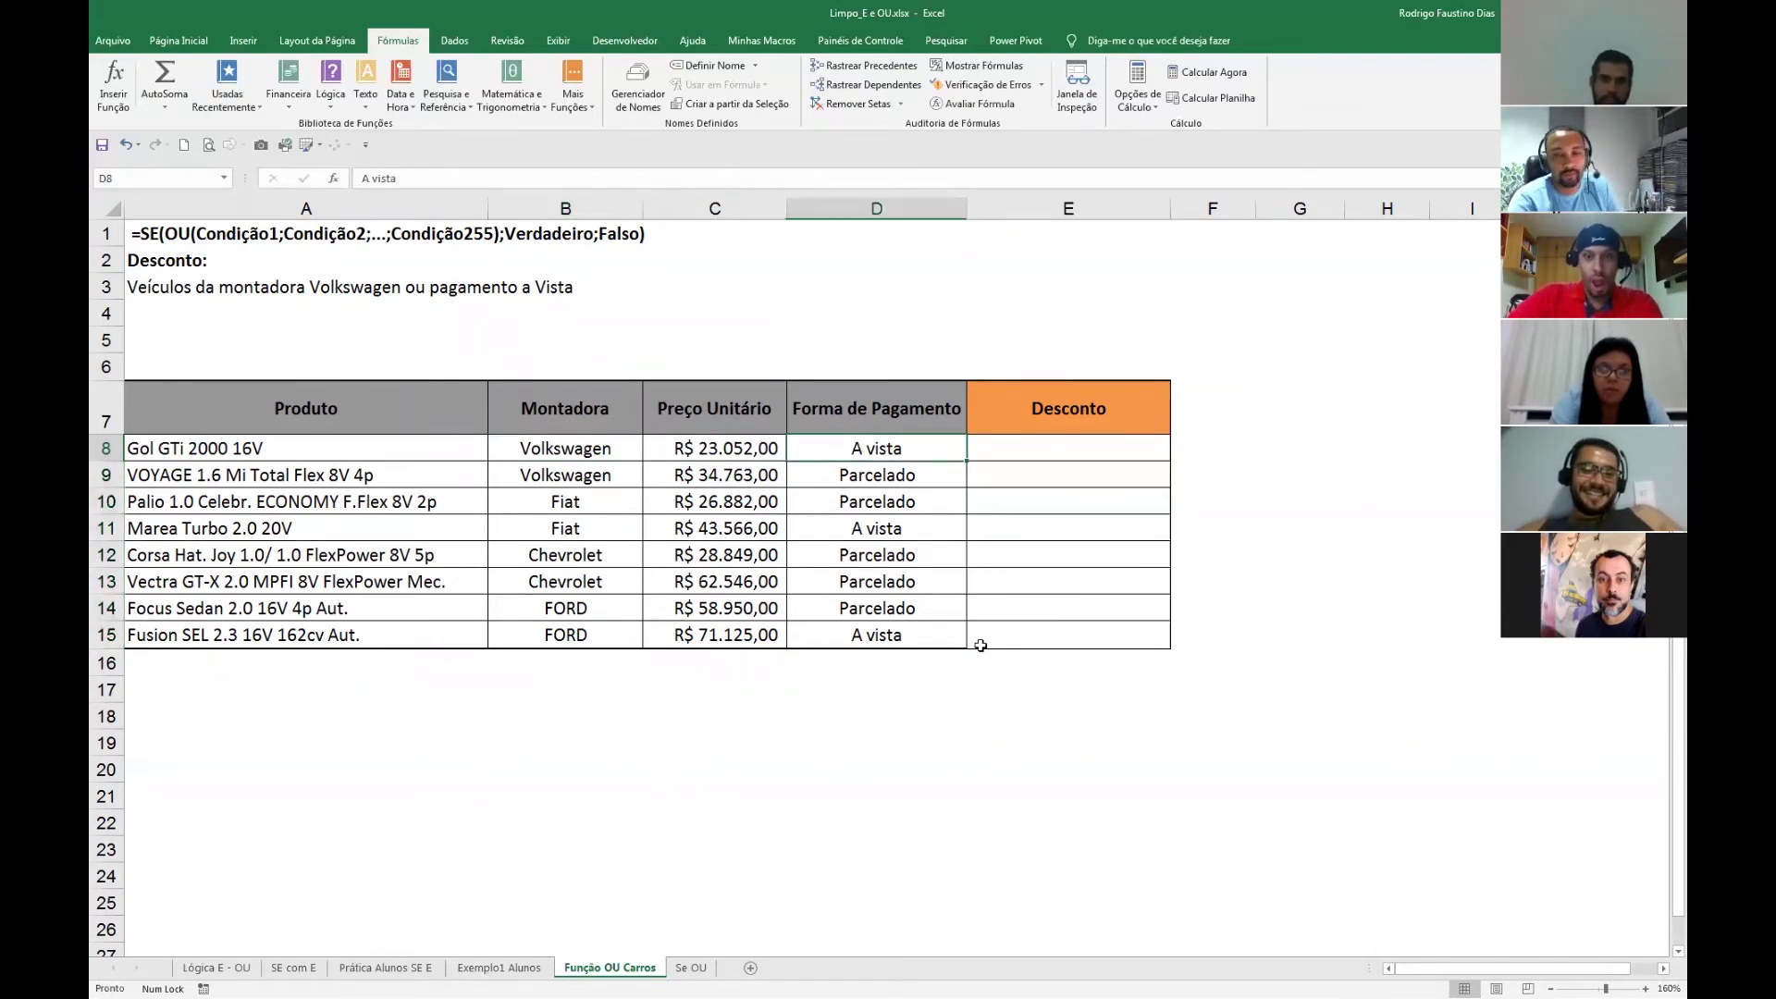
click(1105, 451)
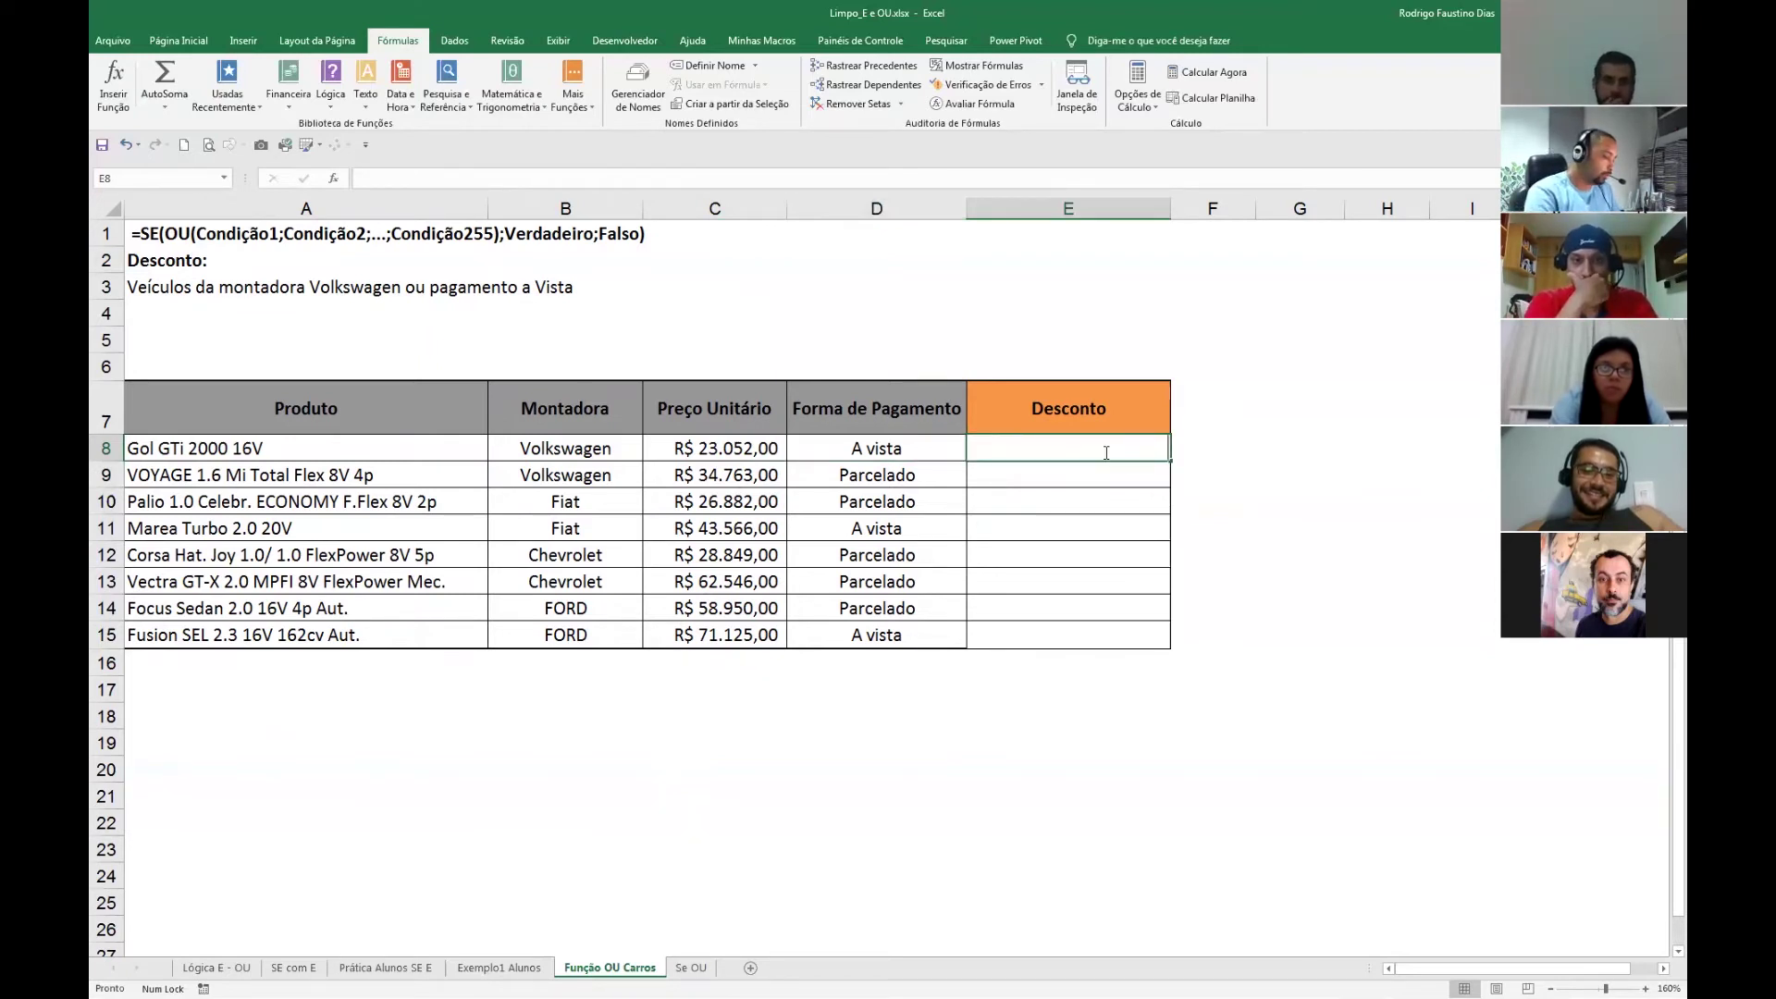
text(ou)
key(Escape)
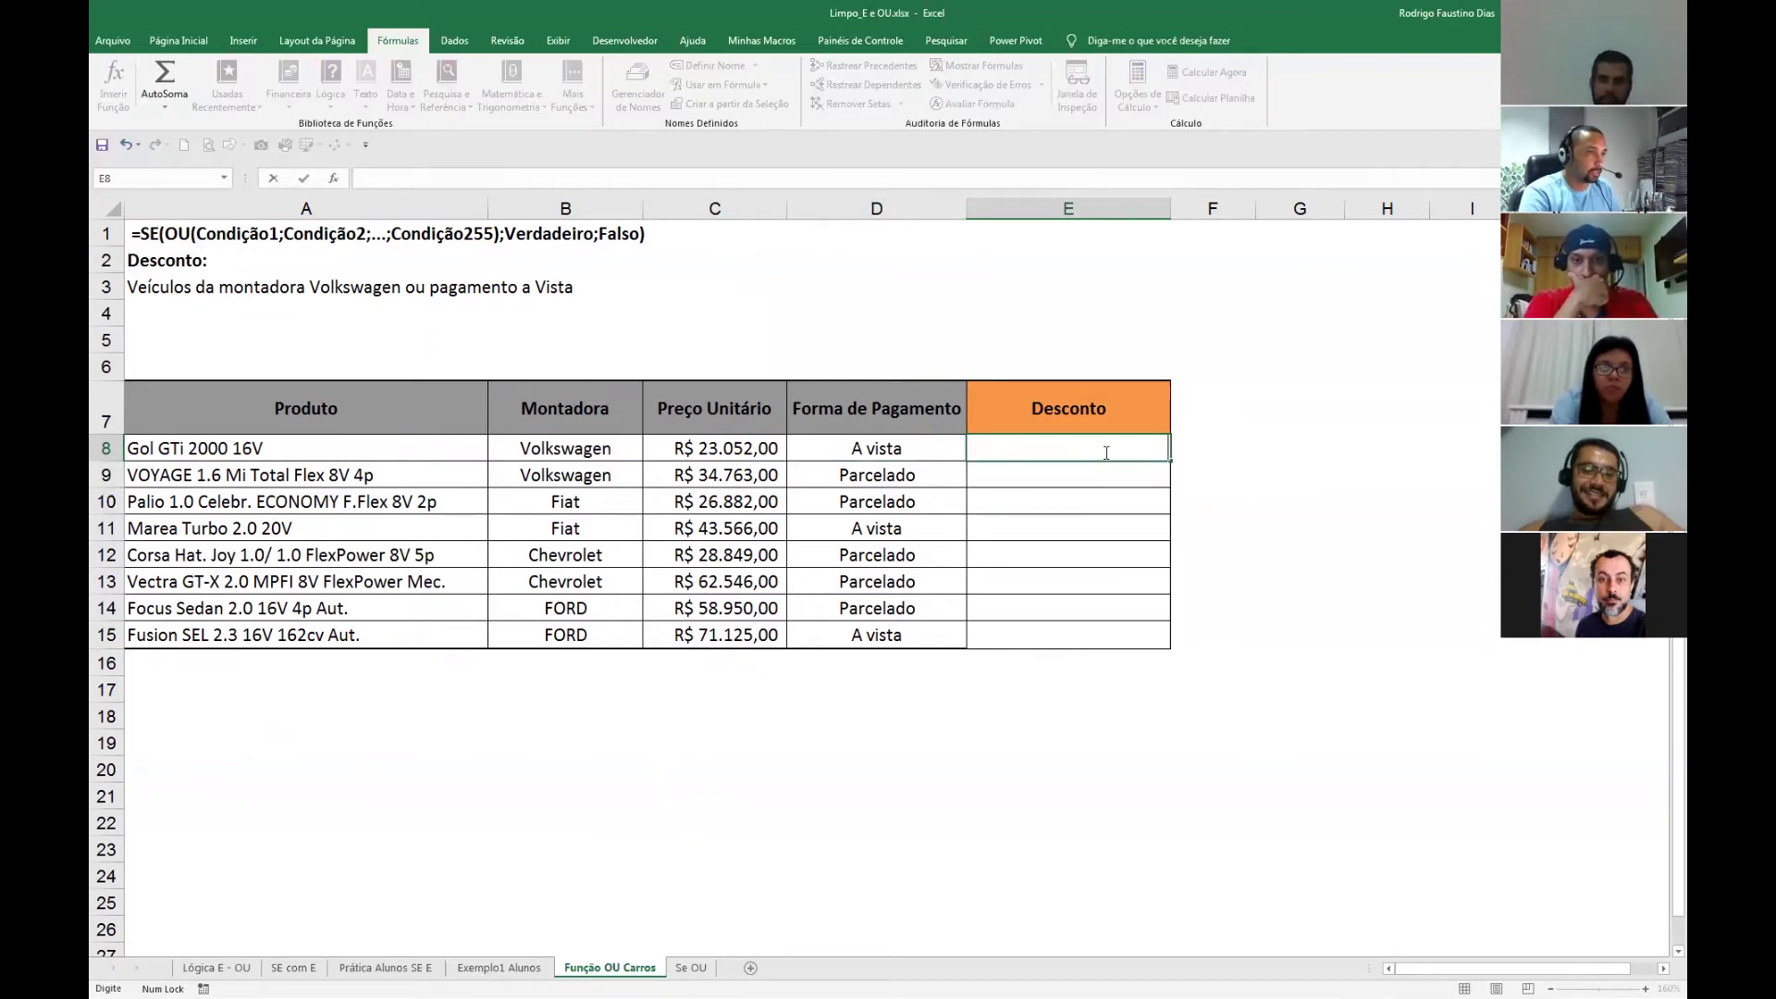
text(=ou()
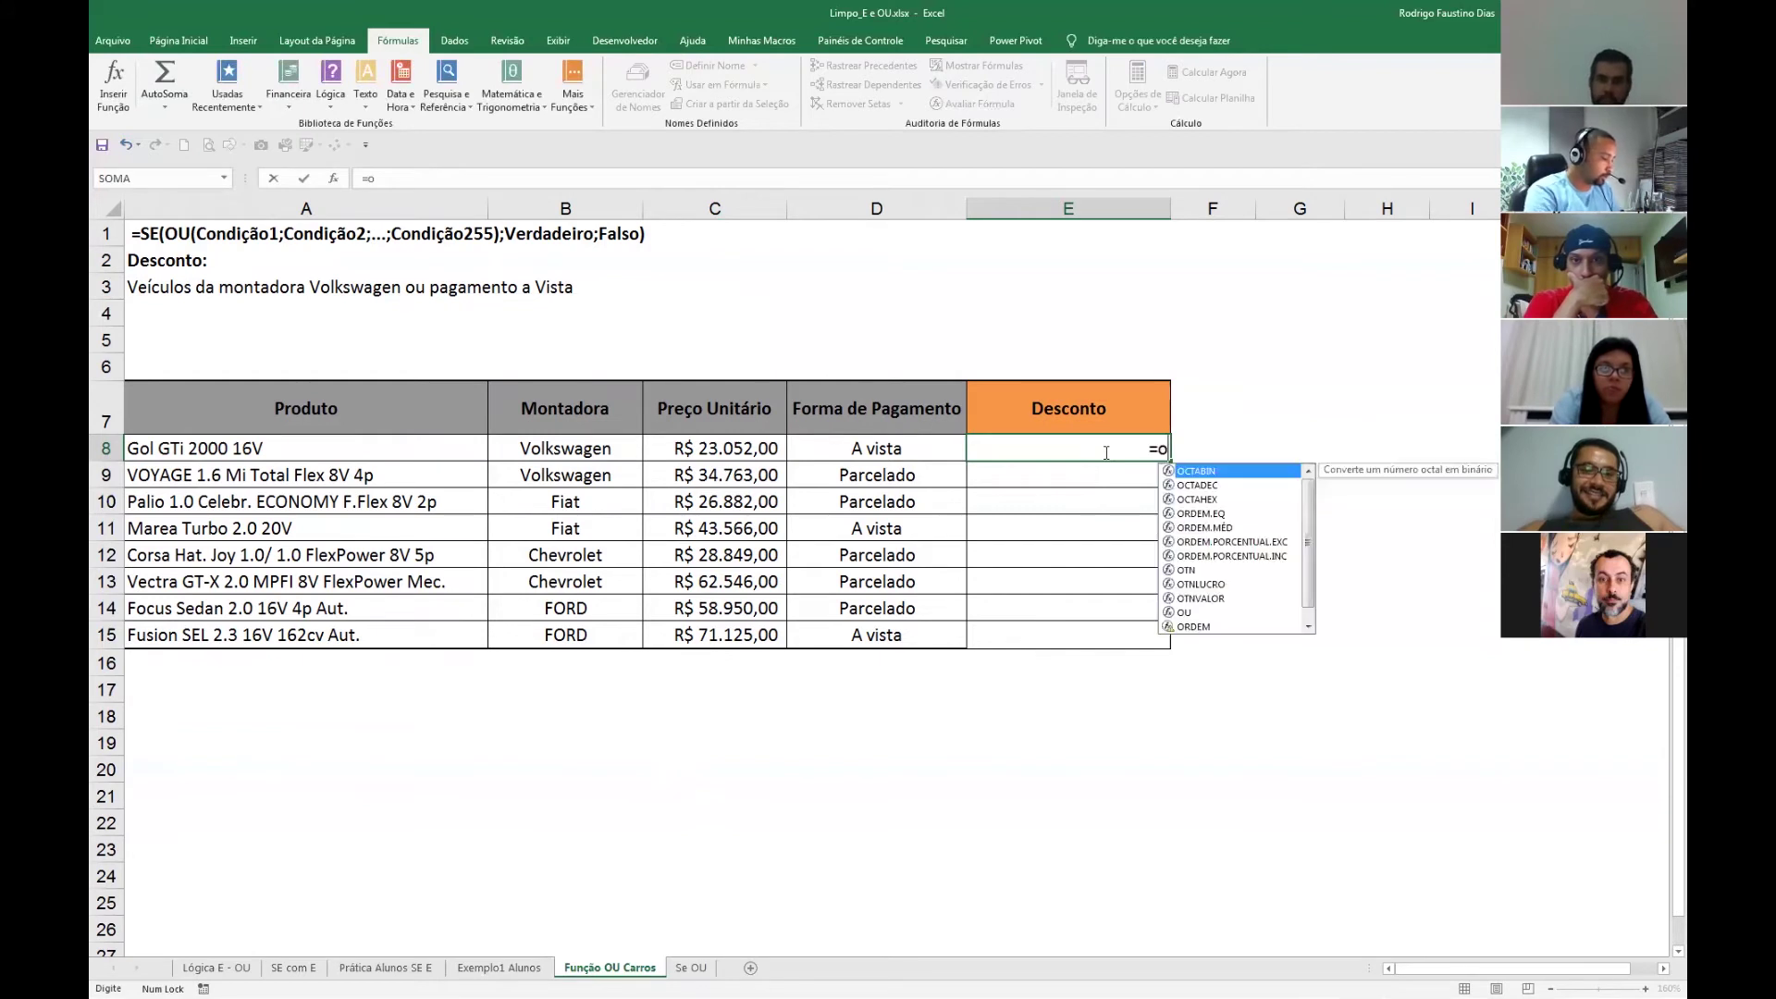
key(Left)
key(Left)
key(Left)
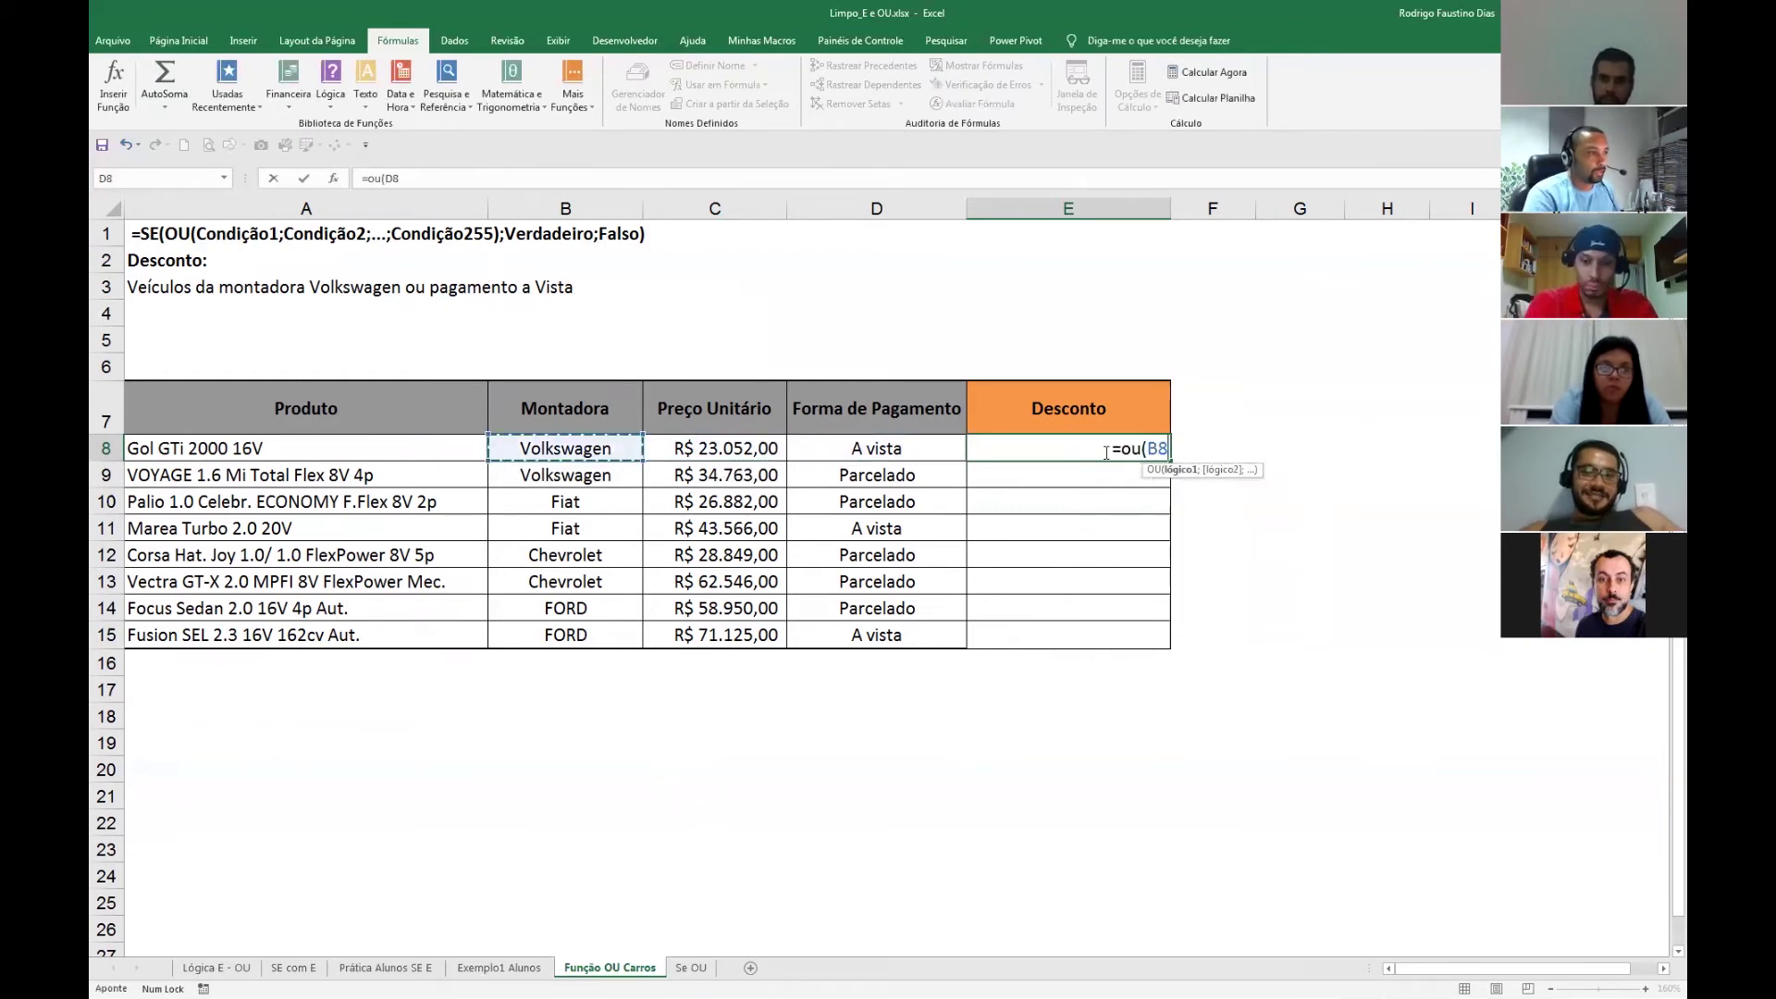
text(="V)
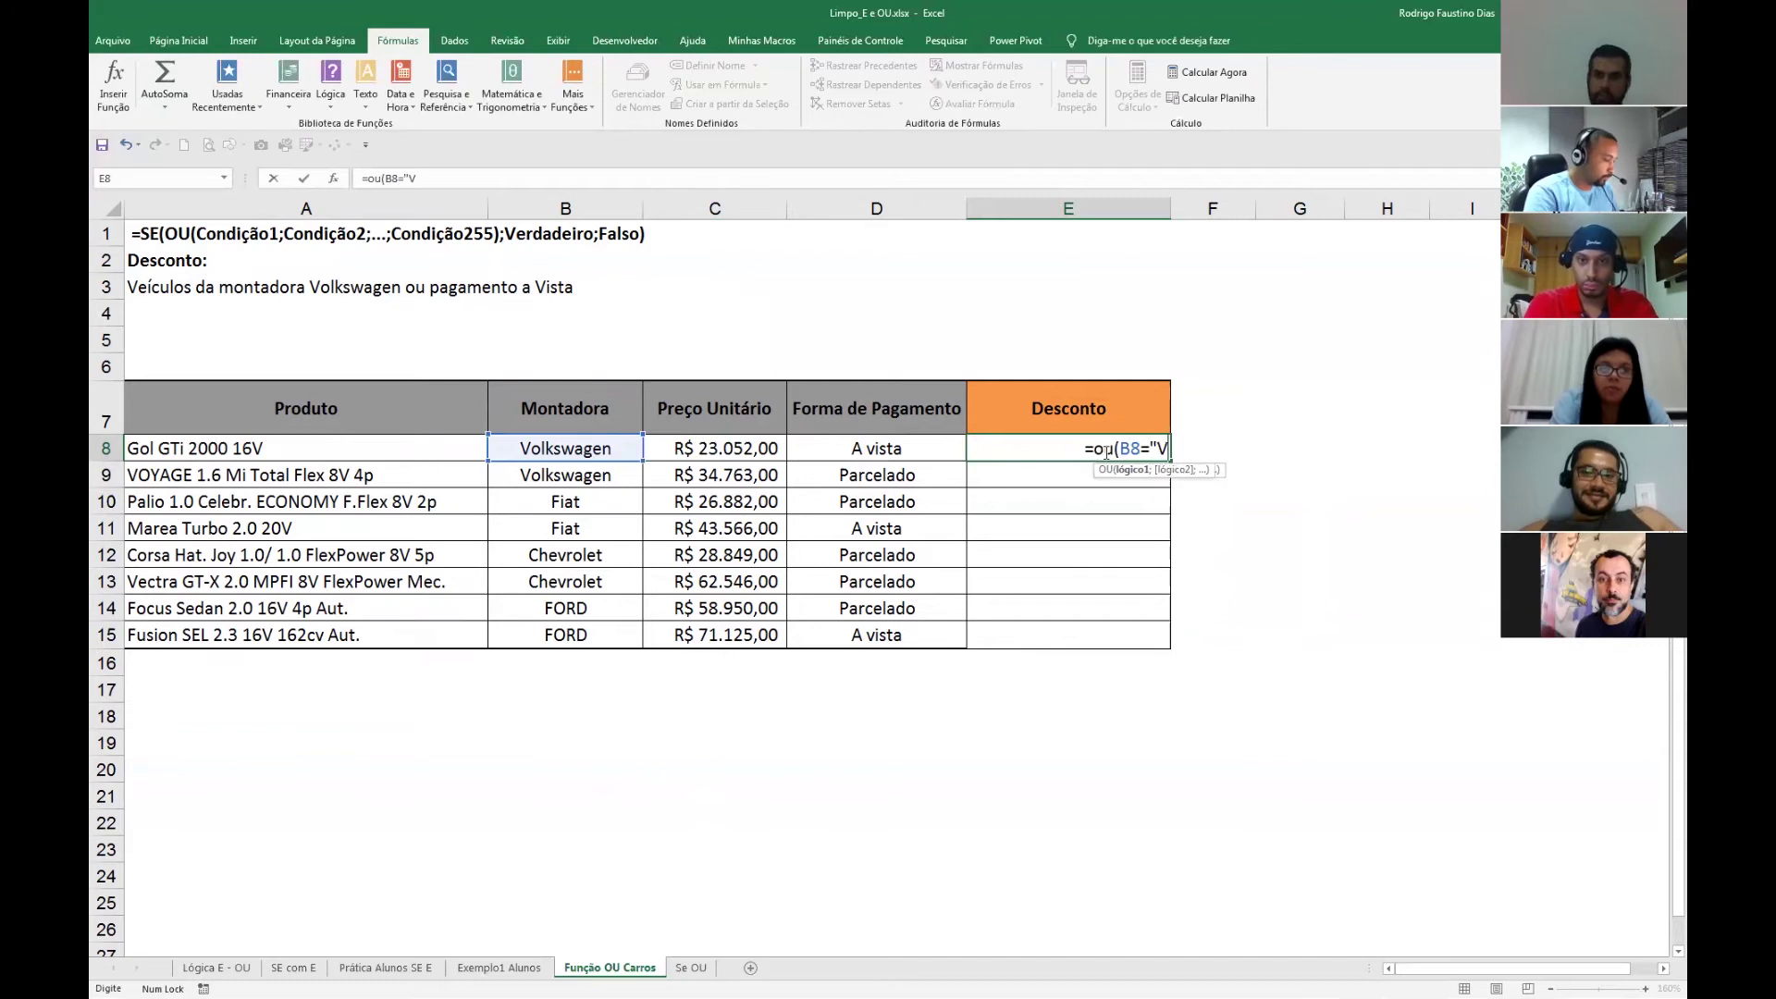
text(olkswa)
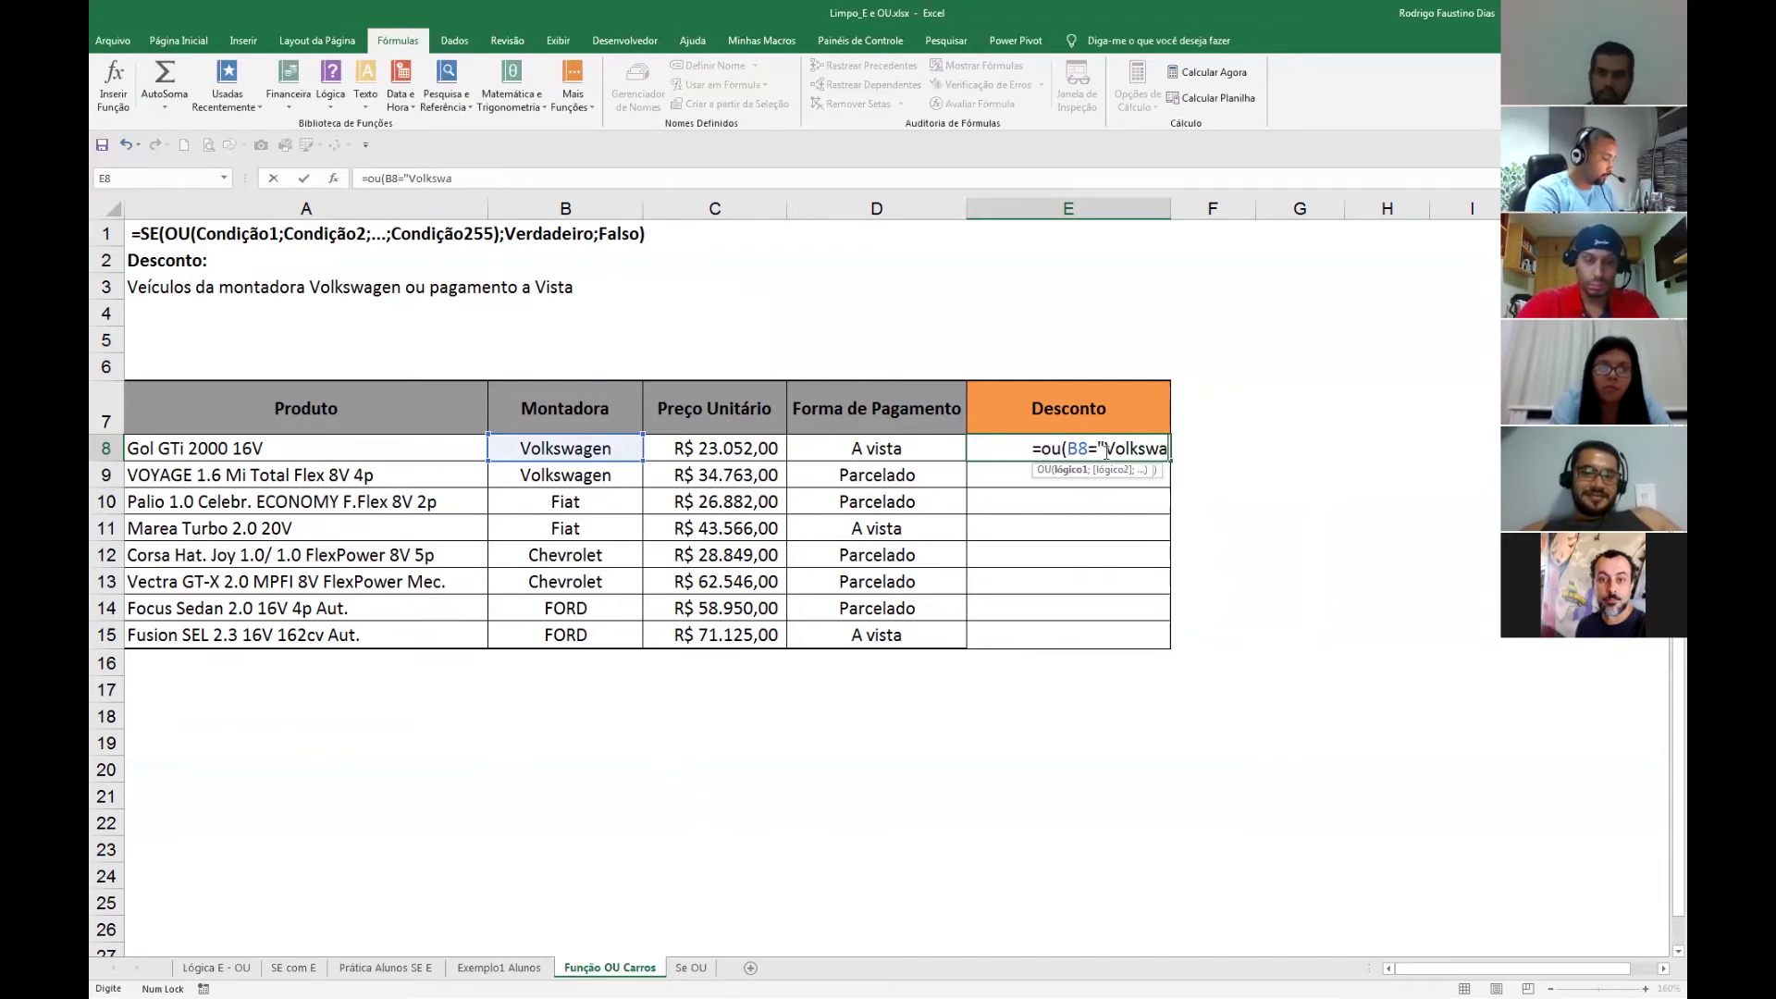
text(gen";)
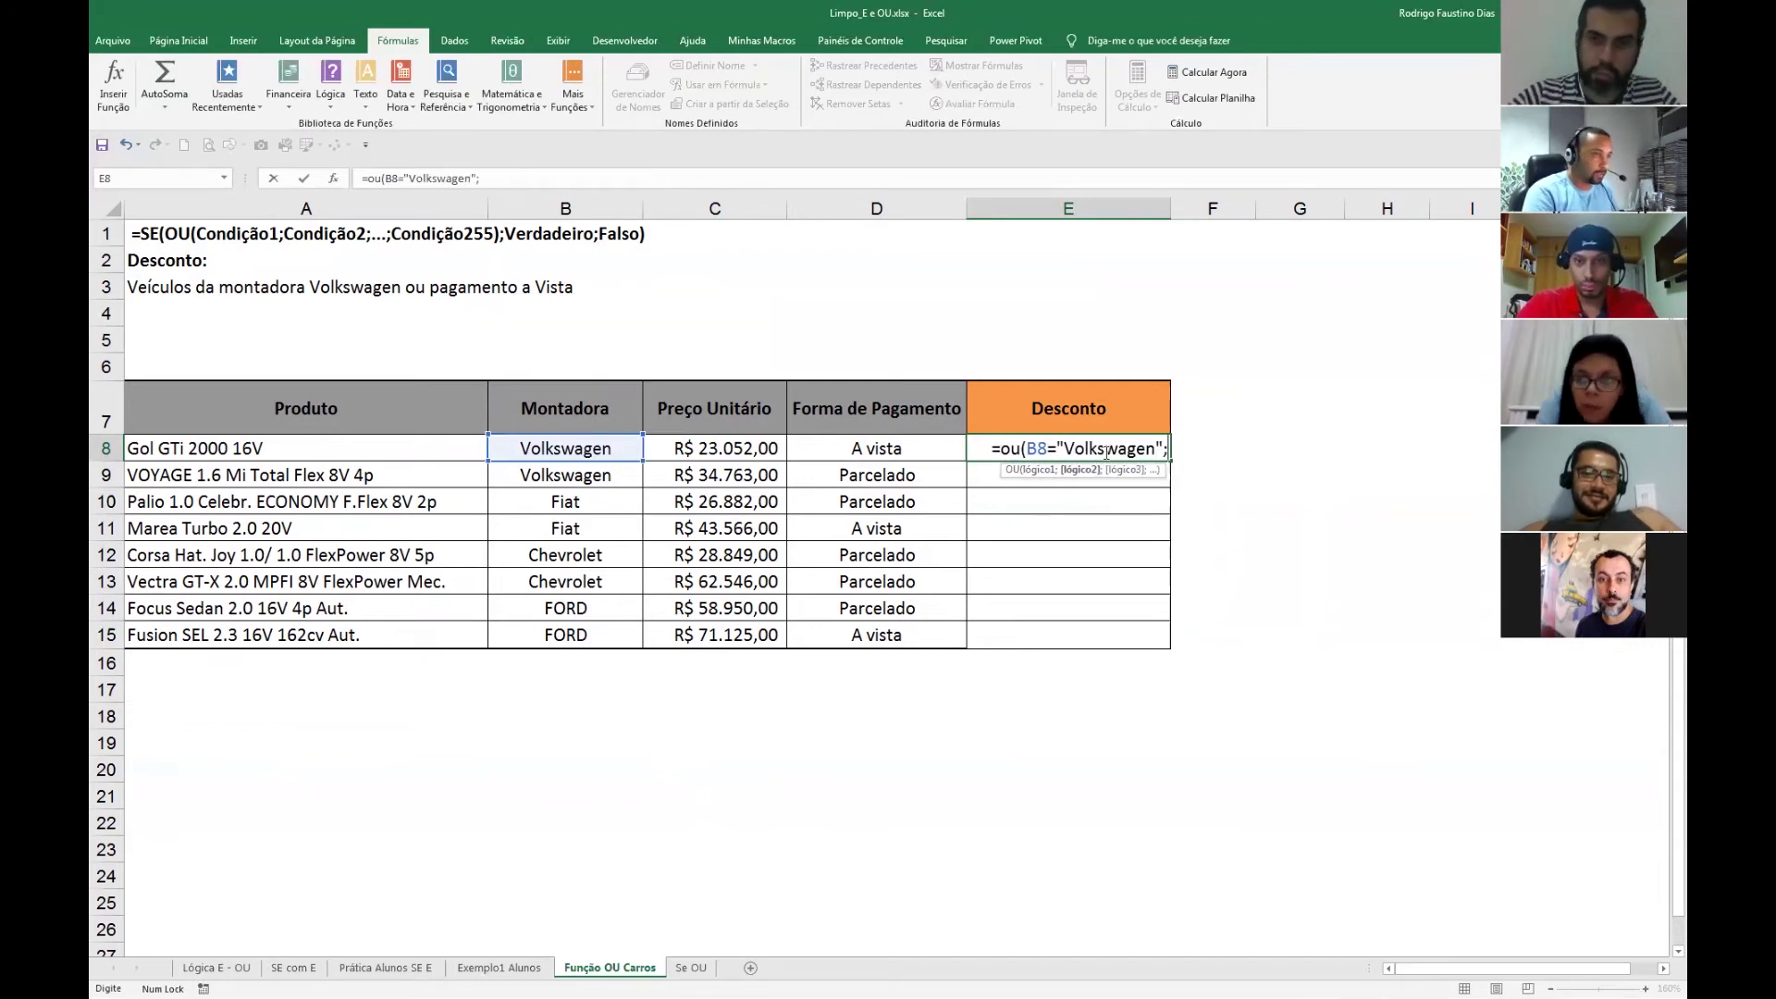
Add D8="A vista" as the second OU test in E8 and fill the formula down the Desconto column to E15.
key(Left)
key(Left)
key(Right)
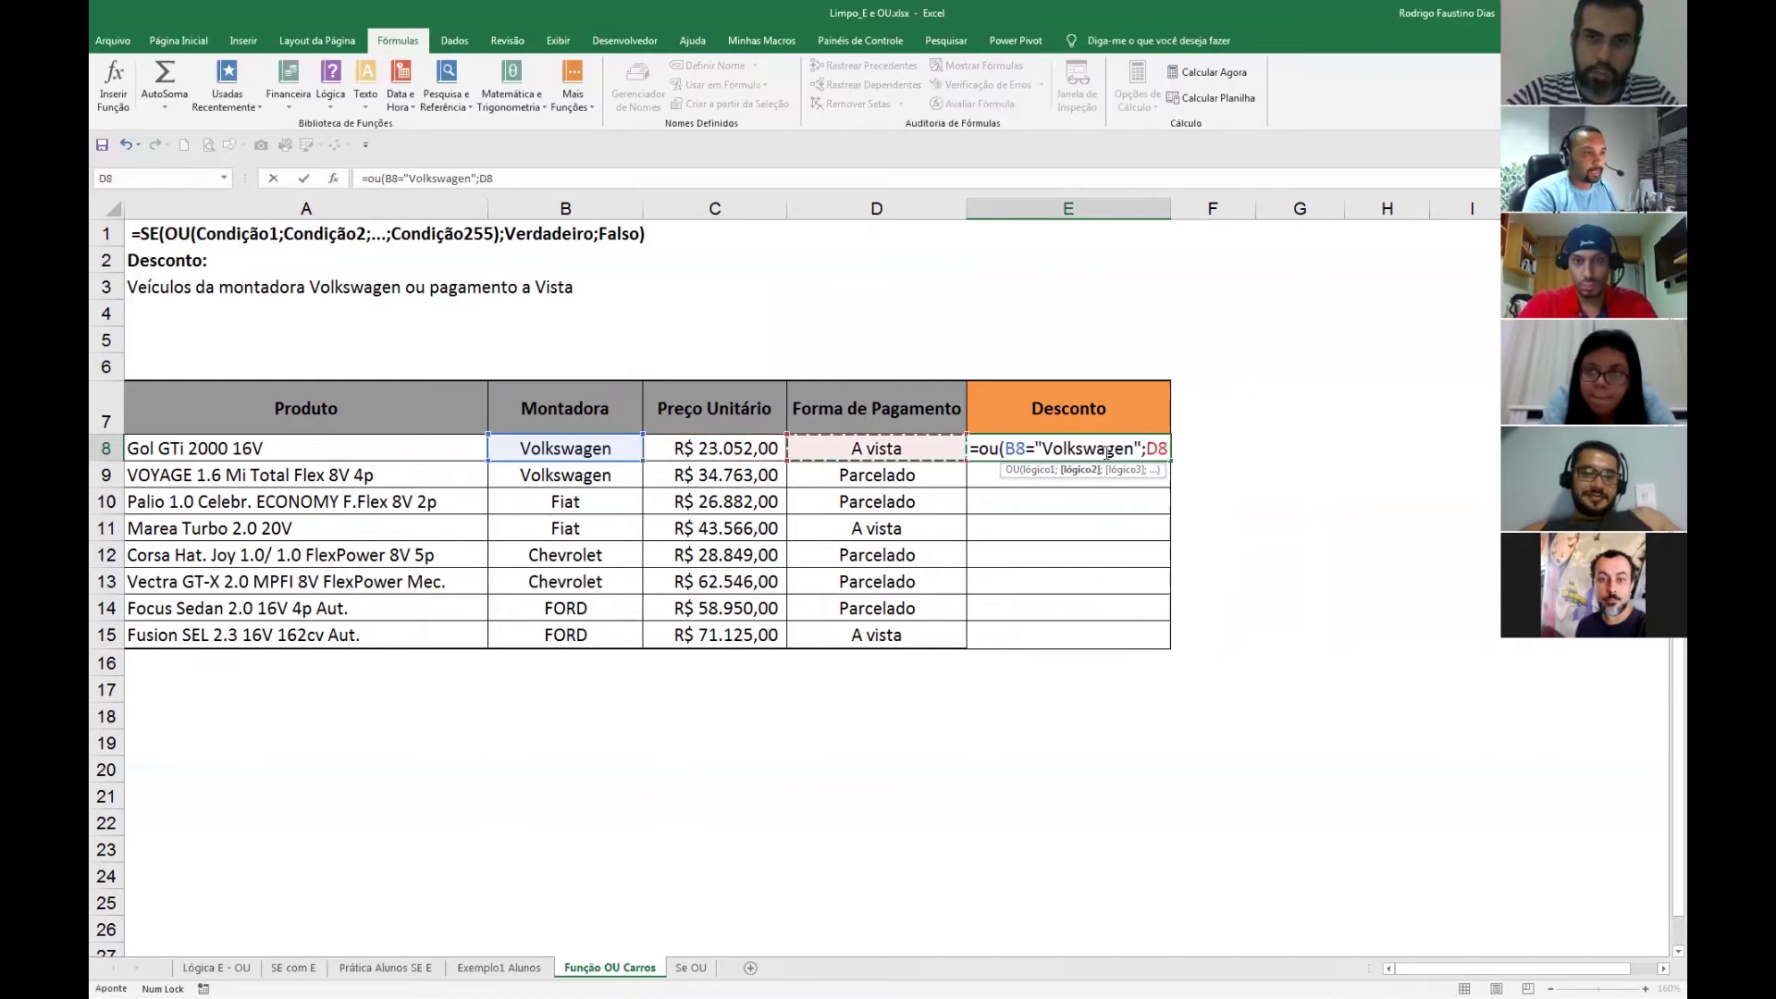
text(="A)
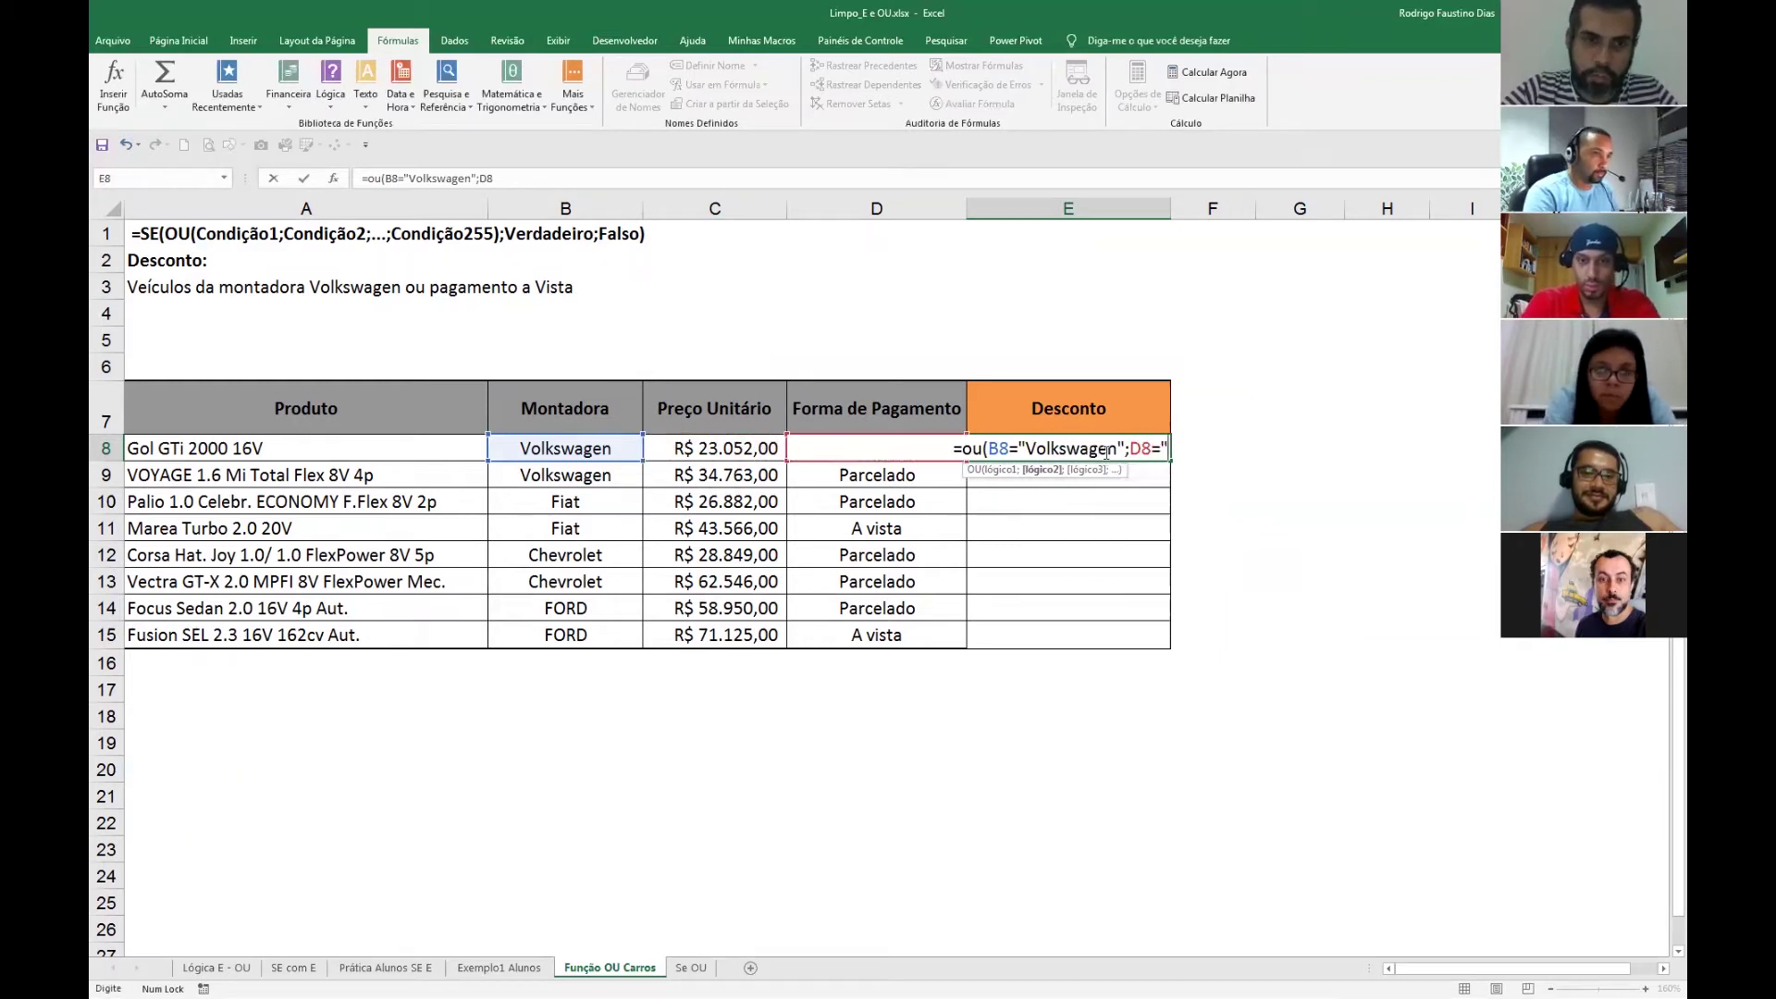
text( vist)
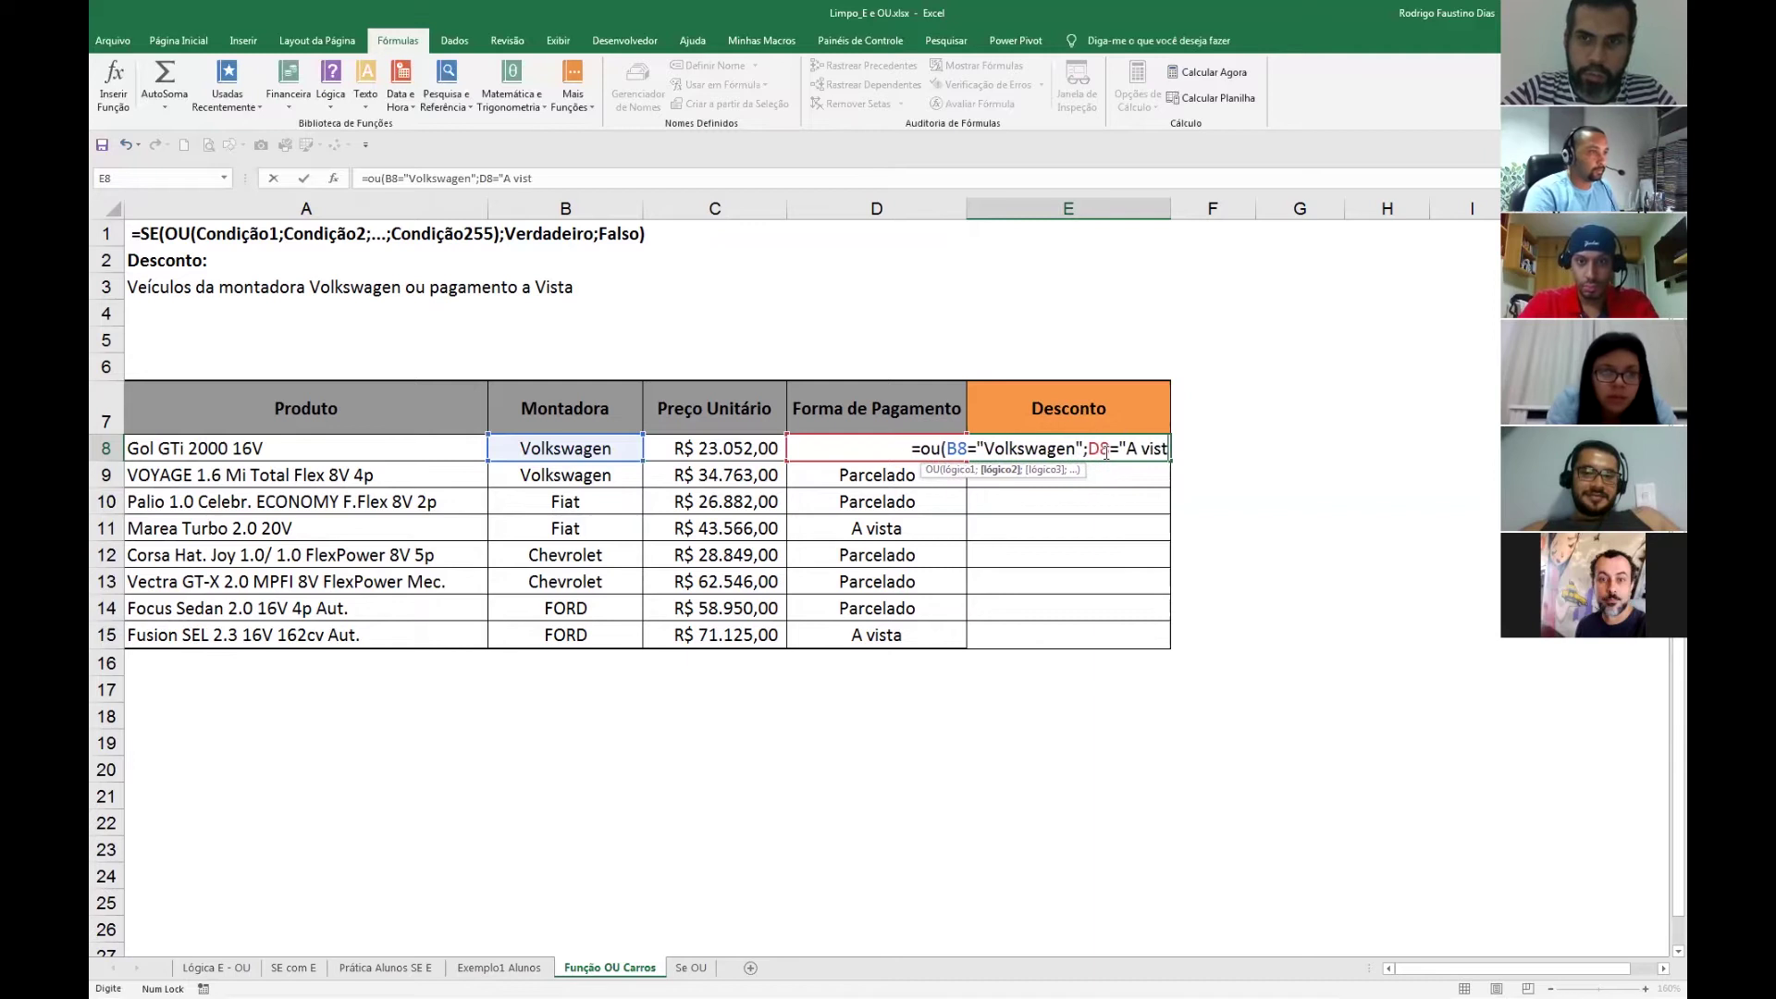
text(a"))
key(ctrl+Return)
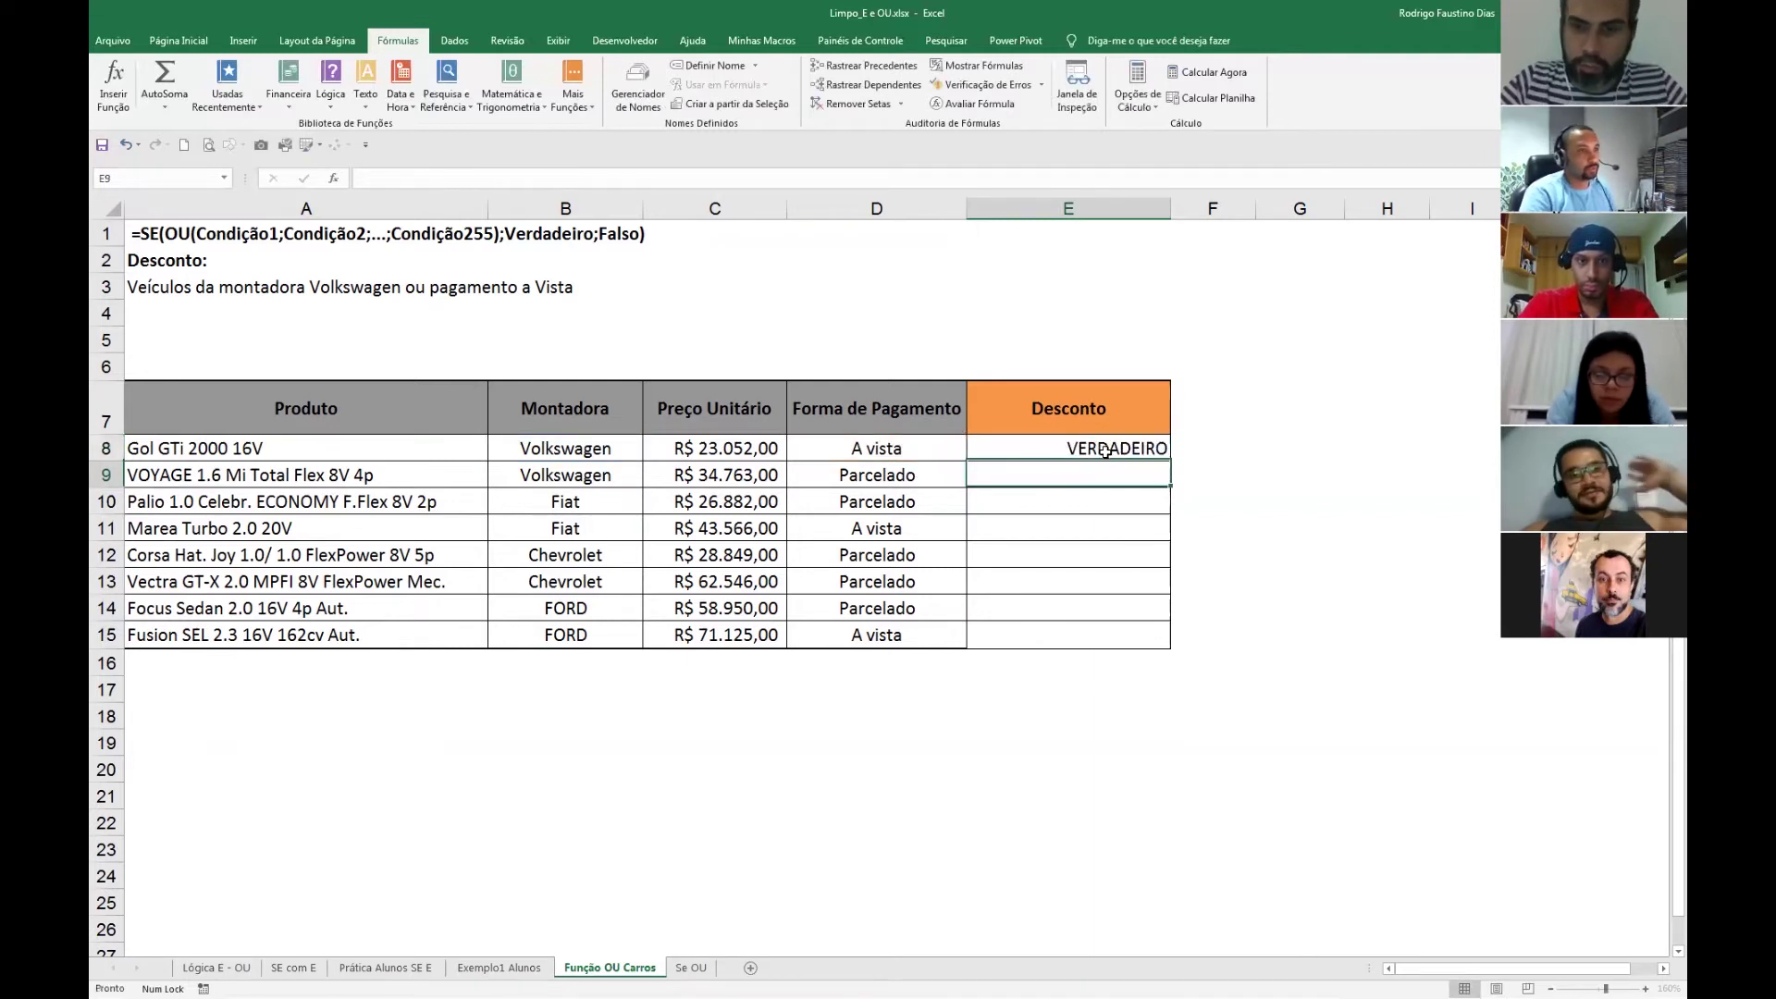
drag(1106, 450, 1106, 555)
drag(1105, 555, 1105, 602)
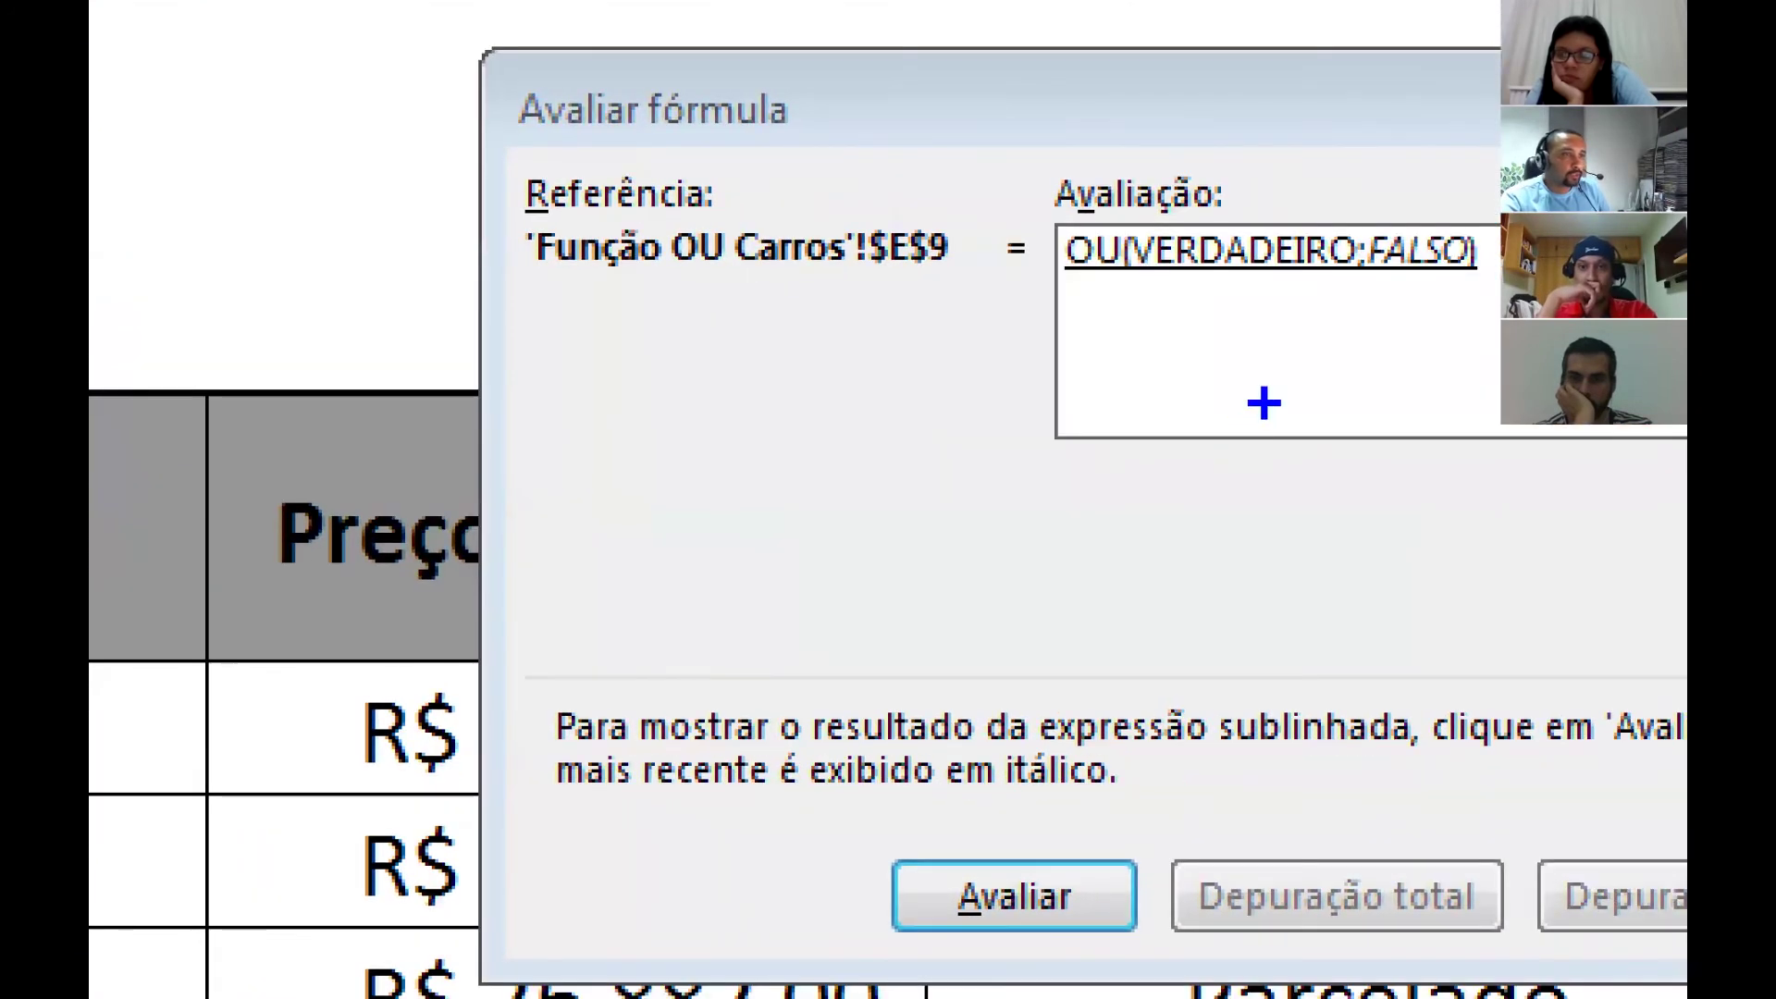
Evaluate the OU formula of E9 through to its final result, close the evaluation and return to E8.
drag(766, 466, 780, 309)
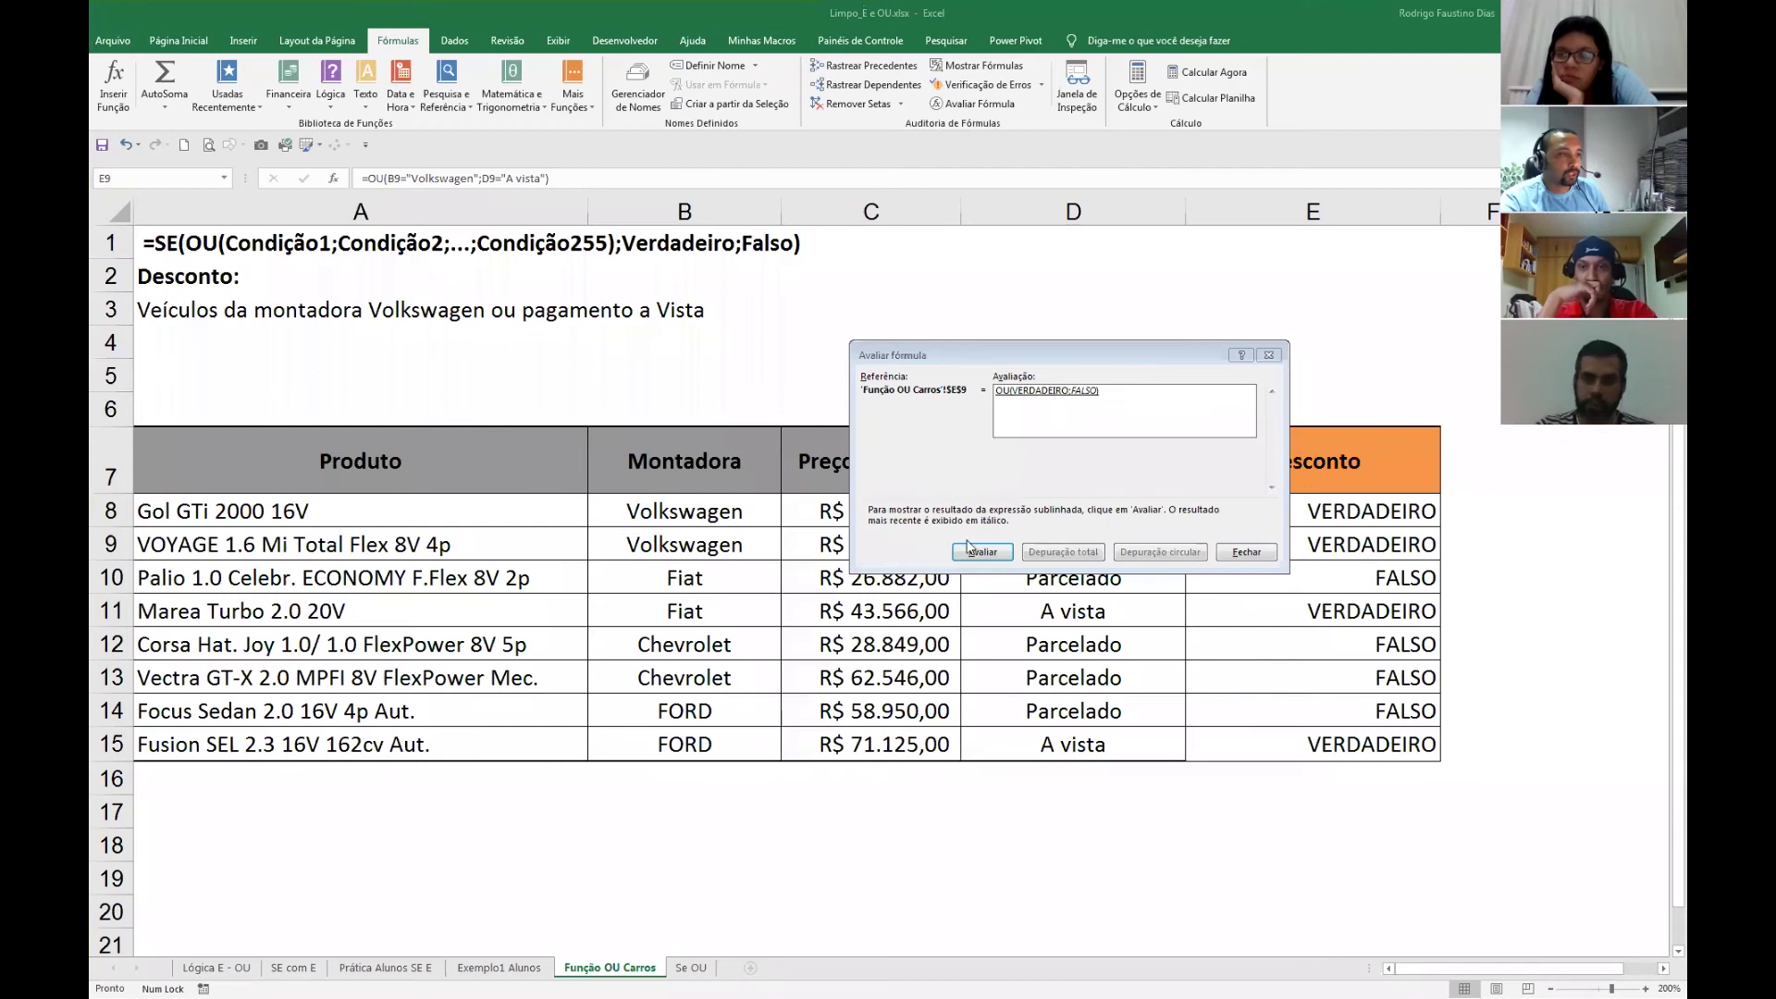
click(969, 546)
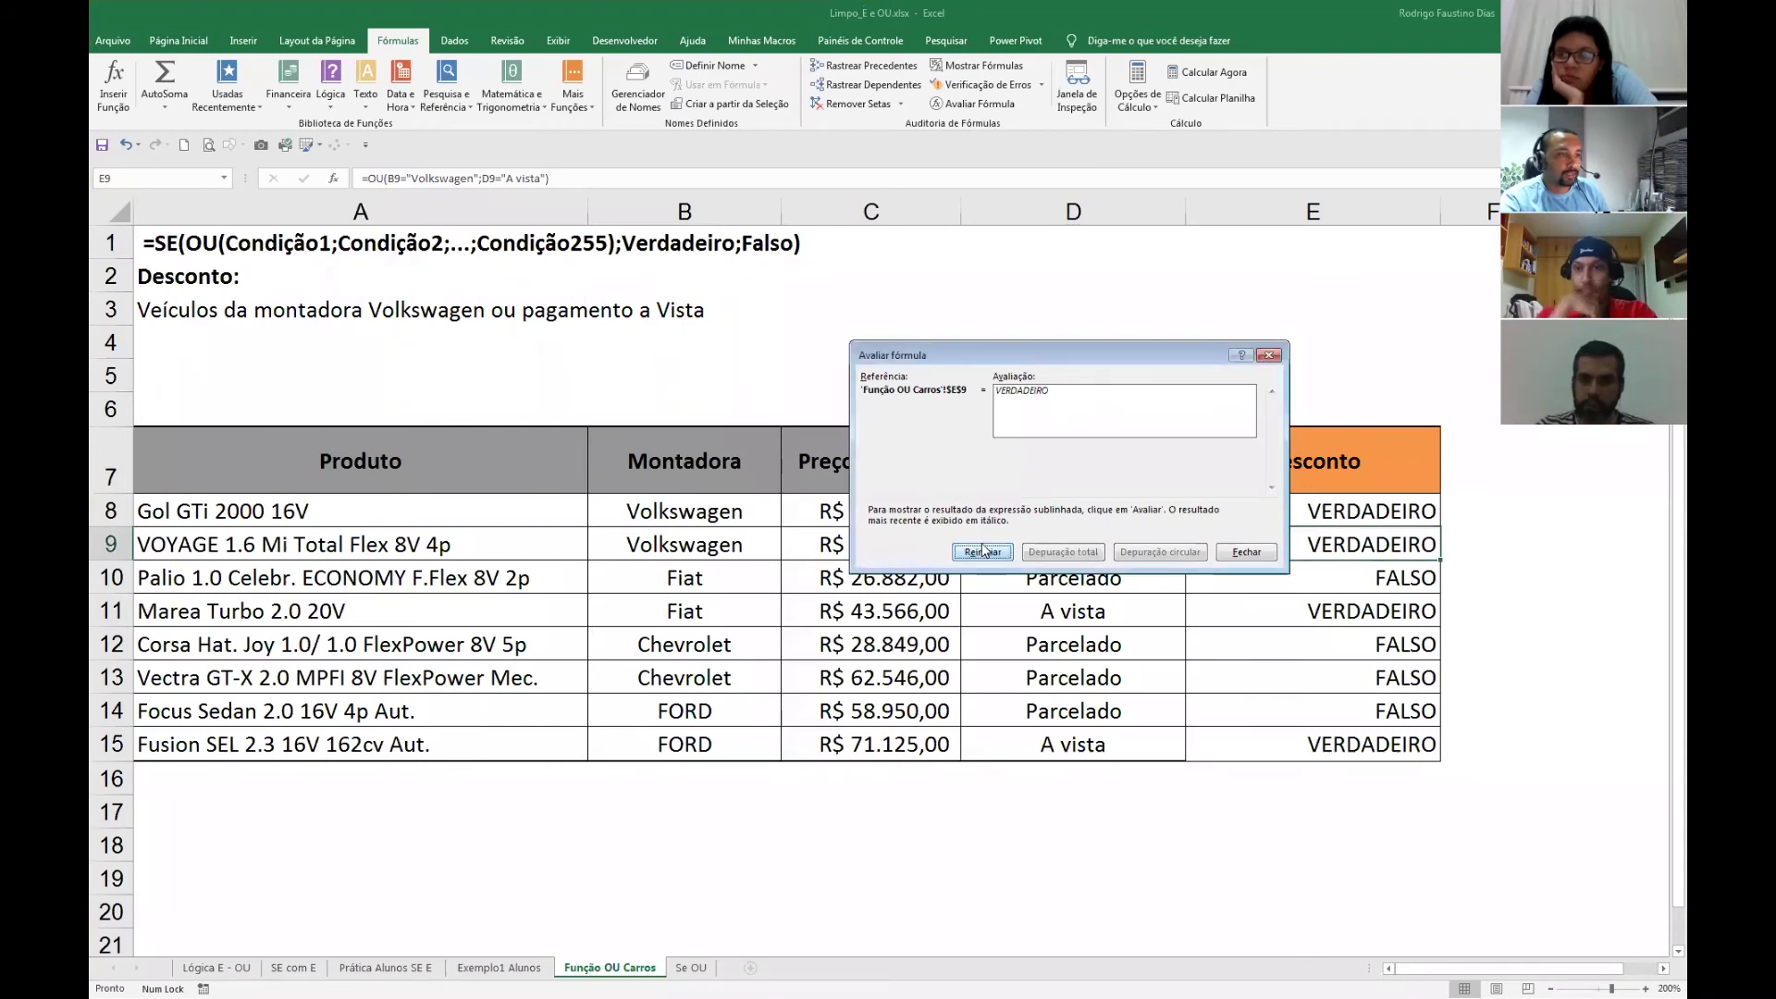
click(1269, 356)
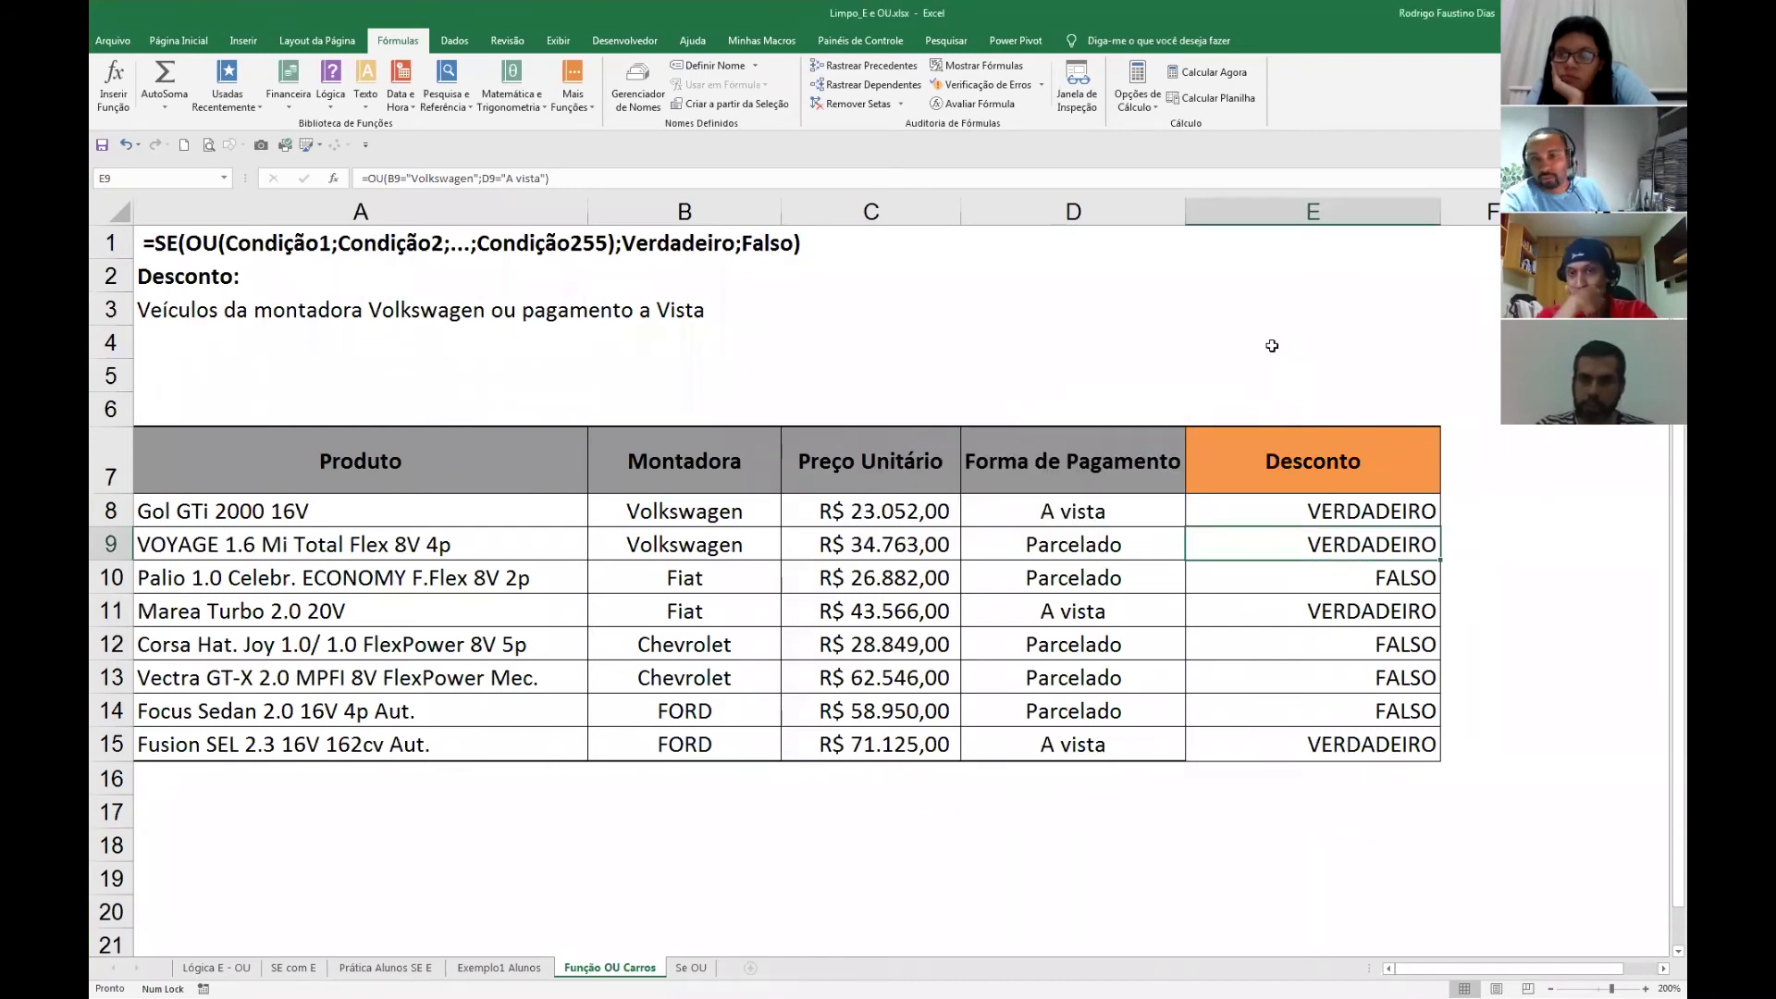
click(1244, 512)
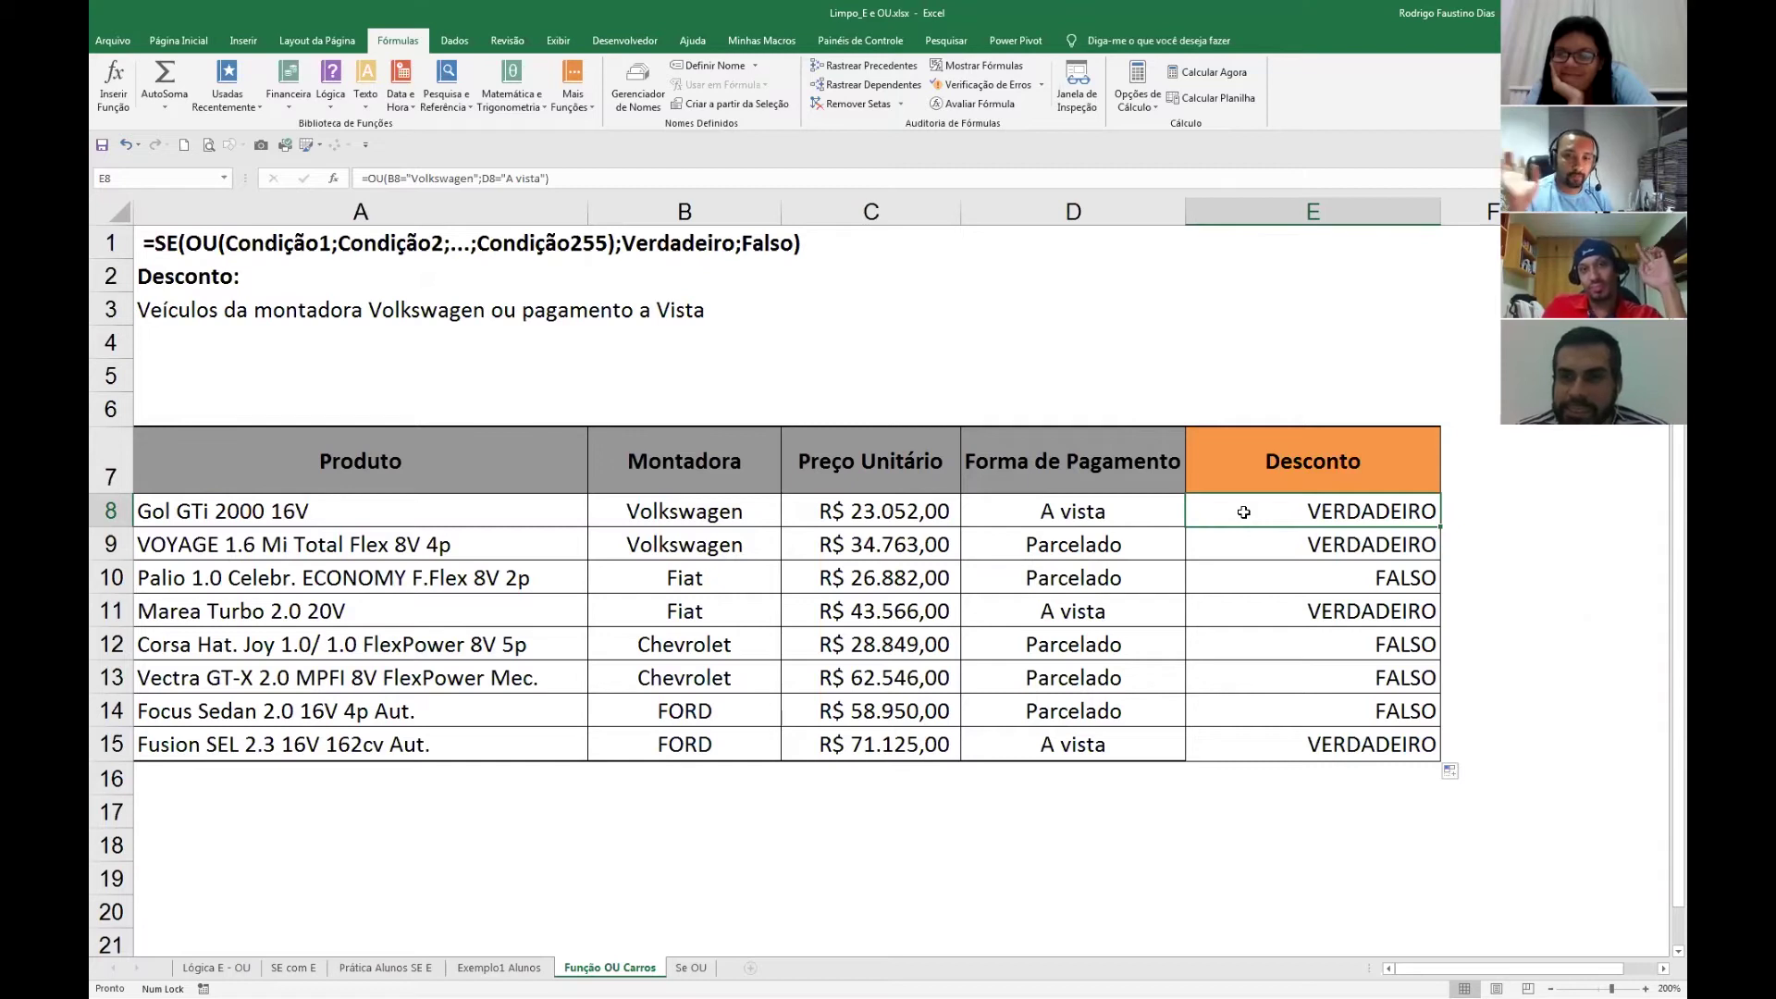
Wrap the OU test in E8 in an SE function that returns 25% when true and 0% when false.
double_click(1244, 512)
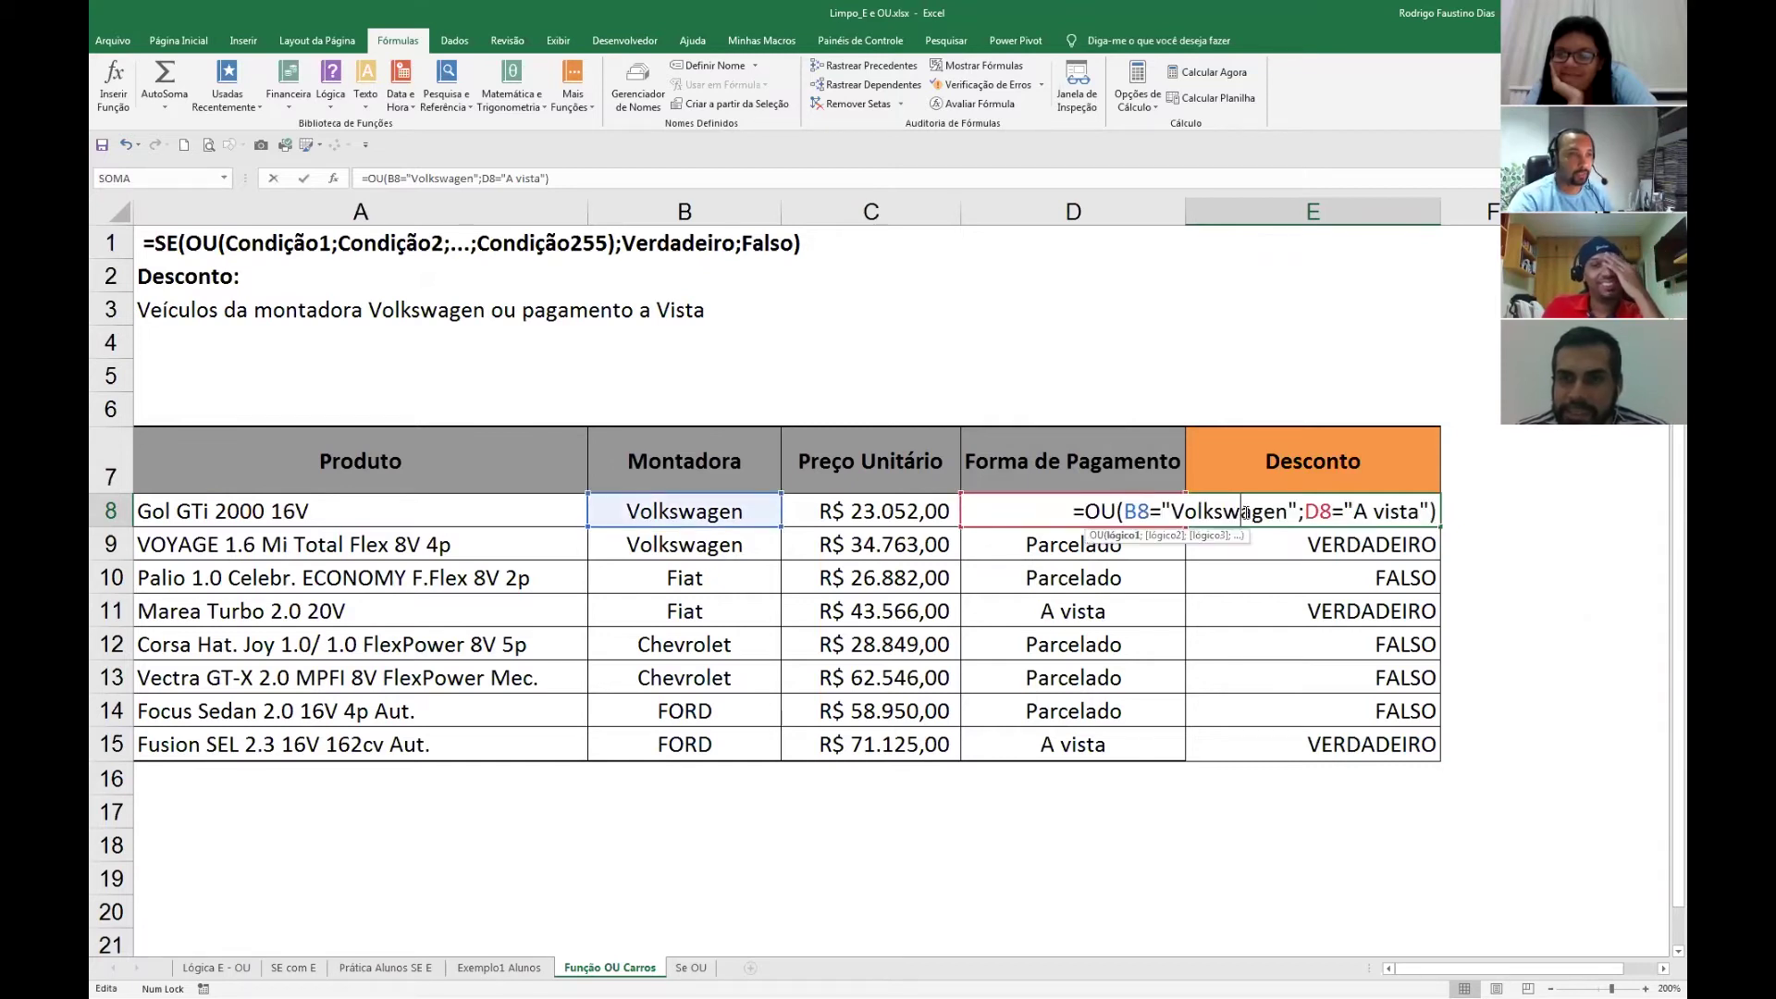
key(Home)
key(Right)
text(se()
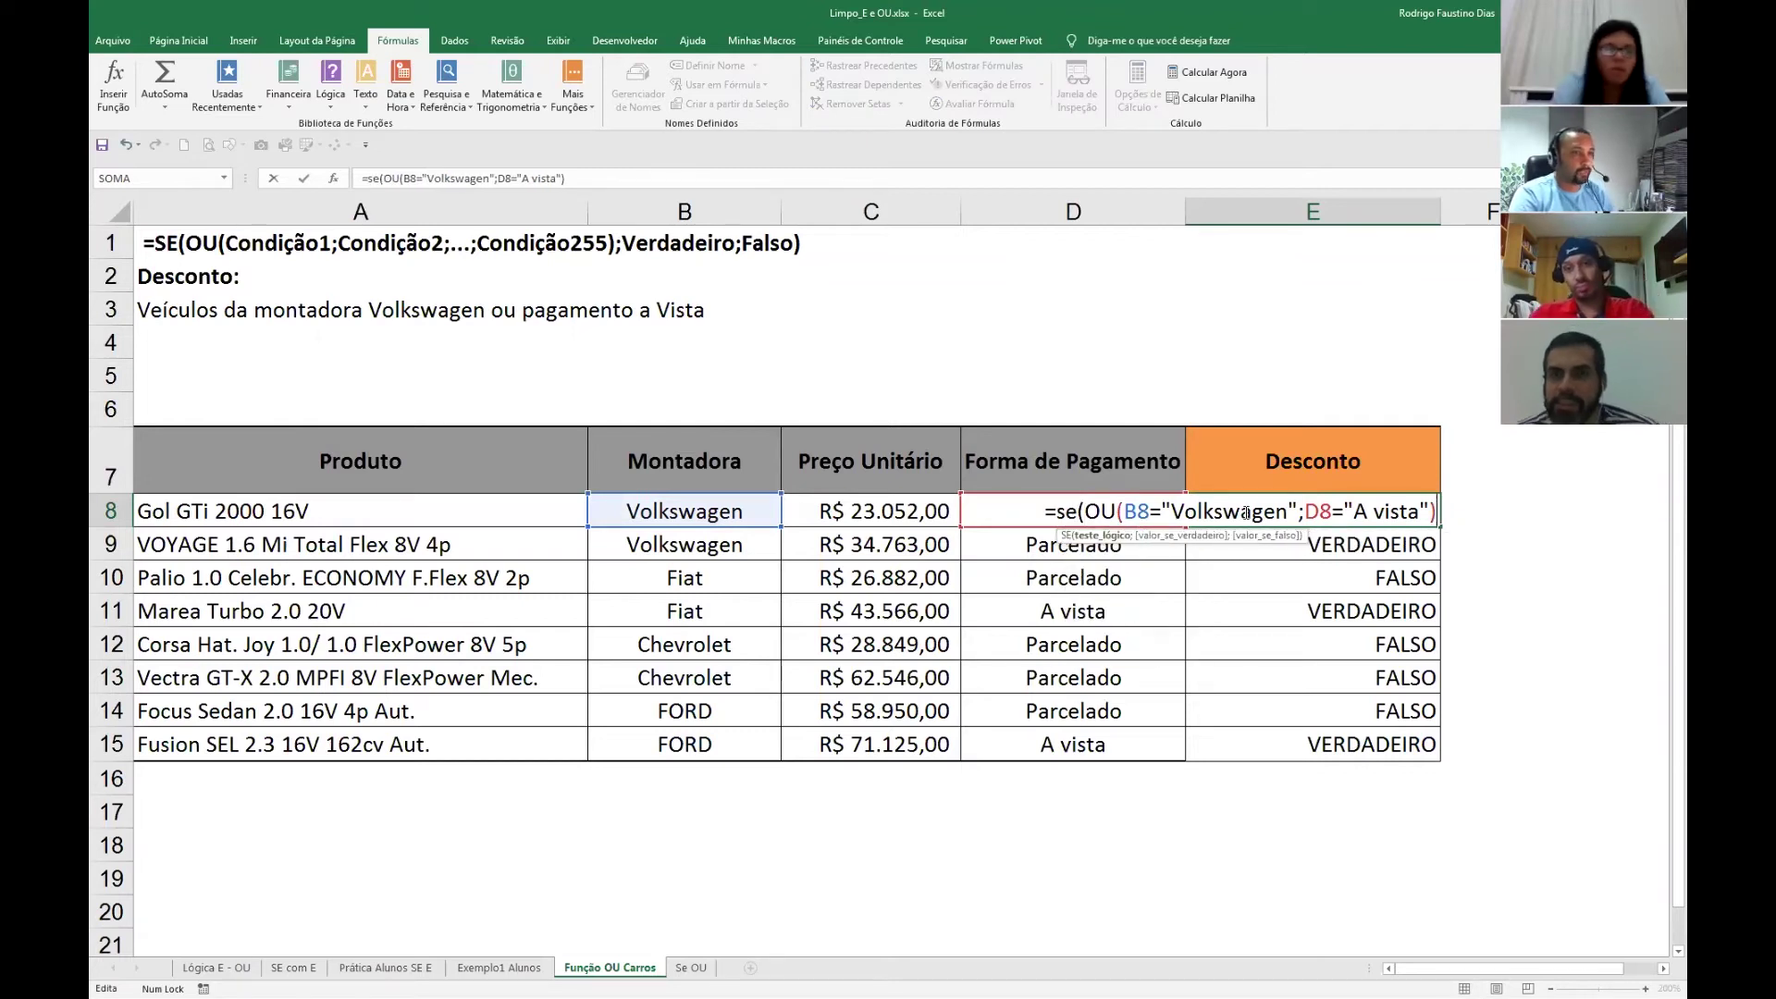
text(;)
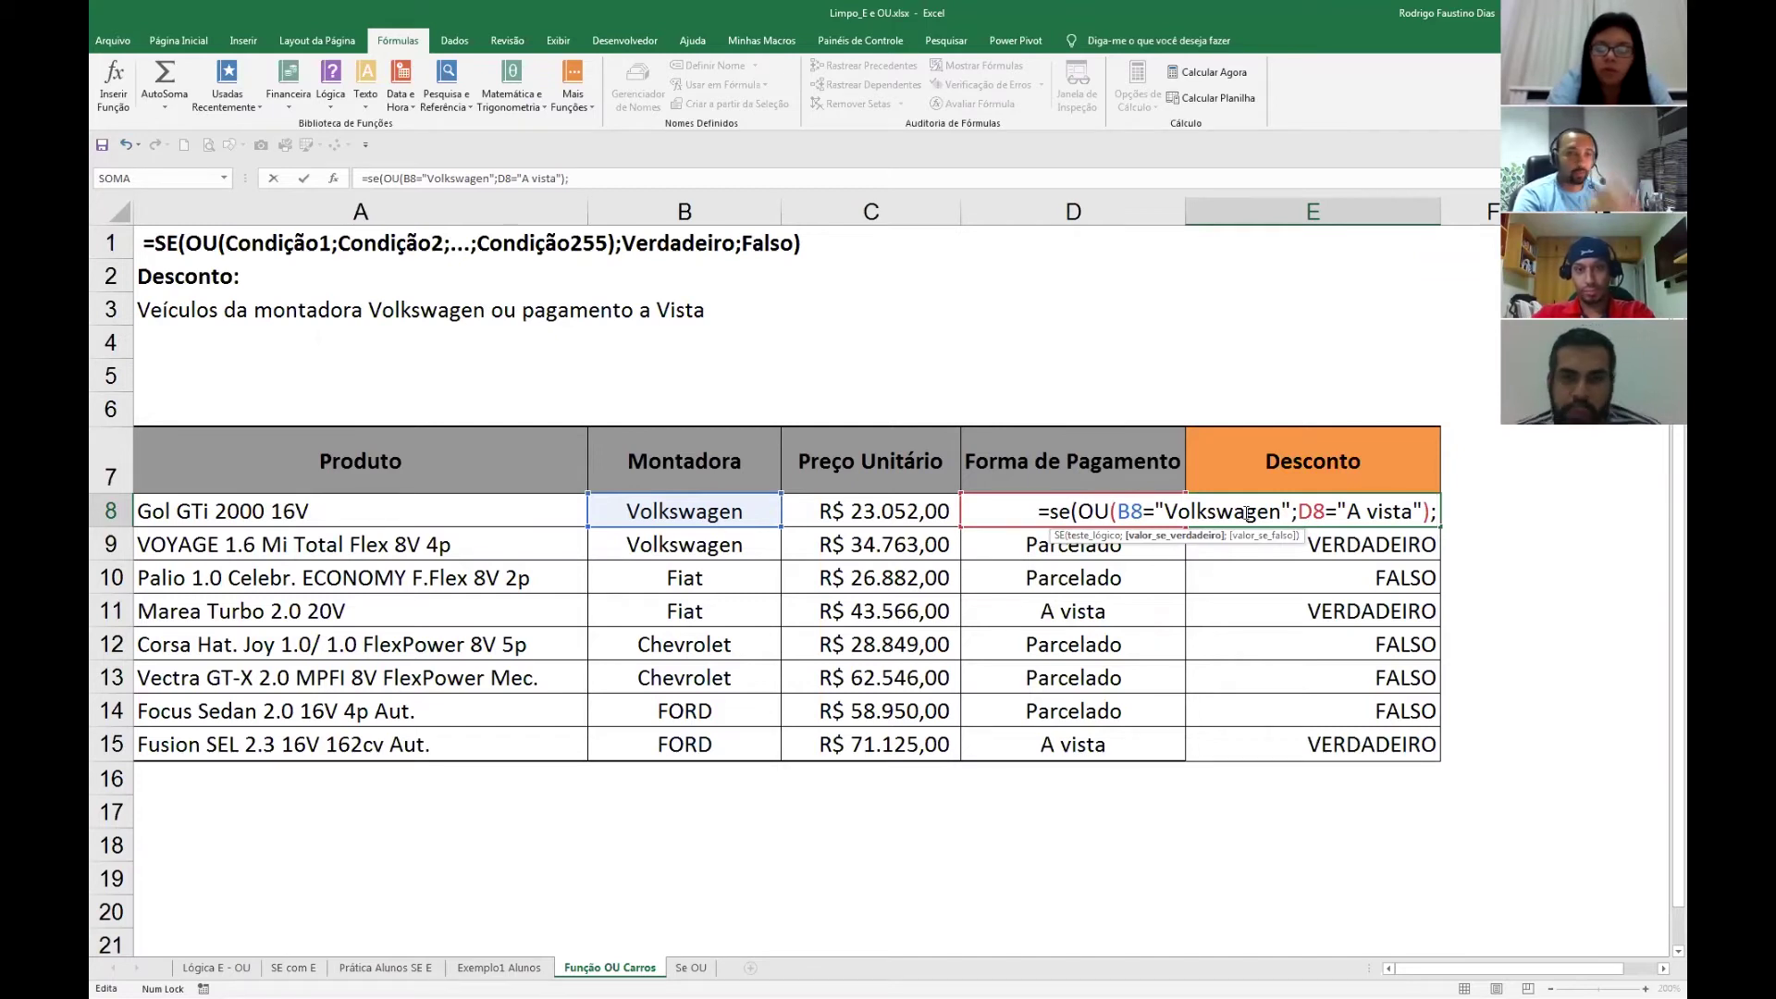
text(25%)
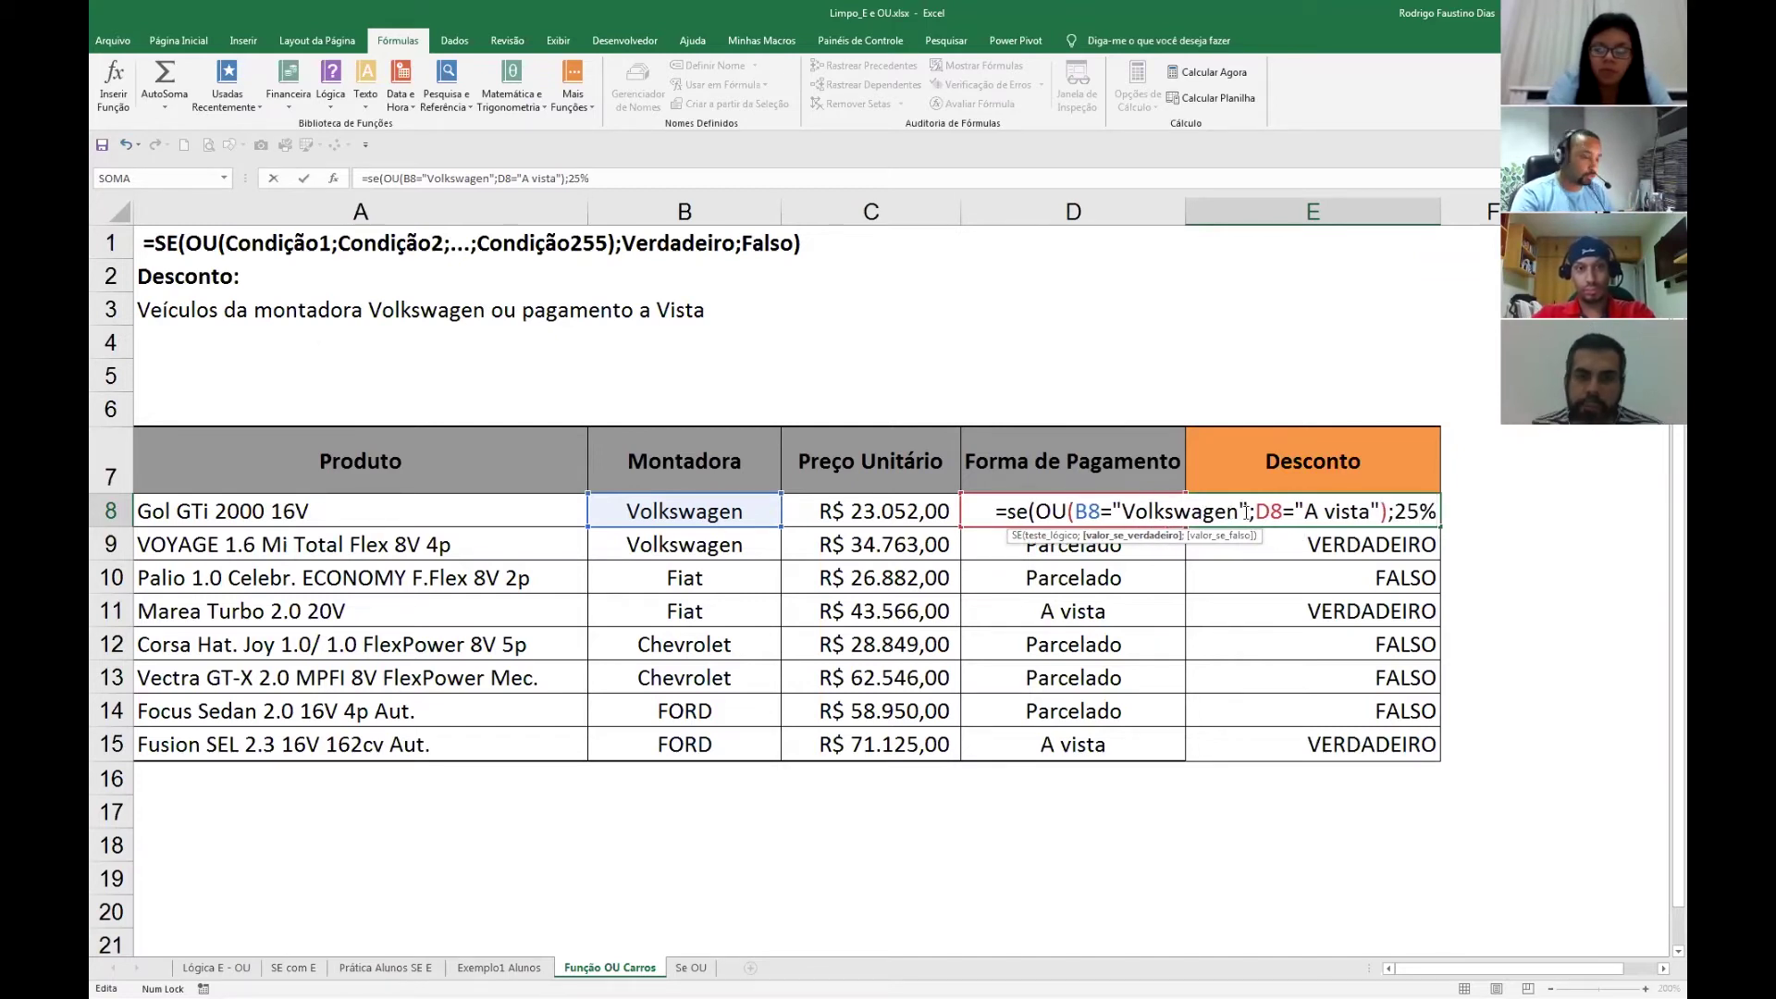
text(;0)
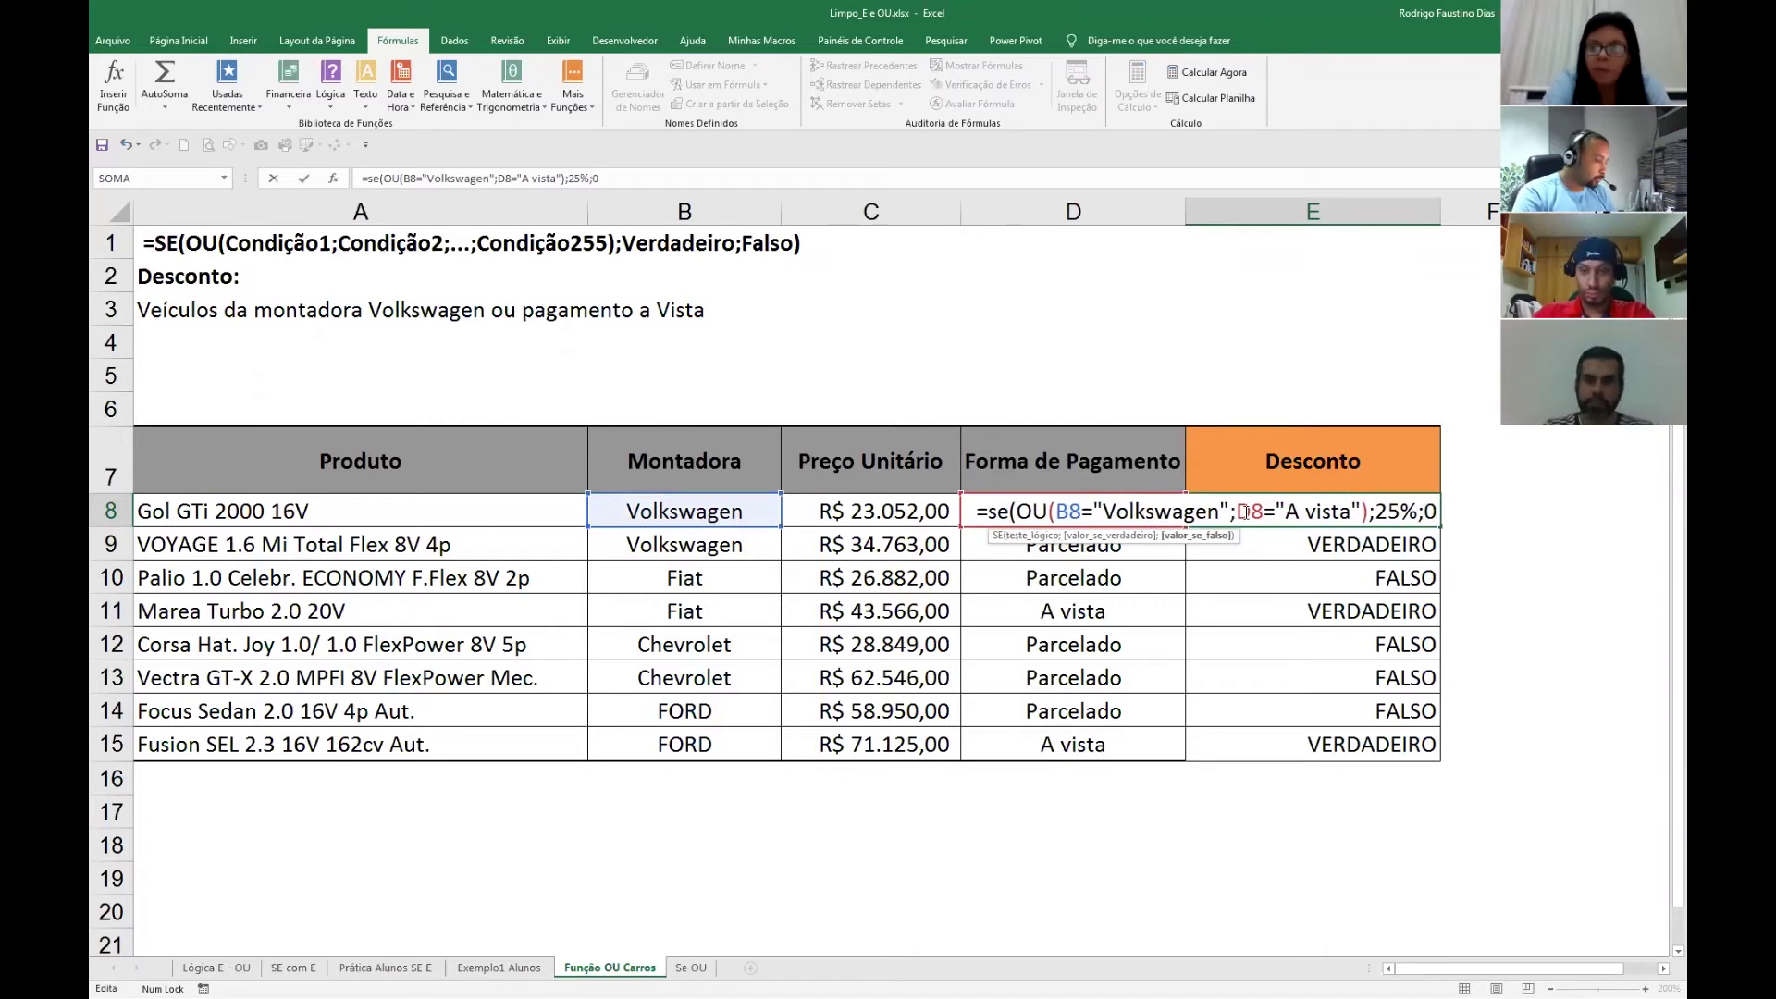
text(%))
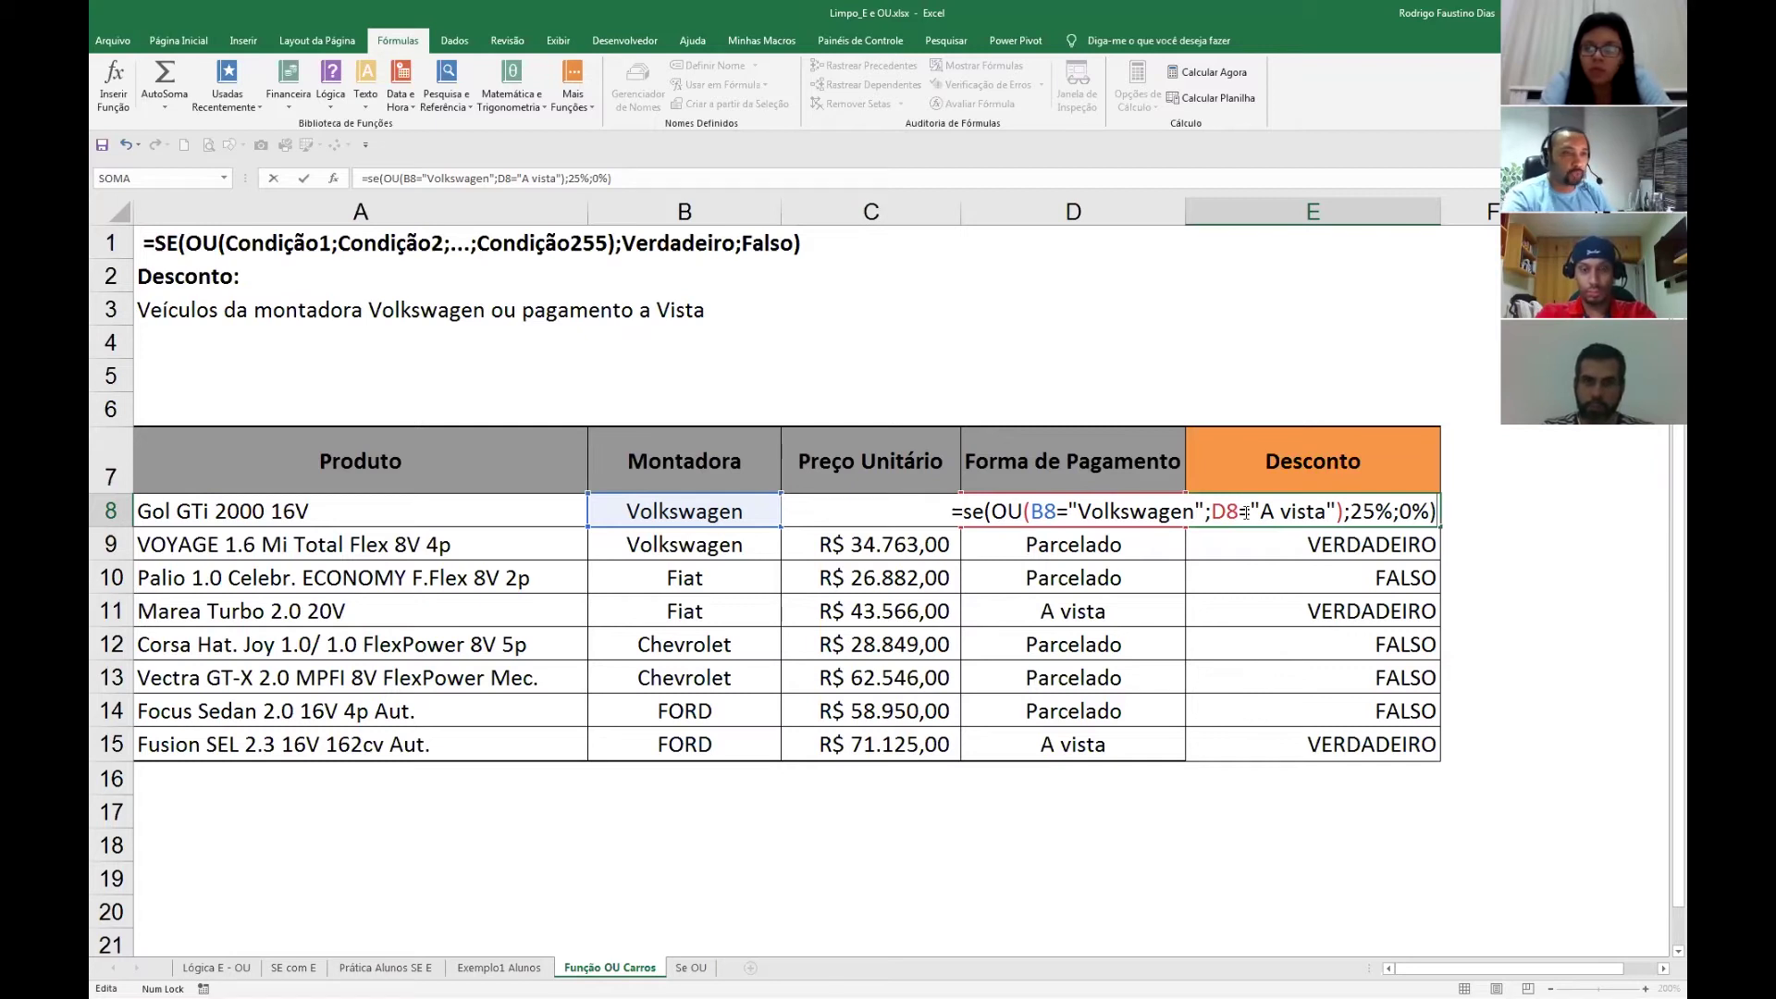
Multiply the SE result in E8 by the unit price in C8 and enter the formula.
text(*)
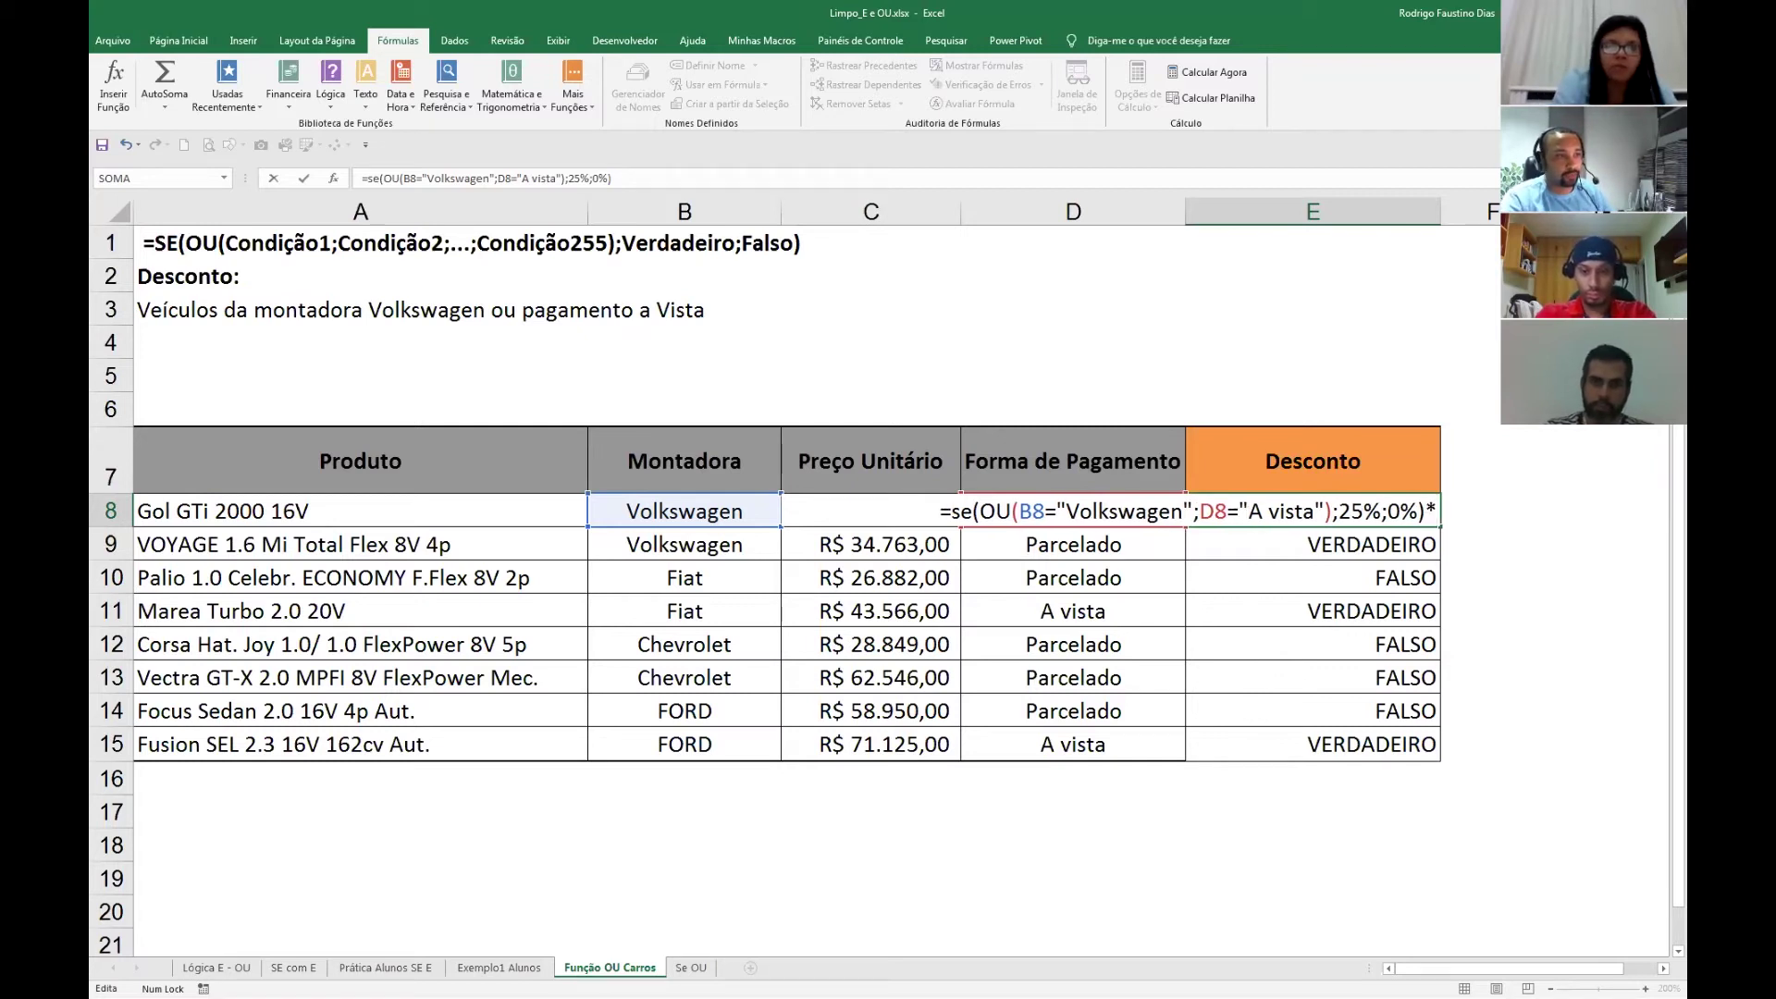
click(881, 547)
key(Up)
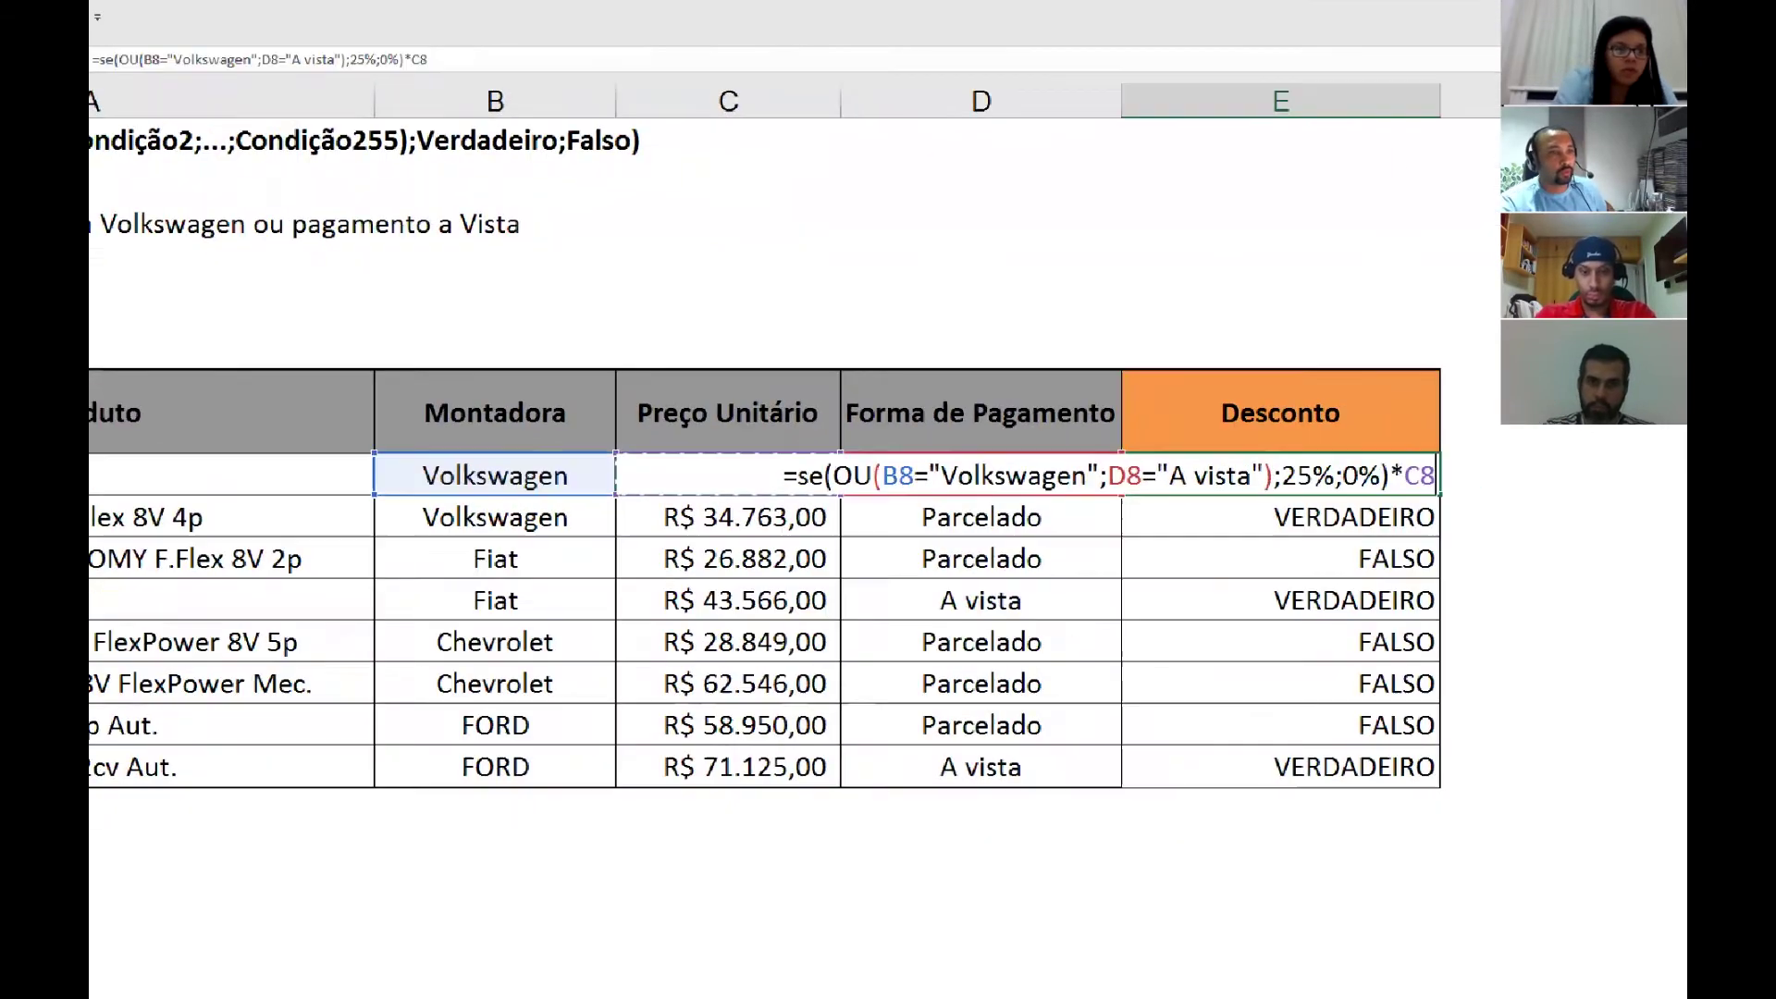
mouse_move(1296, 464)
mouse_down()
mouse_move(1275, 496)
mouse_move(1177, 325)
mouse_move(782, 398)
mouse_move(757, 445)
mouse_up()
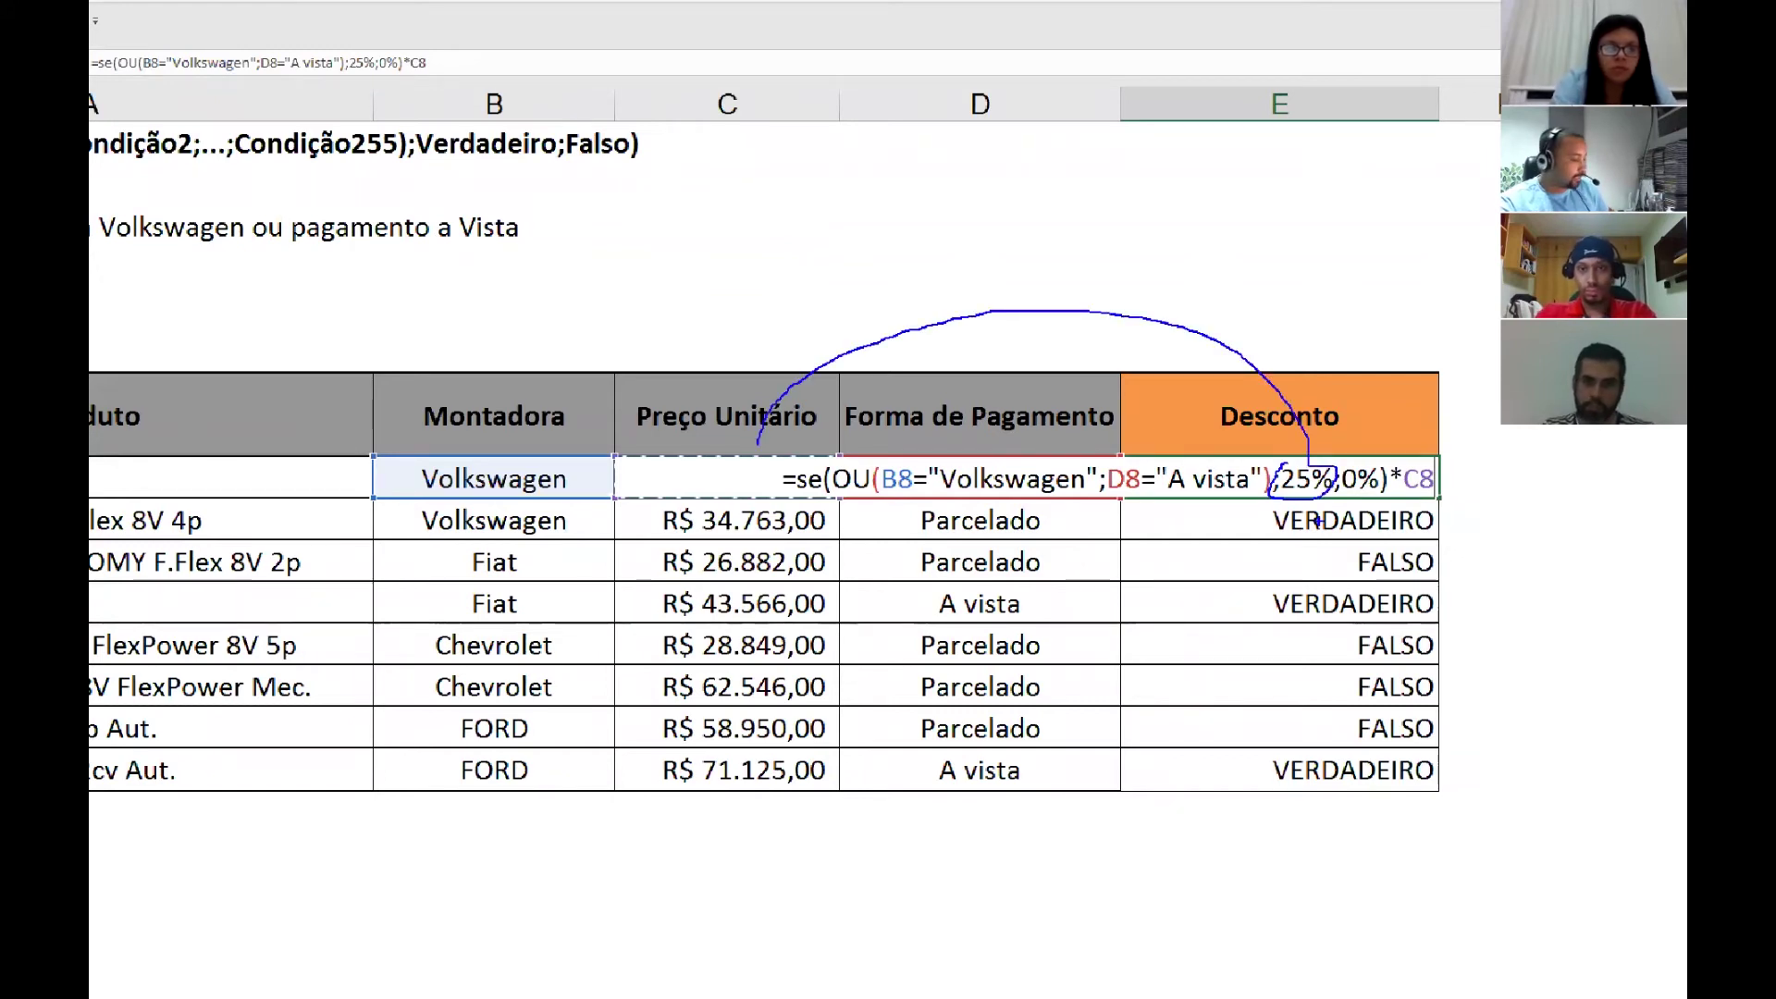
mouse_move(1379, 458)
mouse_down()
mouse_move(1337, 467)
mouse_move(1380, 455)
mouse_move(1303, 611)
mouse_move(832, 552)
mouse_move(751, 499)
mouse_up()
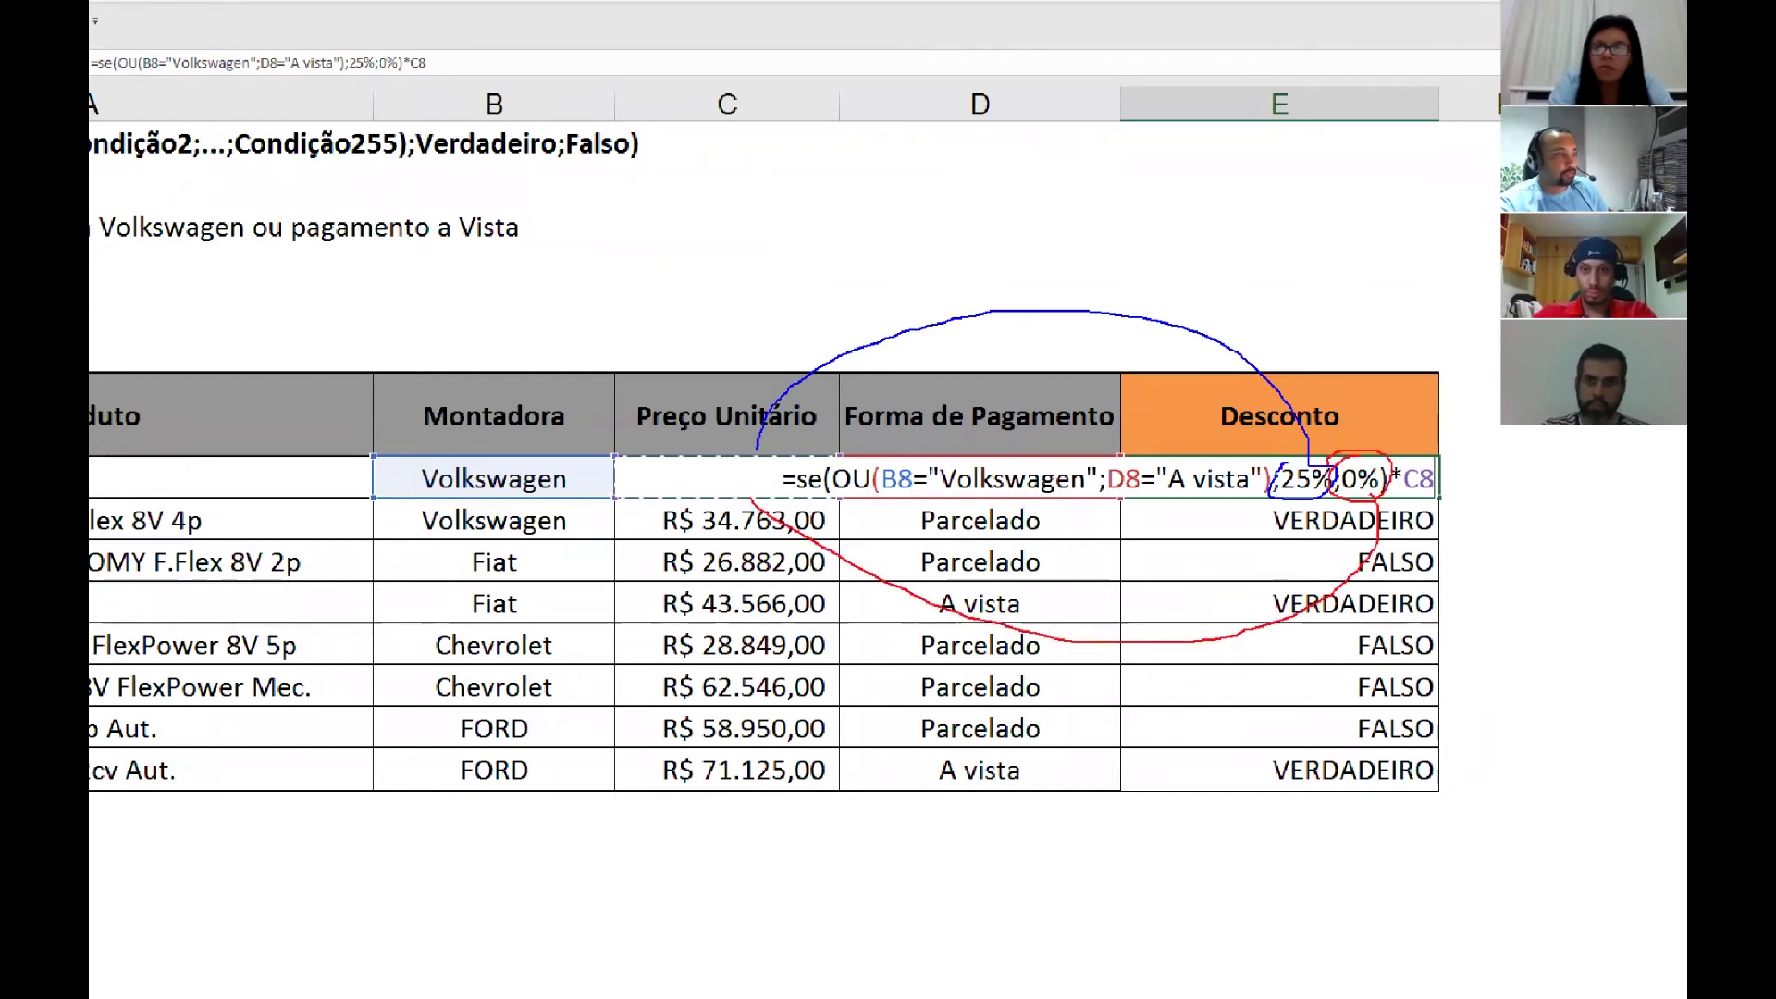
key(Escape)
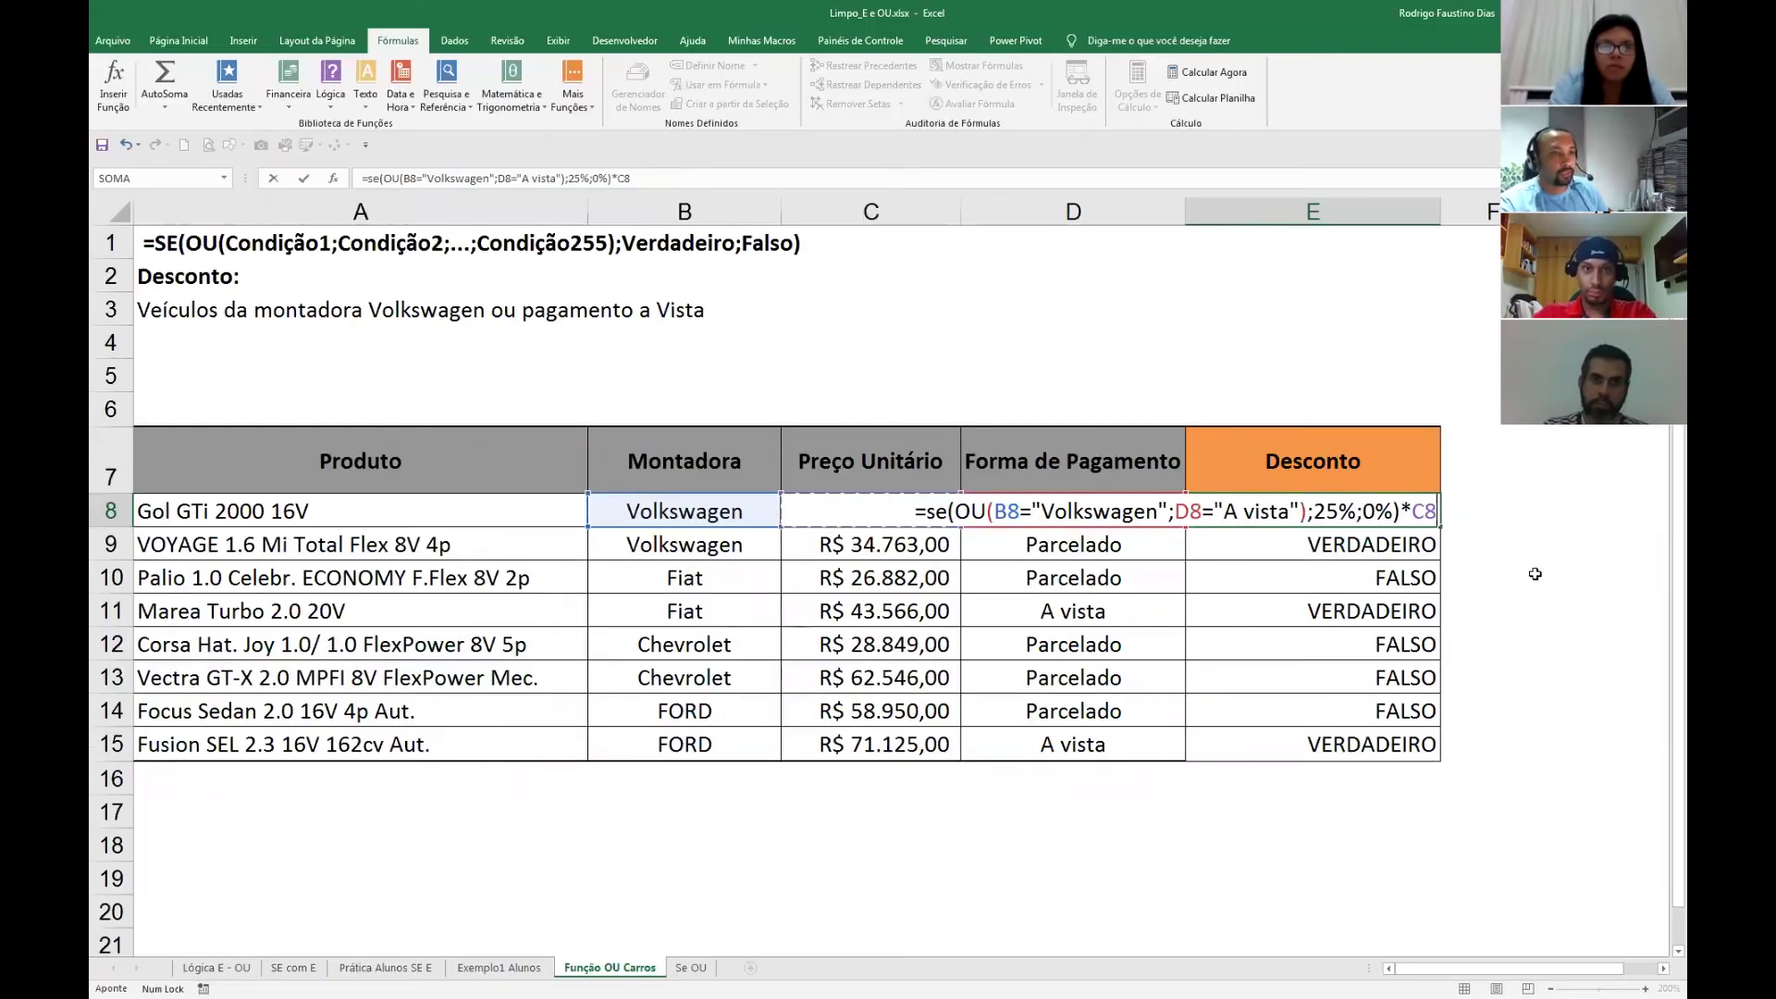
key(Return)
Select the discount result in E8 for number formatting.
click(1413, 511)
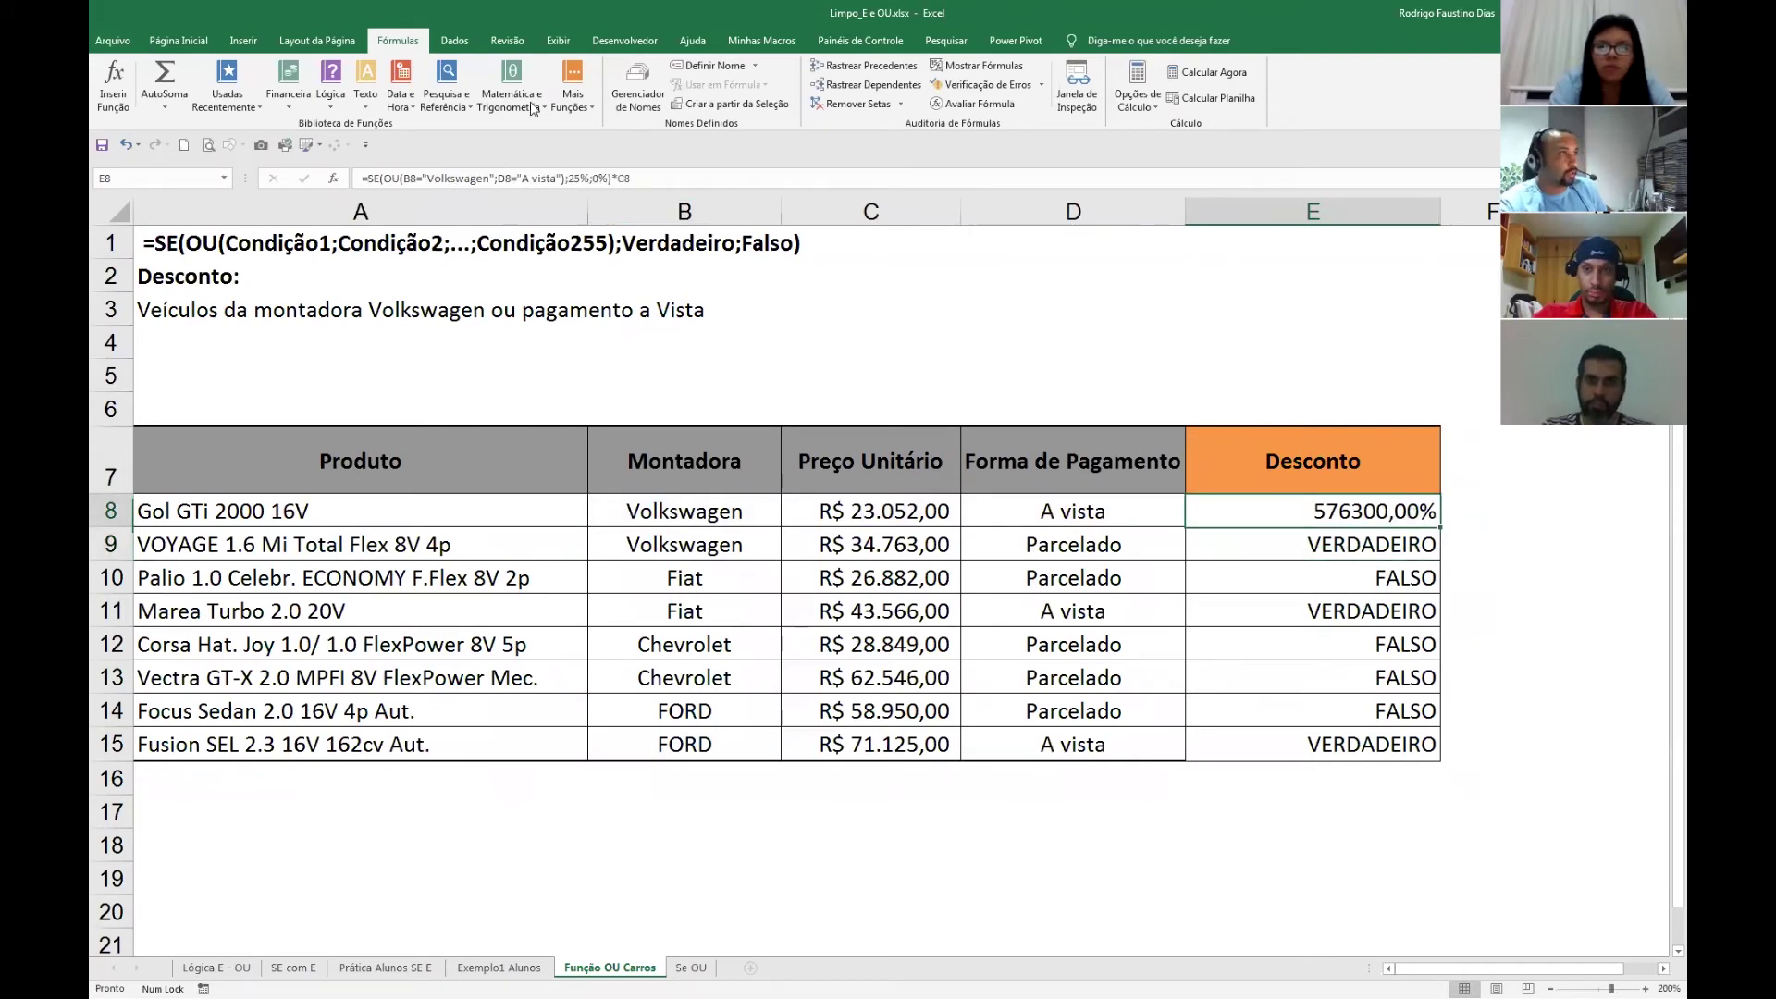
click(181, 44)
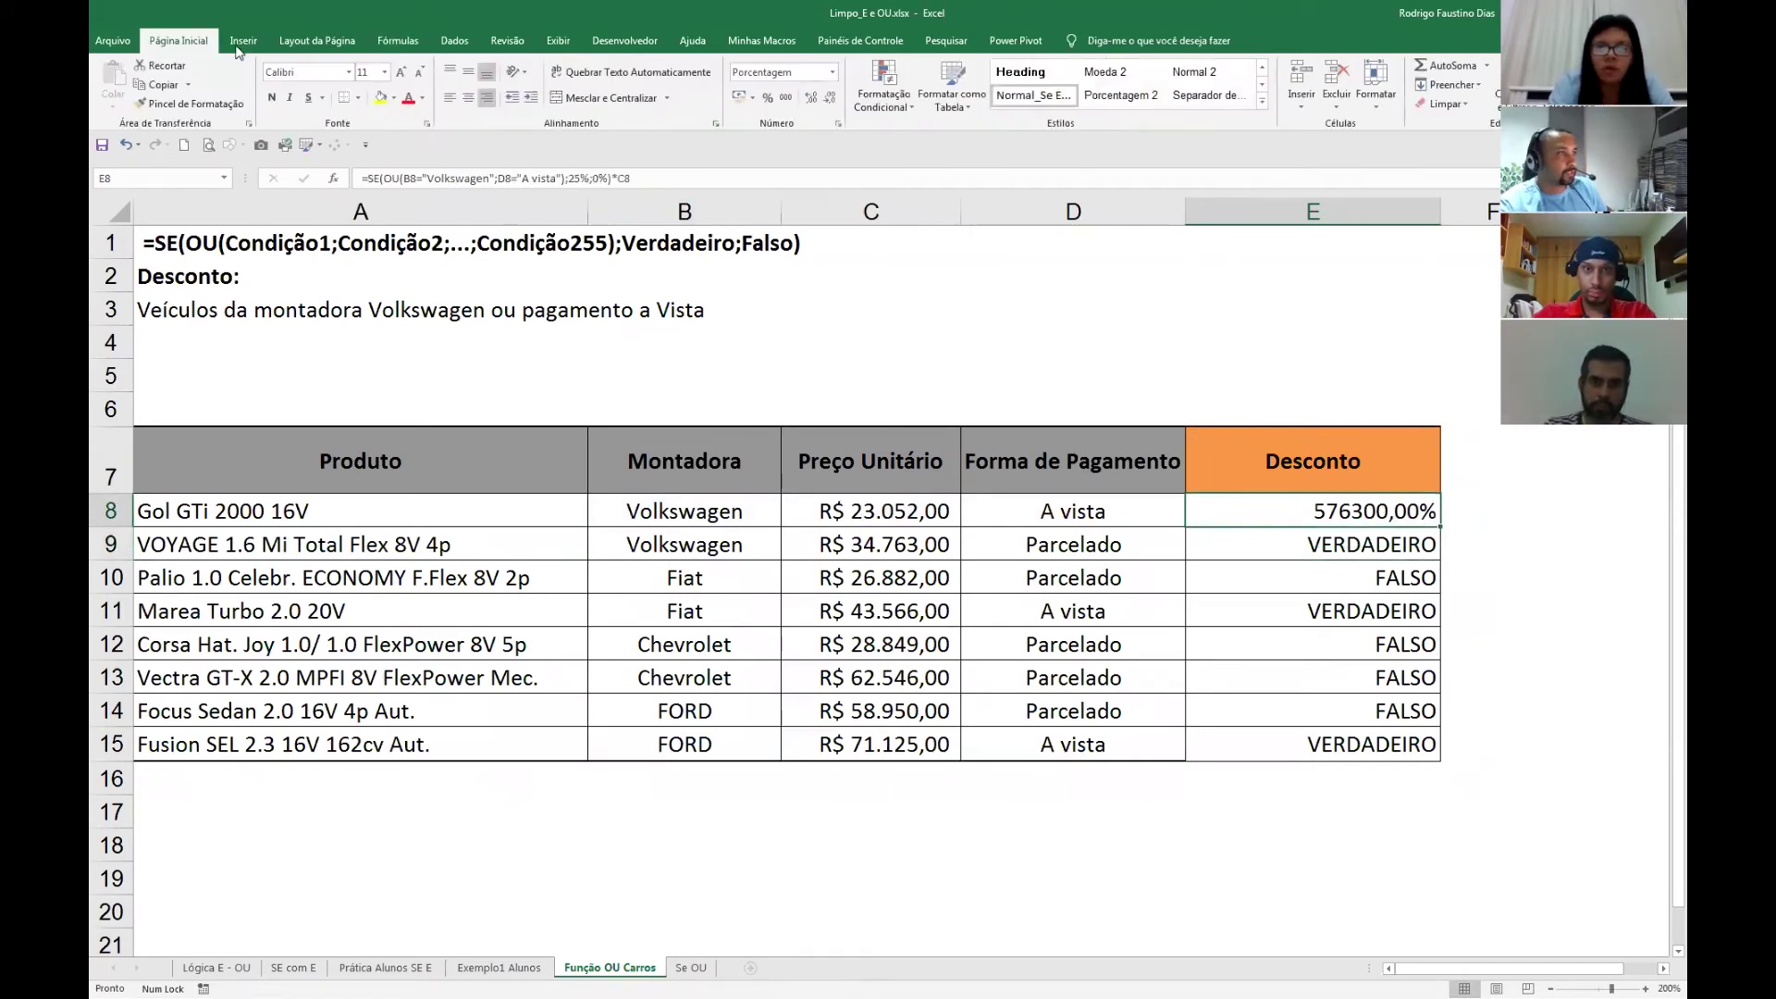
Format the discount in E8 as Moeda and fill its formula down through E15.
click(831, 72)
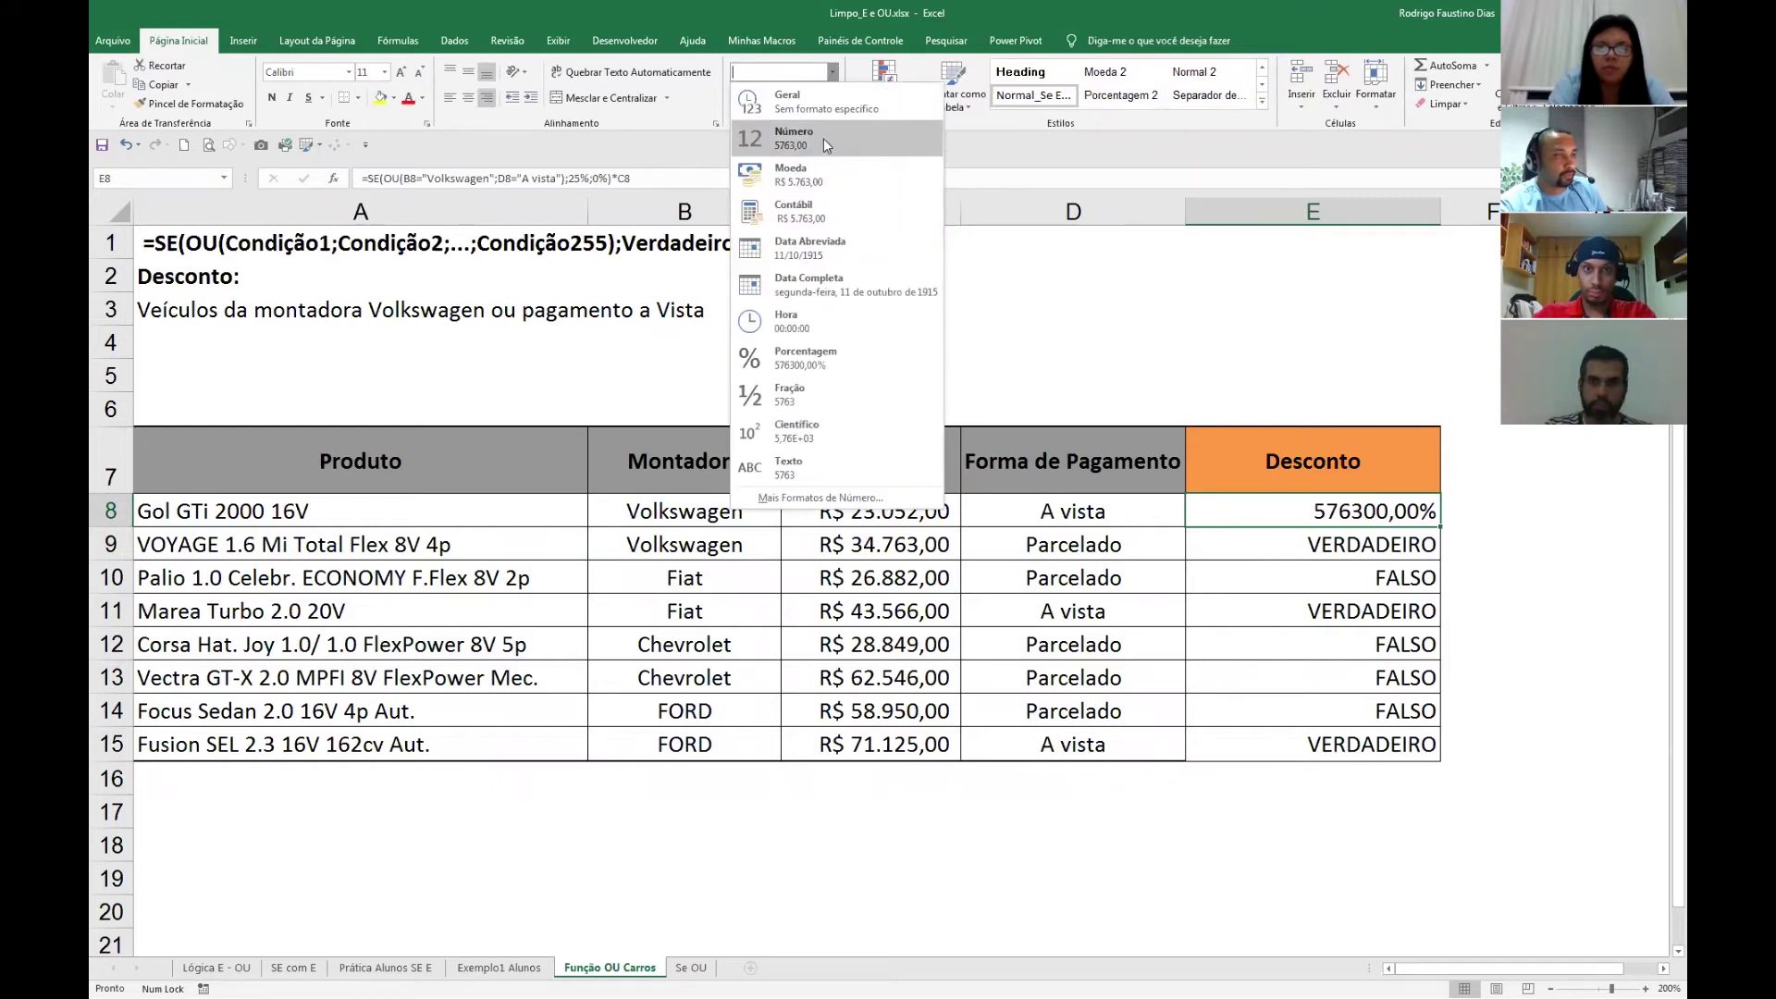
click(826, 144)
click(832, 73)
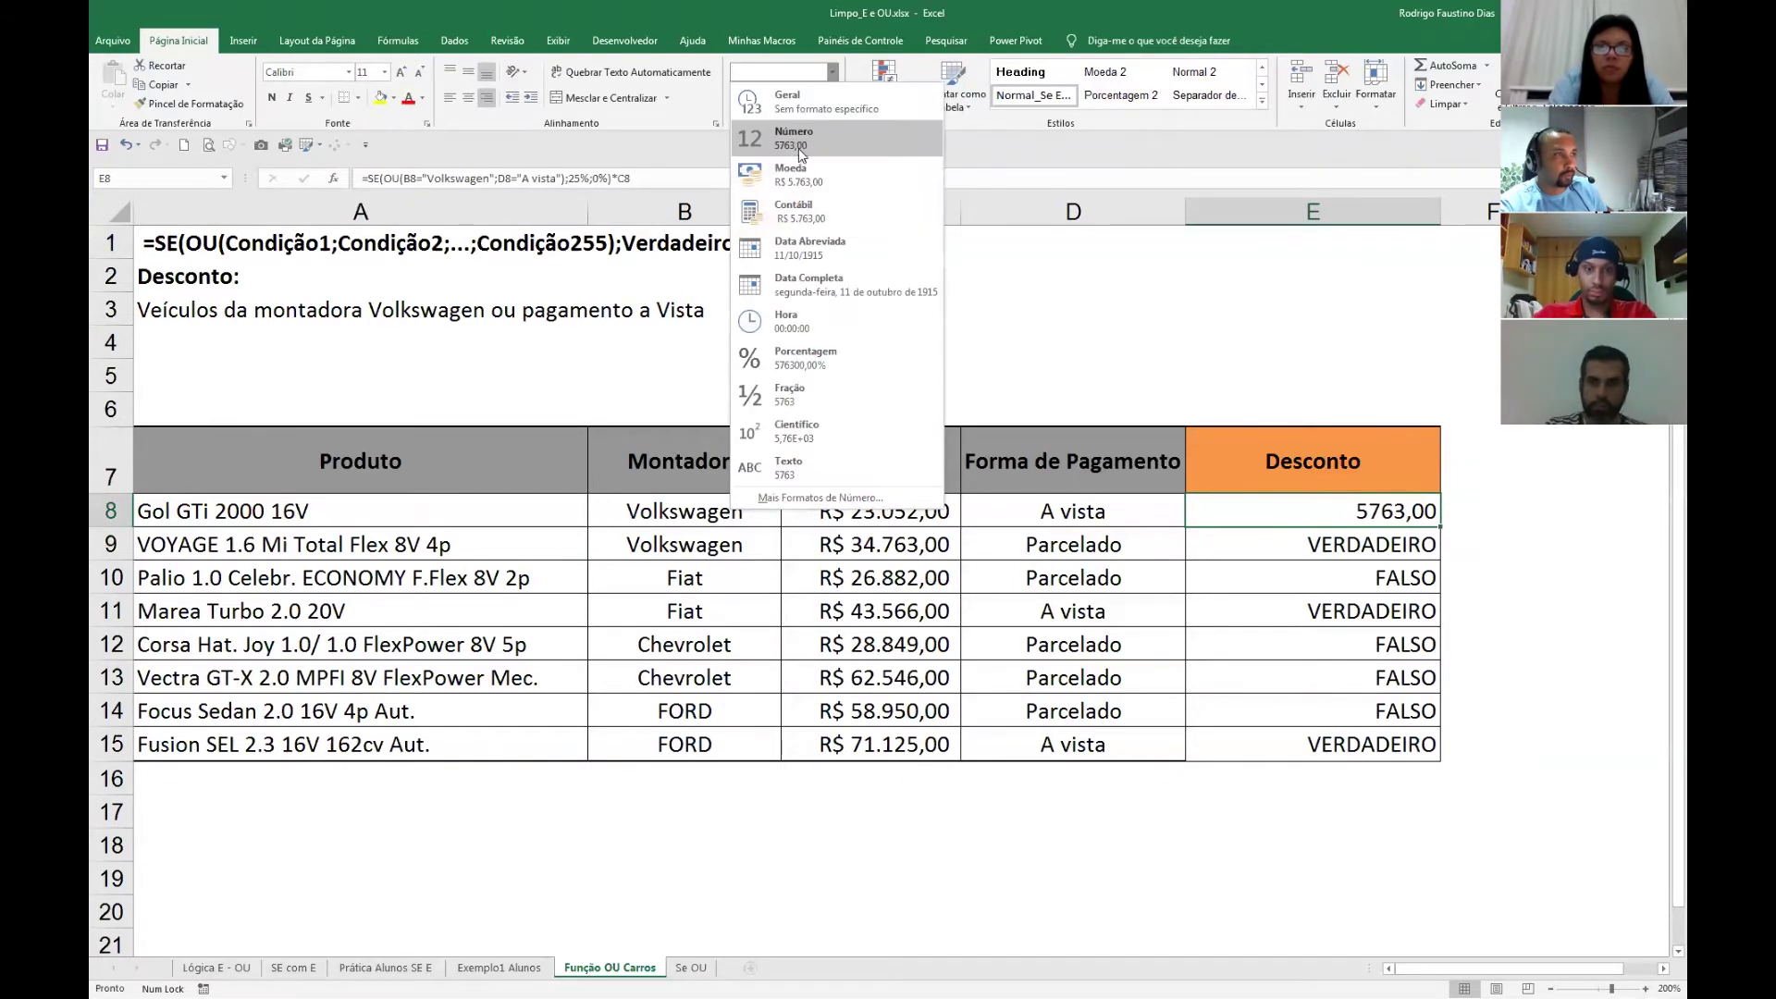
click(801, 154)
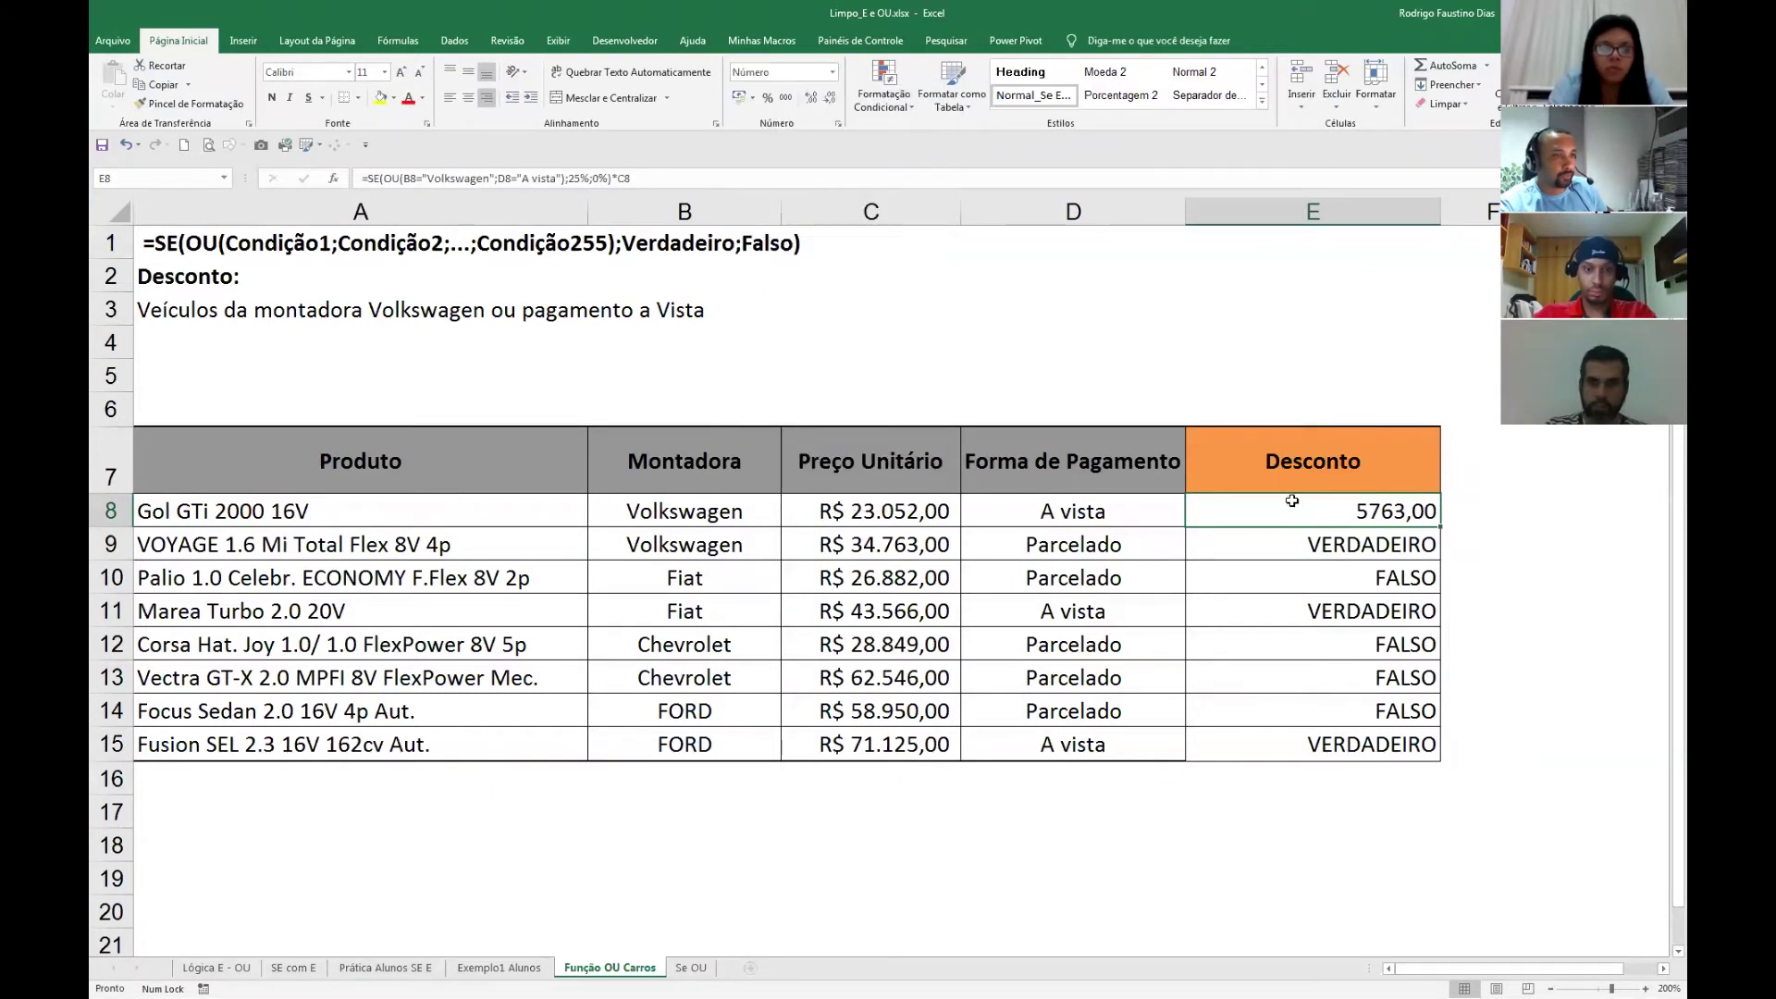
click(832, 73)
click(797, 181)
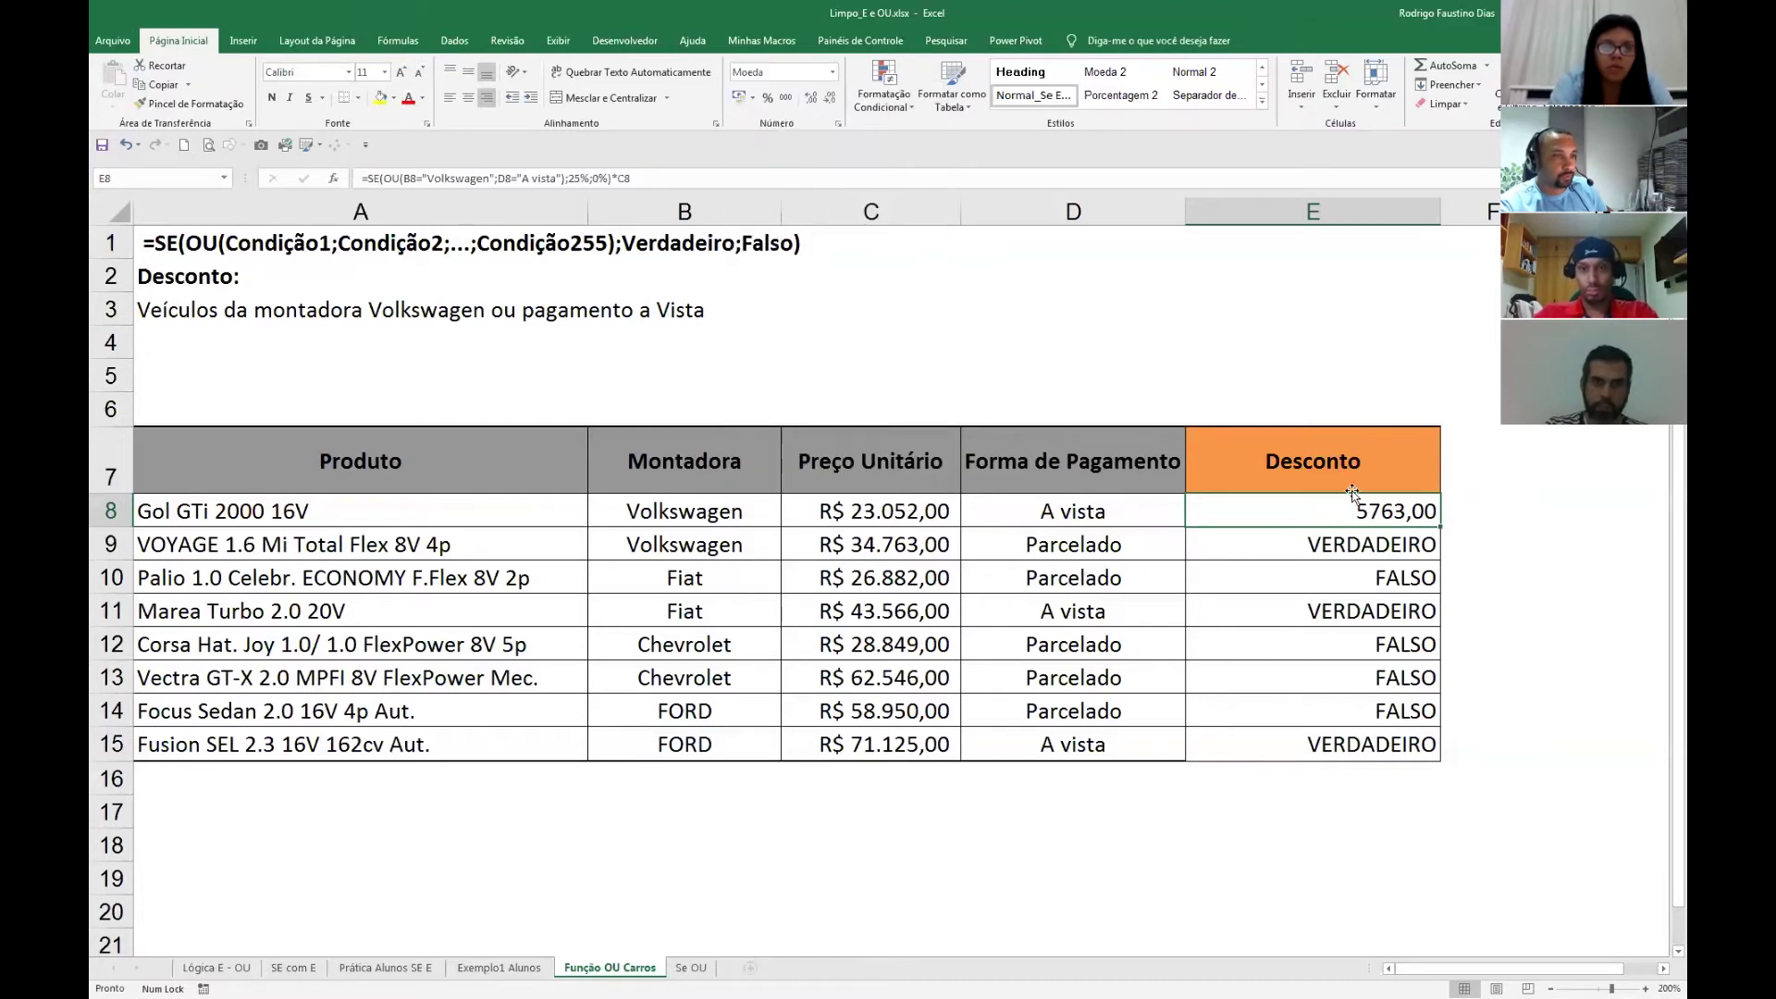
double_click(1445, 527)
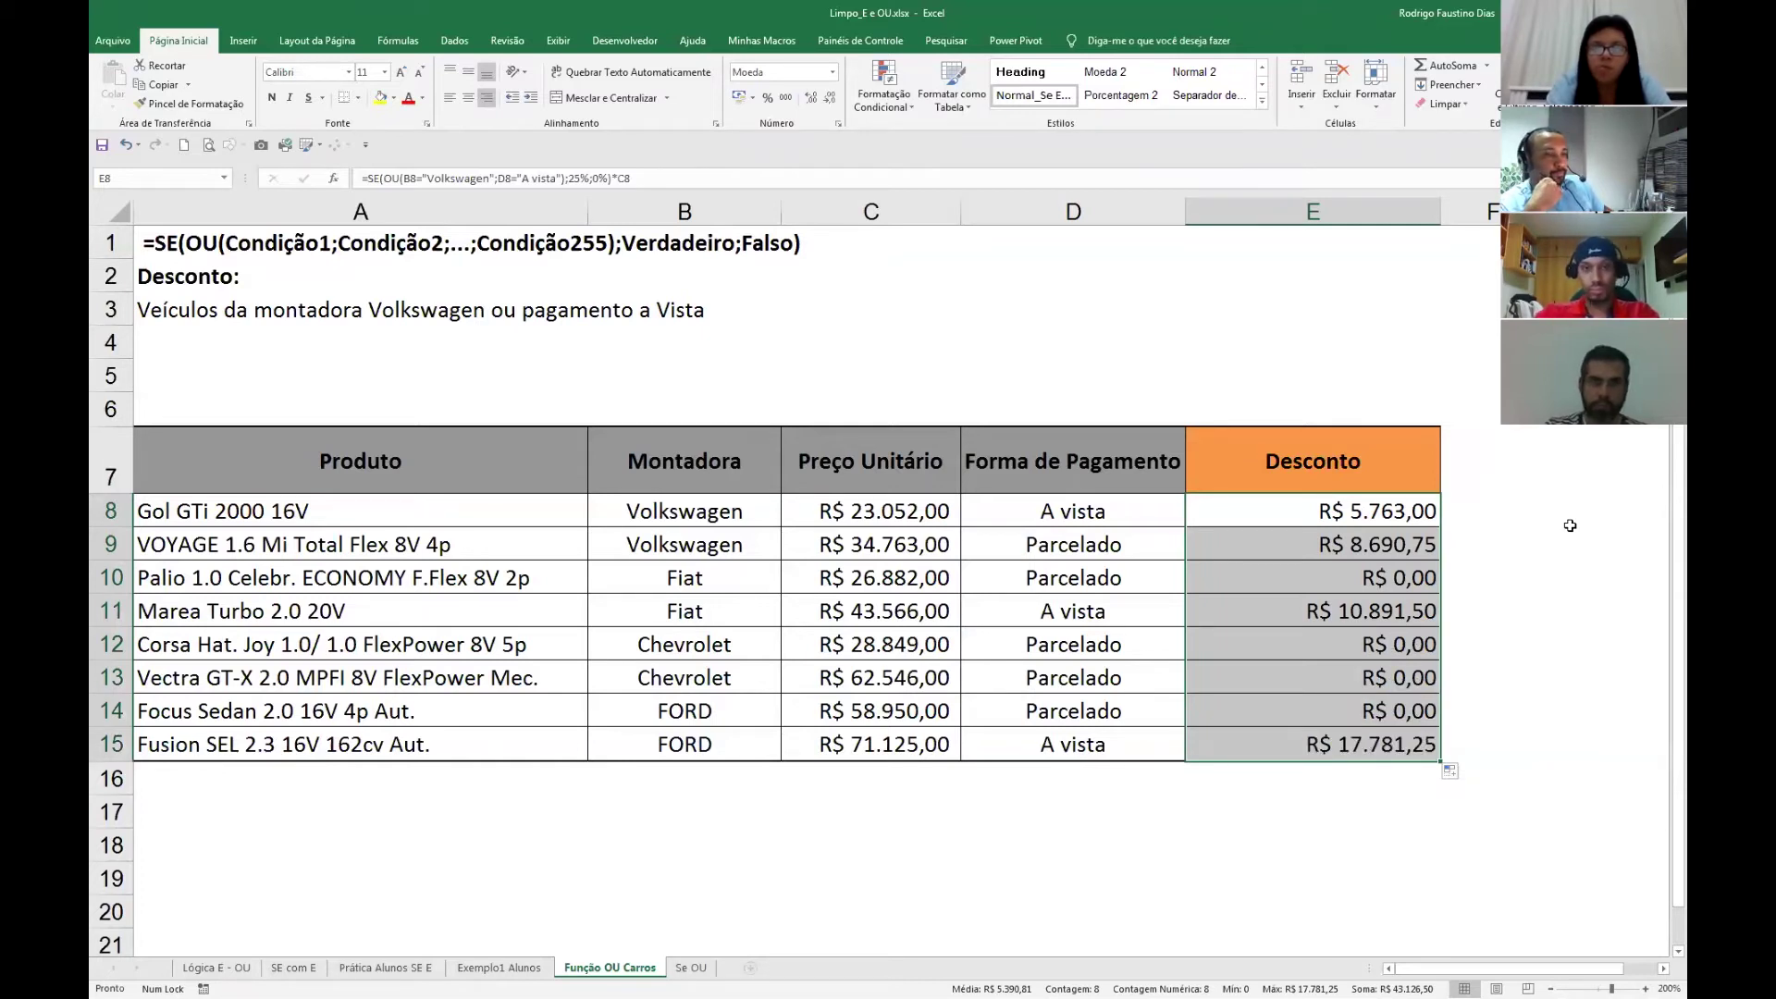
Check the Montadora and Forma de Pagamento values behind the discounts in rows 15, 11 and 9, plus the formula in E9.
click(766, 747)
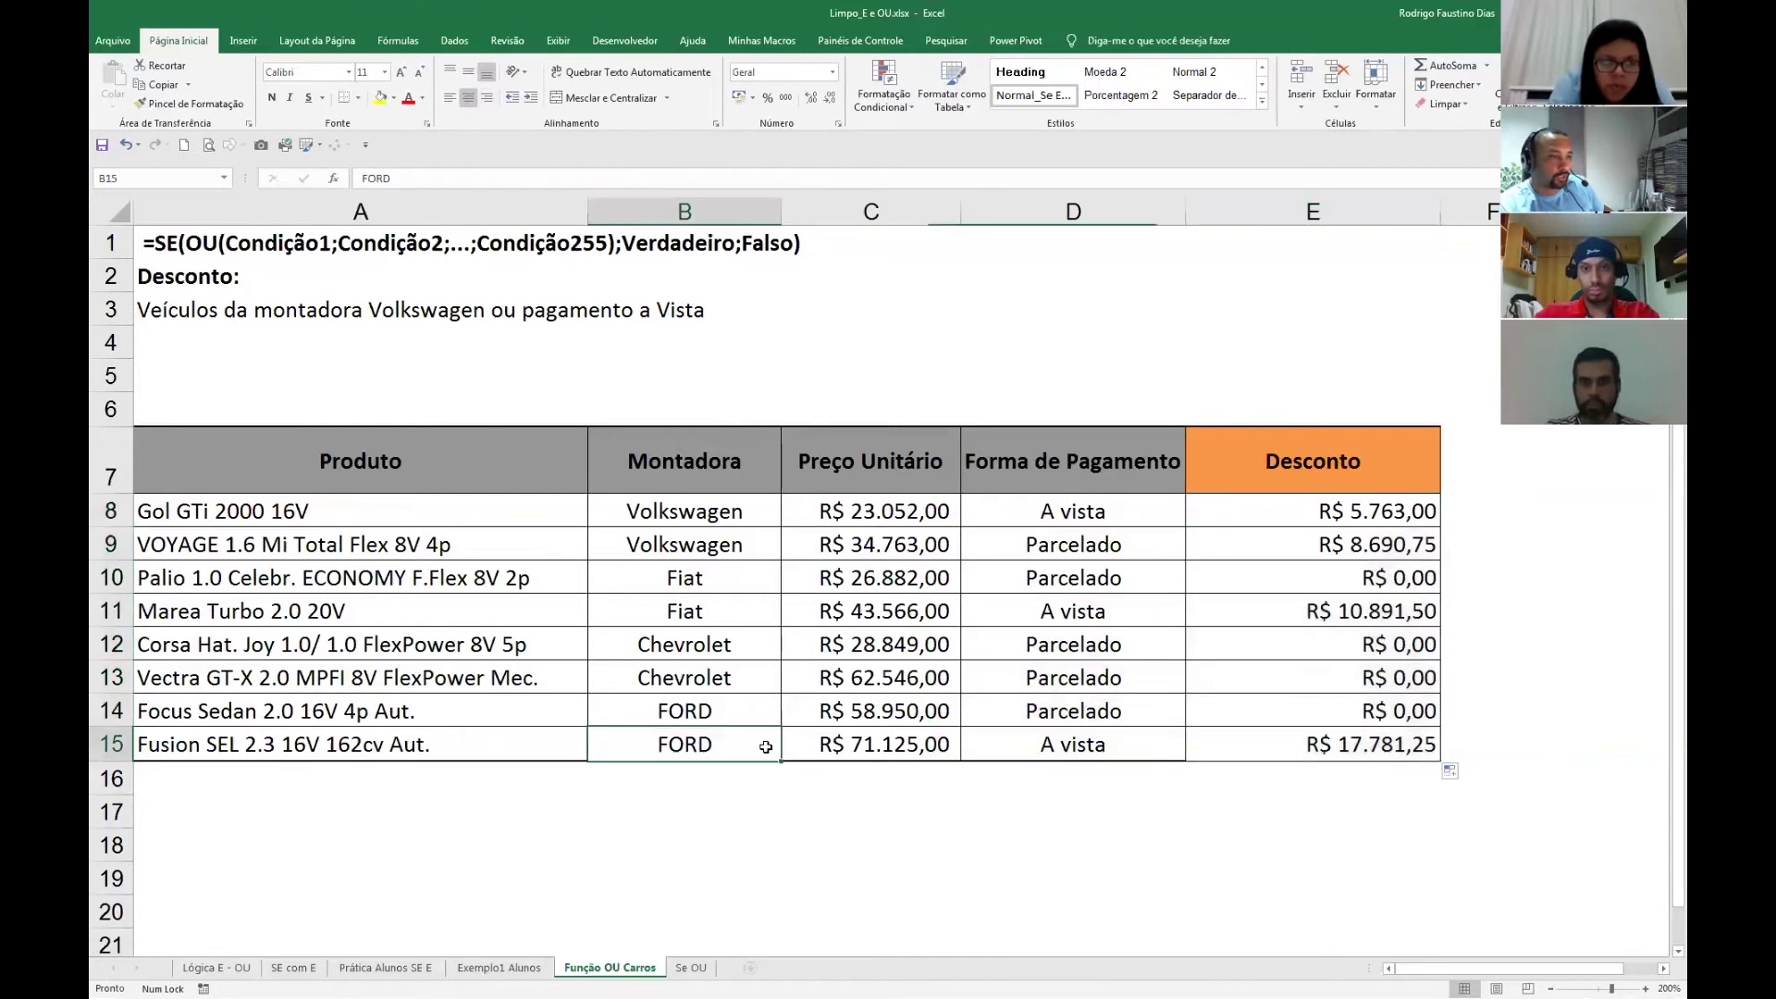
click(1101, 747)
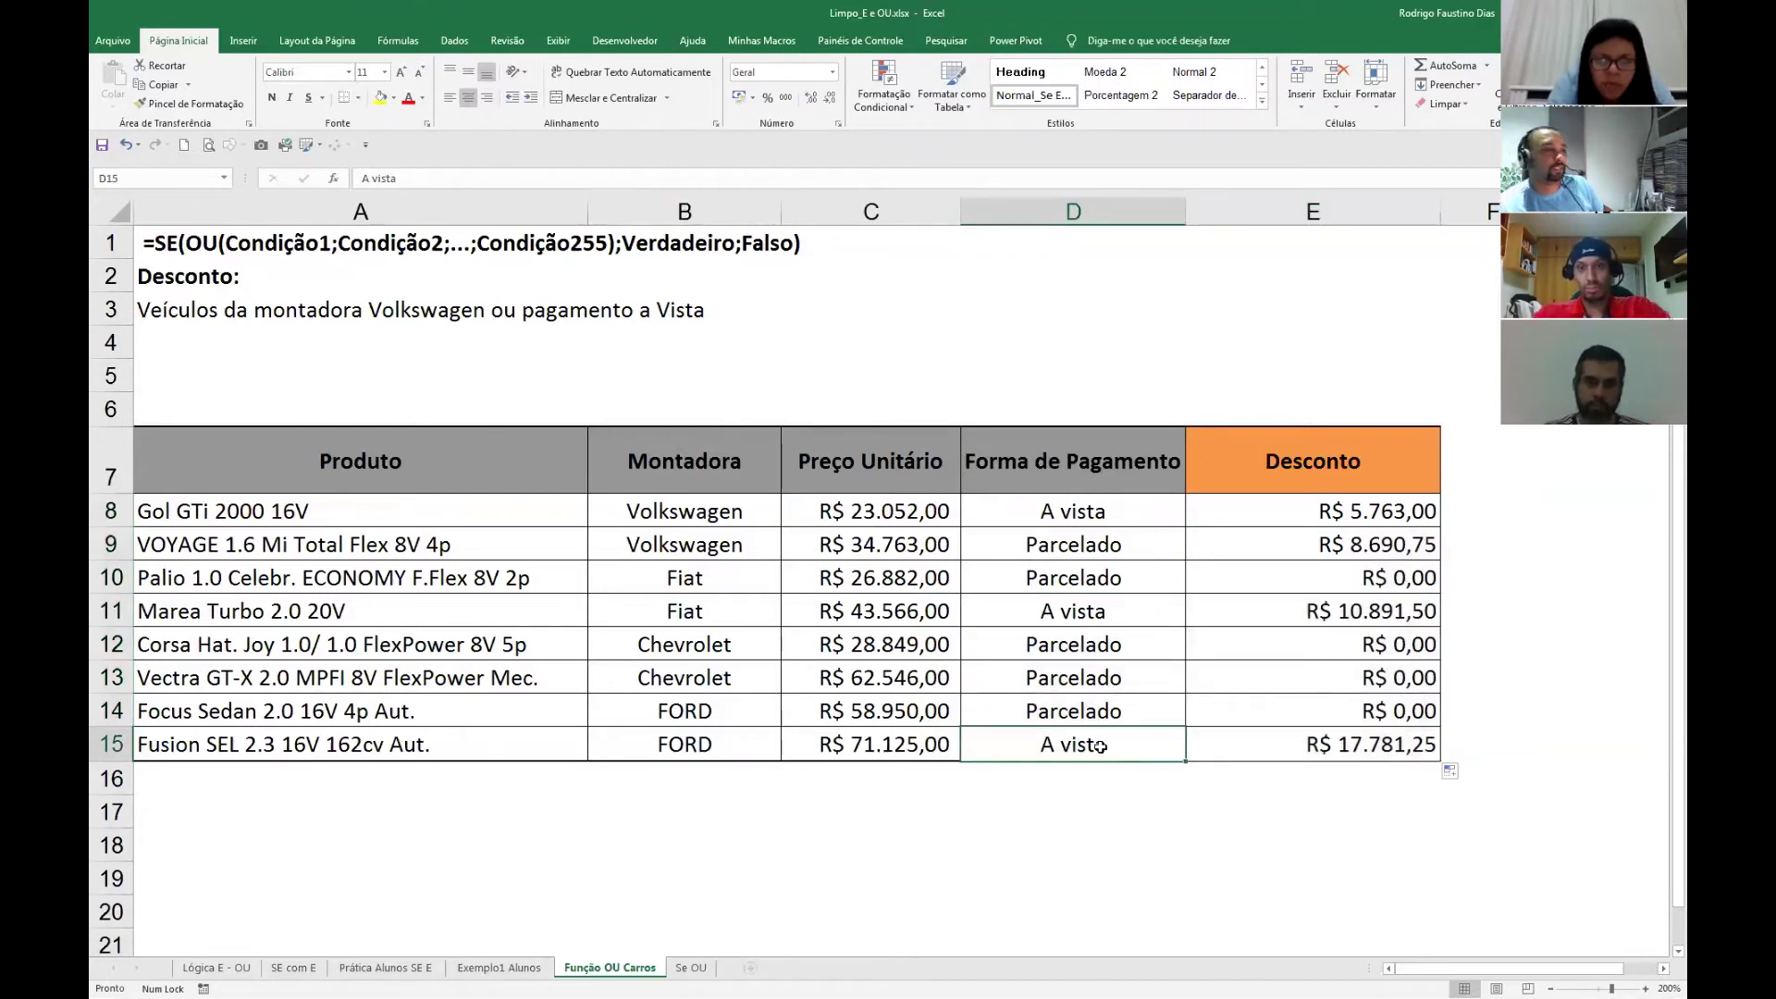
click(1126, 613)
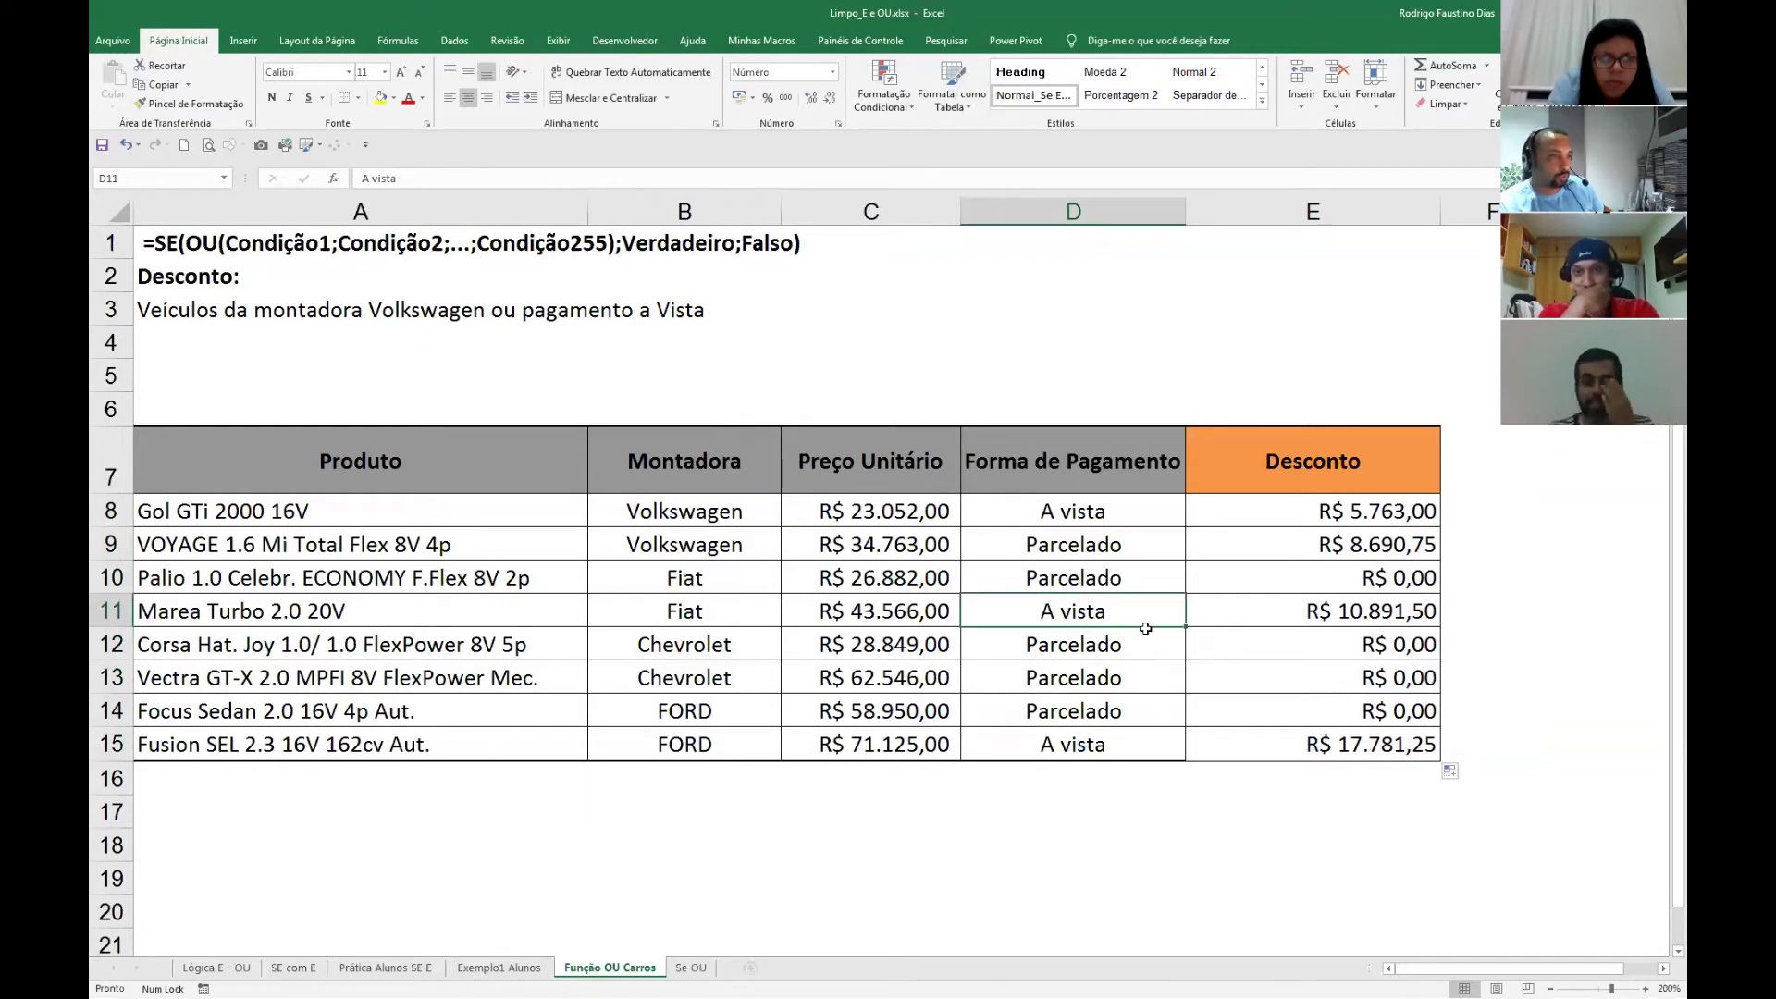
click(727, 551)
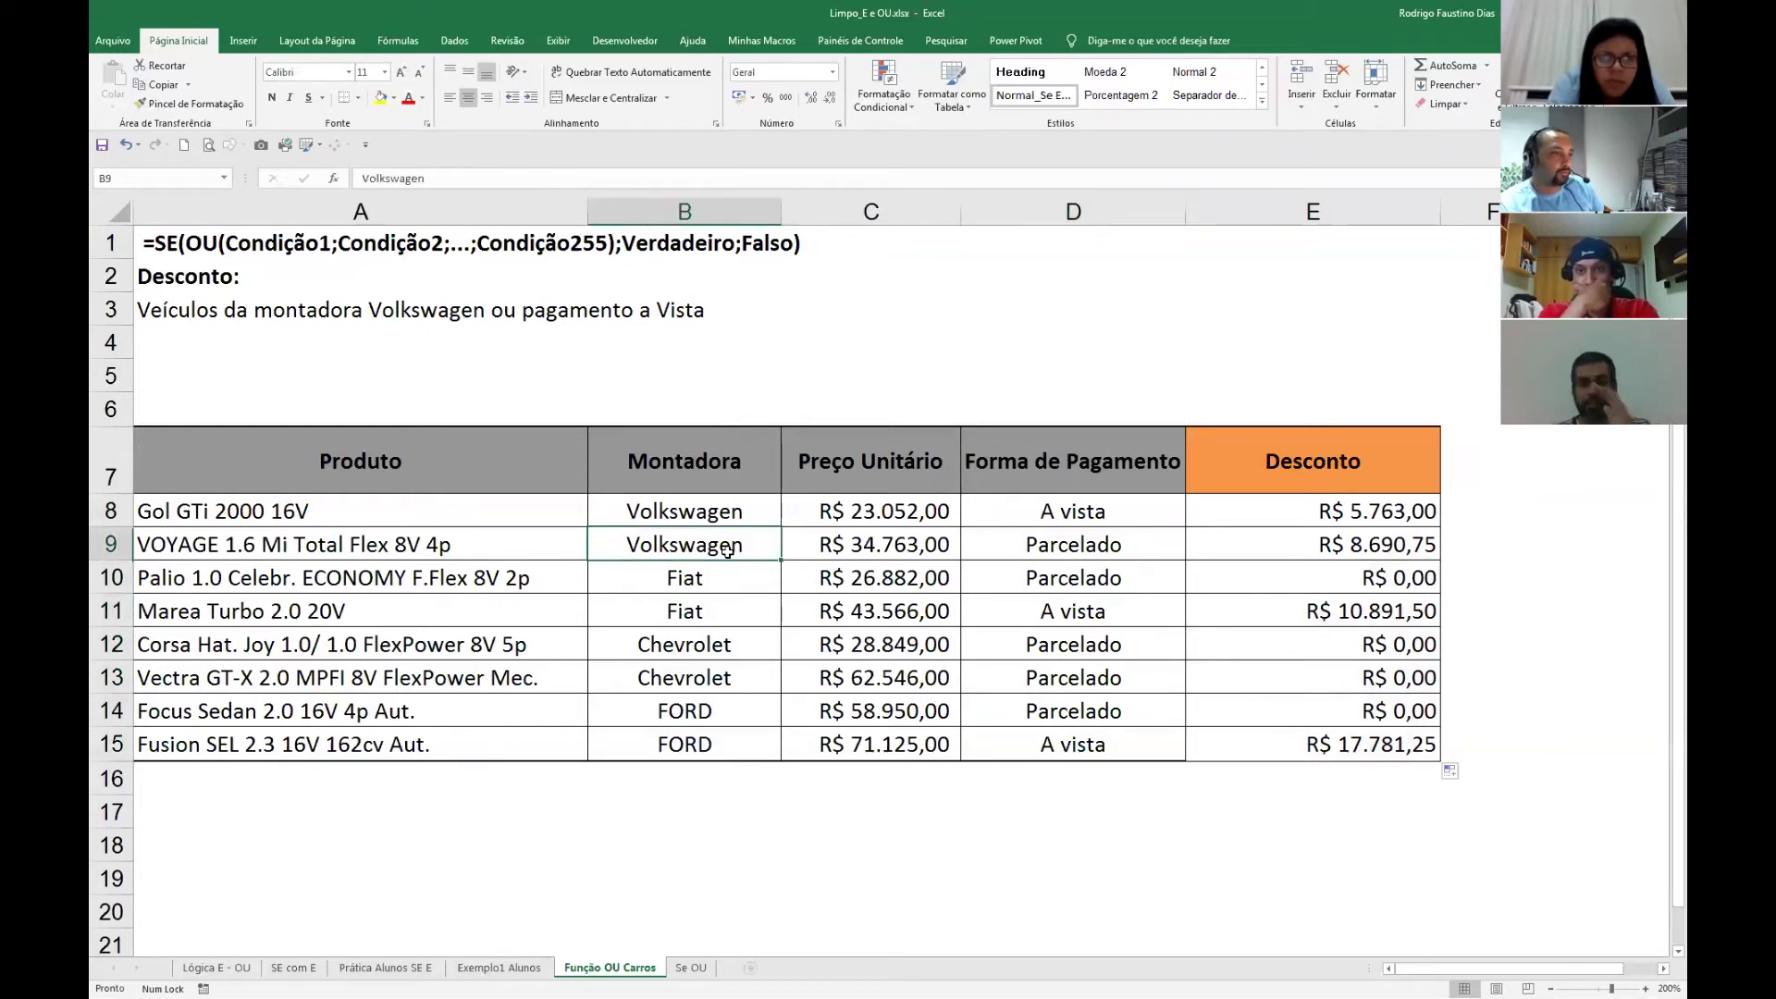
click(1299, 534)
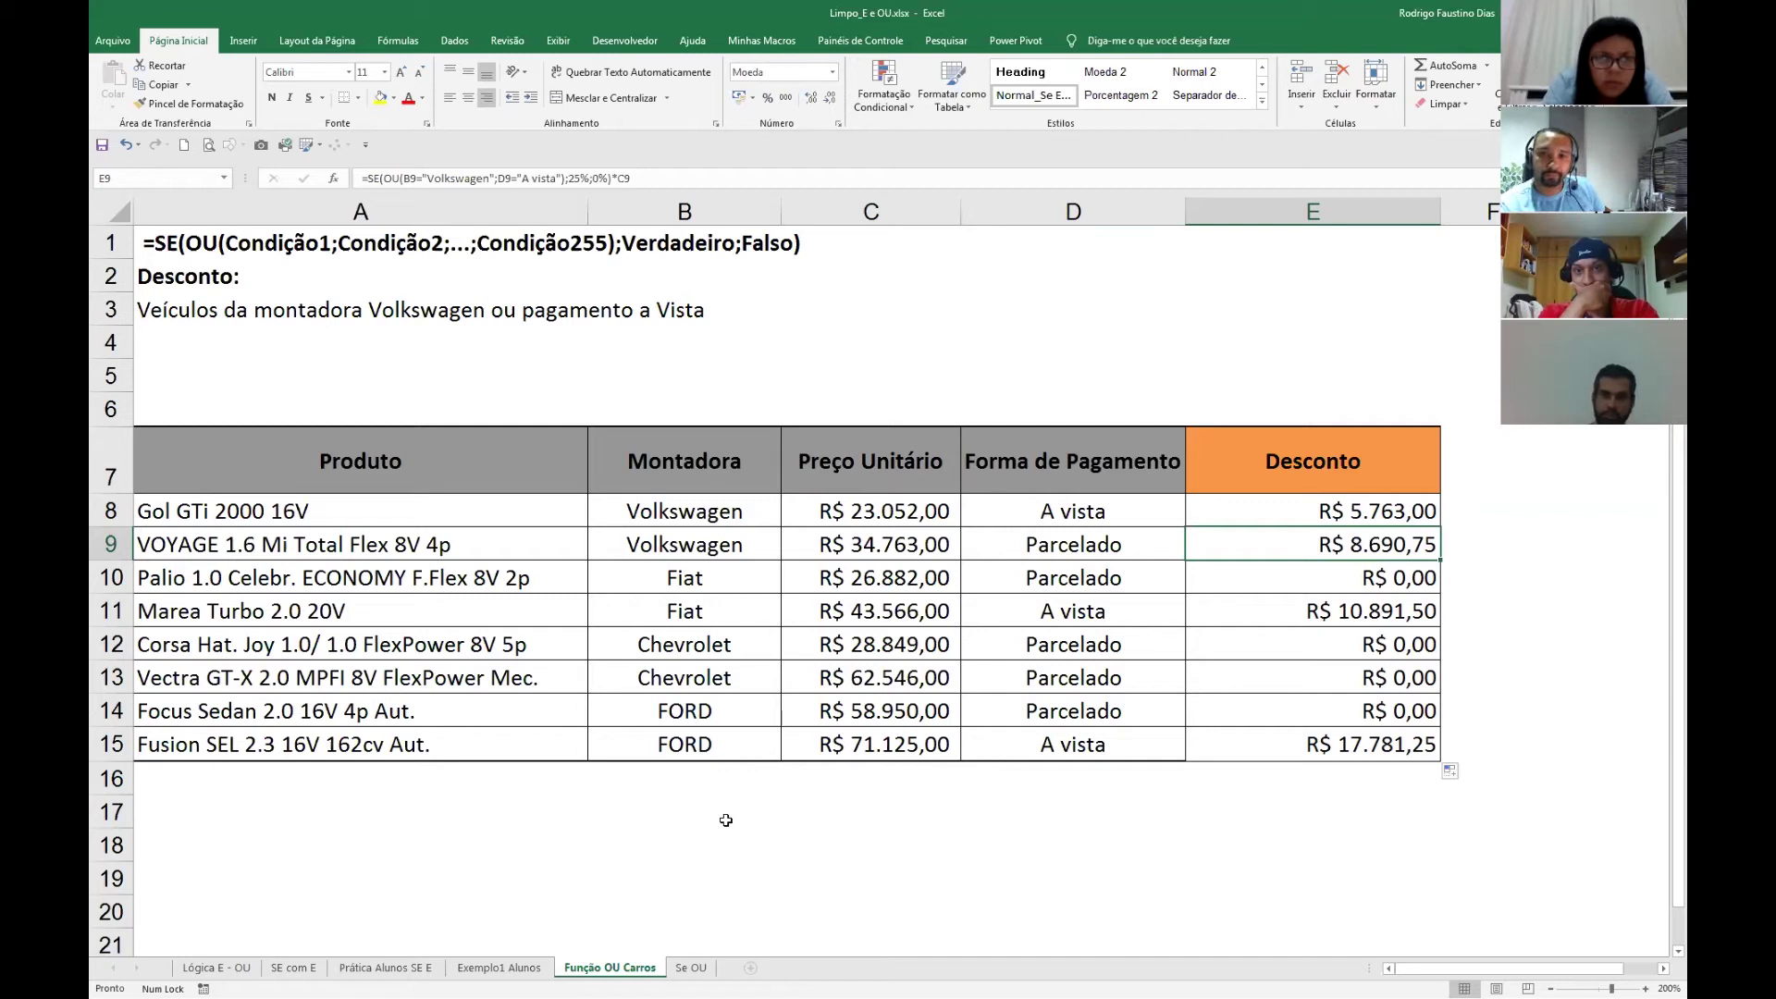
On the Se OU sheet, start a formula in the first Frete cell, E6.
click(691, 969)
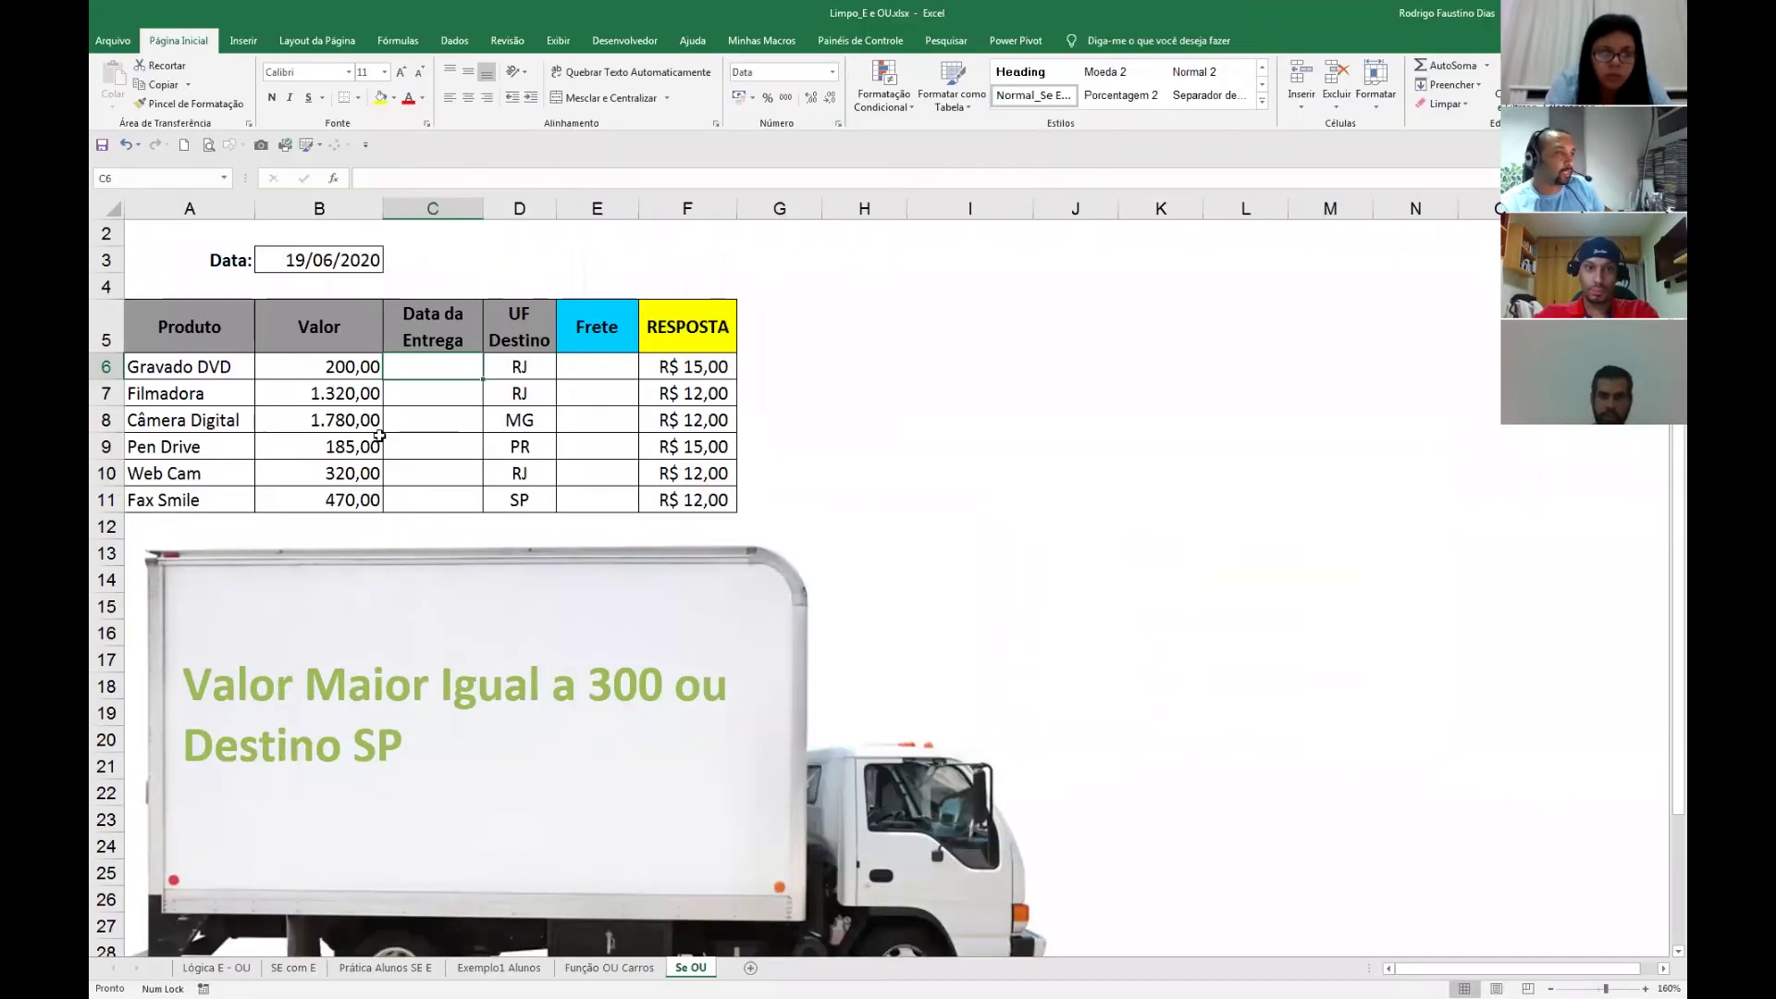
scroll(453, 356, up, 1)
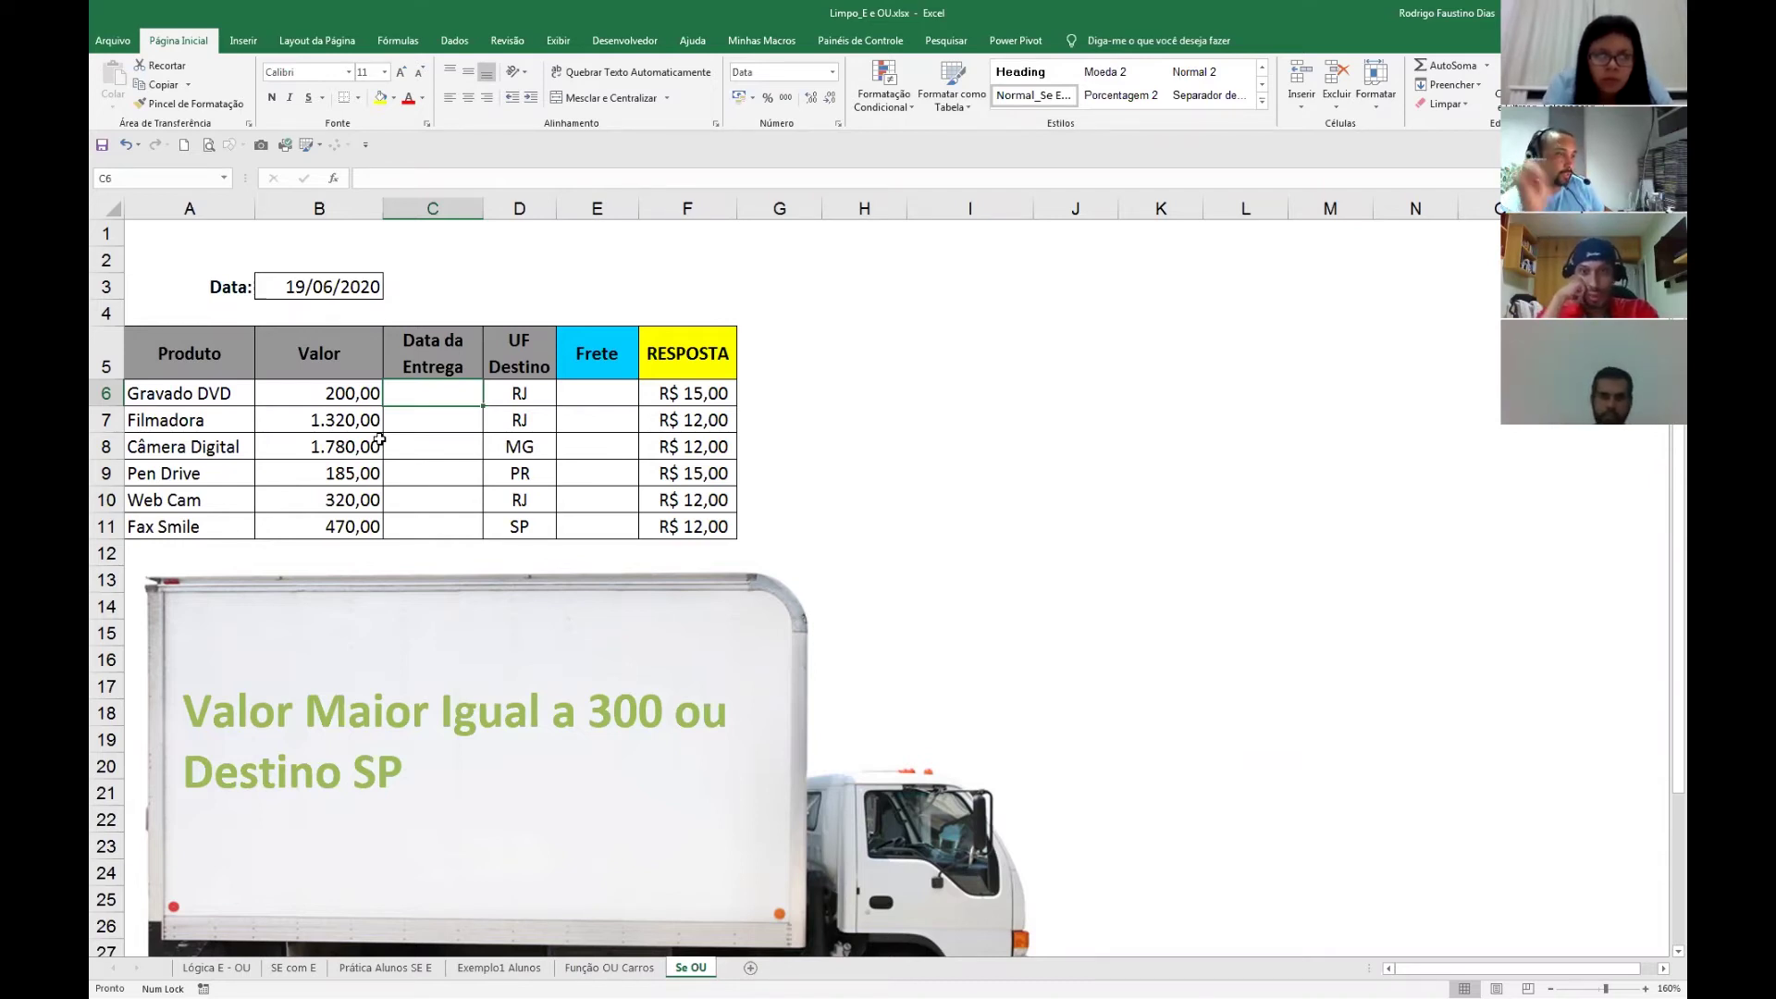
click(603, 393)
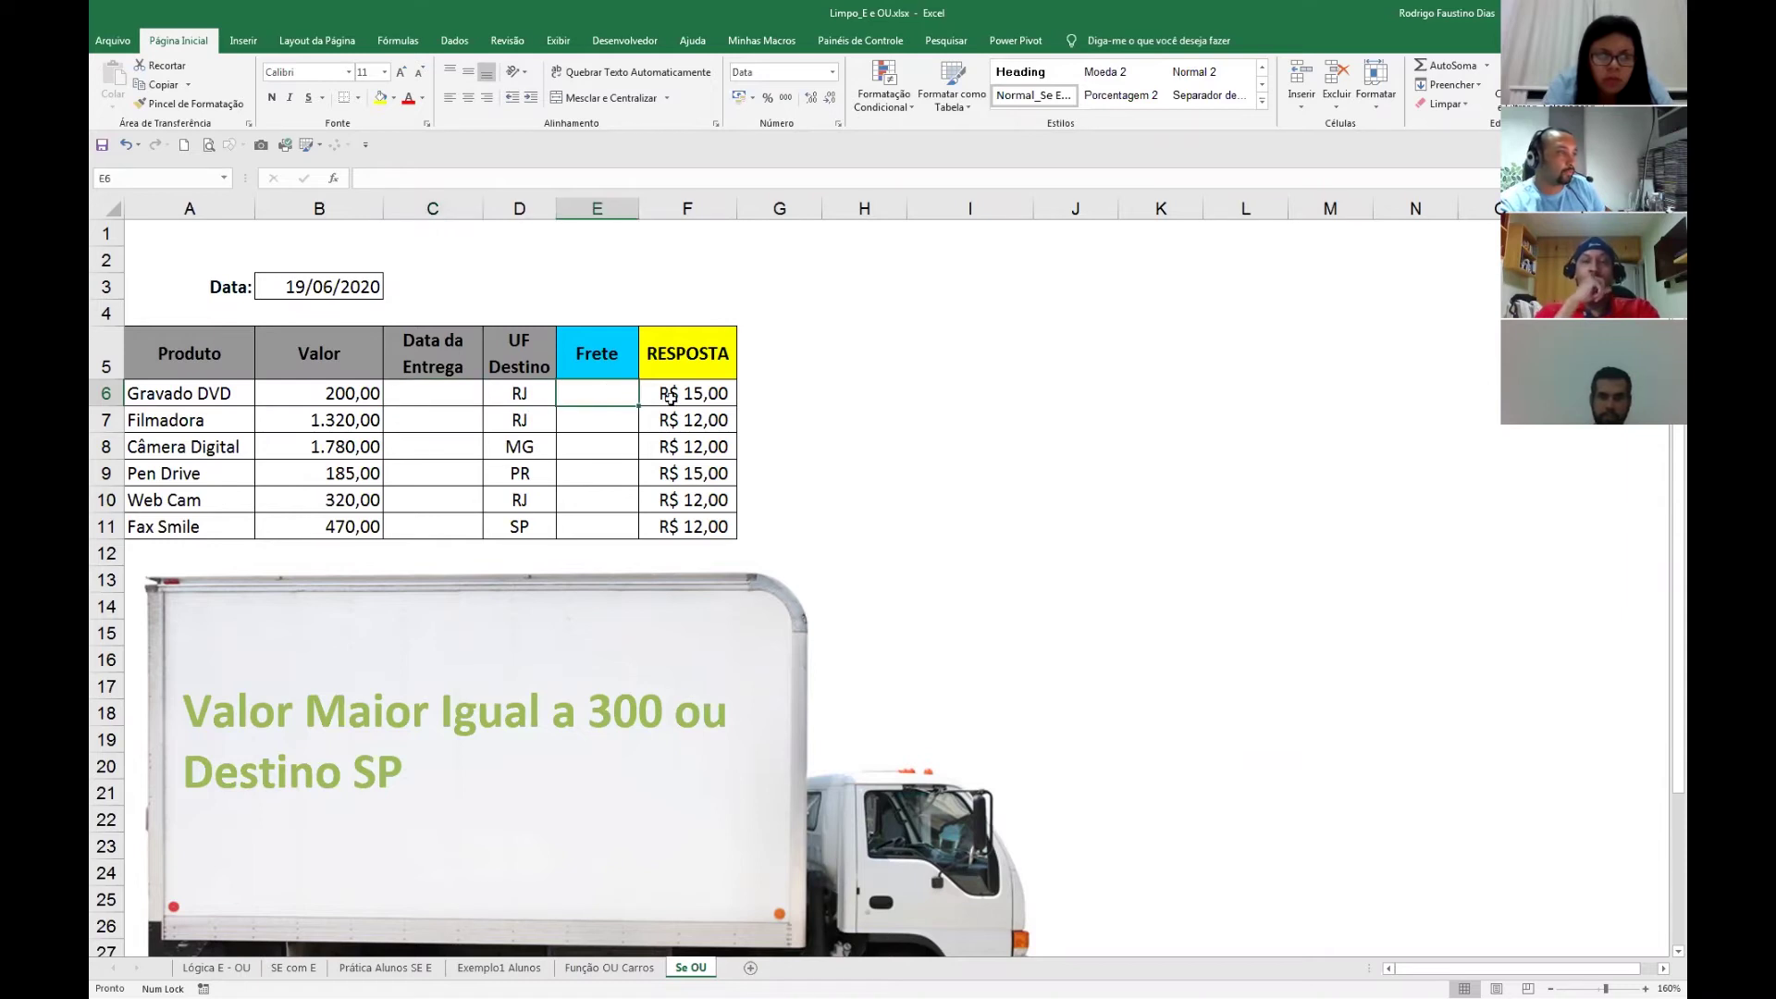
text(=)
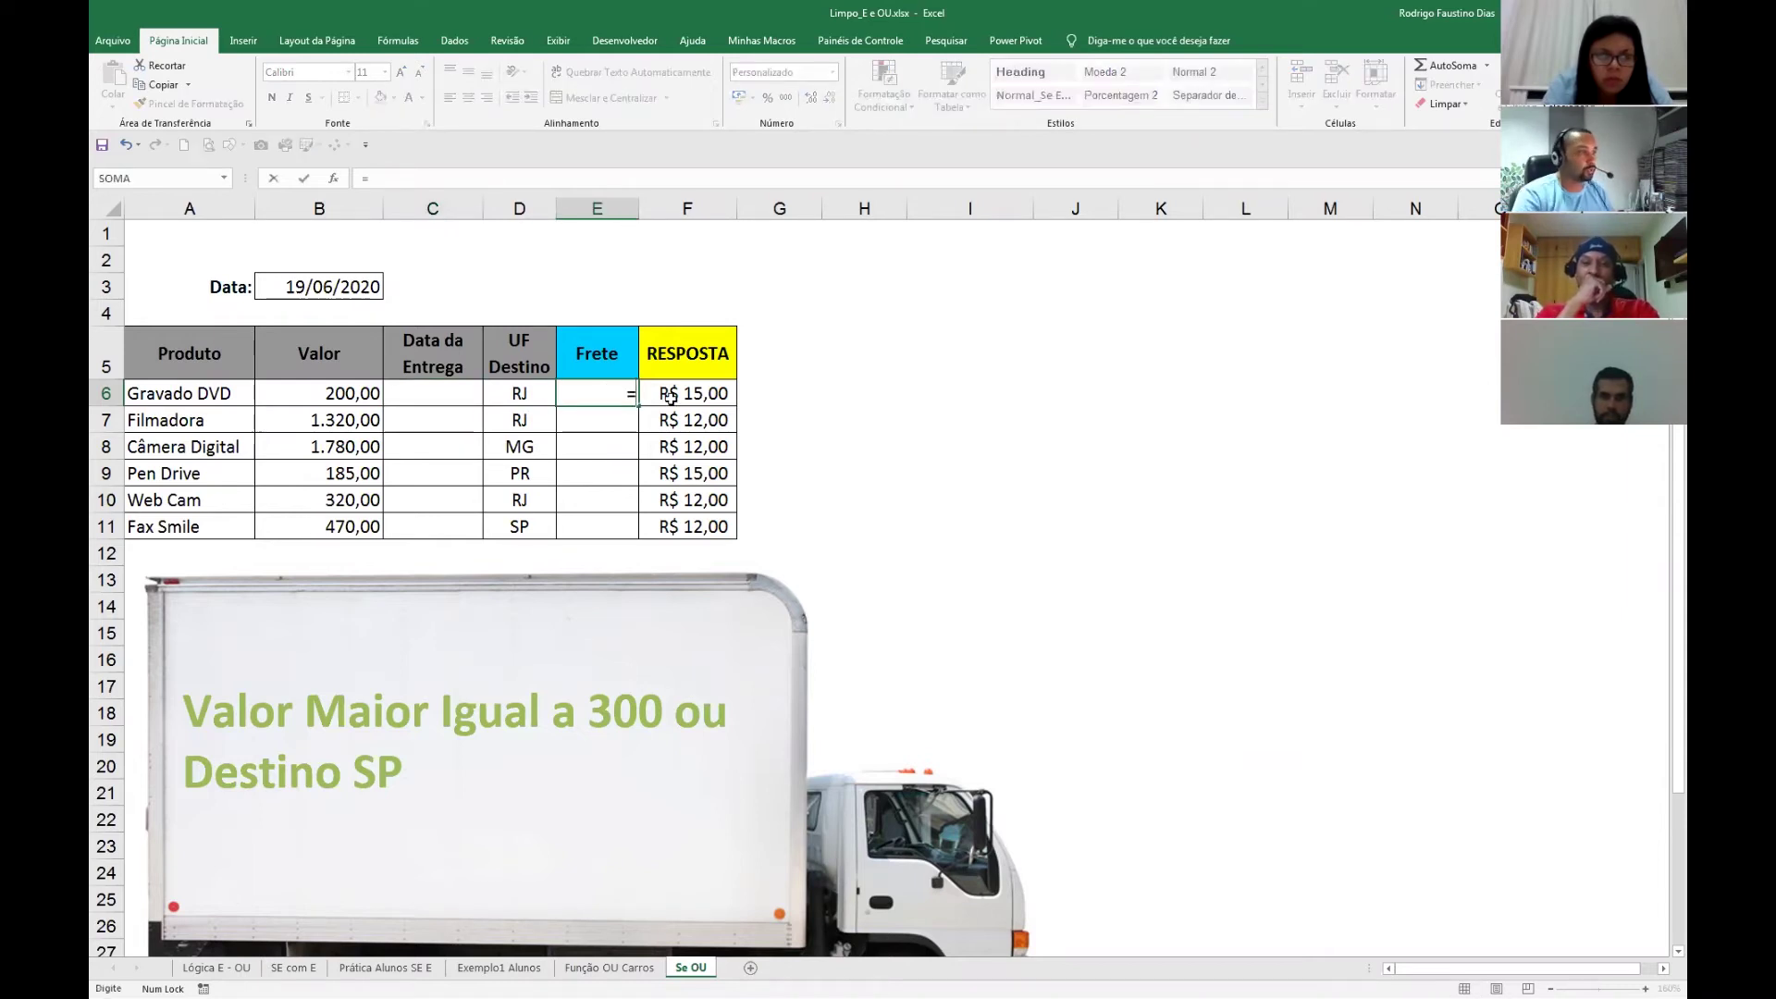
key(Left)
key(Left)
key(Left)
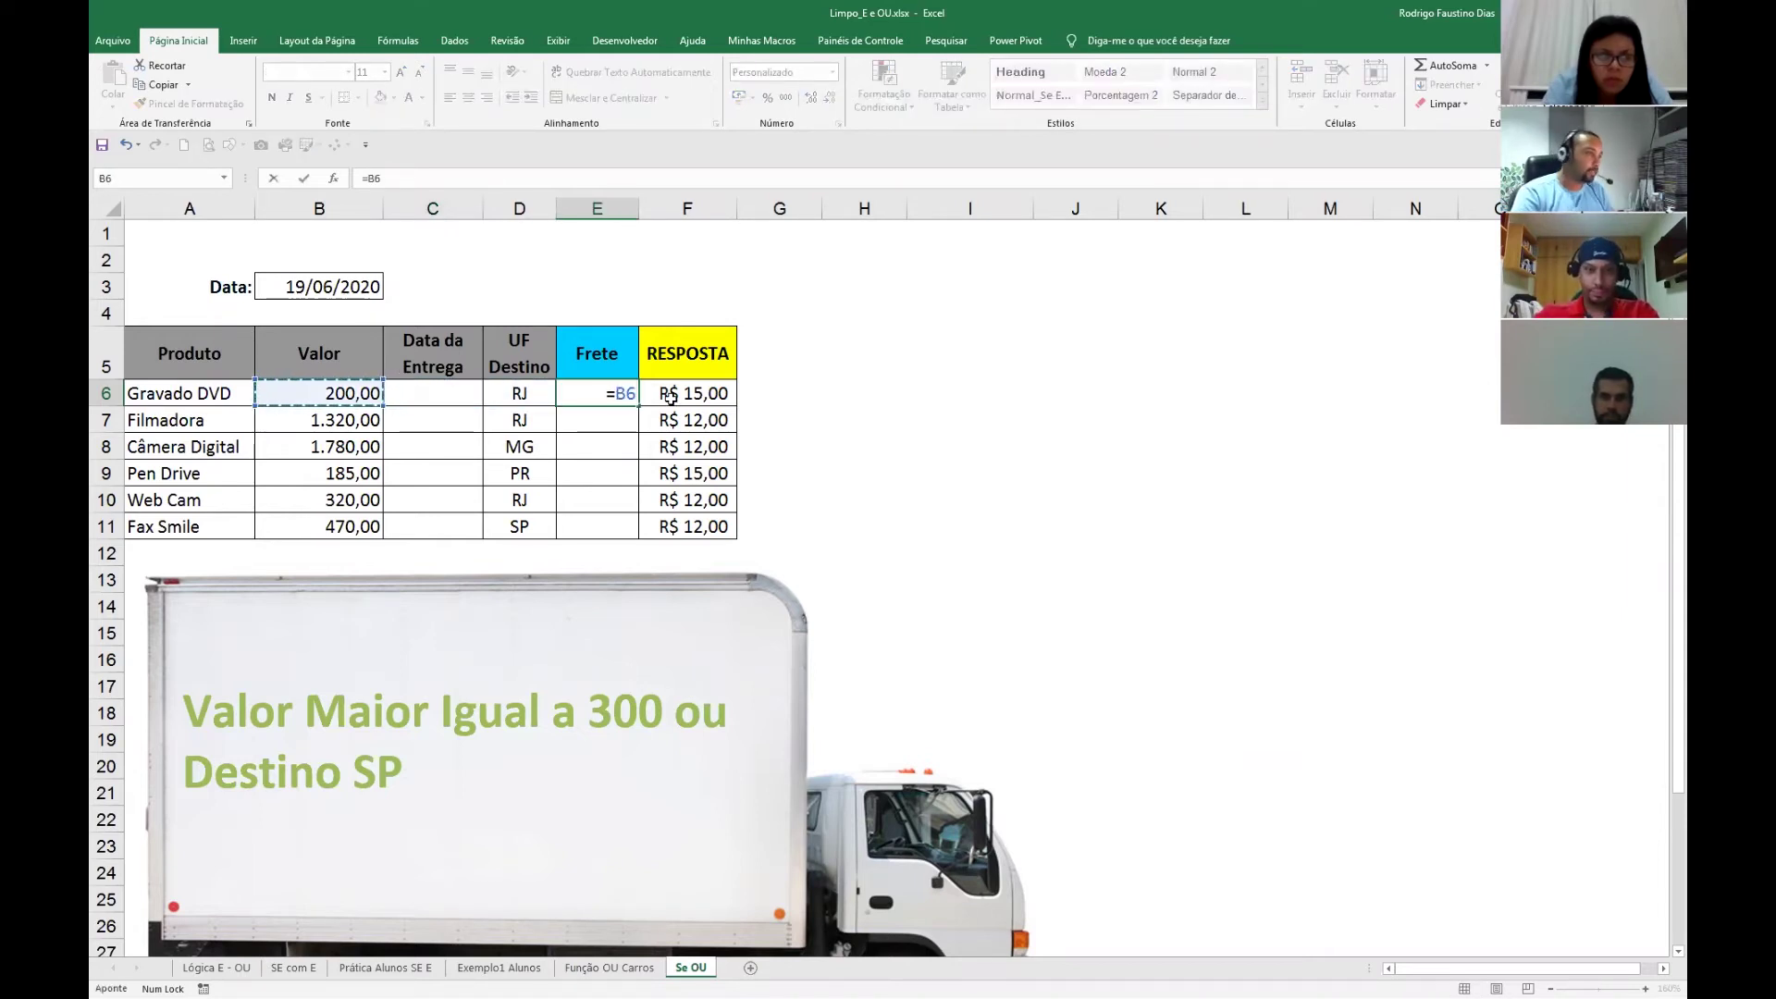
text(>=)
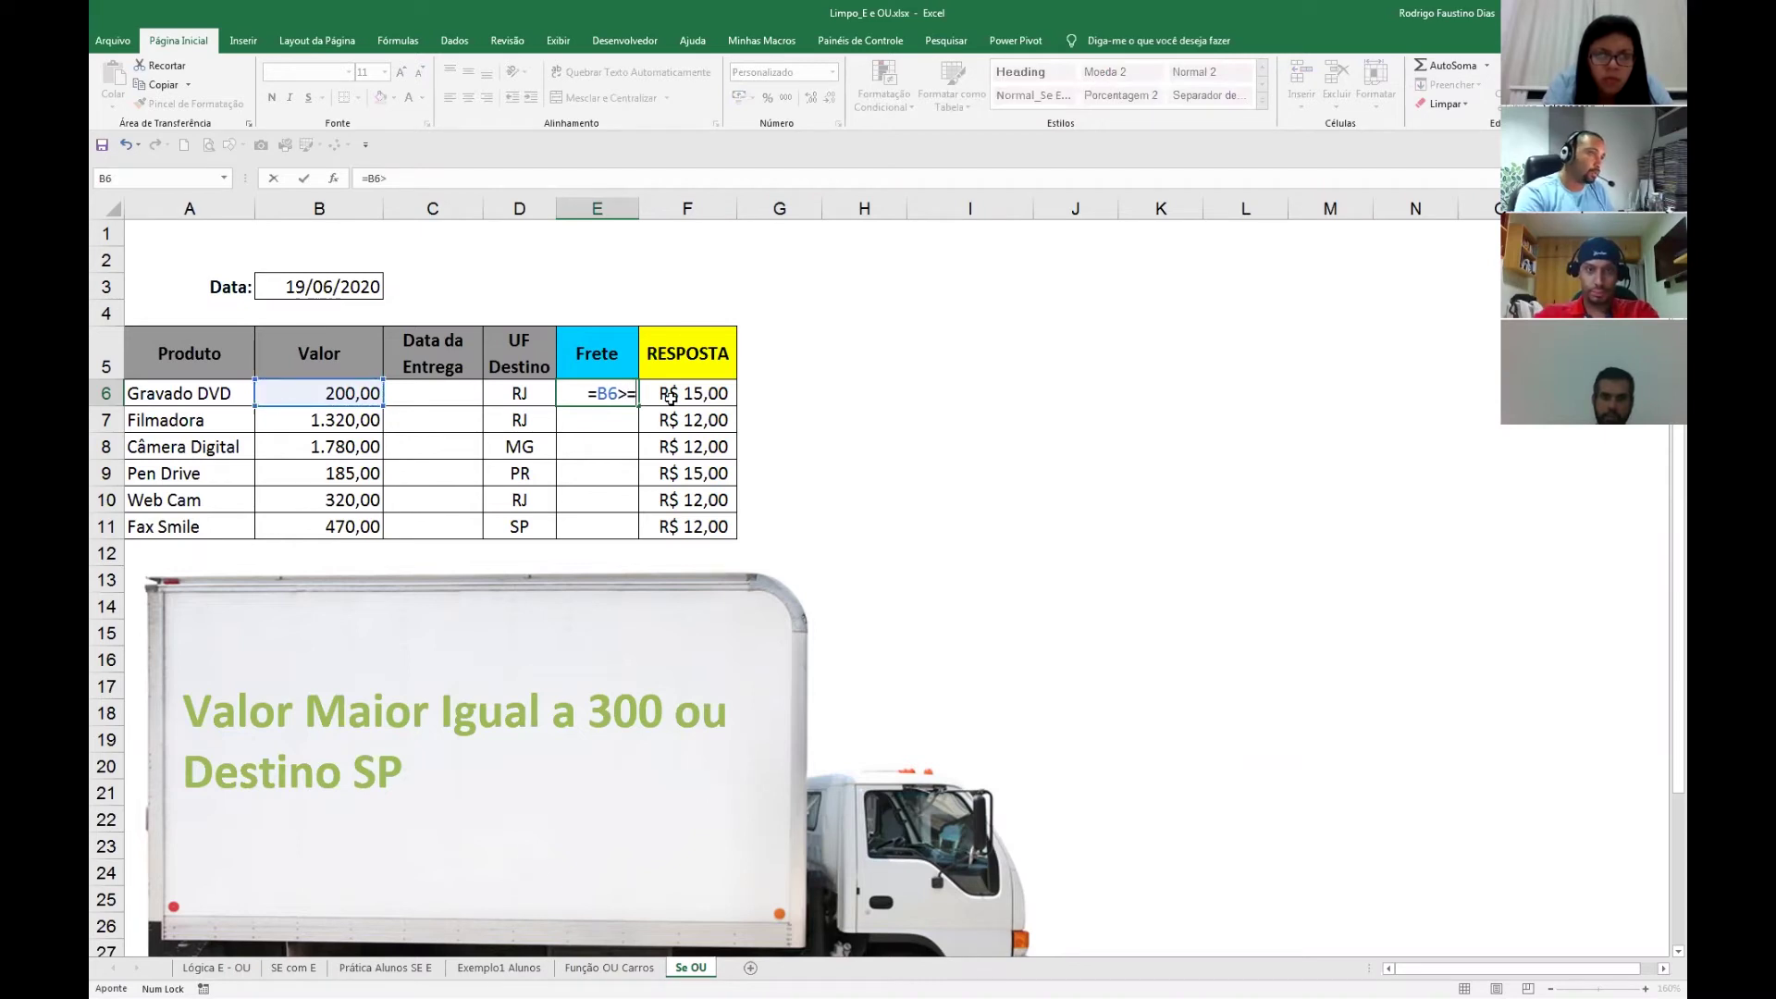
text(300;)
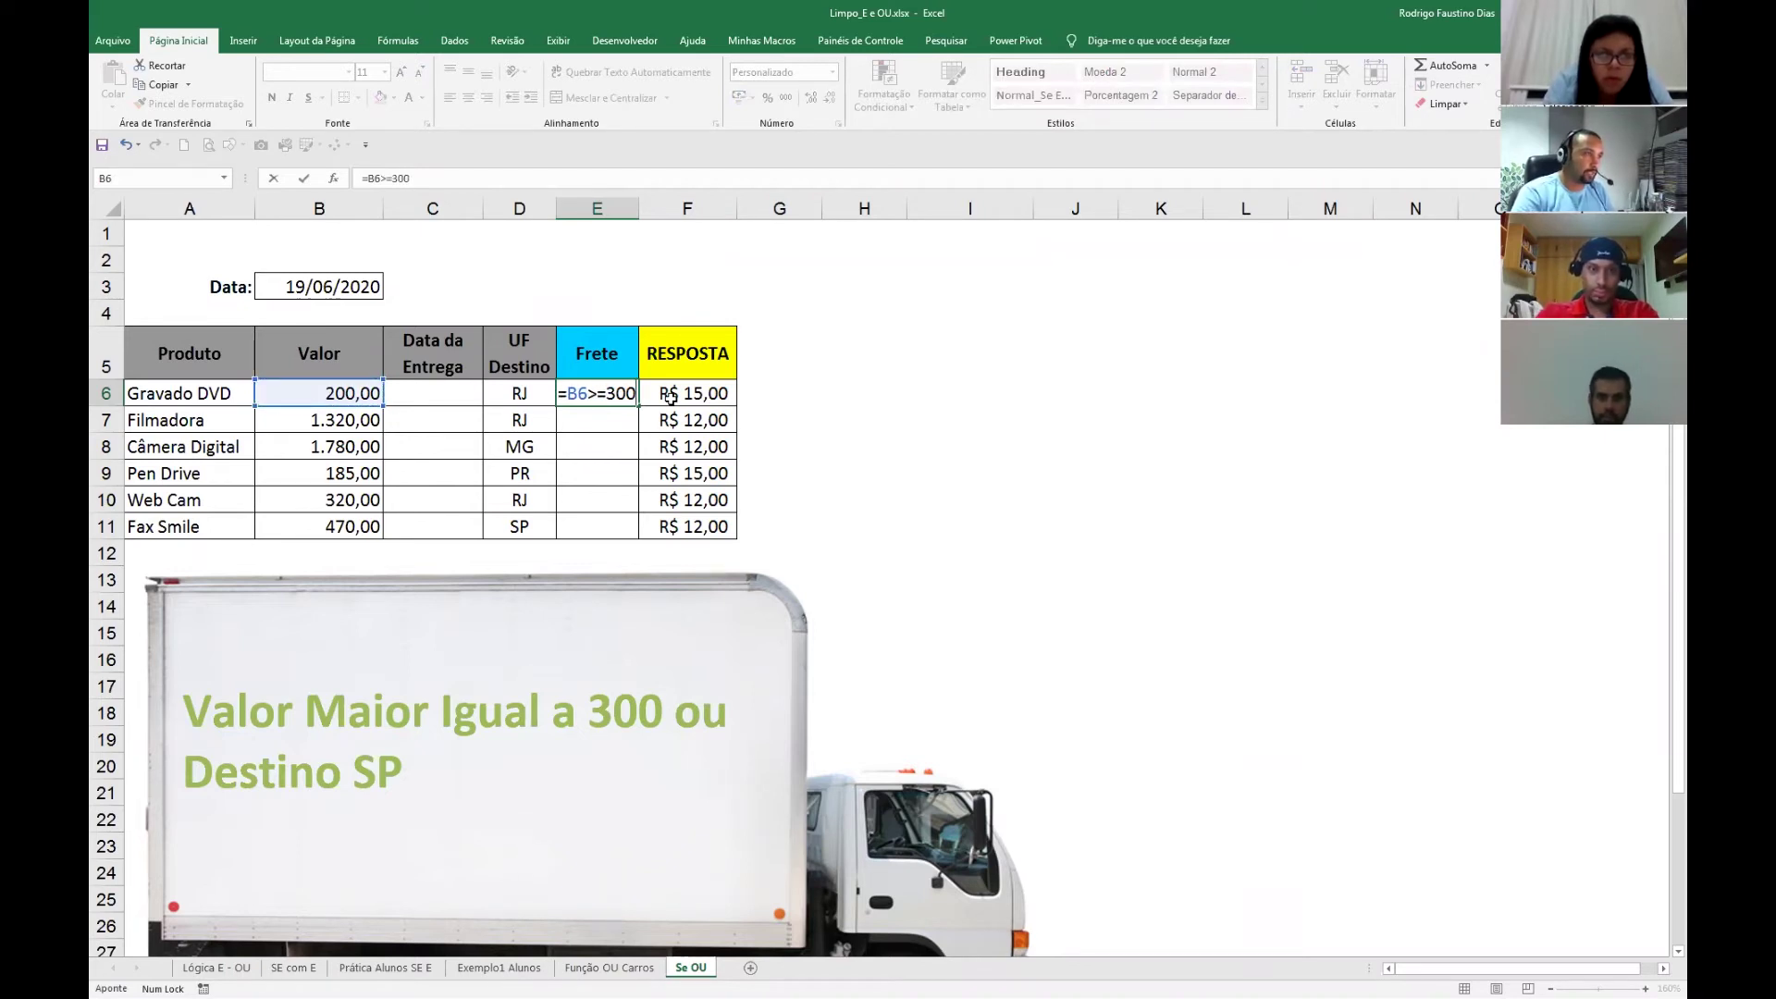
key(BackSpace)
key(BackSpace)
key(BackSpace)
key(BackSpace)
key(BackSpace)
key(BackSpace)
key(BackSpace)
key(BackSpace)
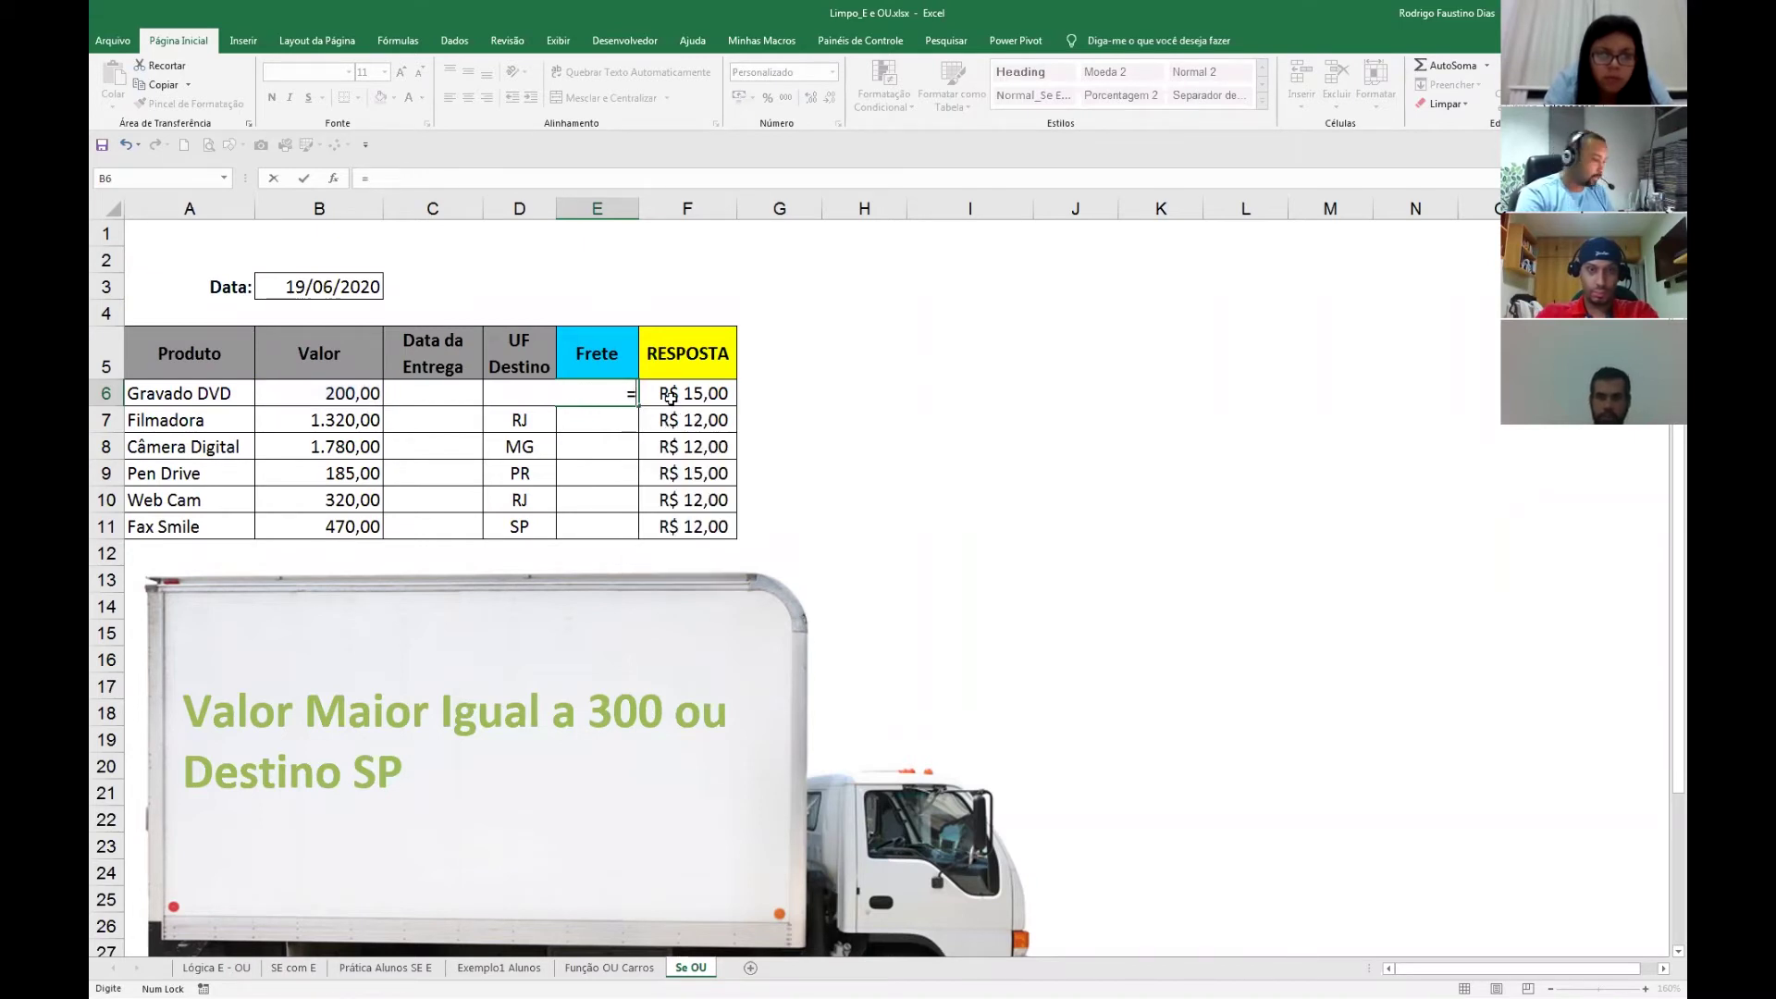
Enter the OU function in E6 with B6>300 as its first condition.
text(ou()
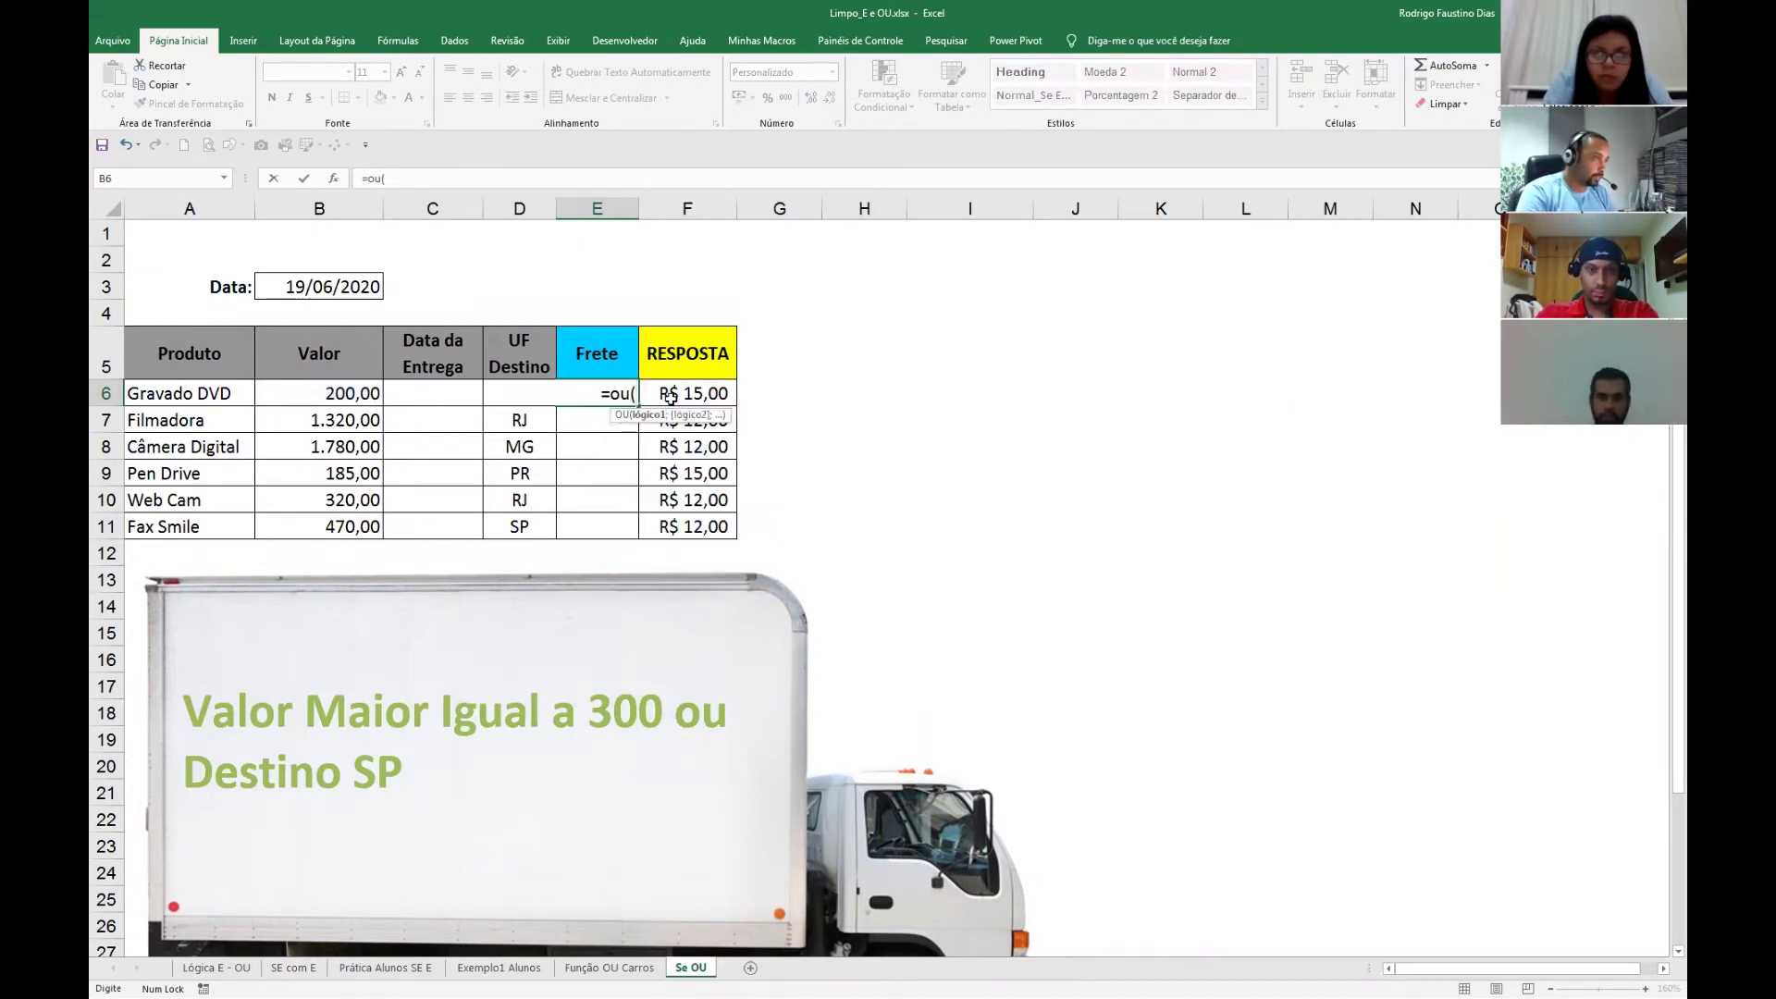
key(Left)
key(Left)
key(Left)
text(>300;ou)
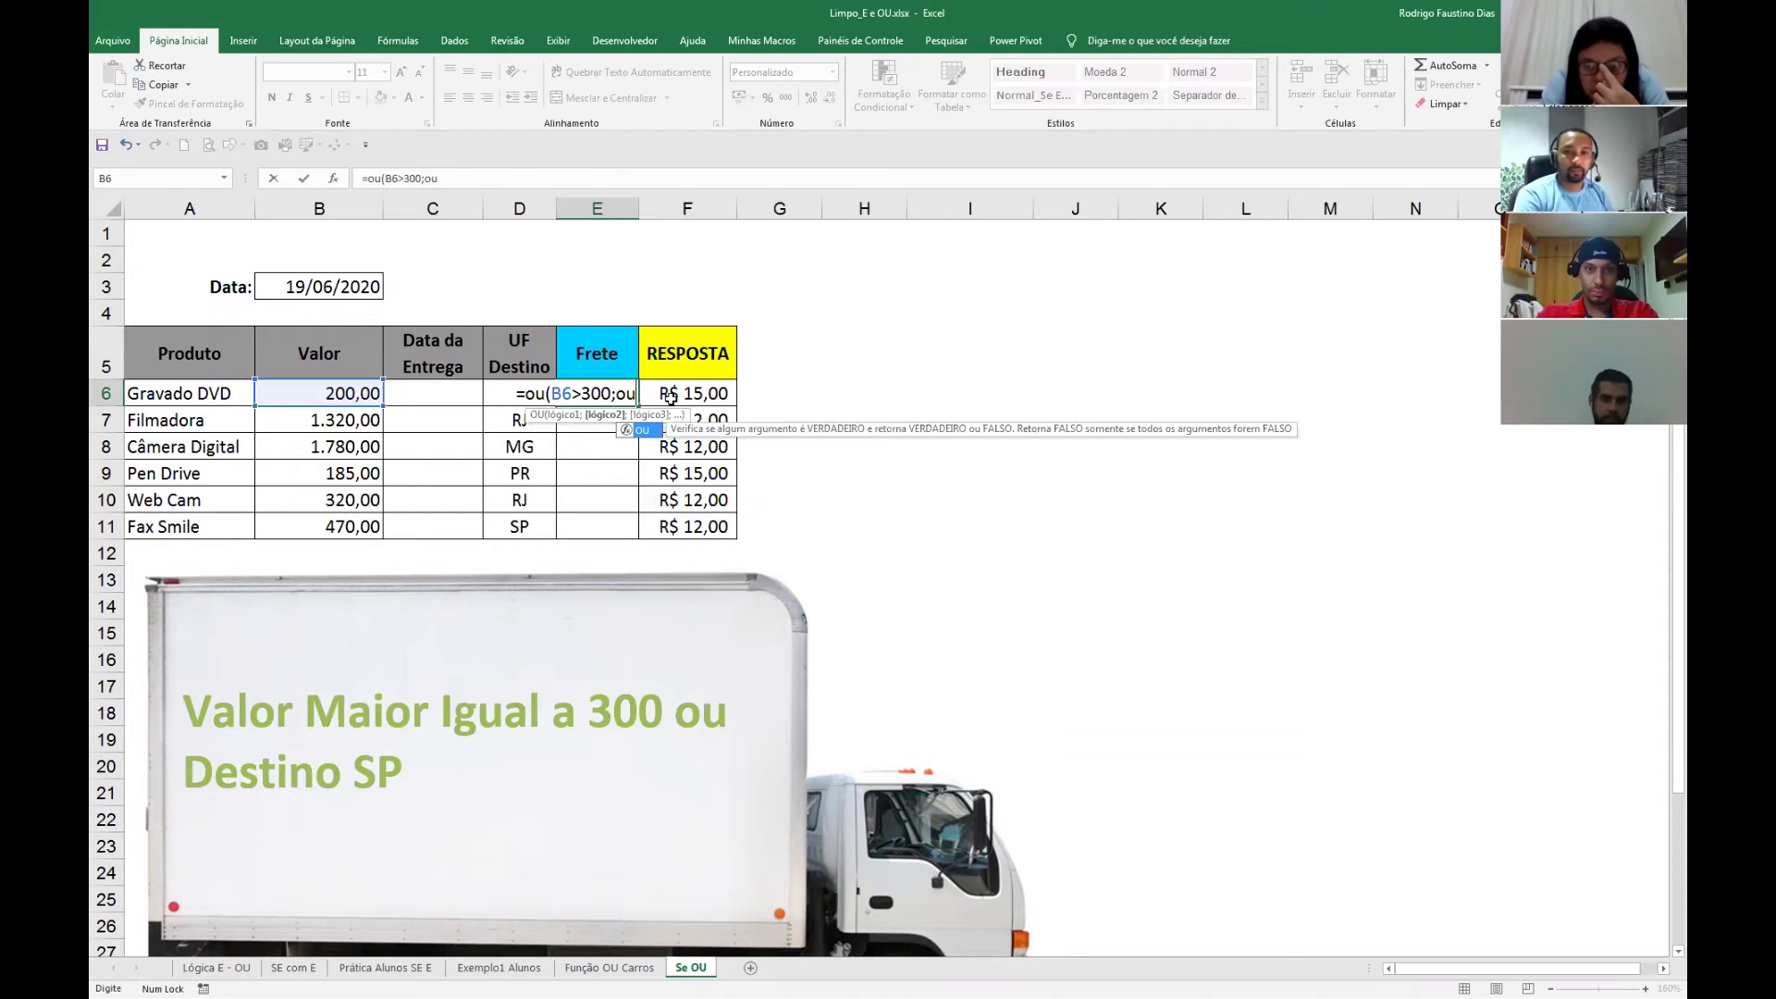
key(BackSpace)
key(BackSpace)
key(BackSpace)
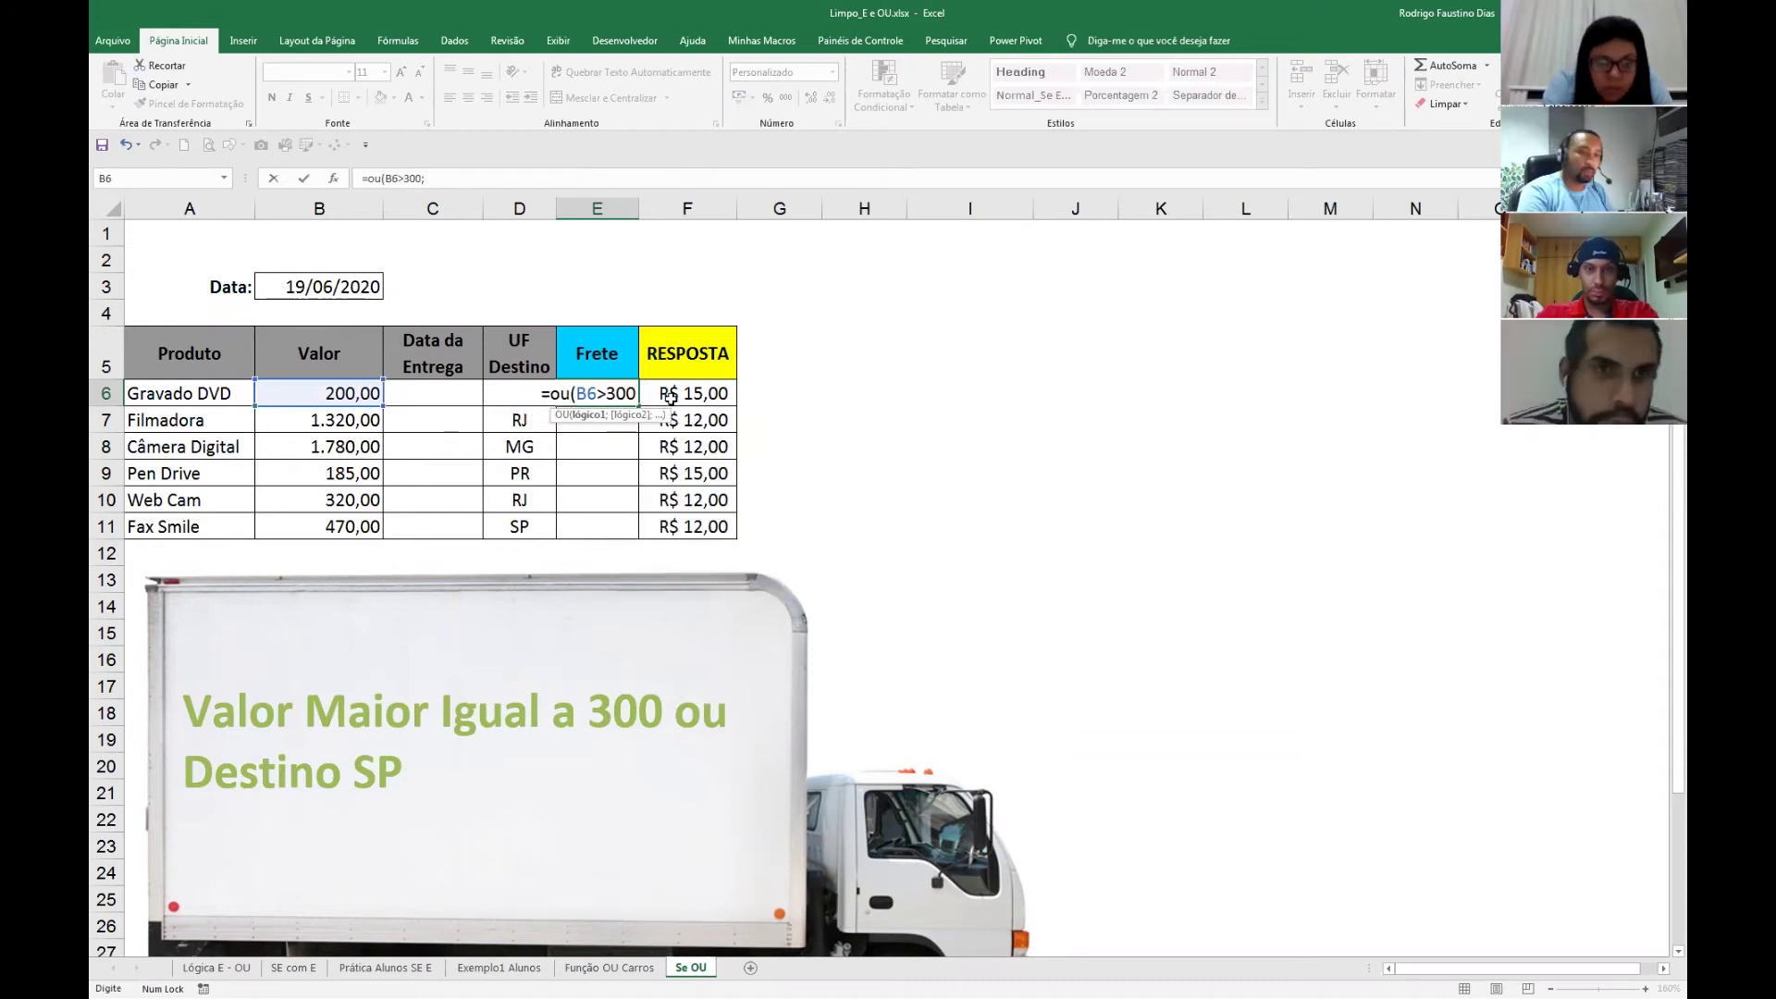
text(ou)
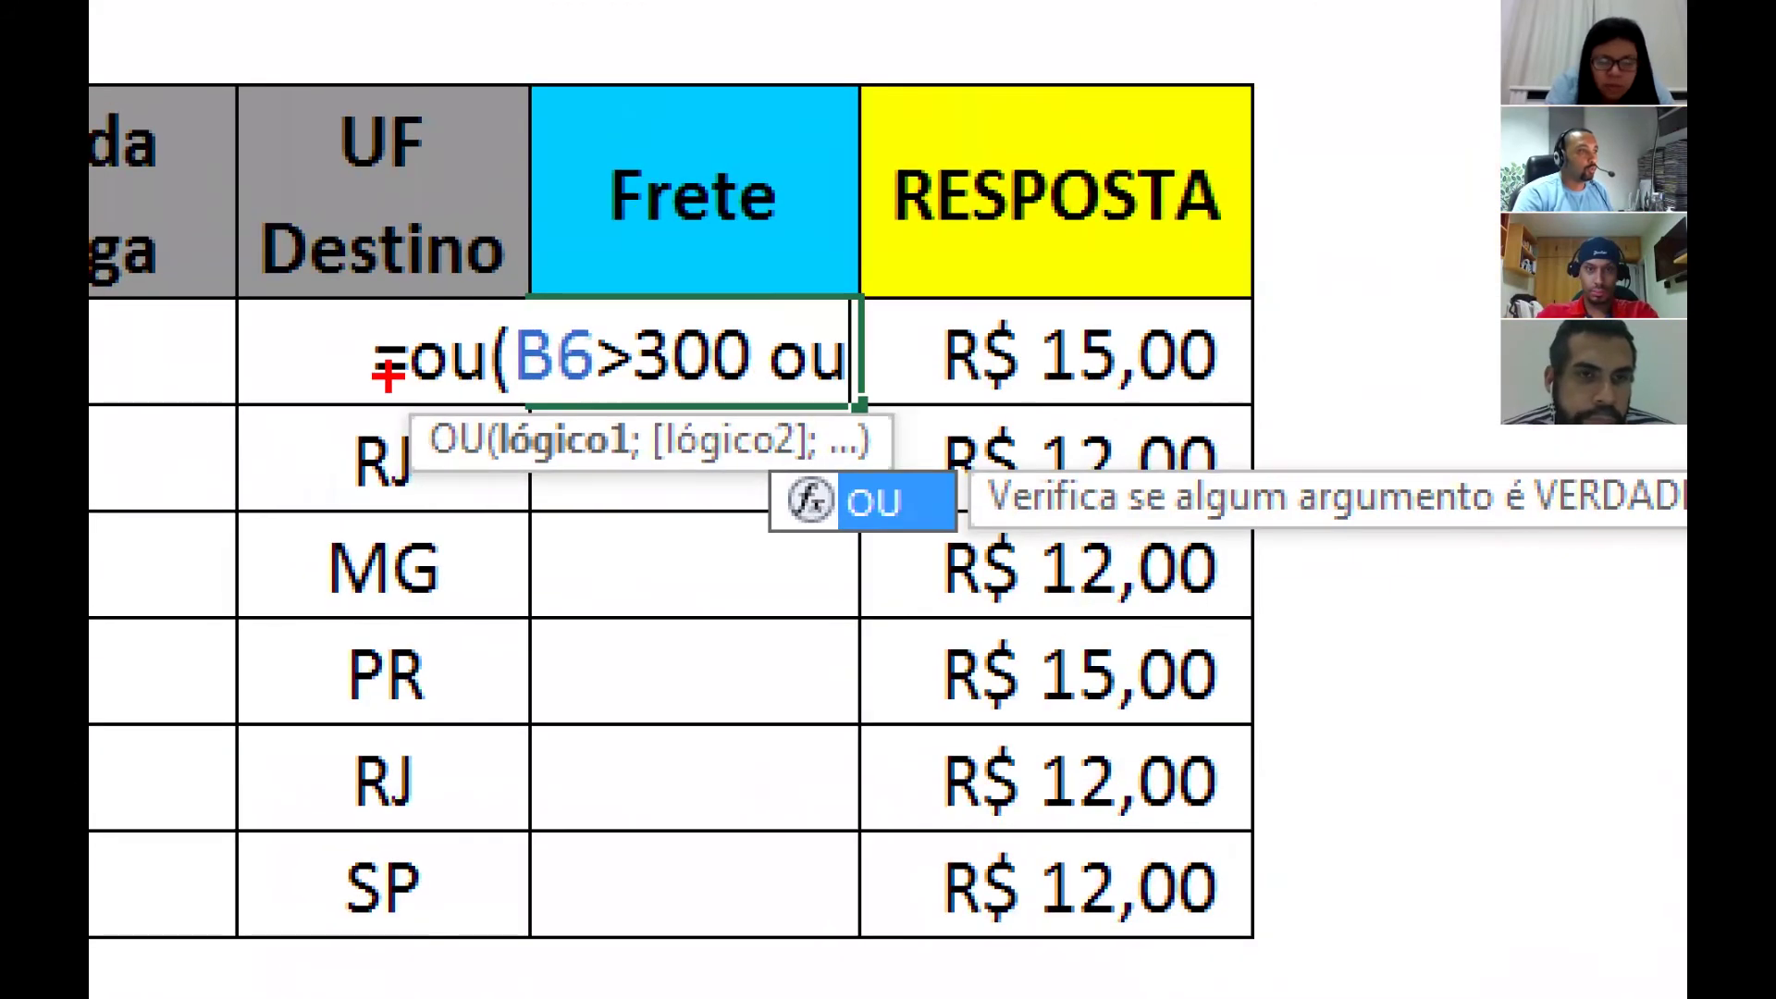
mouse_move(459, 319)
mouse_down()
mouse_move(481, 424)
mouse_move(498, 356)
mouse_up()
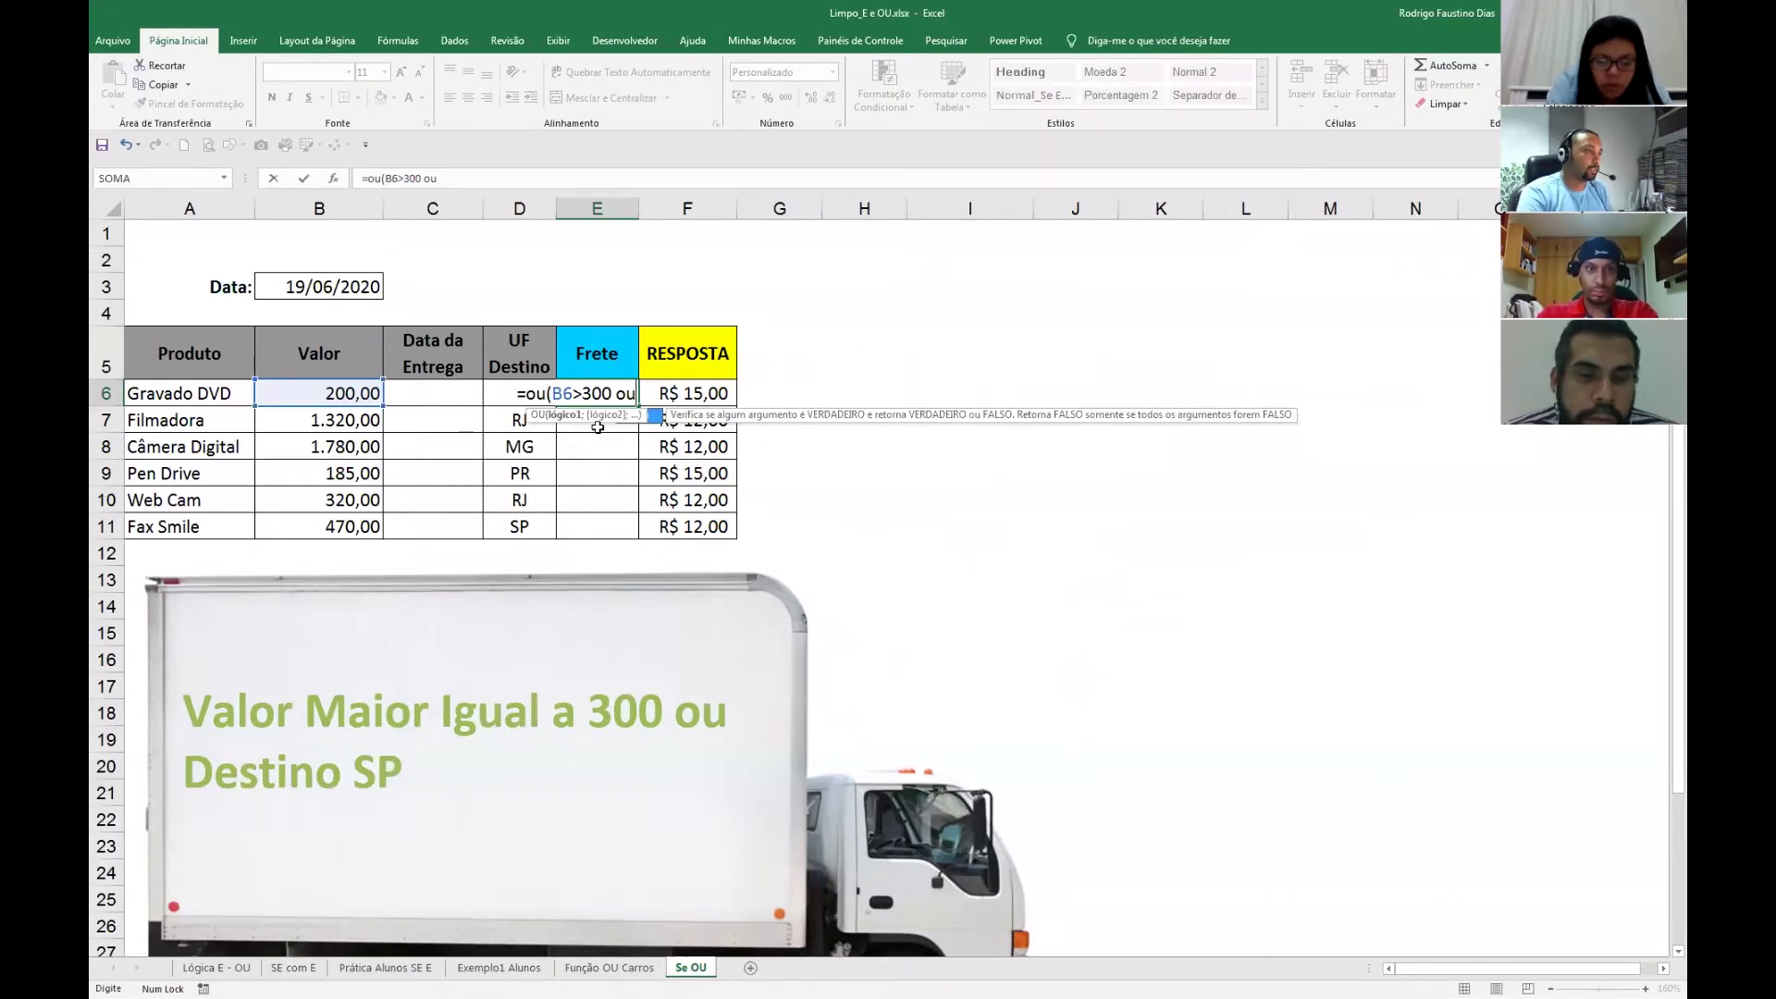
key(BackSpace)
key(BackSpace)
key(BackSpace)
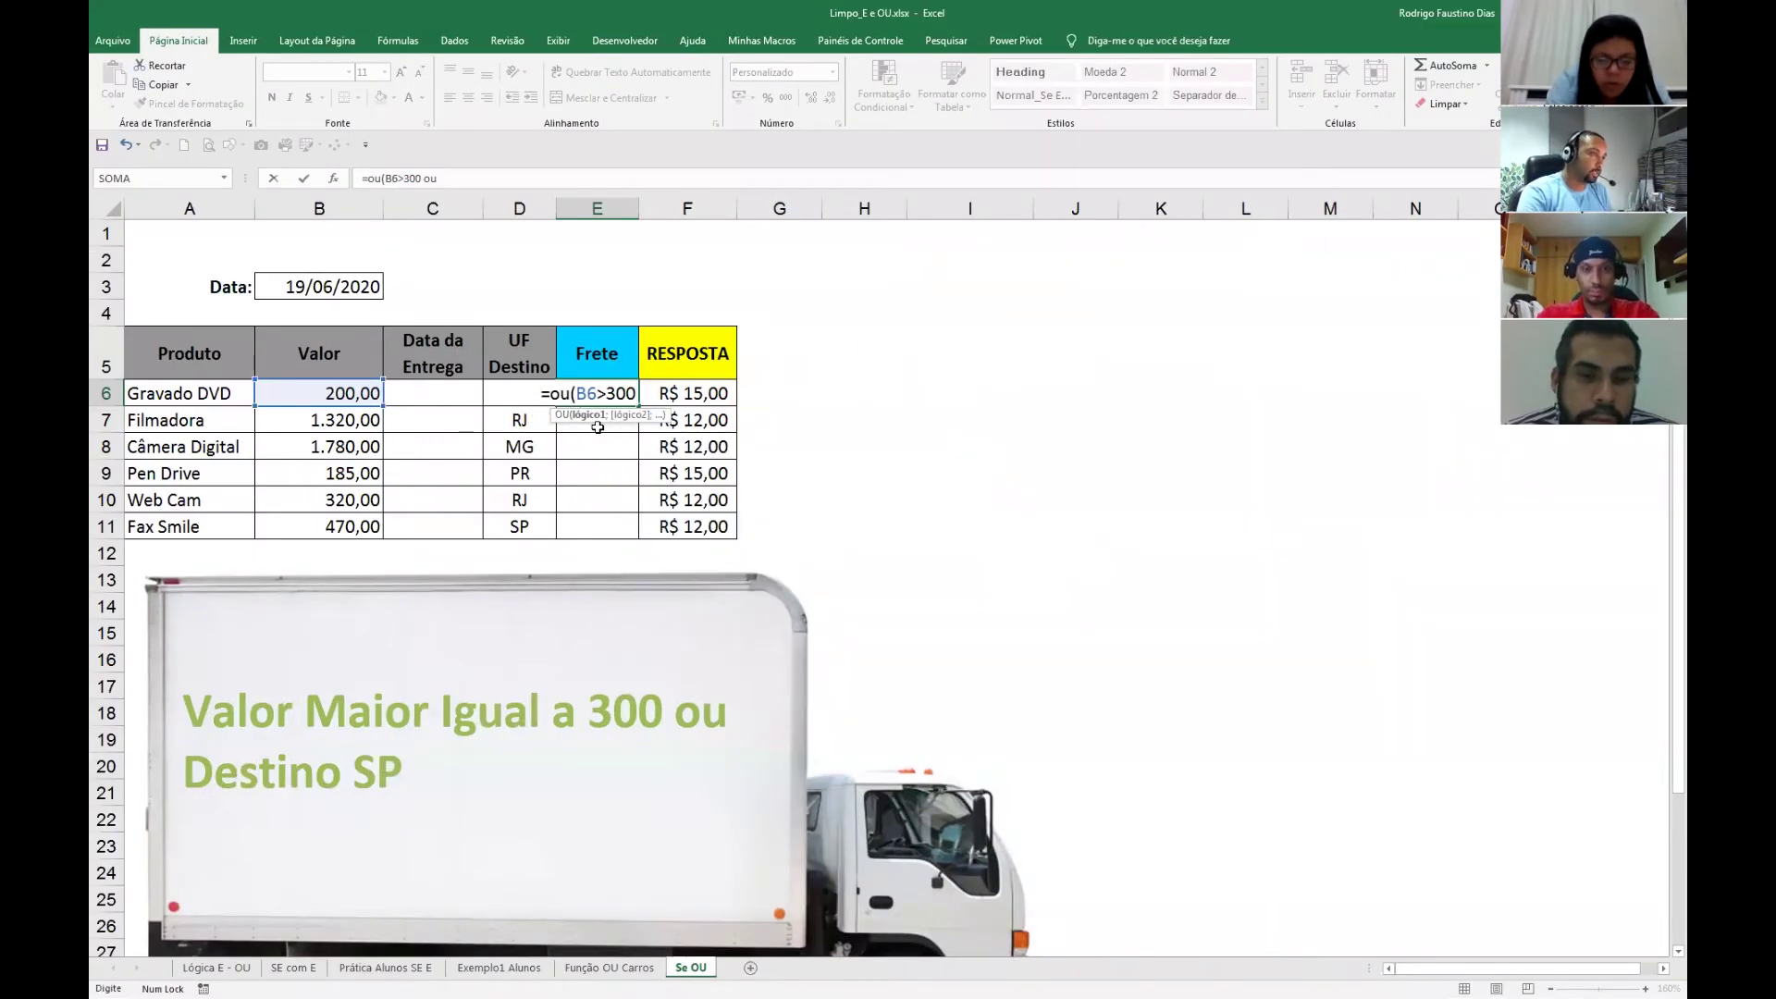
Add D6="SP" as the second OU condition in E6 and complete the formula.
text(;)
click(520, 420)
key(Up)
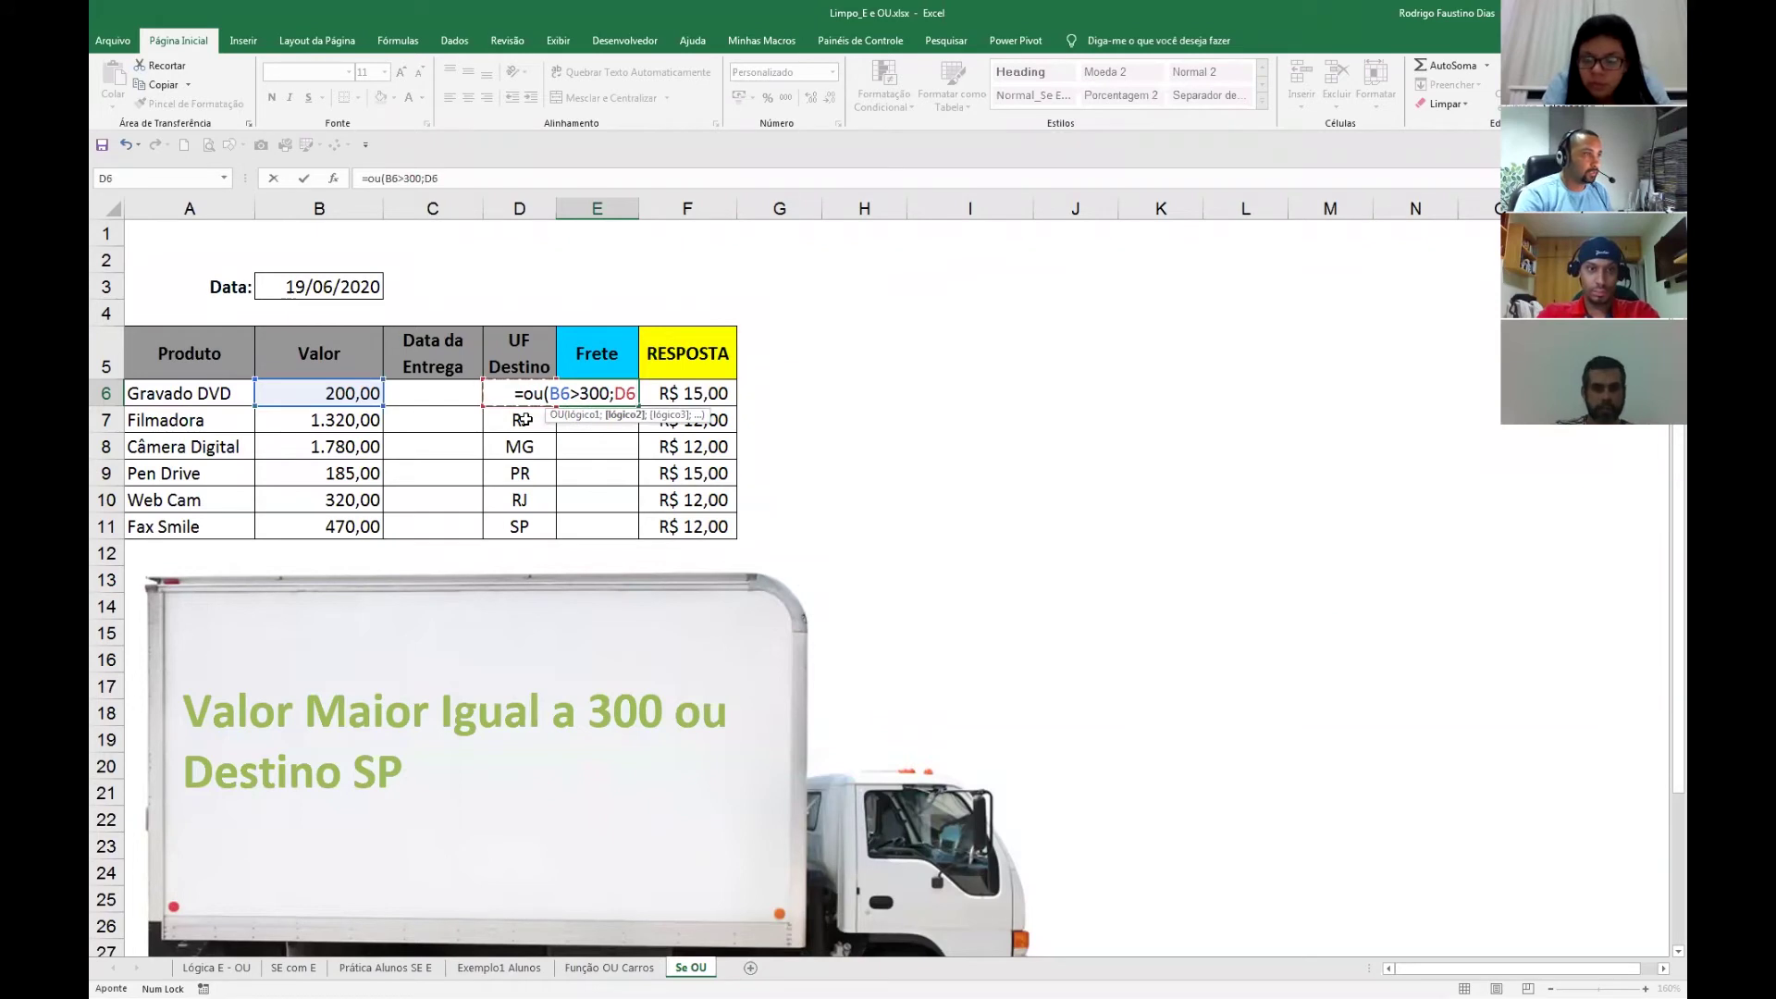
text(="SP")
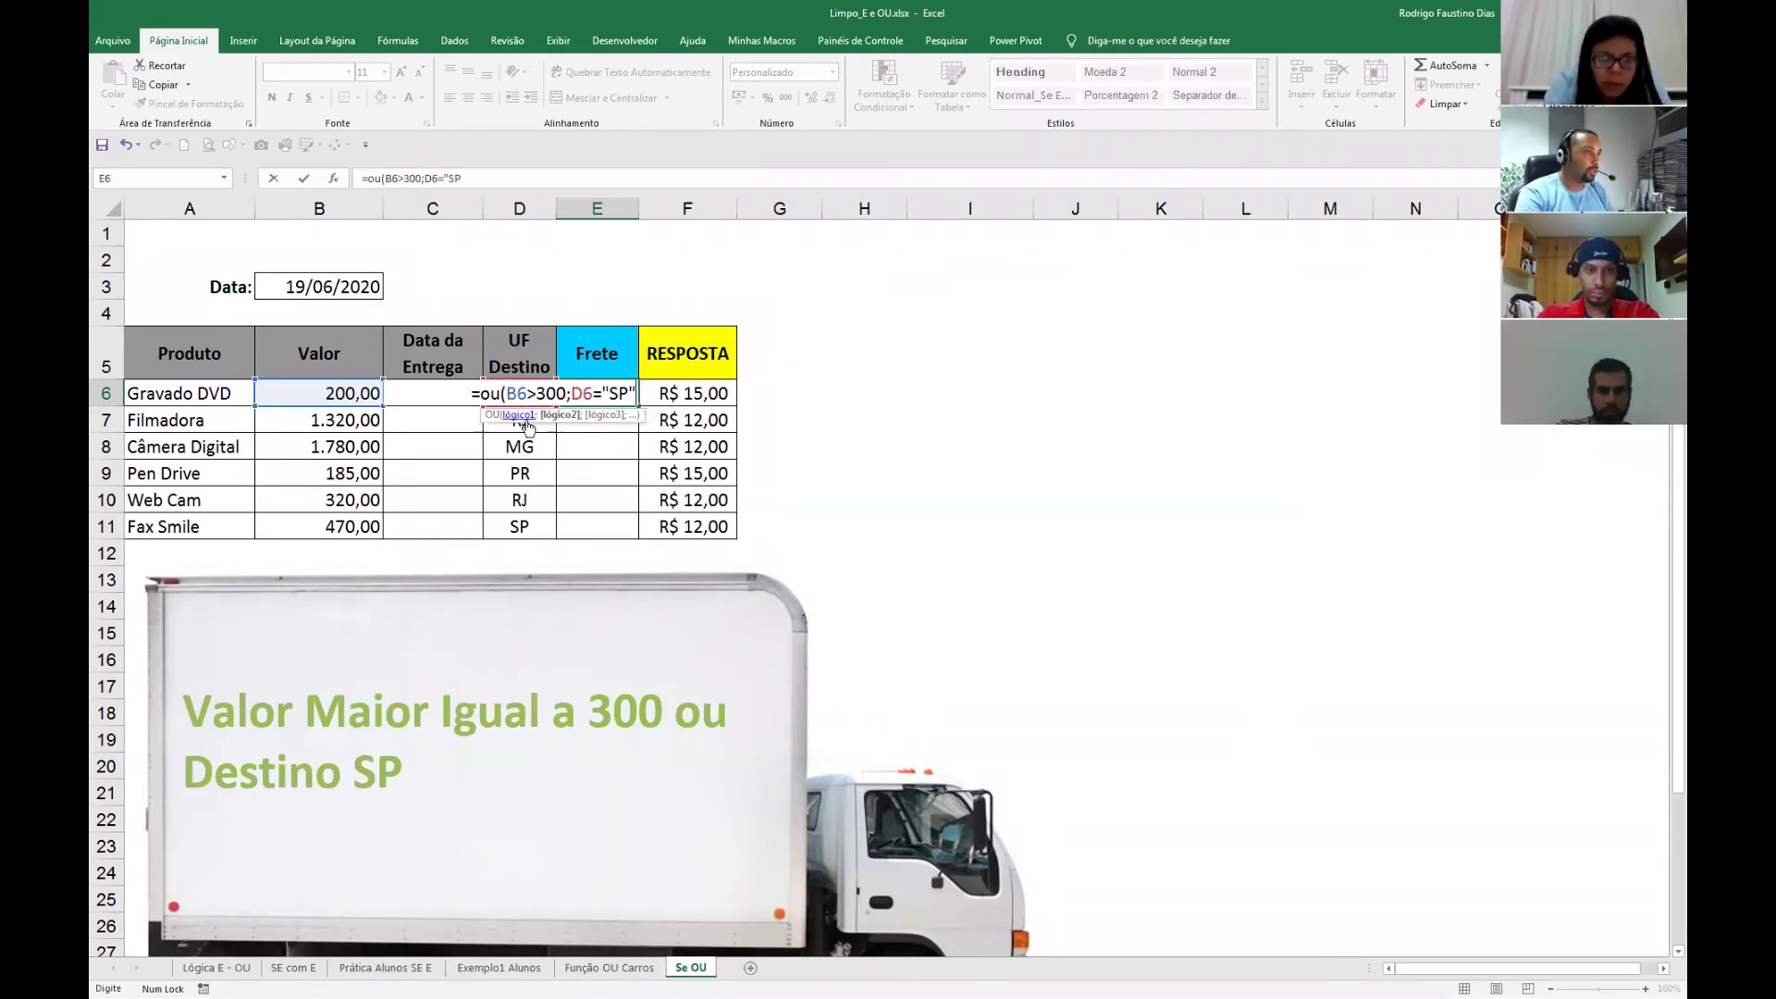
text())
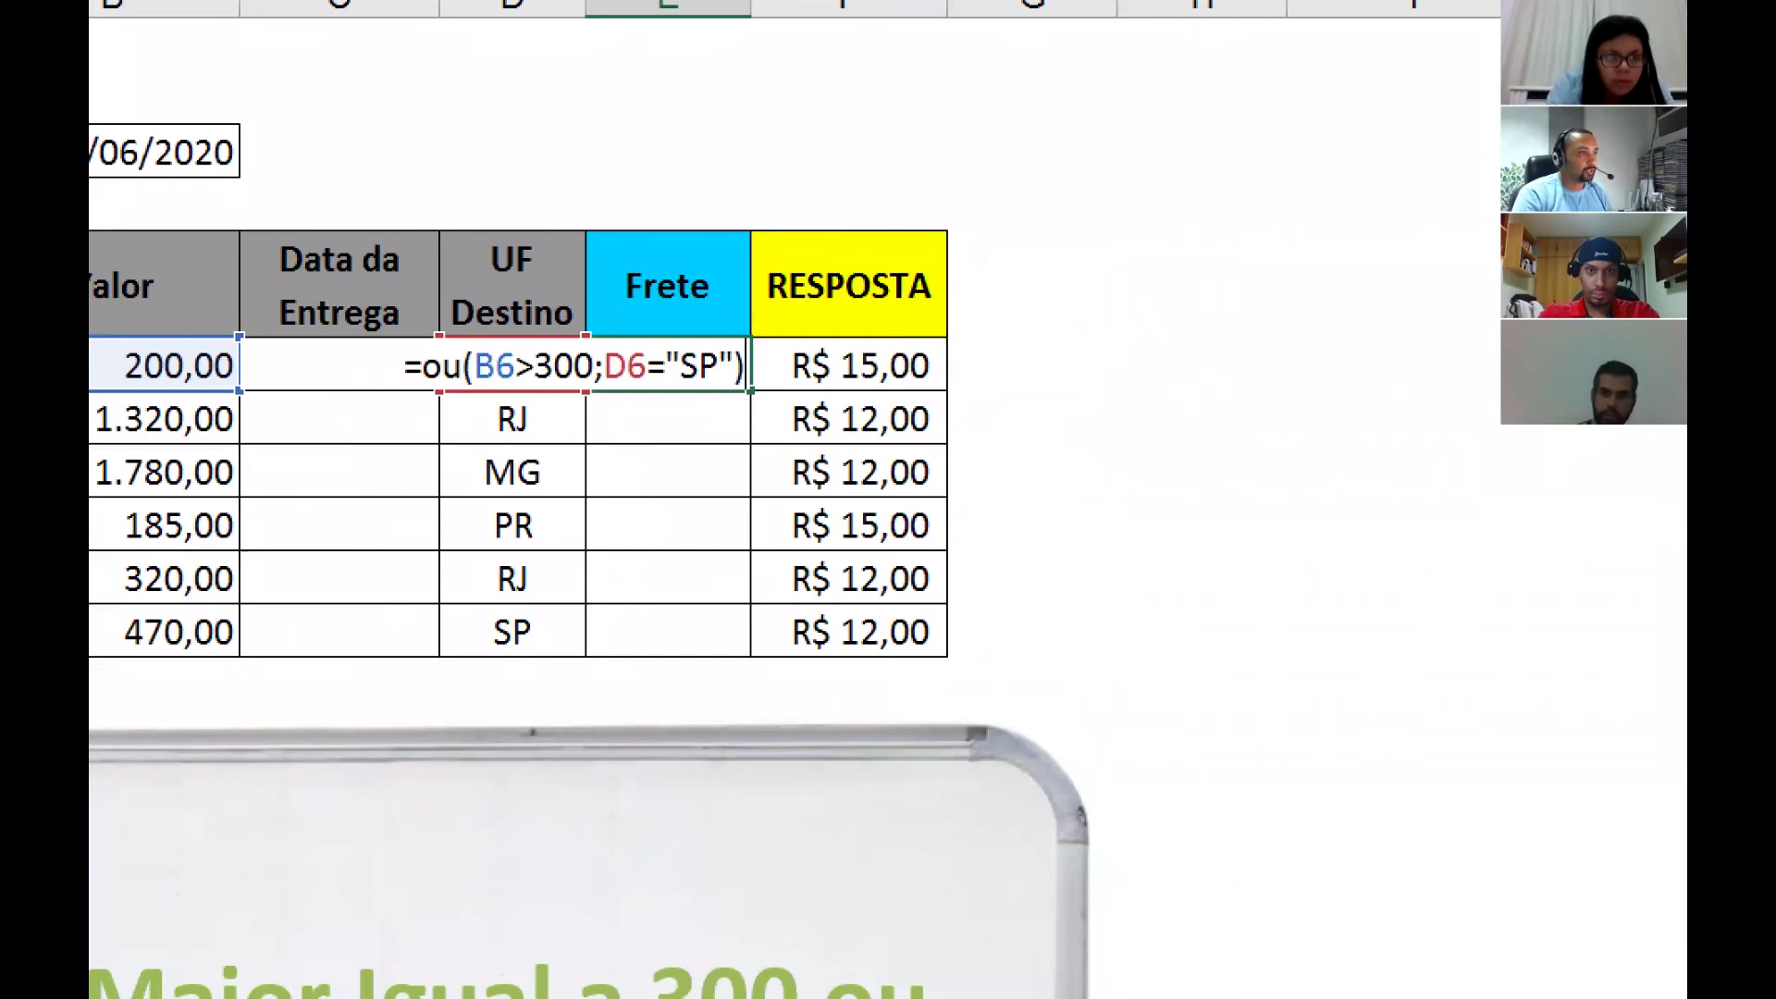
drag(554, 385, 523, 494)
drag(705, 352, 705, 206)
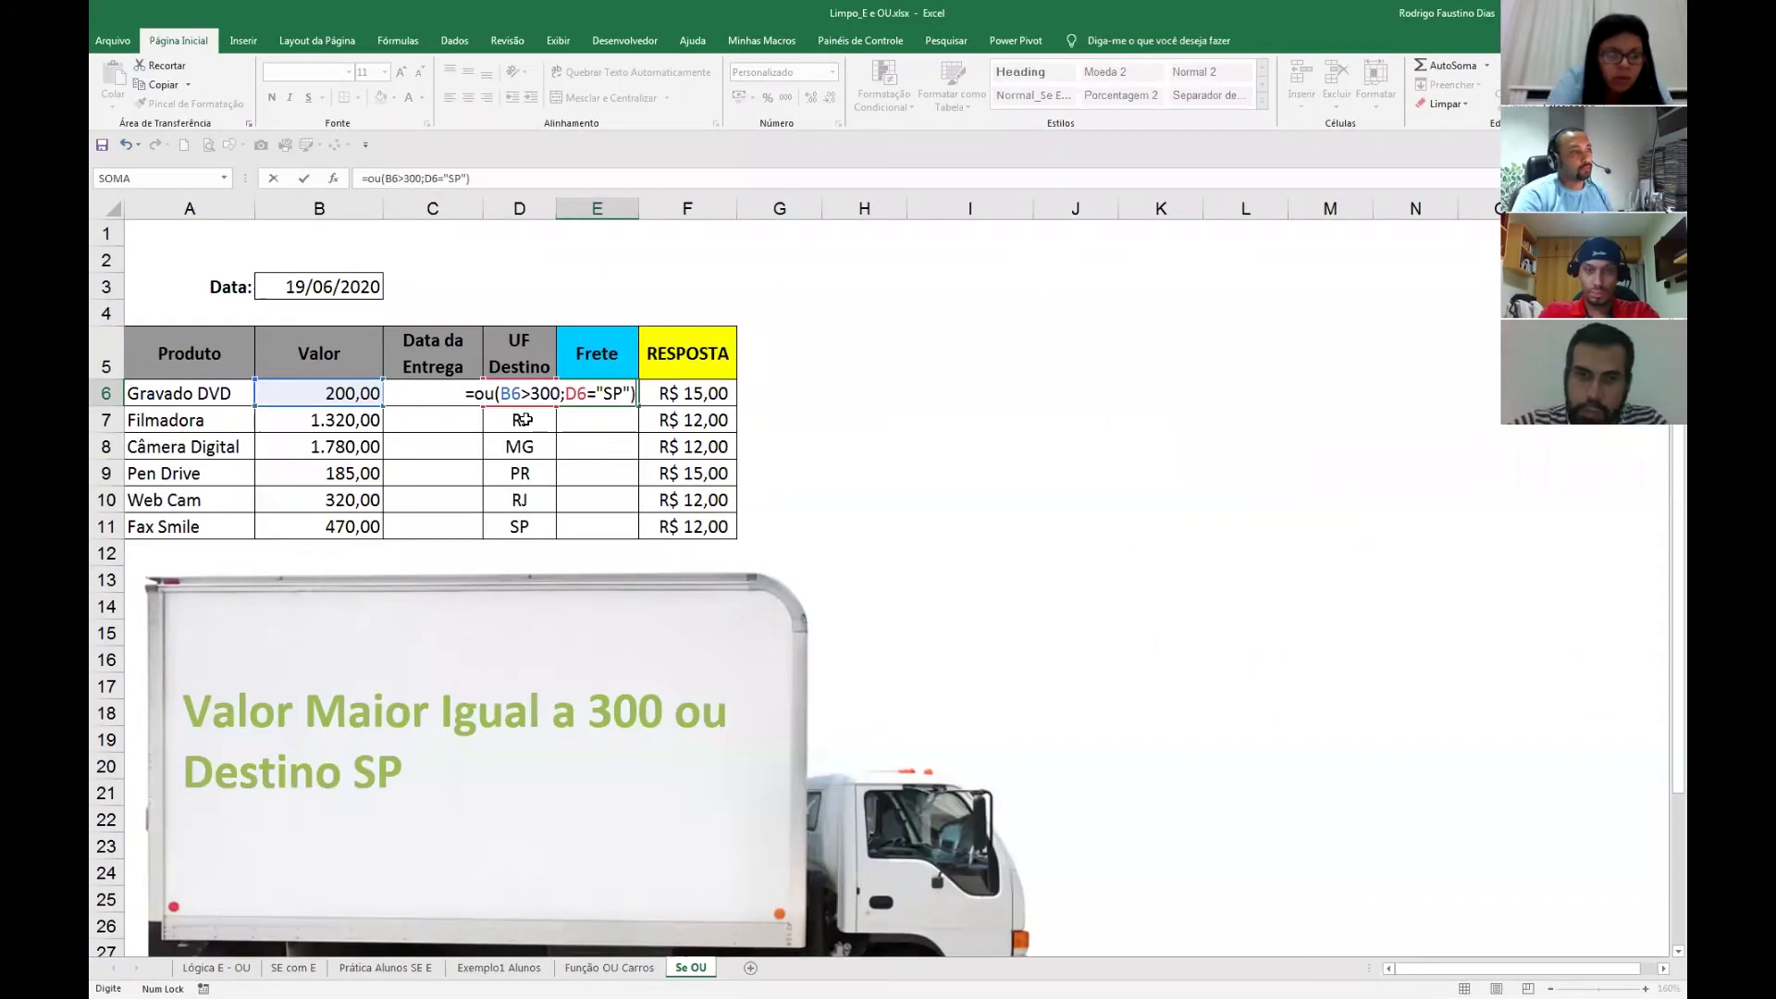
key(Return)
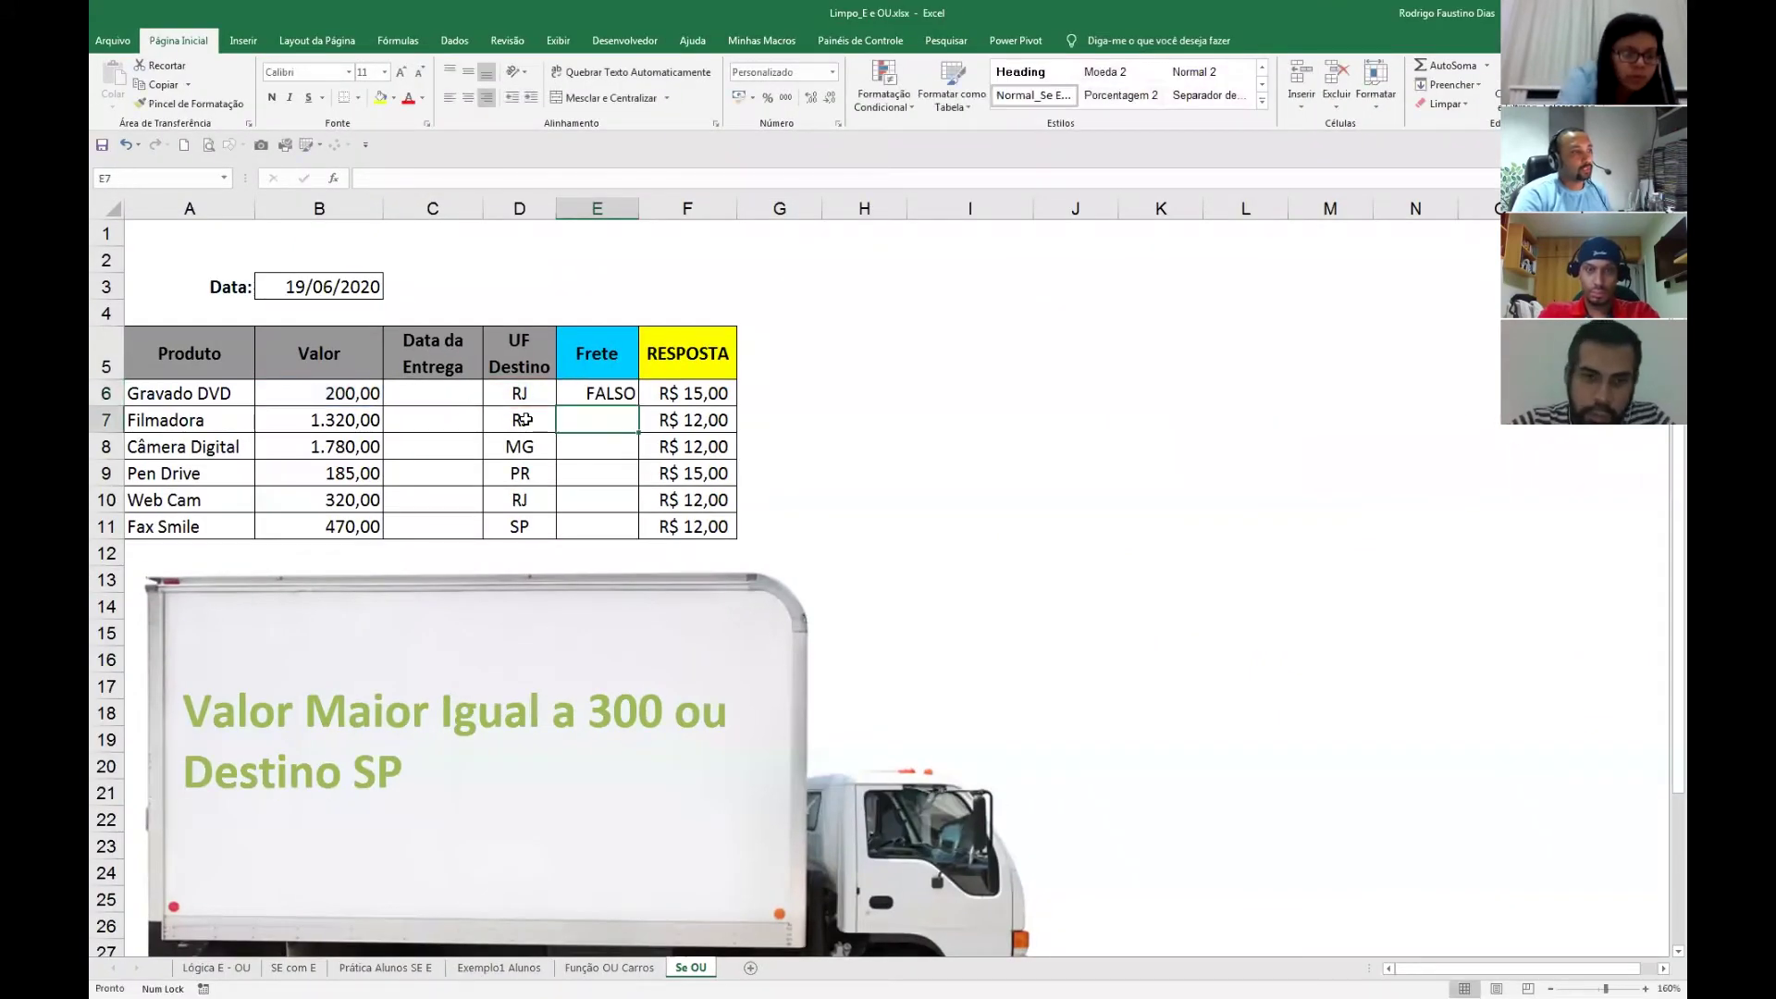
Fill the OU formula from E6 down through E11 and widen the Frete column to fit the results.
click(600, 393)
drag(639, 406, 634, 527)
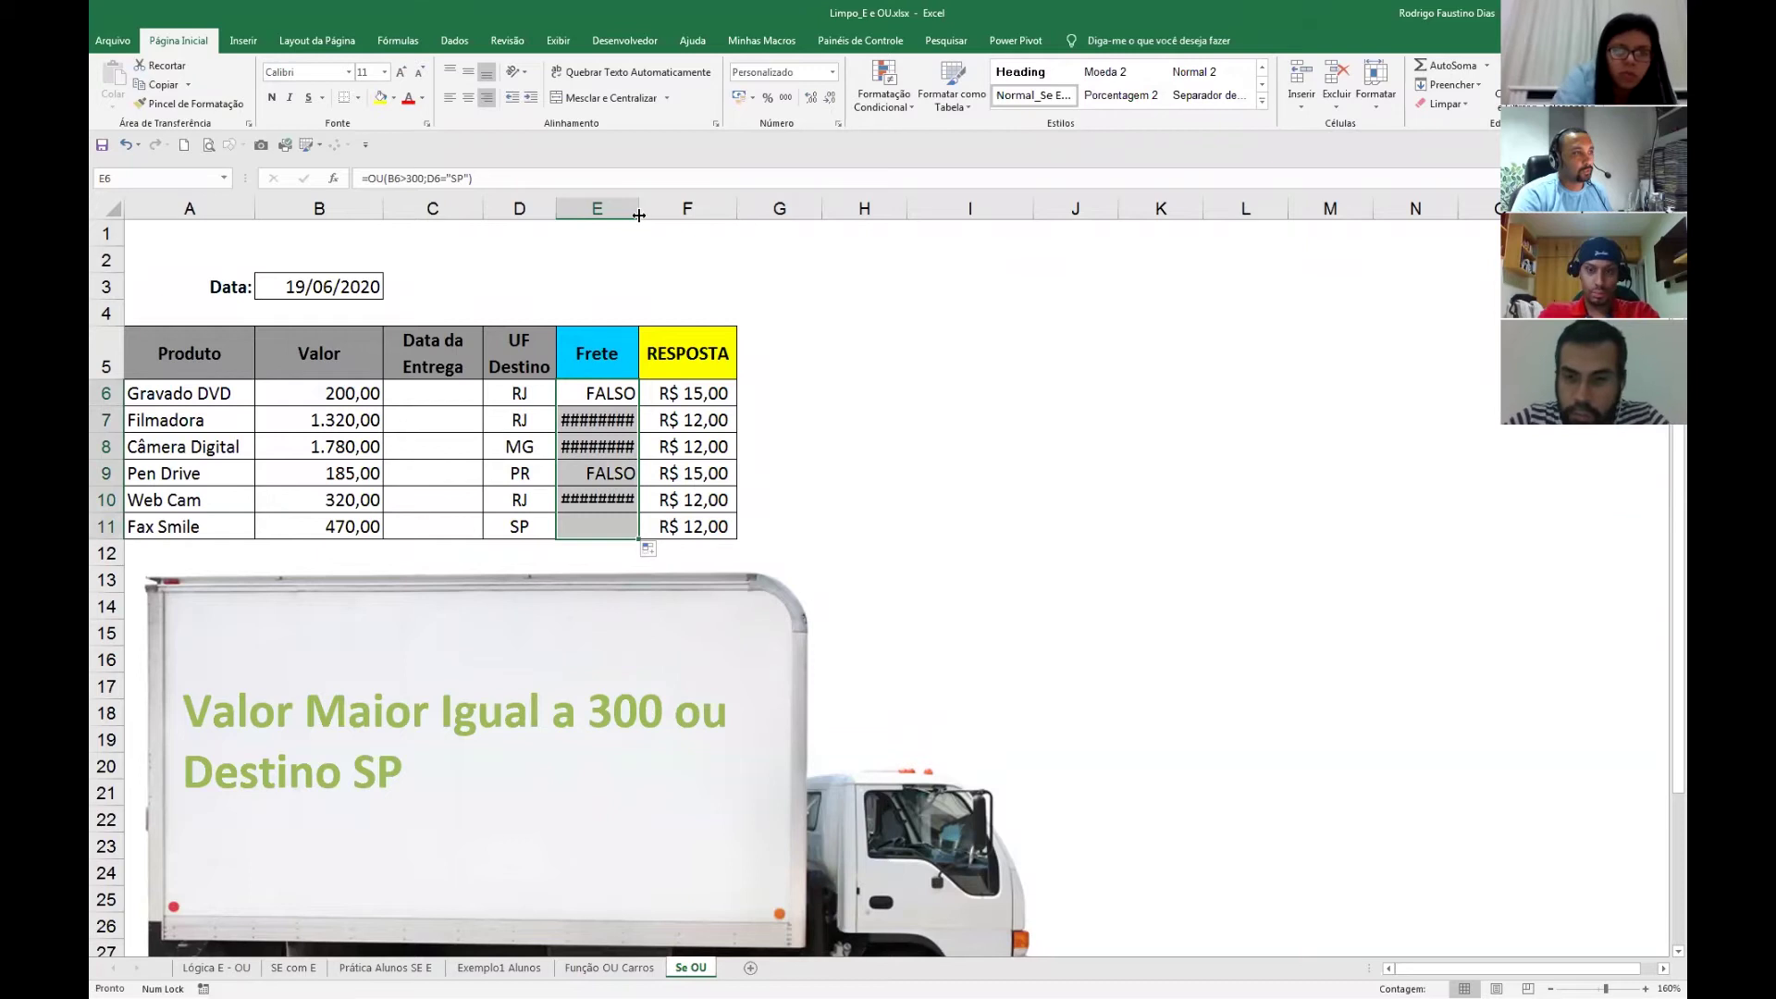
drag(639, 209, 714, 224)
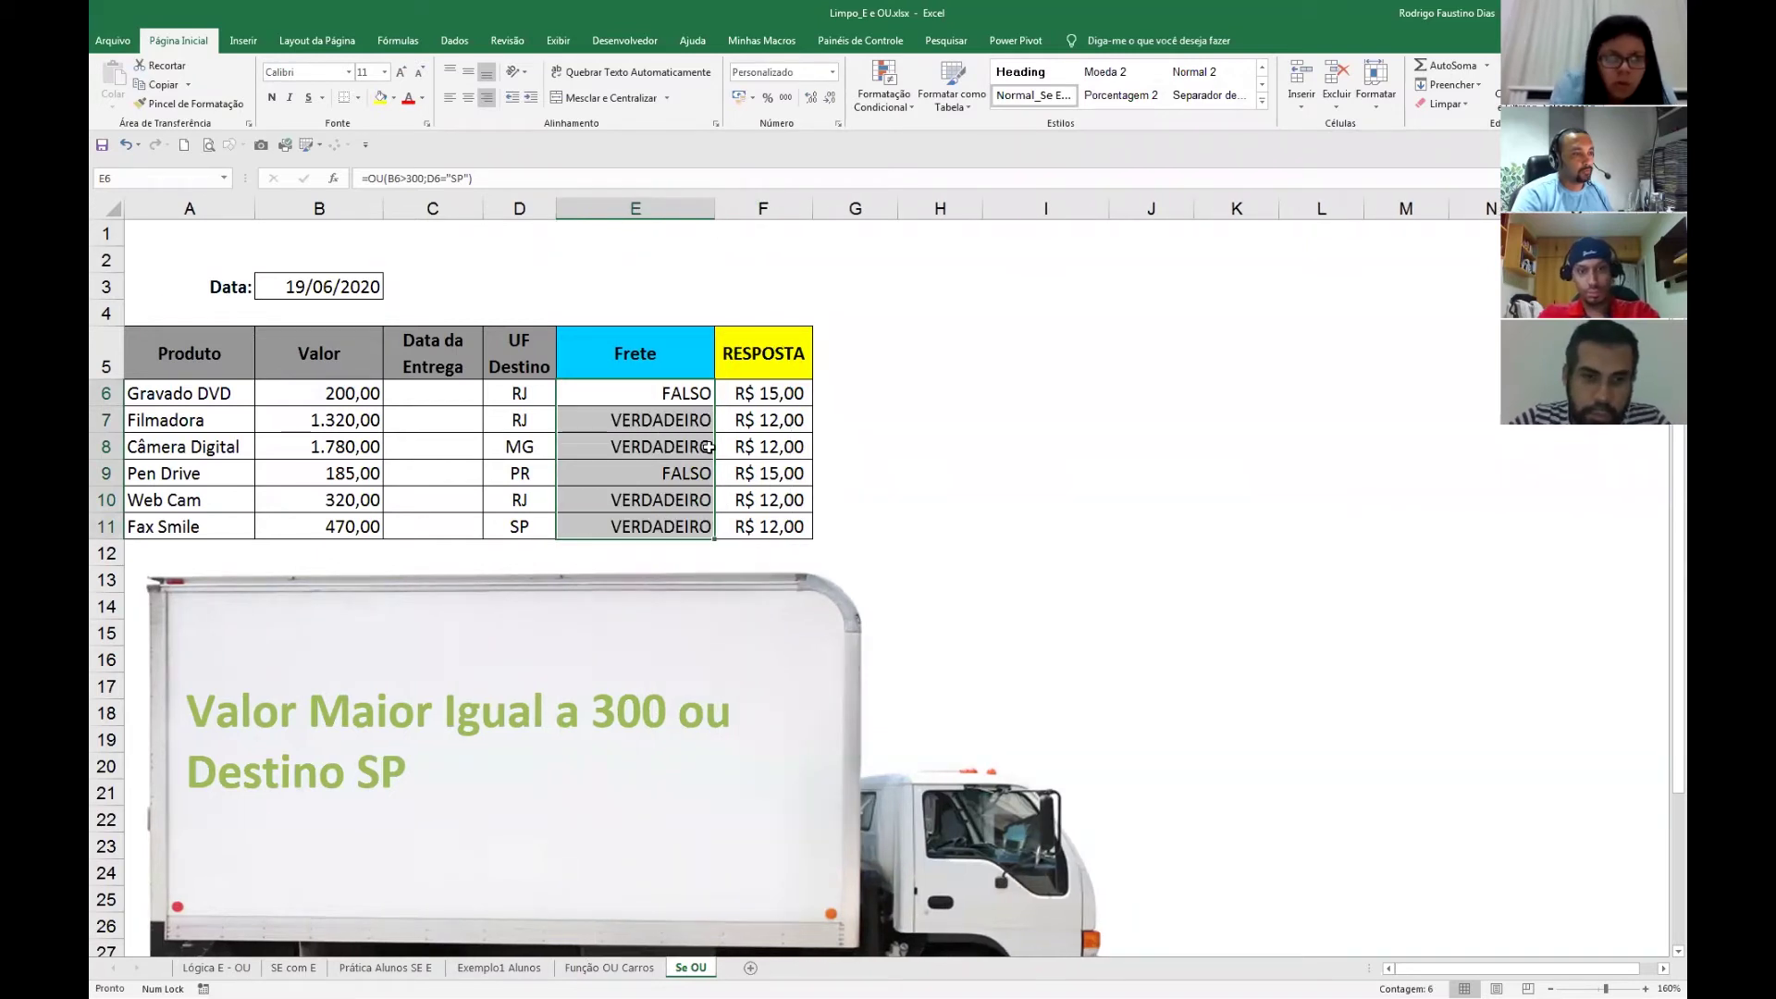
Wrap the existing OU test in E6 inside a SE function as its logical test.
double_click(645, 393)
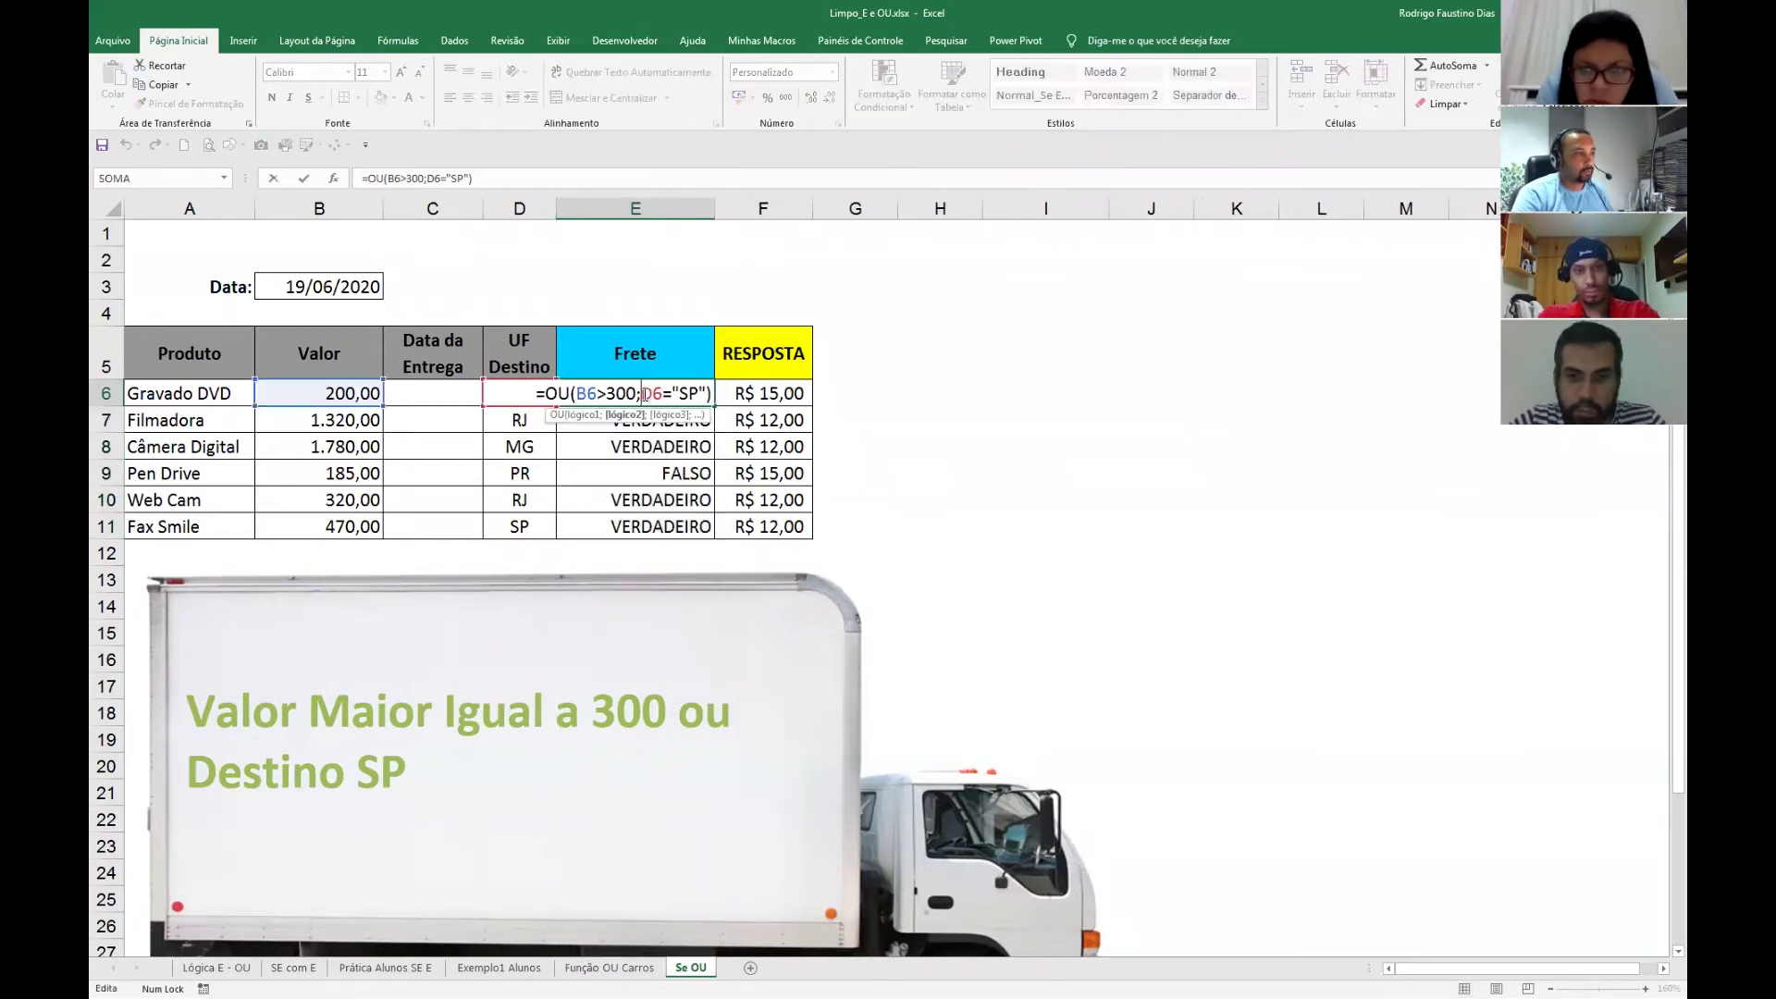
key(Home)
key(Right)
text(se)
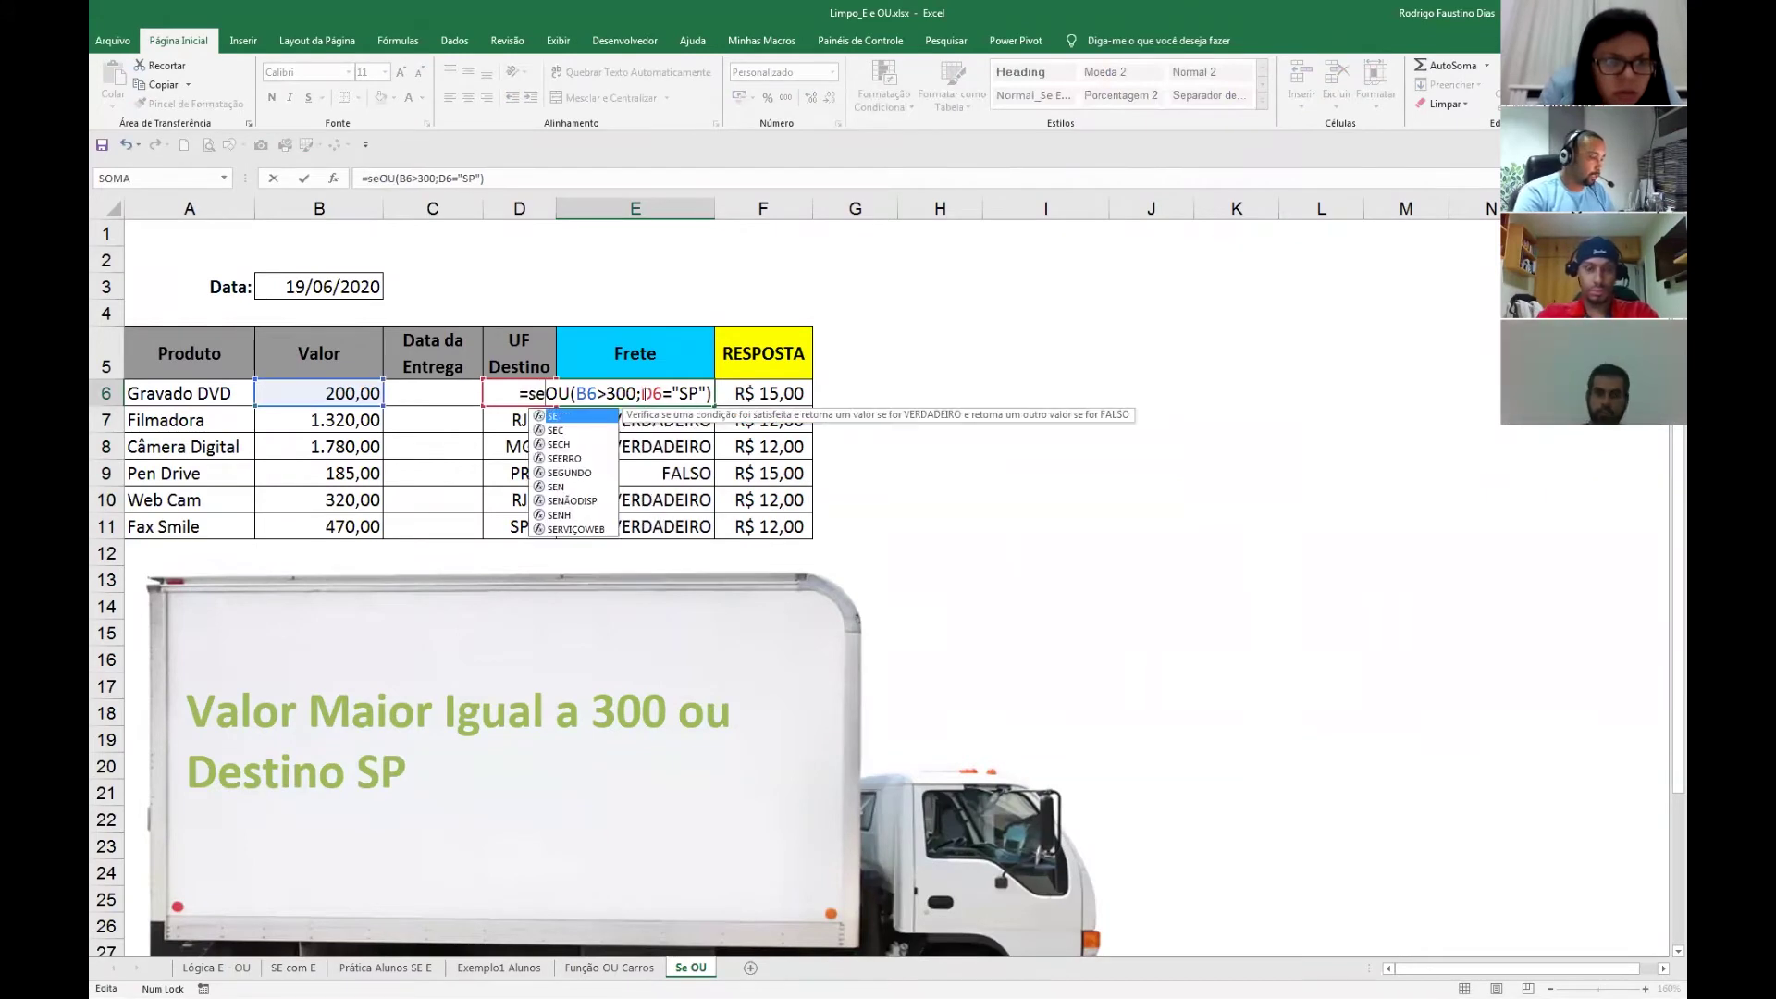
text(()
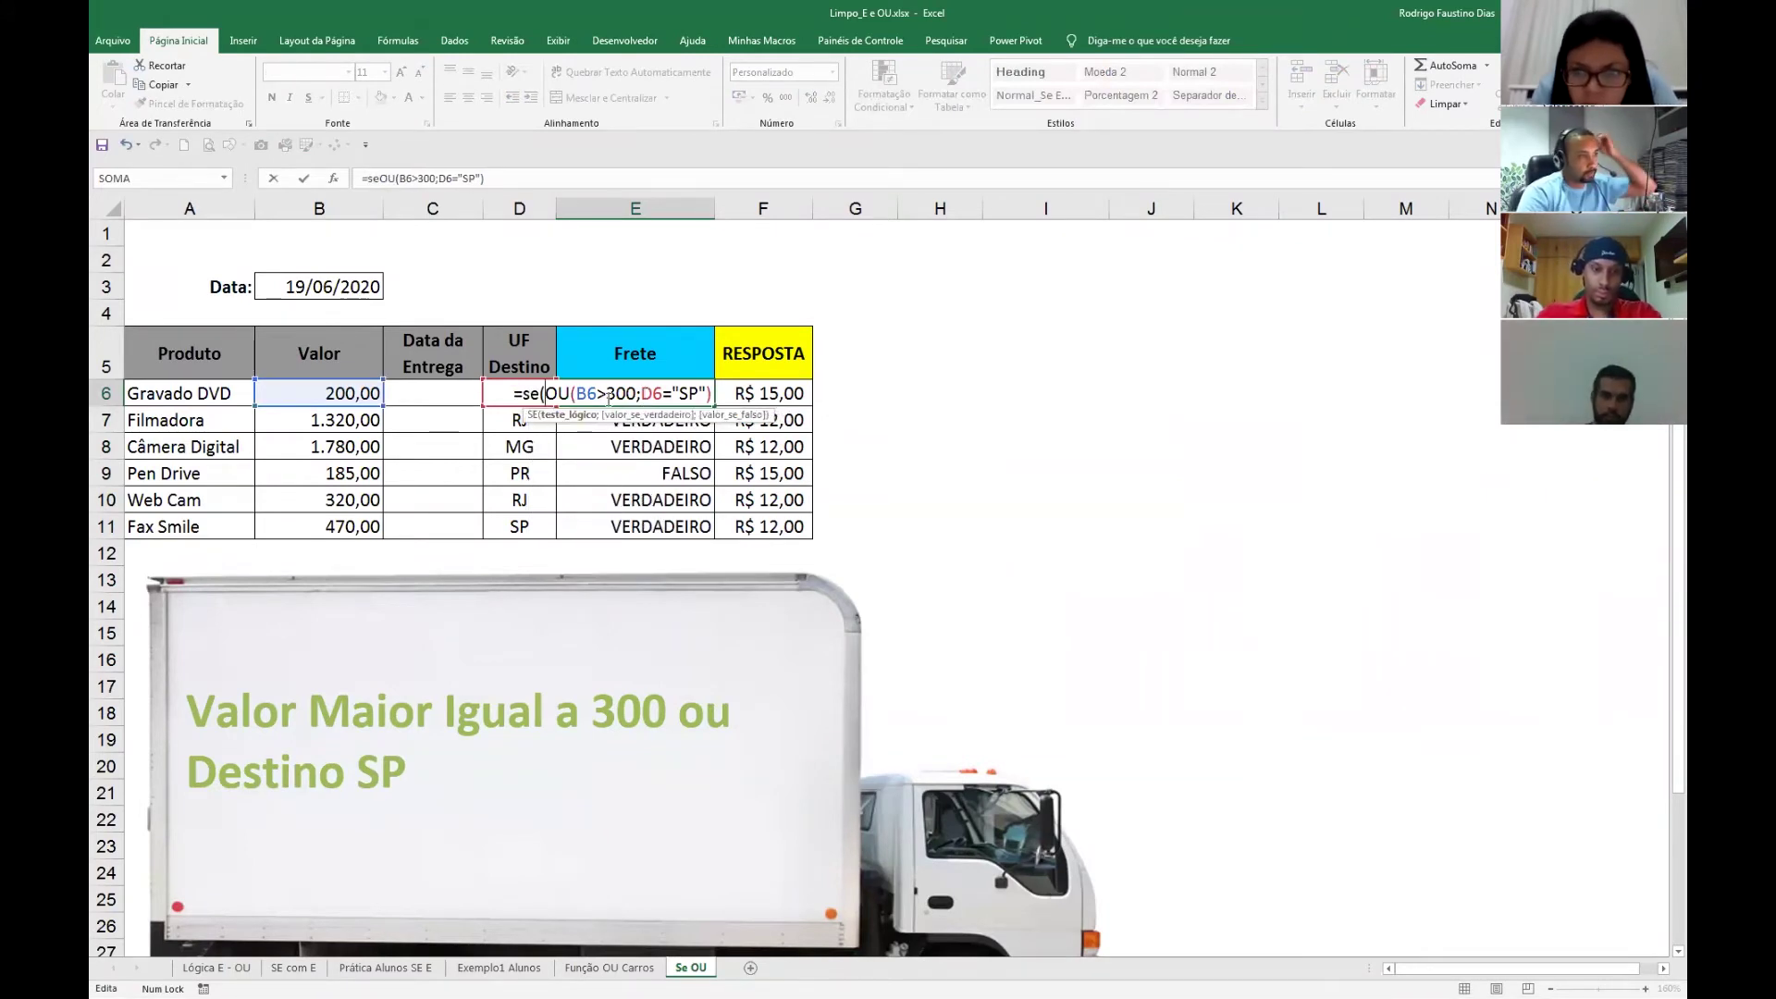
click(710, 394)
key(Right)
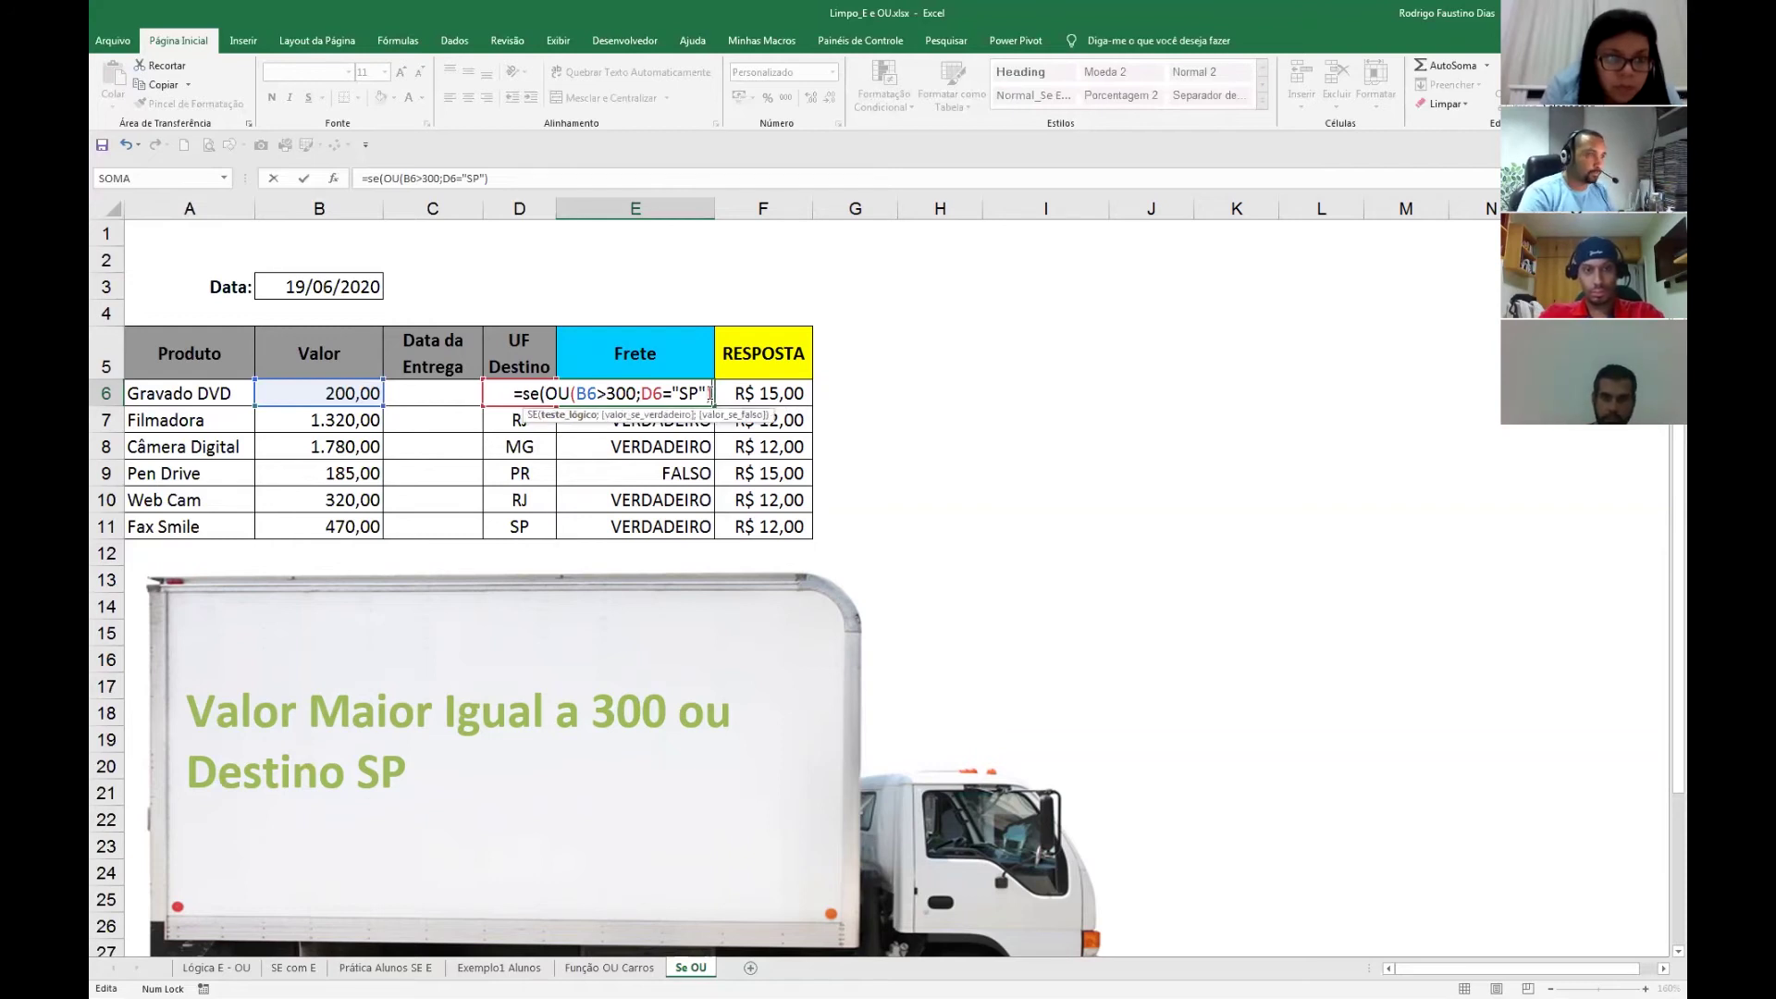
Complete the SE in E6 with 12 if true and 15 if false, and fill it down through E11.
text(;)
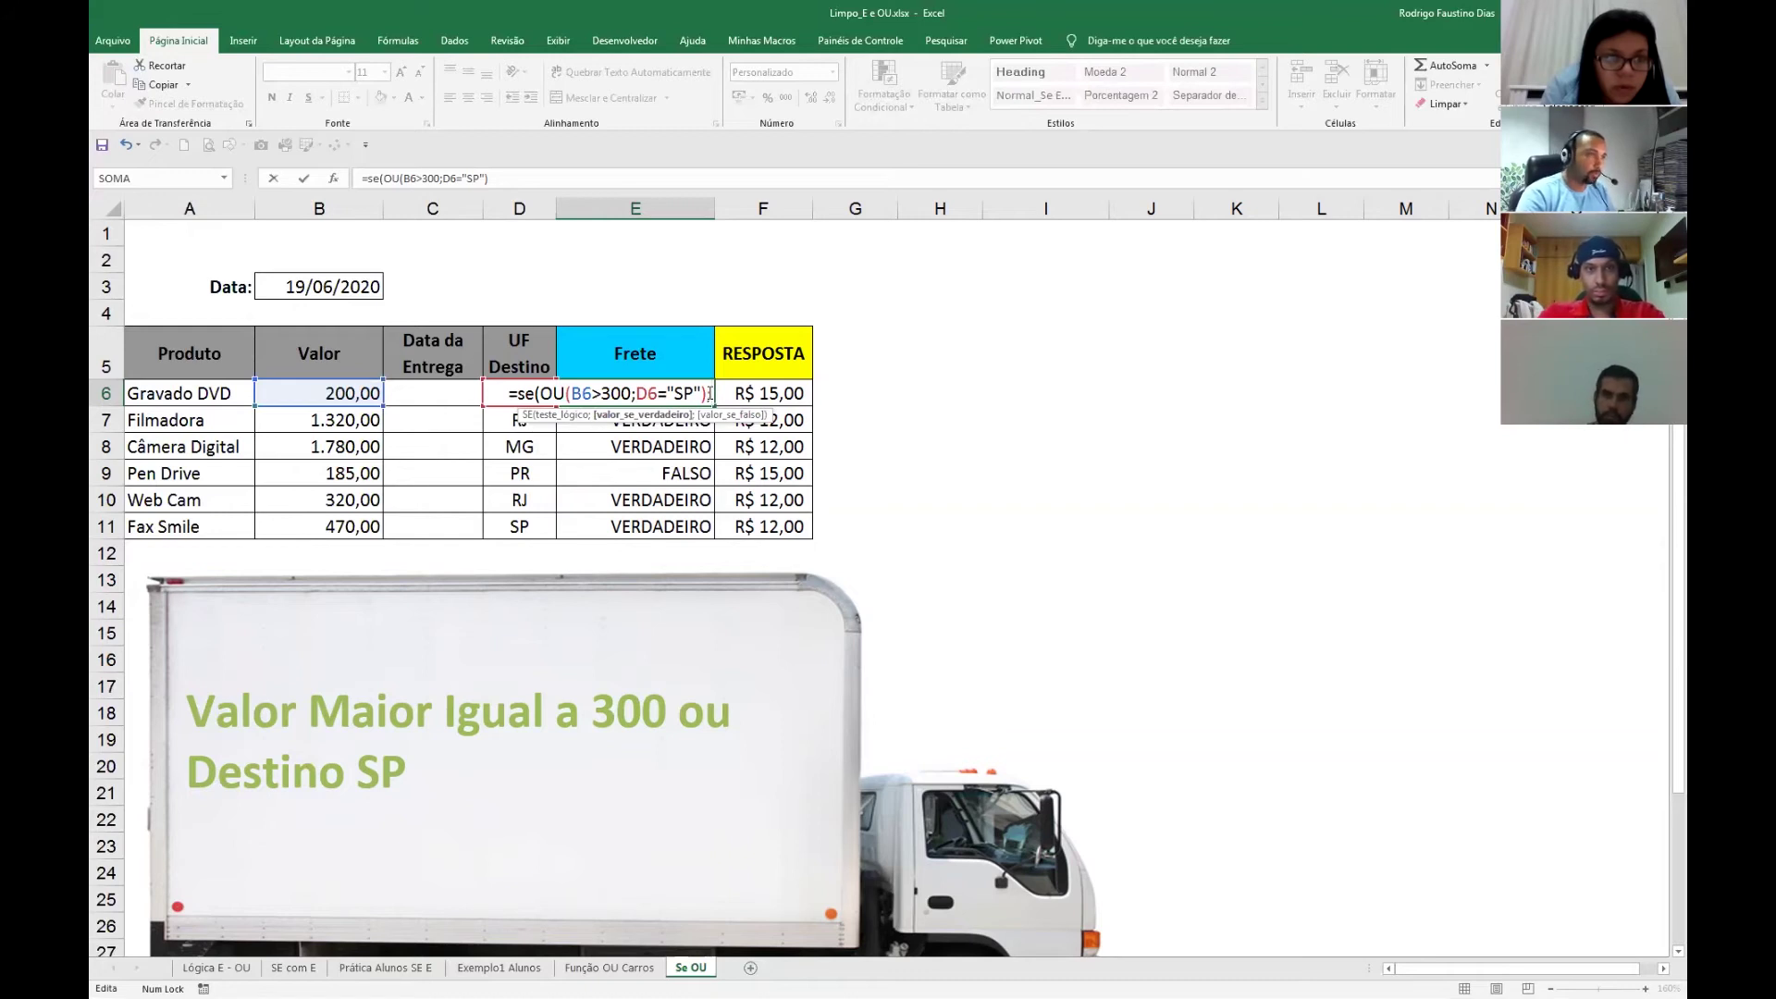
text(12;15)
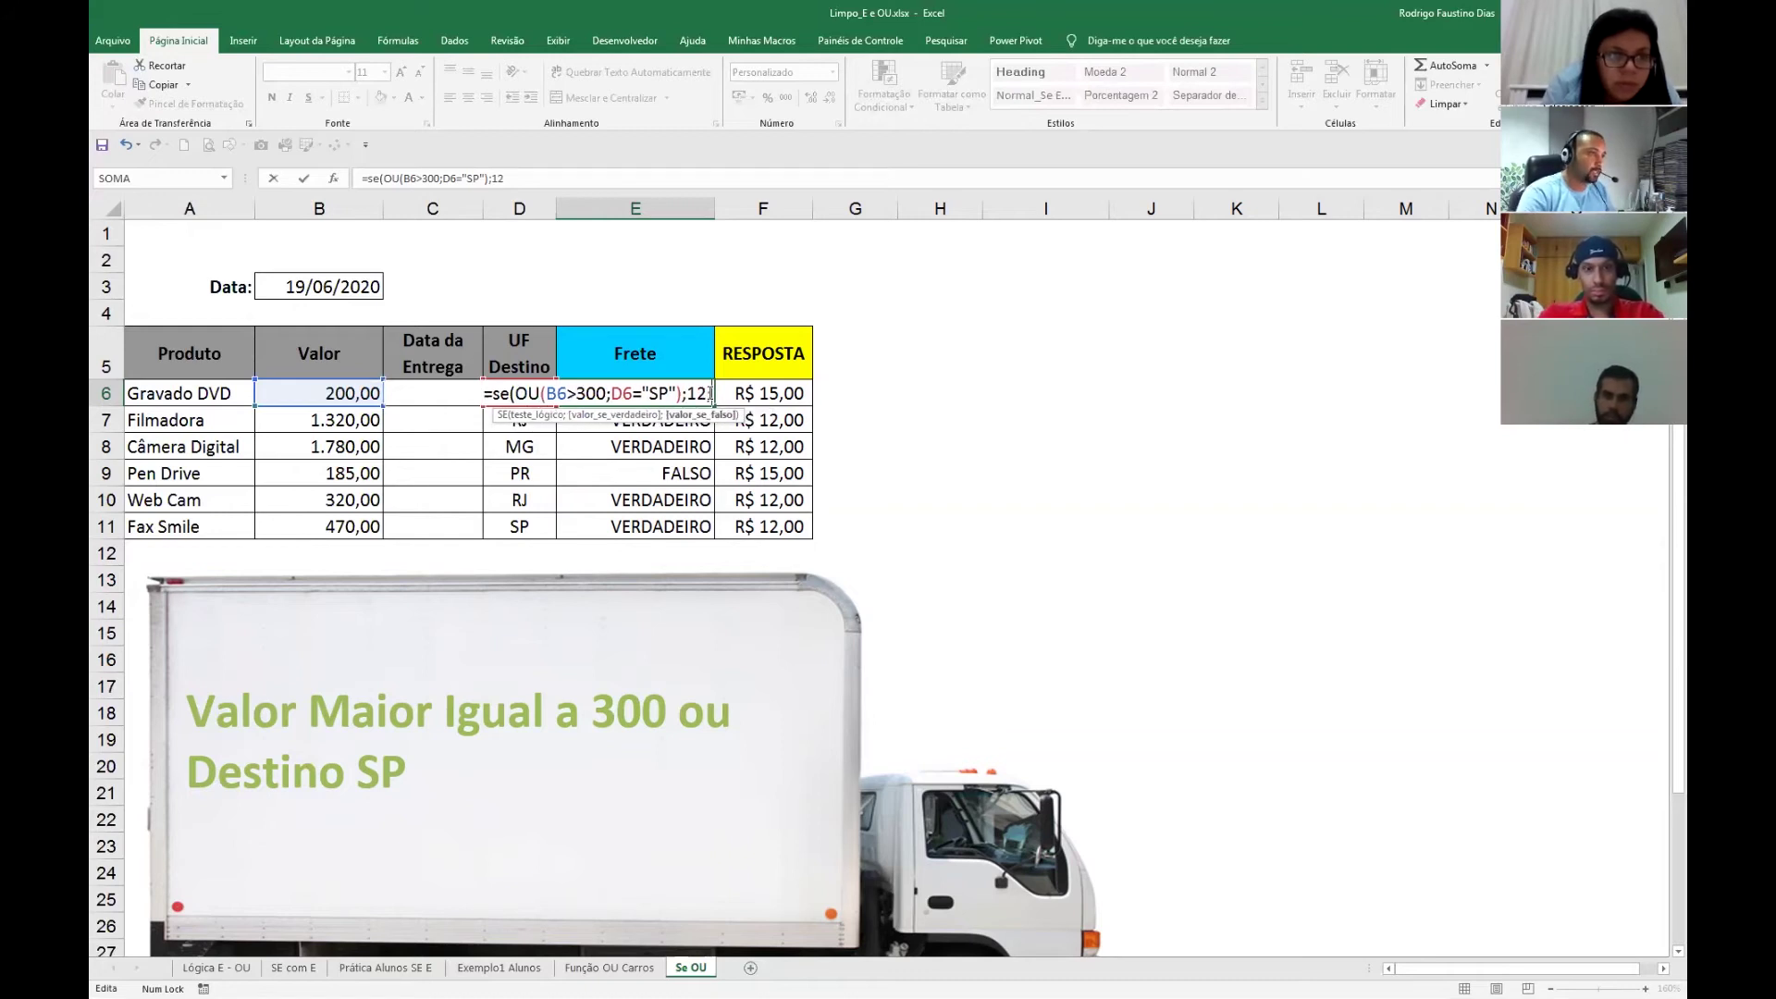
text())
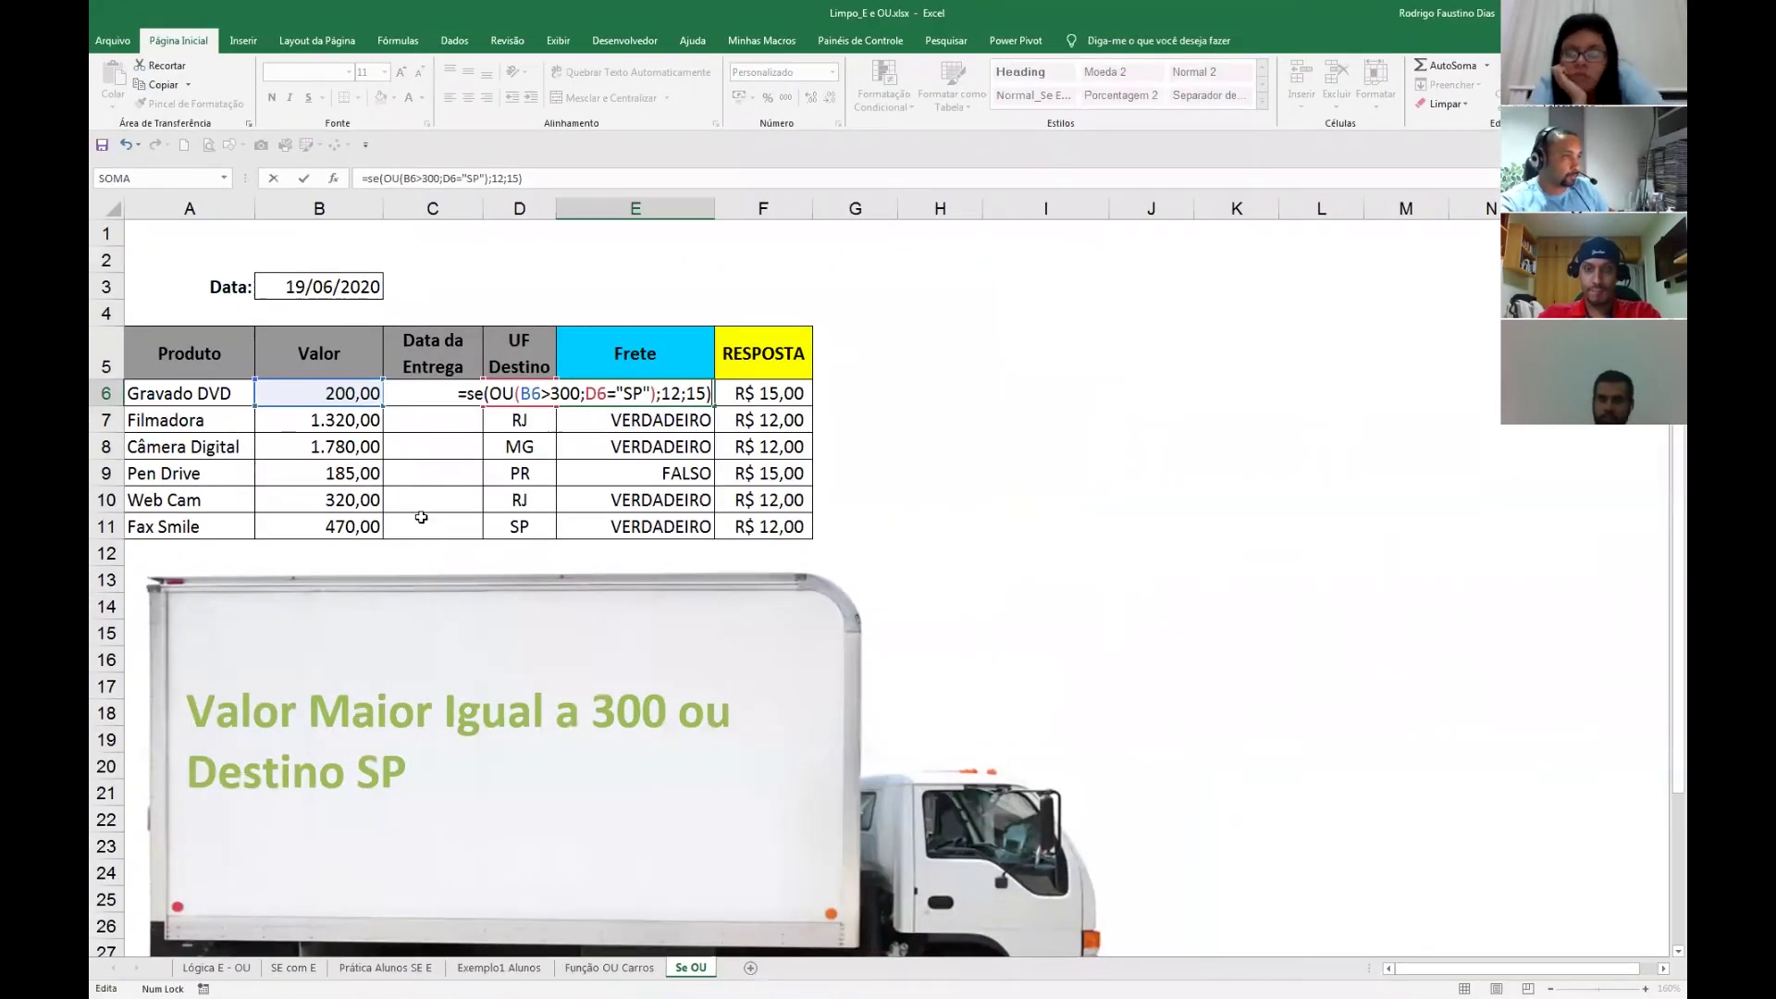
key(Return)
click(682, 393)
double_click(716, 407)
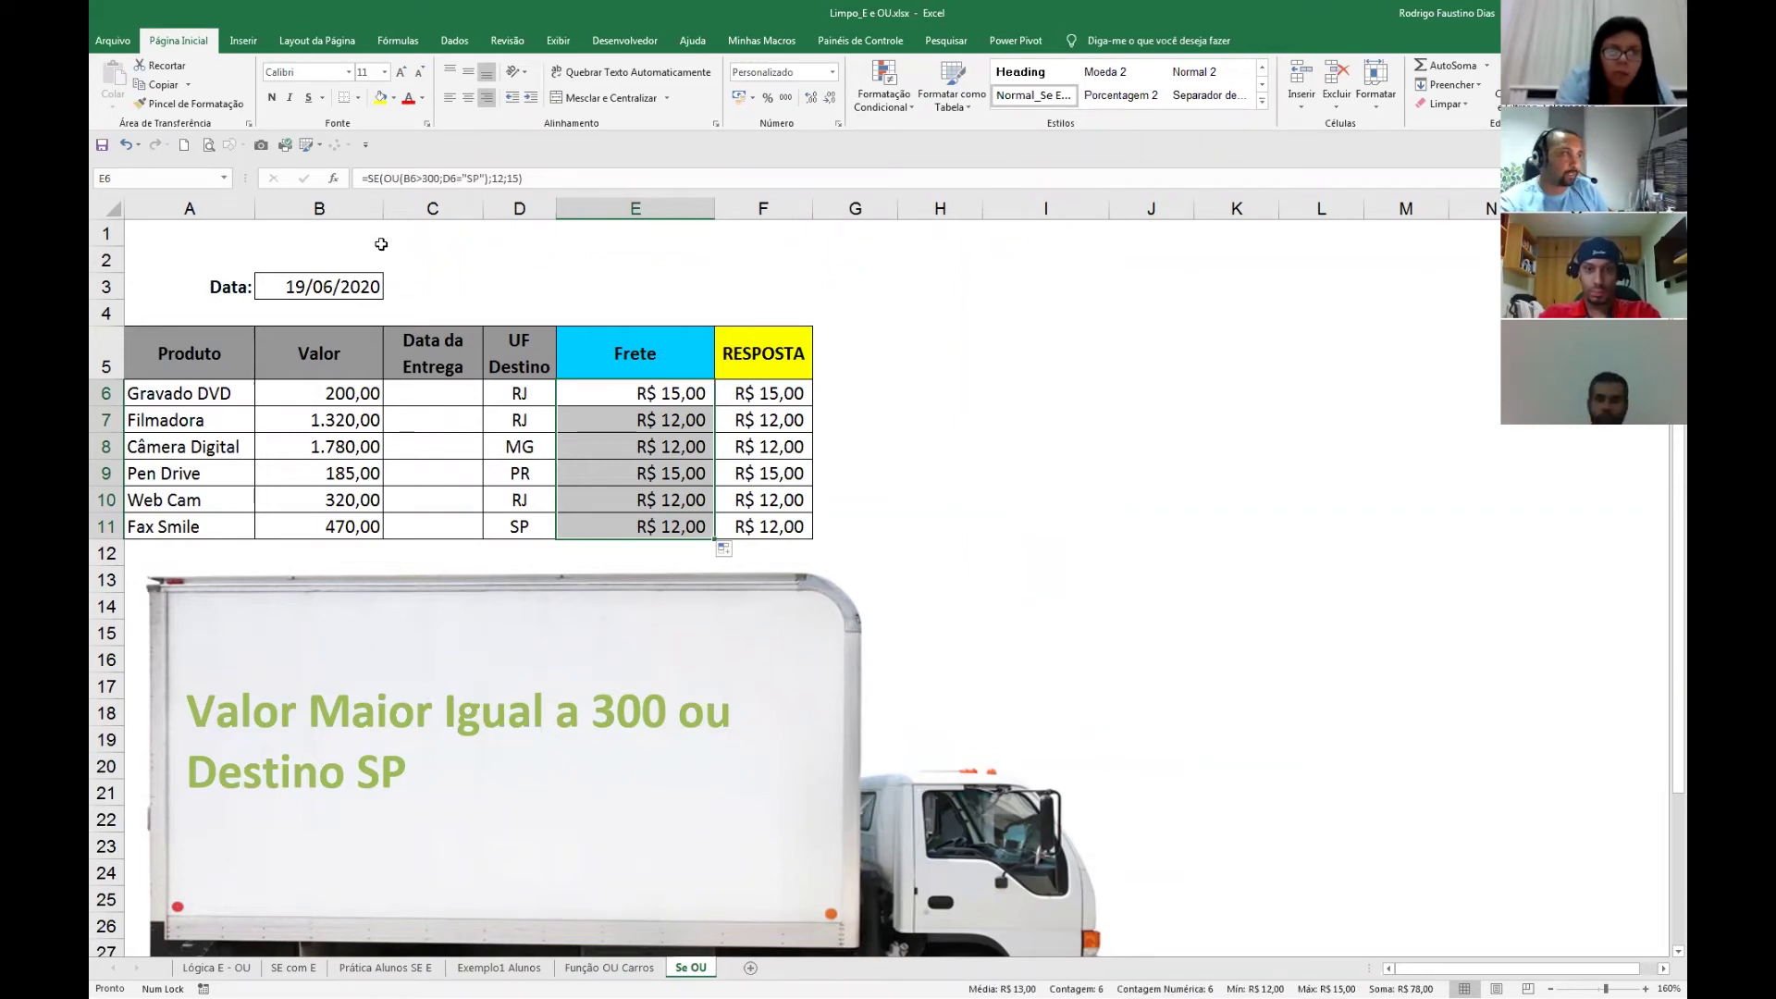
Switch to Windows Explorer, close the Zoom recording folder, and open Aula 7 under 0 - Excel Sem Vergonha in the instructor's course folder.
click(879, 276)
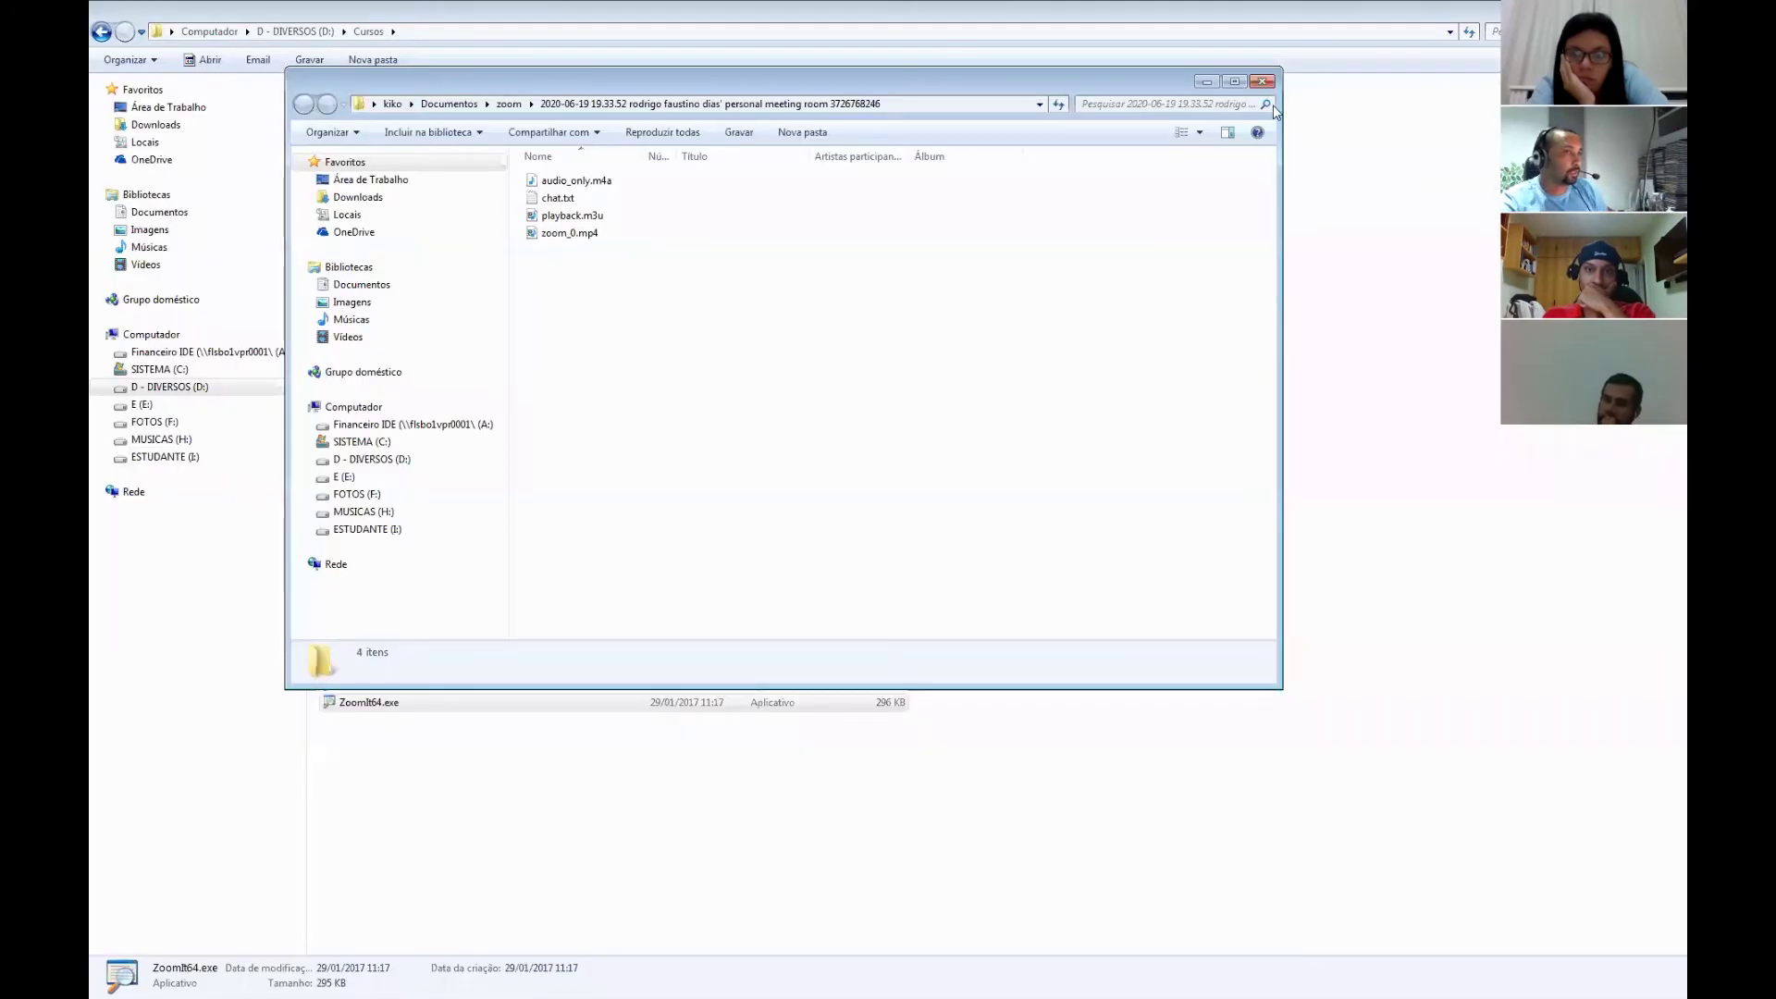
click(1263, 81)
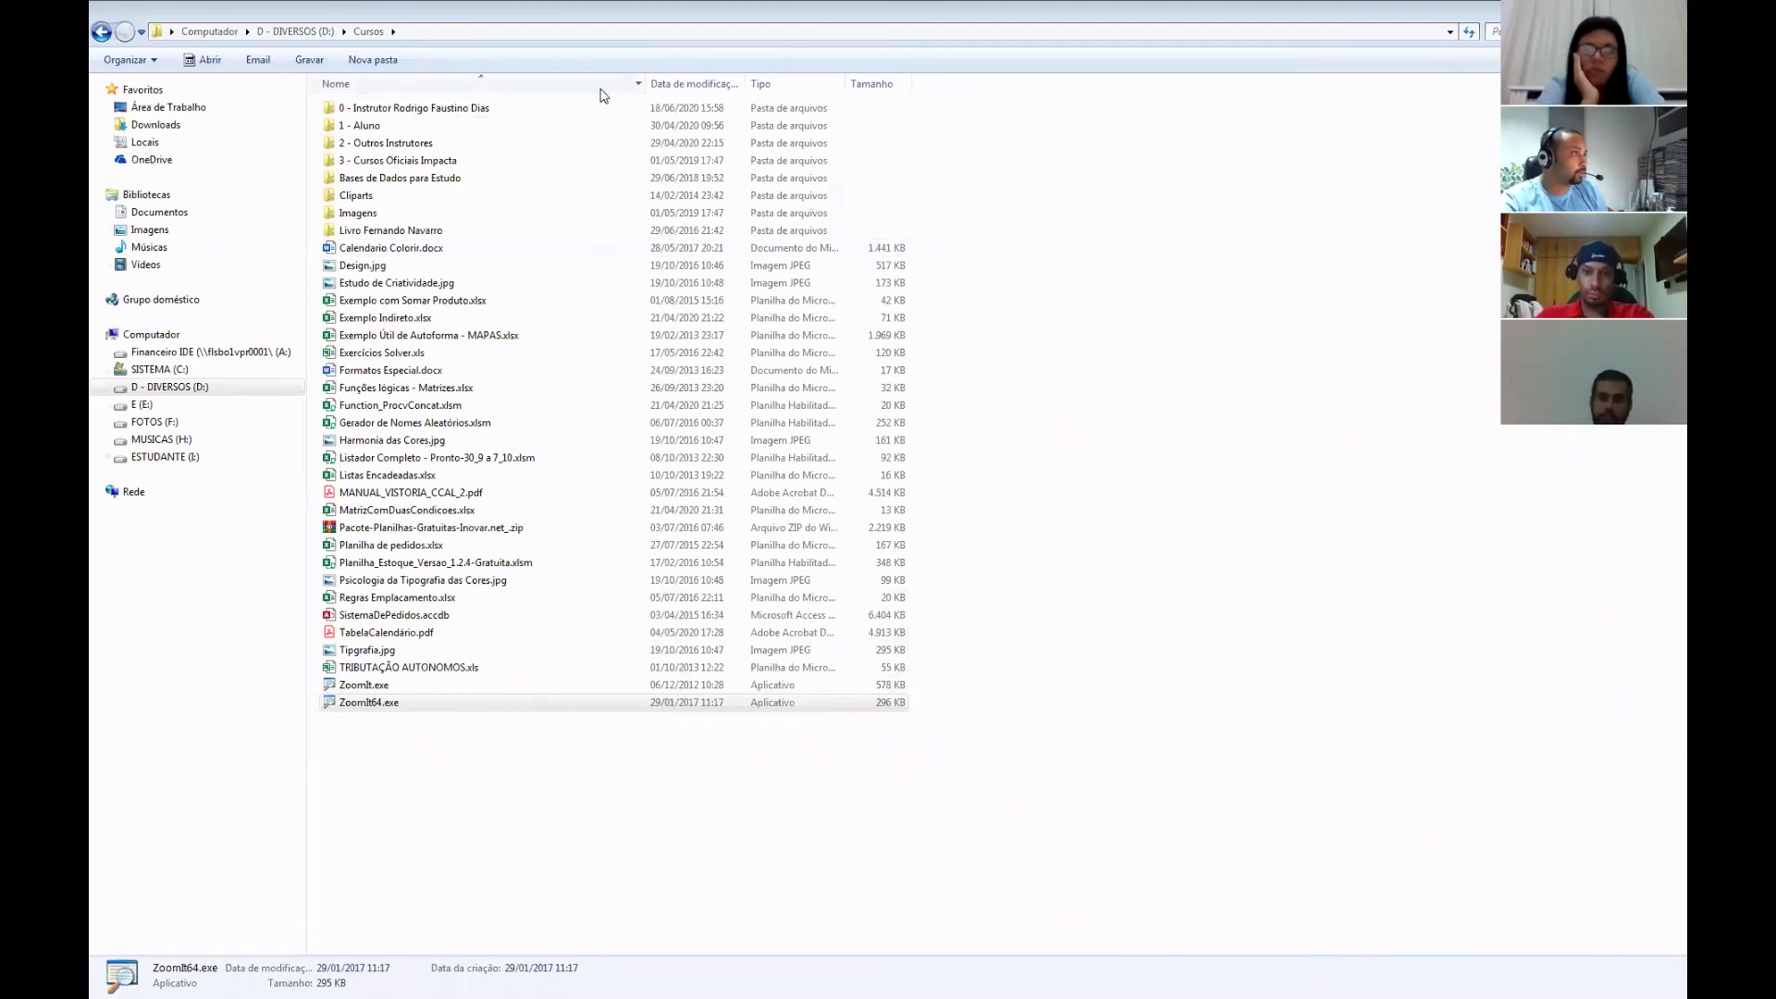
double_click(444, 107)
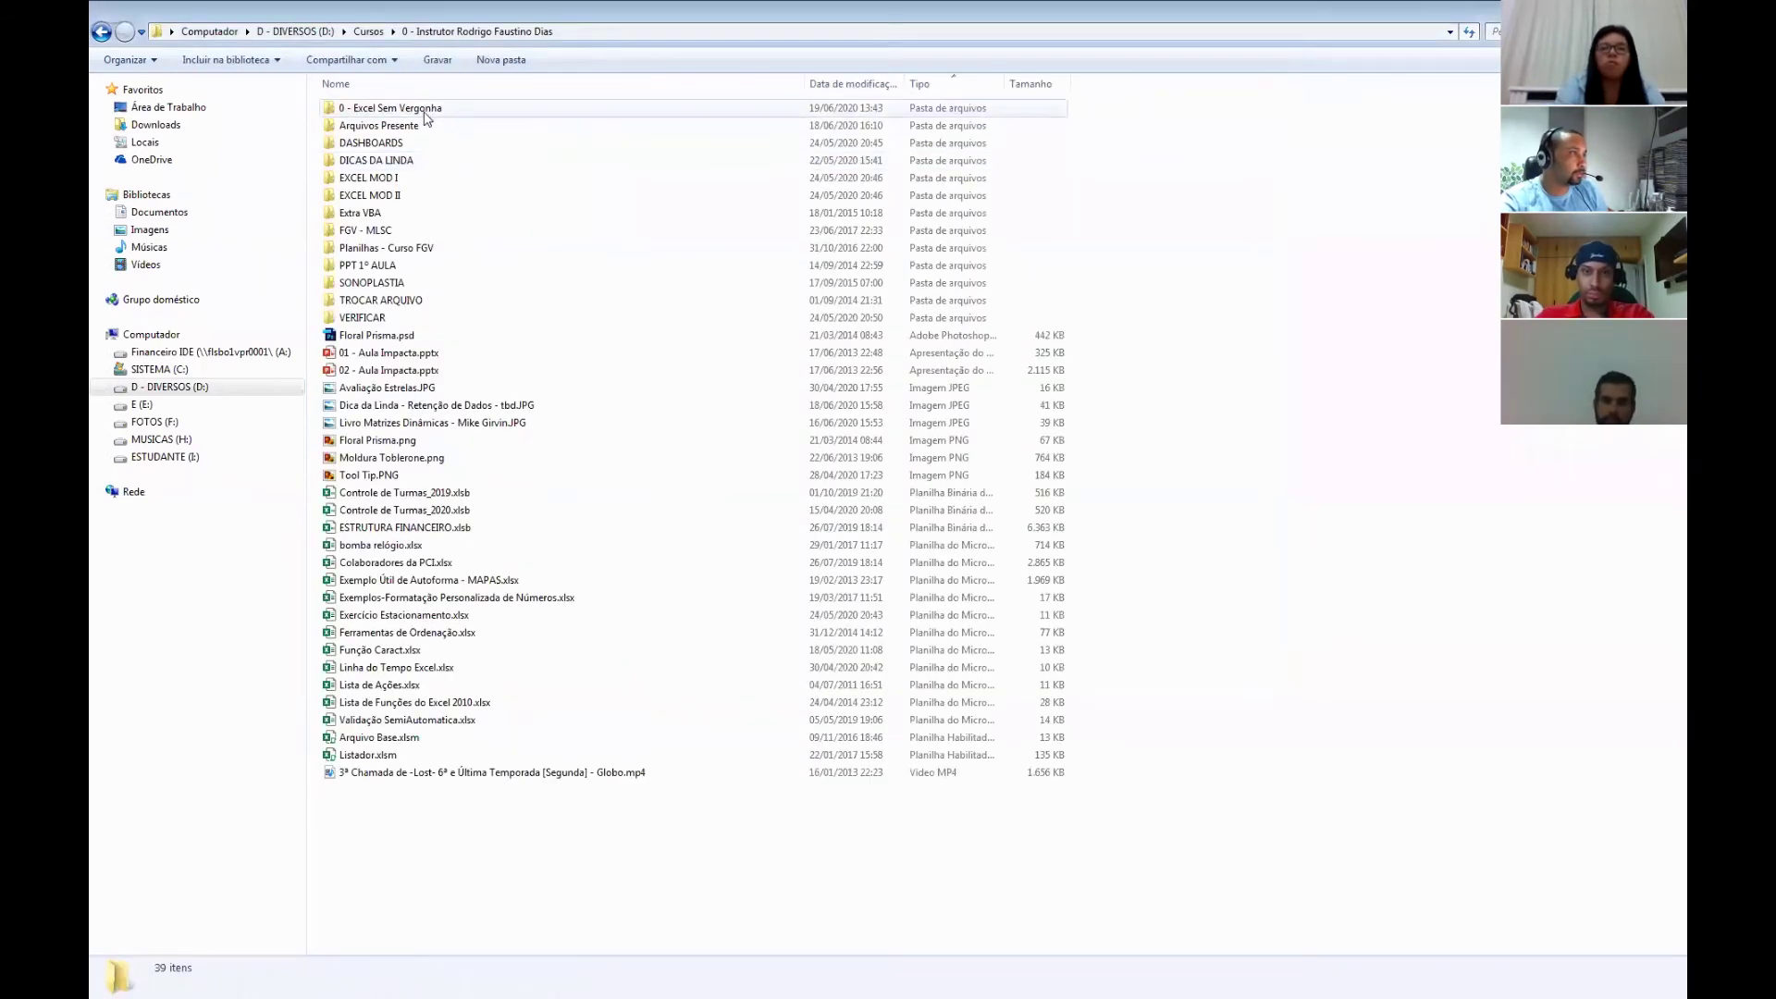
double_click(426, 111)
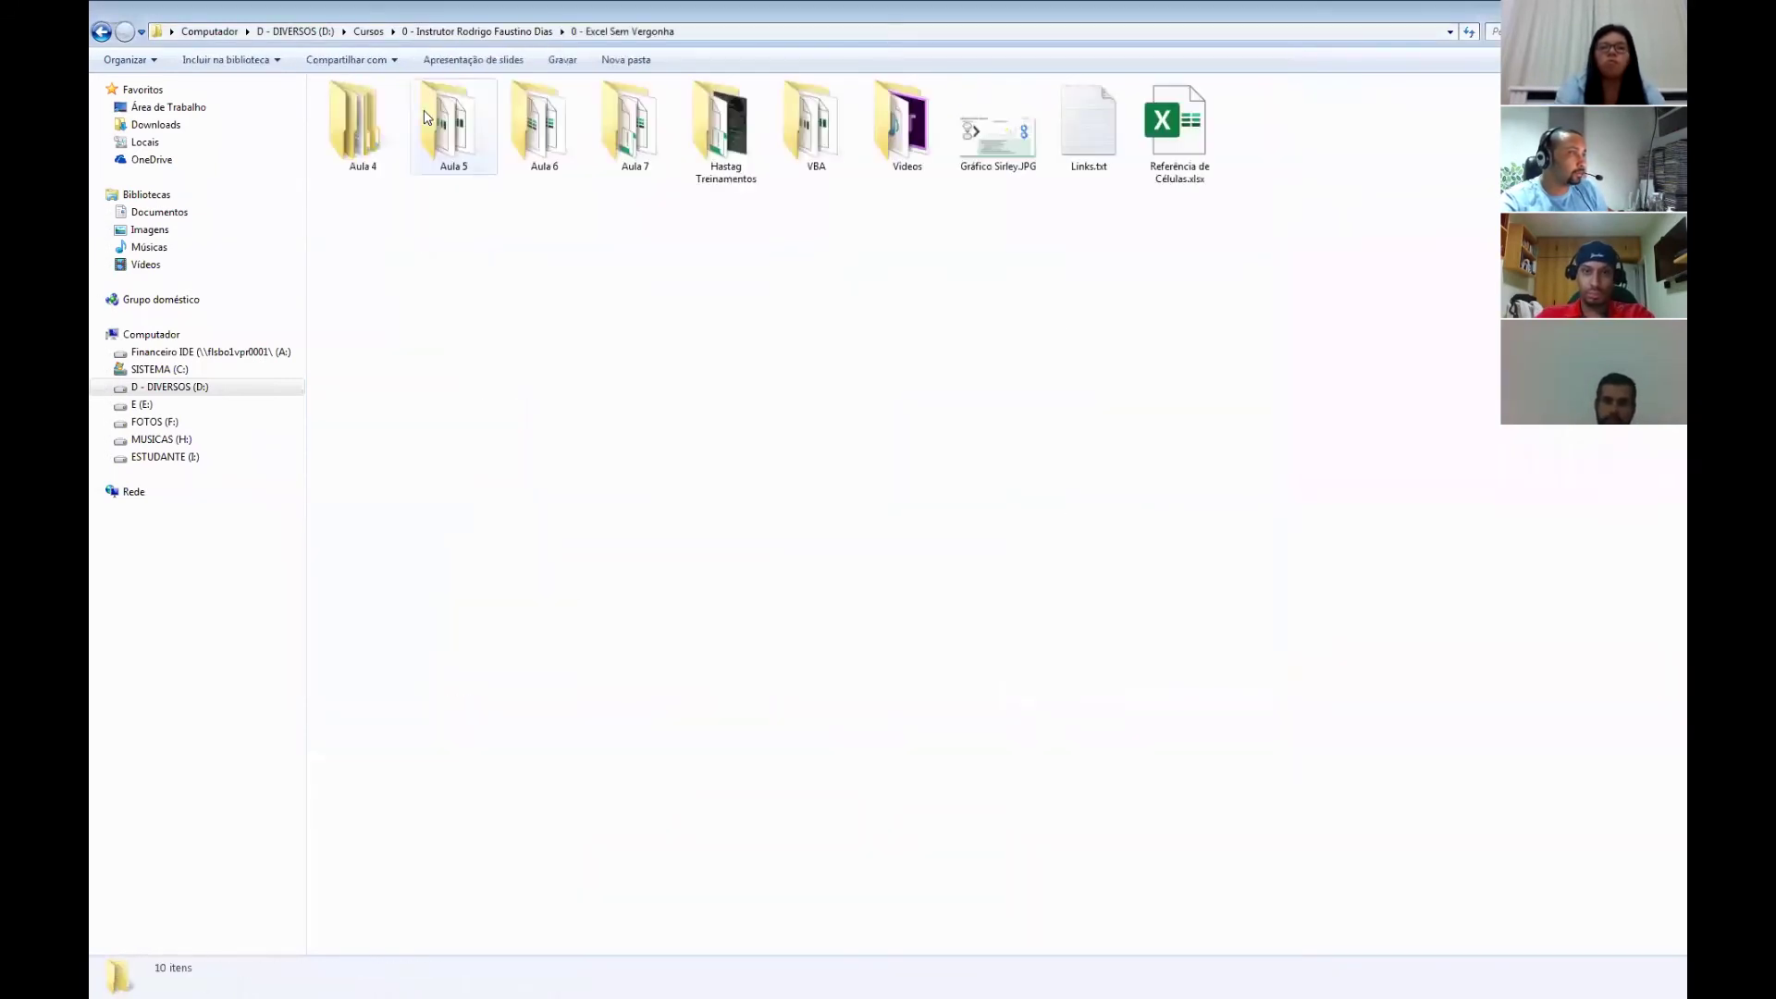
double_click(636, 148)
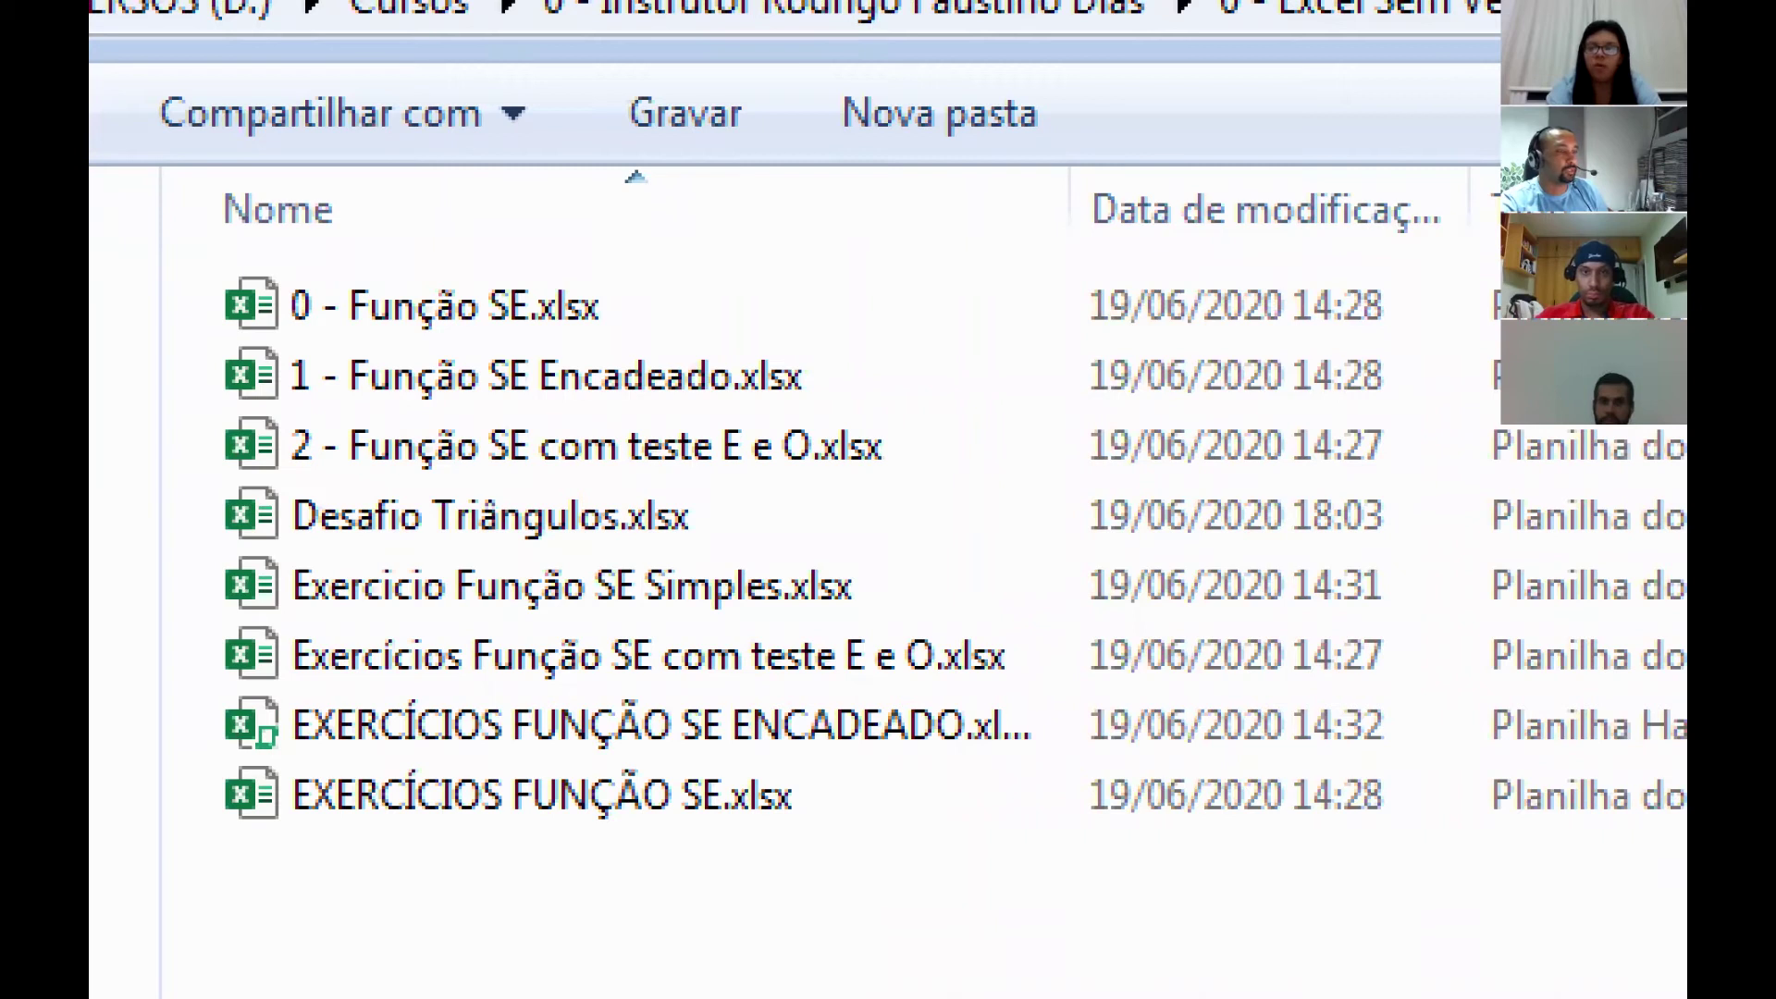
Mark the five exercise workbooks in the zoomed file list with red arrows and a surrounding rectangle, and clear the annotations.
drag(721, 531, 1024, 458)
drag(787, 614, 1118, 433)
drag(934, 663, 1160, 438)
drag(900, 727, 1277, 519)
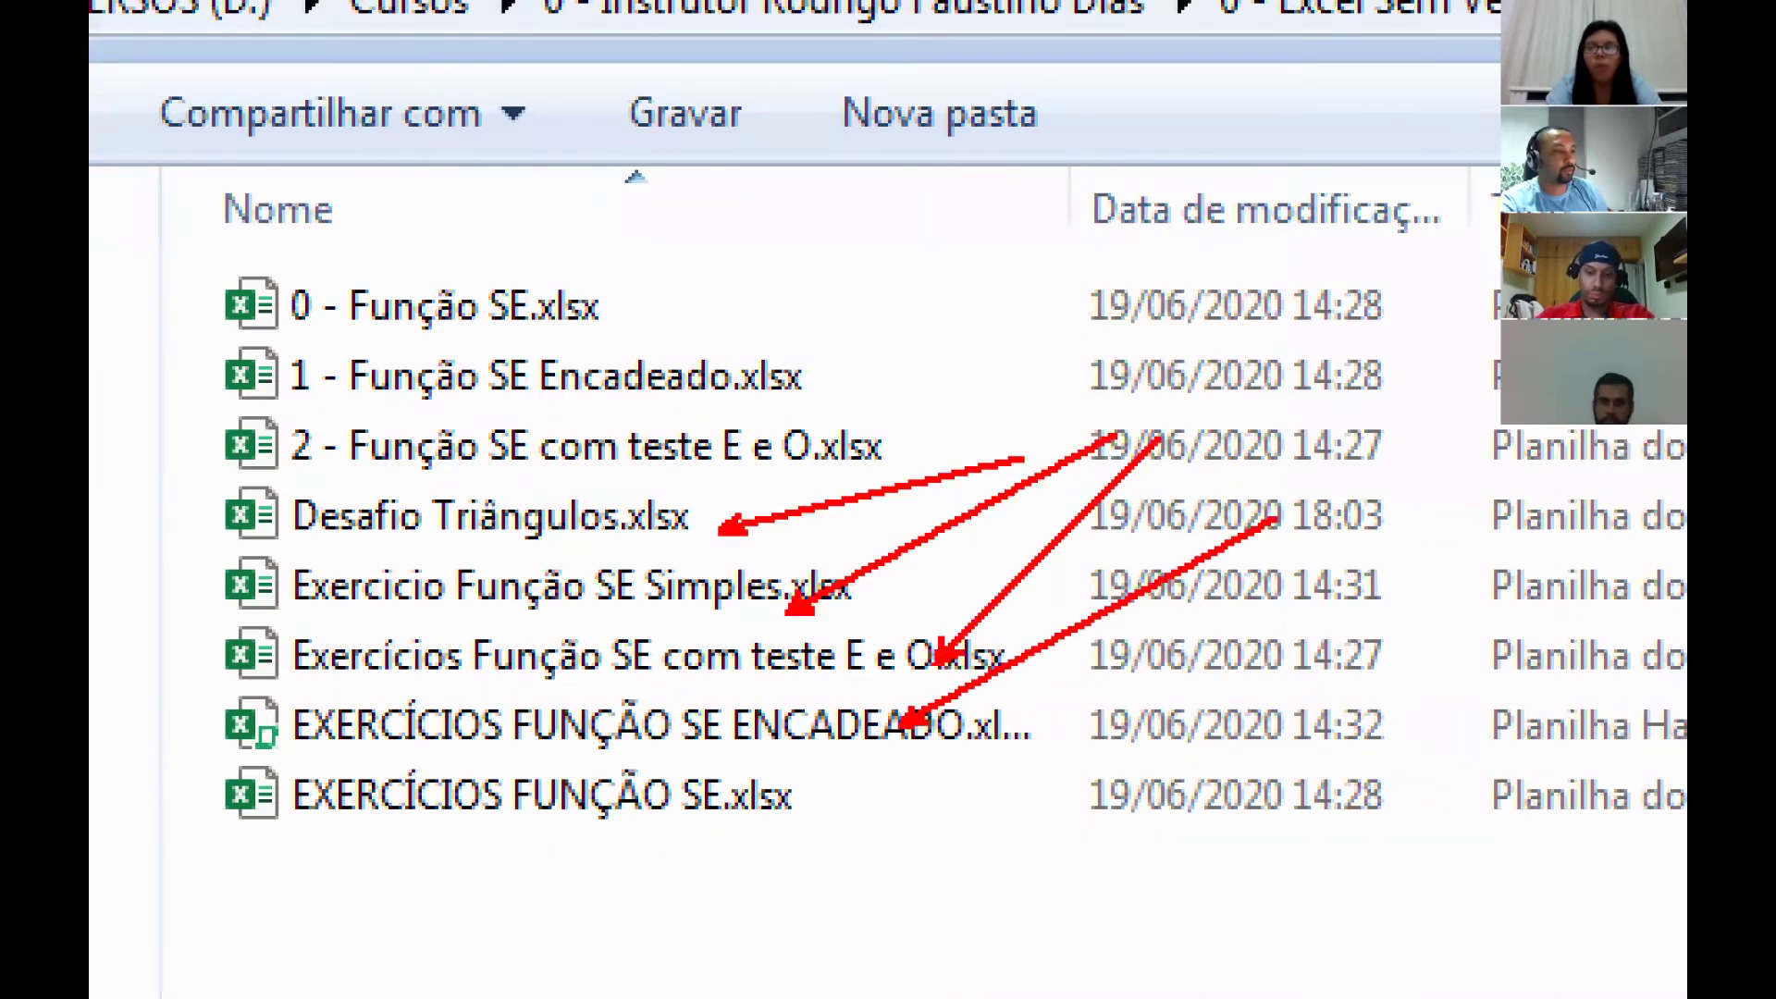
drag(749, 803, 1005, 922)
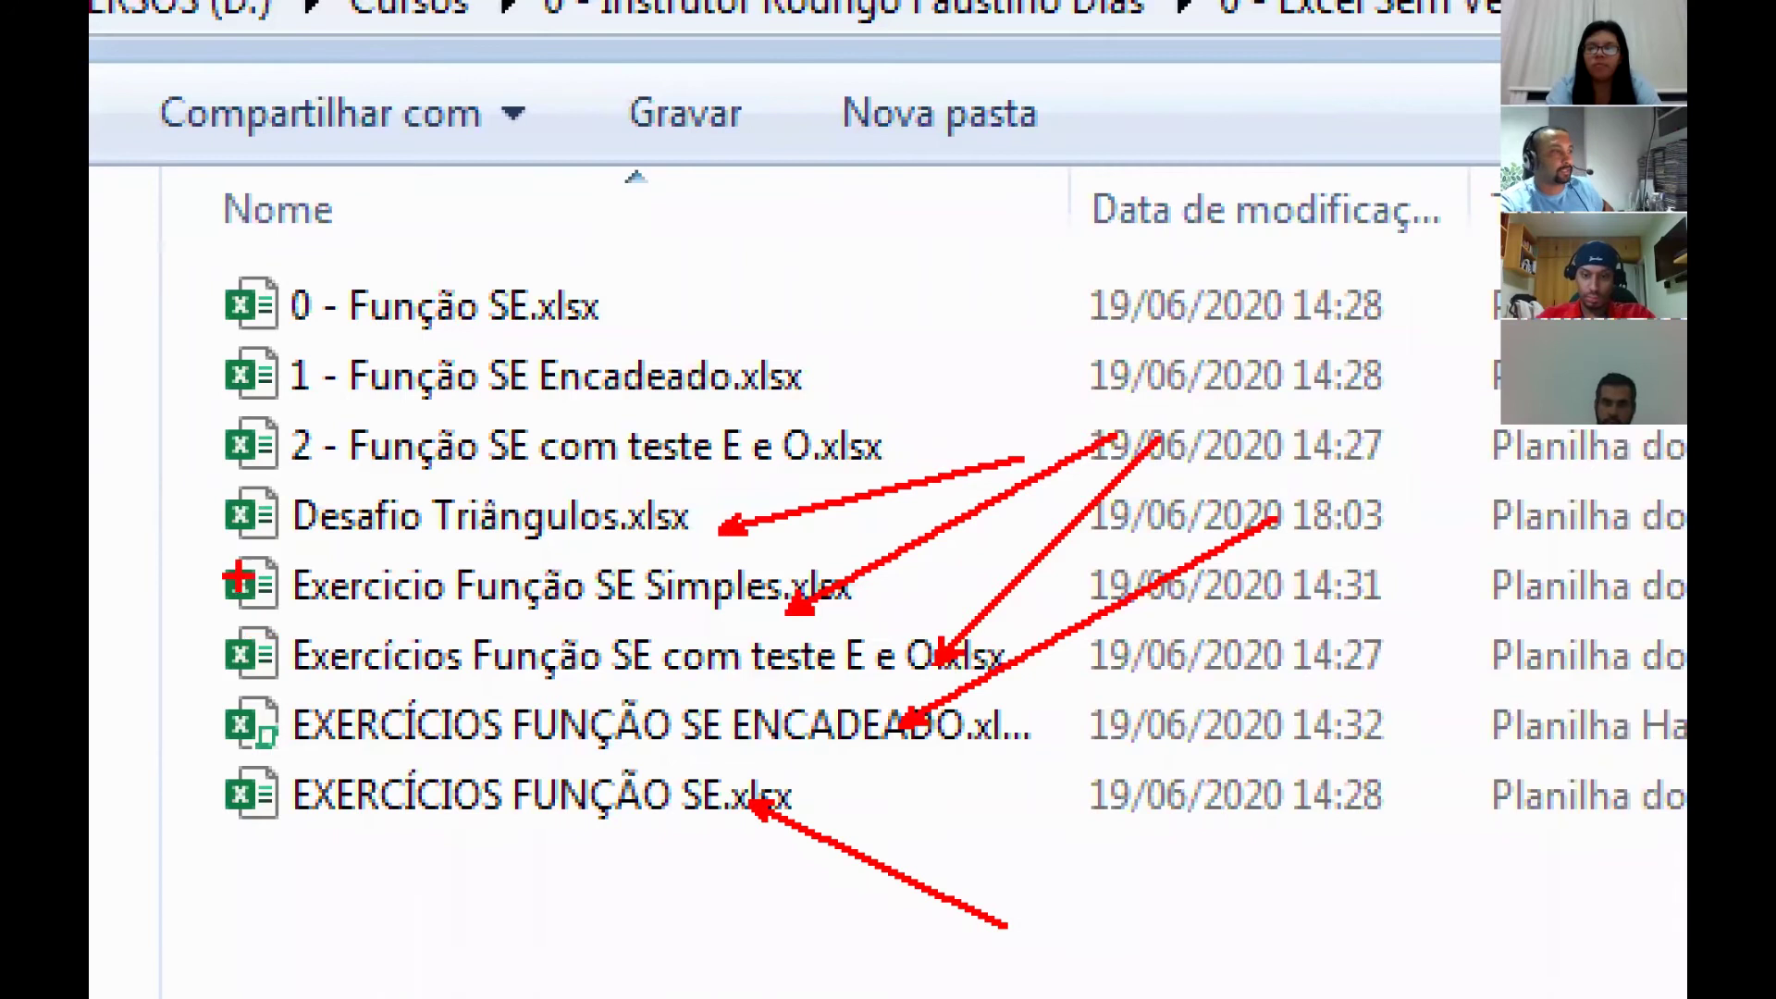
drag(204, 476, 896, 875)
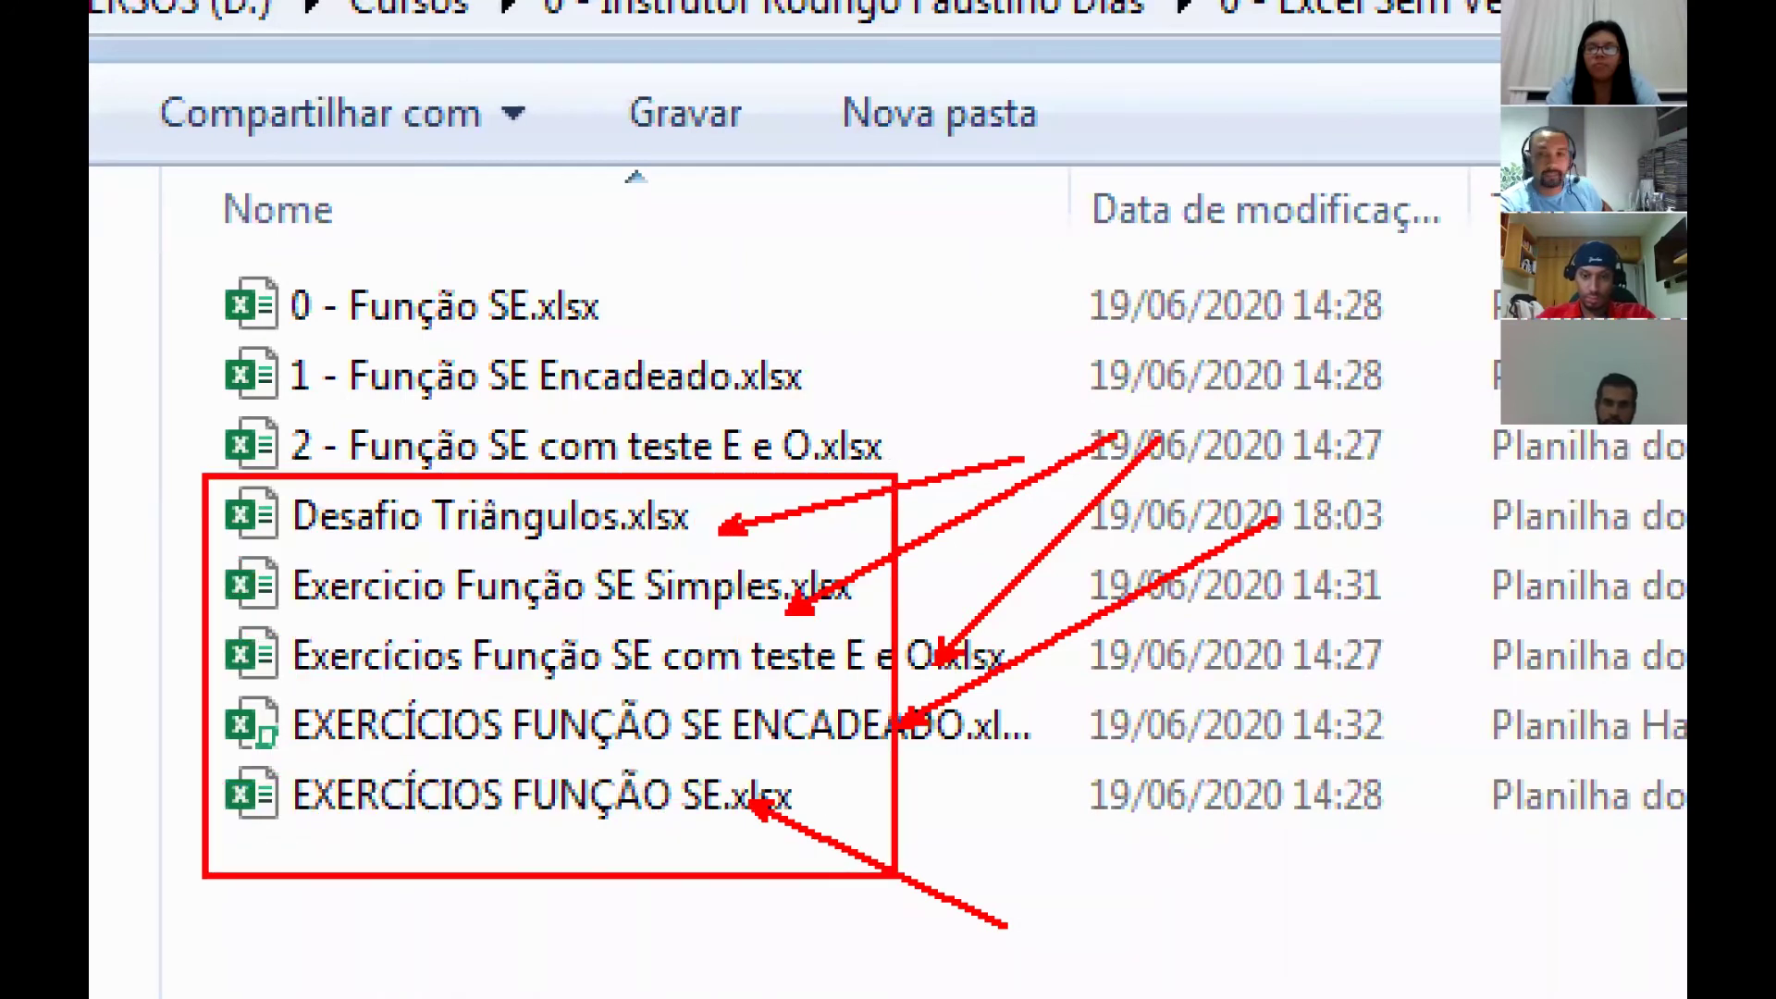
key(Escape)
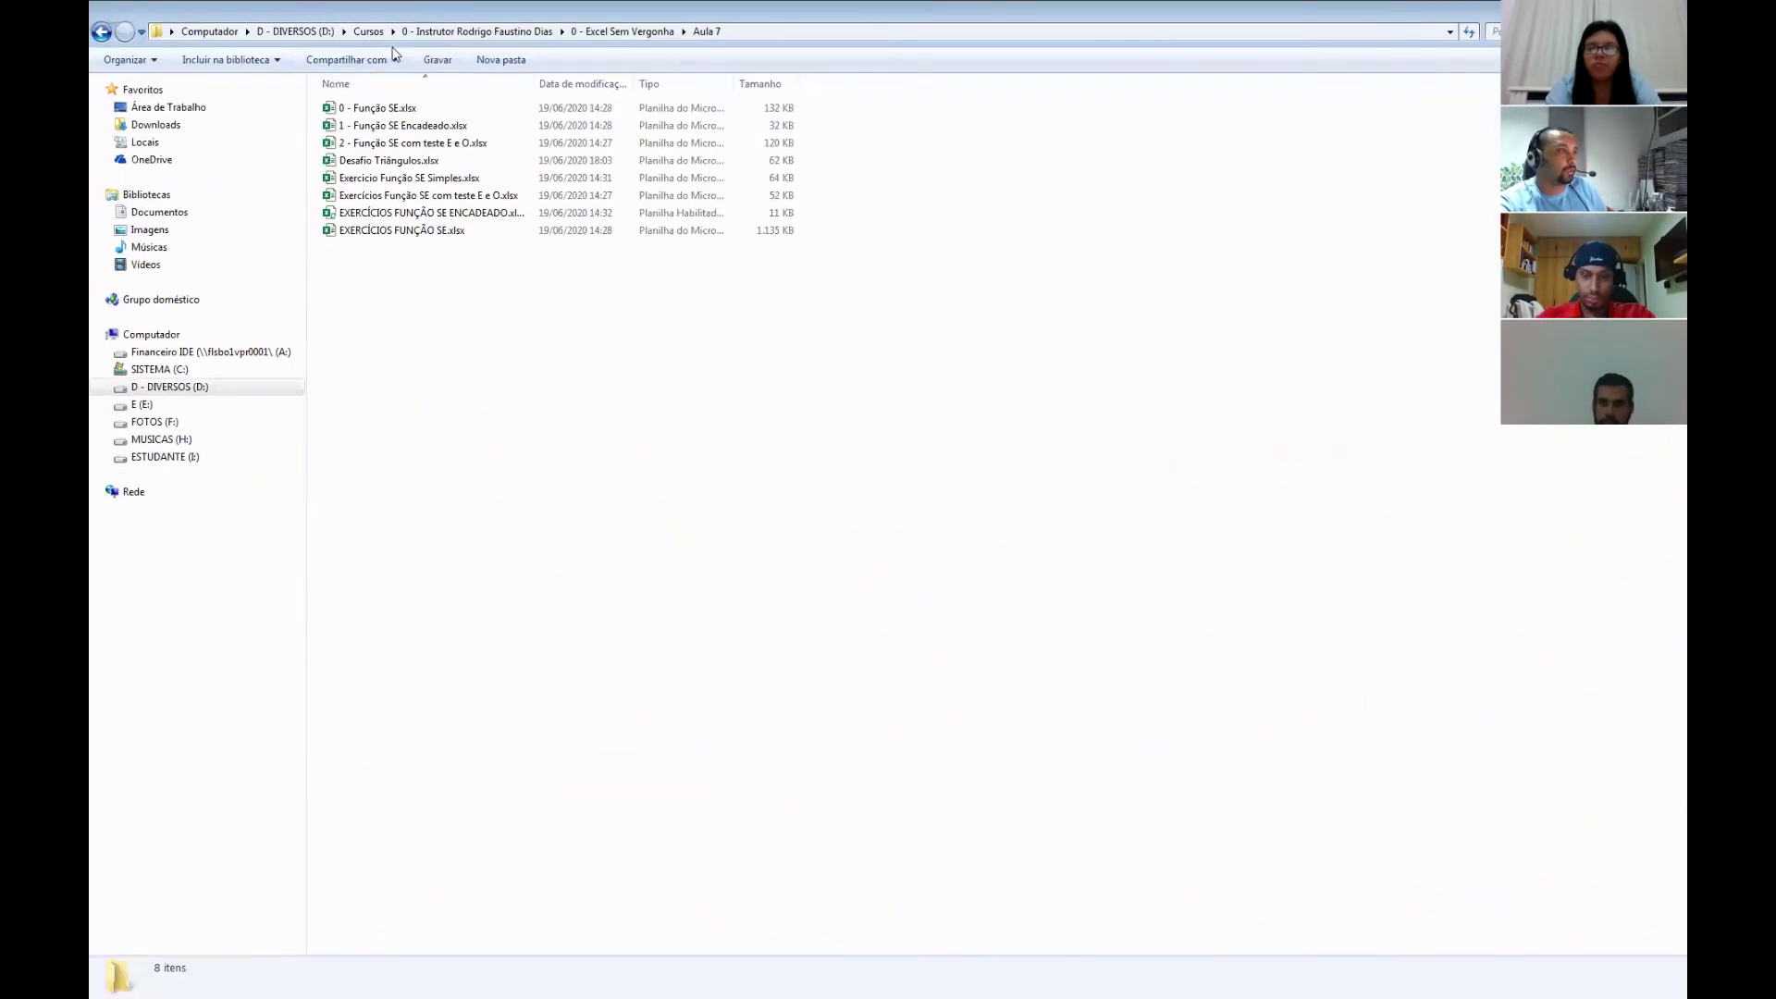
Open 2 - Função SE com teste E e O.xlsx, close it, and open 1 - Função SE Encadeado.xlsx instead.
click(412, 146)
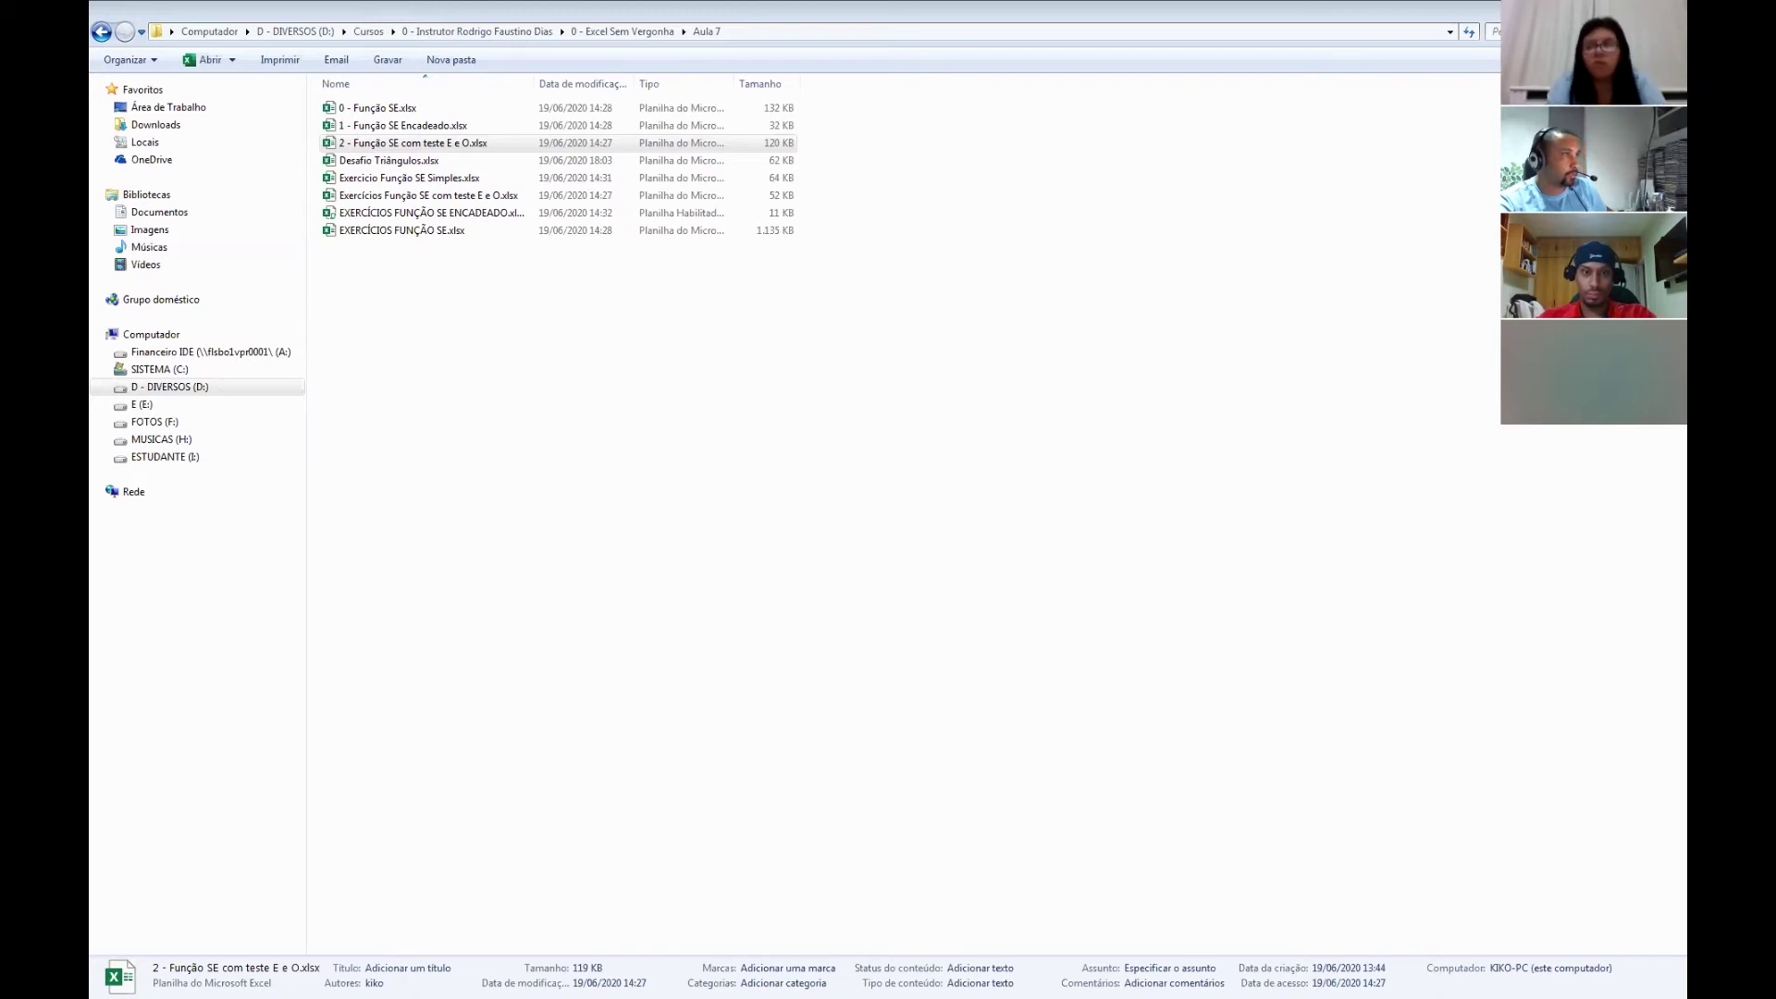
click(424, 146)
double_click(424, 146)
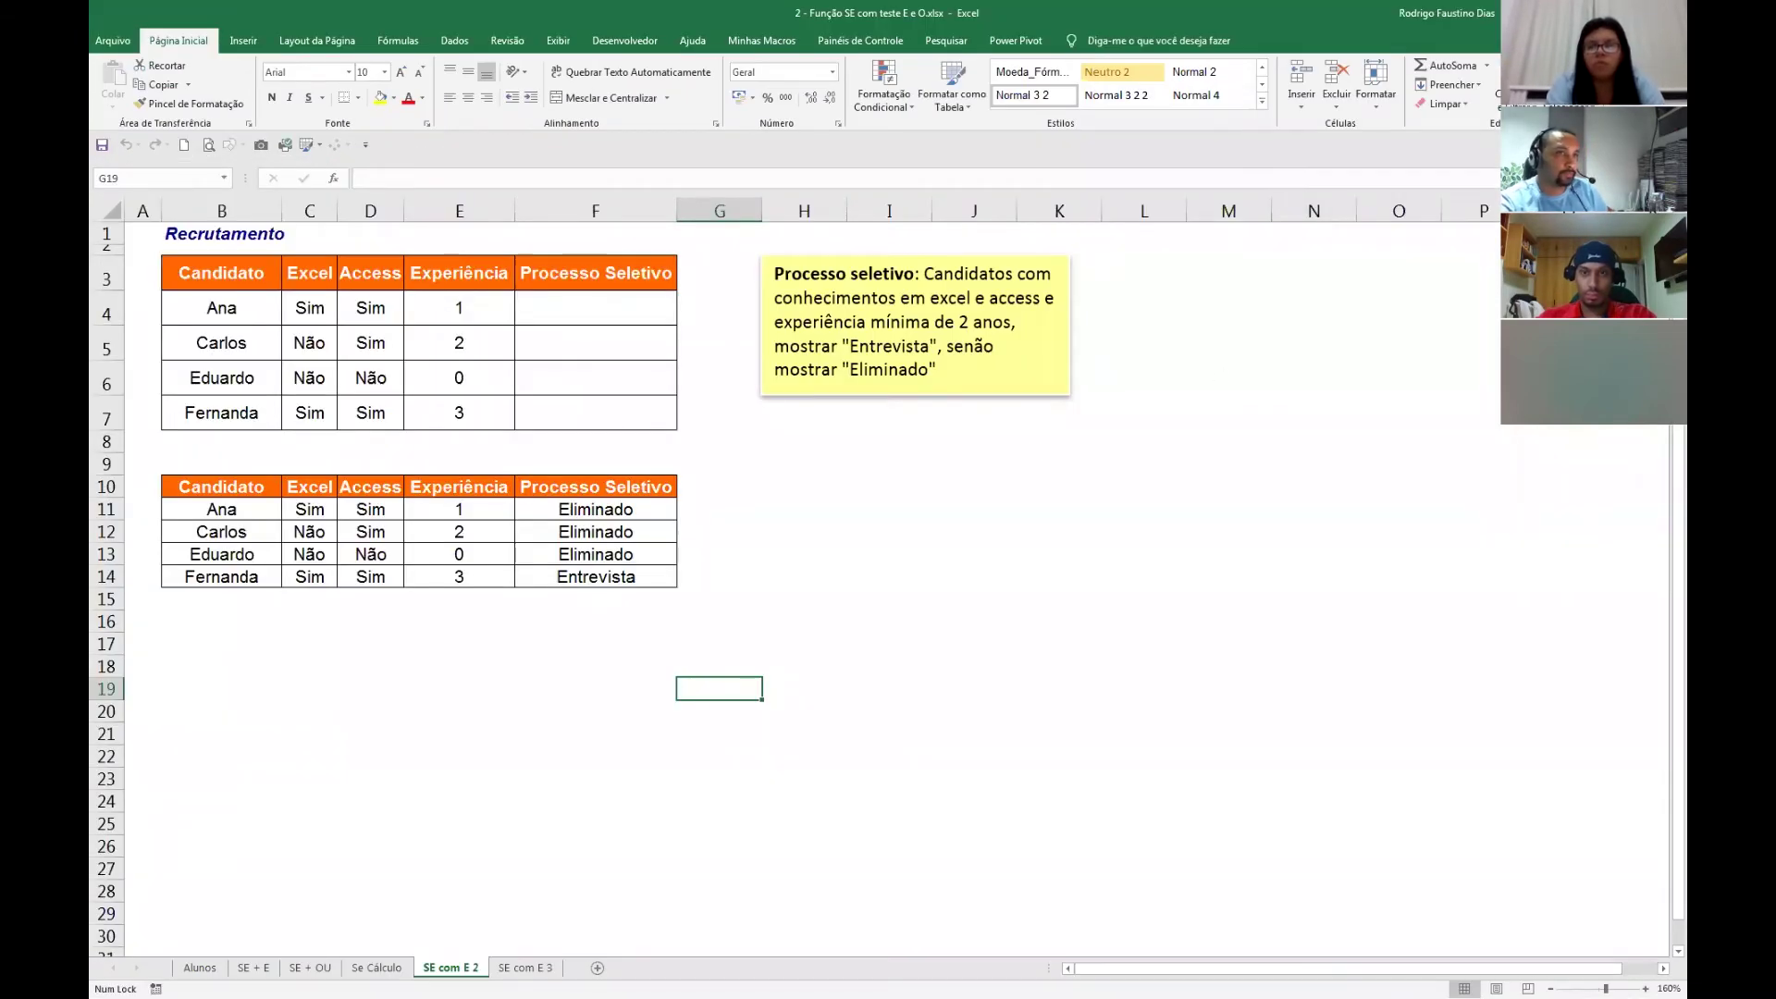
click(1577, 13)
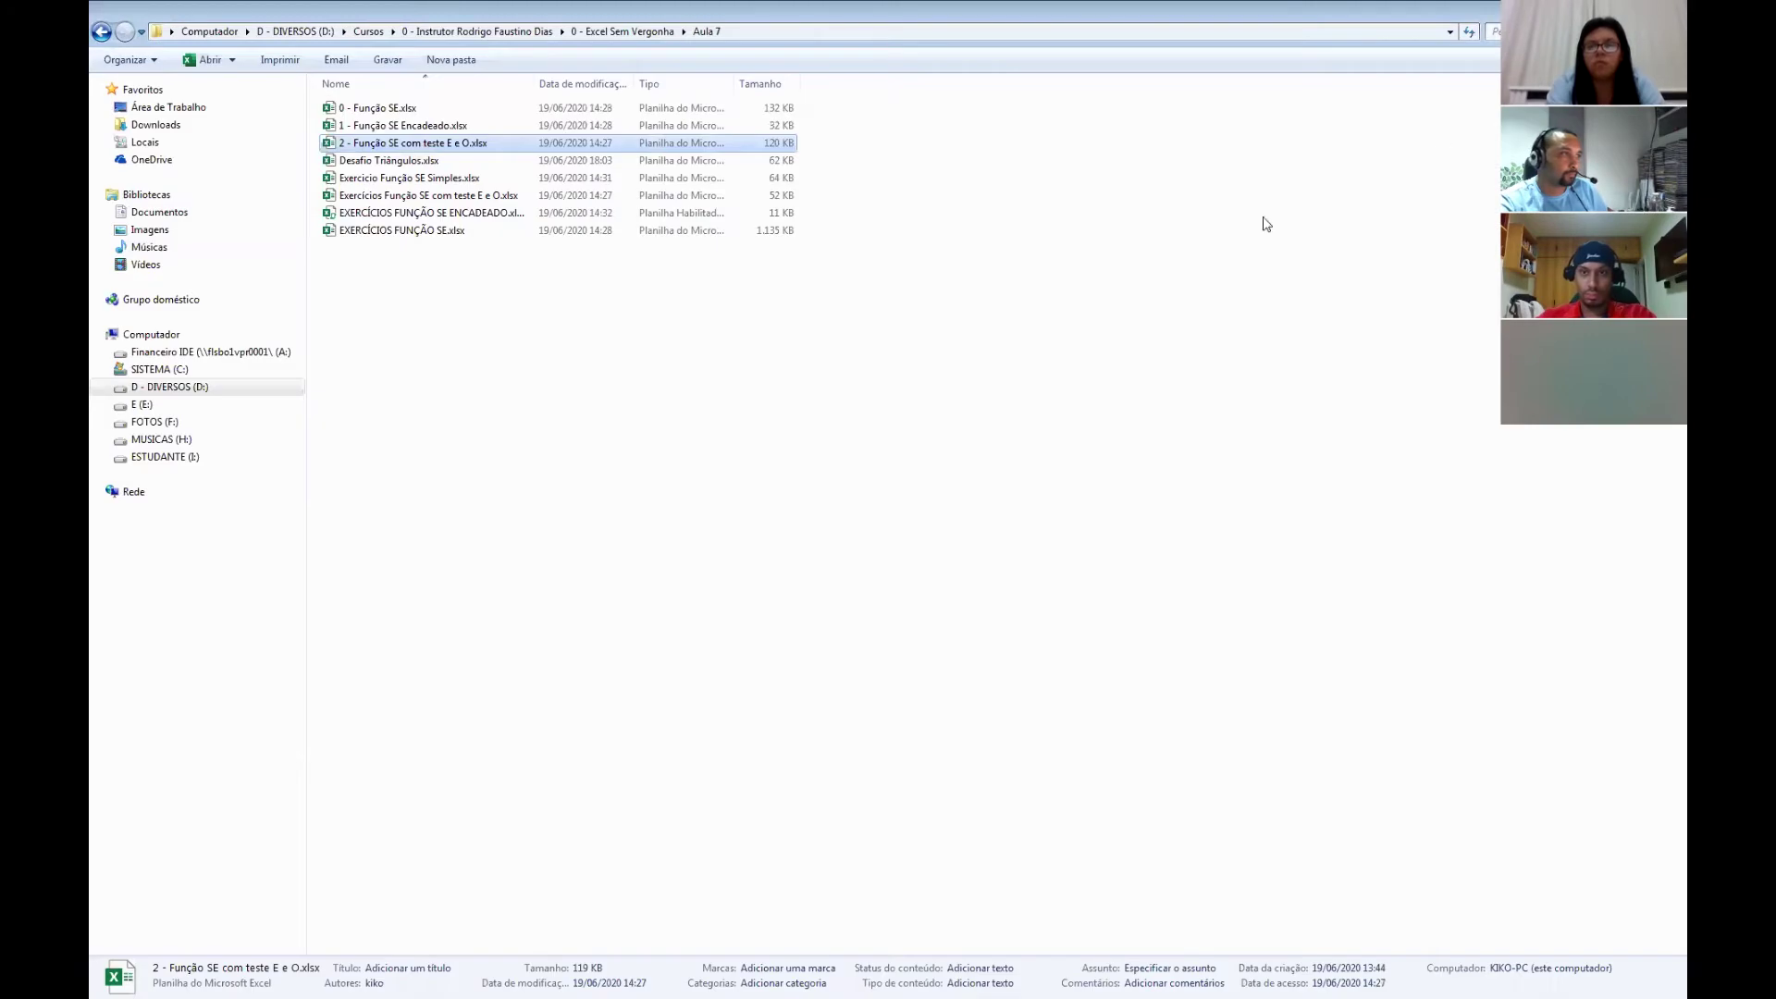
double_click(424, 126)
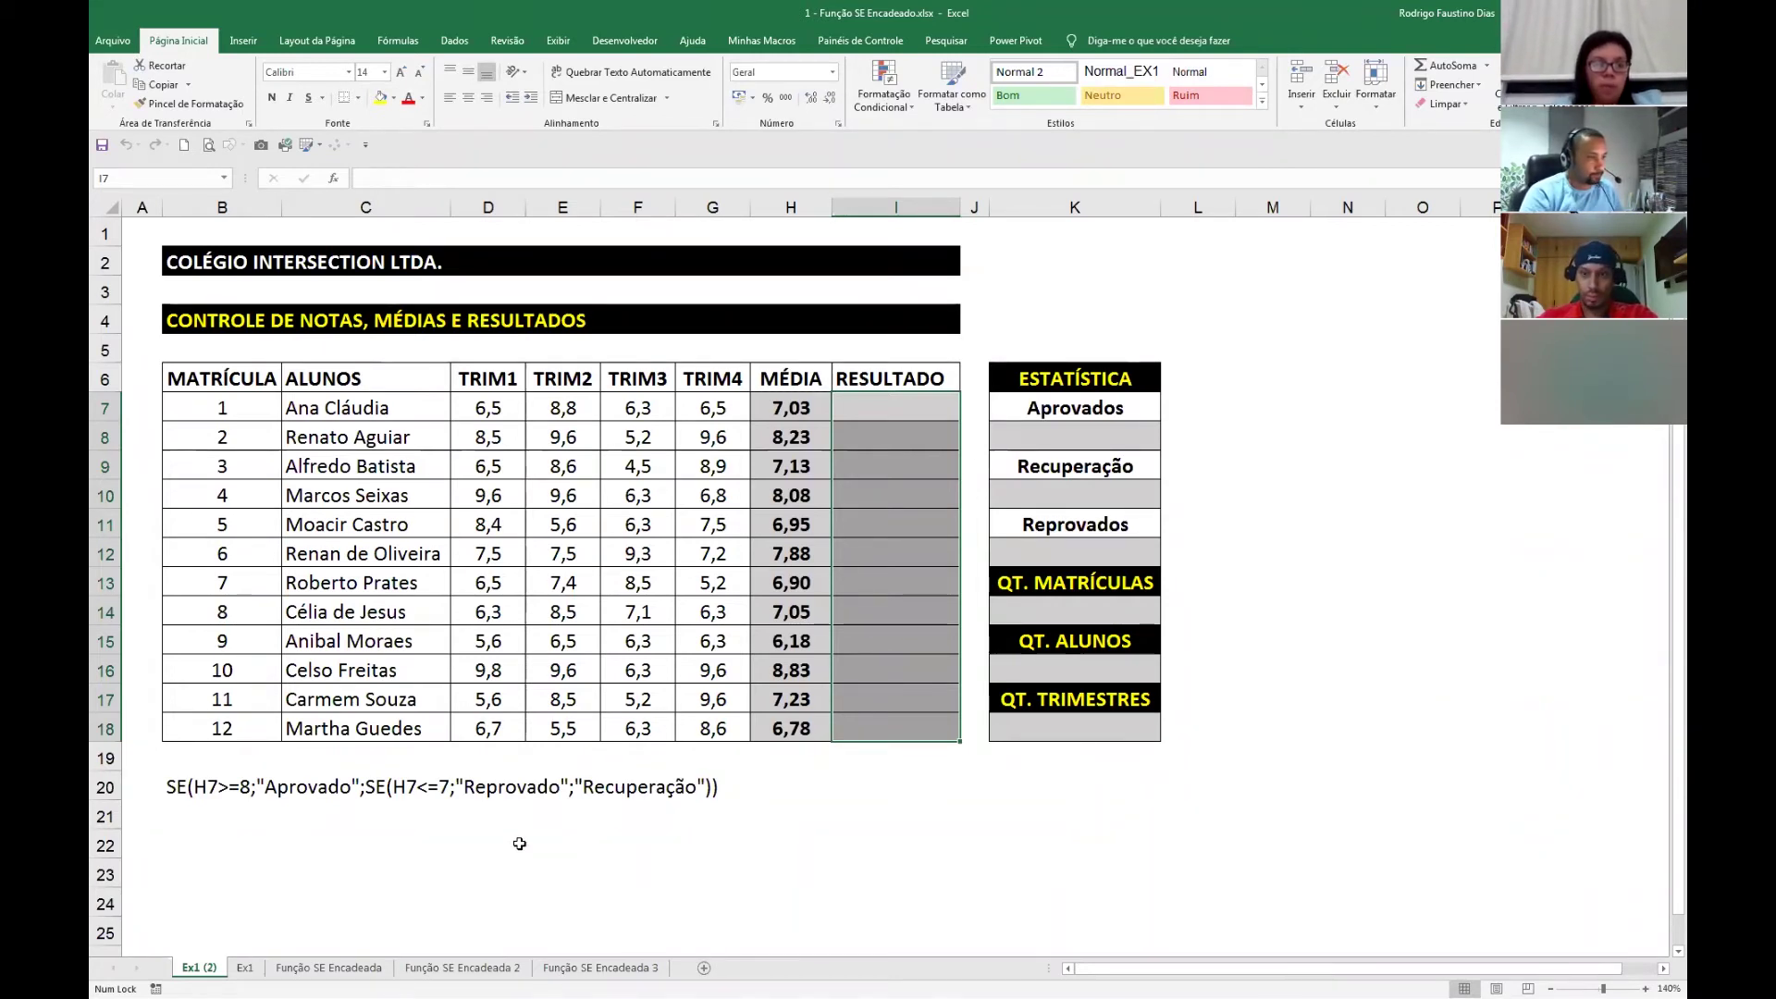
Write =se(TL;VD;FL) as a red screen annotation over the blank rows below the Ex1 (2) table, and clear it.
scroll(520, 842, down, 8)
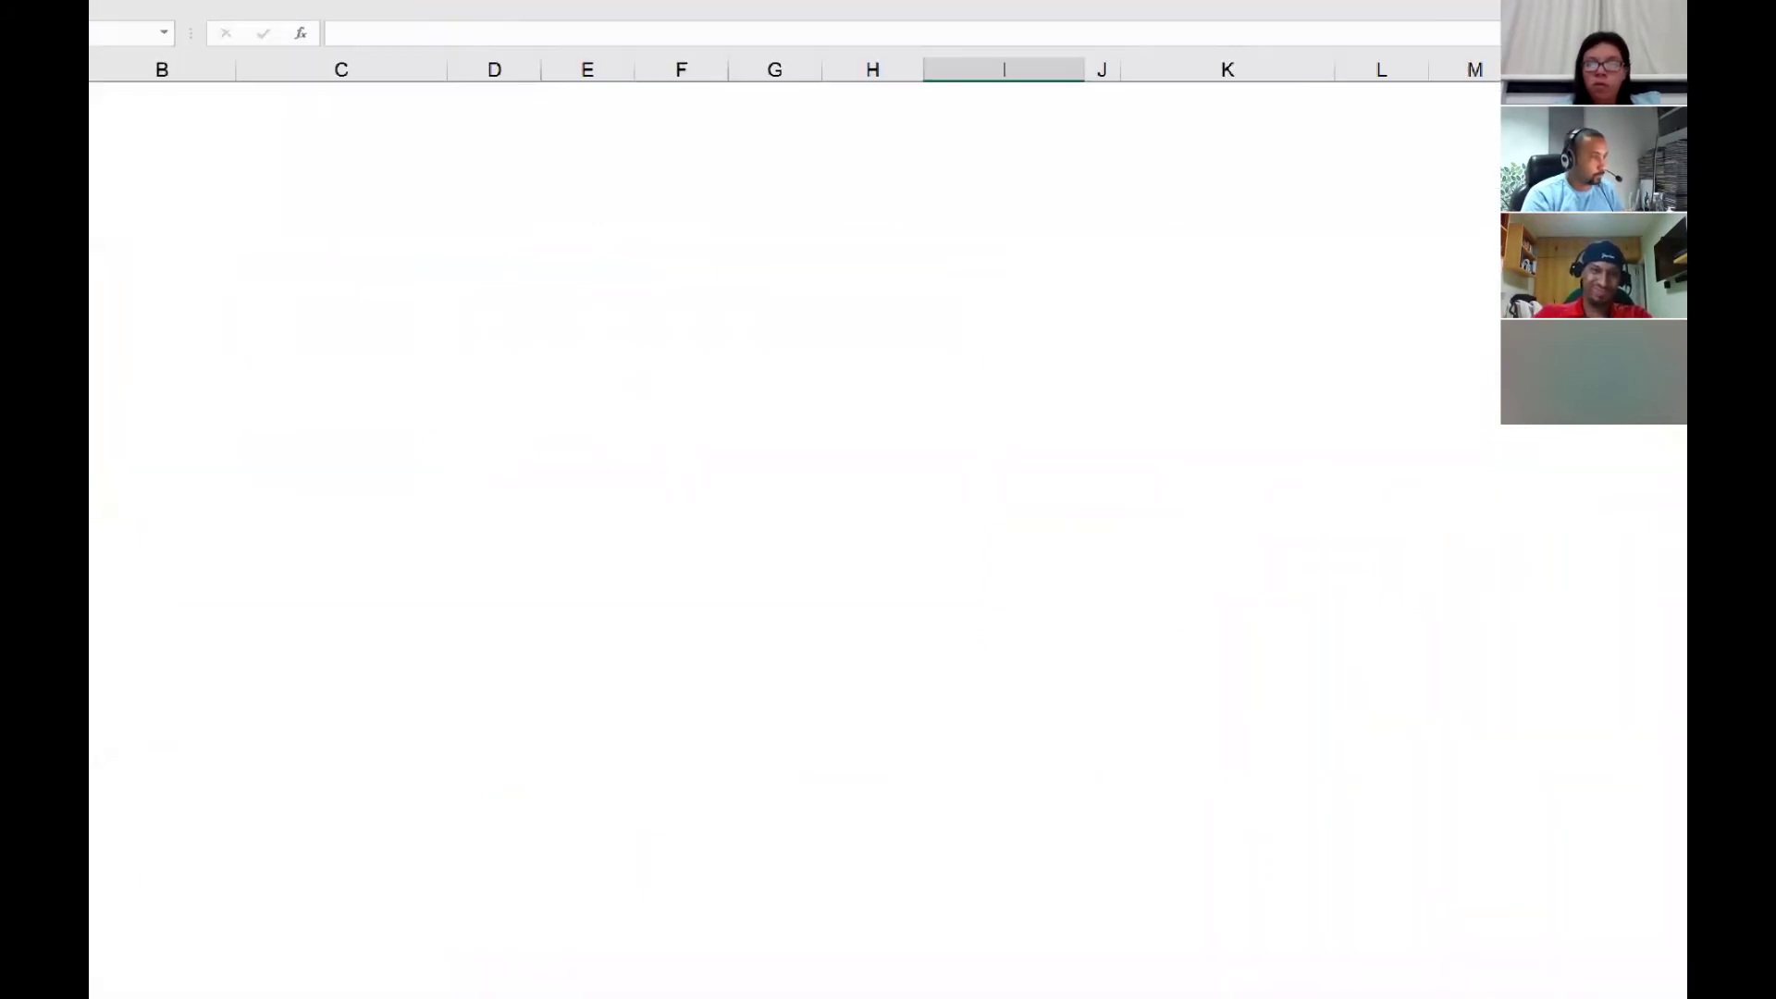
text(=s)
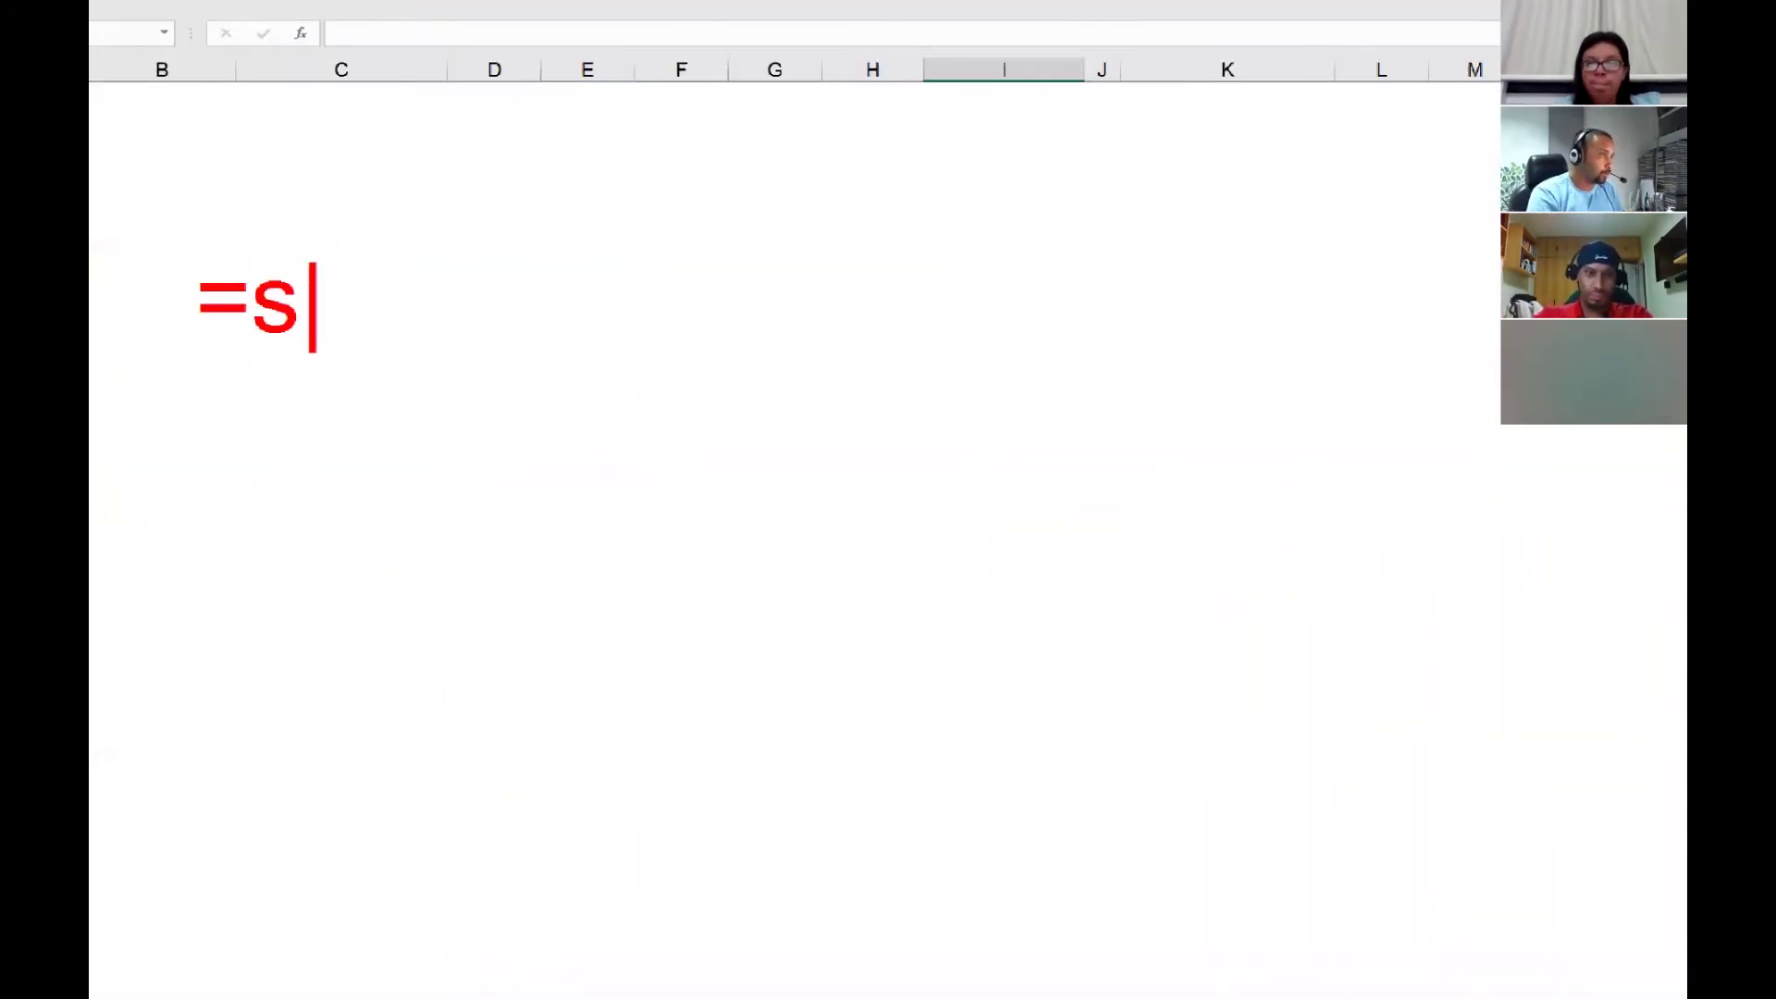
text(e(TL;)
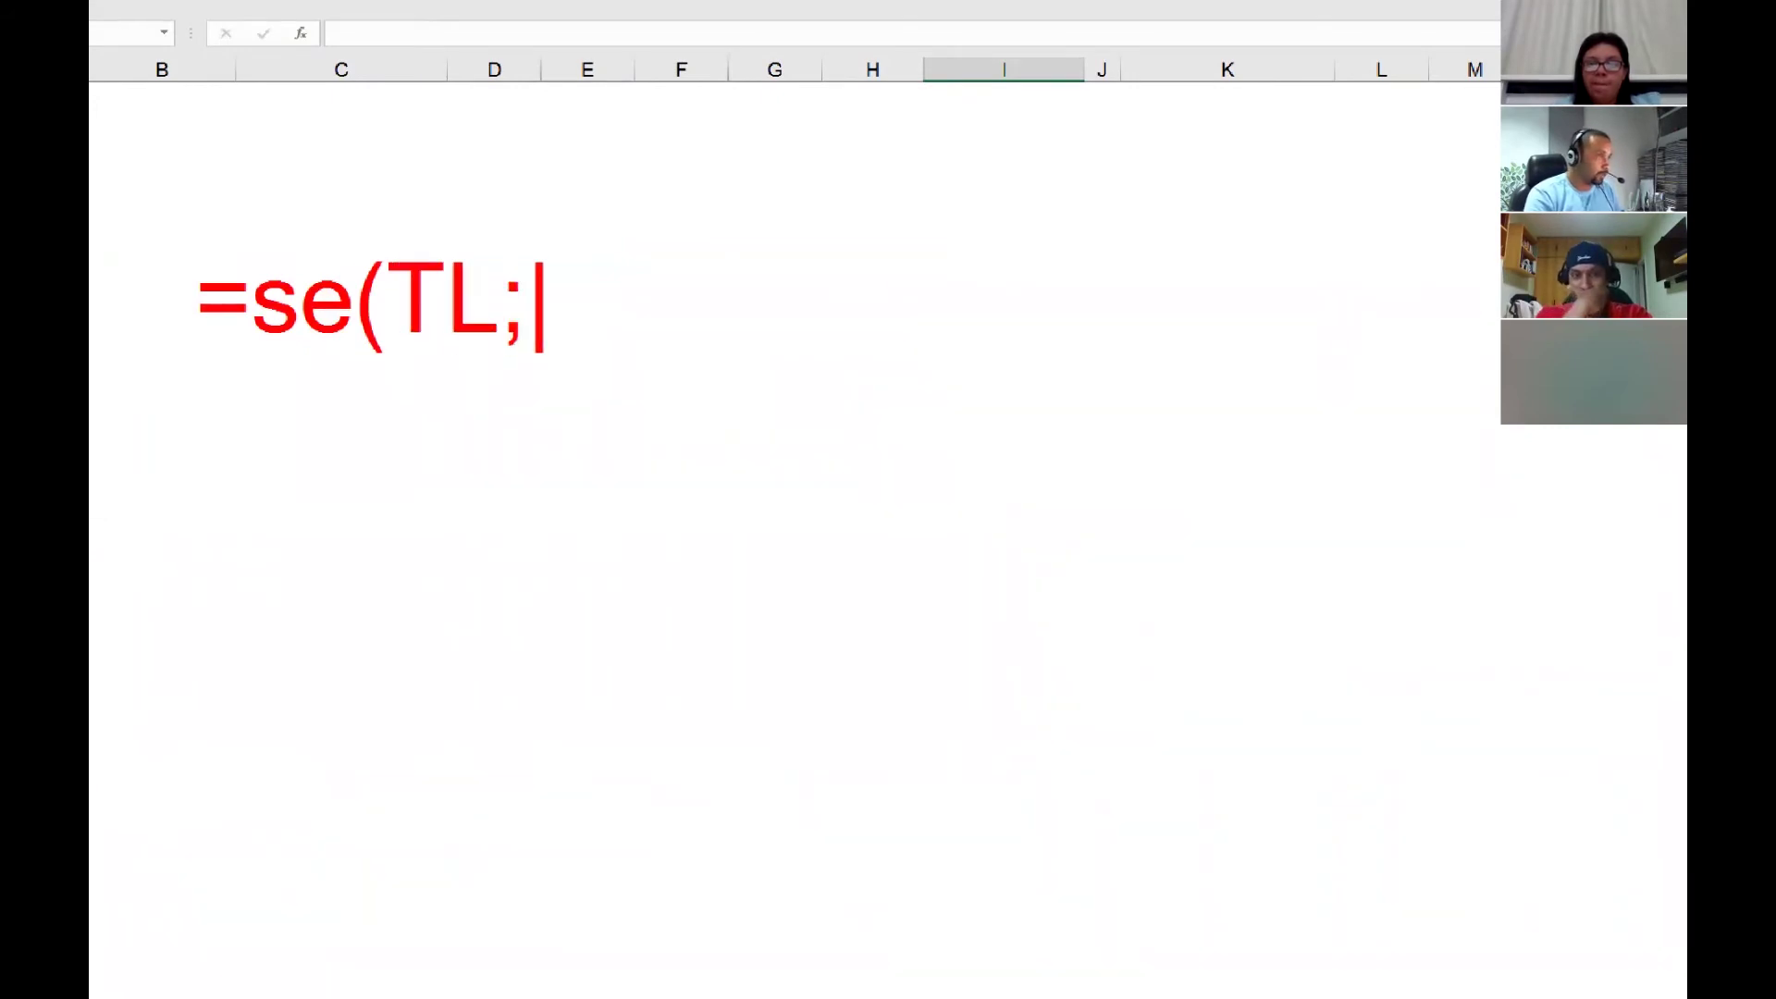
text(Vd)
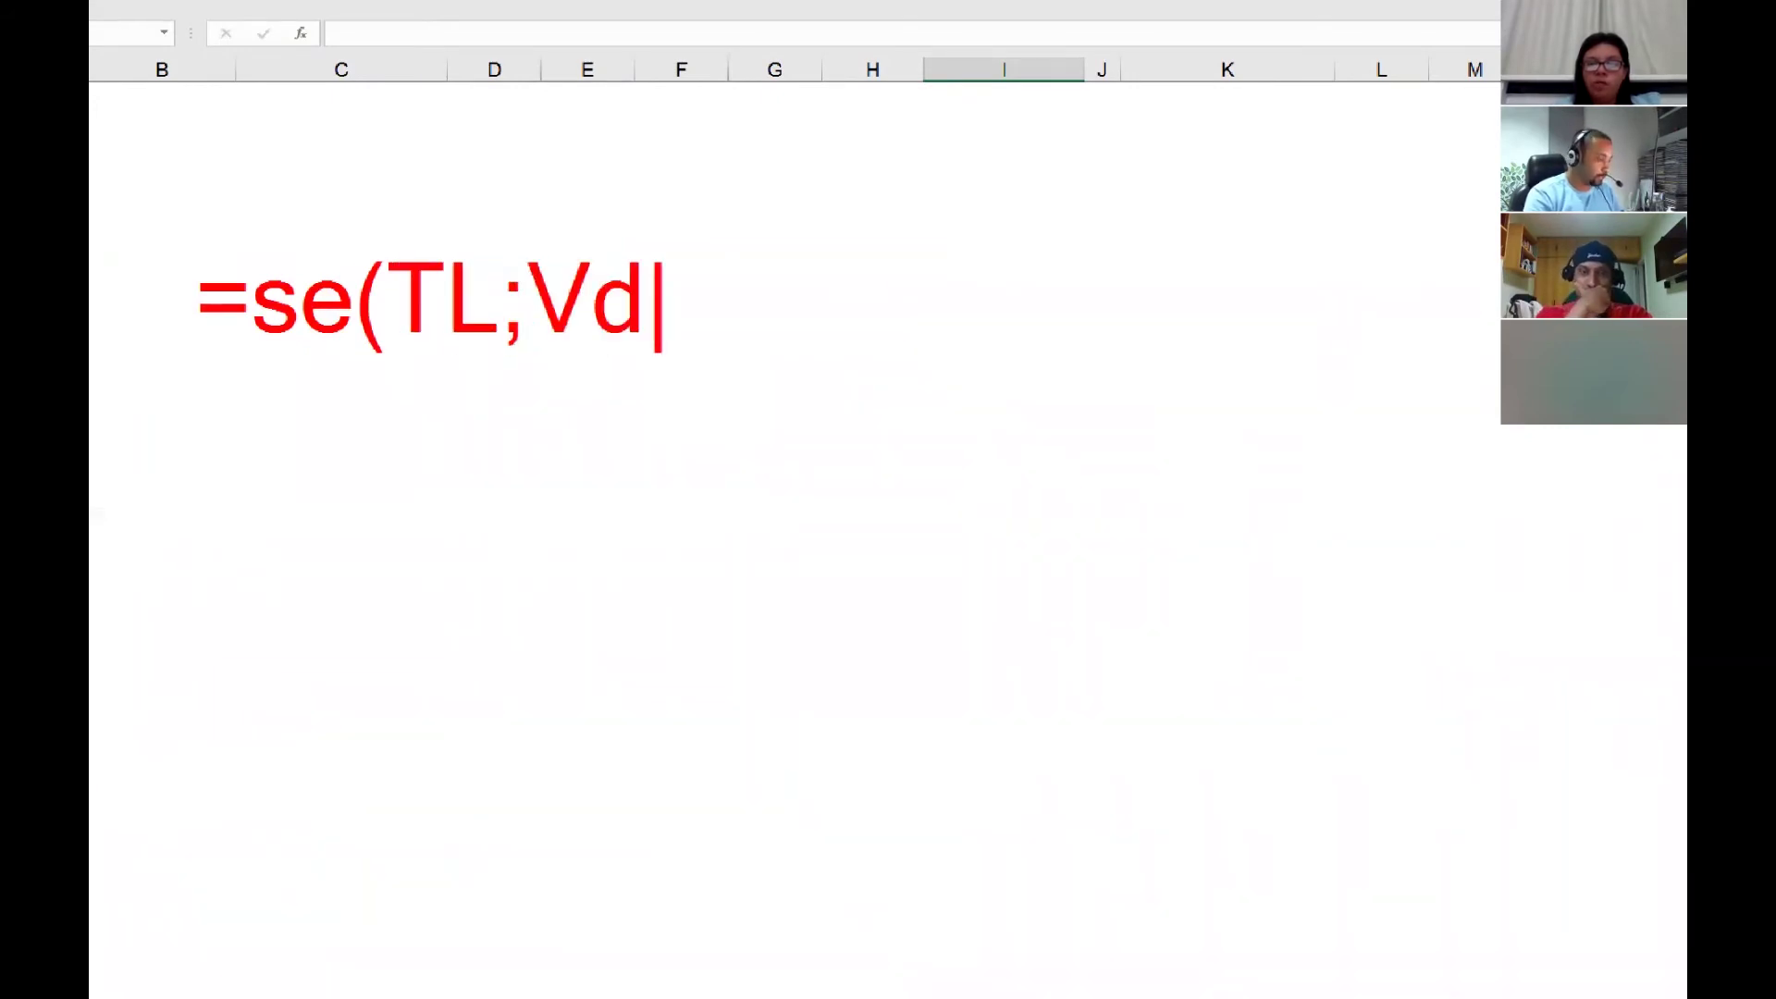
key(BackSpace)
text(D;)
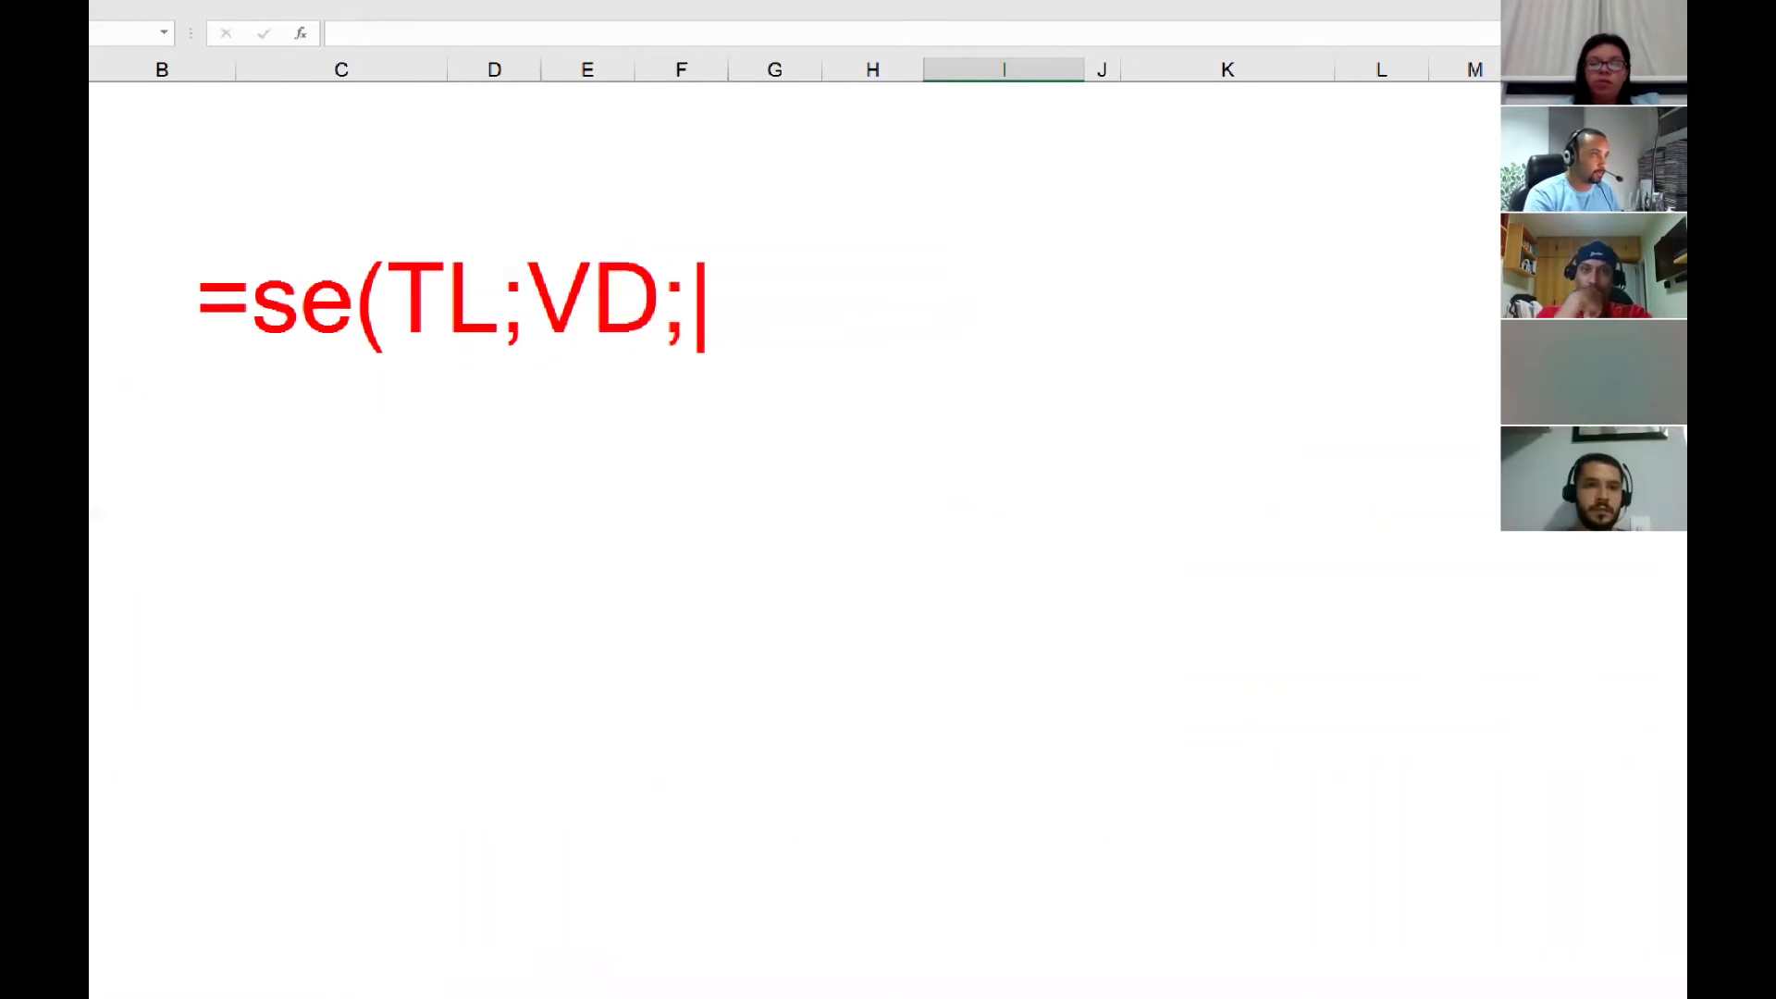
text(F)
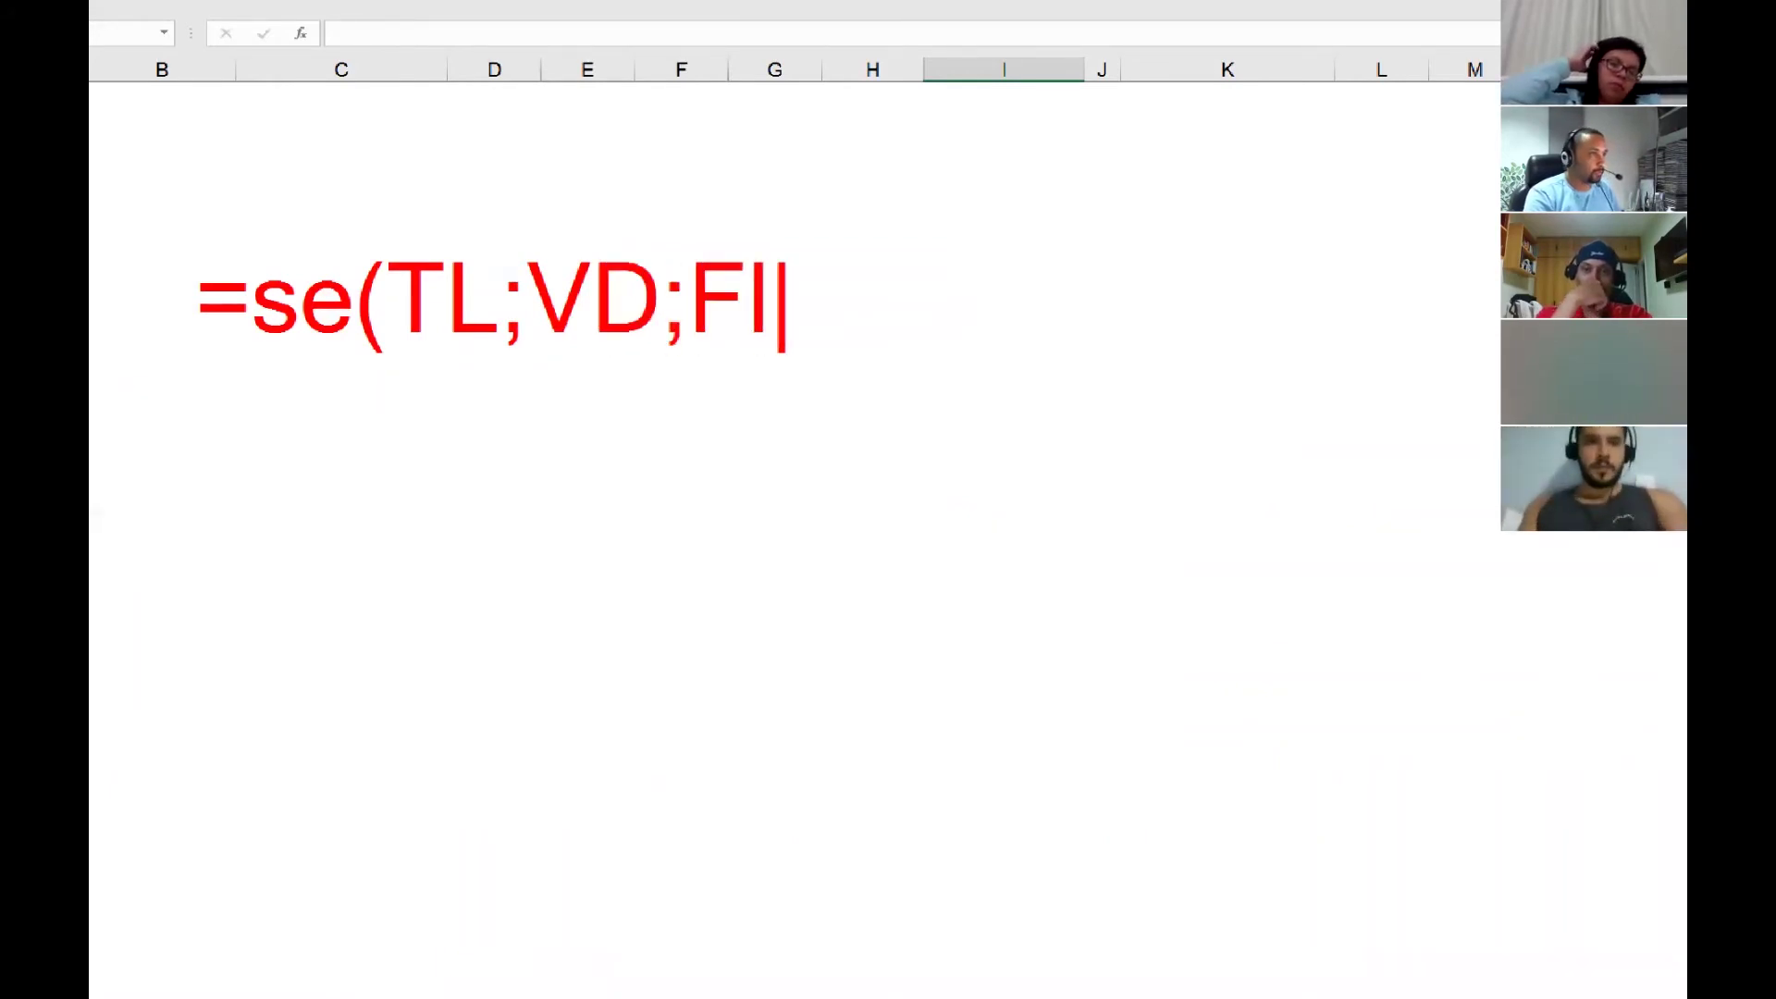
text(L)
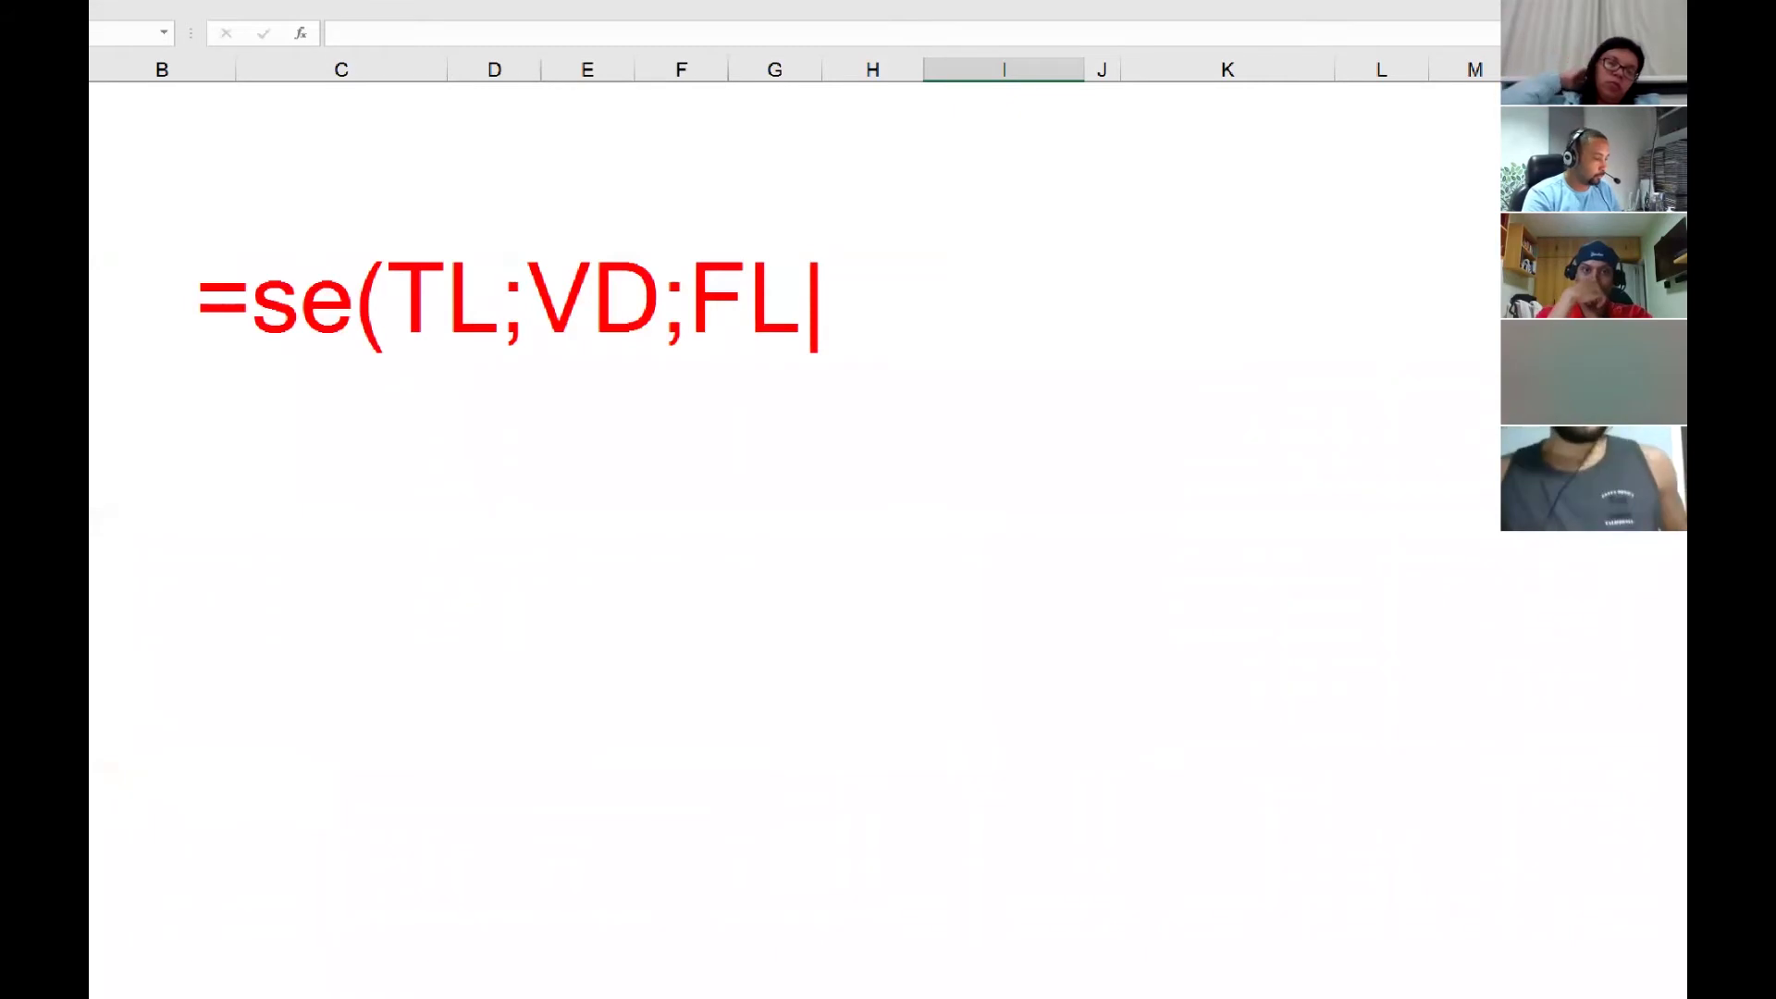
text())
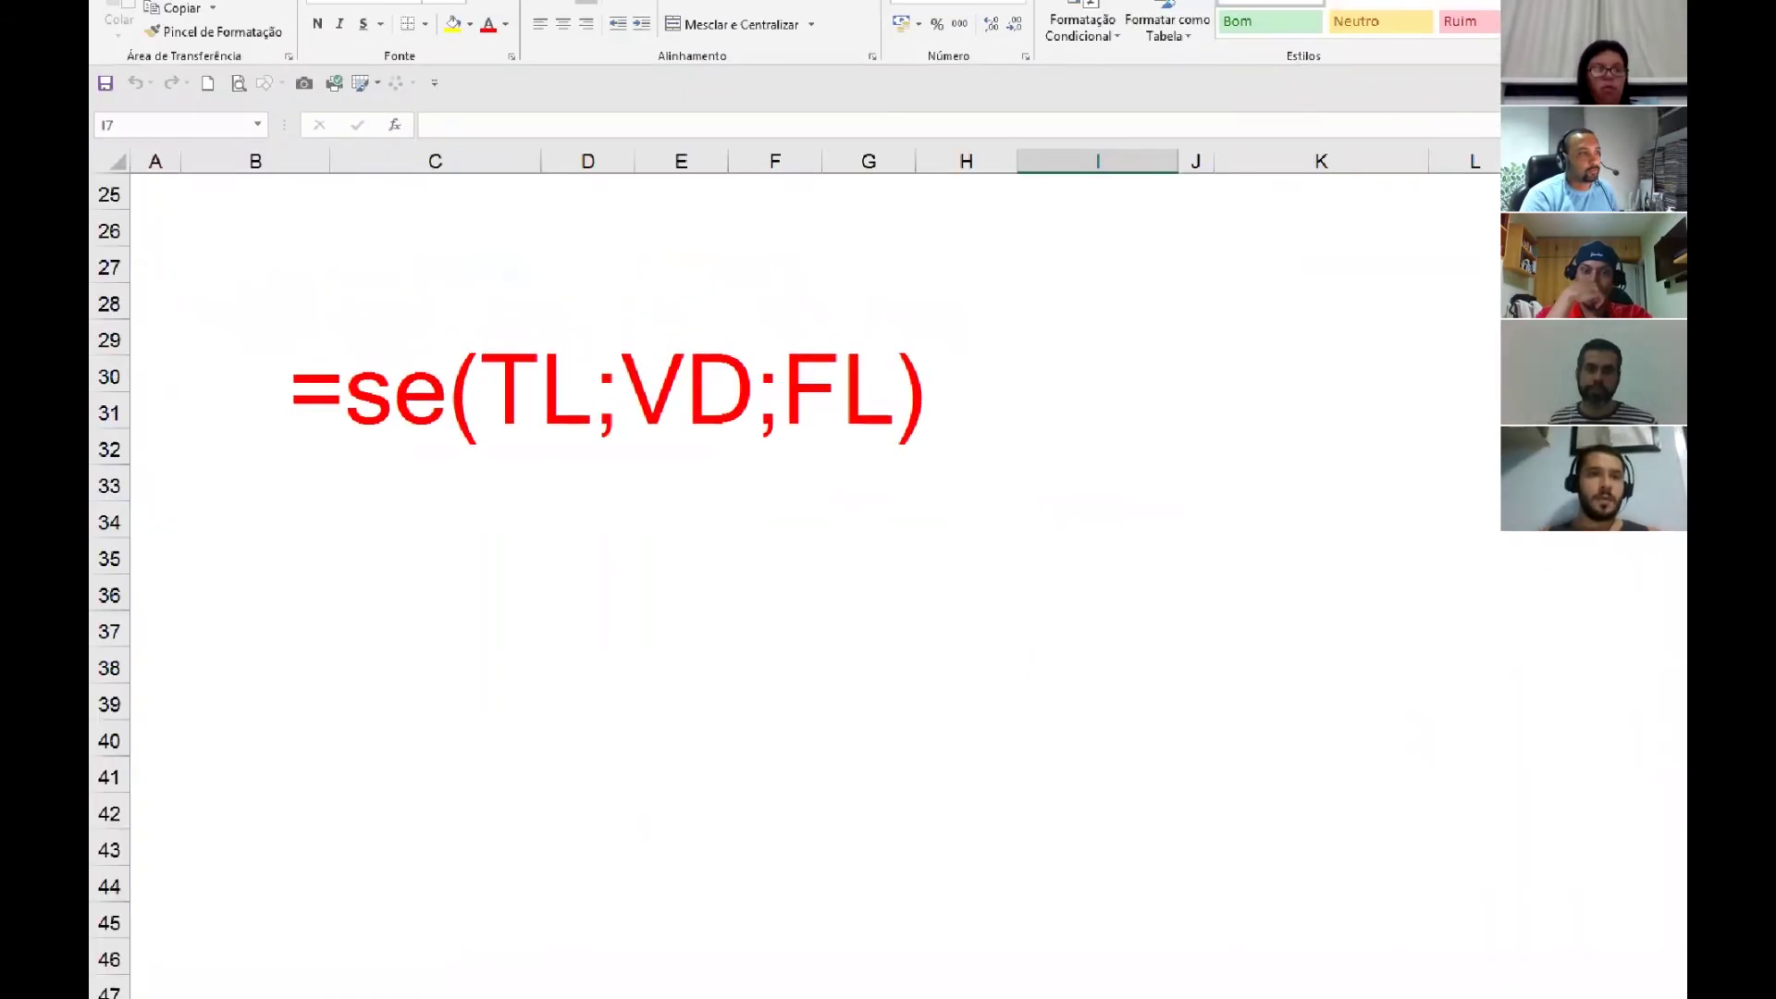
key(Escape)
Enter the SE syntax se(TL;VD;FL) as plain text, without an equals sign, in cell B29.
click(266, 340)
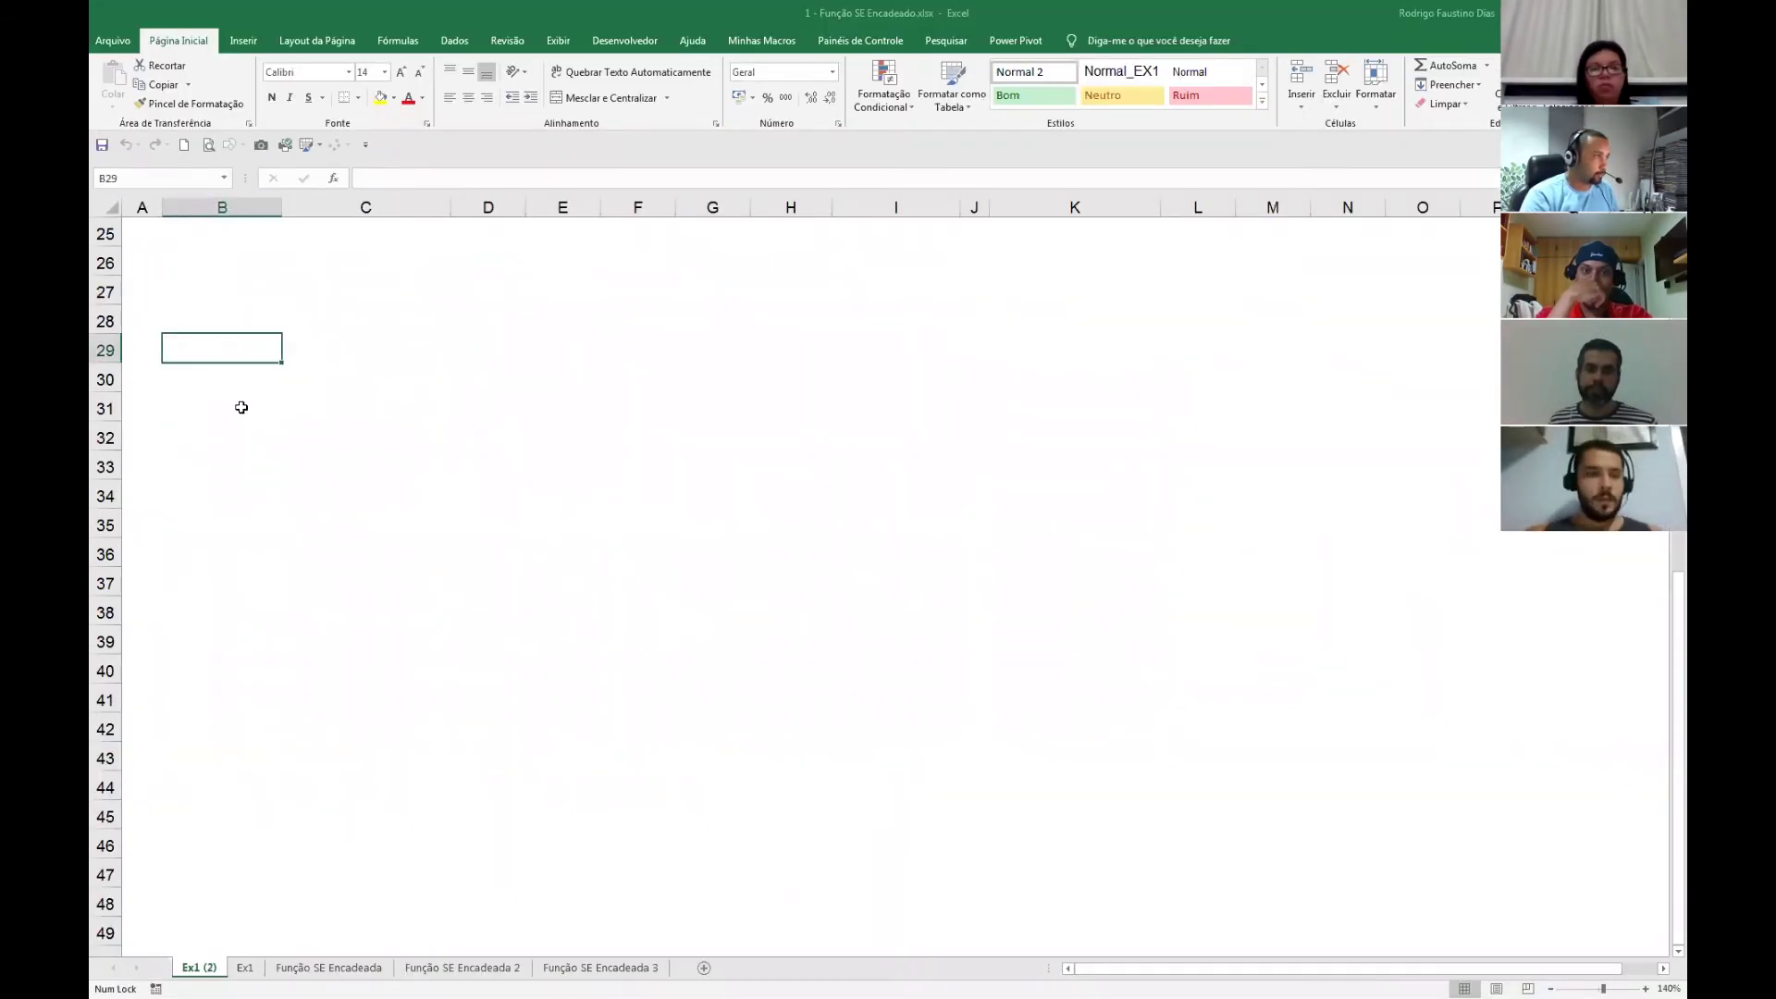
text(=se)
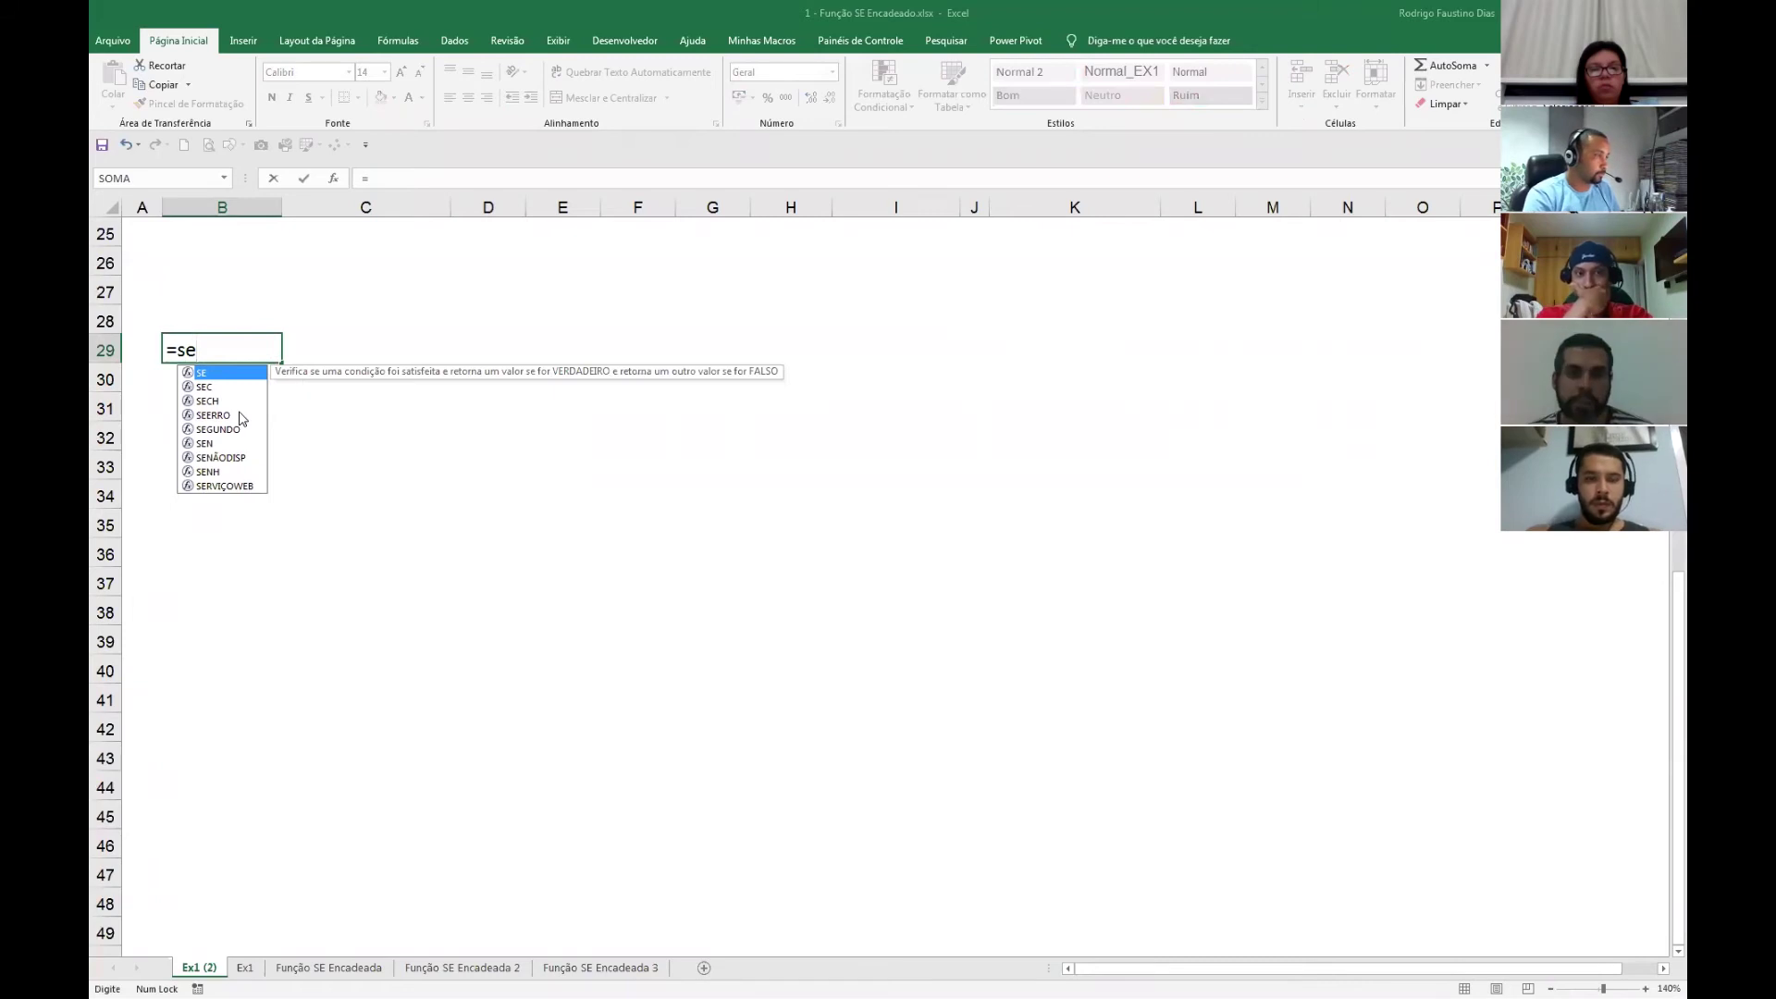
key(BackSpace)
key(BackSpace)
key(BackSpace)
text(se(tl)
key(BackSpace)
key(BackSpace)
key(Caps_Lock)
text(TL;)
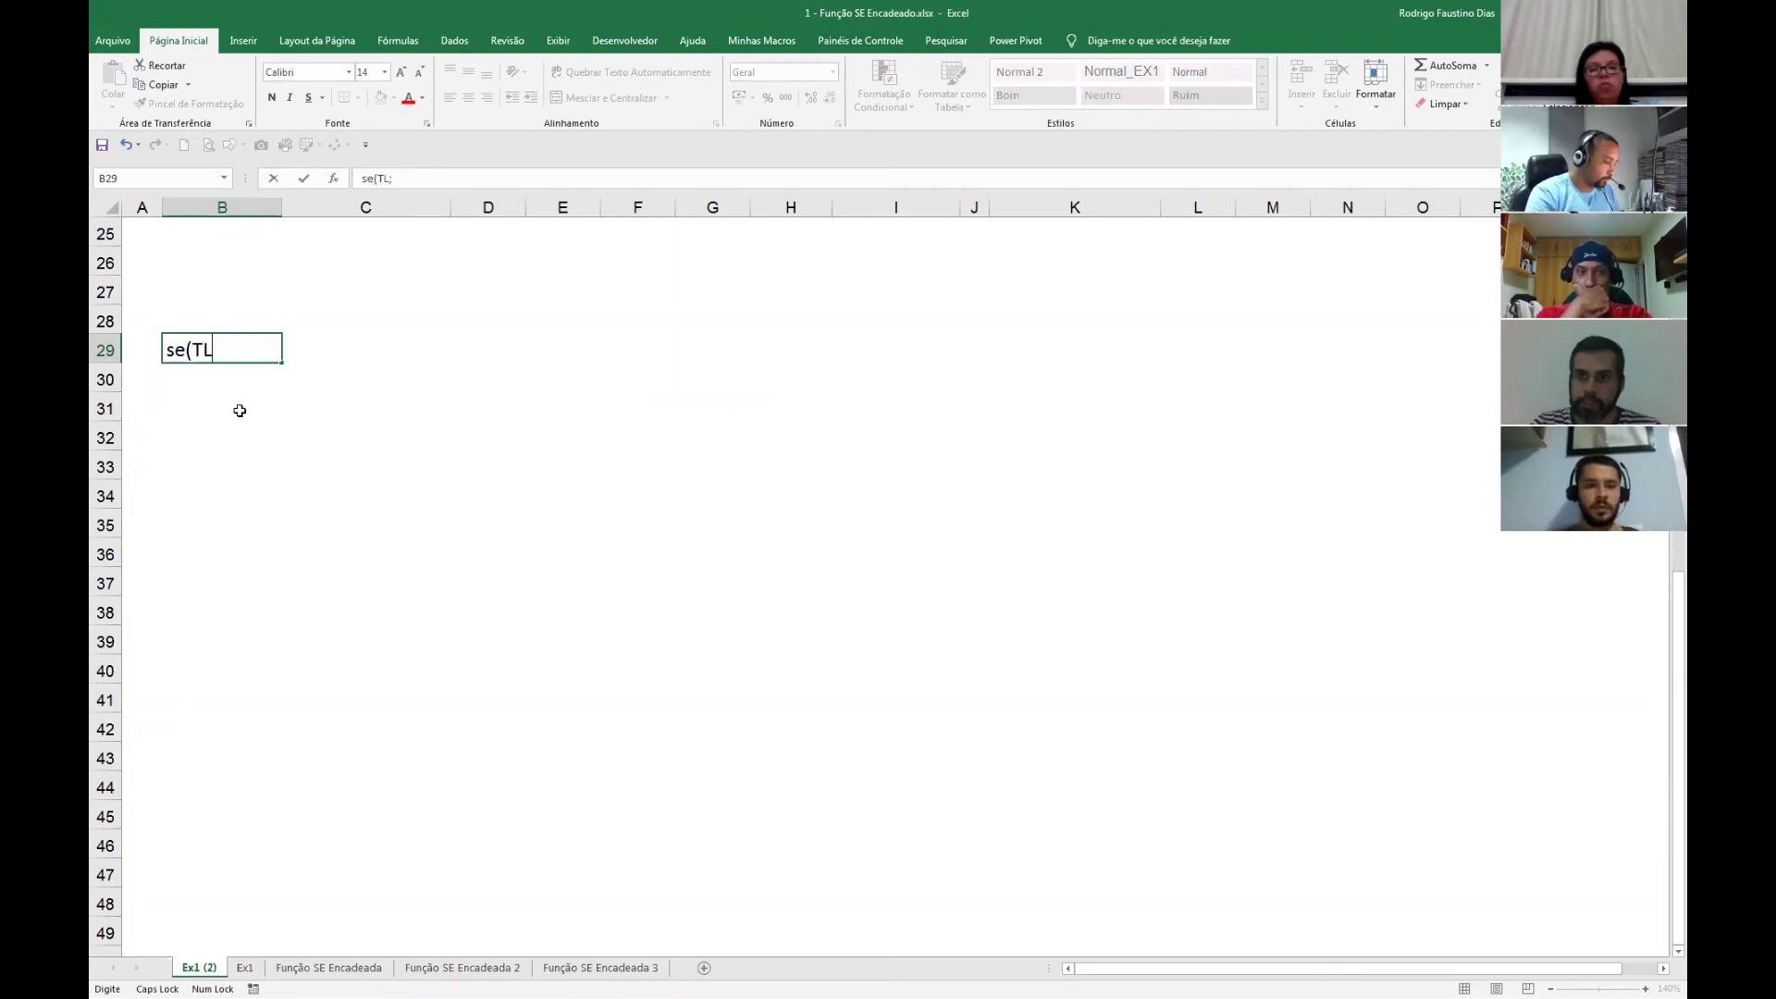
text(VD;)
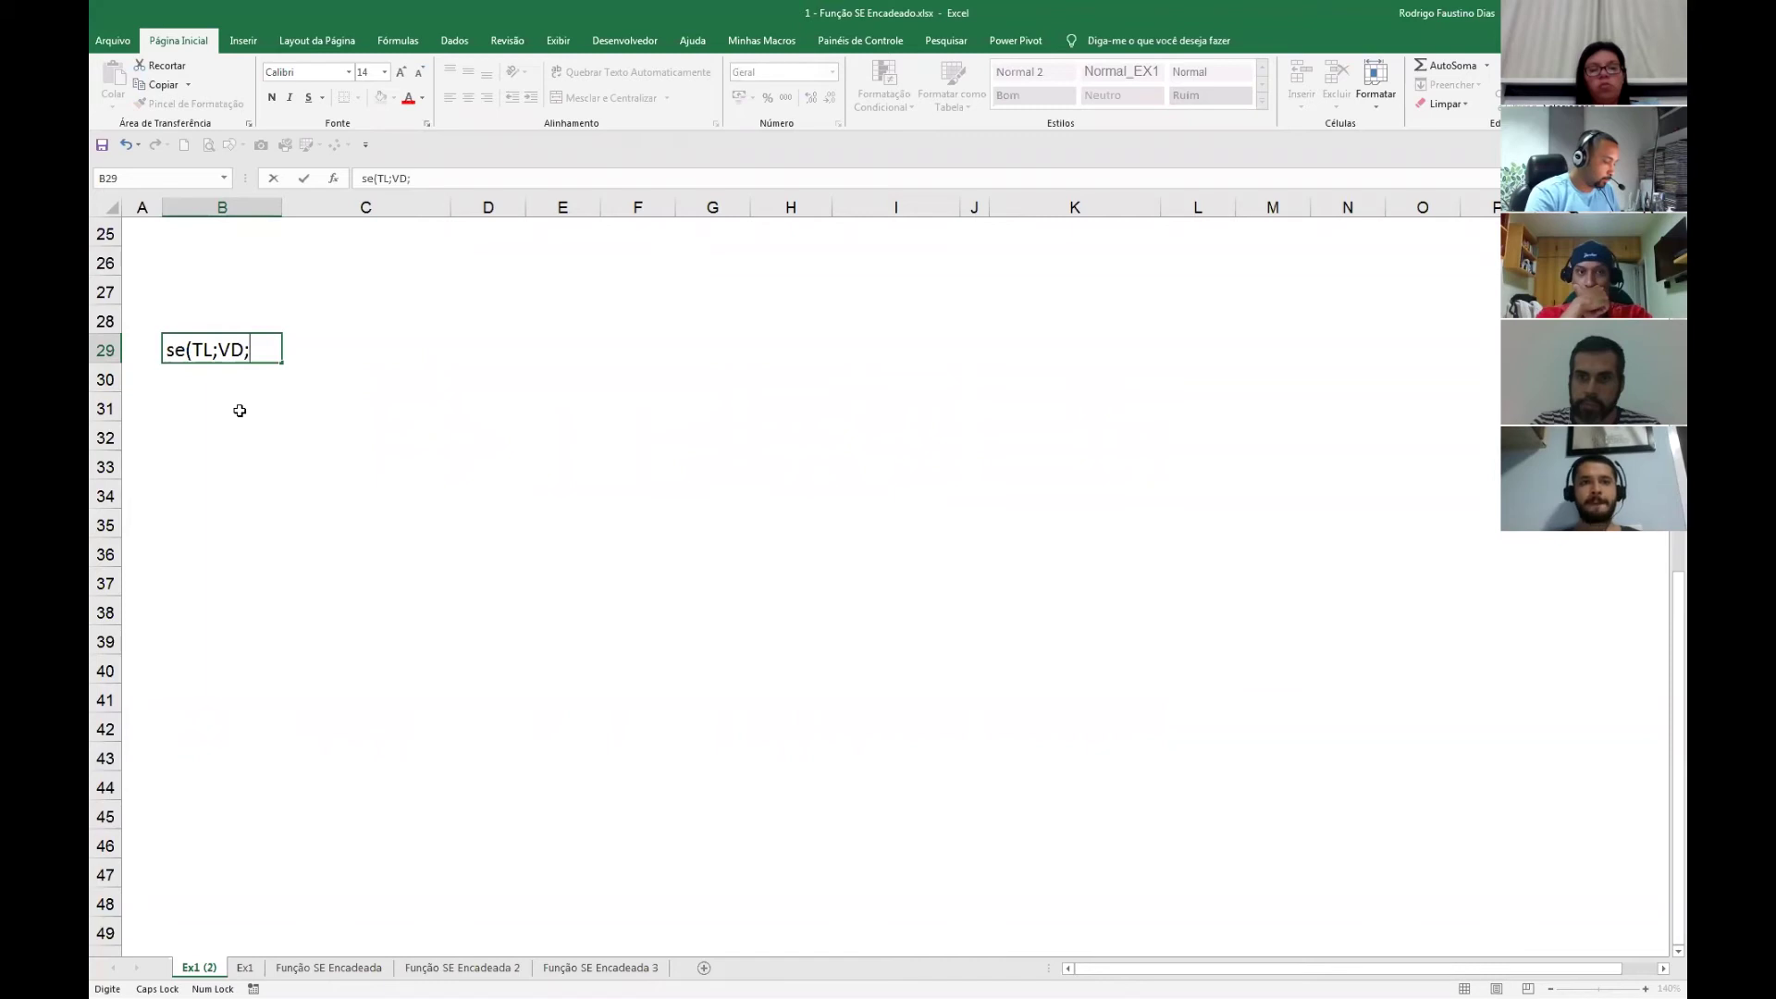
text(FL))
key(Return)
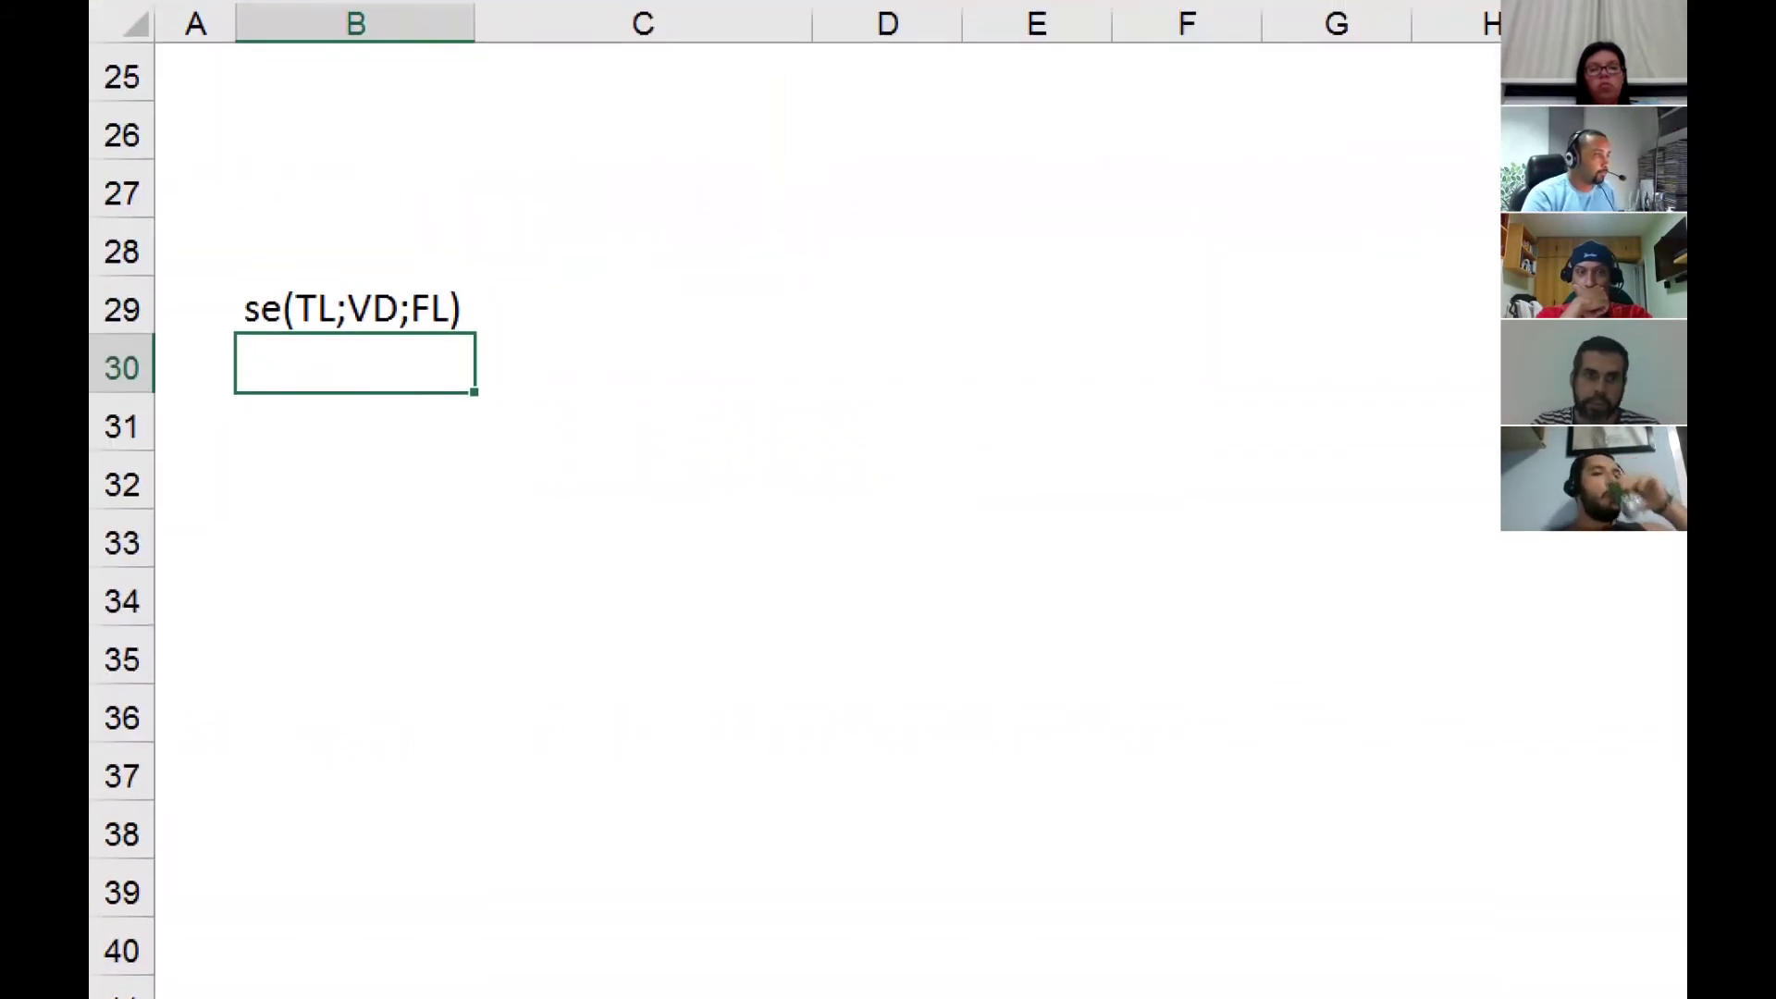
Cross out FL in the B29 syntax with red annotations and link it by an arrow to a second SE(TL;VD;FL) written below.
drag(405, 291, 474, 350)
mouse_move(458, 287)
mouse_down()
mouse_move(417, 345)
mouse_move(428, 437)
mouse_up()
drag(429, 339, 405, 521)
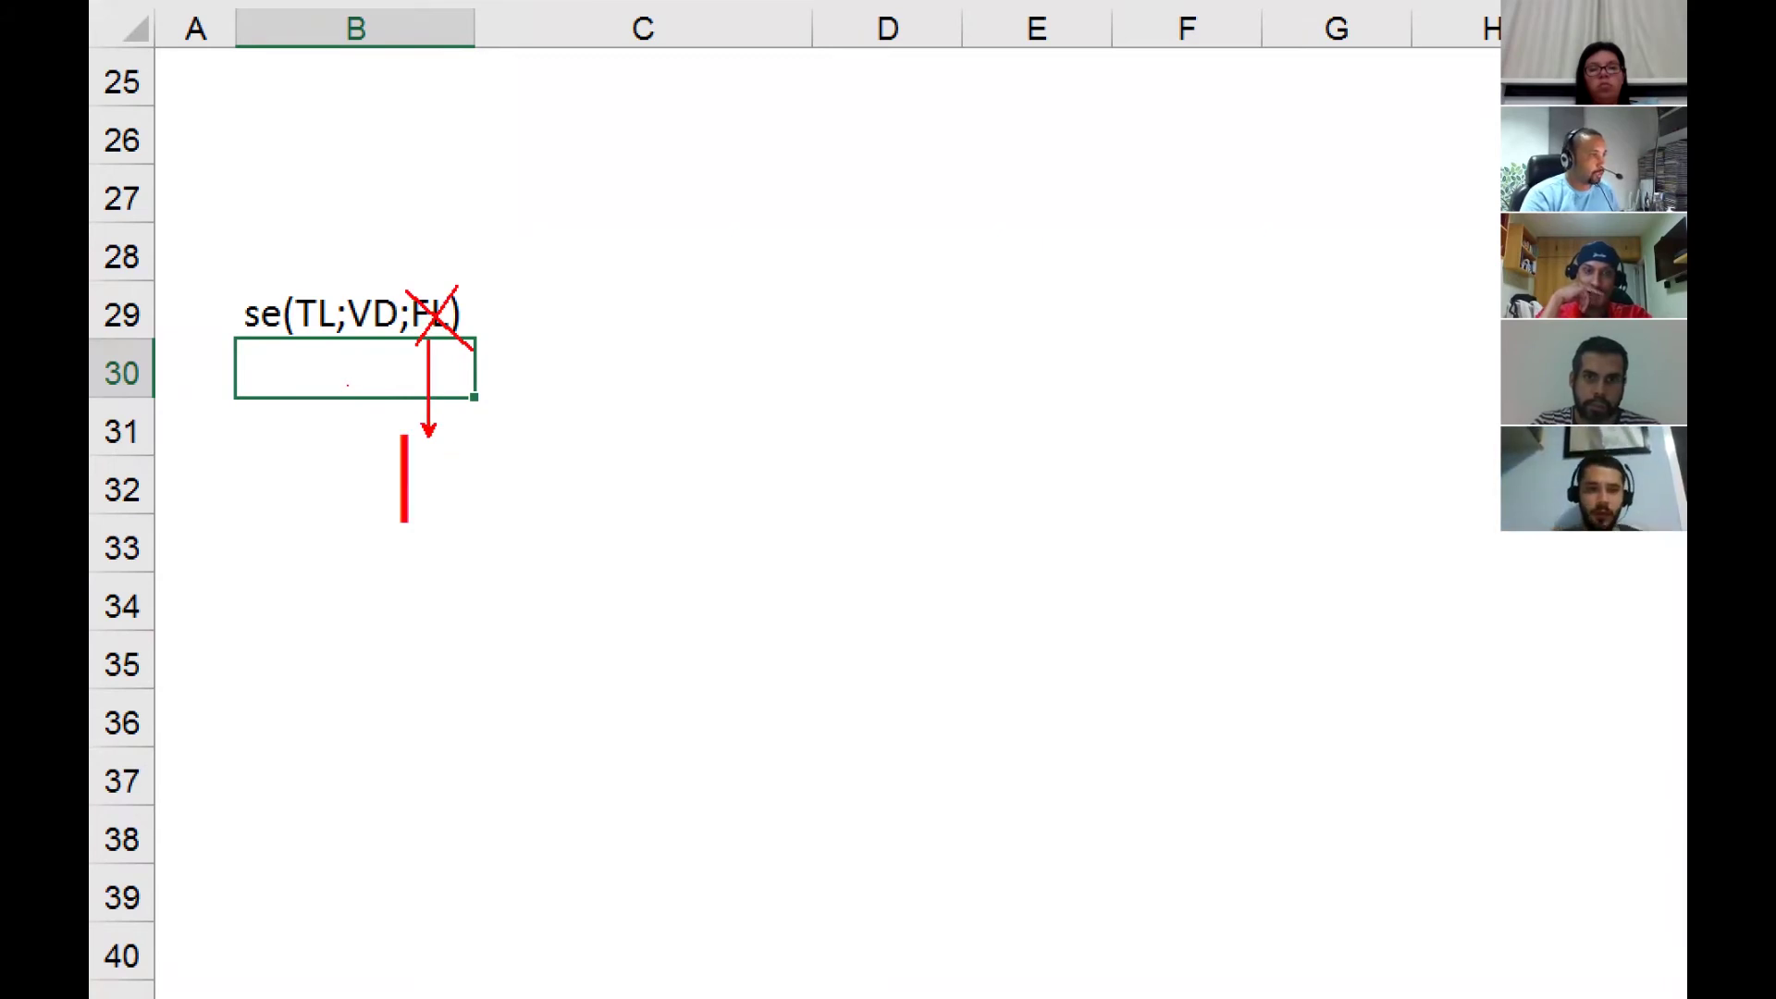
text(SE)
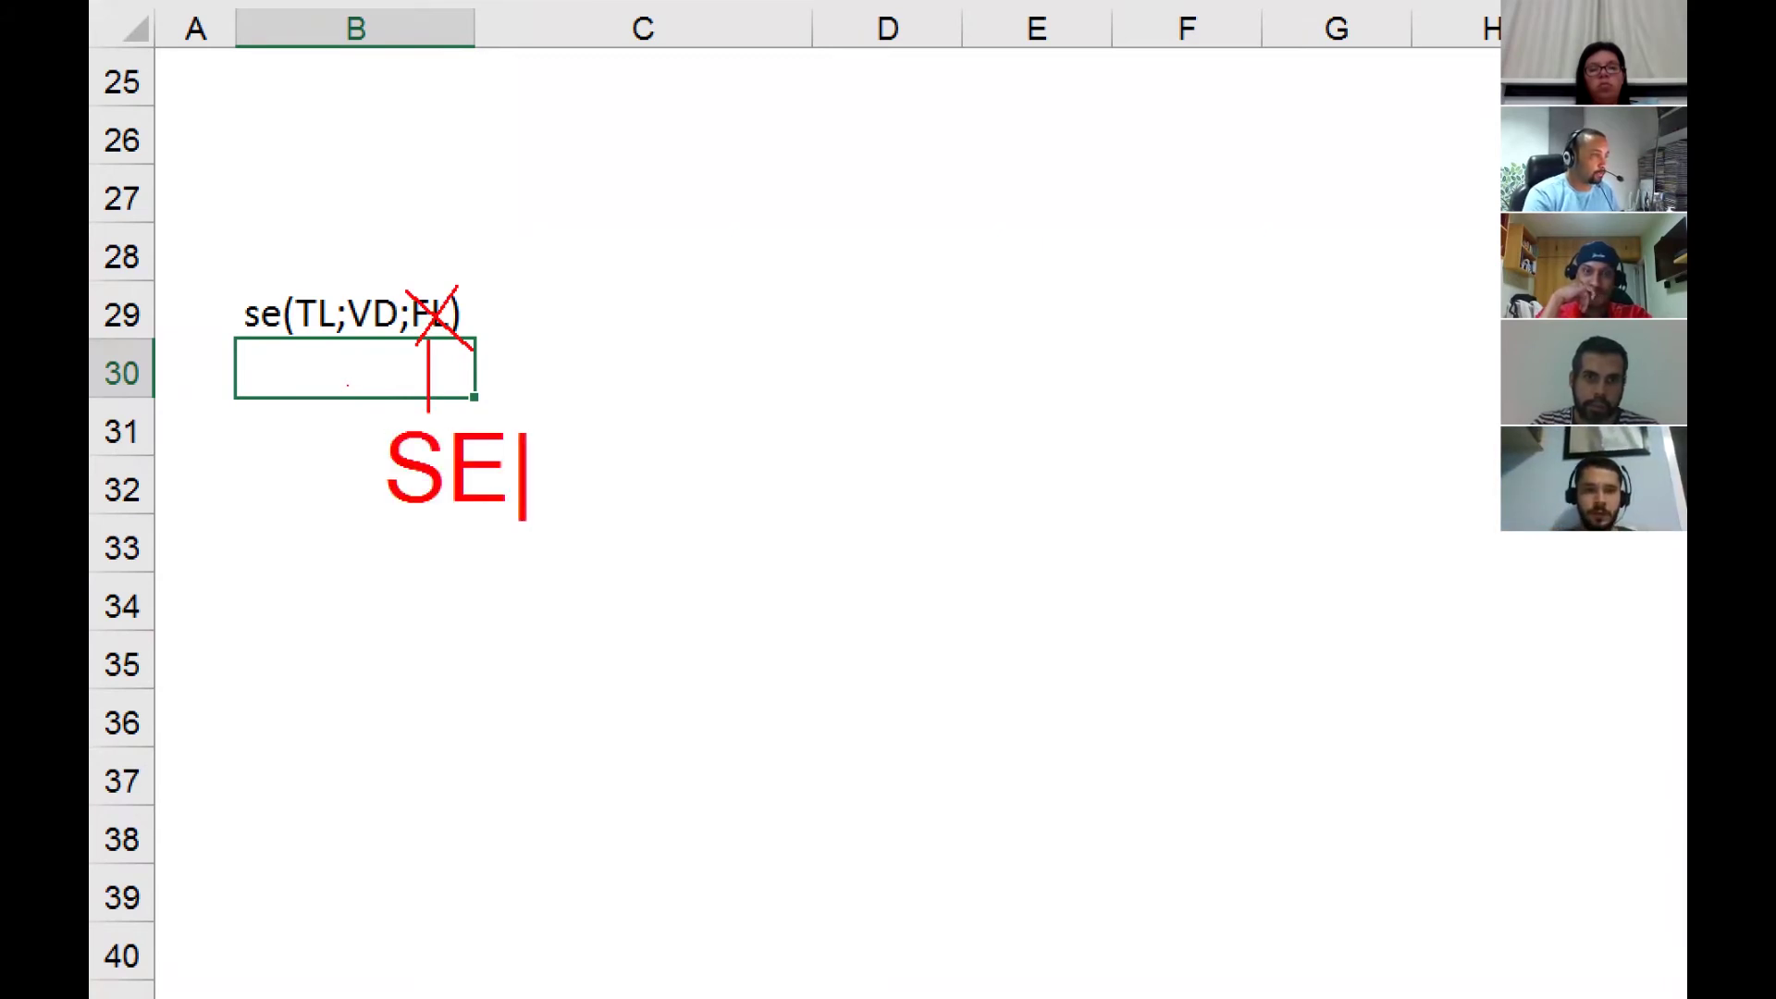
text(()
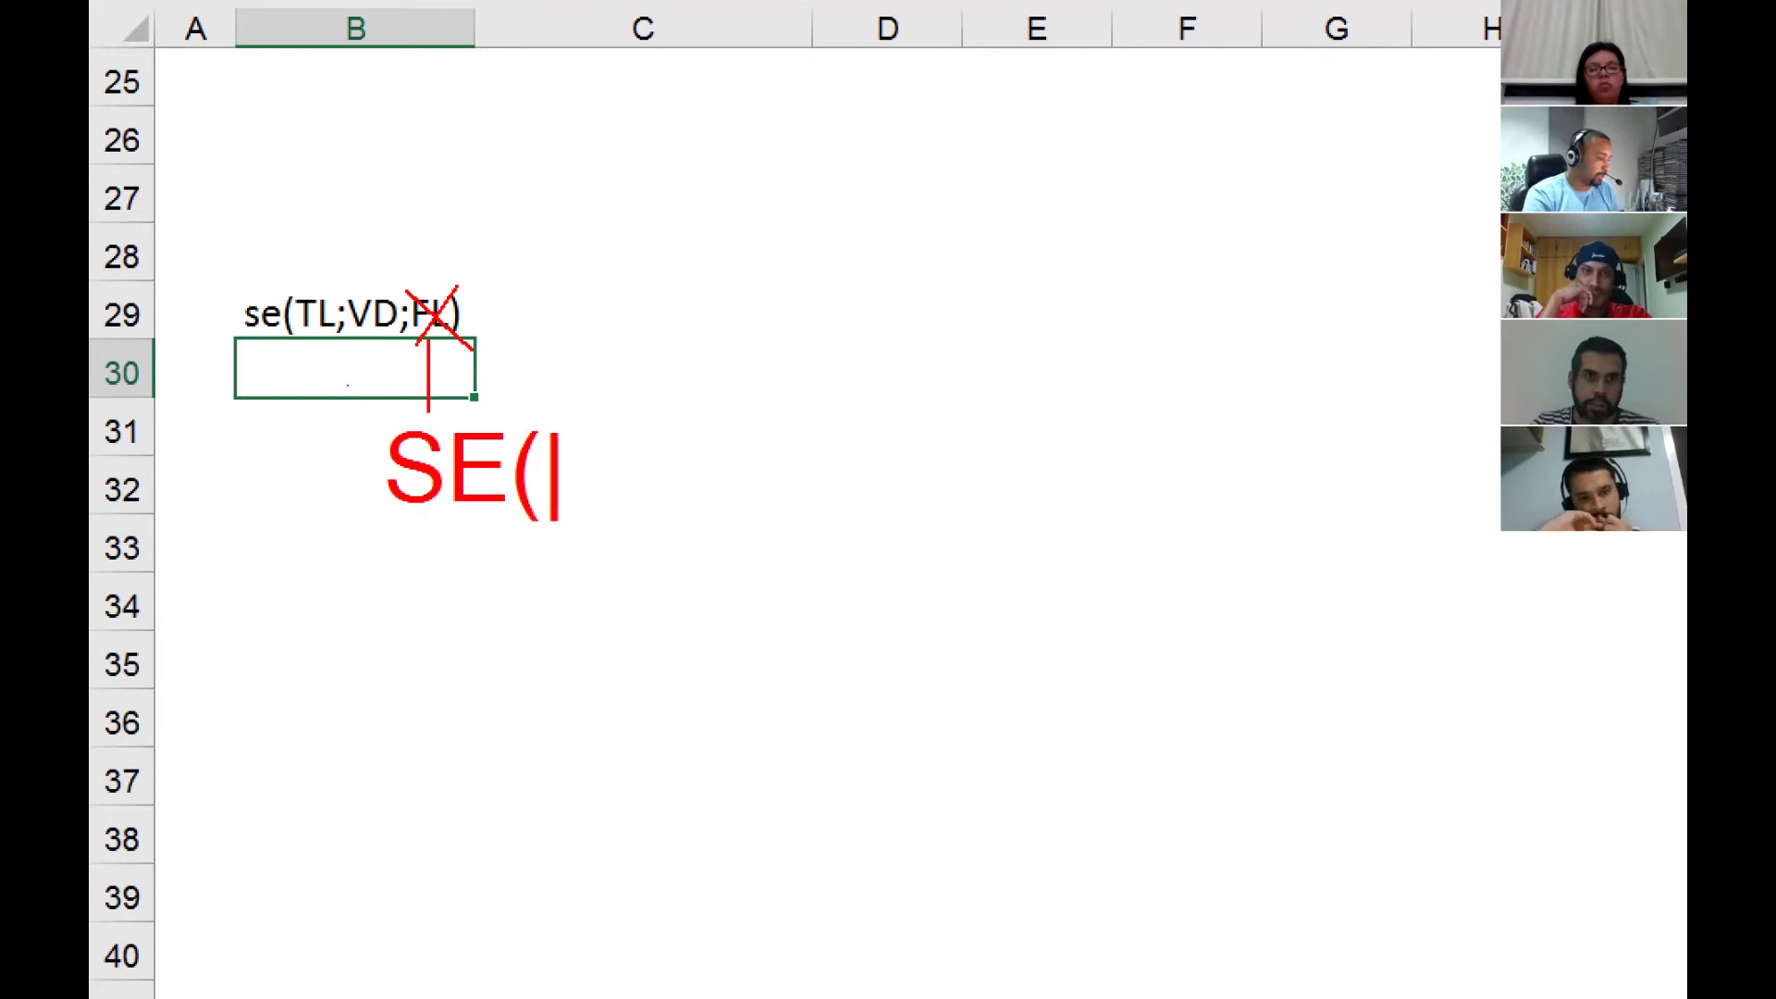
text(TL;)
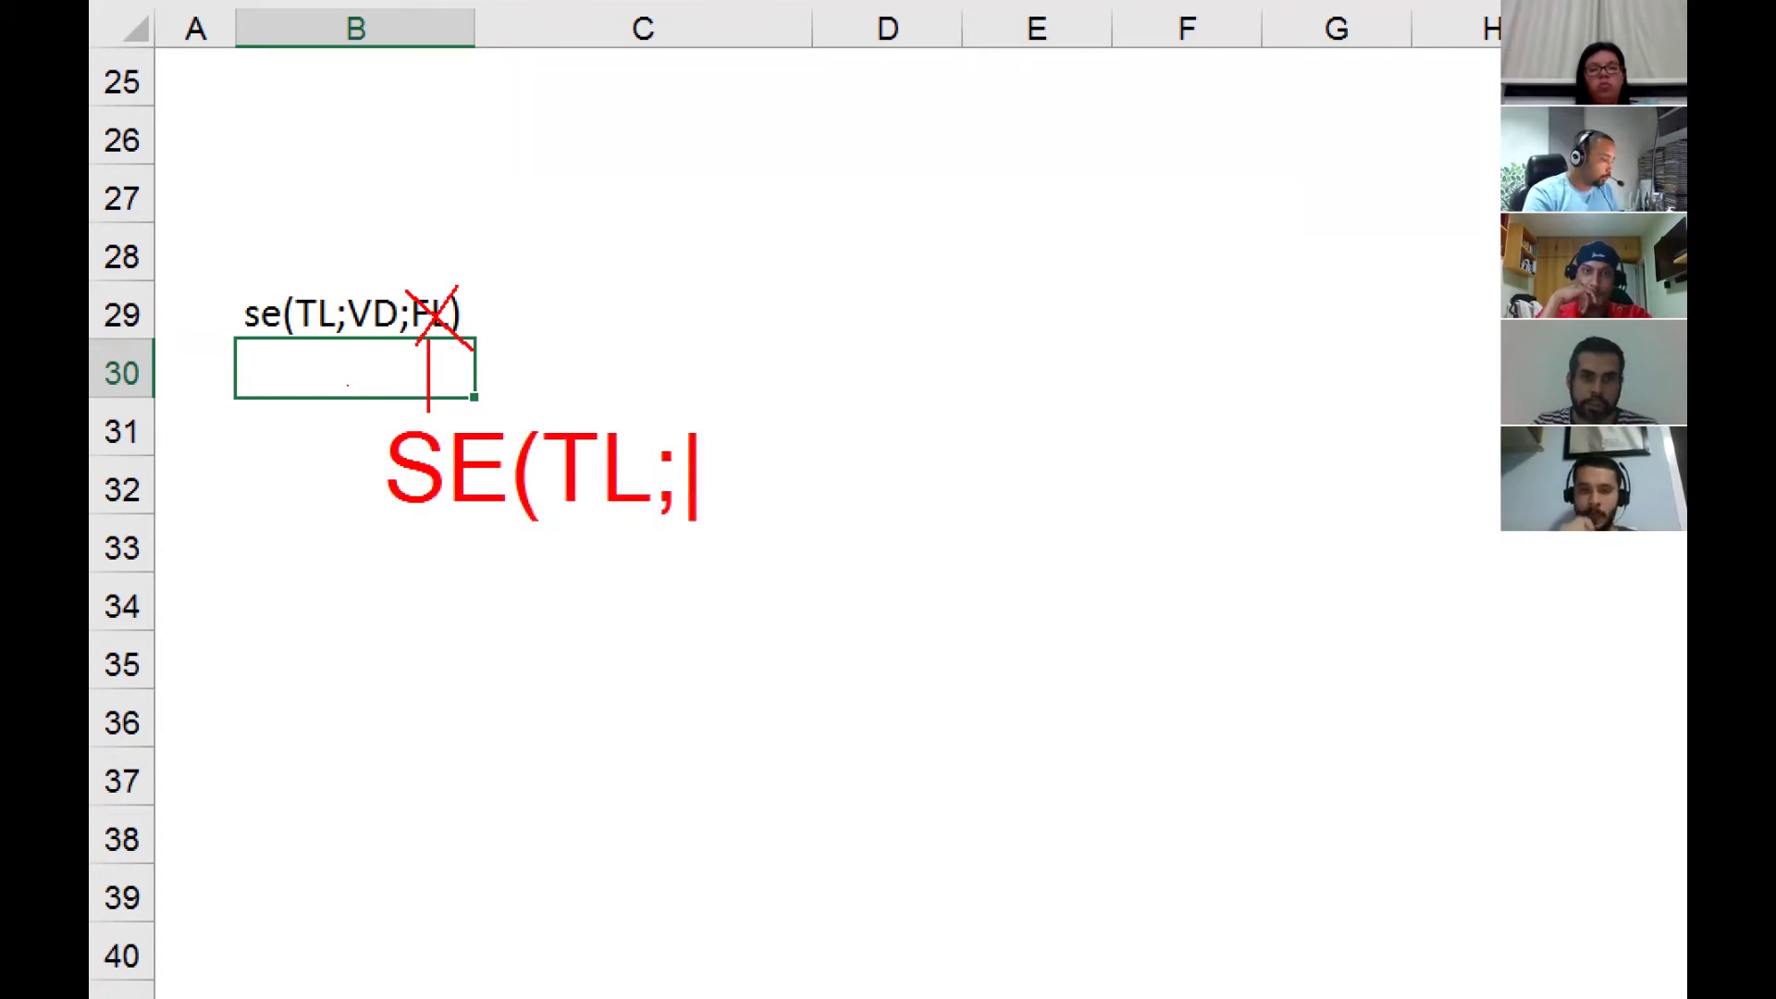
text(VD;)
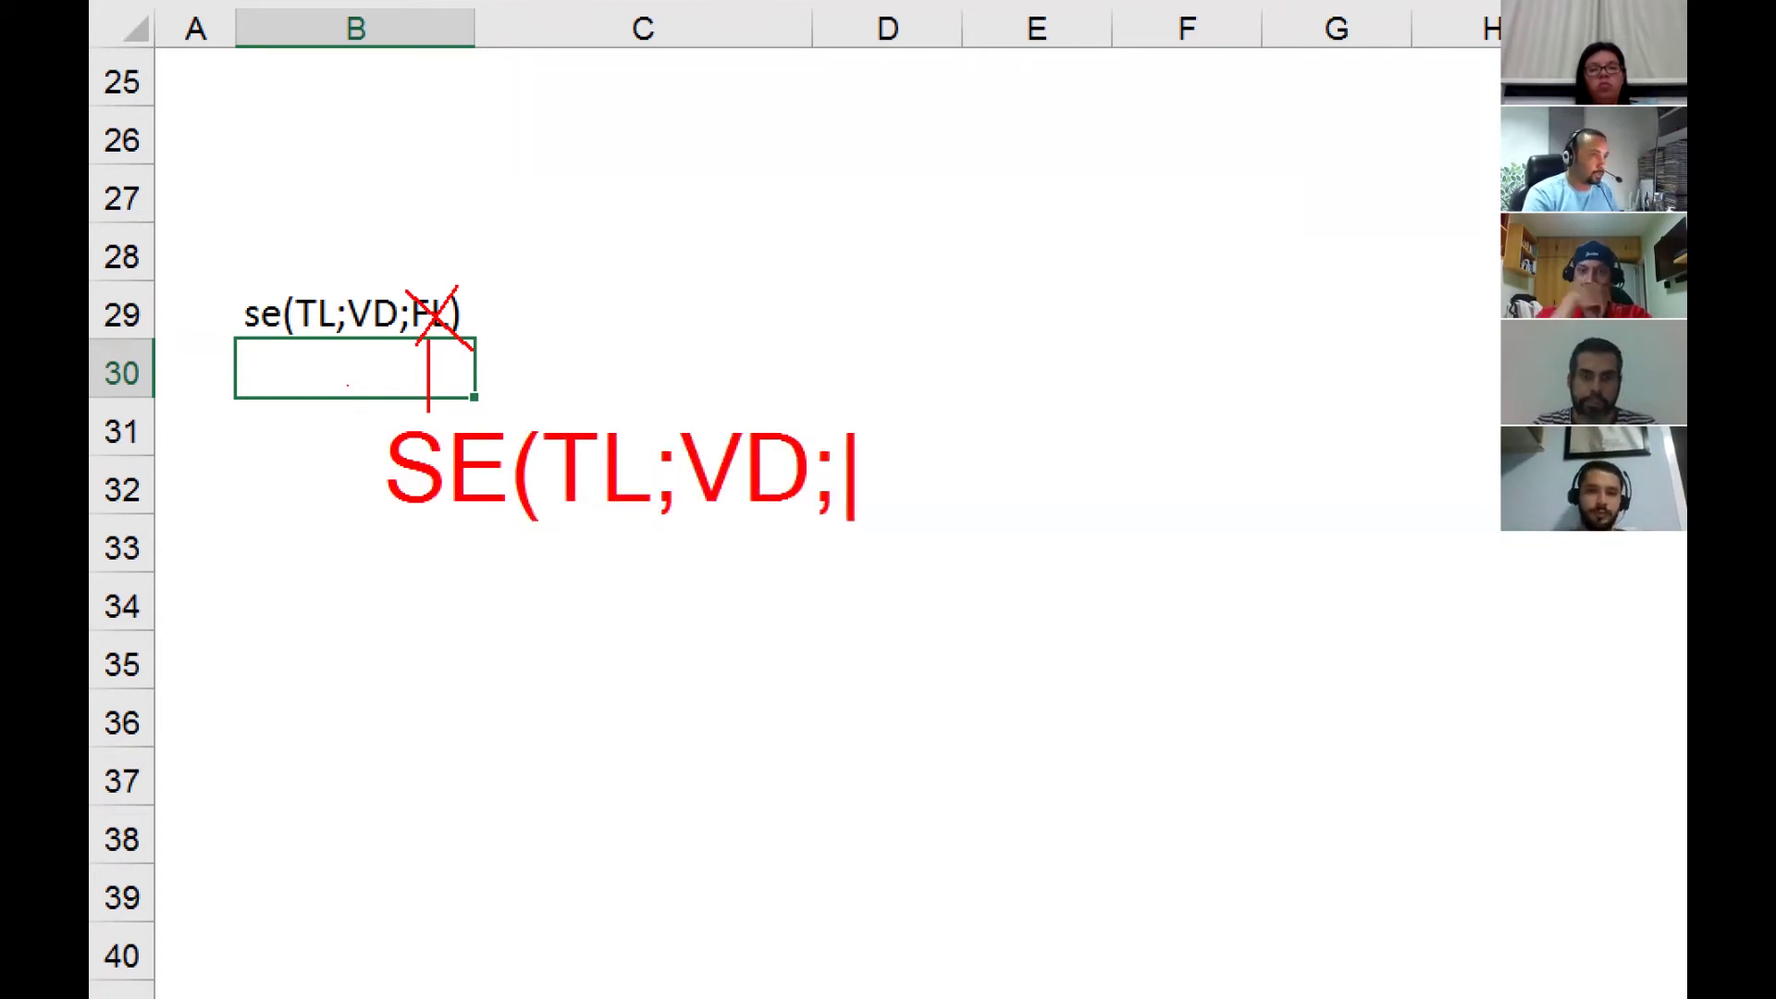
text(f)
key(BackSpace)
text(FL)
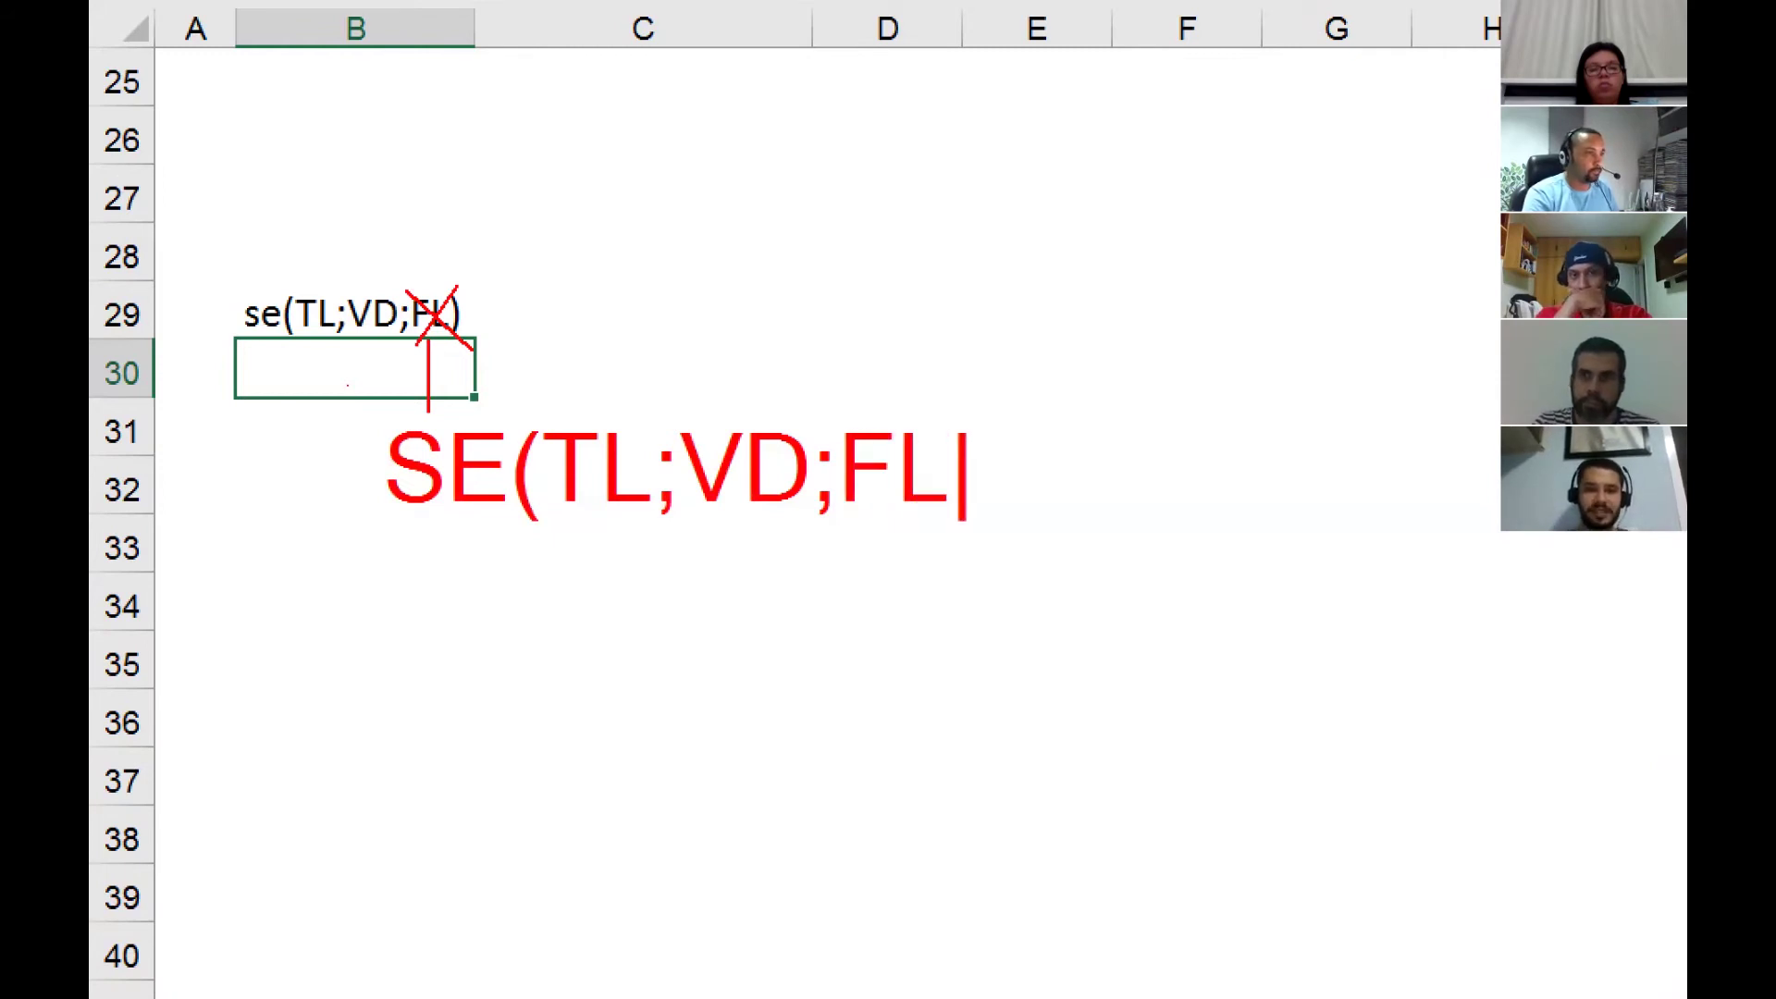
text())
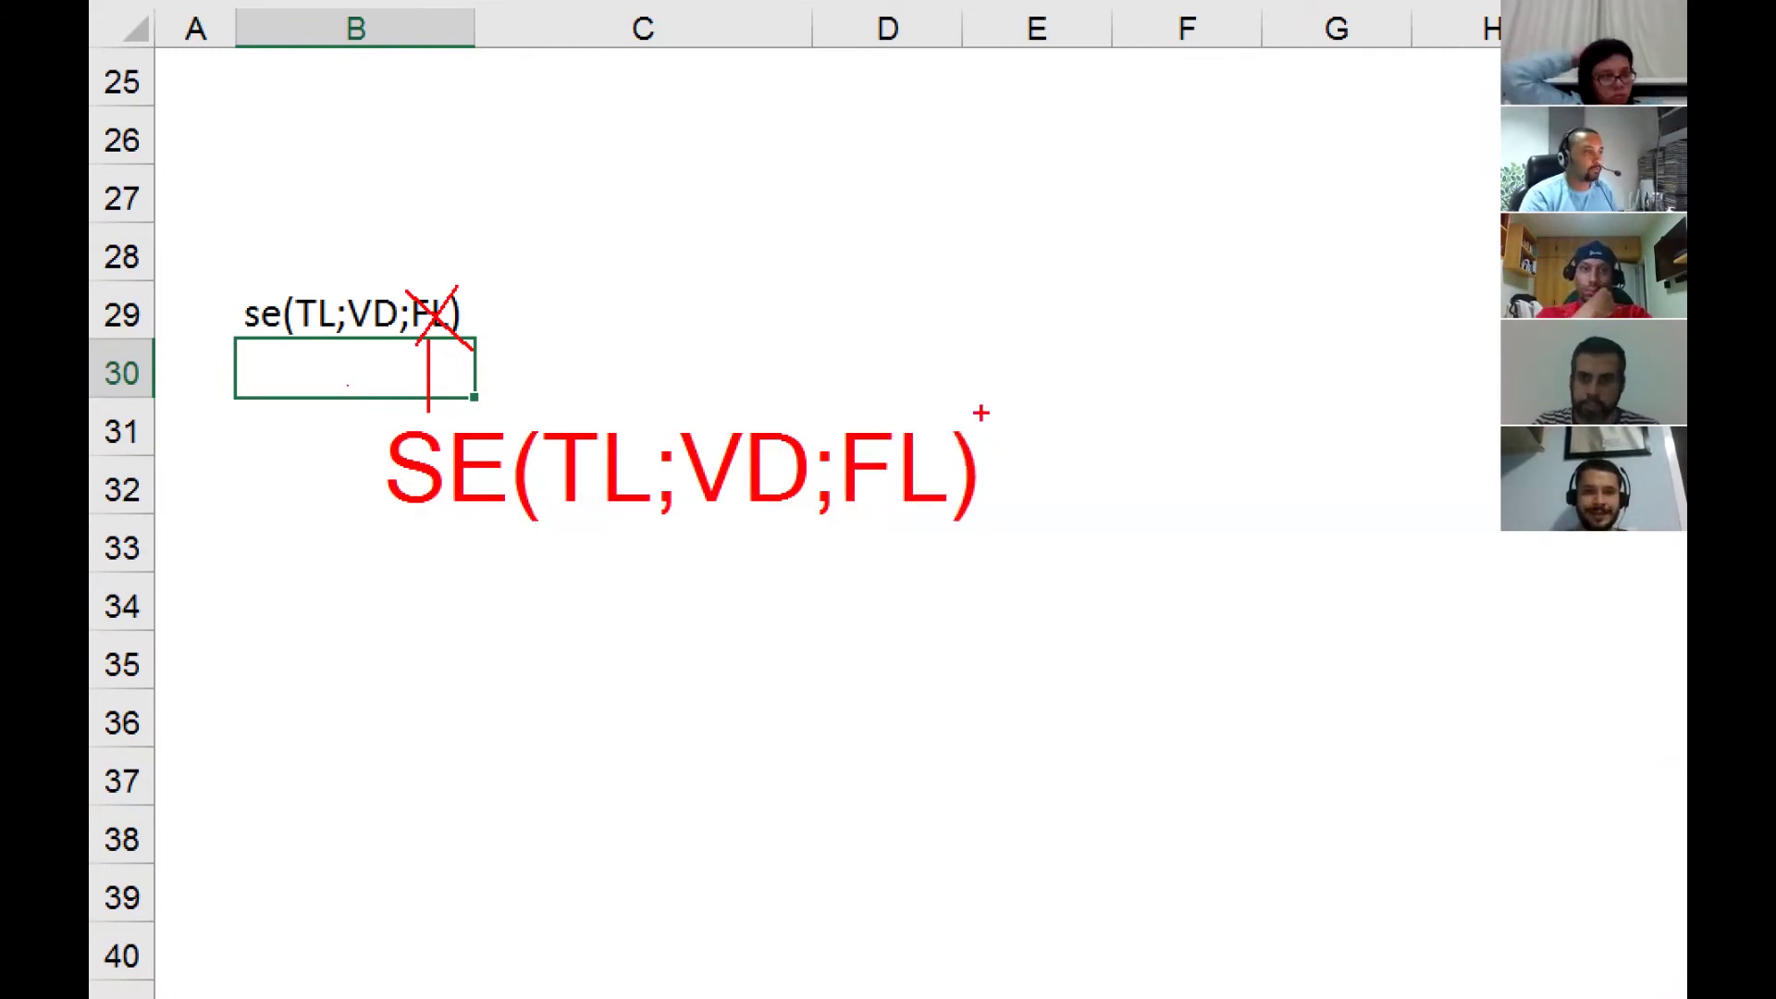
Cross out FL in the second annotated SE and draw an arrow to a third level, SE(TL;VD;FL))), written below it.
drag(830, 426, 951, 506)
mouse_move(949, 425)
mouse_down()
mouse_move(837, 510)
mouse_move(871, 583)
mouse_up()
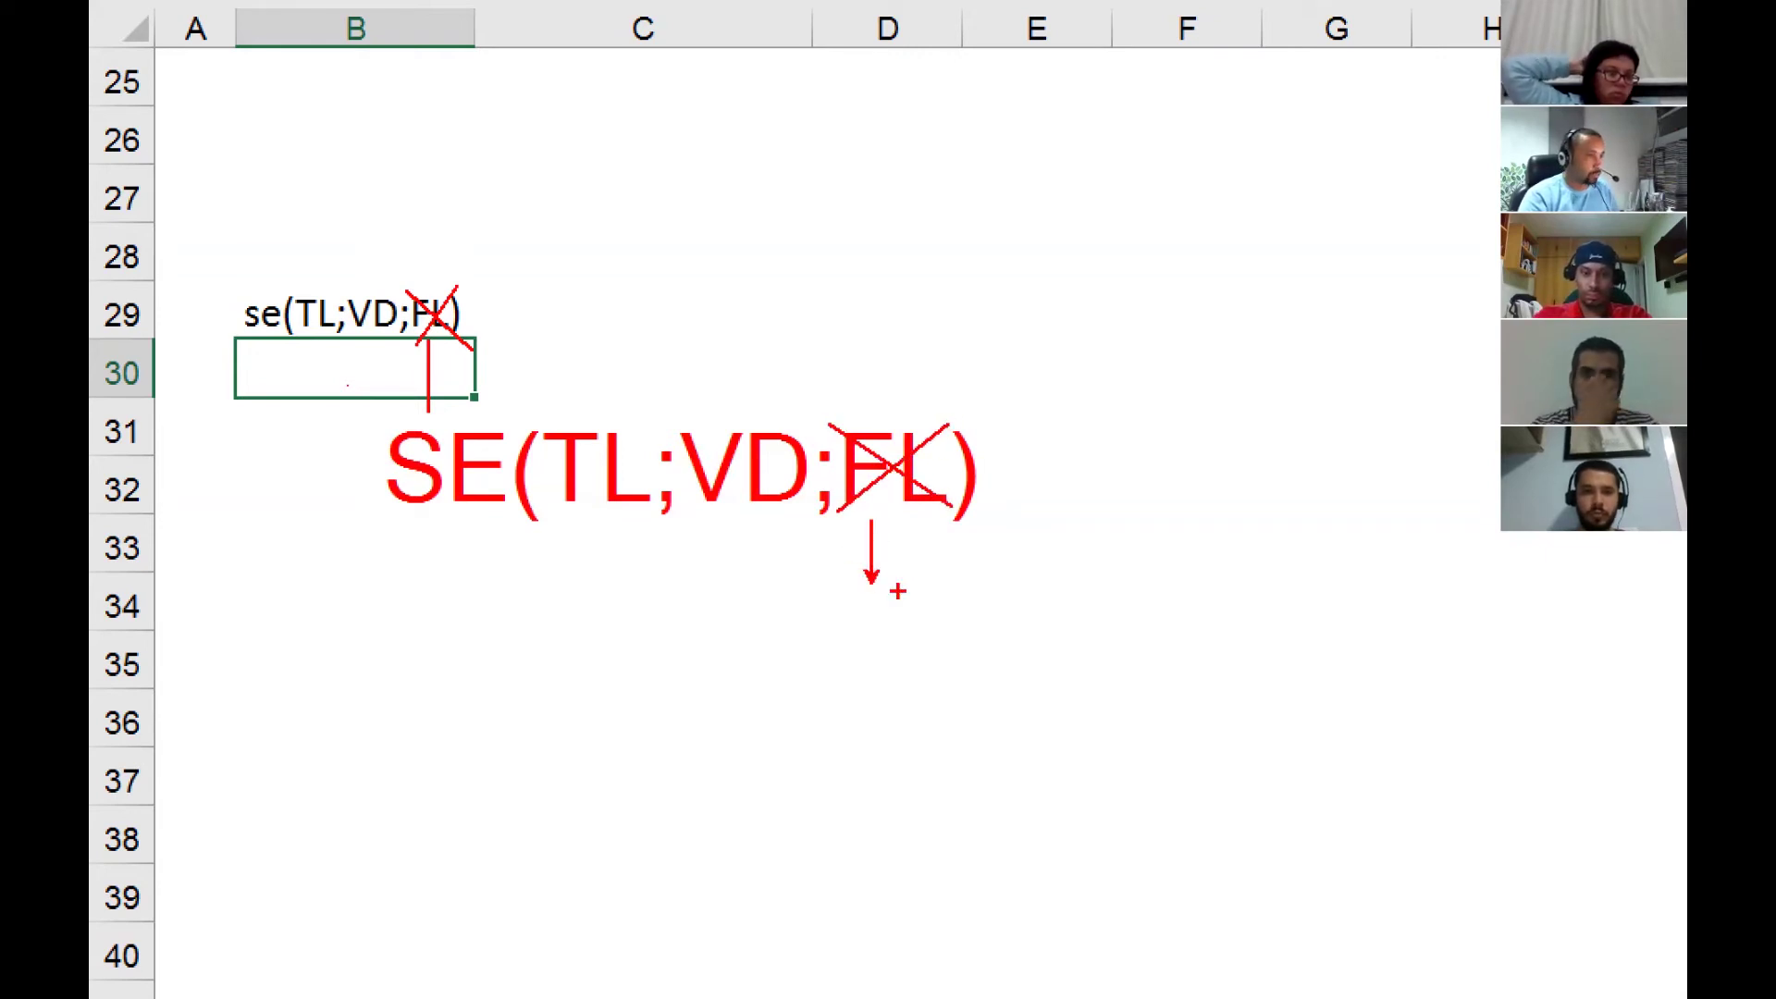
text(tSE()
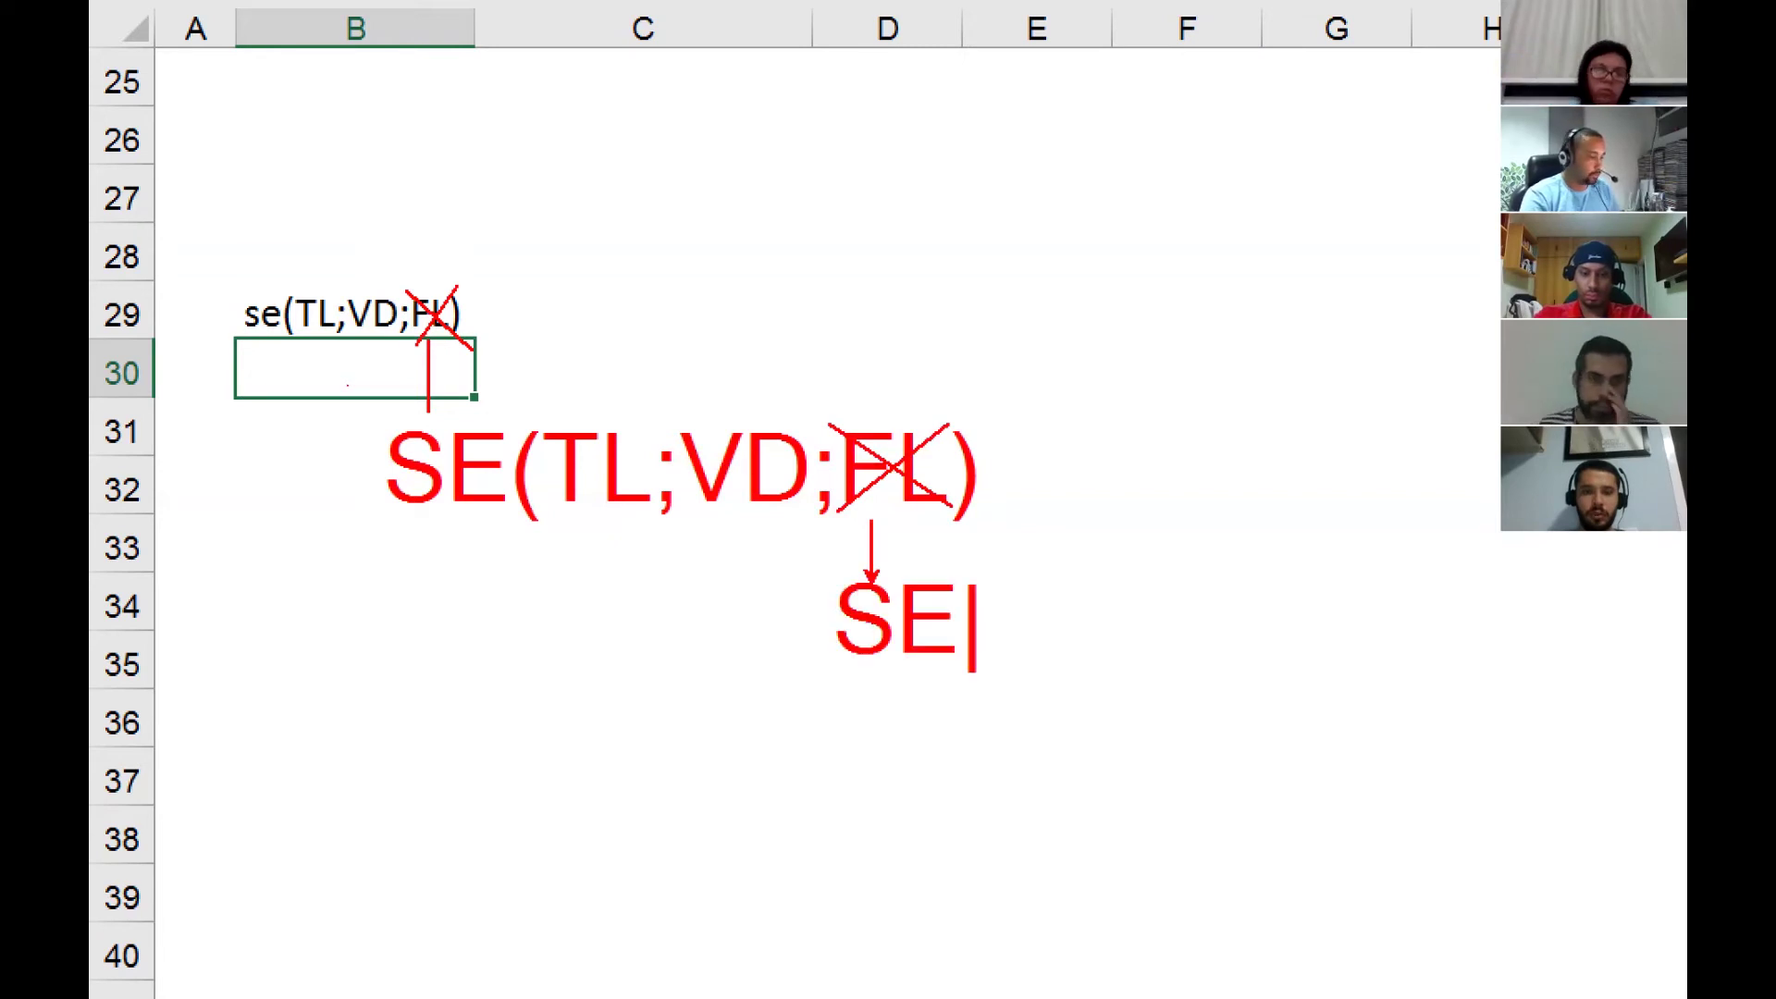
text(TL)
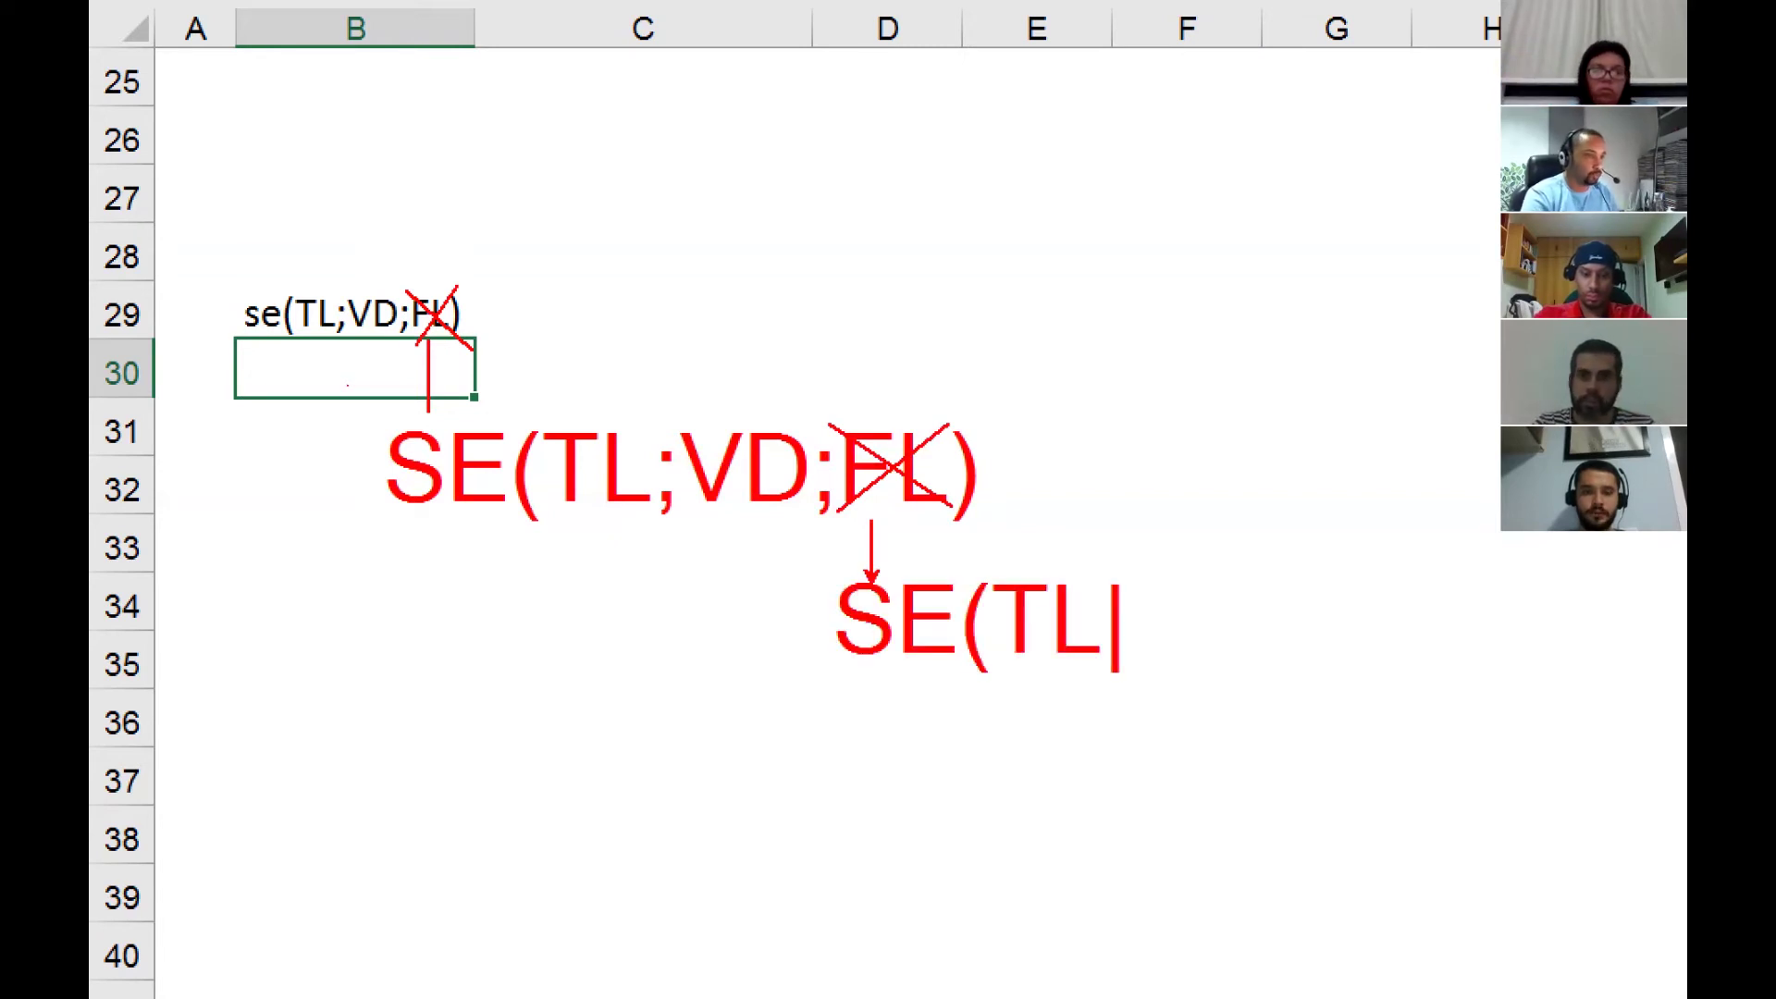
text(;)
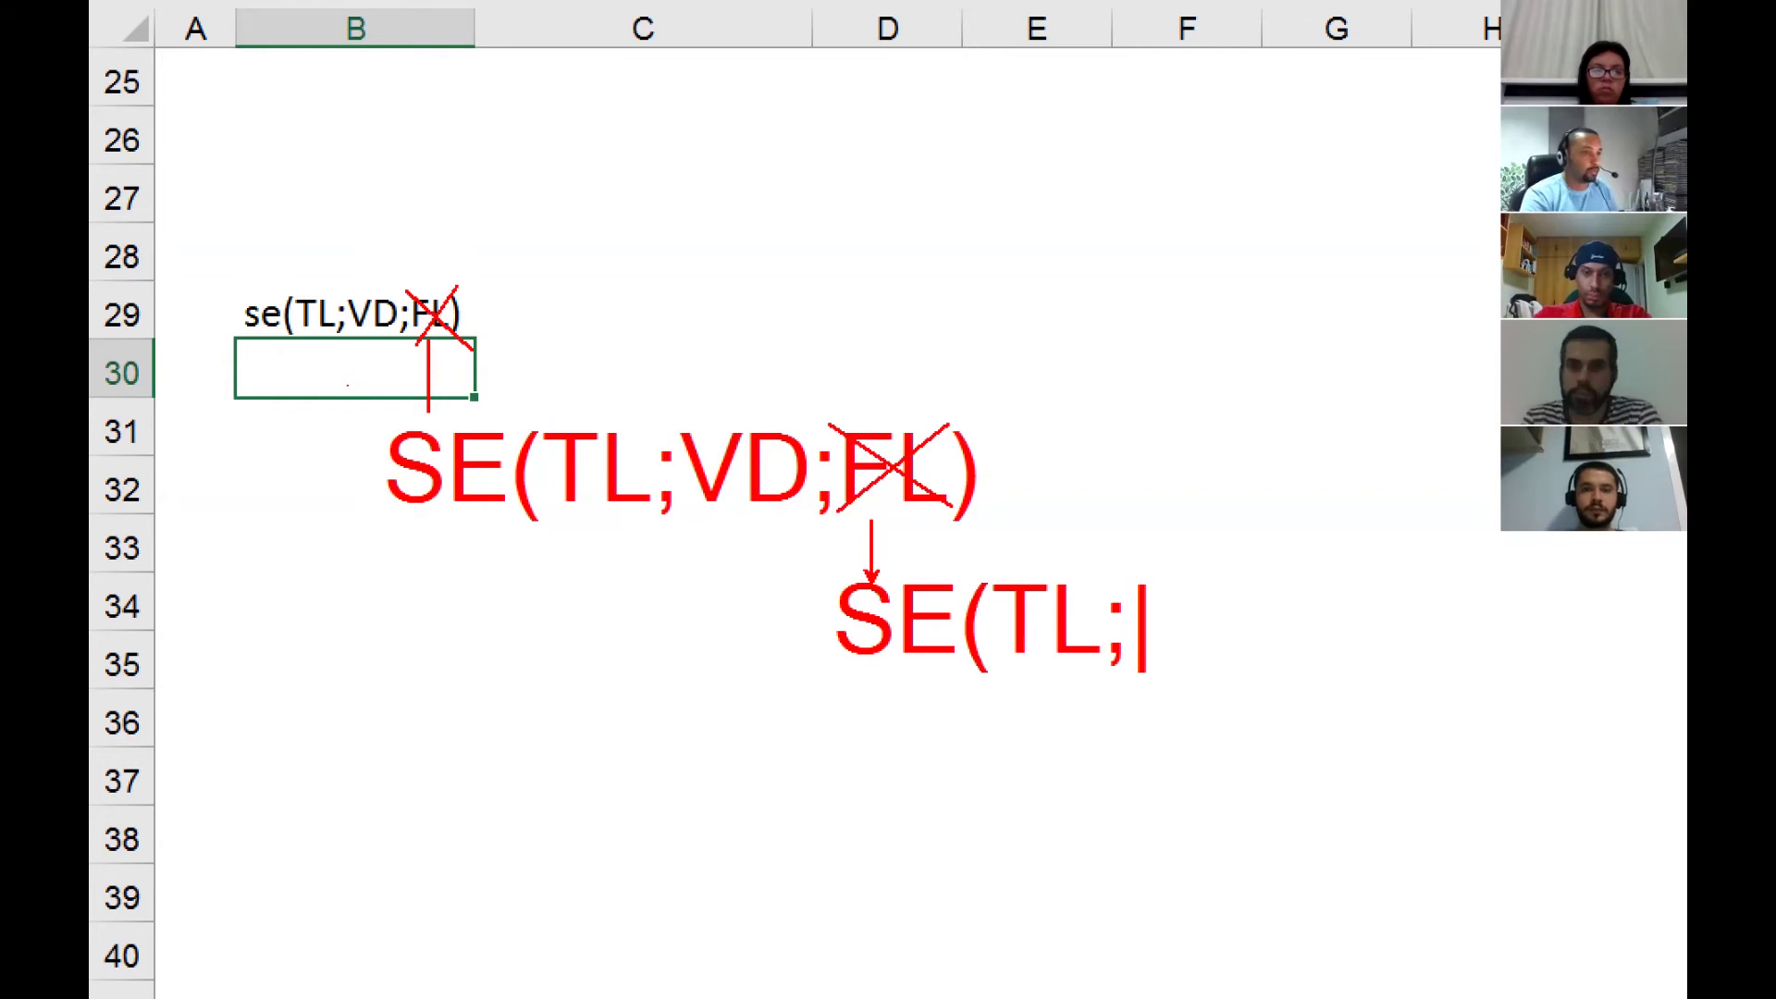
text(VDE)
key(BackSpace)
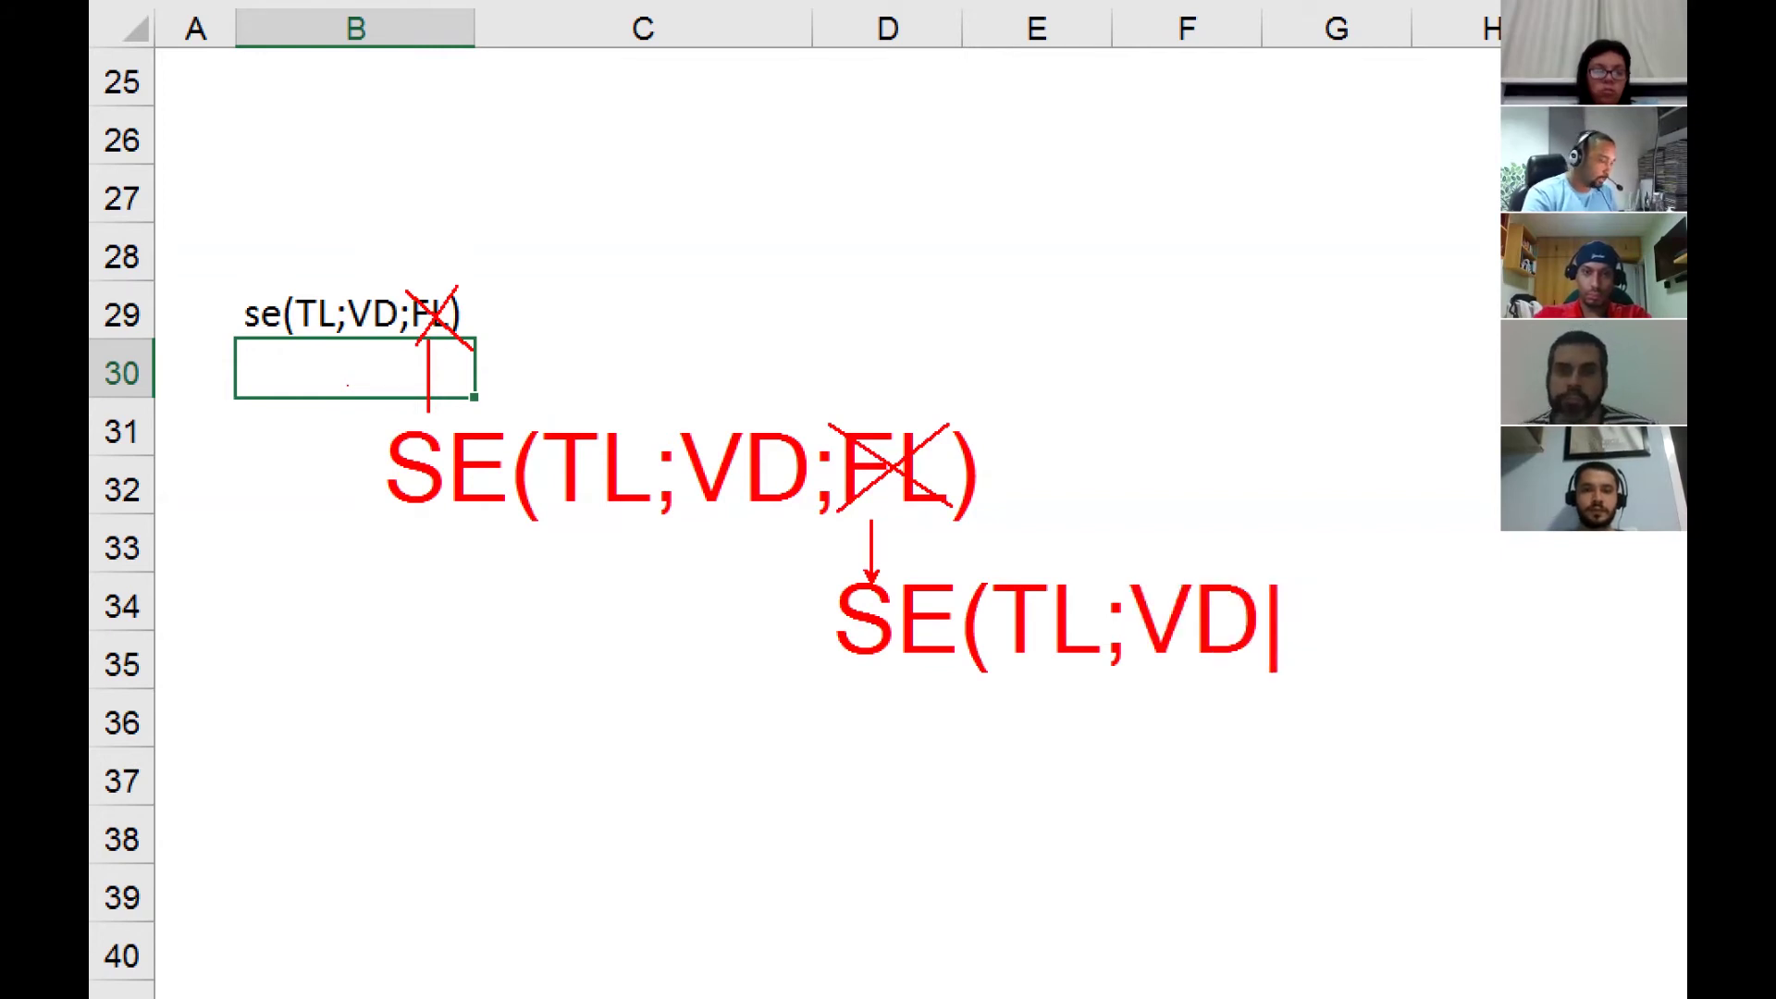
text(;FL)
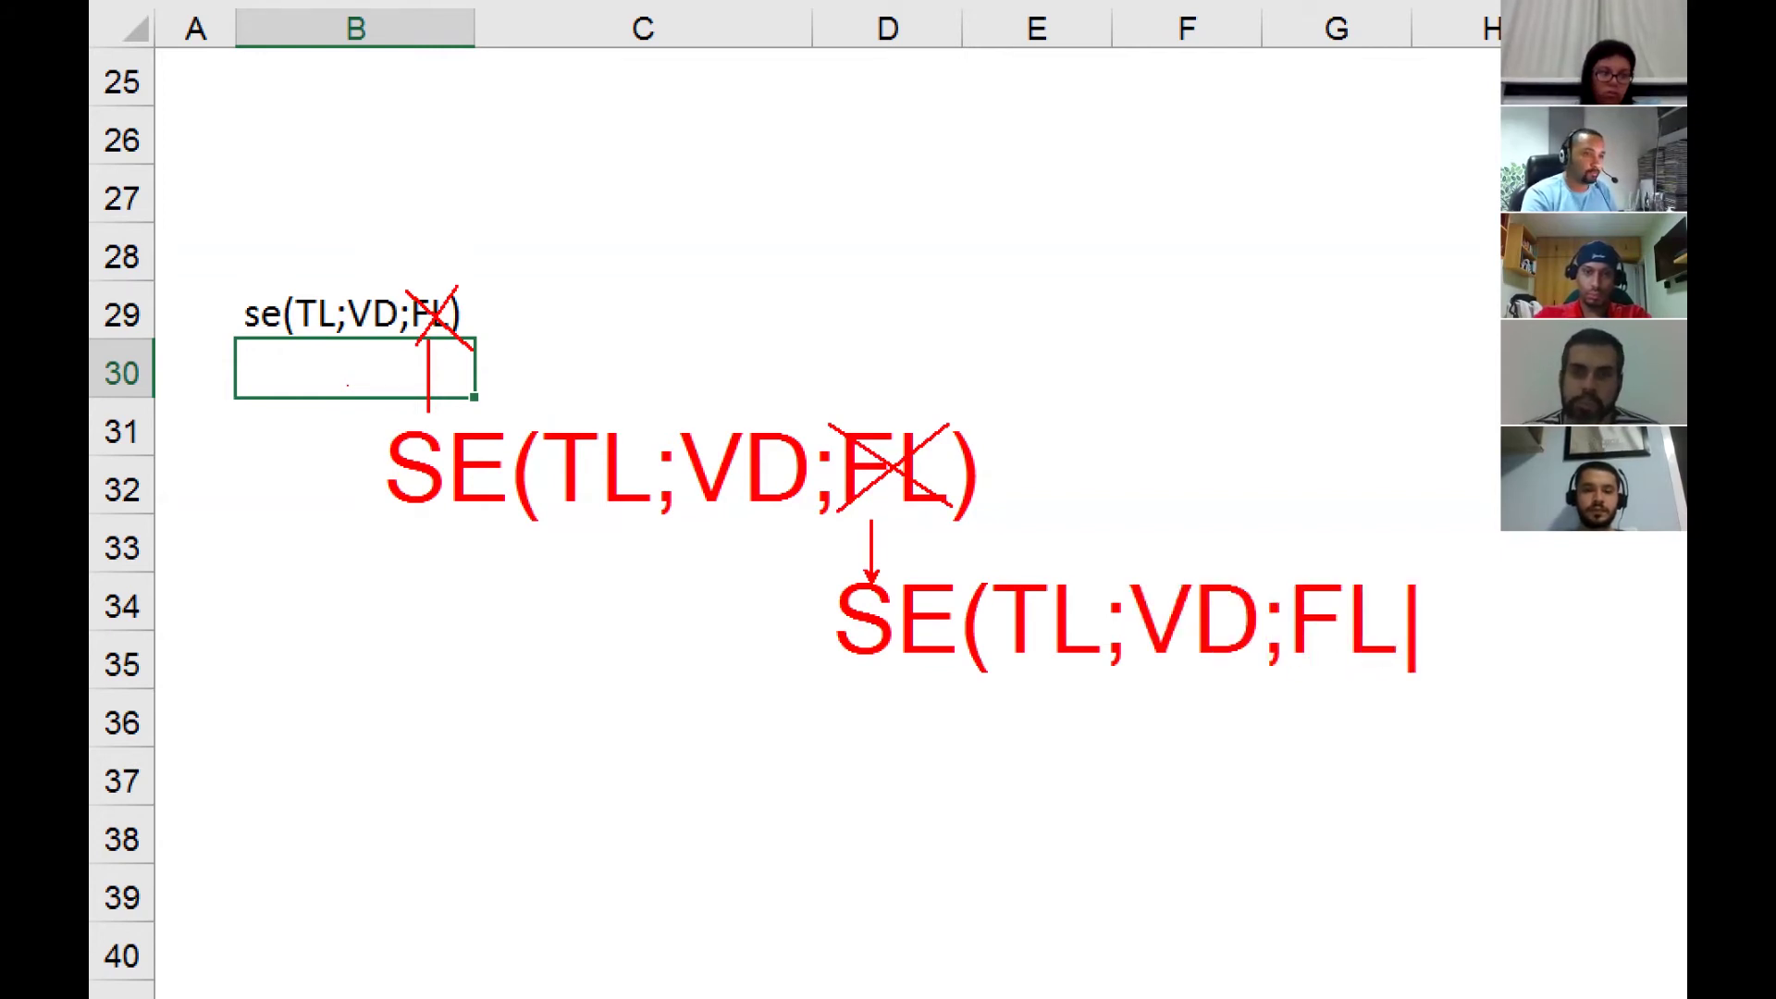
text())
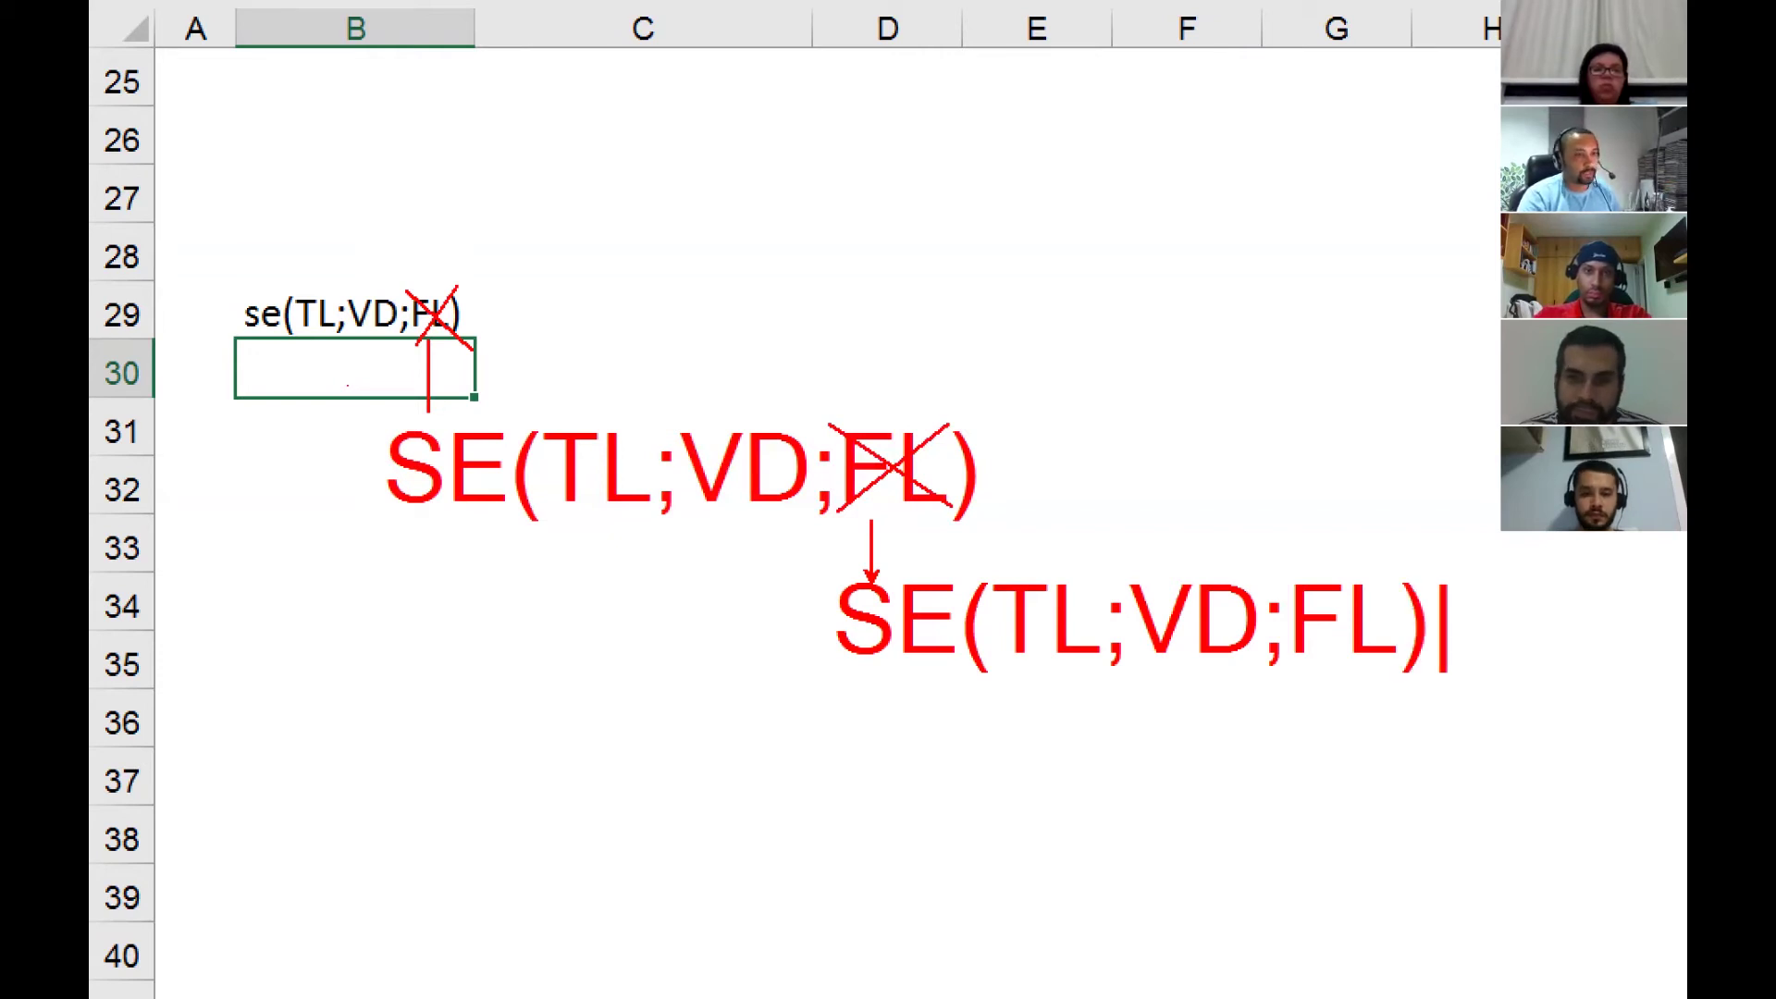
text()))
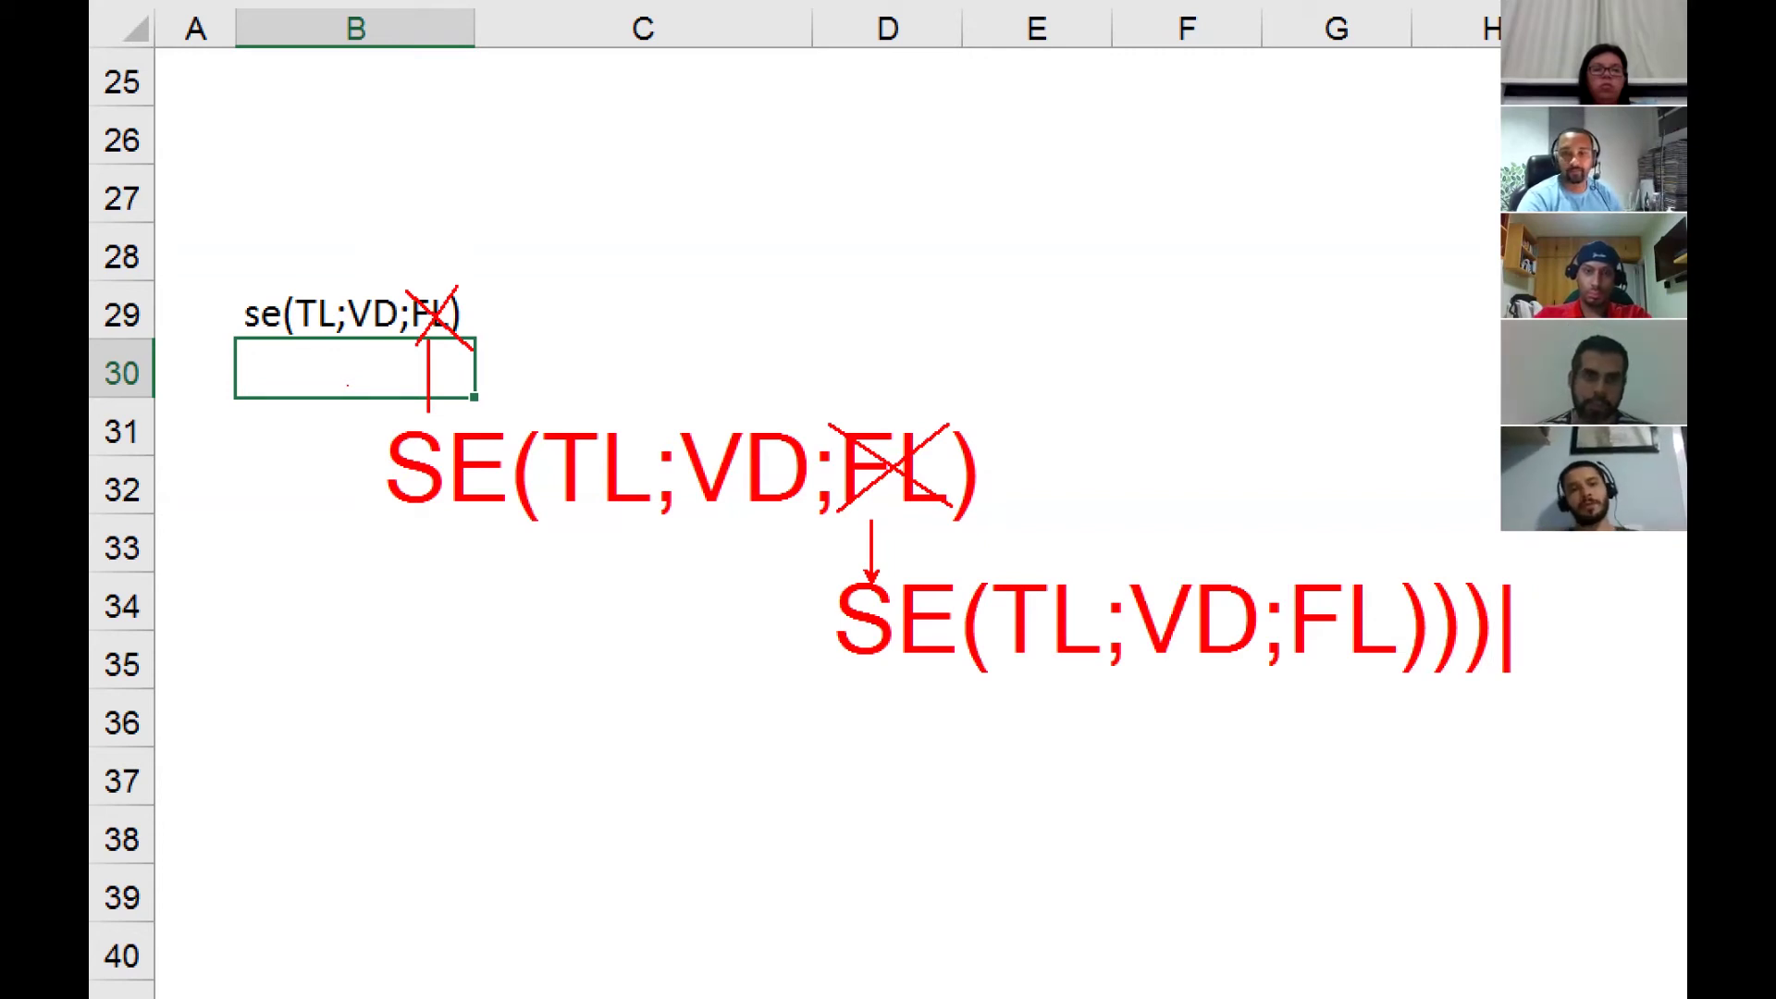
key(Escape)
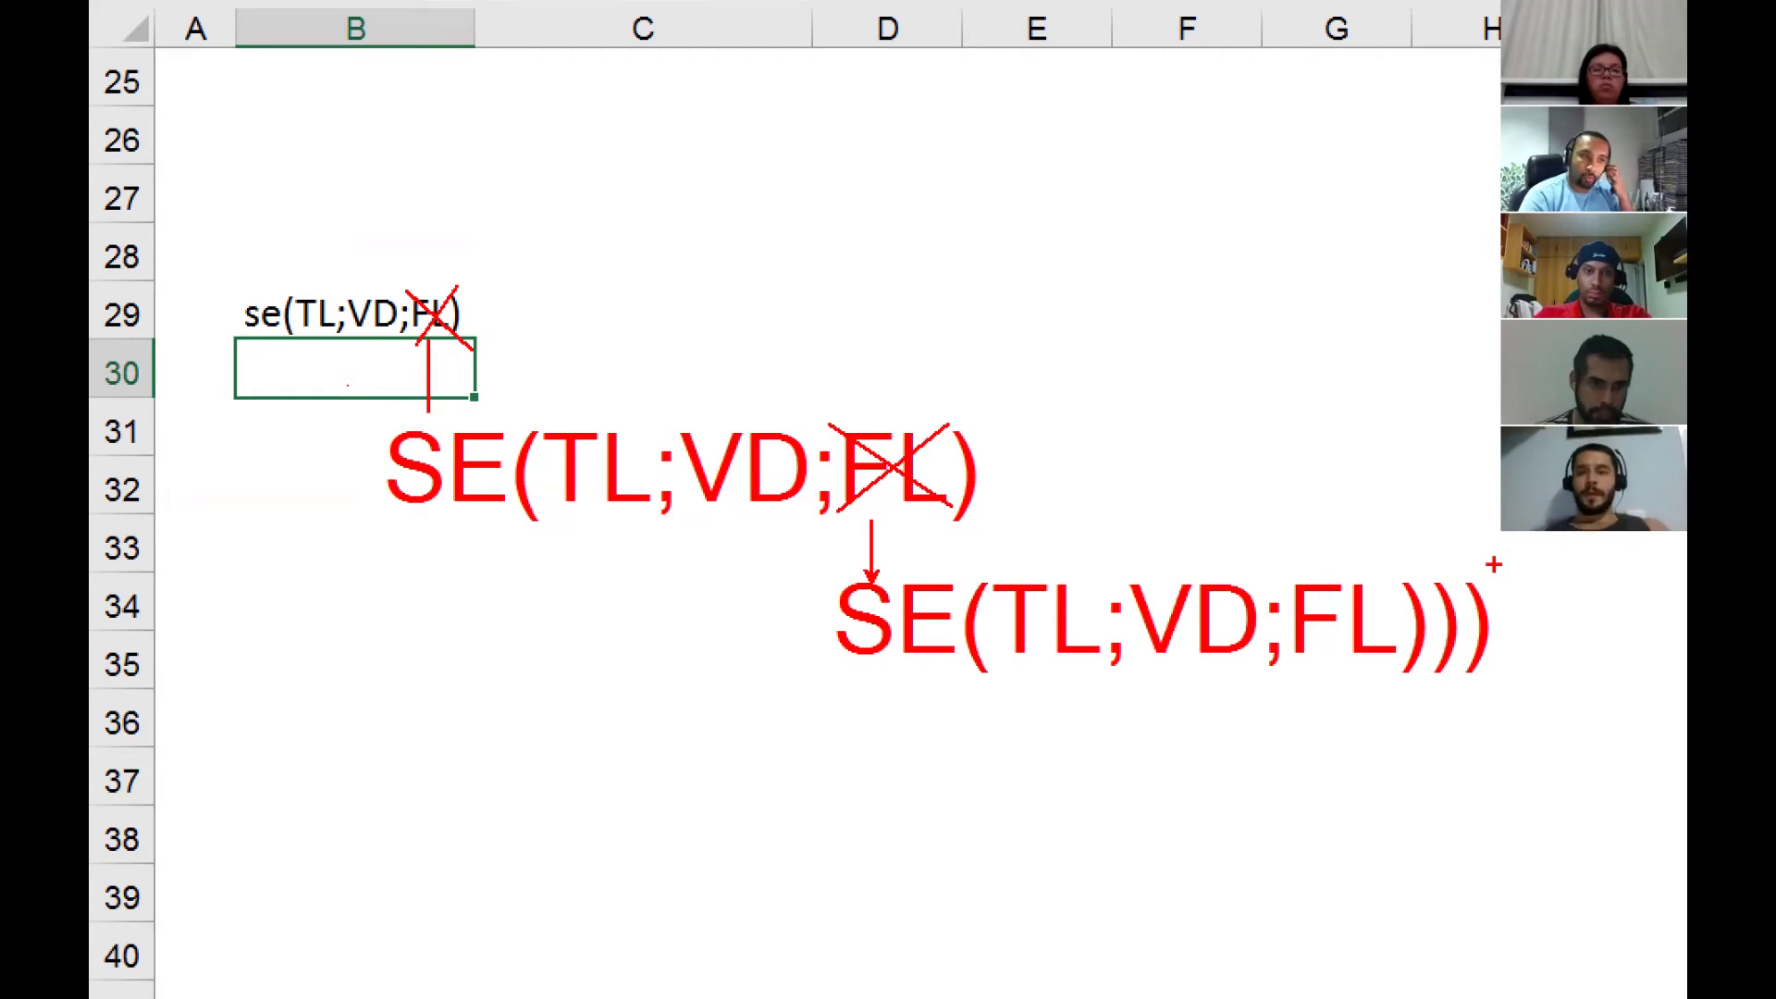
Mark the evaluation order with a red circle and arrows, circle the second VD and cross out the third SE in green, and clear all annotations.
mouse_move(275, 259)
mouse_down()
mouse_move(231, 288)
mouse_move(504, 282)
mouse_move(269, 261)
mouse_up()
drag(373, 285, 410, 140)
drag(530, 362, 999, 363)
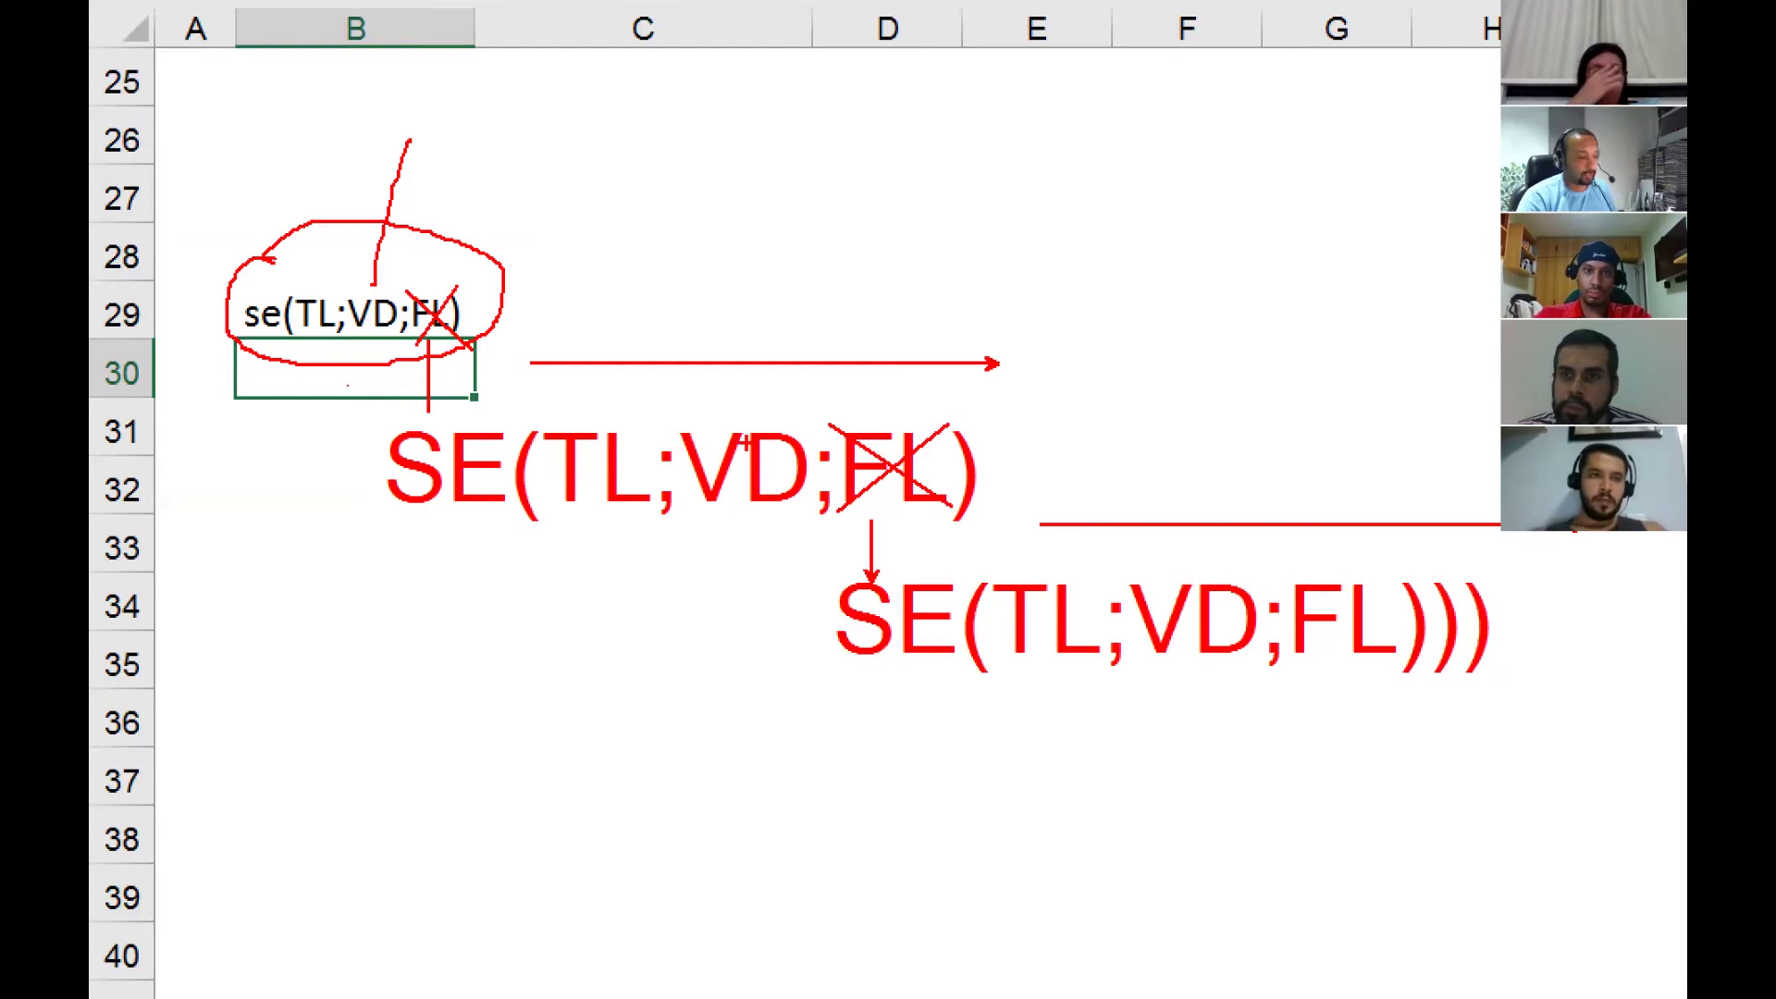
mouse_move(736, 418)
mouse_down()
mouse_move(667, 433)
mouse_move(812, 458)
mouse_move(714, 416)
mouse_up()
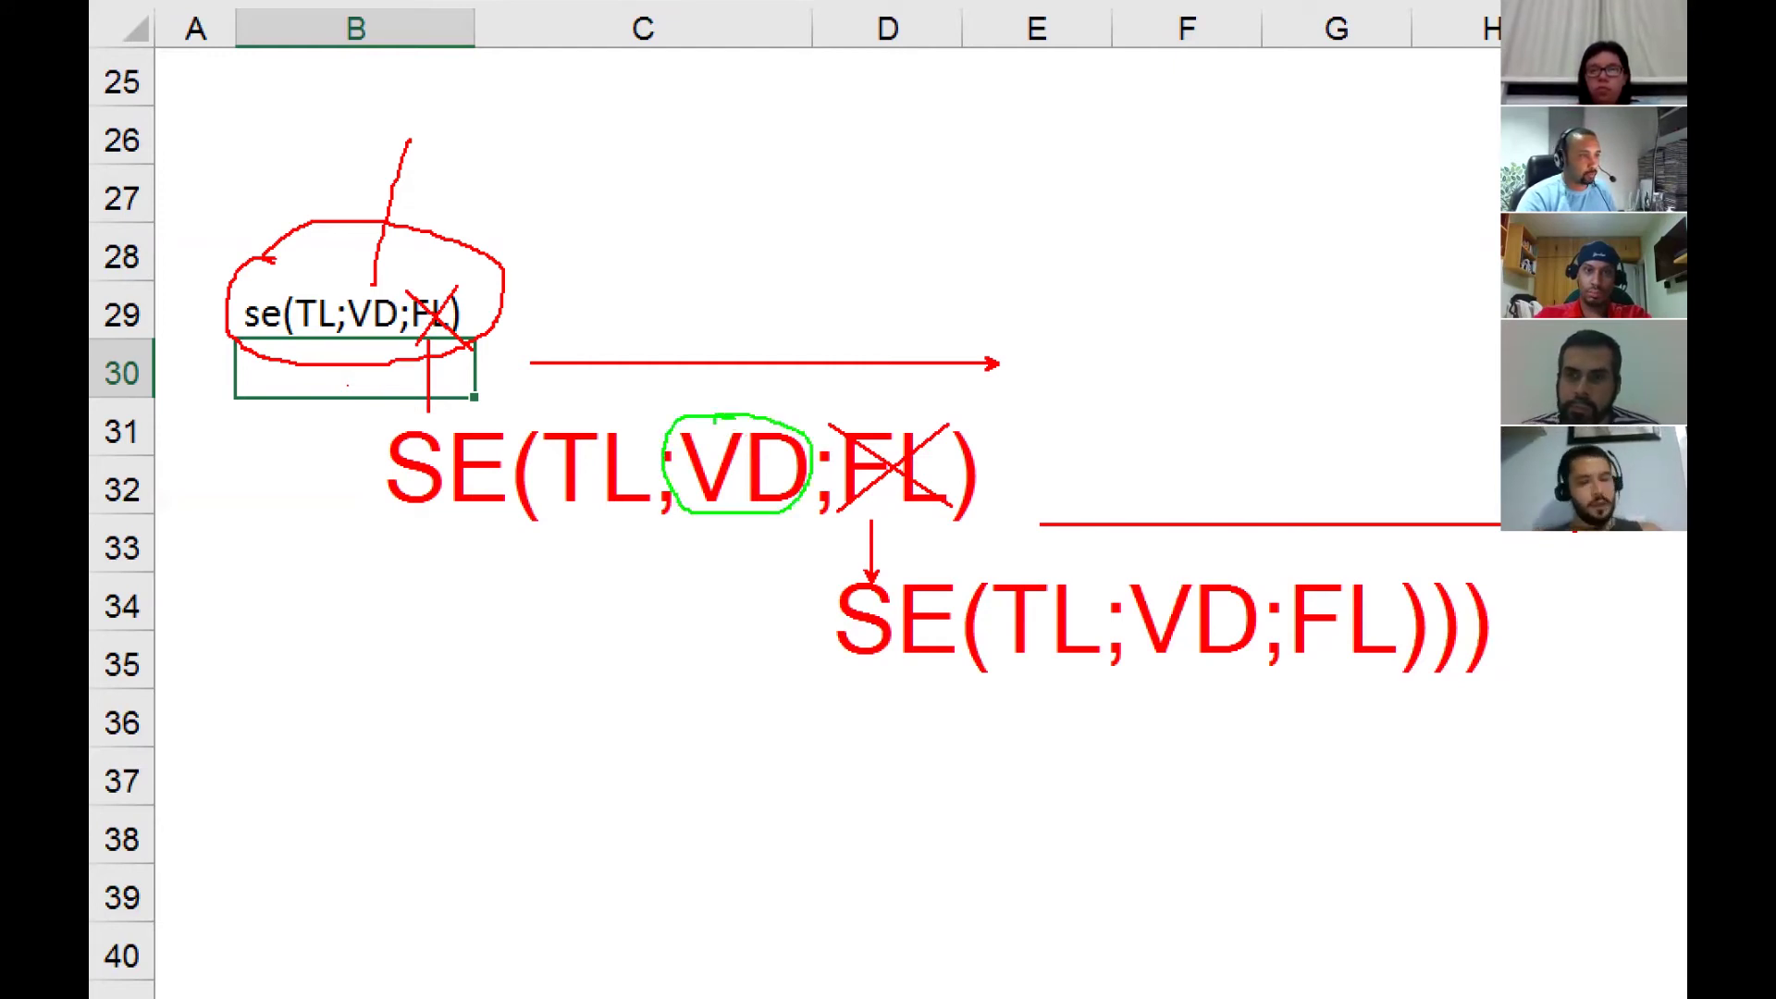
drag(919, 537, 1551, 689)
drag(1603, 556, 870, 690)
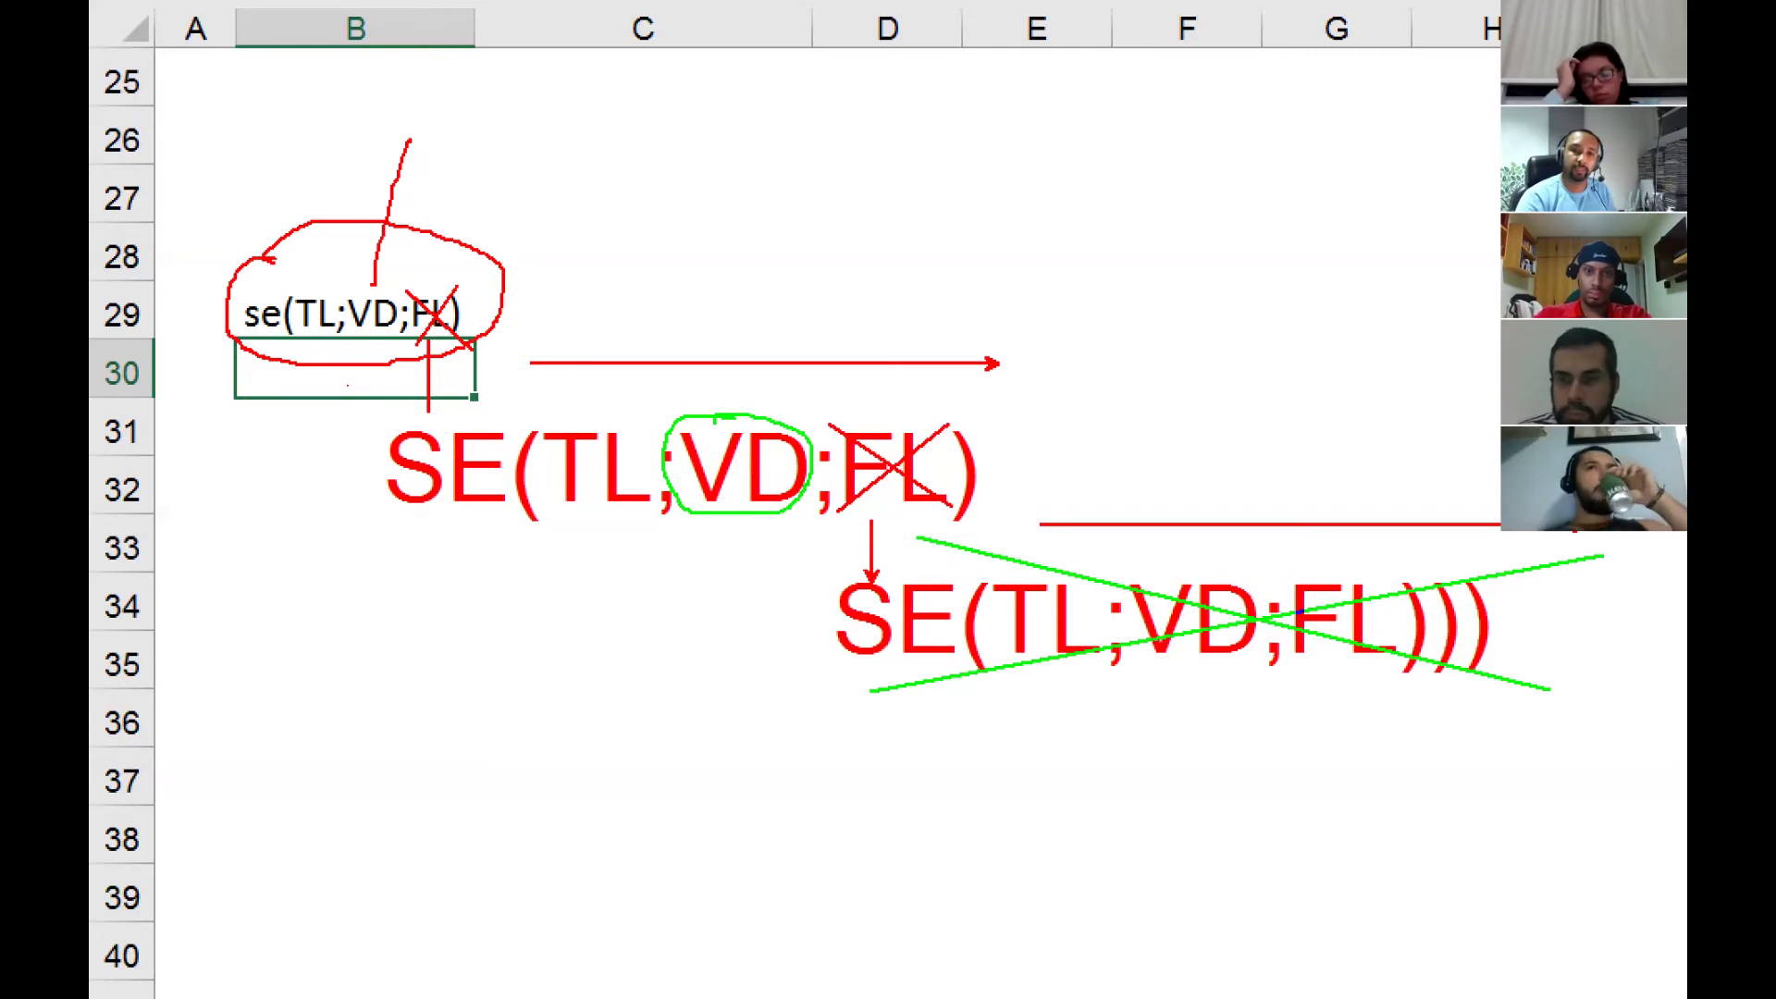
key(Escape)
Examine the students' MÉDIA values and the nested SE example in row 20 of the Ex1 (2) sheet.
scroll(218, 385, up, 7)
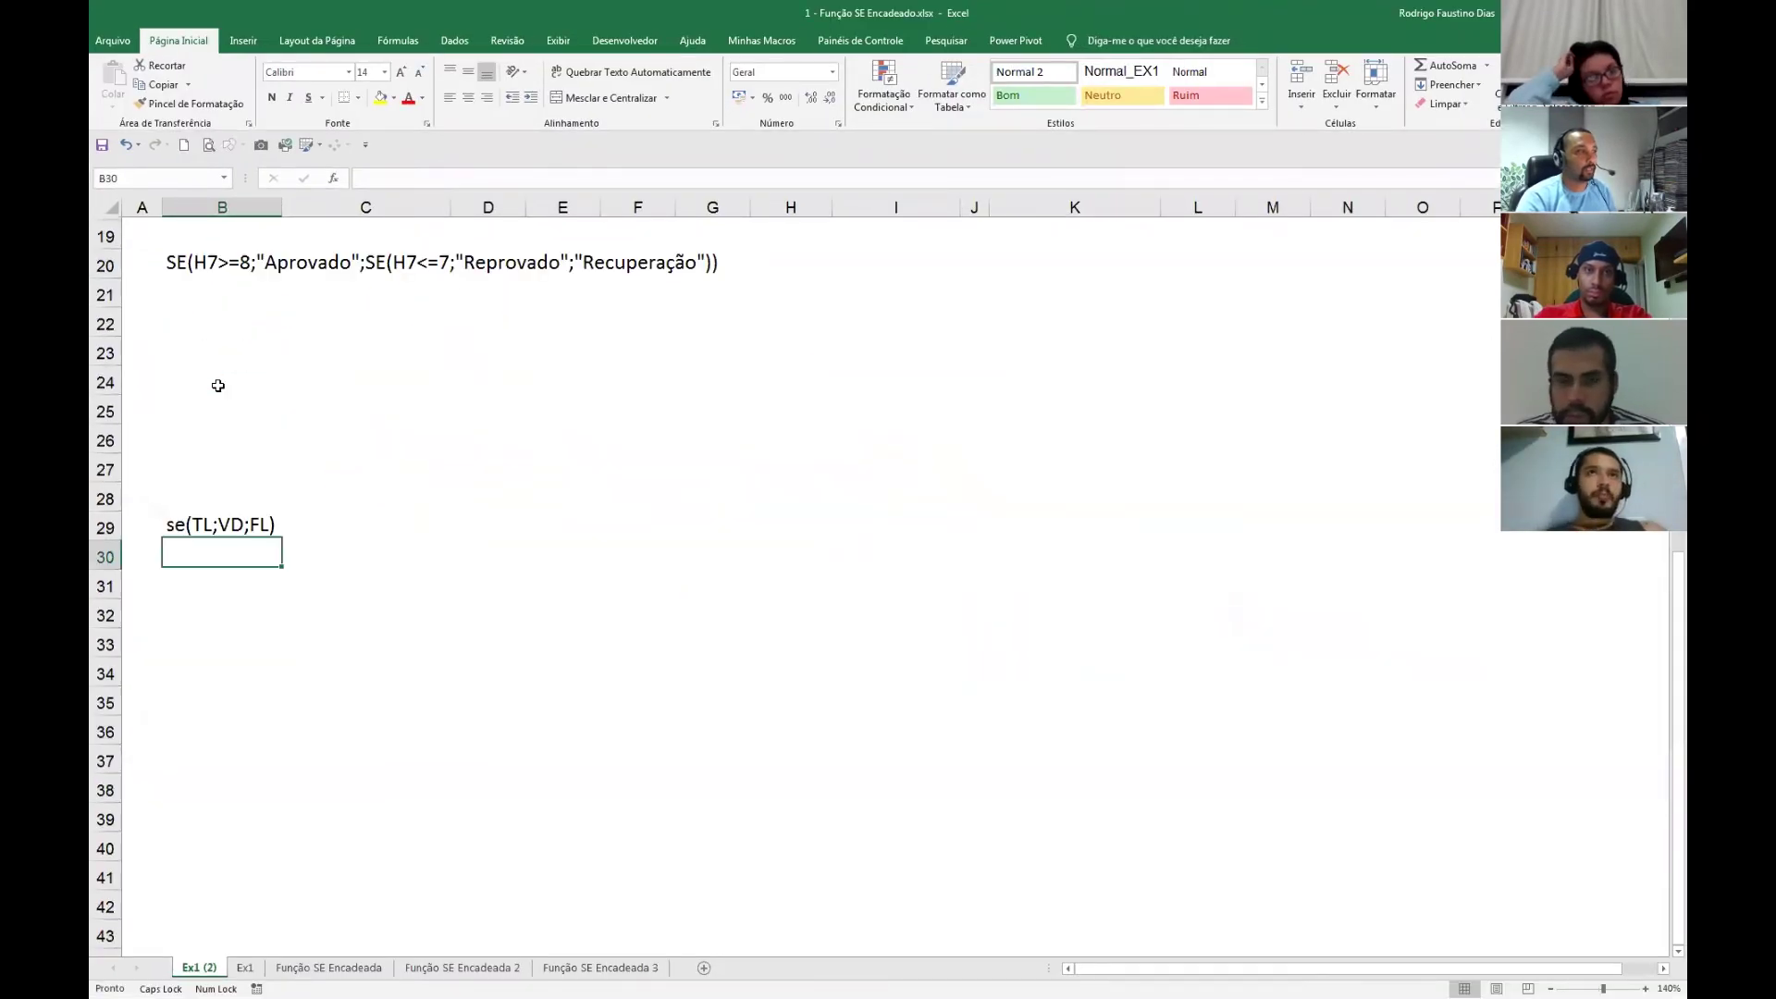
click(1646, 989)
click(1646, 989)
click(1646, 989)
click(1646, 989)
scroll(1581, 928, up, 2)
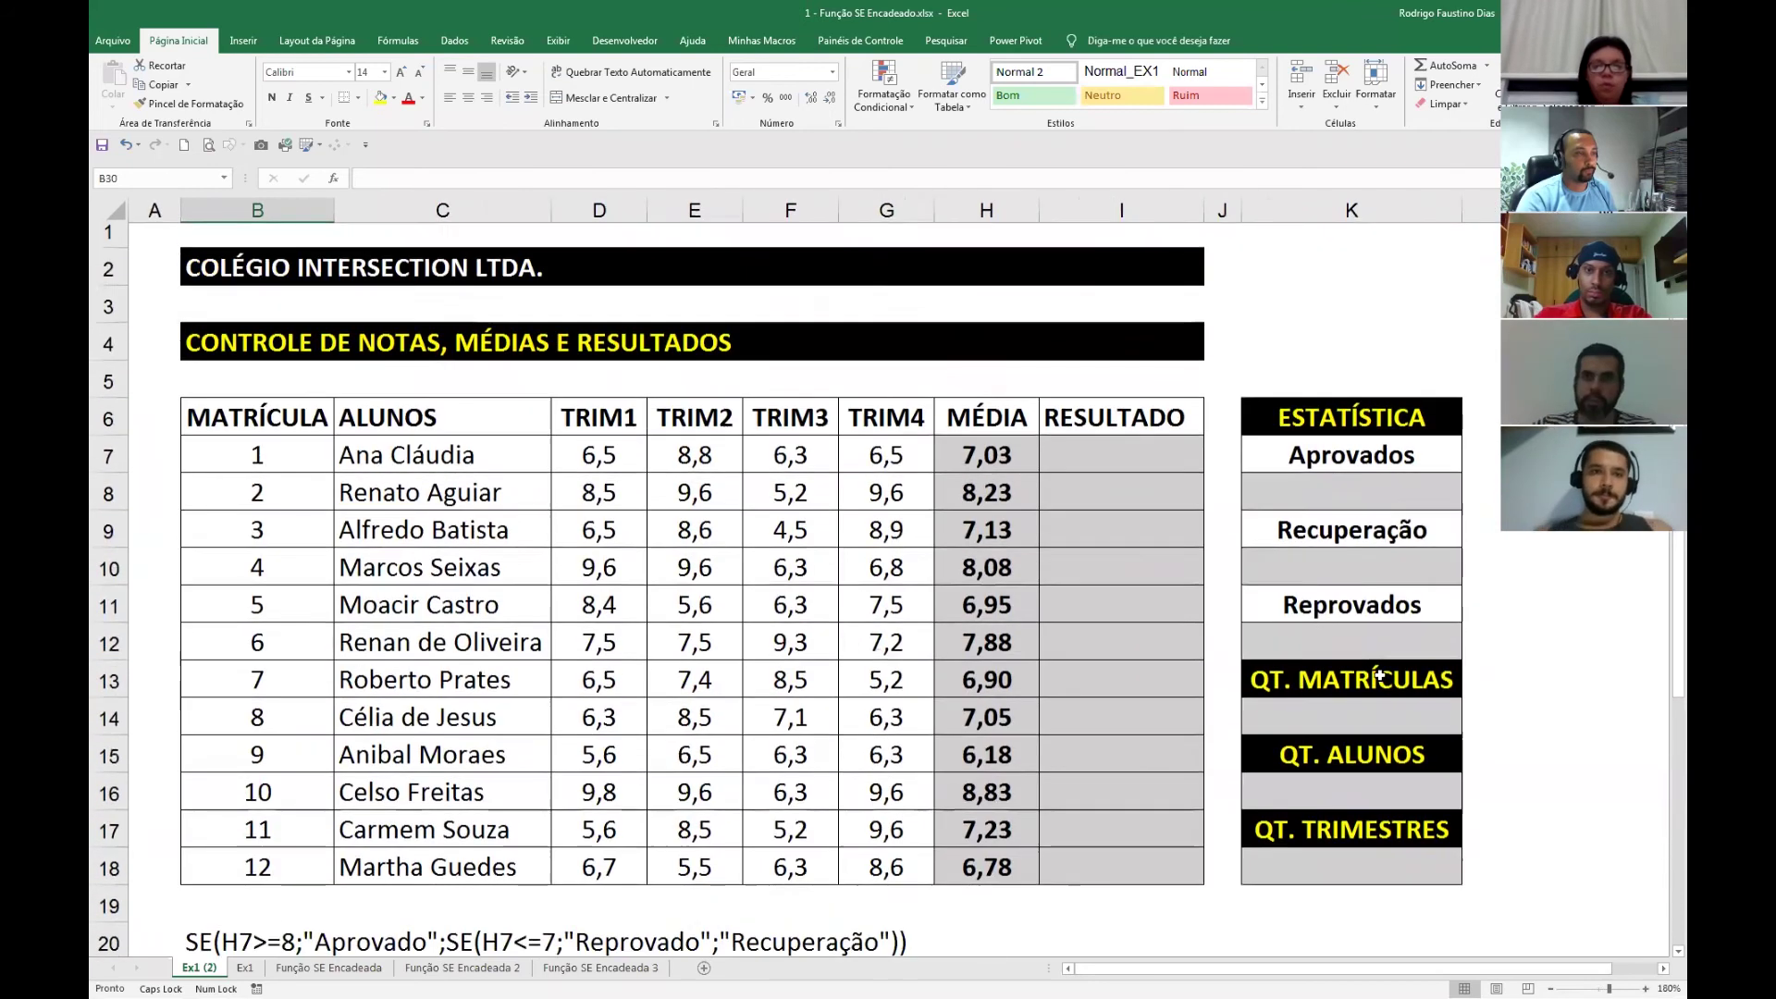
click(1016, 592)
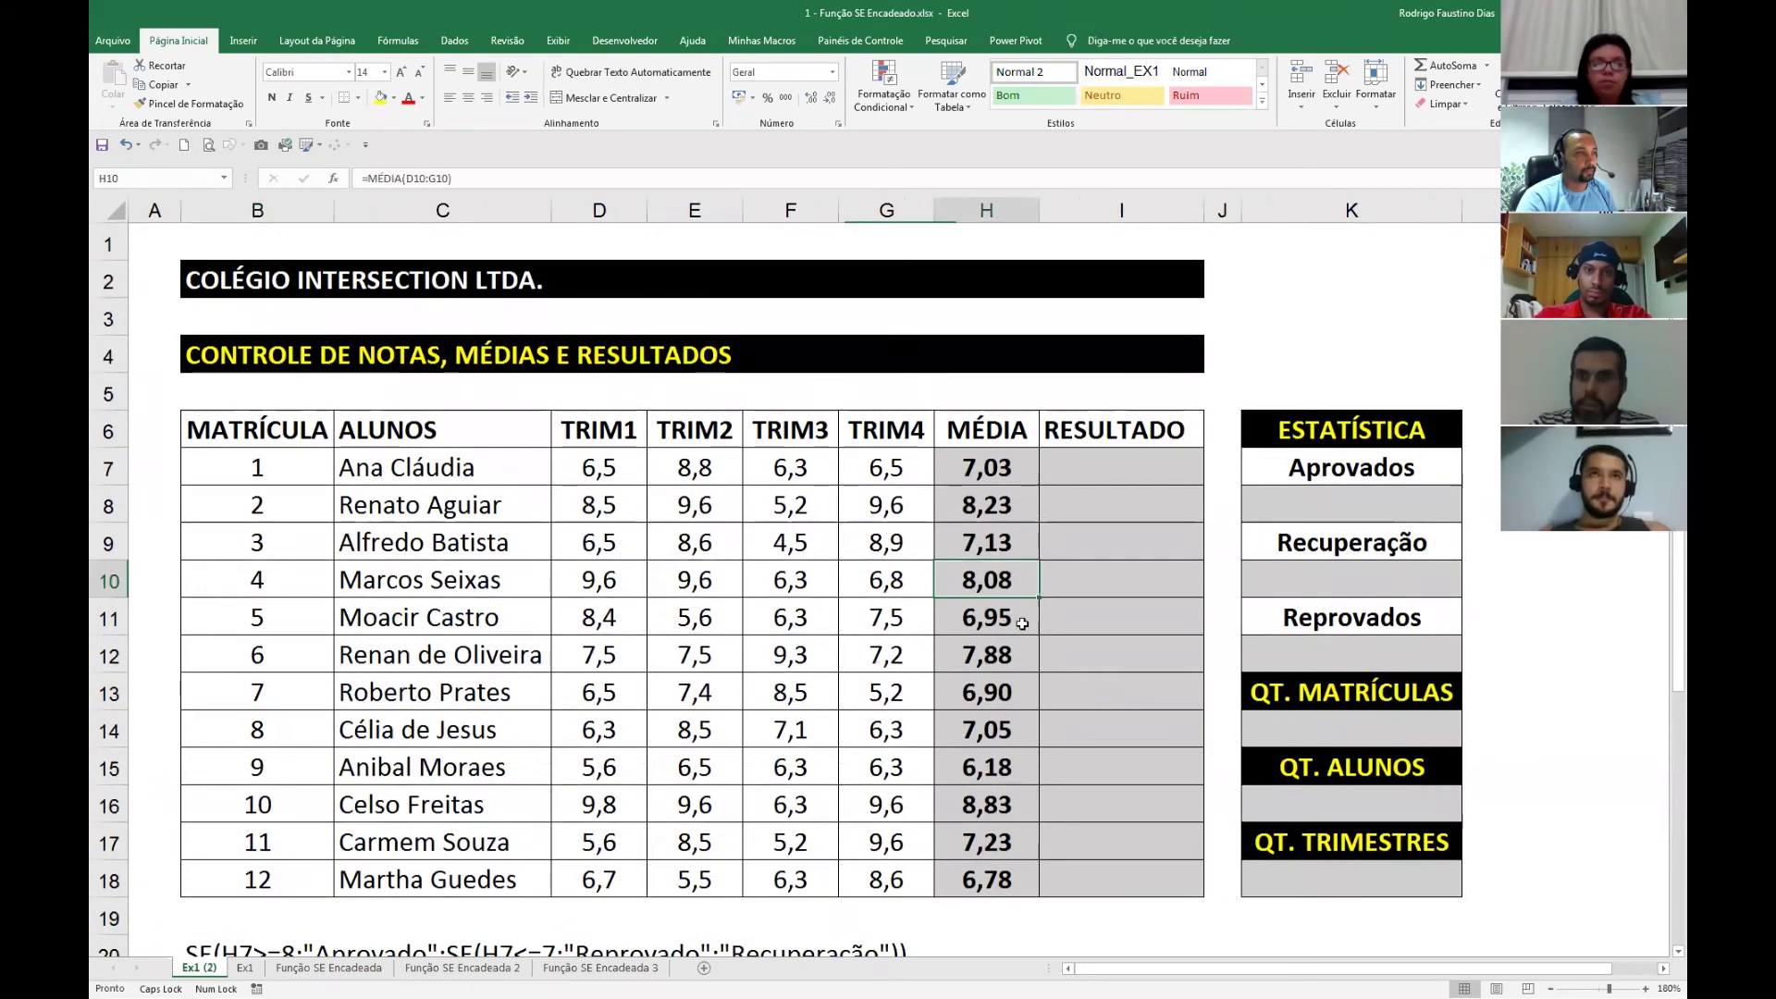
click(997, 470)
scroll(985, 633, down, 2)
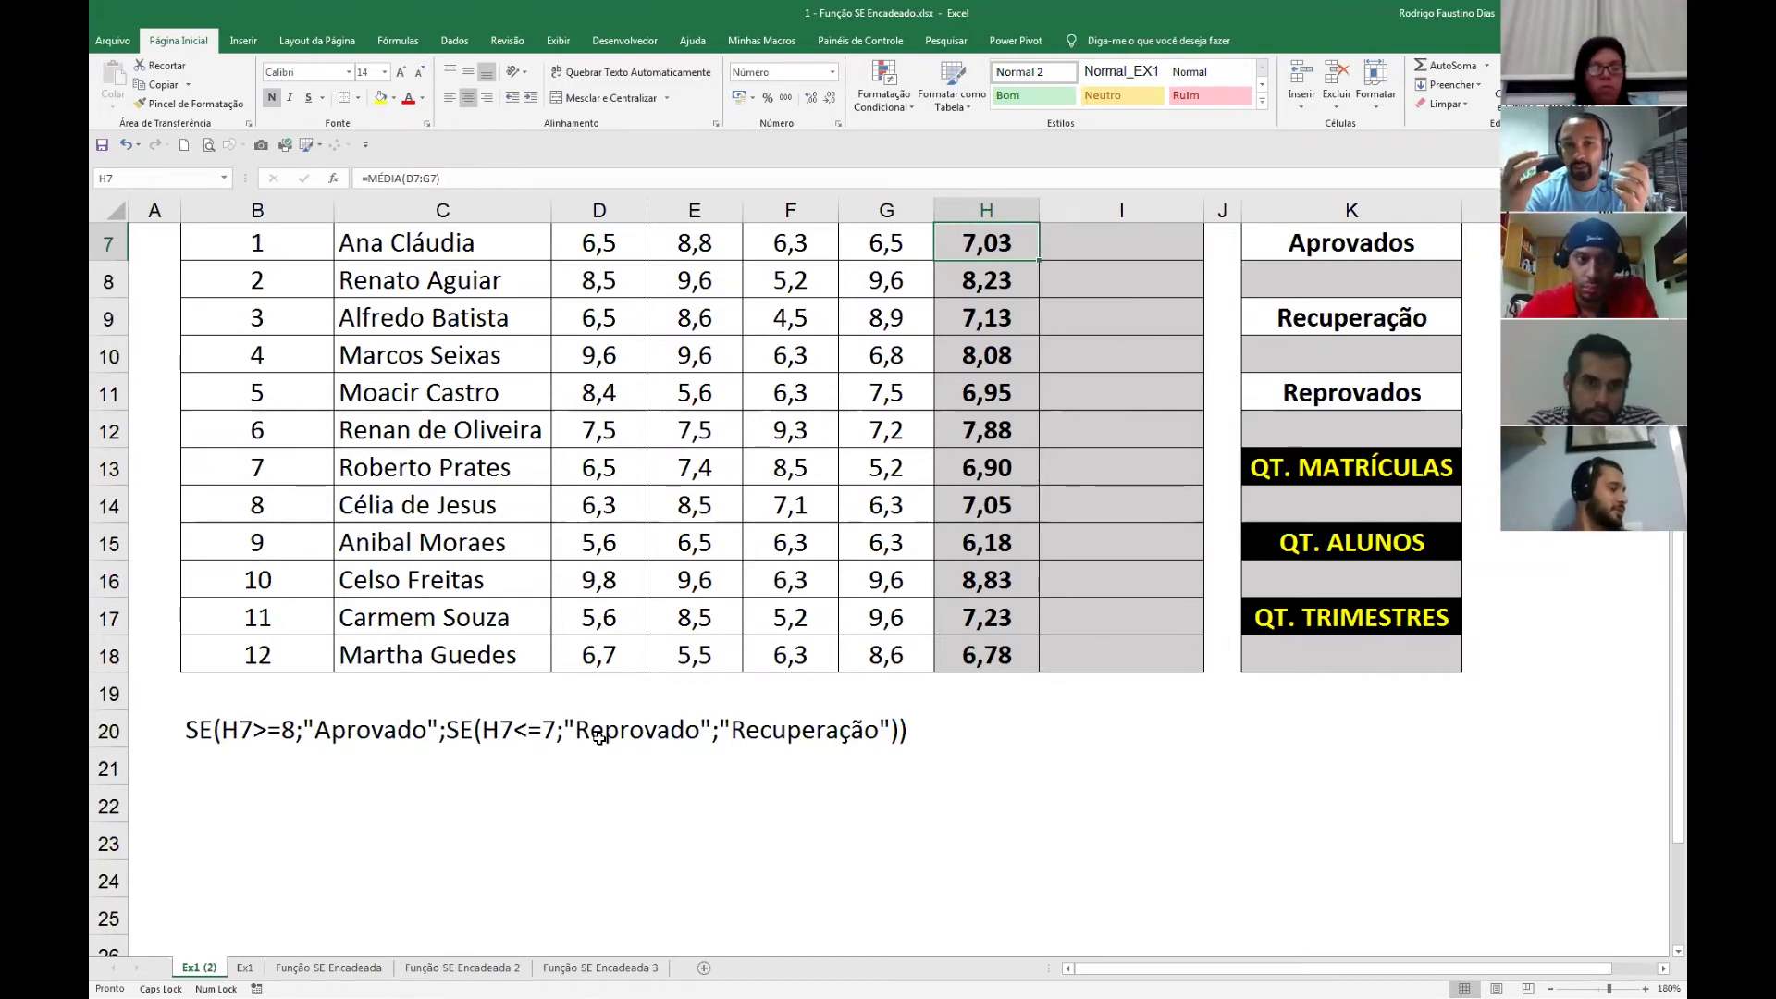
click(496, 768)
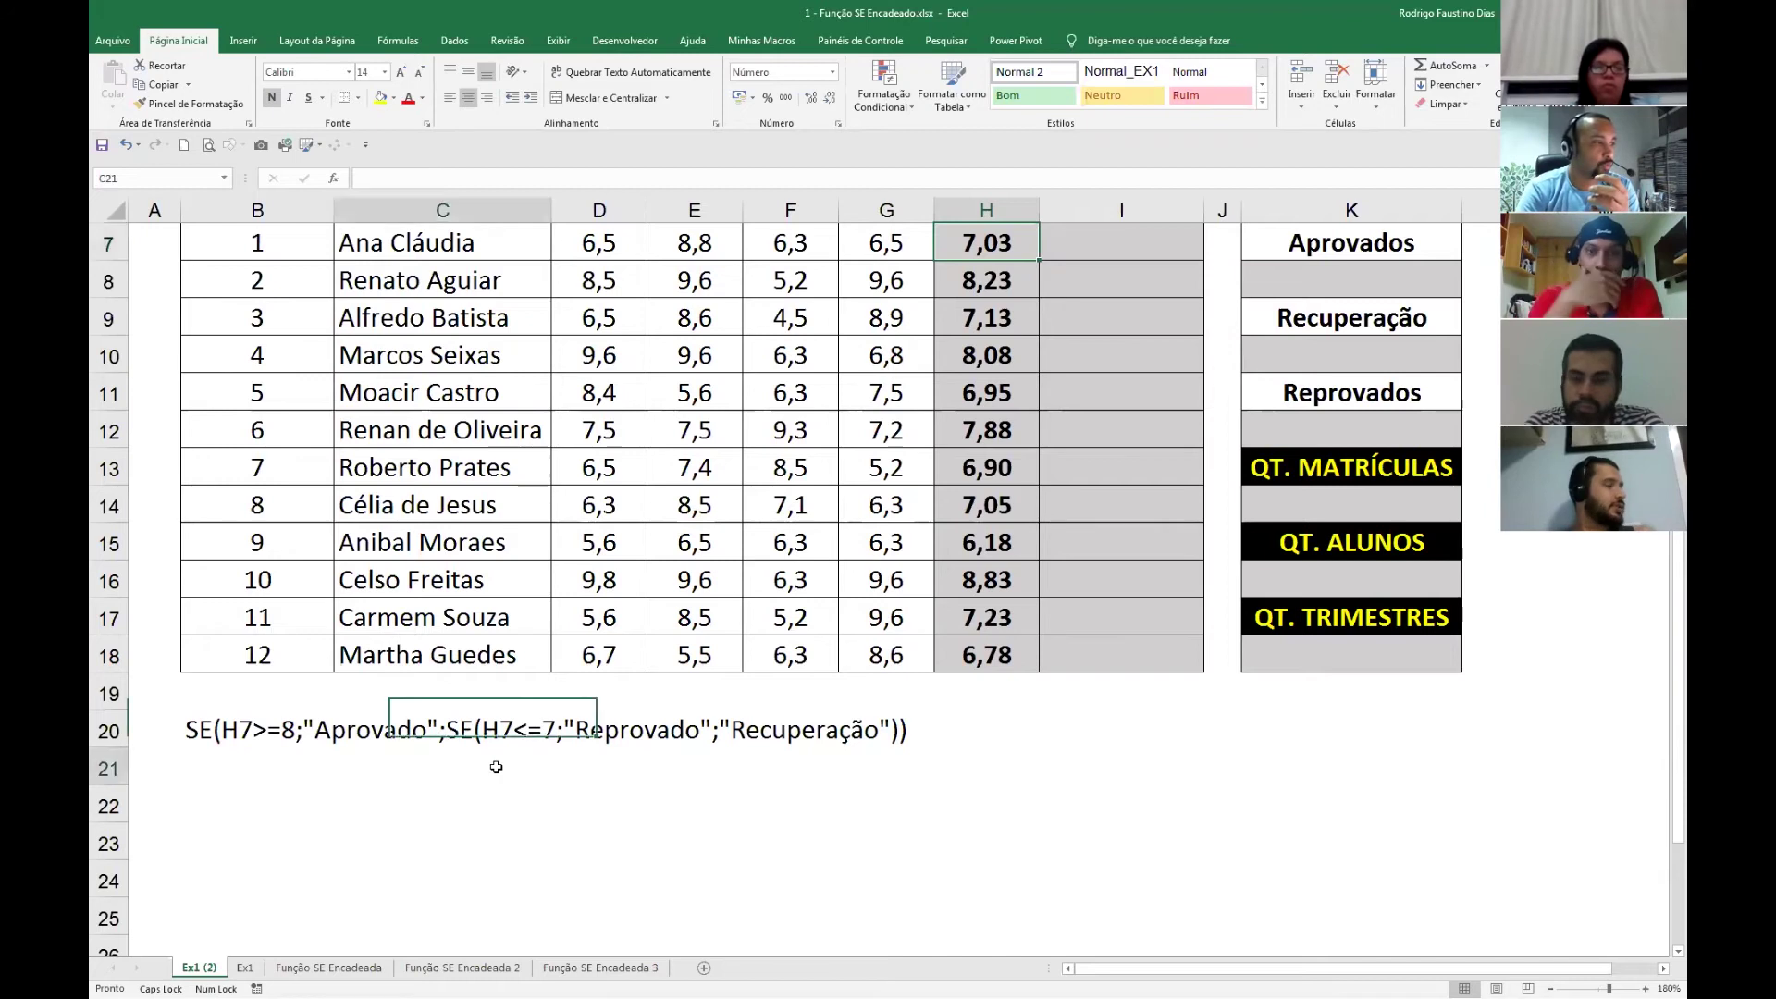
scroll(380, 900, up, 2)
scroll(379, 900, down, 1)
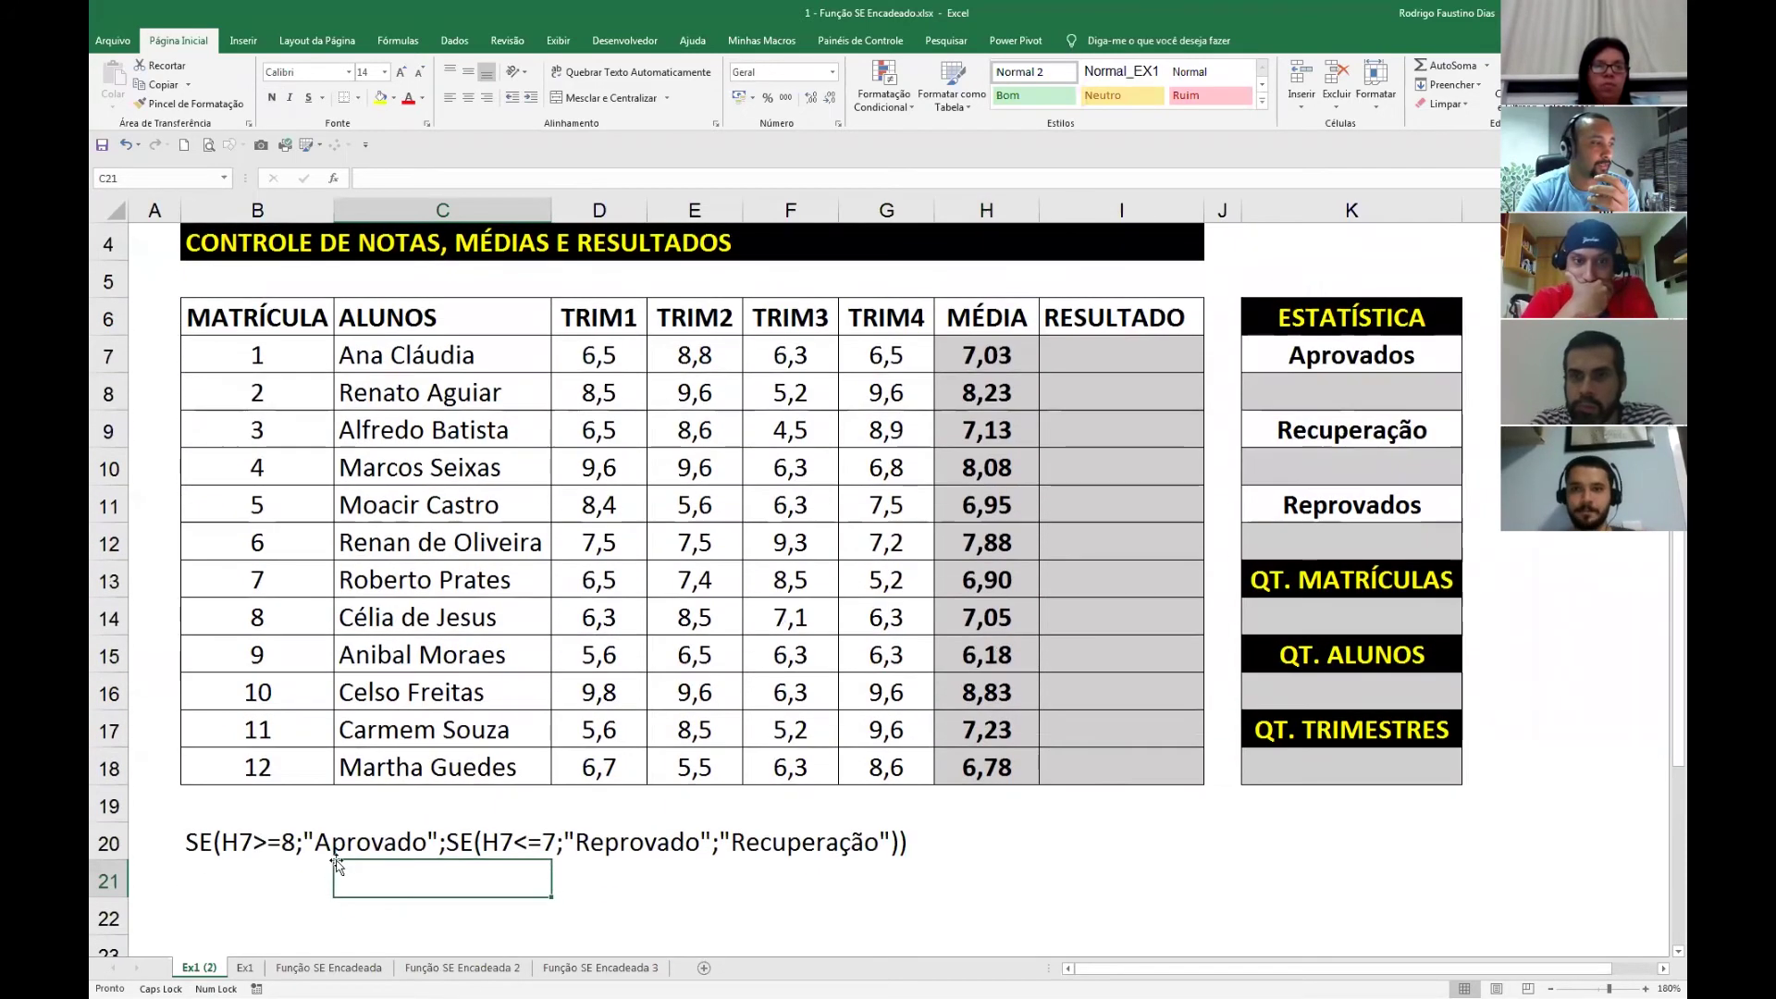
click(308, 846)
Enter the logical test =H7>=8 in cell I7 of the RESULTADO column.
click(1085, 356)
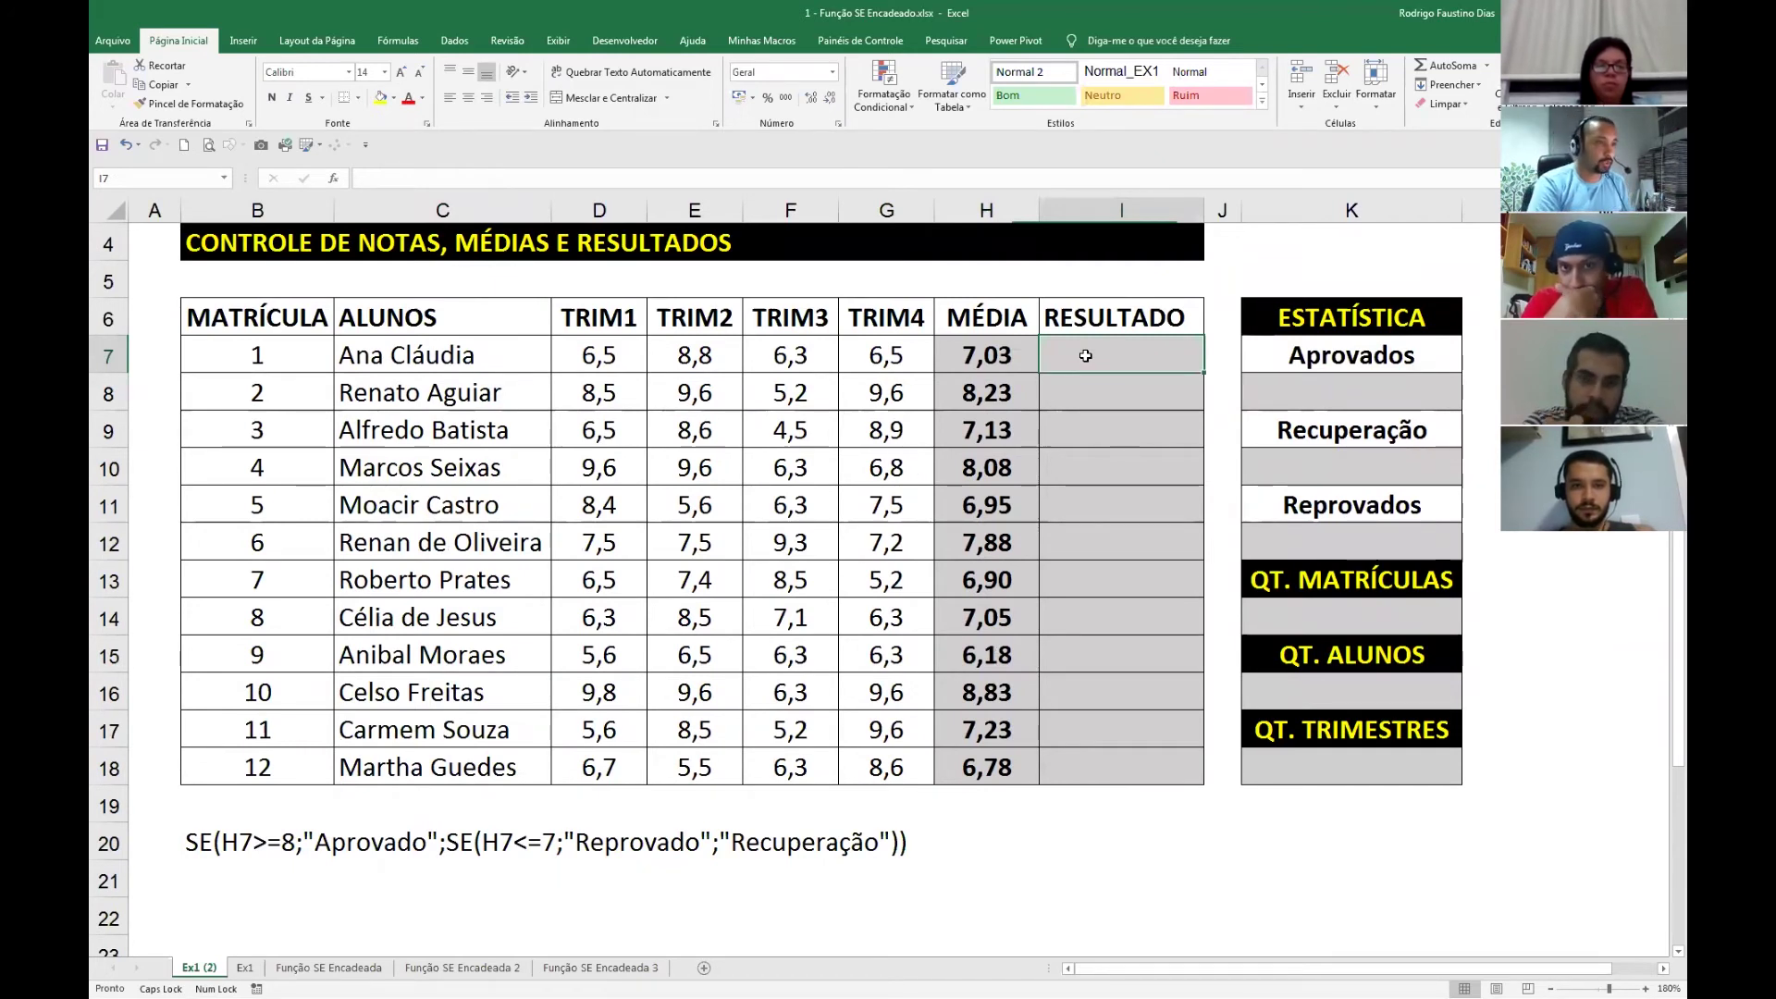
text(=)
key(Left)
text(>=8)
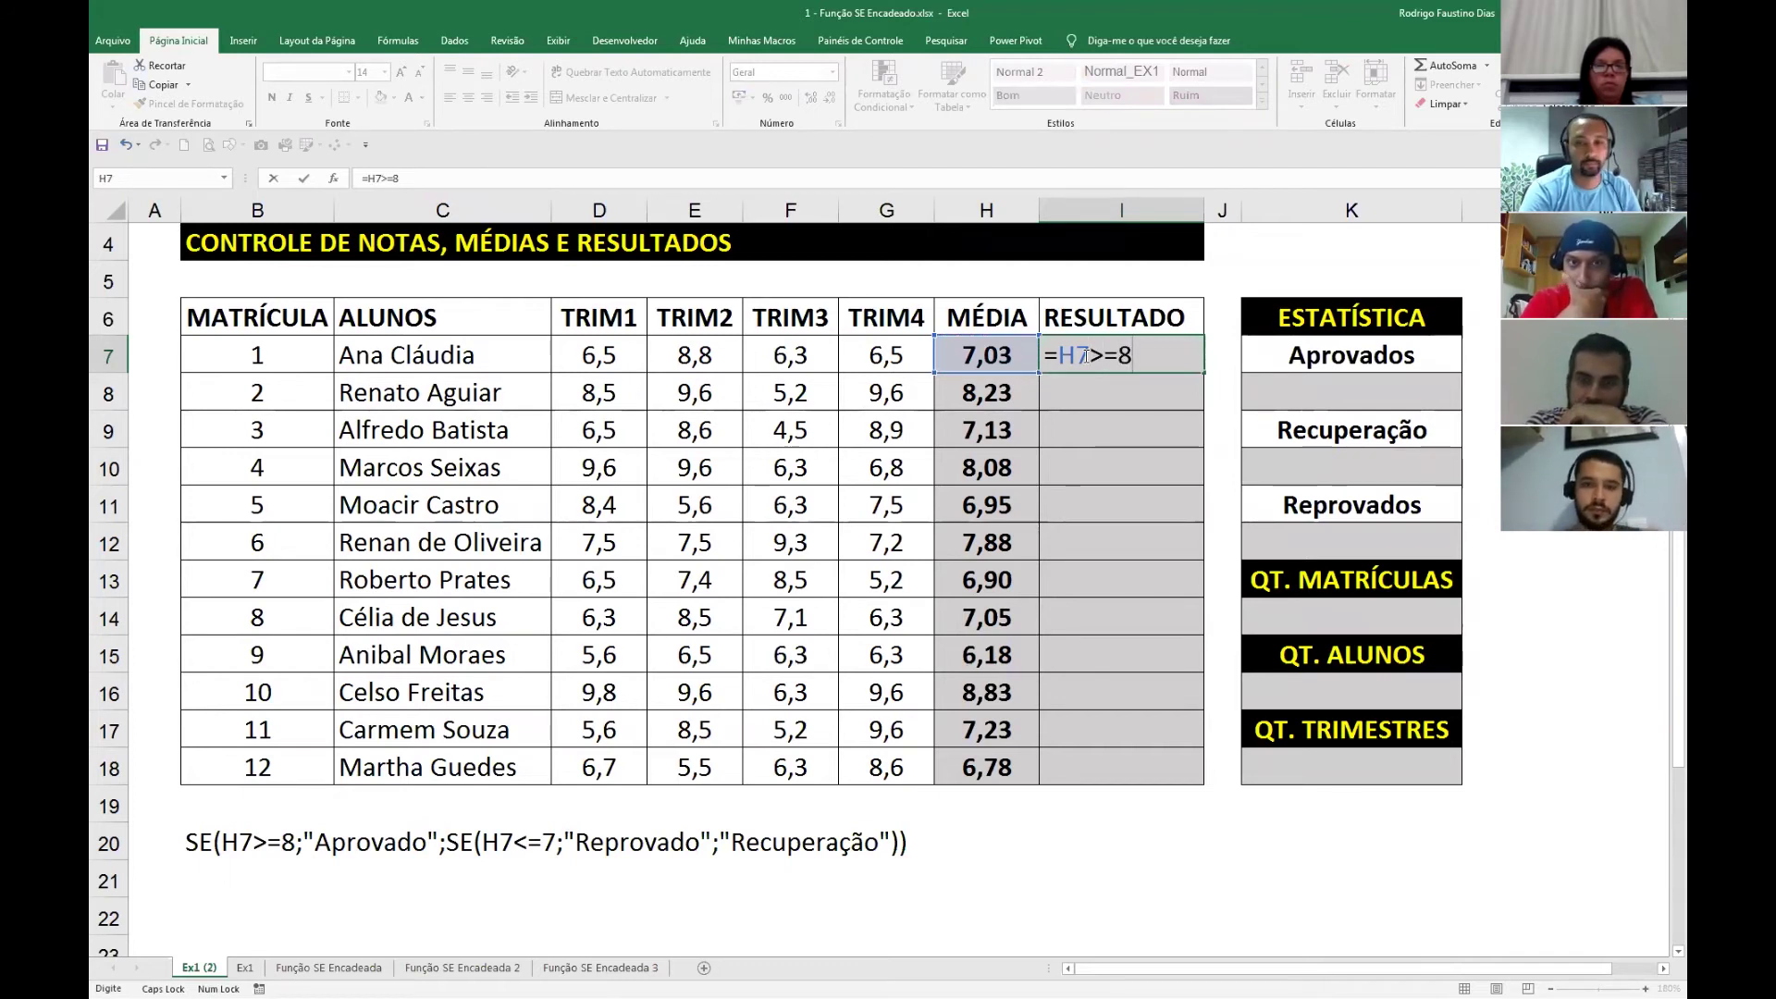
key(Return)
Fill the logical test from I7 down to I18 and widen column I slightly.
click(1084, 355)
drag(1195, 394, 1189, 773)
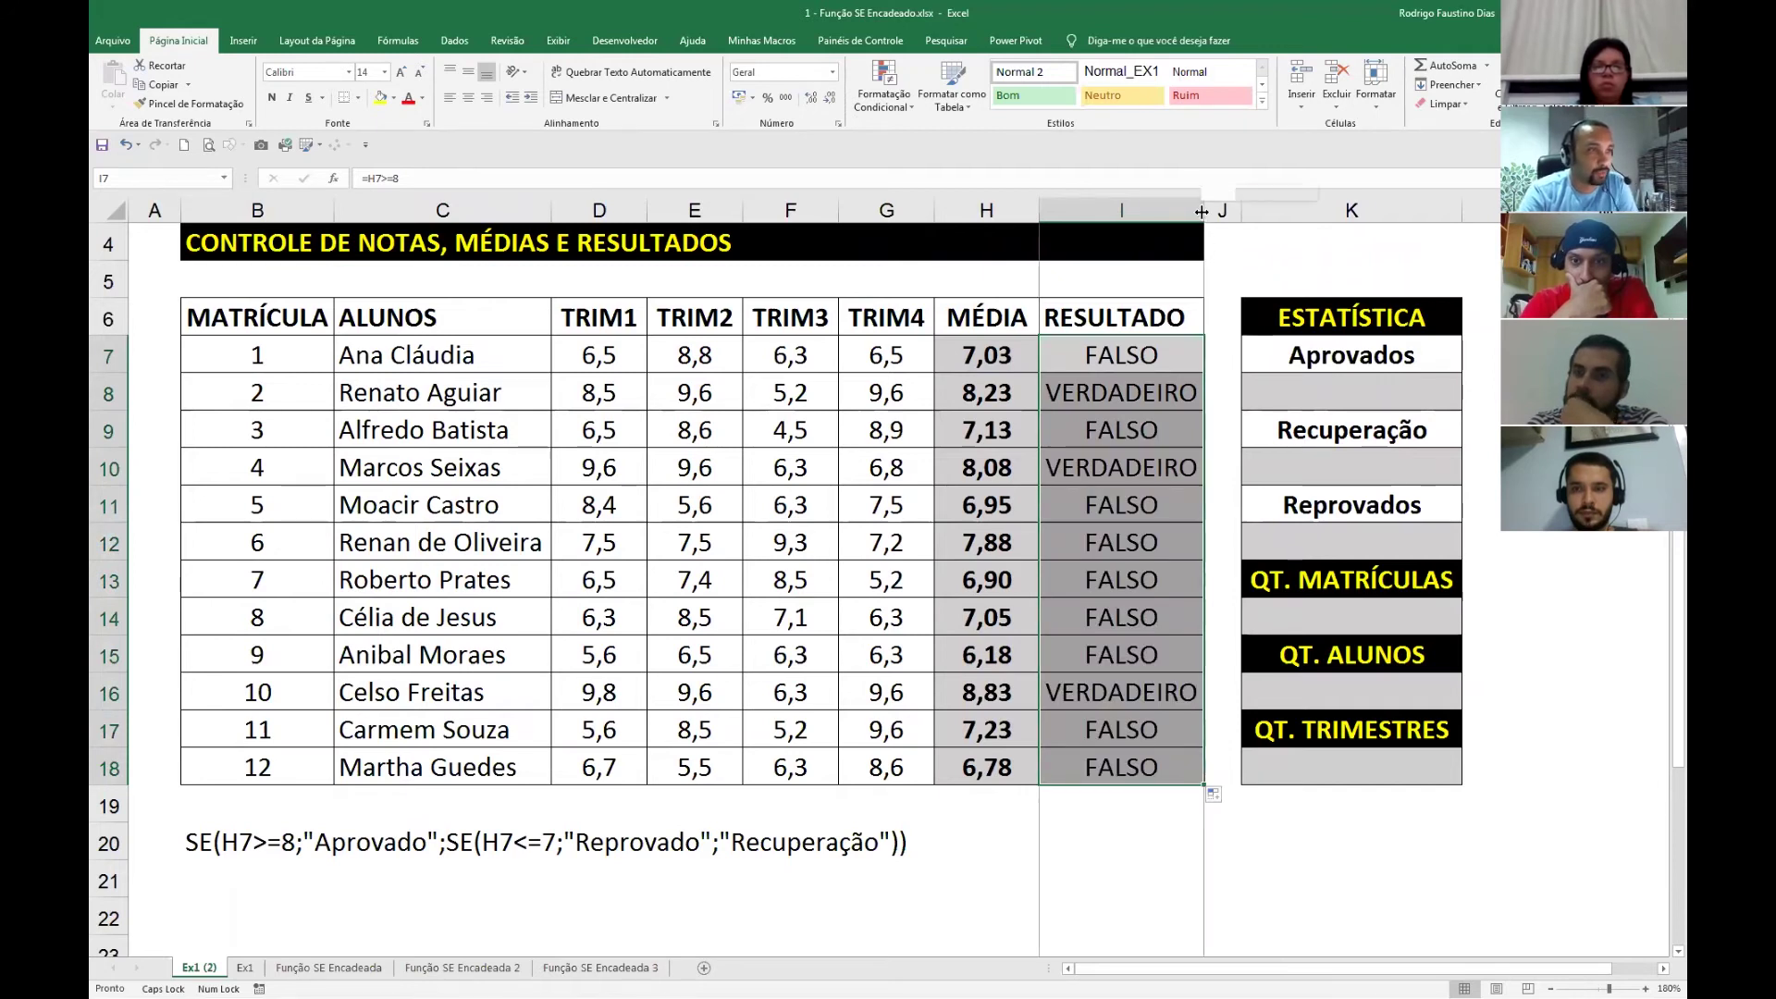
drag(1202, 211, 1245, 211)
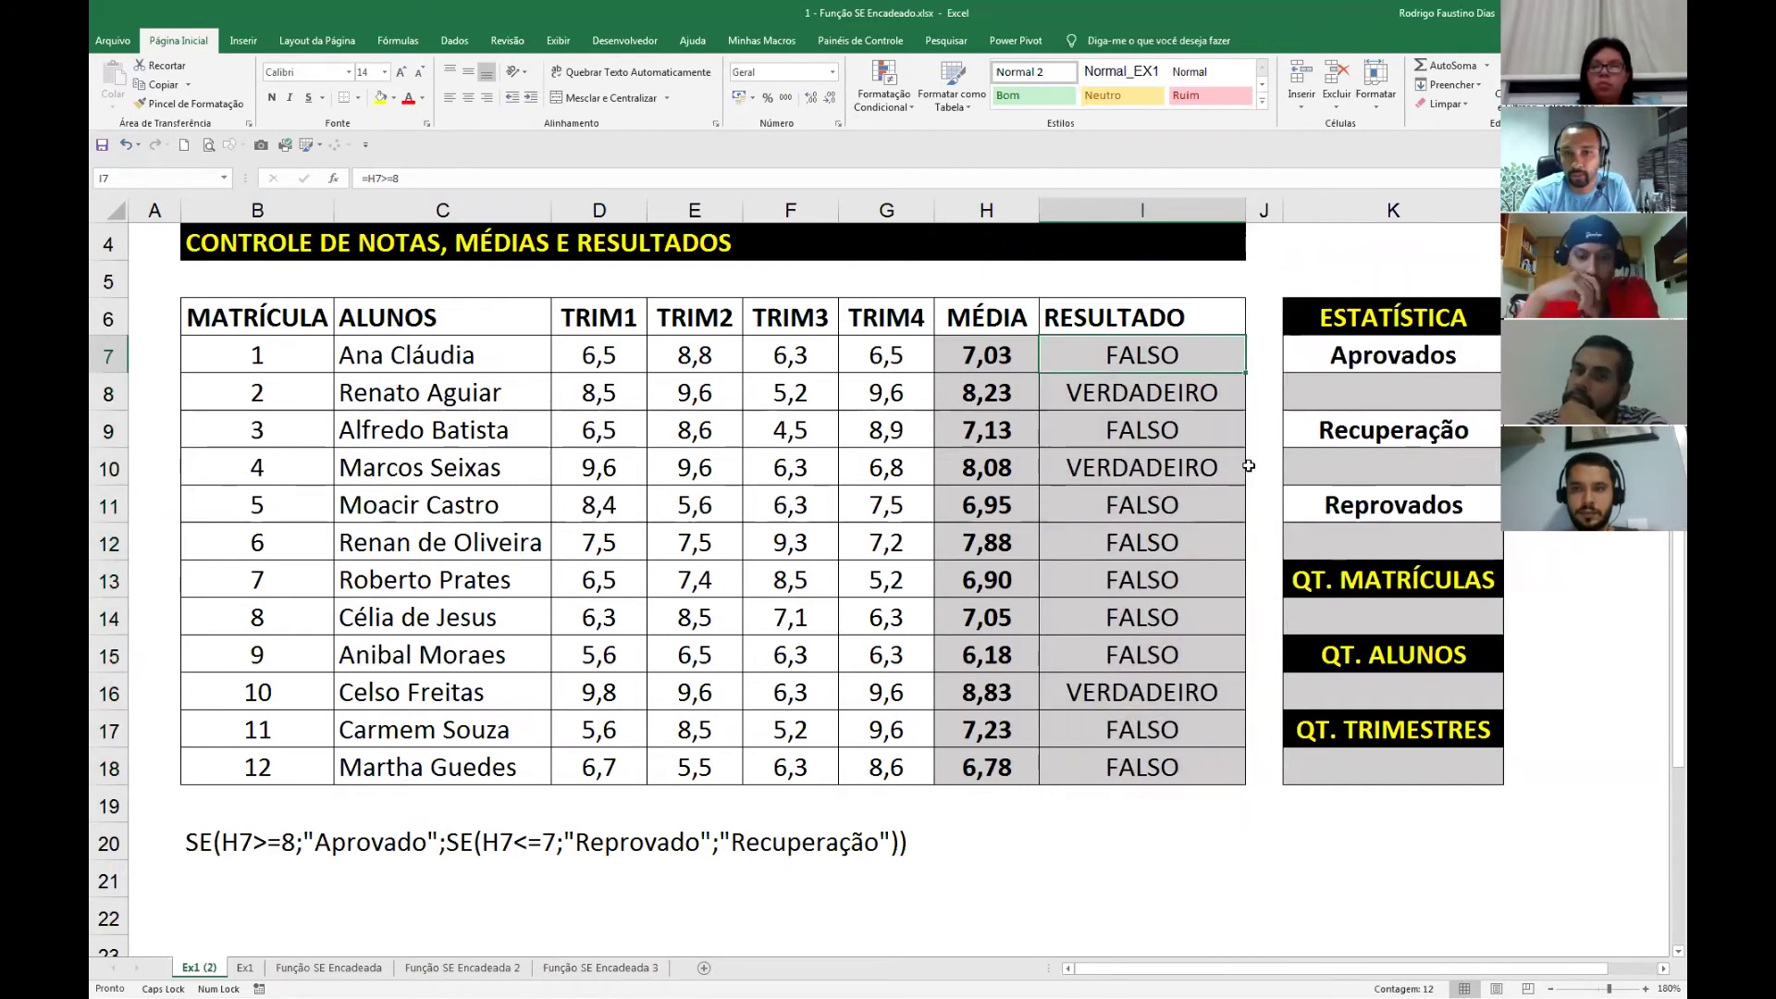
Expand the I7 test into the formula =SE(H7>=8;"Aprovado";"?").
double_click(1188, 361)
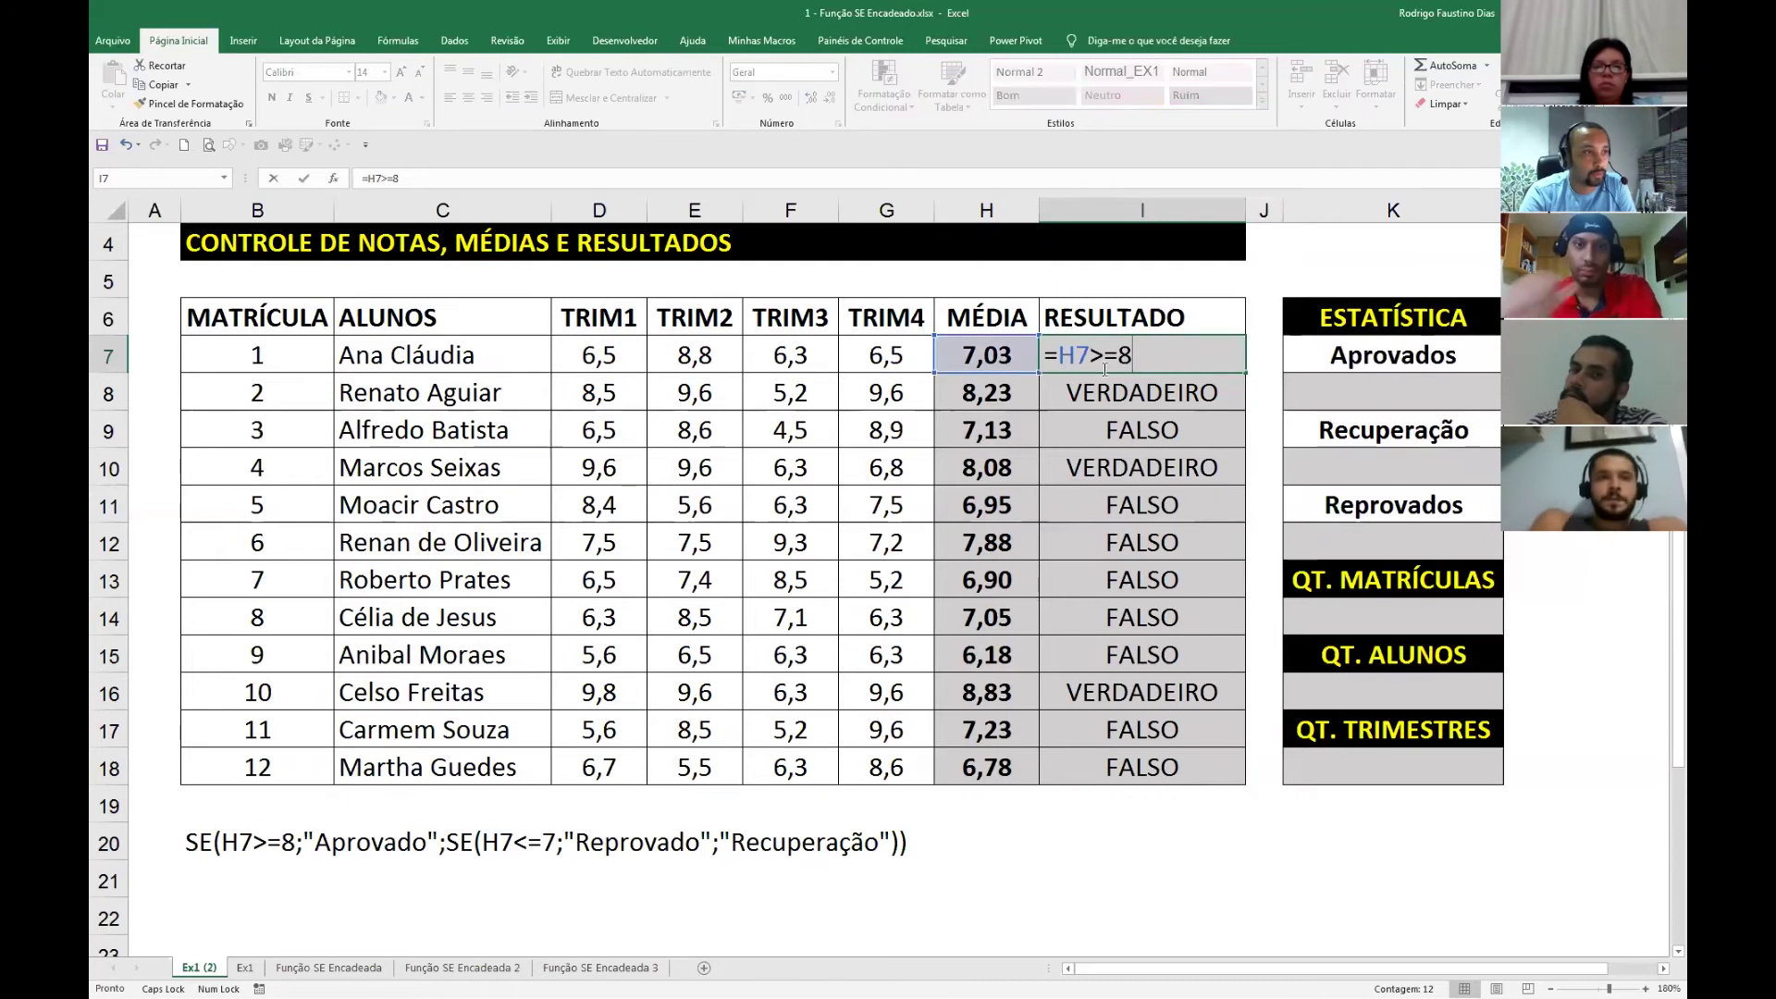
text(SE()
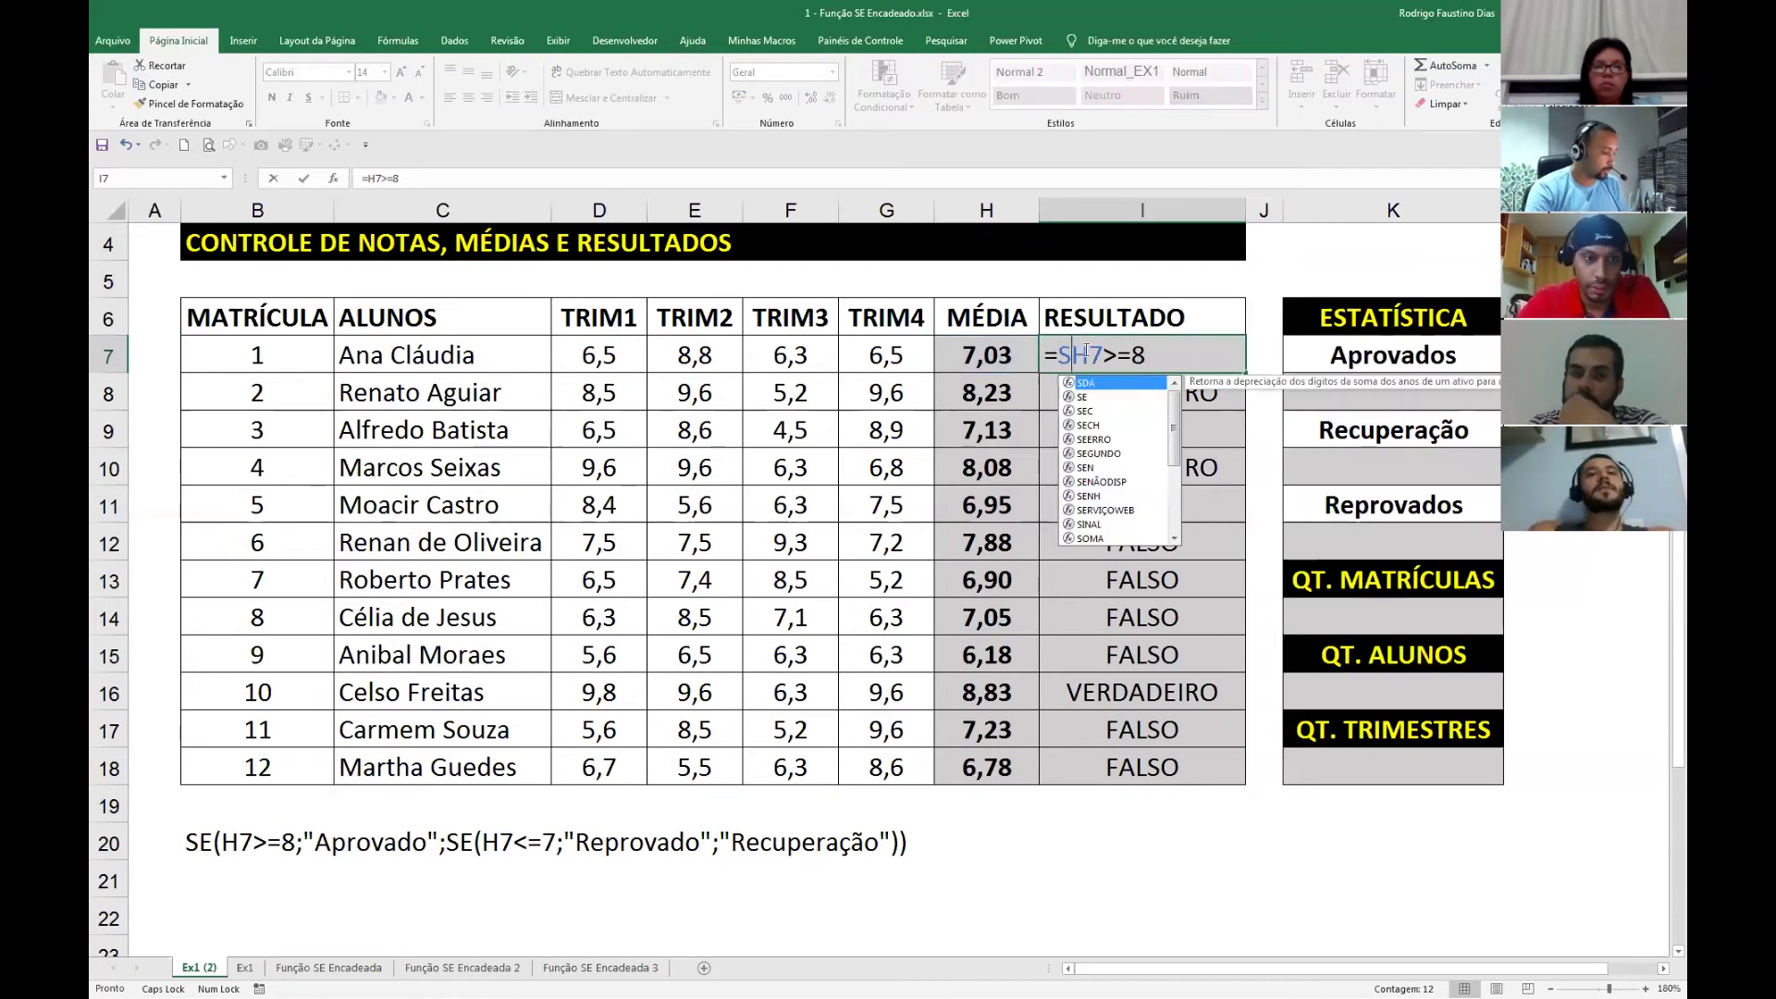
text(;"aPRO)
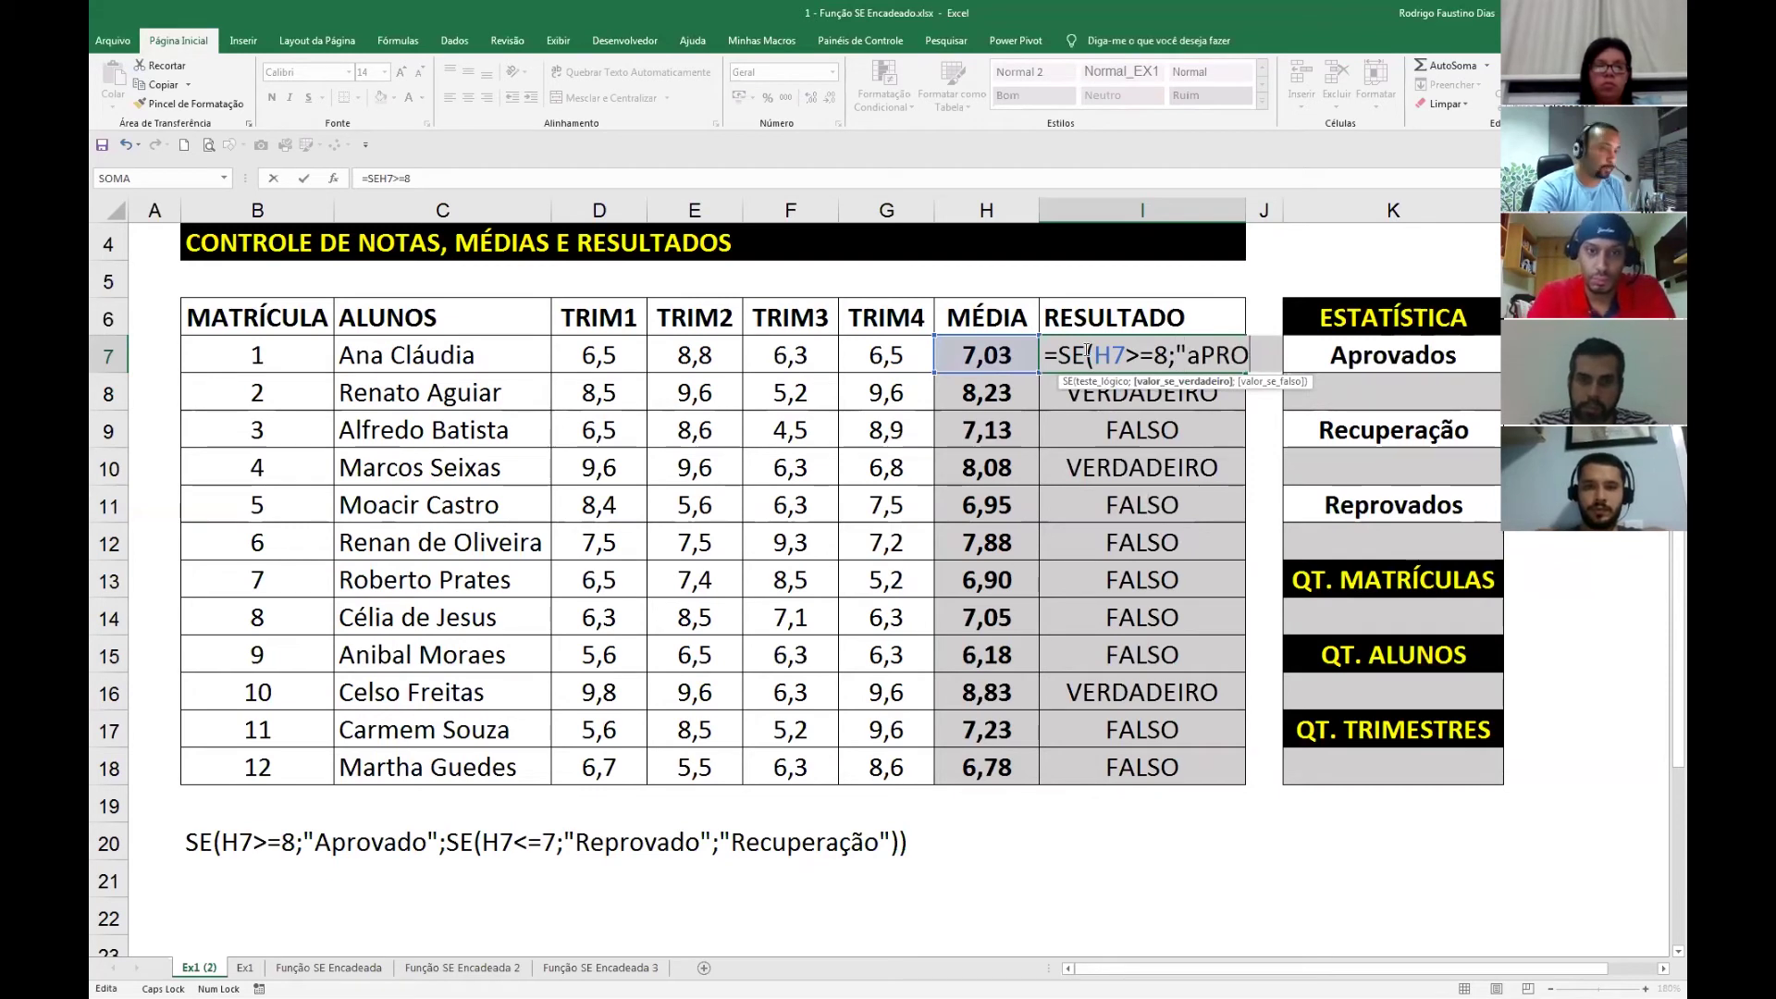
text(VADO)
key(BackSpace)
key(BackSpace)
key(BackSpace)
key(BackSpace)
key(BackSpace)
key(BackSpace)
key(BackSpace)
key(BackSpace)
text(Aprov)
text(ado")
text(;")
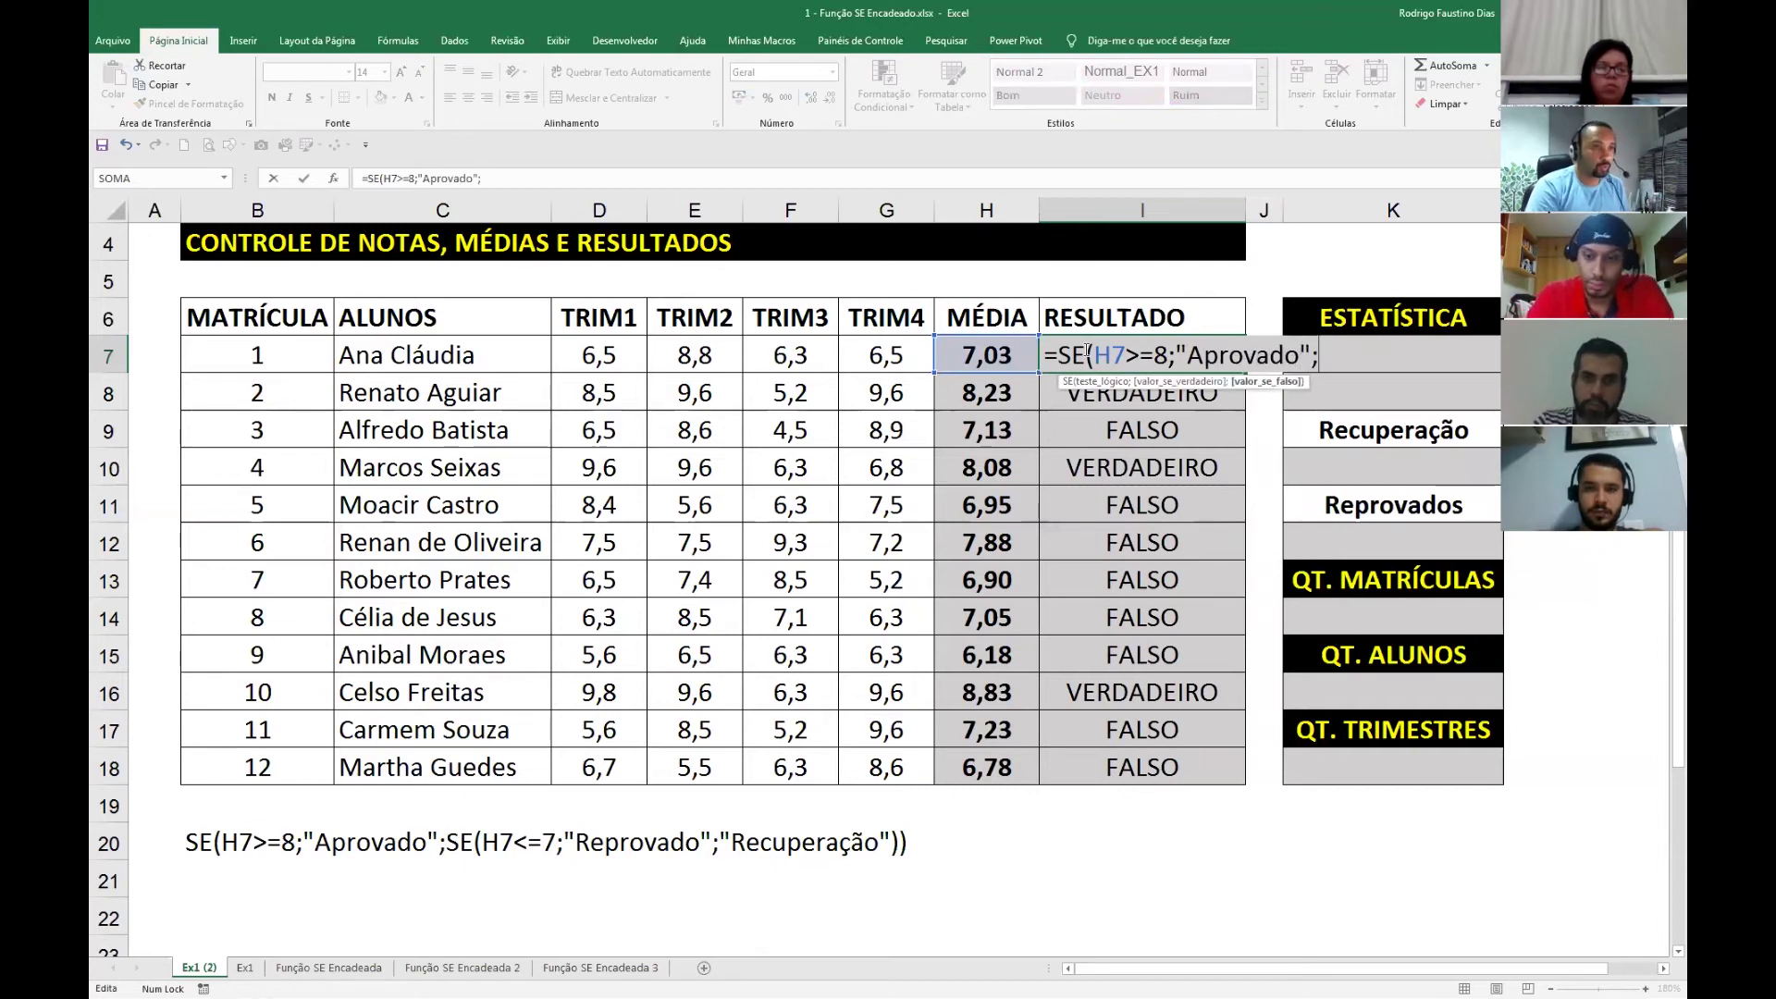
text(?"))
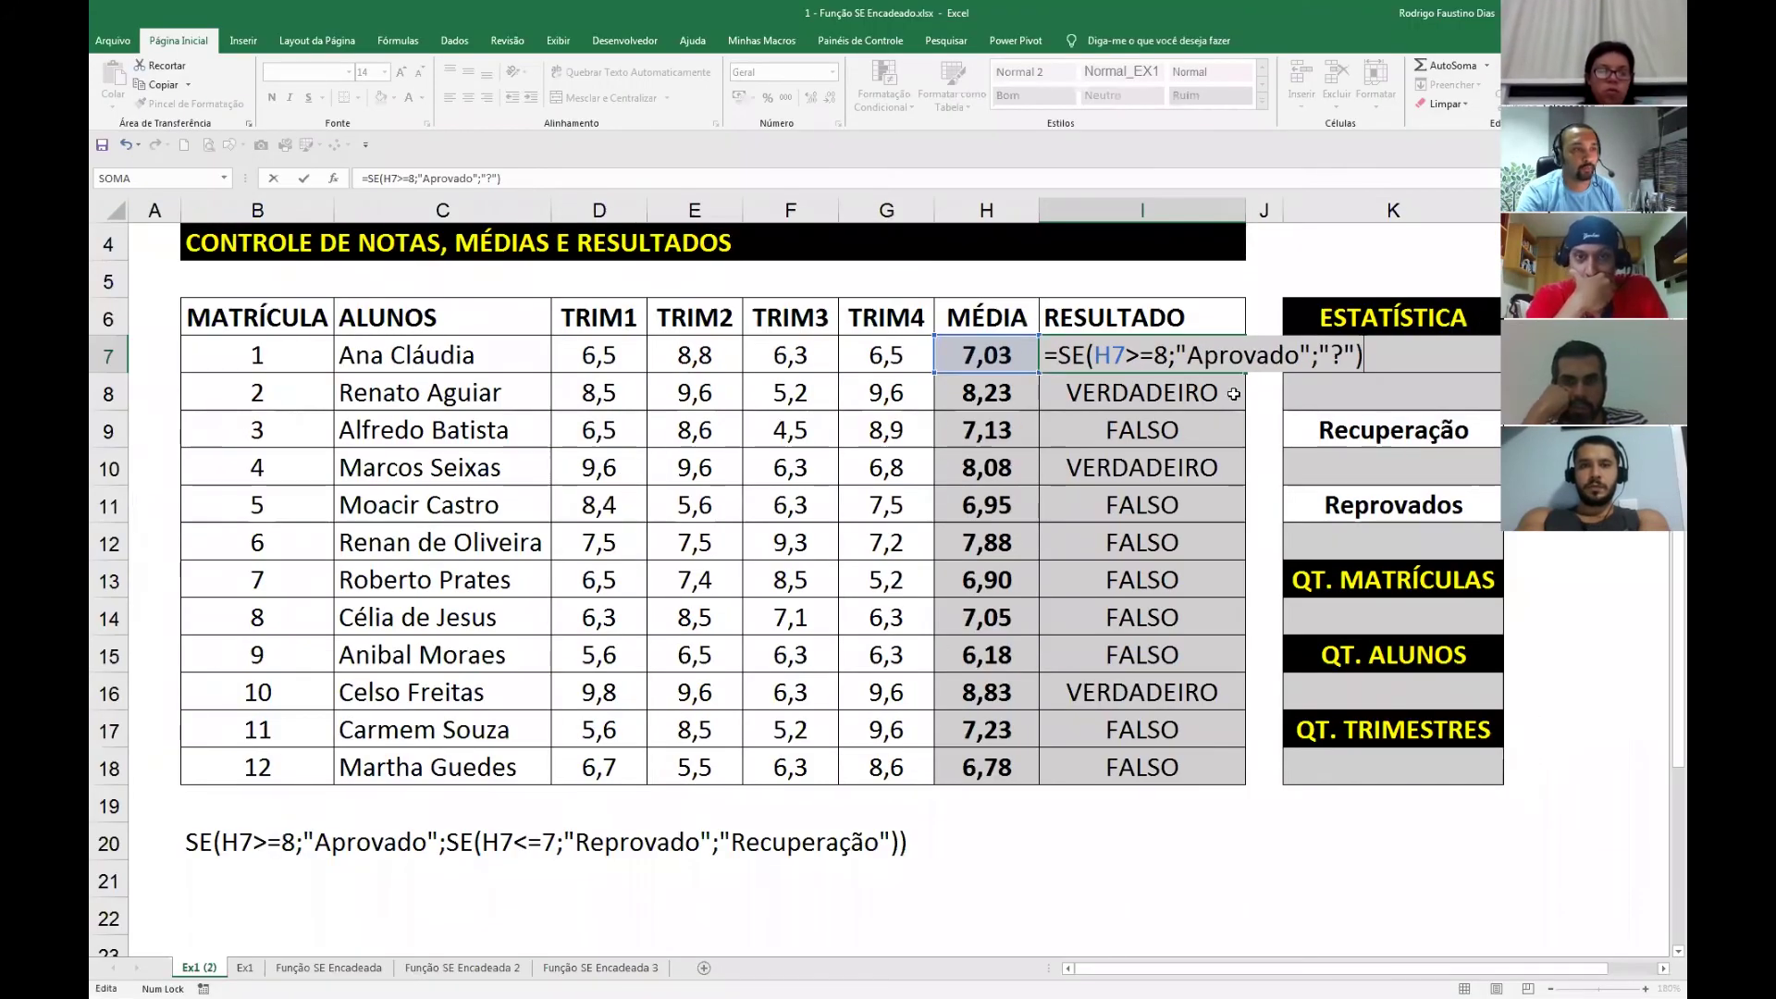
click(1181, 366)
key(Up)
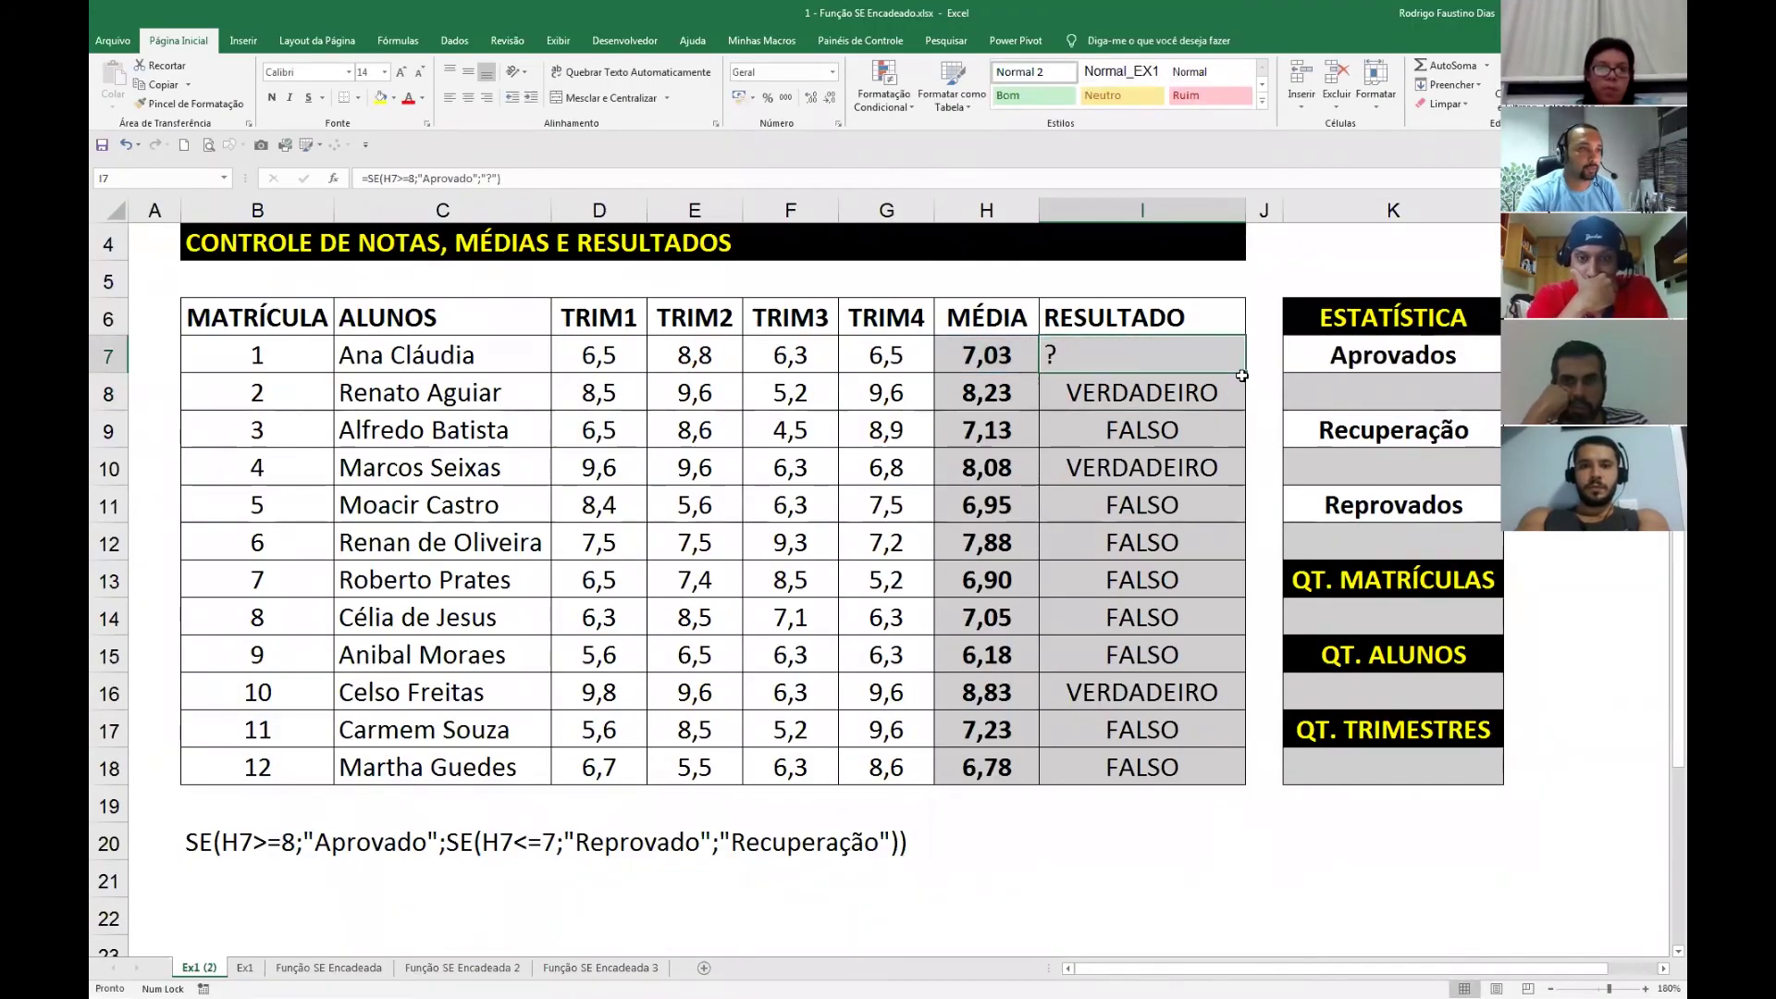
Fill the I7 formula down to I18 and mark the Aprovado results and the 8,83 average with temporary screen annotations.
double_click(1244, 373)
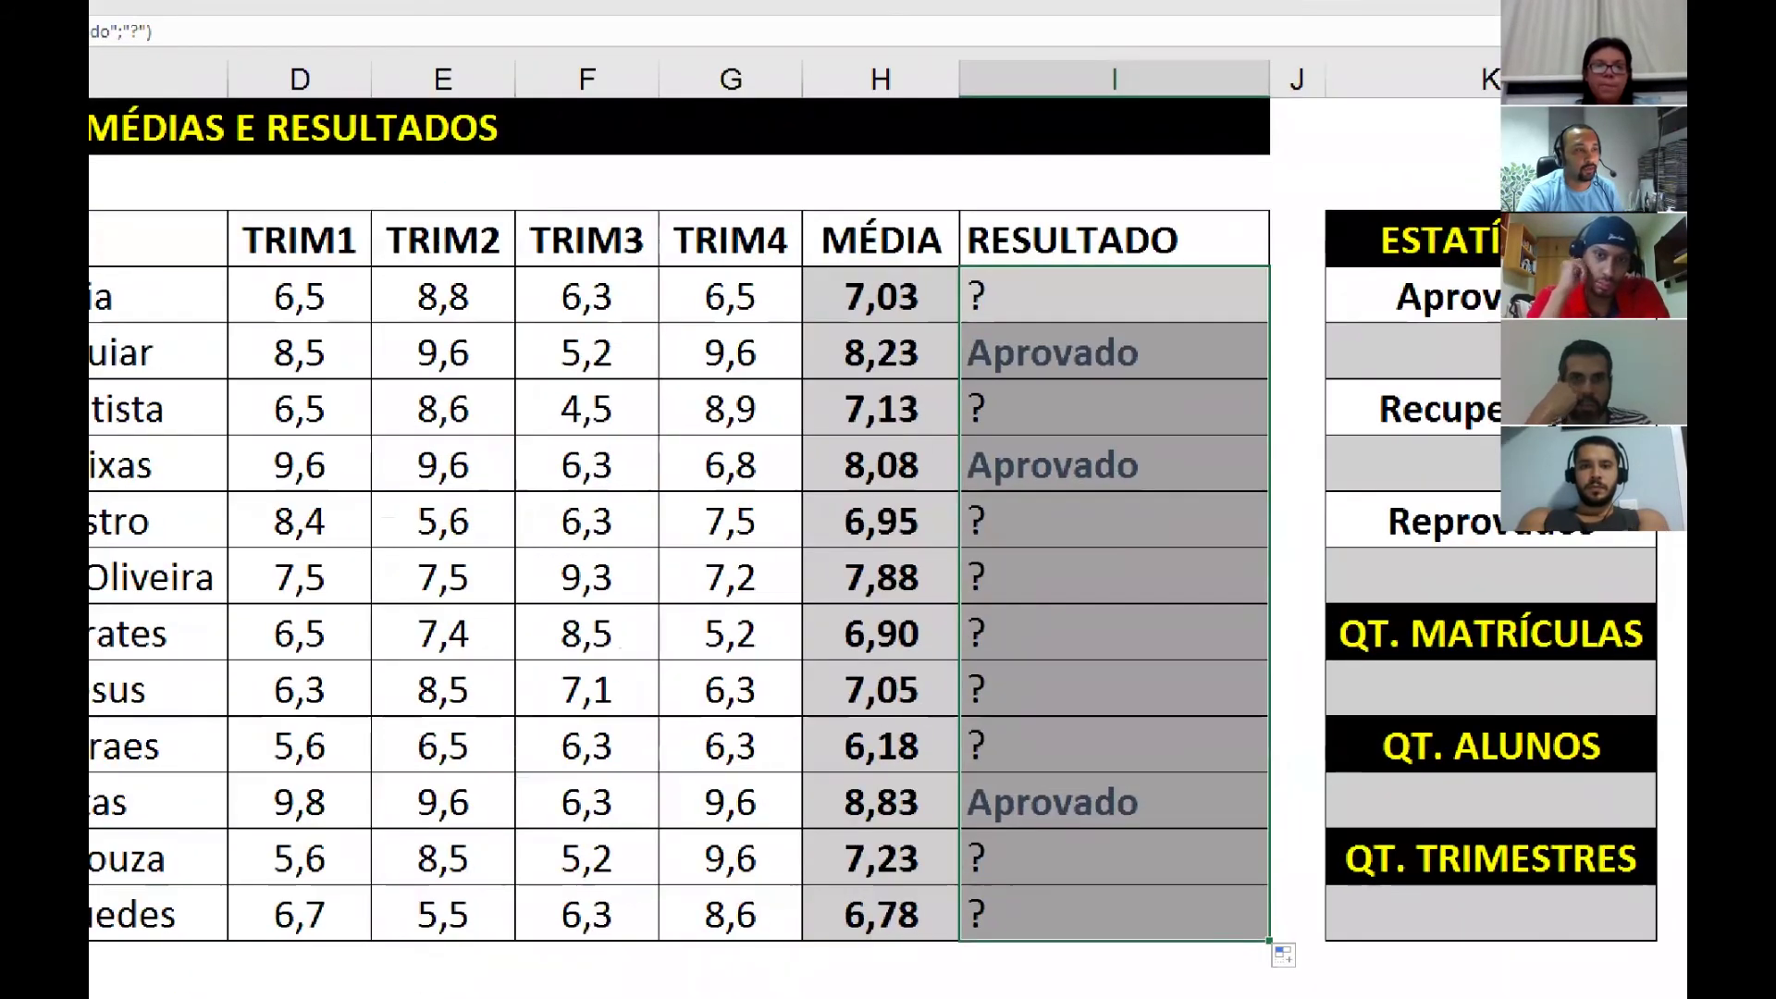
drag(1286, 304, 1194, 354)
drag(1304, 408, 1177, 464)
drag(1249, 811, 1149, 810)
drag(837, 782, 826, 788)
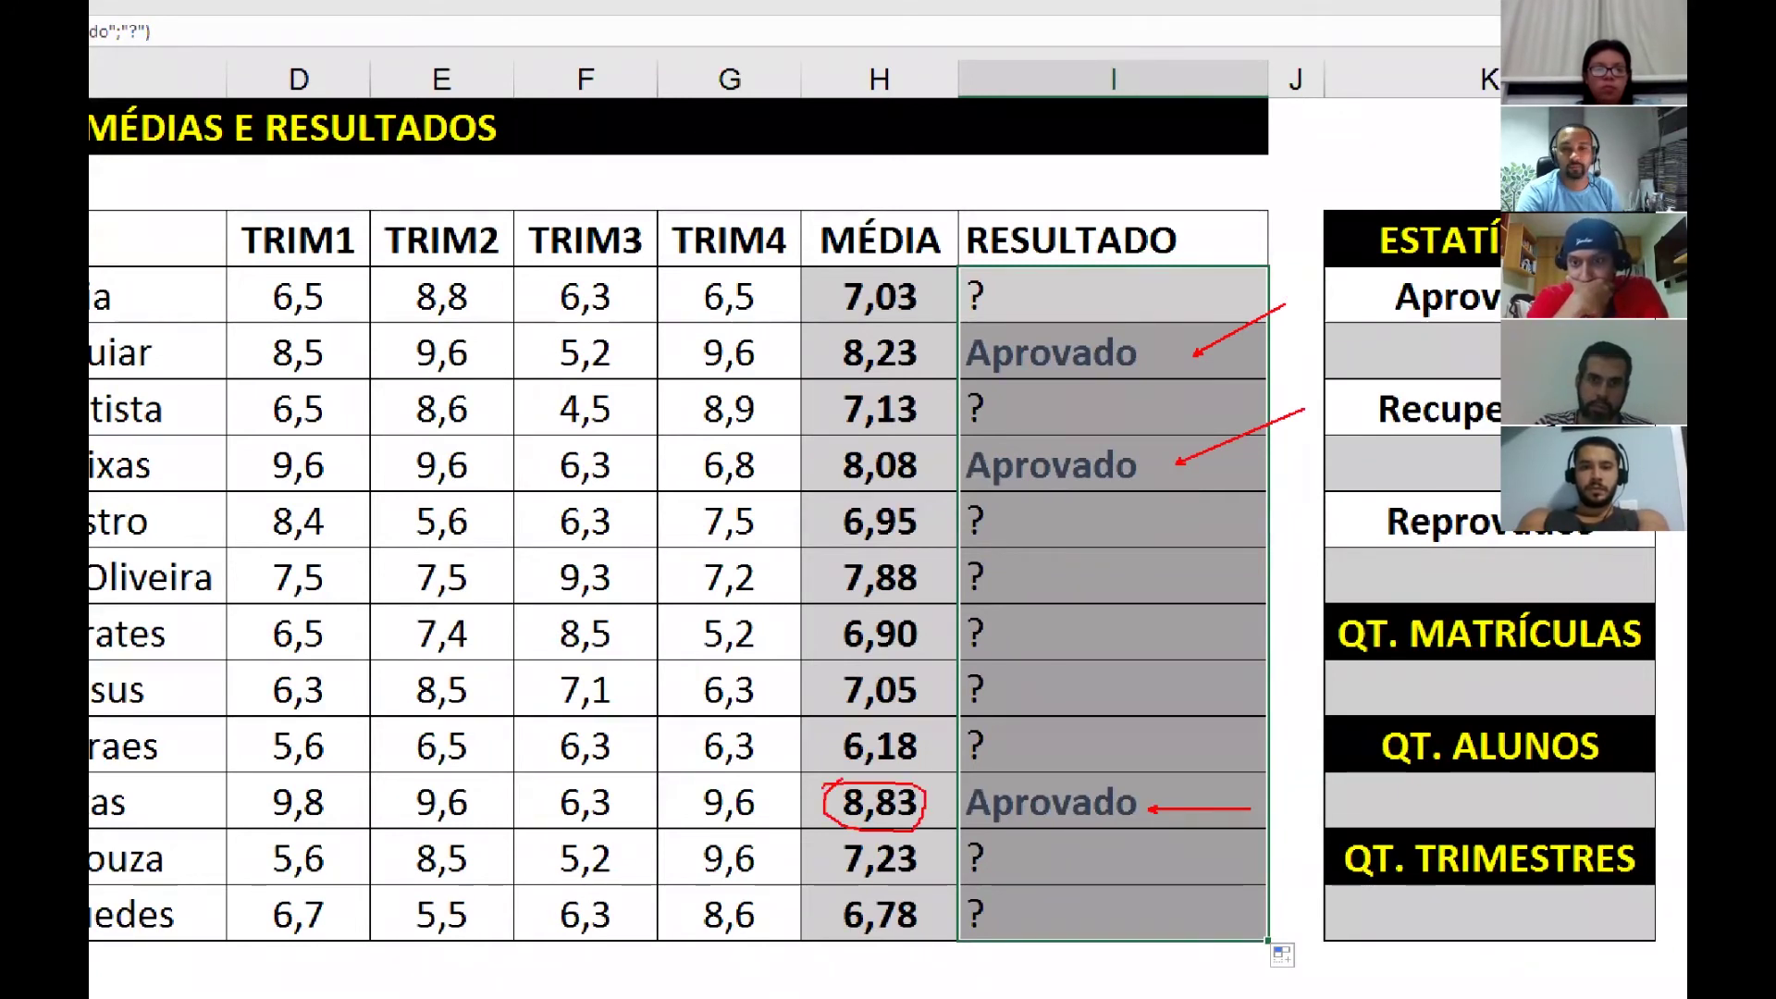
key(Escape)
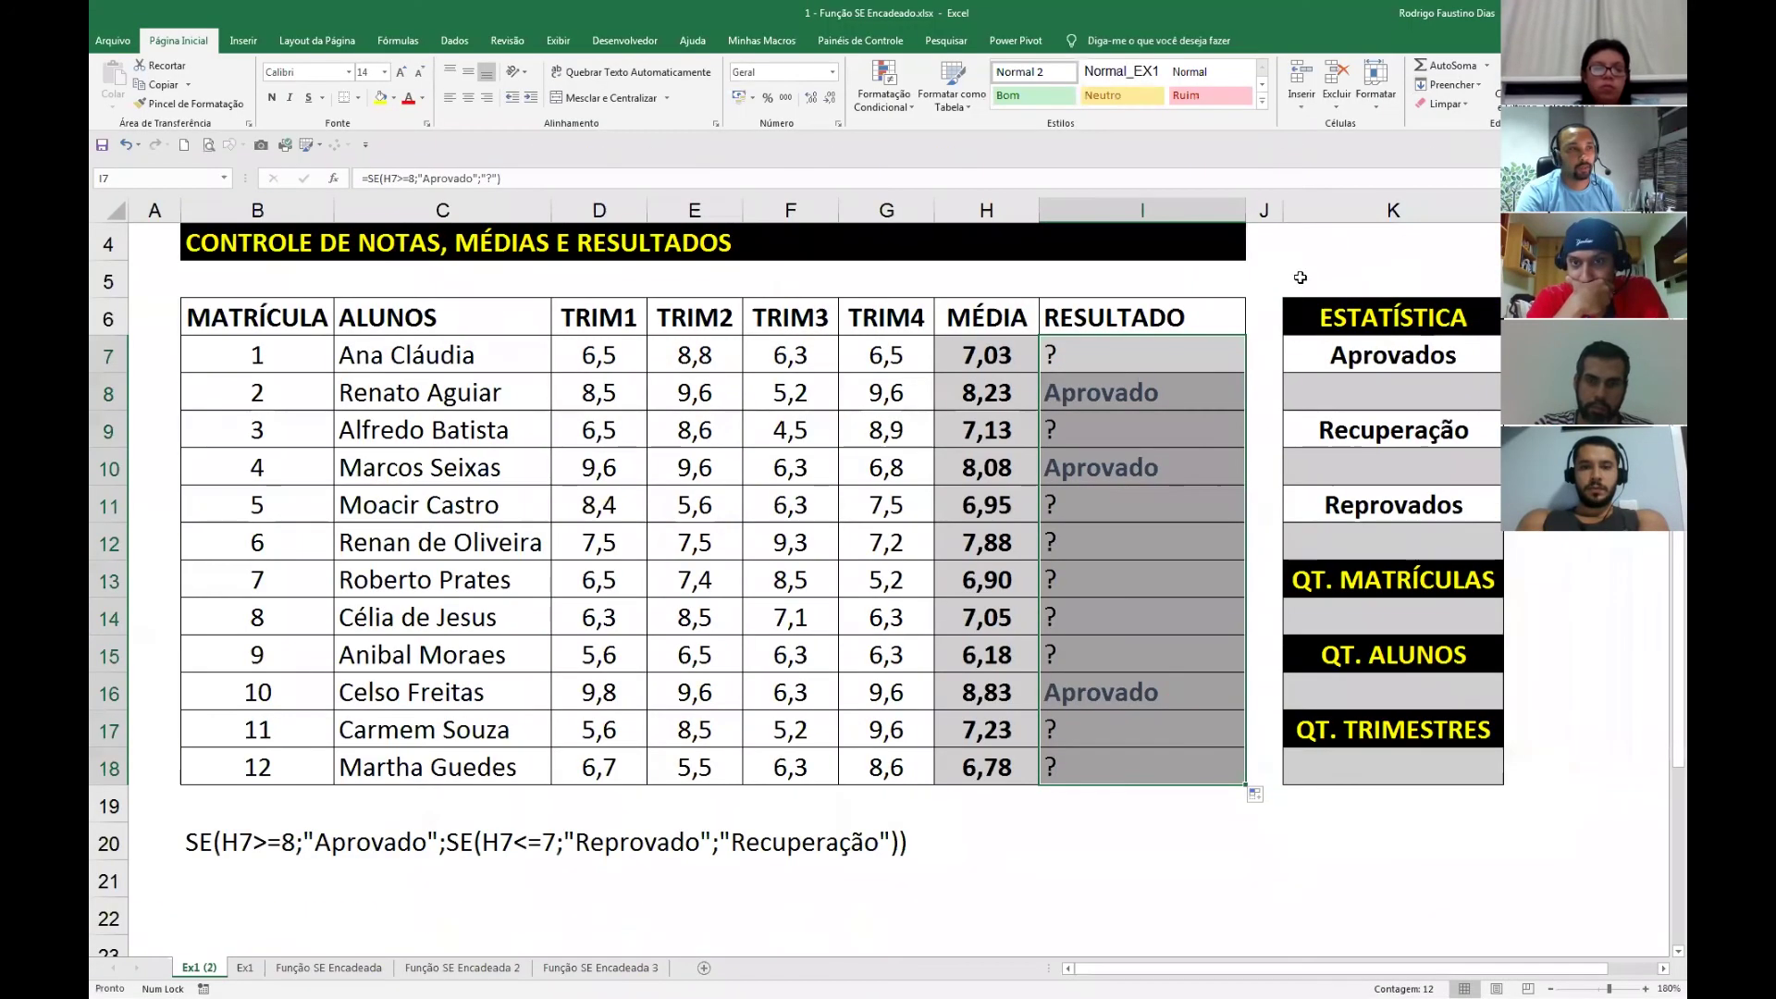
Circle the =8 and <=7 limits in the row 20 example and annotate the range "7,01 ->7,99 = Recupe" on screen.
double_click(1095, 359)
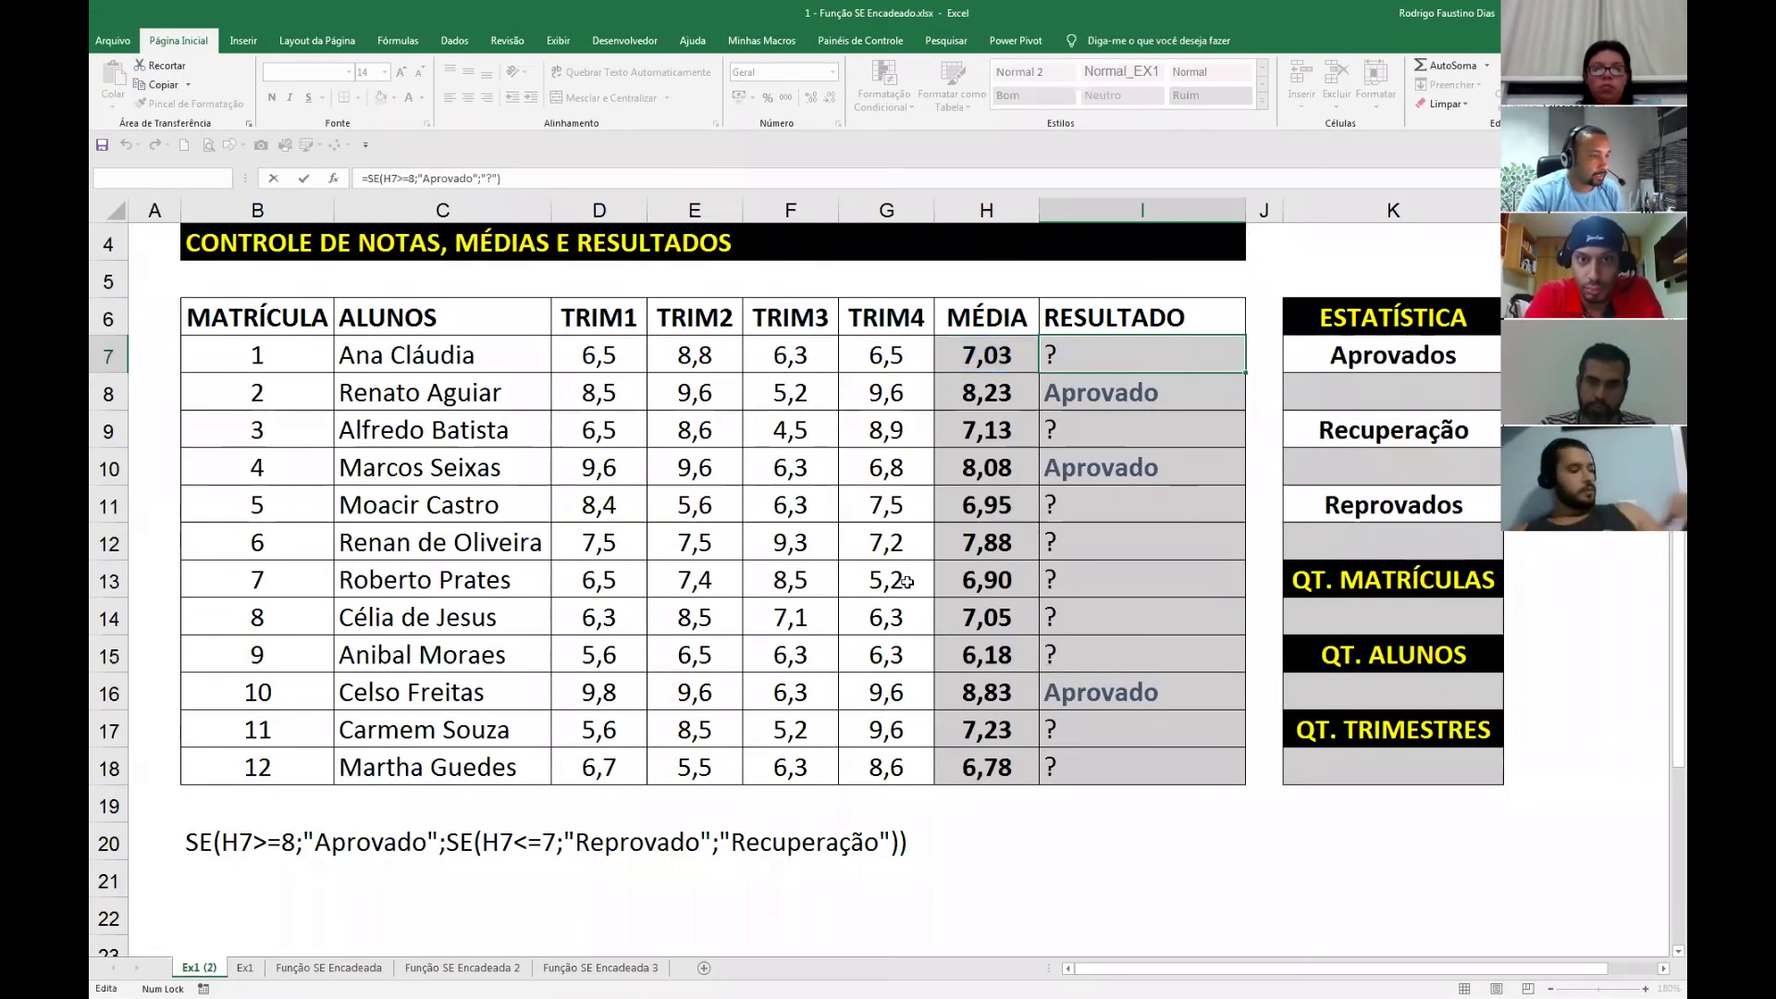
click(600, 842)
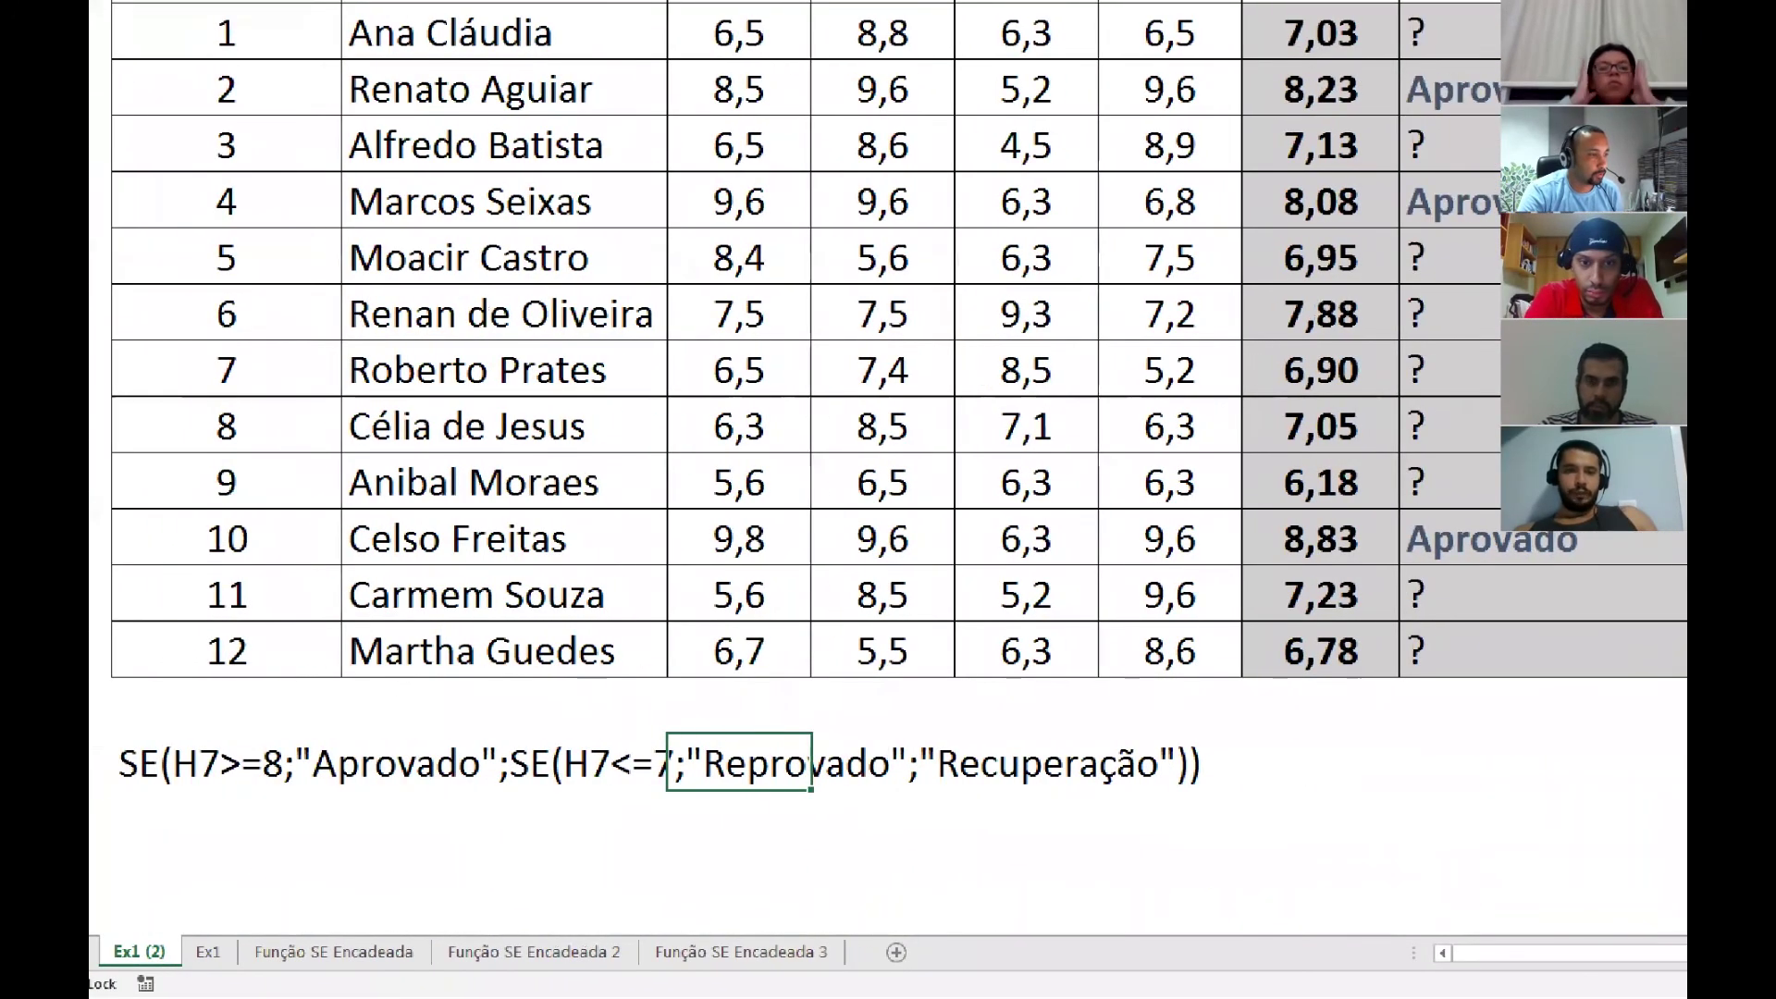
drag(239, 780, 246, 747)
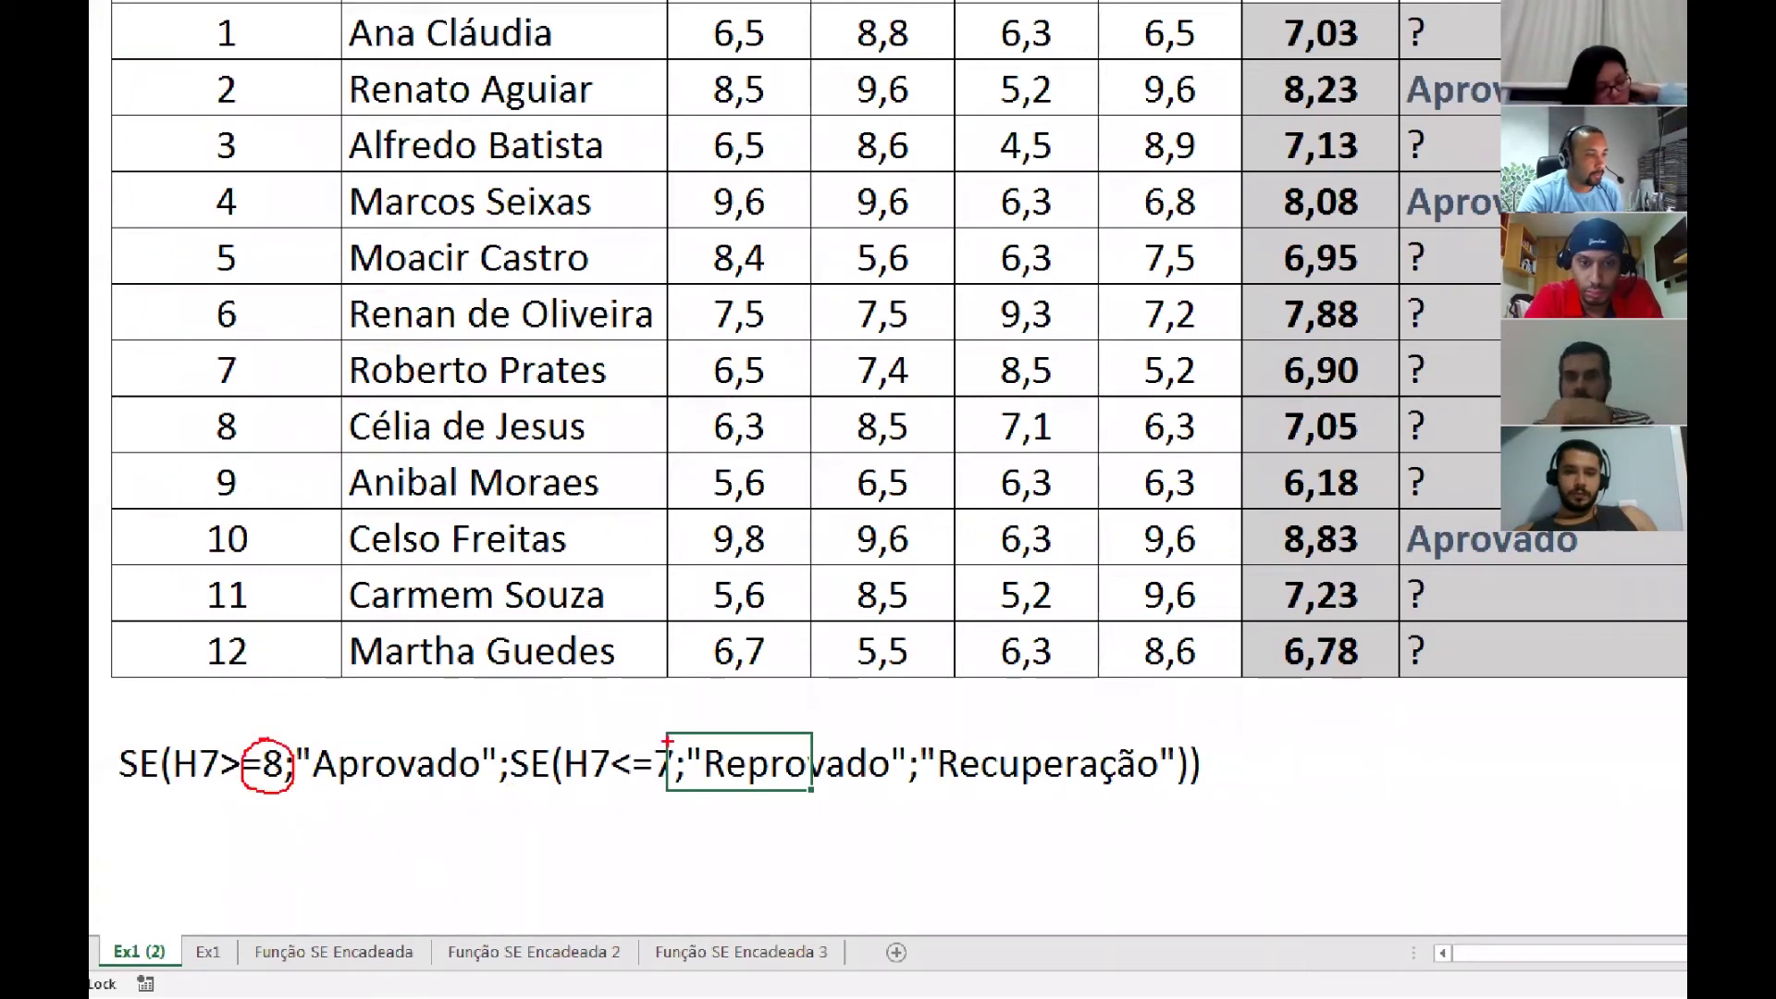
mouse_move(668, 738)
mouse_down()
mouse_move(609, 748)
mouse_move(611, 791)
mouse_move(686, 759)
mouse_up()
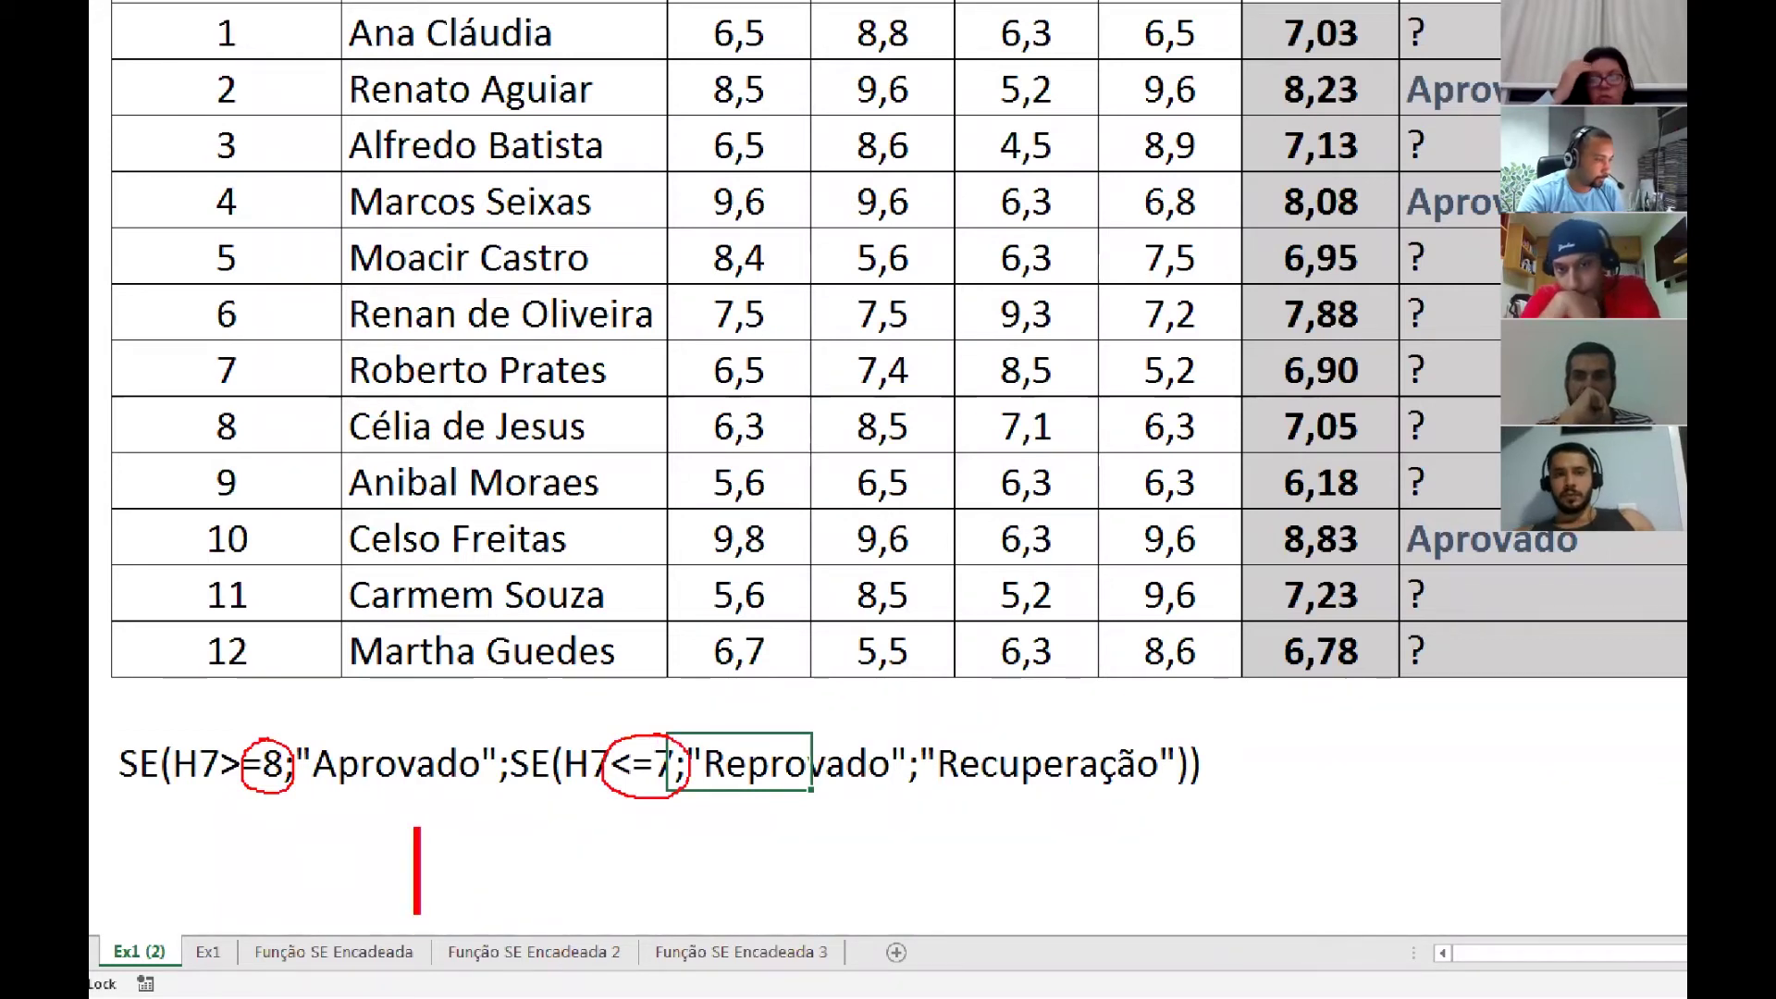
drag(410, 828, 426, 892)
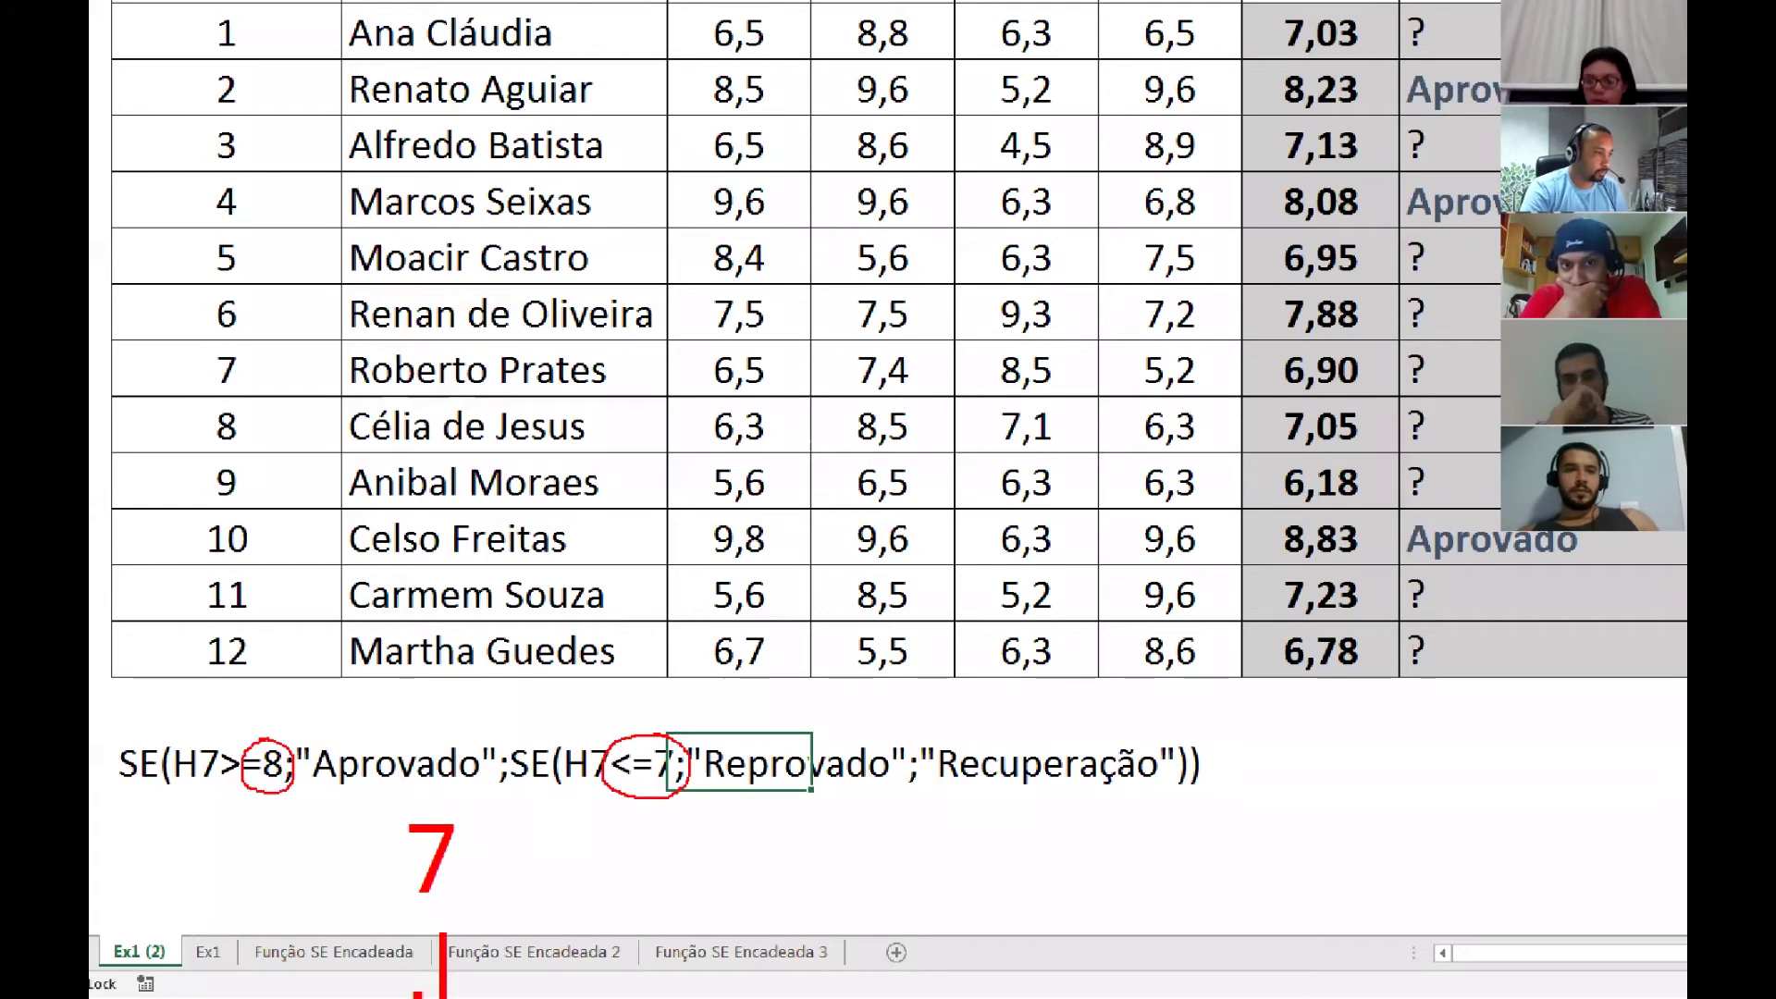
key(ctrl+z)
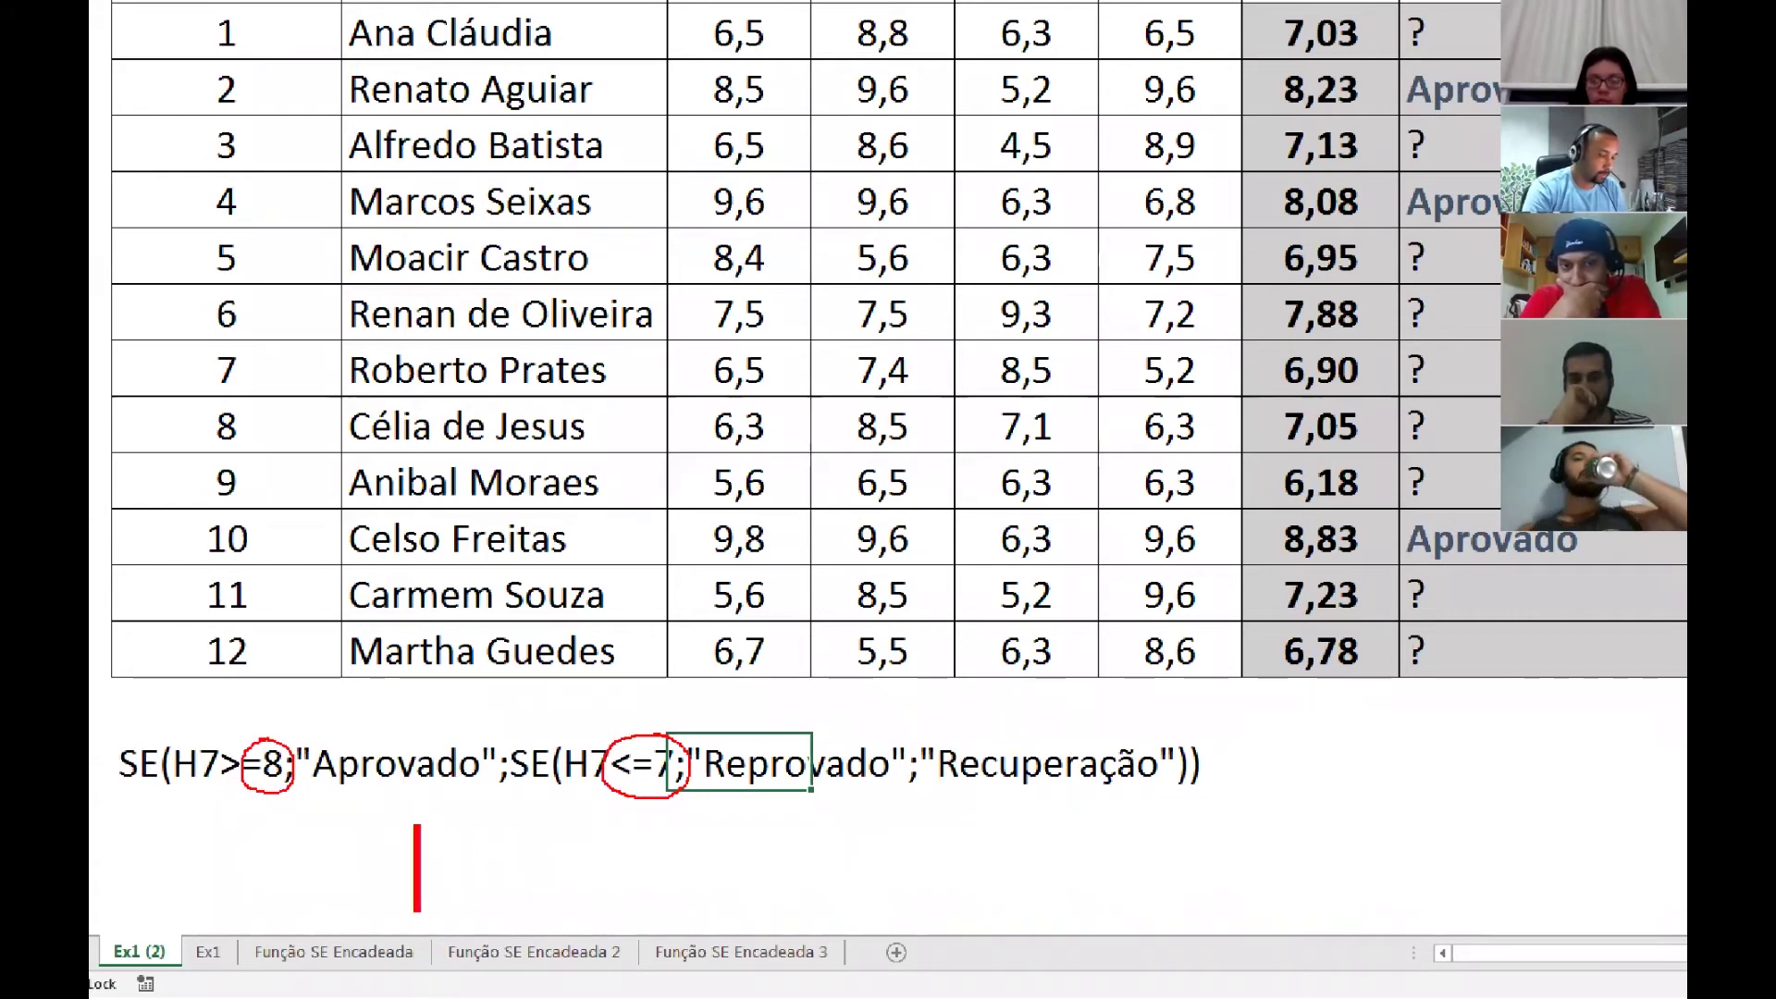
text(7,01 ->)
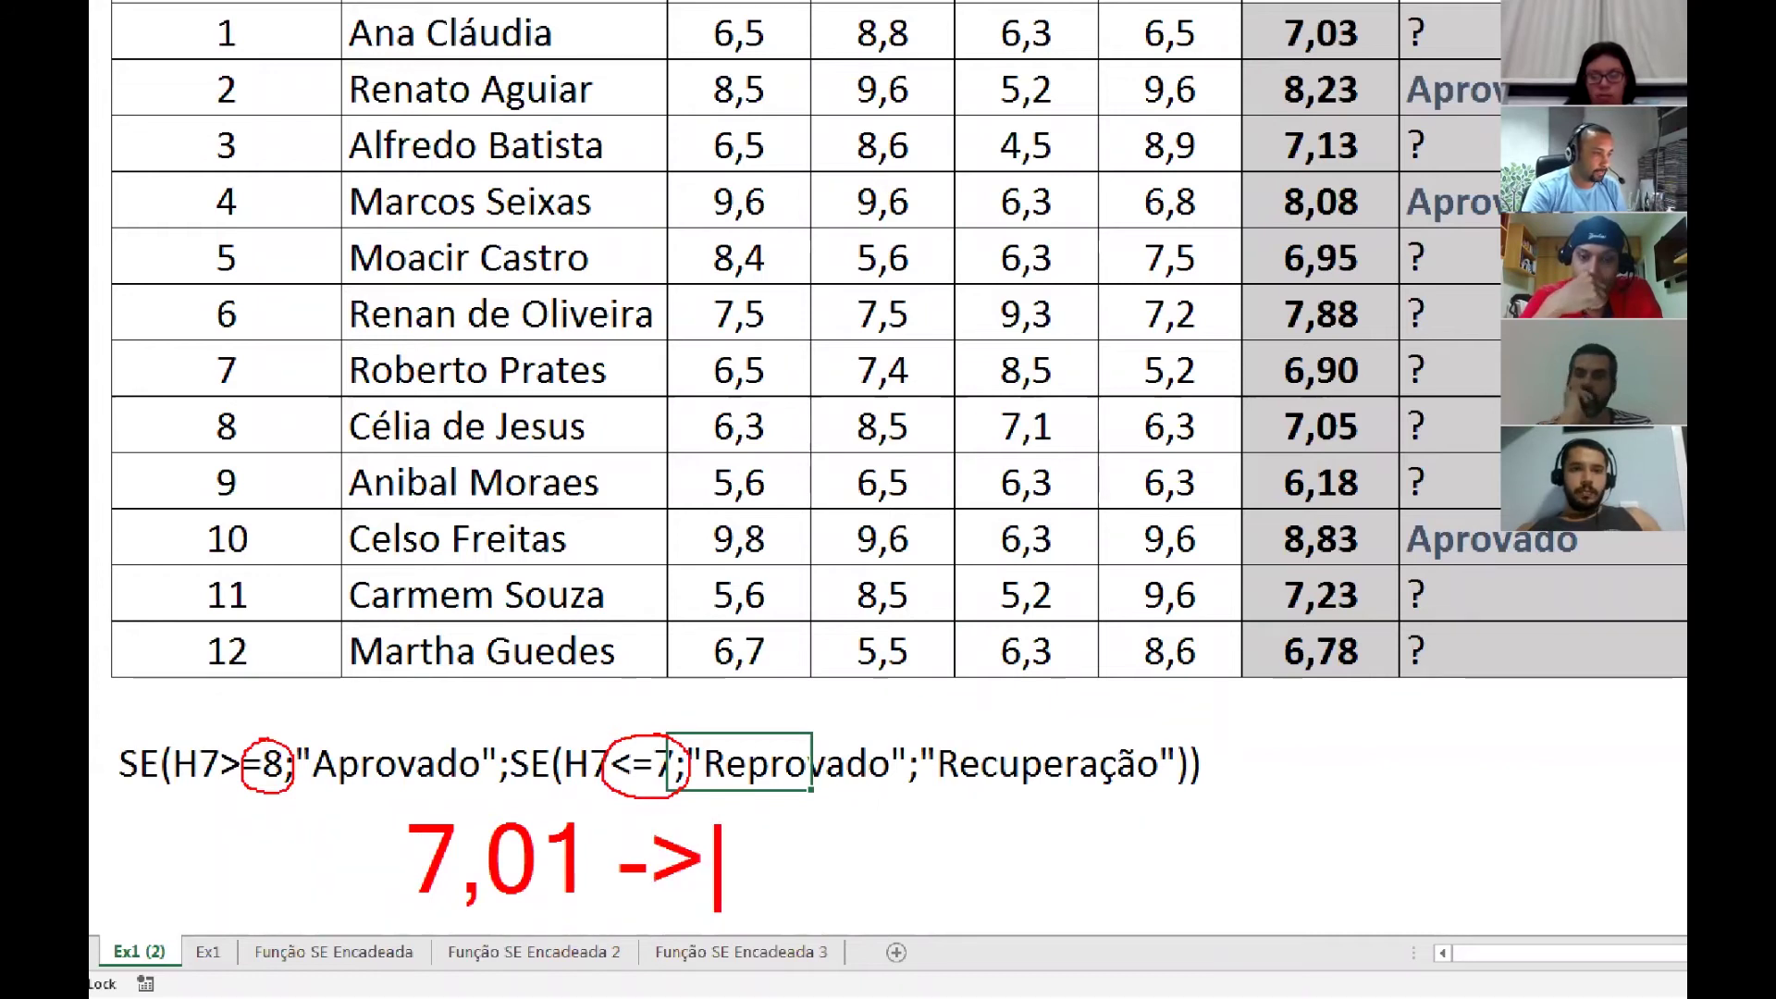
text(7,)
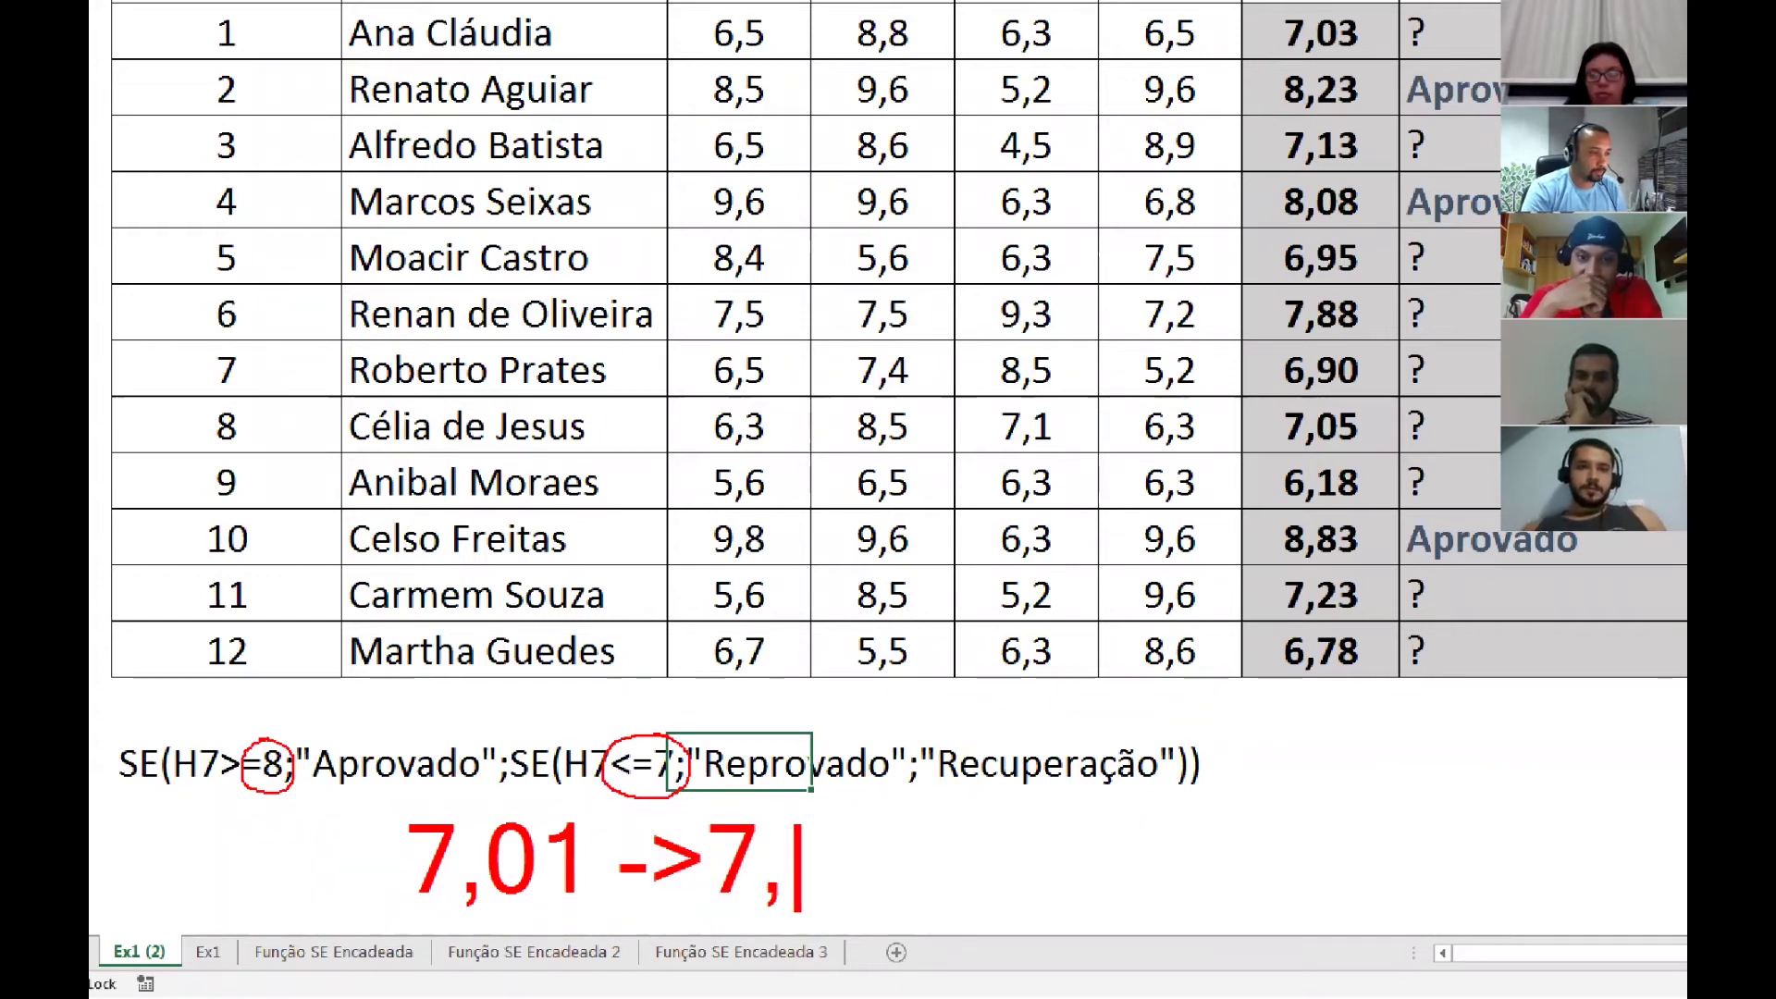
text(99 = Recupe)
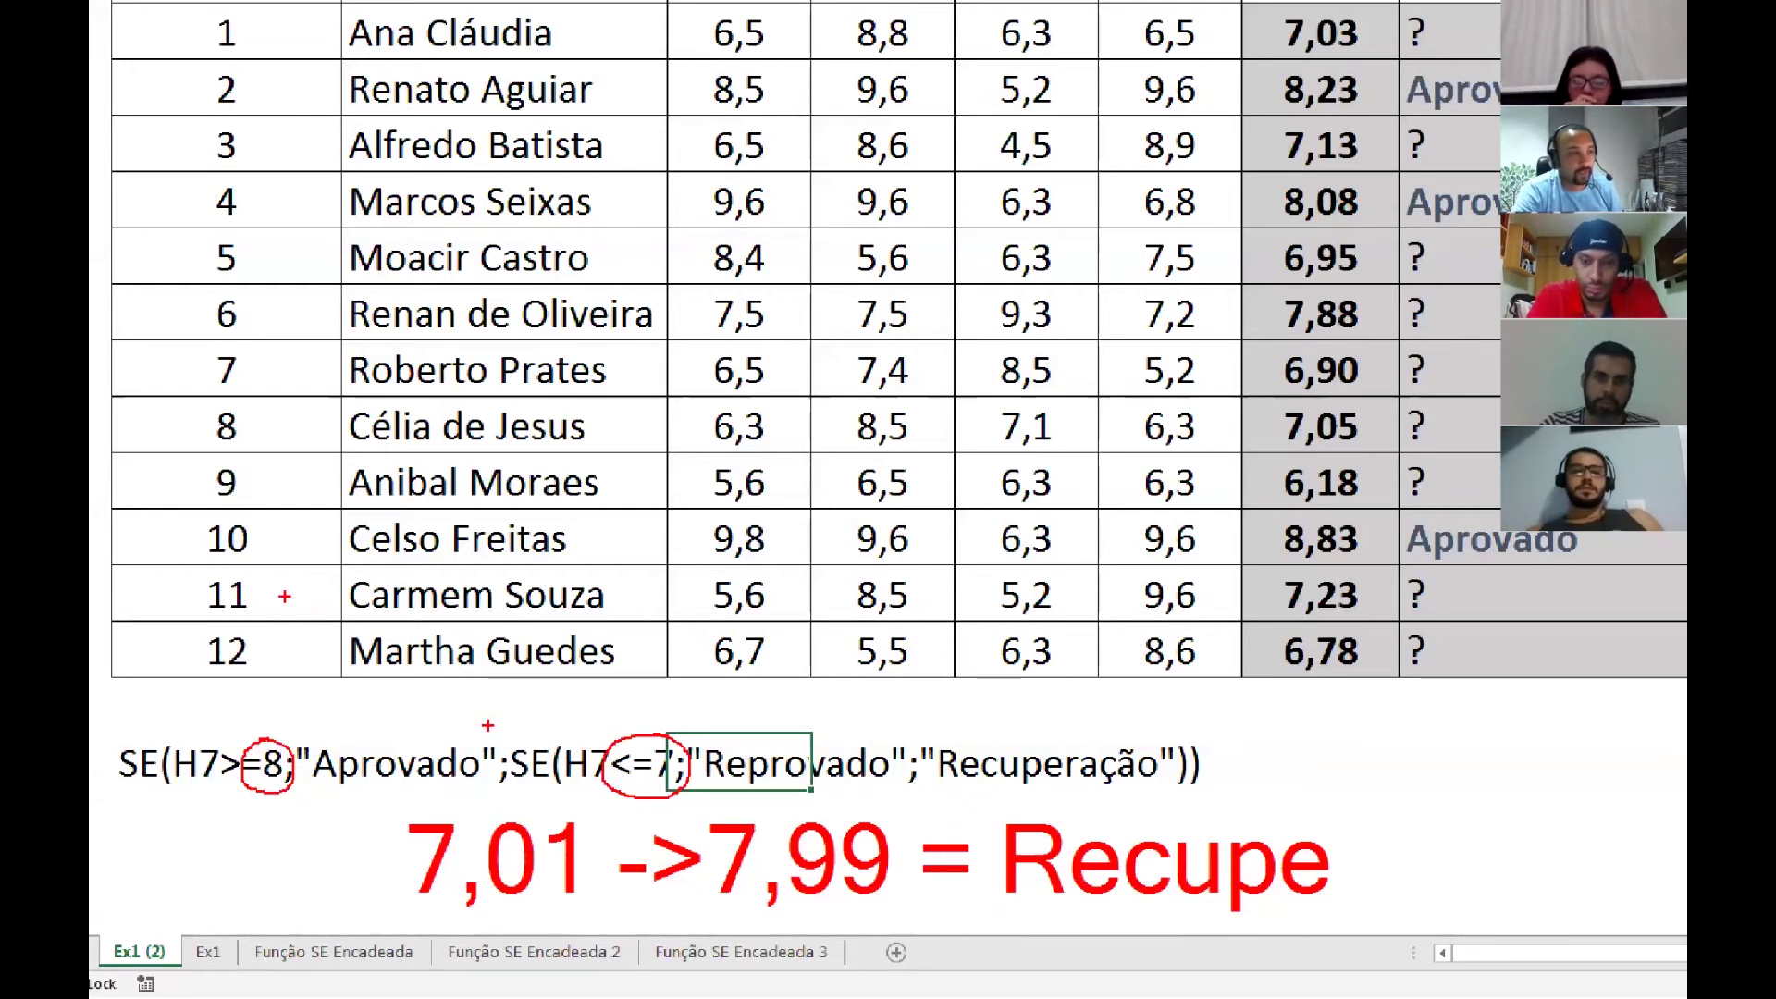
key(Escape)
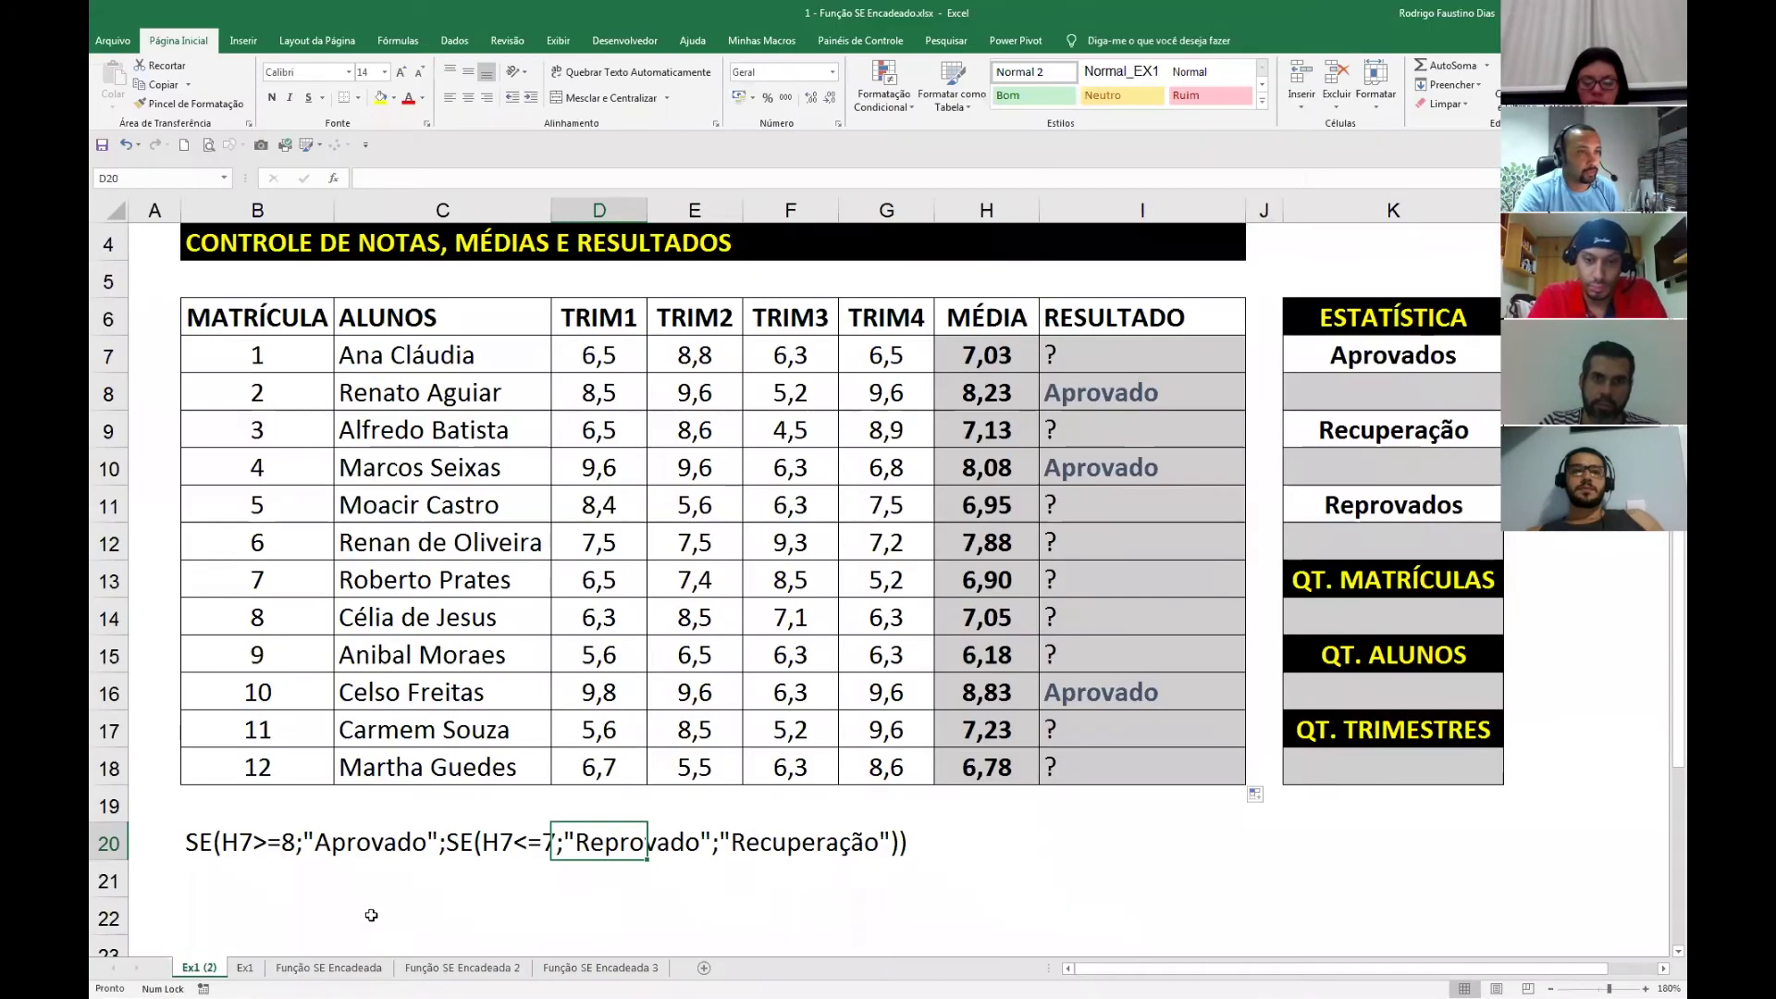
Replace the "?" argument in the I7 formula with a nested SE function whose logical test is H7>=7.
double_click(1080, 359)
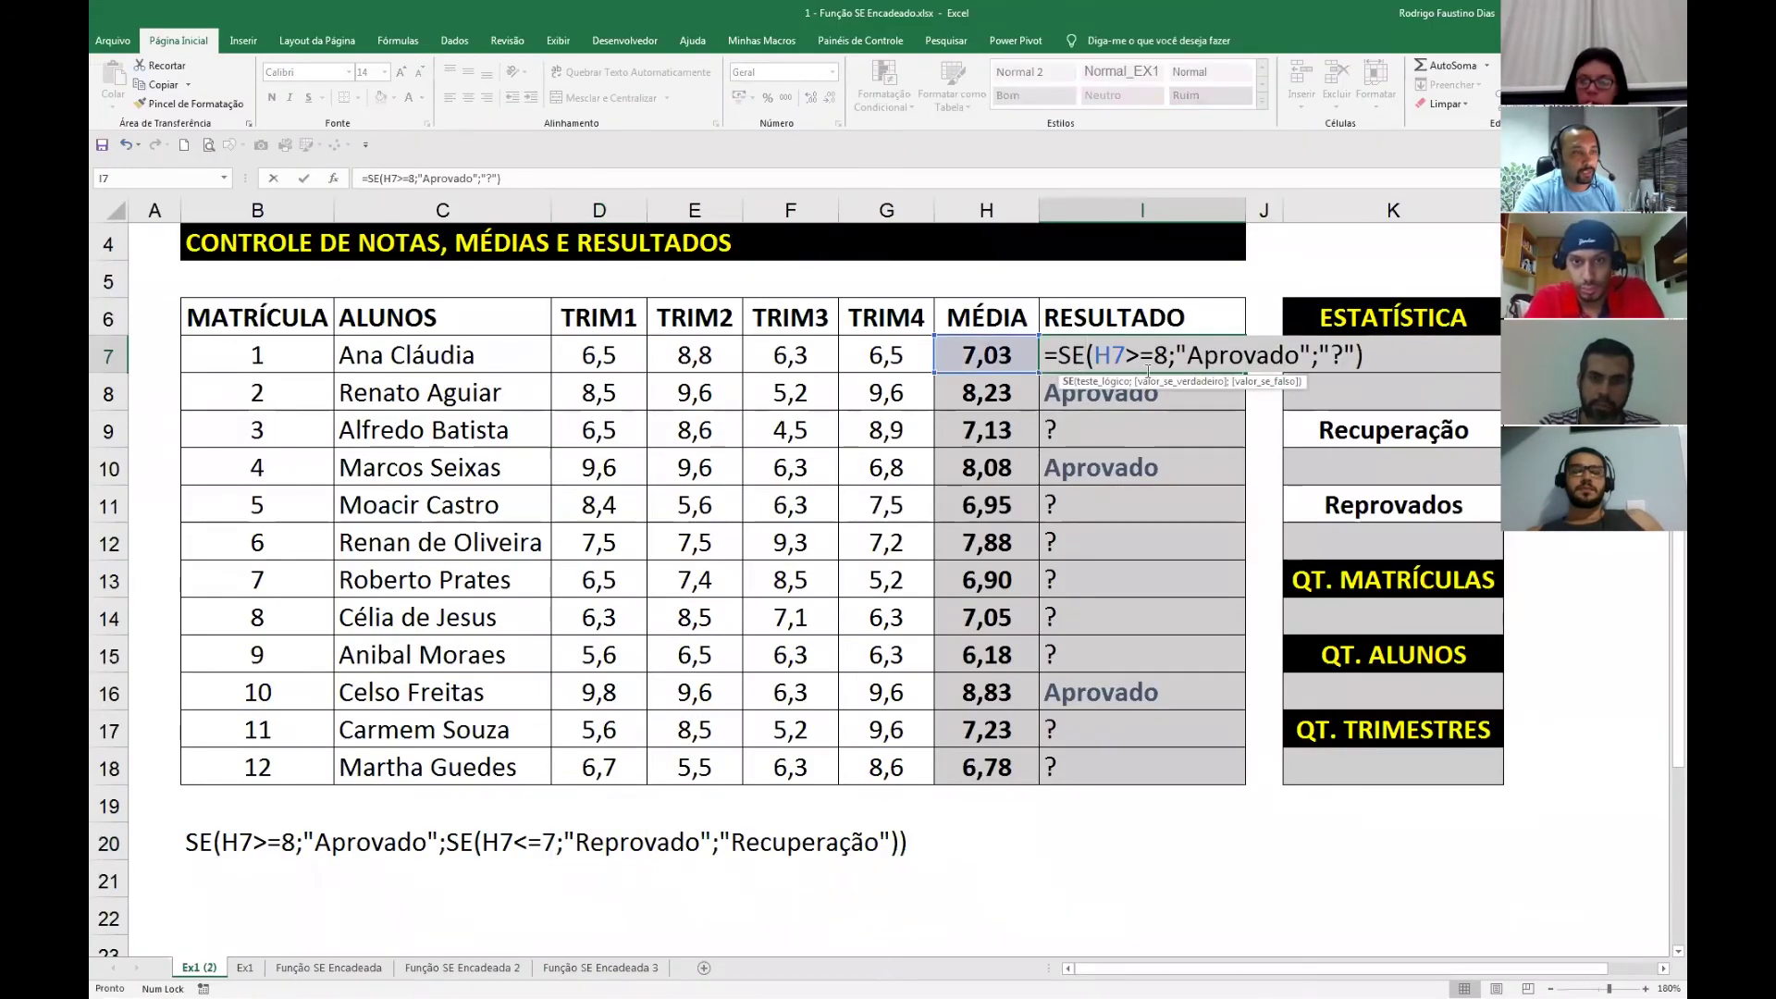
click(1355, 359)
key(BackSpace)
key(BackSpace)
key(BackSpace)
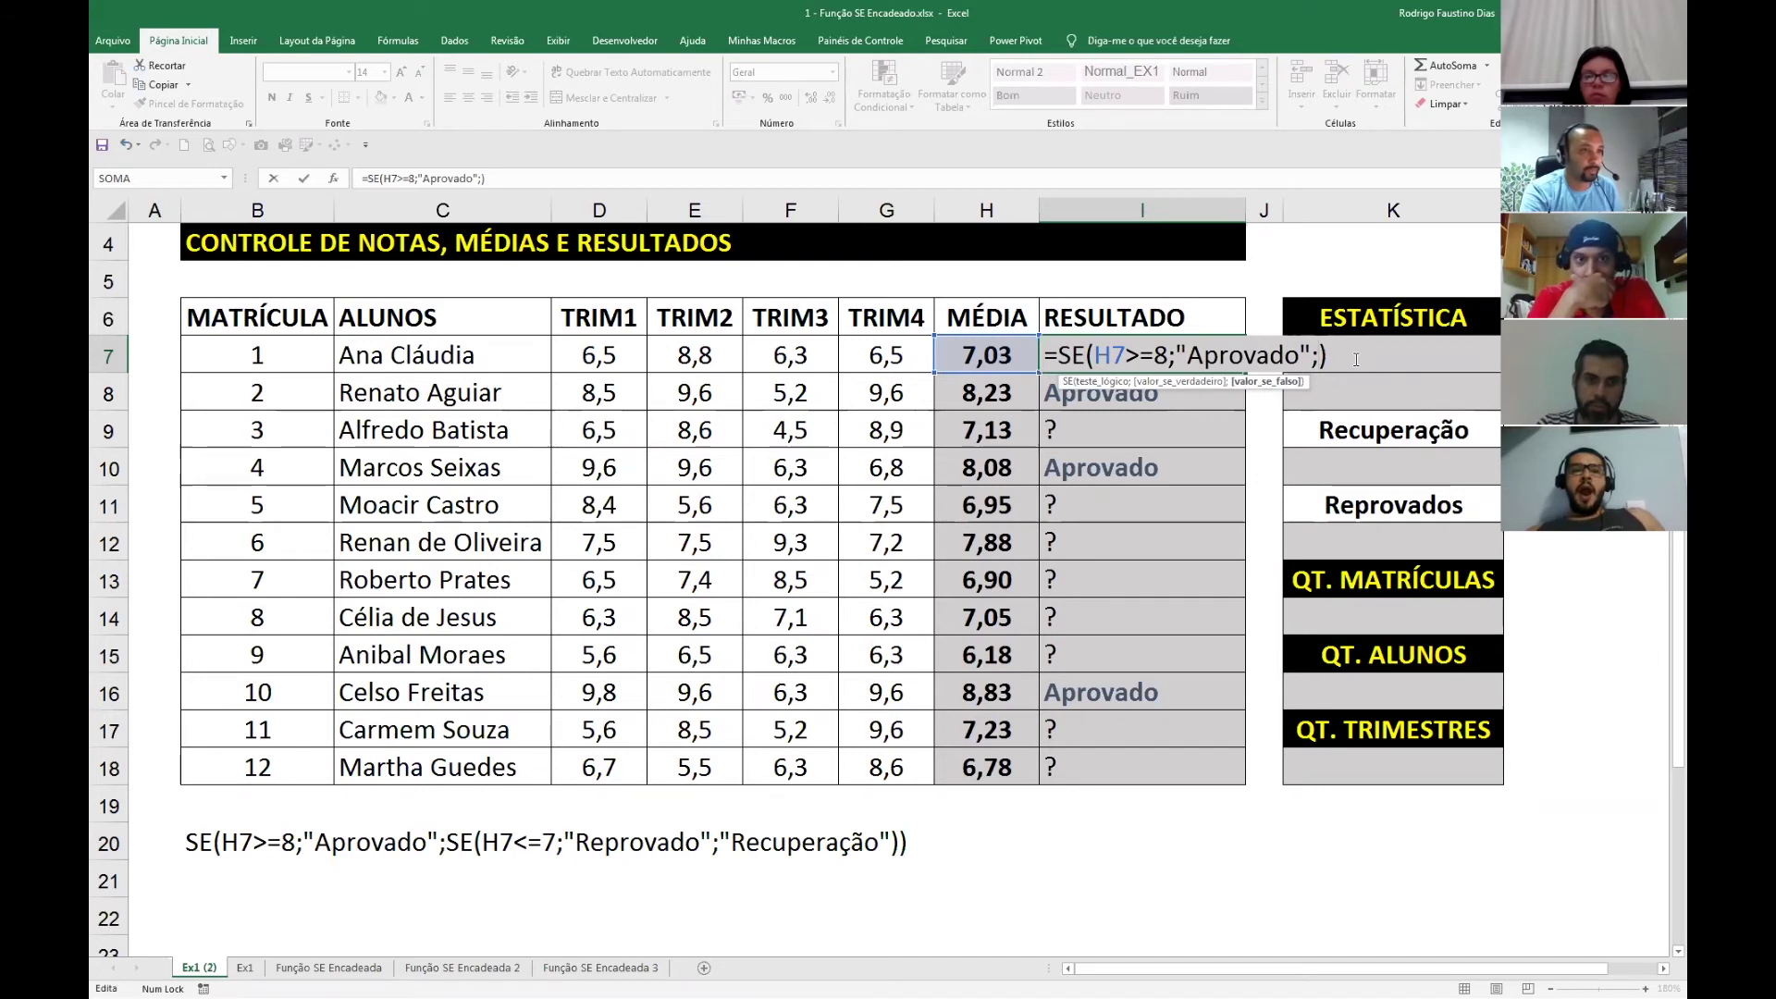
text(se()
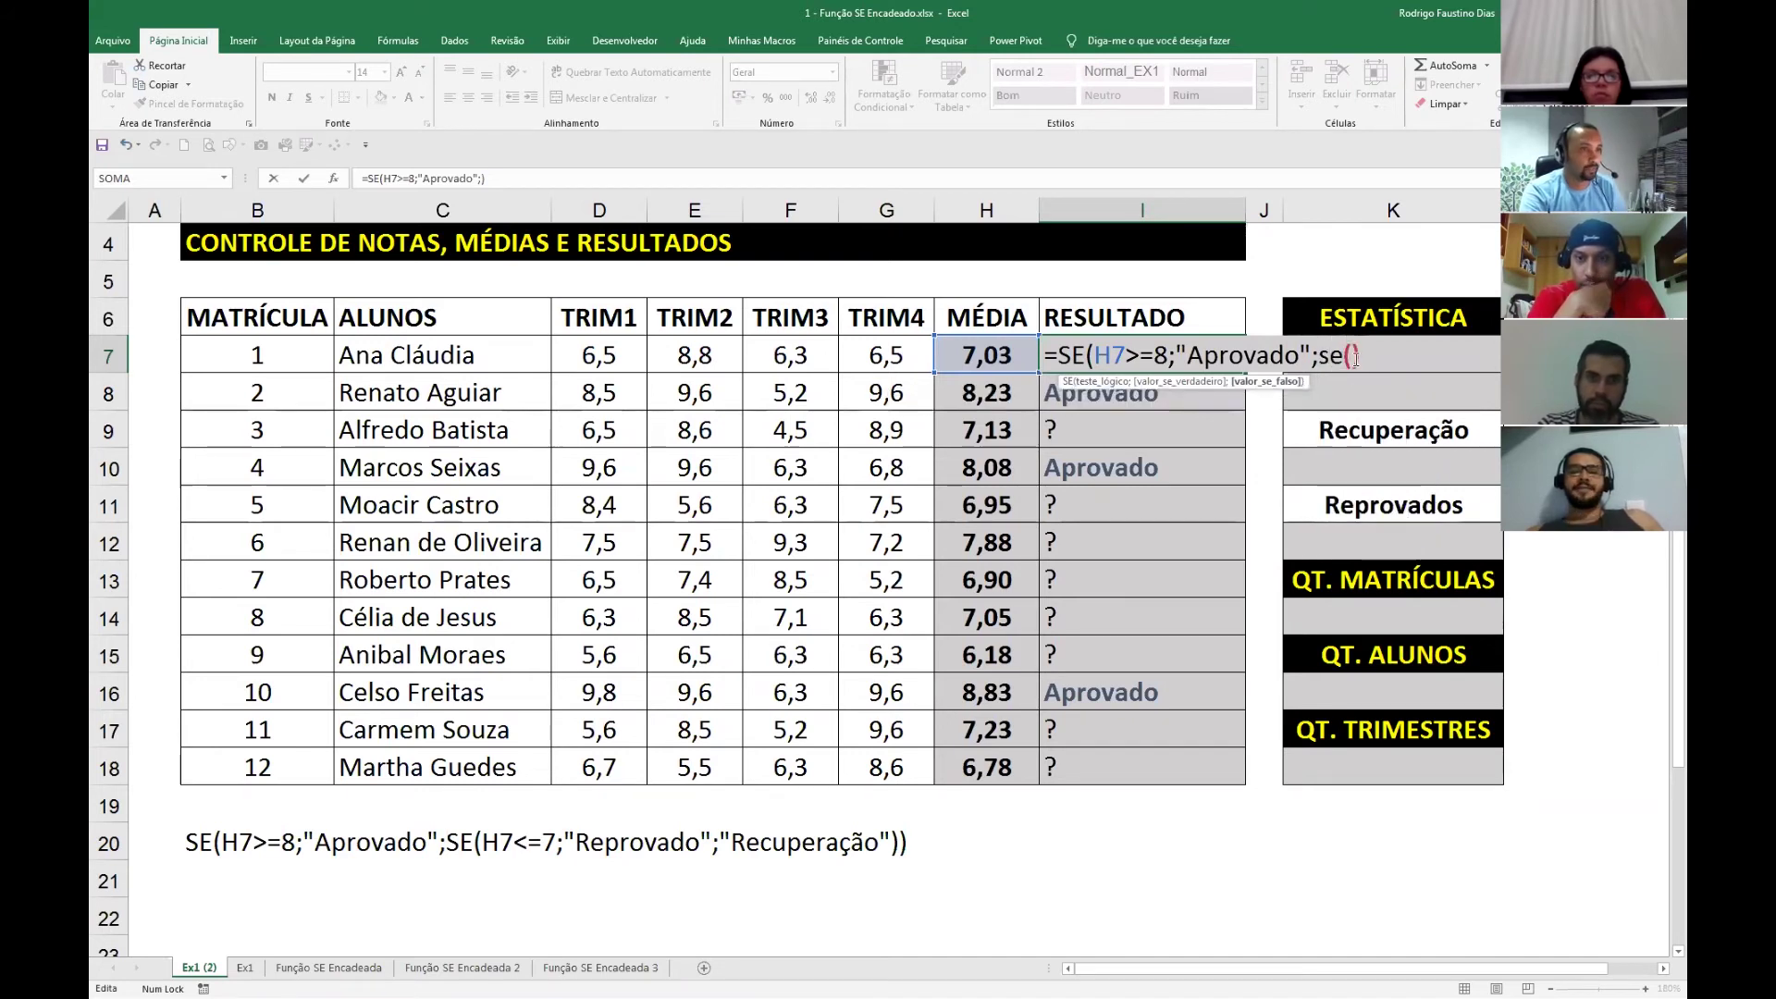
click(994, 359)
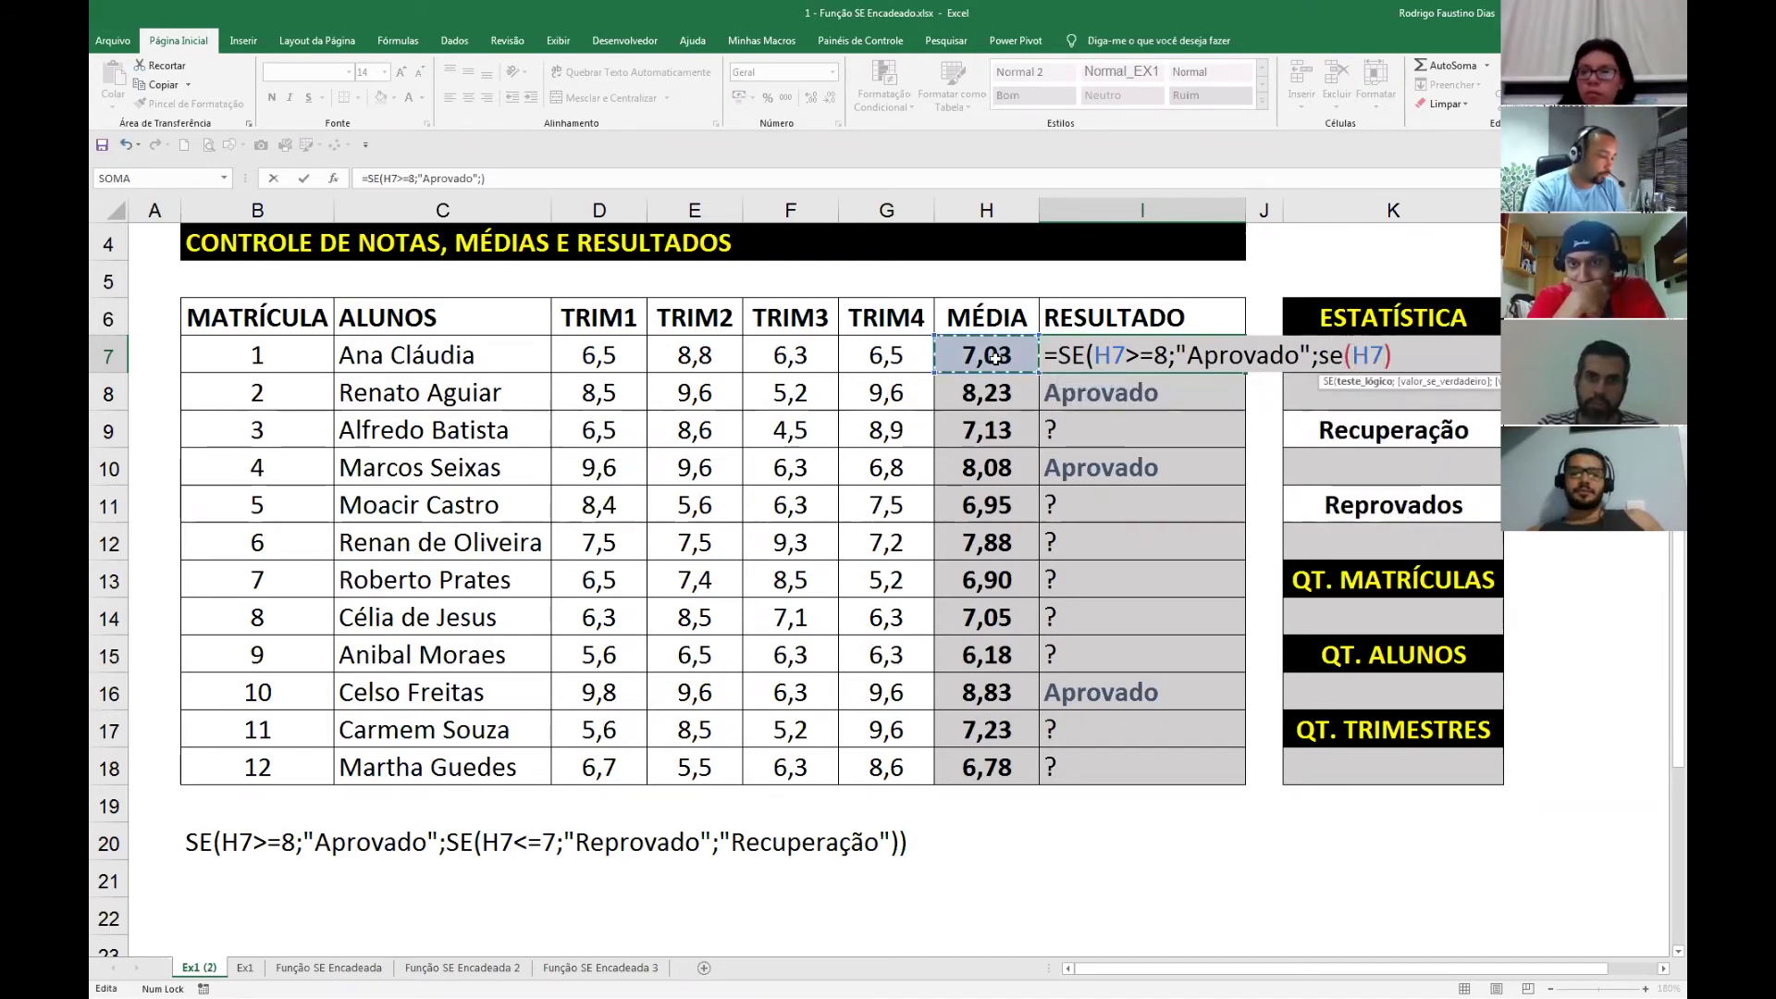
text(>=)
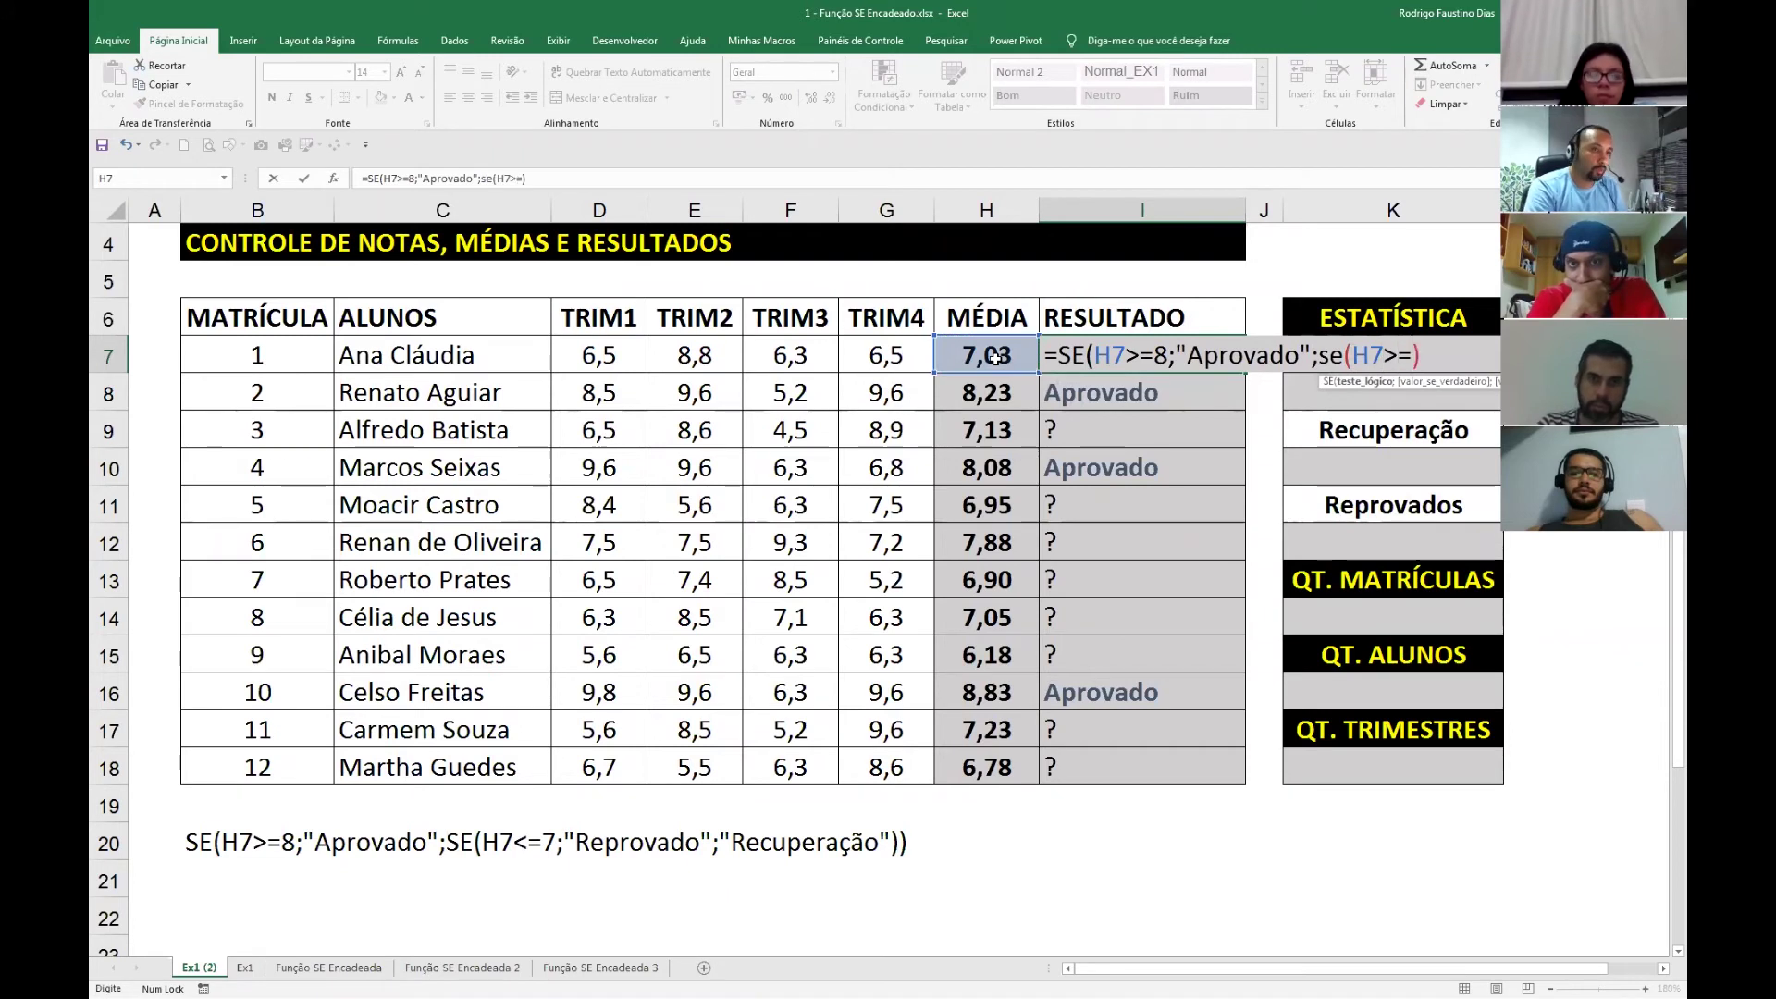
text(7;)
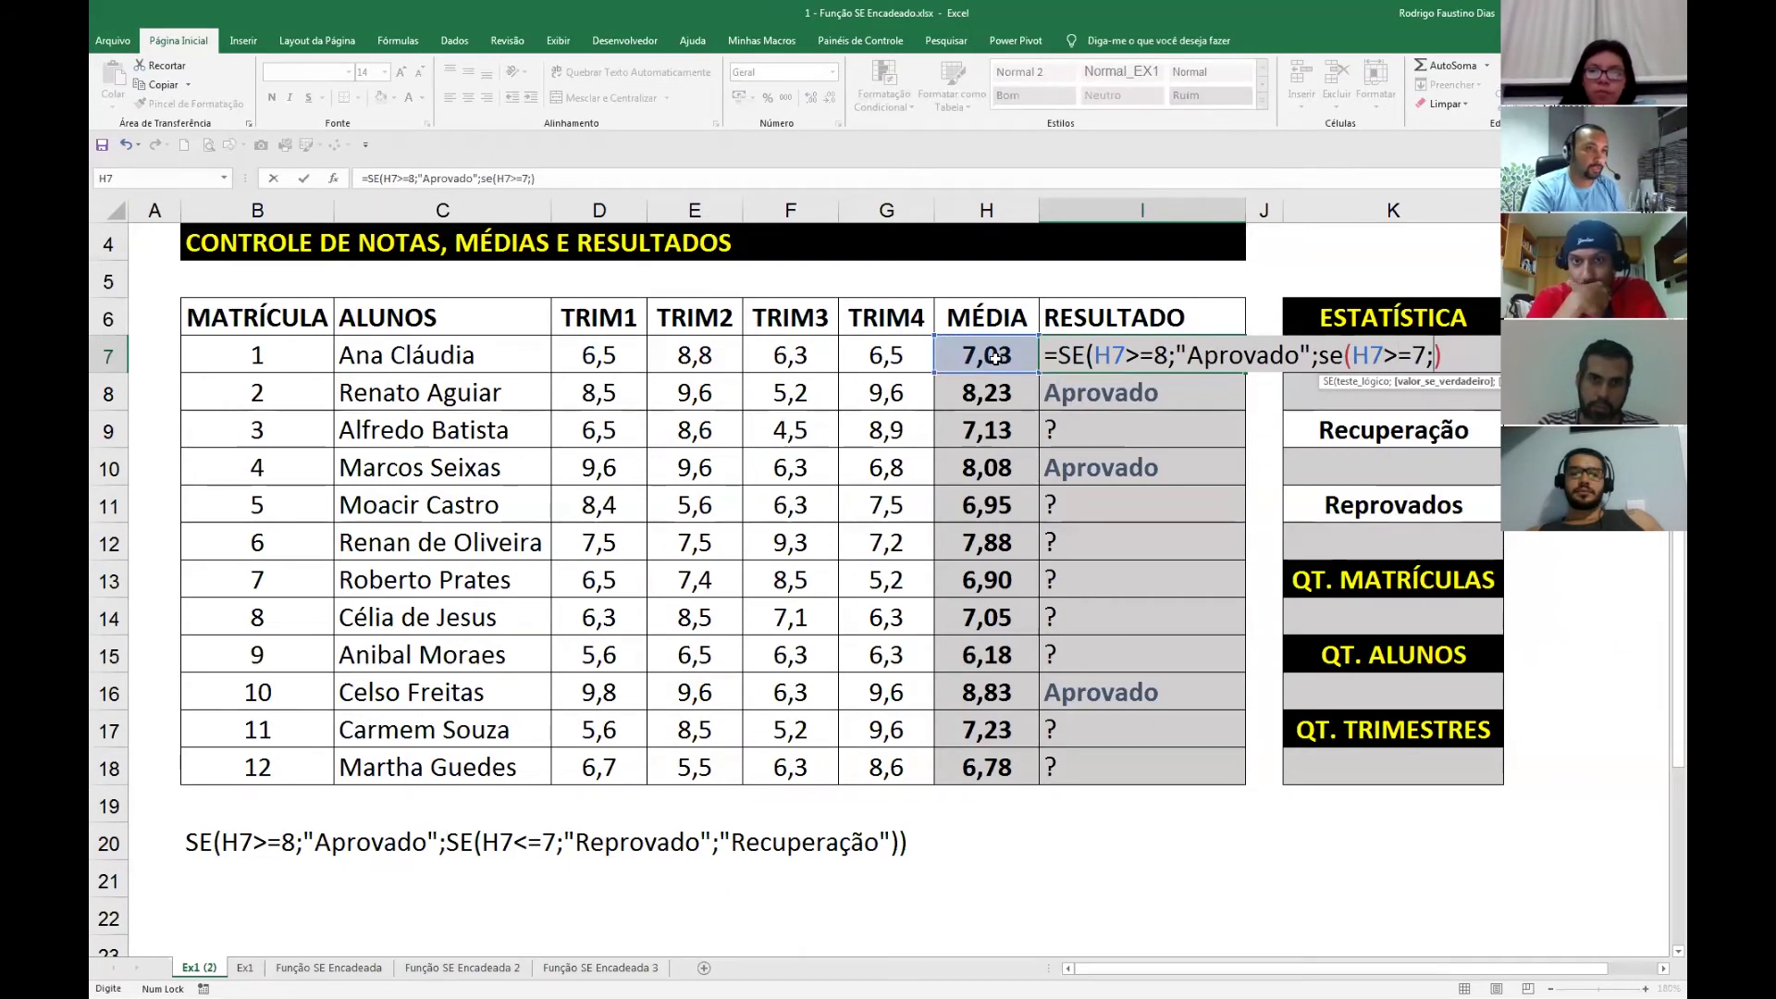
Complete the nested SE in I7 with "Recuperação" as the true value and "Reprovado" as the false value.
text("Re)
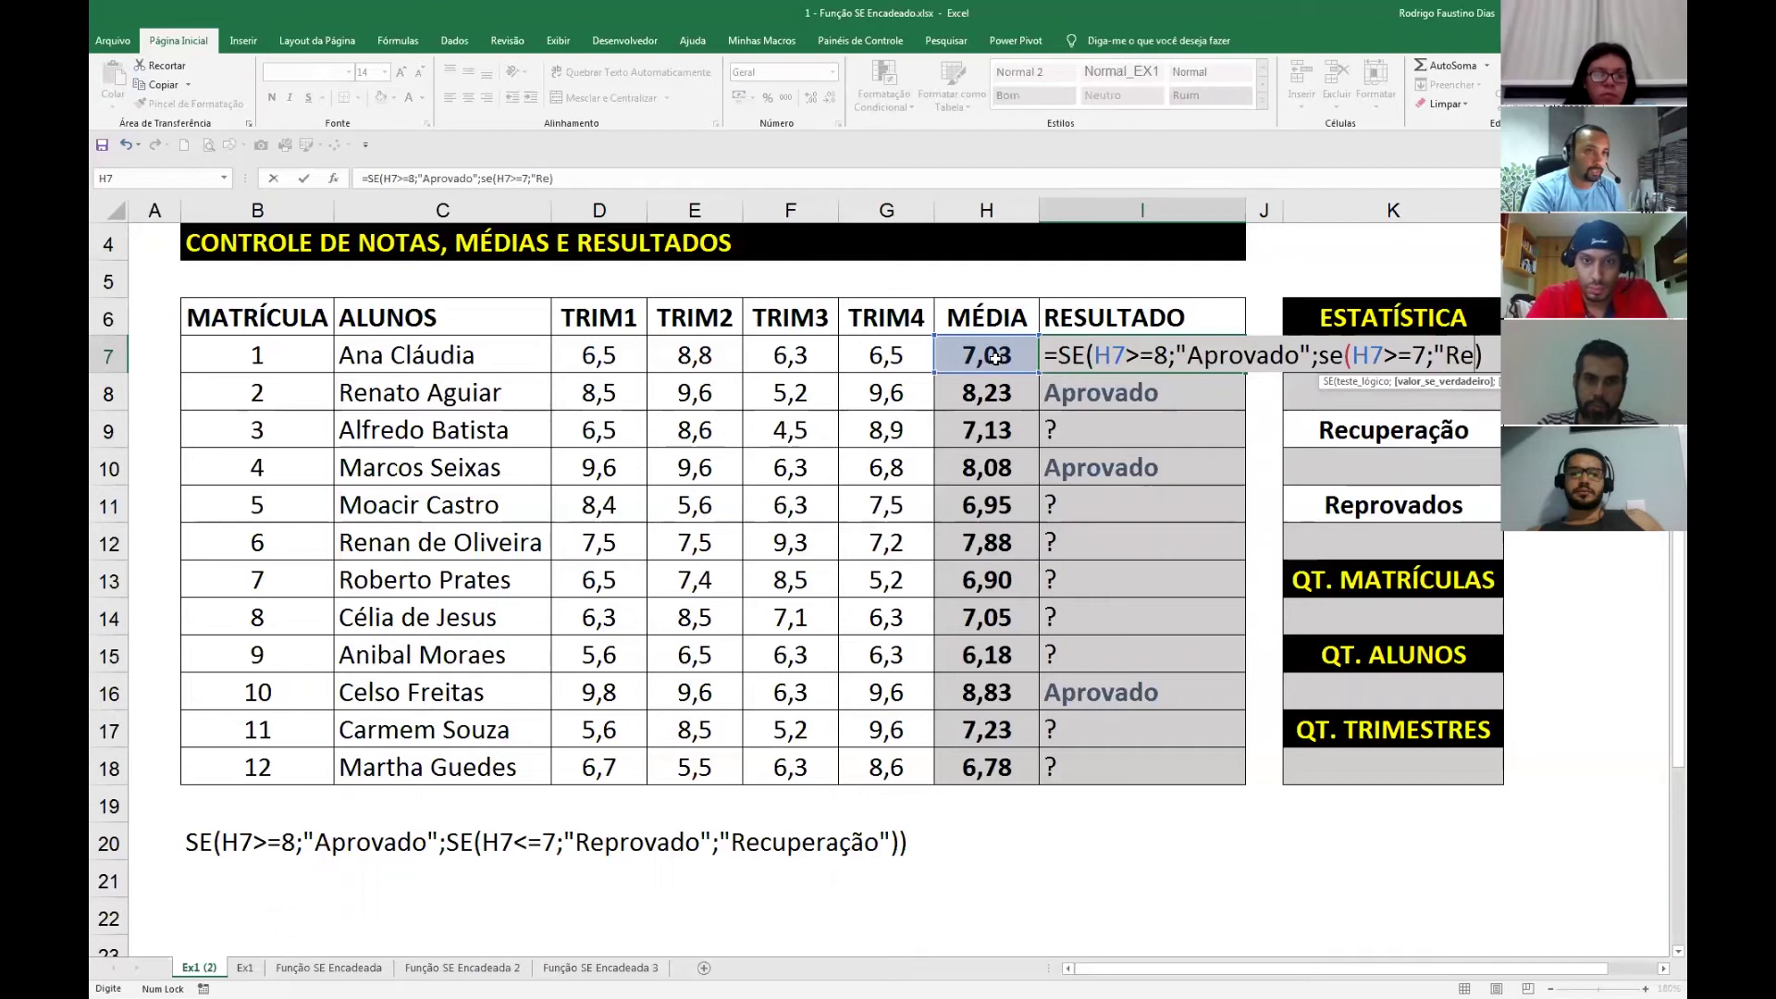
text(cupera)
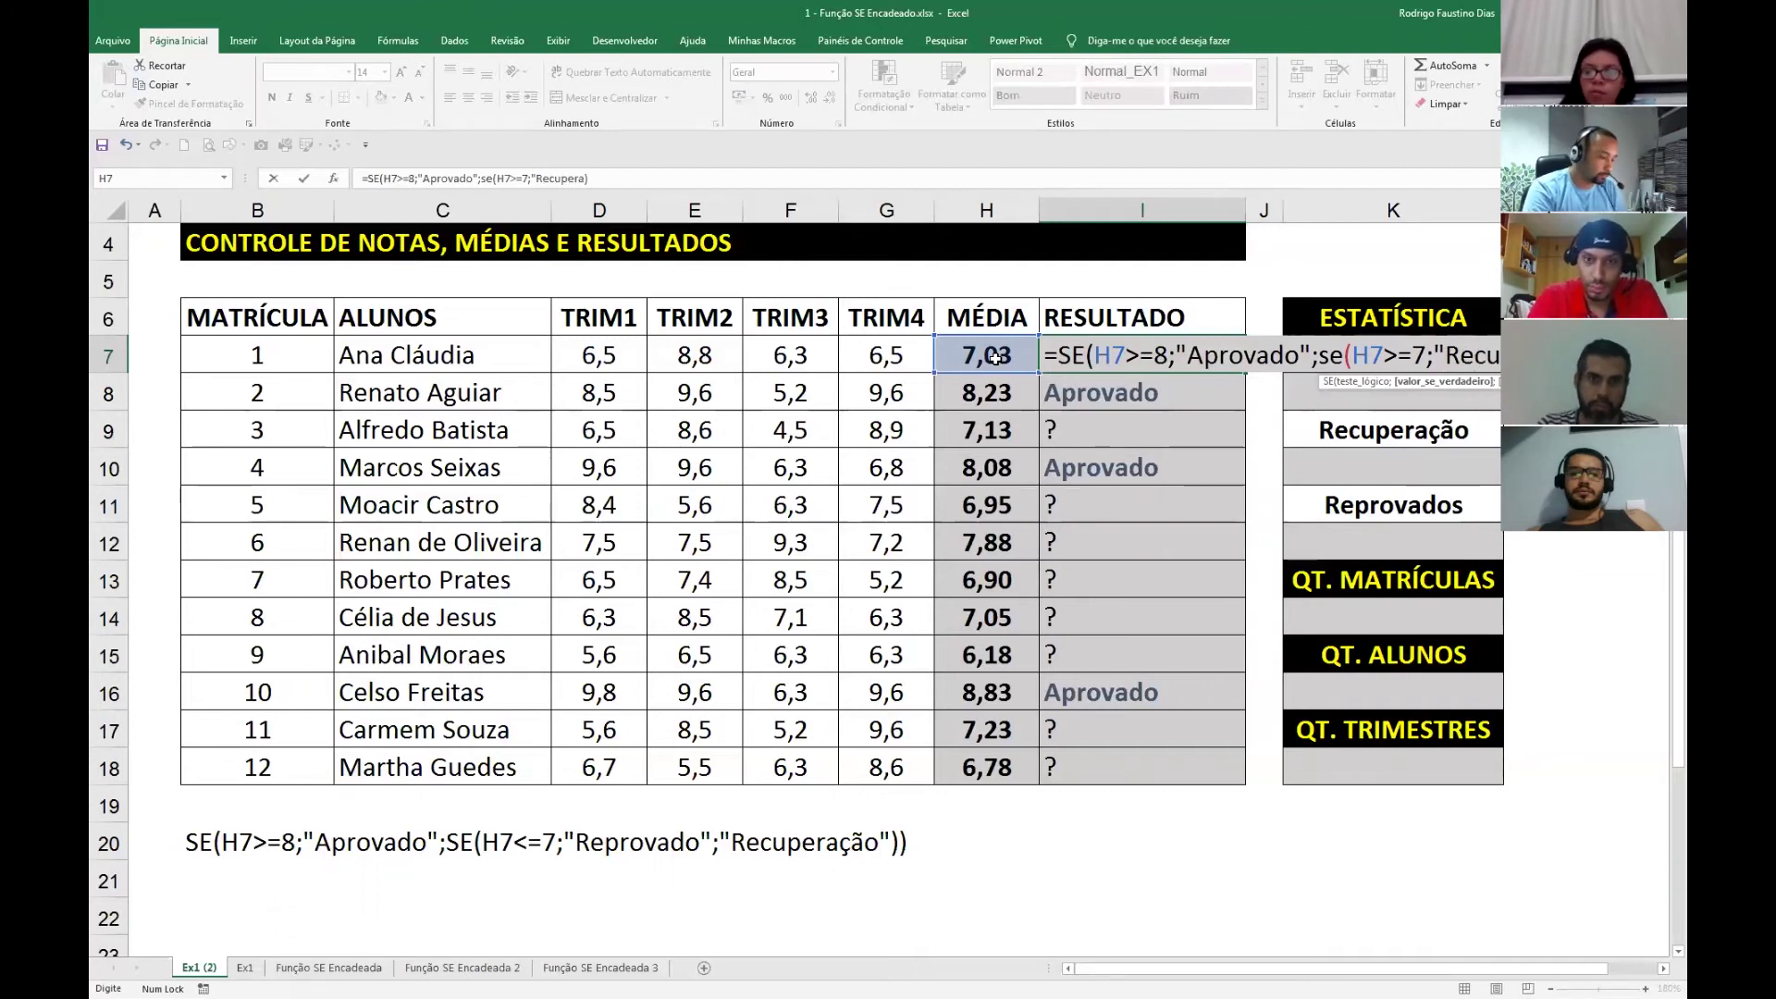
text(ção))
key(Left)
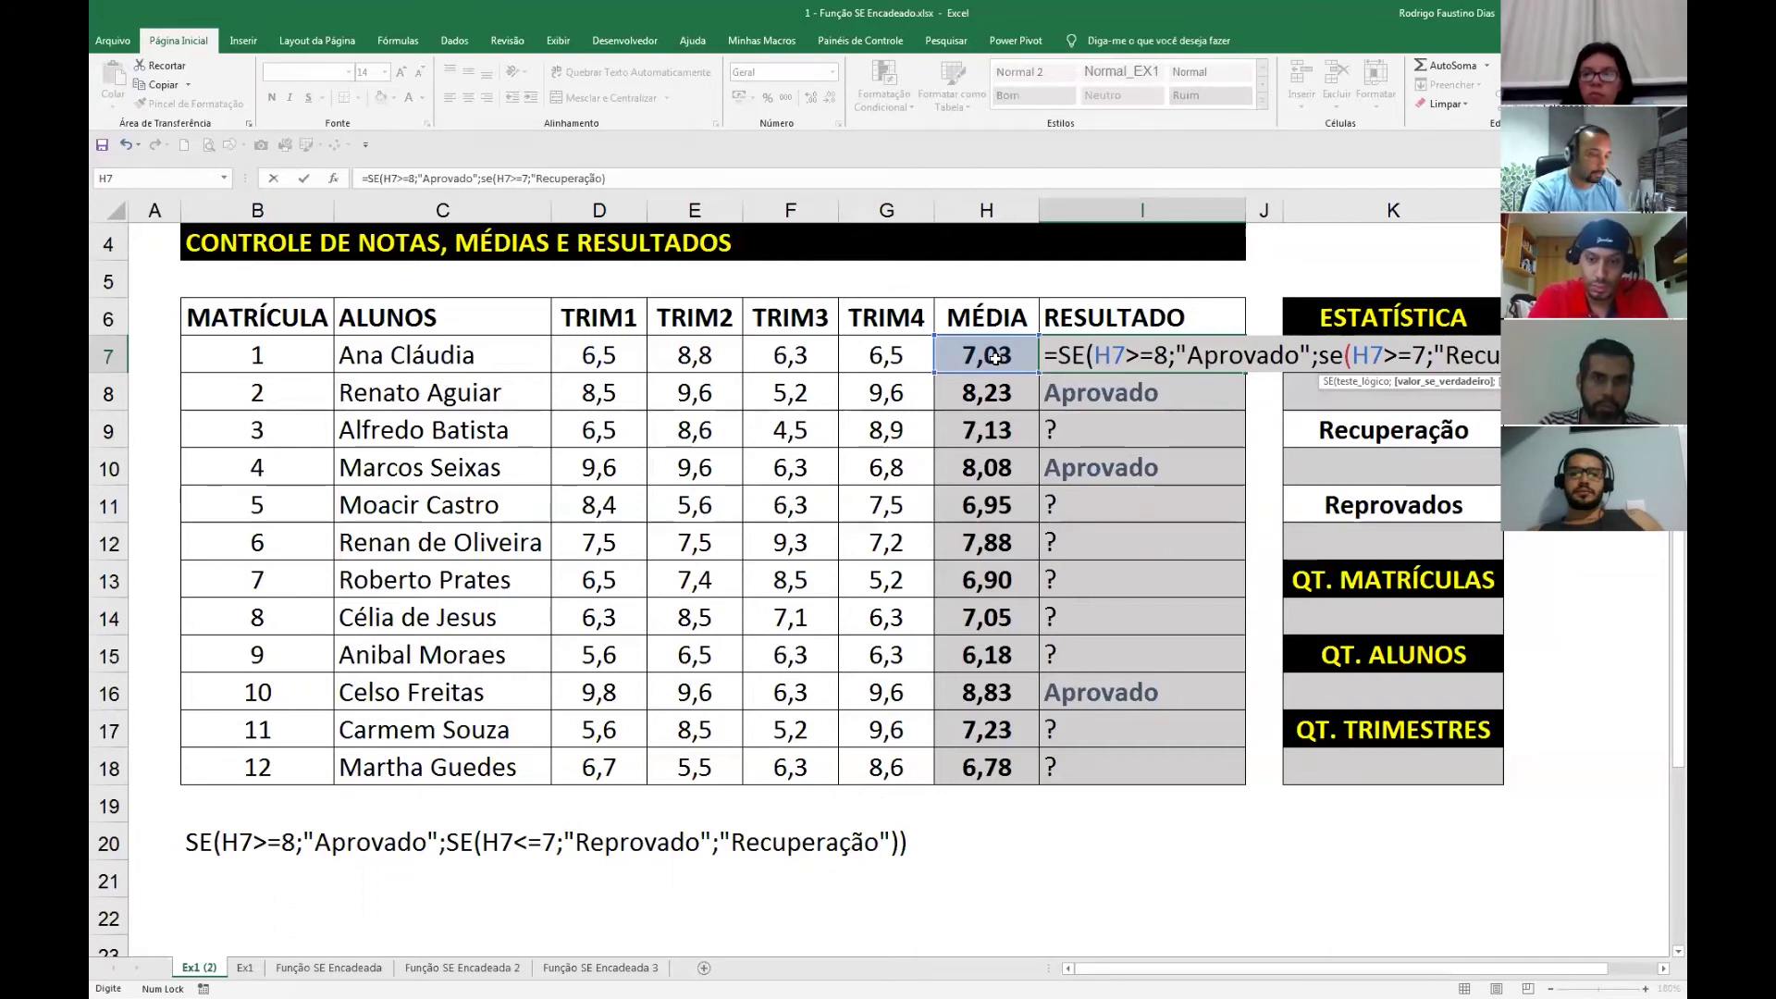
text(";)
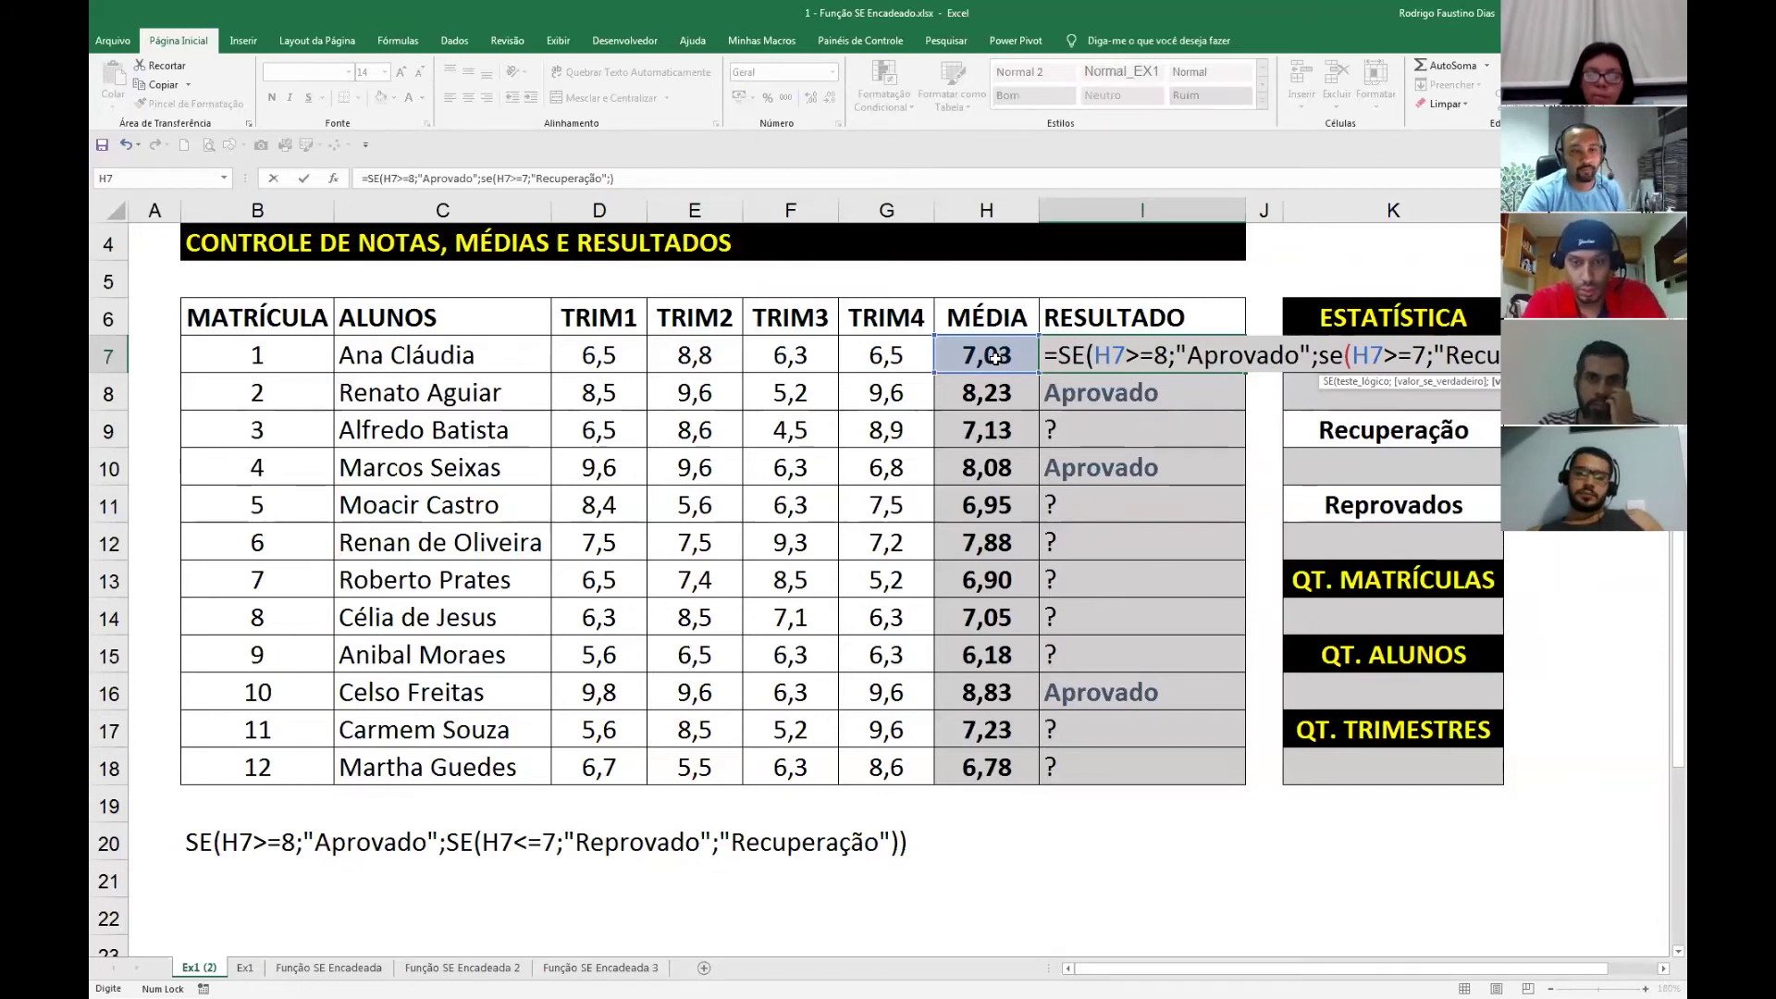
text("Repro)
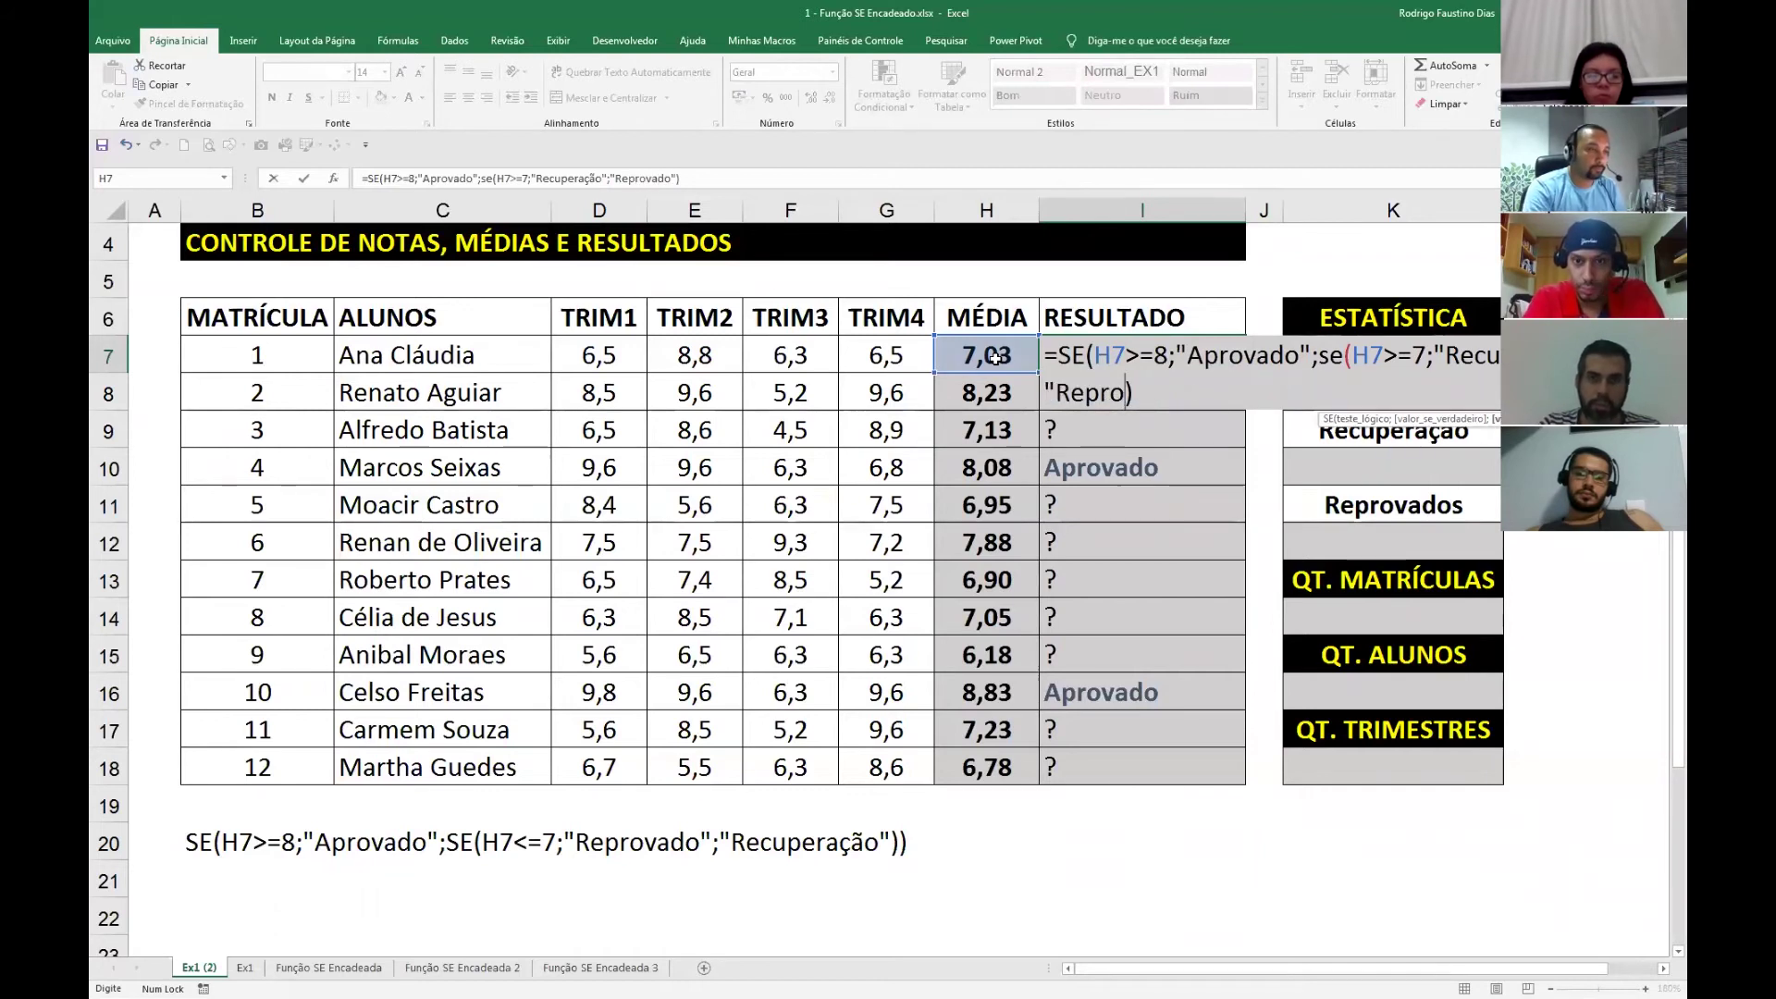
text(vado")
key(Return)
key(Return)
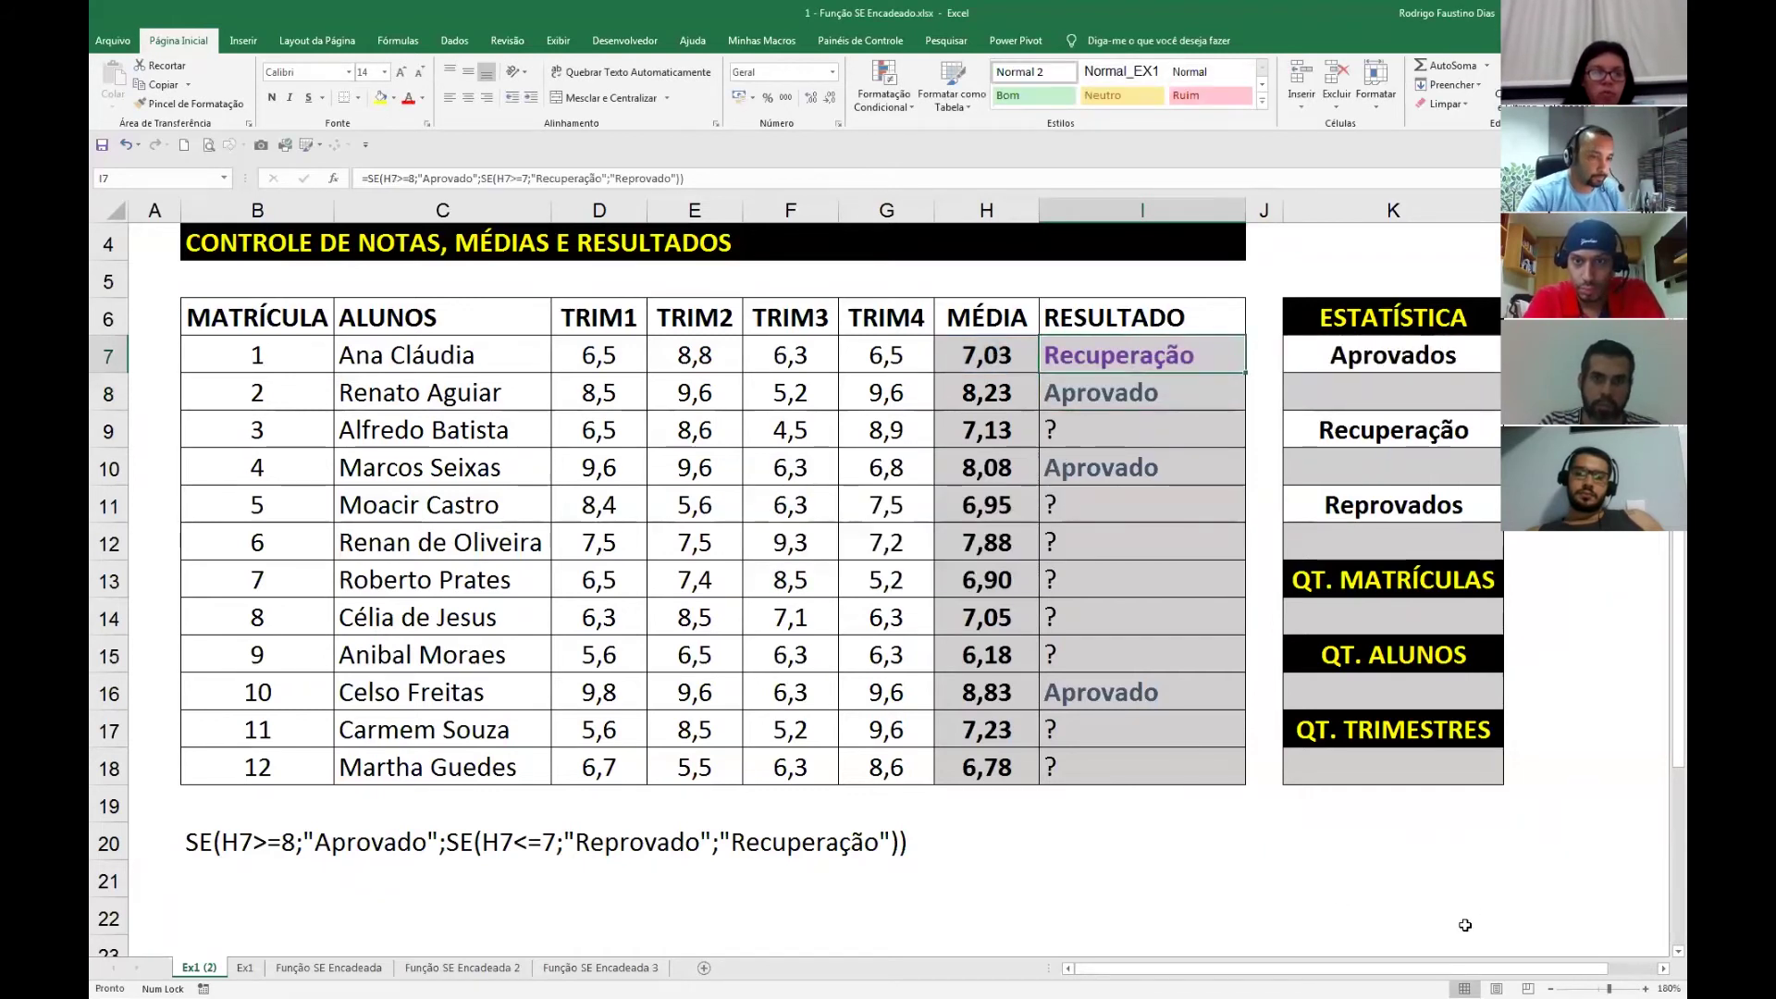
Examine the nested formula in I7, marking the tests H7>=8 and H7>=7 with temporary annotations.
click(1663, 967)
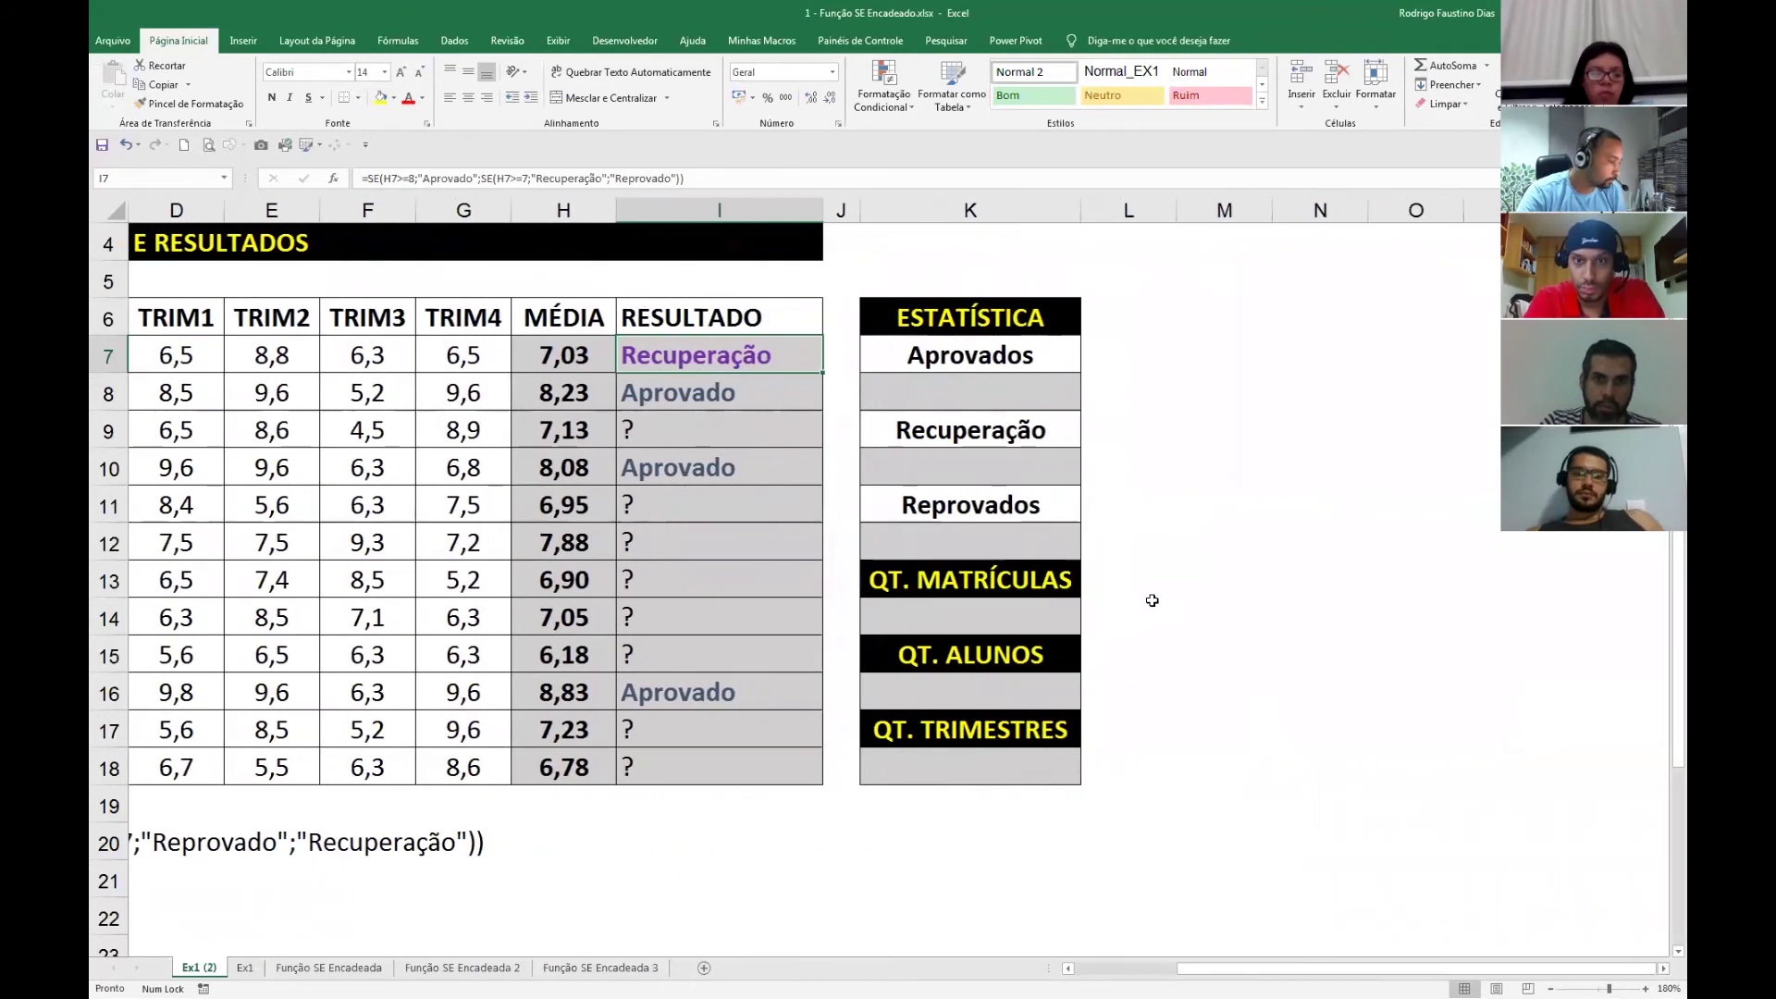
key(F2)
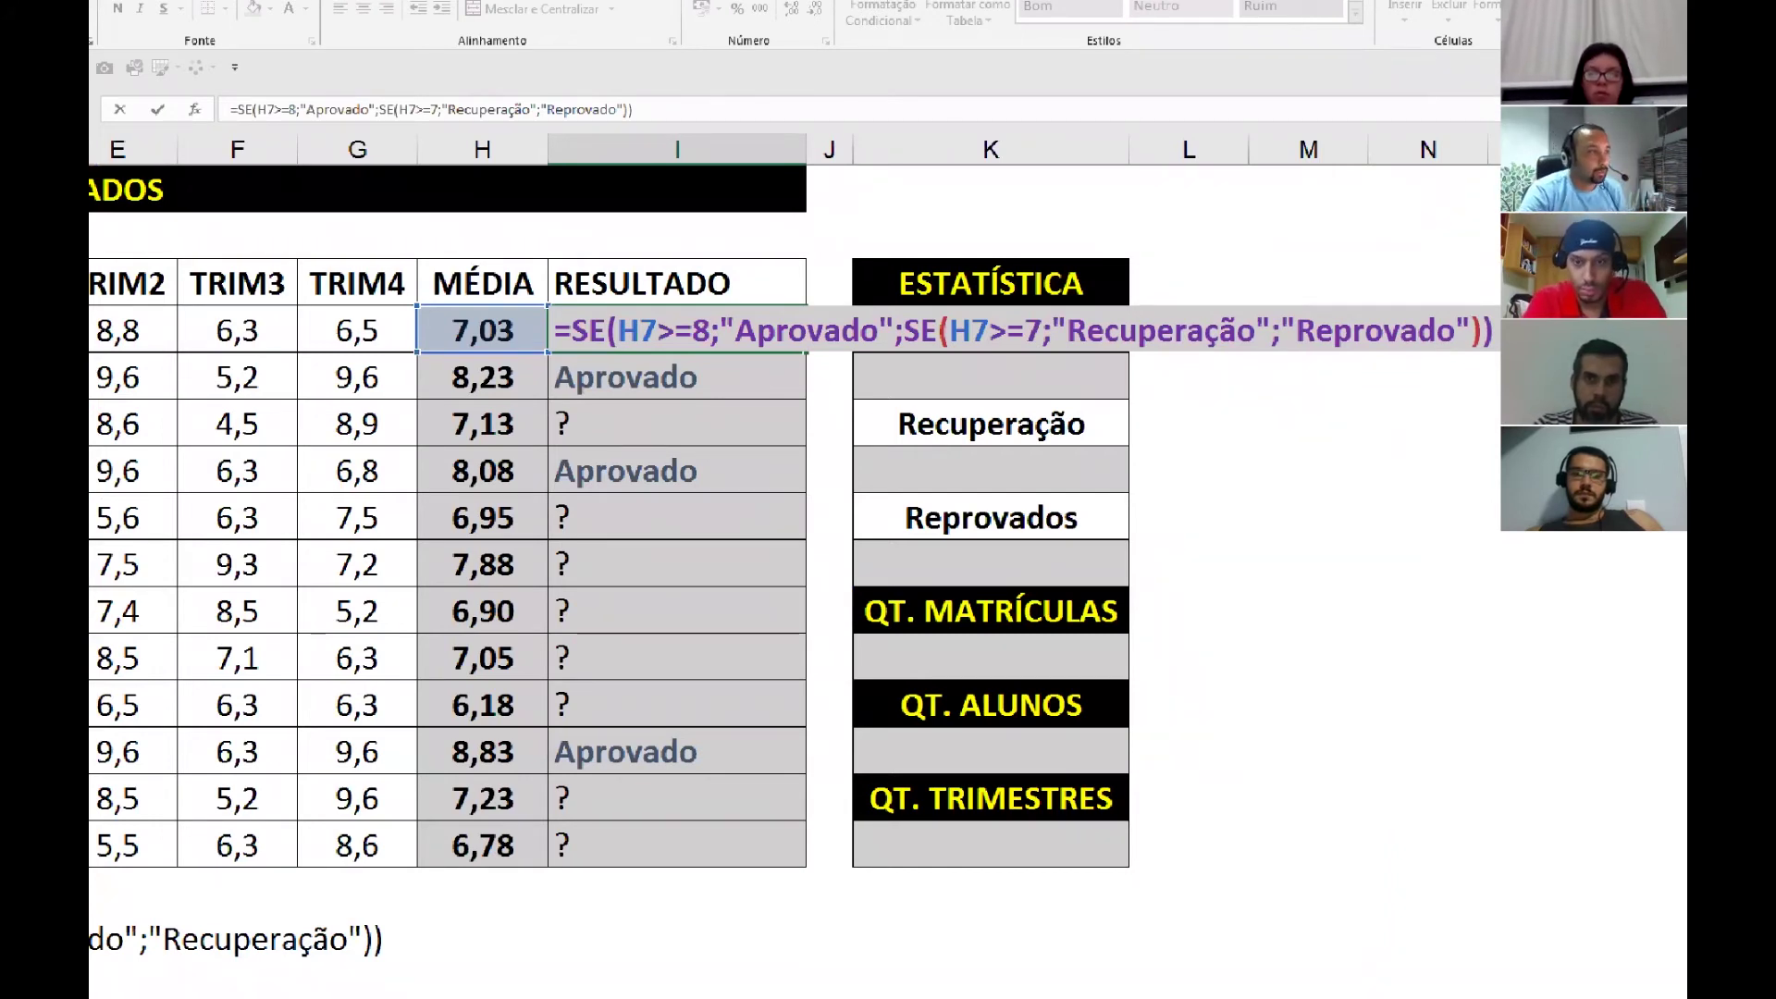
mouse_move(614, 306)
mouse_down()
mouse_move(691, 361)
mouse_move(879, 363)
mouse_move(715, 359)
mouse_up()
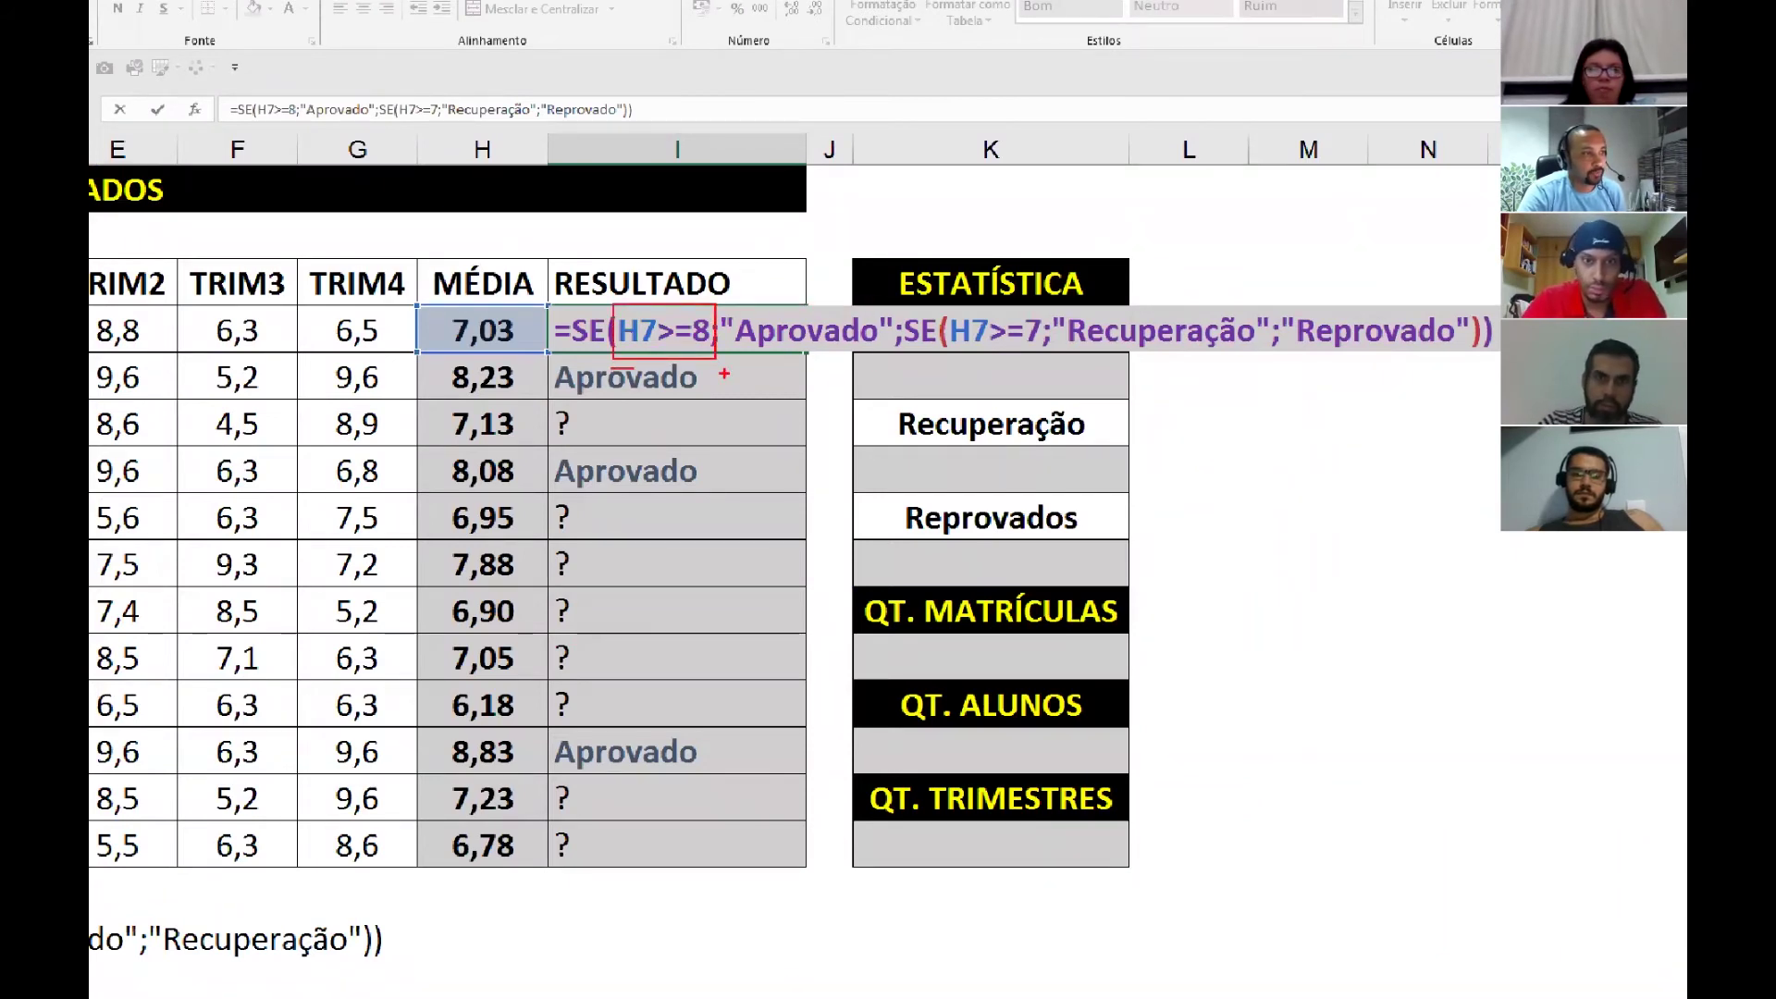
drag(610, 367, 885, 366)
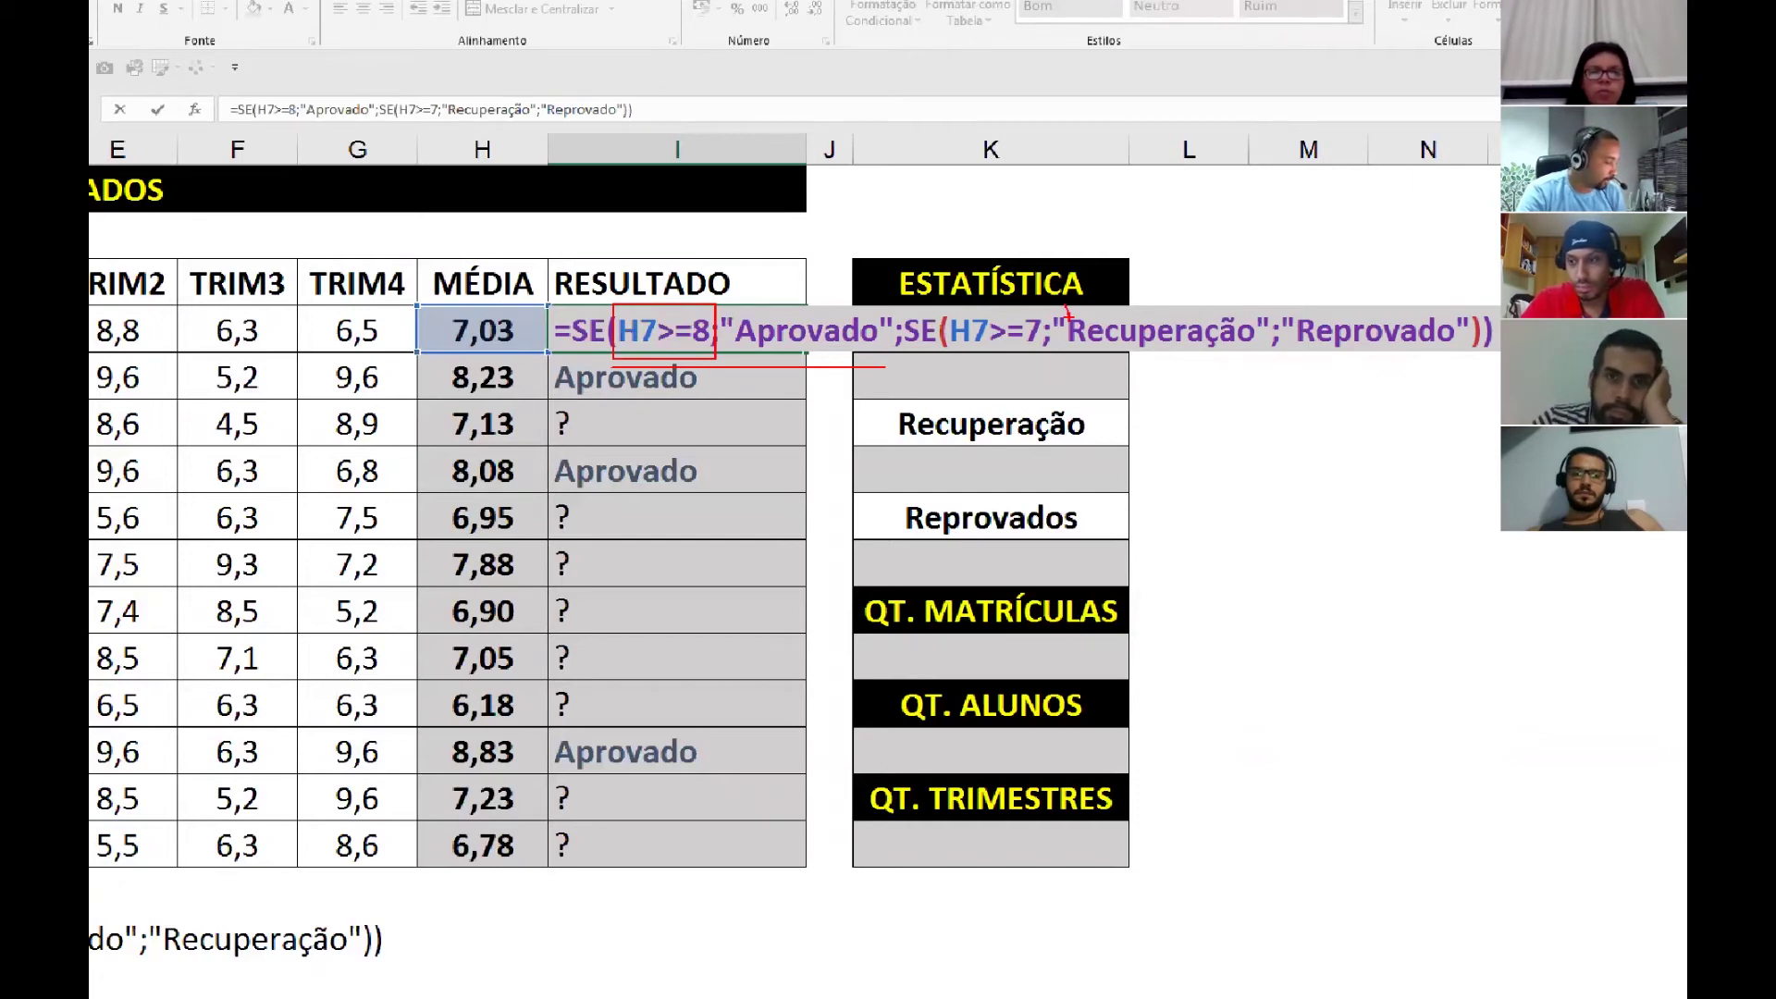
drag(946, 305, 1048, 354)
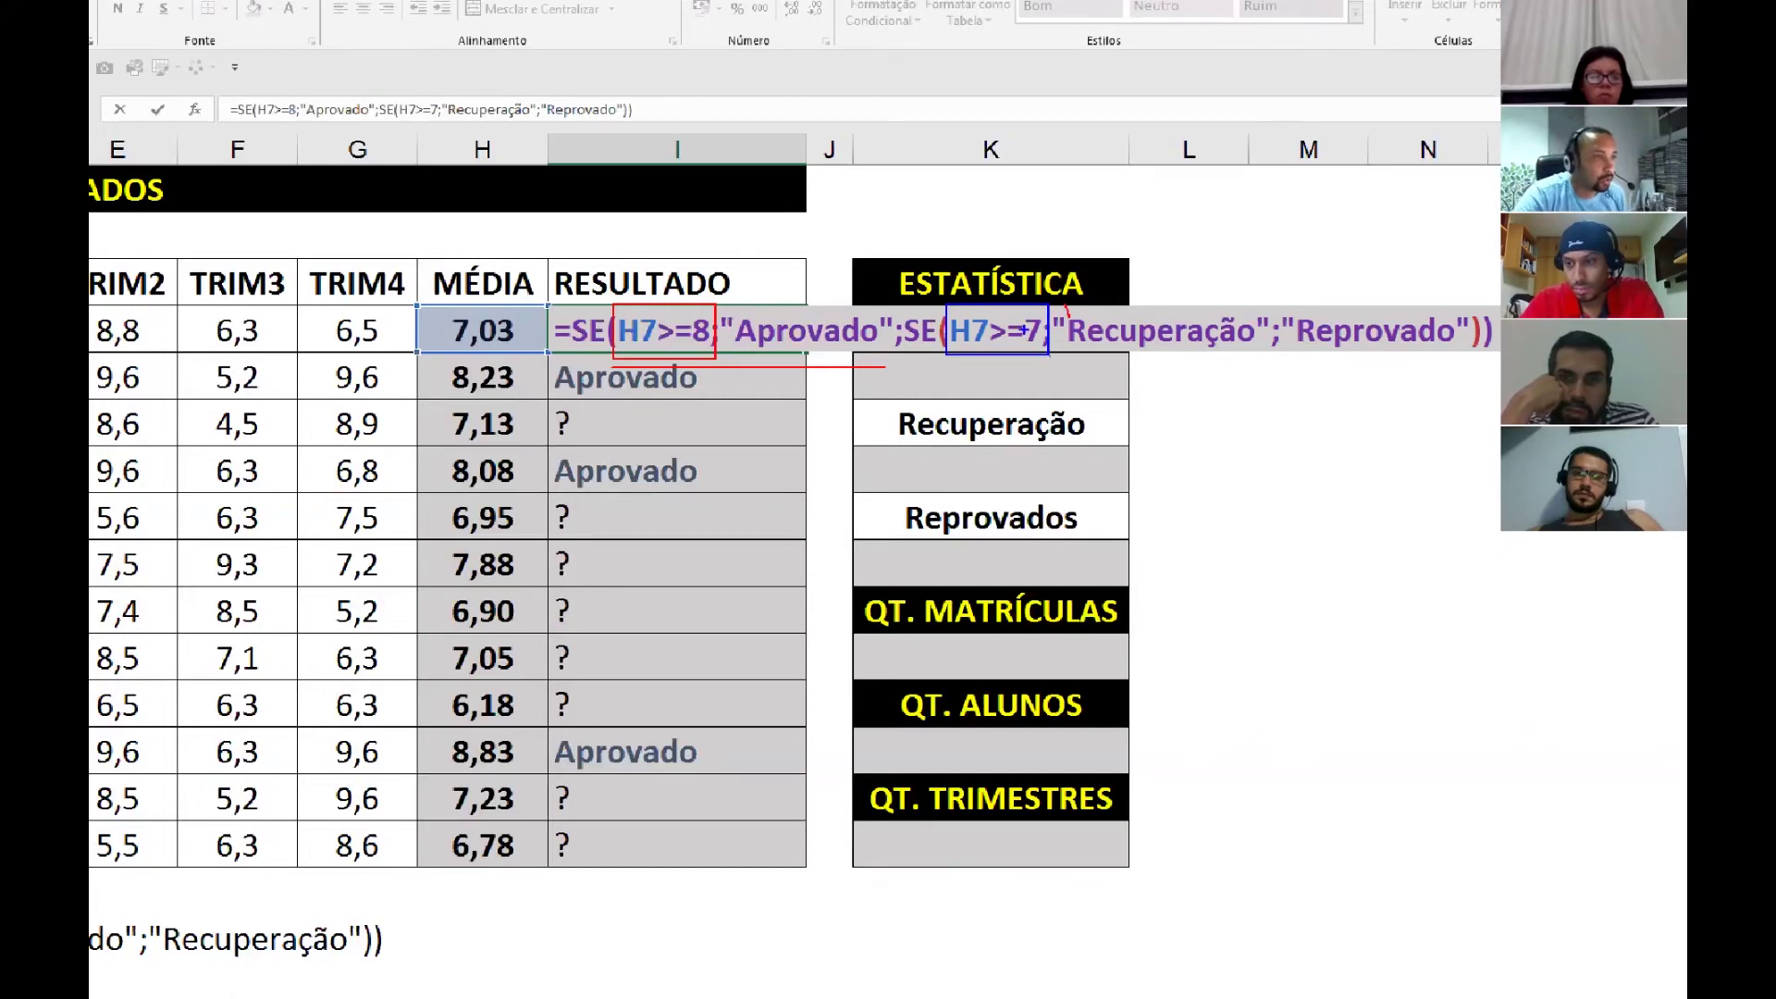
drag(1028, 314, 1022, 337)
mouse_move(1017, 270)
mouse_down()
mouse_move(932, 225)
mouse_move(731, 269)
mouse_up()
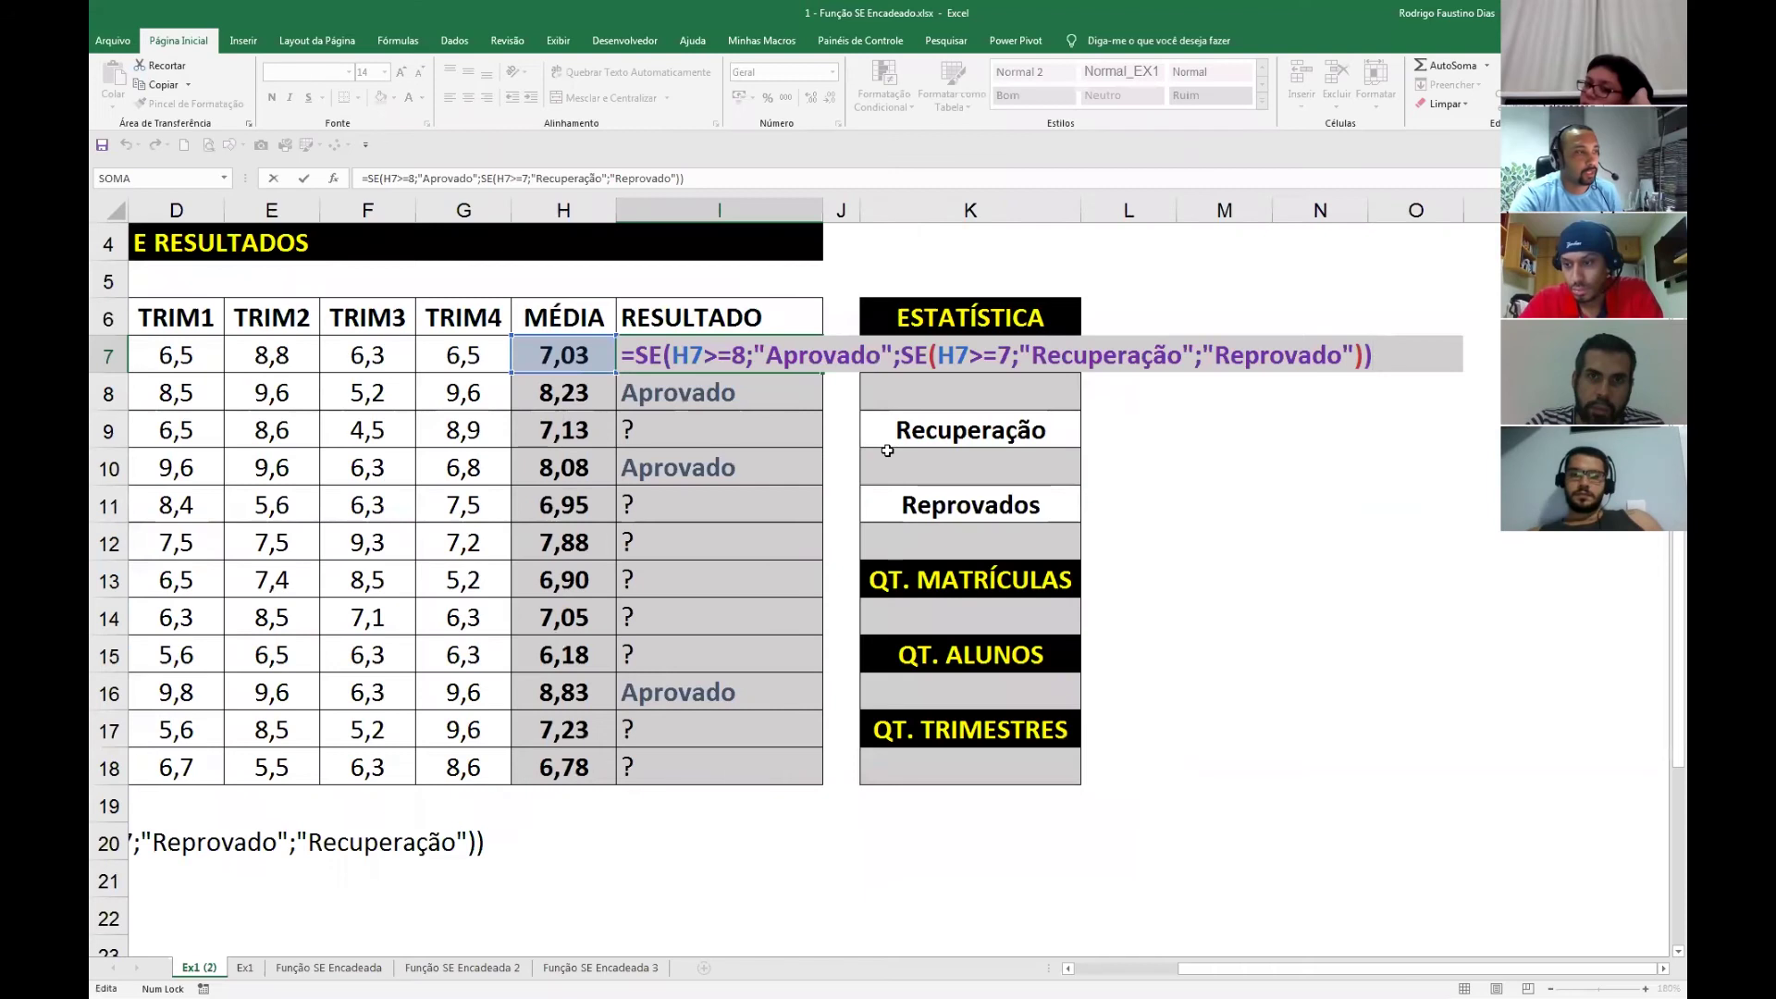
Enter the nested SE formula from I7 in the whole RESULTADO range I7:I18.
key(Return)
drag(783, 368, 752, 752)
key(F2)
key(ctrl+Return)
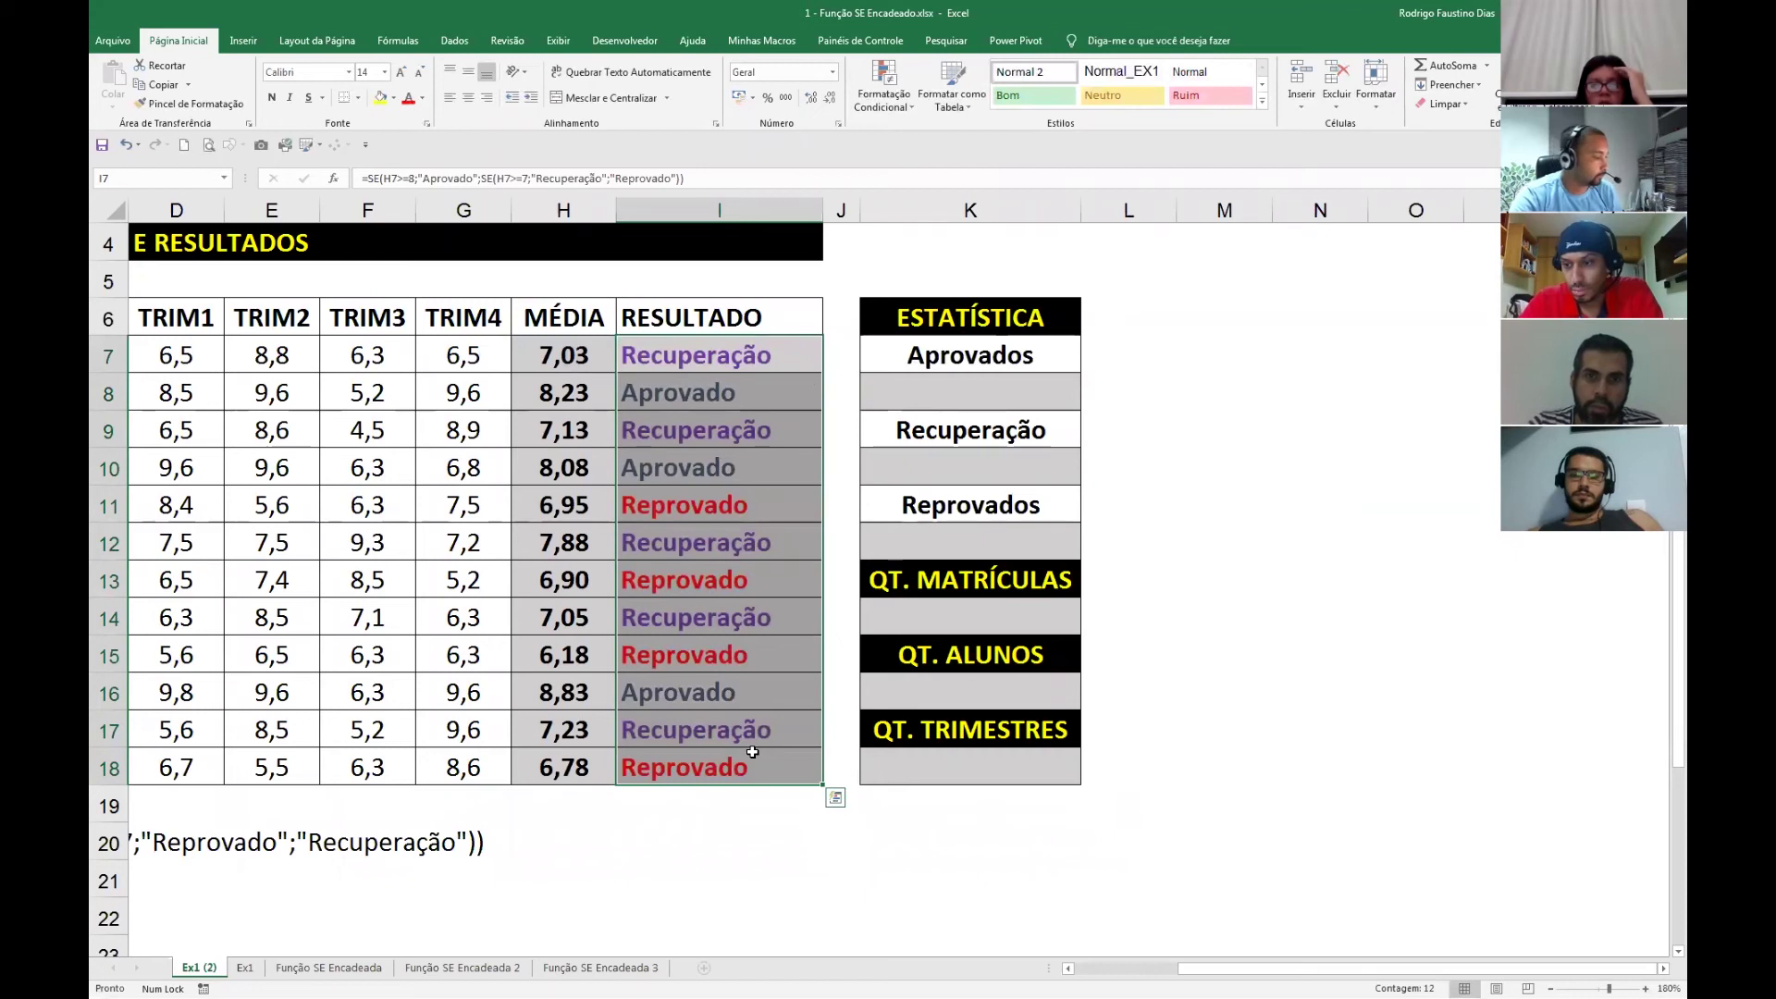
key(ctrl+q)
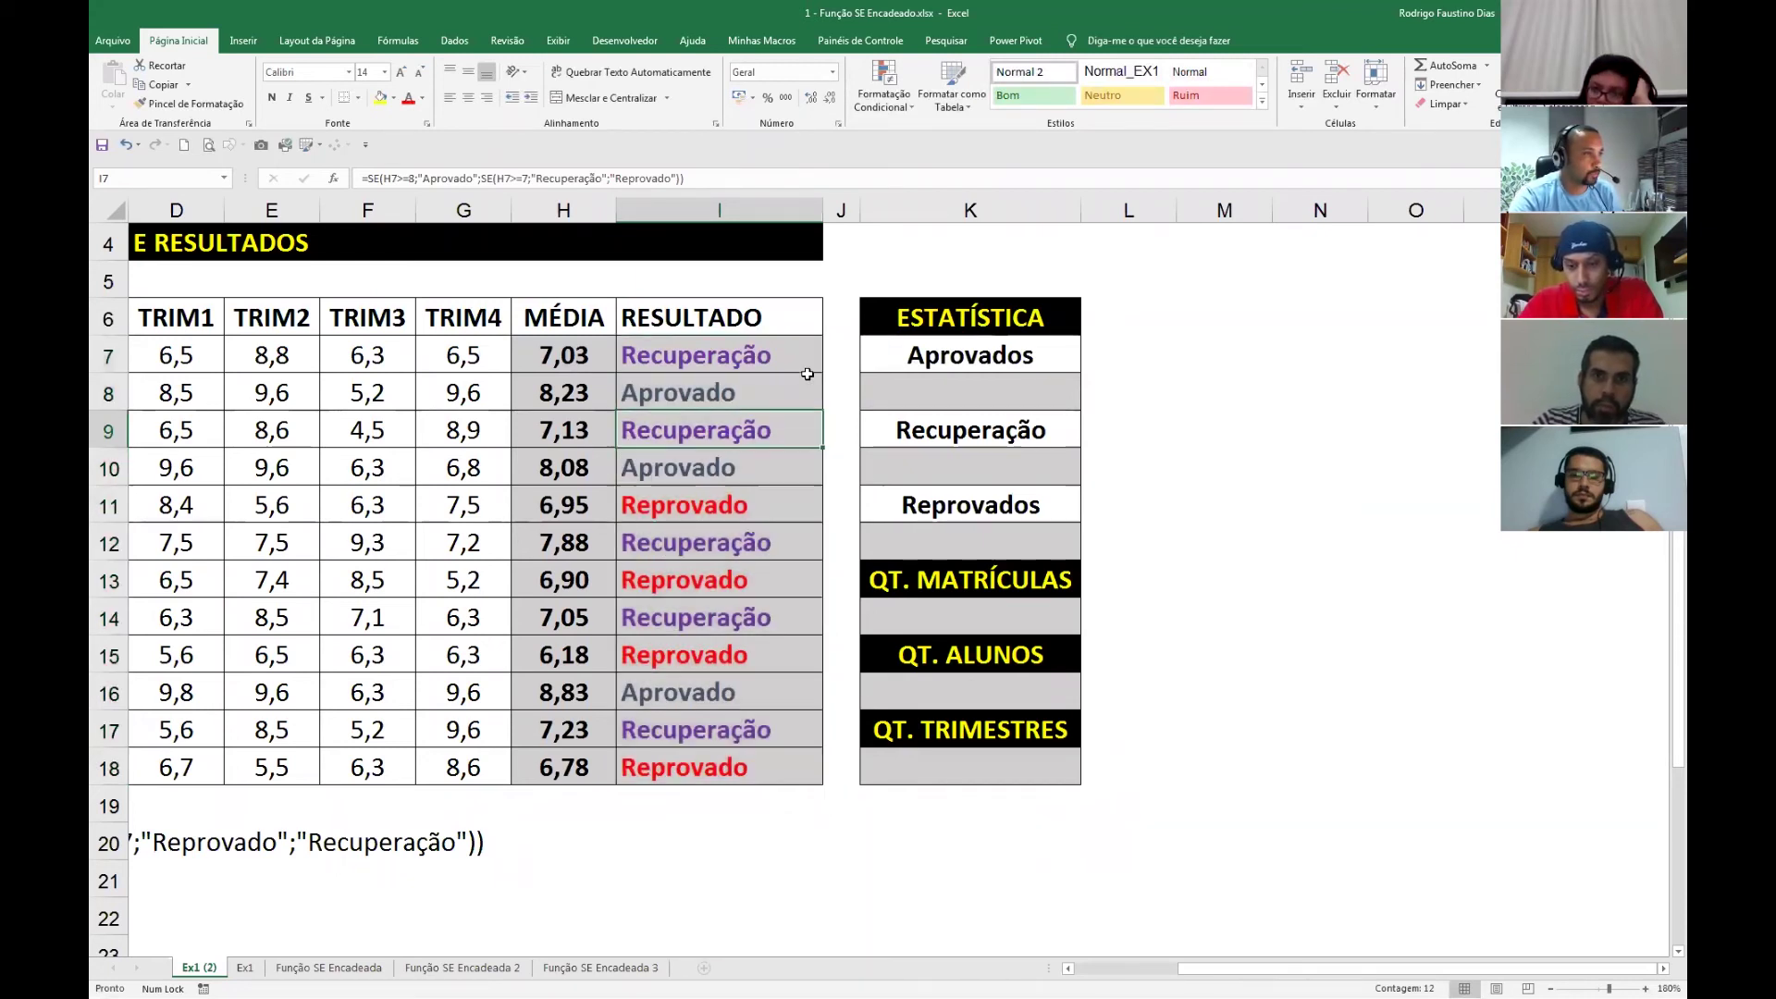
Reopen the nested SE formula in I7 to review it, leaving the formula as it is.
double_click(802, 359)
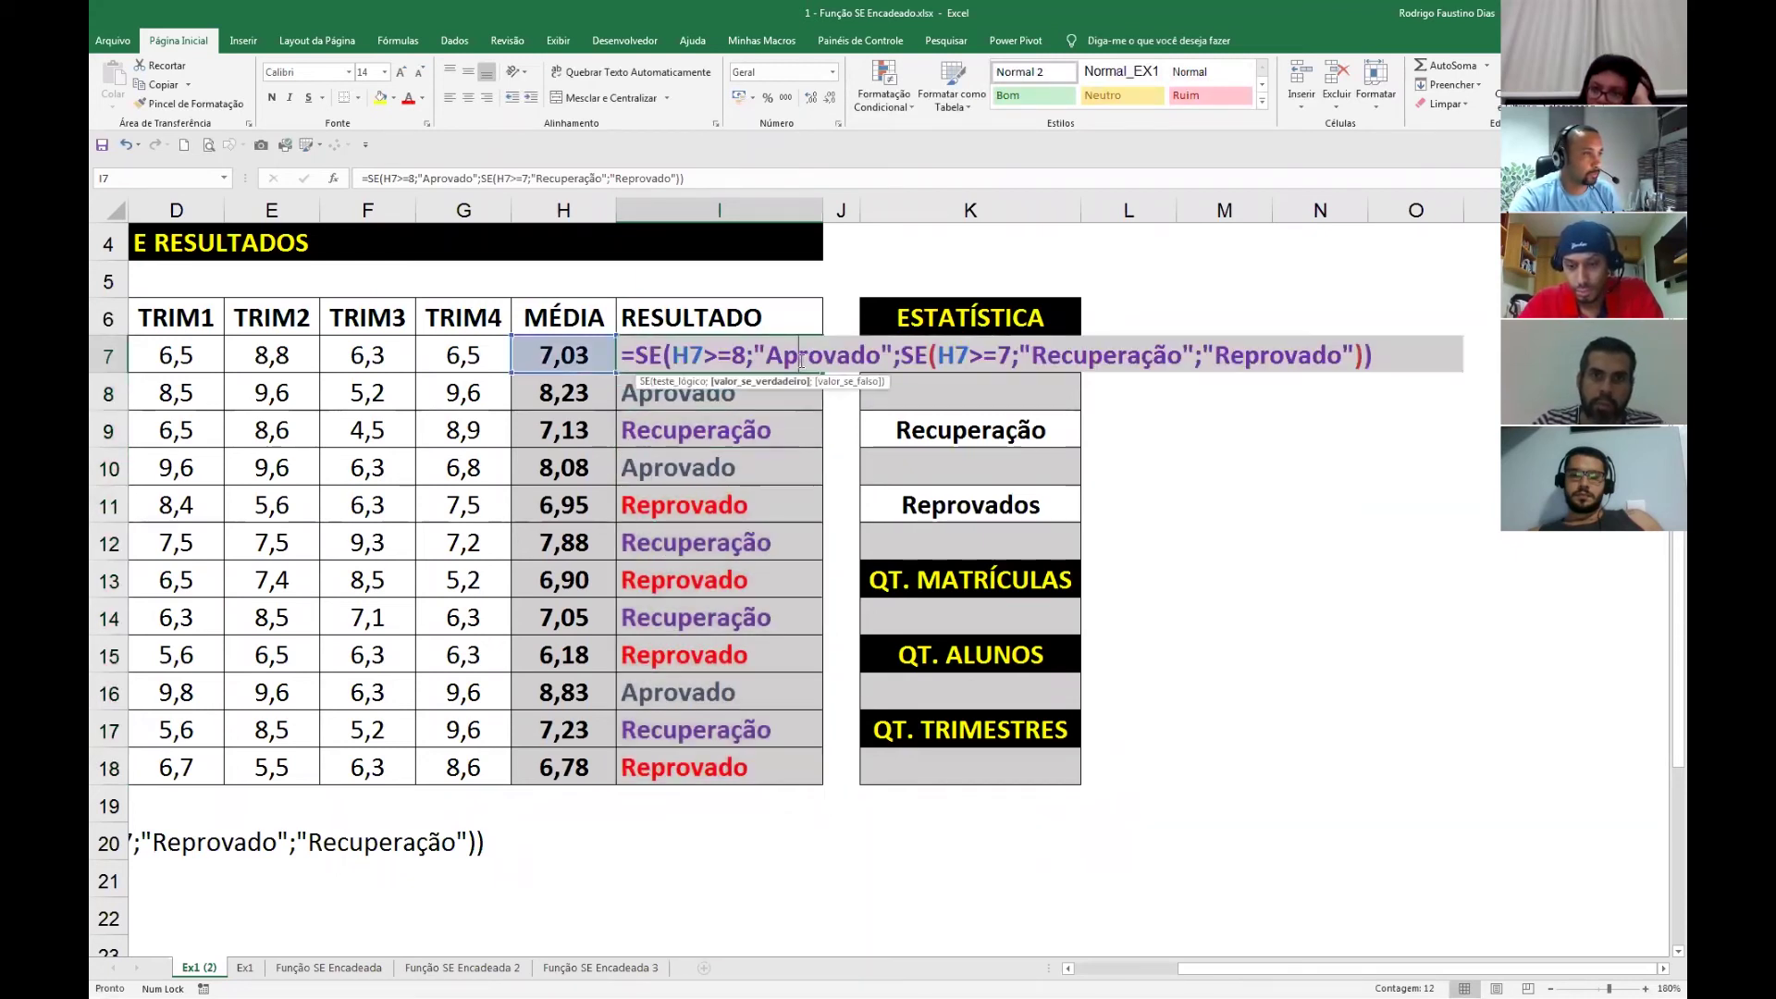
click(1375, 356)
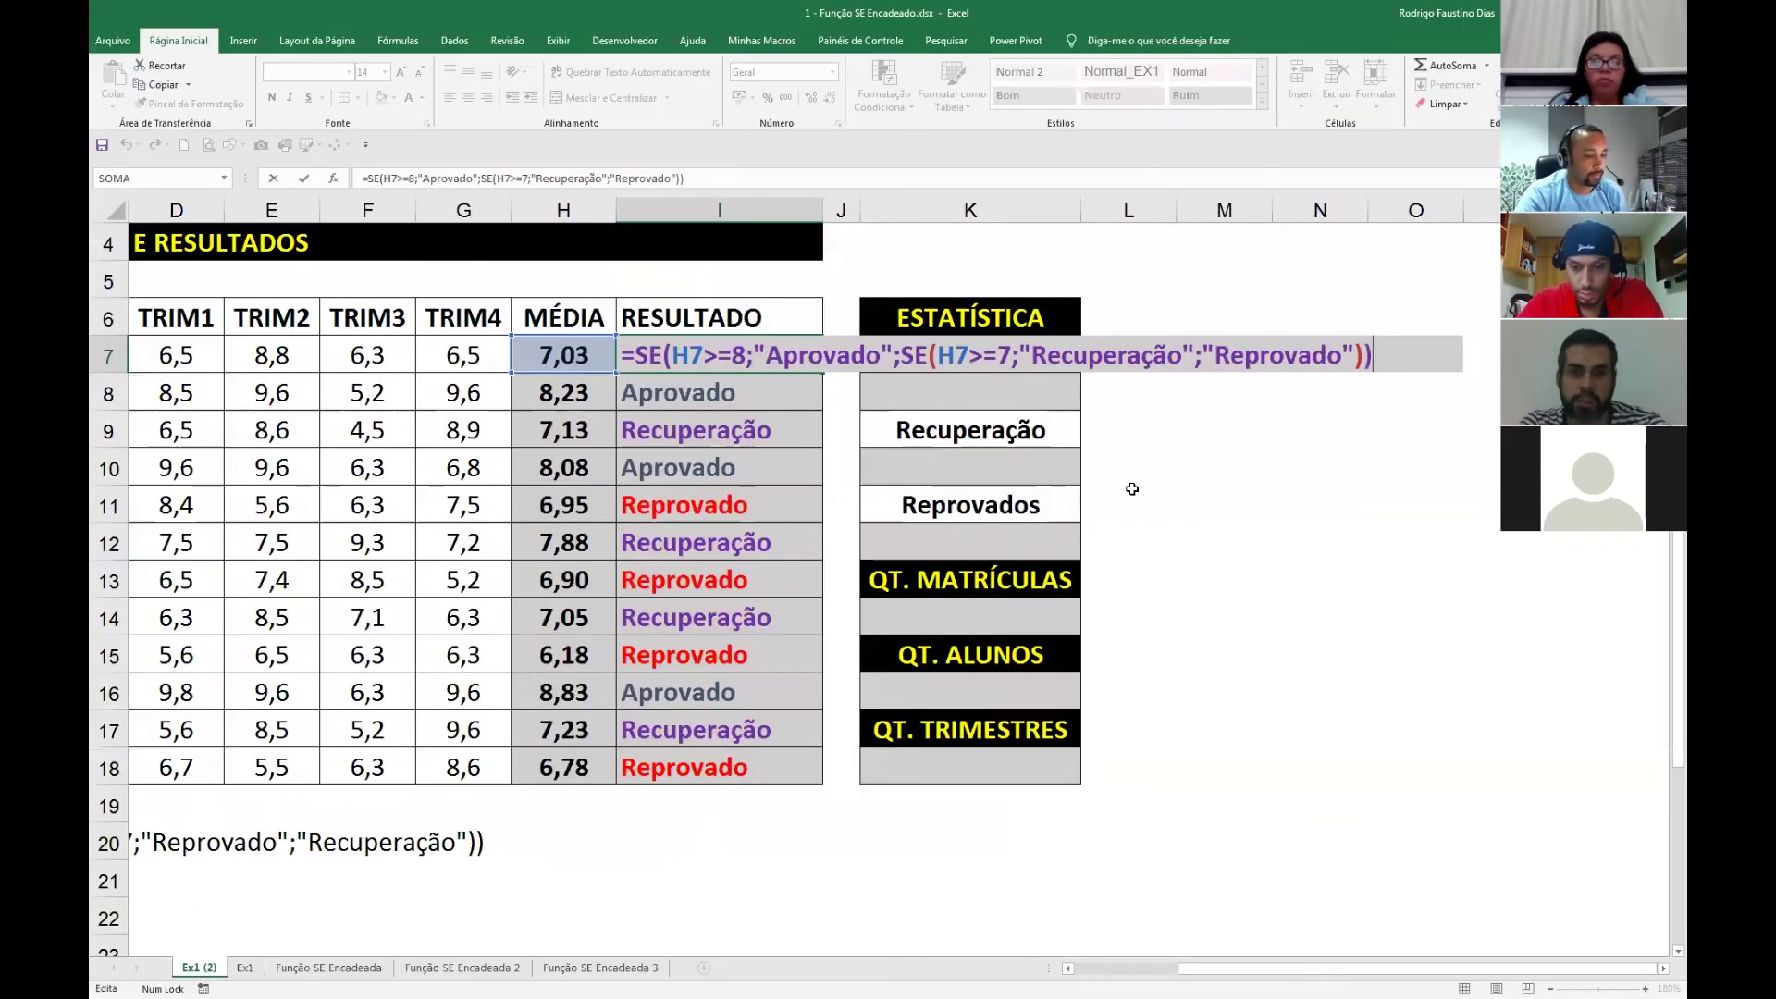
key(Return)
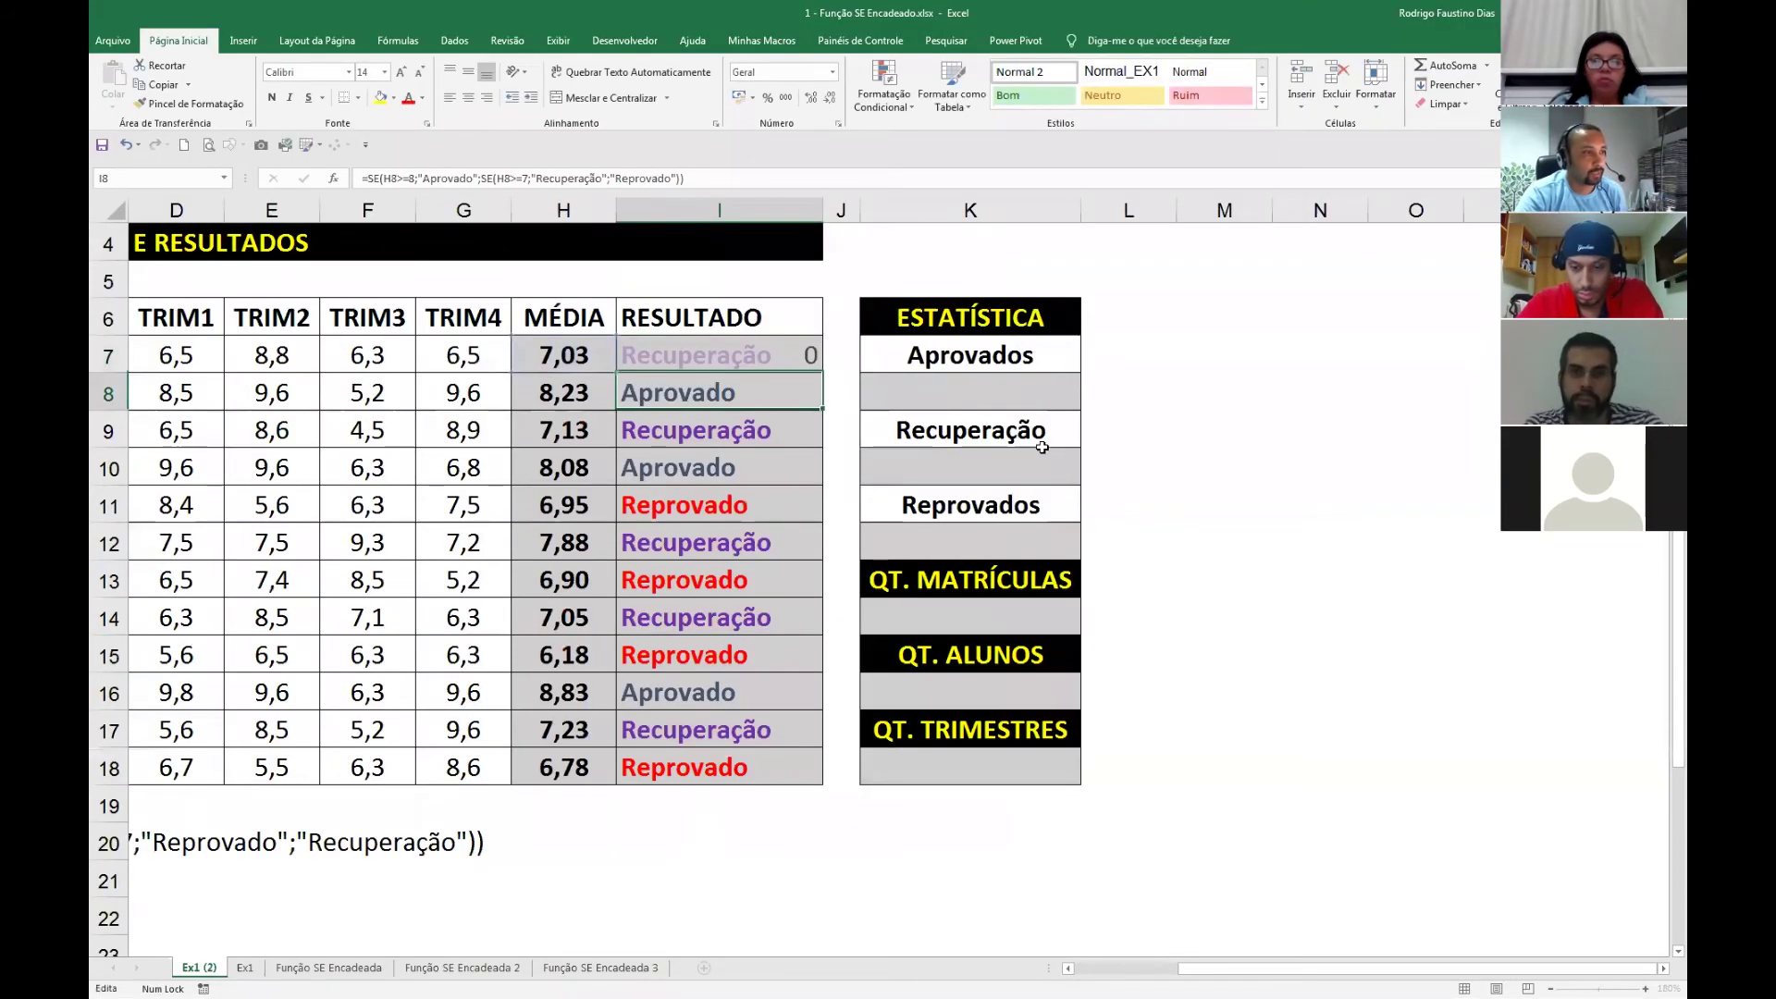
Examine the Aprovado, Recuperação and Reprovado entries in the RESULTADO column, marking them with temporary arrows.
click(1037, 393)
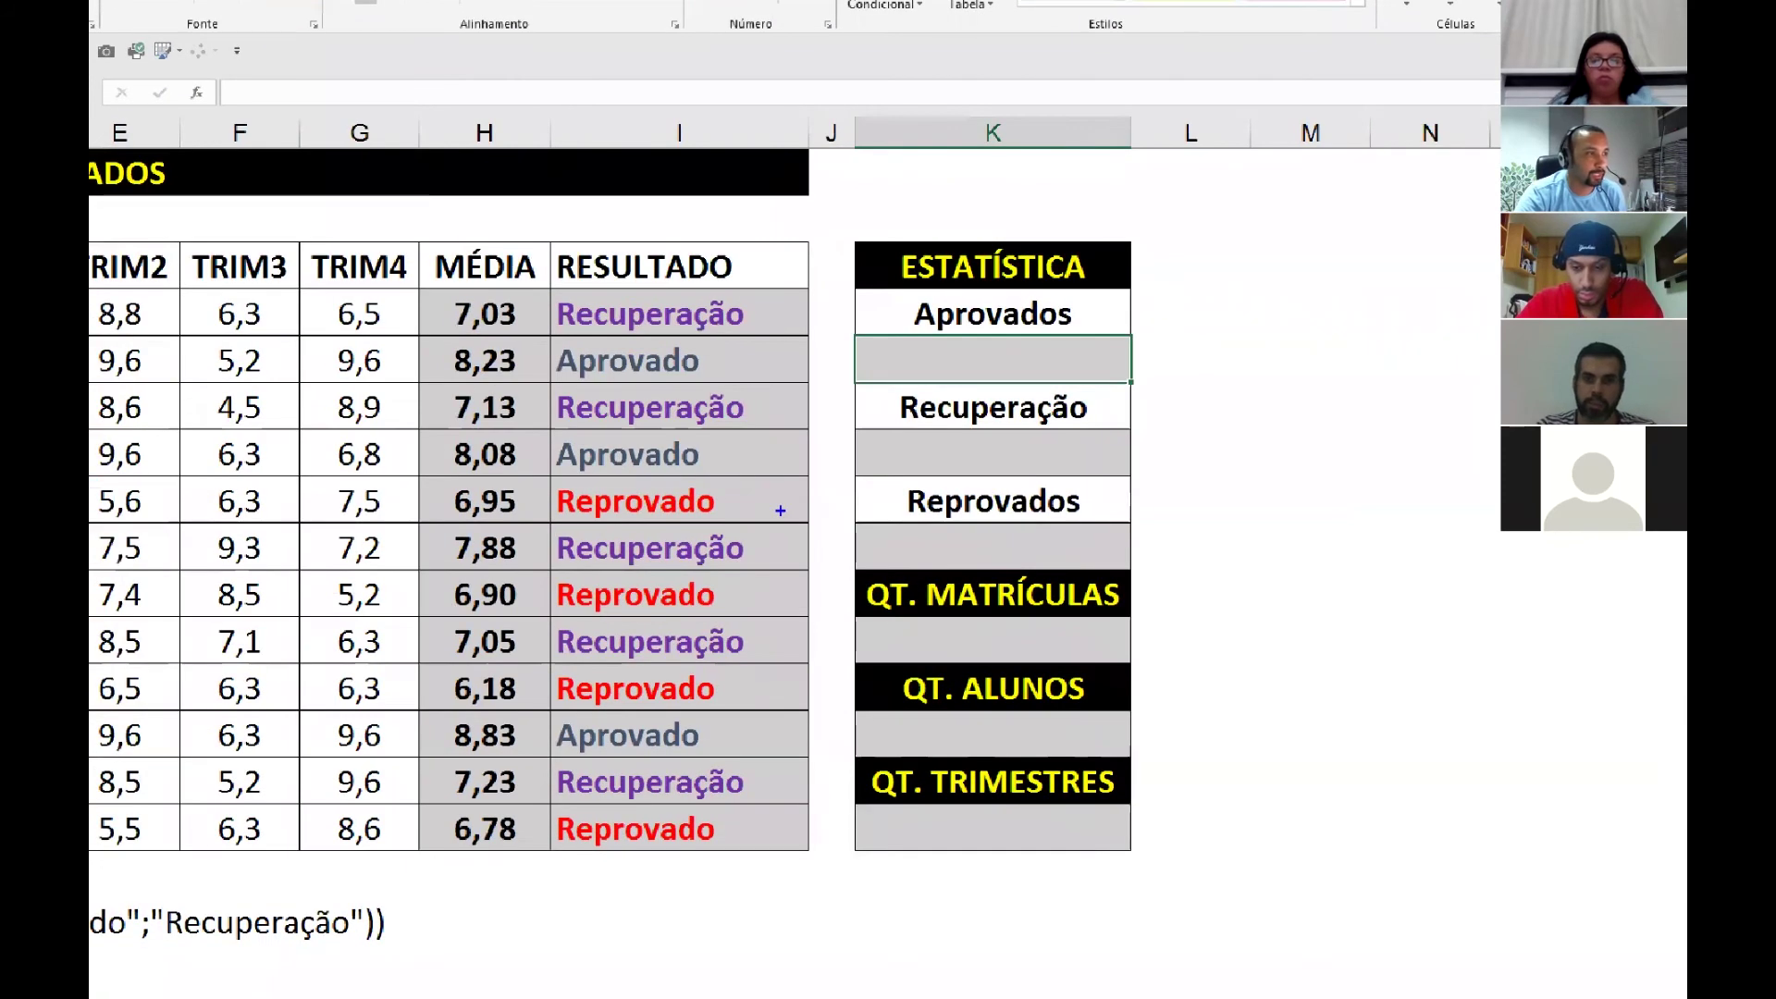
drag(768, 335, 724, 360)
drag(832, 417, 736, 457)
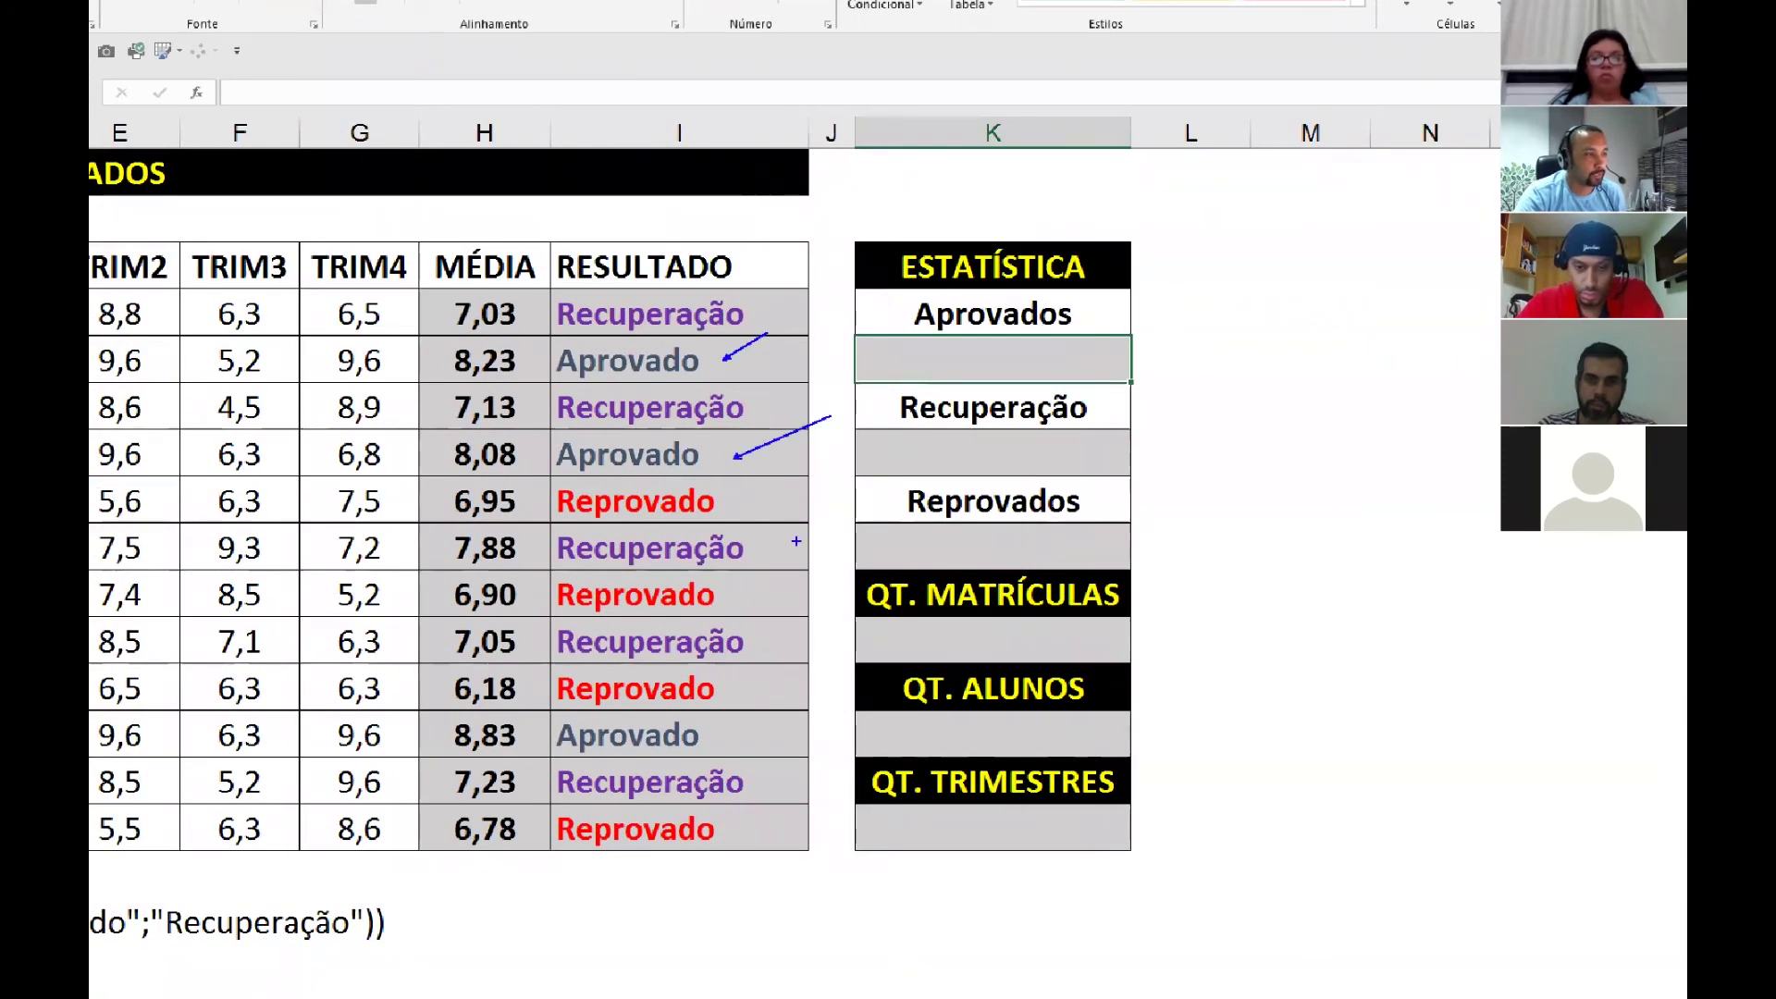
drag(944, 438, 777, 548)
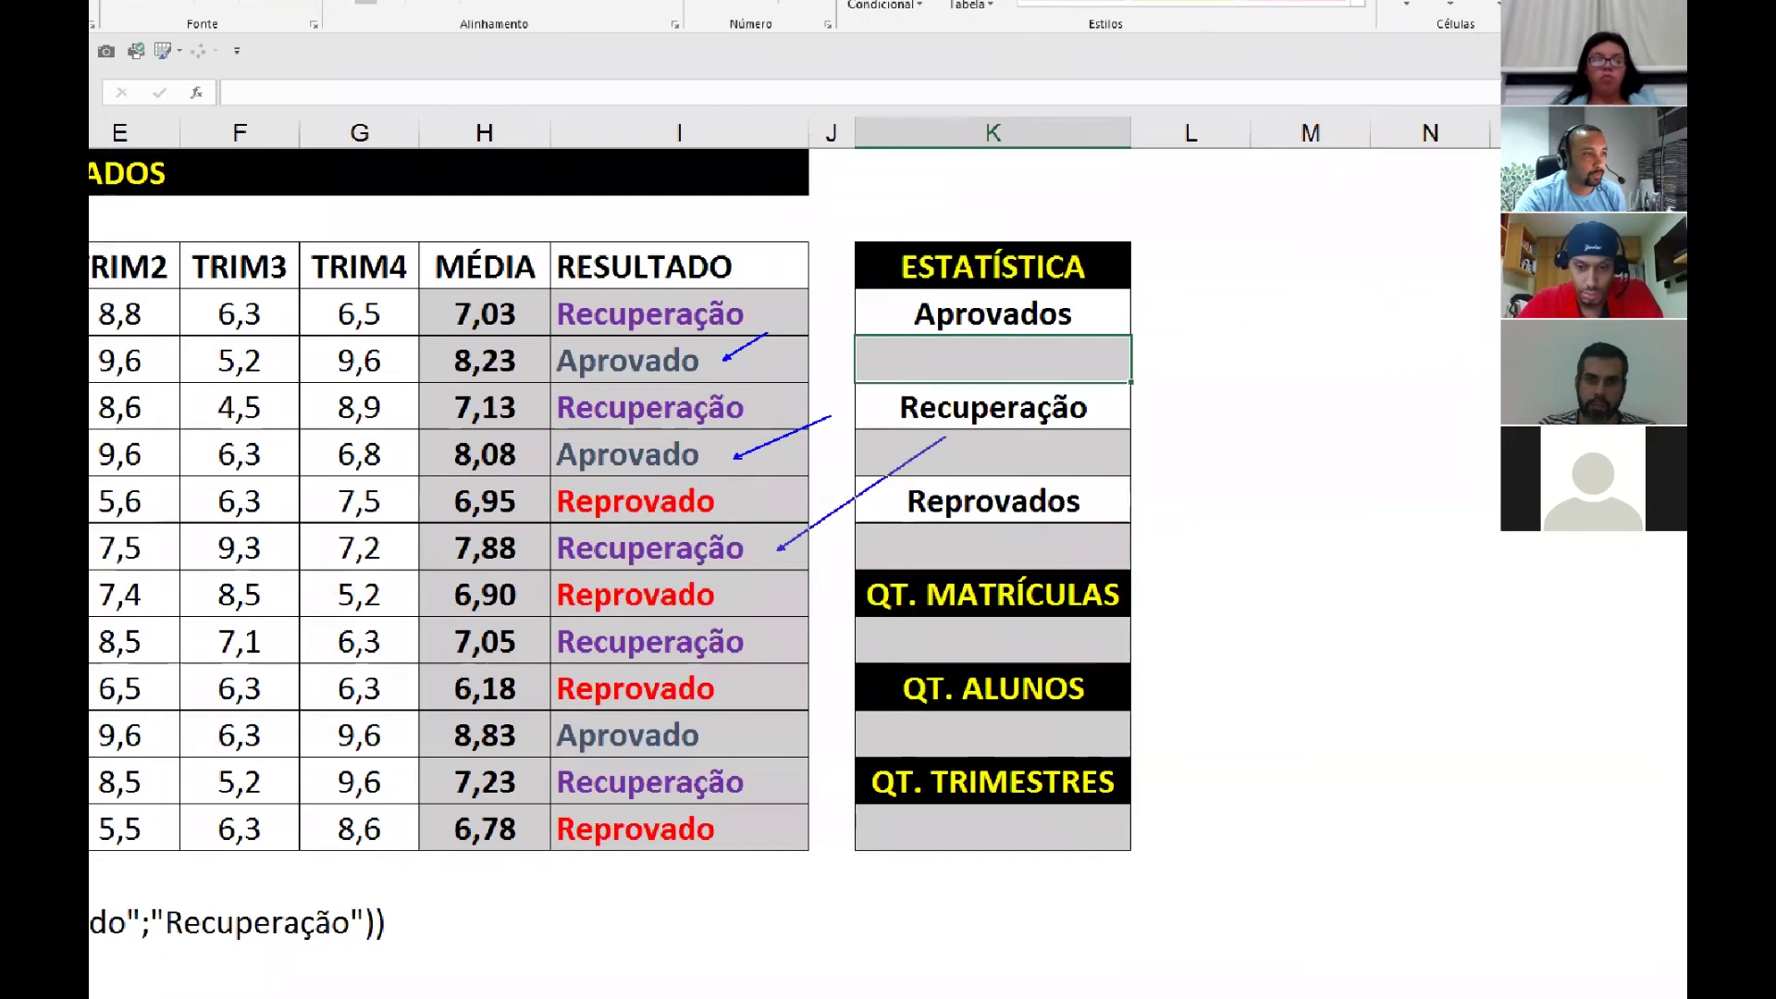
drag(738, 696, 873, 571)
key(Escape)
Change the ESTATÍSTICA labels to the singular forms "Aprovado" in K7 and "Reprovado" in K11.
click(1025, 341)
key(F2)
key(BackSpace)
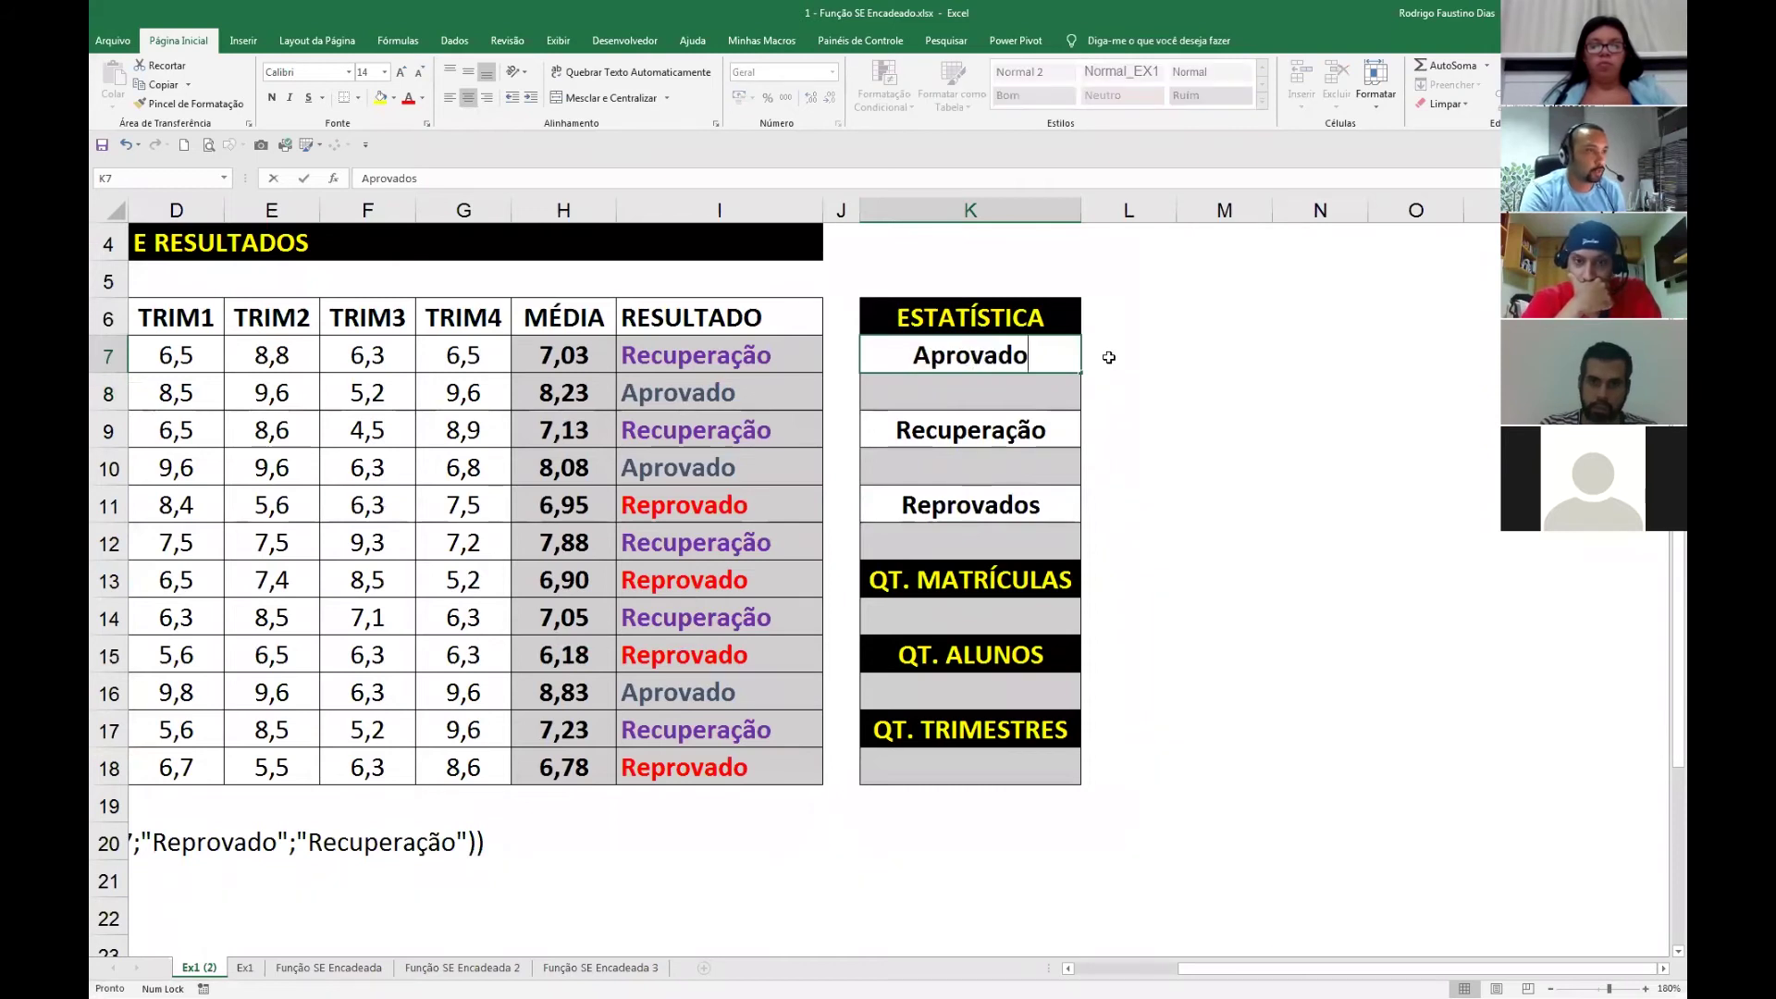
key(Return)
key(Down)
key(Down)
key(Down)
key(F2)
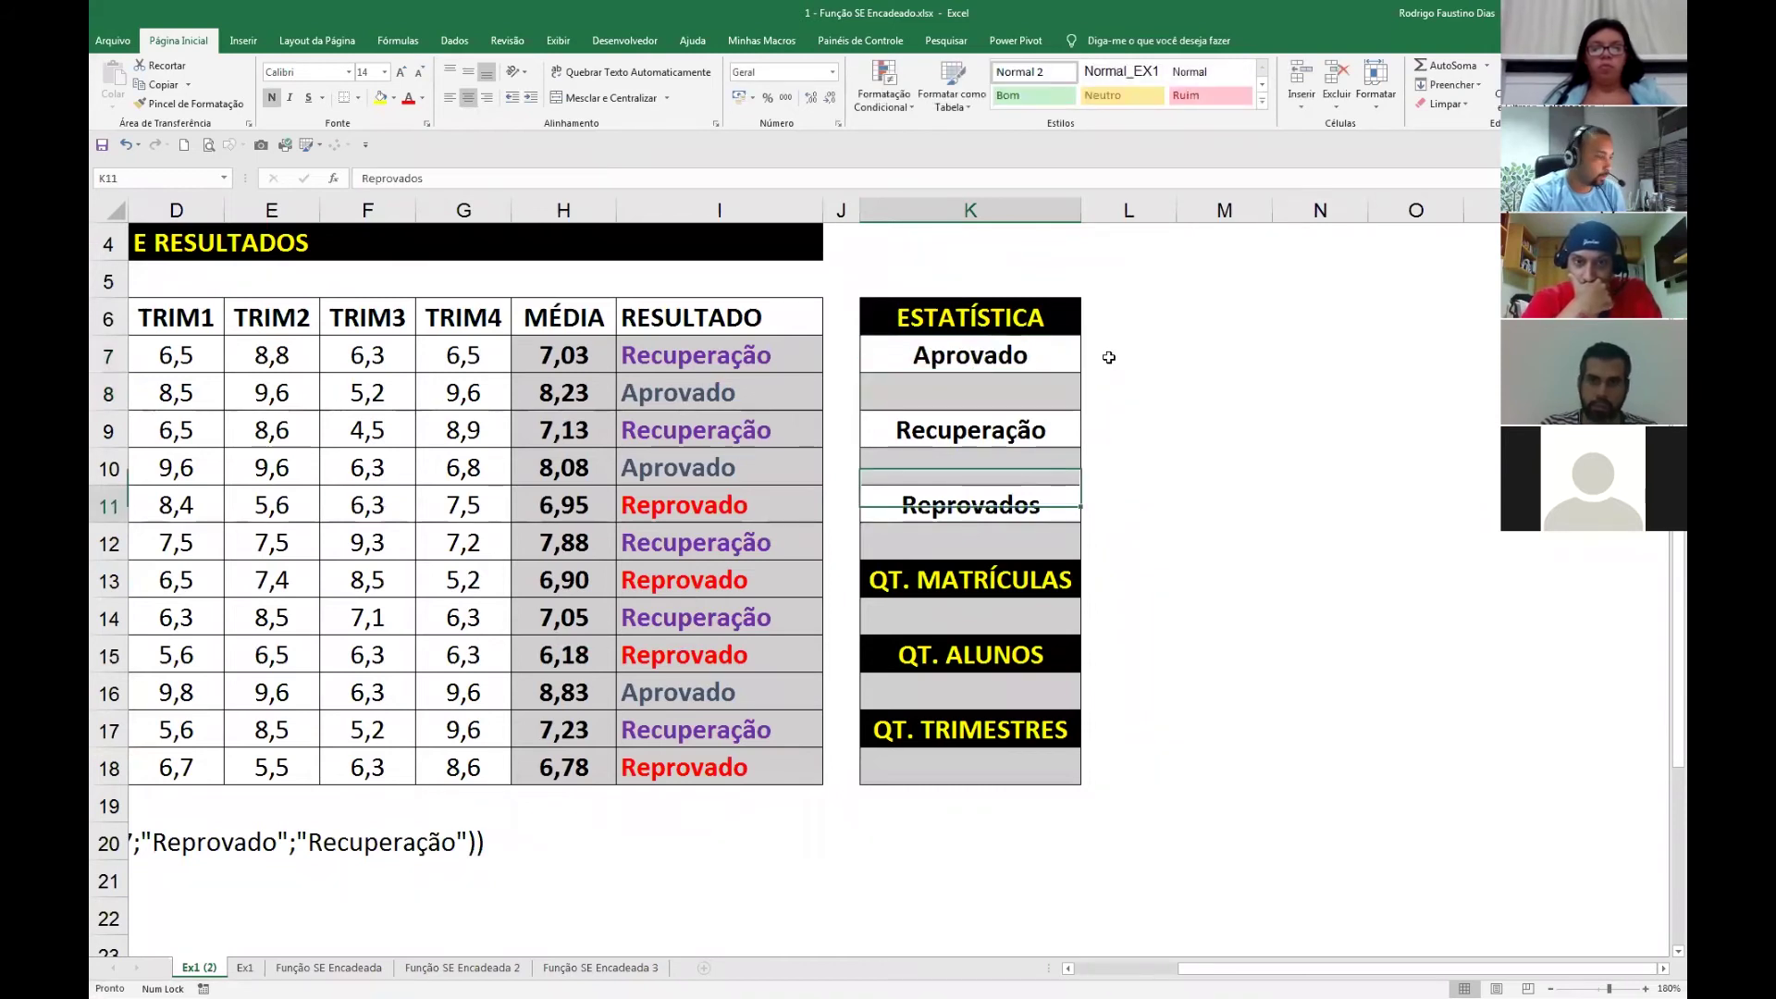
key(BackSpace)
key(Return)
key(Up)
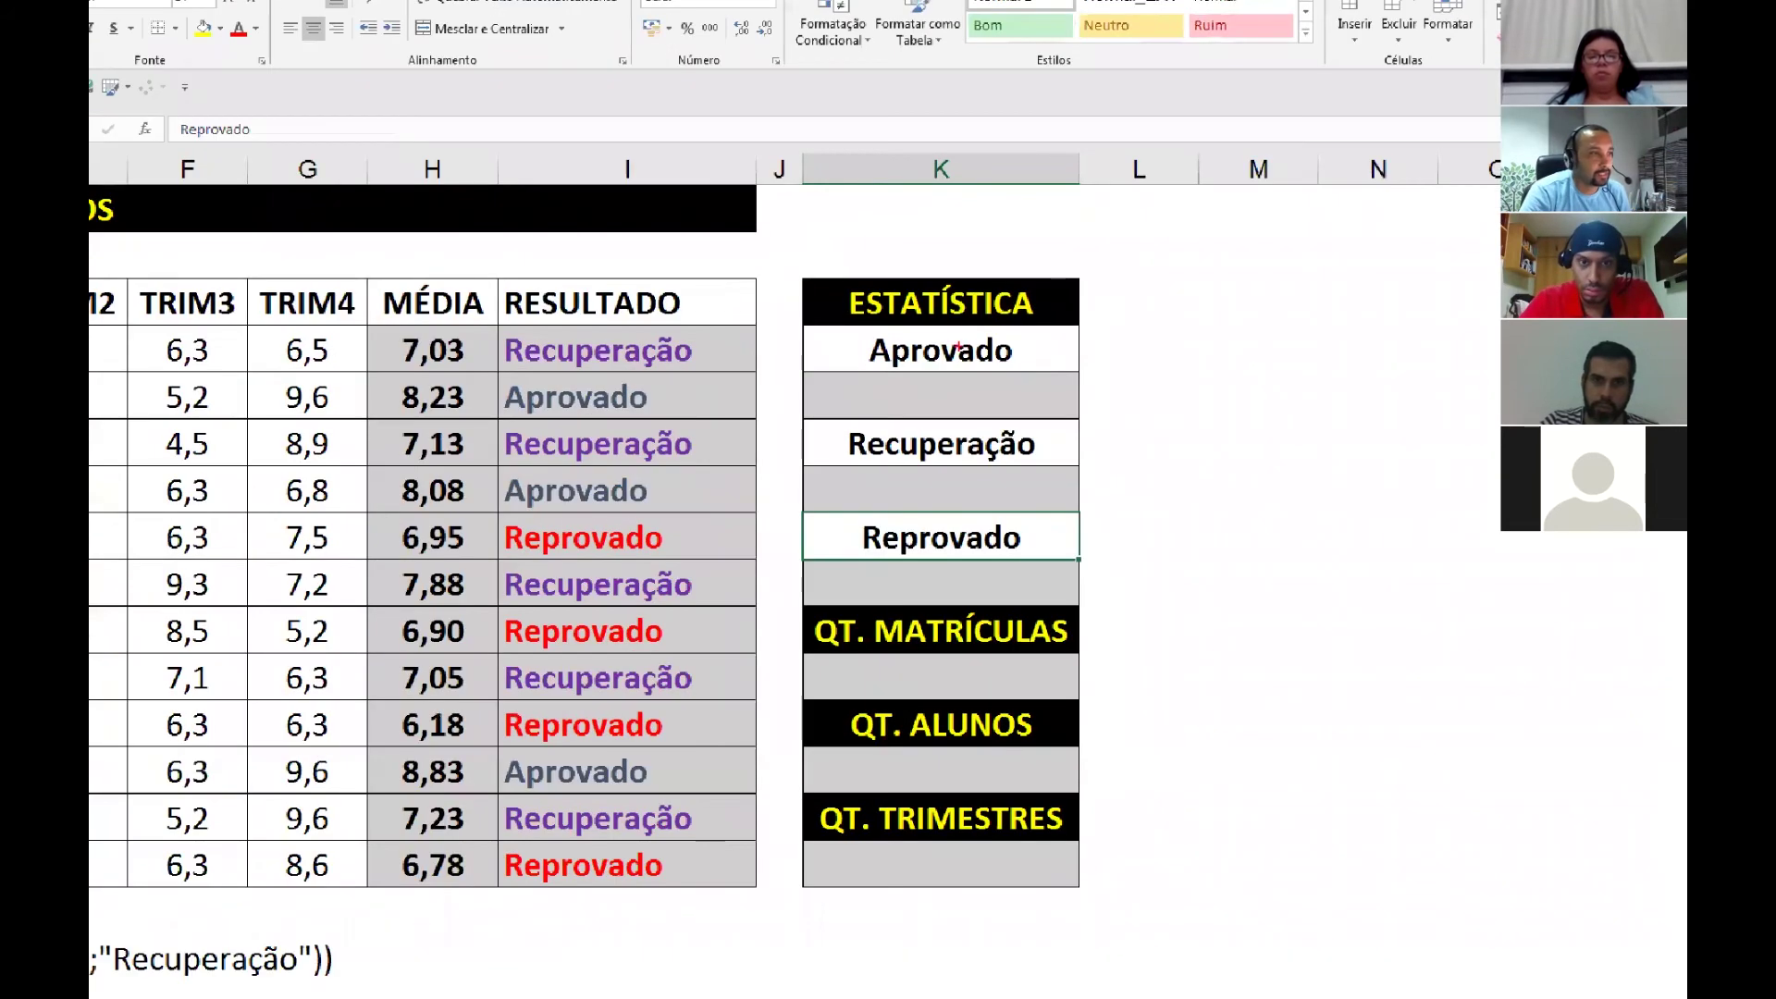
Start a CONT.SES formula in K8, below the Aprovado label, with the RESULTADO range I7:I18 as its criteria range.
mouse_move(916, 327)
mouse_down()
mouse_move(953, 393)
mouse_move(976, 319)
mouse_up()
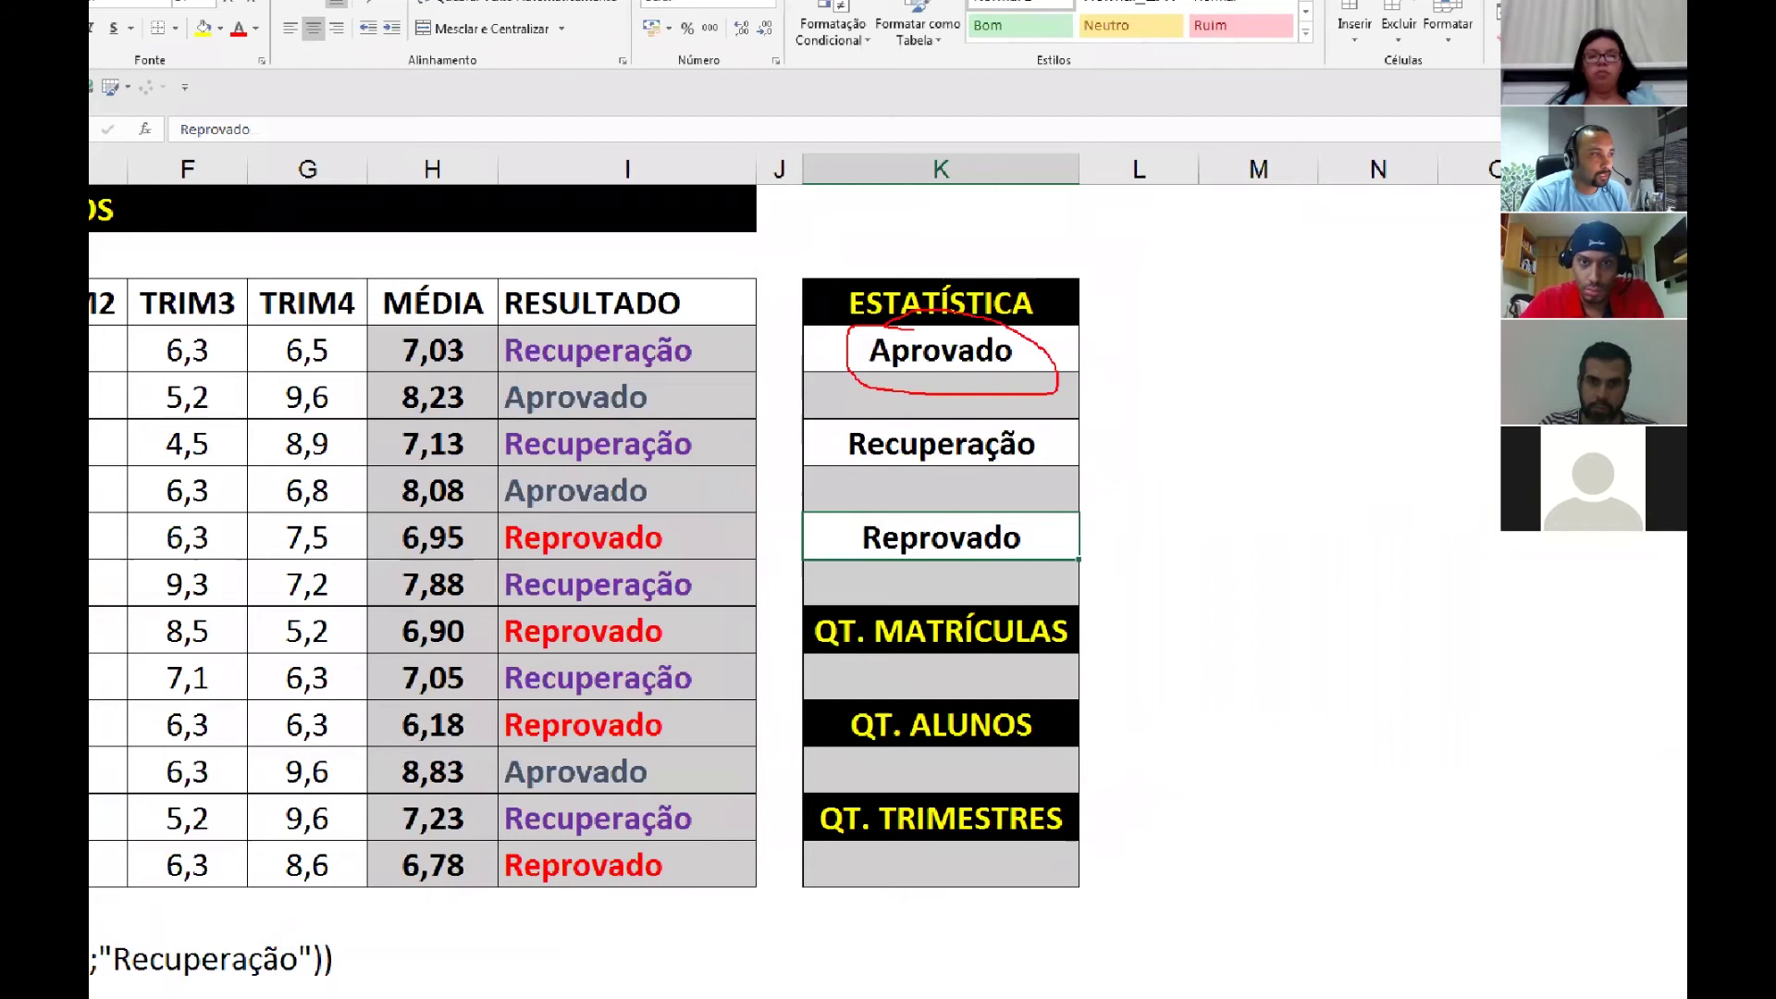
mouse_move(608, 473)
mouse_down()
mouse_move(492, 497)
mouse_move(671, 493)
mouse_move(597, 469)
mouse_up()
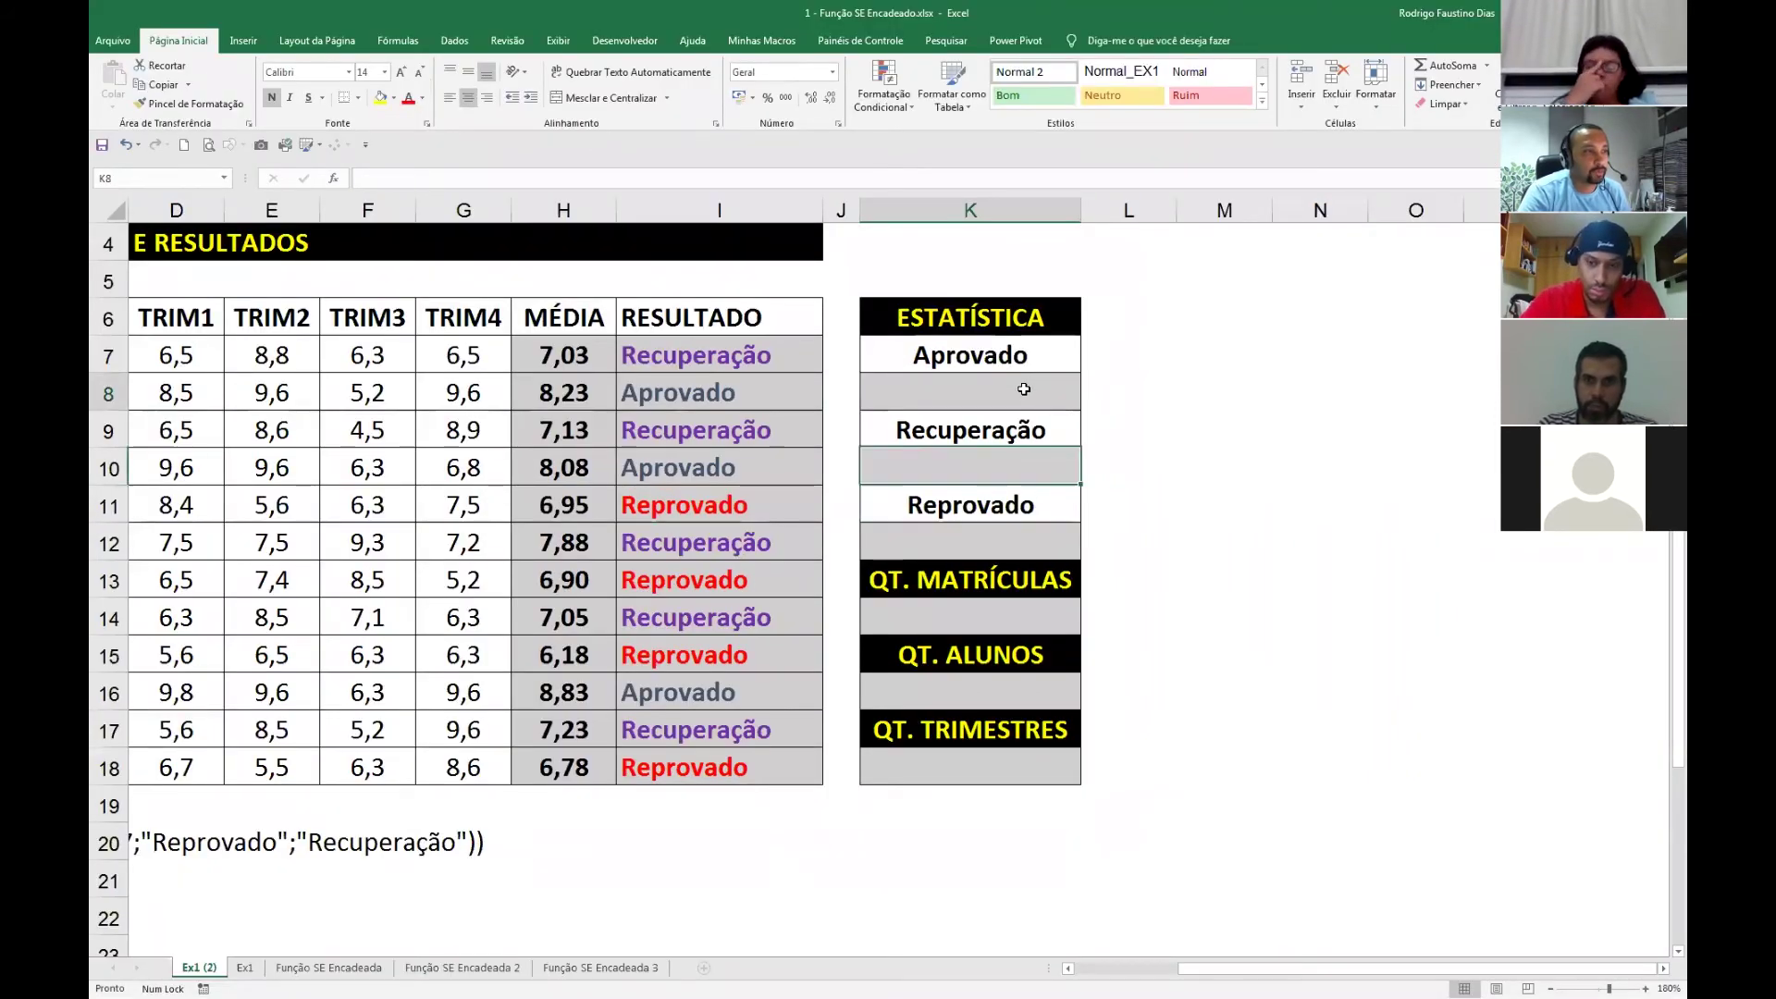
click(875, 394)
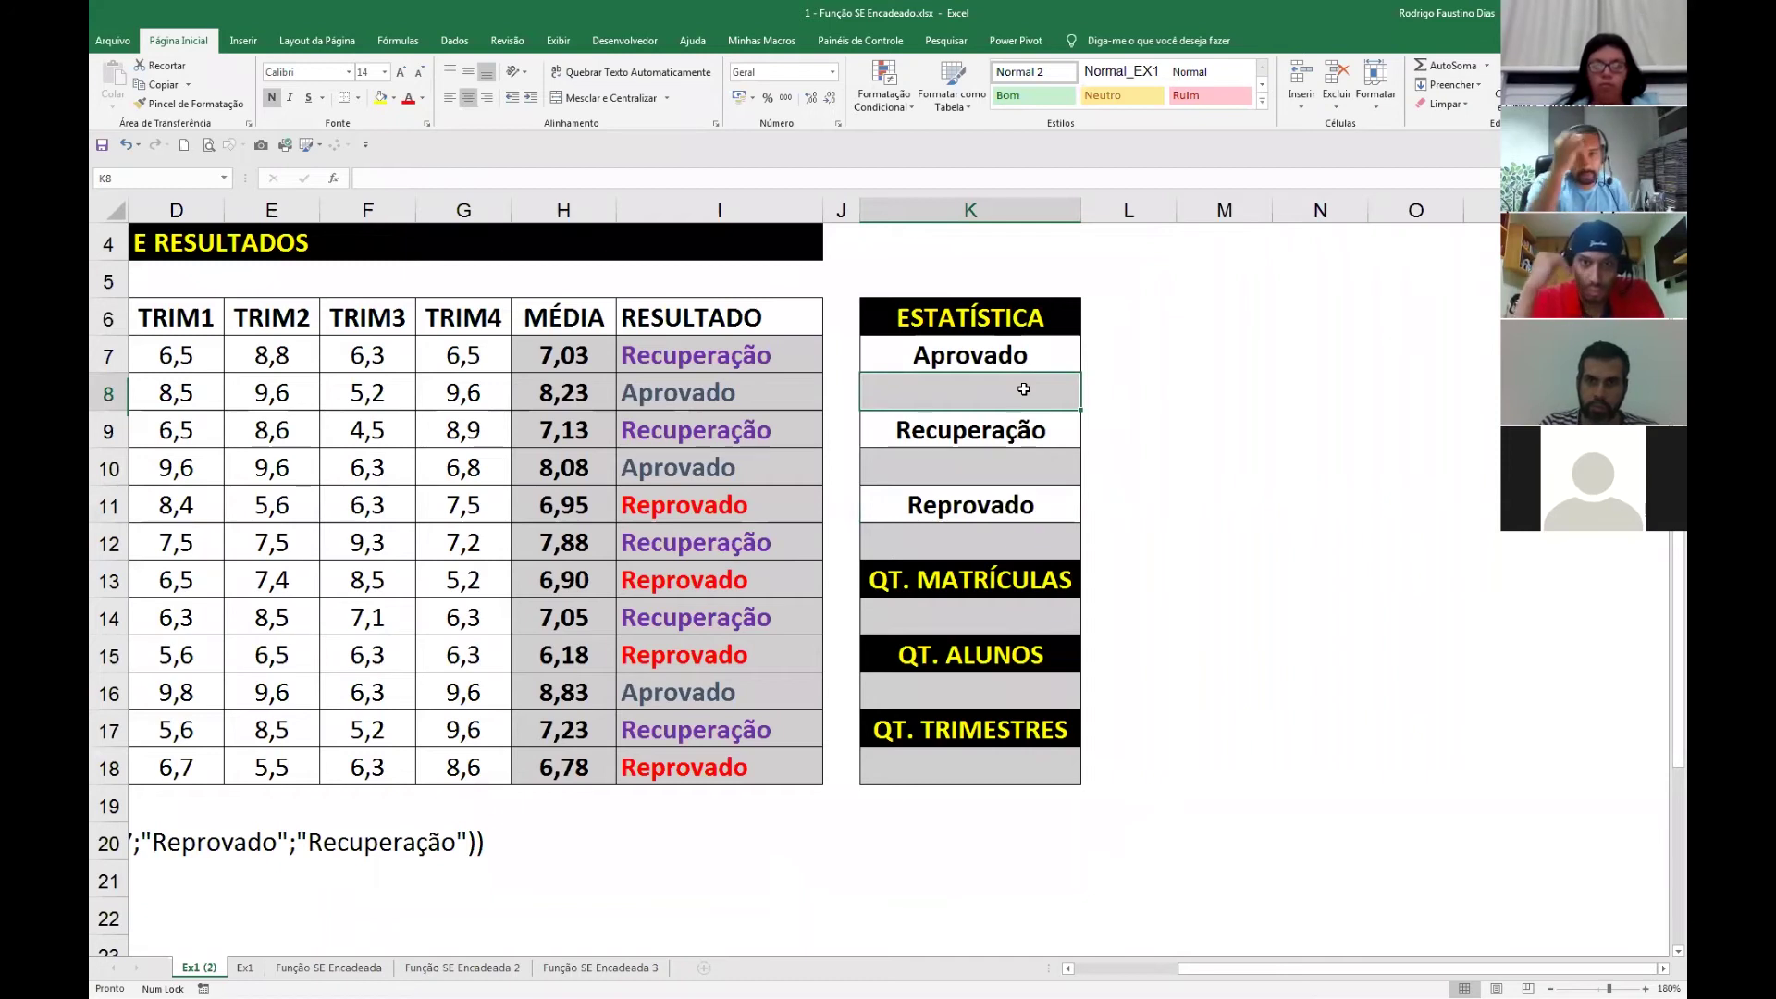
text(=cont.ses)
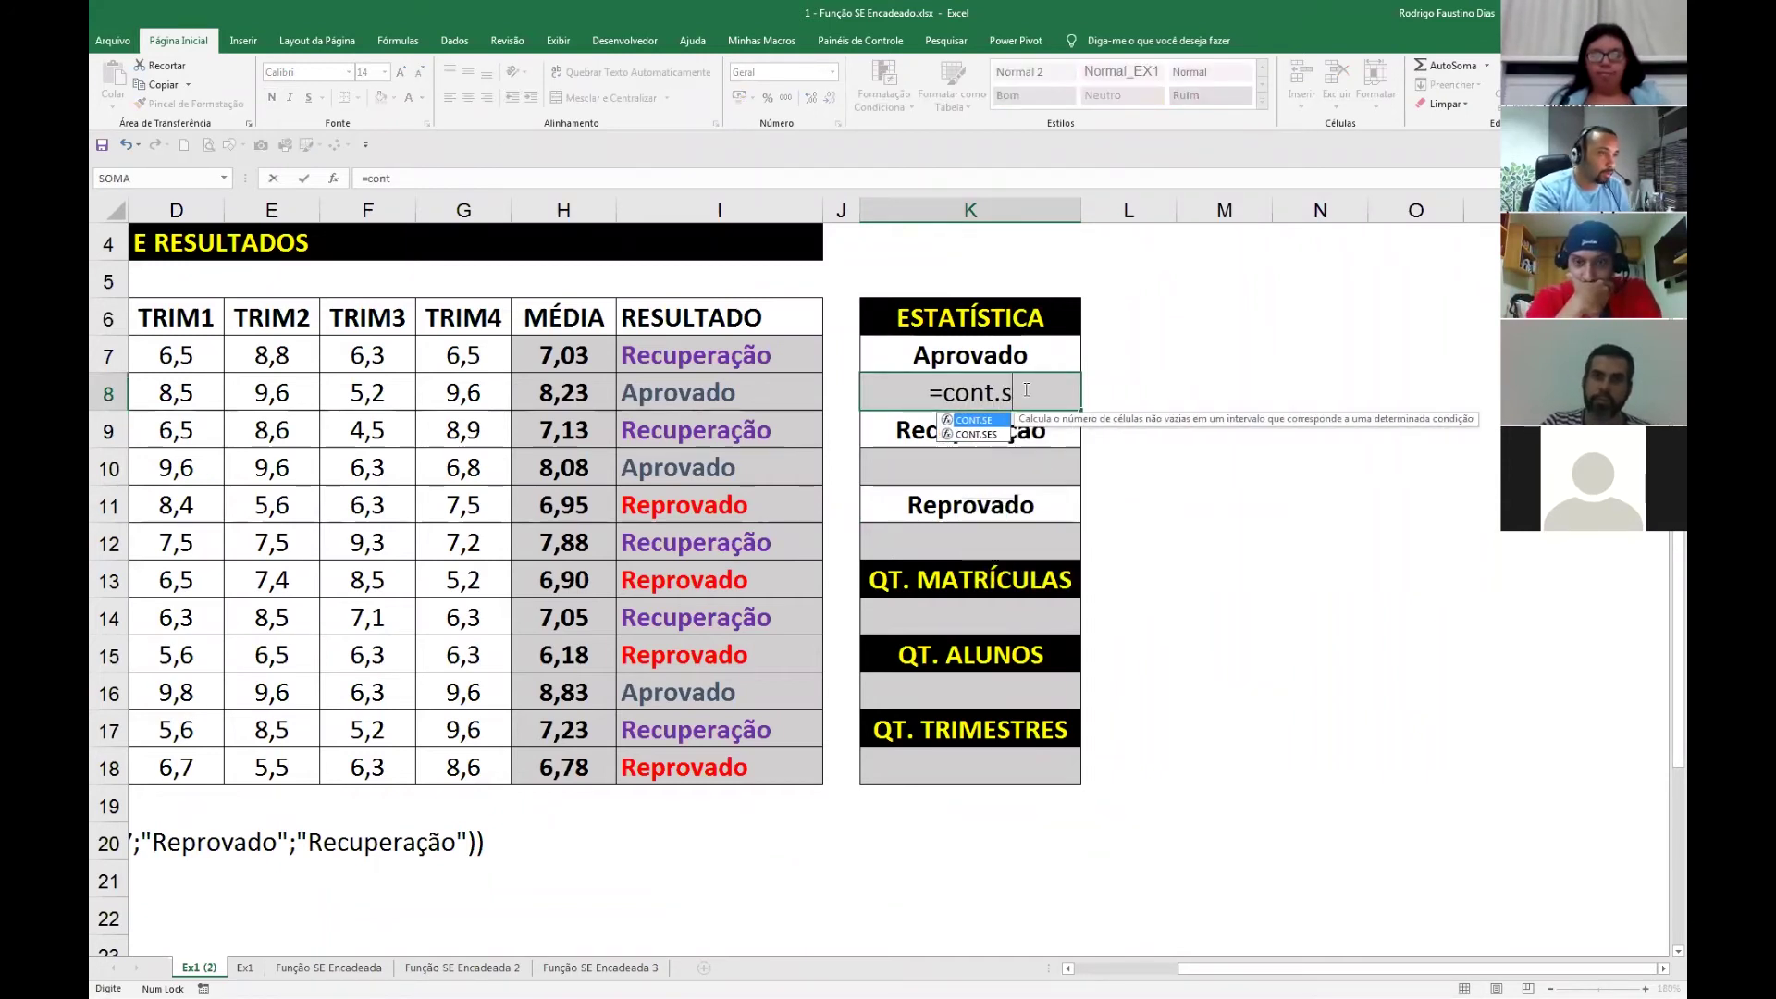
text(()
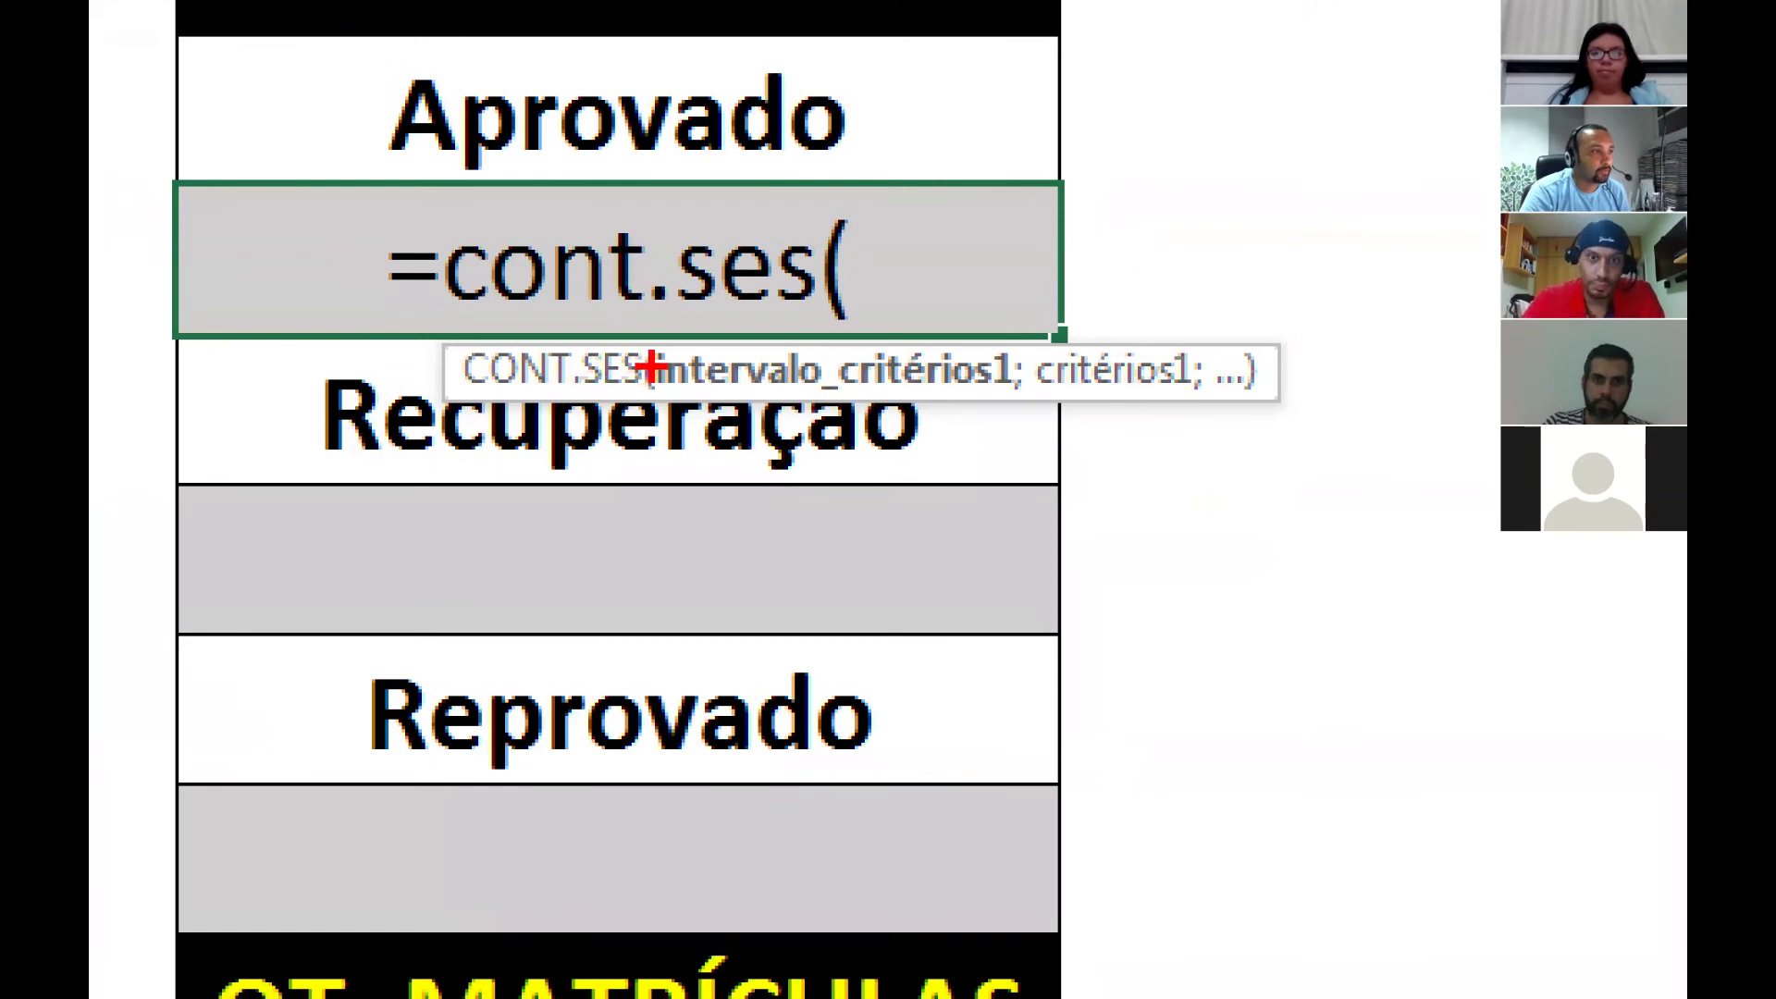
mouse_move(650, 344)
mouse_down()
mouse_move(813, 408)
mouse_move(1023, 410)
mouse_up()
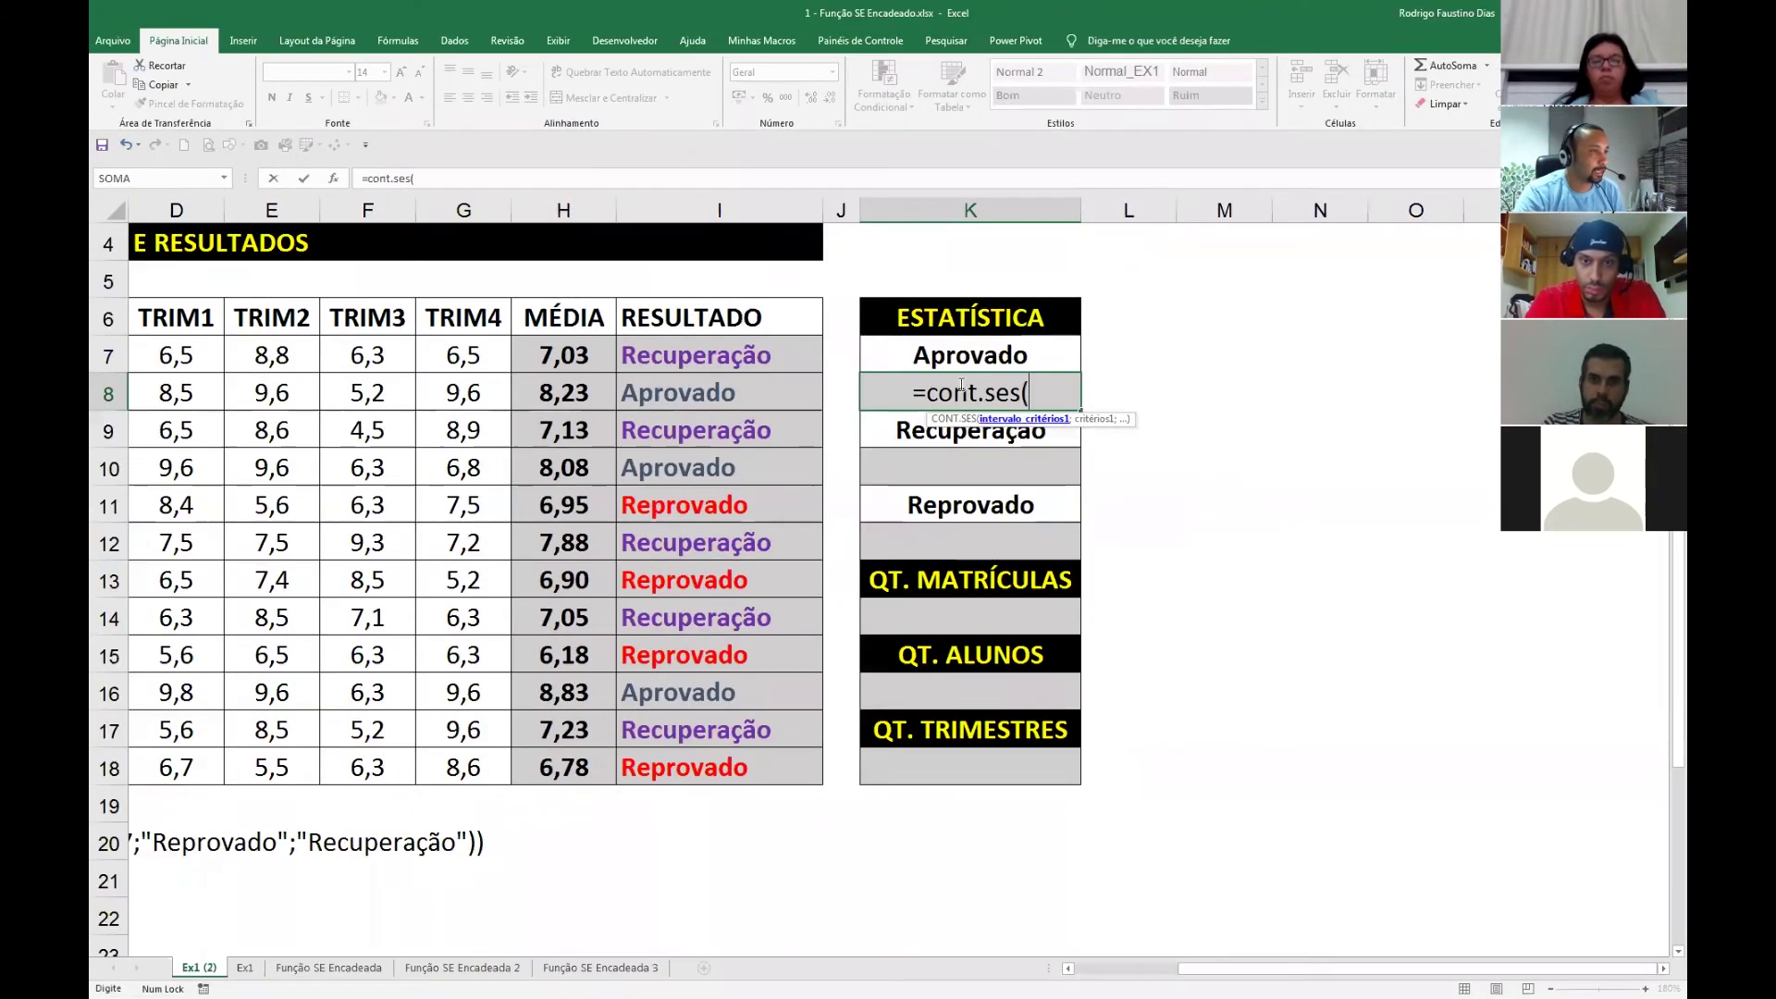
mouse_move(792, 352)
mouse_down()
mouse_move(754, 689)
mouse_move(759, 618)
mouse_move(801, 765)
mouse_up()
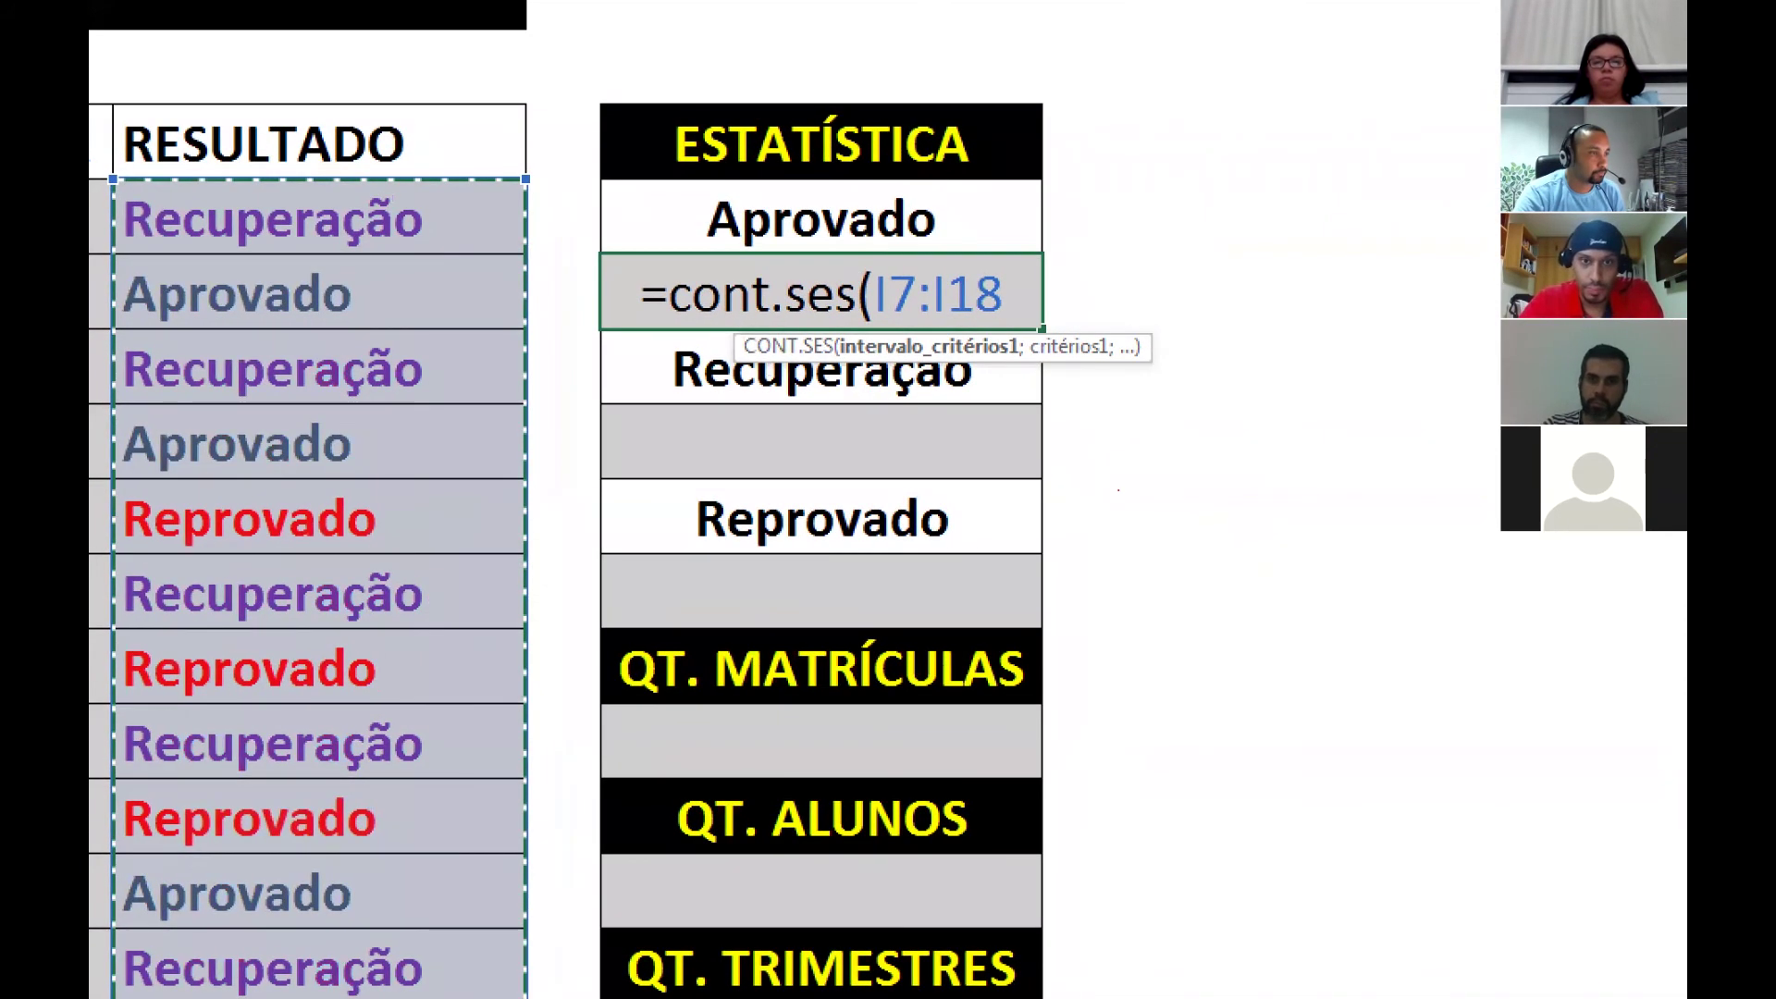
Lock the range rows as I$7:I$18 and complete the CONT.SES formula in K8 with K7 as the criterion.
mouse_move(1045, 296)
mouse_down()
mouse_move(1195, 330)
mouse_move(1148, 588)
mouse_move(1069, 600)
mouse_up()
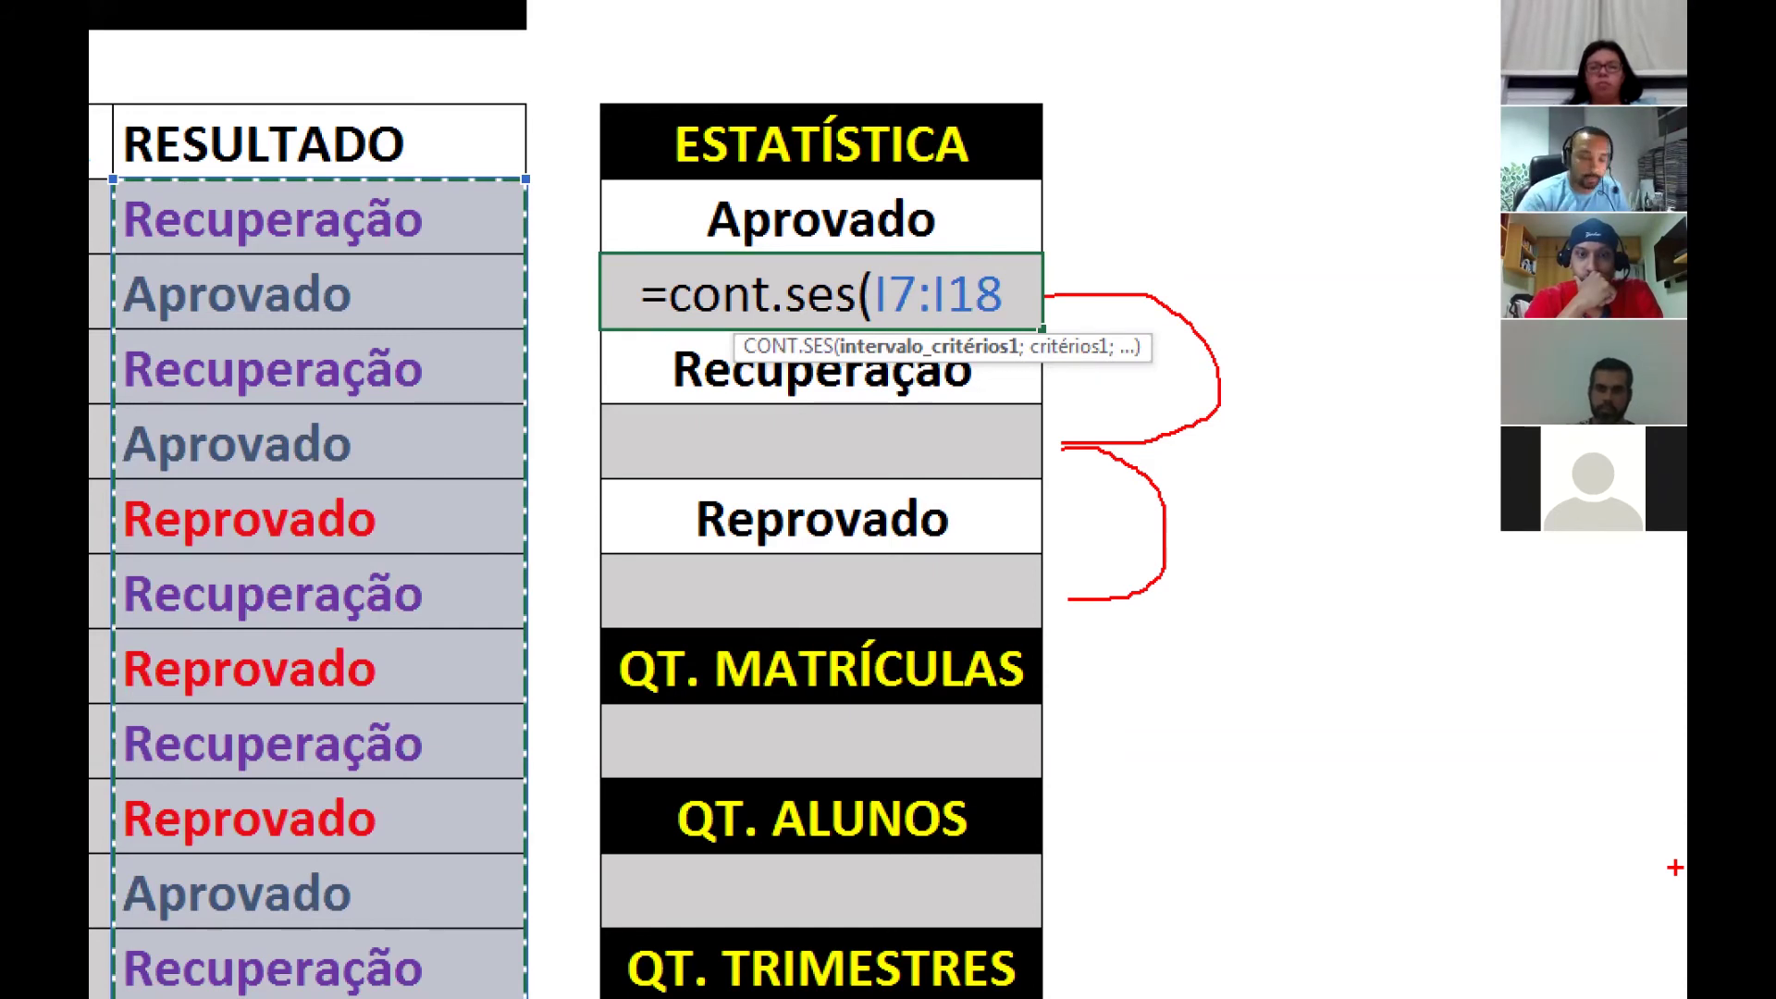
key(Escape)
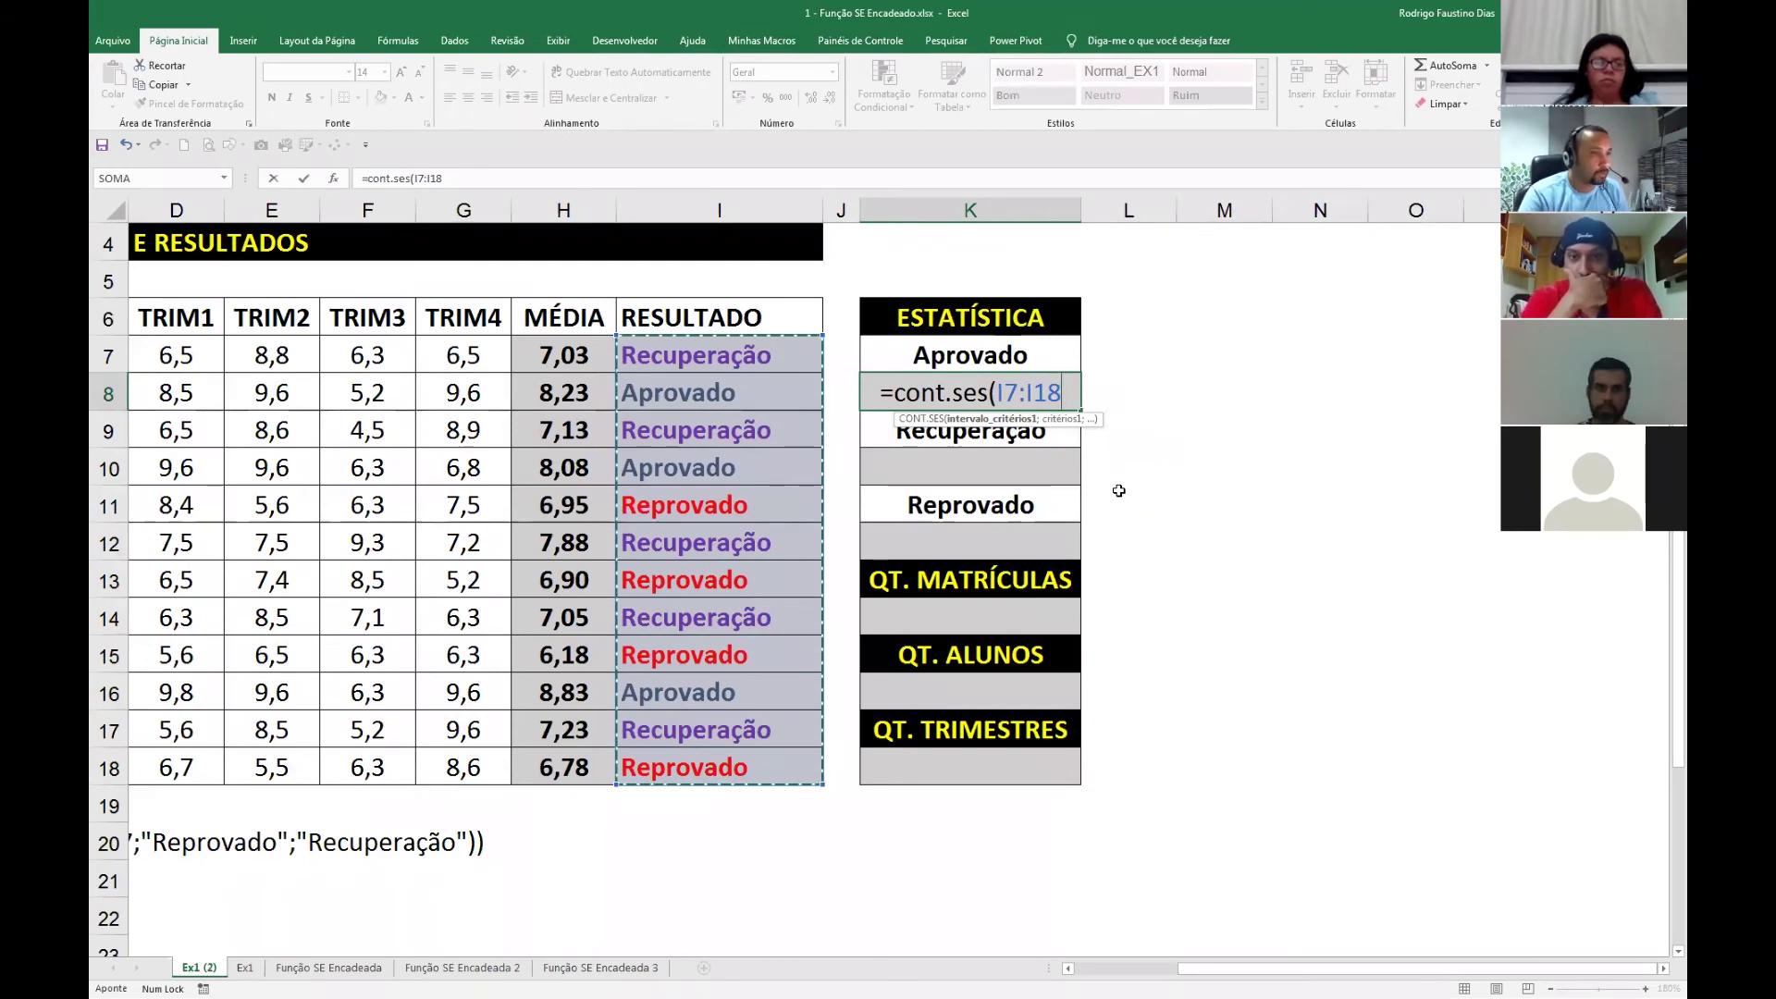
key(F4)
key(F4)
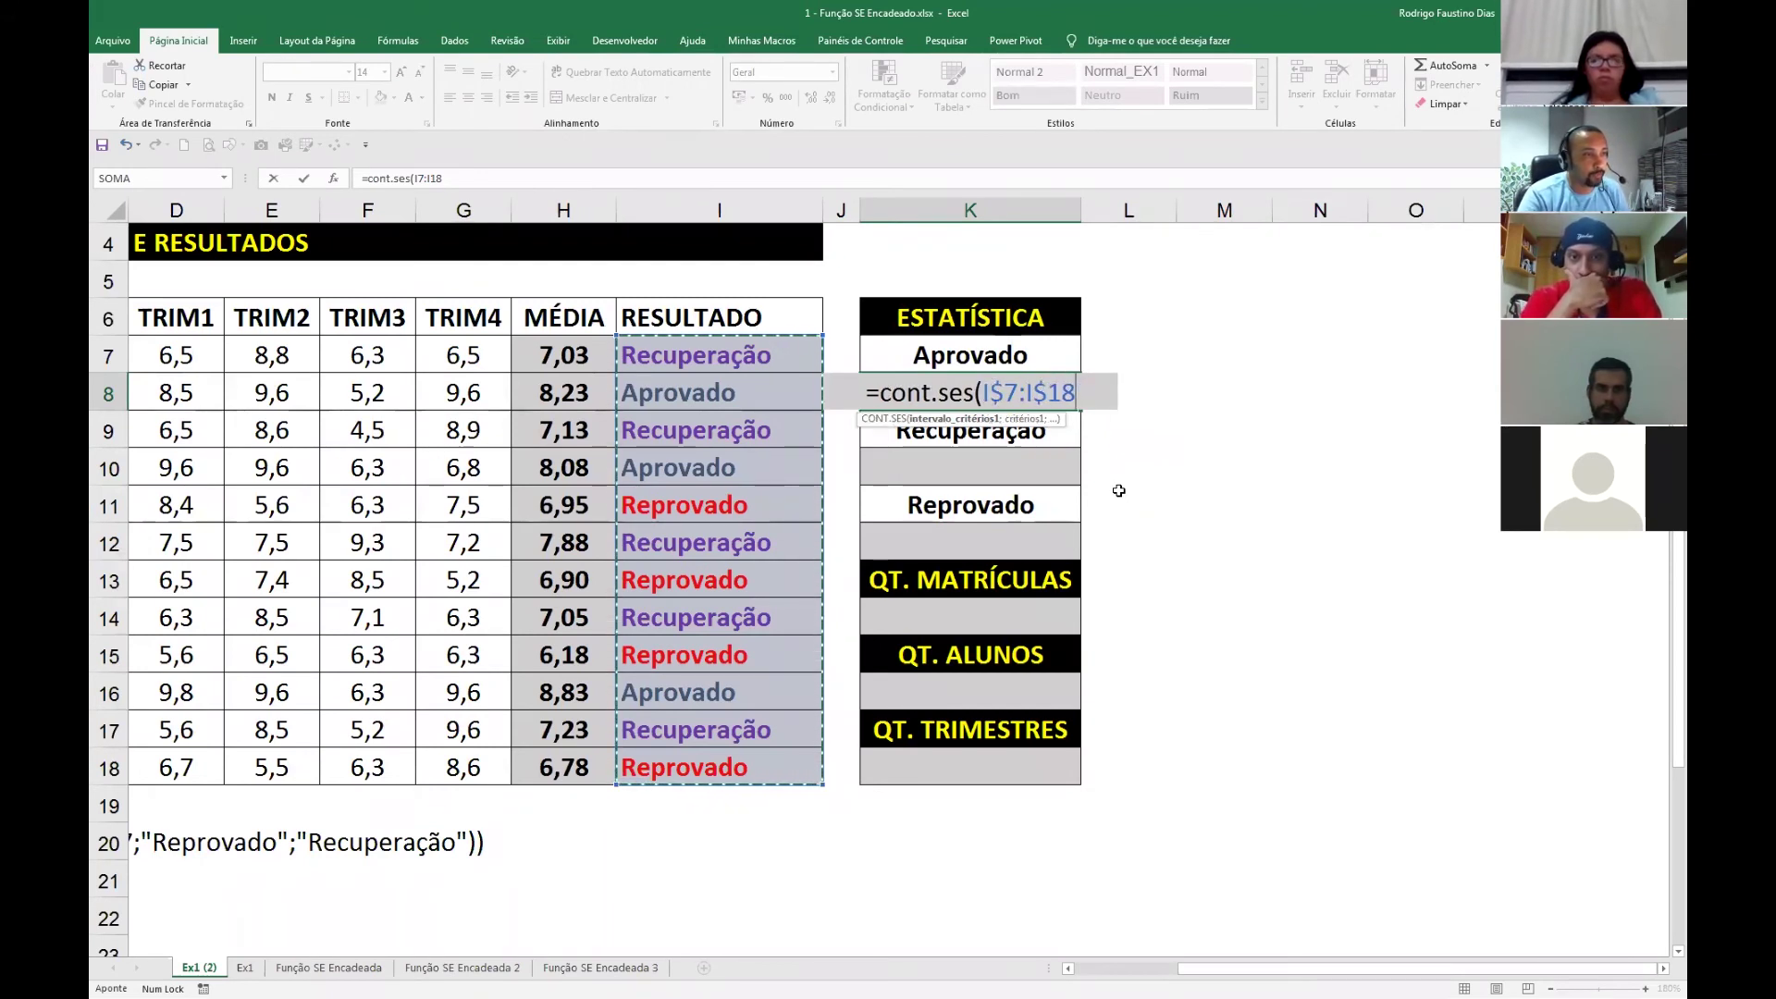
text(;)
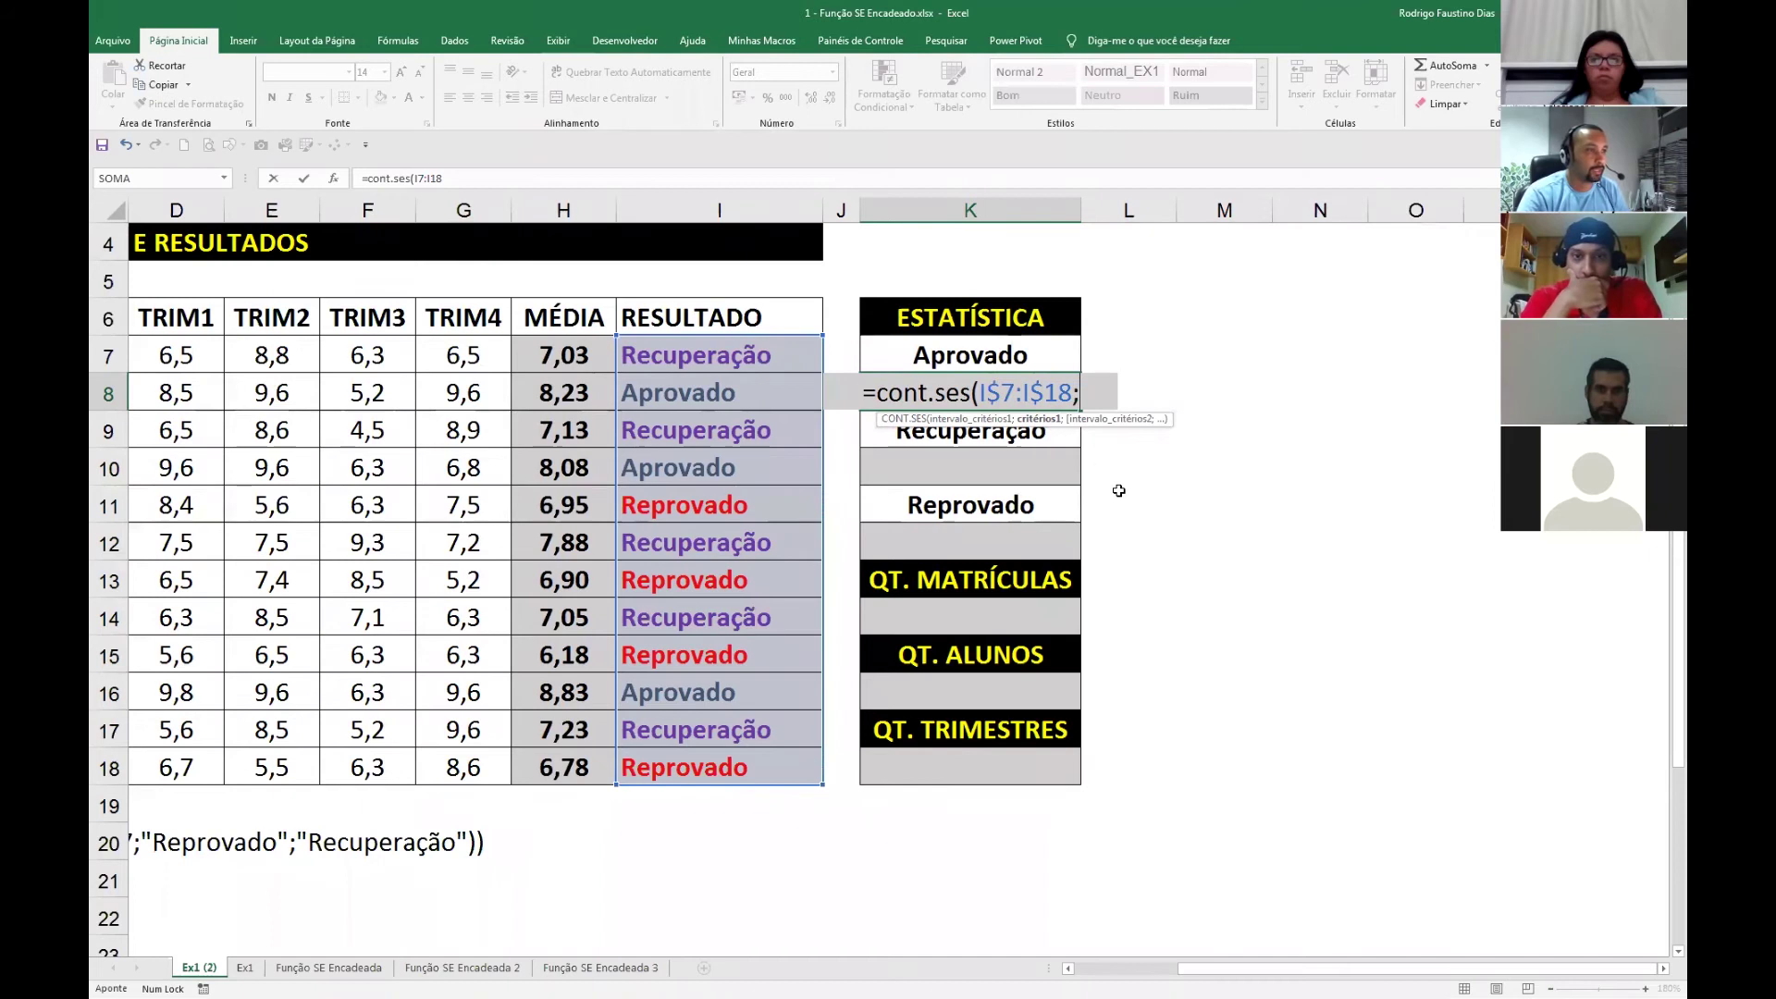
click(1057, 357)
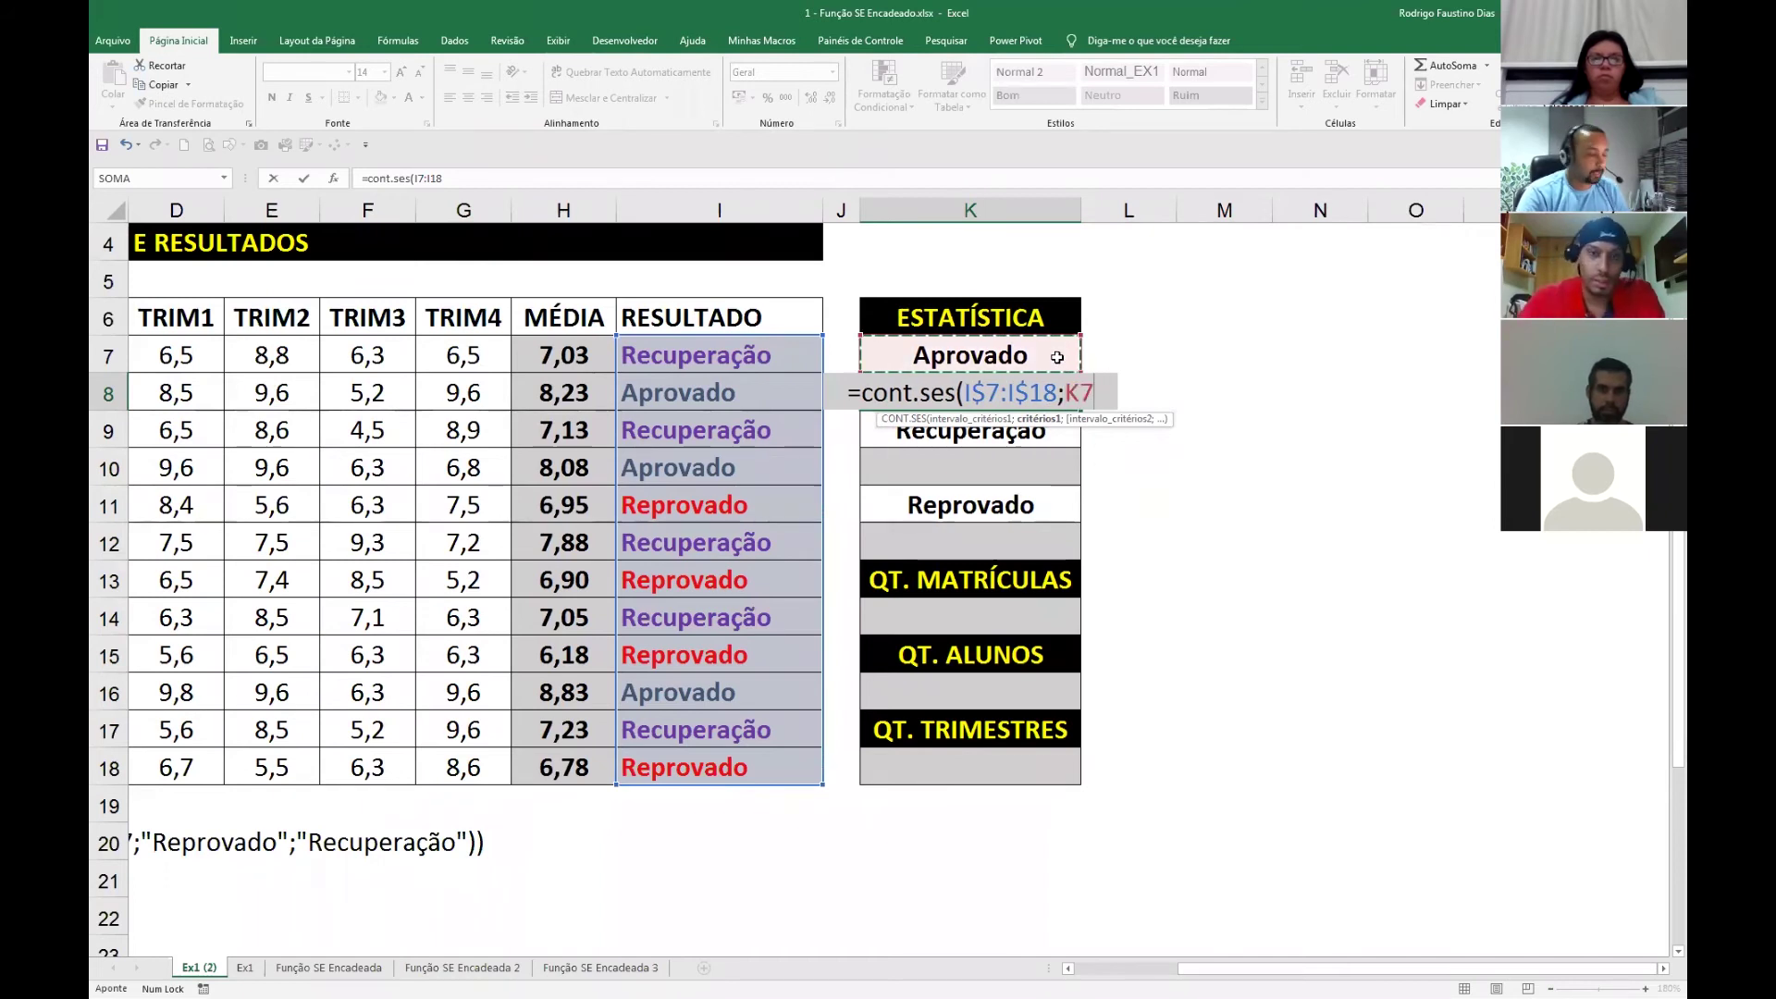
text())
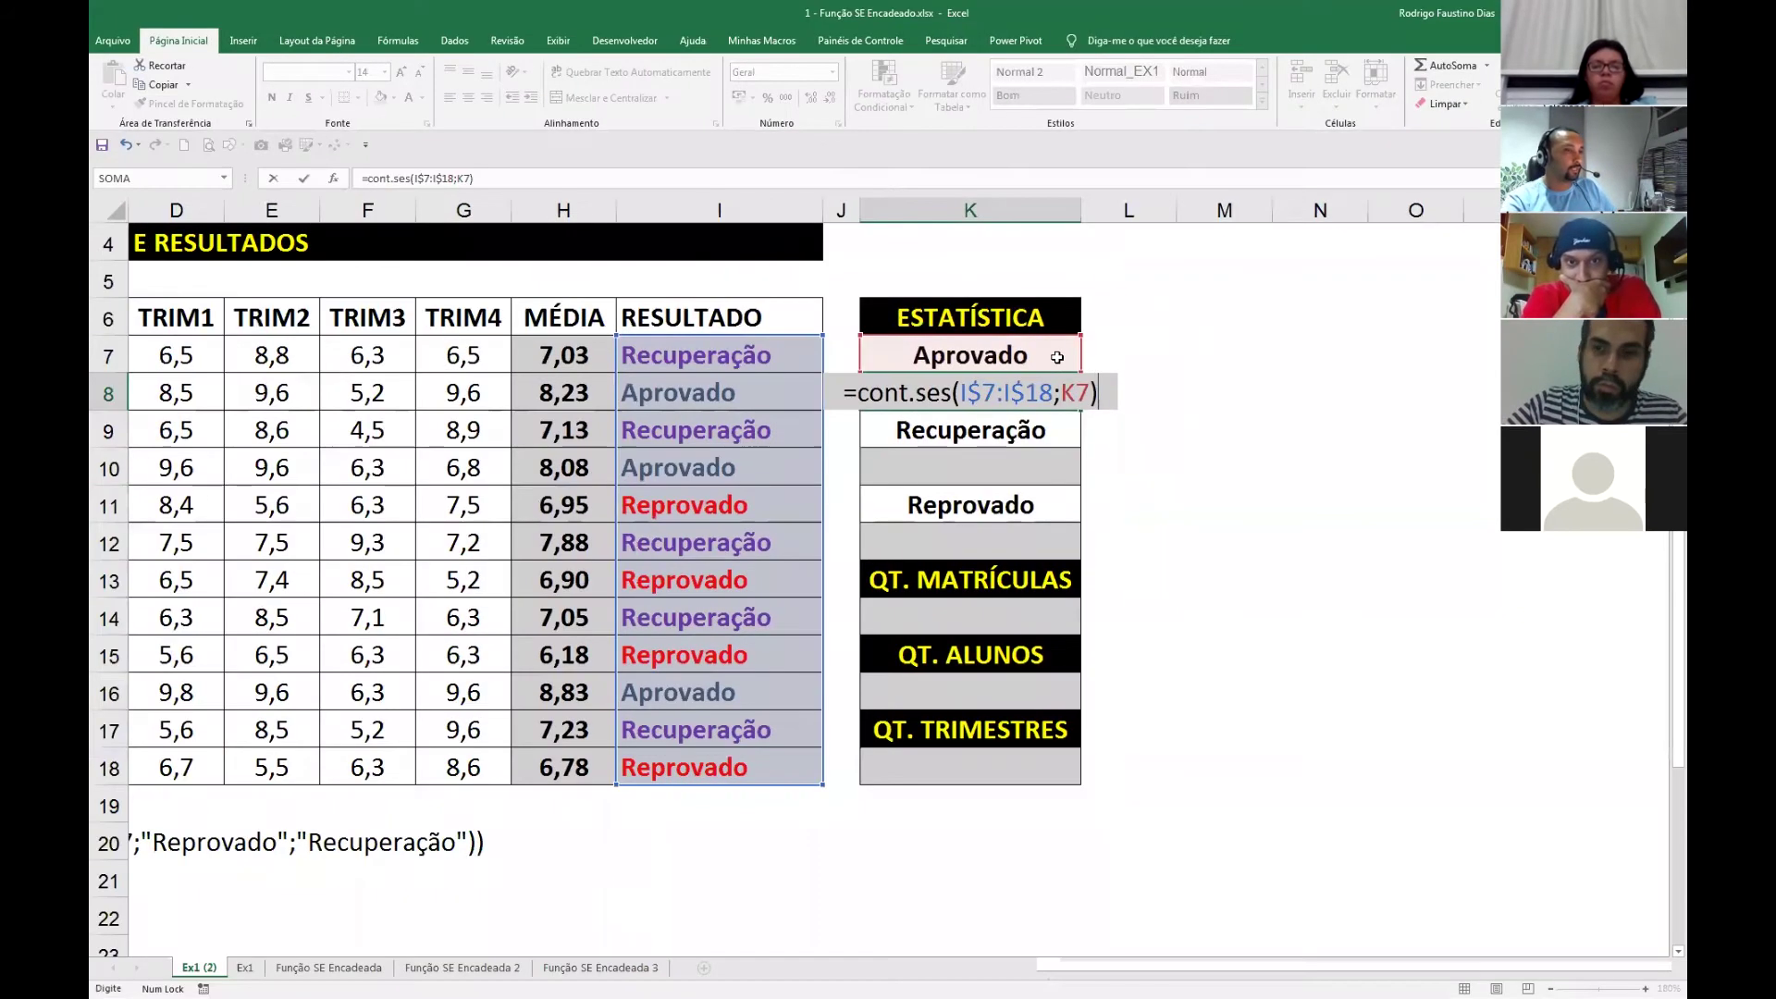
key(Return)
Copy the CONT.SES formula from K8 to K10 and K12, below the Recuperação and Reprovado labels.
click(1016, 417)
key(ctrl+c)
key(Down)
key(Down)
key(ctrl+v)
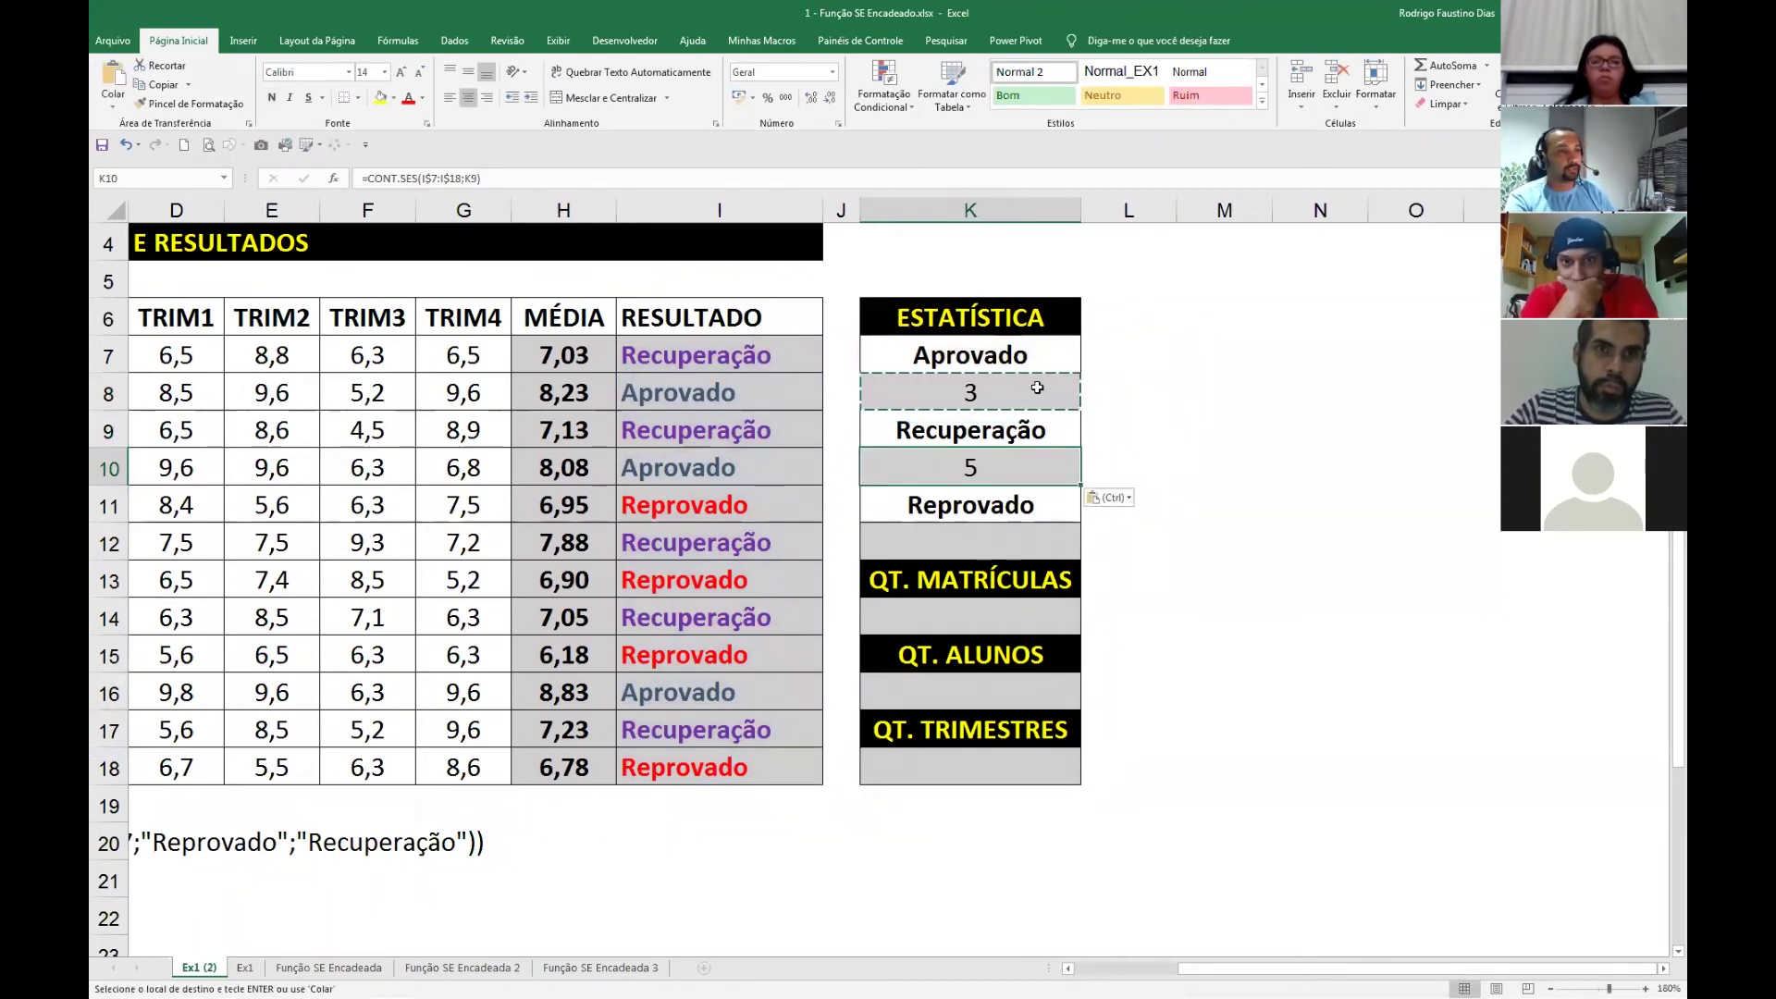
key(ctrl+c)
key(Down)
key(Down)
key(ctrl+v)
key(Escape)
Test the formulas by entering the TRIM3 grades 5, 7 and 8 one after another in F9.
key(Up)
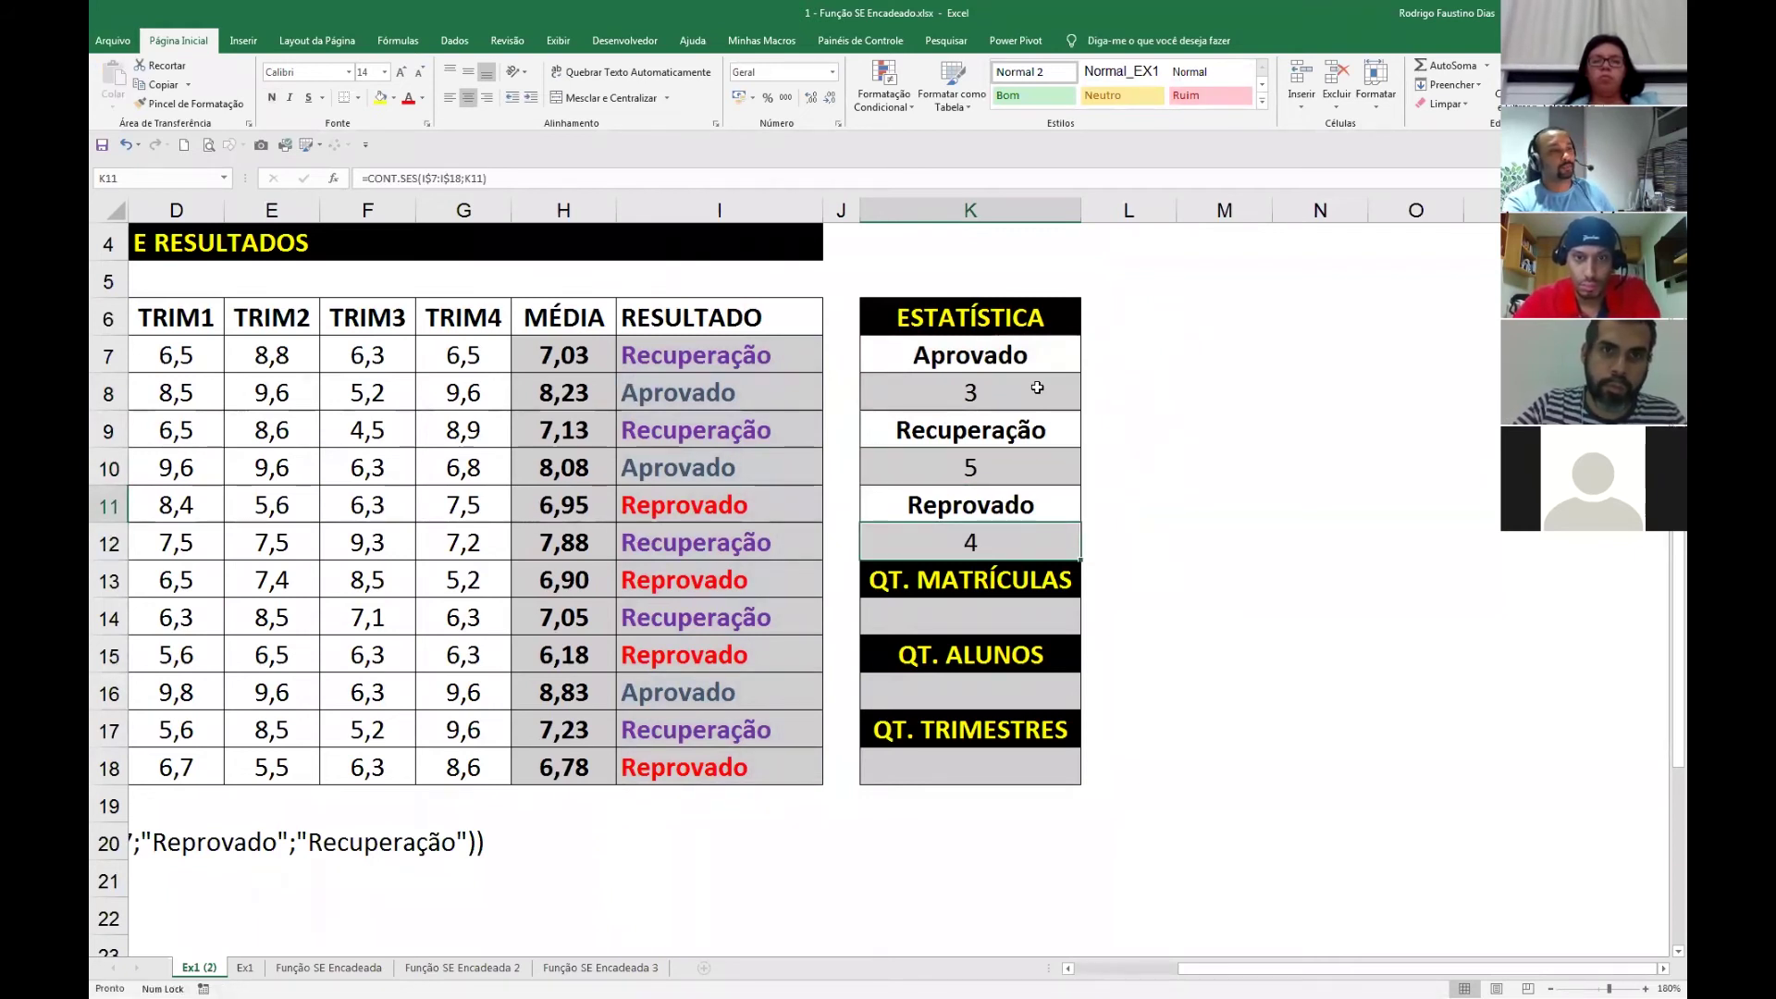
key(Down)
key(Left)
key(Left)
key(Left)
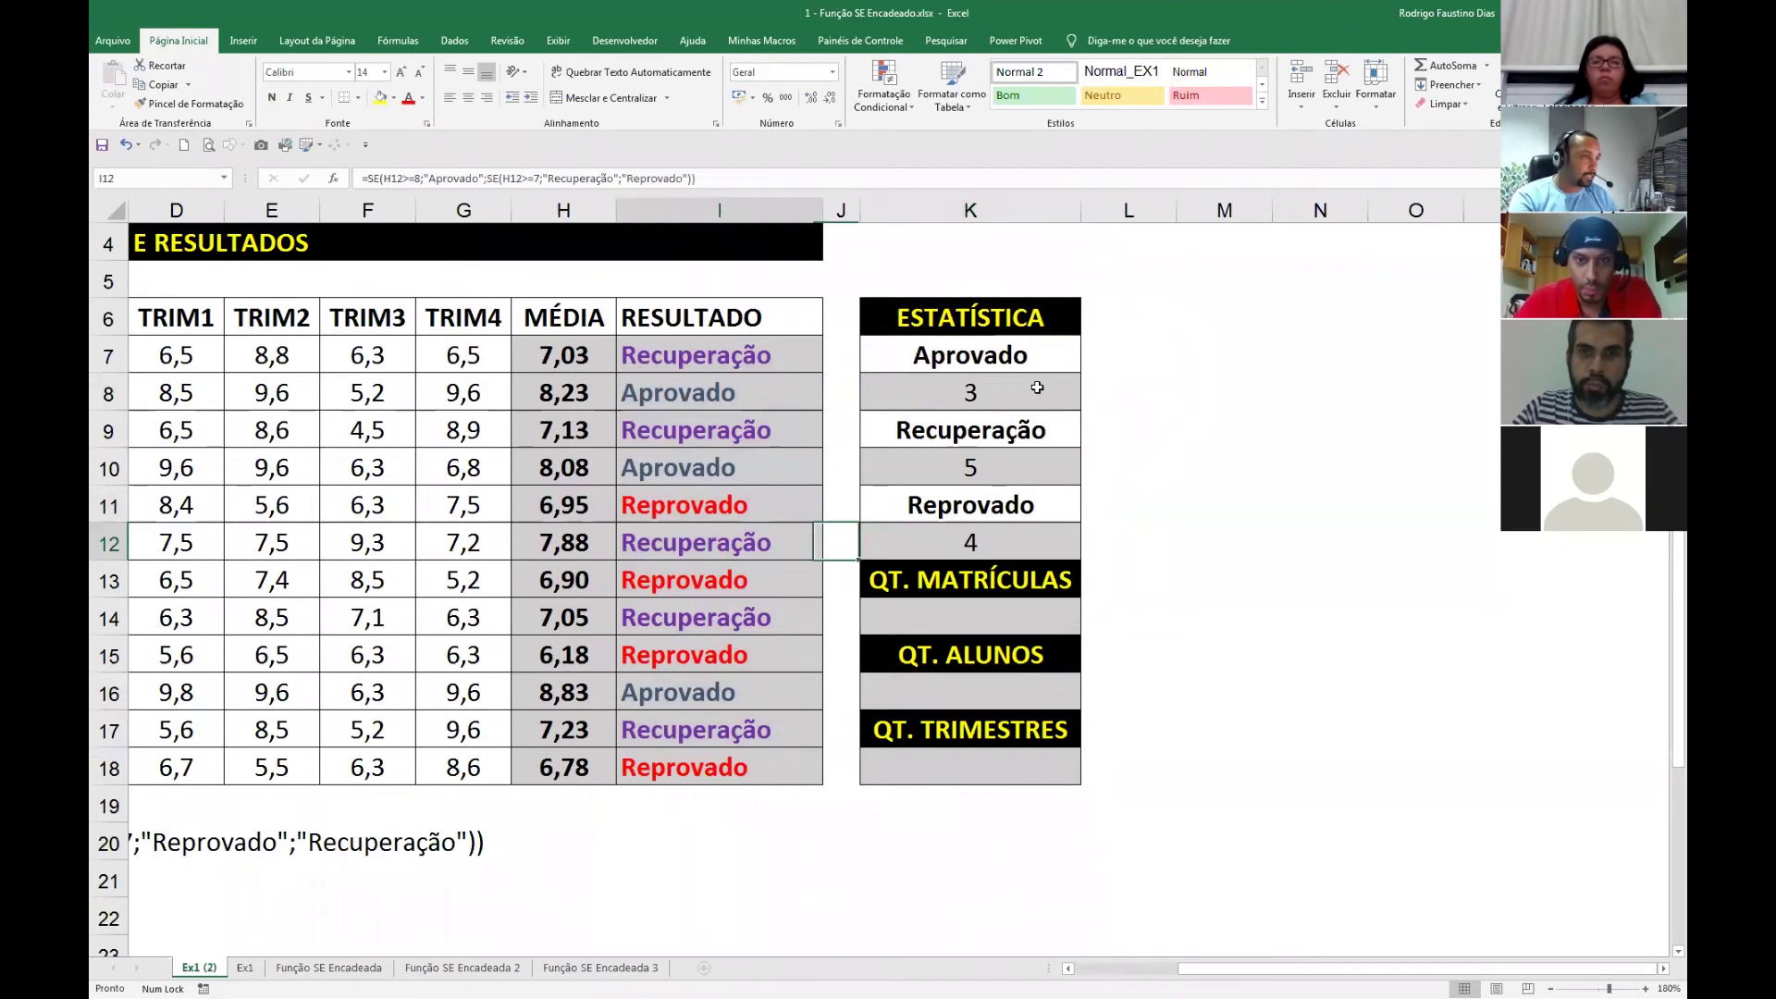
key(Up)
key(Up)
key(Up)
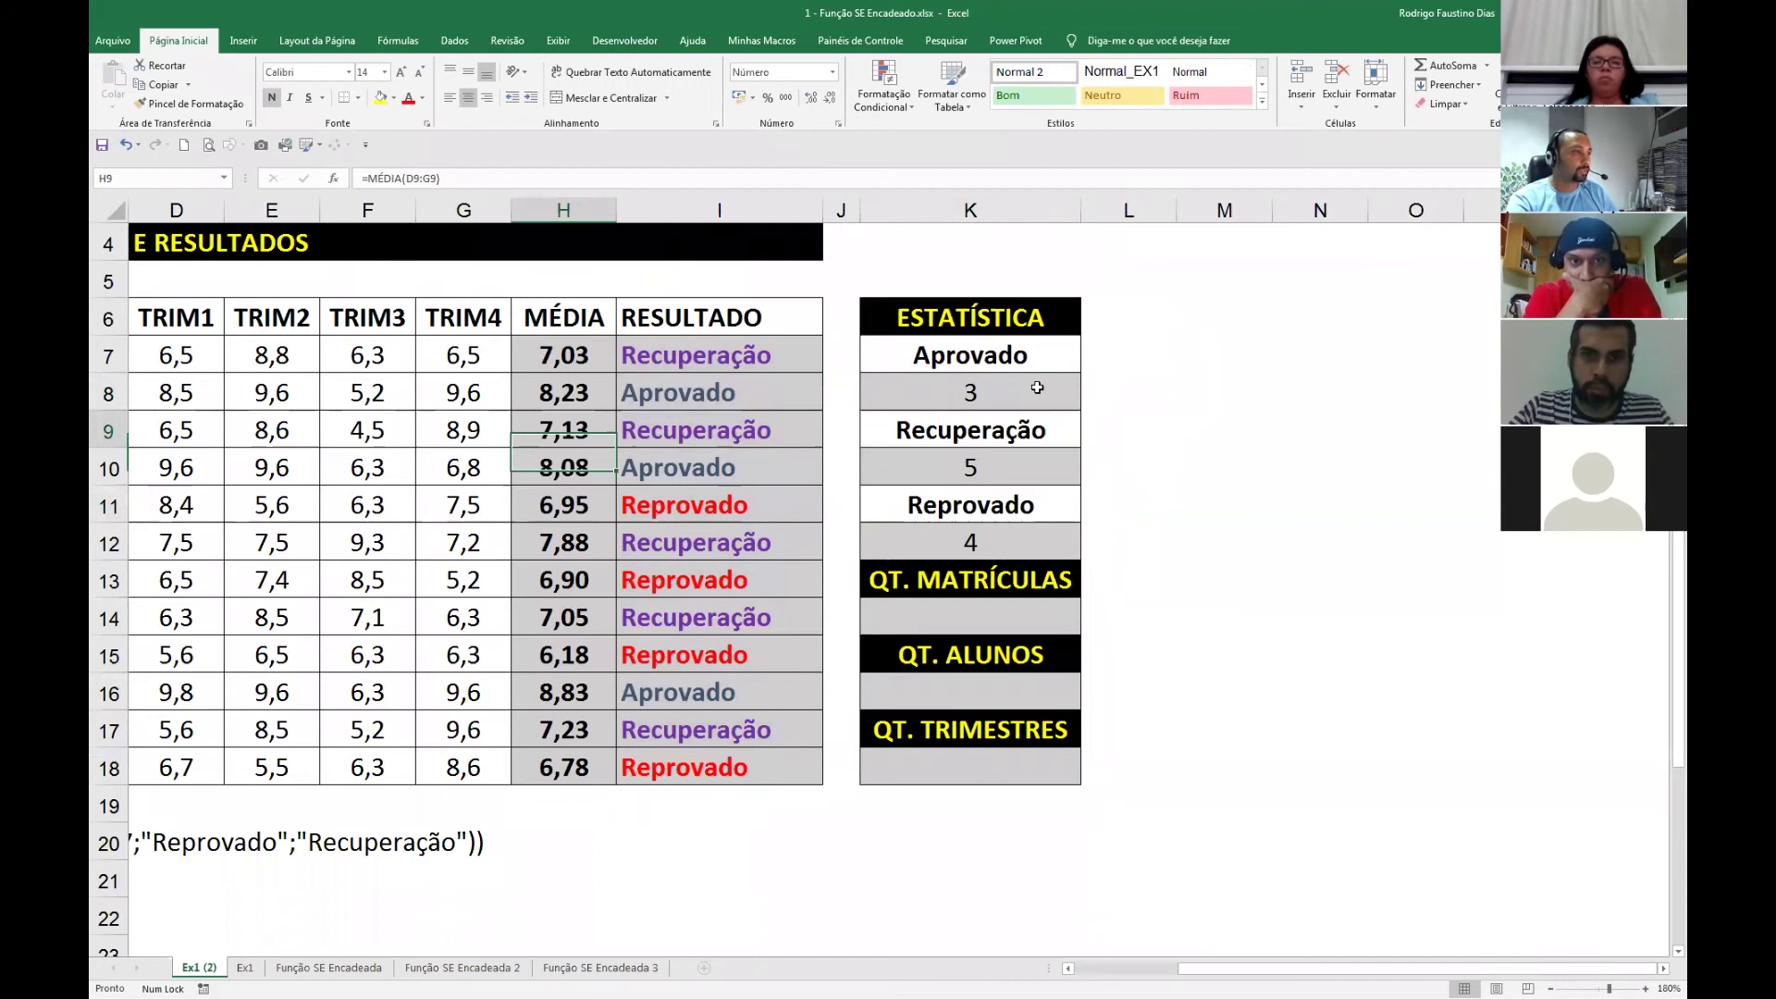
key(Left)
key(Left)
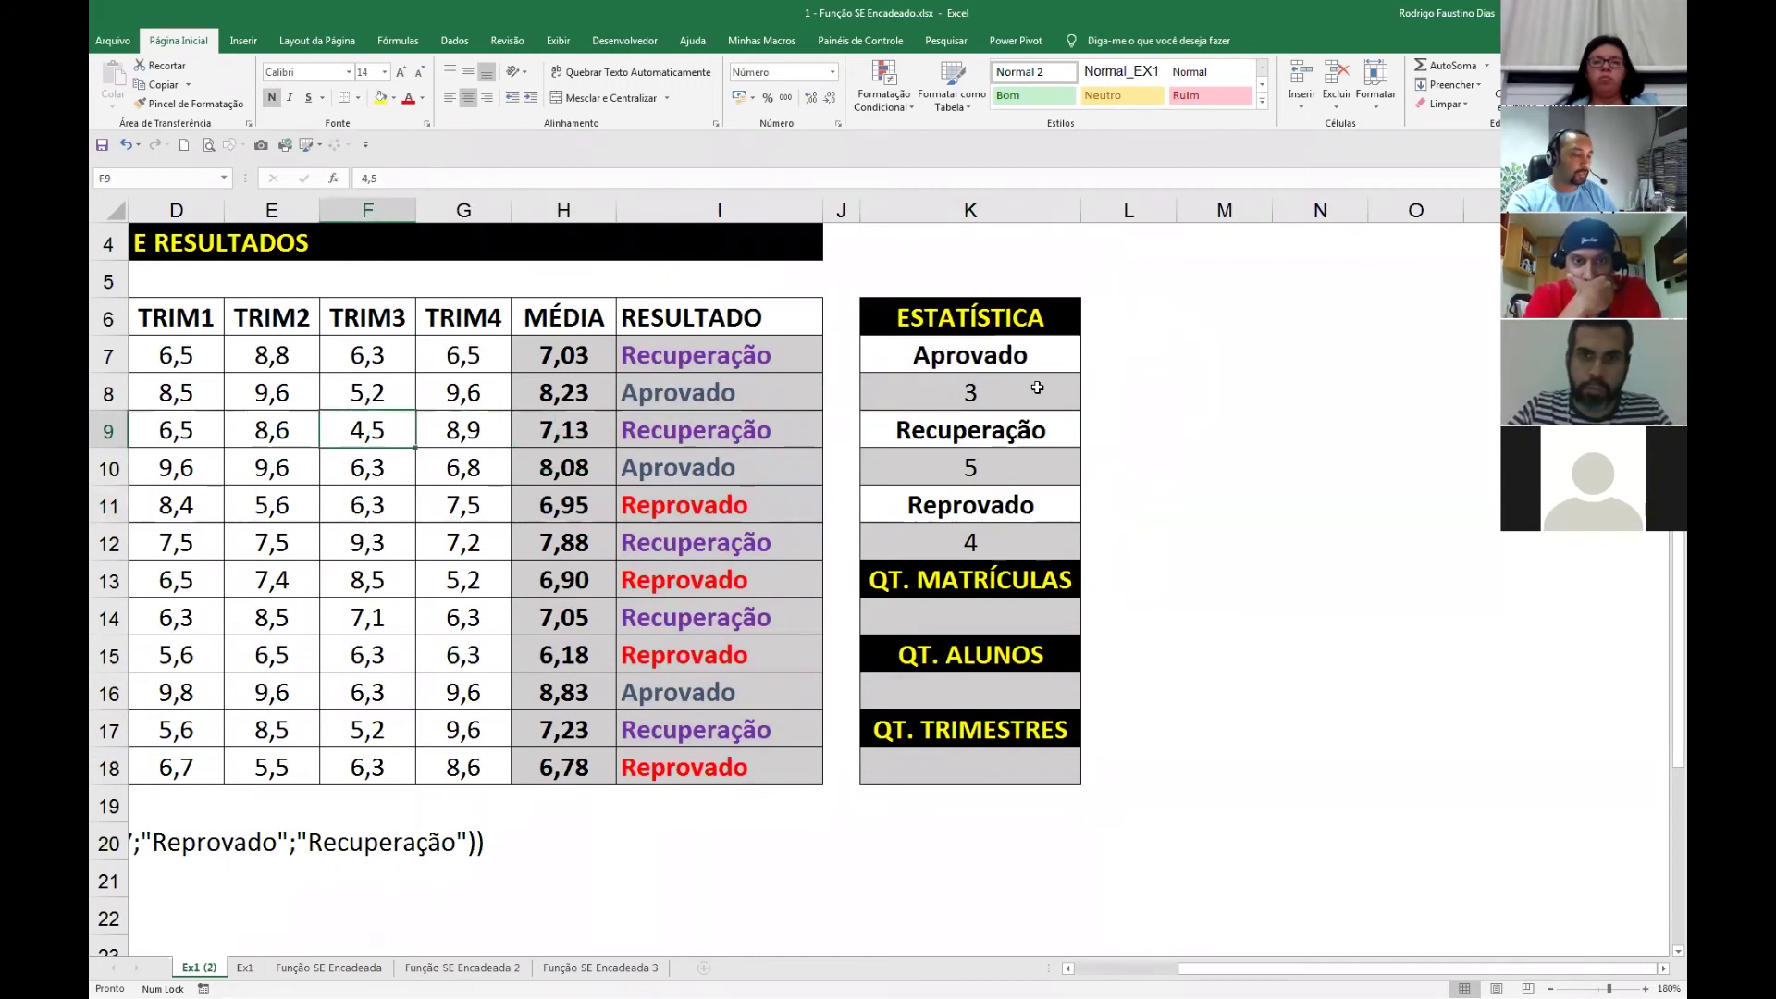
text(5)
key(Return)
key(Up)
text(7)
key(Return)
key(Up)
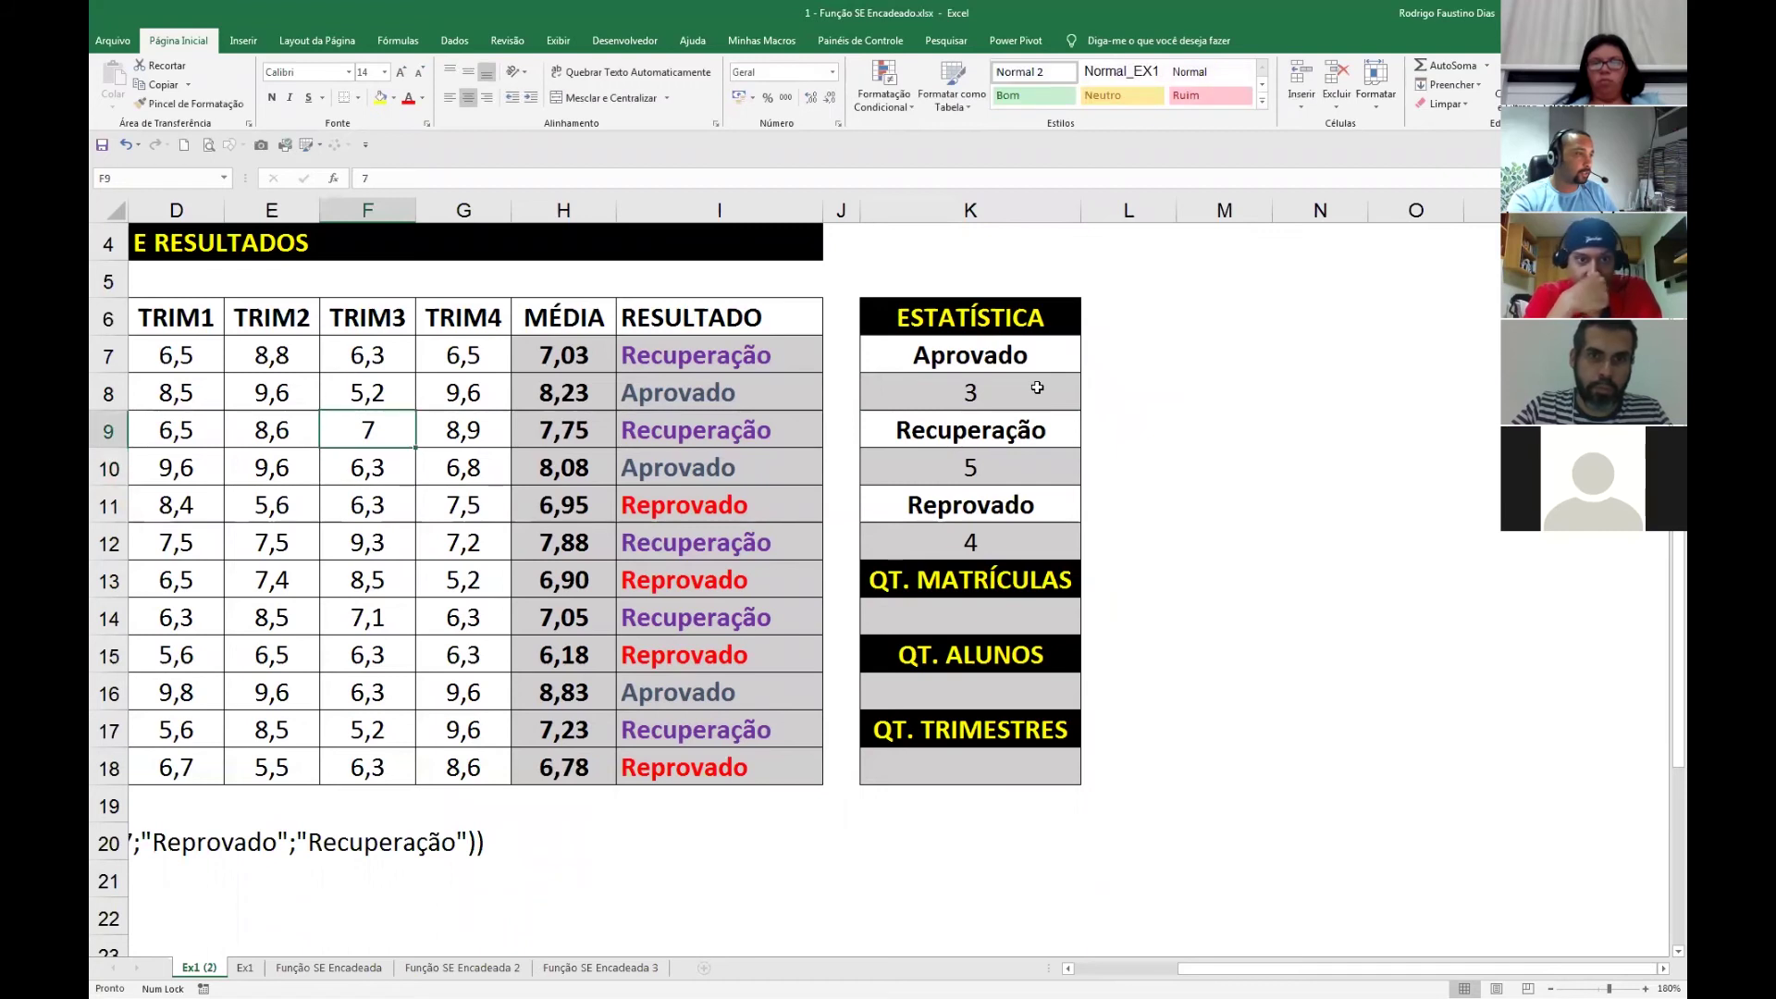
text(8)
key(Return)
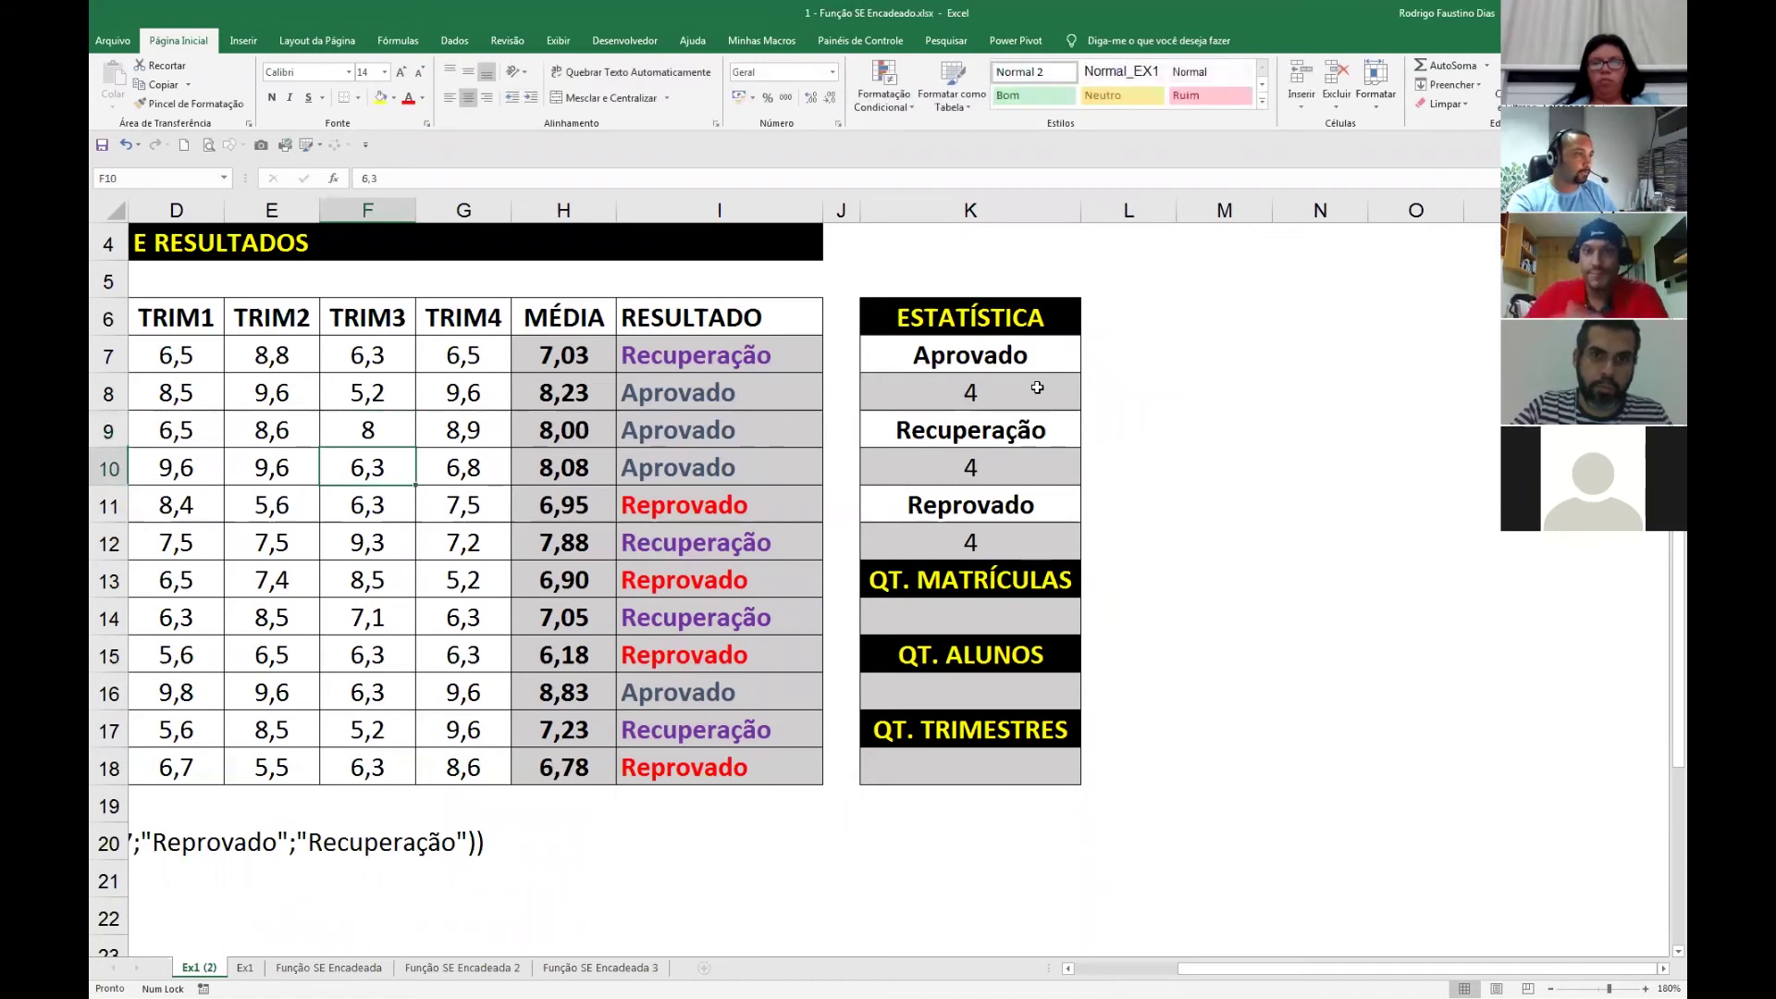
Compare the row 9 result with the Aprovado and Recuperação counts, marking them with temporary annotations.
key(Up)
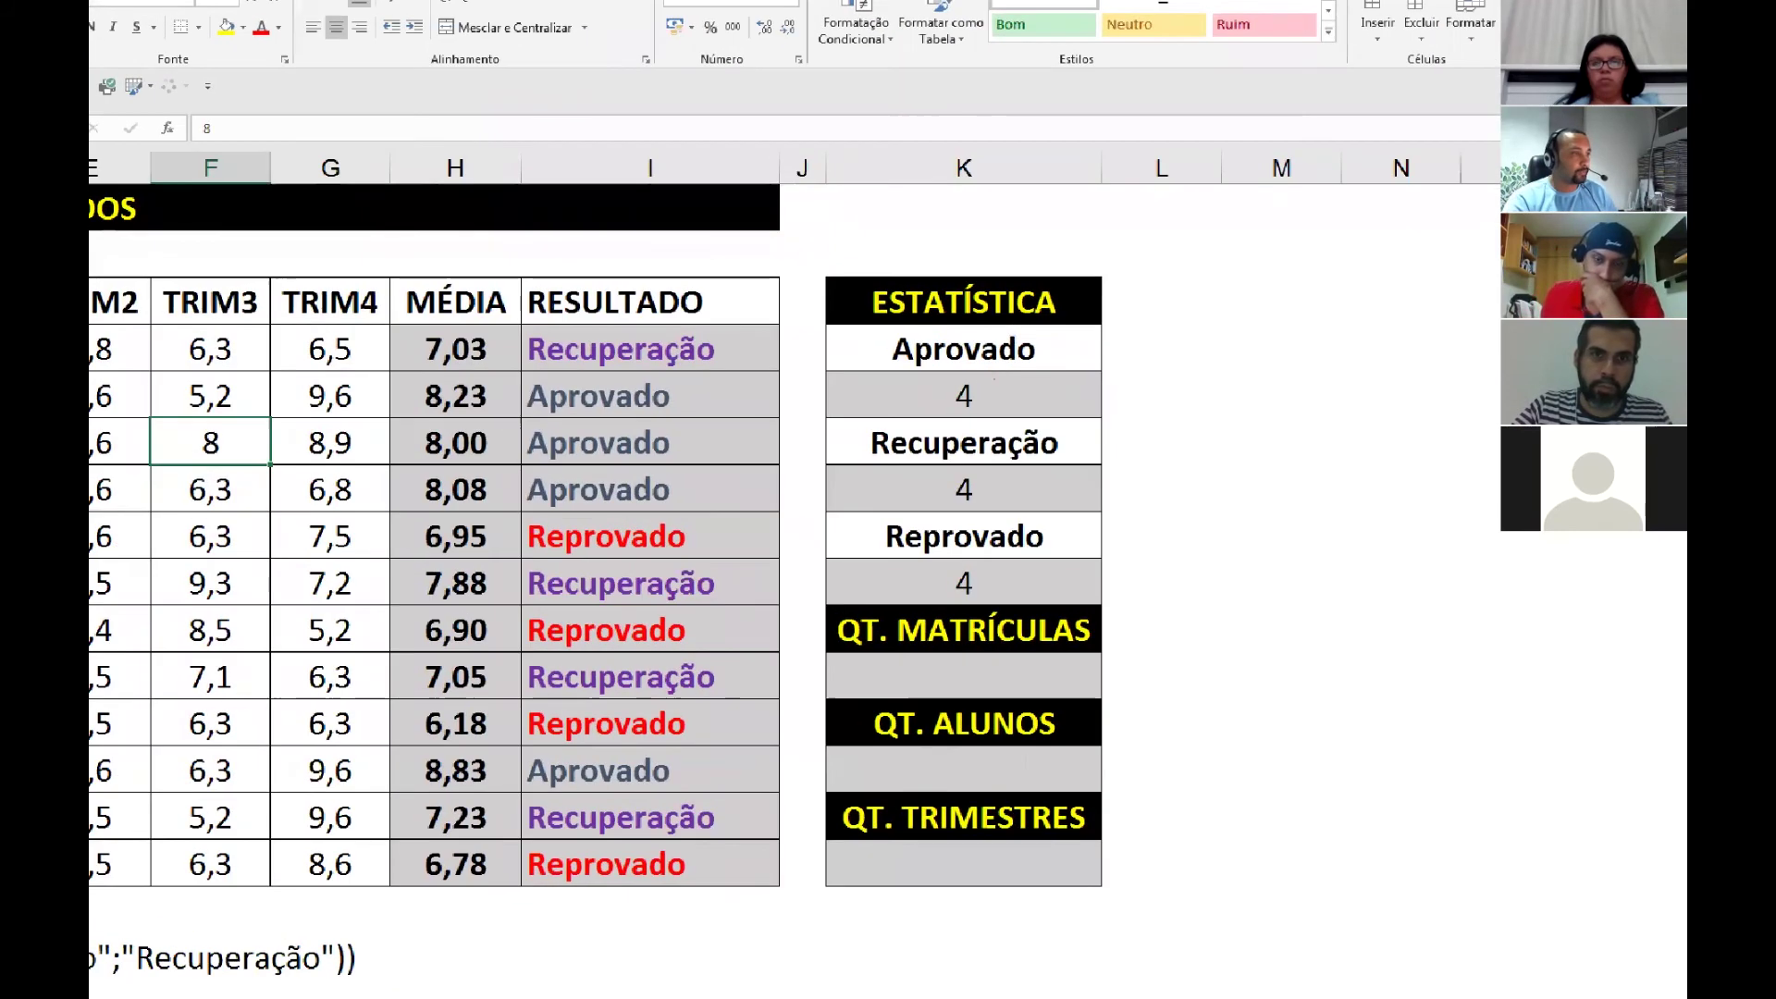
drag(740, 445, 899, 396)
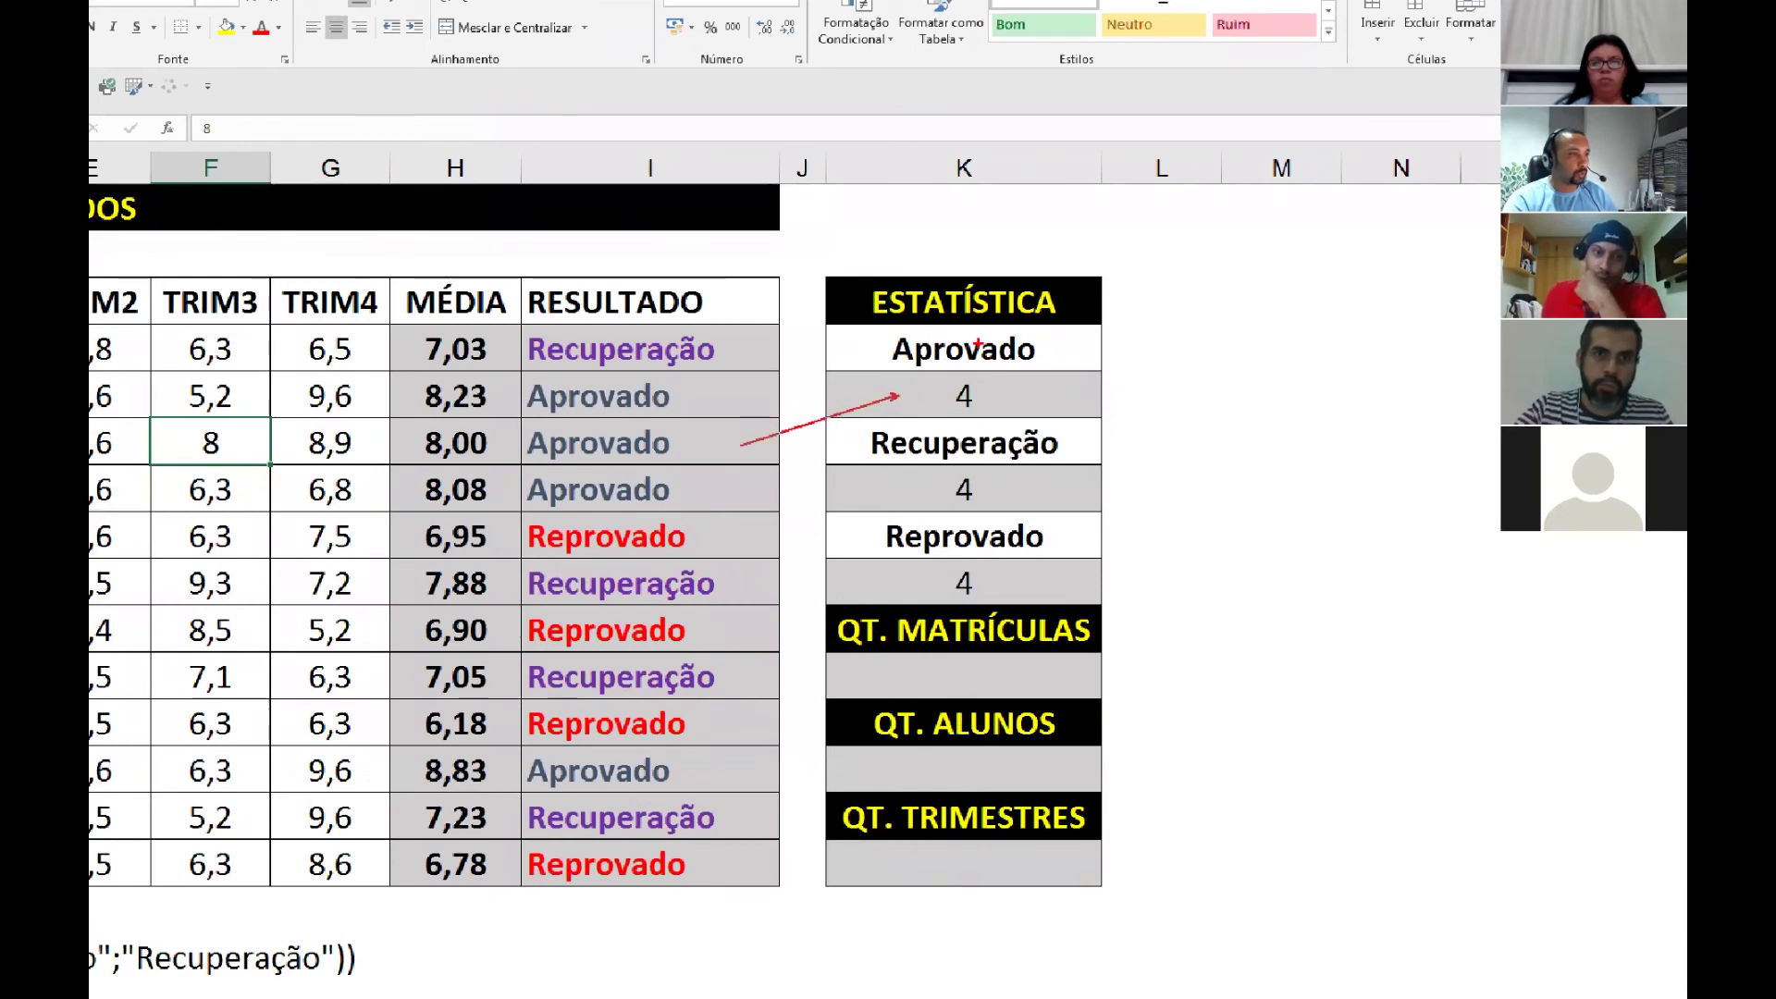
drag(870, 478, 1046, 505)
drag(1067, 474, 866, 526)
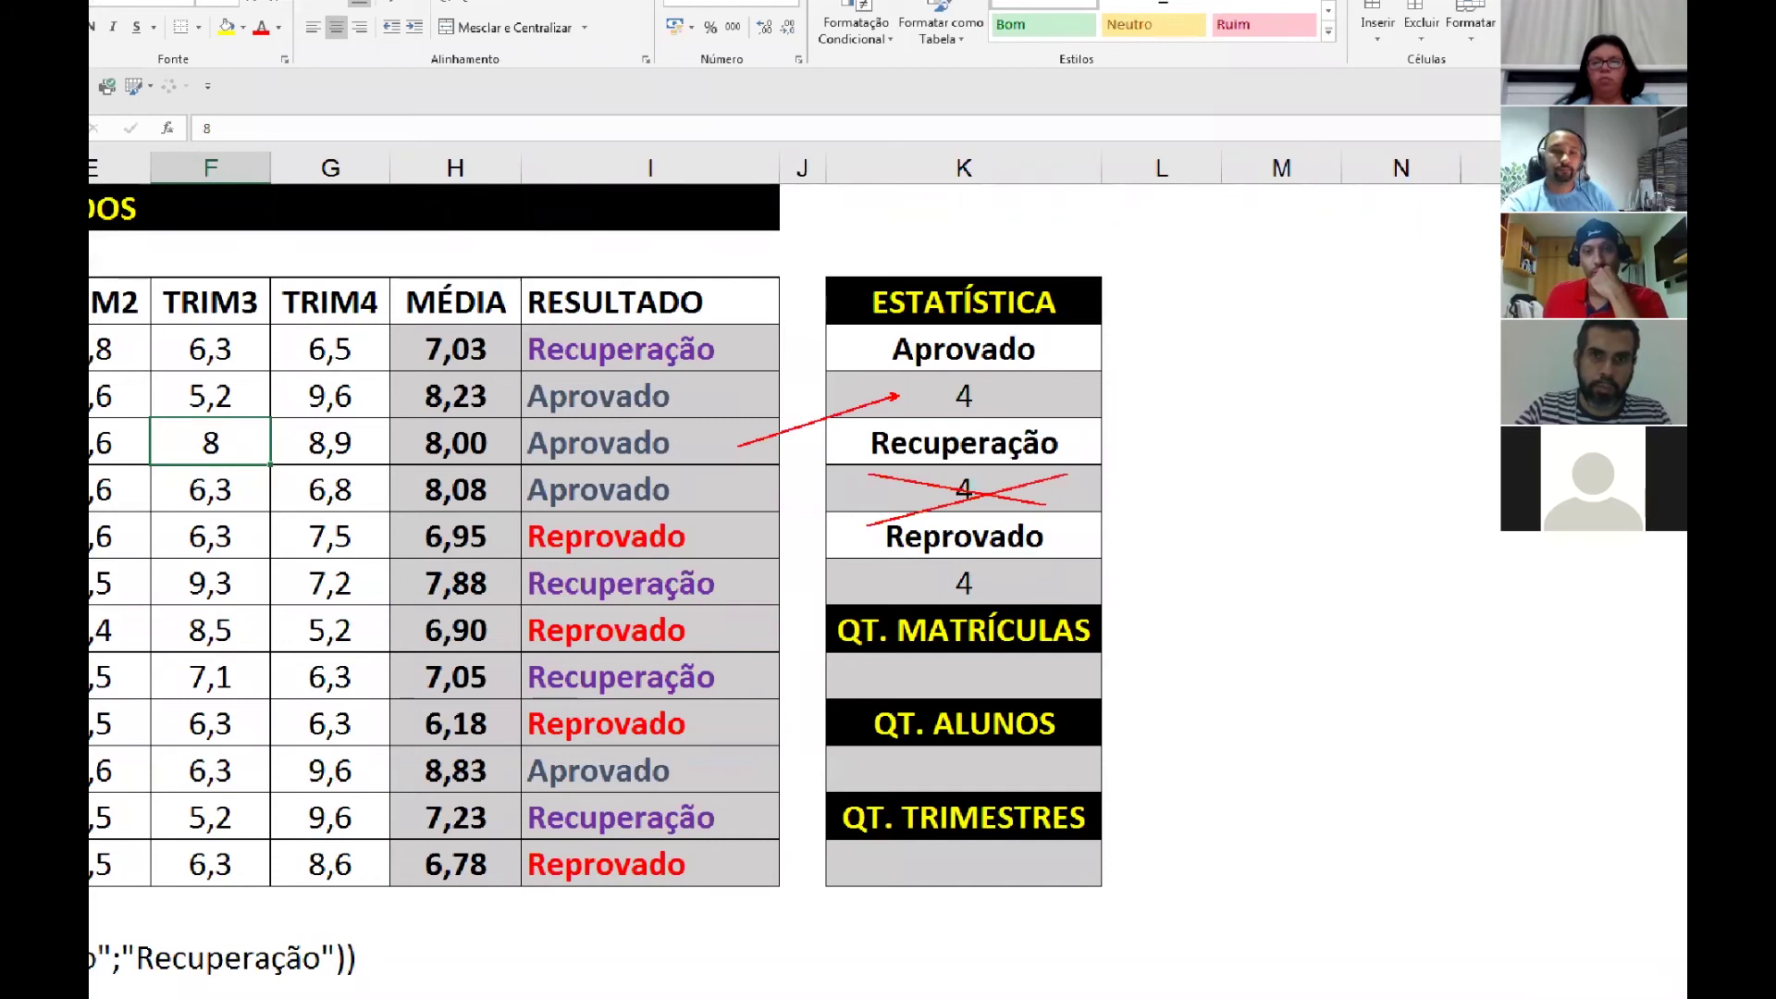
Lower the TRIM3 grade in F9 through 7 and 5 to 4,5.
text(7)
key(ctrl+Return)
text(5)
key(ctrl+Return)
text(4,5)
key(ctrl+Return)
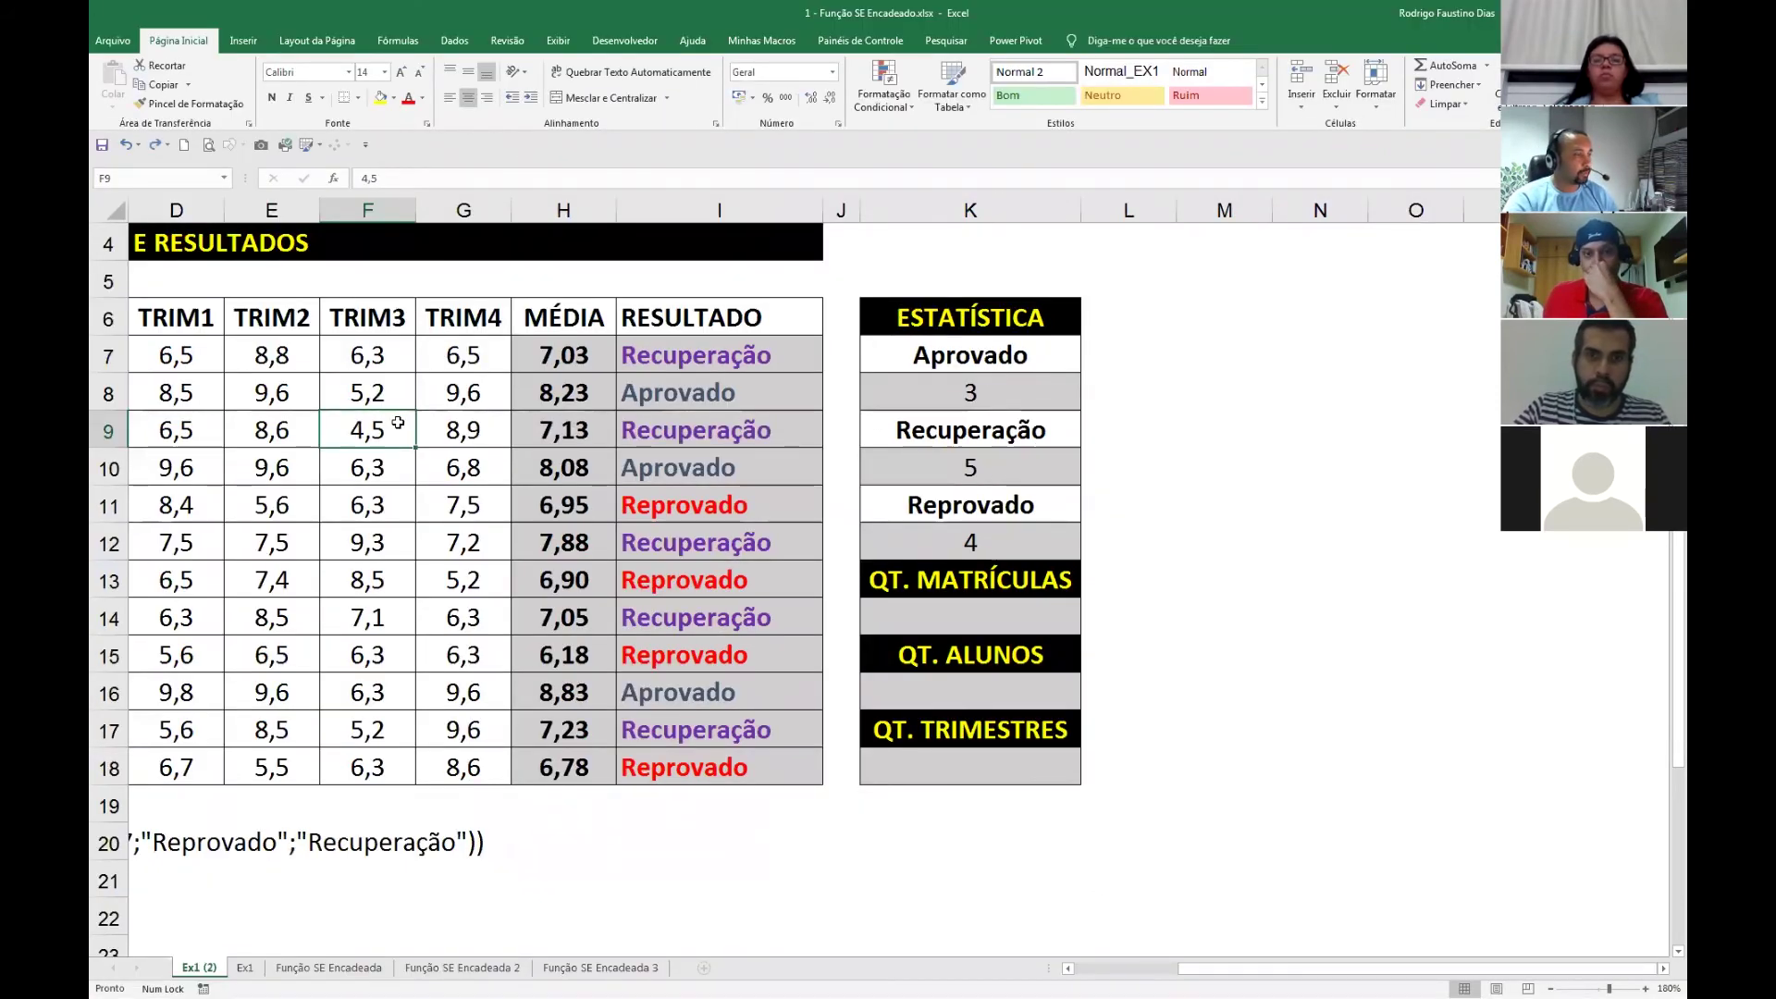
Test the TRIM3 grade in F9 with 7 and 8, and finish with it set to 7.
text(7)
key(ctrl+Return)
text(8)
key(ctrl+Return)
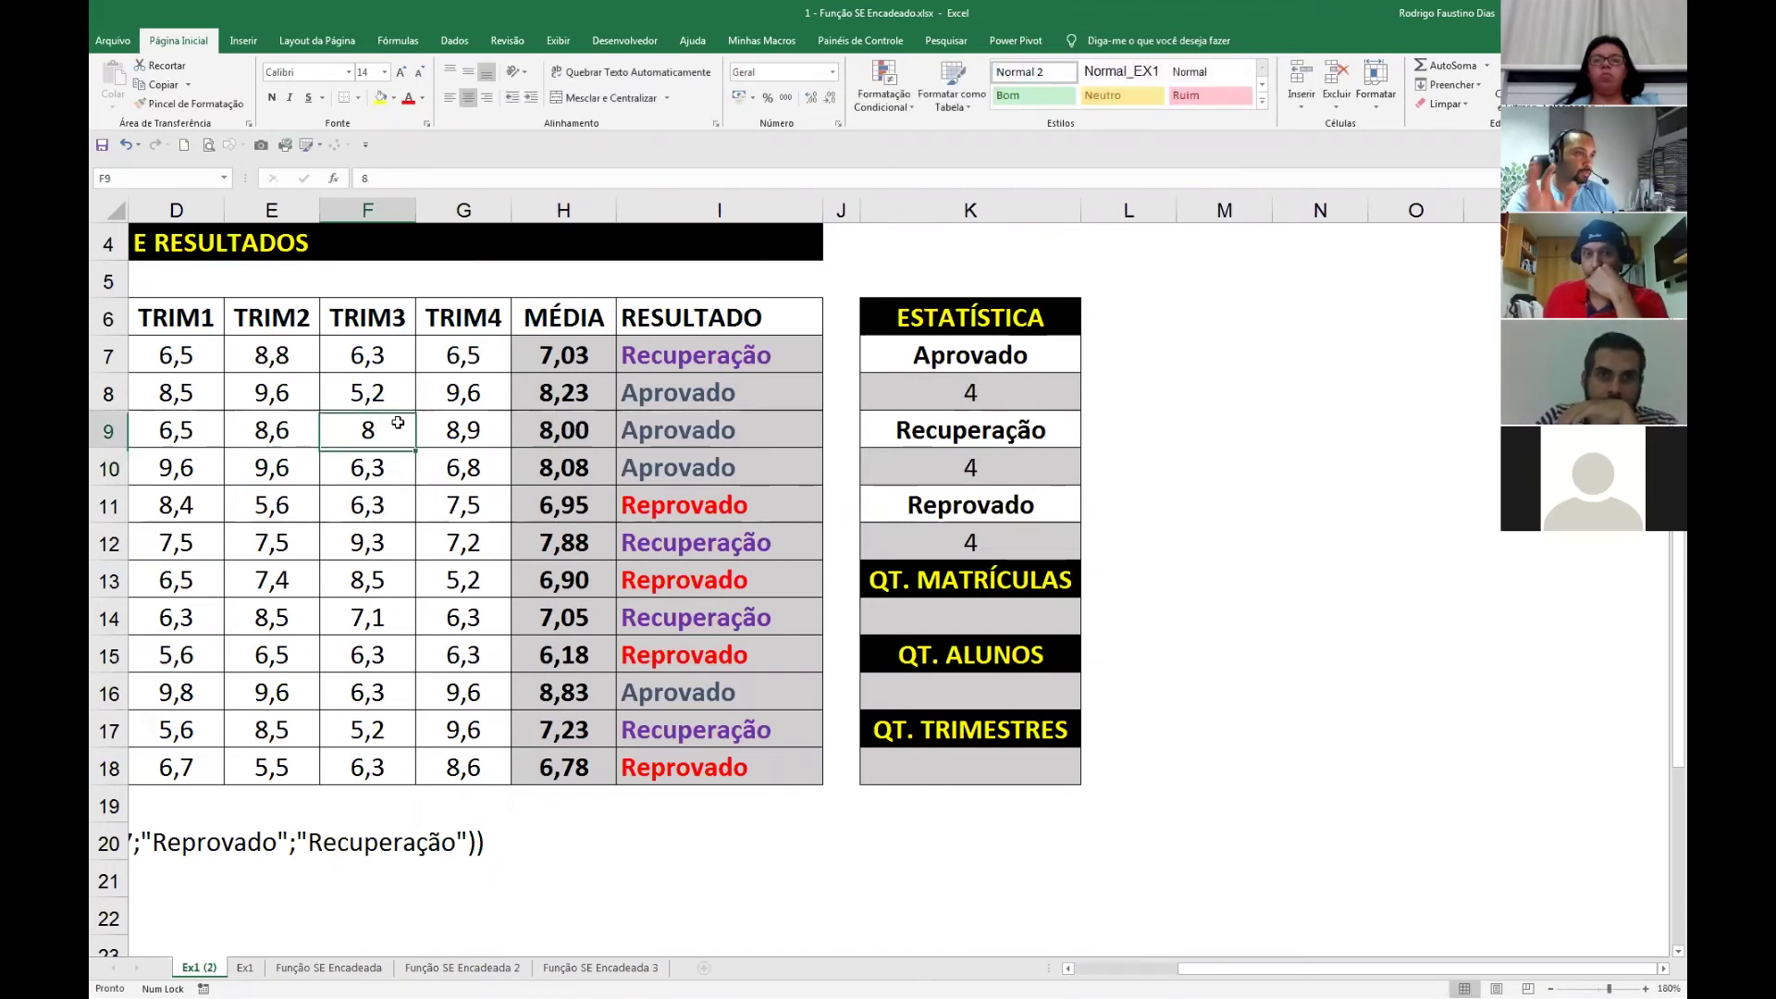
text(7)
key(ctrl+Return)
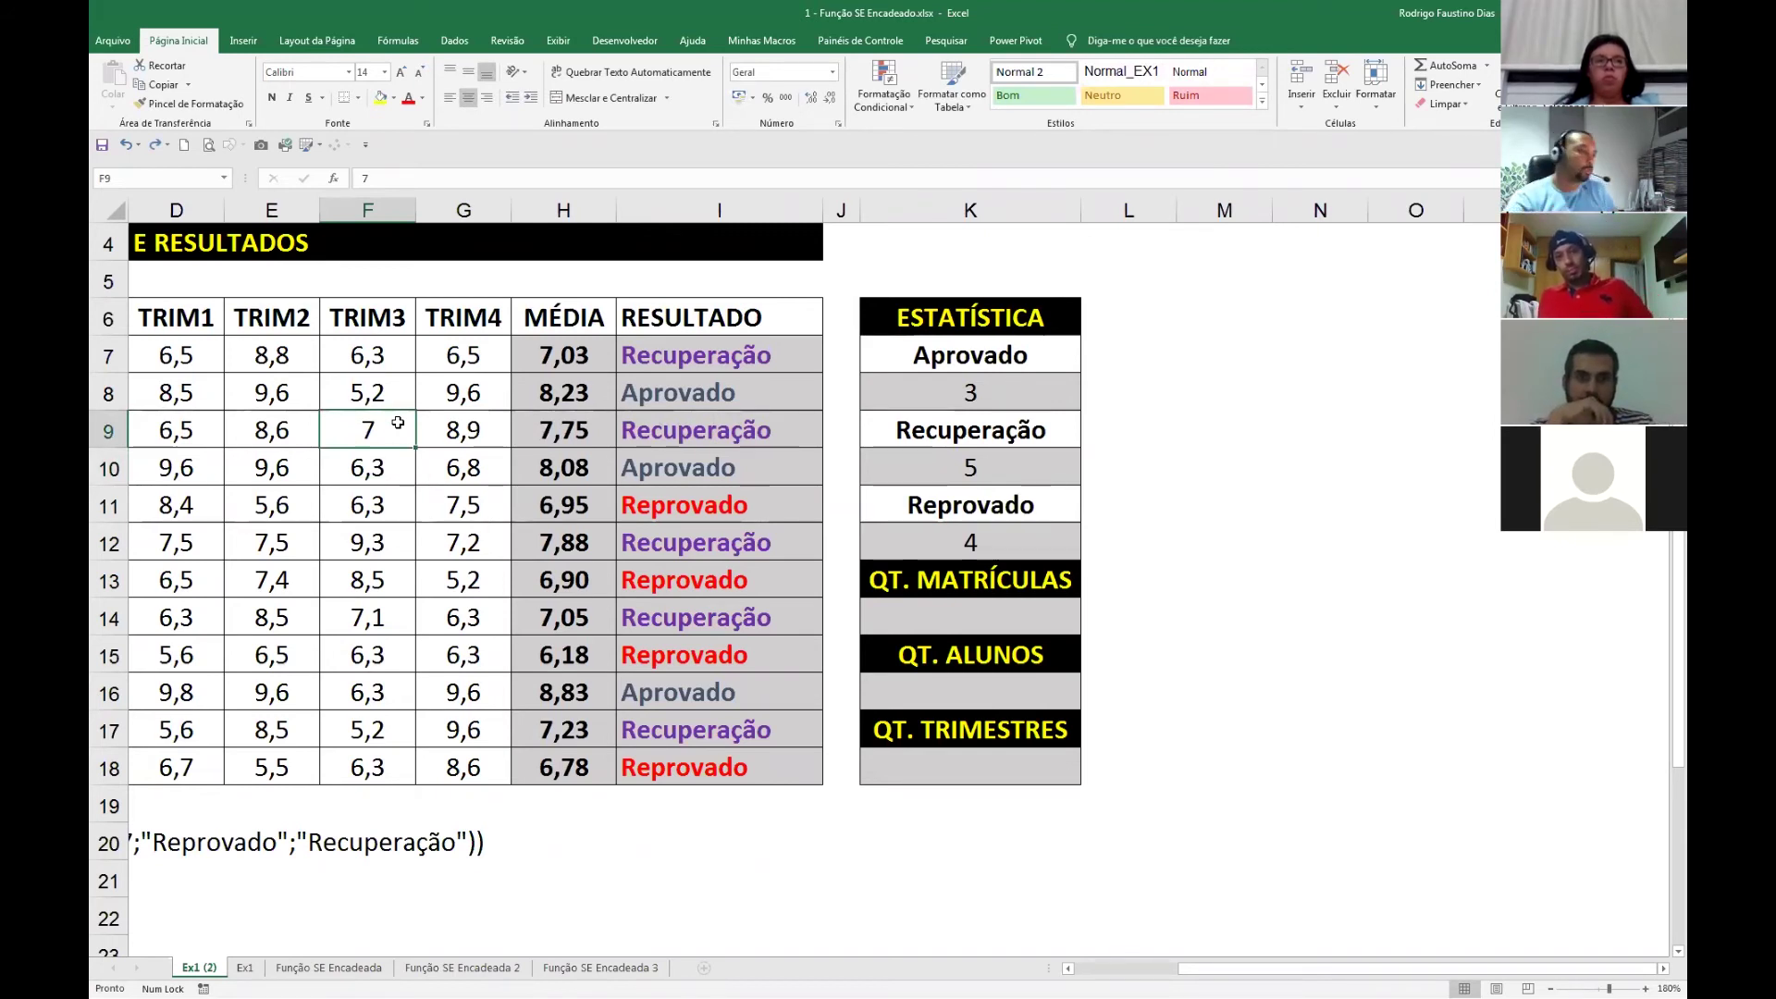
Clear the Desconto formulas in C4:C15 on the Ex1 sheet.
key(ctrl+Page_Down)
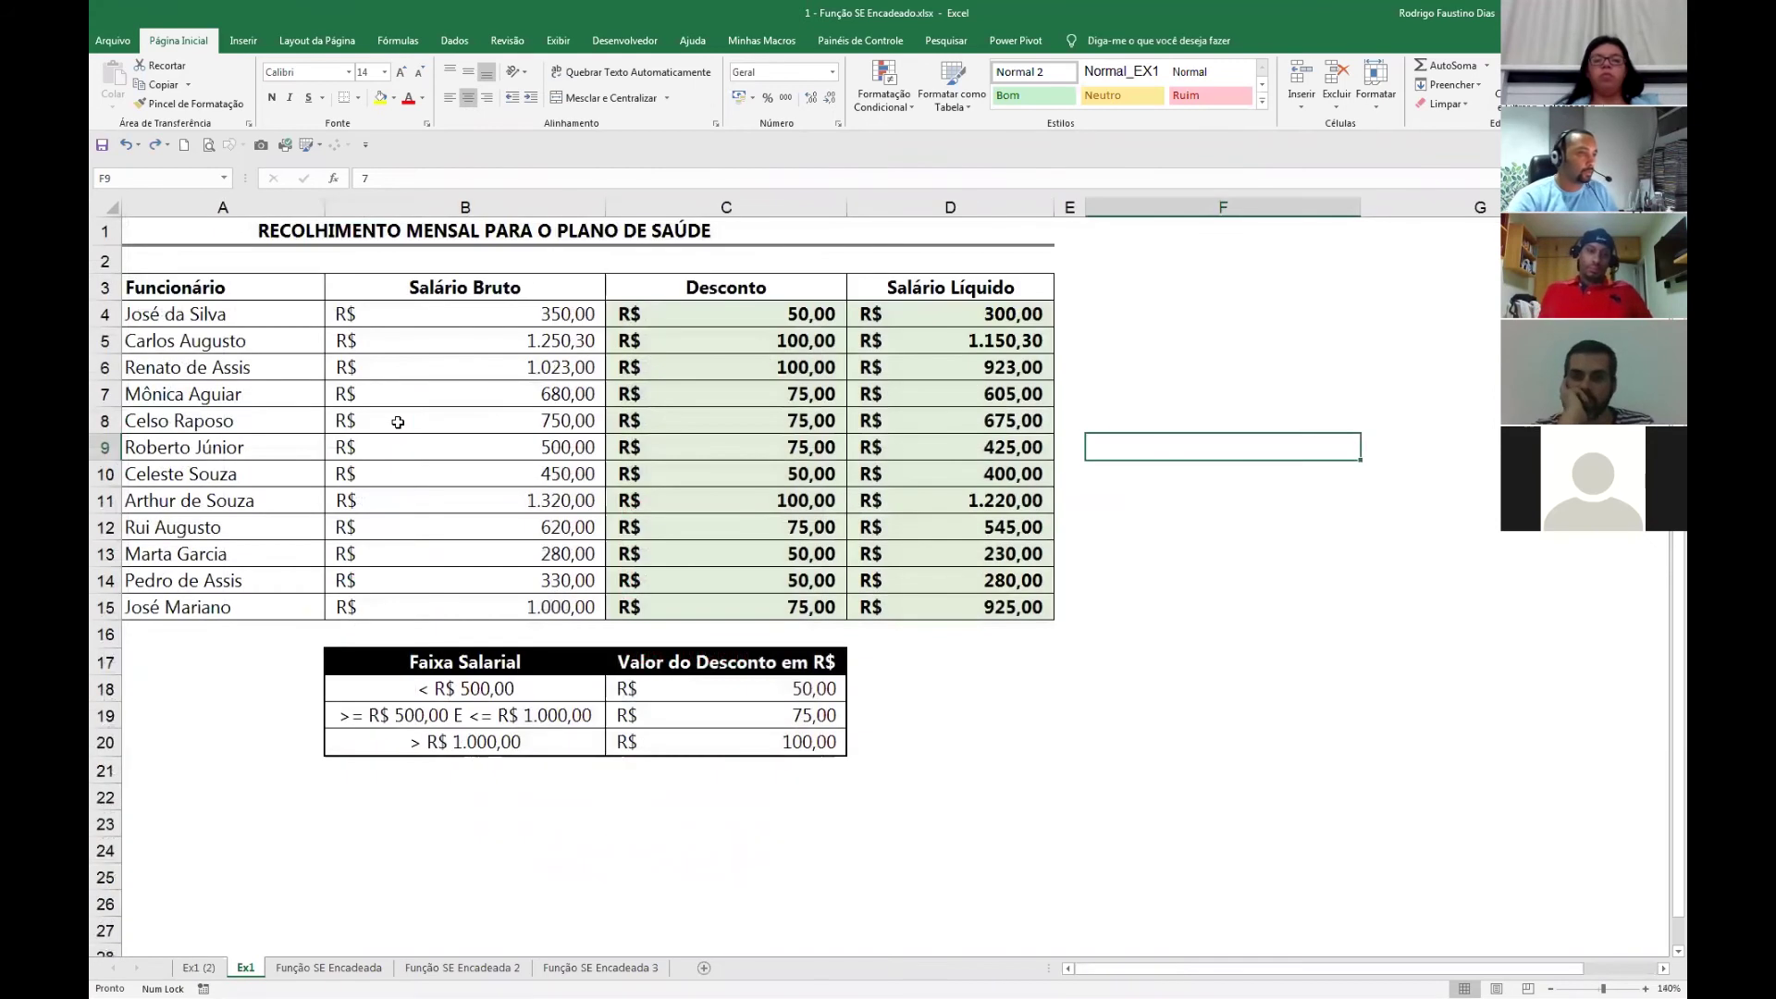
click(766, 323)
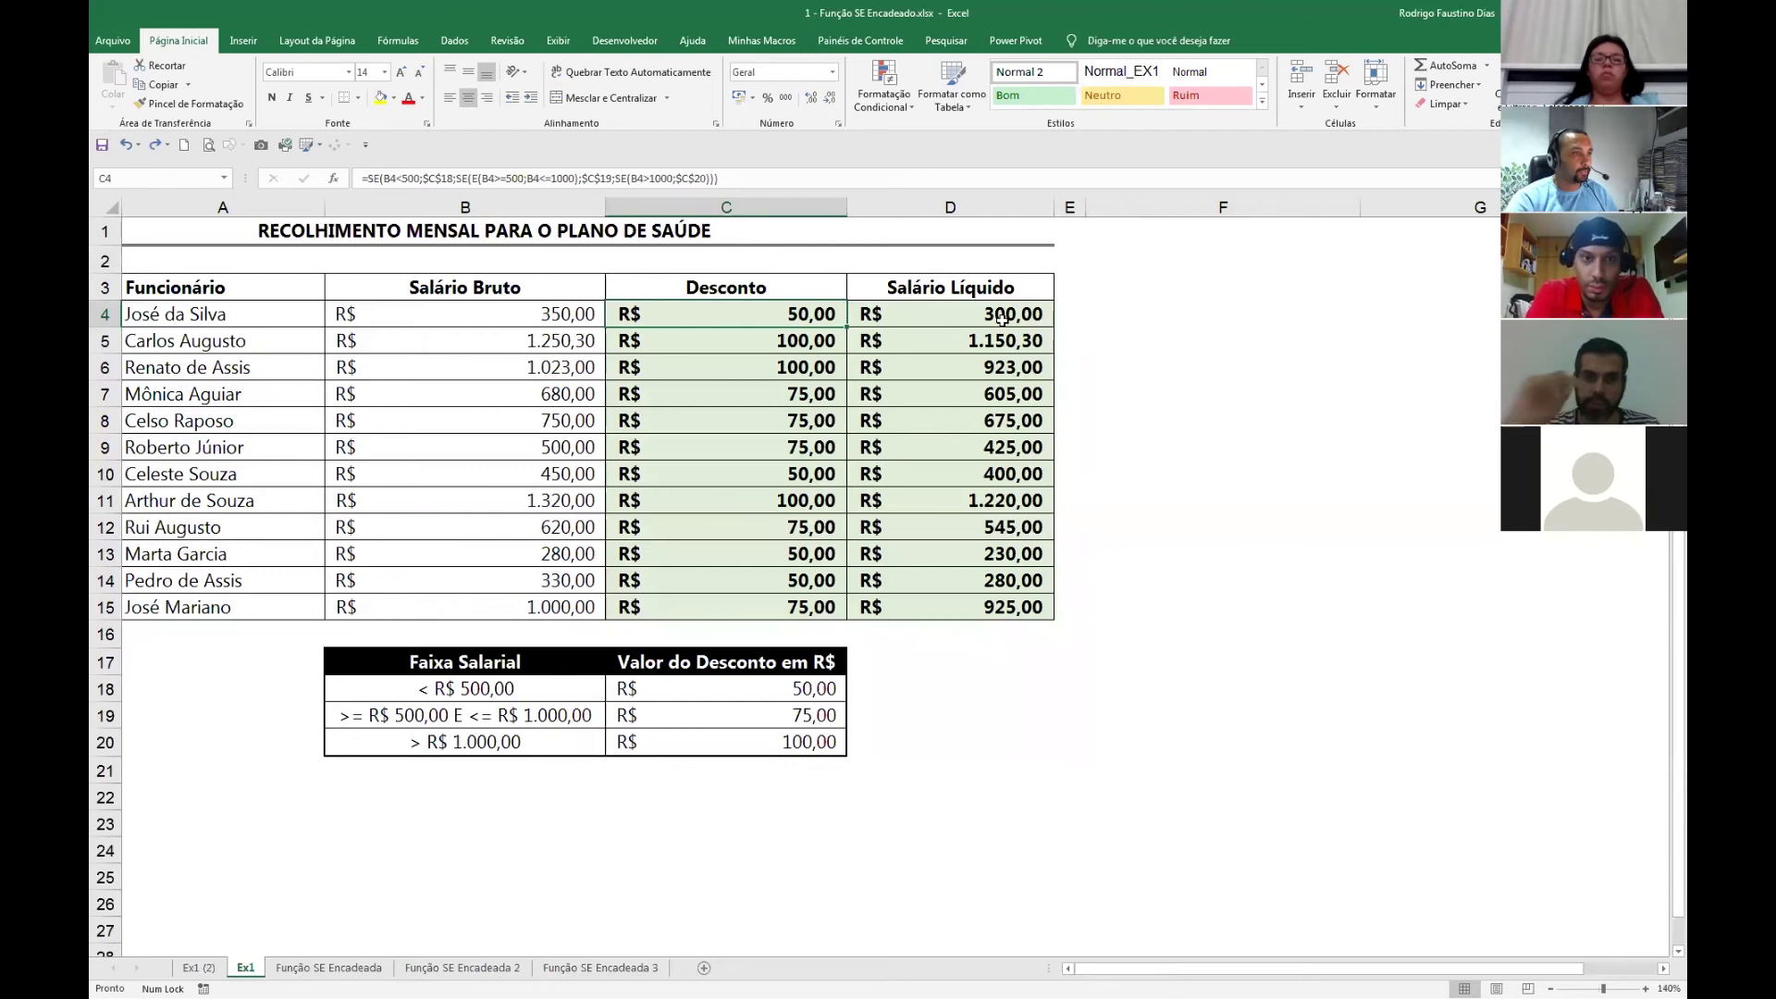
click(323, 968)
click(246, 968)
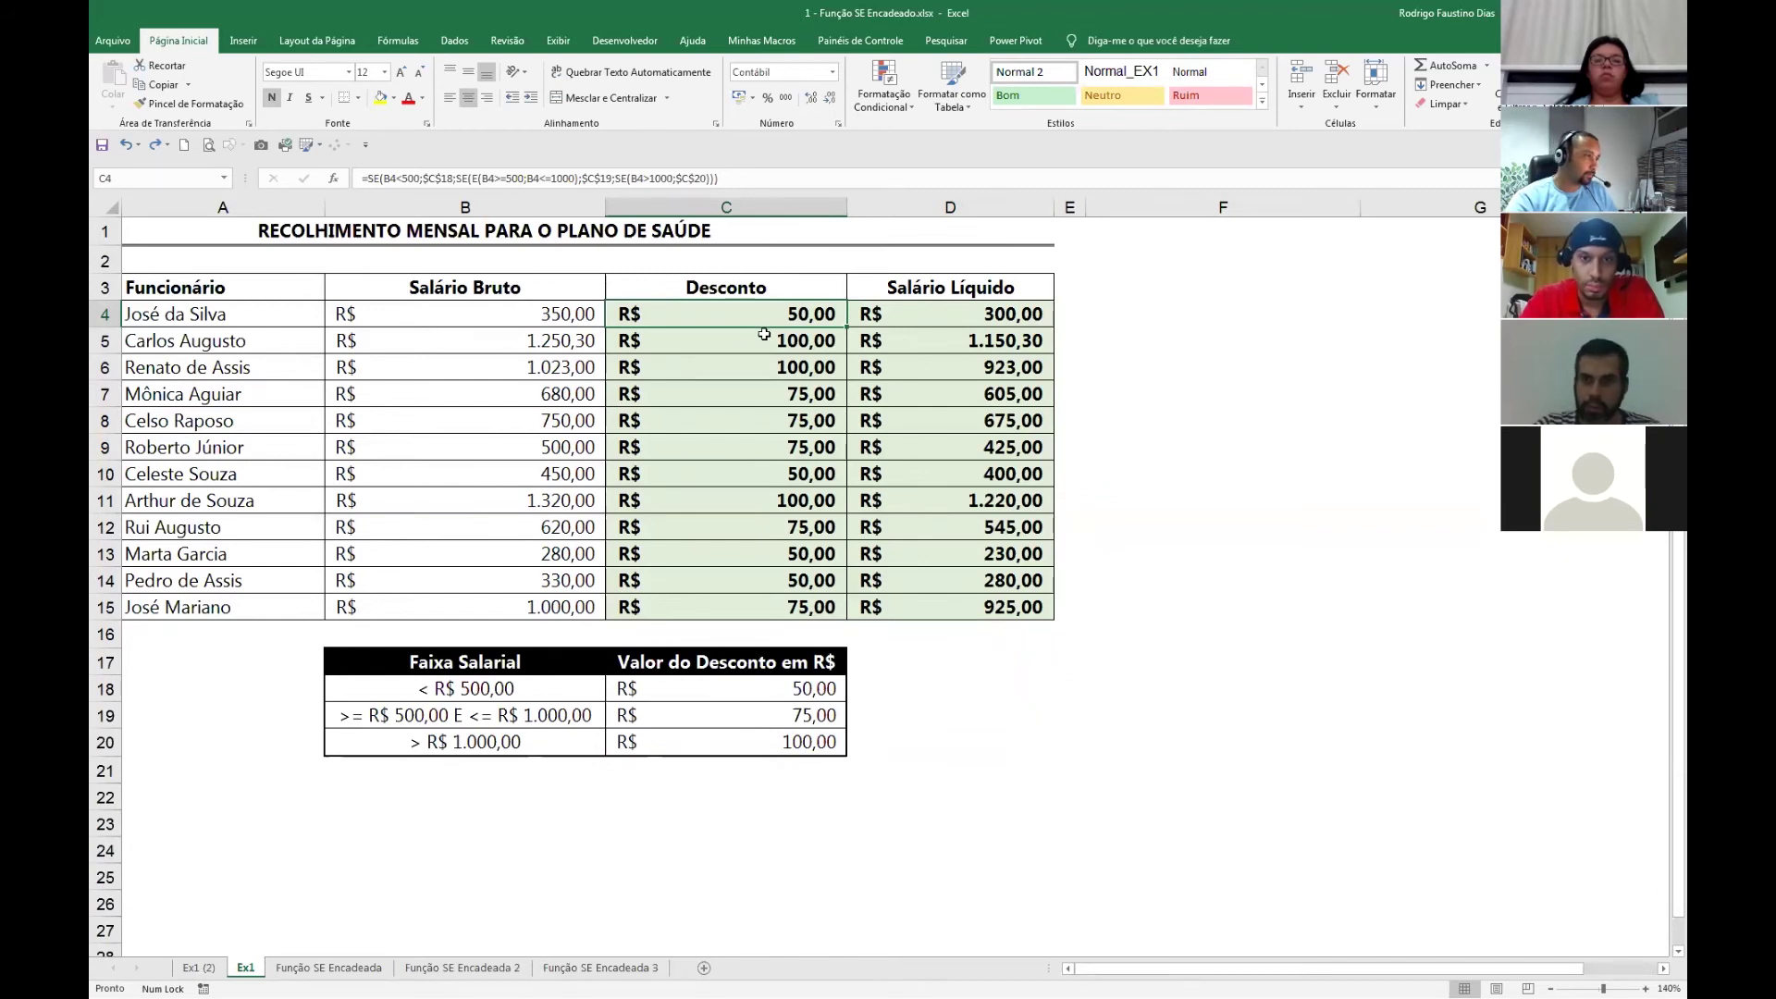
drag(771, 315, 782, 611)
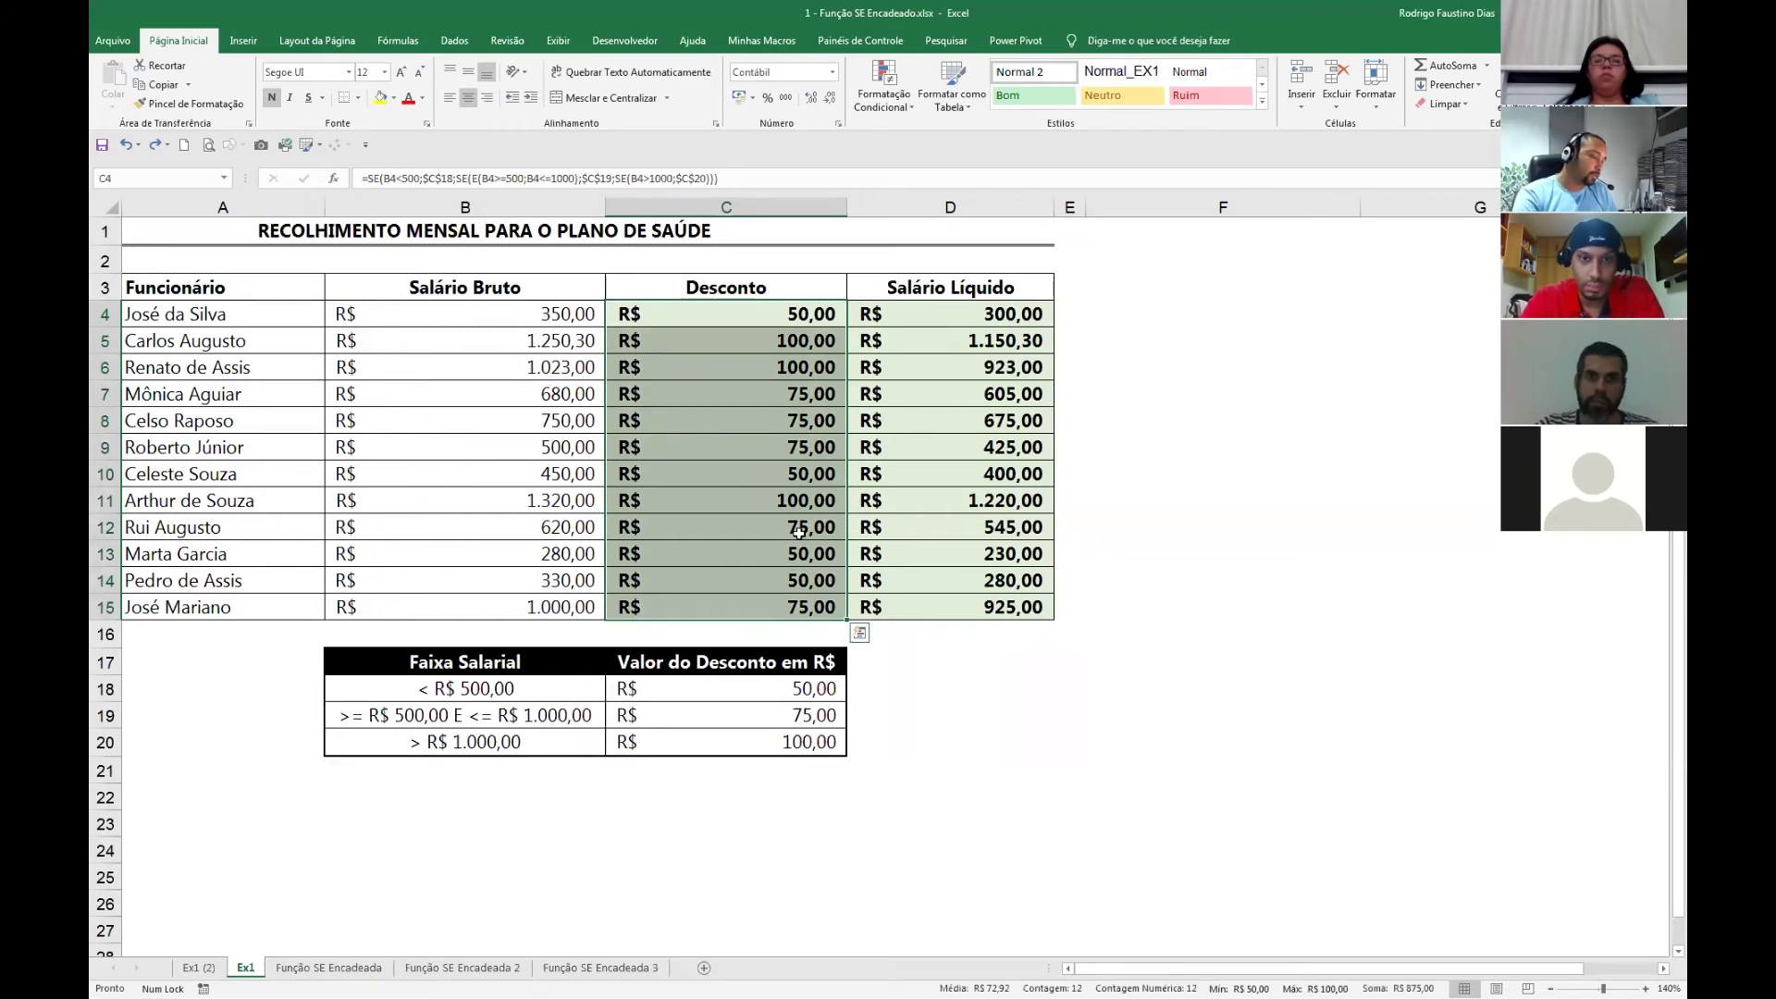
key(Right)
key(Left)
key(shift+Down)
key(shift+Down)
key(shift+Down)
key(shift+Down)
key(shift+Down)
key(shift+Down)
key(shift+Down)
key(shift+Down)
key(shift+Down)
key(shift+Down)
key(shift+Down)
key(shift+Down)
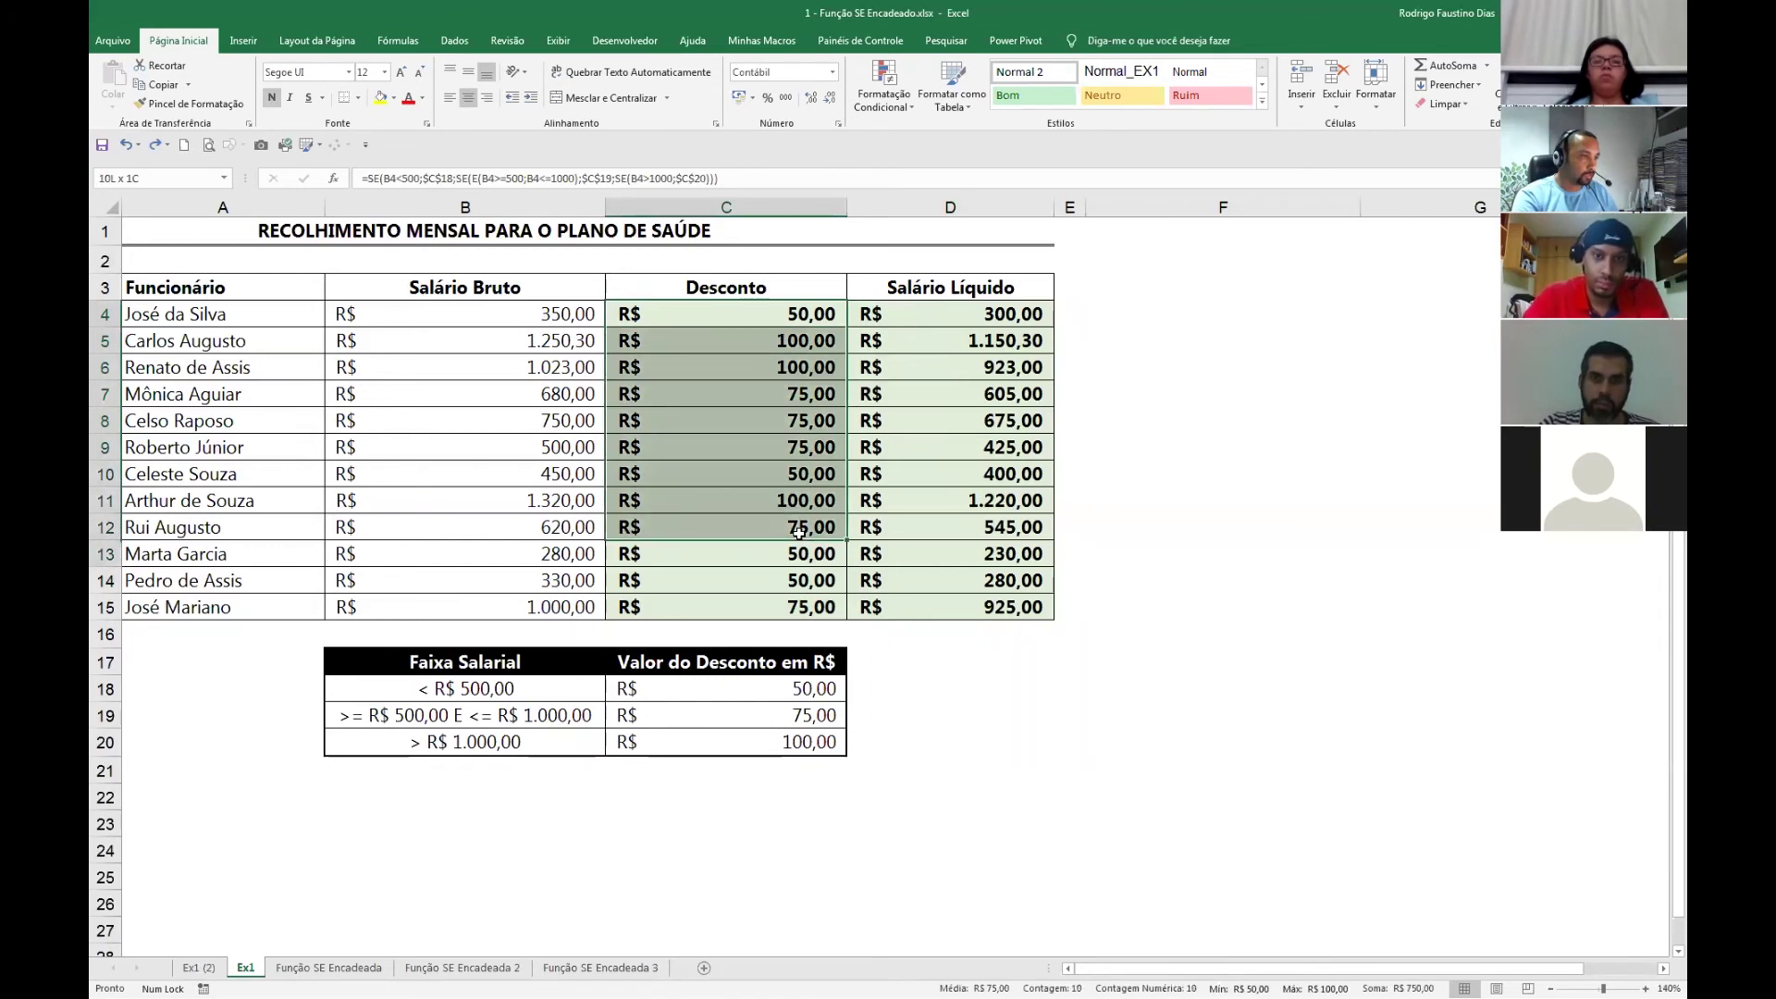
key(Delete)
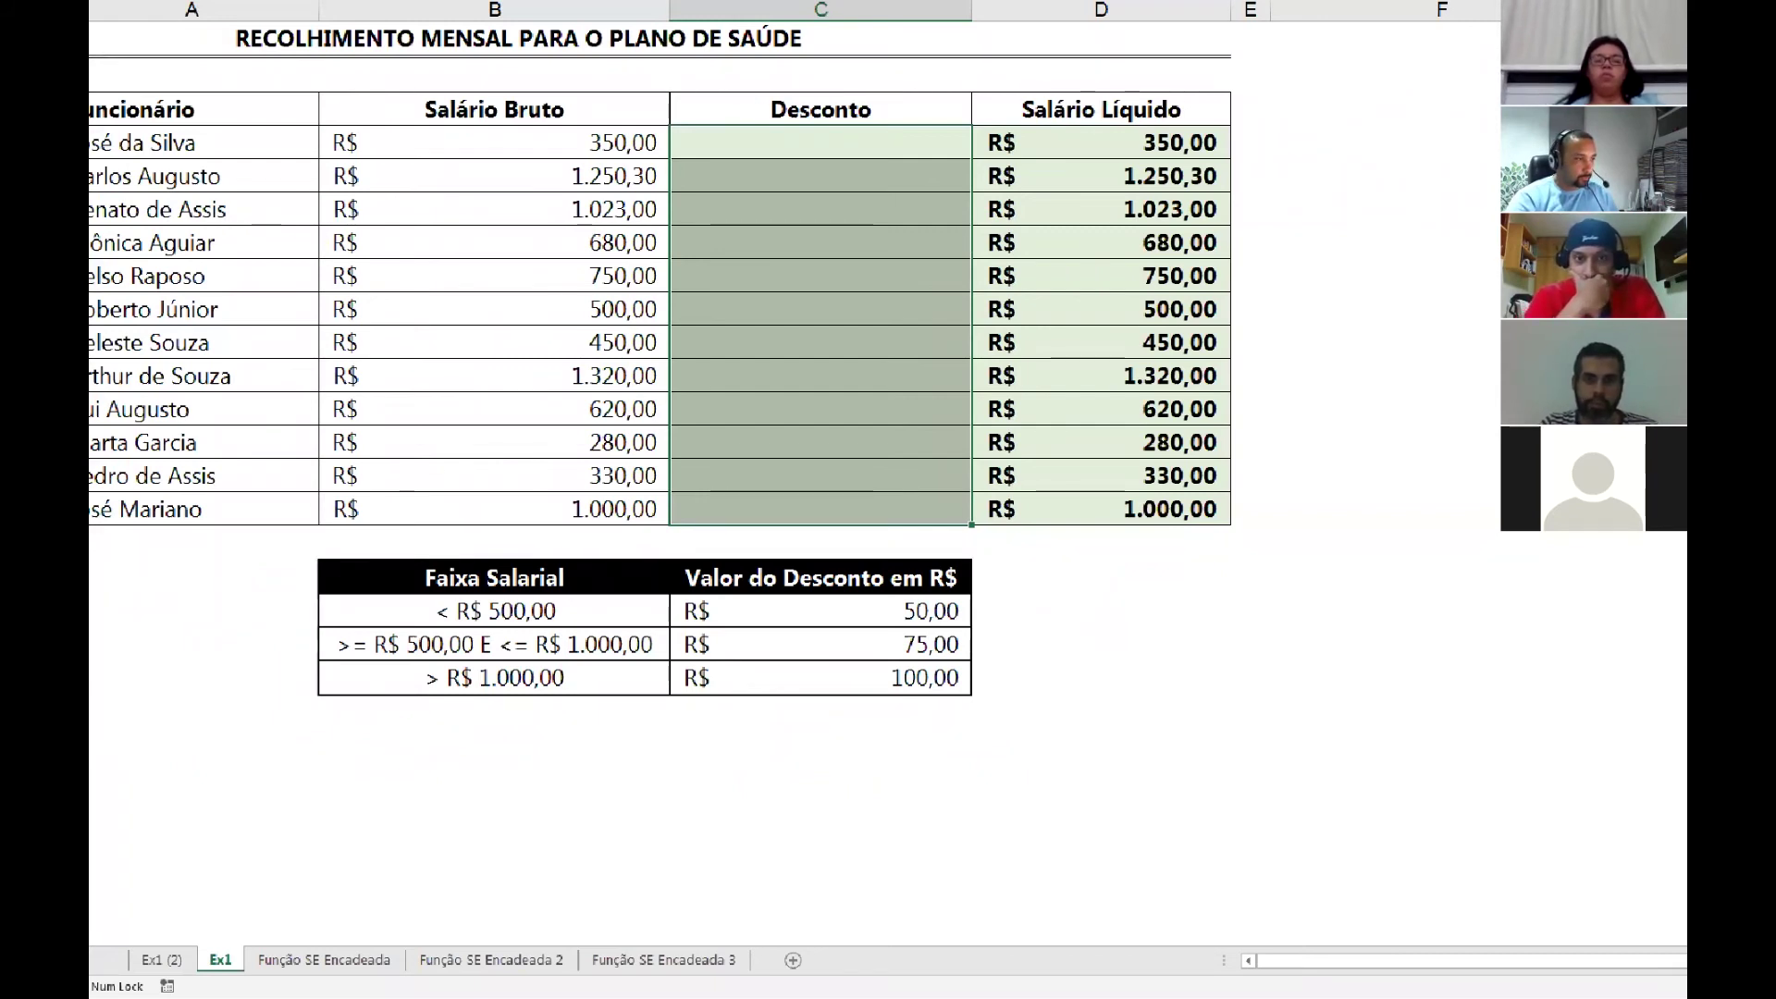
drag(473, 631, 474, 632)
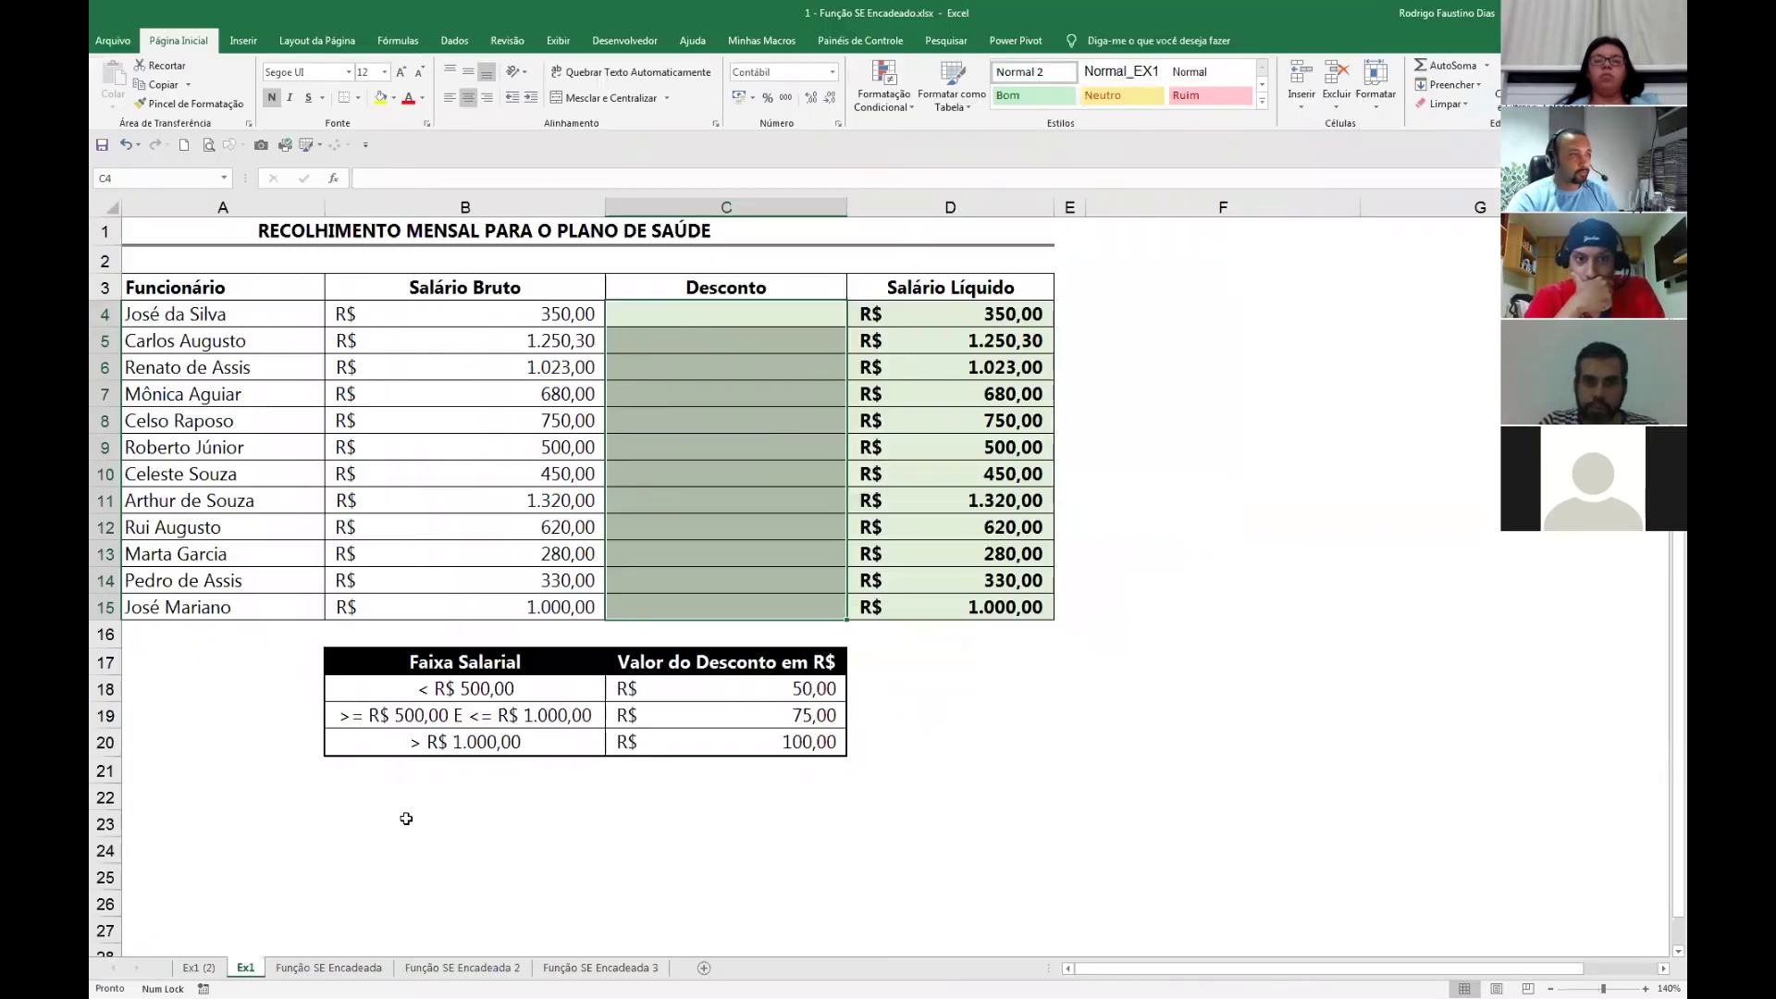
click(730, 133)
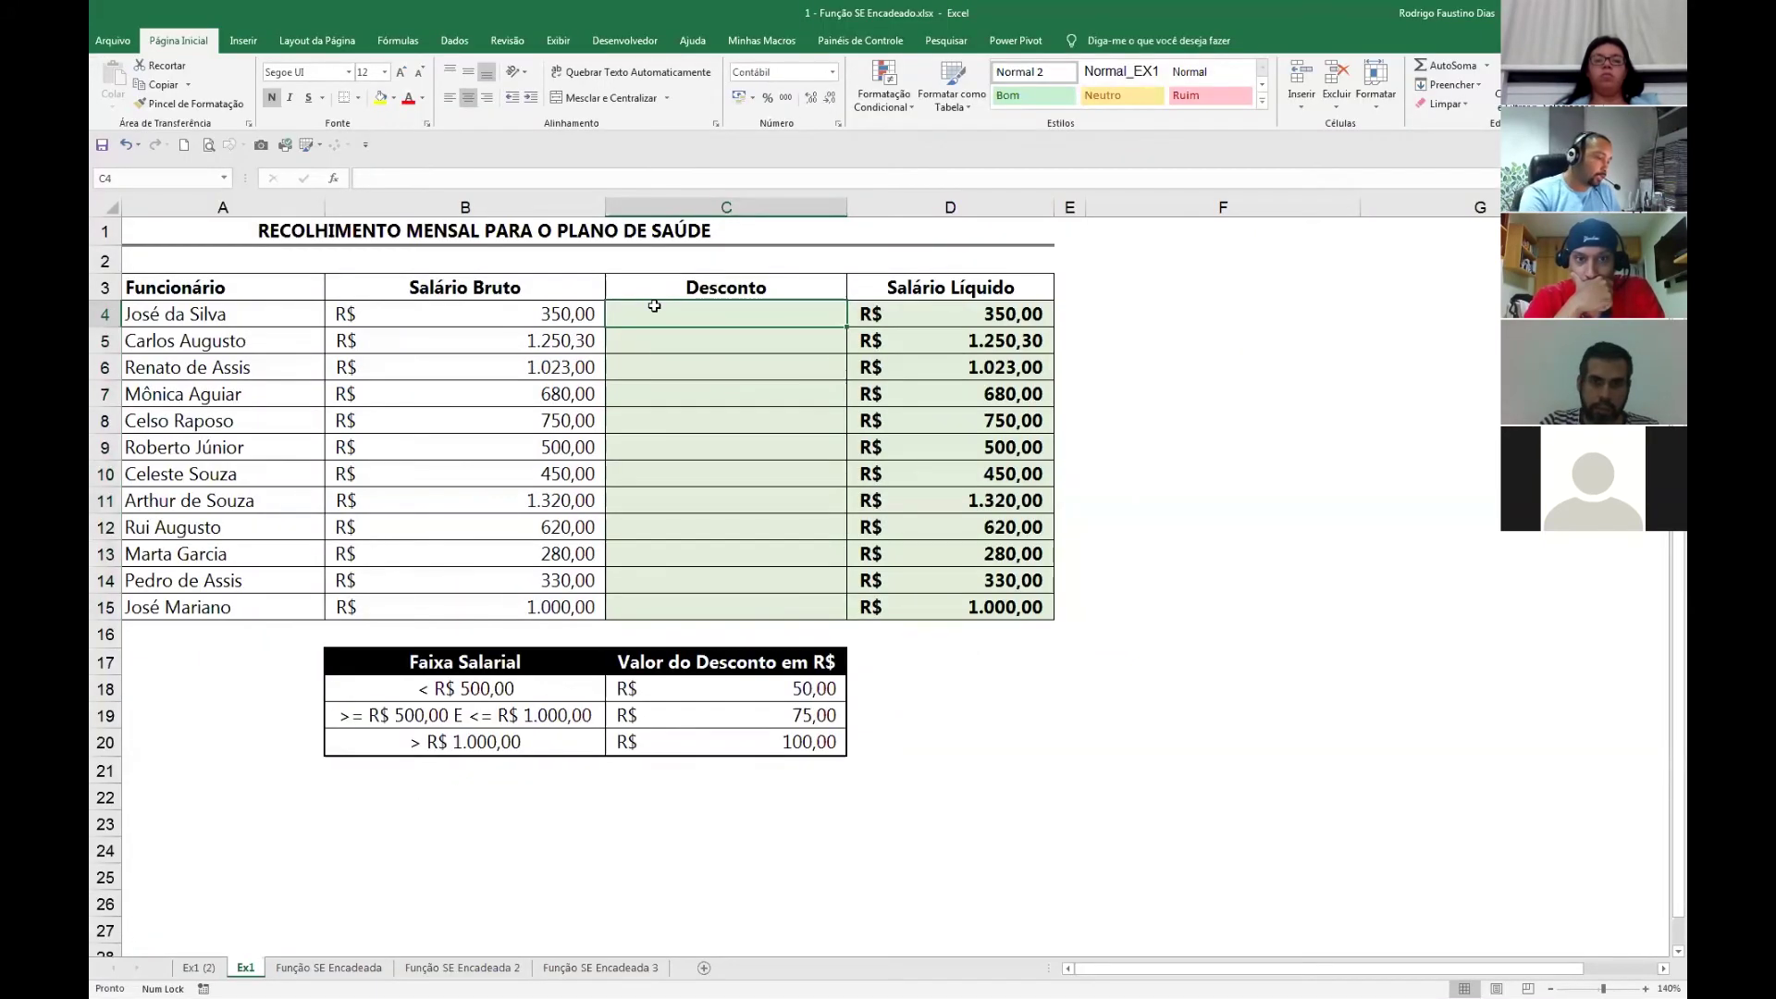
text(=)
key(Left)
text(>)
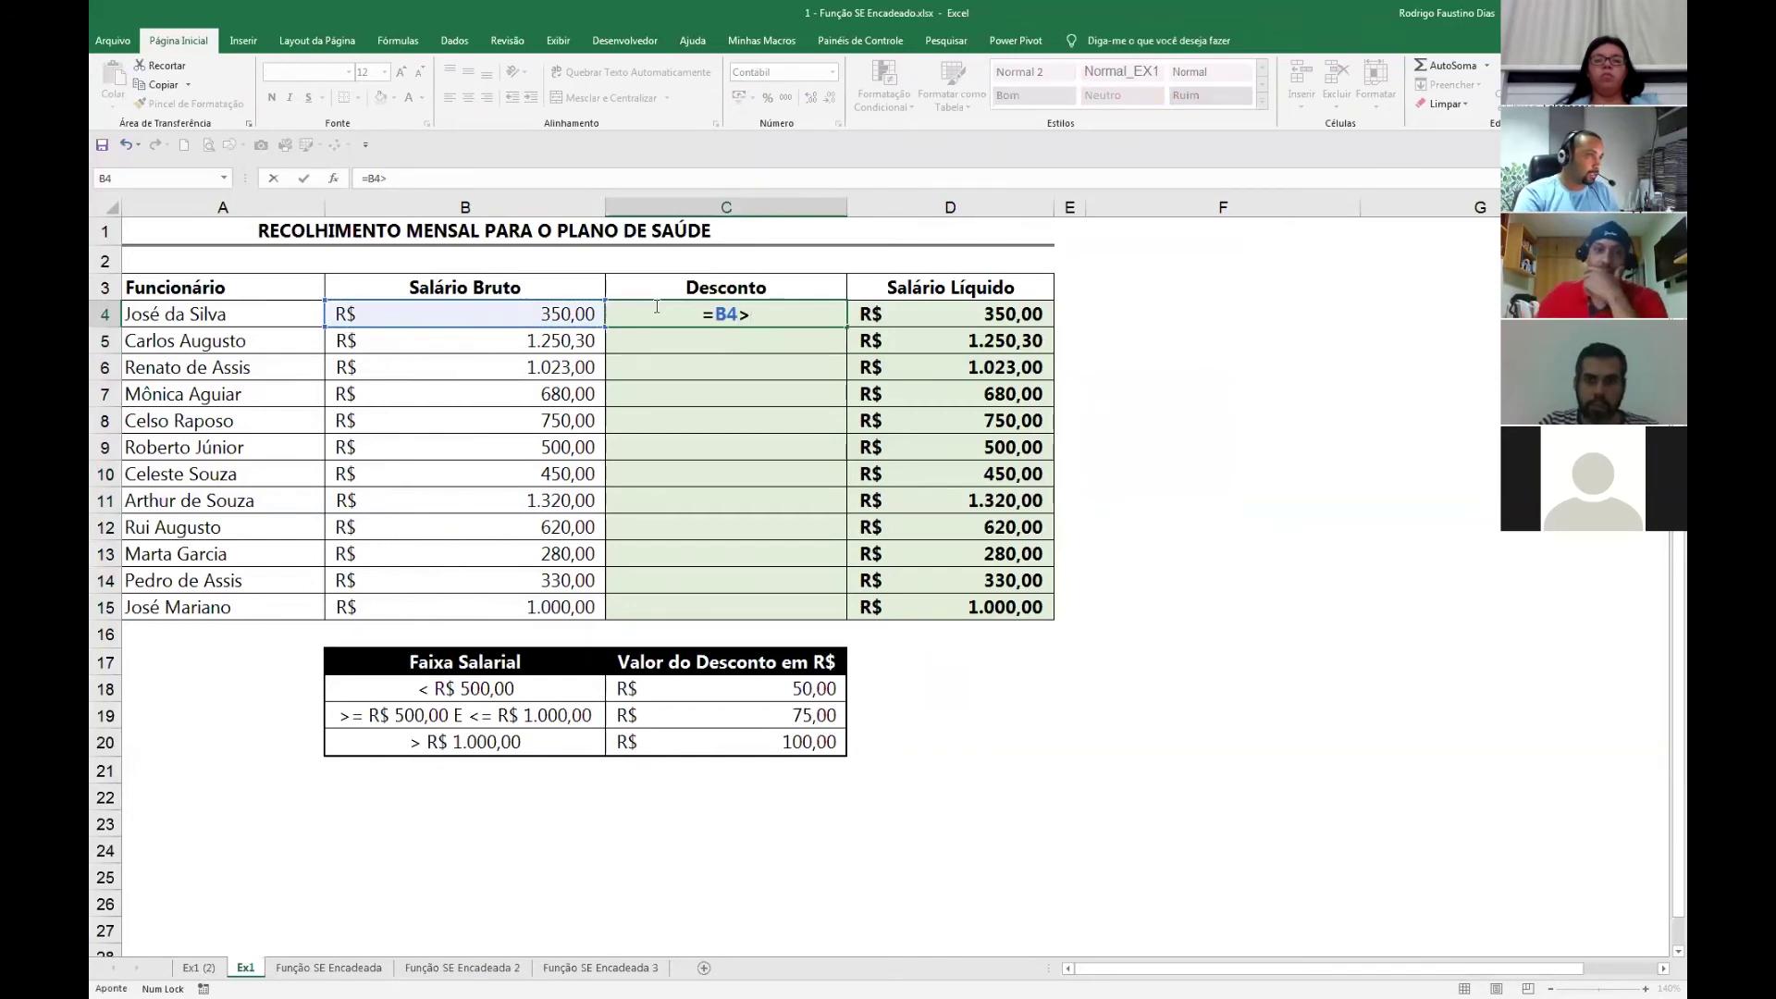
text(50)
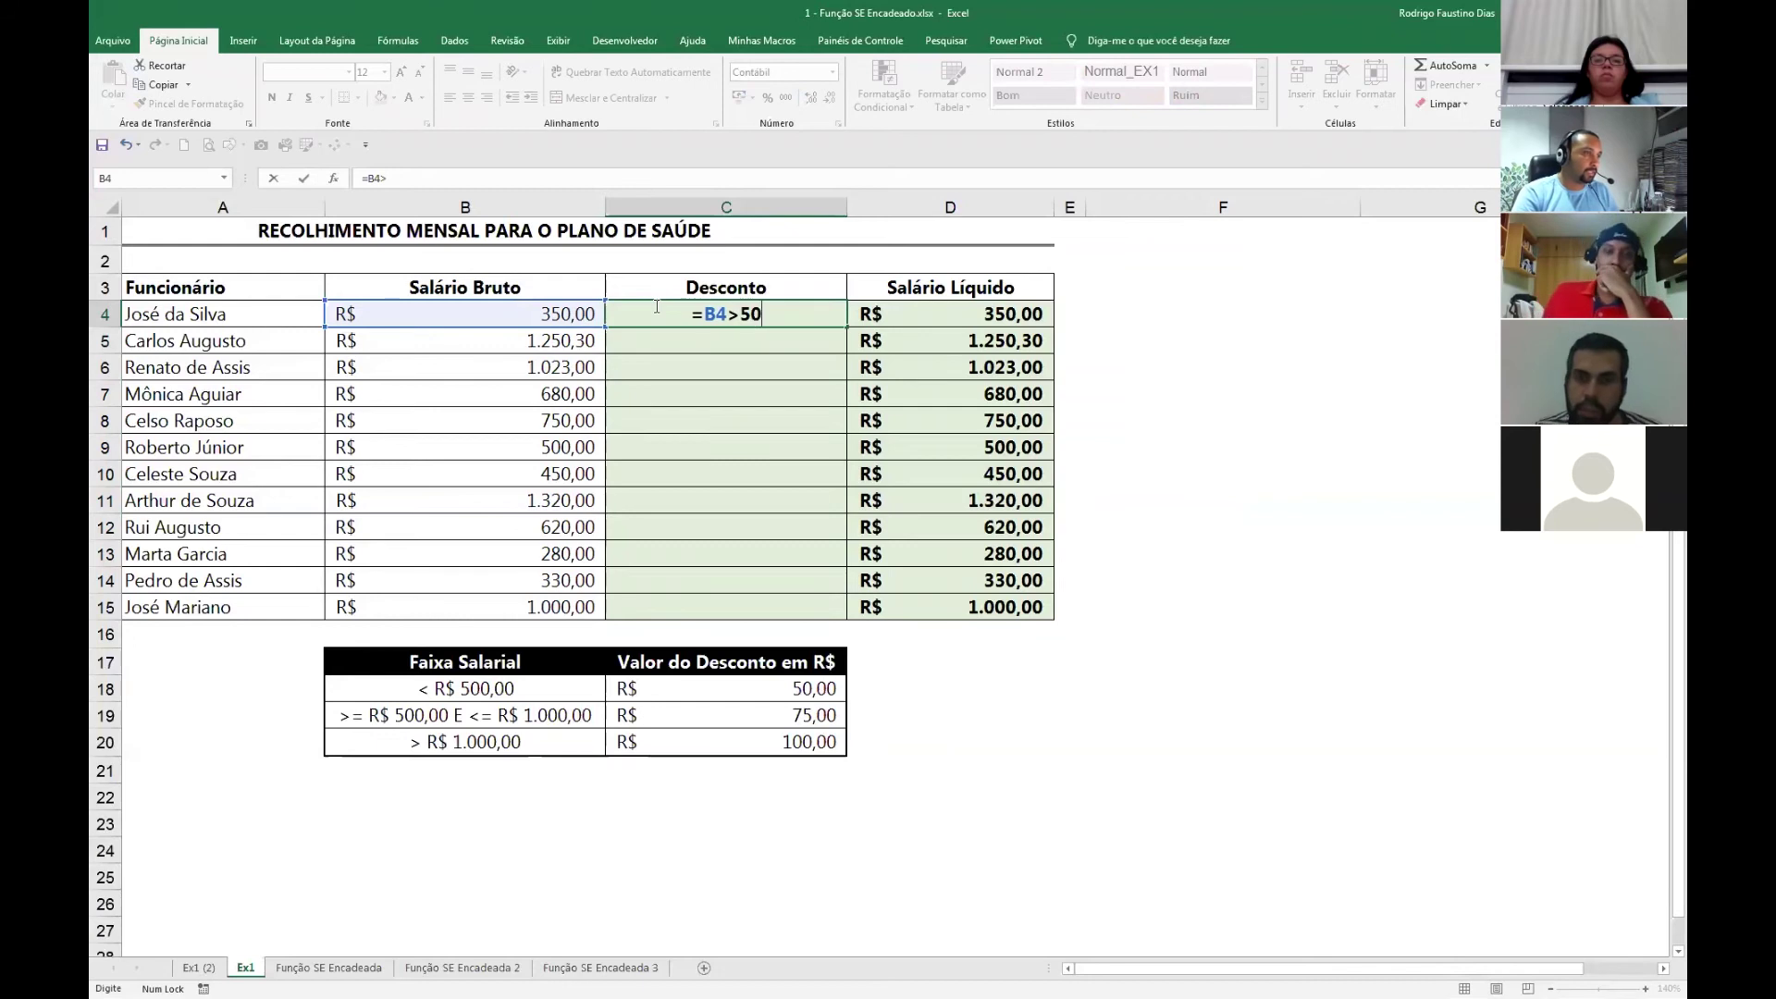
text(0 e)
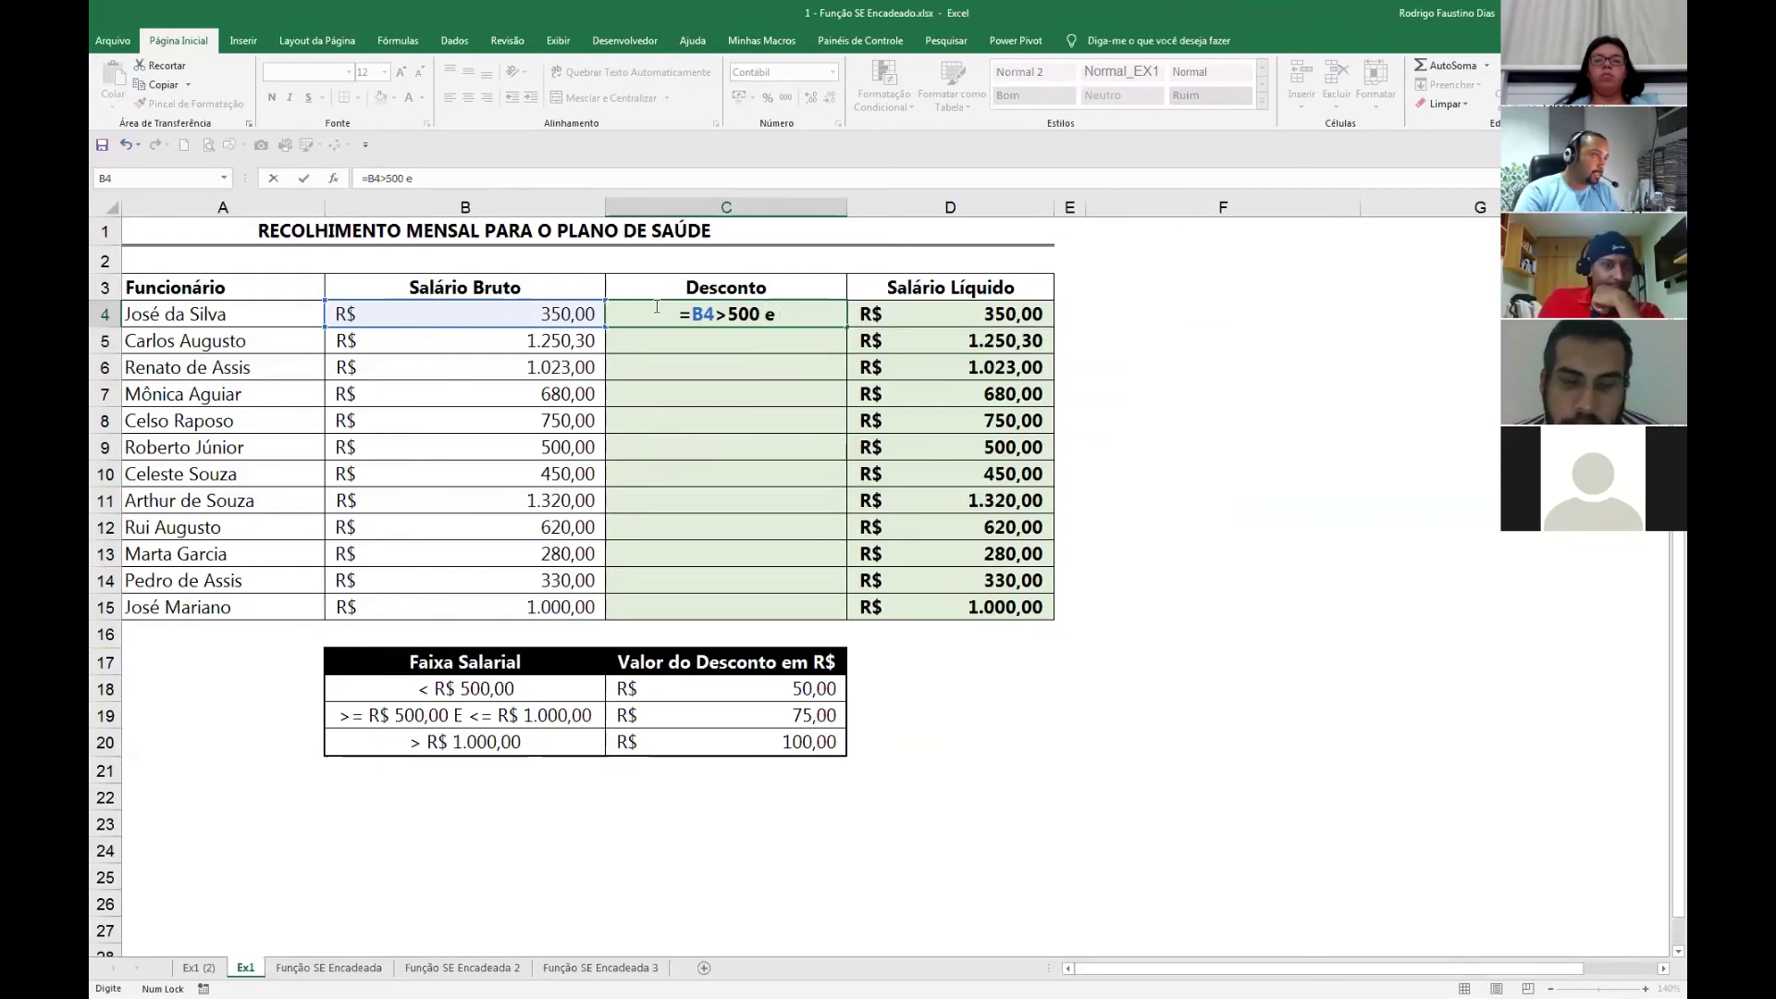
click(579, 314)
text(<100)
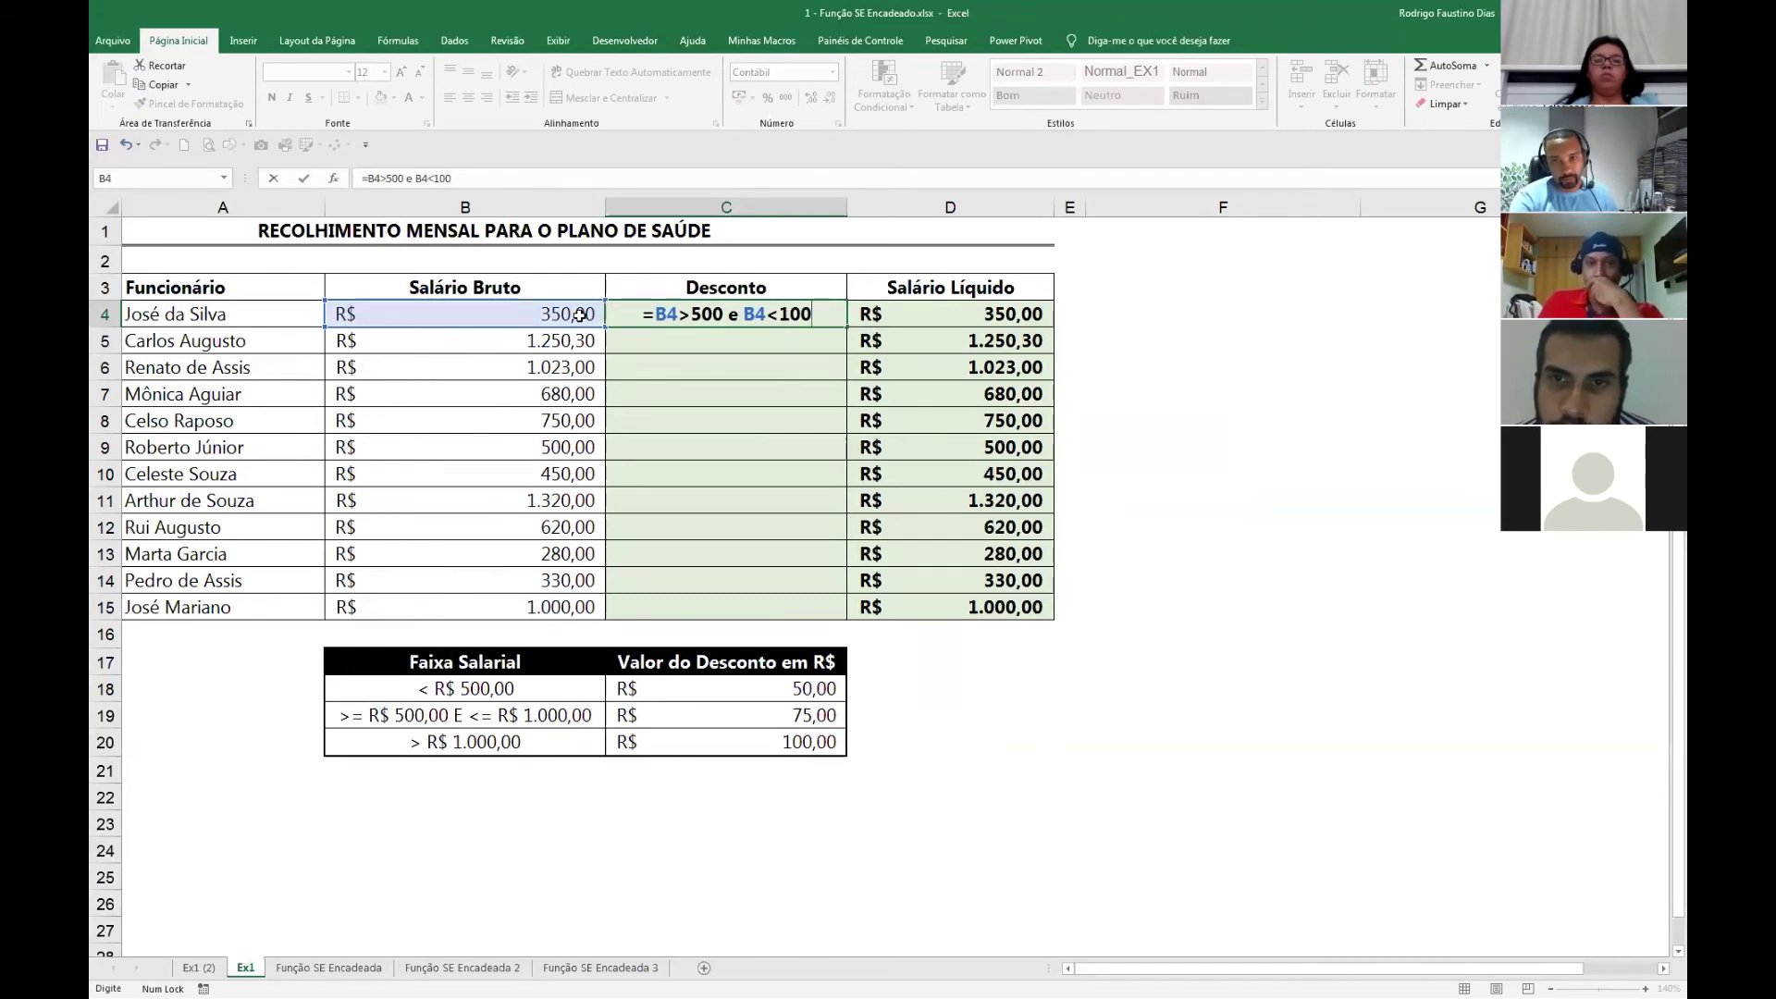
key(Escape)
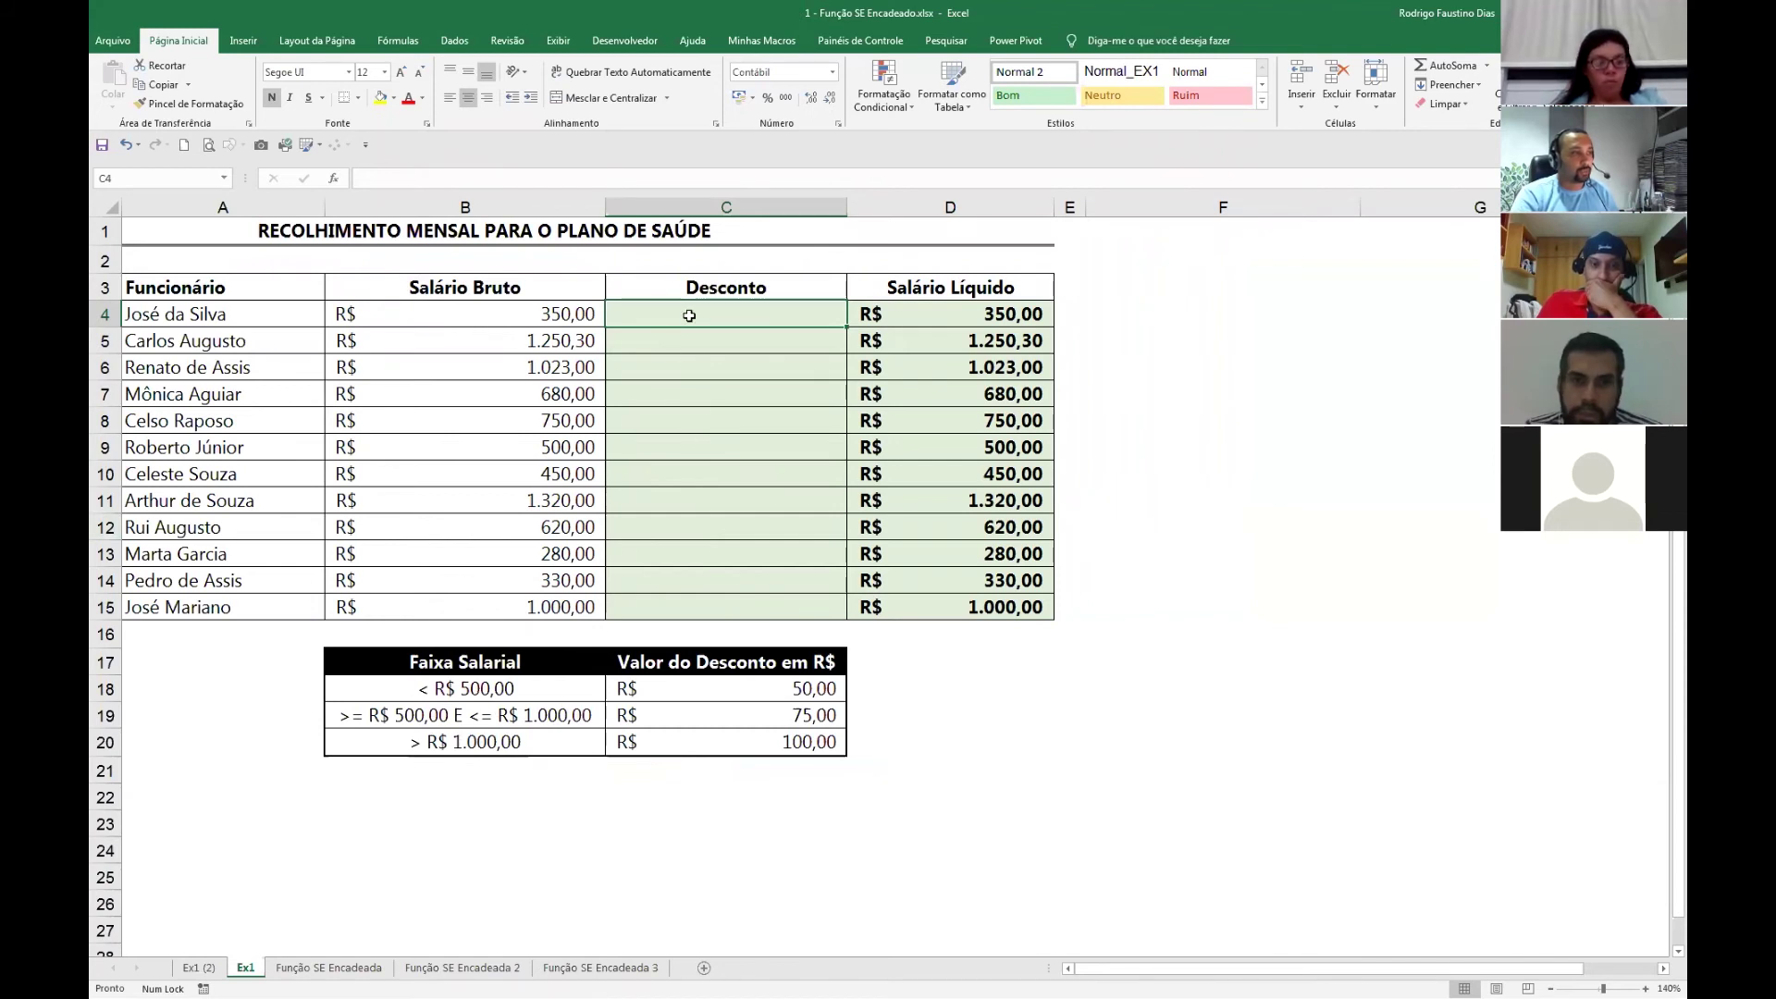
Enter the logical test =B4<500 in C4 and fill it through the Desconto range C4:C15.
text(=)
key(Left)
text(<500)
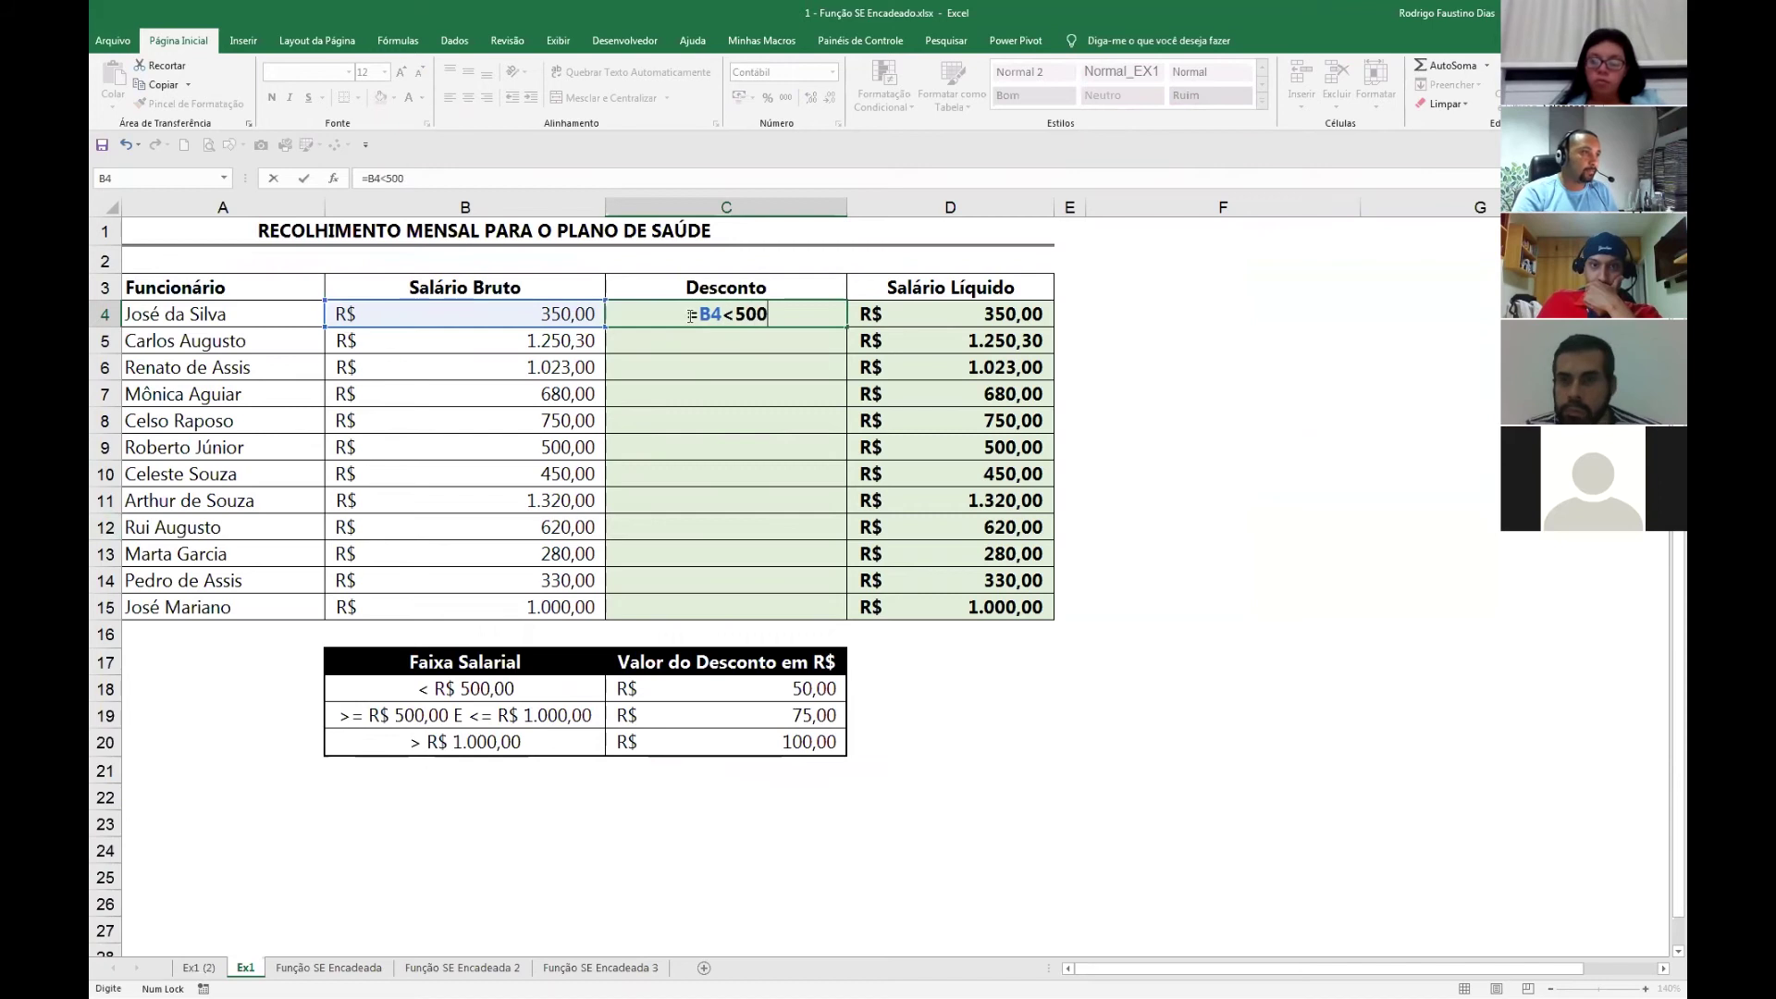
key(Return)
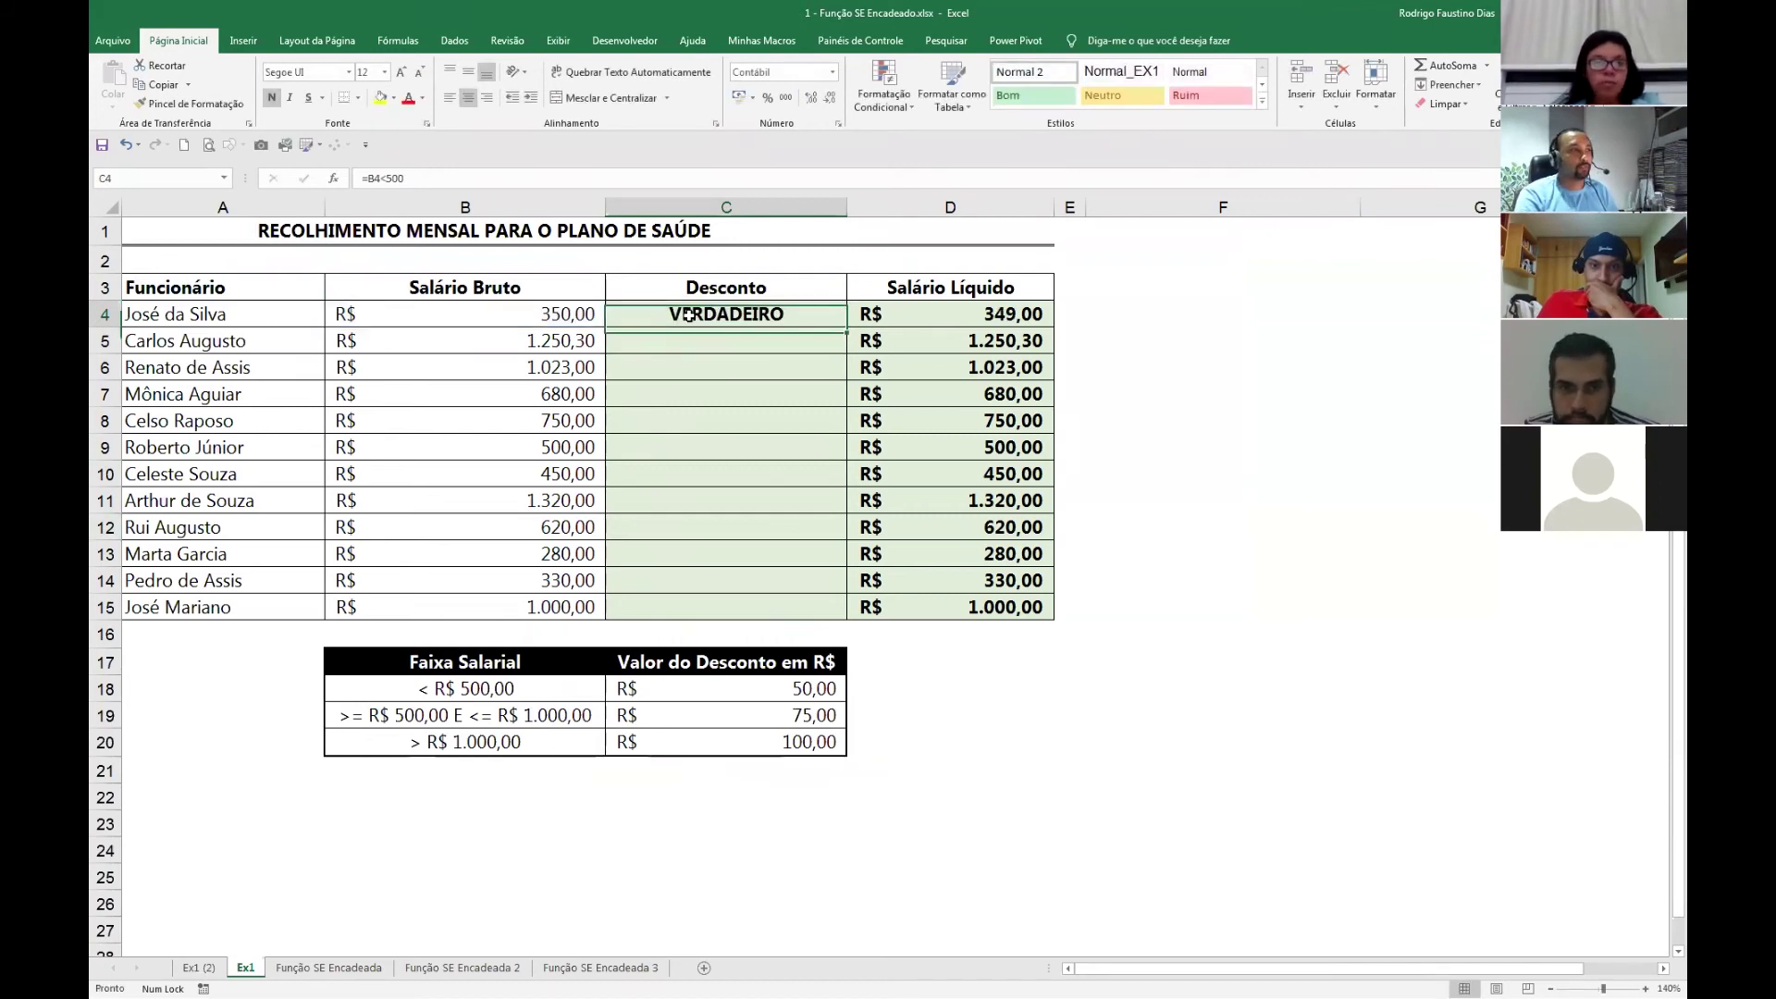
click(689, 315)
drag(689, 316, 726, 606)
key(F2)
key(ctrl+Return)
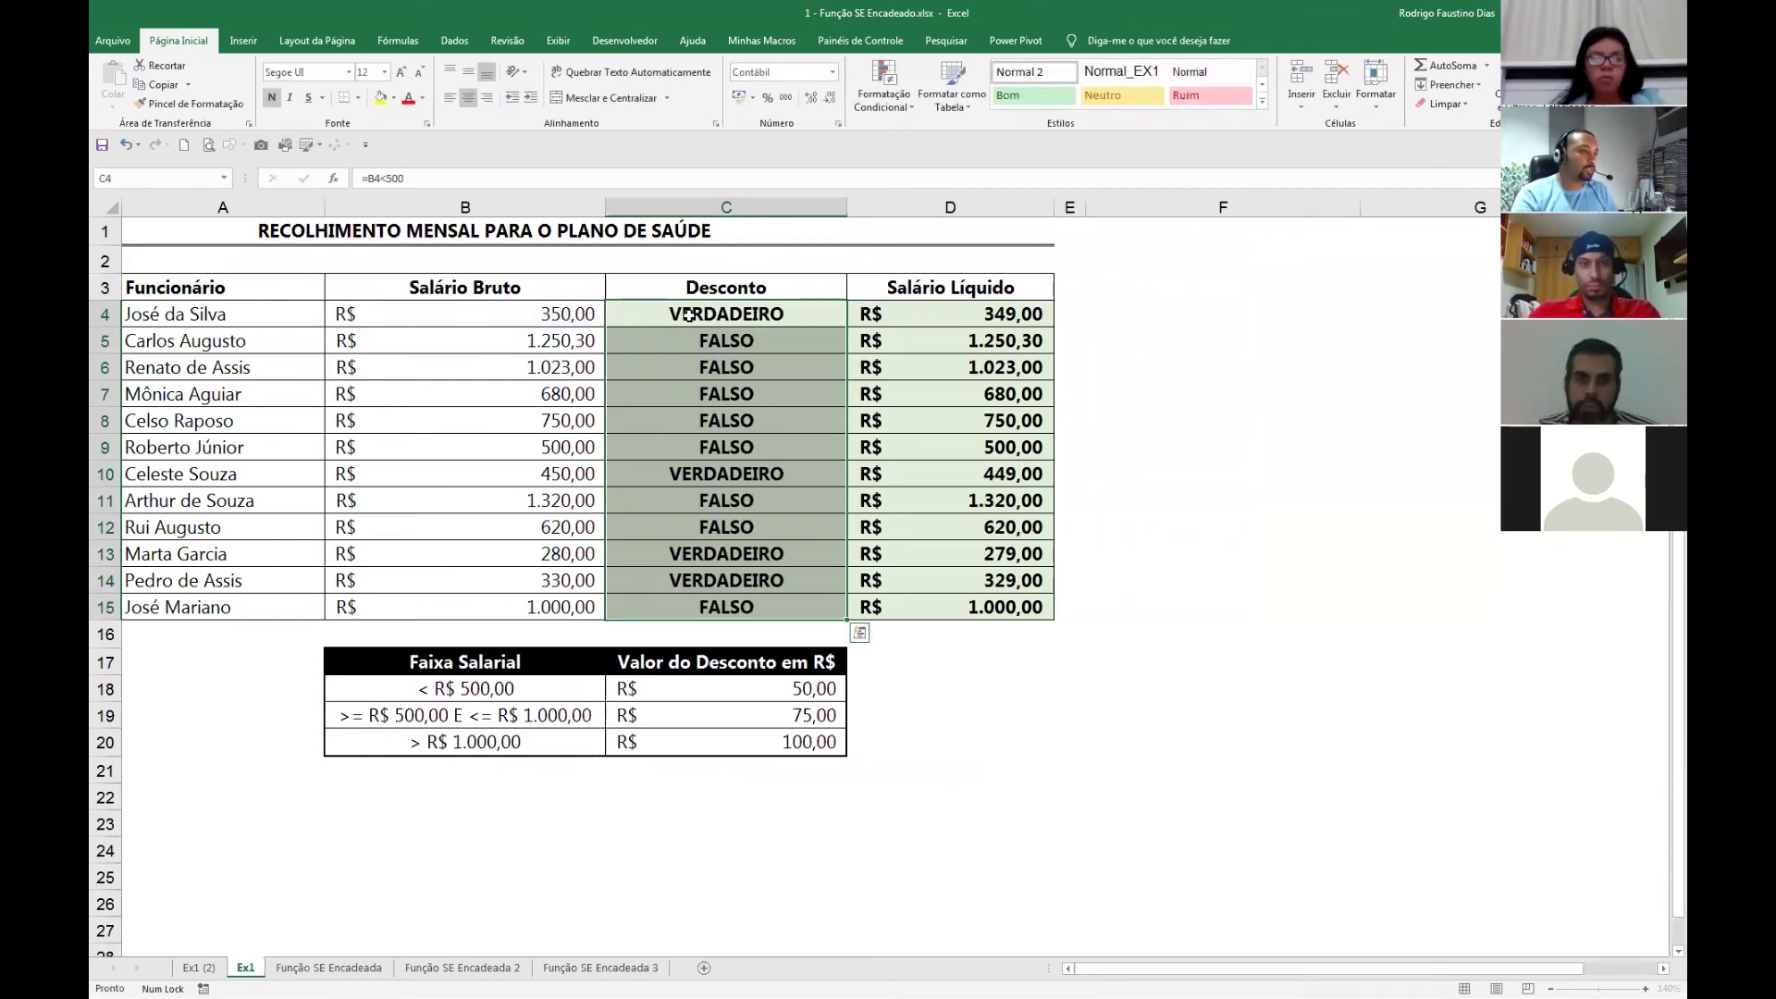
Wrap the test in an SE function, =SE(B4<500;50;"?"), and apply it to all of C4:C15.
key(F2)
click(706, 315)
text(se()
key(End)
text(;)
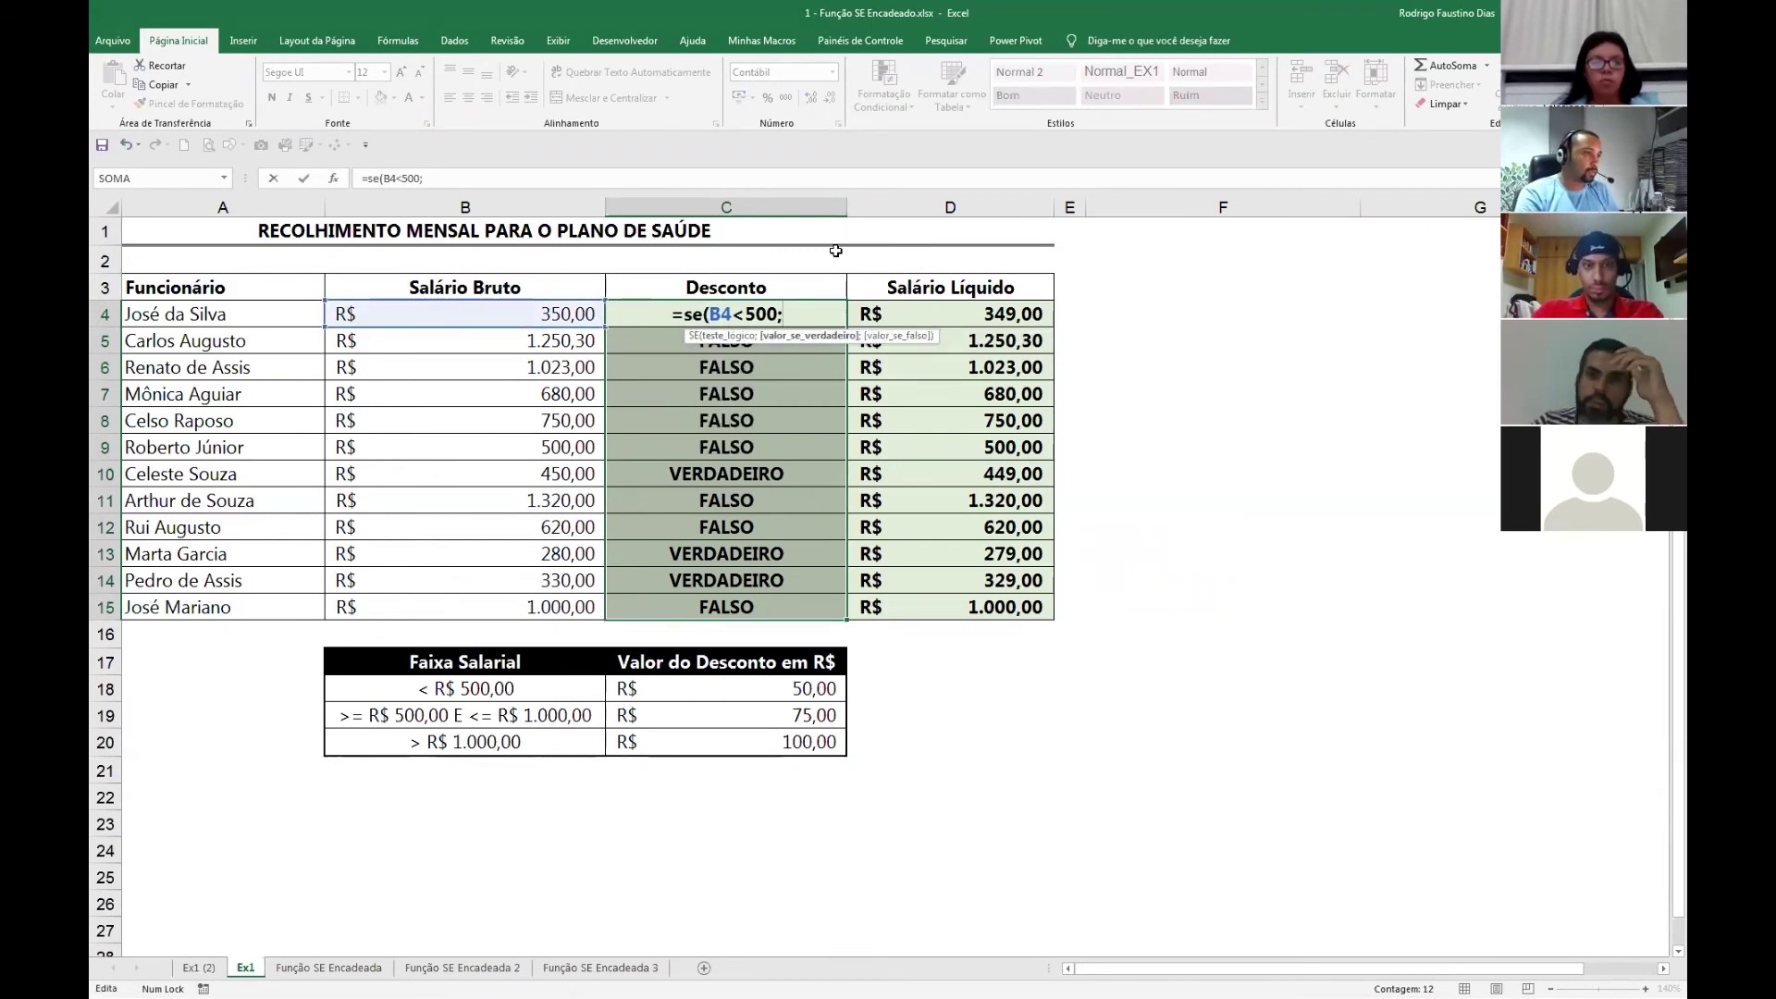
text(50)
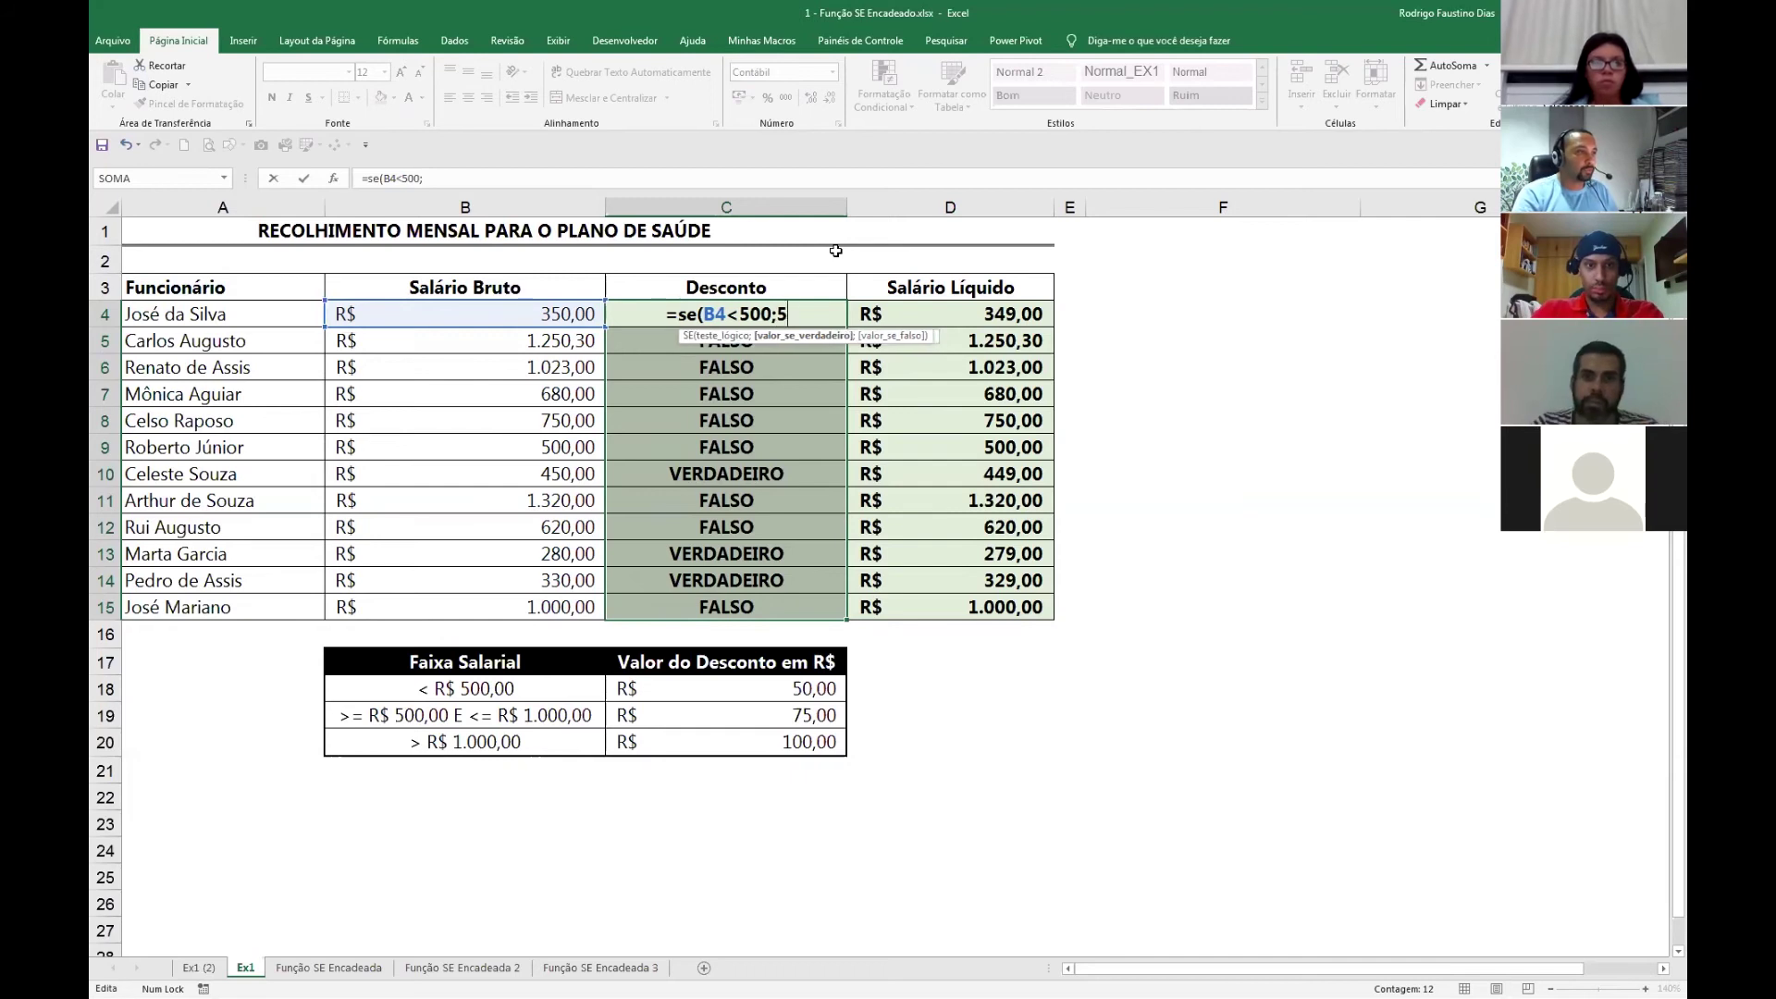
text(;"?)
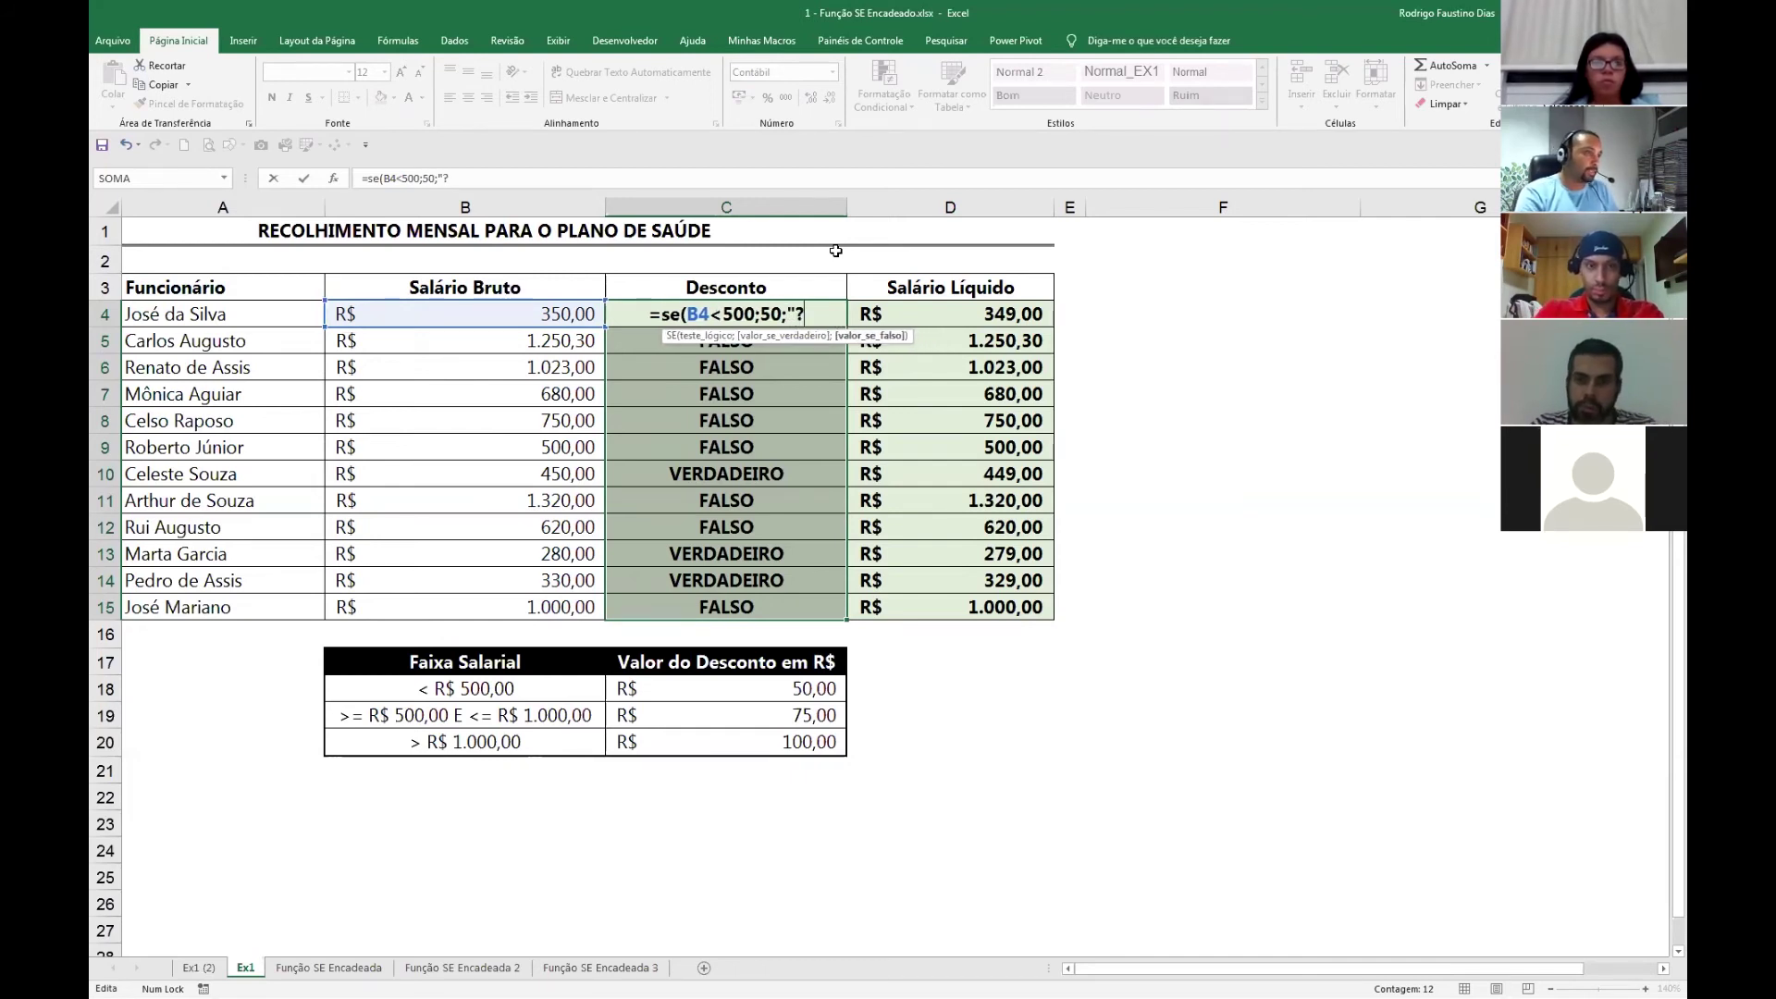
text("))
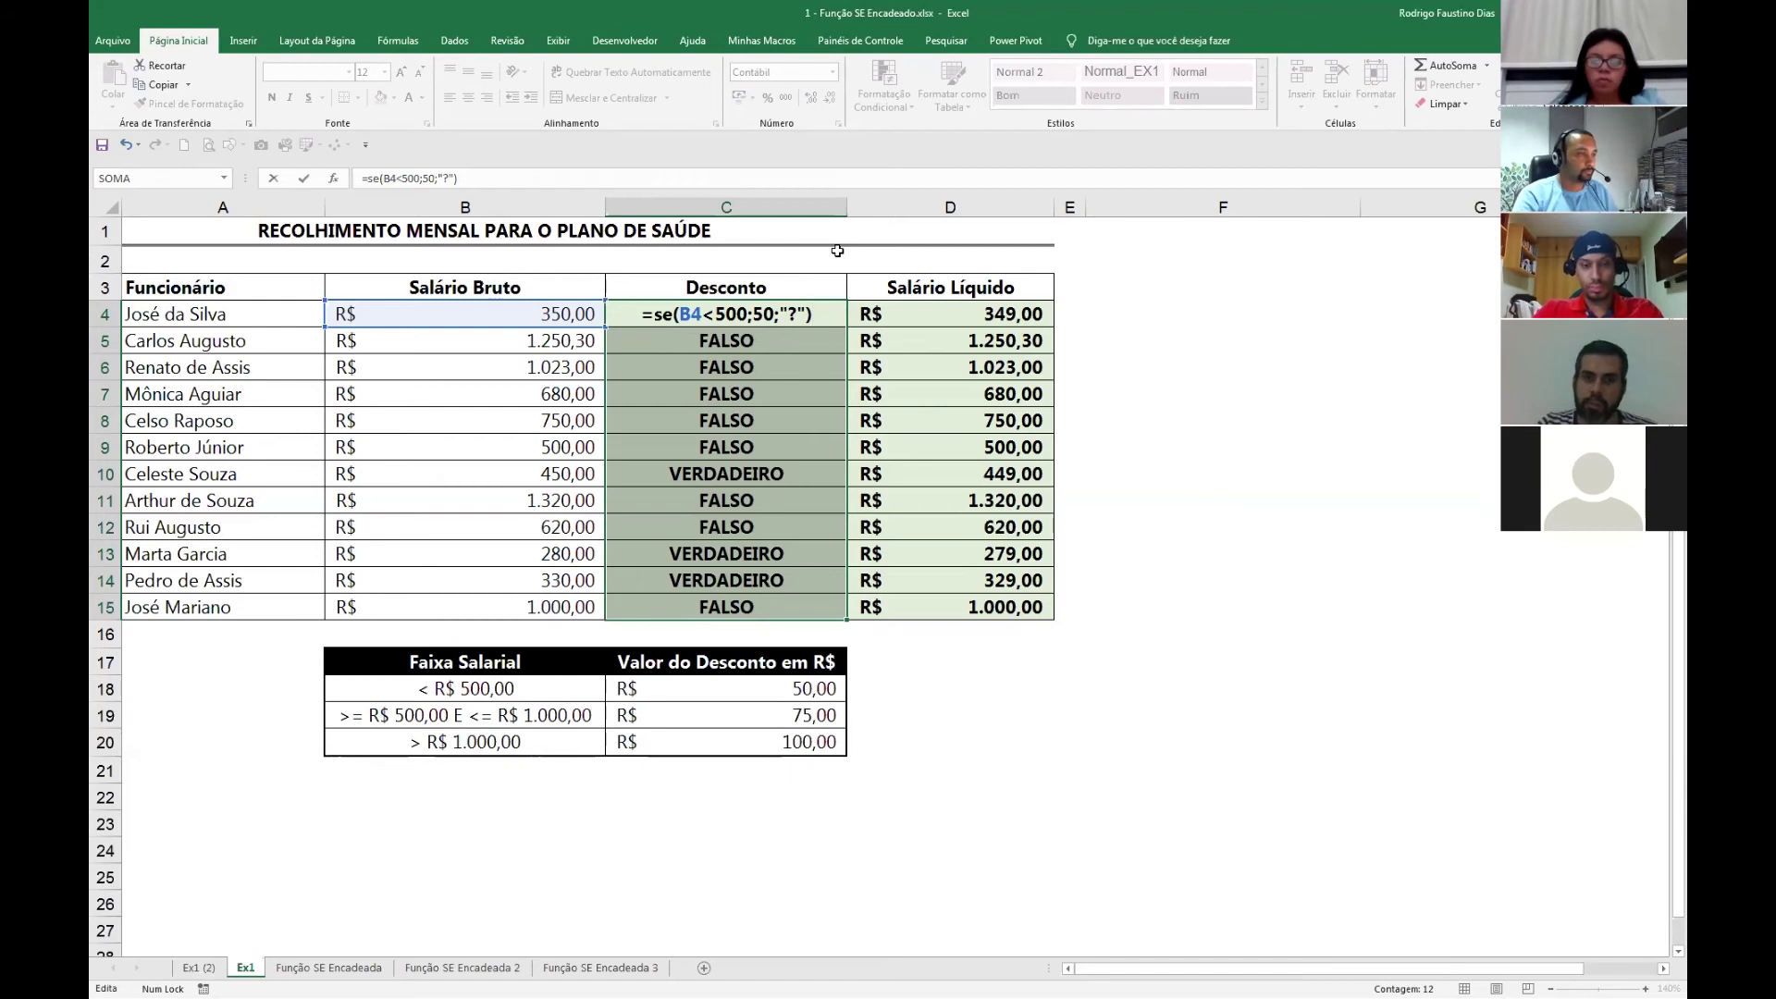
key(ctrl+Return)
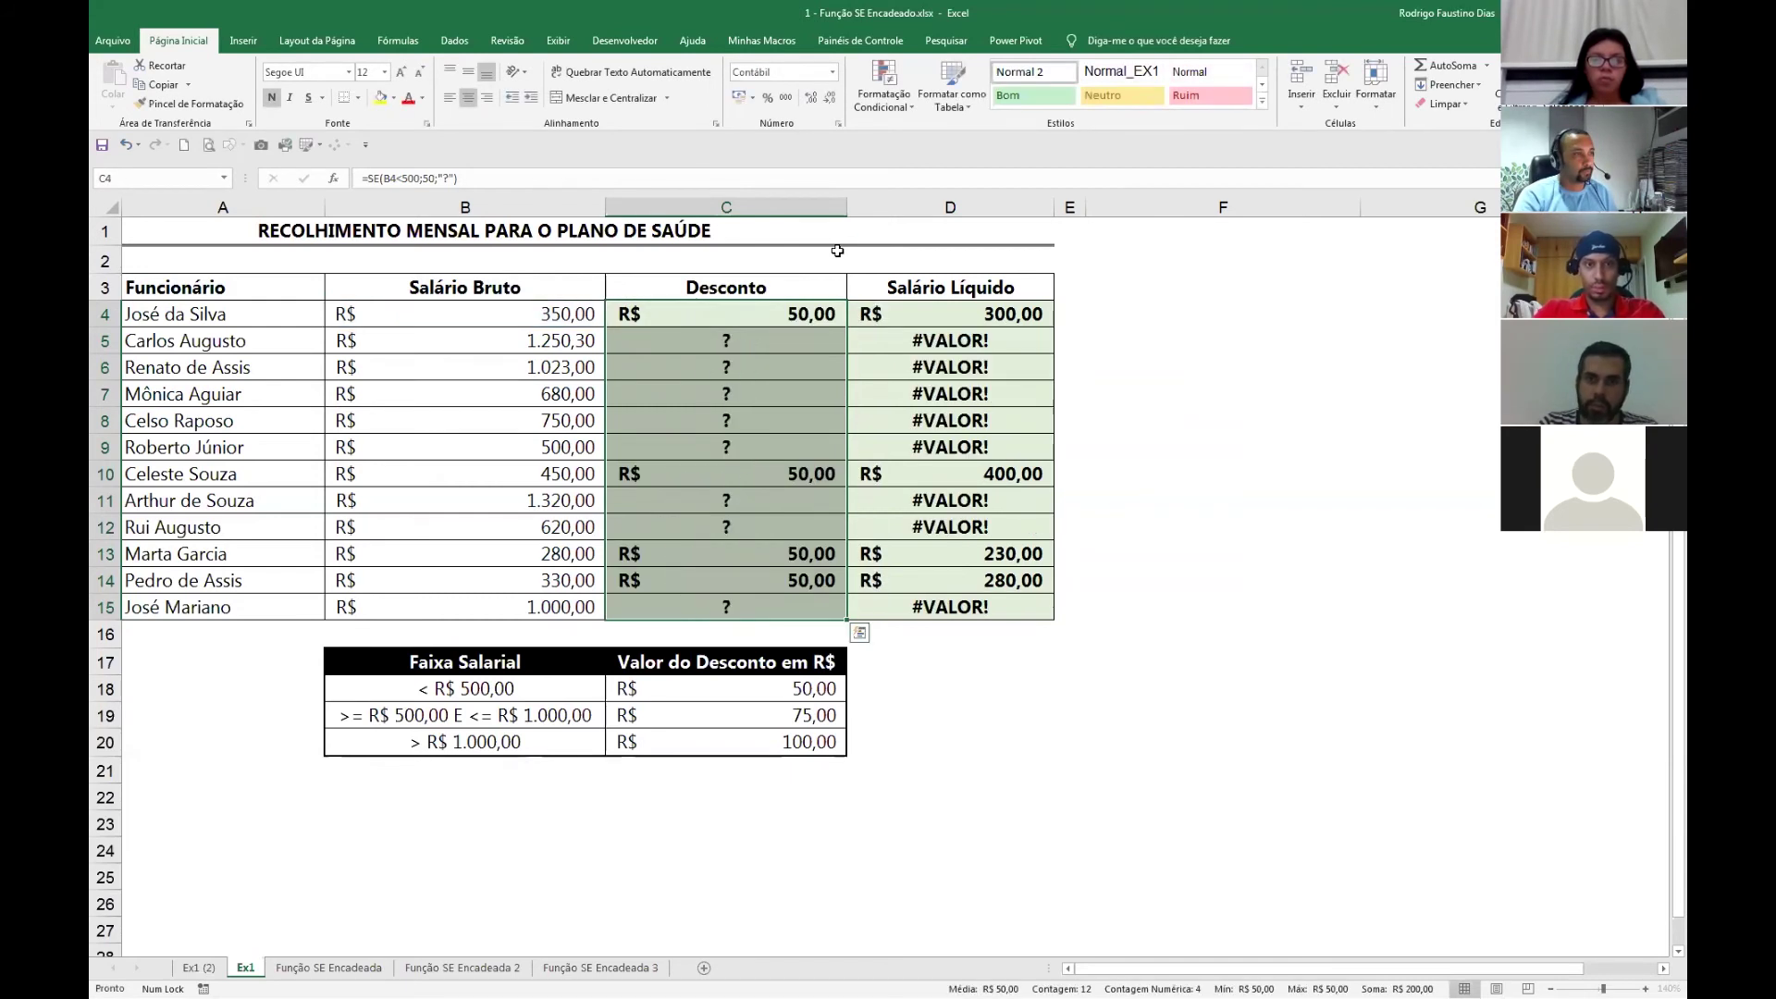
Replace the "?" result in the C4 formula with a nested SE that tests B4<1000 and returns 75 when true.
key(F2)
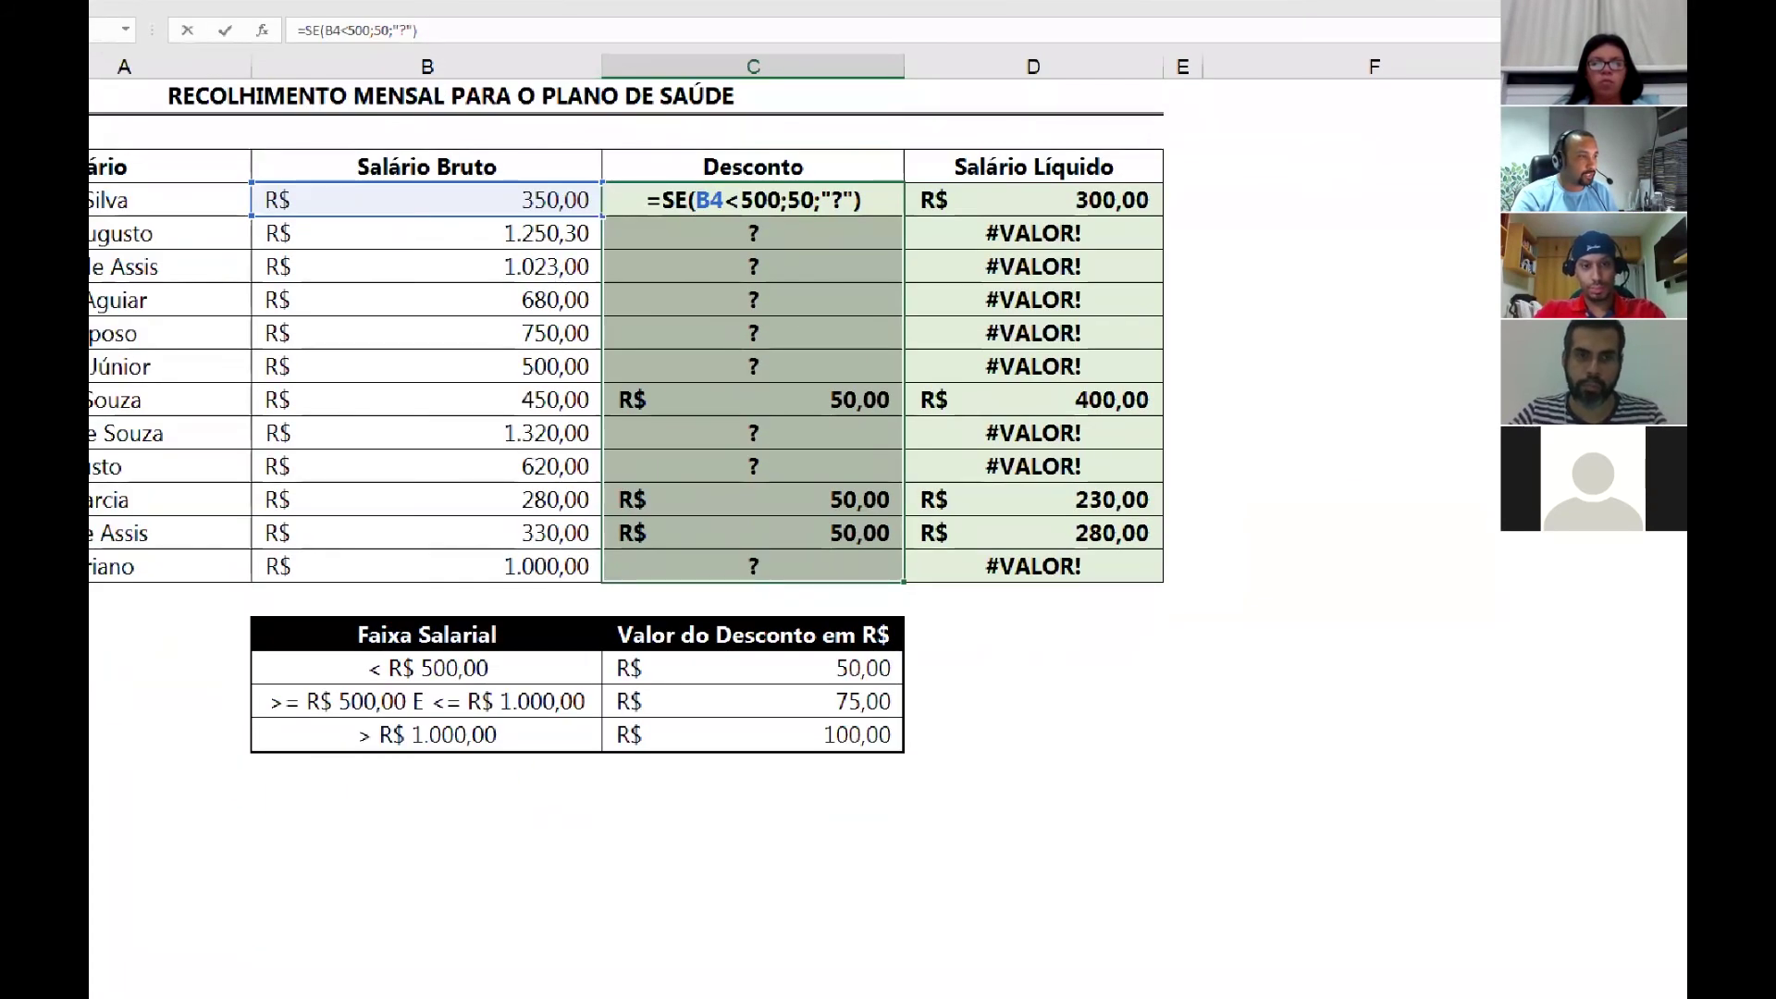
mouse_move(326, 680)
mouse_down()
mouse_move(402, 731)
mouse_move(414, 685)
mouse_move(463, 687)
mouse_move(467, 719)
mouse_move(575, 689)
mouse_up()
key(Escape)
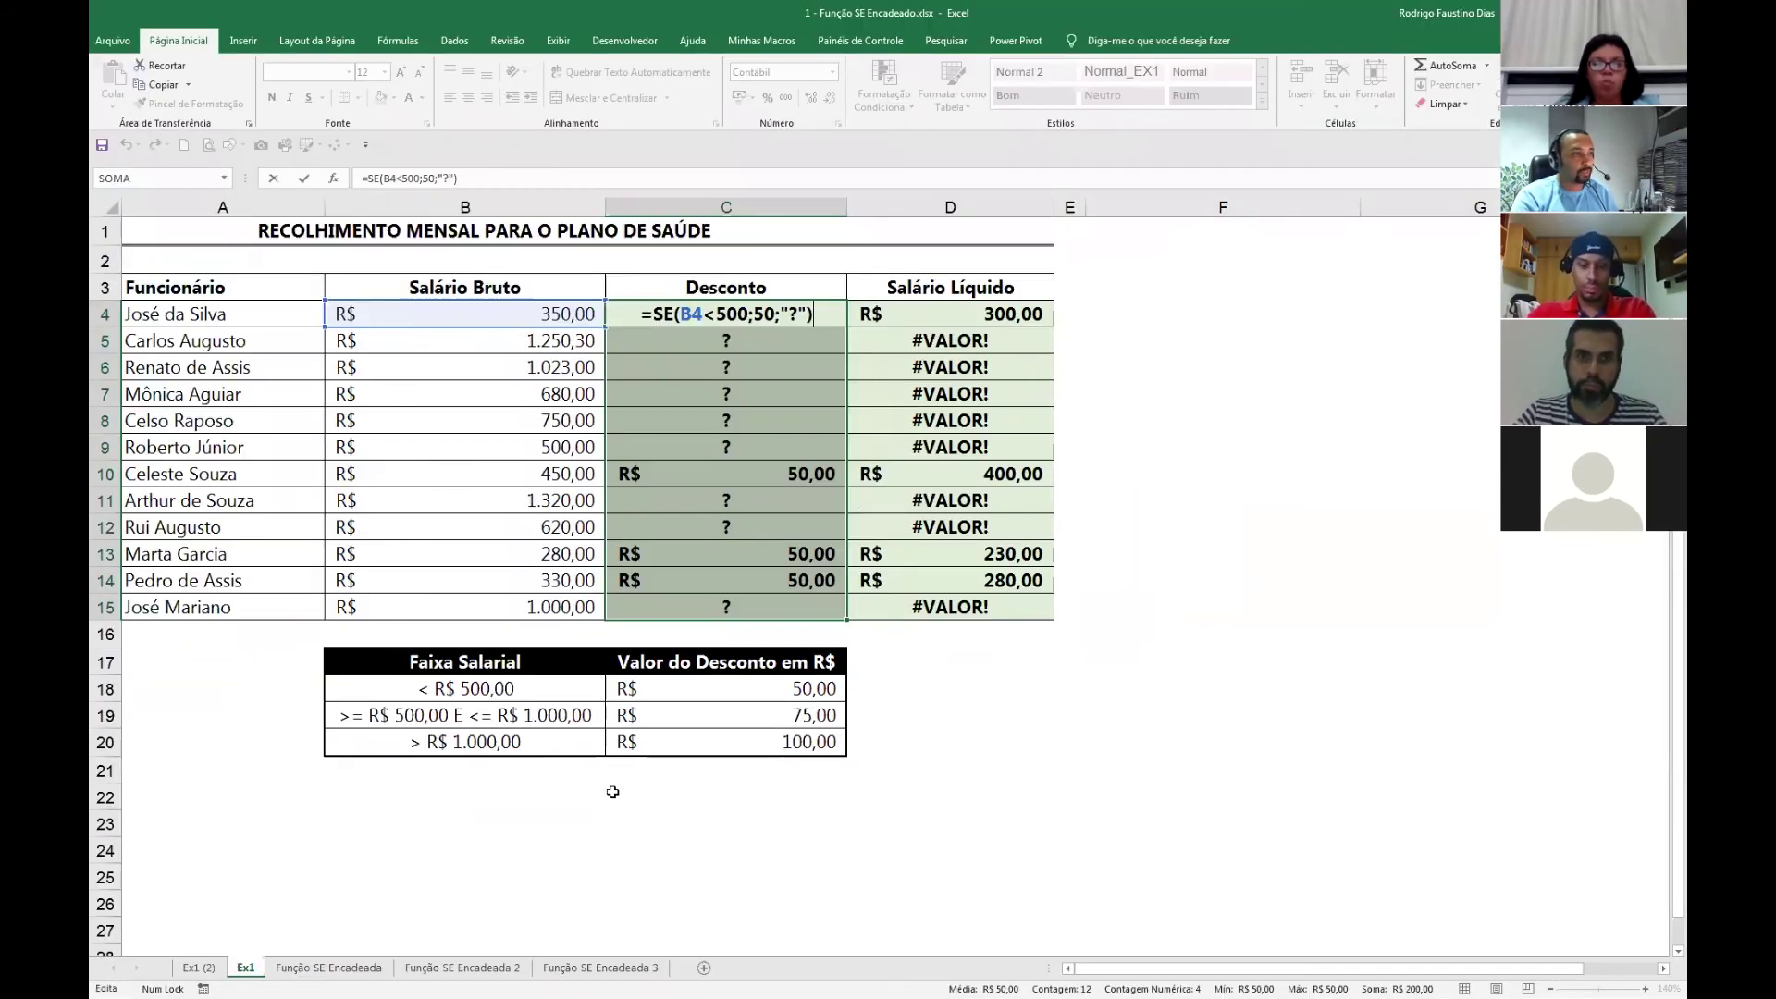
key(BackSpace)
key(BackSpace)
key(BackSpace)
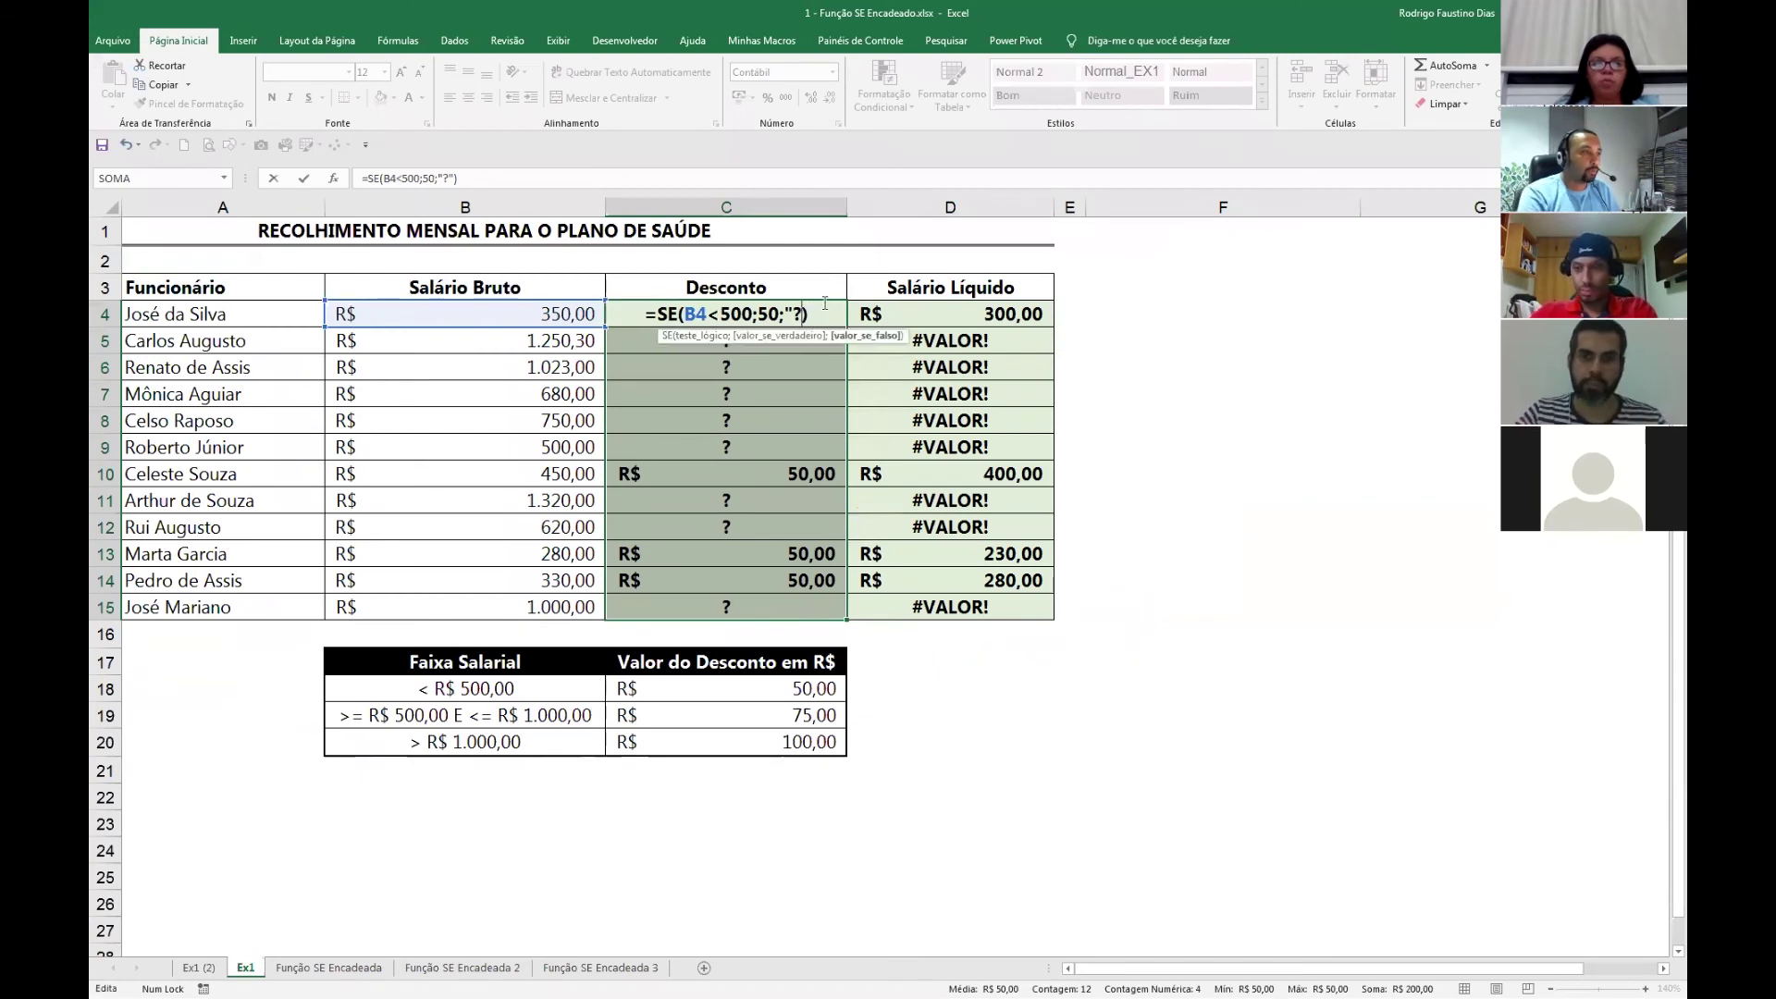
text(se()
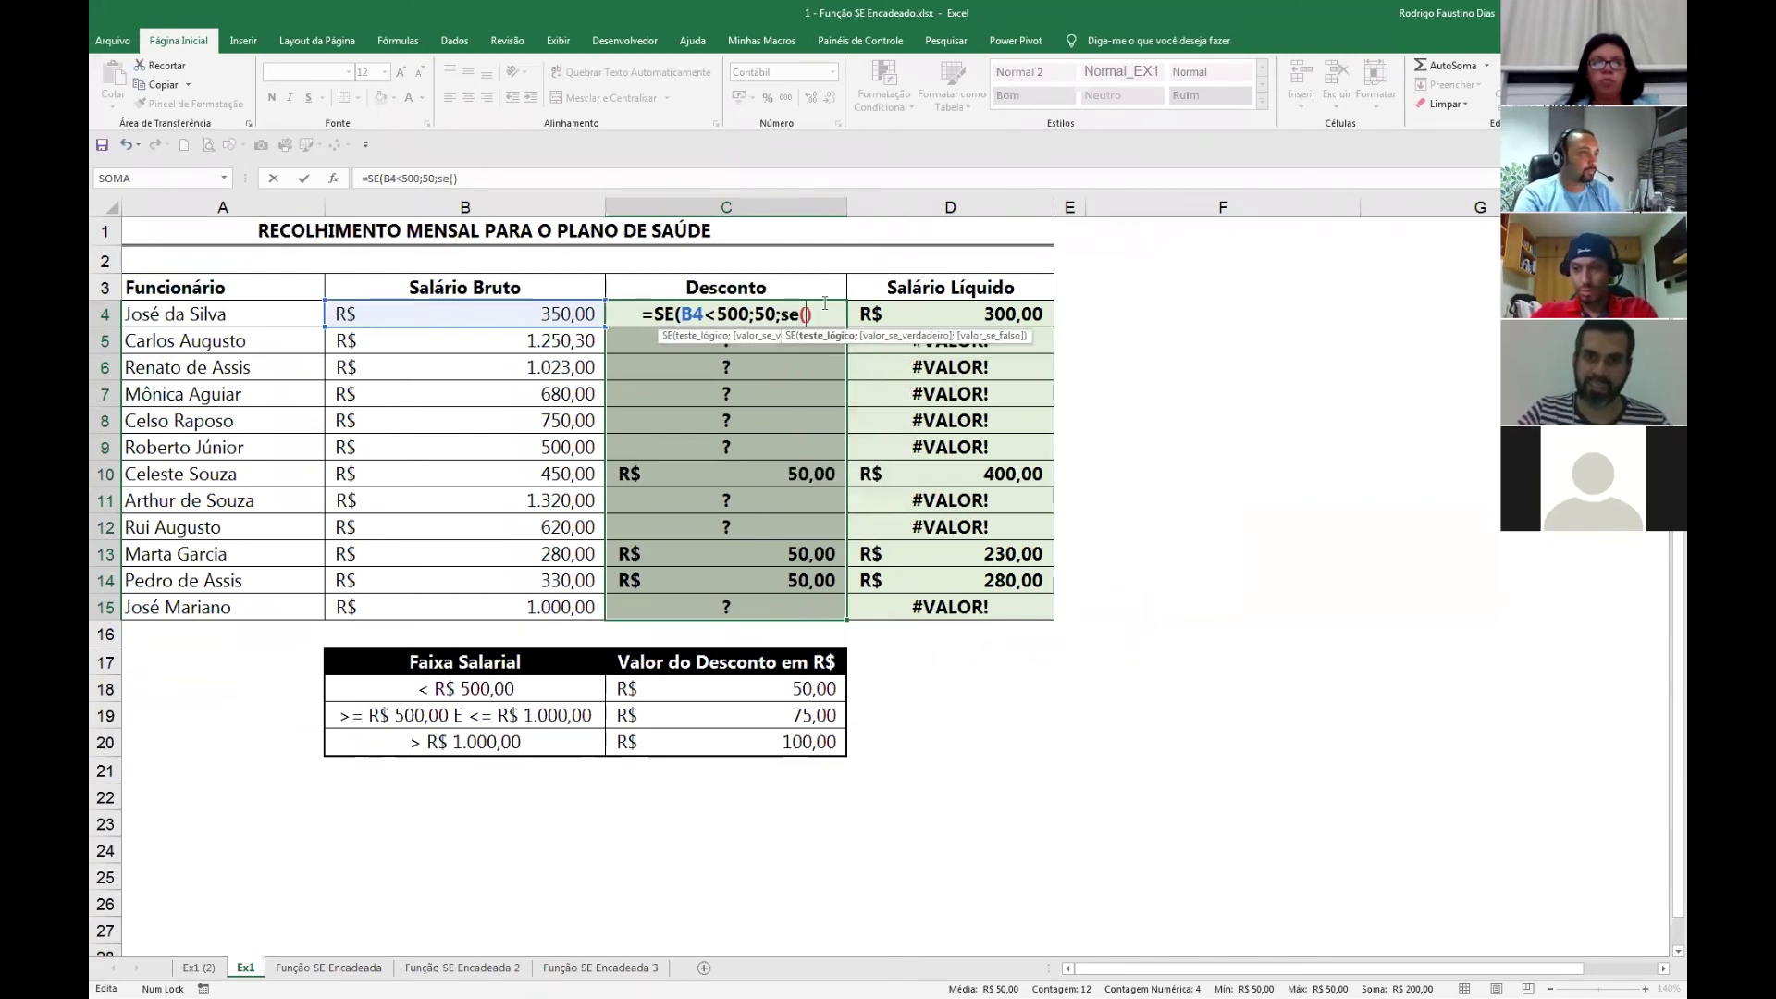
click(575, 311)
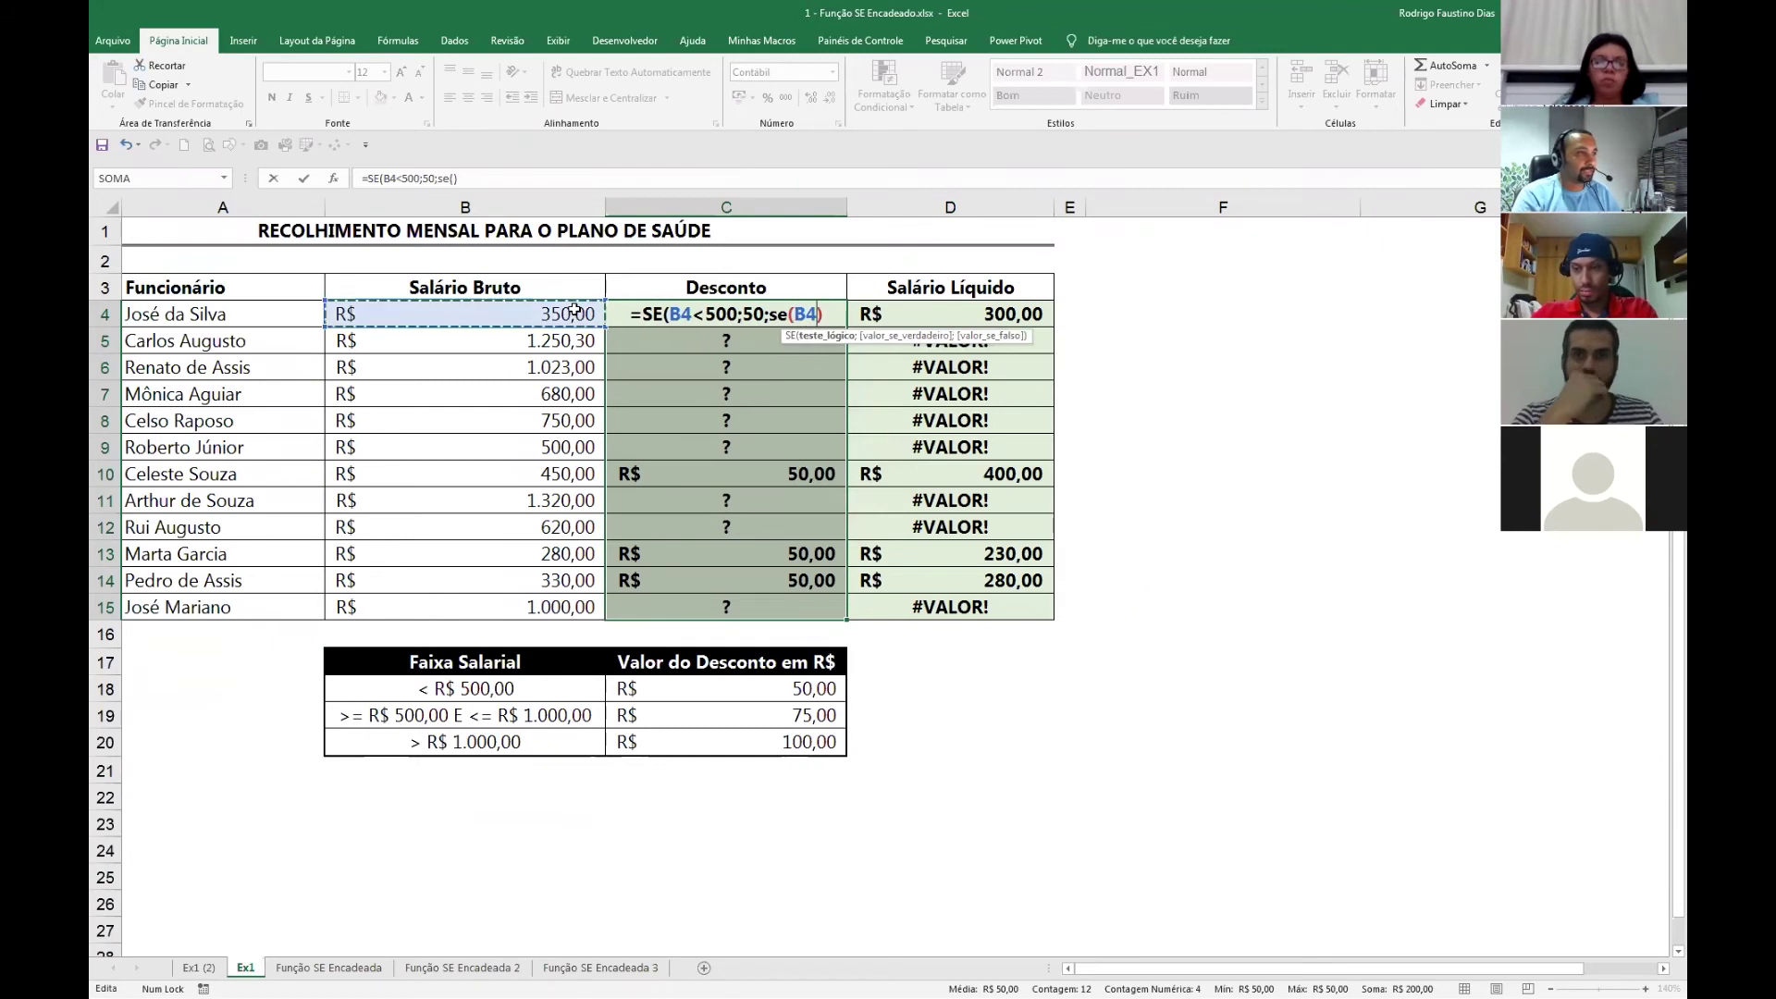
text(<)
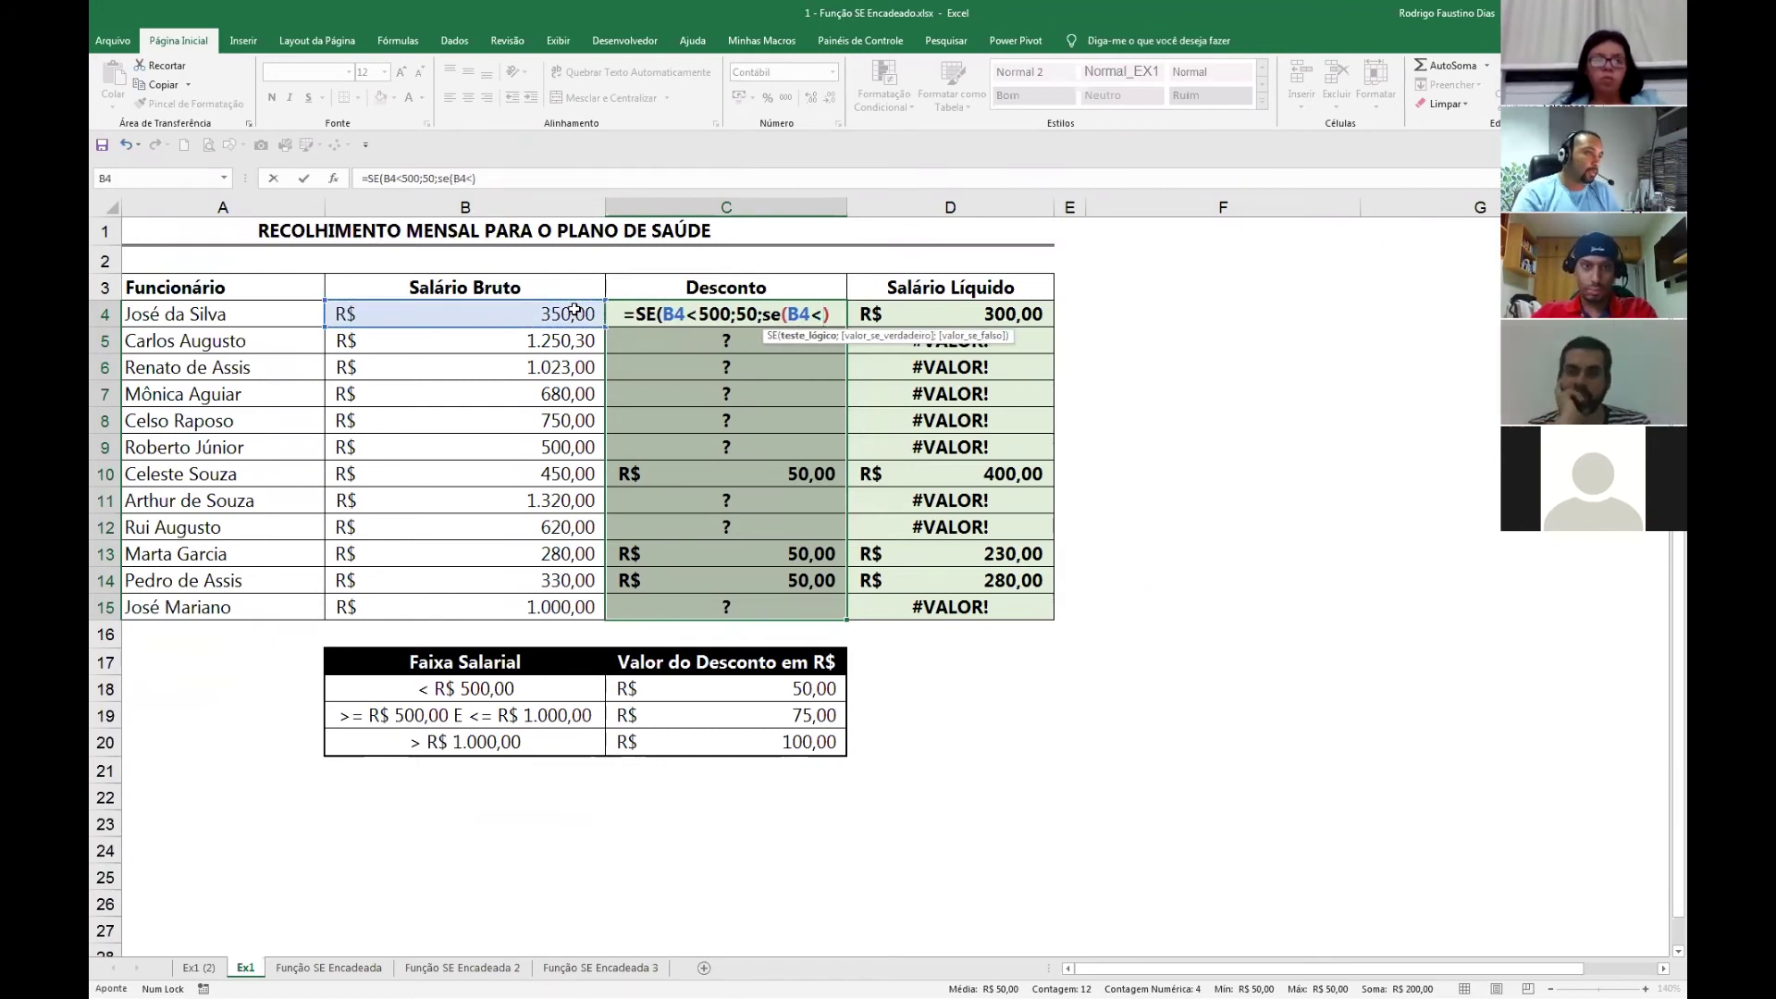
text(1000;)
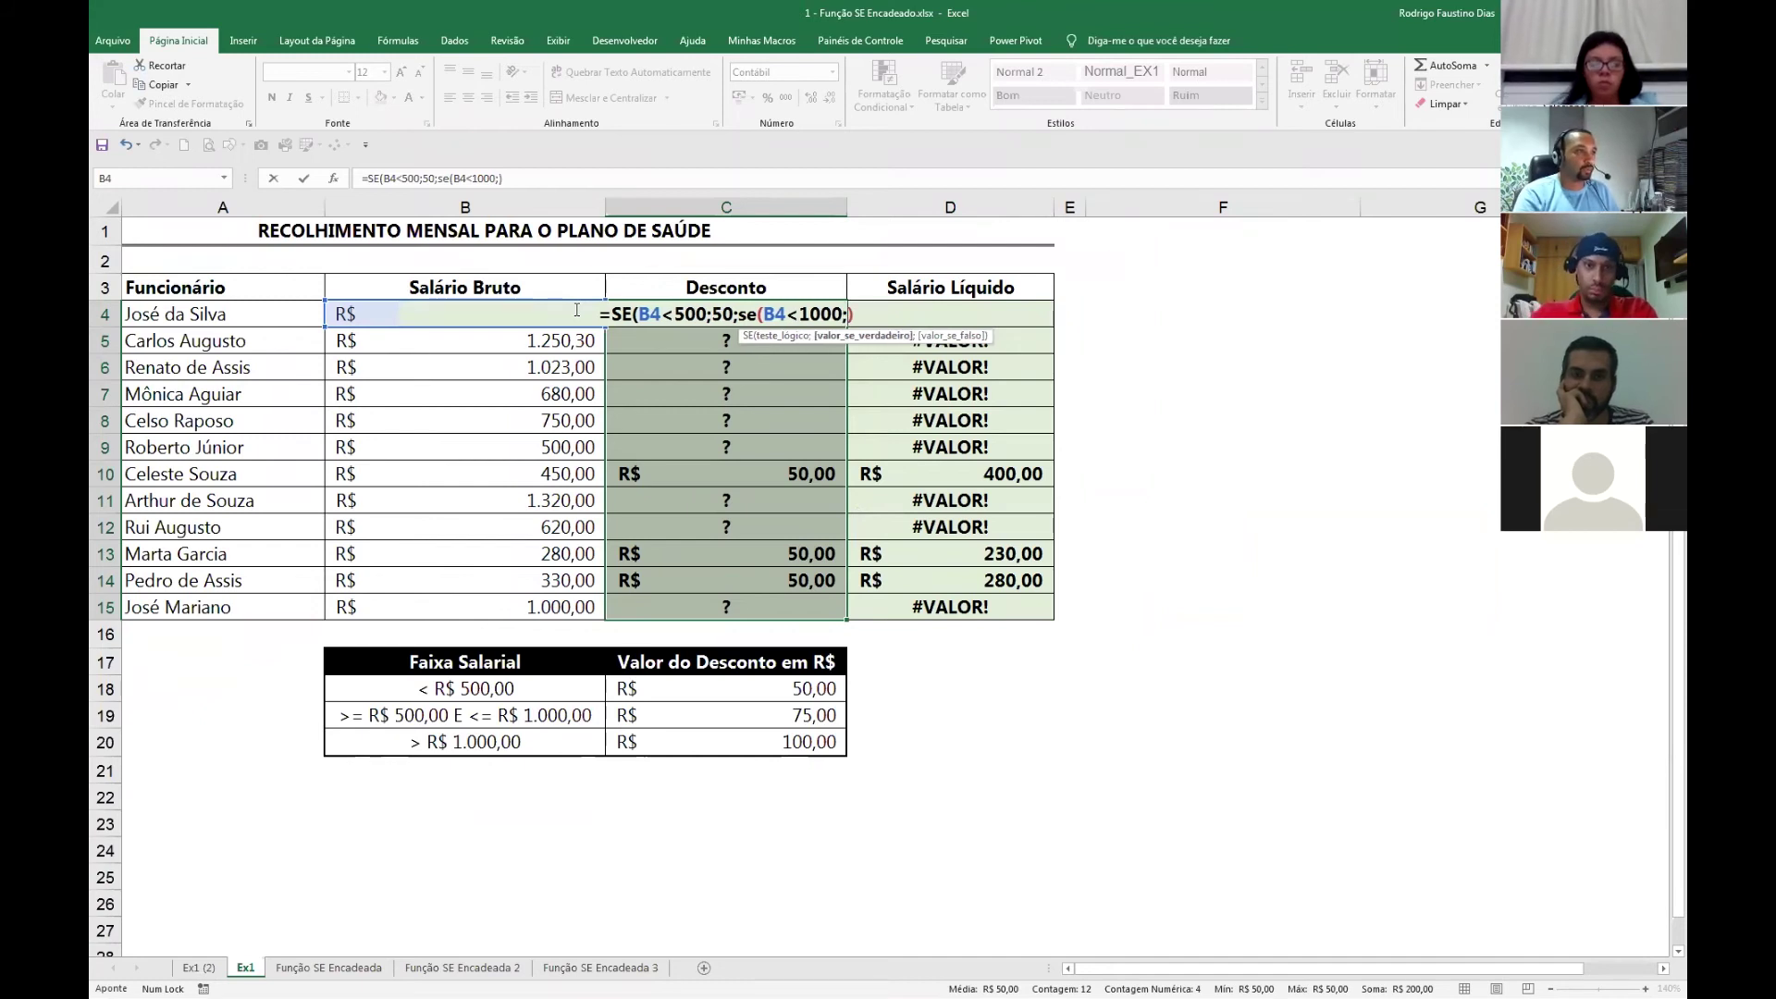
text(75))
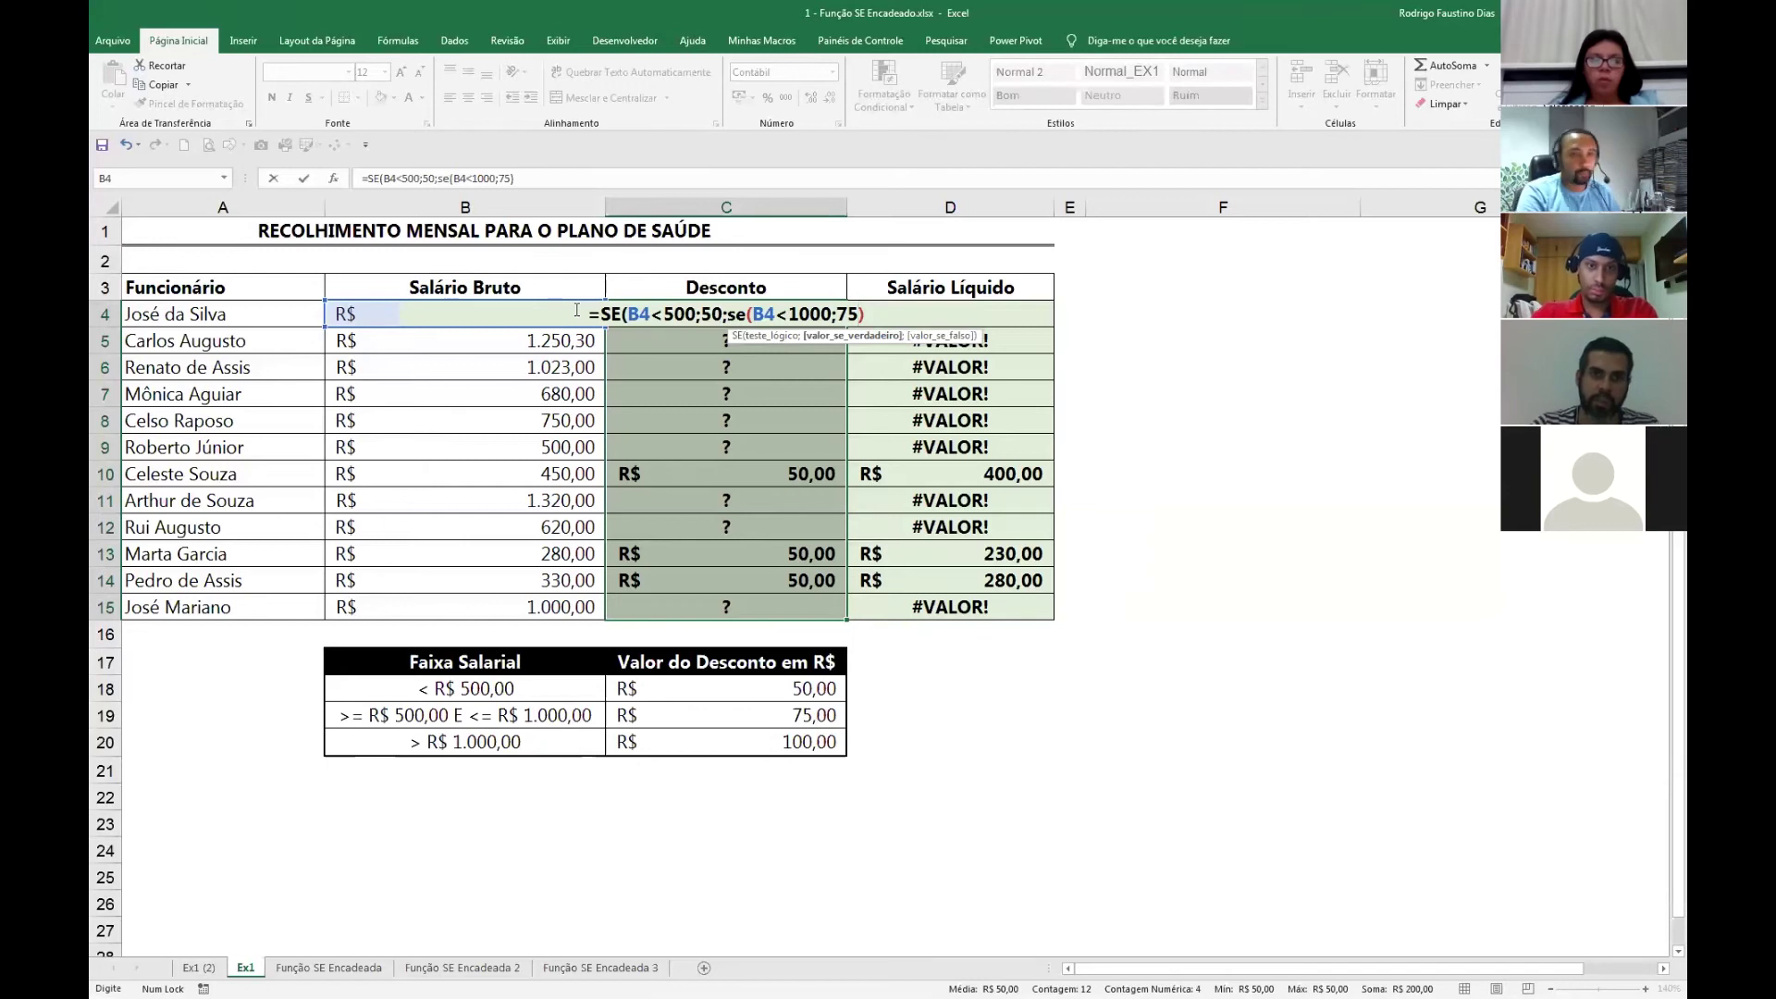
text(;)
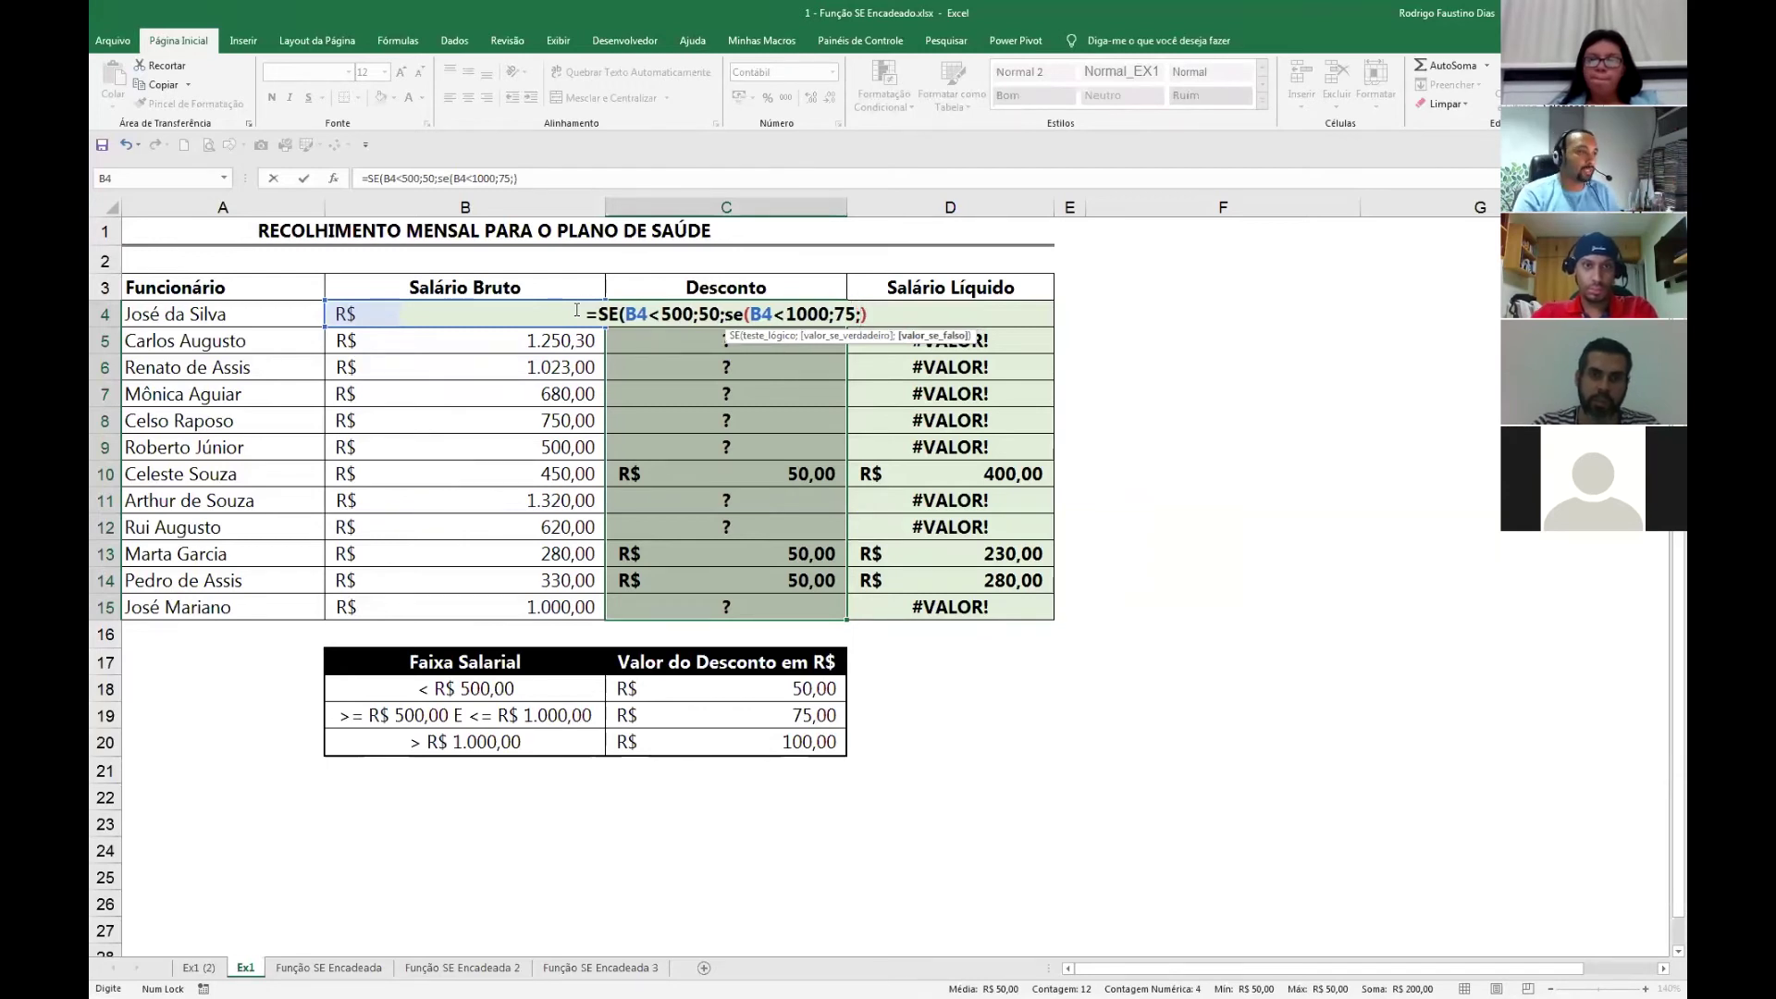
Change the nested test to B4<=1000 and complete the formula with 100 as the false result.
click(800, 314)
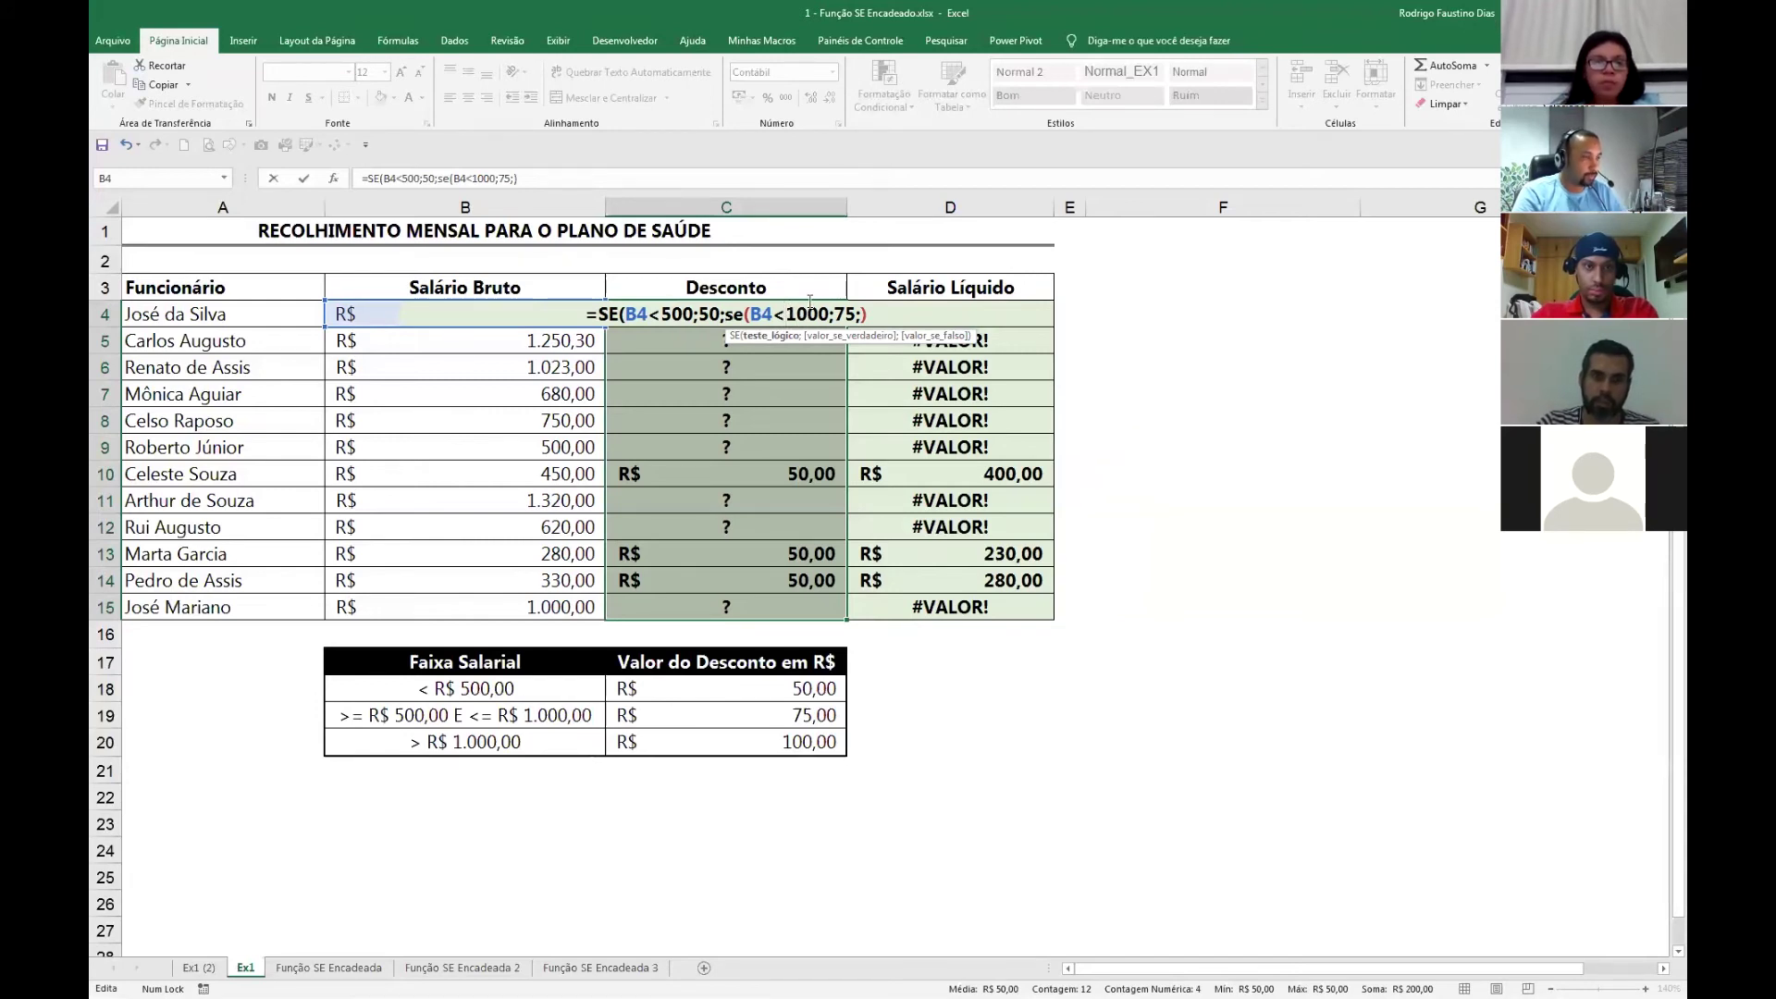
text(=)
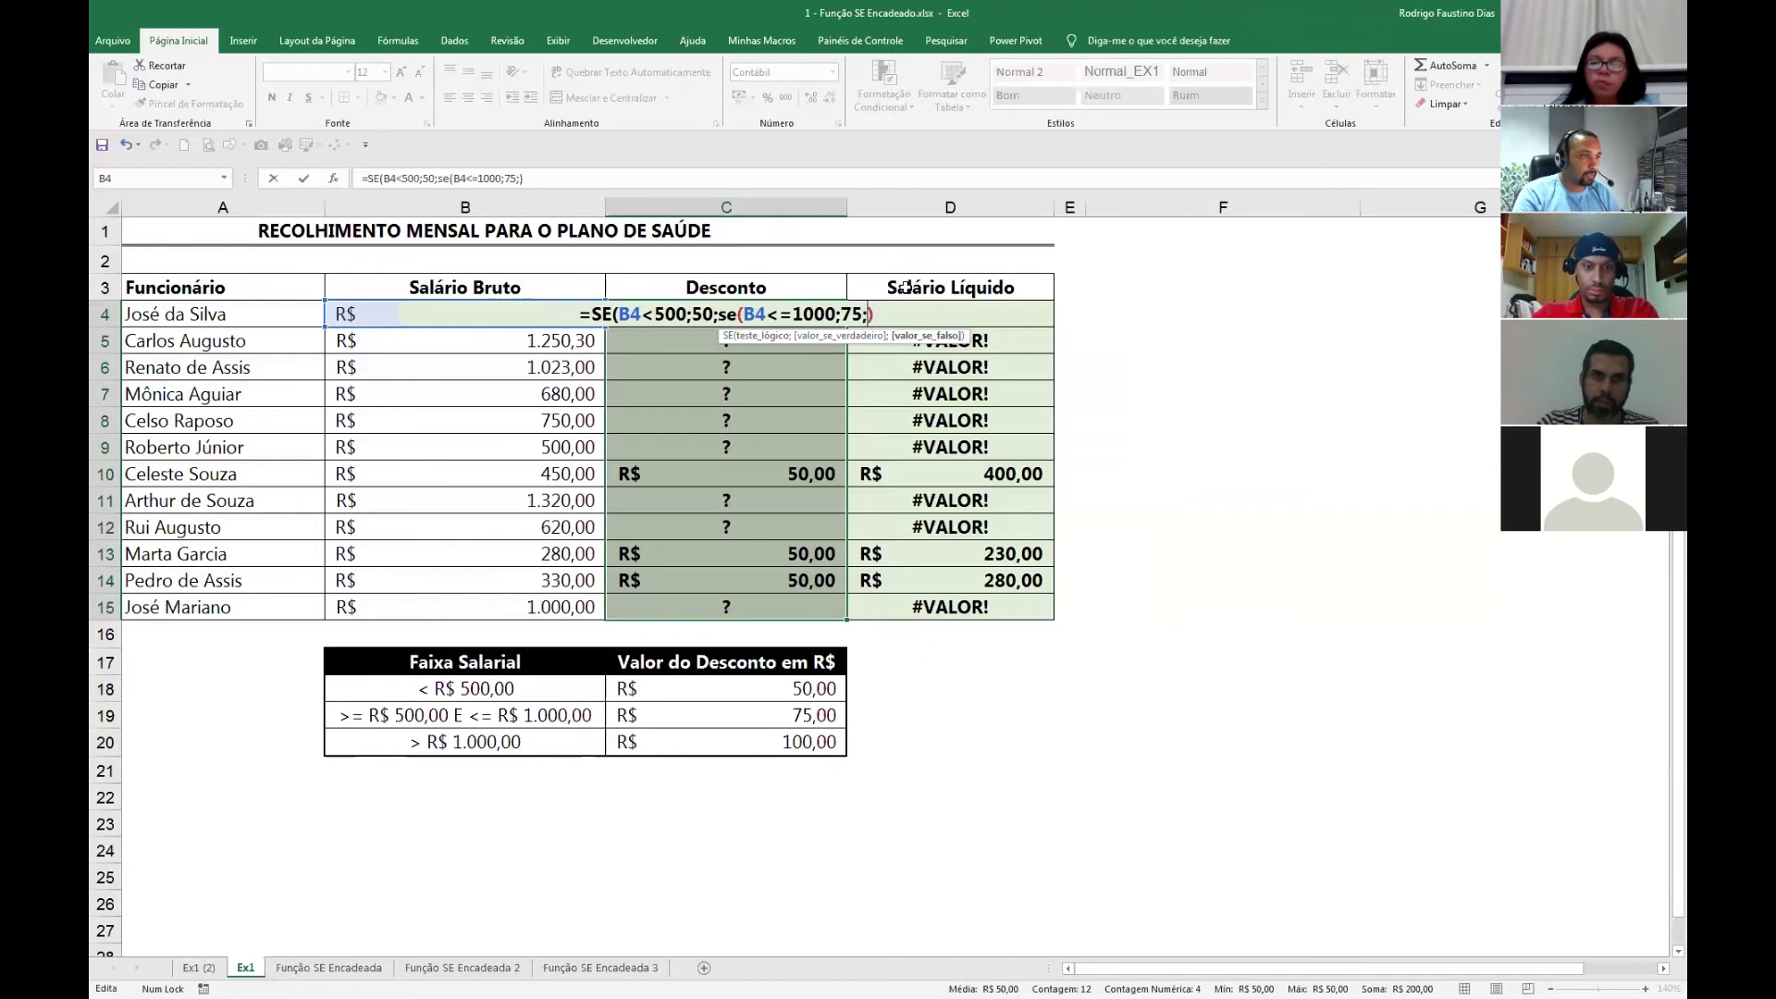
text(100))
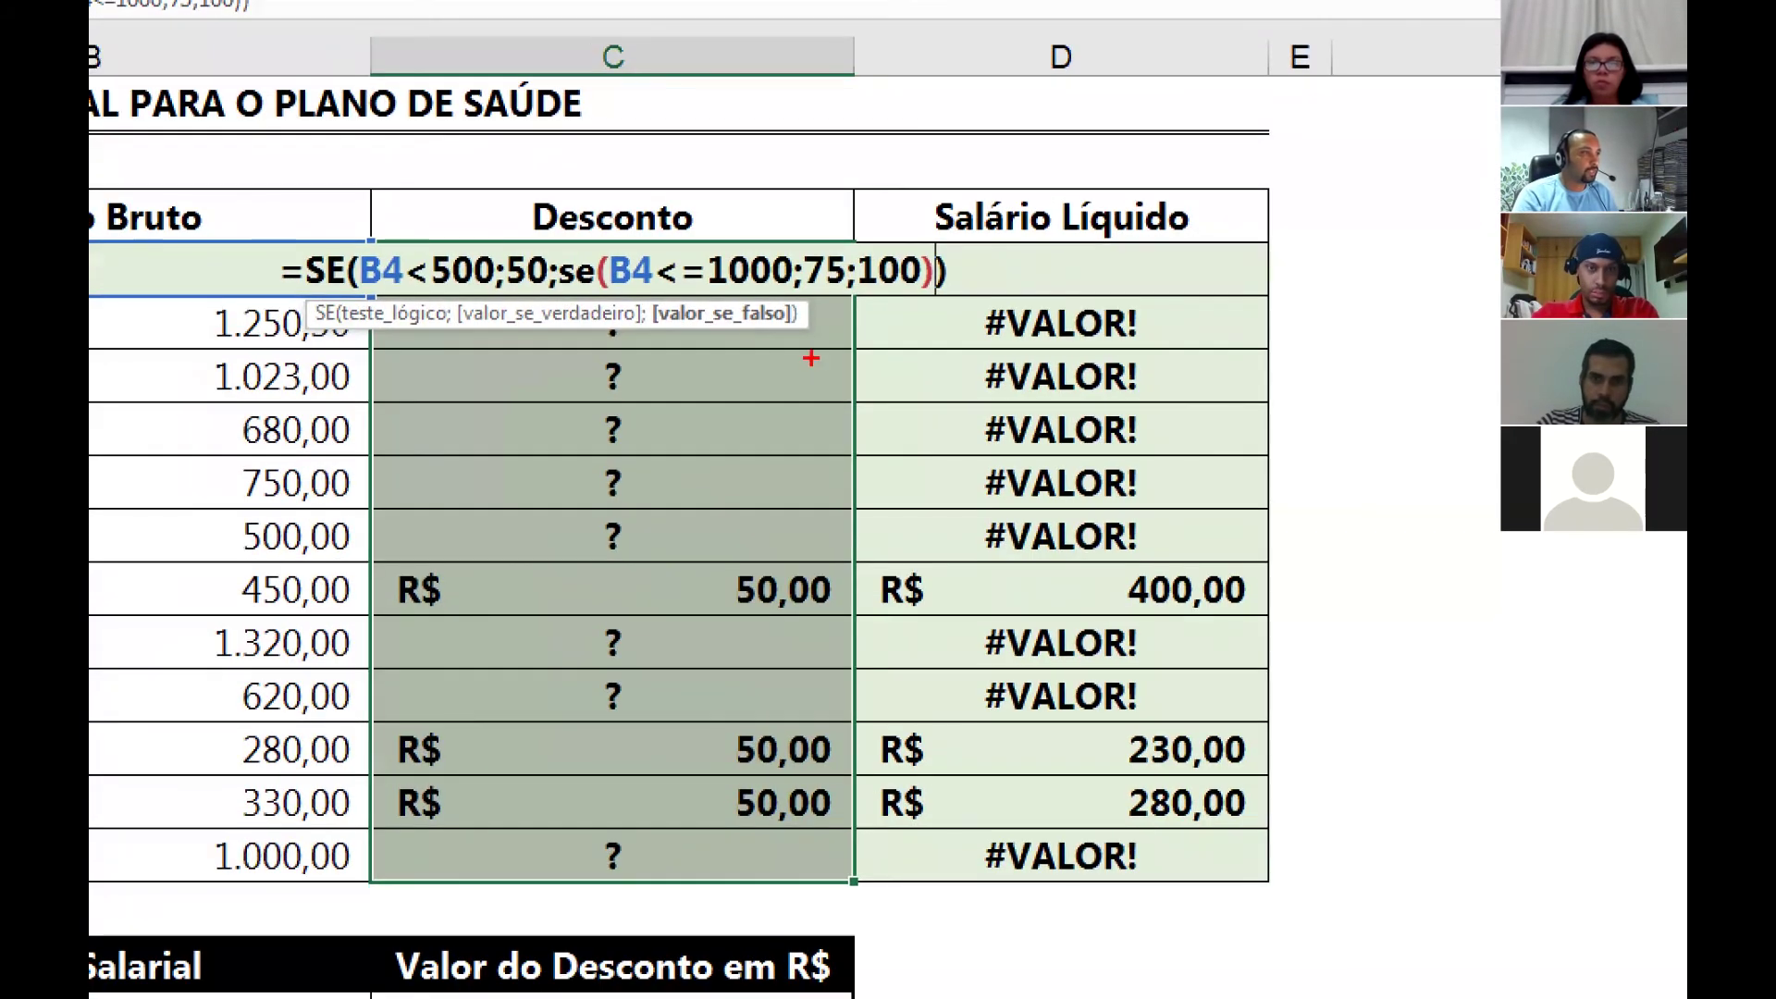
Apply the formula =SE(B4<500;50;SE(B4<=1000;75;100)) to all of the Desconto range C4:C15.
mouse_move(600, 248)
mouse_down()
mouse_move(668, 302)
mouse_move(801, 303)
mouse_up()
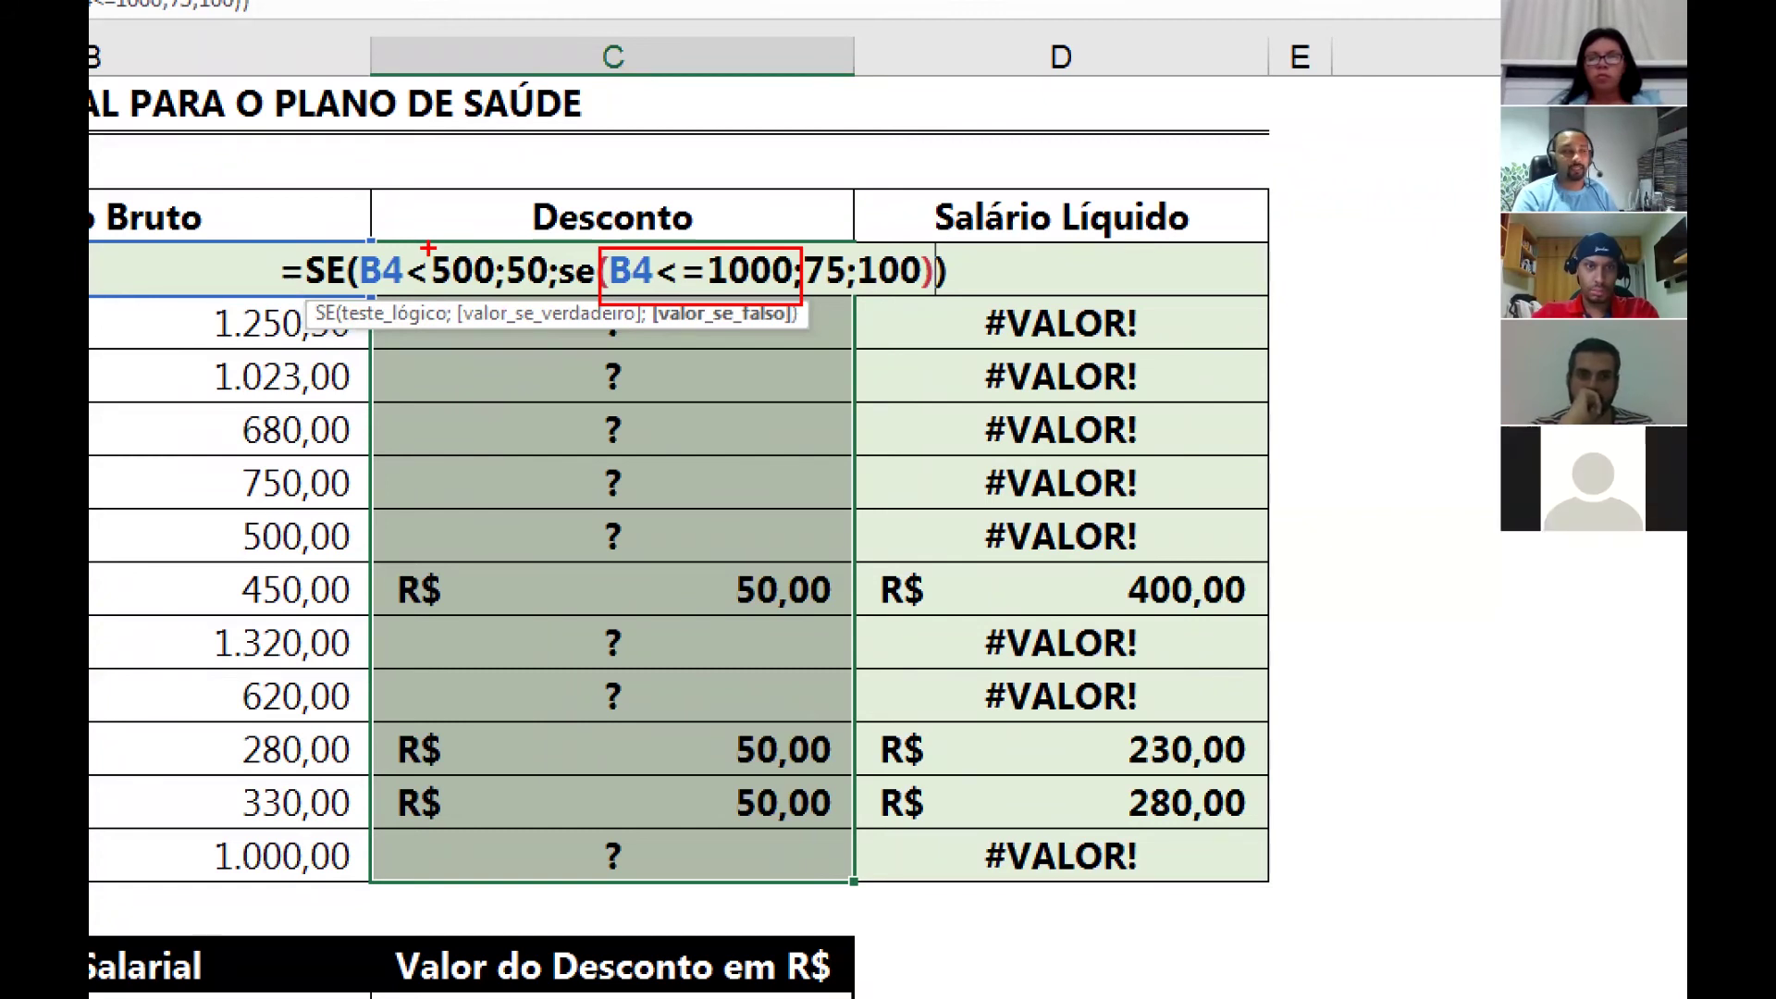
drag(441, 183, 440, 243)
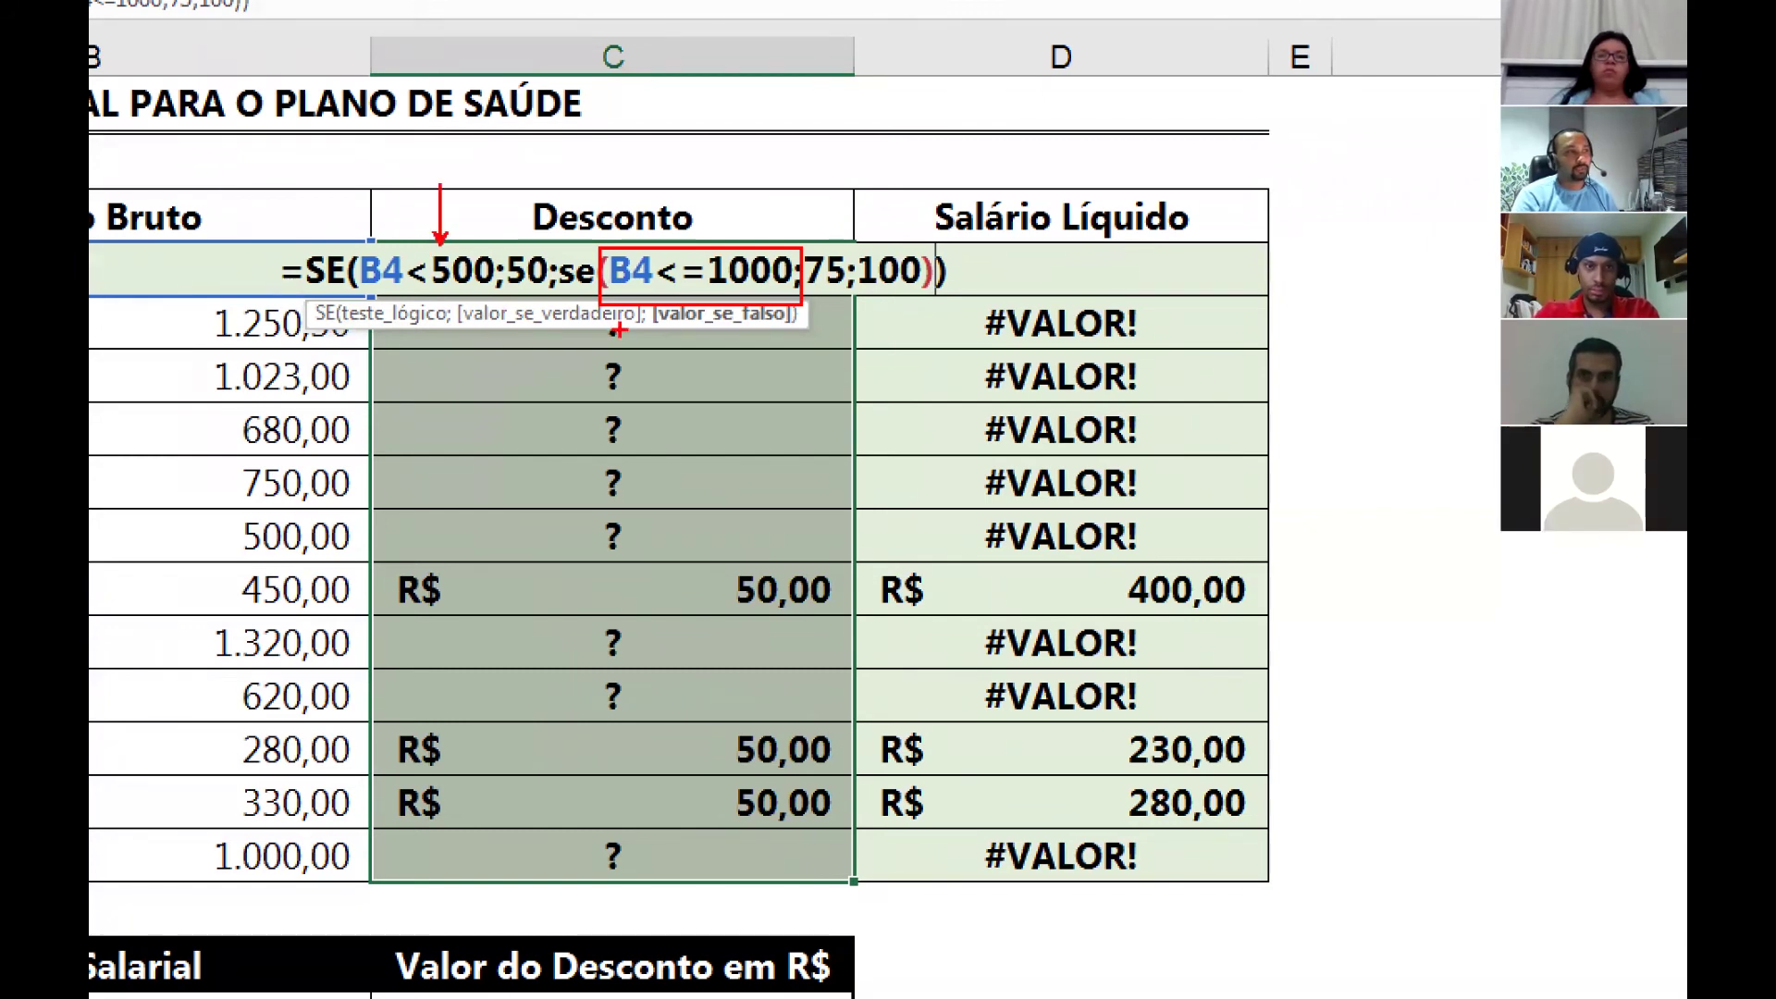
mouse_move(703, 216)
mouse_down()
mouse_move(590, 298)
mouse_move(804, 251)
mouse_move(798, 152)
mouse_move(904, 241)
mouse_move(904, 269)
mouse_up()
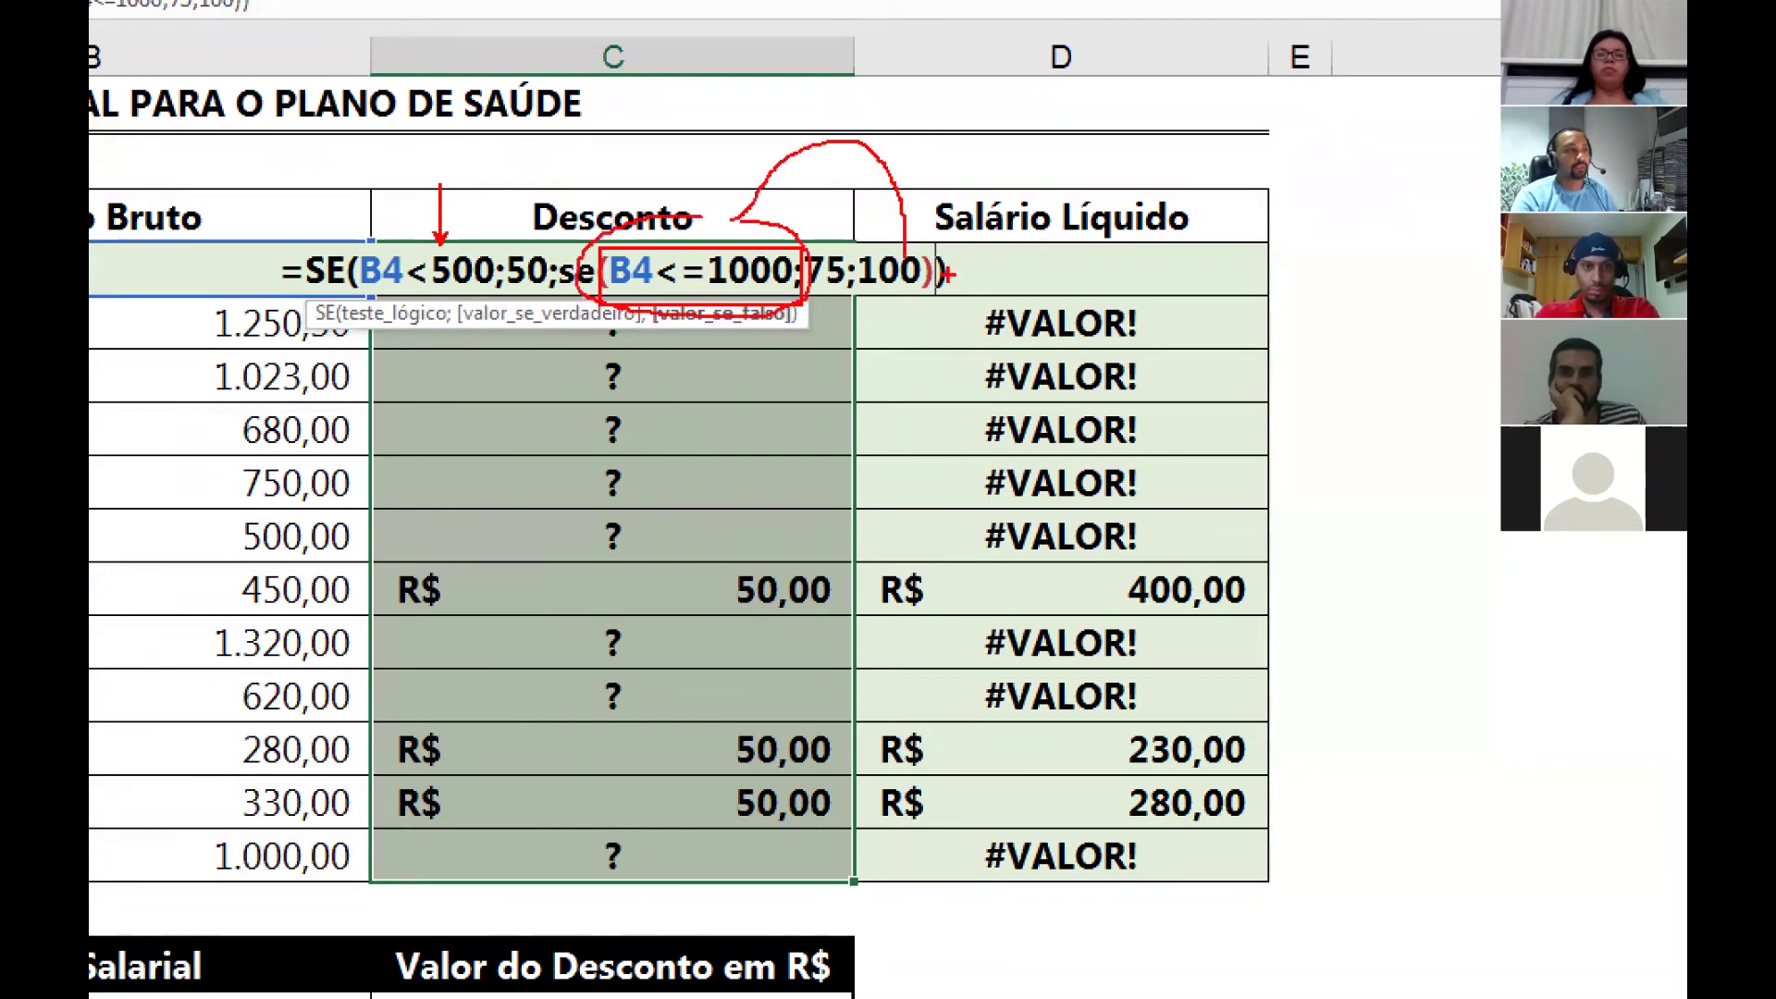
key(Escape)
key(ctrl+Return)
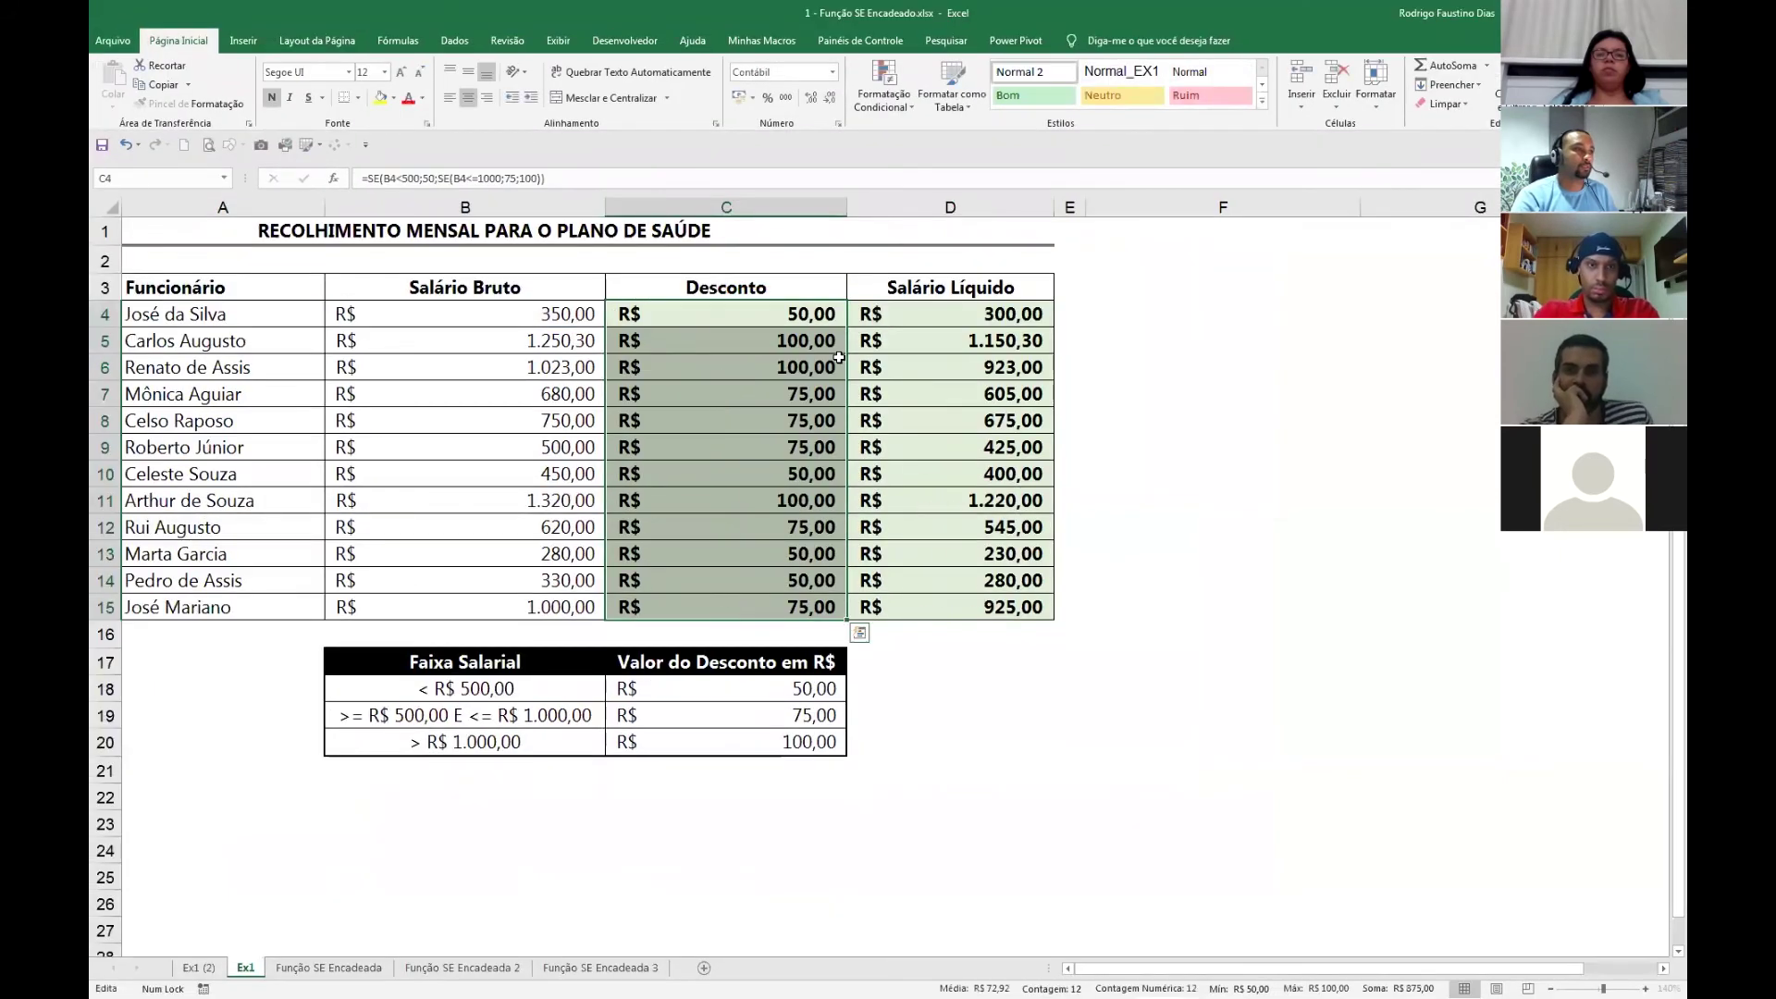
Review the structure of the nested SE formula in C4.
key(F2)
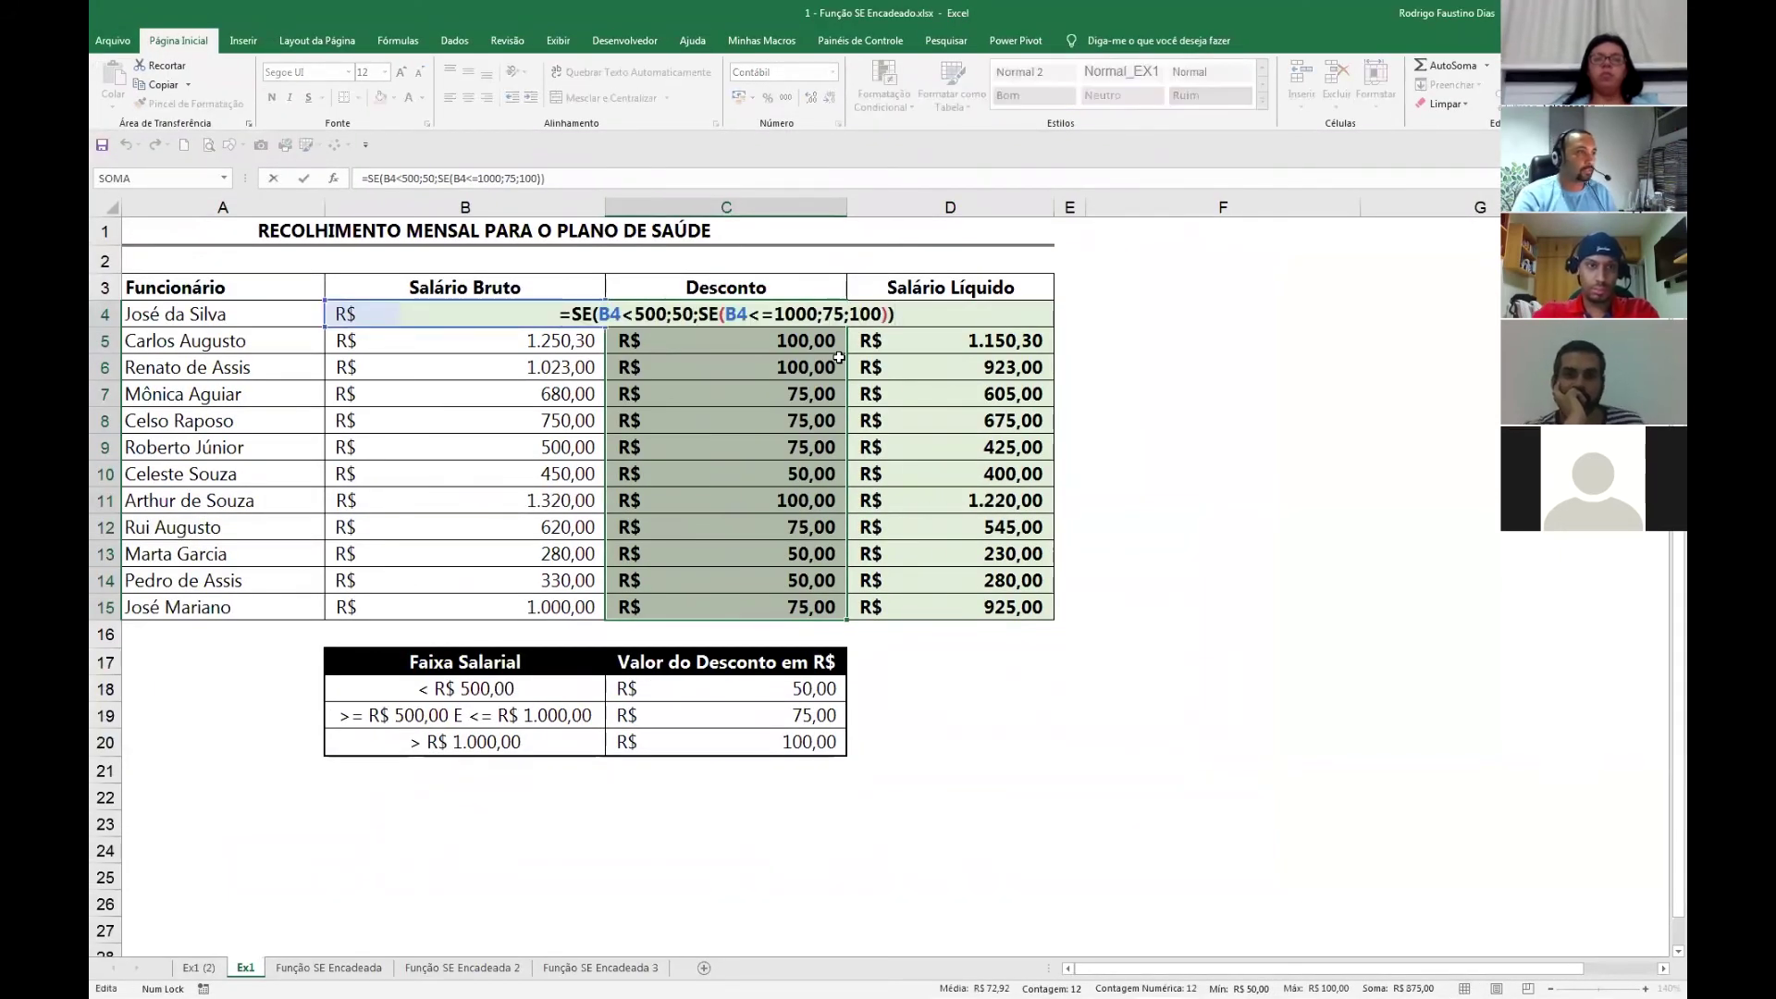
key(ctrl+1)
scroll(839, 357, down, 2)
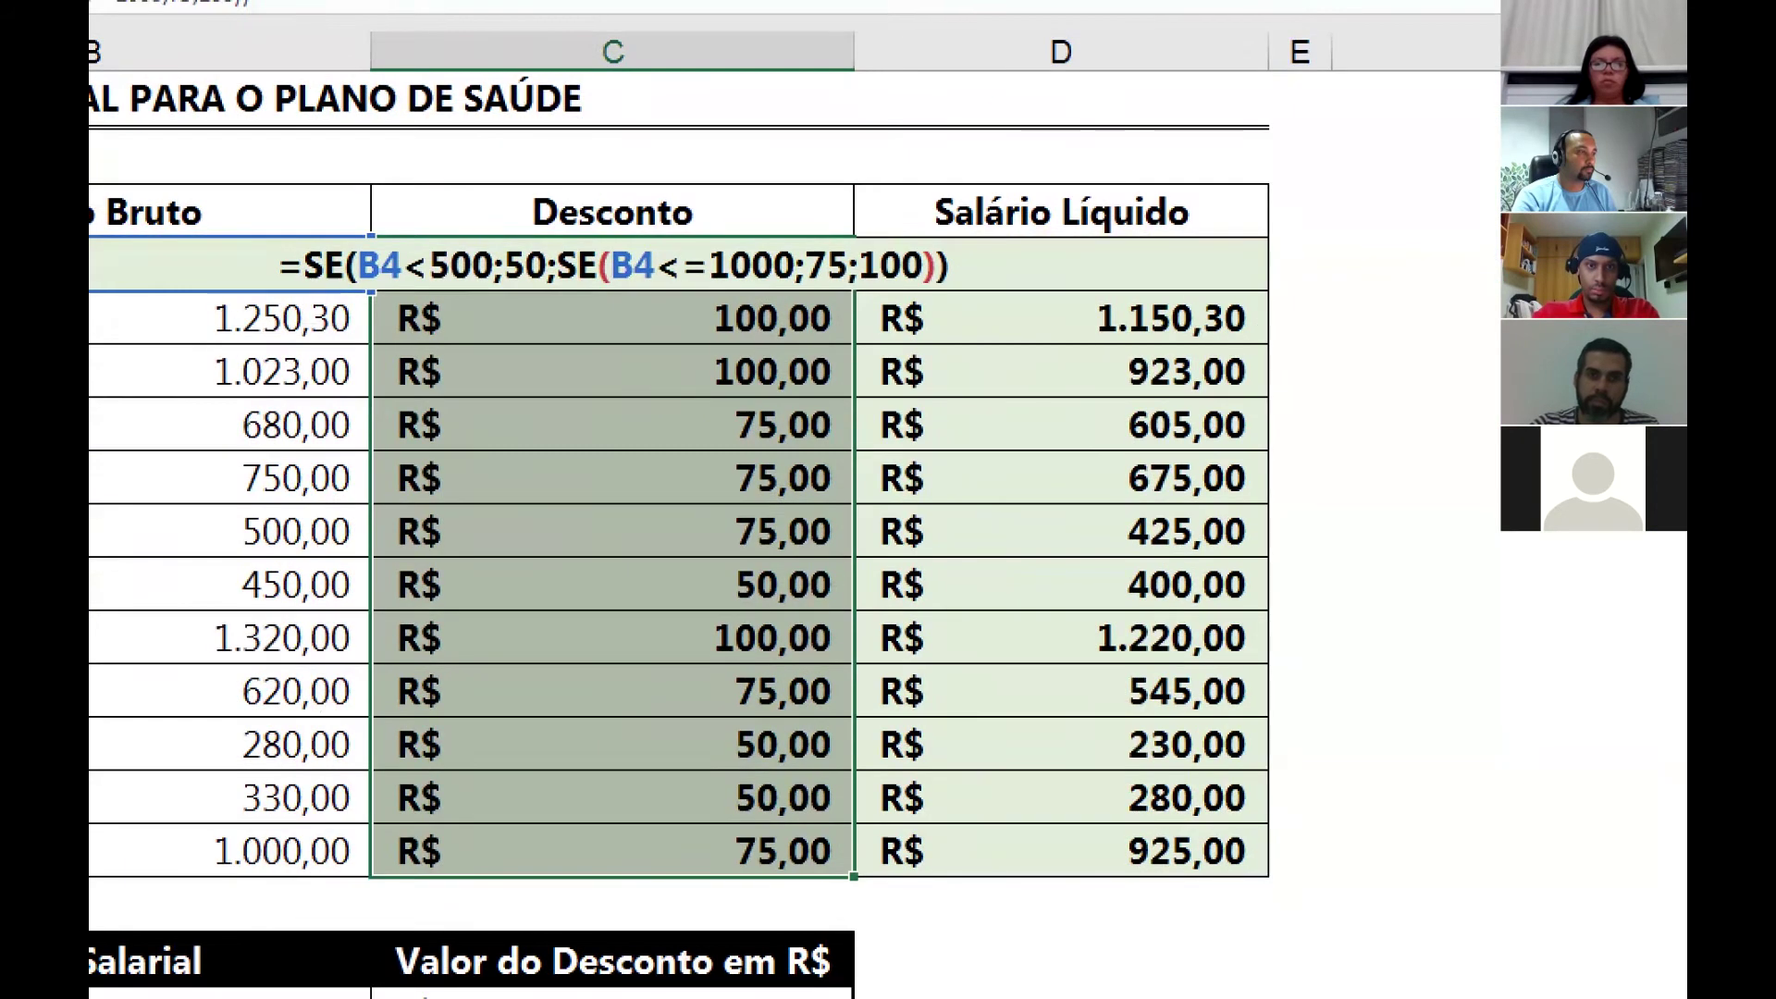
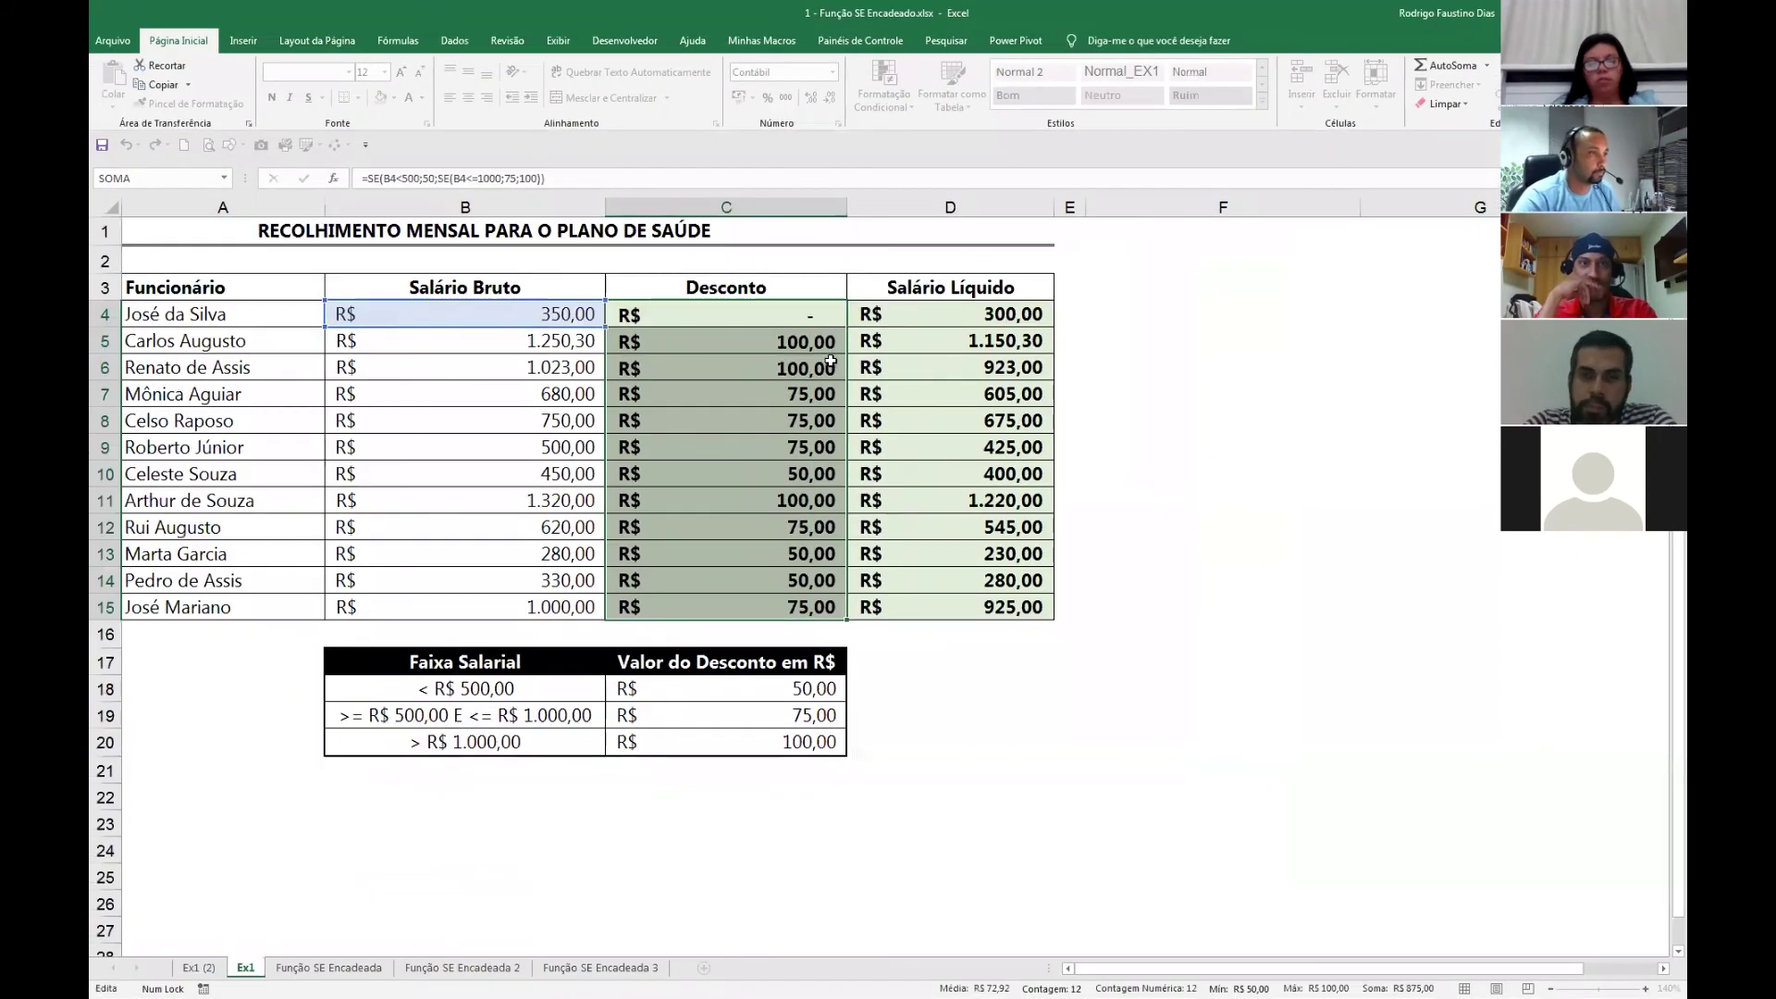
key(Return)
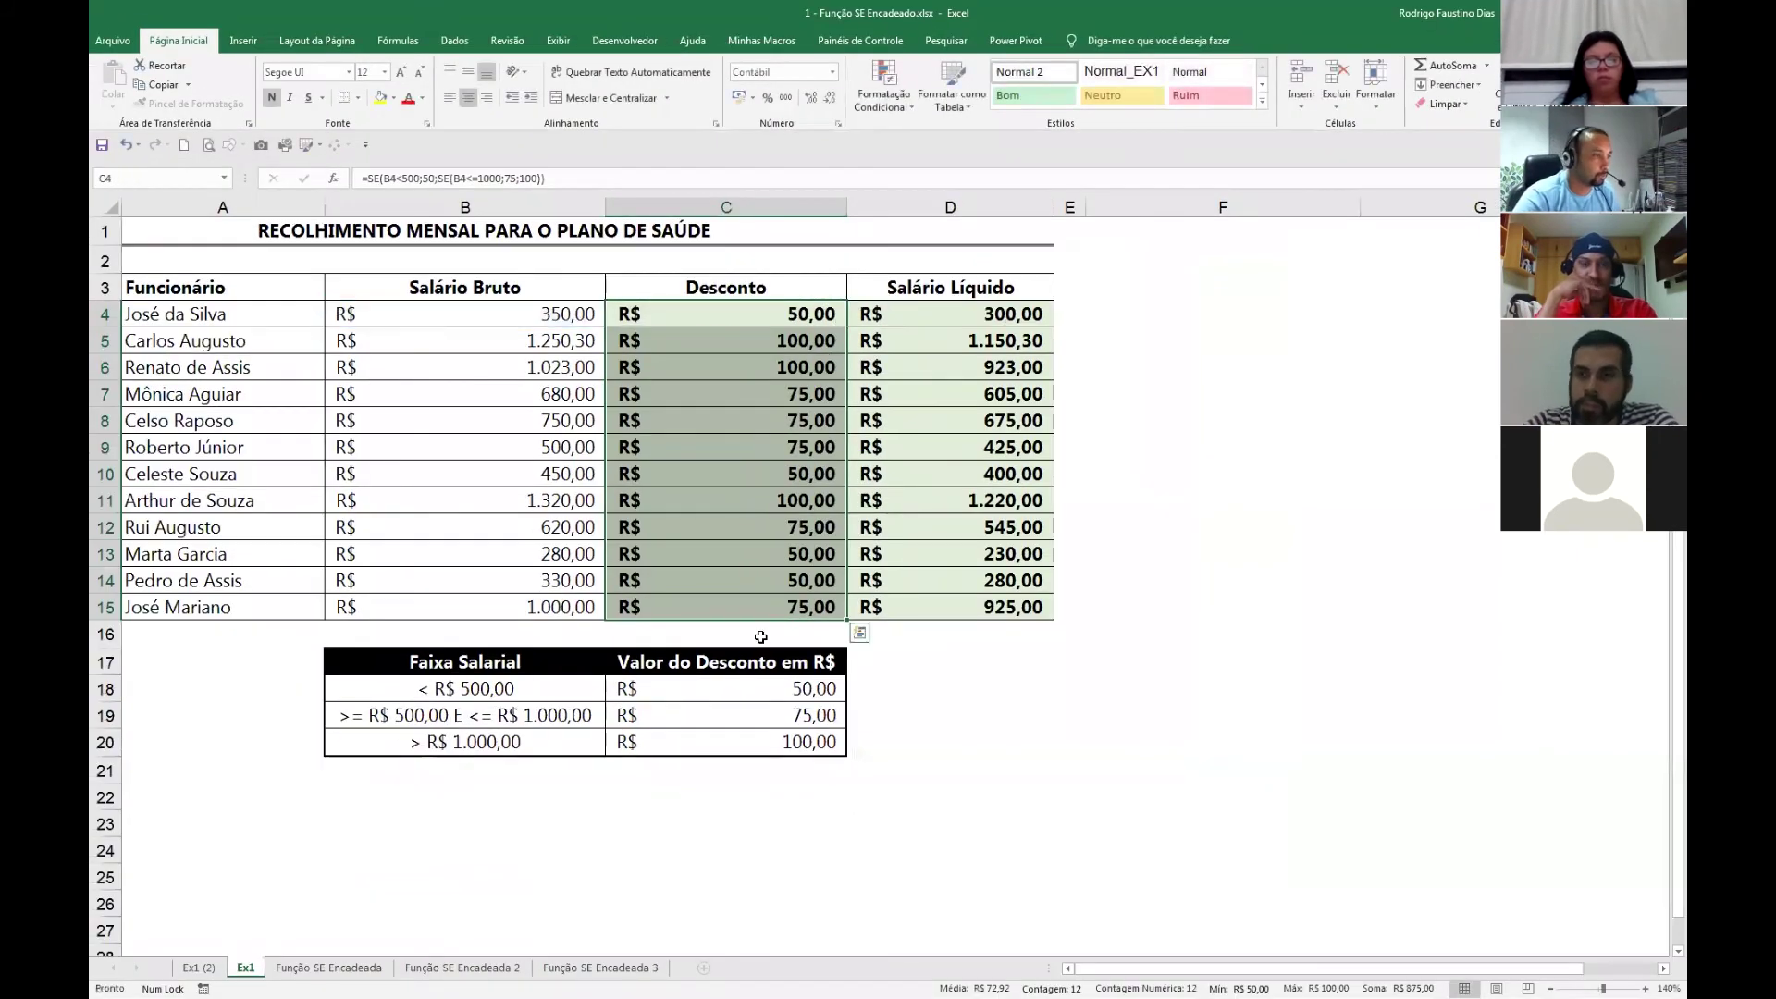
Open the Função SE Encadeada sheet and look over its Boletim Escolar exercise.
click(354, 968)
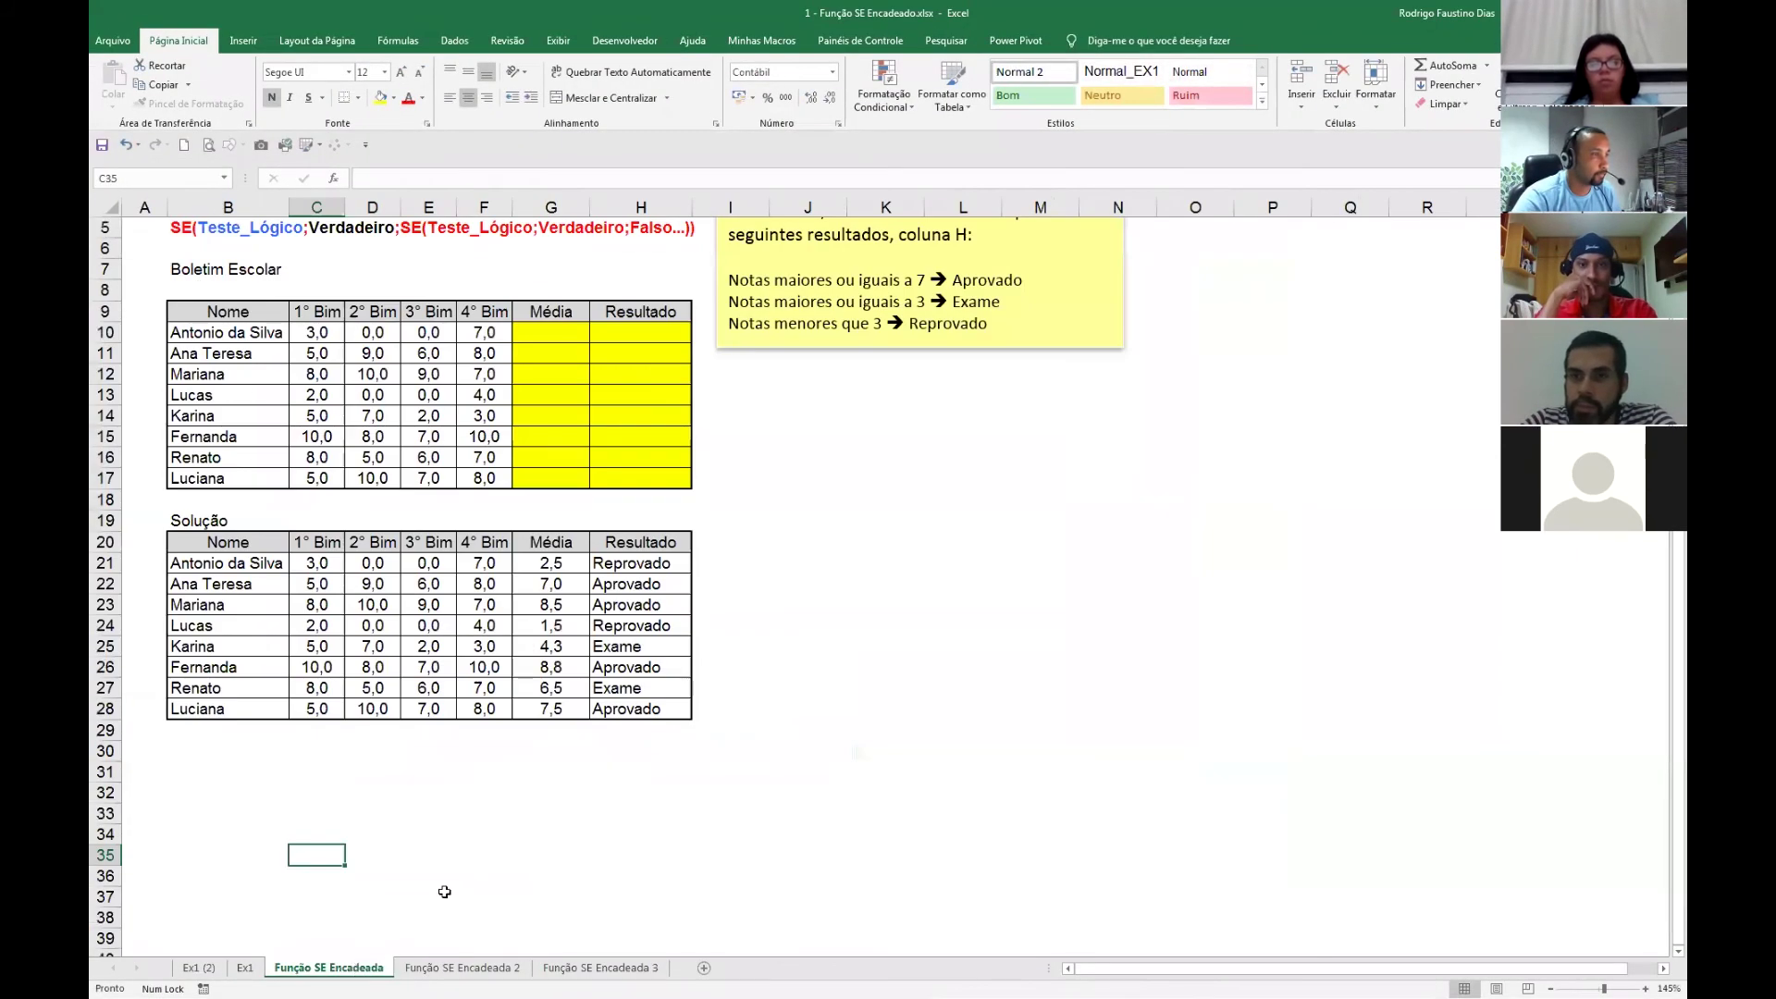
click(741, 519)
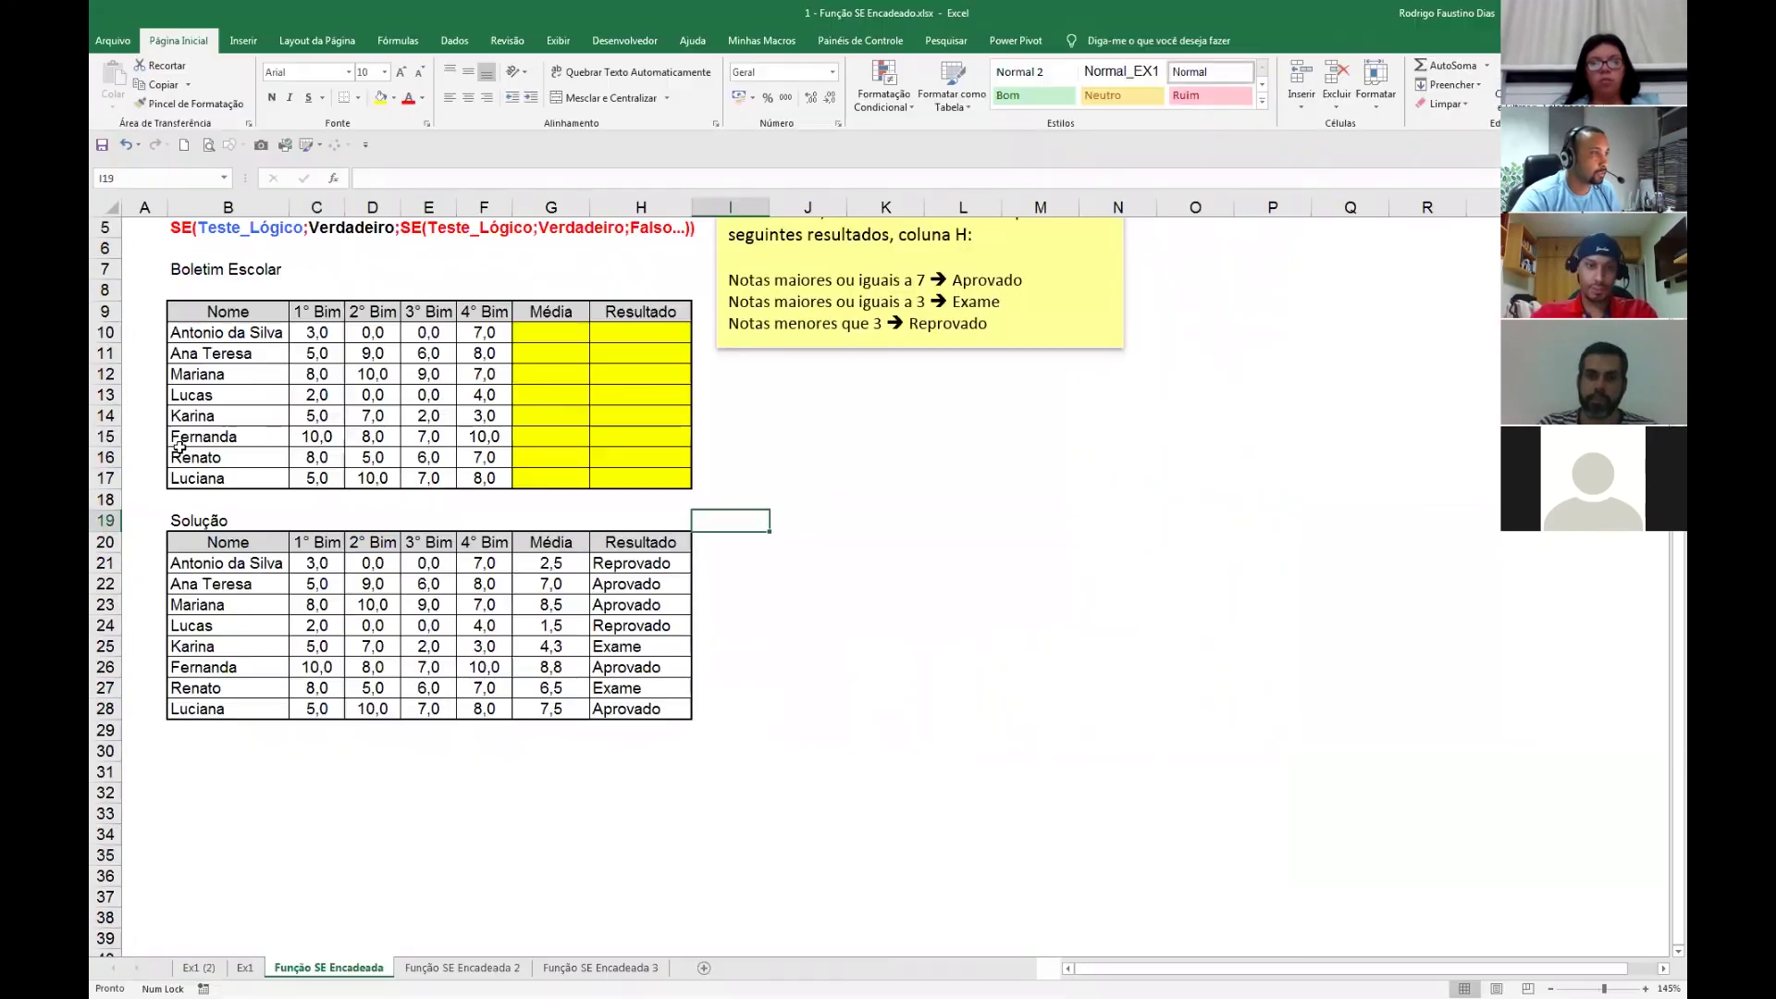
click(325, 325)
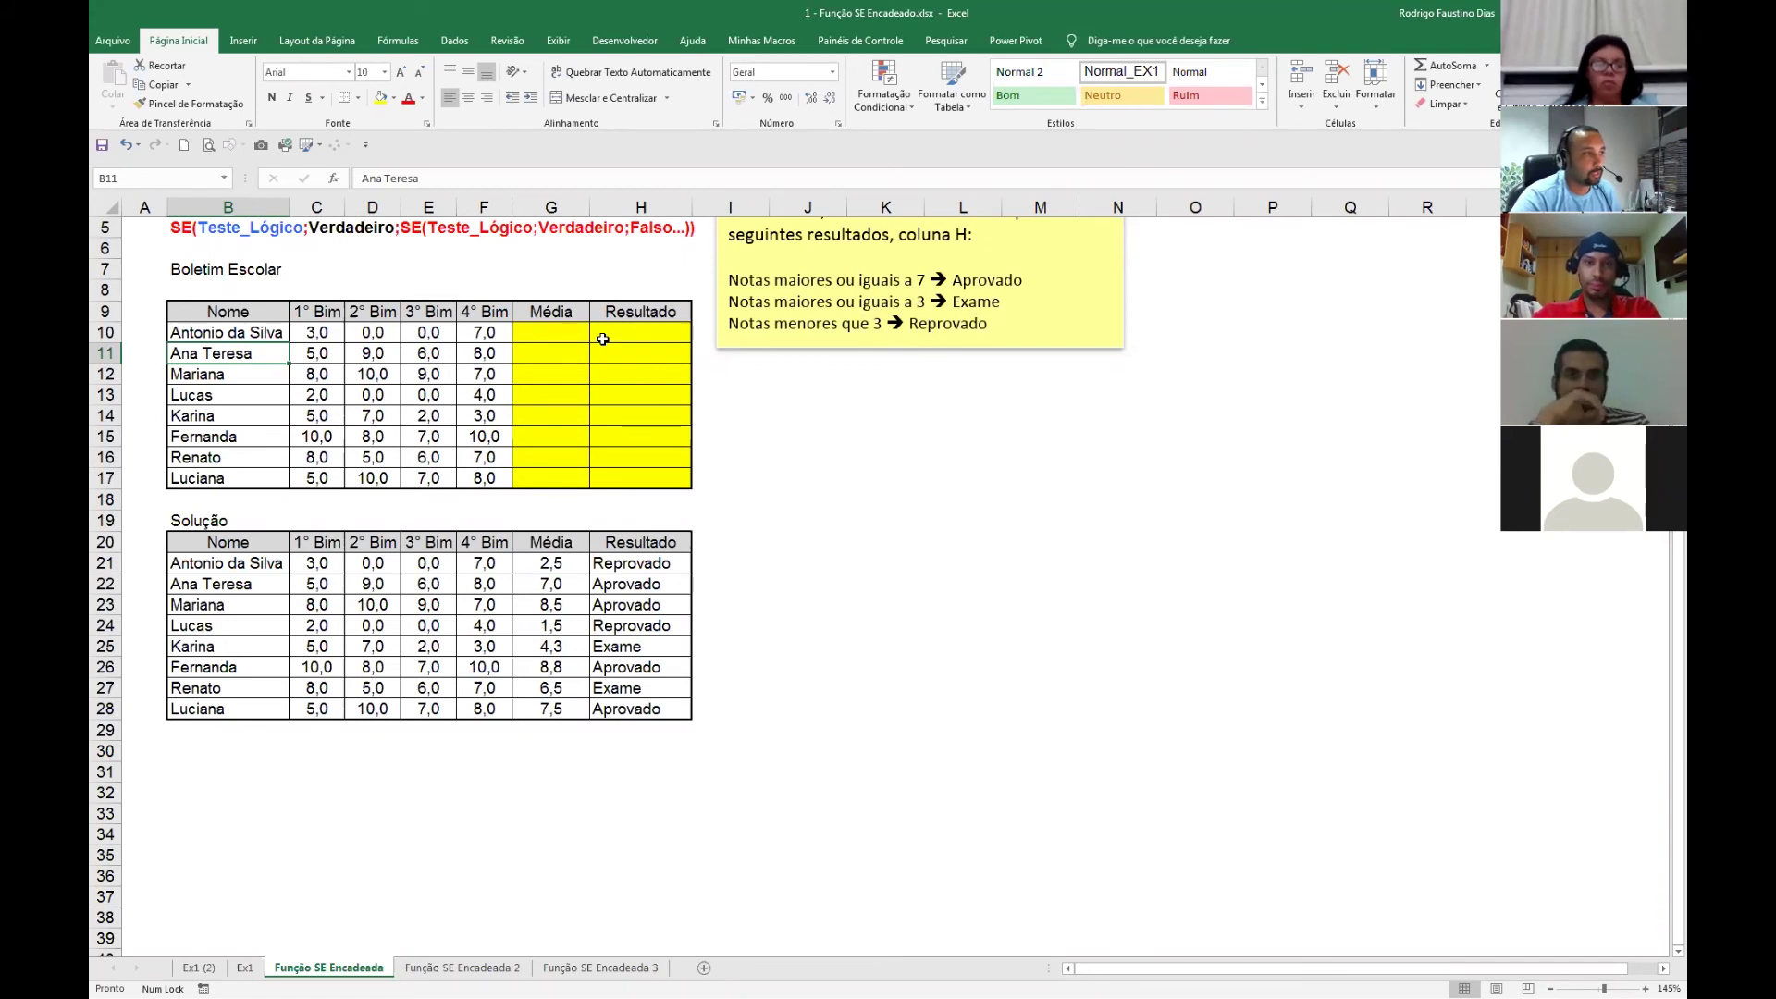
Calculate the first student's average in G10 with =MÉDIA(C10:F10).
click(532, 331)
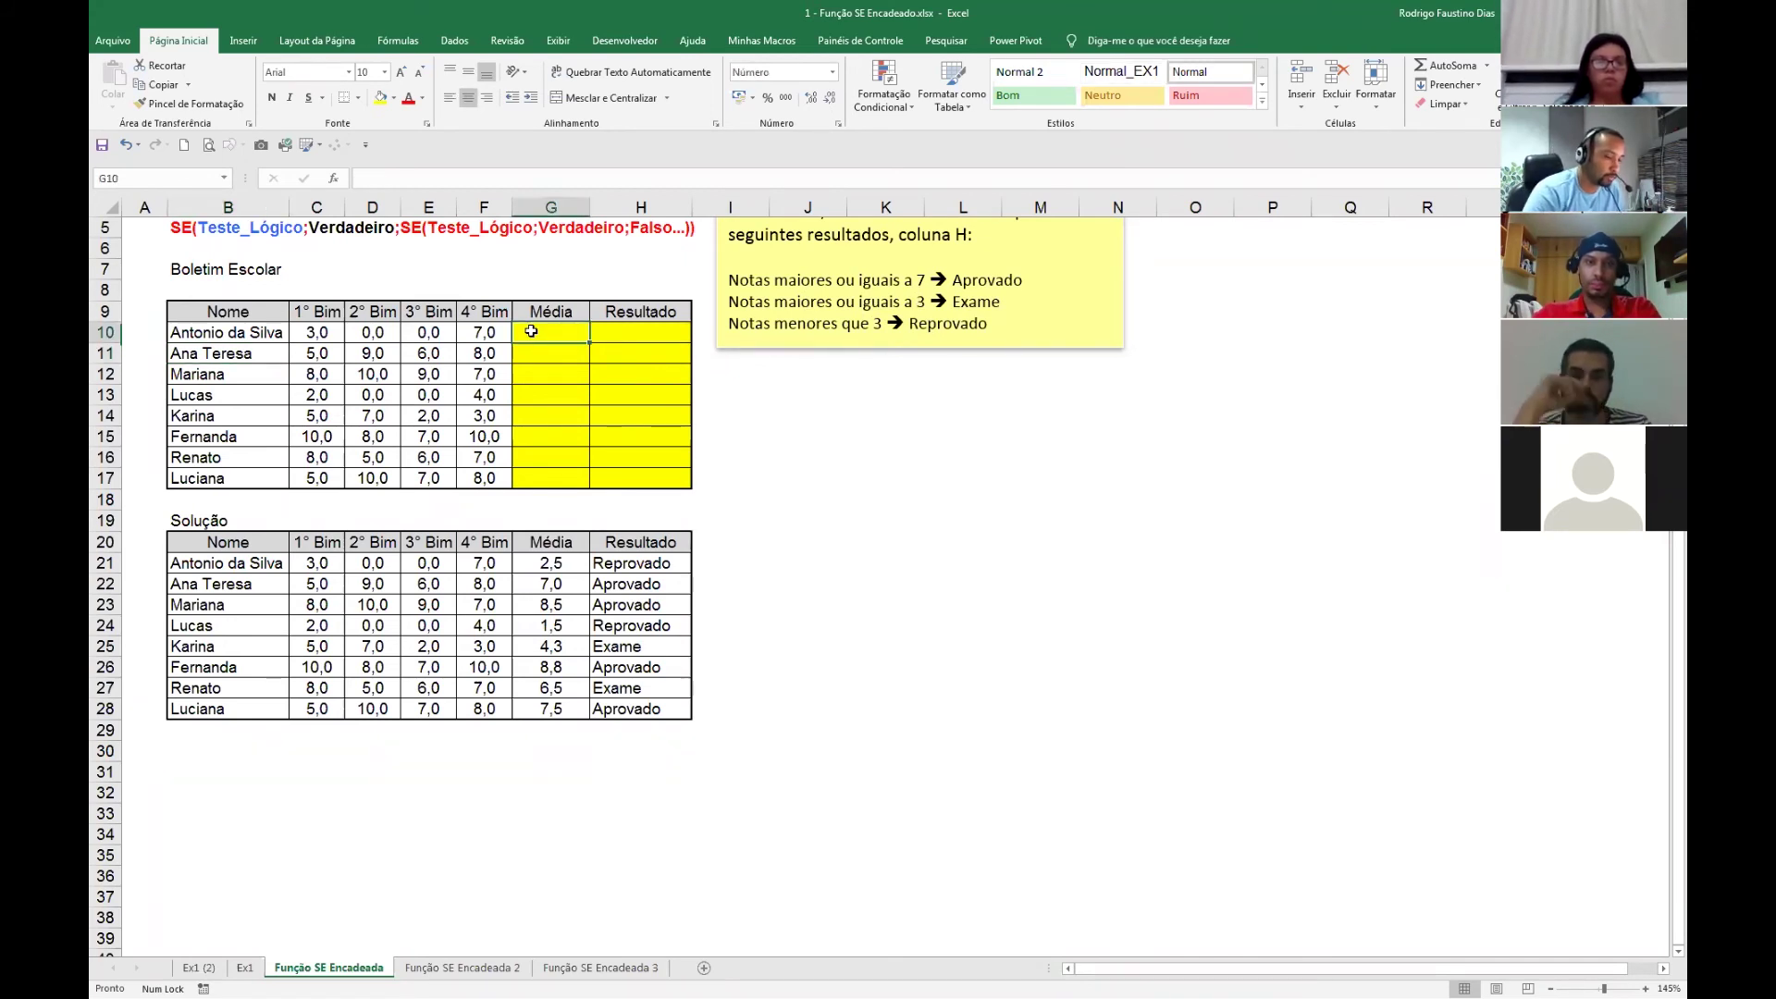
scroll(532, 331, up, 4)
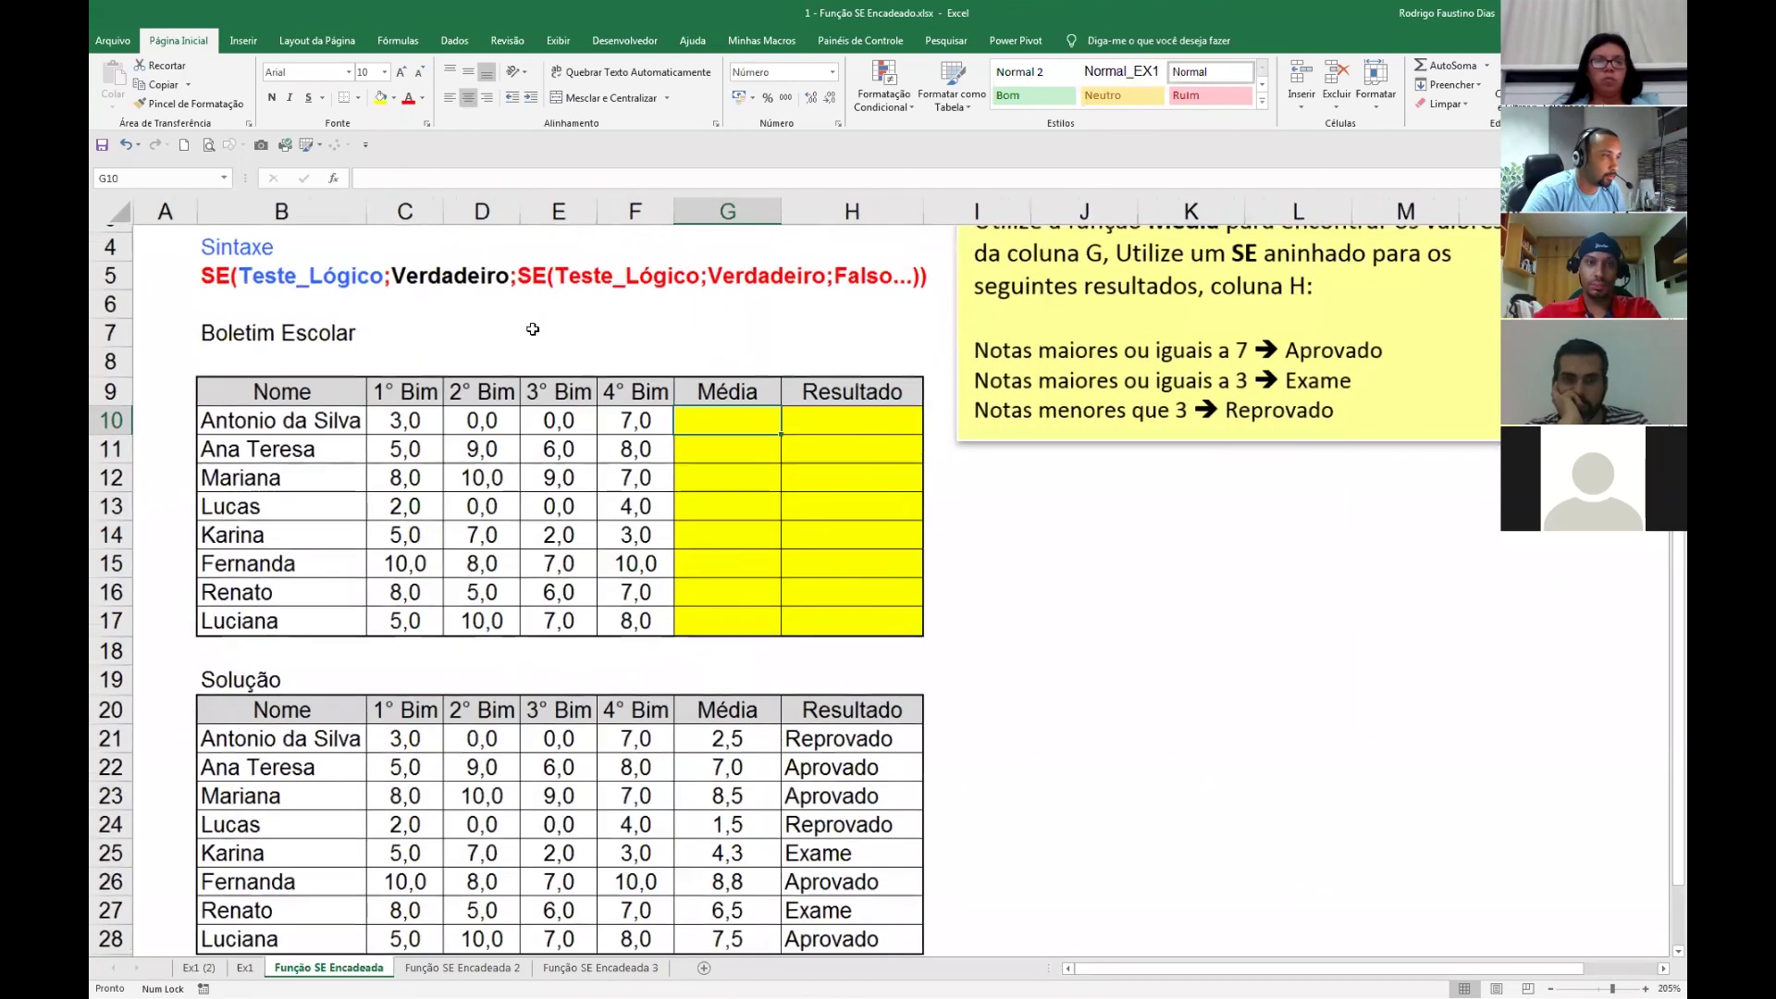
text(=)
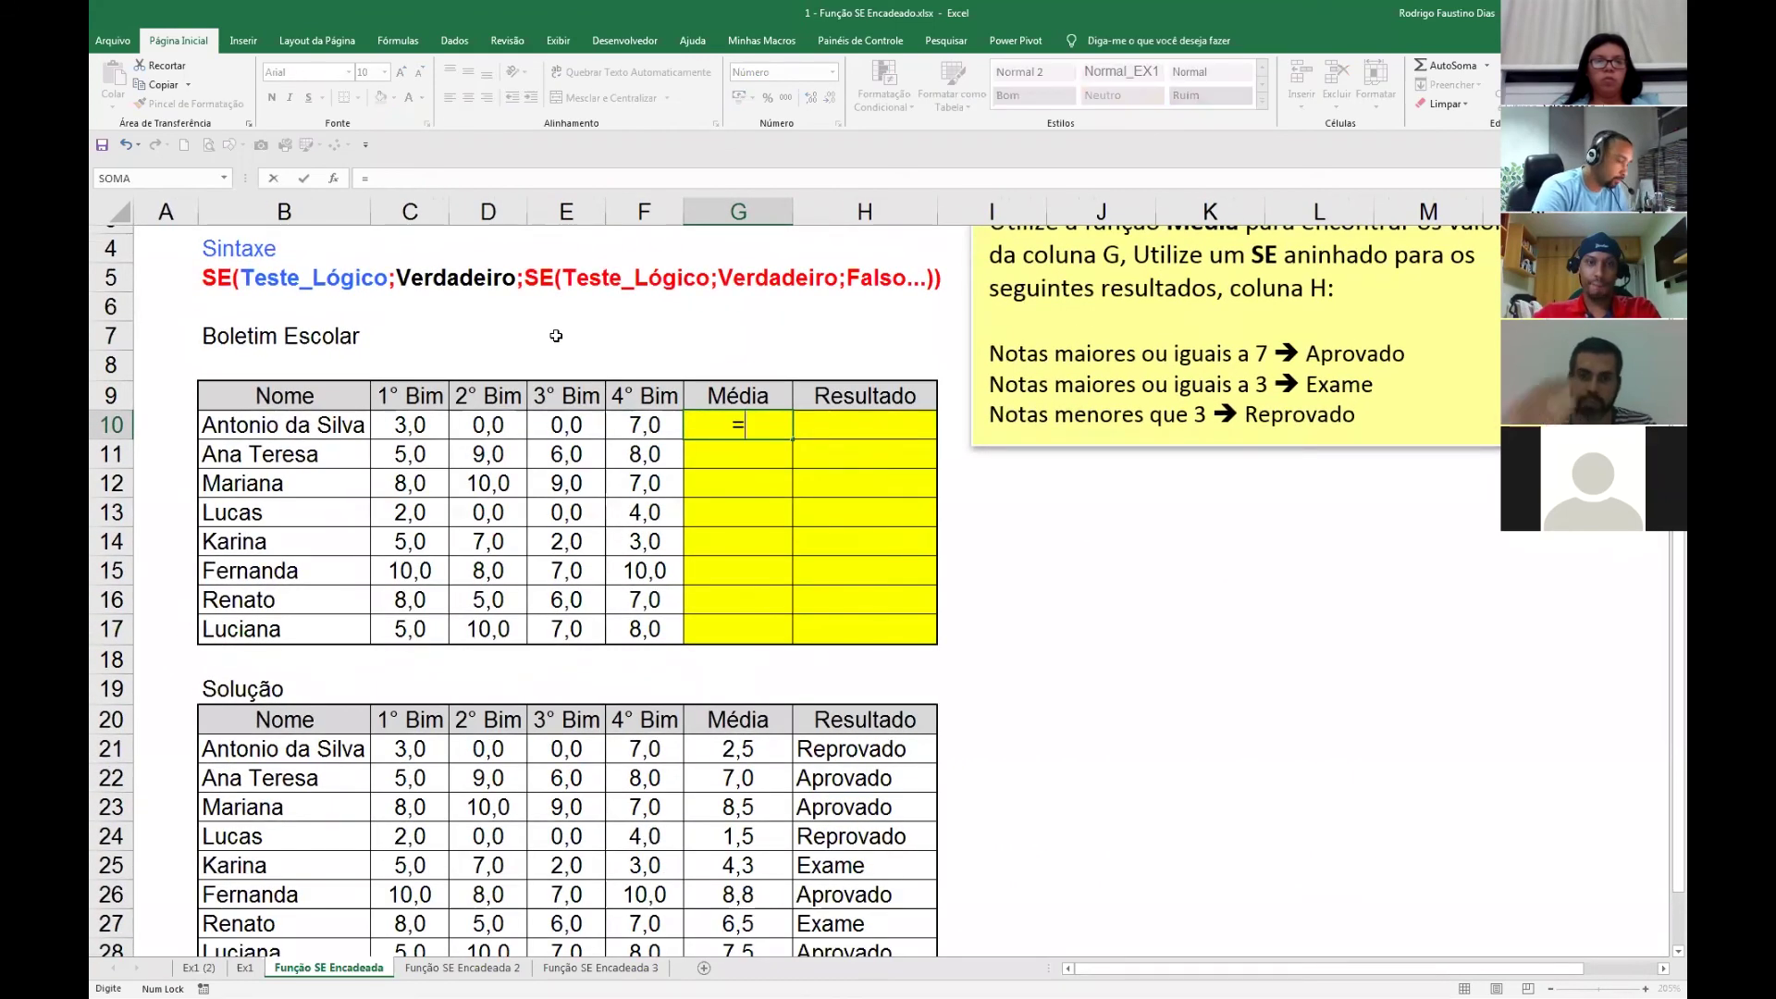
text(méd)
key(Tab)
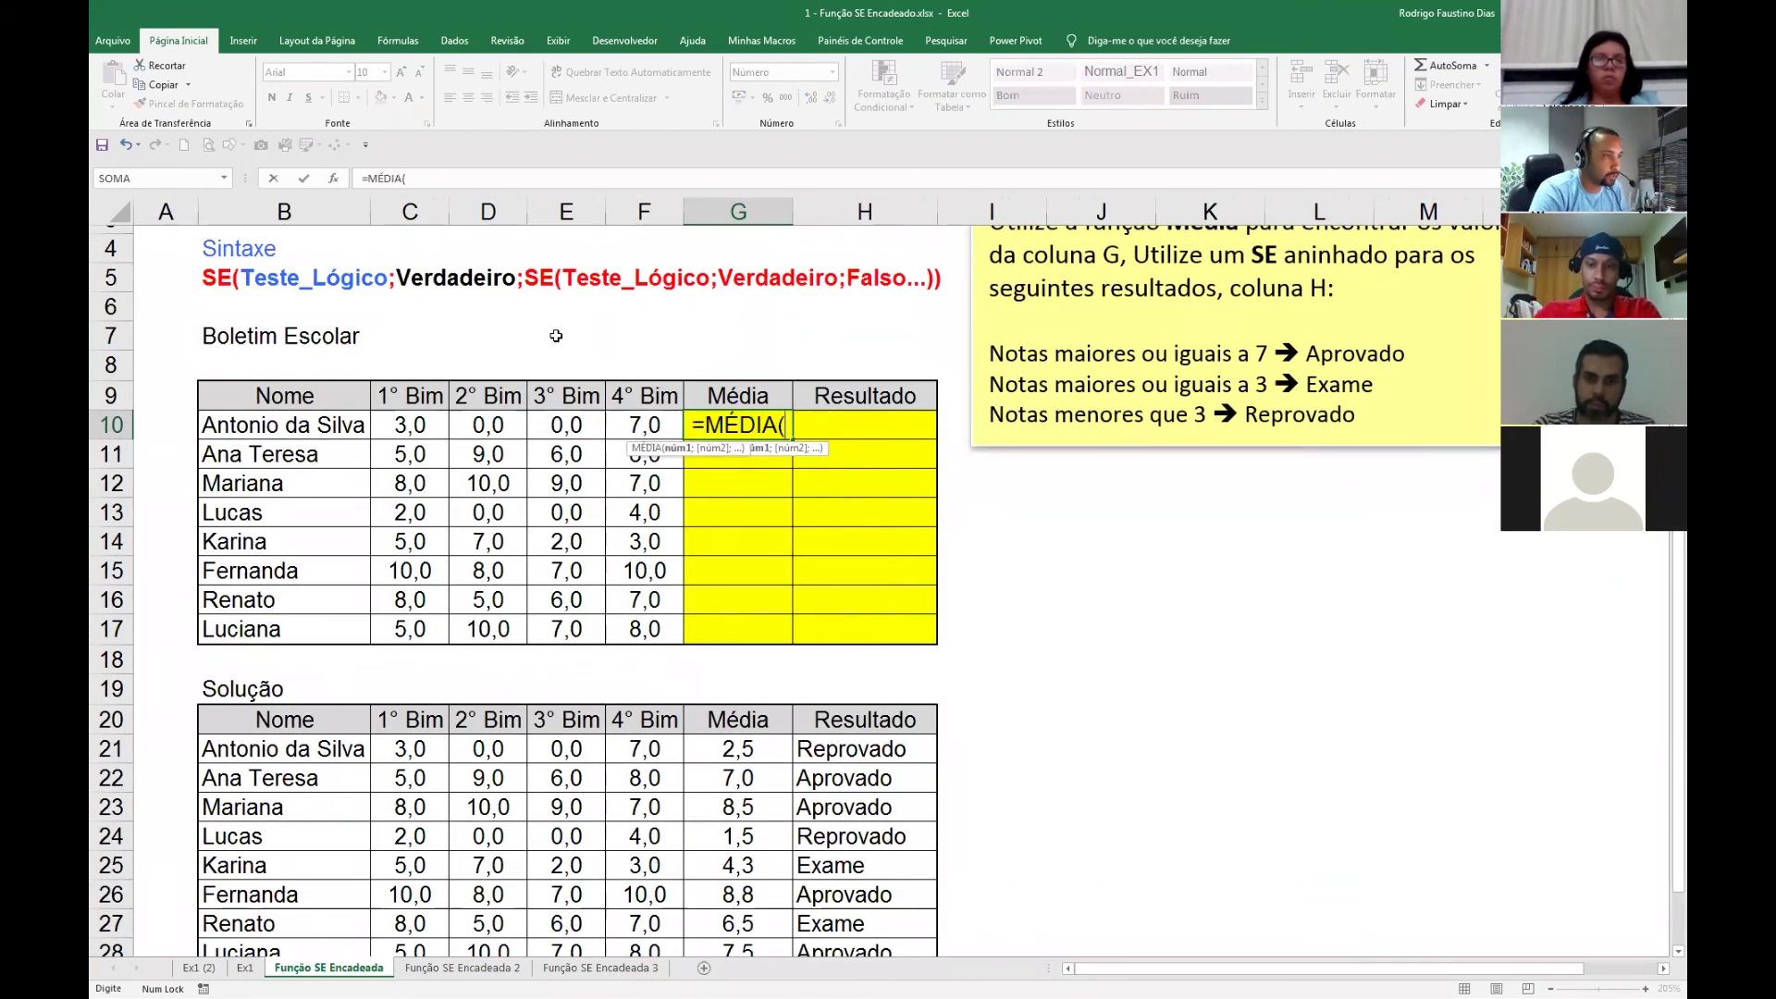
key(Left)
key(shift+Left)
key(shift+Left)
key(shift+Left)
key(ctrl+Return)
Fill the MÉDIA formula through the Média range G10:G17.
key(shift+Down)
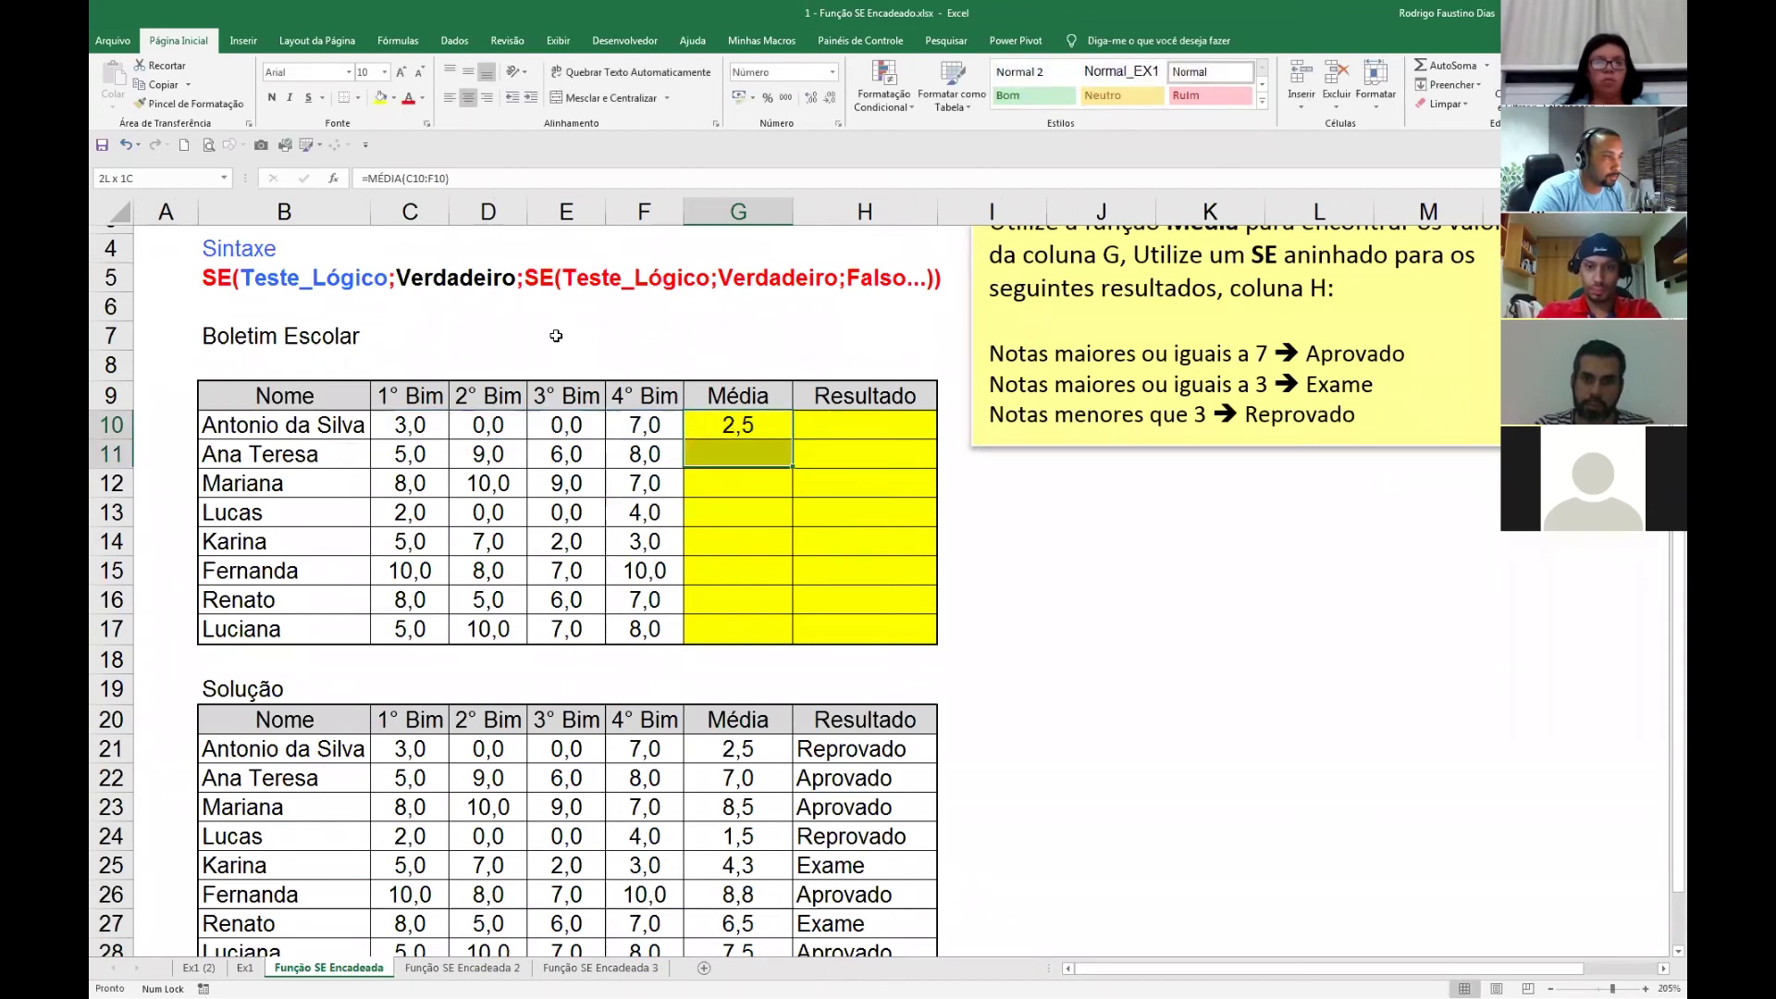
key(shift+Down)
key(shift+Down)
key(shift+Down)
key(shift+Down)
key(shift+Down)
key(shift+Down)
key(F2)
key(ctrl+Return)
Review the four bimester grades in row 10 that make up the first student's average.
key(Left)
key(Left)
key(Left)
key(Left)
key(Right)
key(Right)
key(Right)
key(Right)
key(Left)
key(Left)
key(Left)
key(Left)
key(Right)
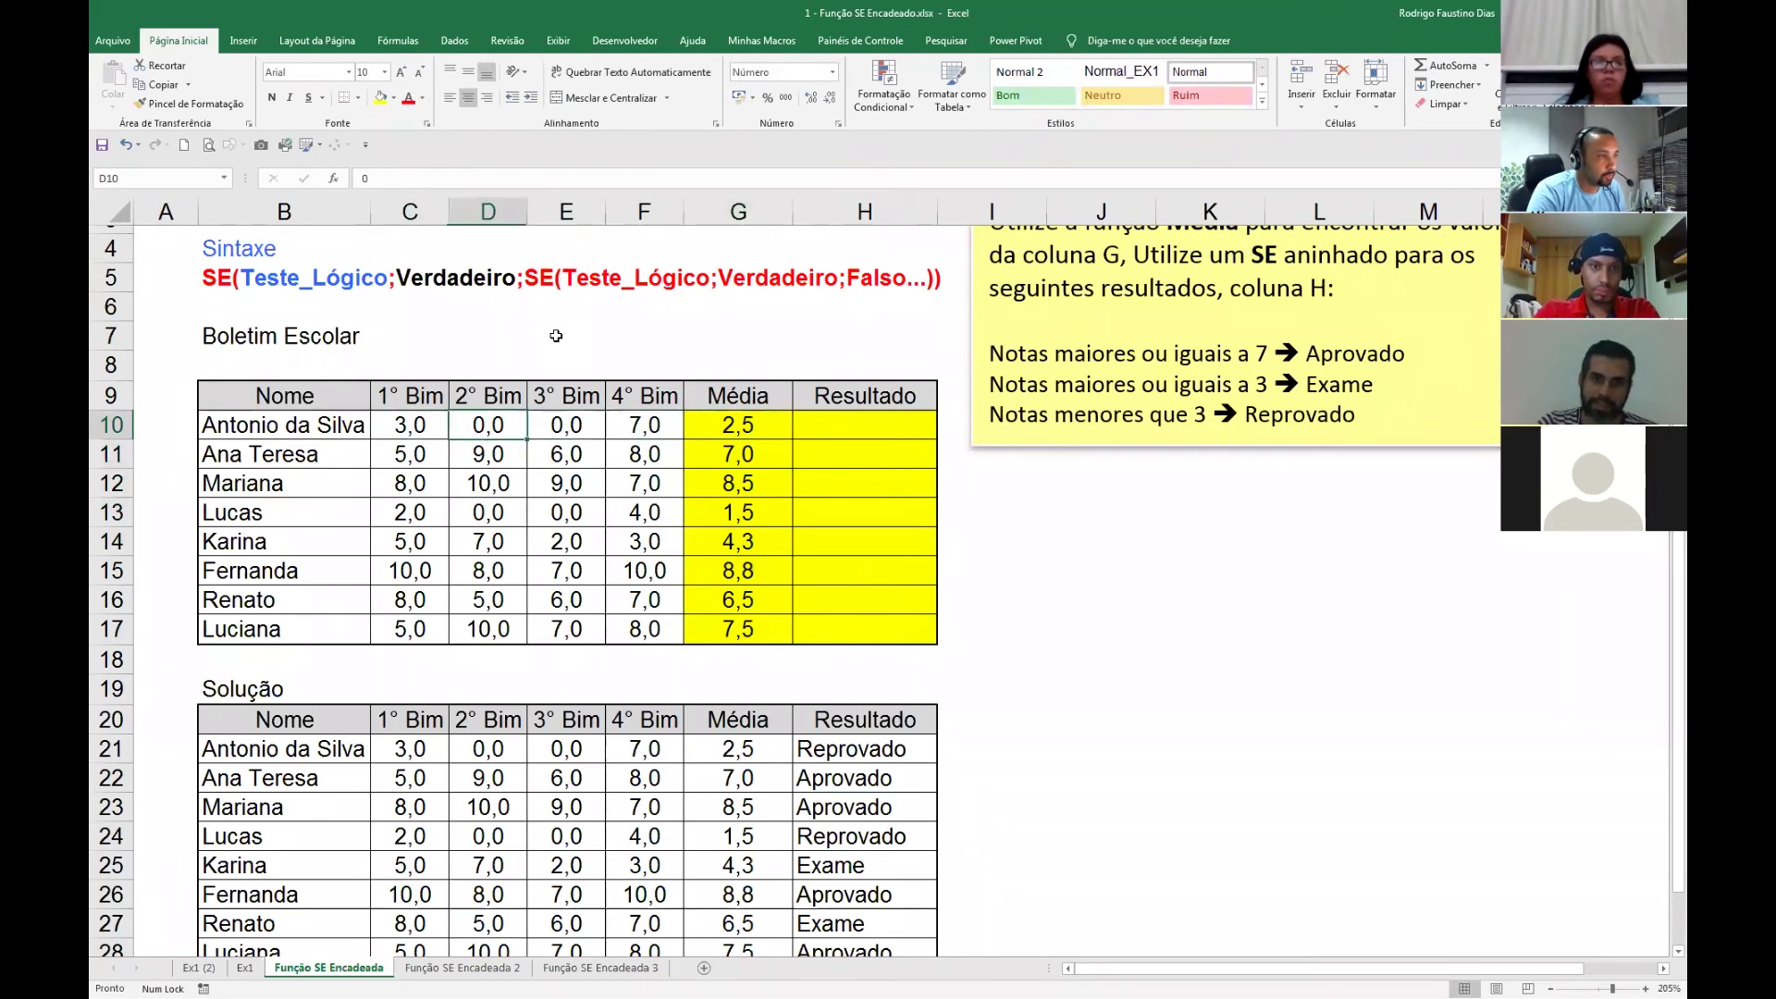
key(Right)
key(Right)
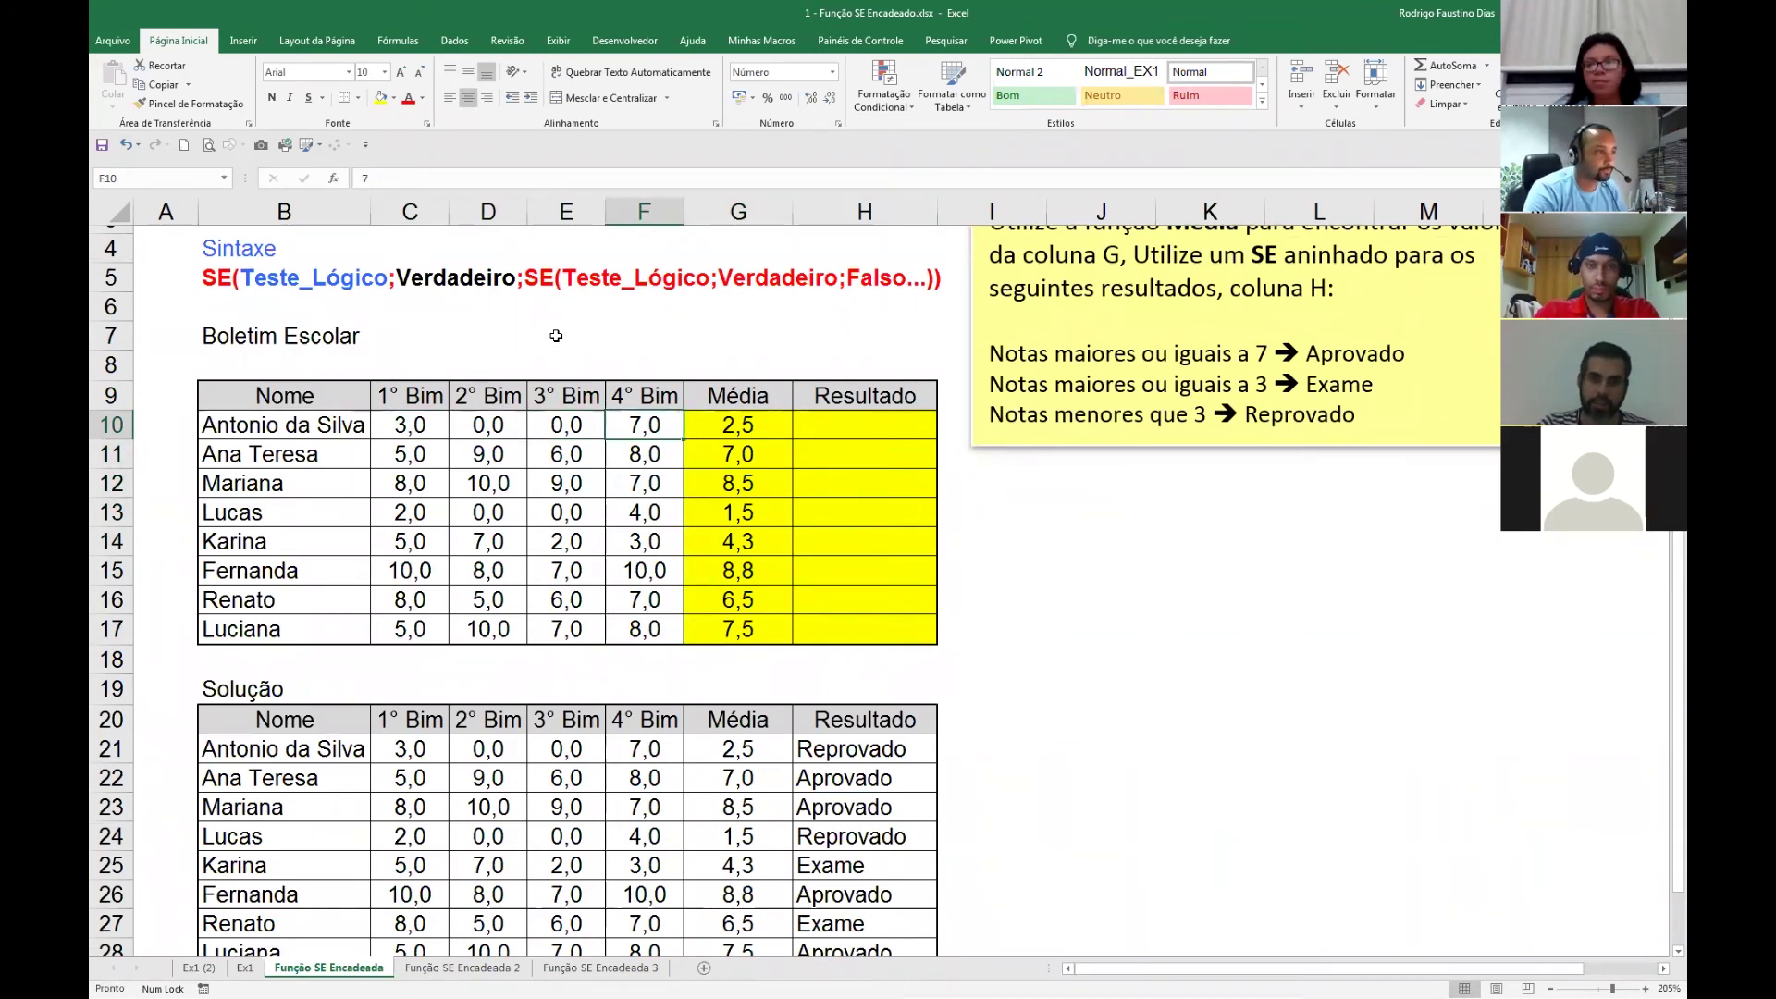
key(Right)
Enter the logical test =G10>=7 in the first Resultado cell, H10.
key(Right)
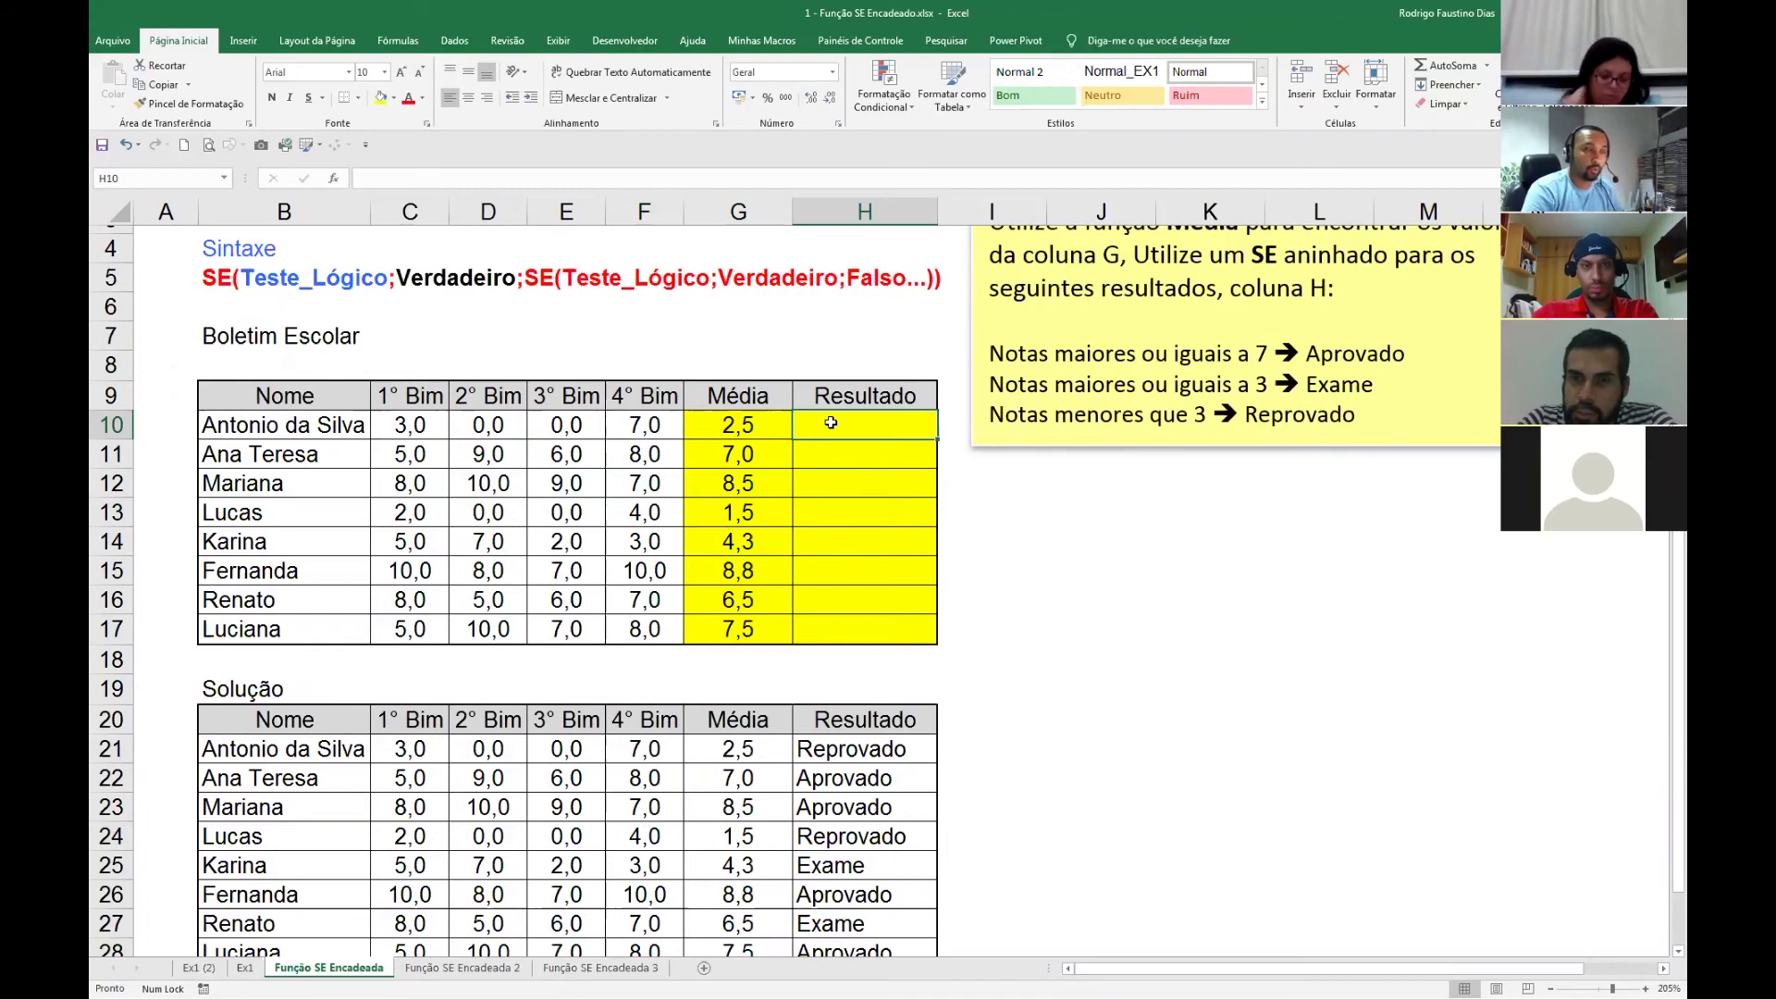
text(=)
key(Left)
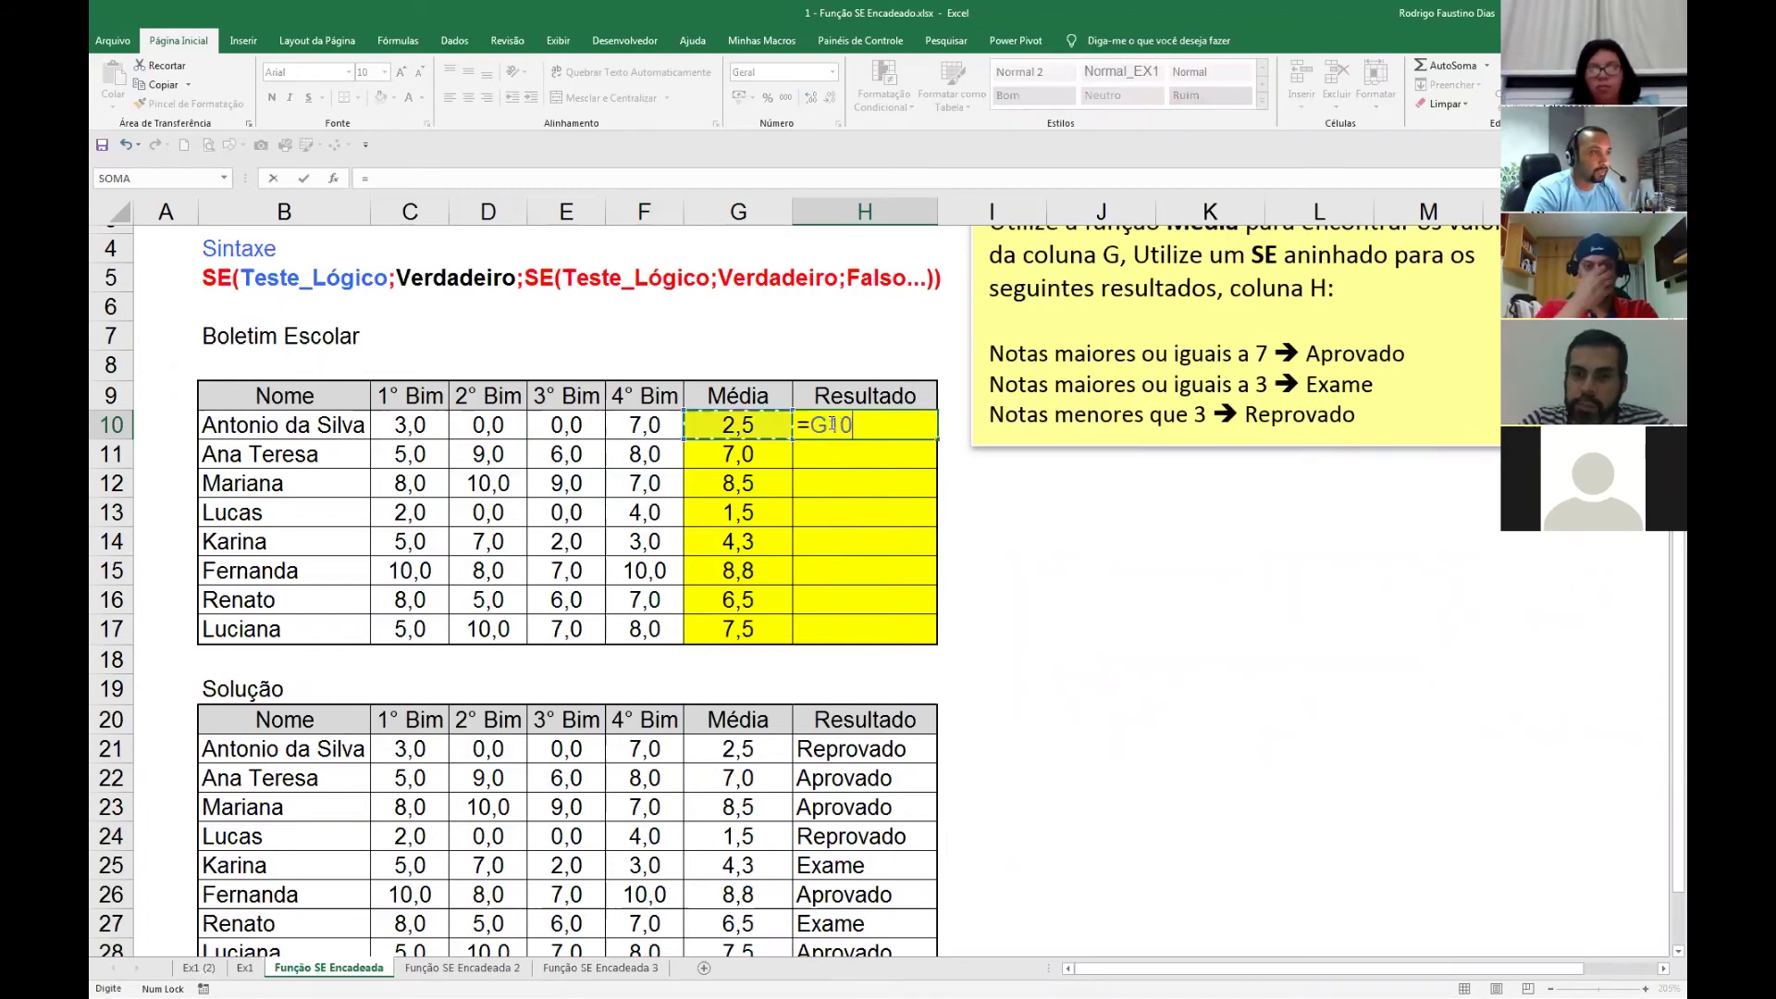
text(>)
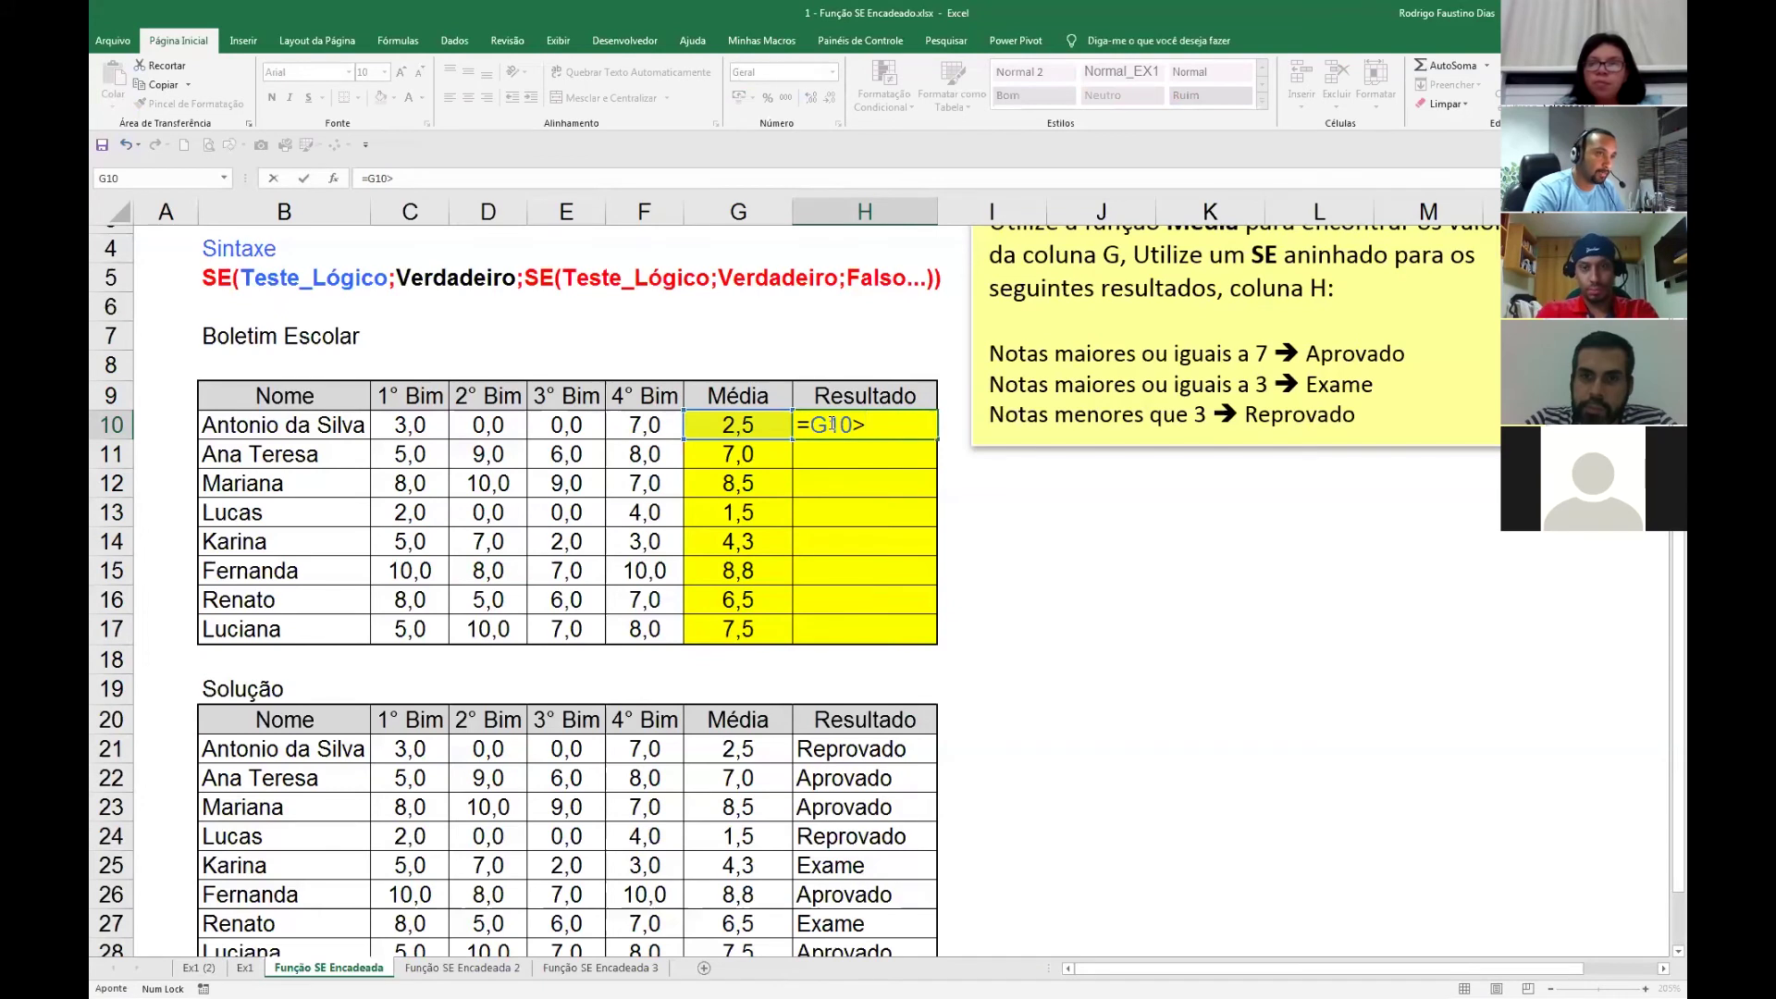
text(=7)
key(ctrl+Return)
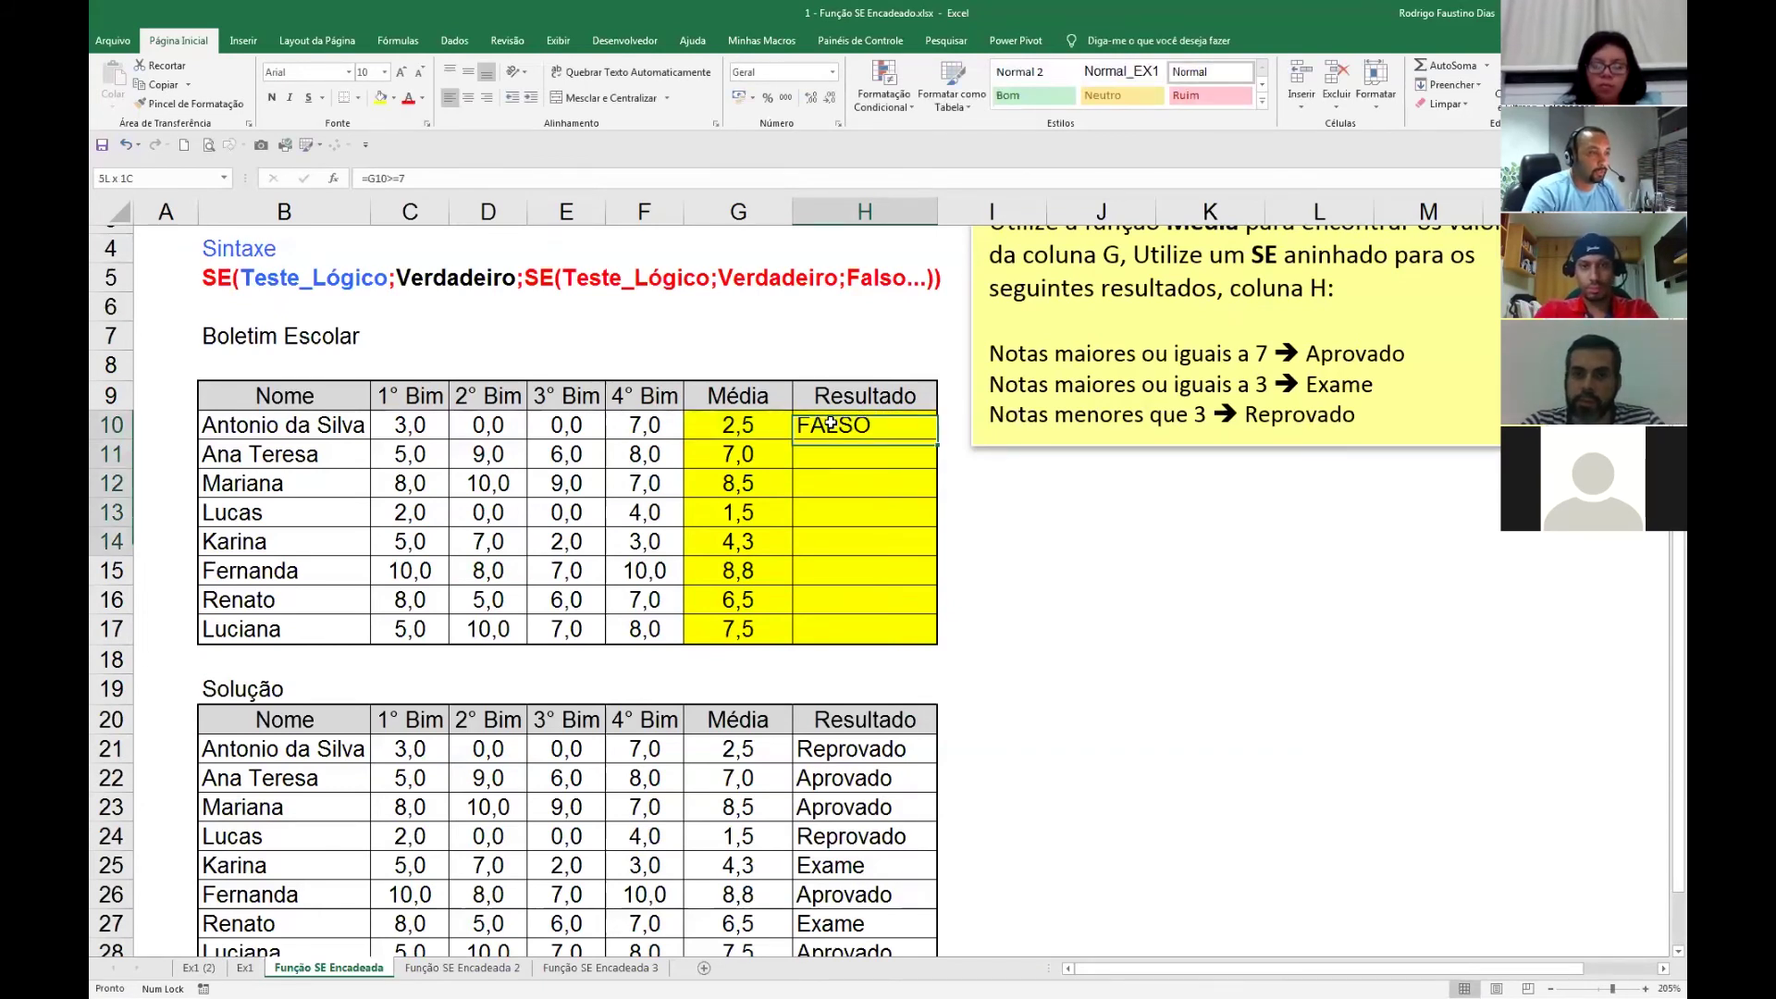
Fill the logical test through H10:H17 and widen column H.
key(shift+Down)
key(shift+Down)
key(shift+Down)
key(F2)
key(ctrl+Return)
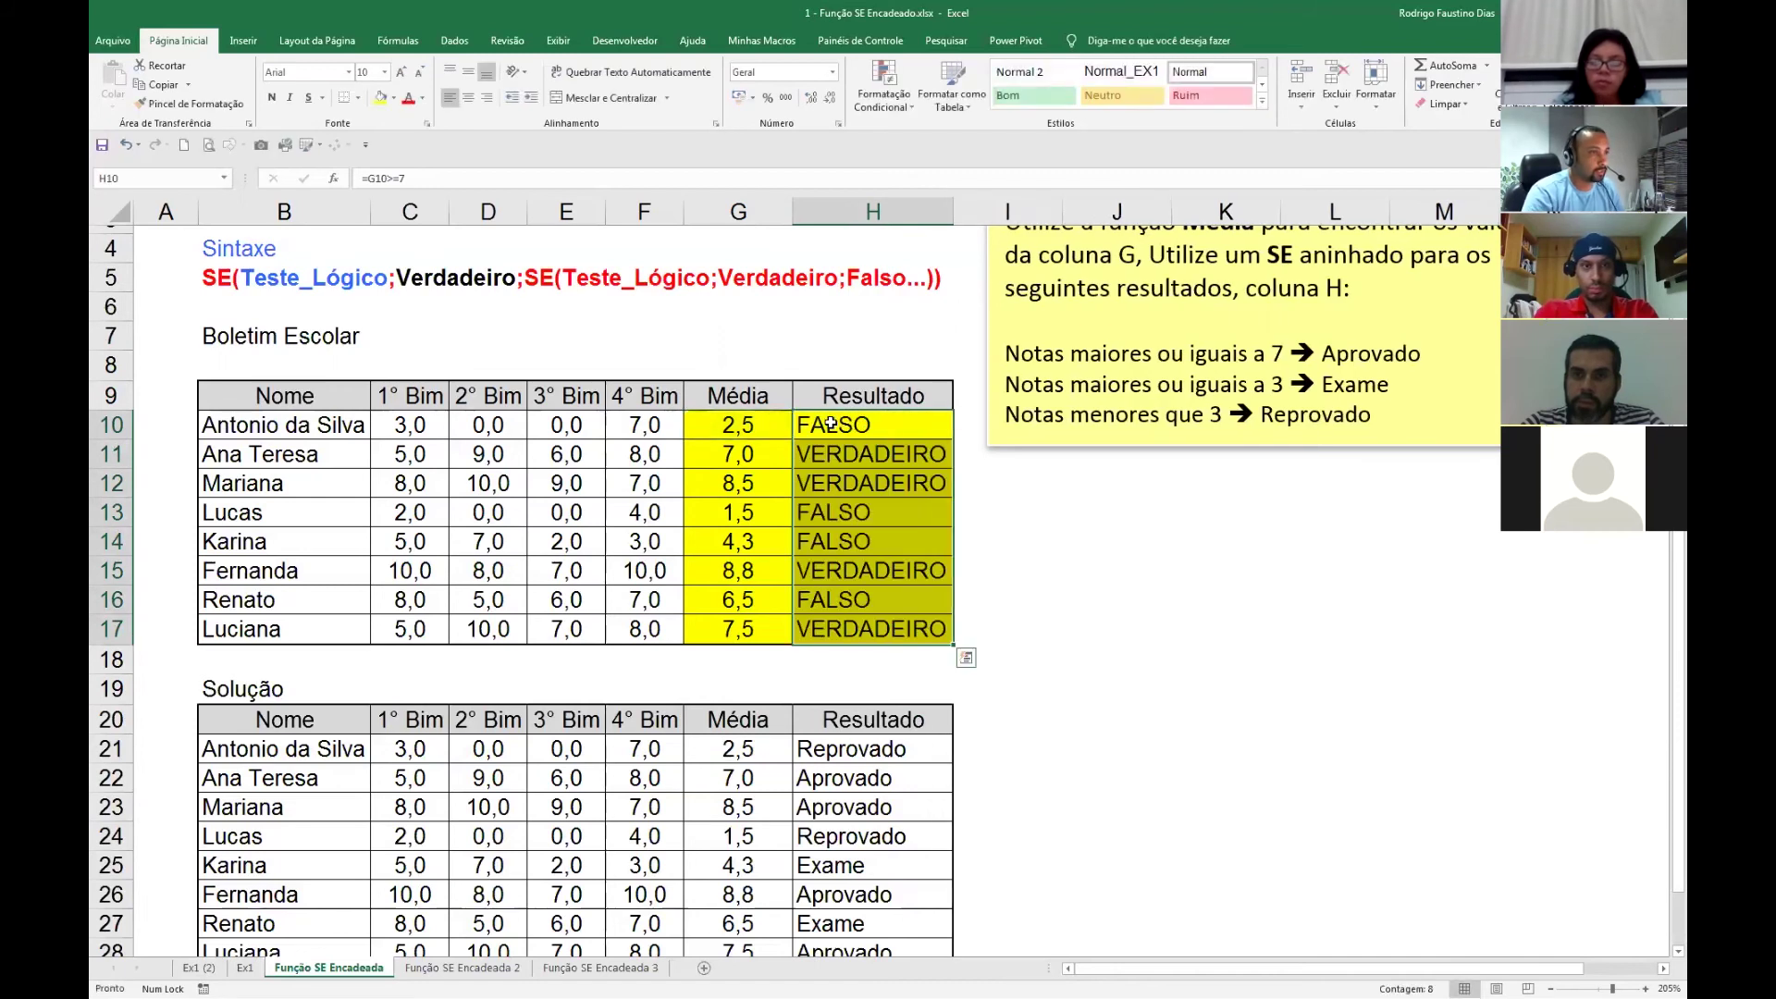
drag(953, 212, 1063, 211)
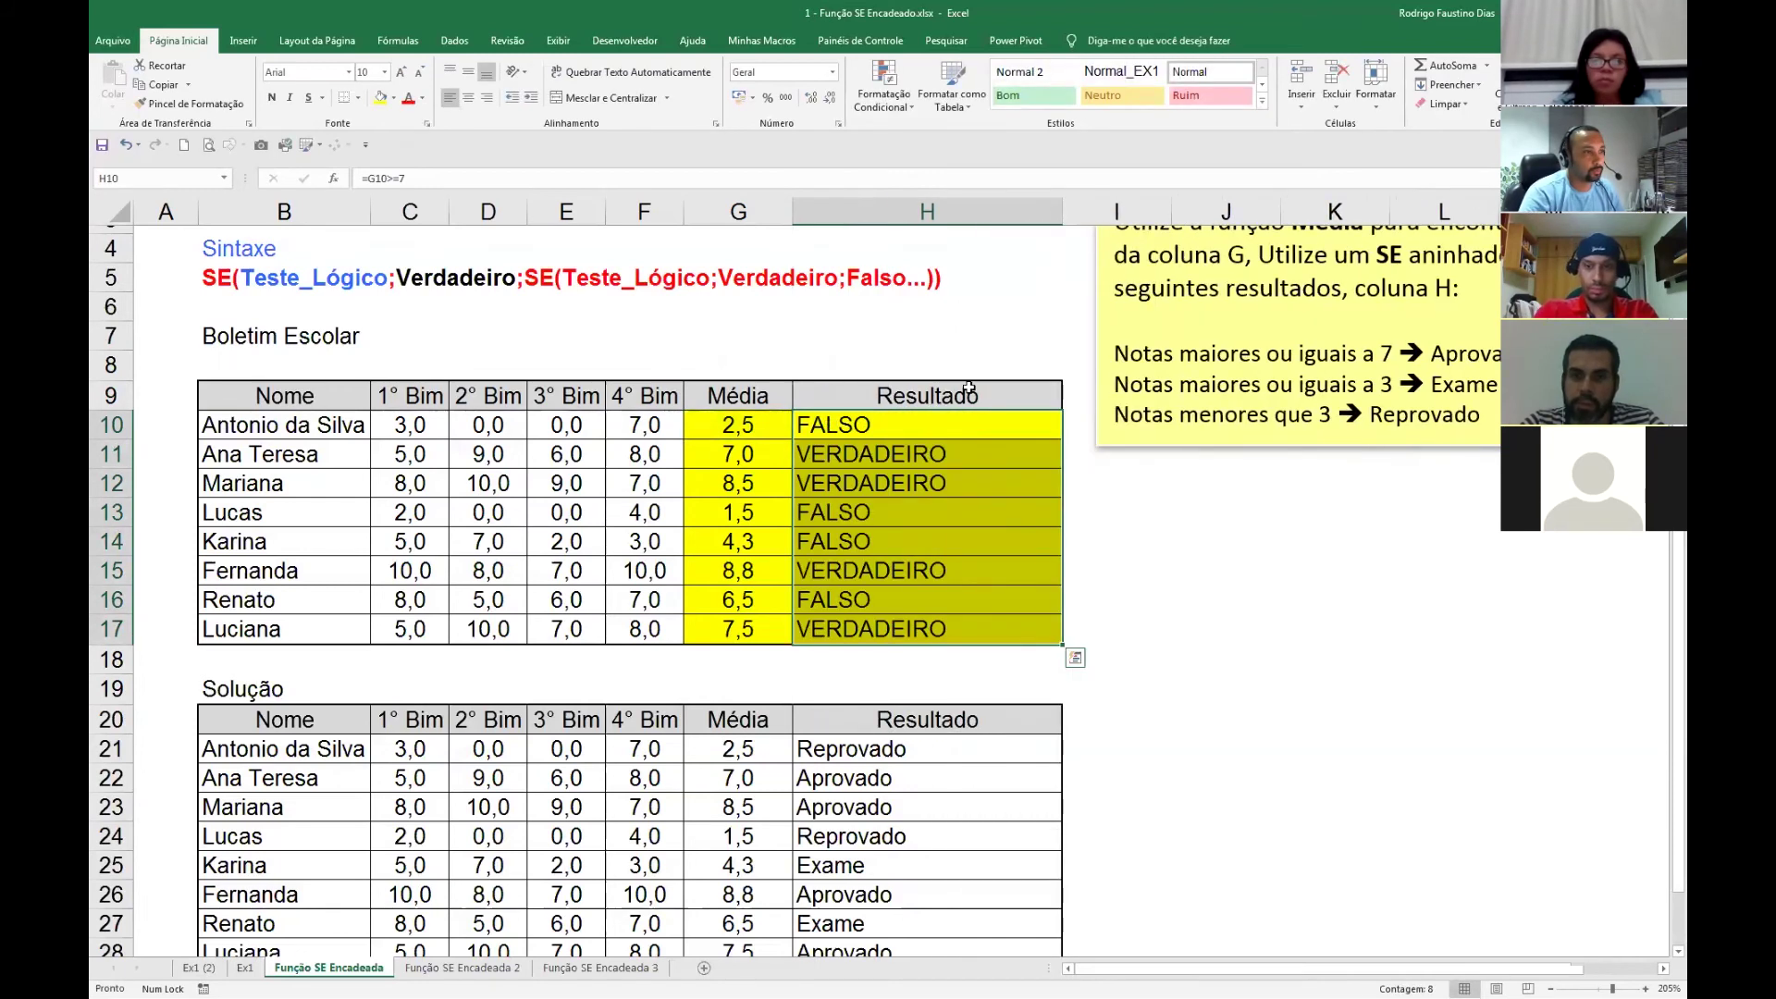
Wrap the H10 test in an SE function, =SE(G10>=7;"Aprovado";"?").
double_click(934, 425)
key(Home)
key(Right)
text(se)
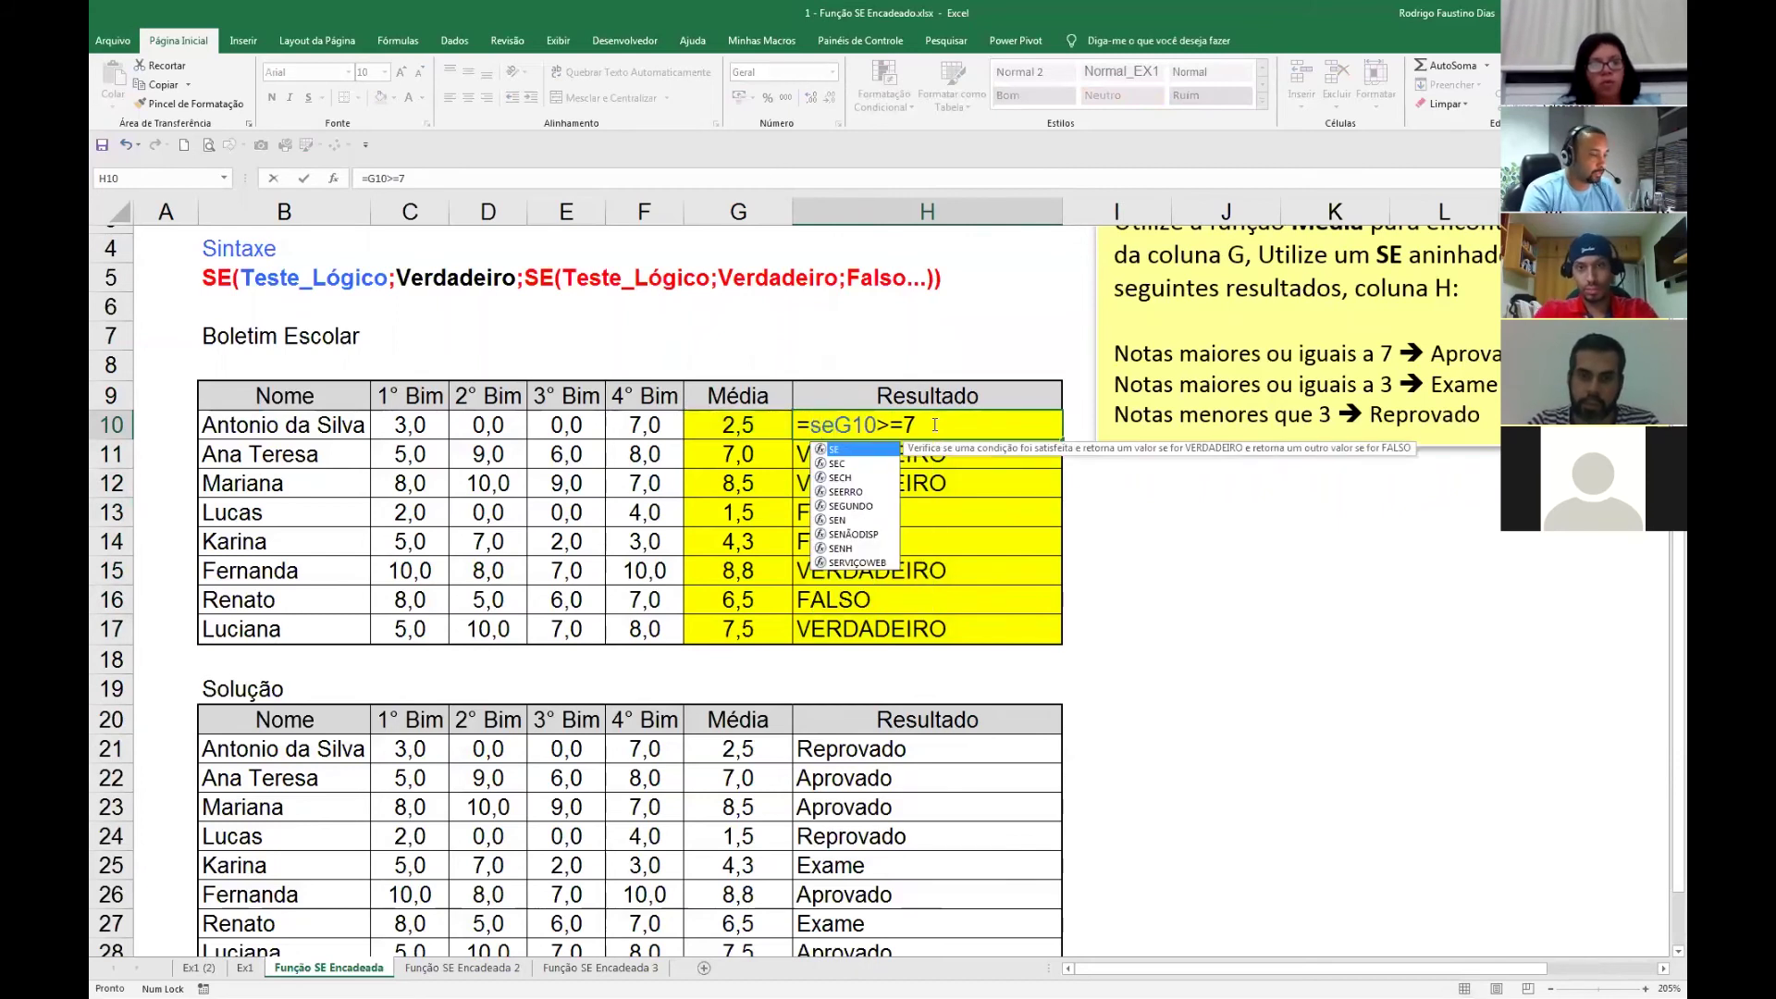
text(()
key(End)
text(;)
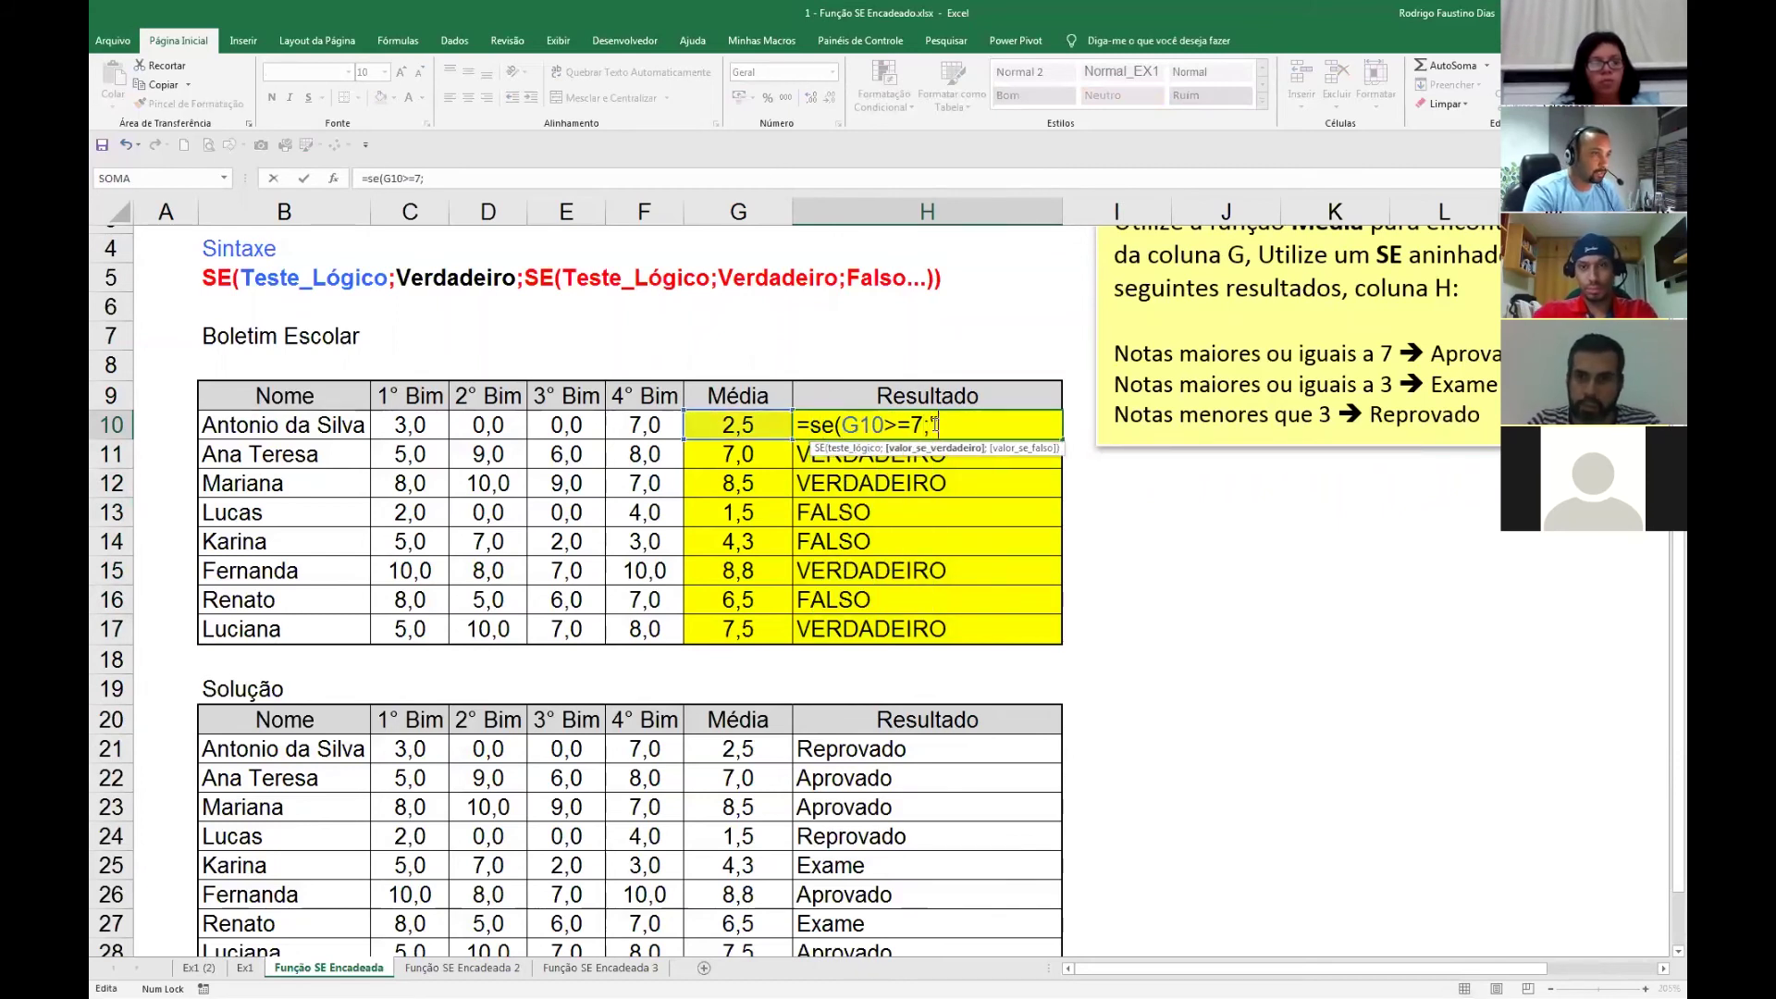
text("Aprov)
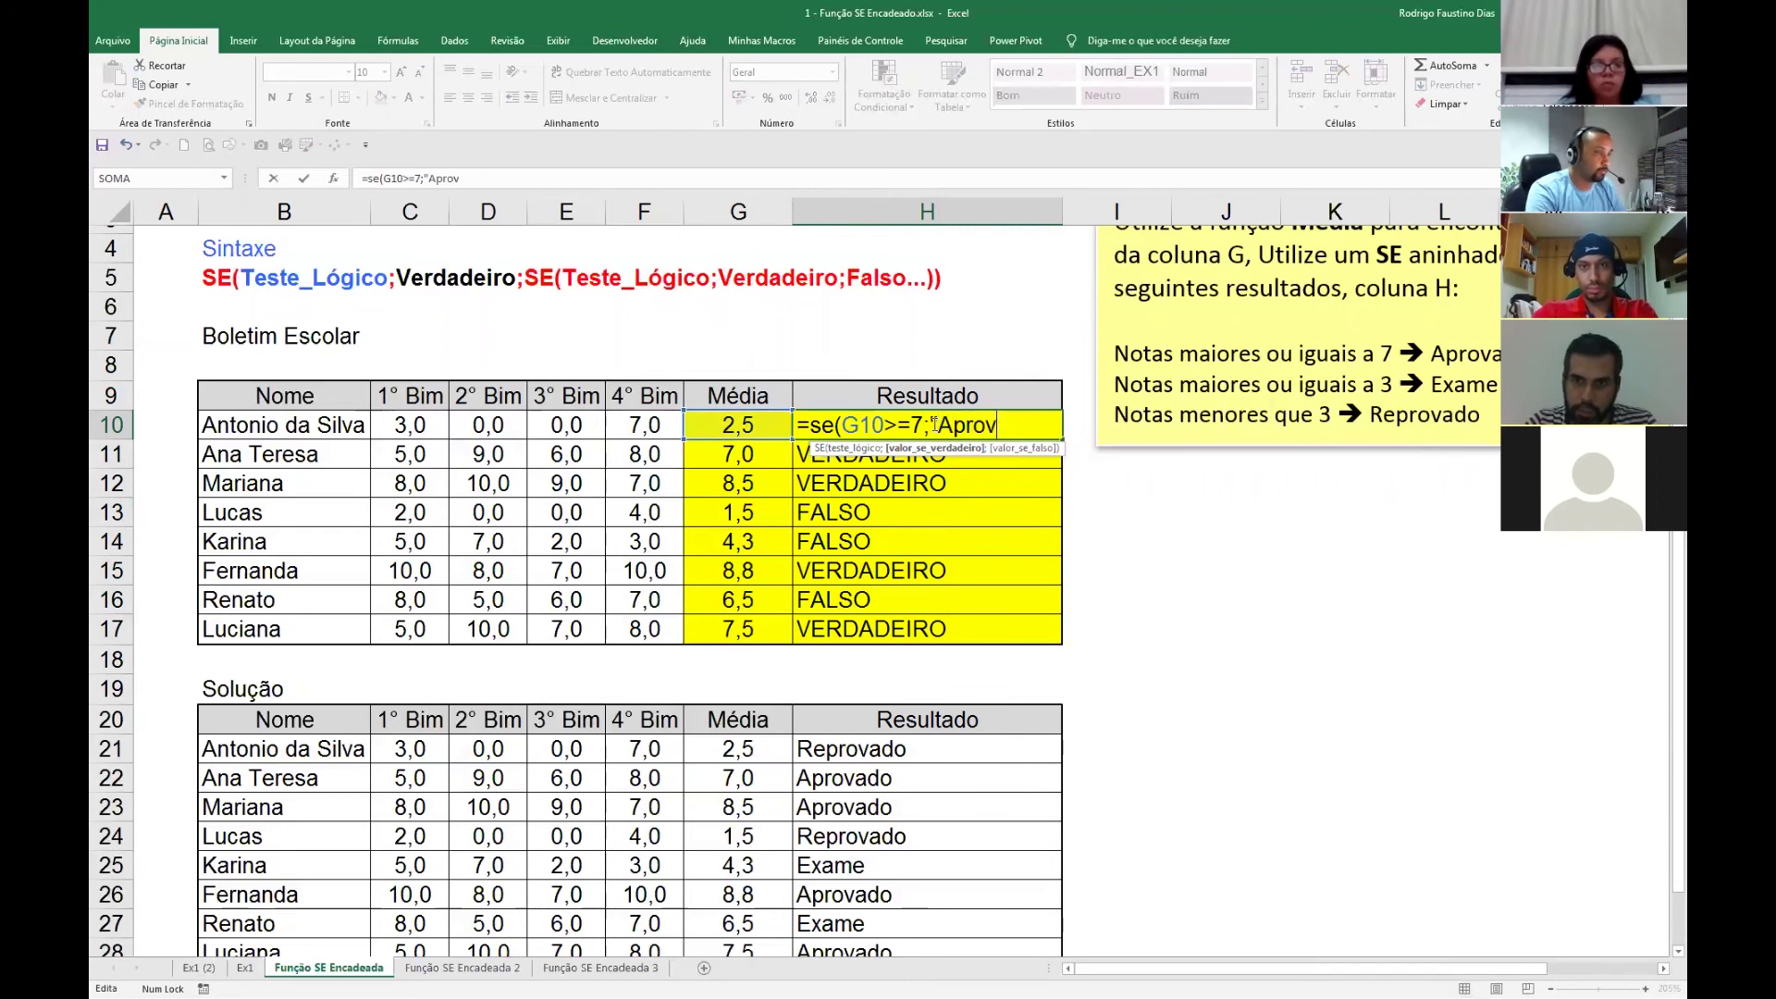
text(ado")
text(;"?")
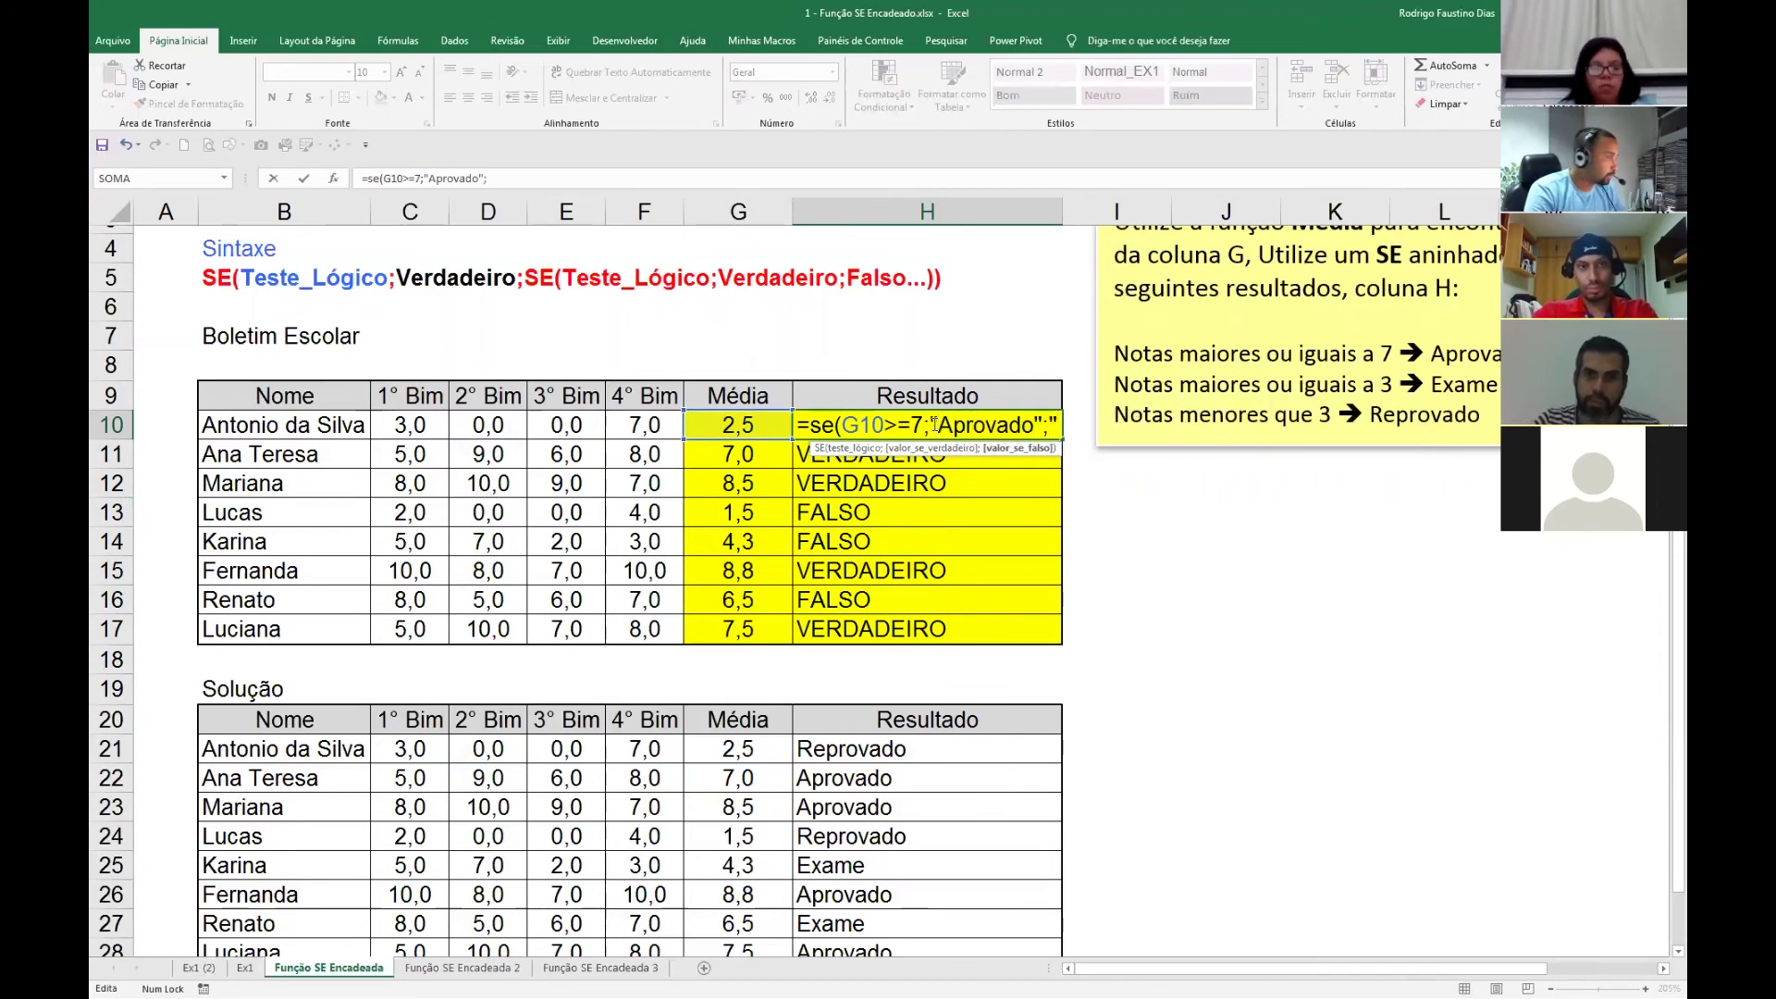
text())
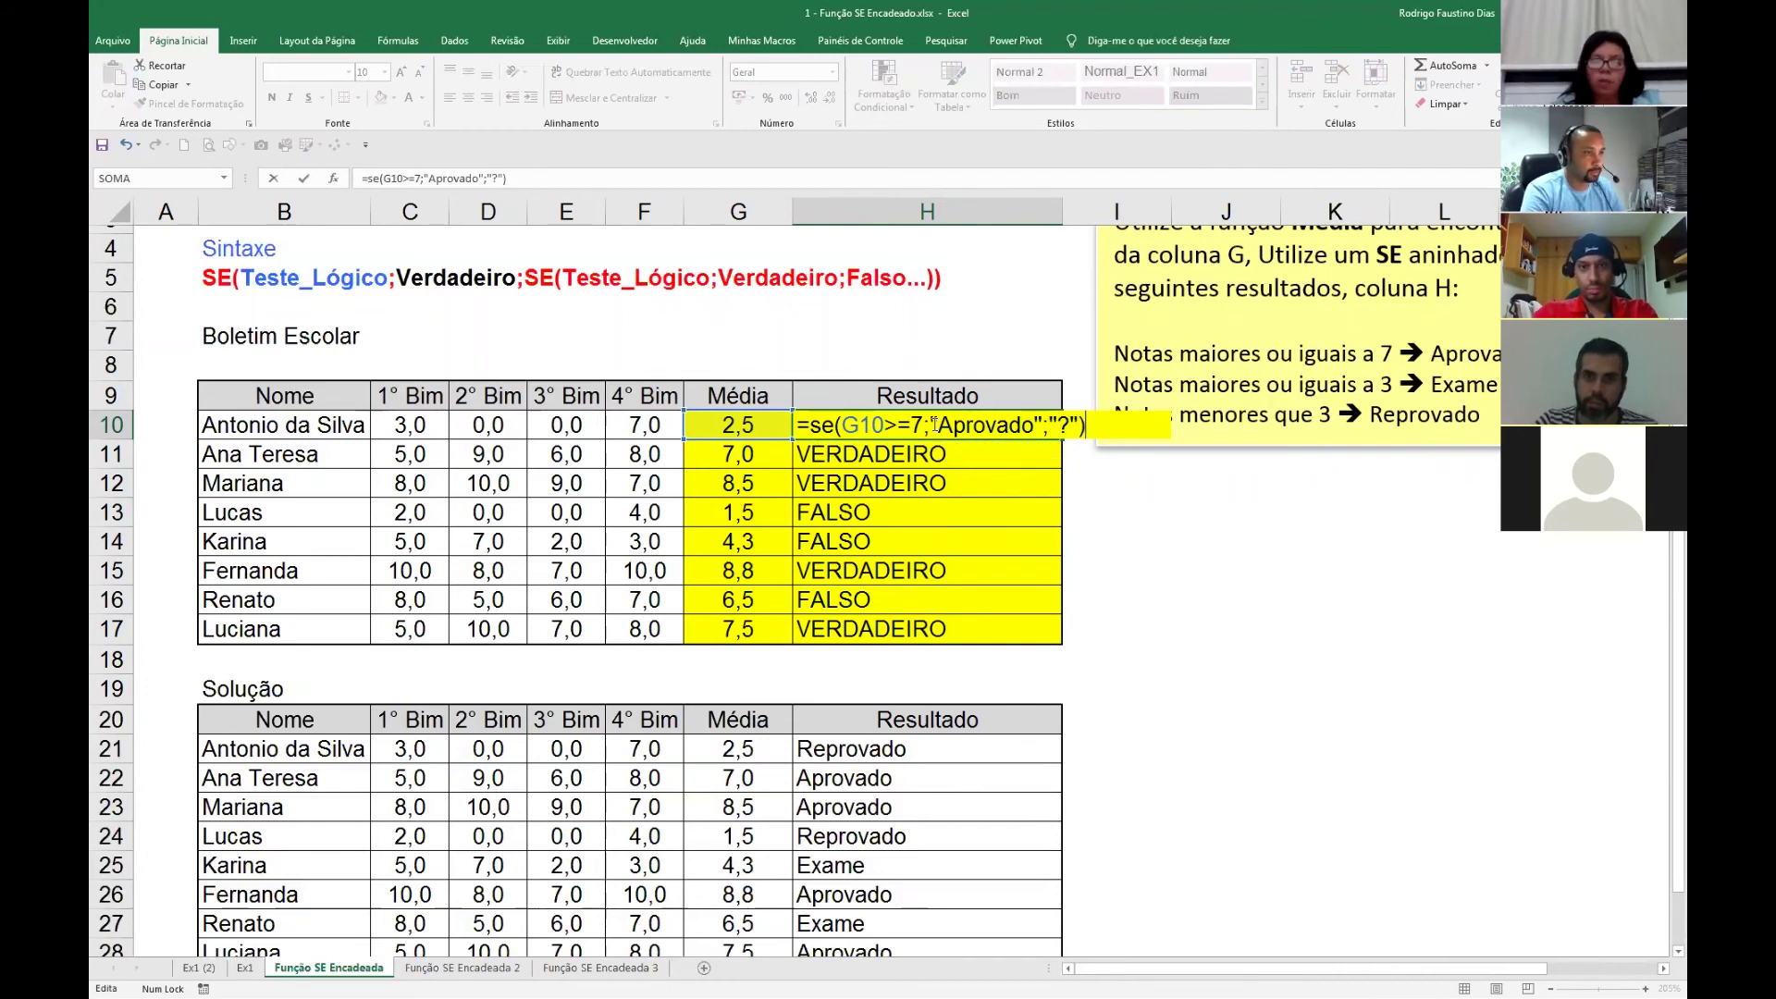
key(Return)
Apply the H10 SE formula to the whole Resultado range H10:H17.
key(Up)
key(ctrl+shift+Down)
key(F2)
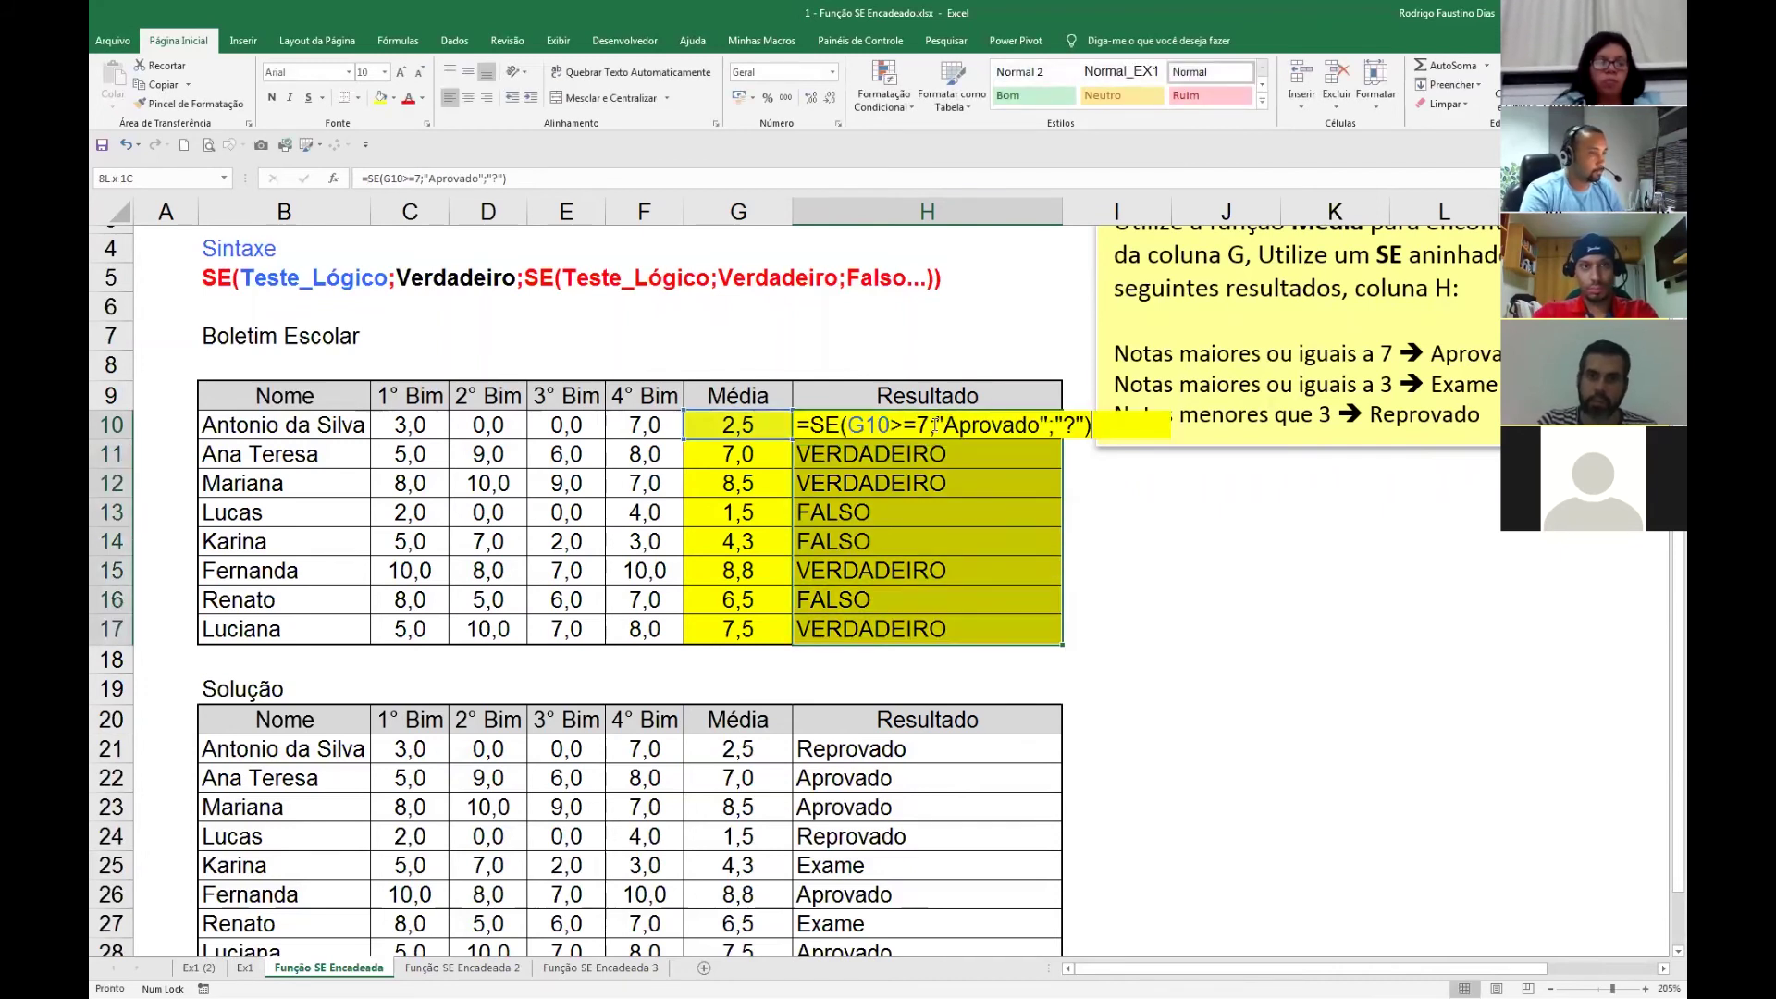
key(ctrl+Return)
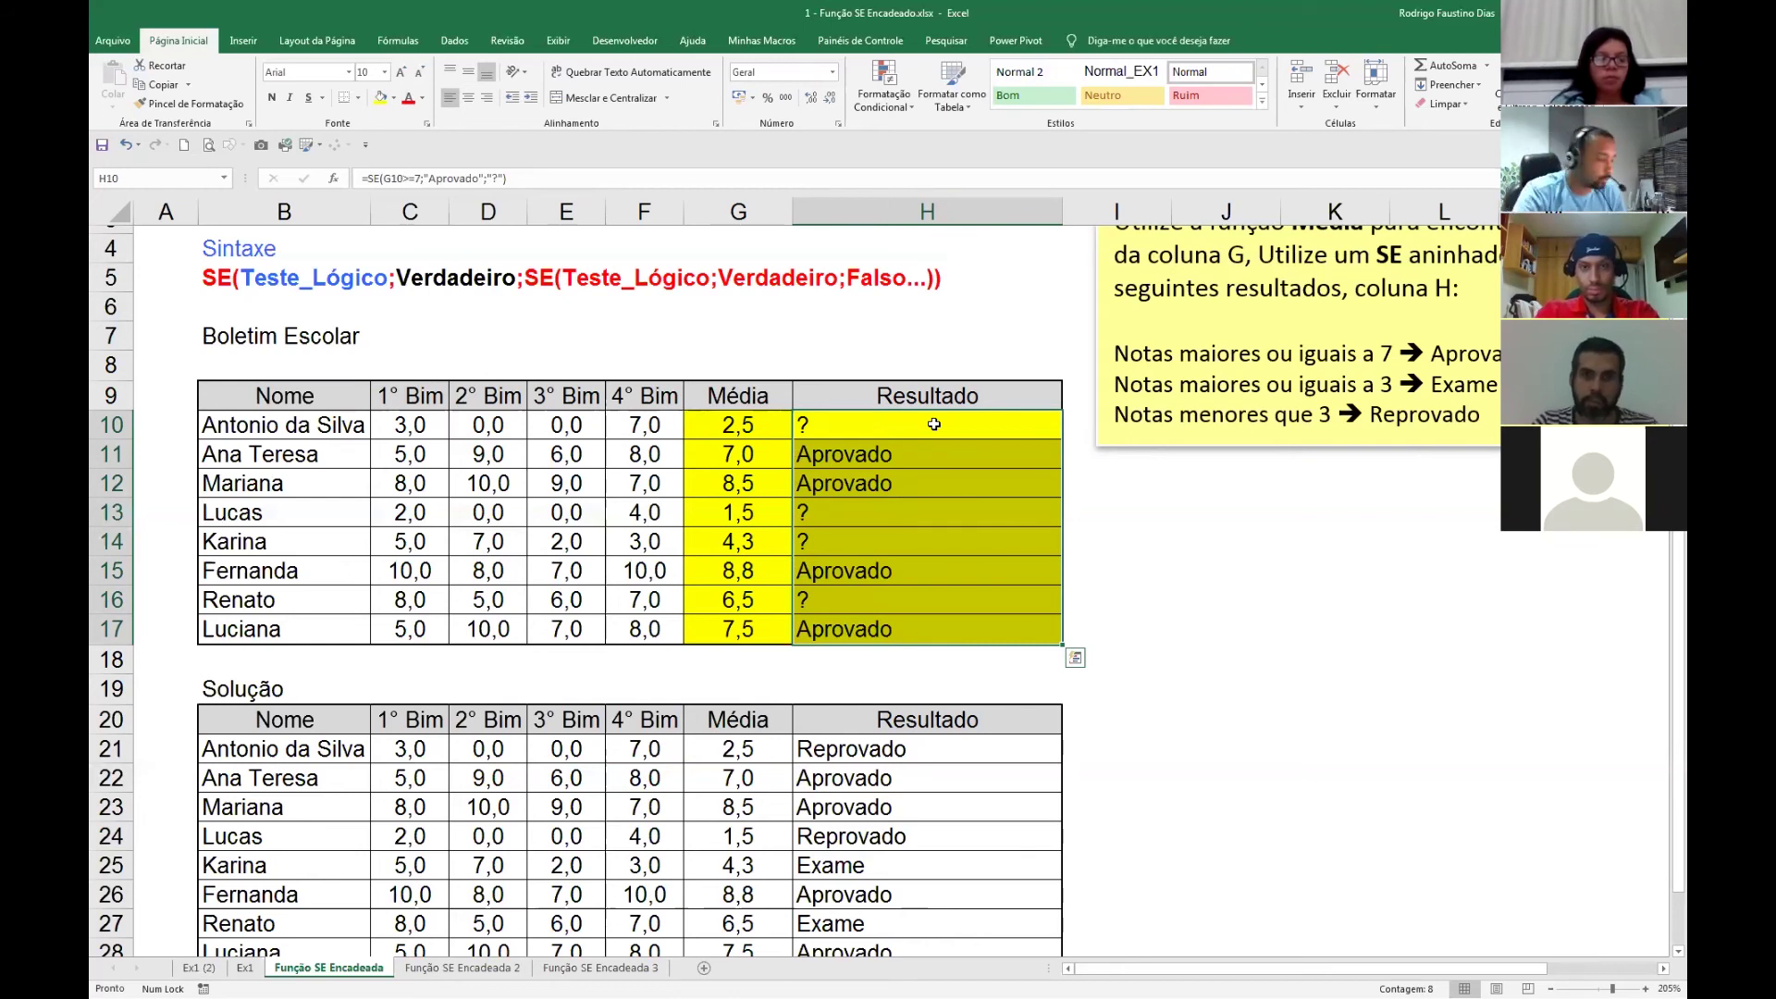
Replace the "?" in the H10 formula with a nested SE function whose logical test is G10>=3.
double_click(934, 424)
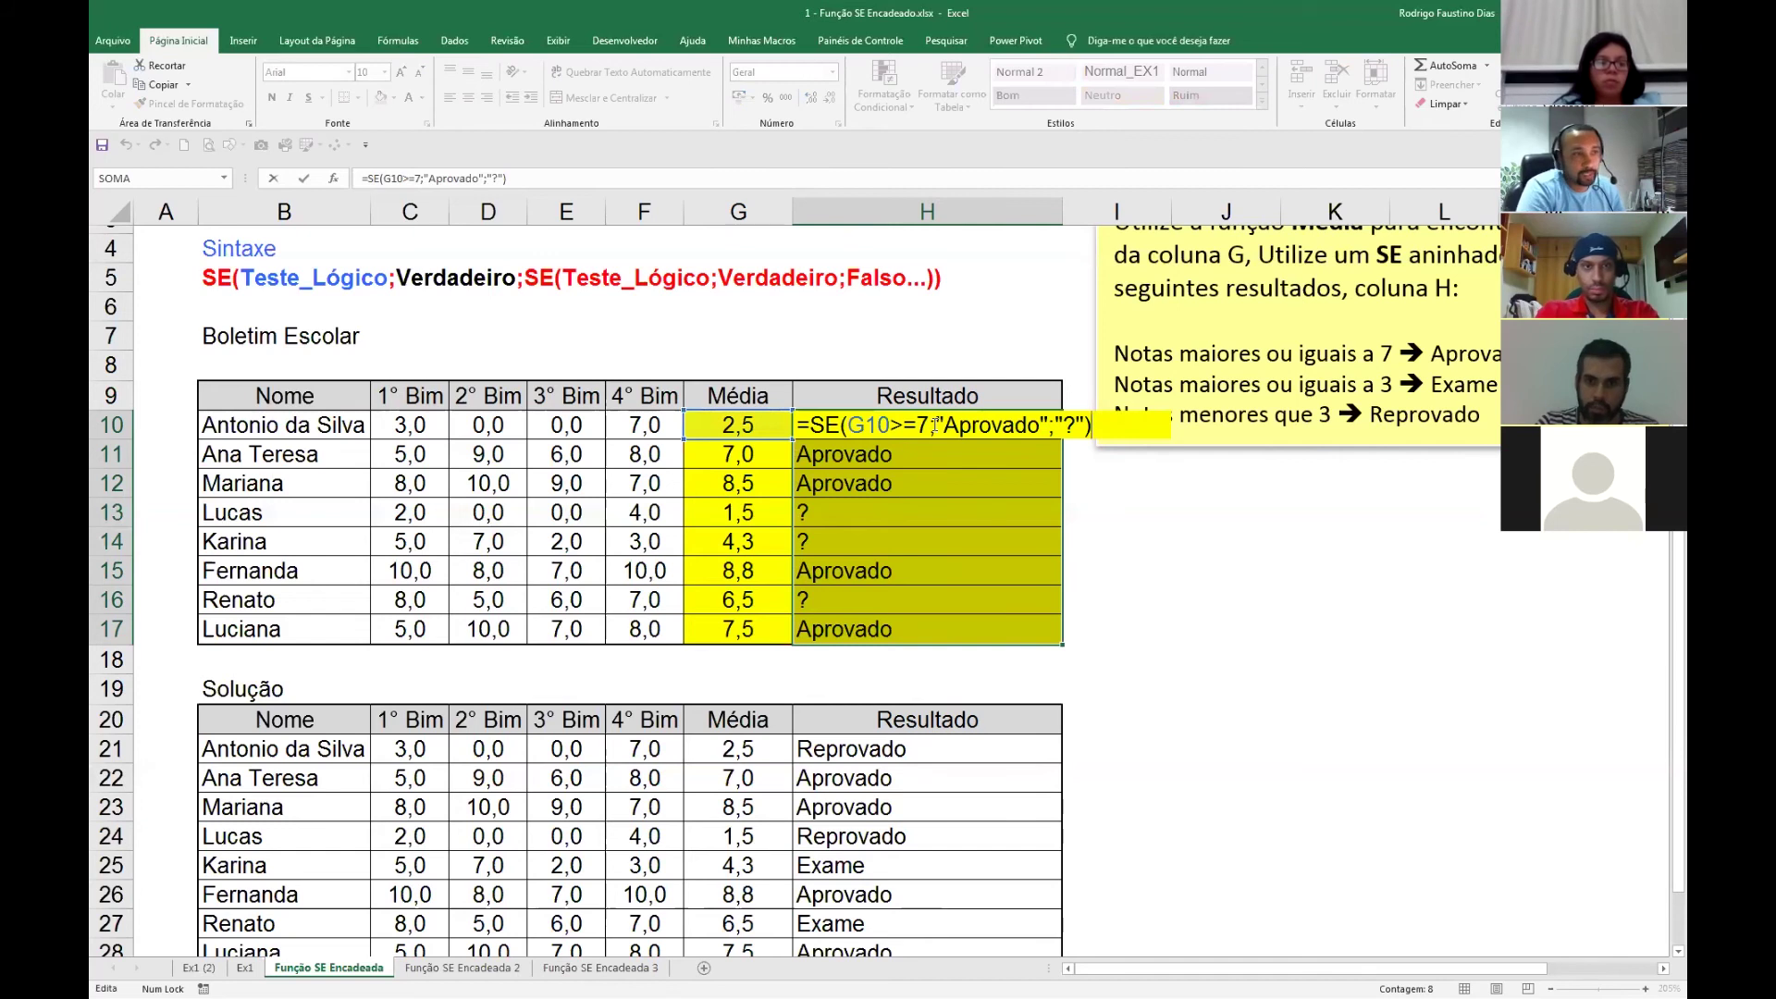
key(BackSpace)
key(BackSpace)
key(BackSpace)
key(BackSpace)
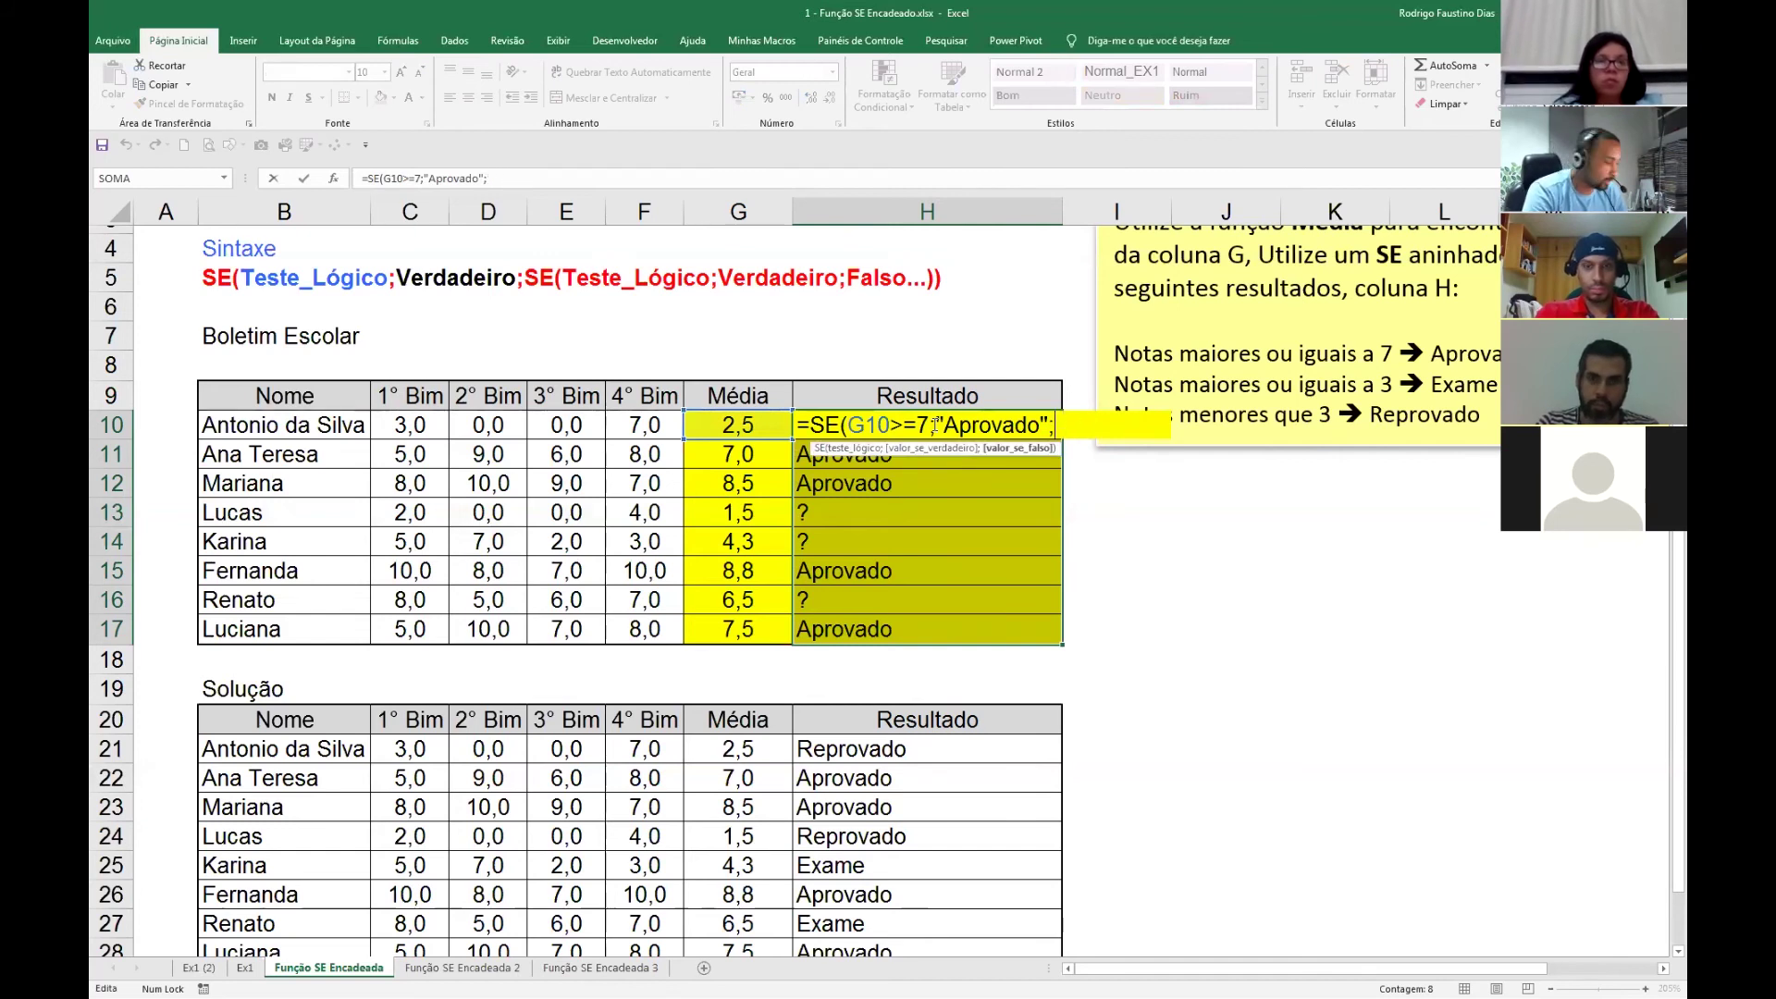
text(se()
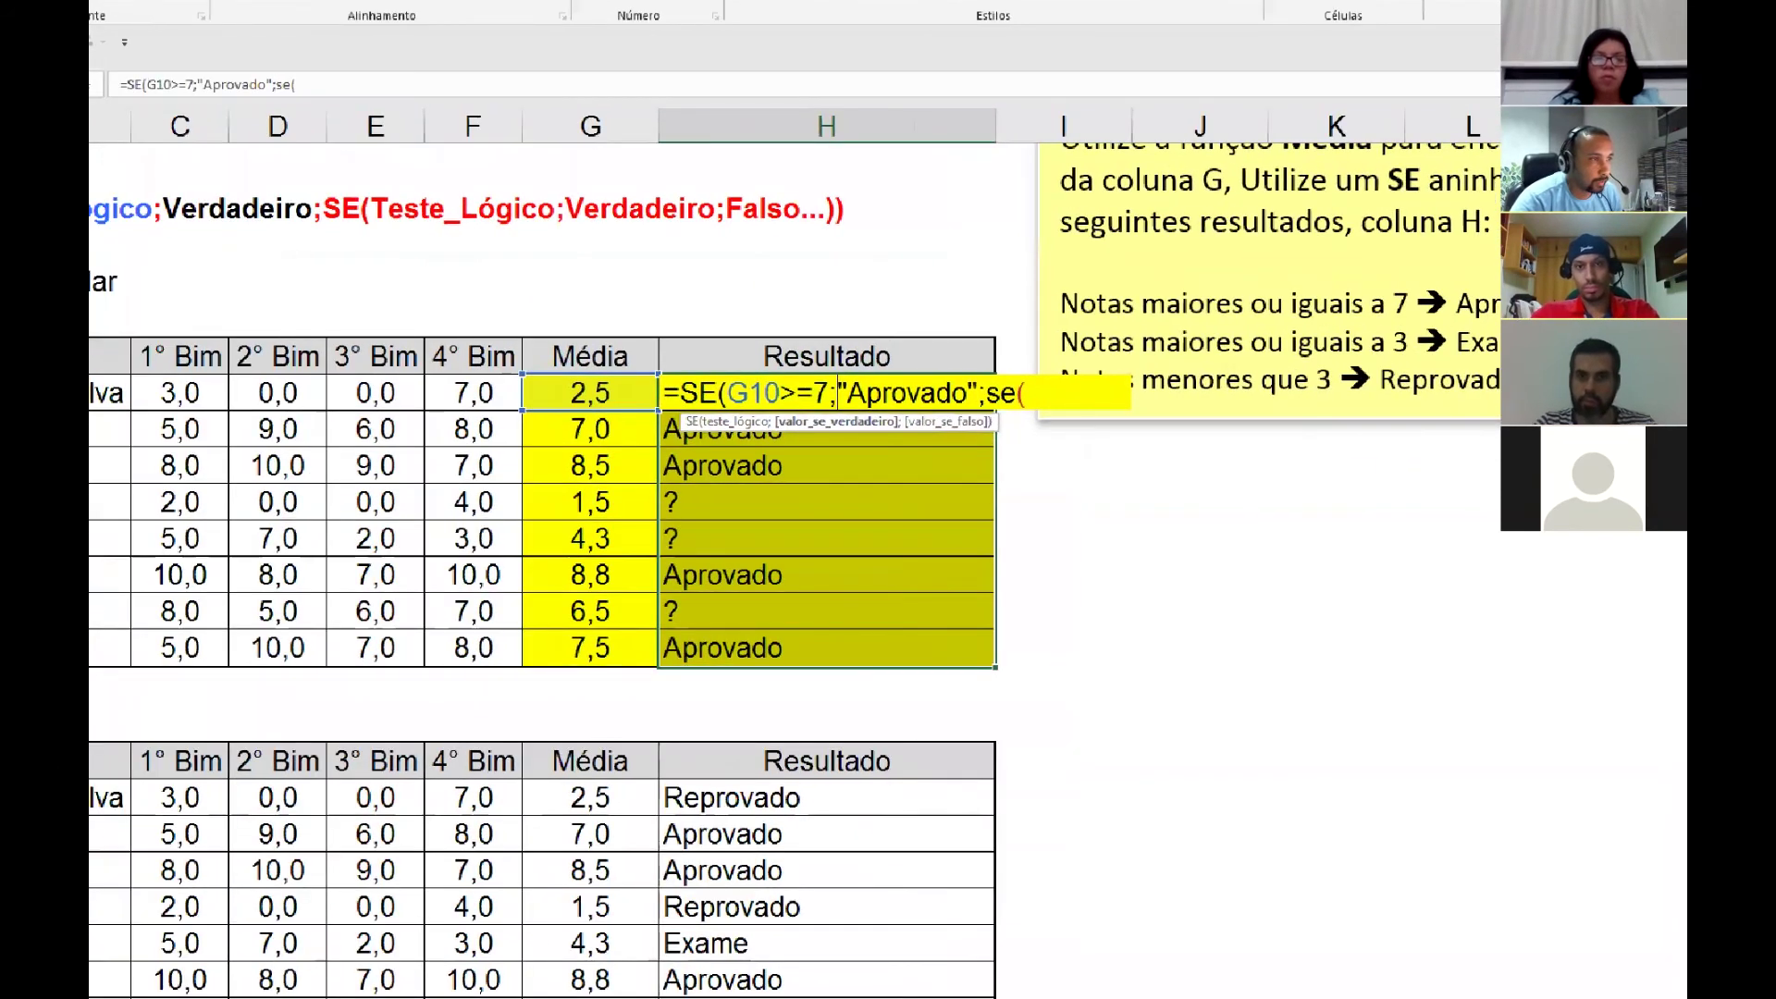
mouse_move(822, 370)
mouse_down()
mouse_move(797, 409)
mouse_move(876, 272)
mouse_move(1332, 264)
mouse_move(1379, 319)
mouse_move(1136, 362)
mouse_up()
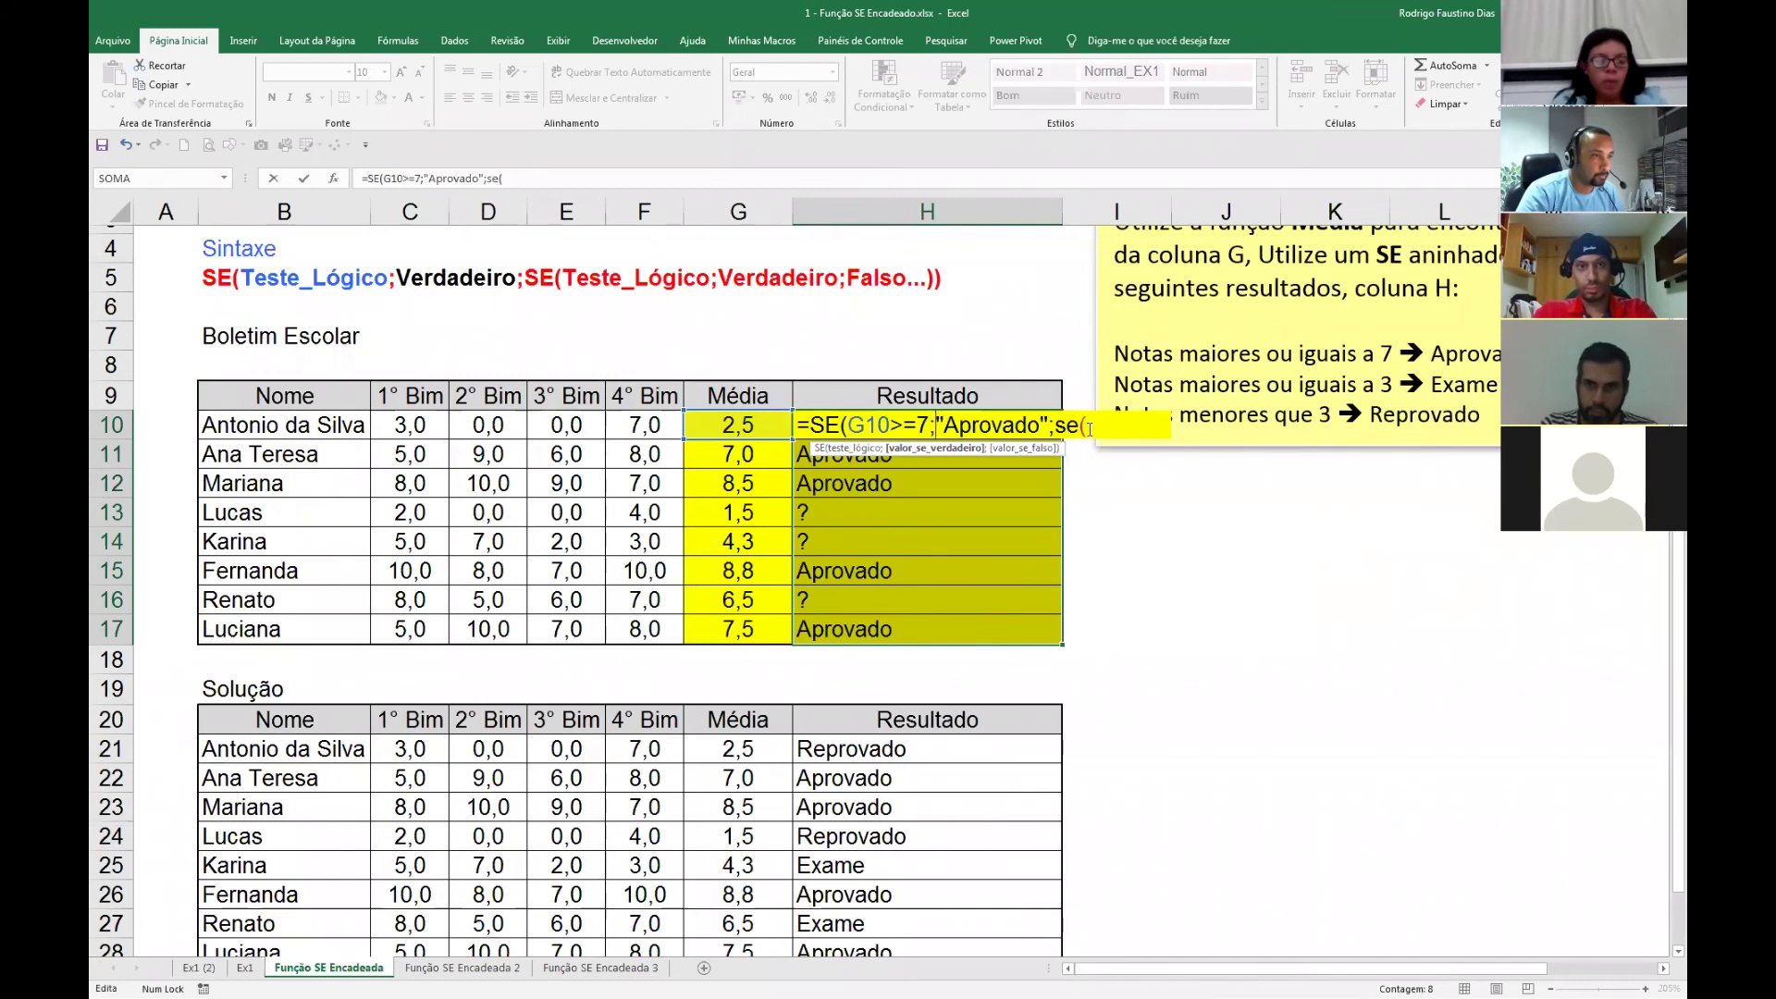
click(750, 427)
text(>=)
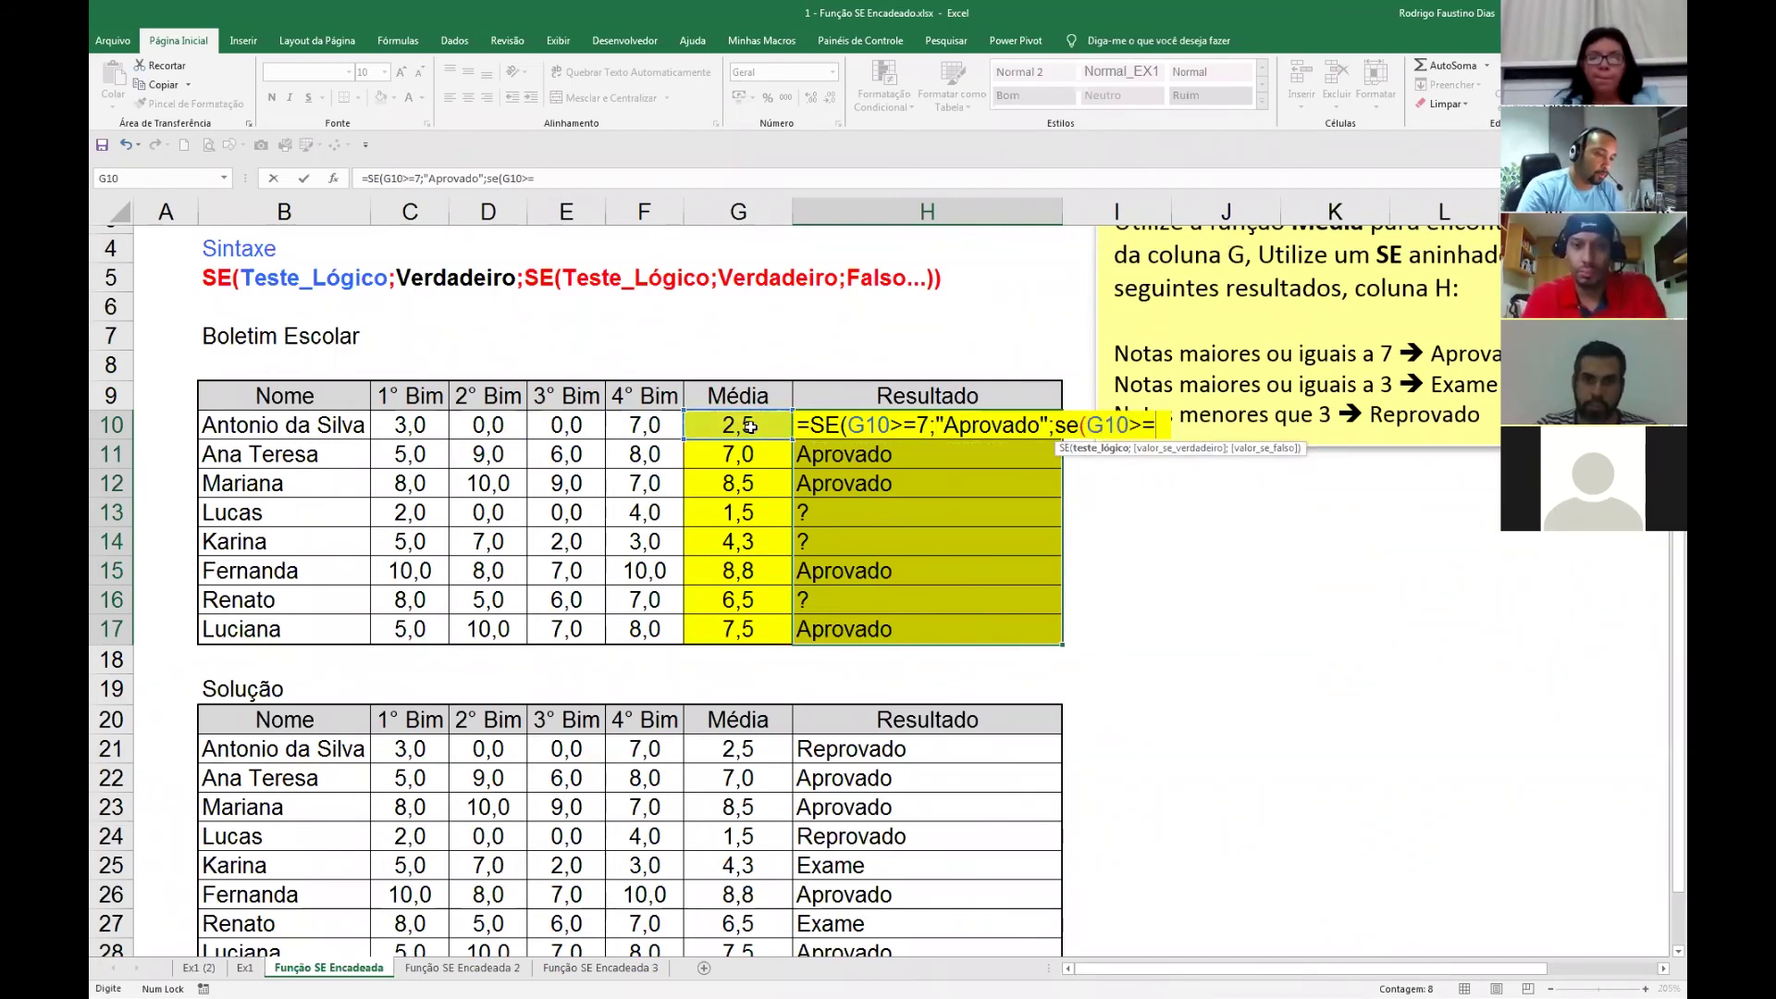
text(3)
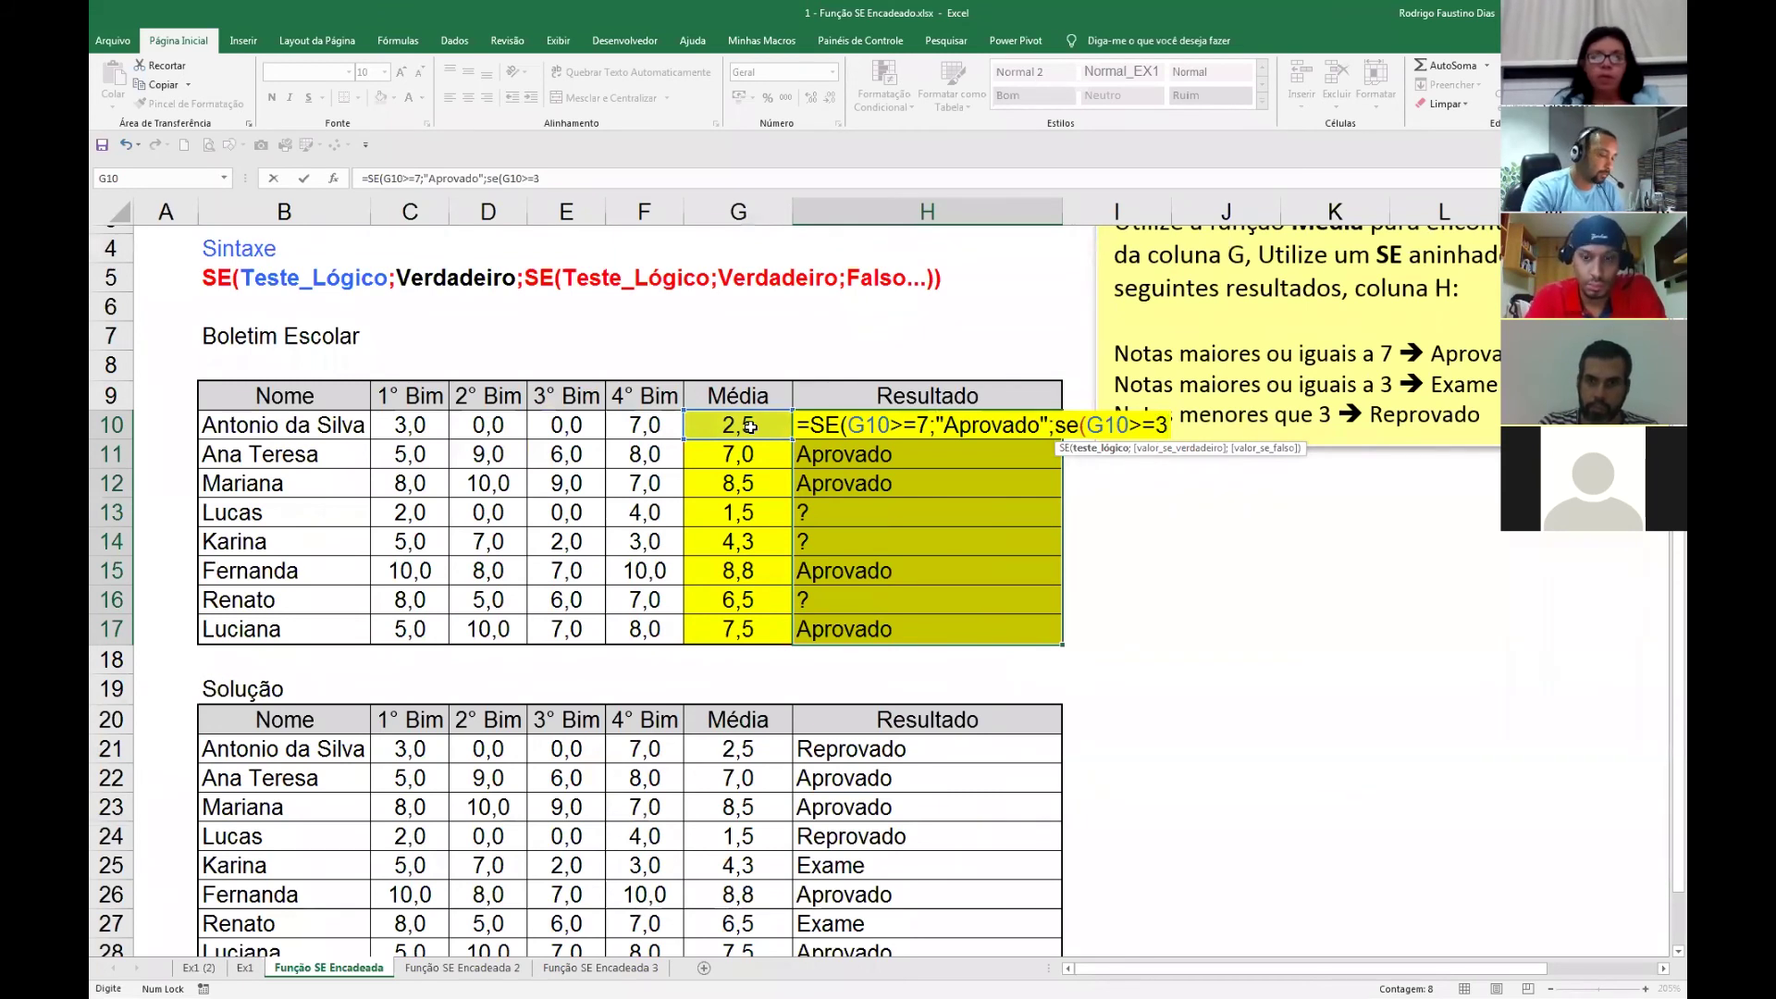
Complete the nested SE in H10 with "Exame" if true and "Reprovado" if false, and close both functions.
text(;"Exame")
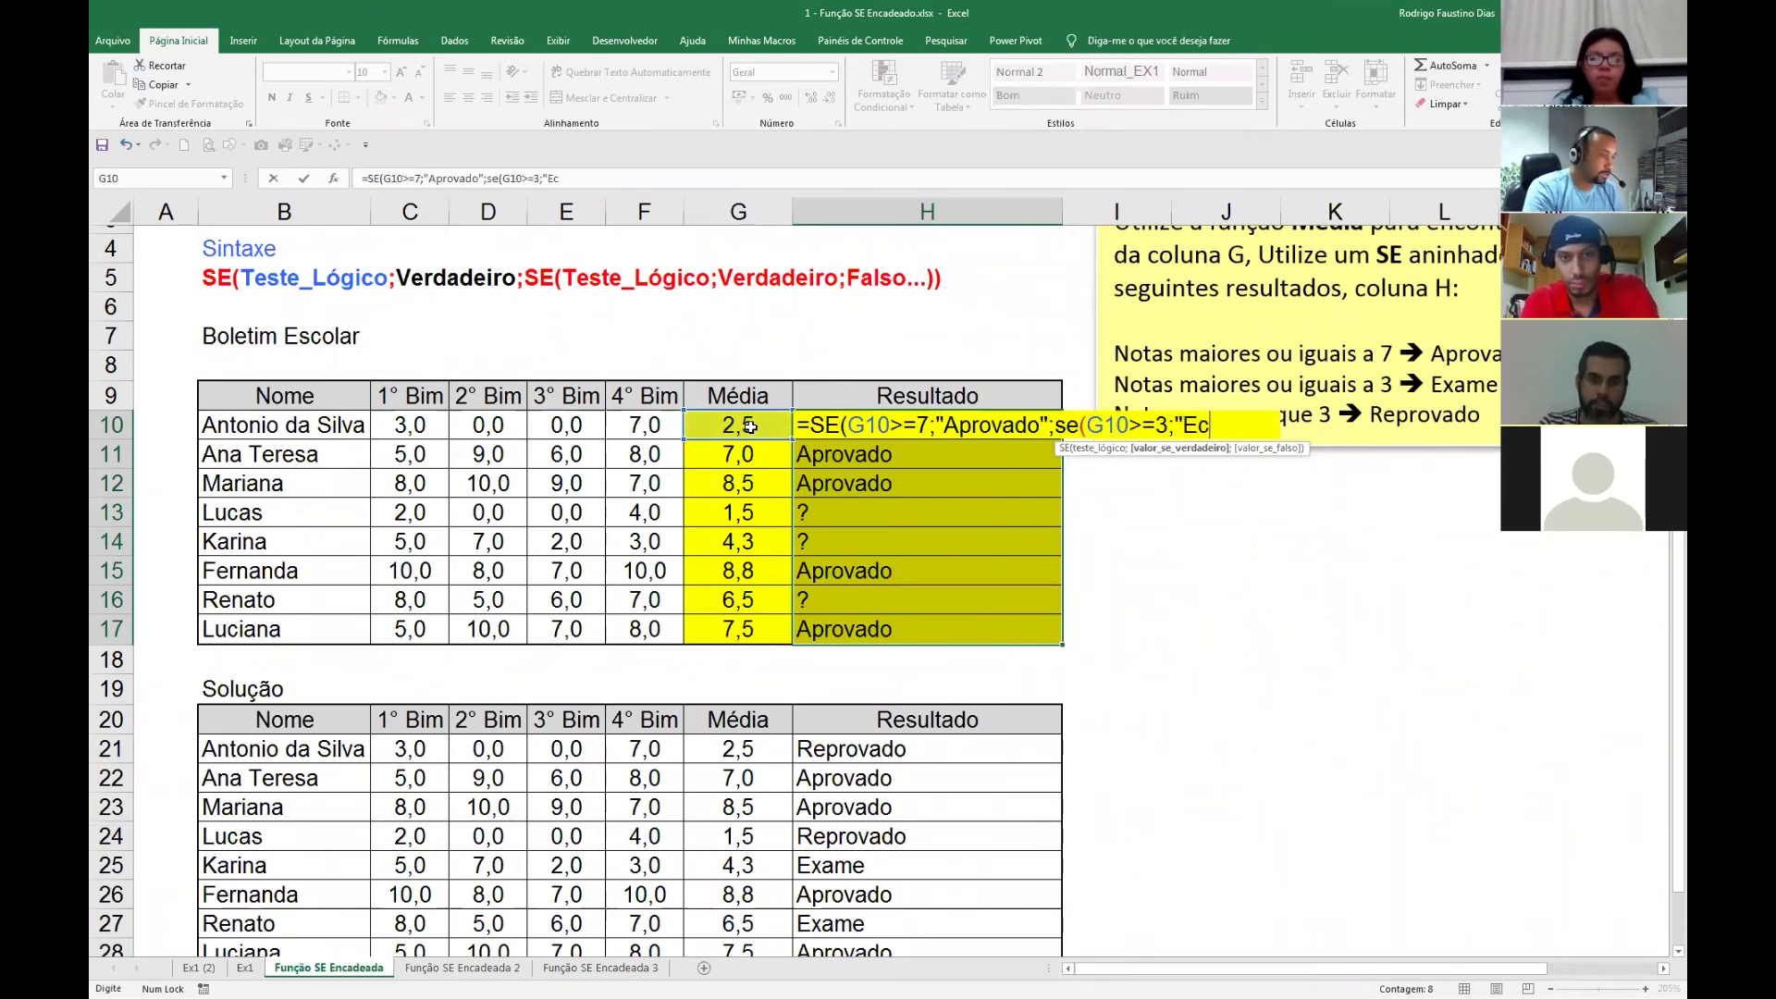
text(;)
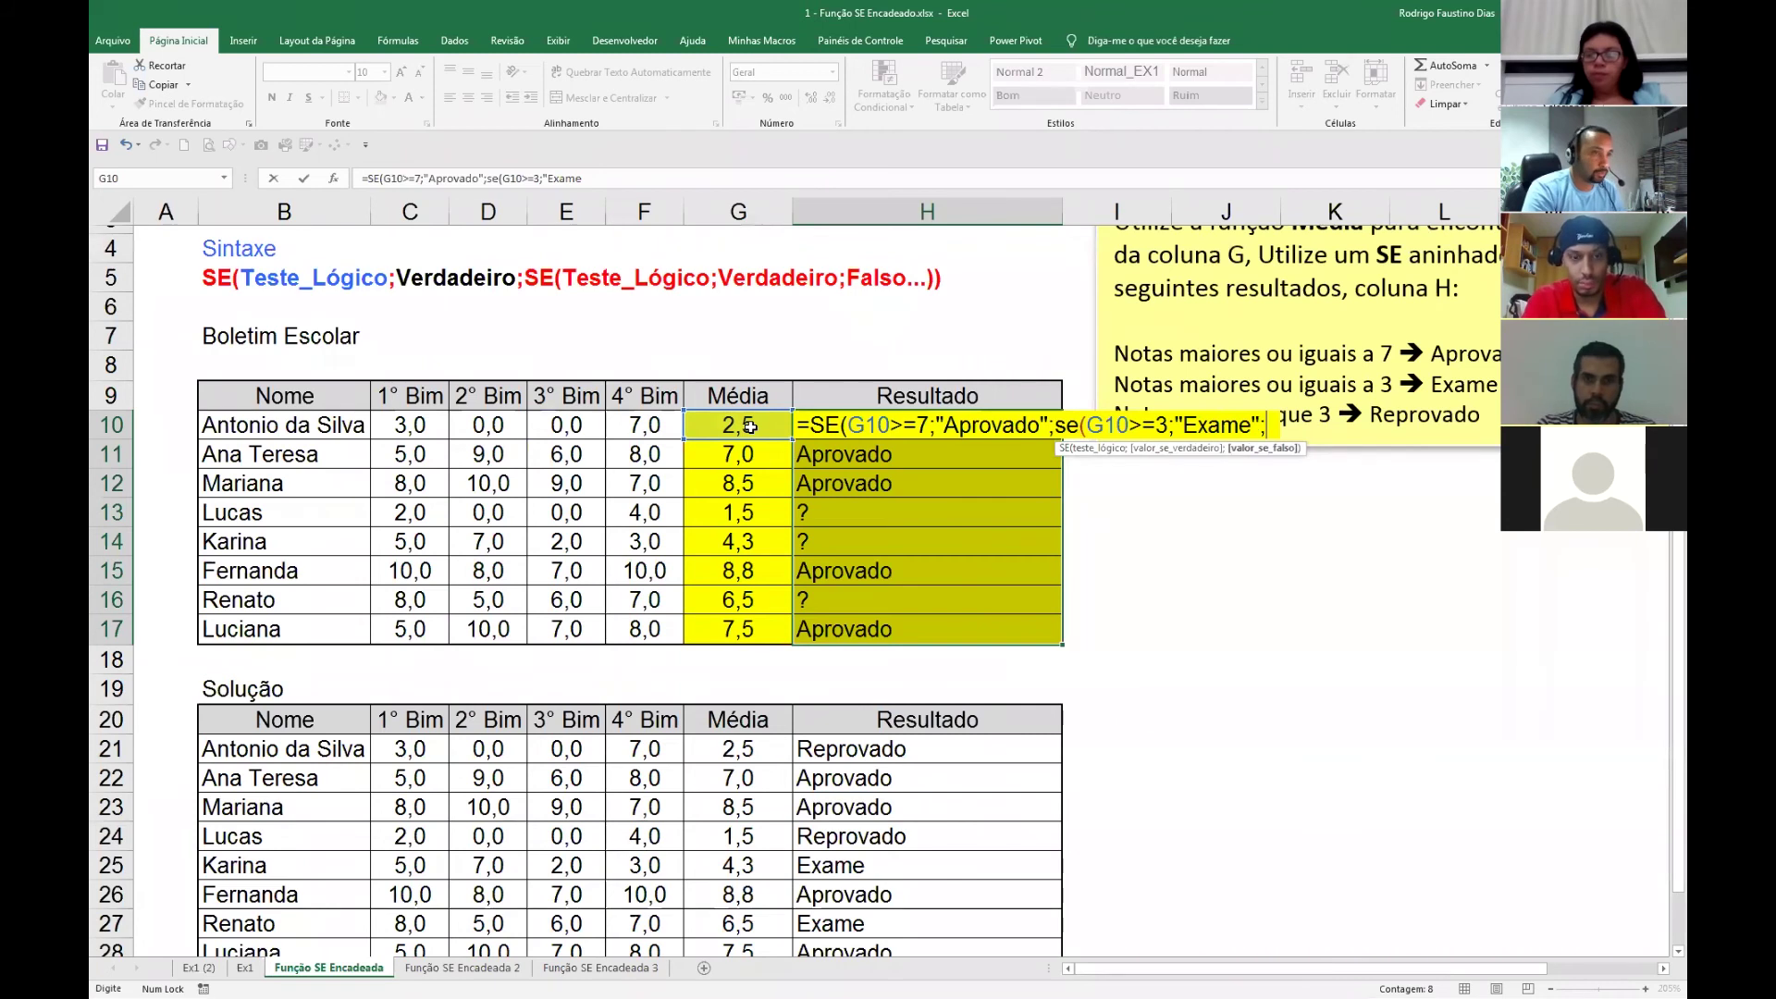
text("Reproc)
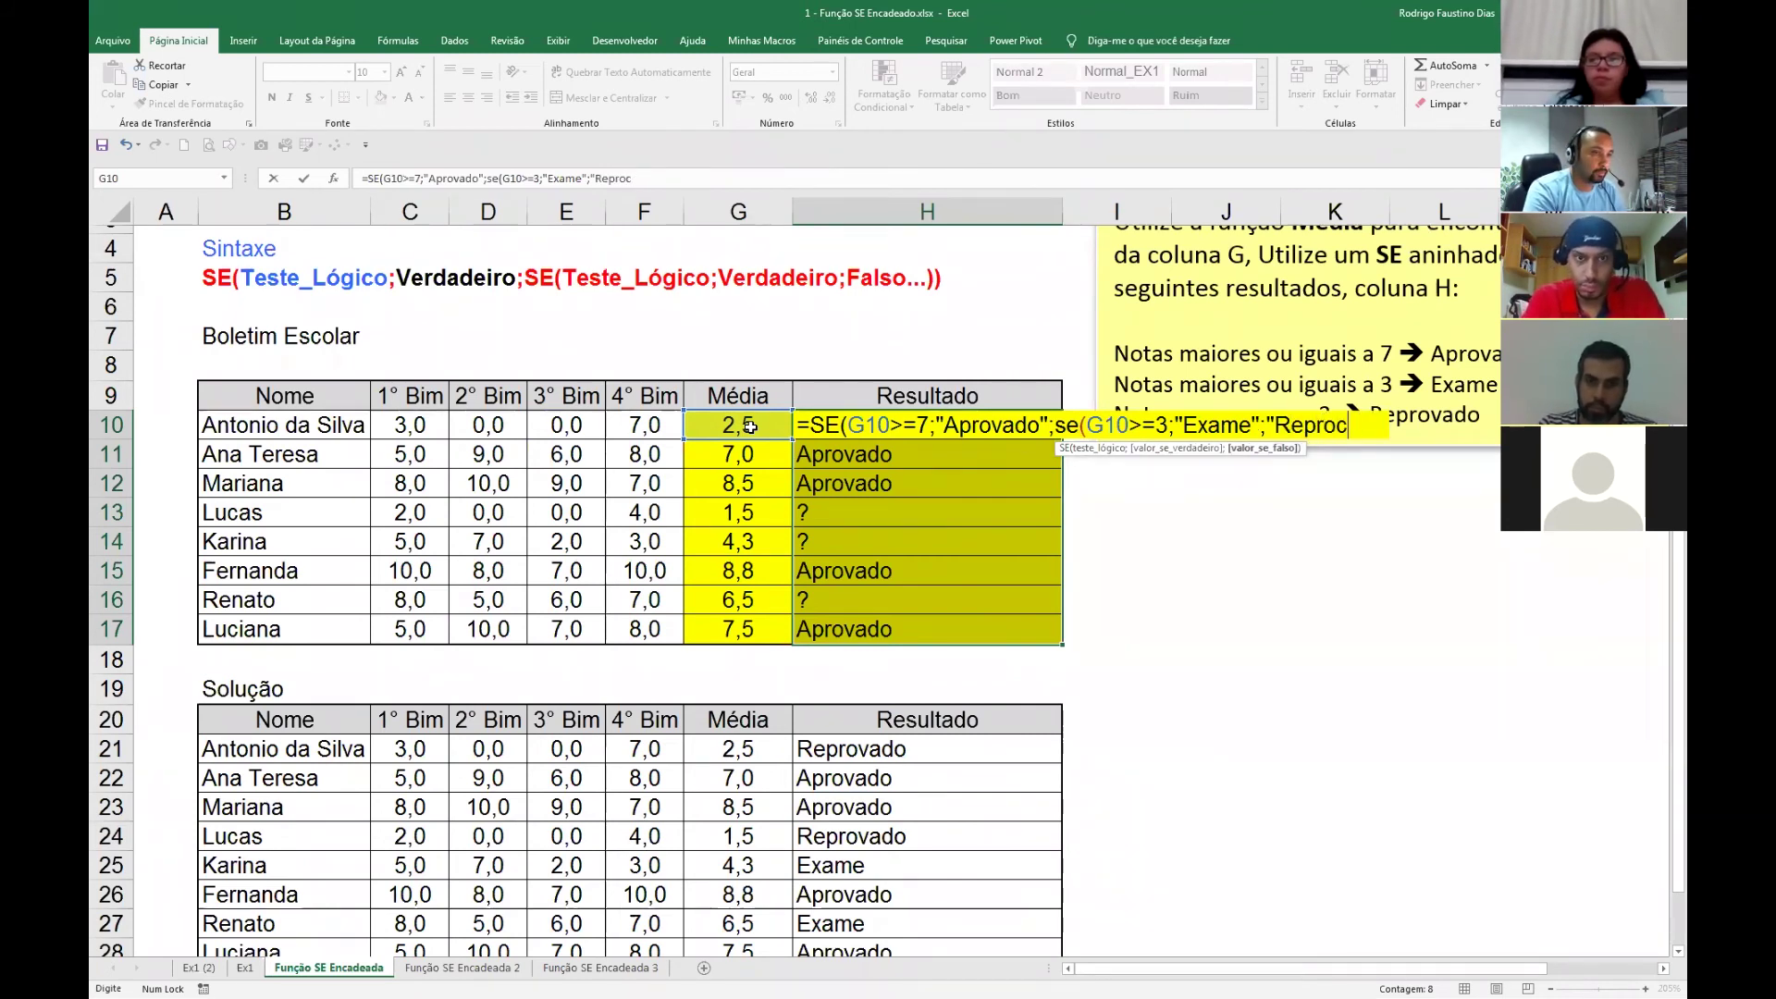
key(BackSpace)
text(vado")
text())
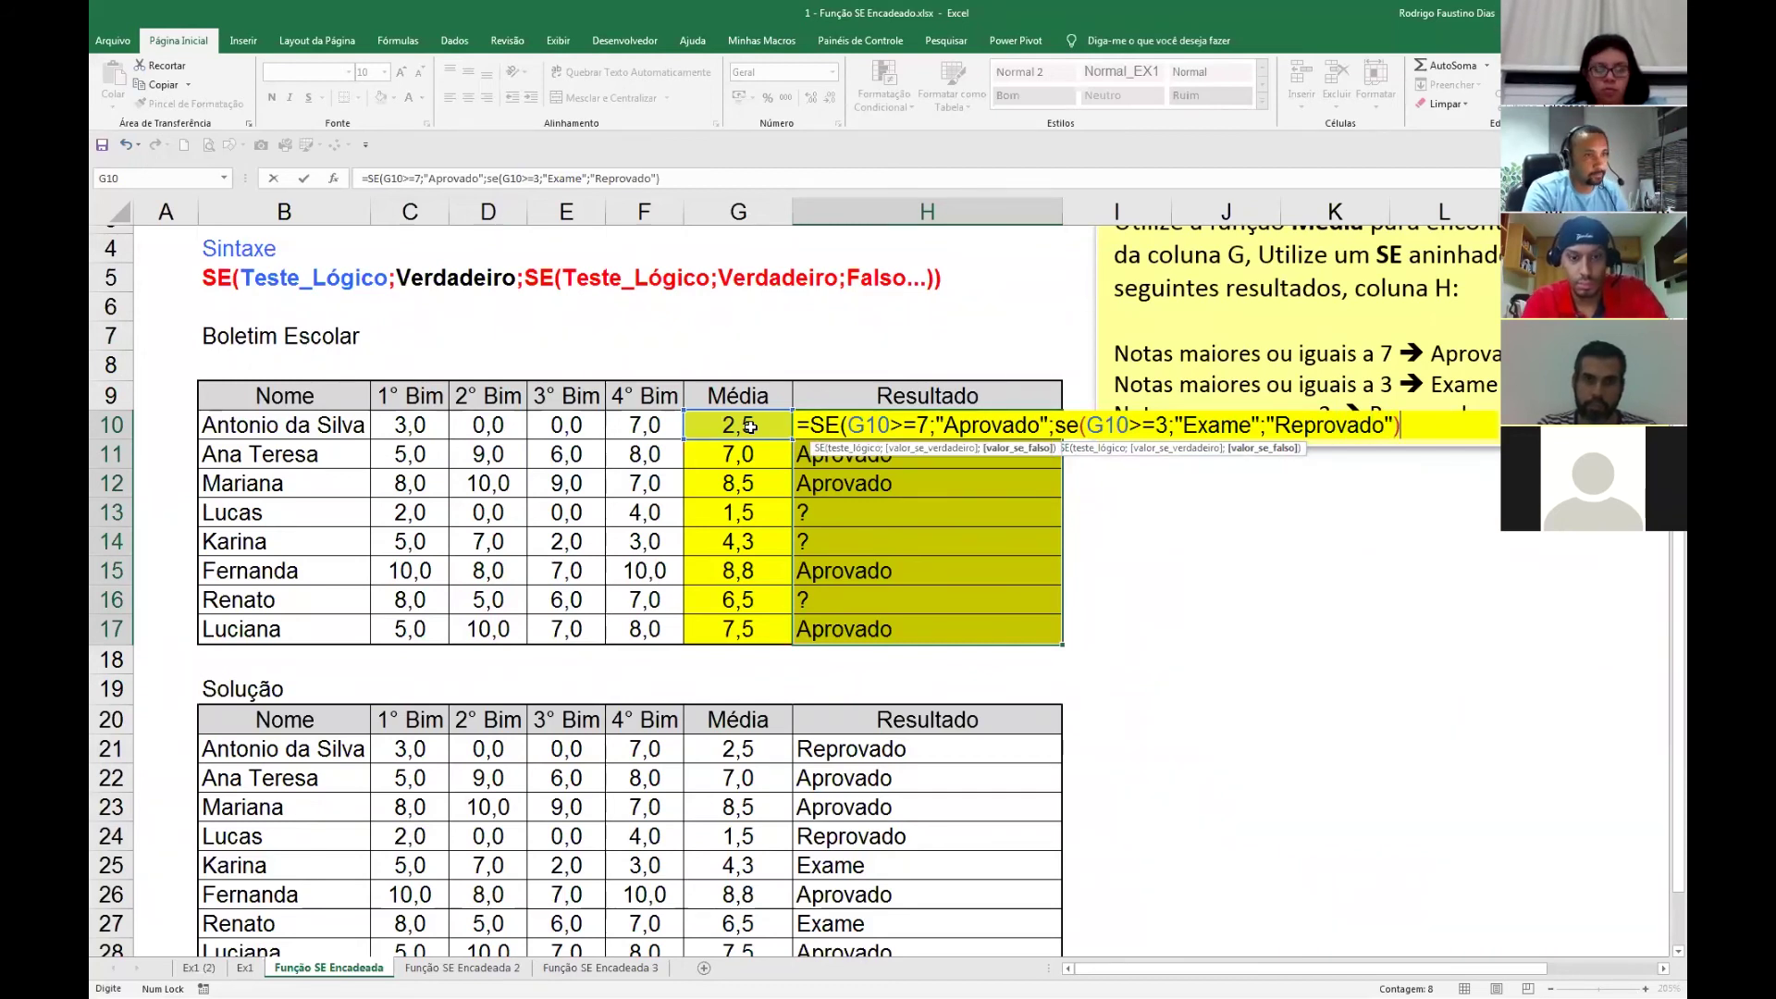
text())
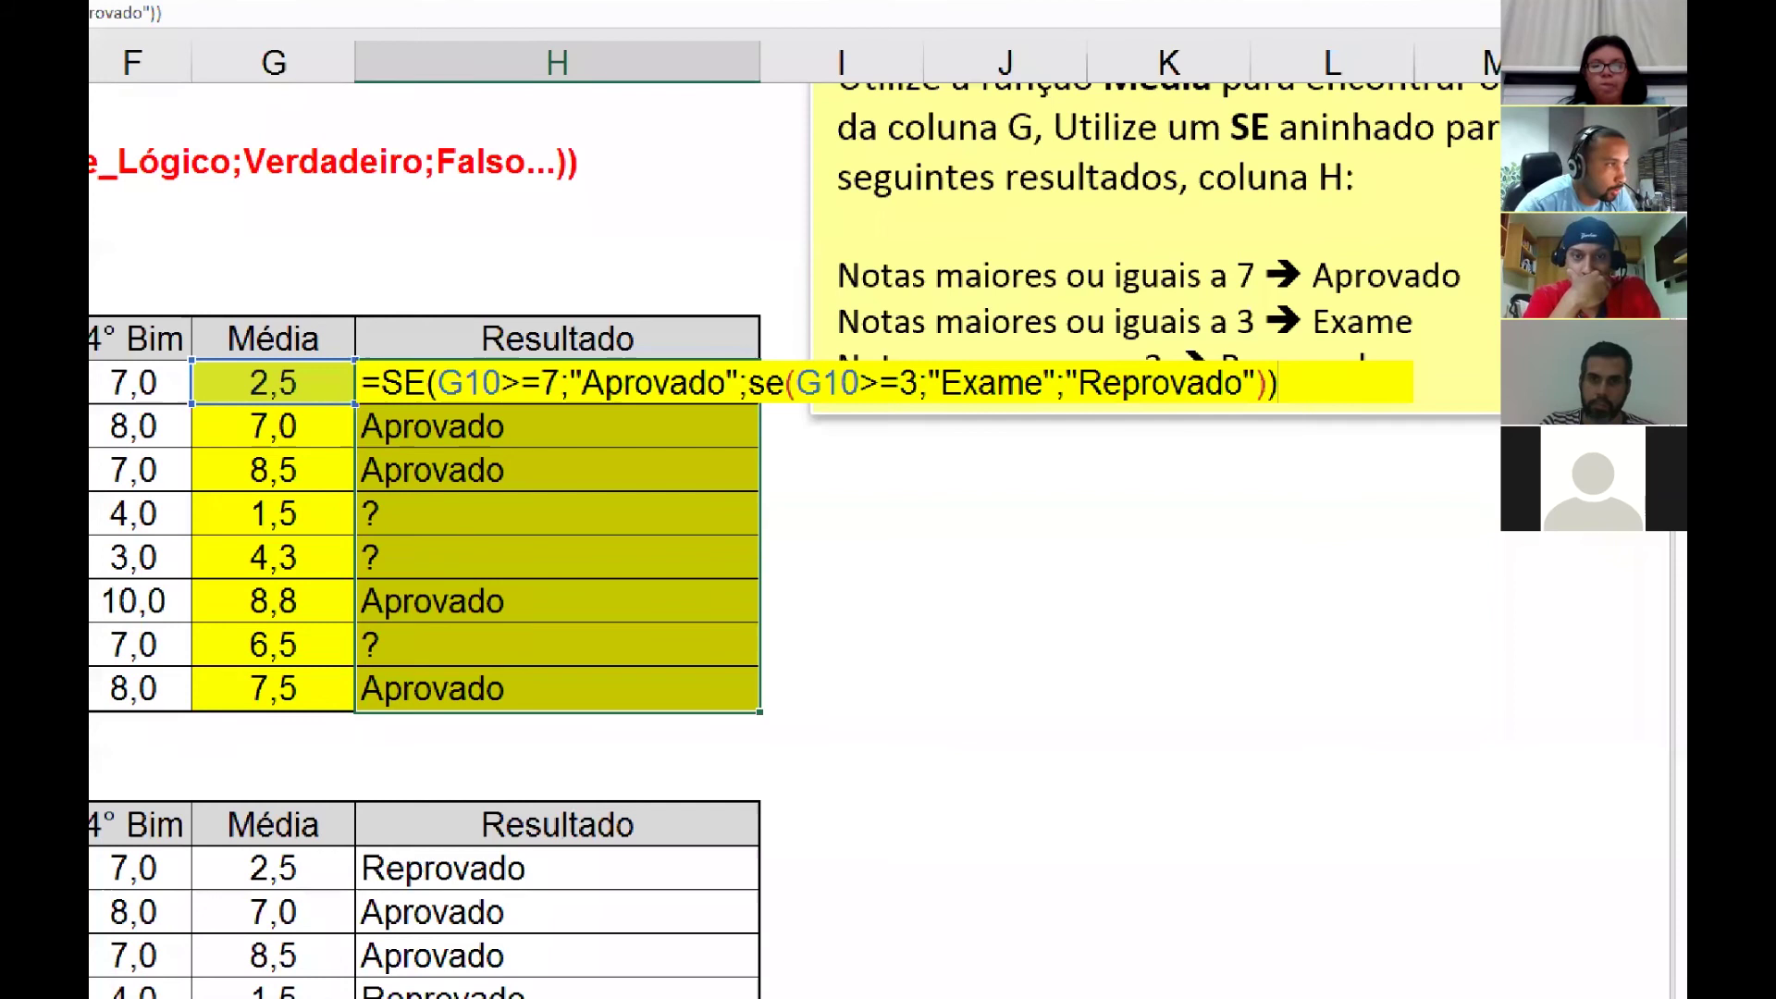
mouse_move(507, 361)
mouse_down()
mouse_move(529, 409)
mouse_move(524, 360)
mouse_up()
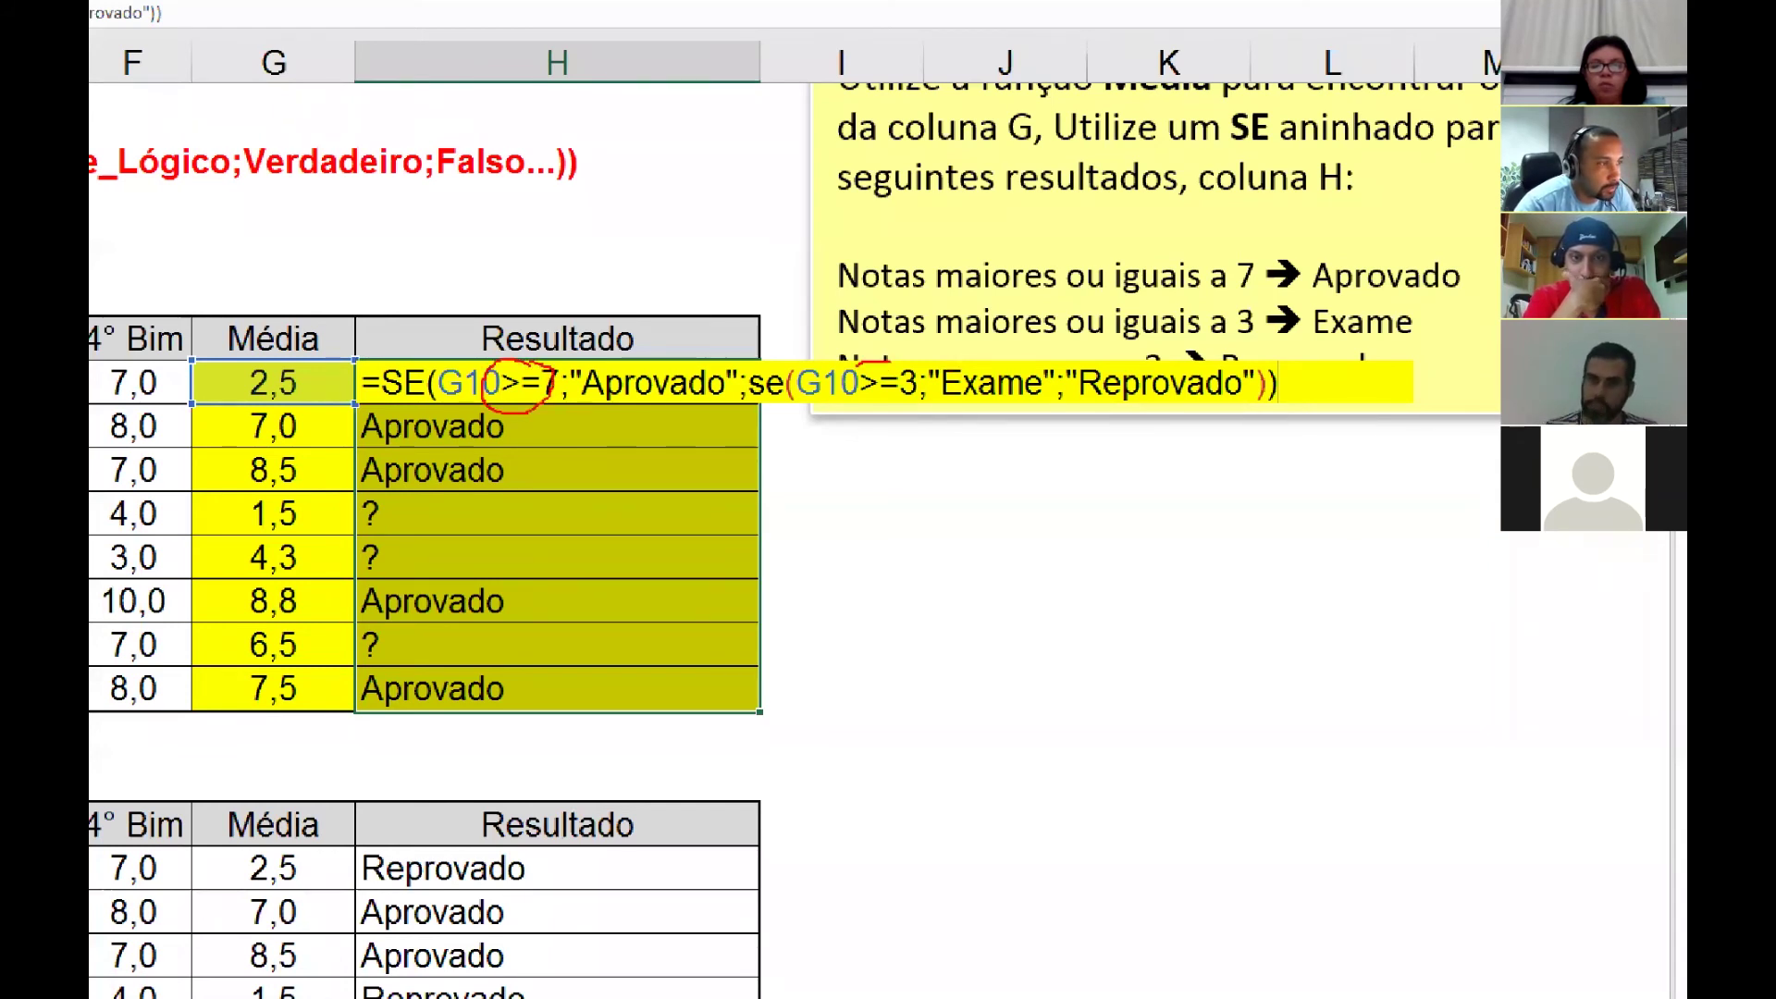
mouse_move(850, 379)
mouse_down()
mouse_move(900, 400)
mouse_move(896, 366)
mouse_move(872, 369)
mouse_up()
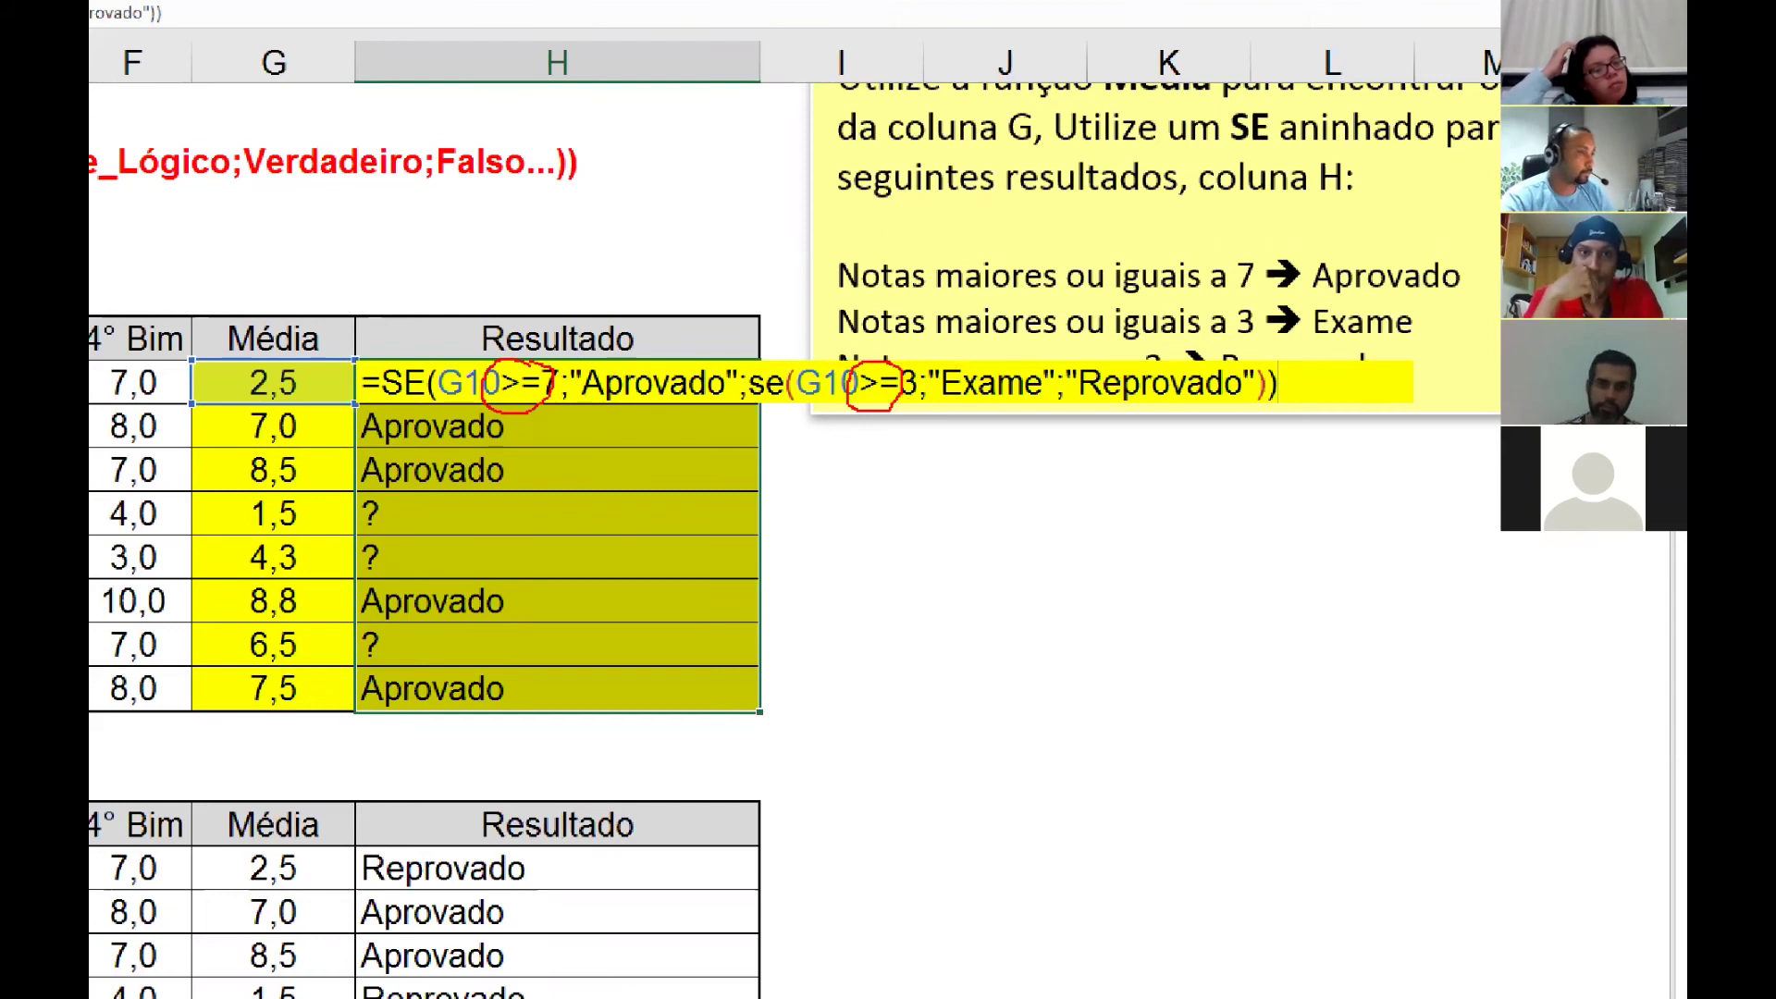
key(Escape)
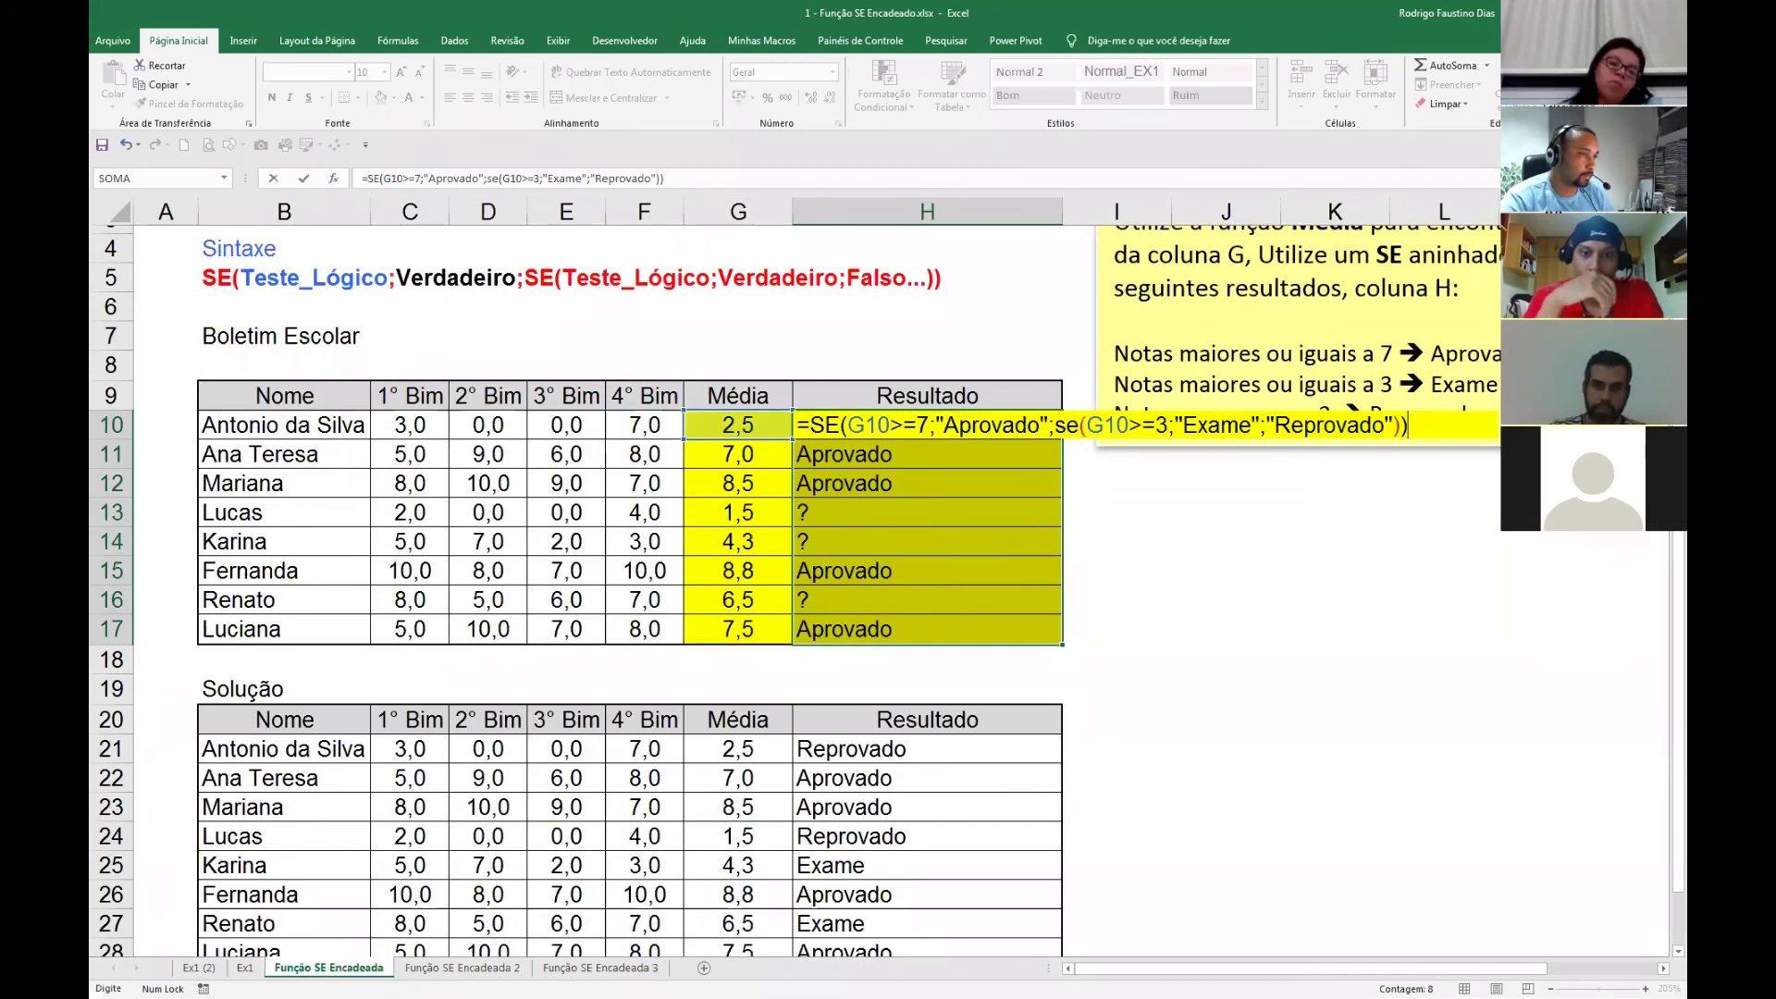
key(Return)
Fill the nested SE formula from H10 down to H17 and check the formulas copied to H14 and H16.
click(1054, 431)
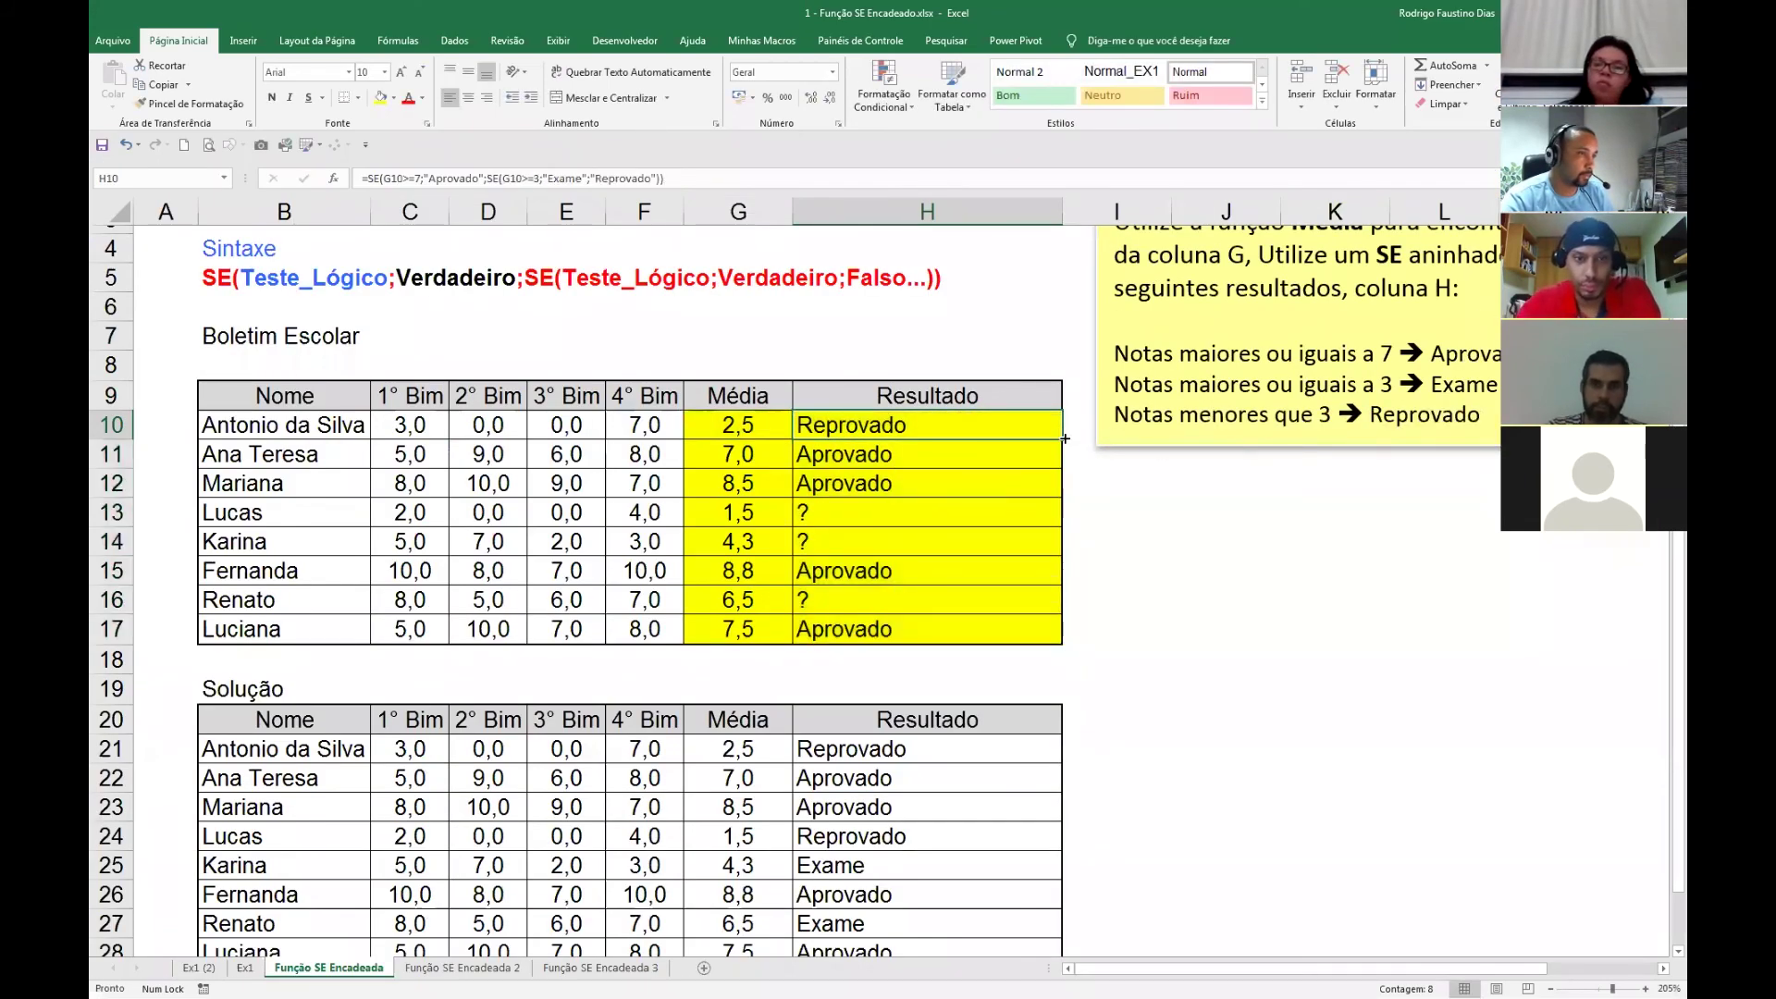
drag(1062, 472, 1063, 641)
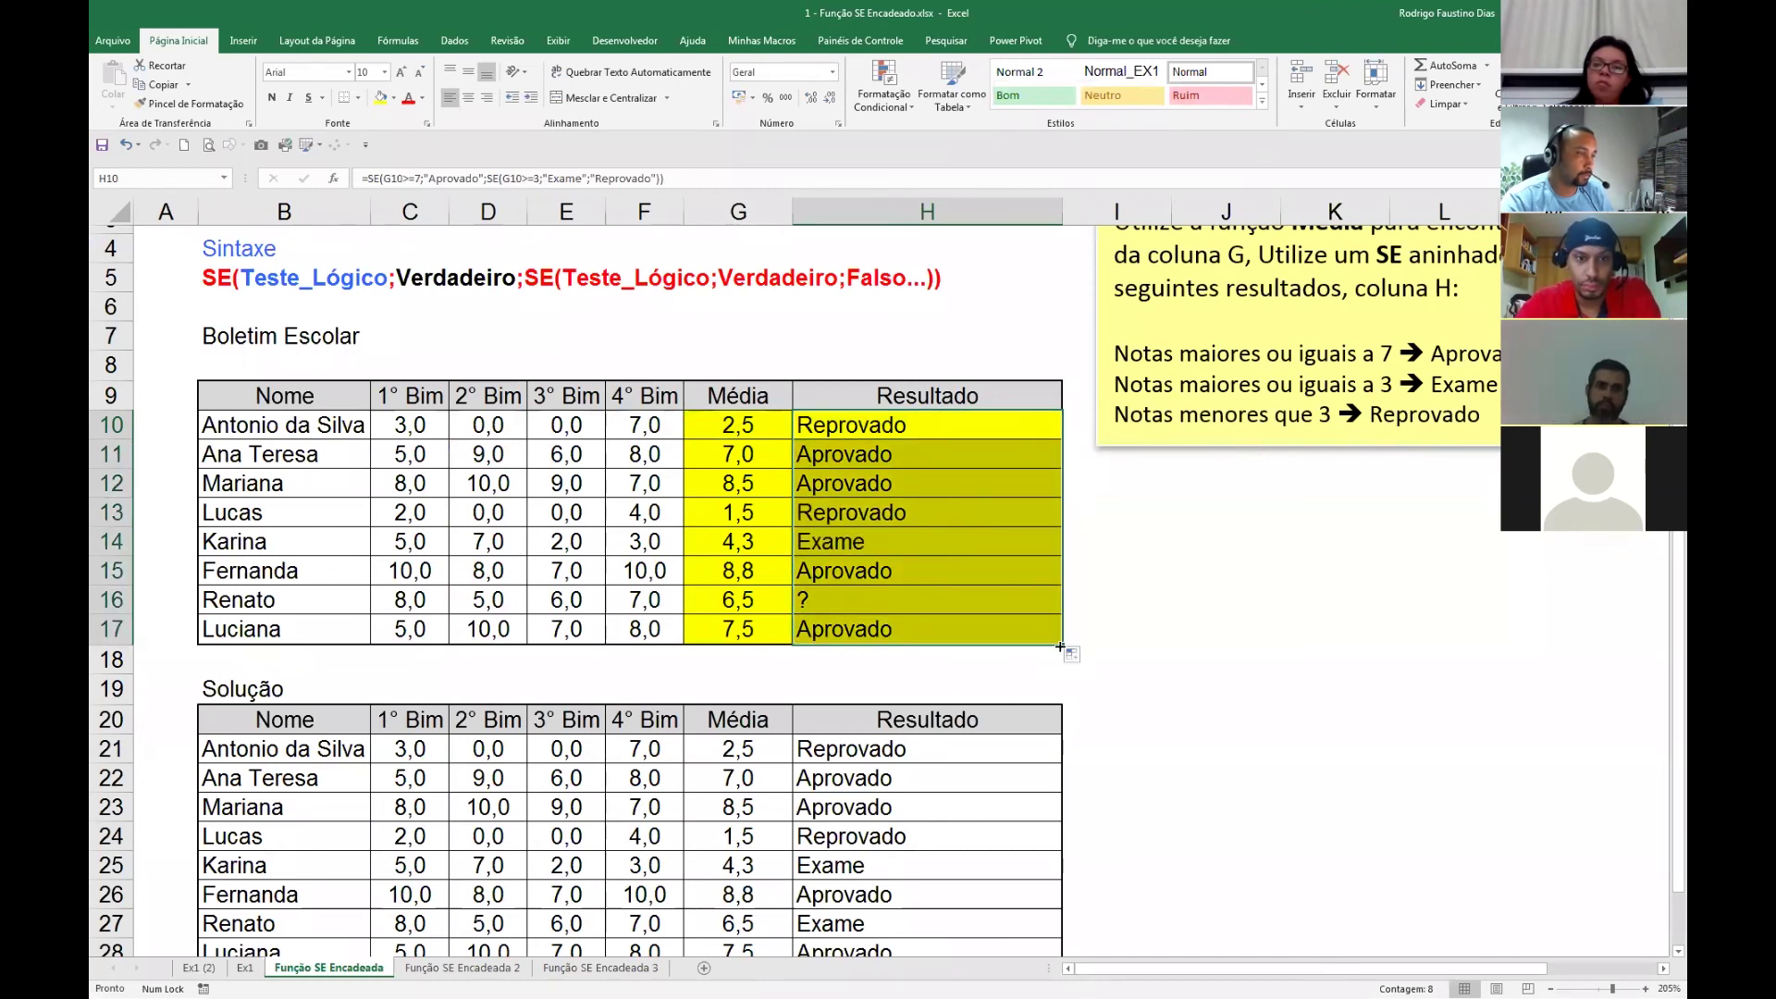
click(827, 548)
click(853, 603)
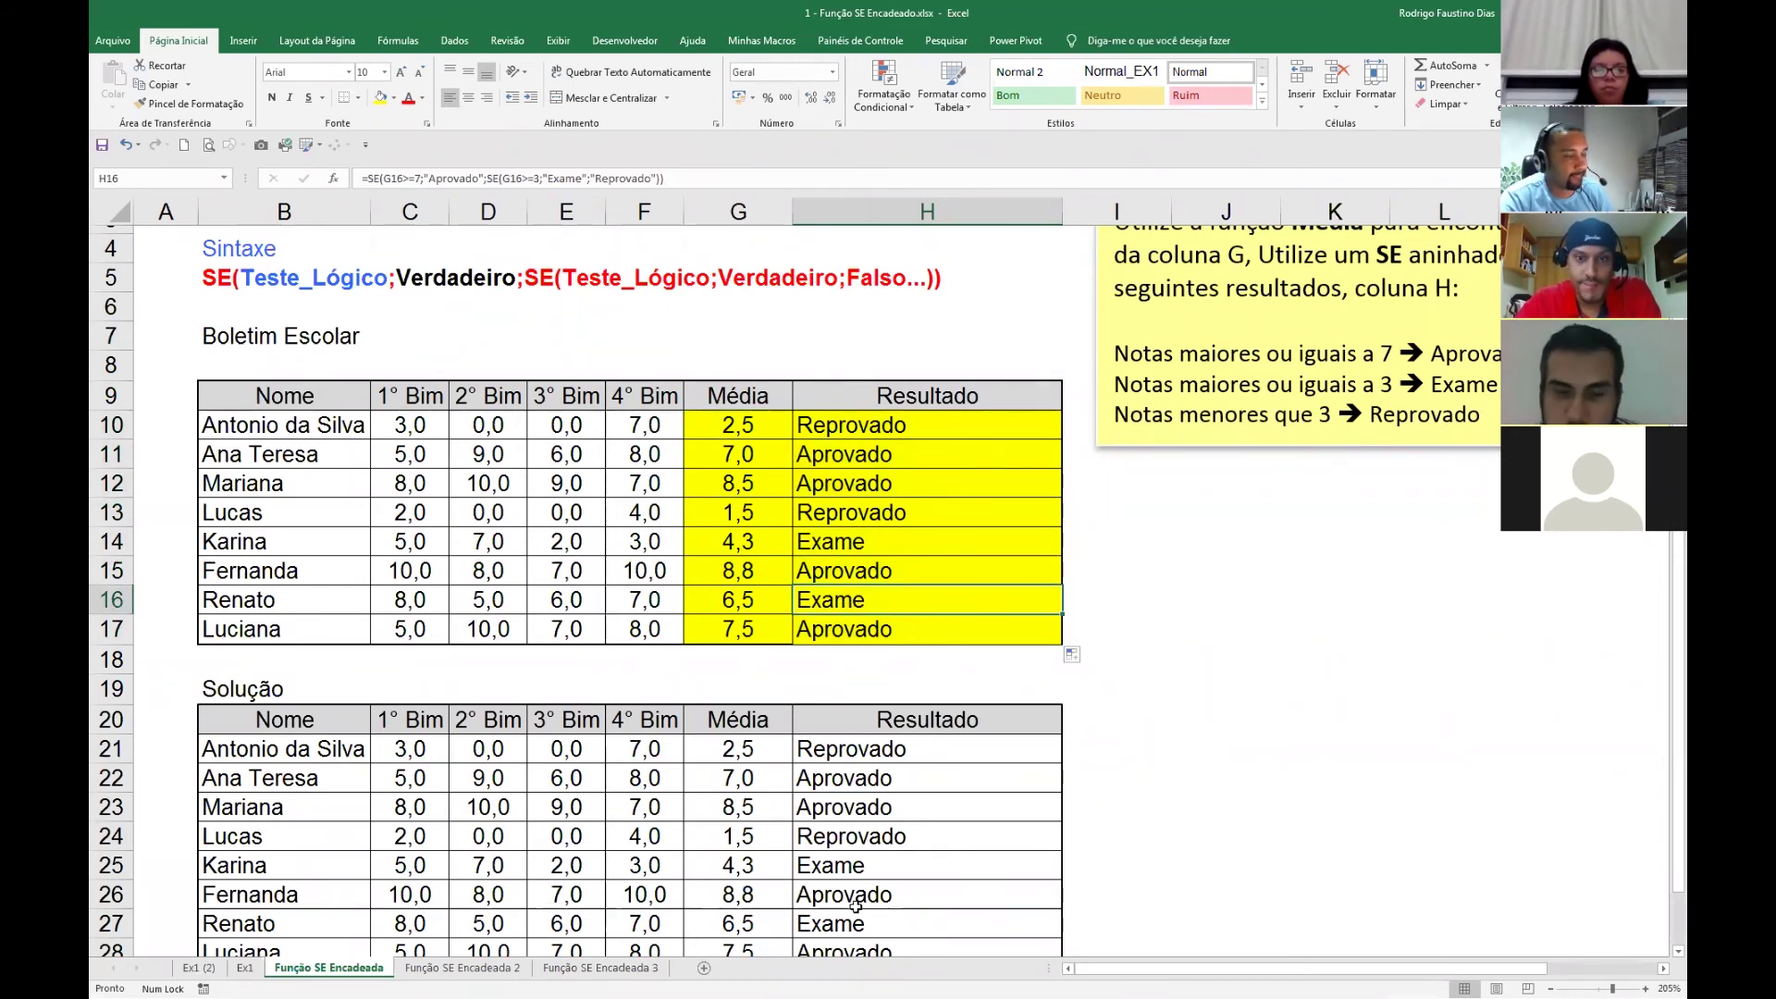
On the Função SE Encadeada 2 sheet, widen column G and enter =MÉDIA(C10:F10) in G10.
click(439, 971)
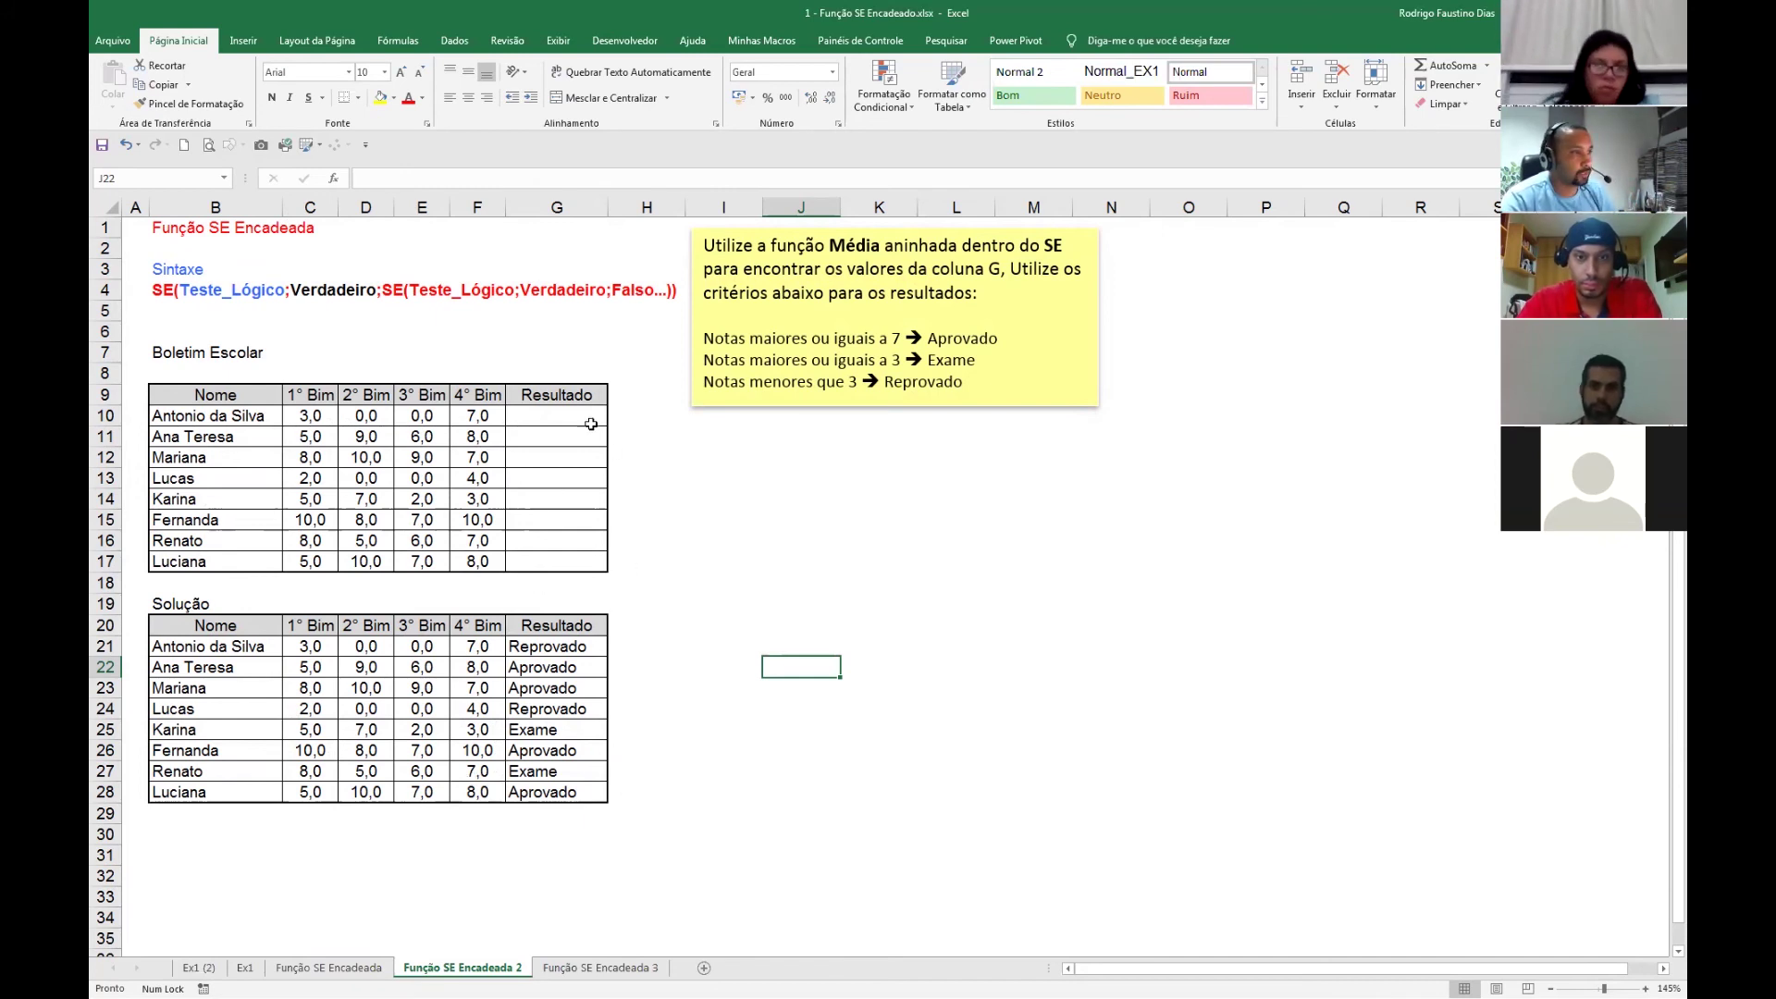
drag(608, 207, 753, 218)
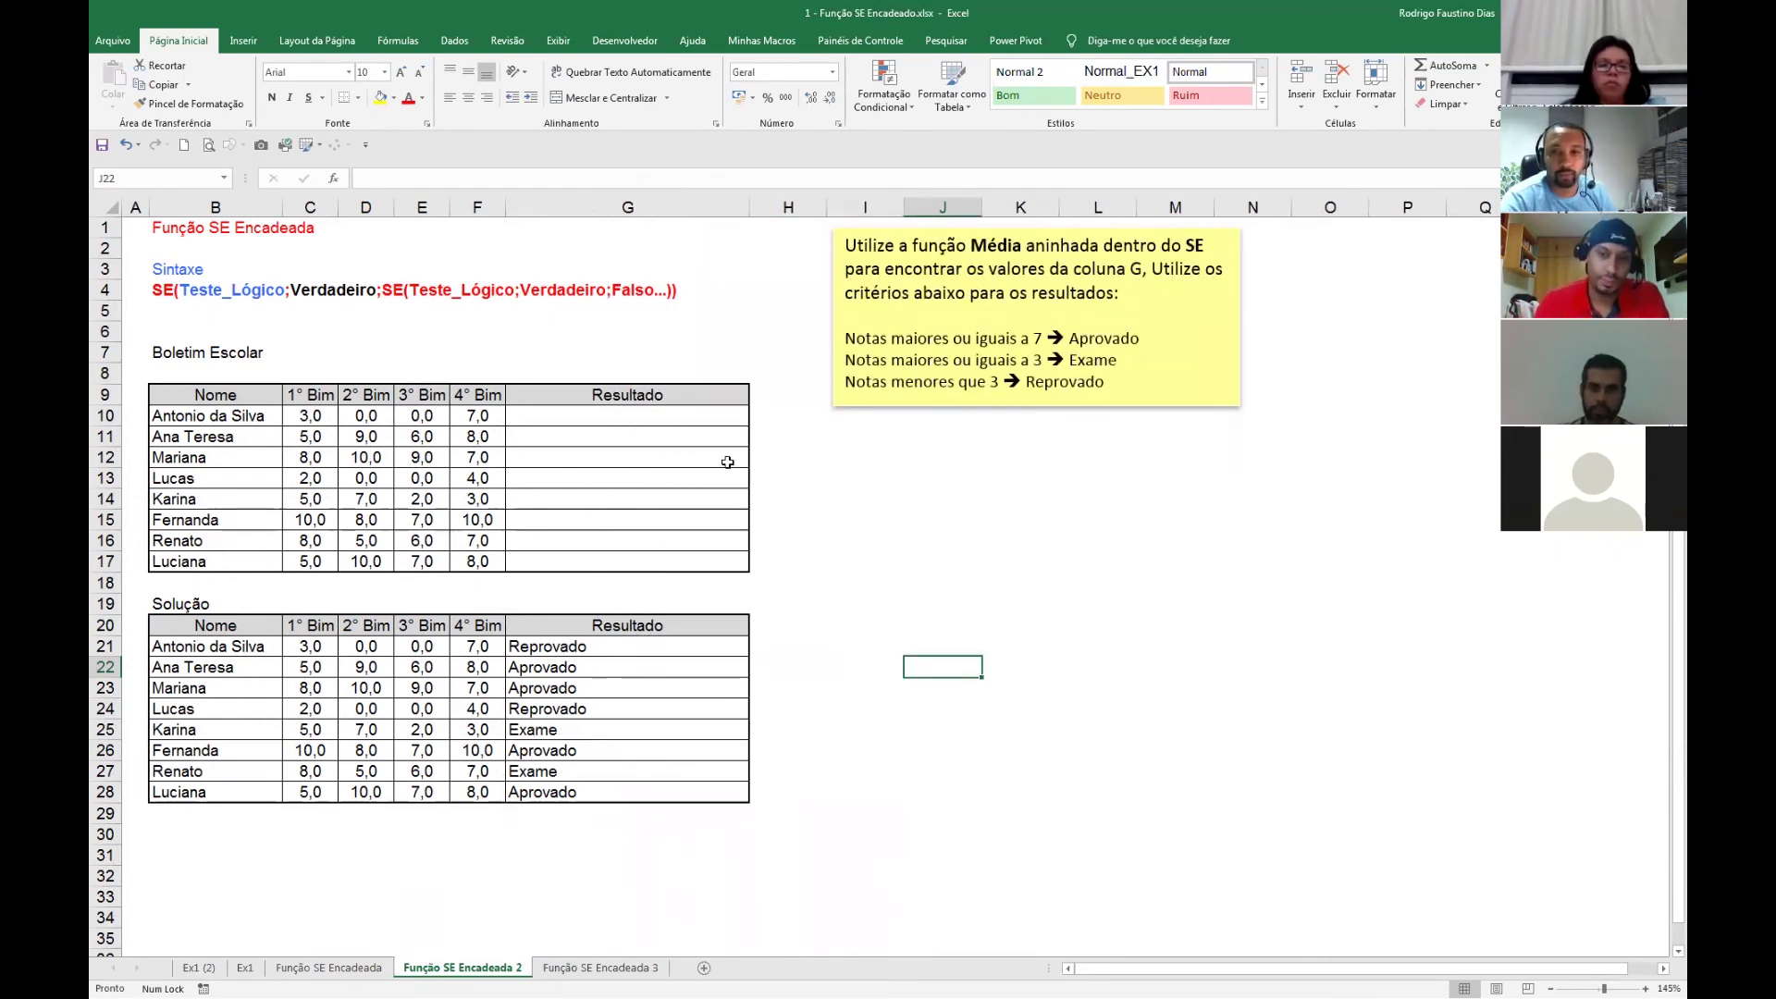
click(577, 419)
text(=média()
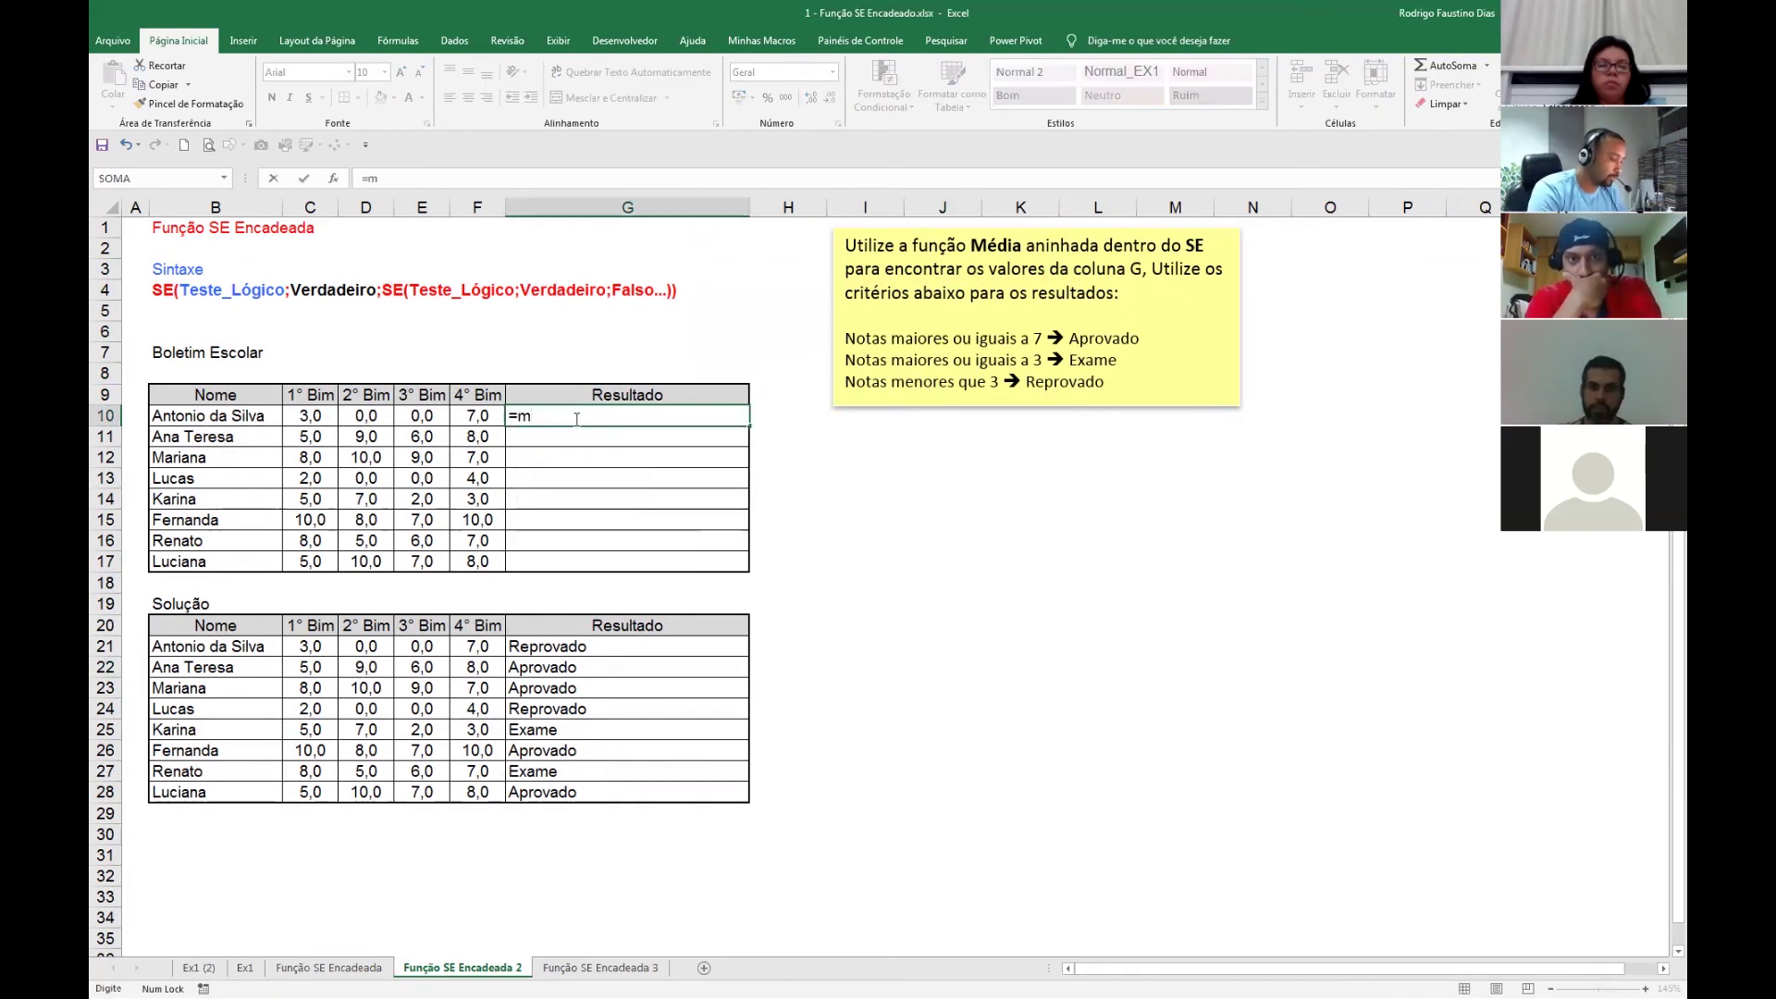
key(Left)
key(shift+Left)
key(shift+Left)
key(shift+Left)
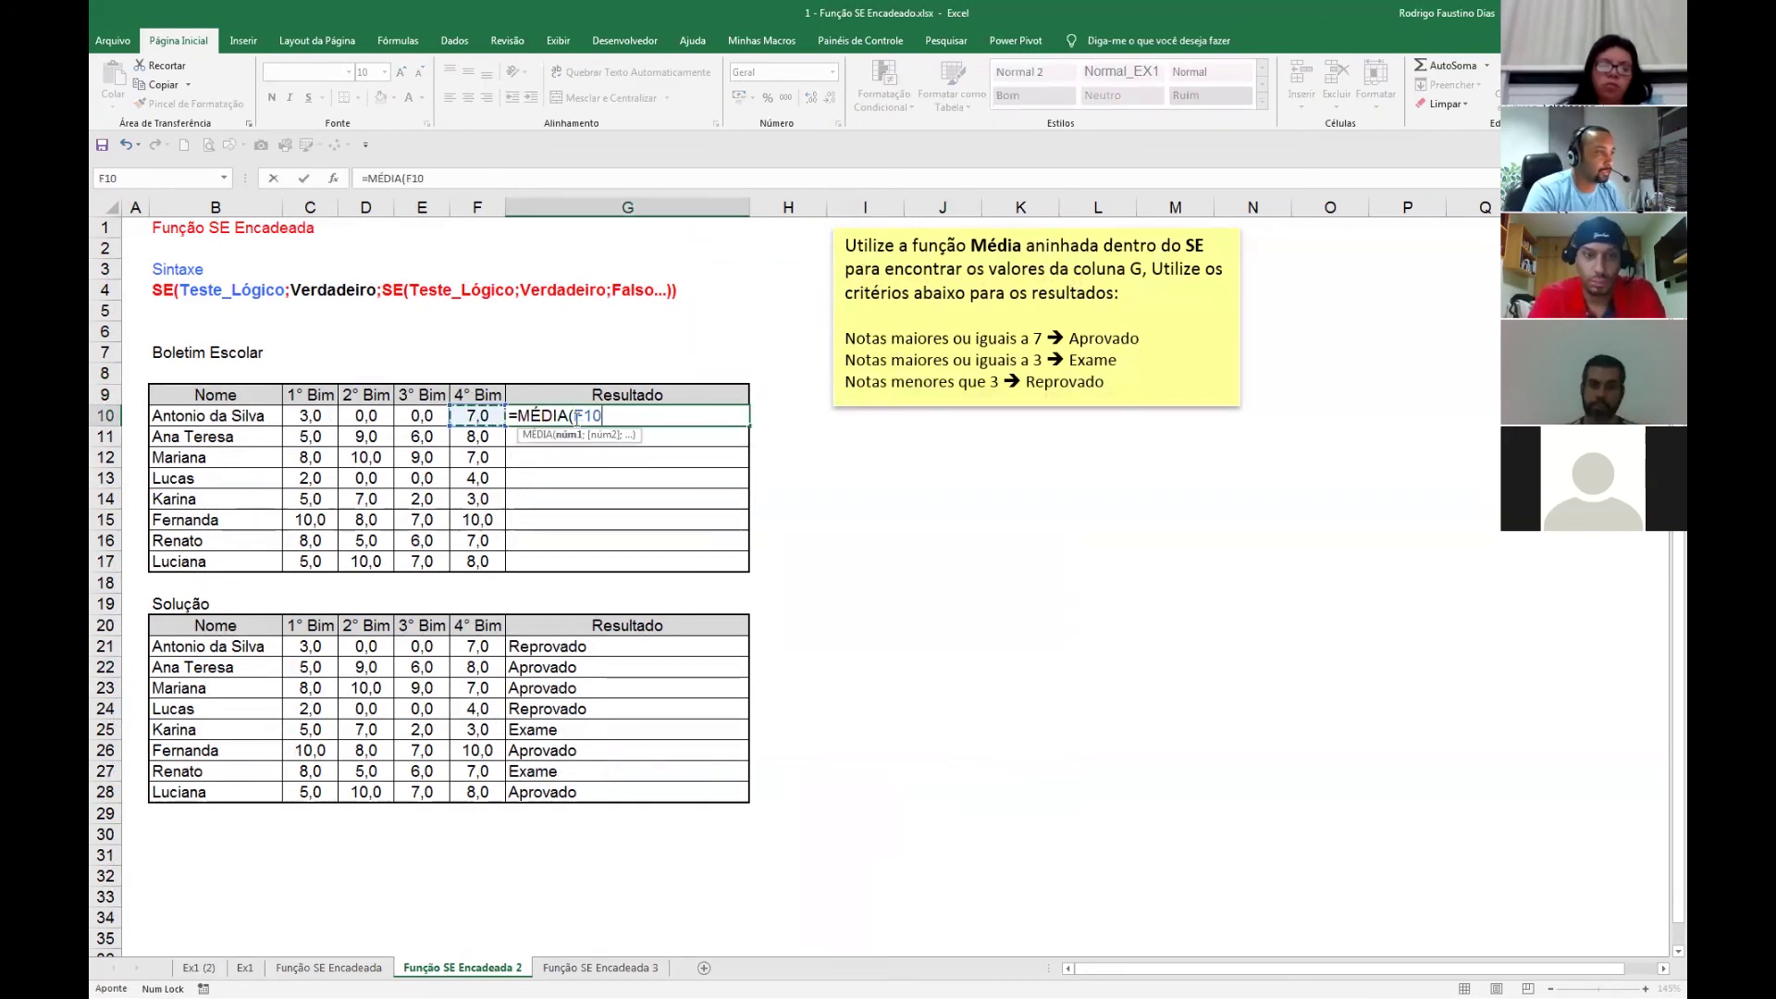
key(Return)
Fill the average formula from G10 down to G17 in the Resultado column.
click(576, 419)
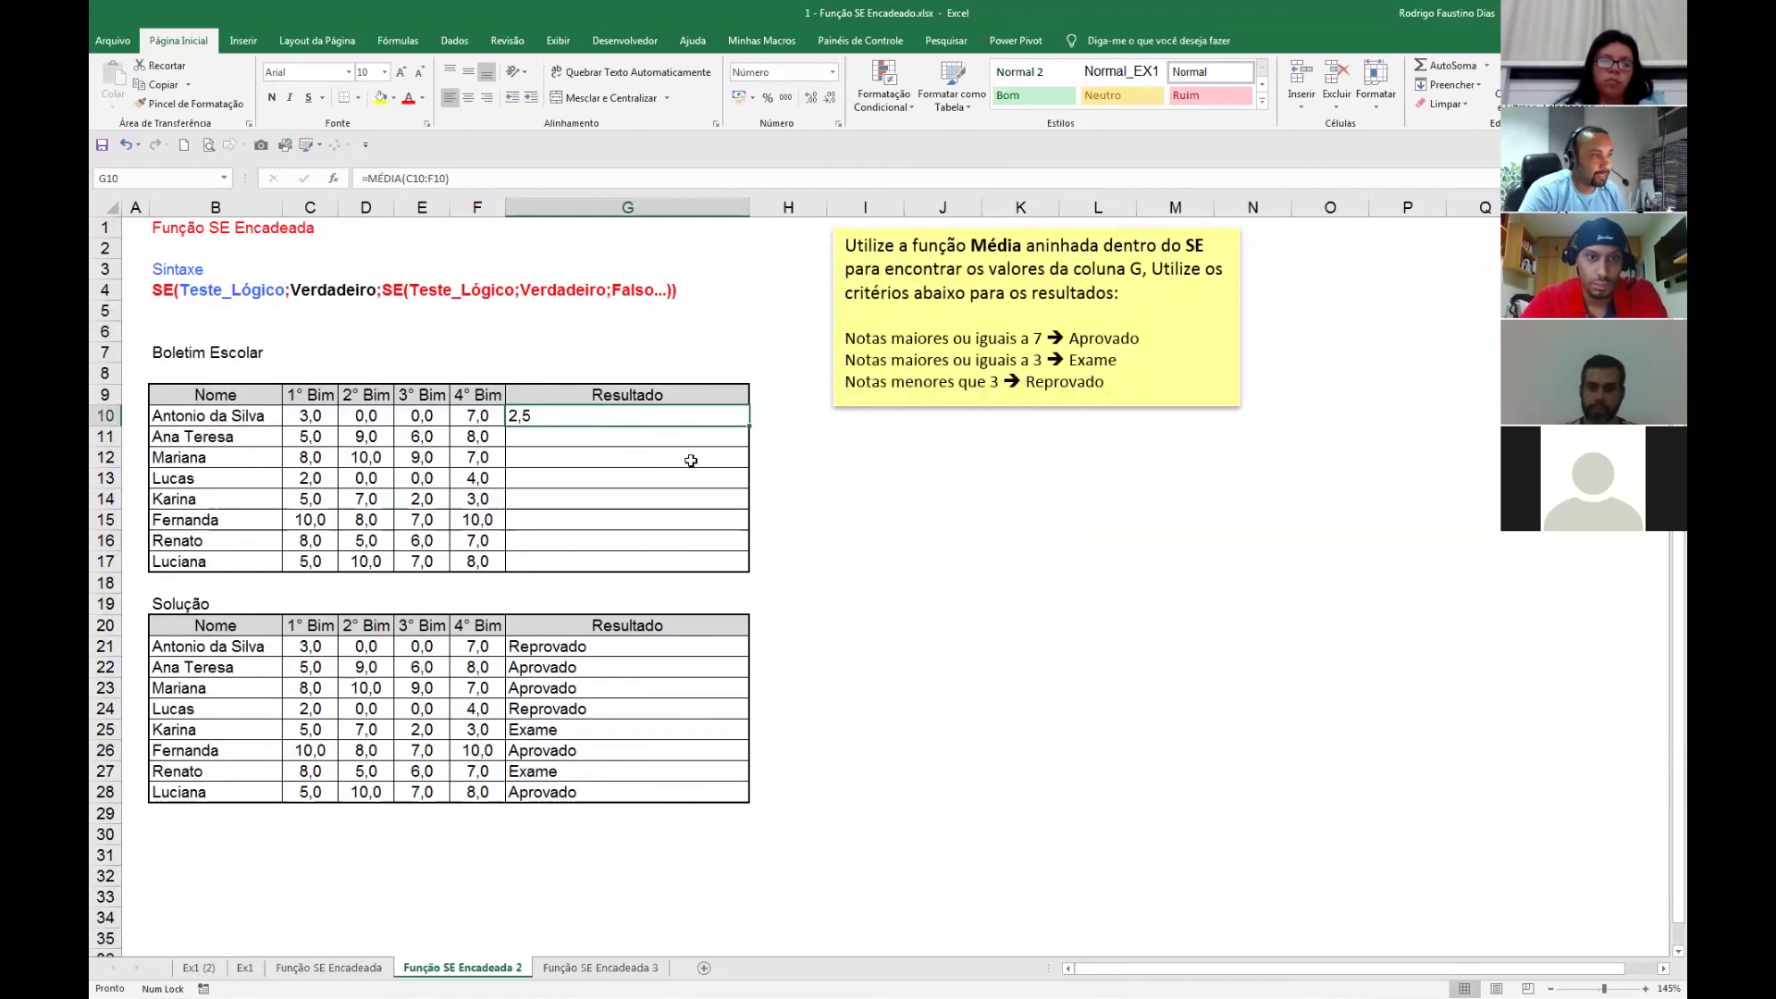
drag(750, 426, 749, 570)
drag(584, 417, 587, 435)
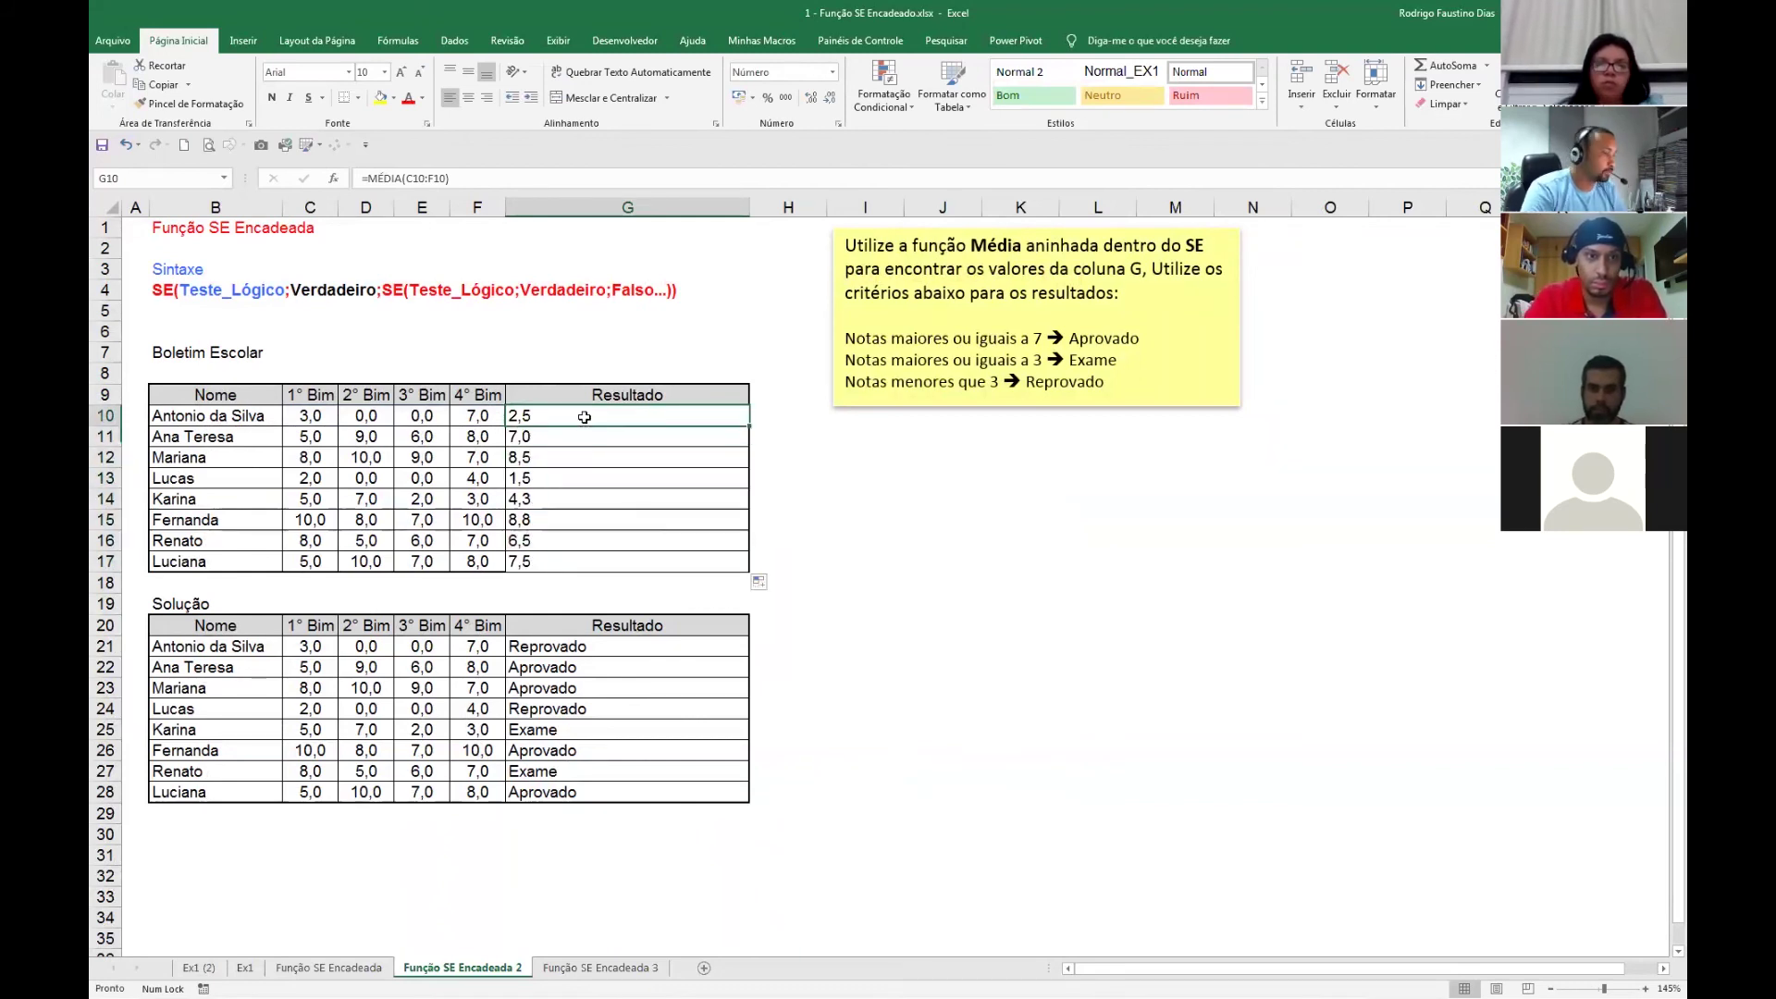
Wrap the G10 average in an SE function, =SE(MÉDIA(C10:F10)>=7;"Aprovado";"?"), and fill it down to G17.
double_click(585, 417)
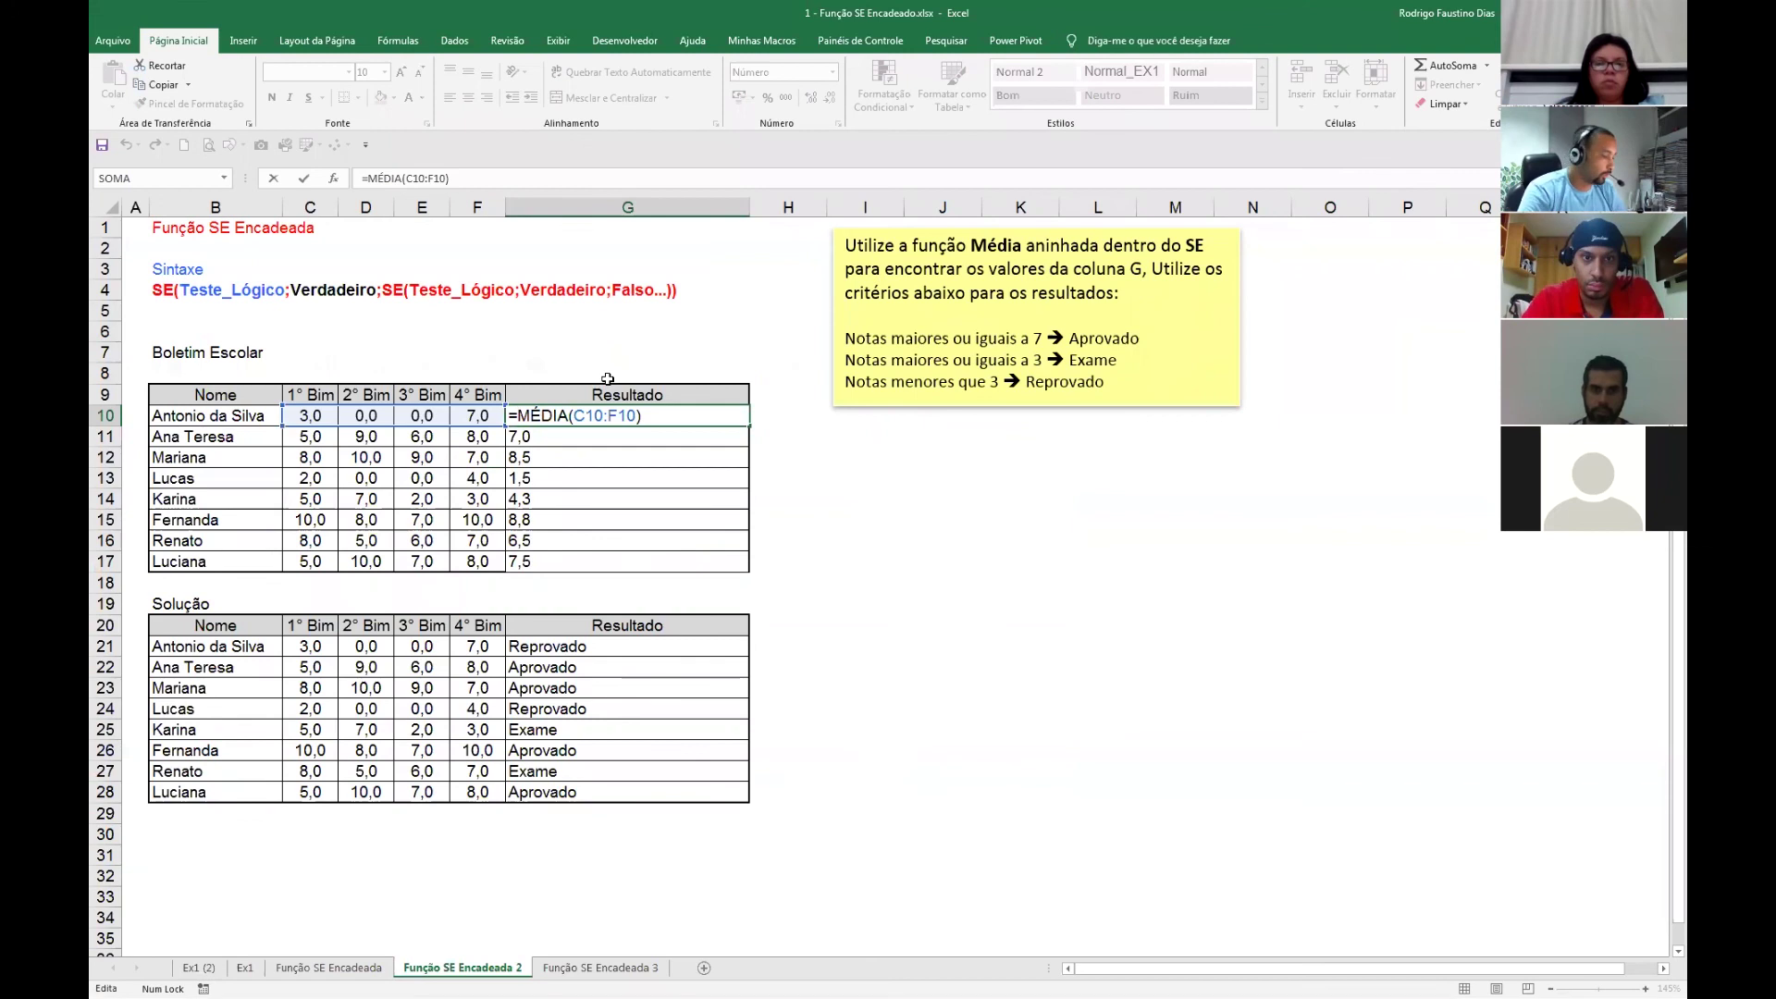
text(se(MÉDIA(C10:F10))
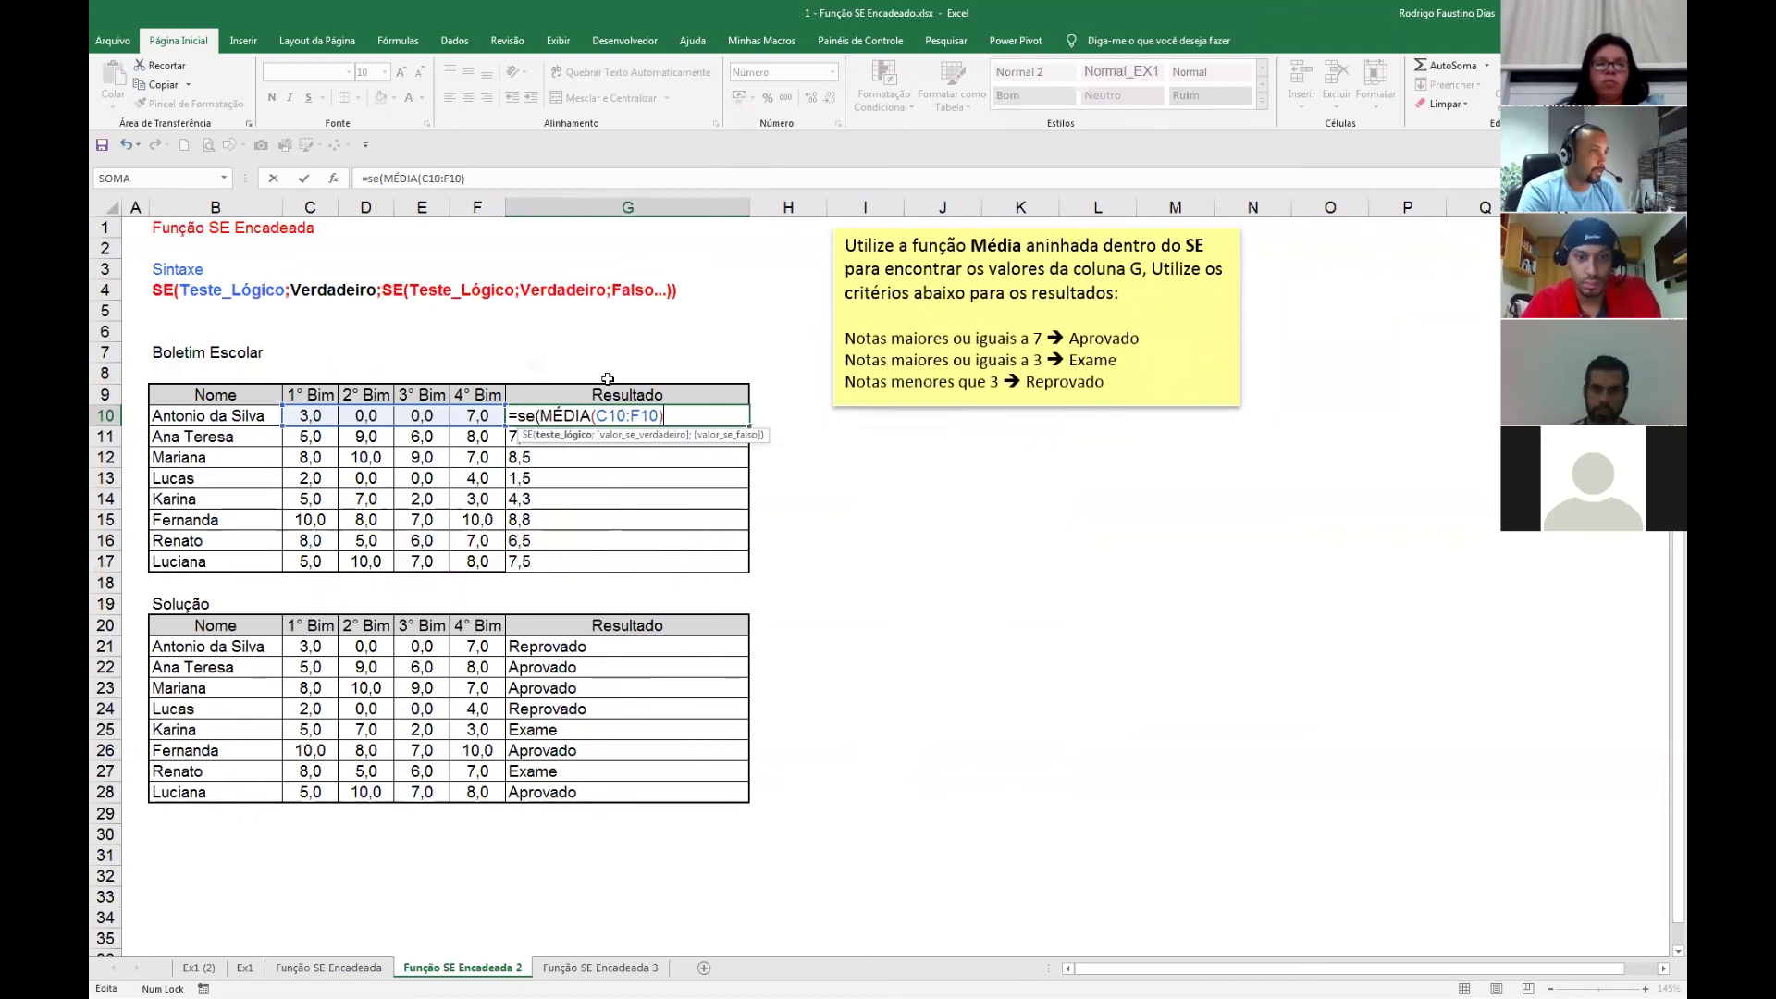
text(>)
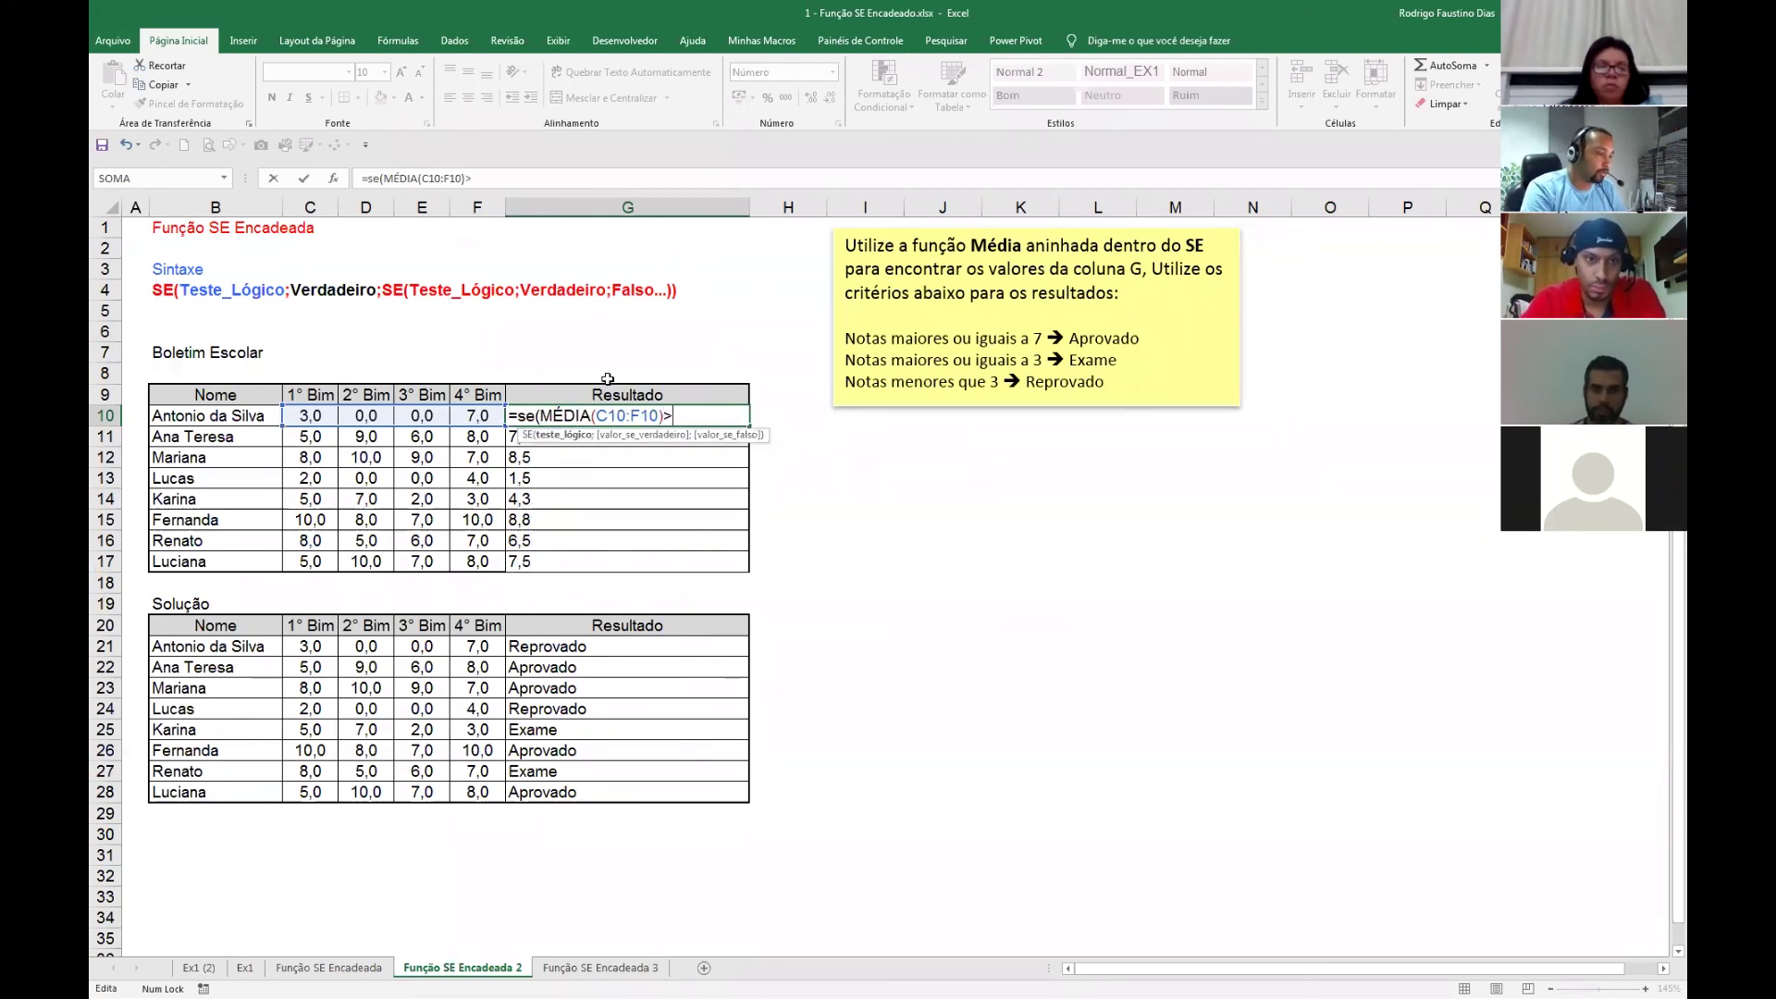
text(=7)
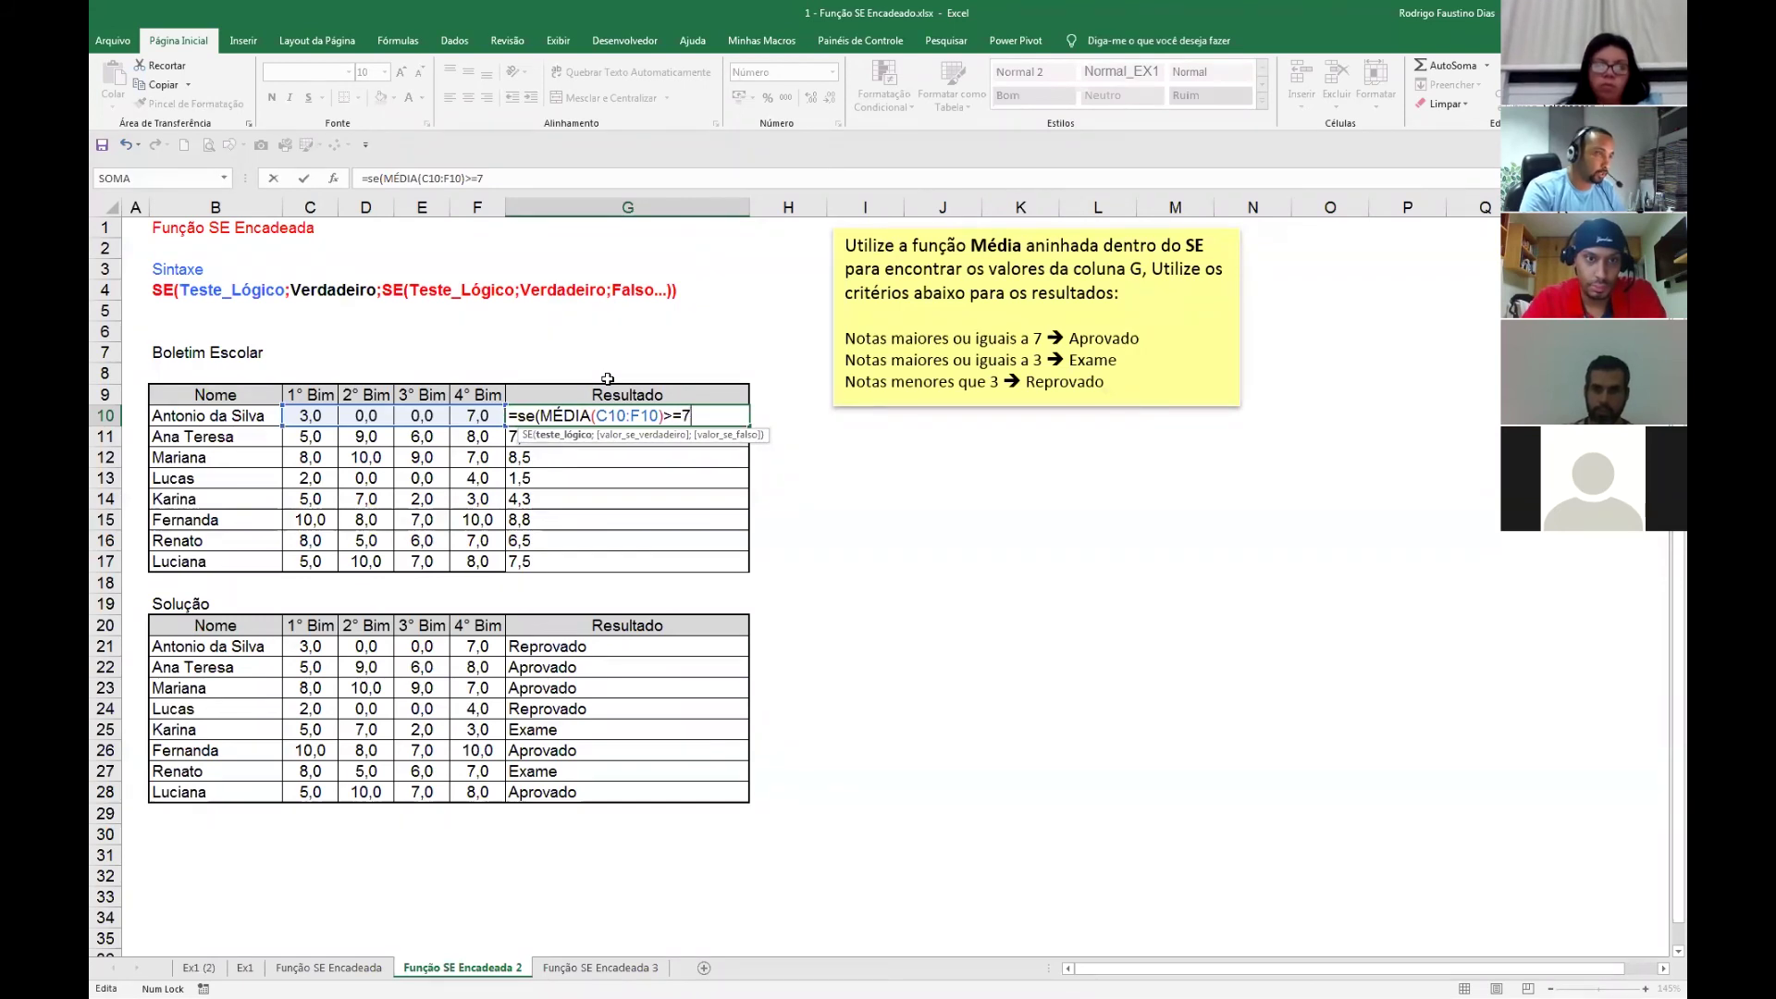
text(;"Apro)
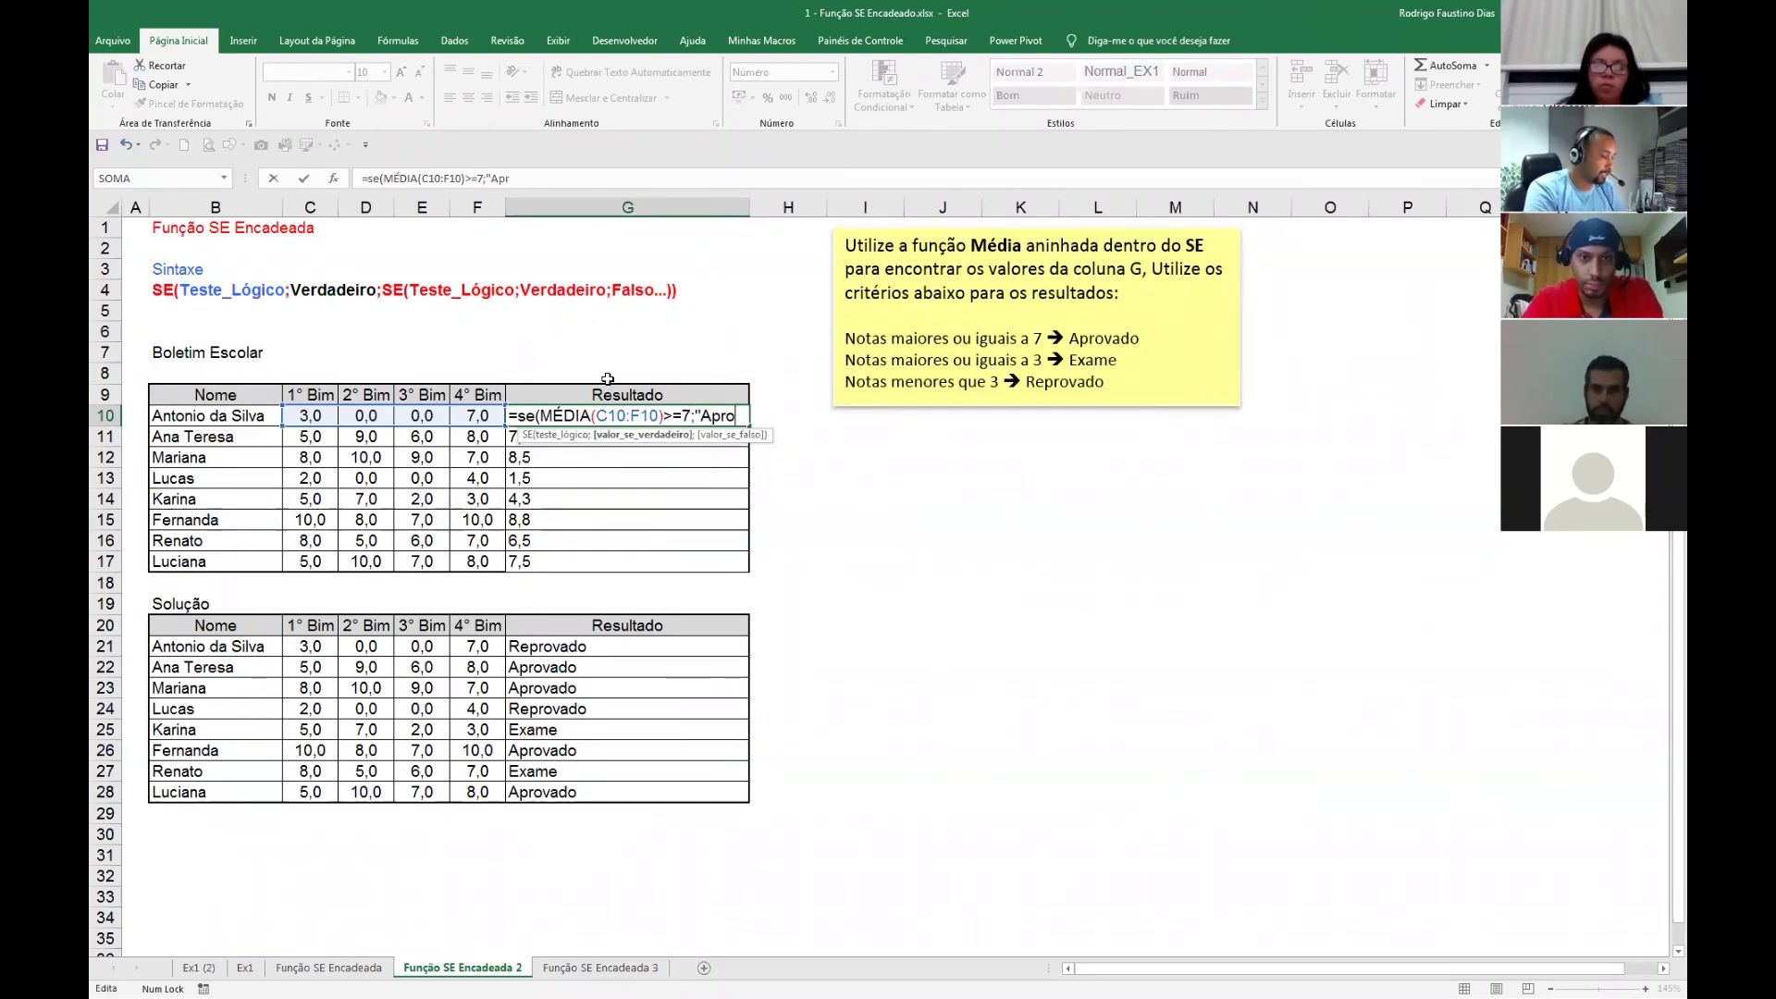
text(vado";)
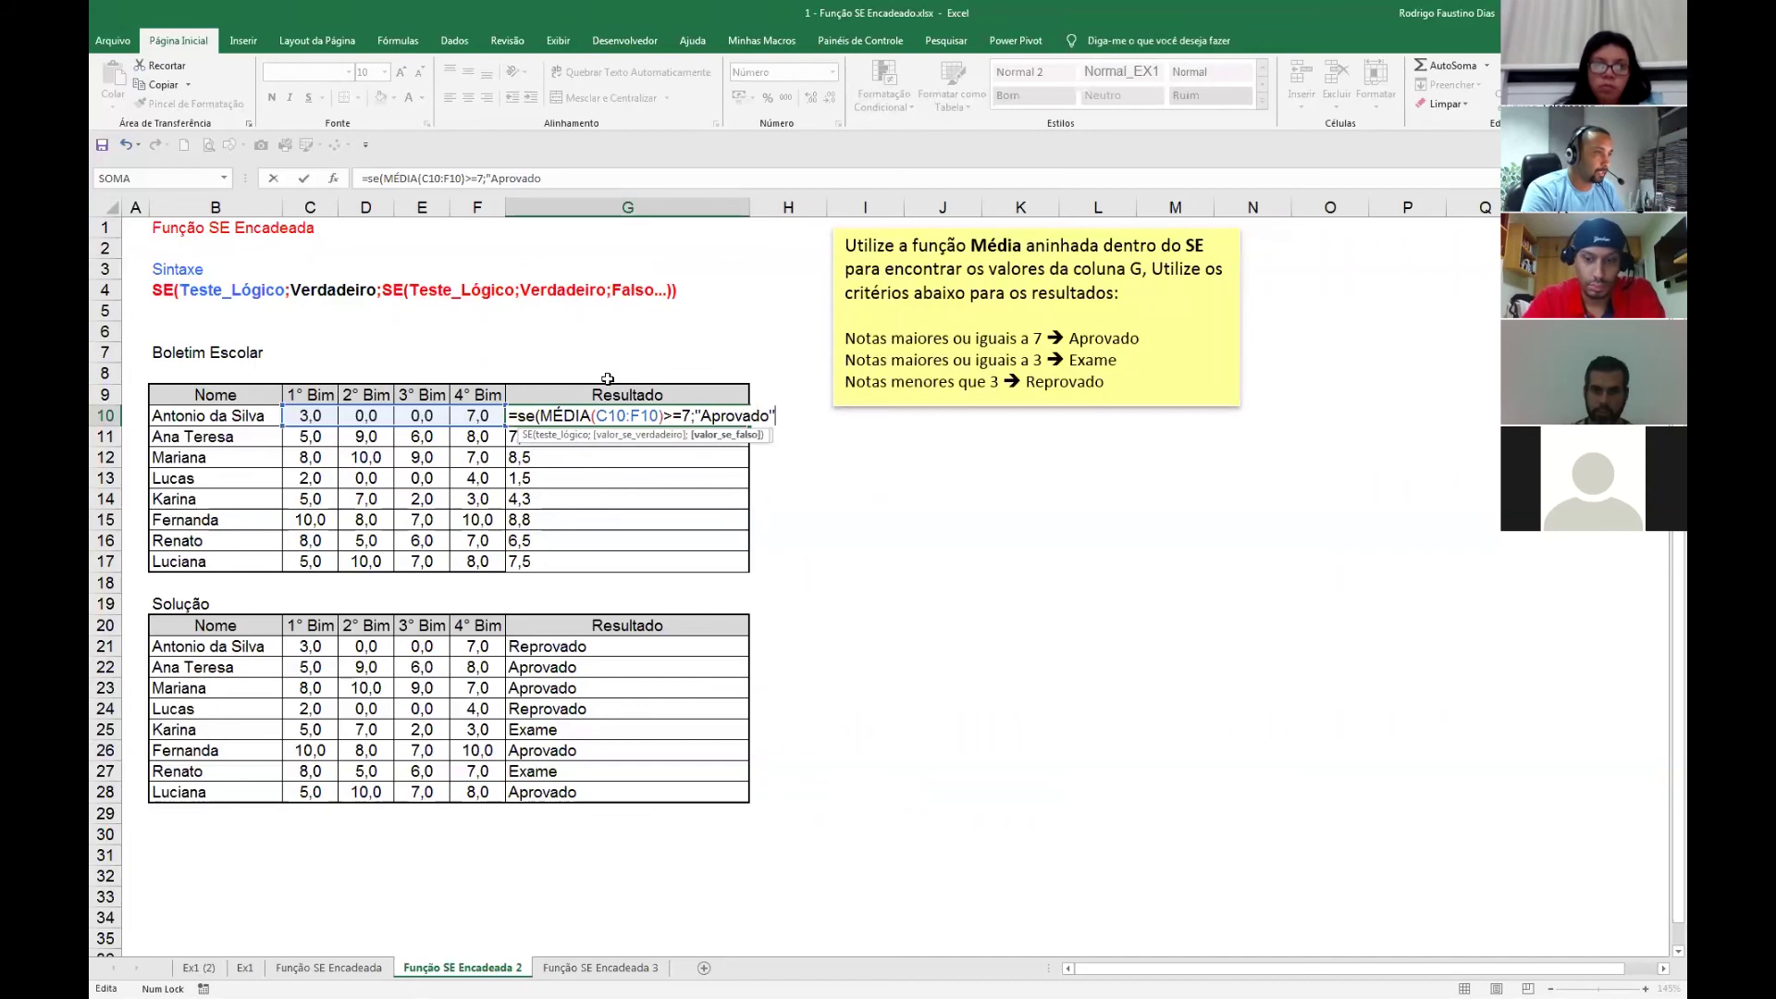
text("?"))
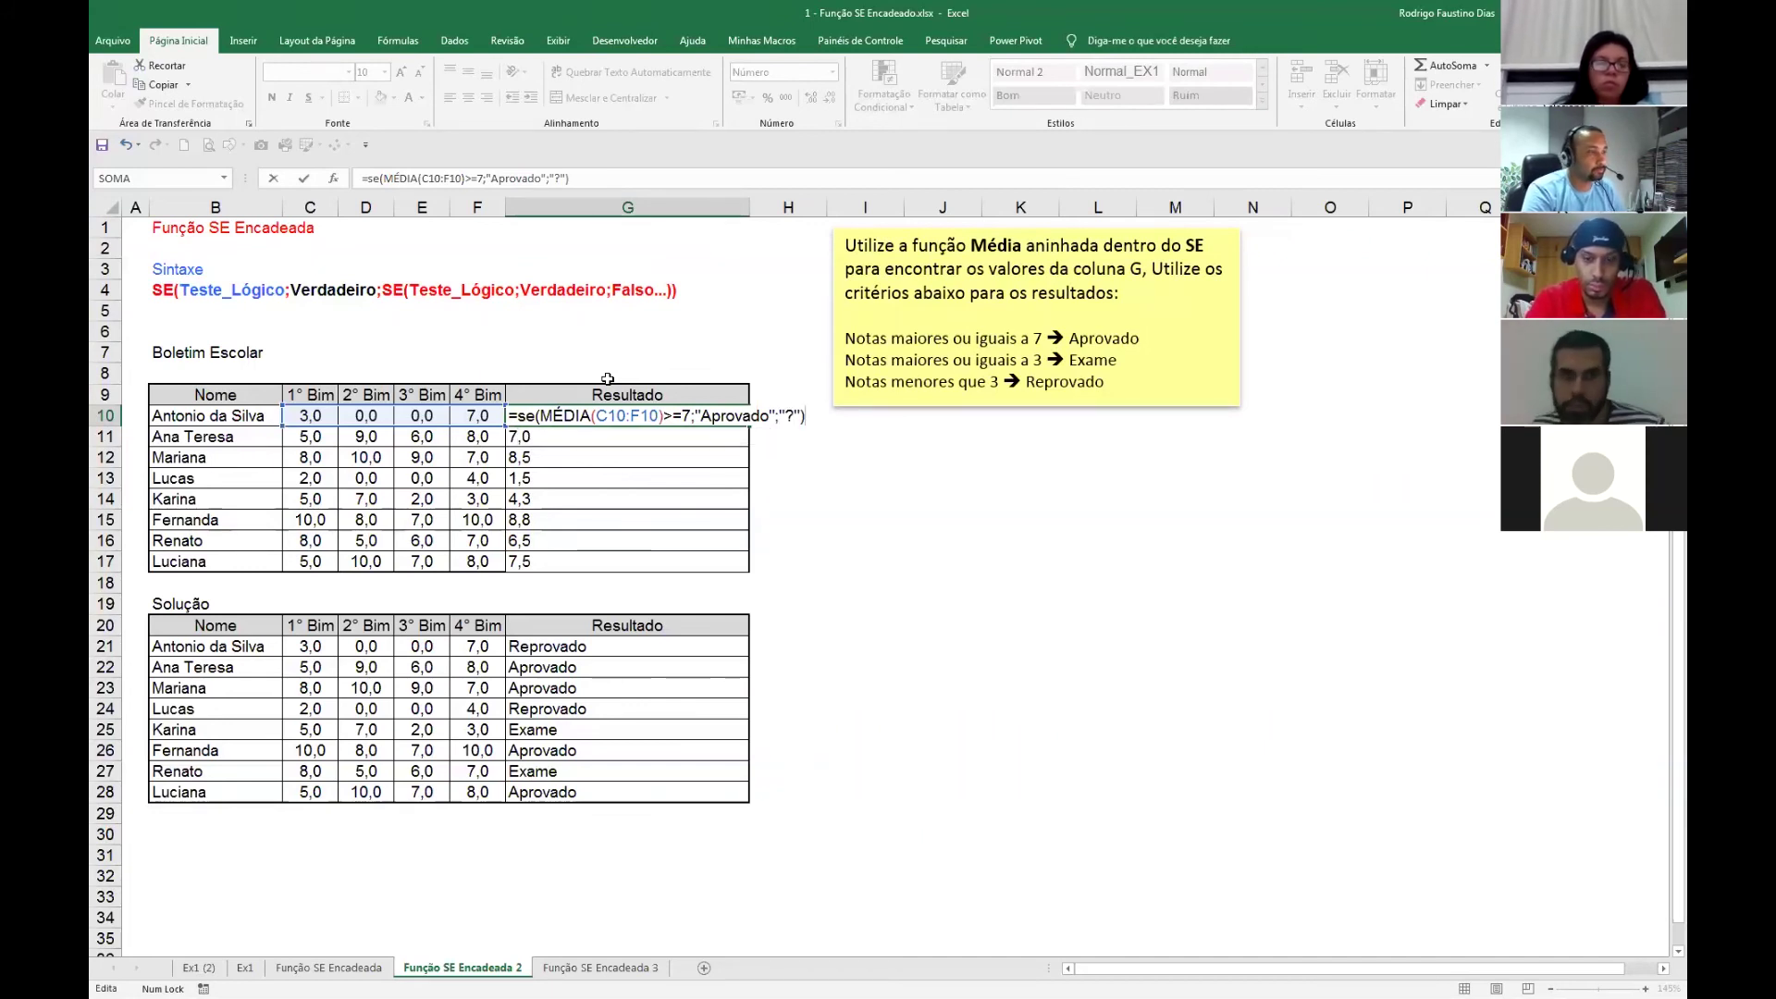
key(ctrl+Return)
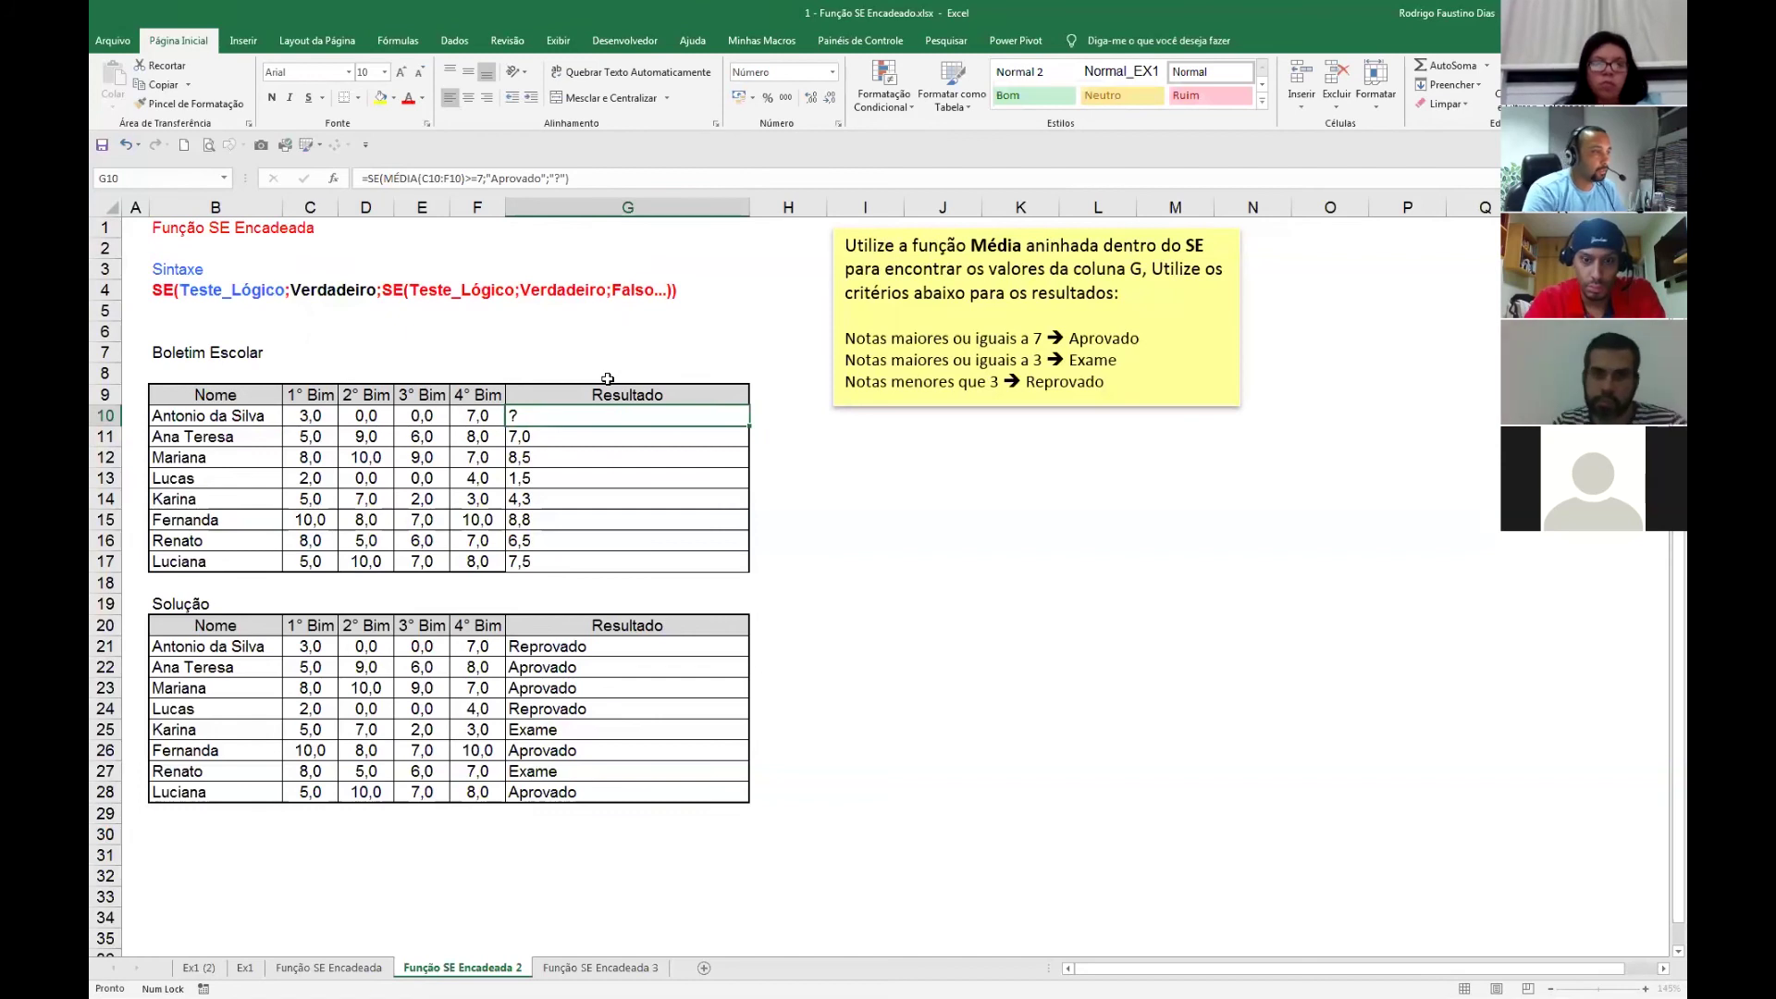
double_click(750, 427)
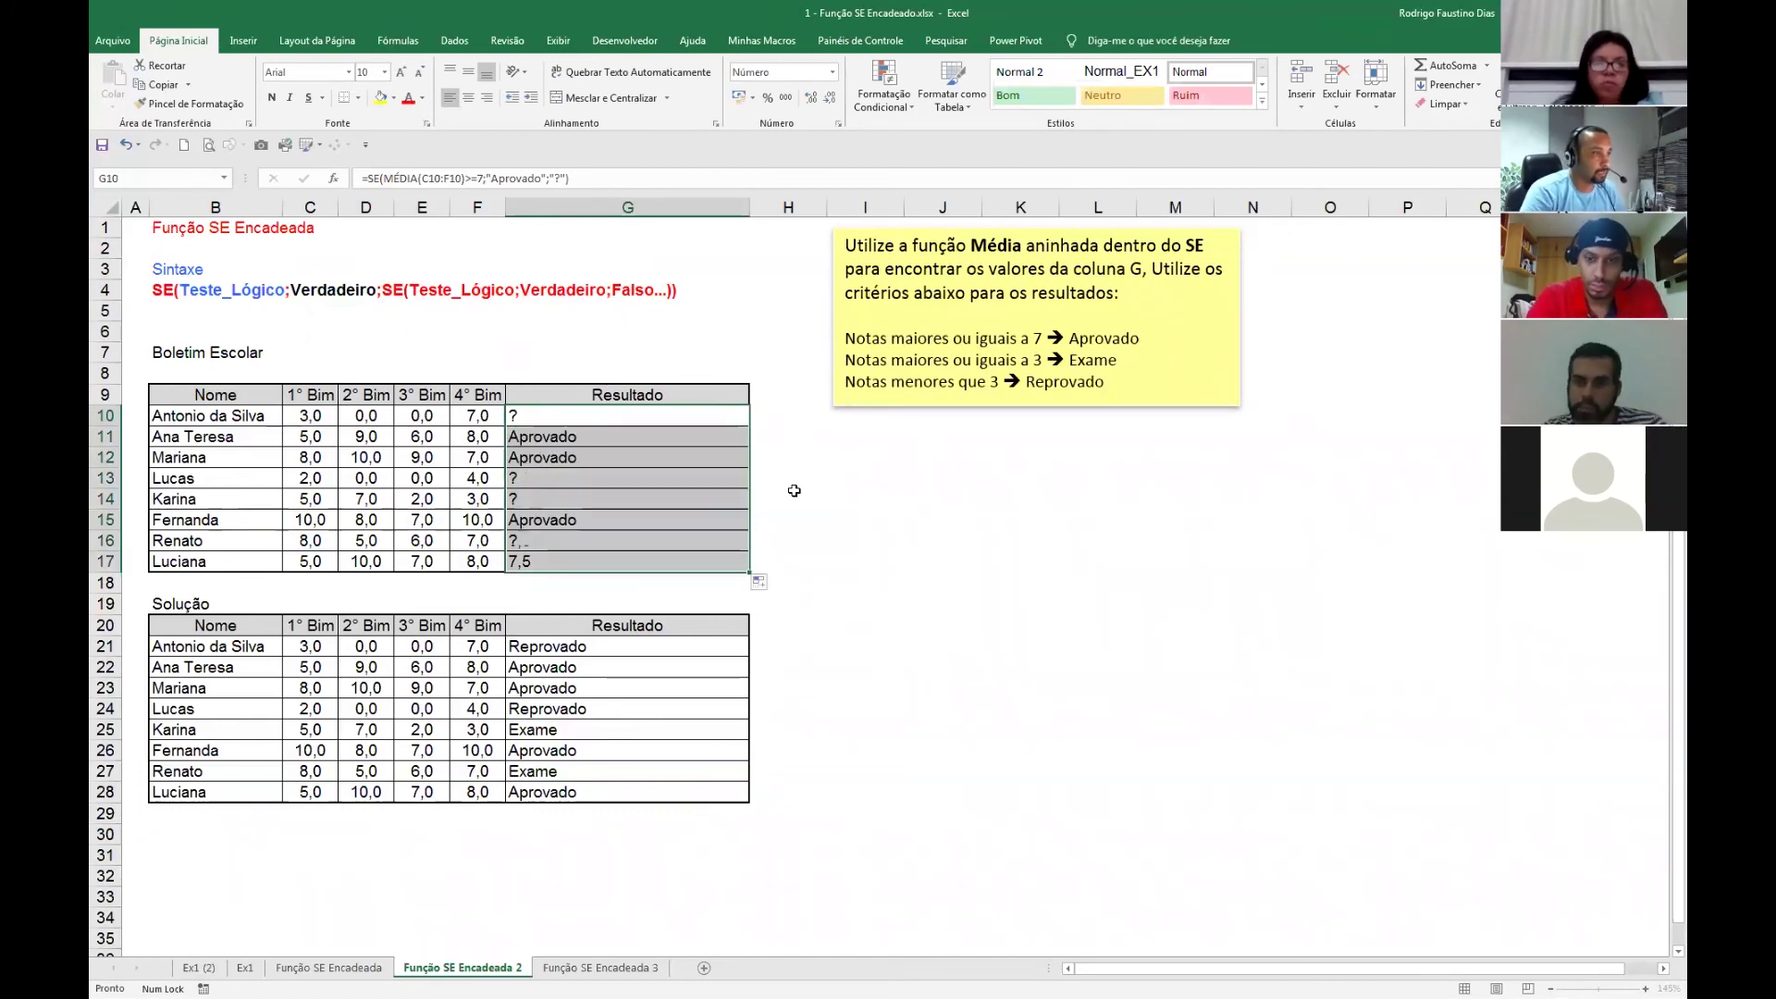
In G10, replace the "?" argument with a second SE that tests média(C10:F10).
double_click(598, 418)
key(F2)
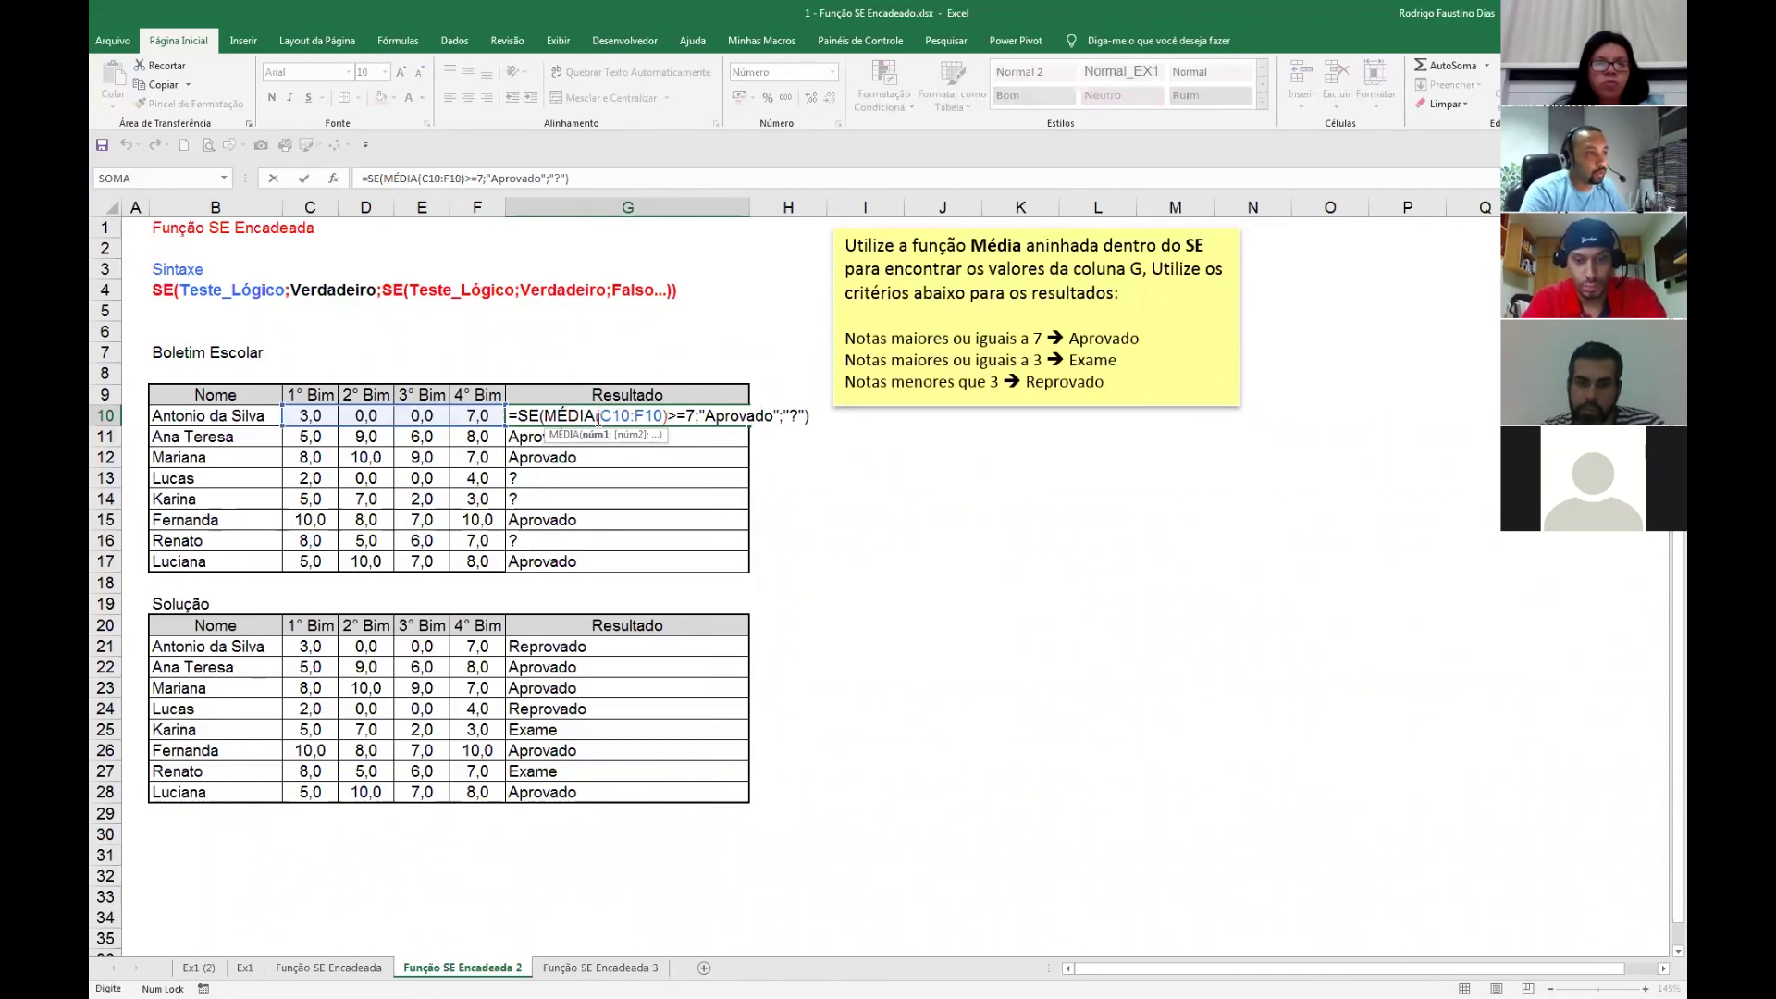
click(804, 417)
key(BackSpace)
key(BackSpace)
key(BackSpace)
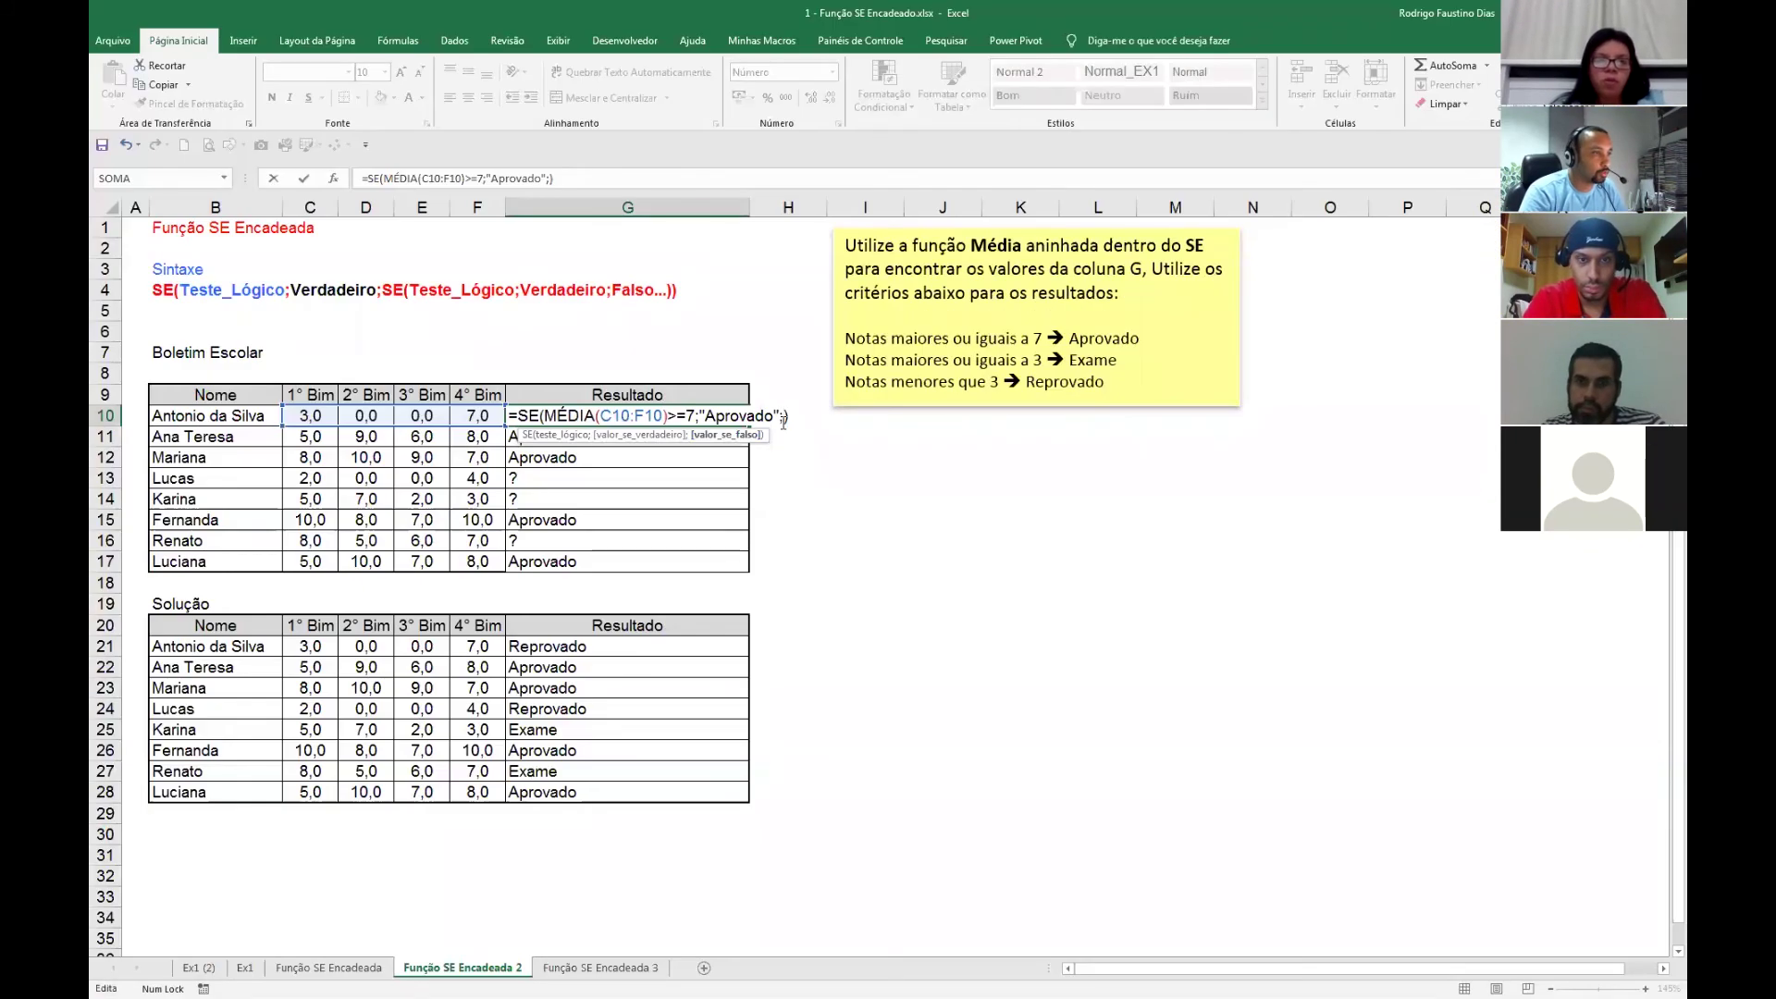
text(se()
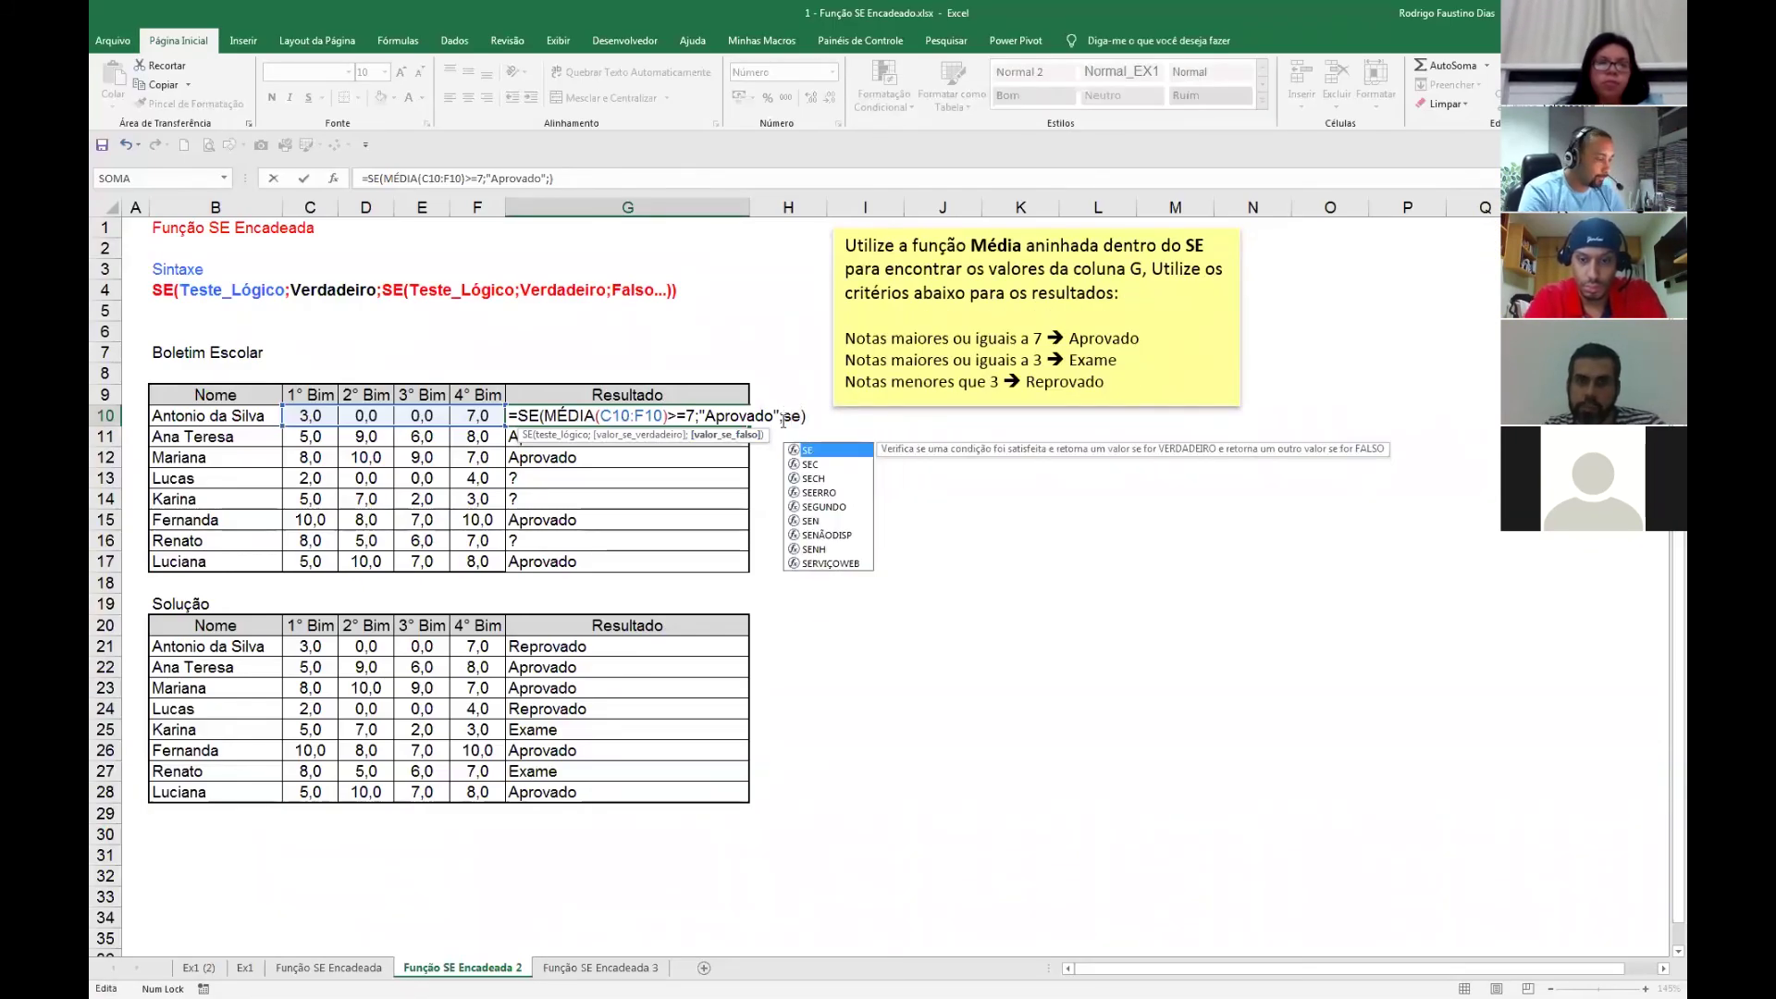
text(média)
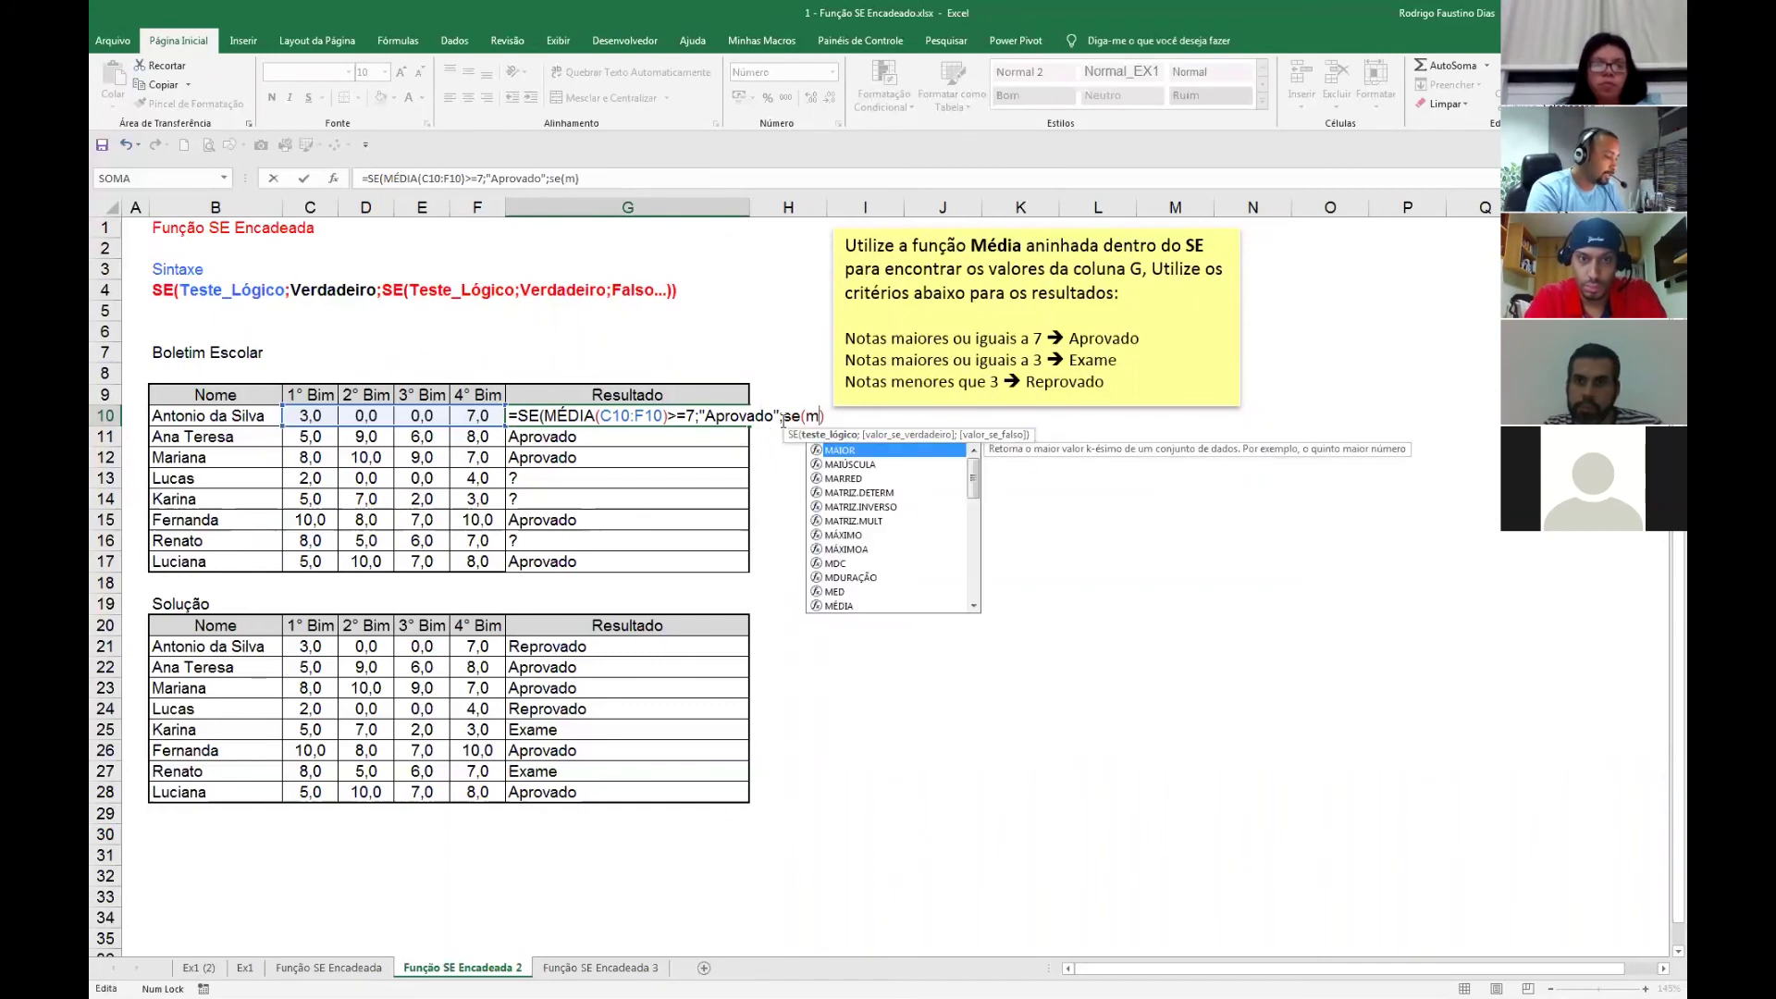
text(()
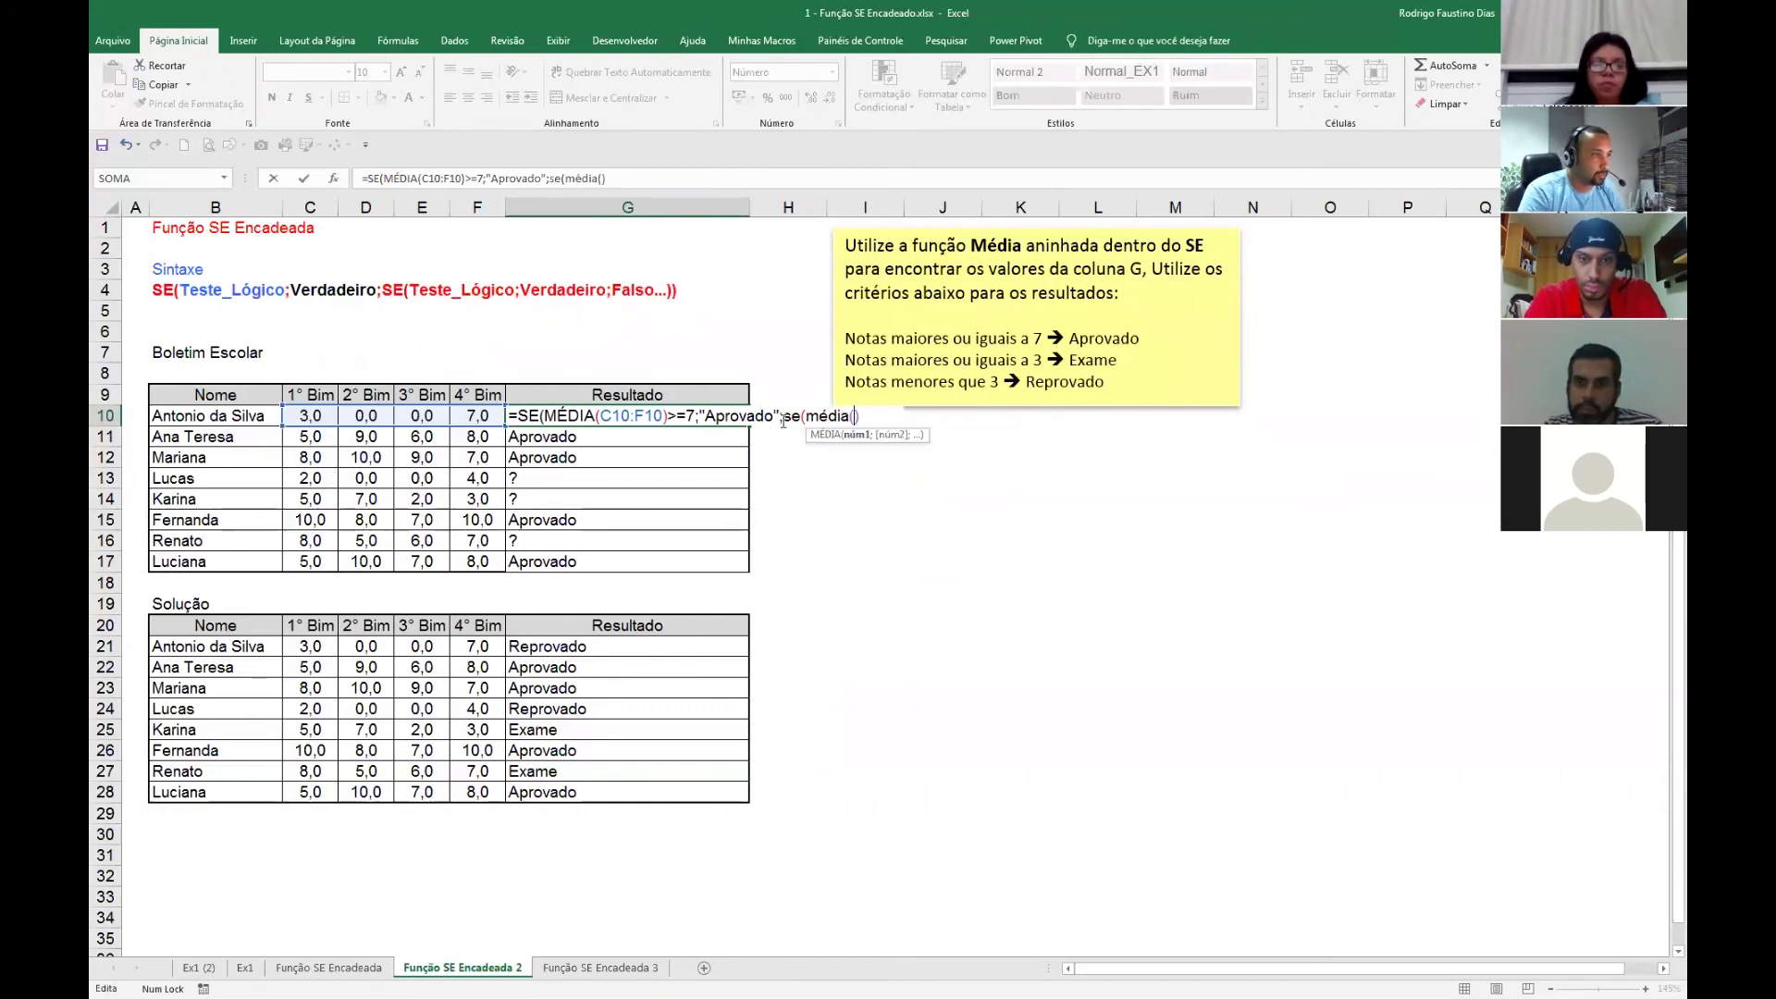
drag(479, 418, 322, 412)
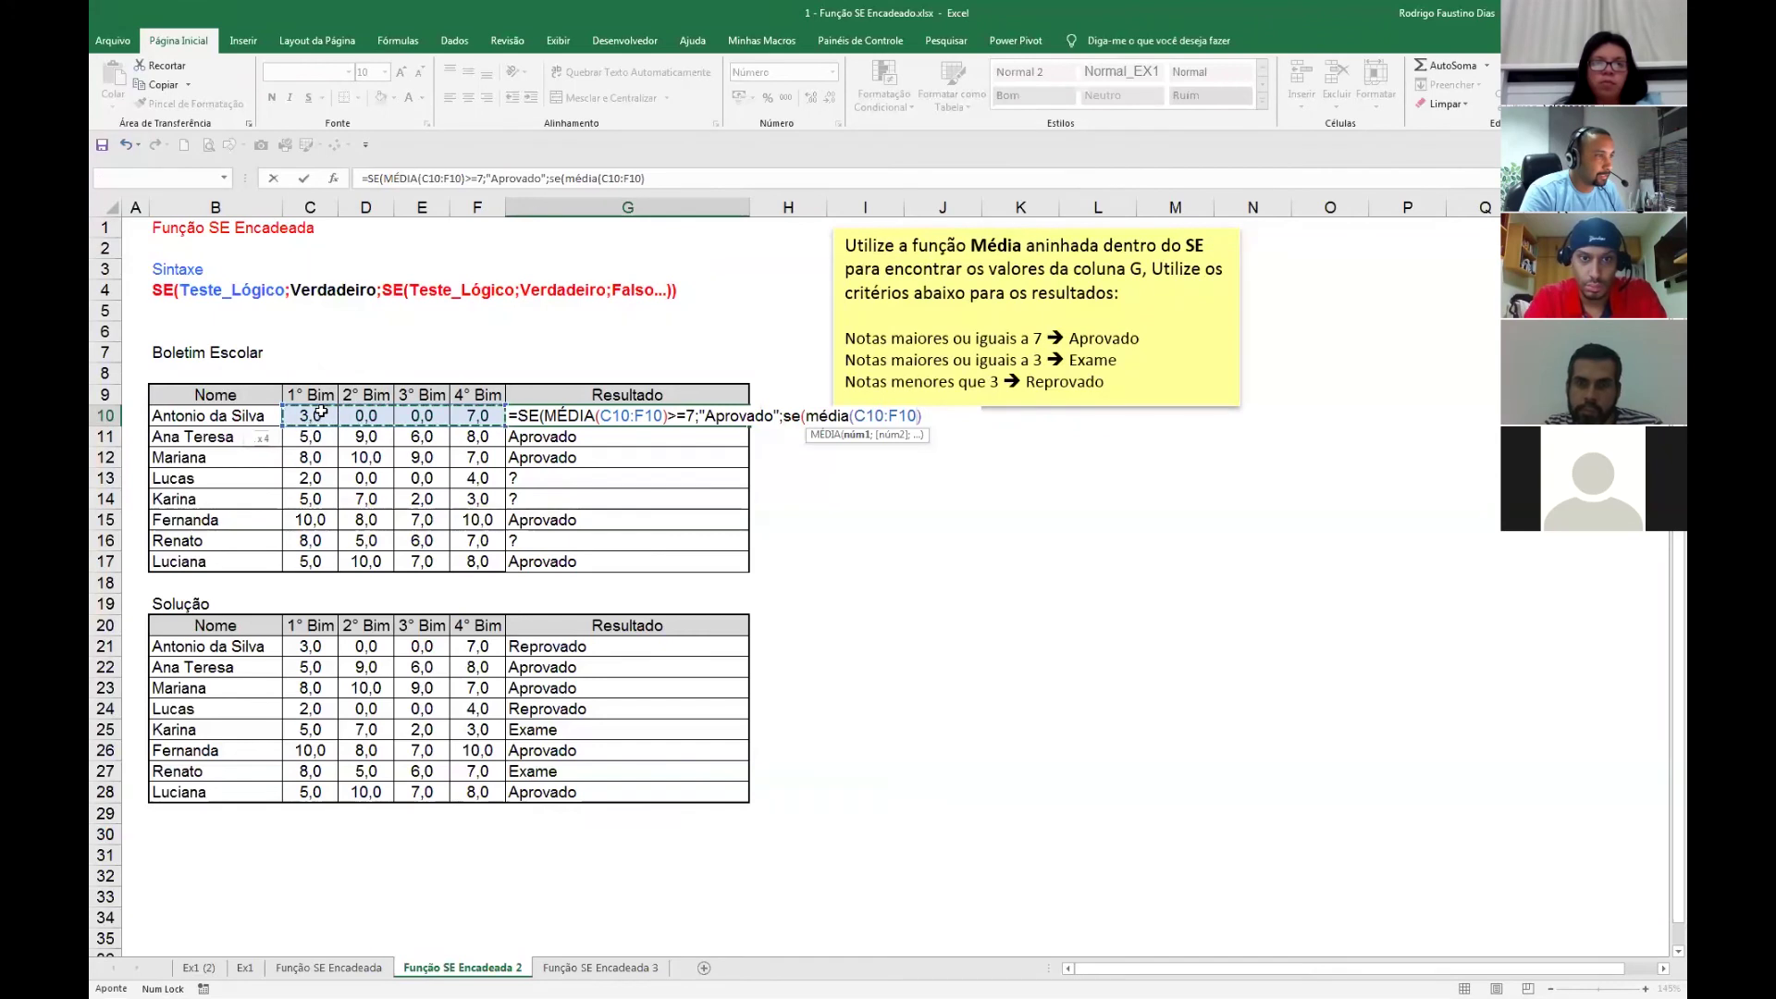
text())
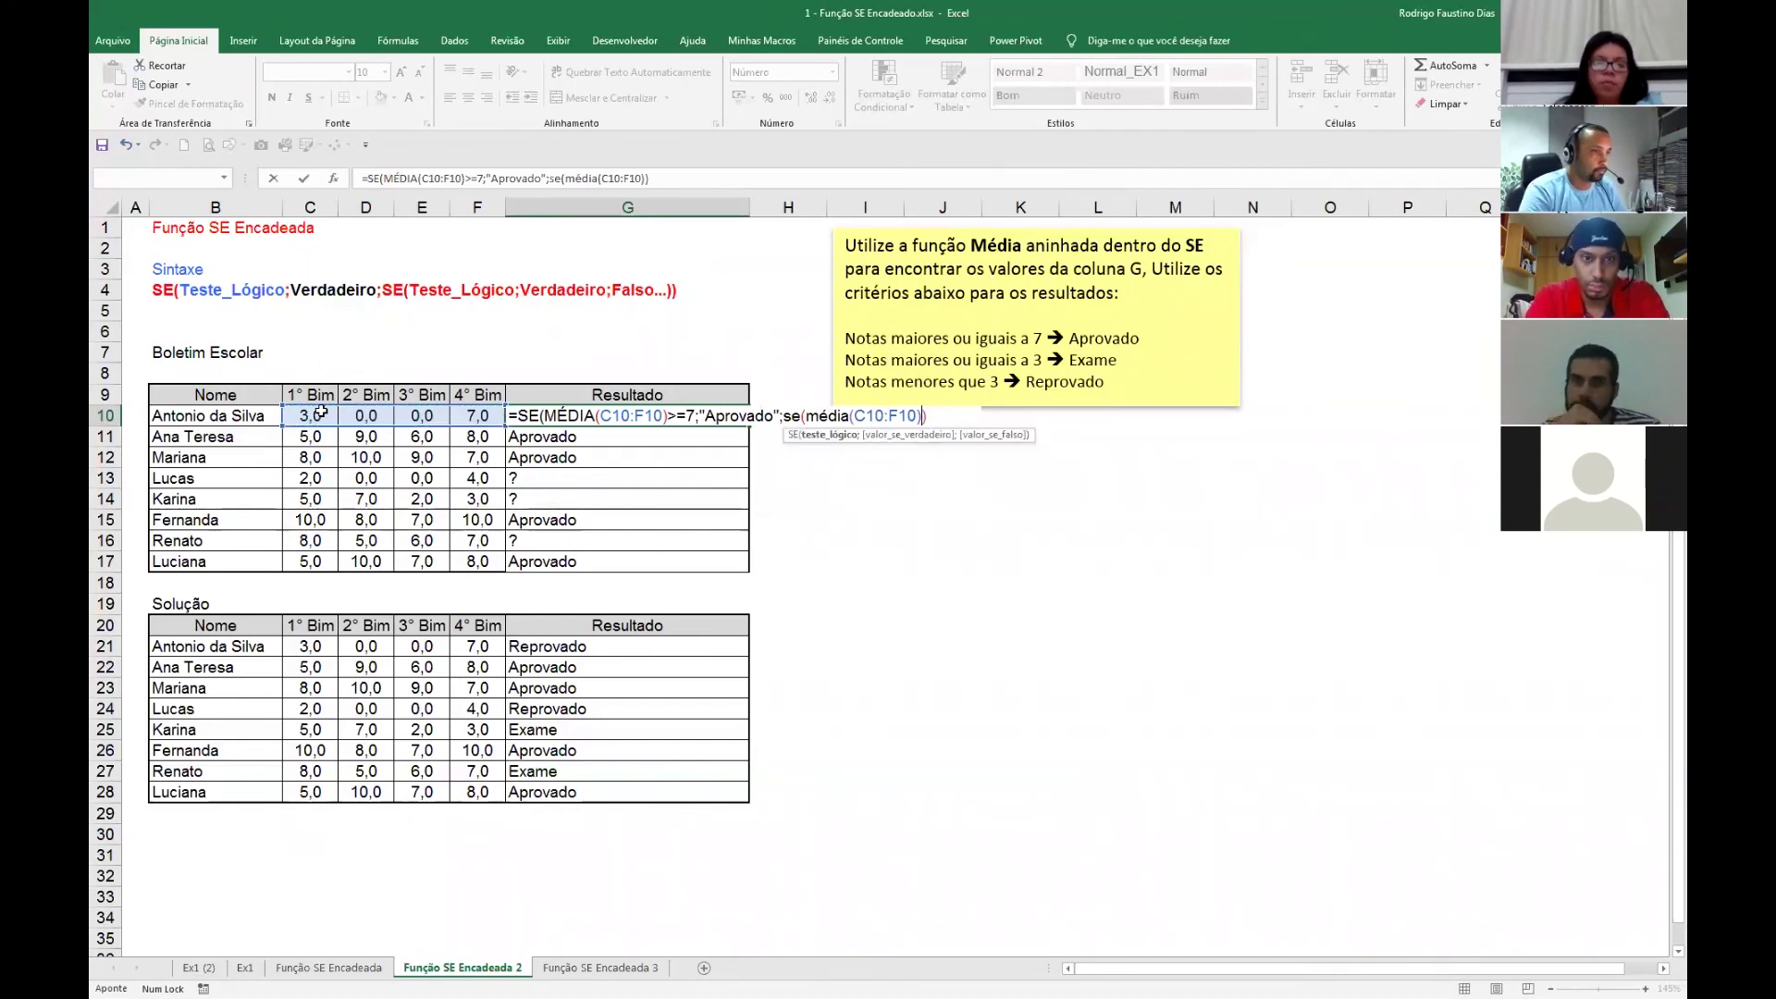
Complete the nested SE in the G10 formula with the condition >=3 and the results "Exame" and "Reprovado".
text(>)
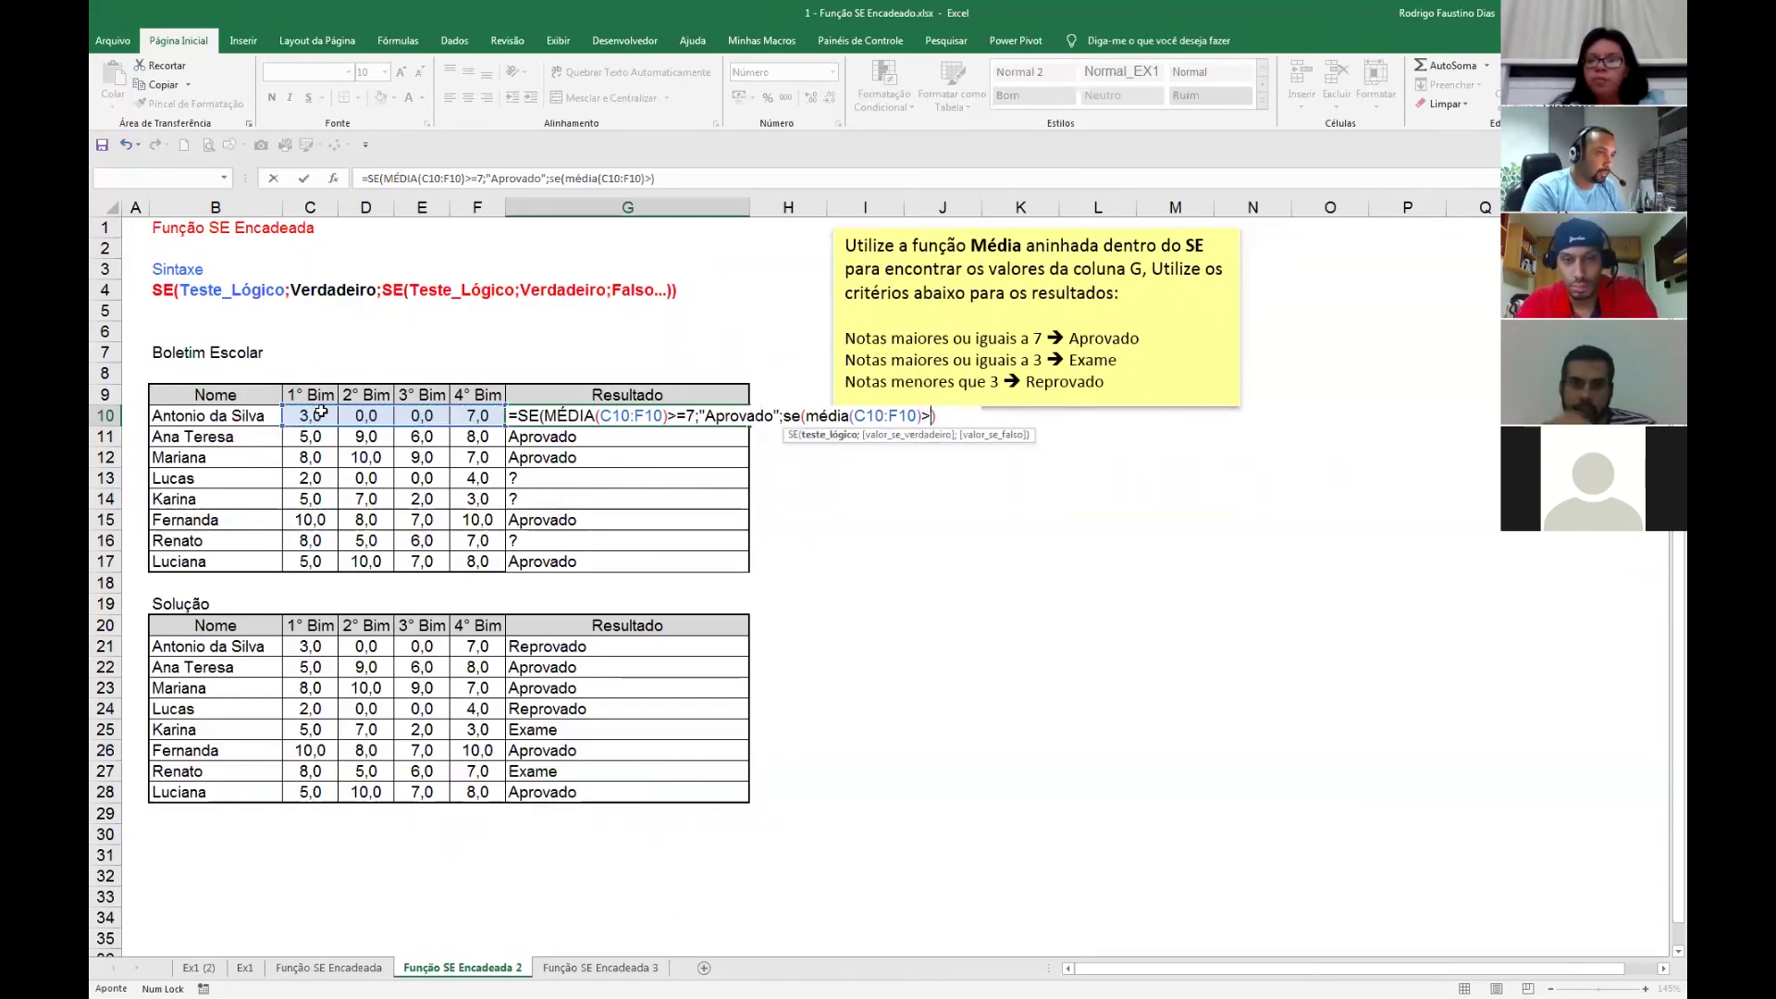
text(=3")
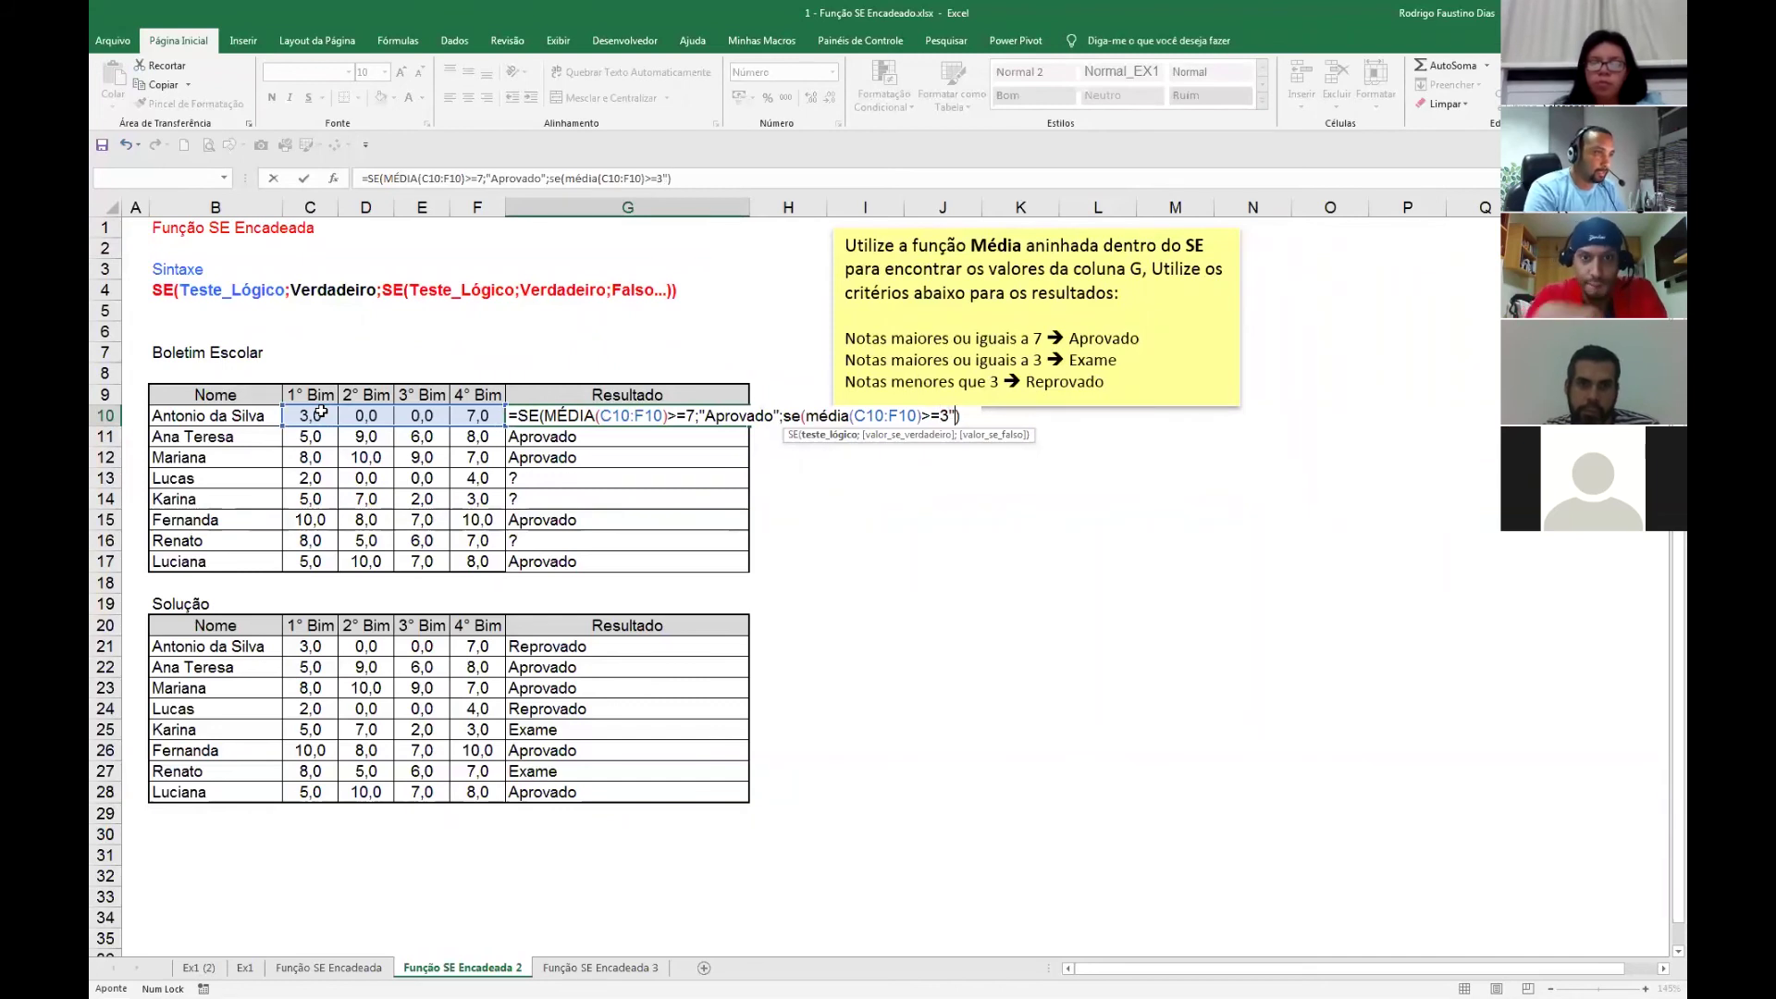
key(BackSpace)
text(;")
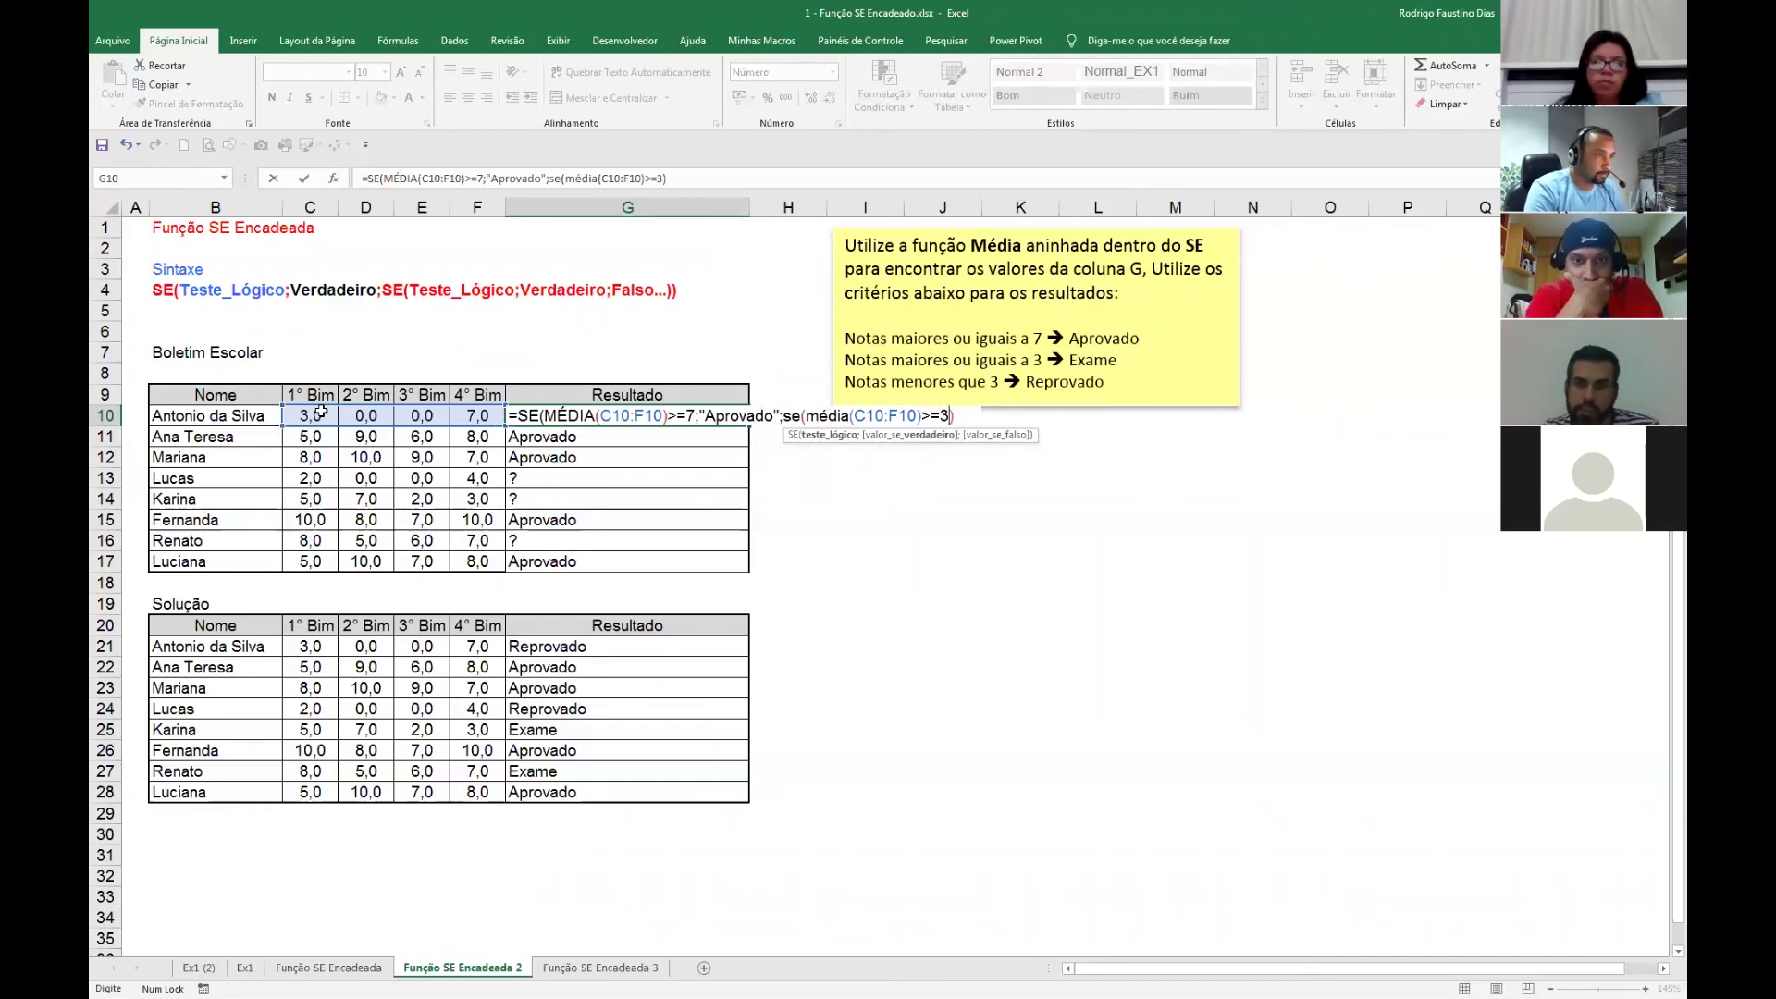
text(Exas)
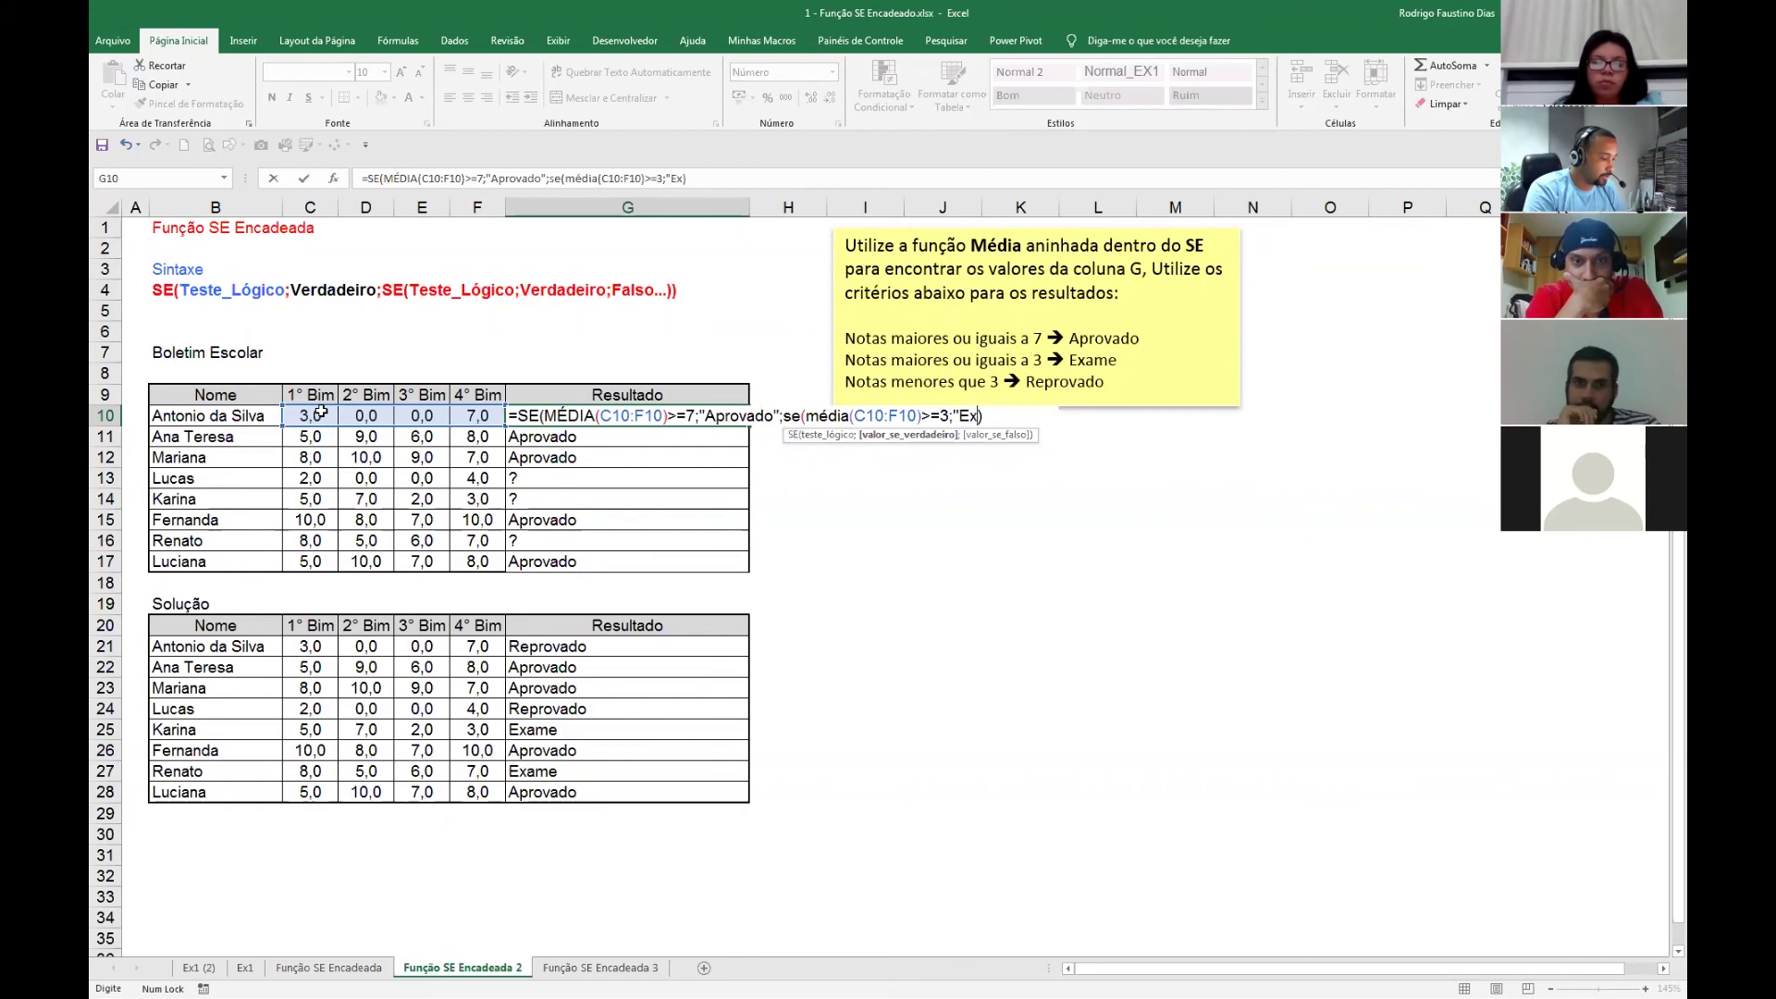
key(BackSpace)
text(me";")
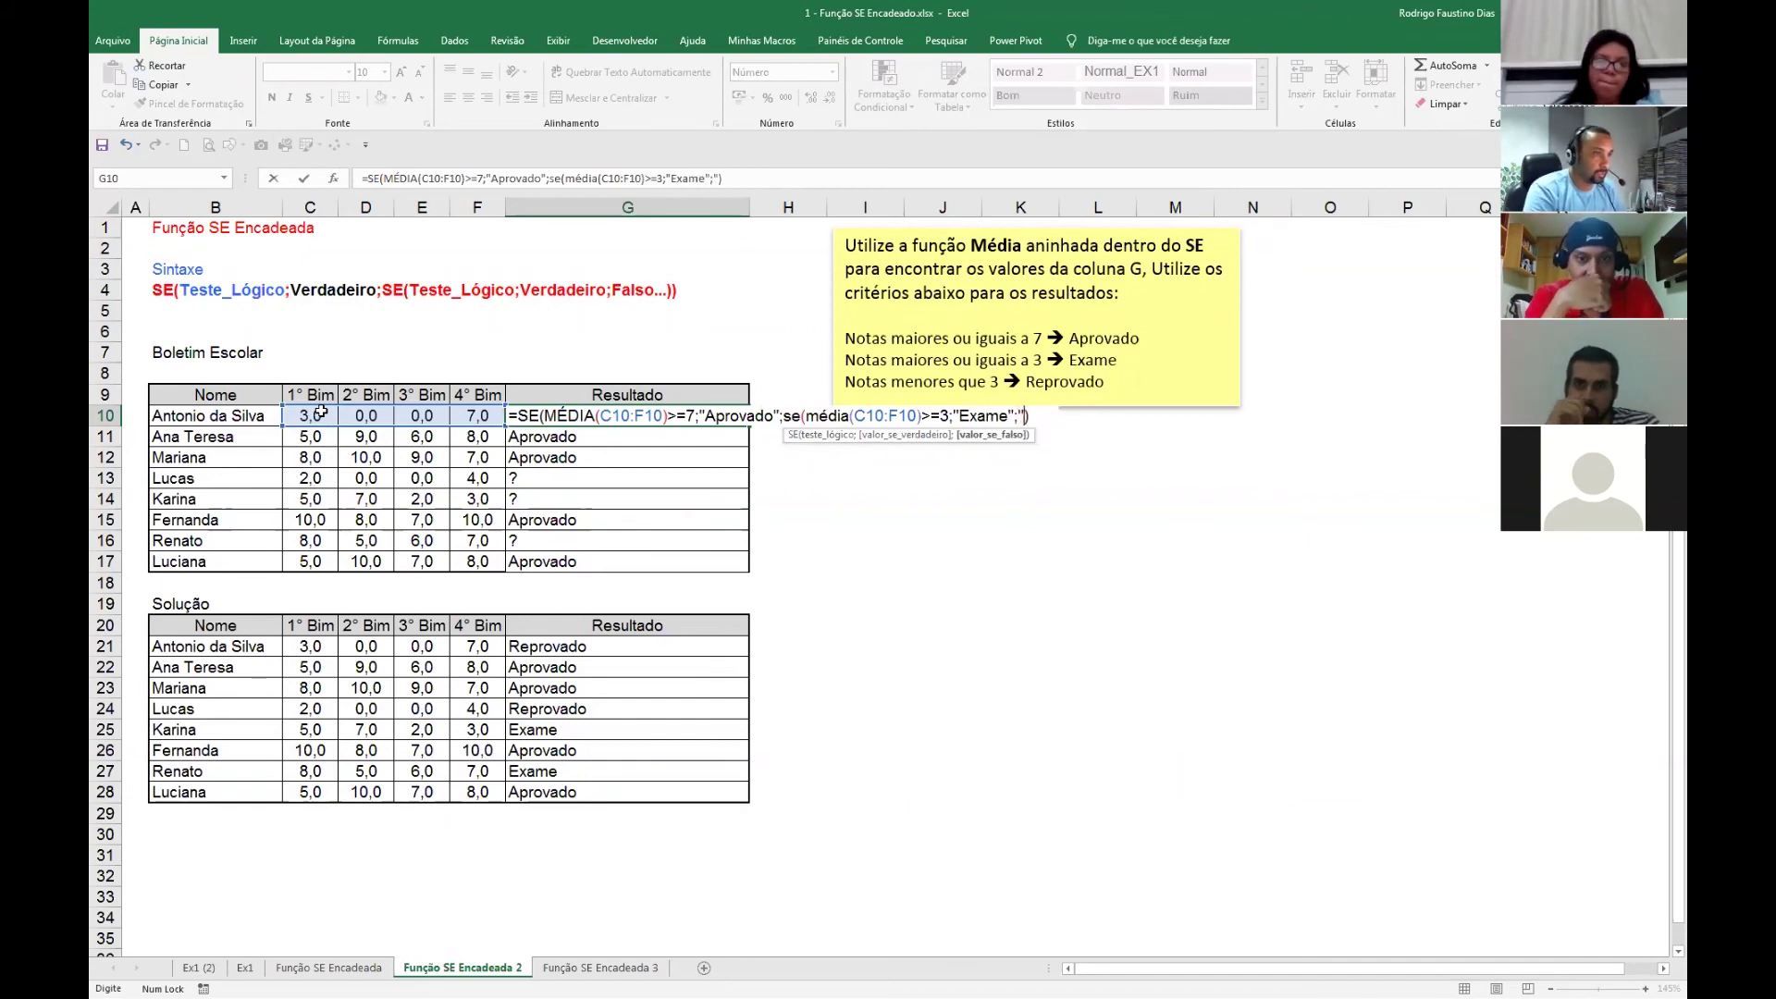
text(Reprovad)
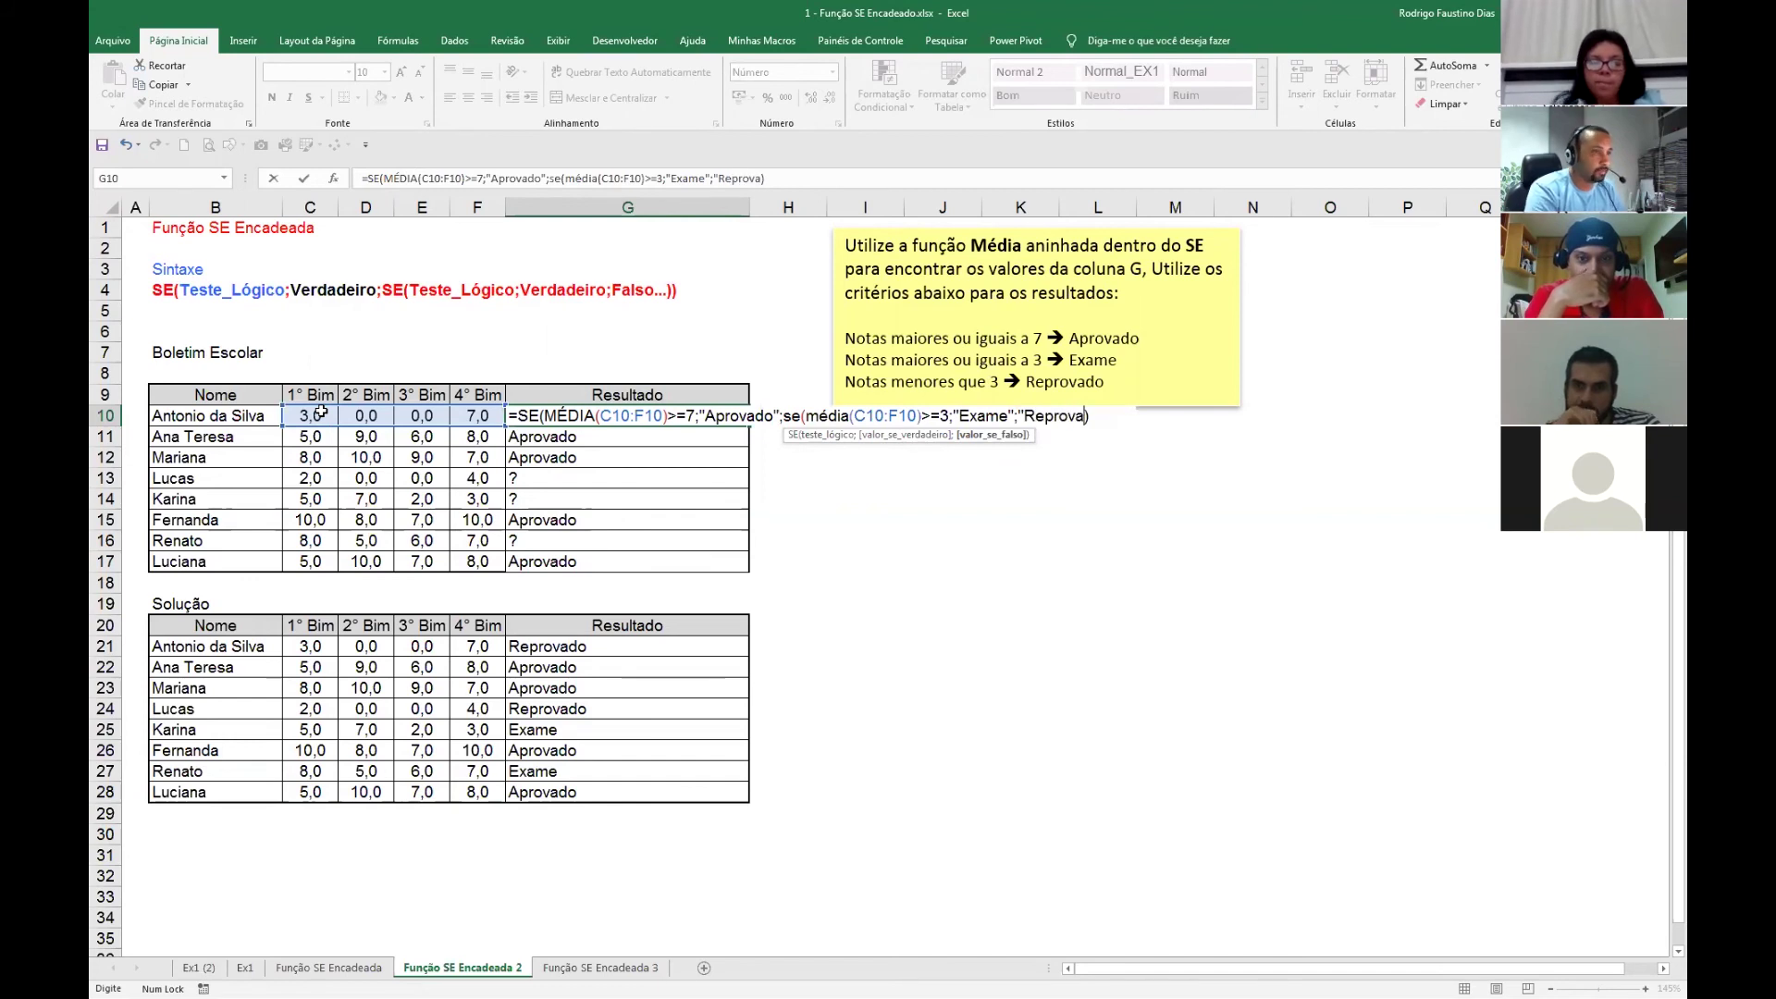
text(o)
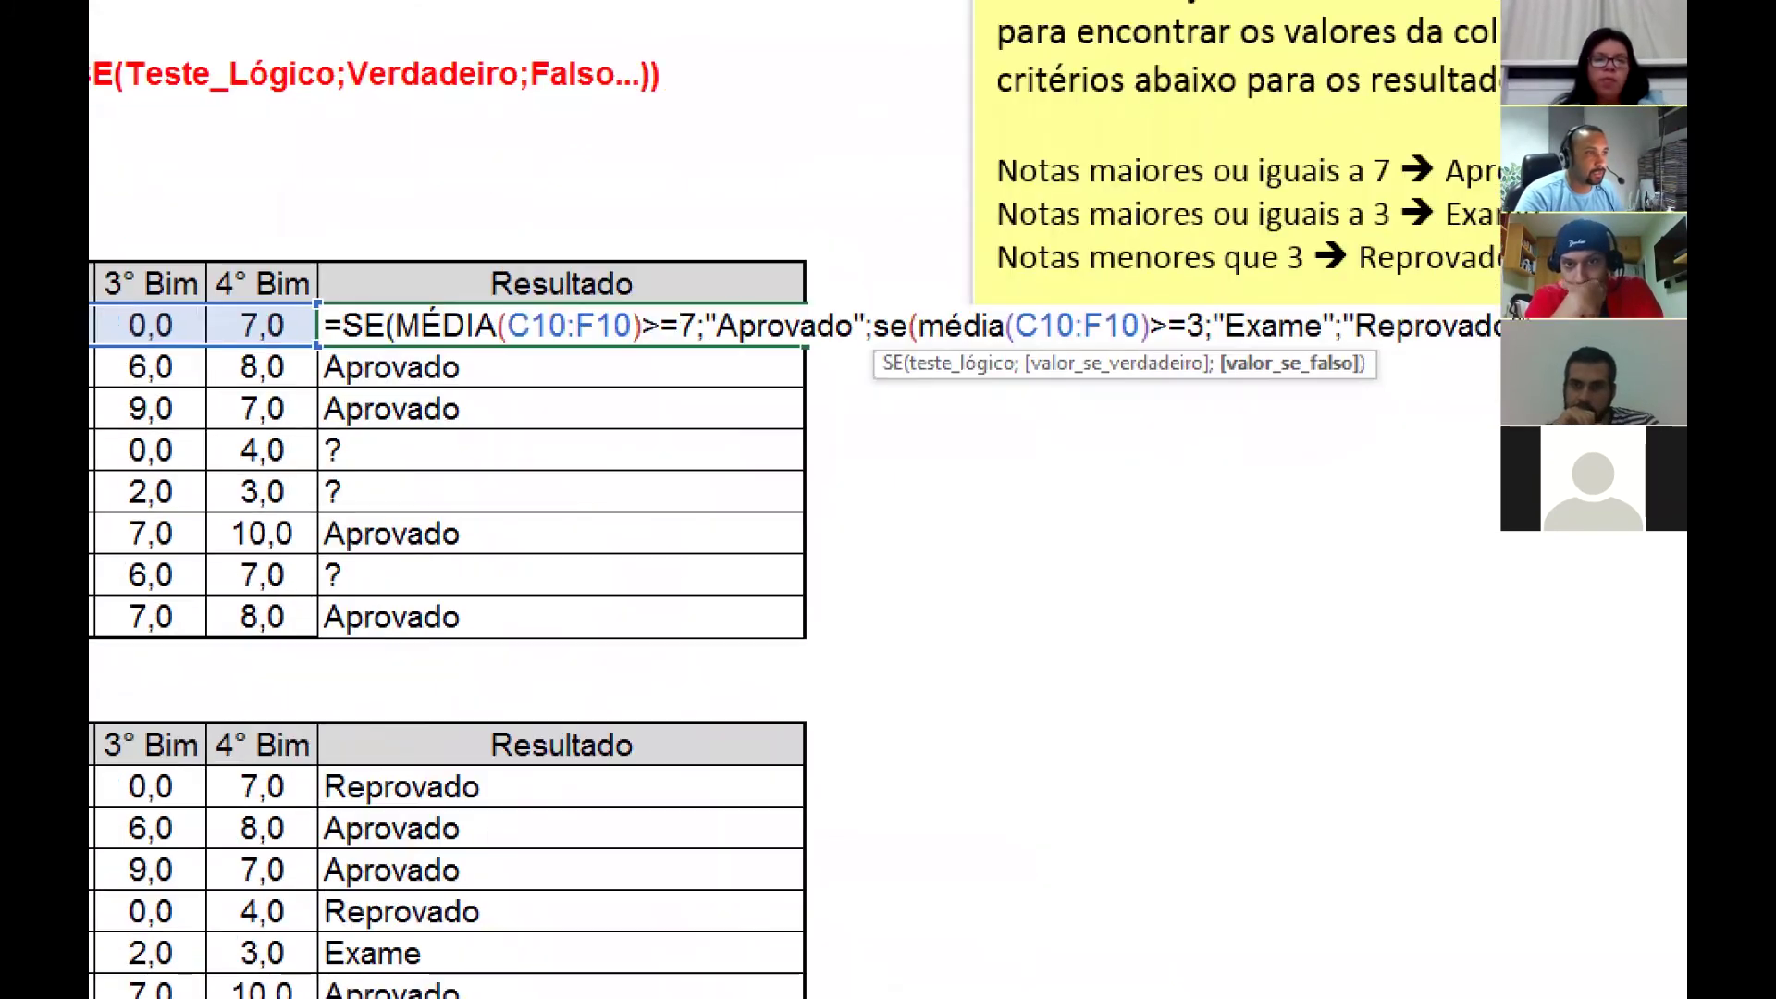
Box both MÉDIA(C10:F10) tests in the magnified G10 formula and draw arrows leading to a 2, then clear the annotations.
mouse_move(365, 345)
mouse_down()
mouse_move(464, 403)
mouse_move(611, 403)
mouse_up()
mouse_move(880, 344)
mouse_down()
mouse_move(914, 396)
mouse_move(1166, 407)
mouse_move(1144, 405)
mouse_up()
drag(574, 426, 673, 573)
drag(912, 425, 765, 548)
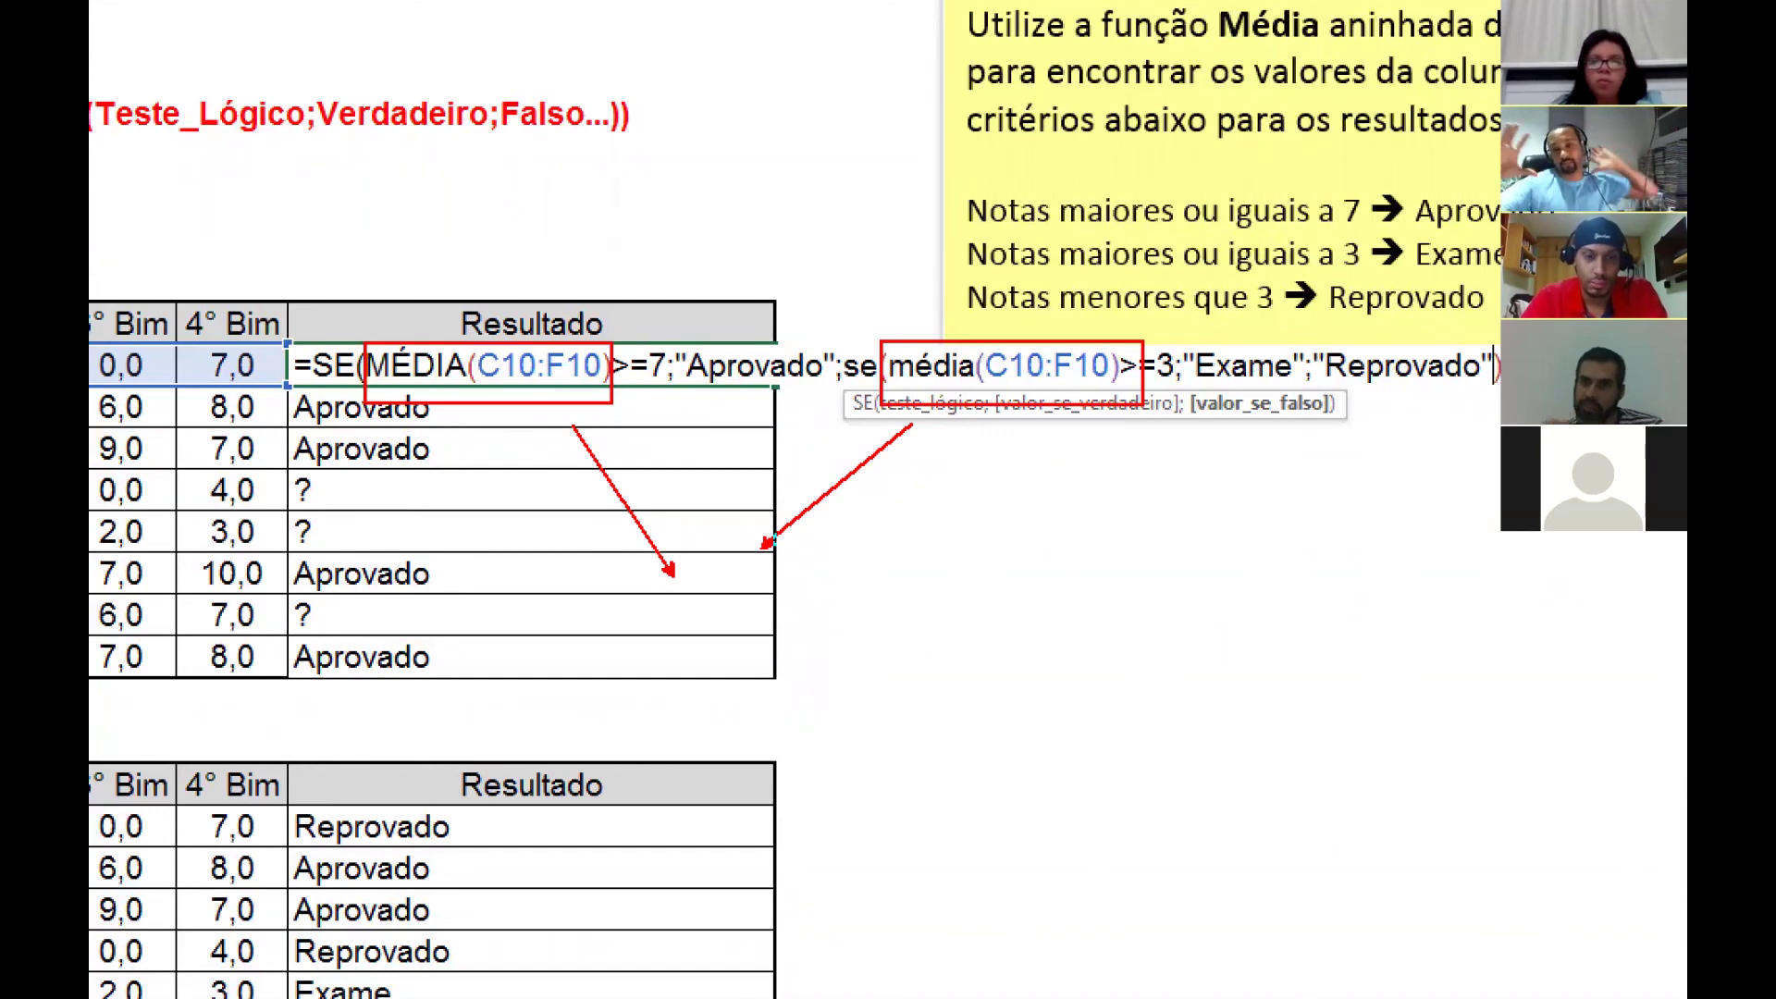
click(696, 592)
text(2)
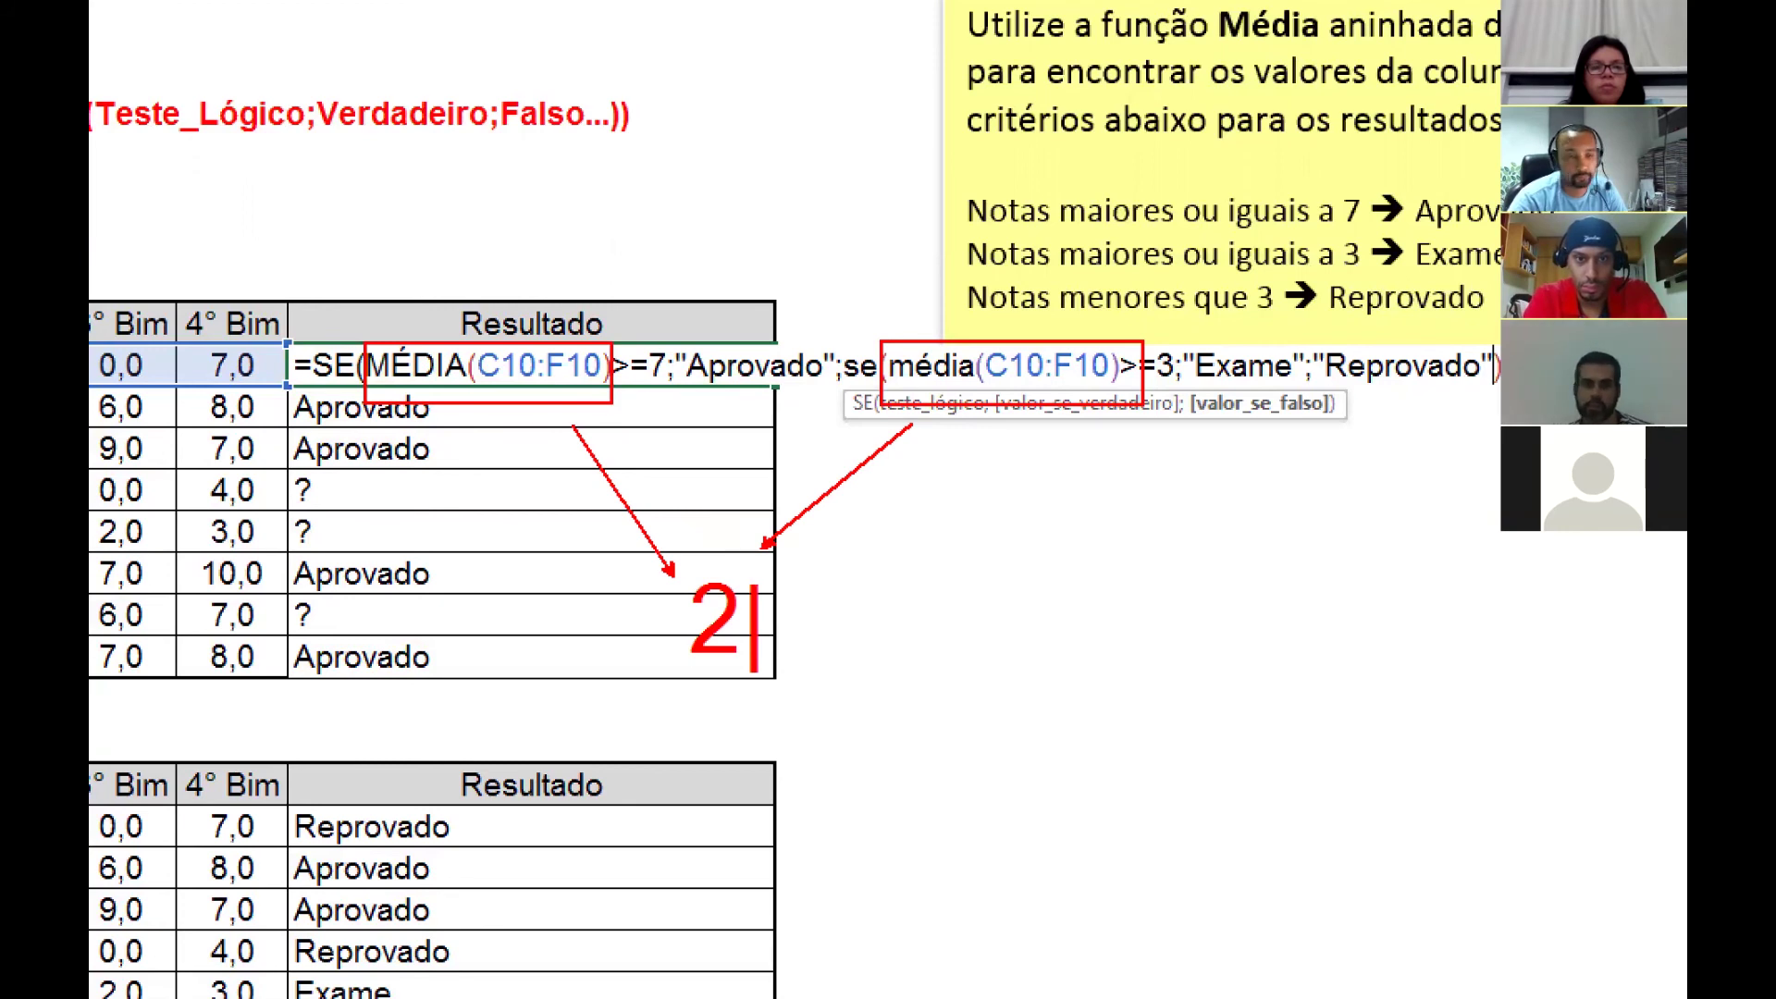
key(Escape)
key(Escape)
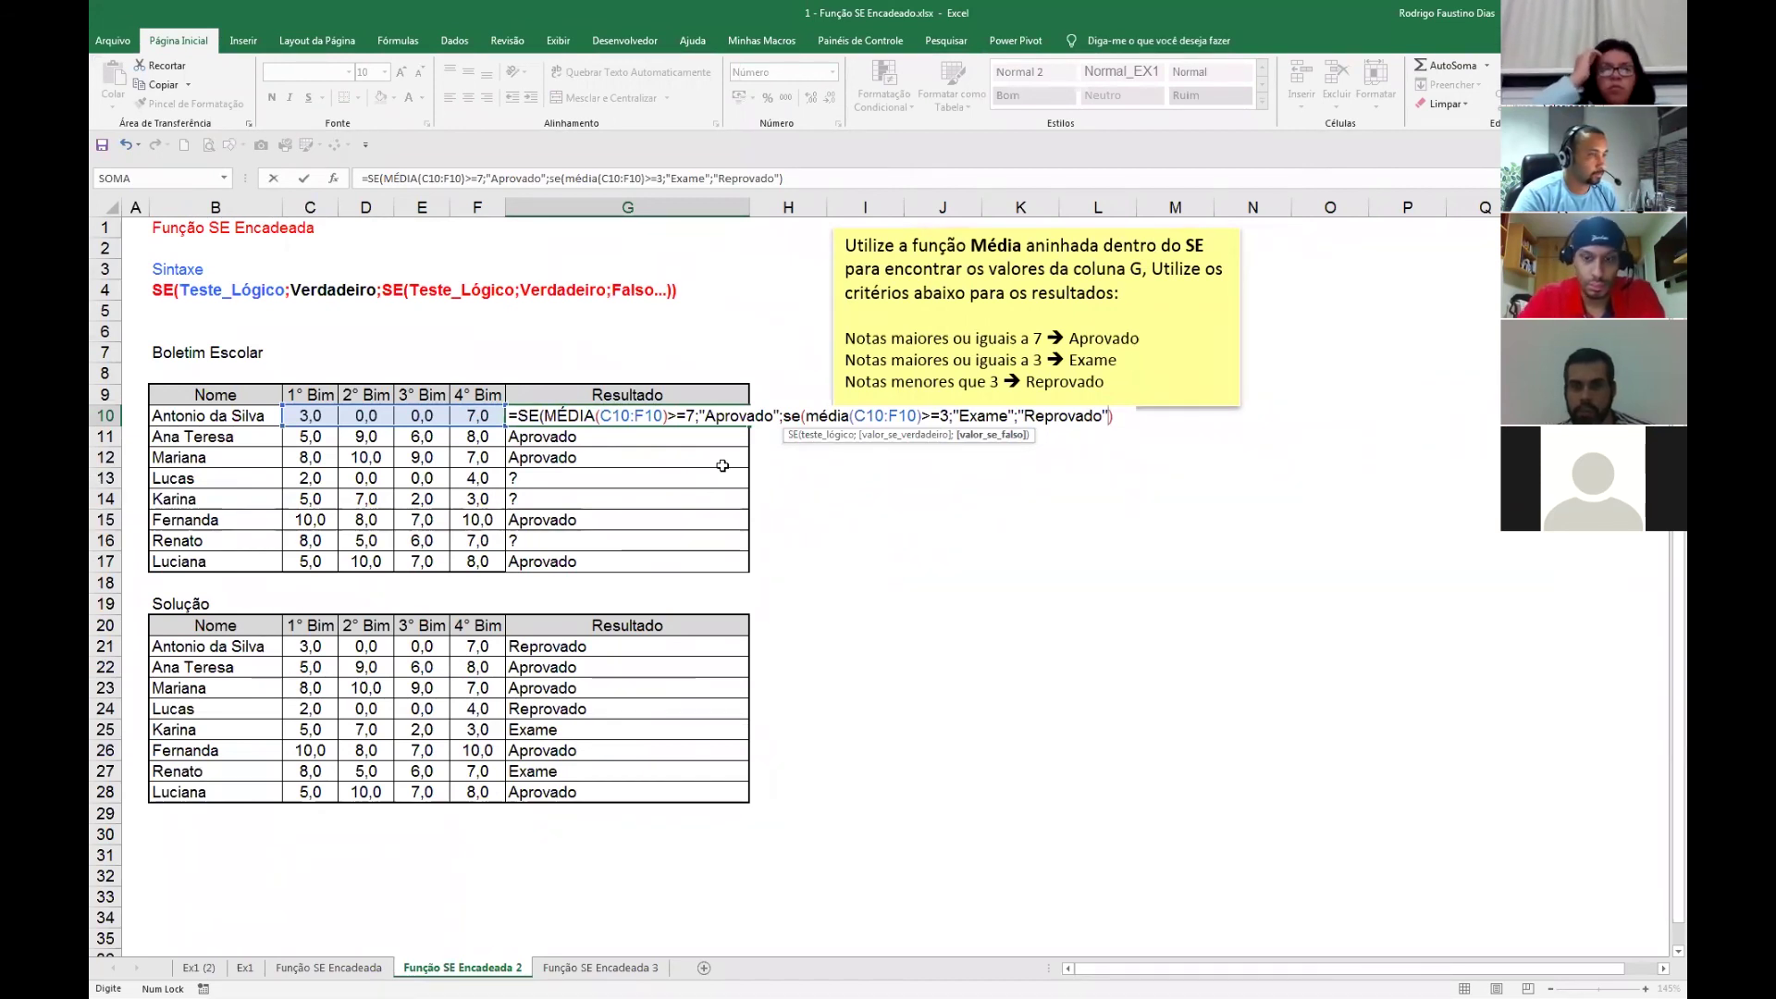
Confirm the nested SE formula in G10 and fill it down to G17 in the Resultado column.
key(Return)
key(Return)
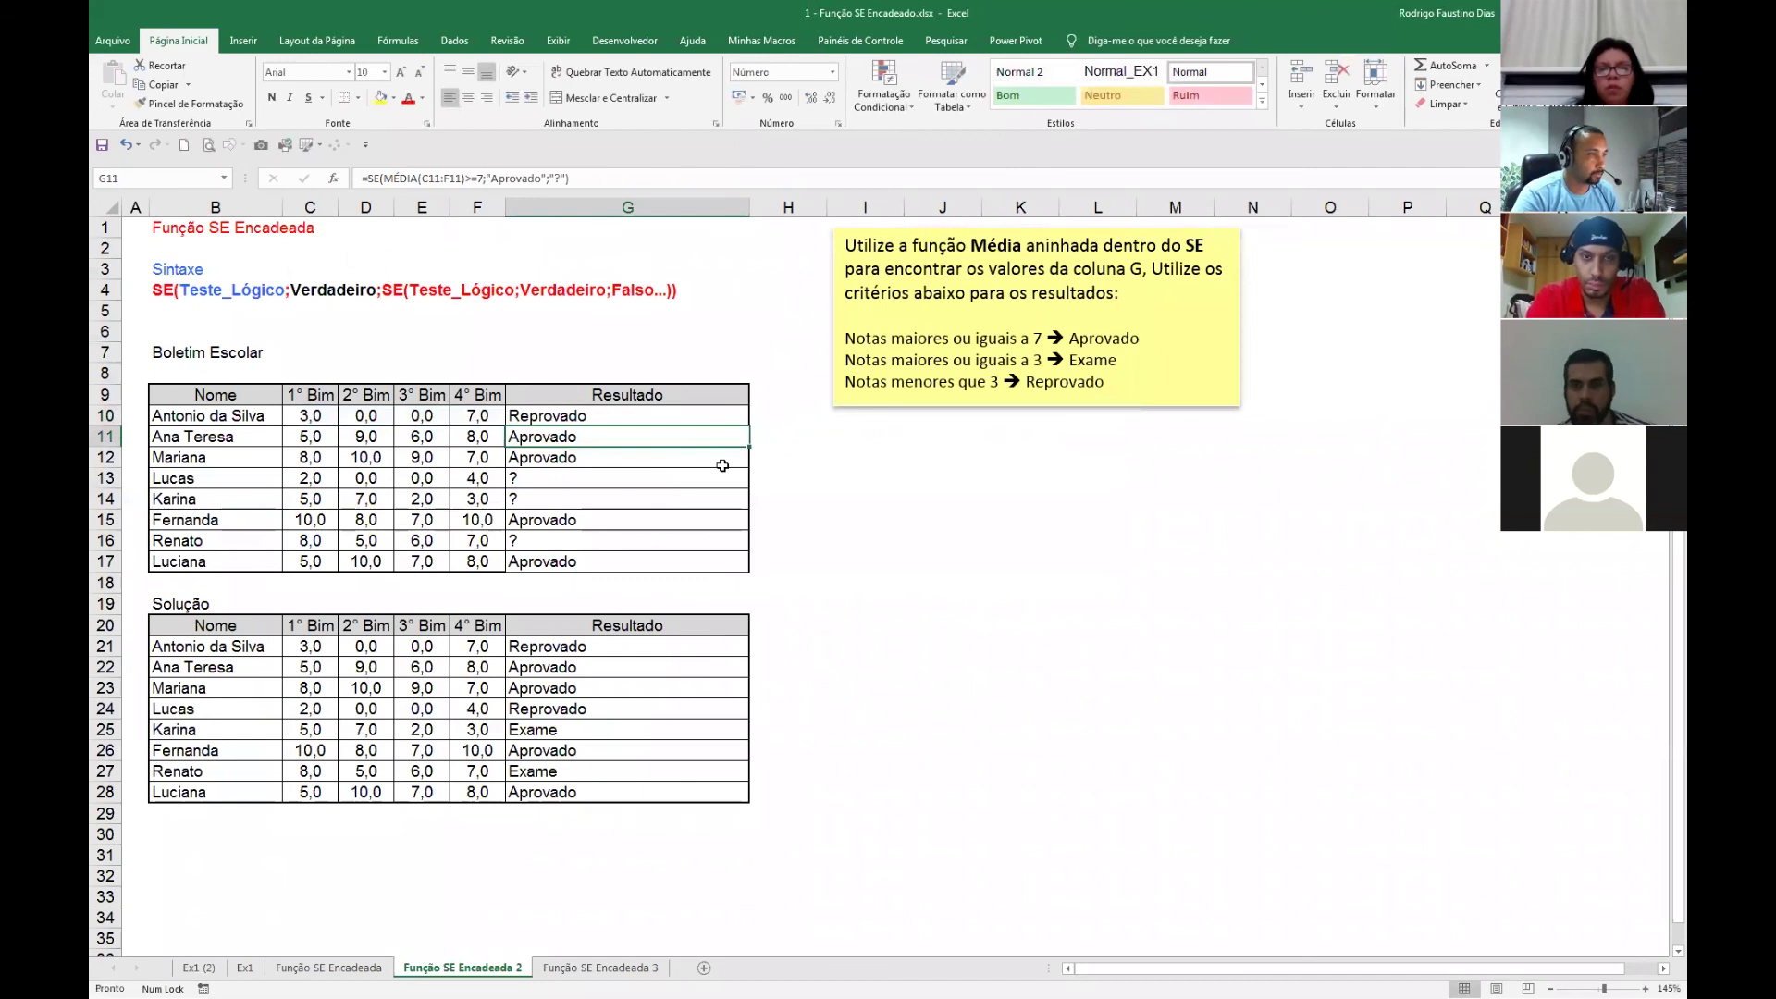
click(725, 423)
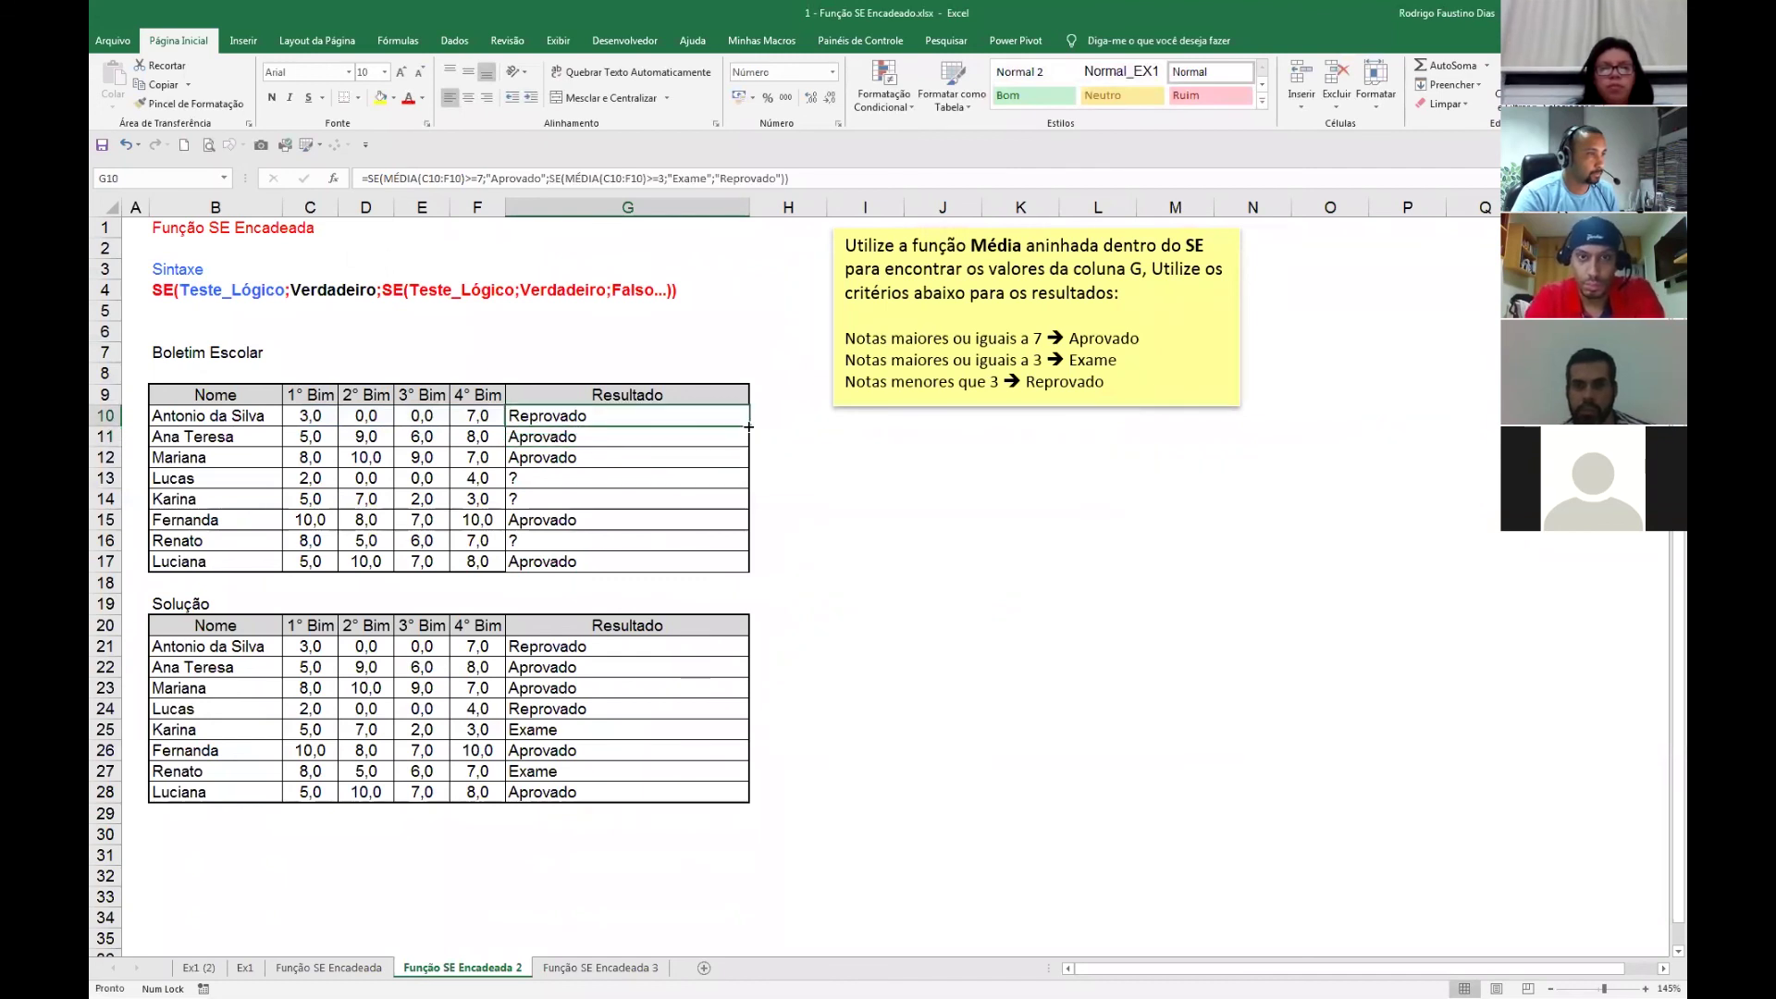
key(ctrl+shift+Down)
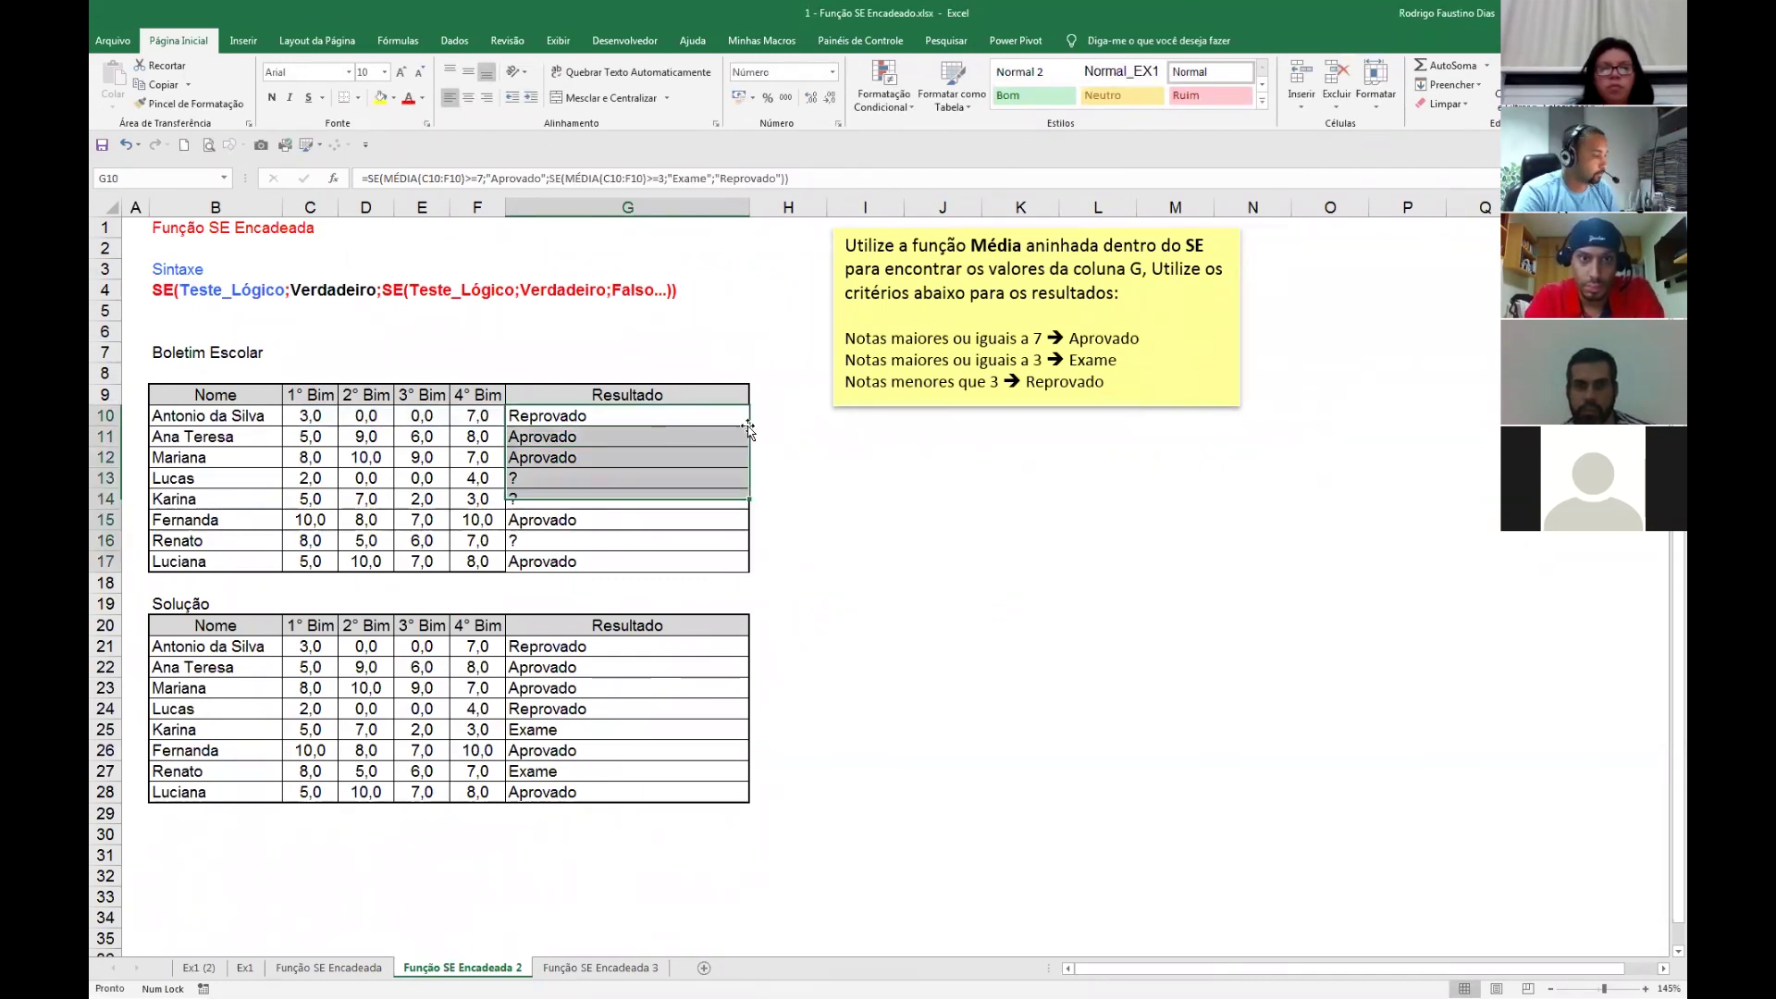
key(F2)
key(ctrl+Return)
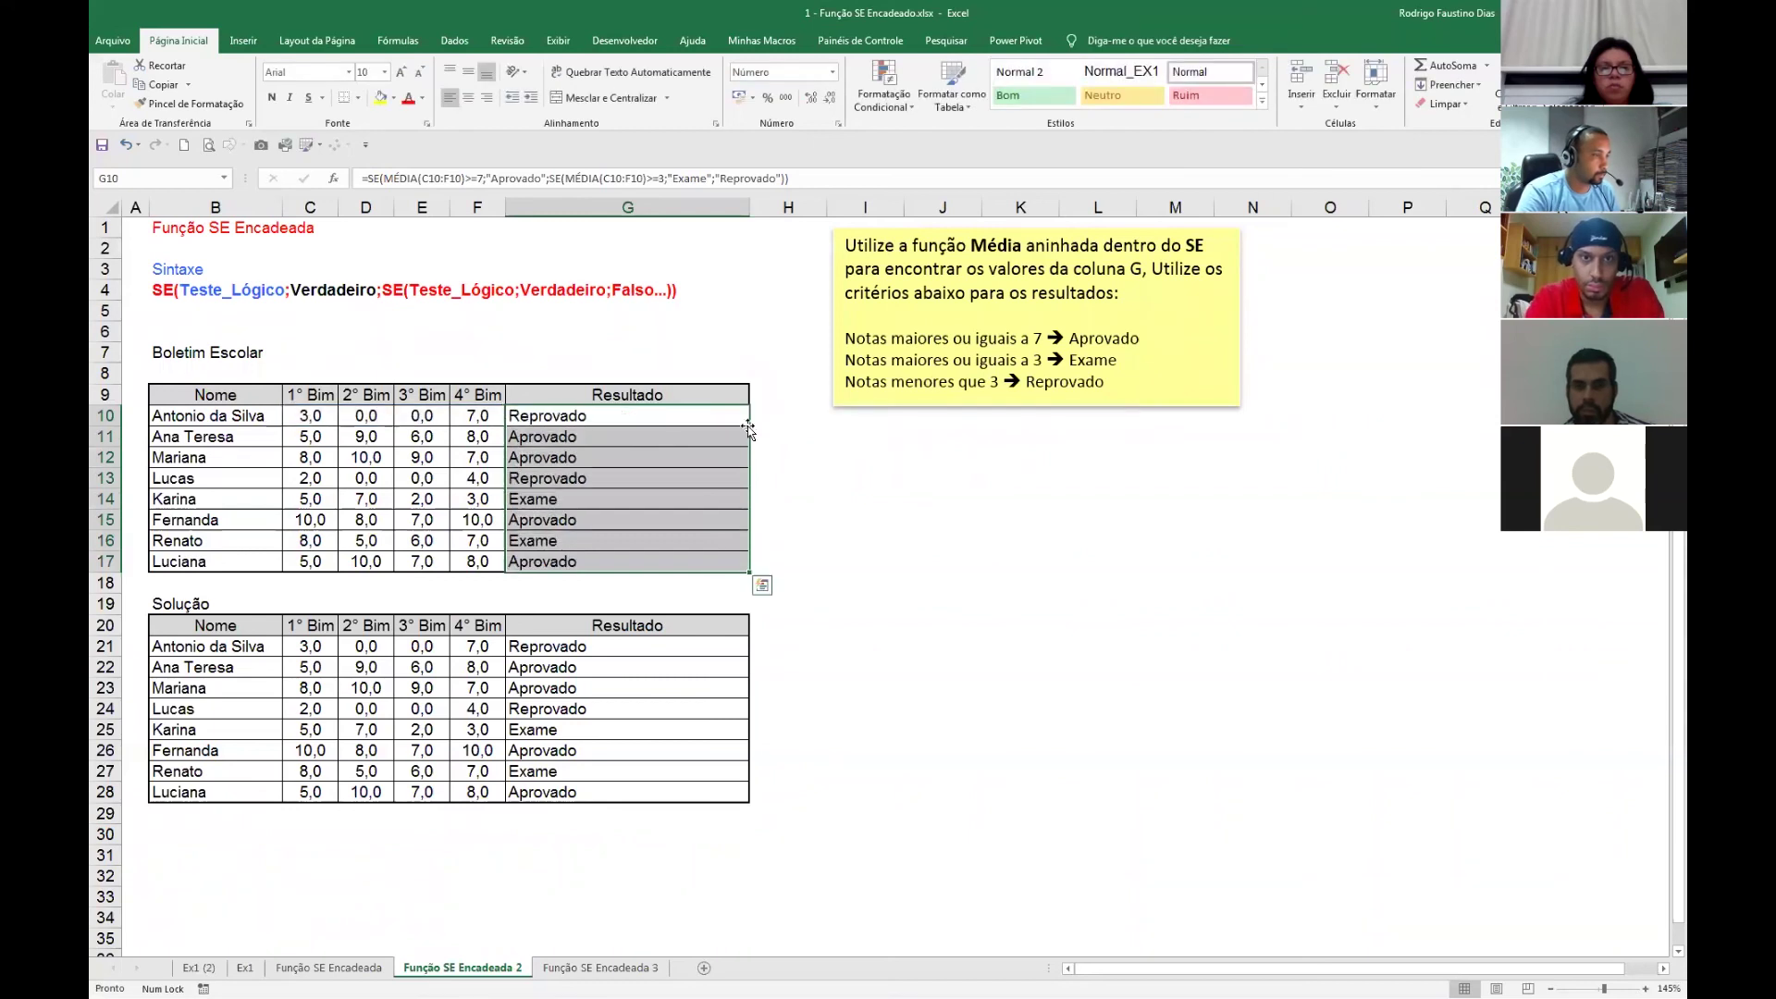
Reopen the G10 formula and mark its two MÉDIA(C10:F10) tests with arrows and underlines to examine the repeated average.
click(749, 426)
key(F2)
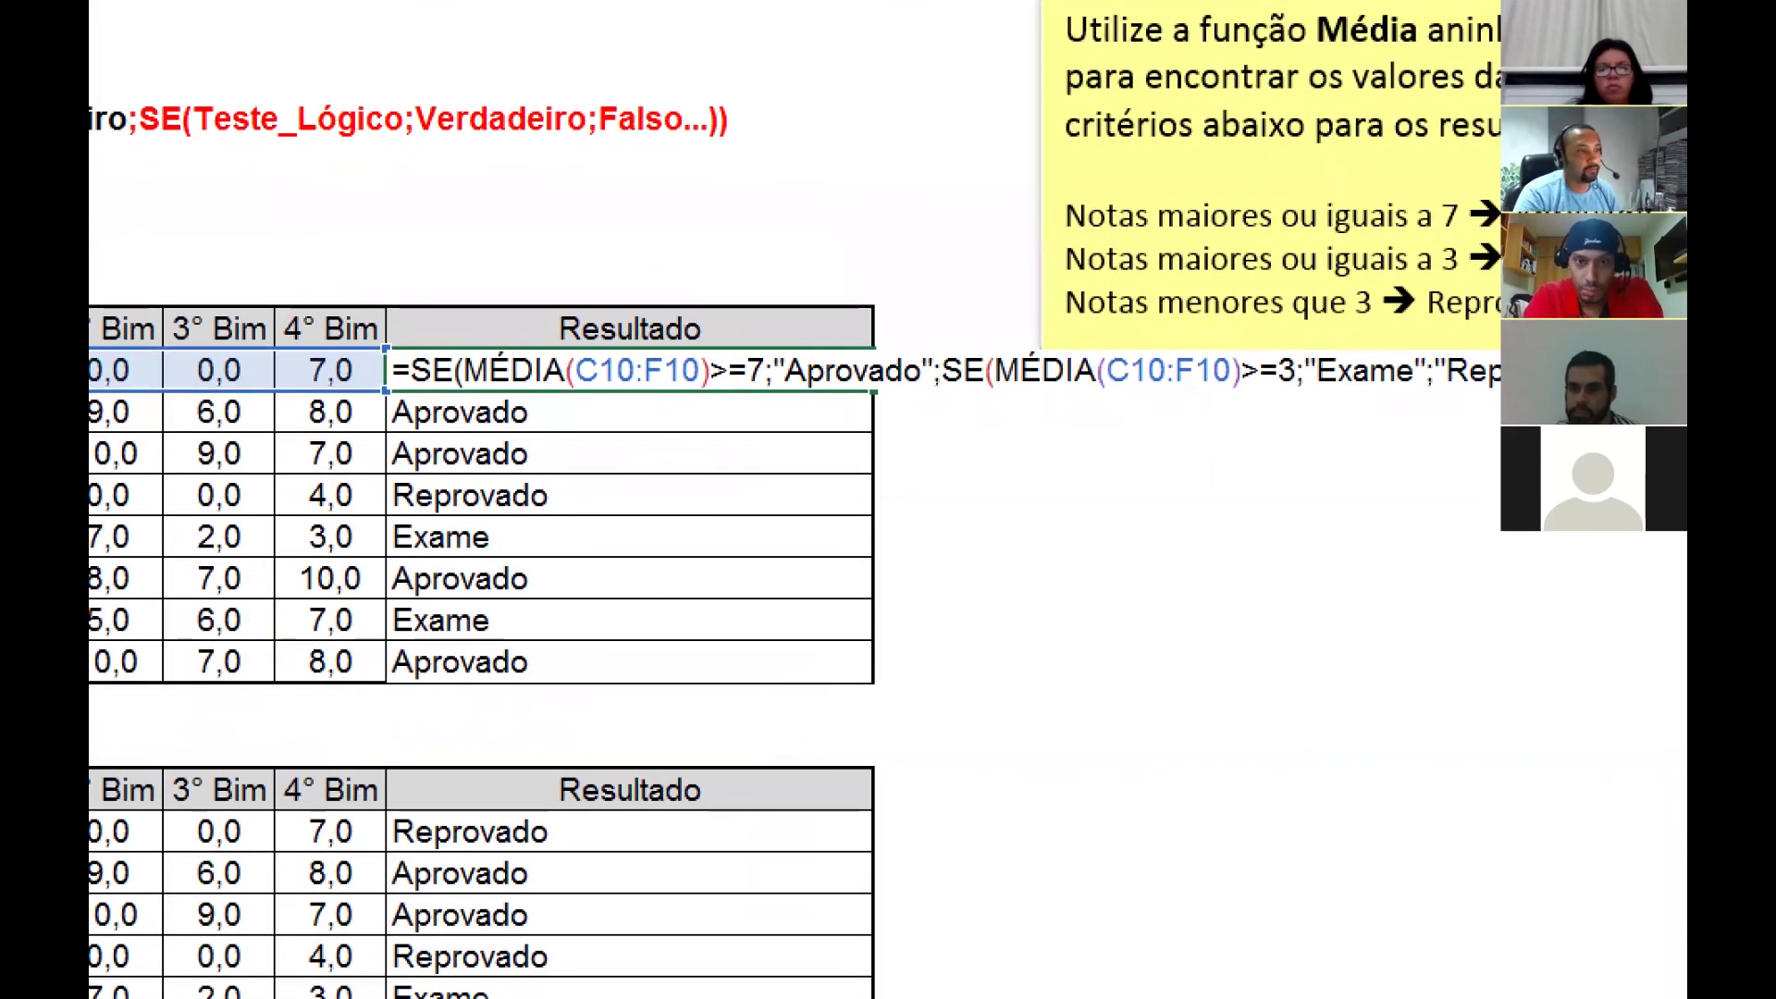
drag(636, 399, 761, 590)
drag(1122, 396, 897, 572)
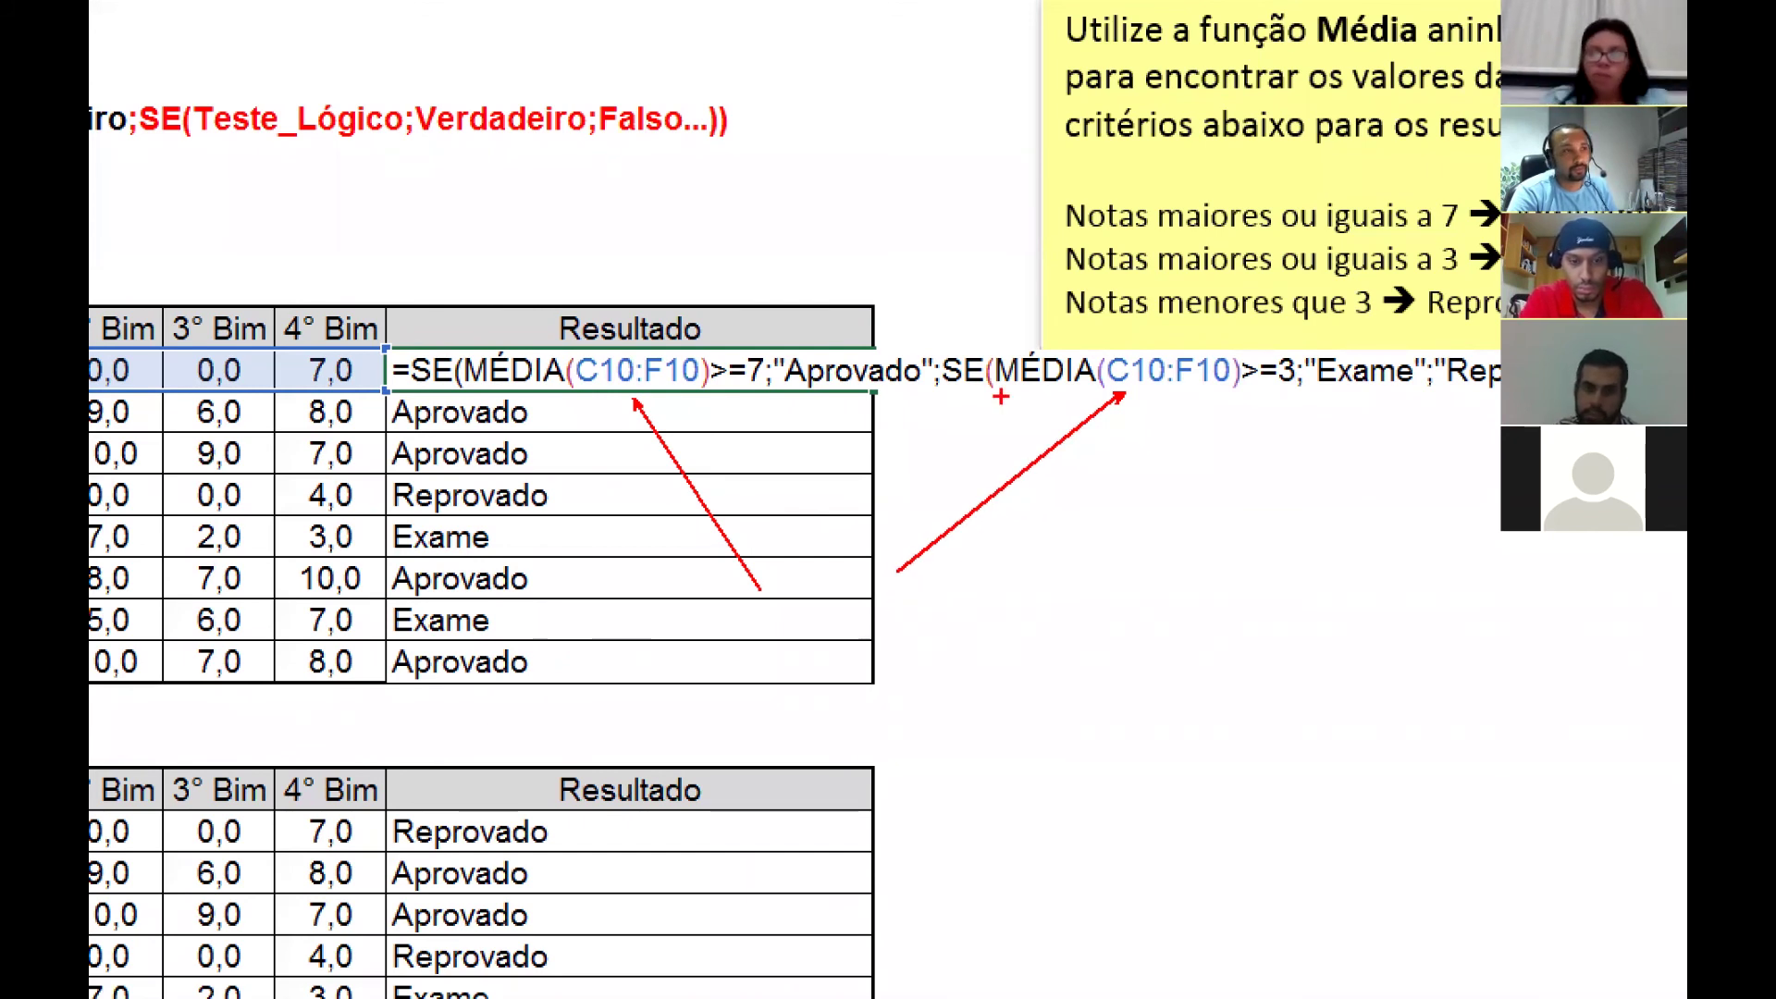
drag(1004, 396, 1243, 396)
drag(472, 388, 730, 388)
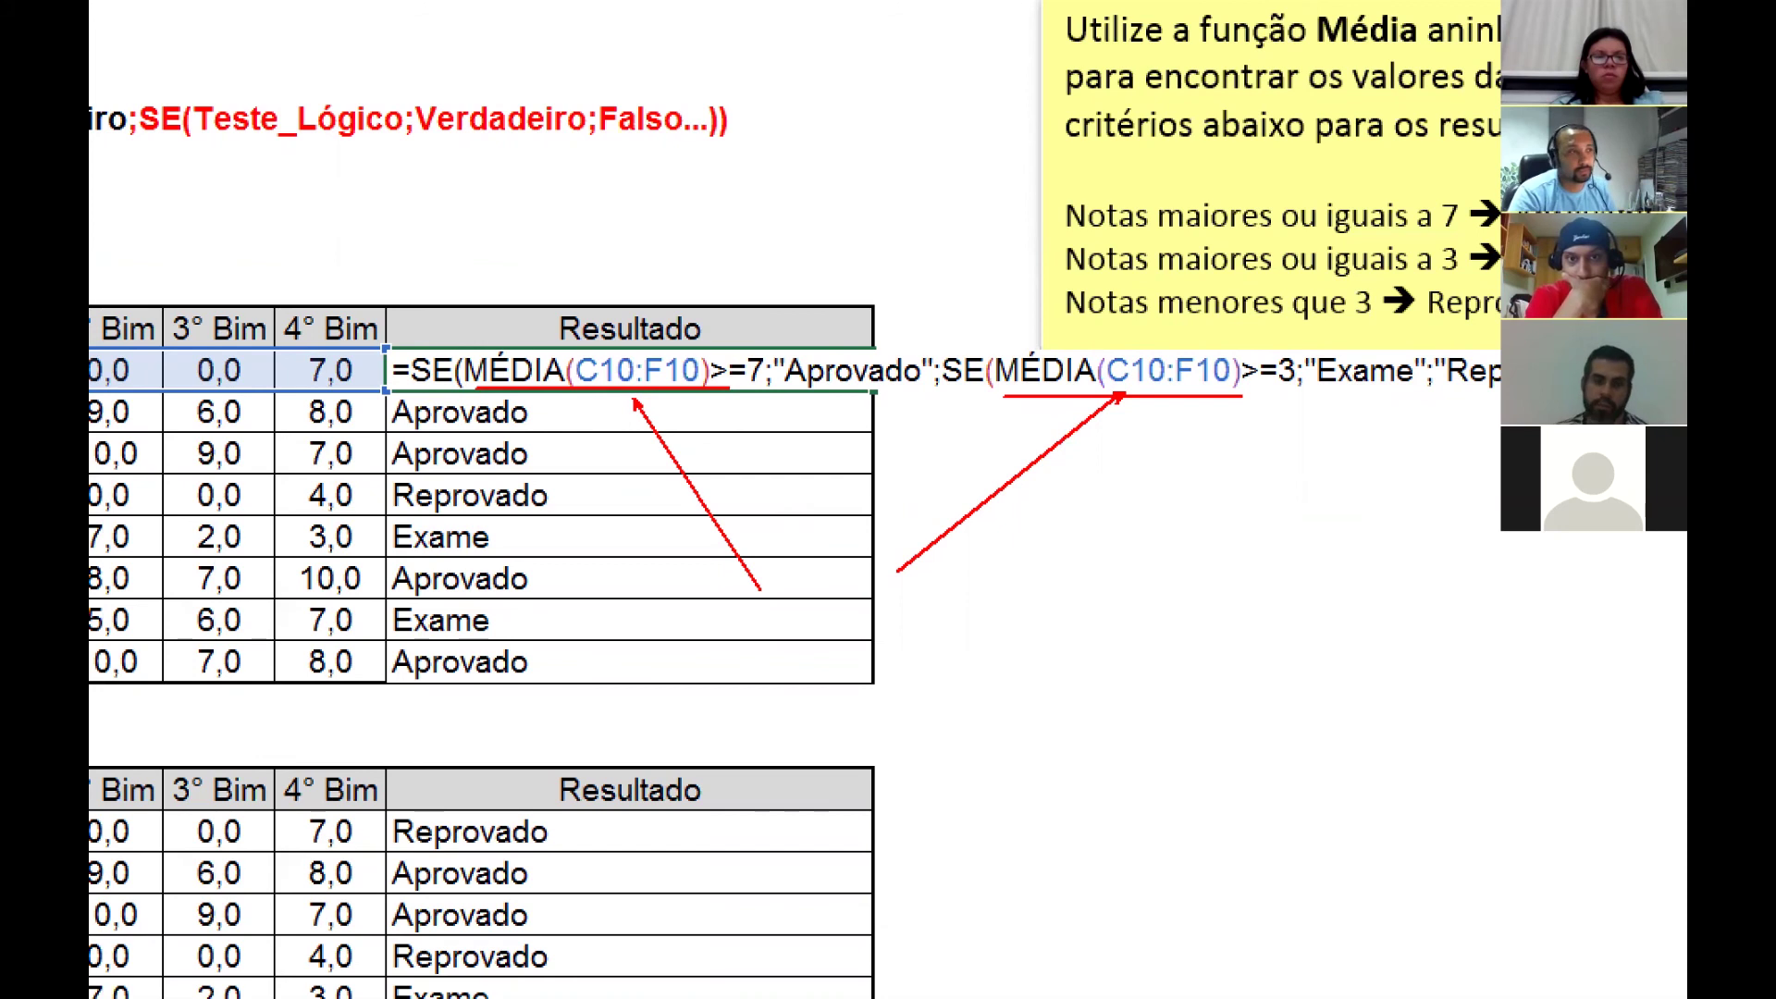
key(Escape)
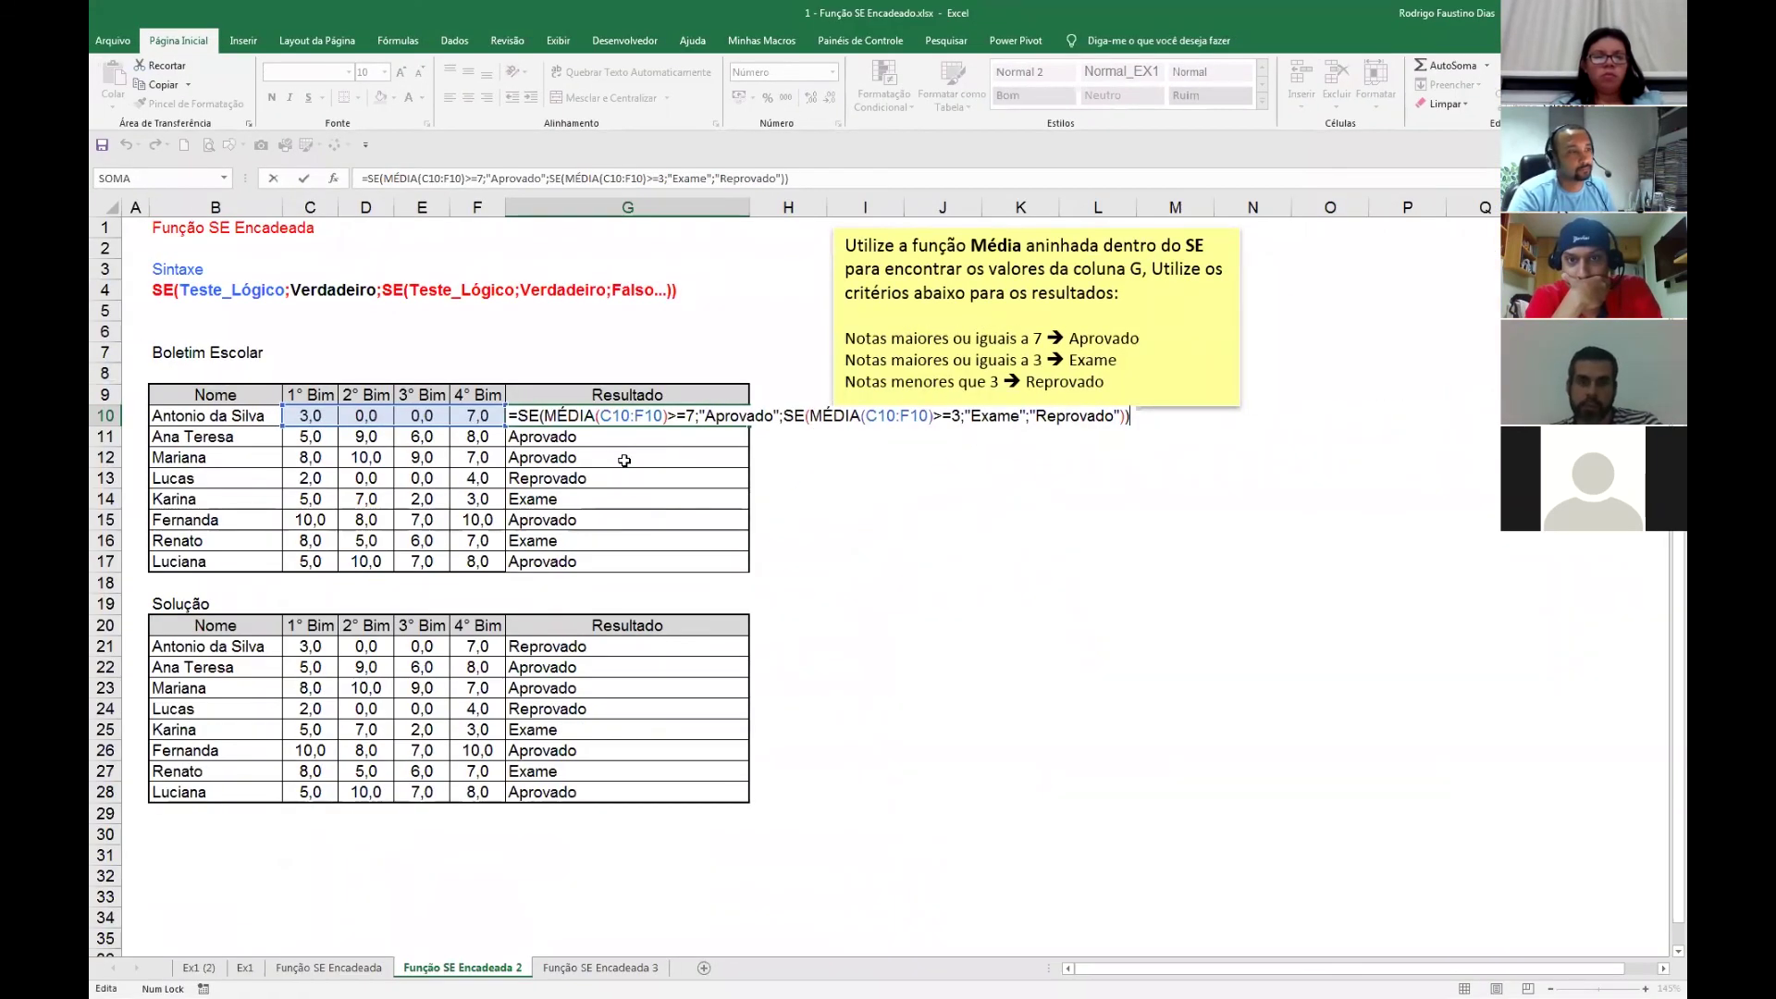
key(Return)
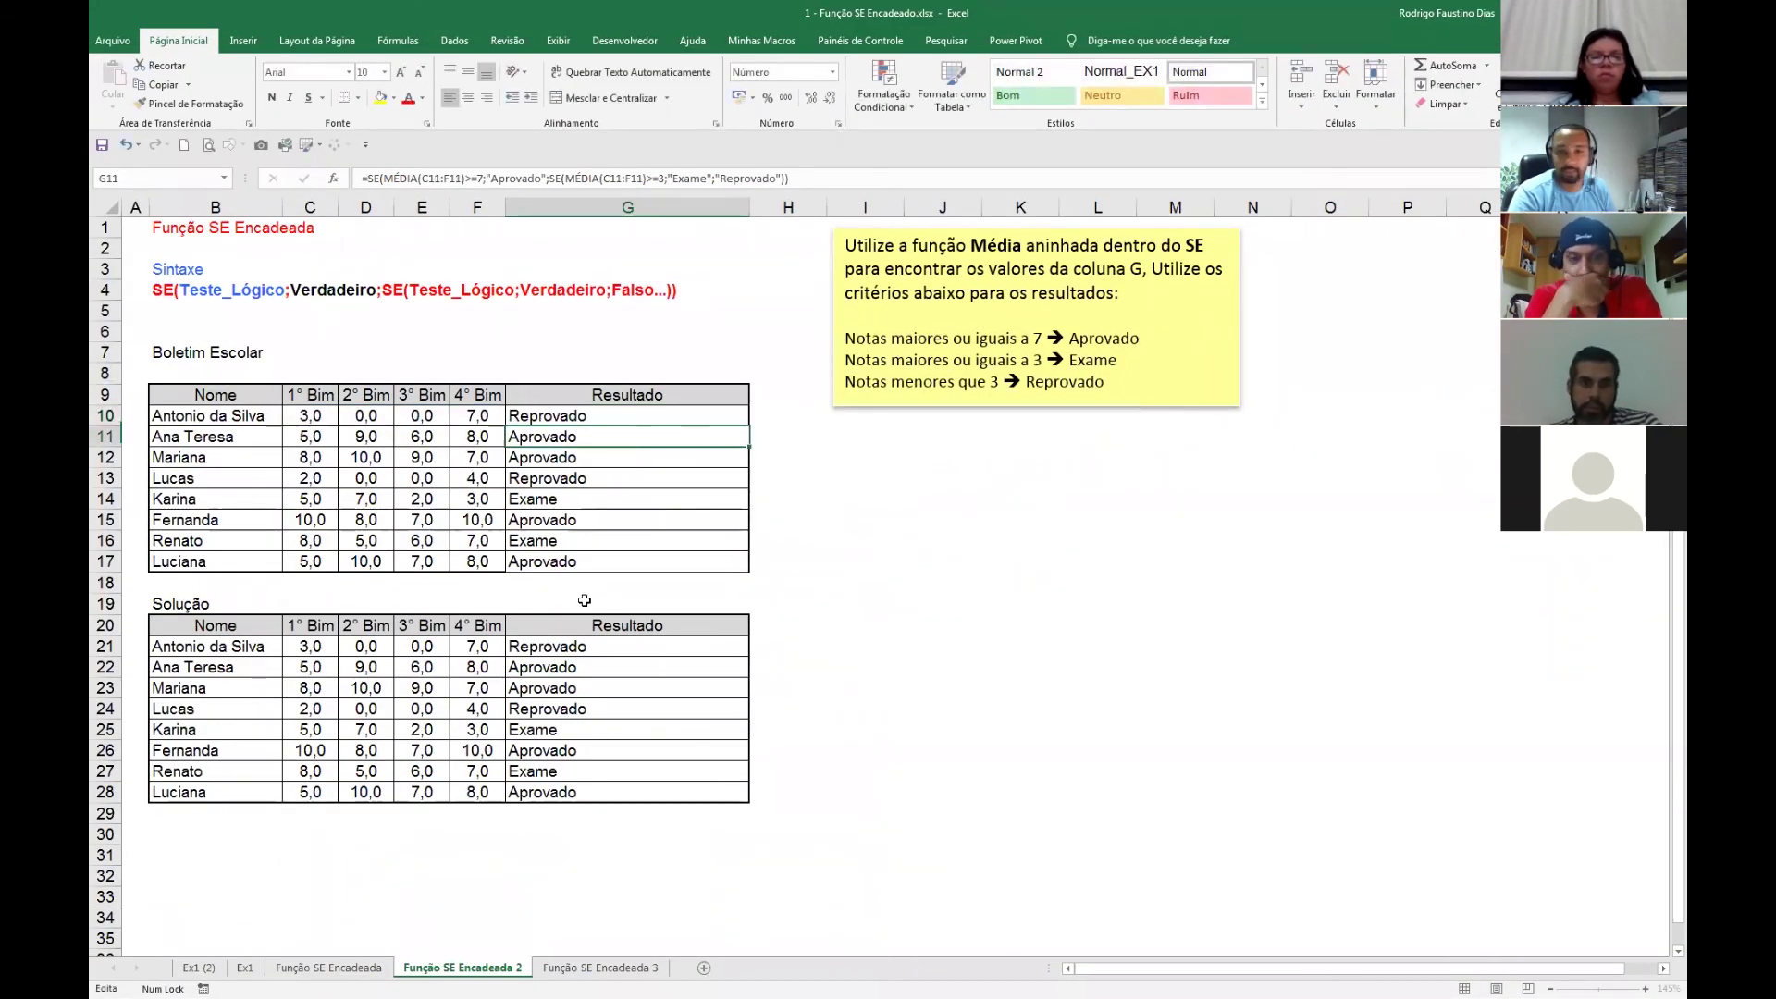
On the Função SE Encadeada 3 sheet, widen the Conceito column H and the Resultado column G.
click(597, 967)
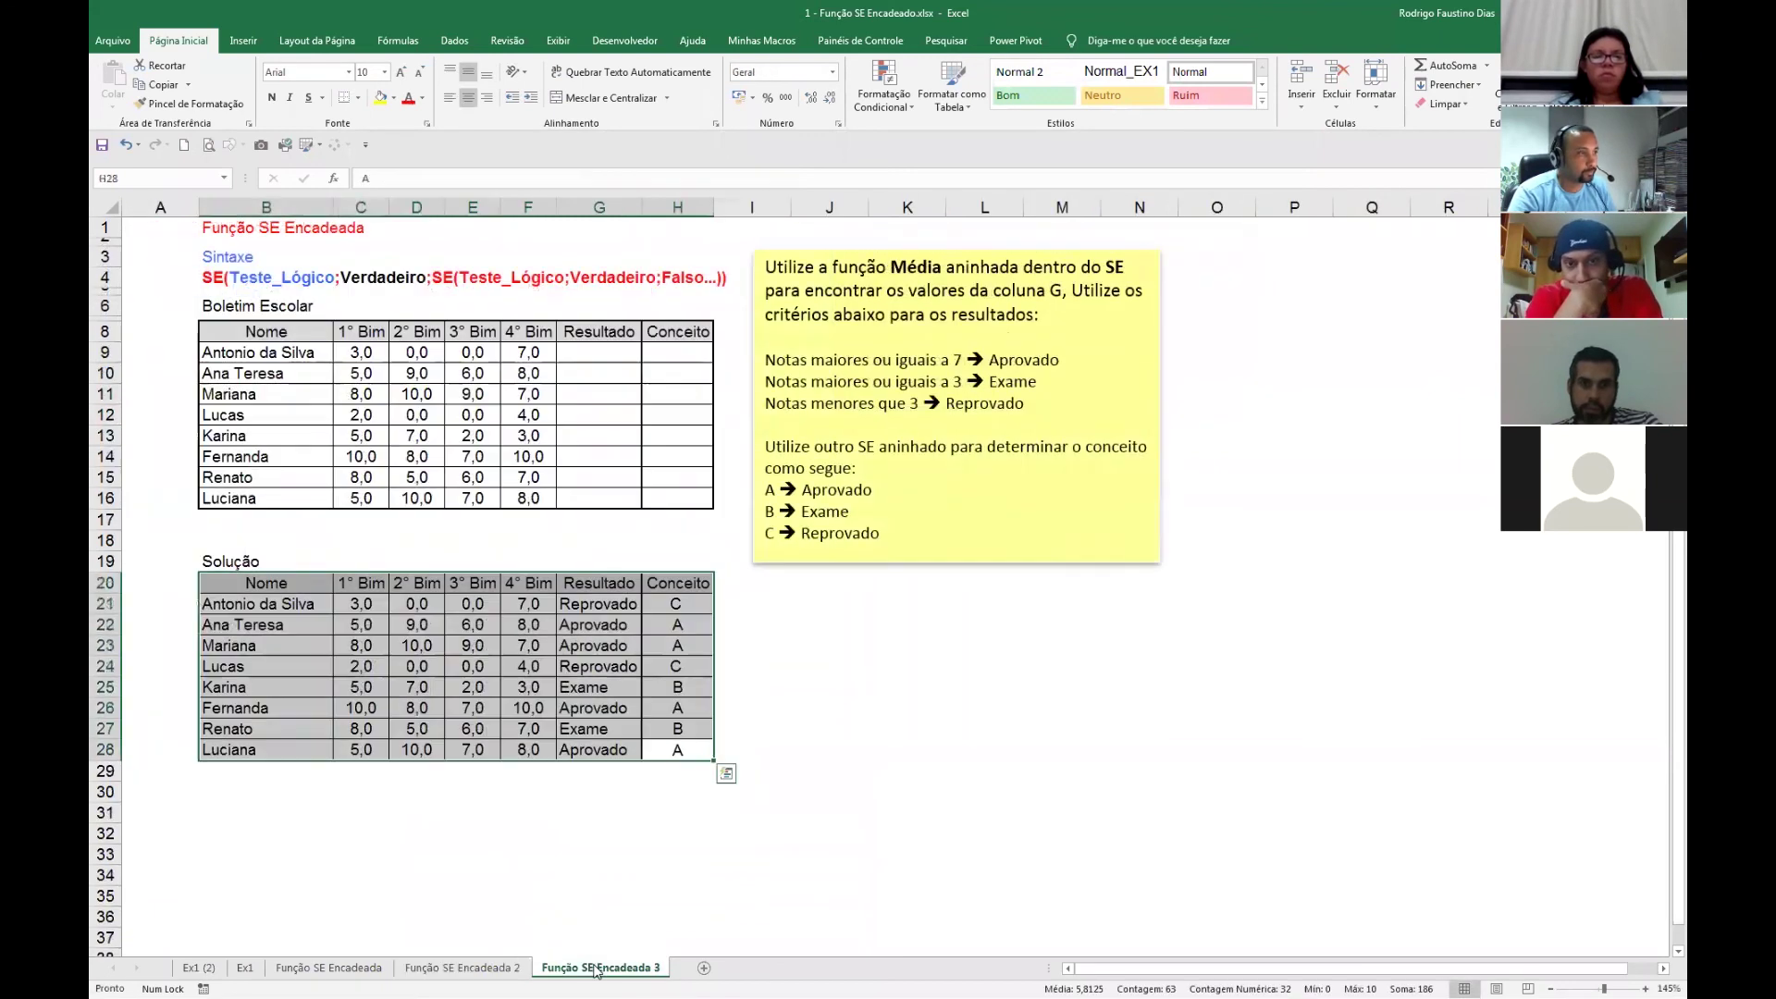
click(835, 752)
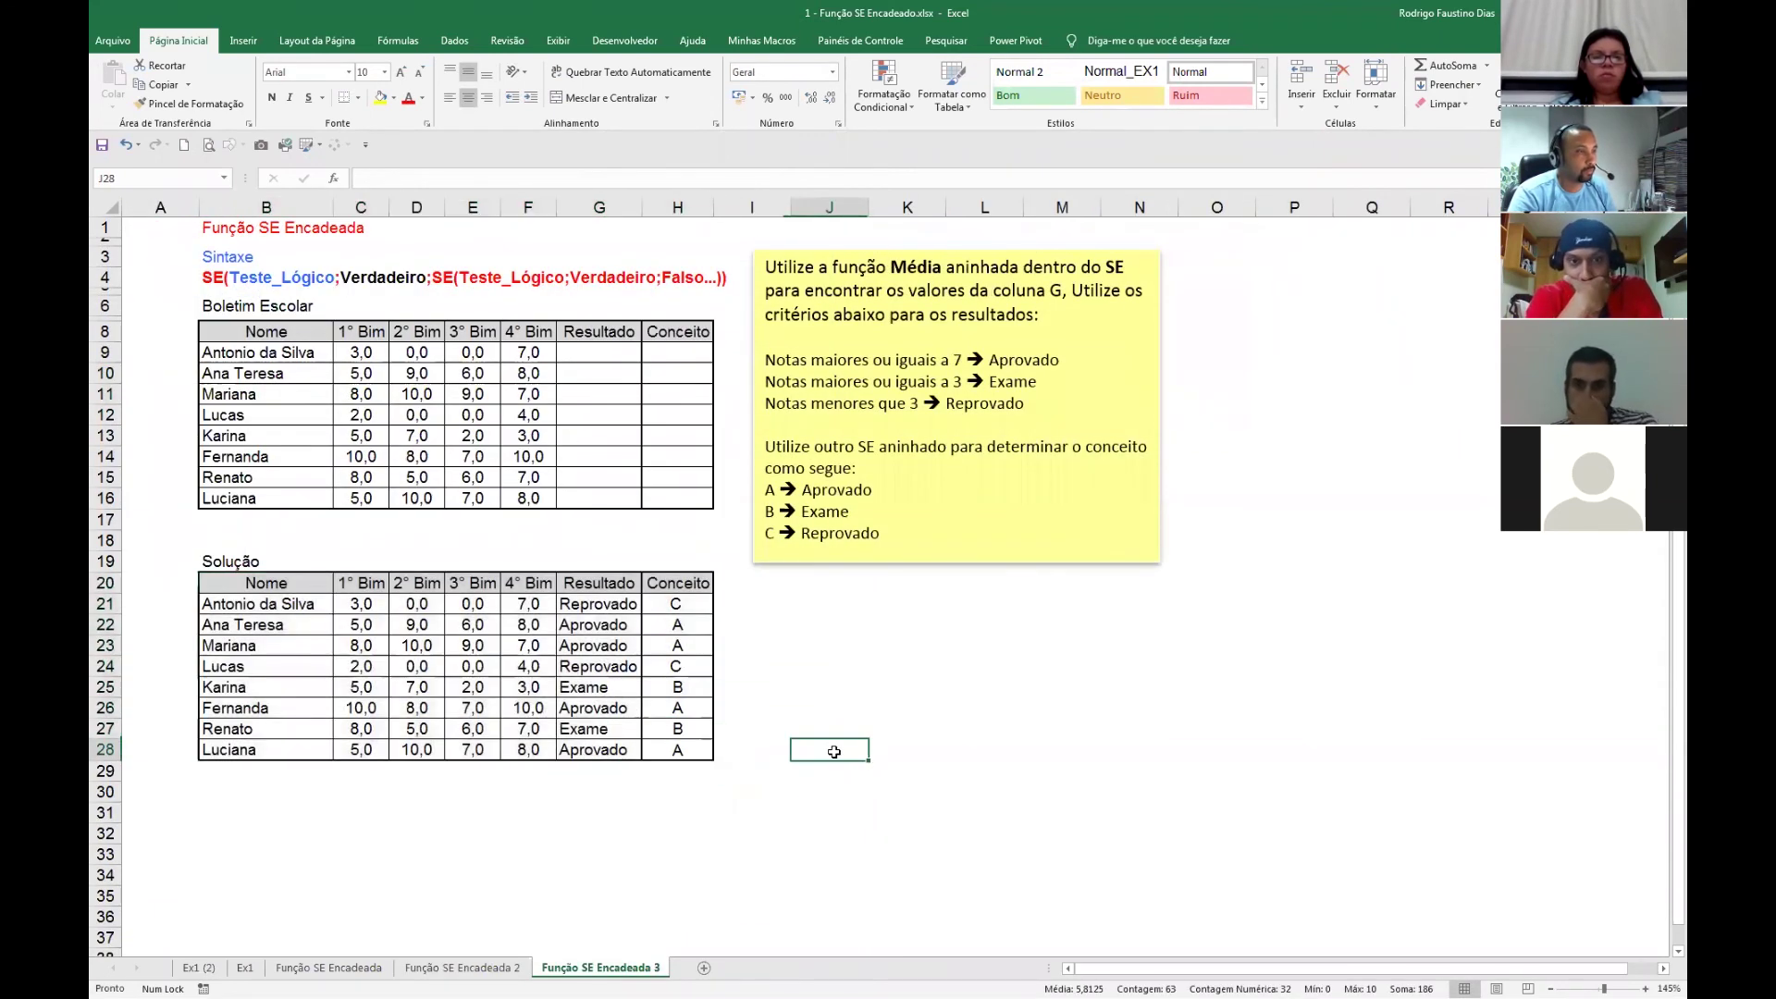
drag(713, 207, 784, 207)
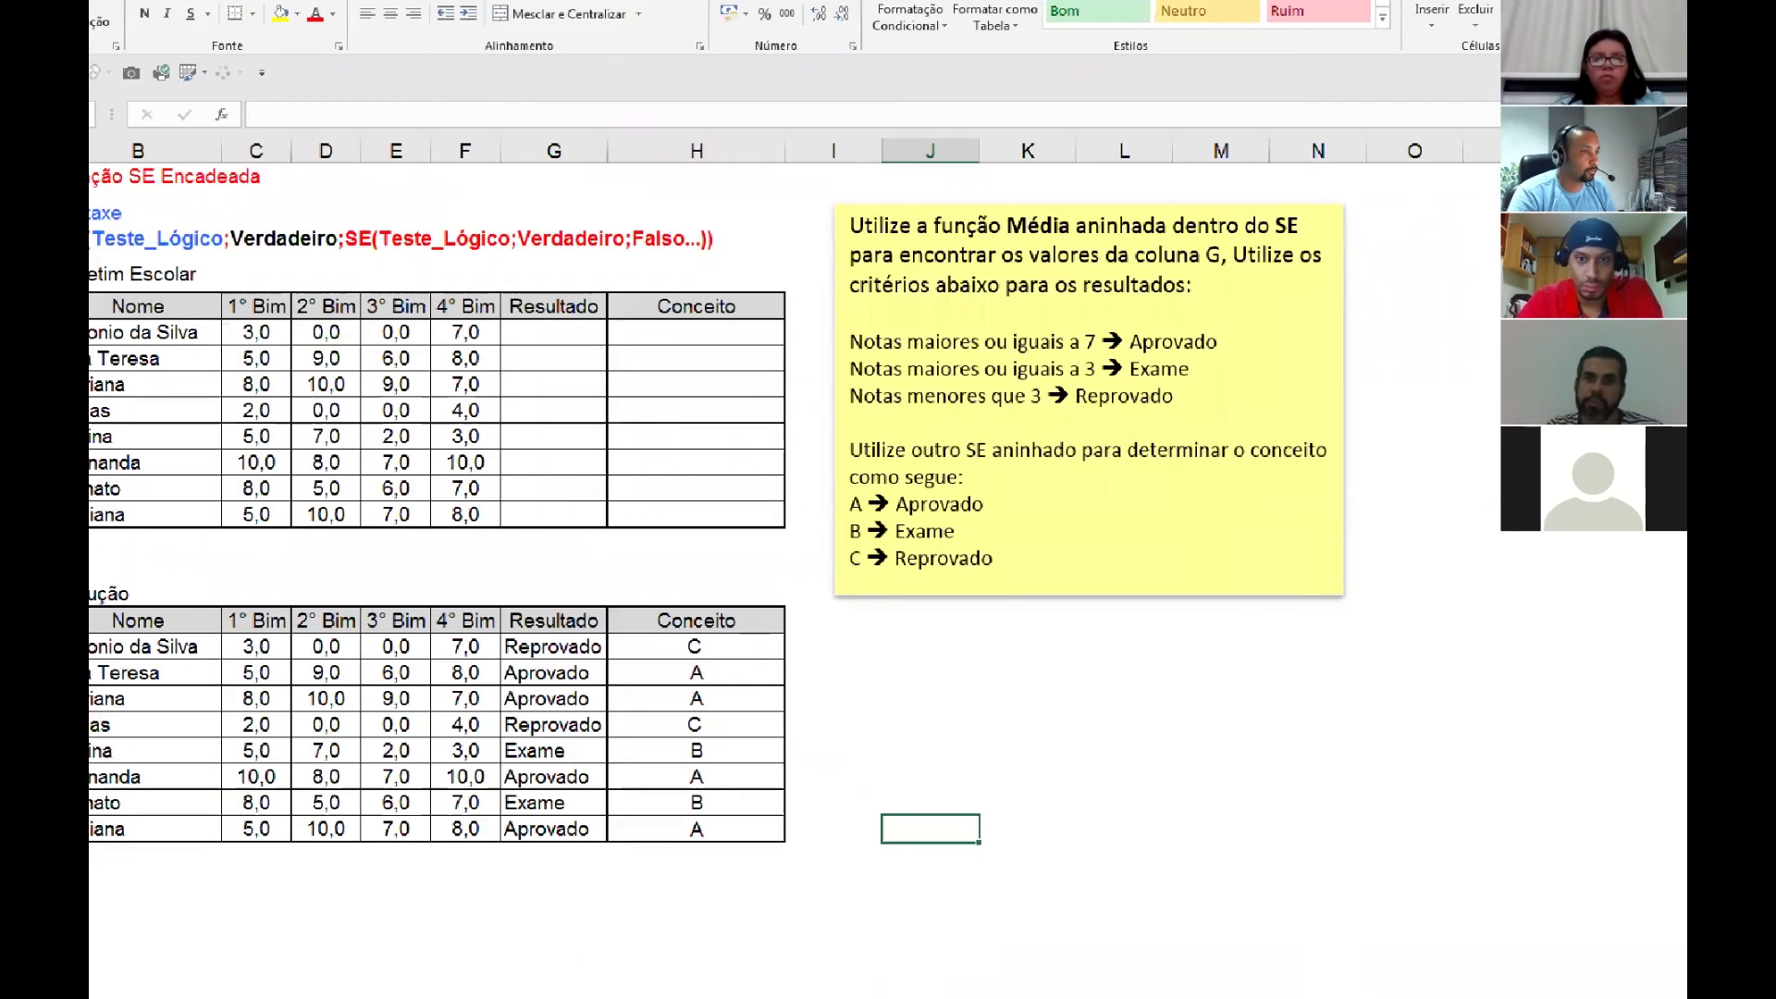
click(703, 407)
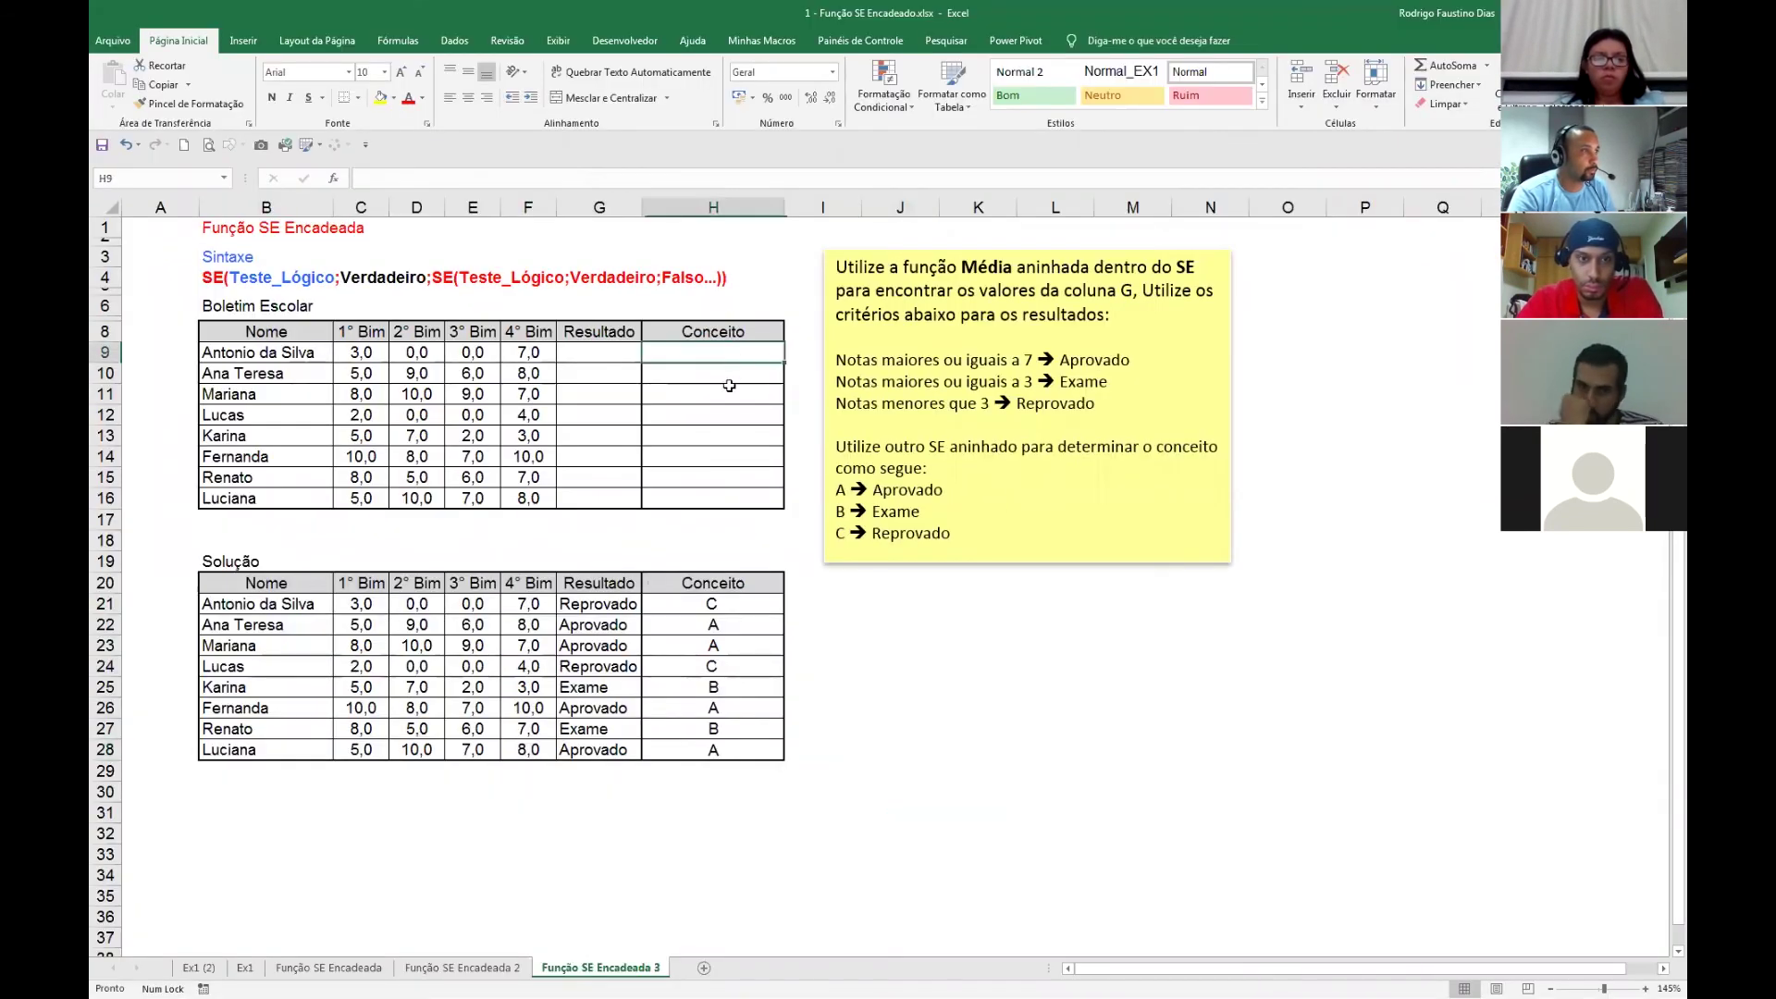
click(610, 413)
click(656, 455)
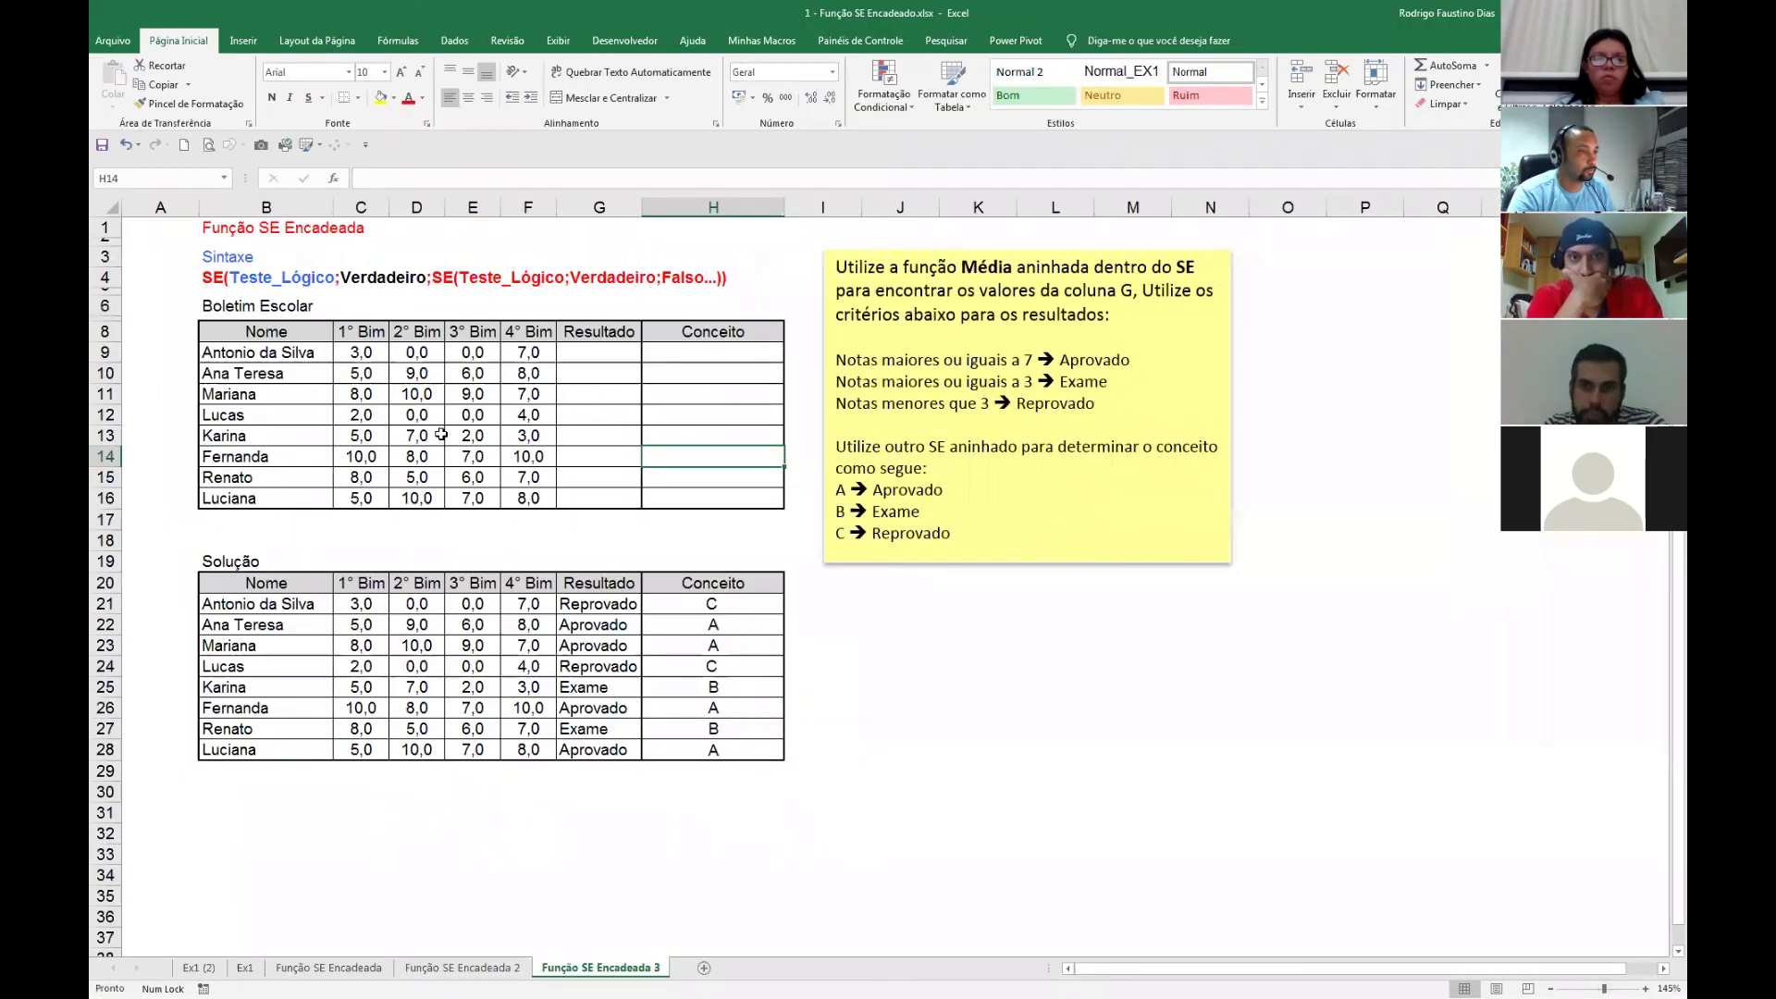
click(499, 416)
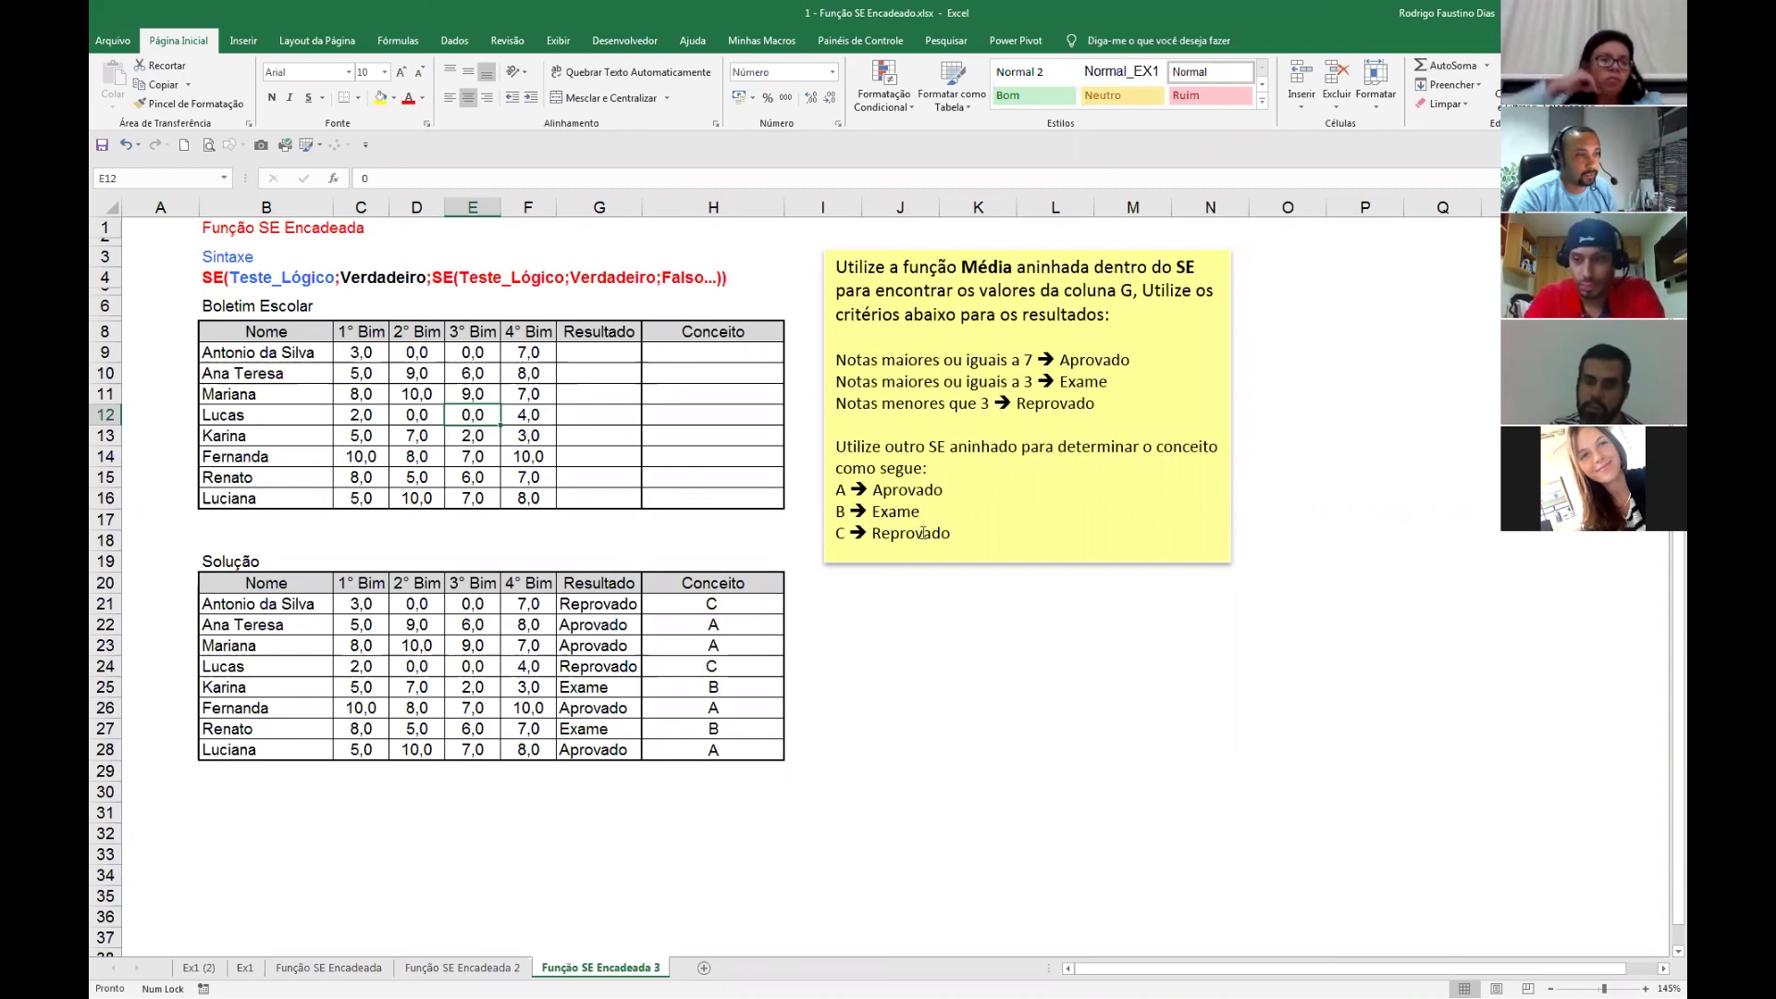
click(872, 659)
click(616, 353)
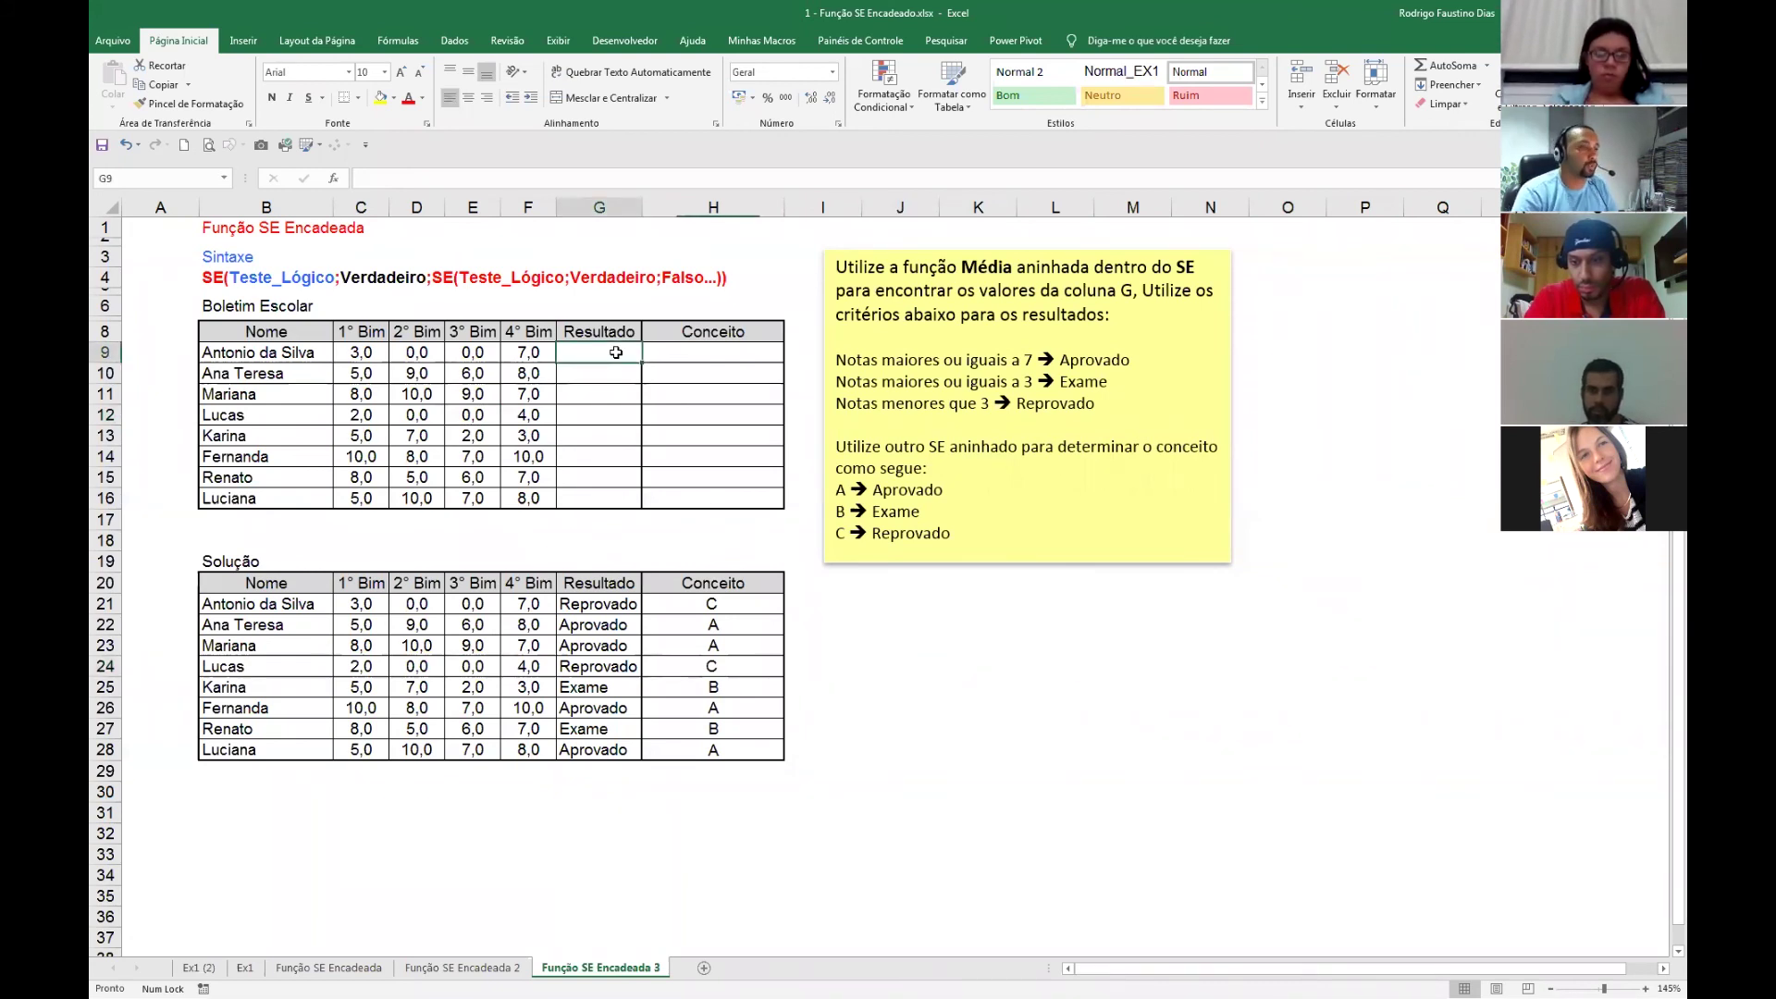
drag(642, 208, 667, 208)
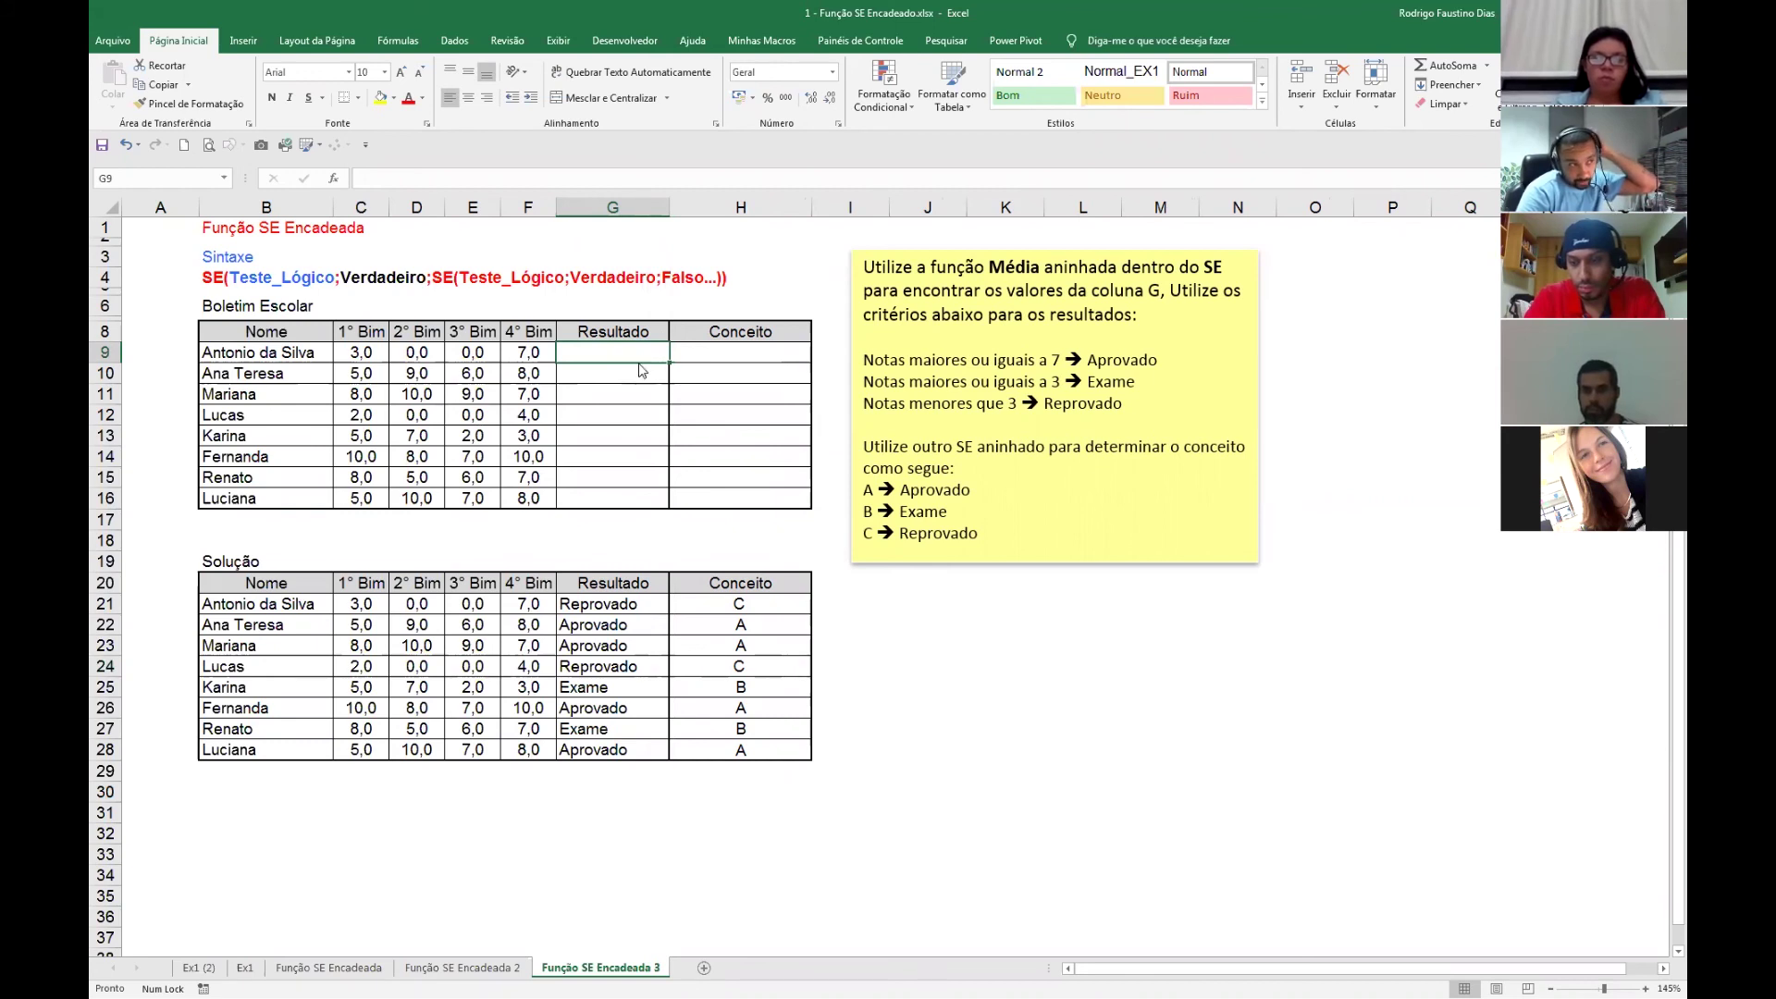
click(734, 350)
click(631, 348)
click(729, 348)
click(631, 352)
click(722, 351)
click(622, 351)
click(606, 372)
click(705, 370)
click(652, 391)
click(704, 400)
click(656, 401)
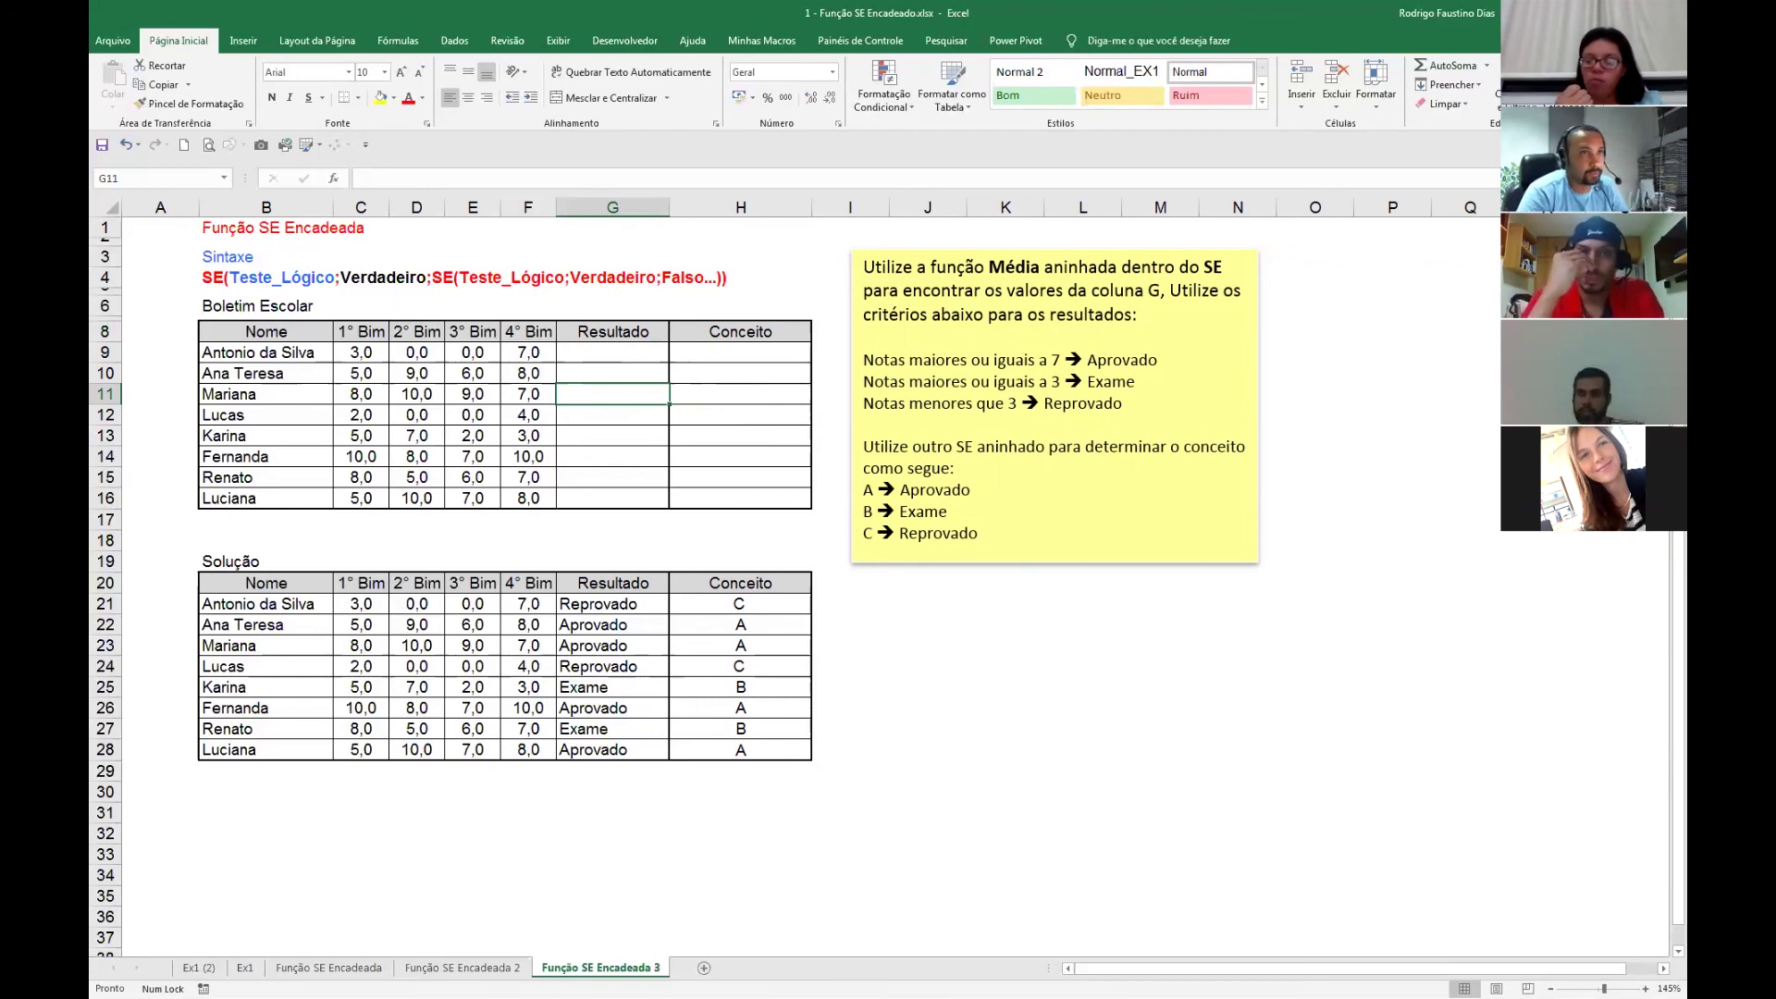
Close 1 - Função SE Encadeado.xlsx and save its changes.
click(1668, 12)
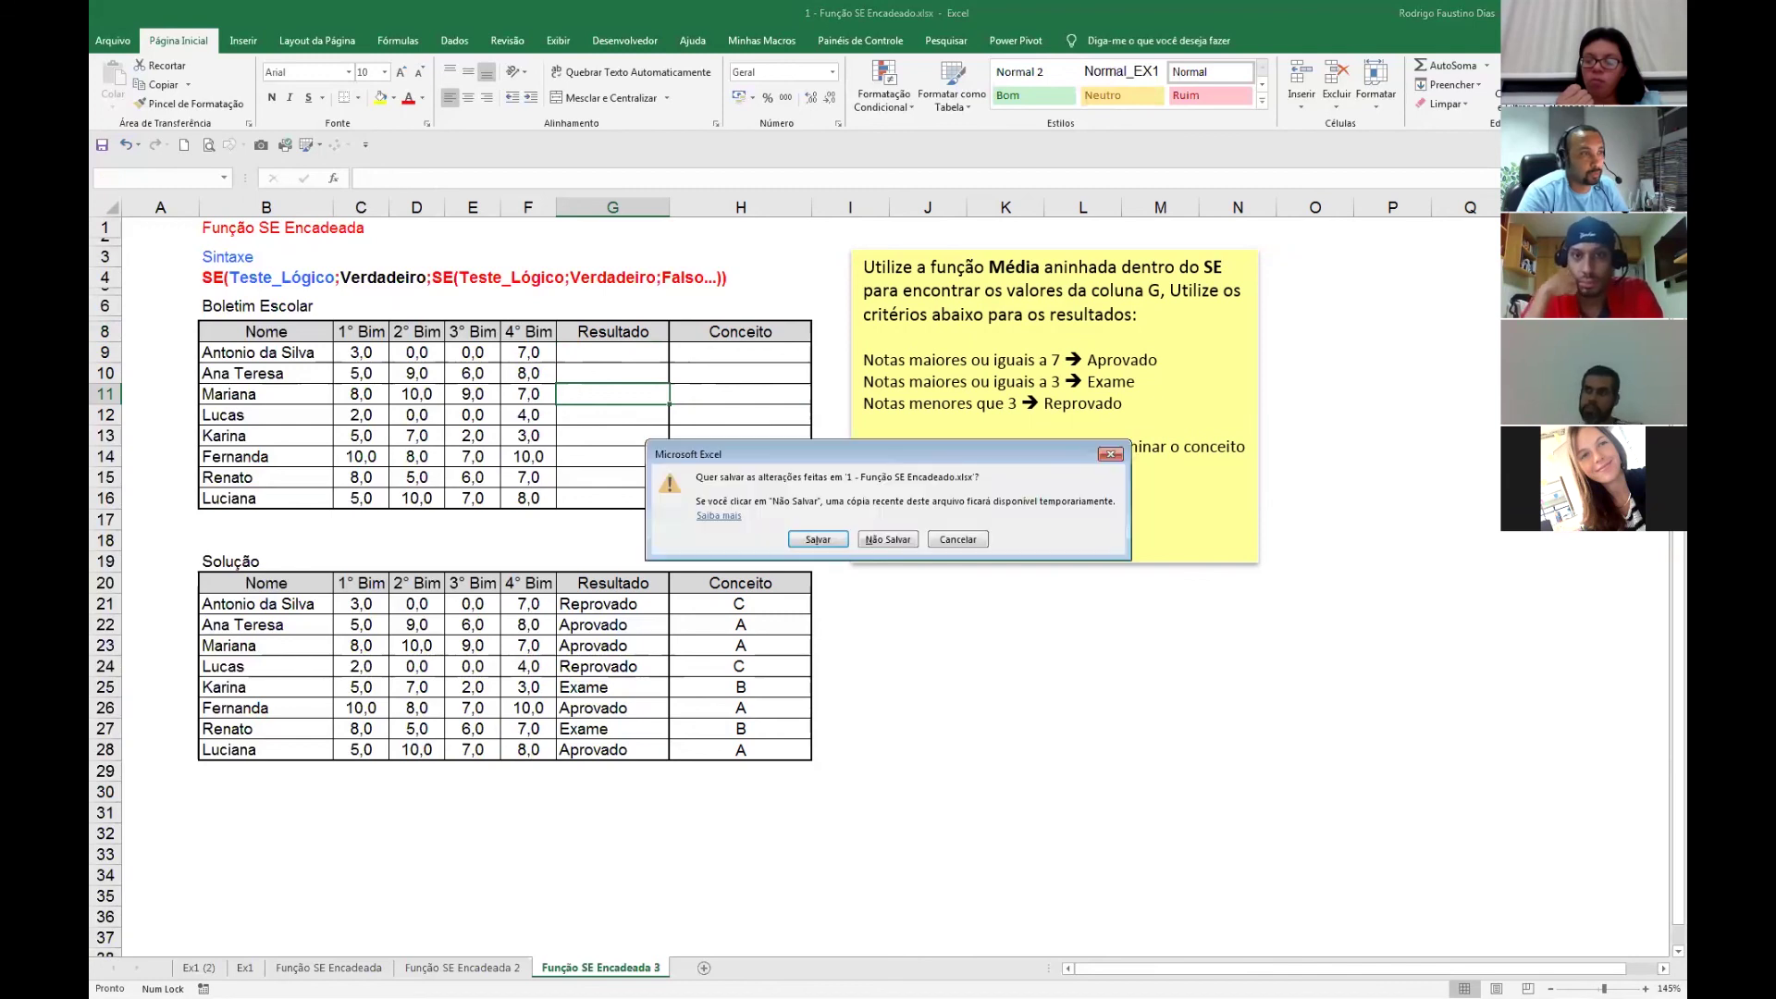
click(822, 542)
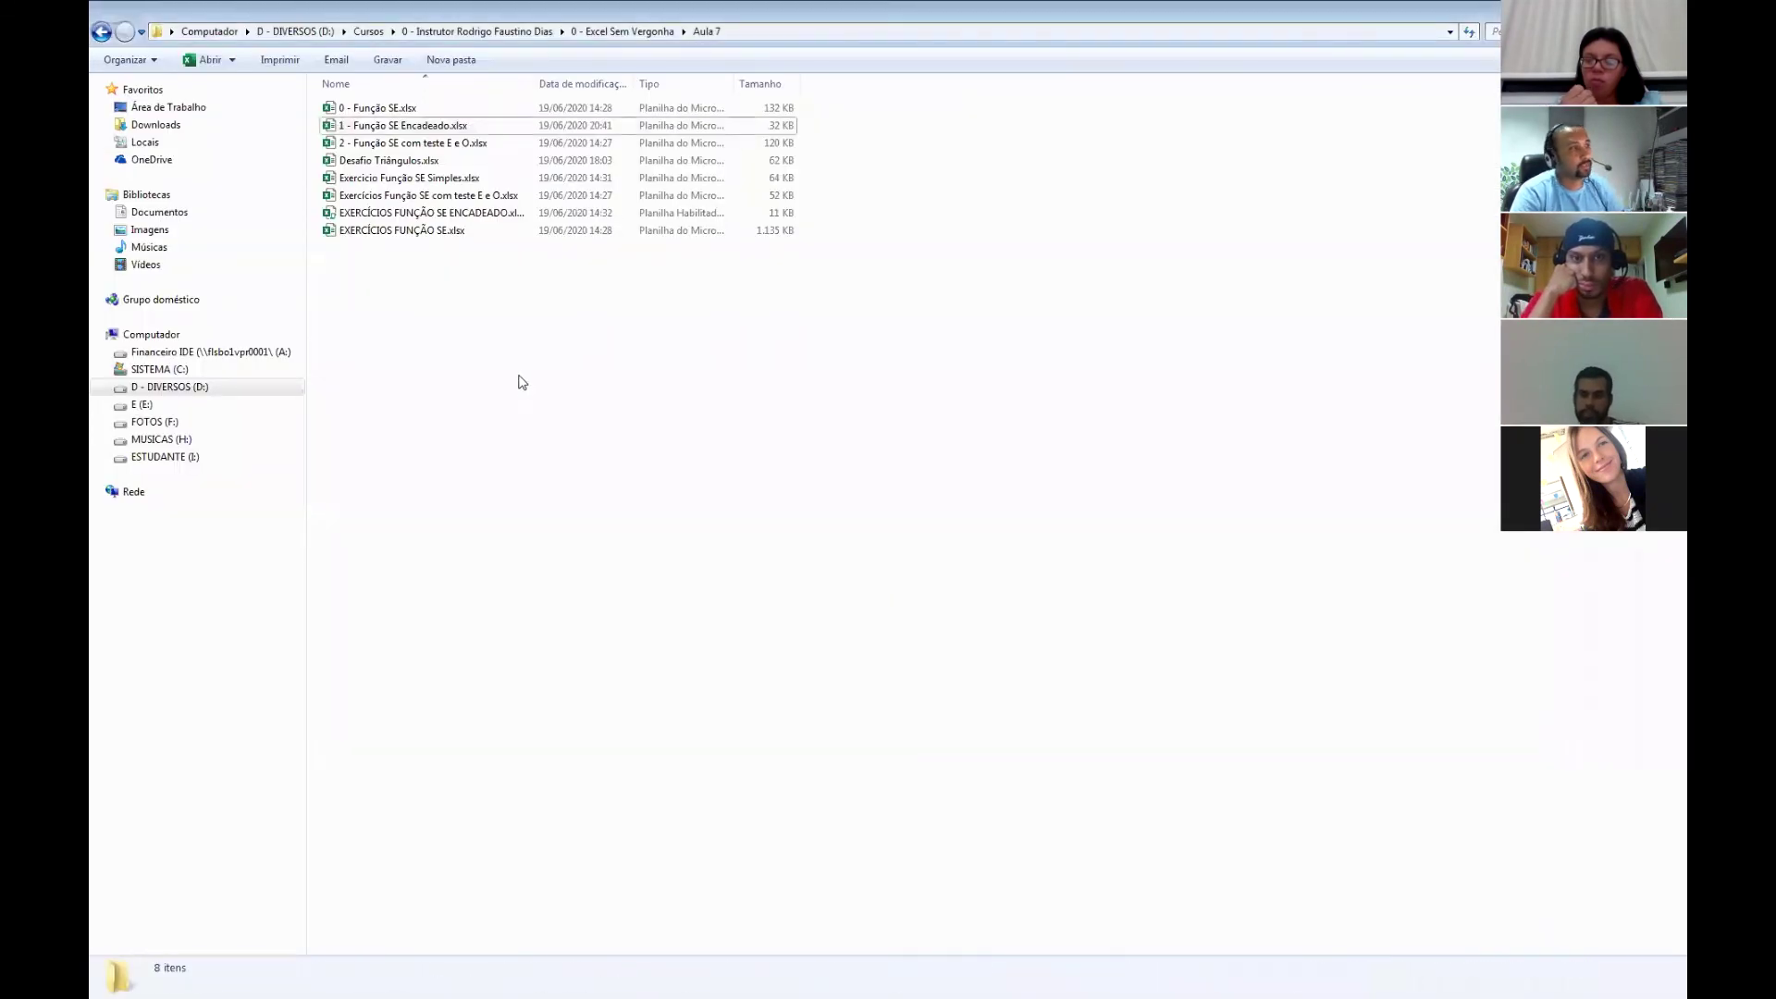
Widen the Nome column in the Aula 7 folder to fit the full file names, and clear the file selection.
drag(486, 384, 405, 165)
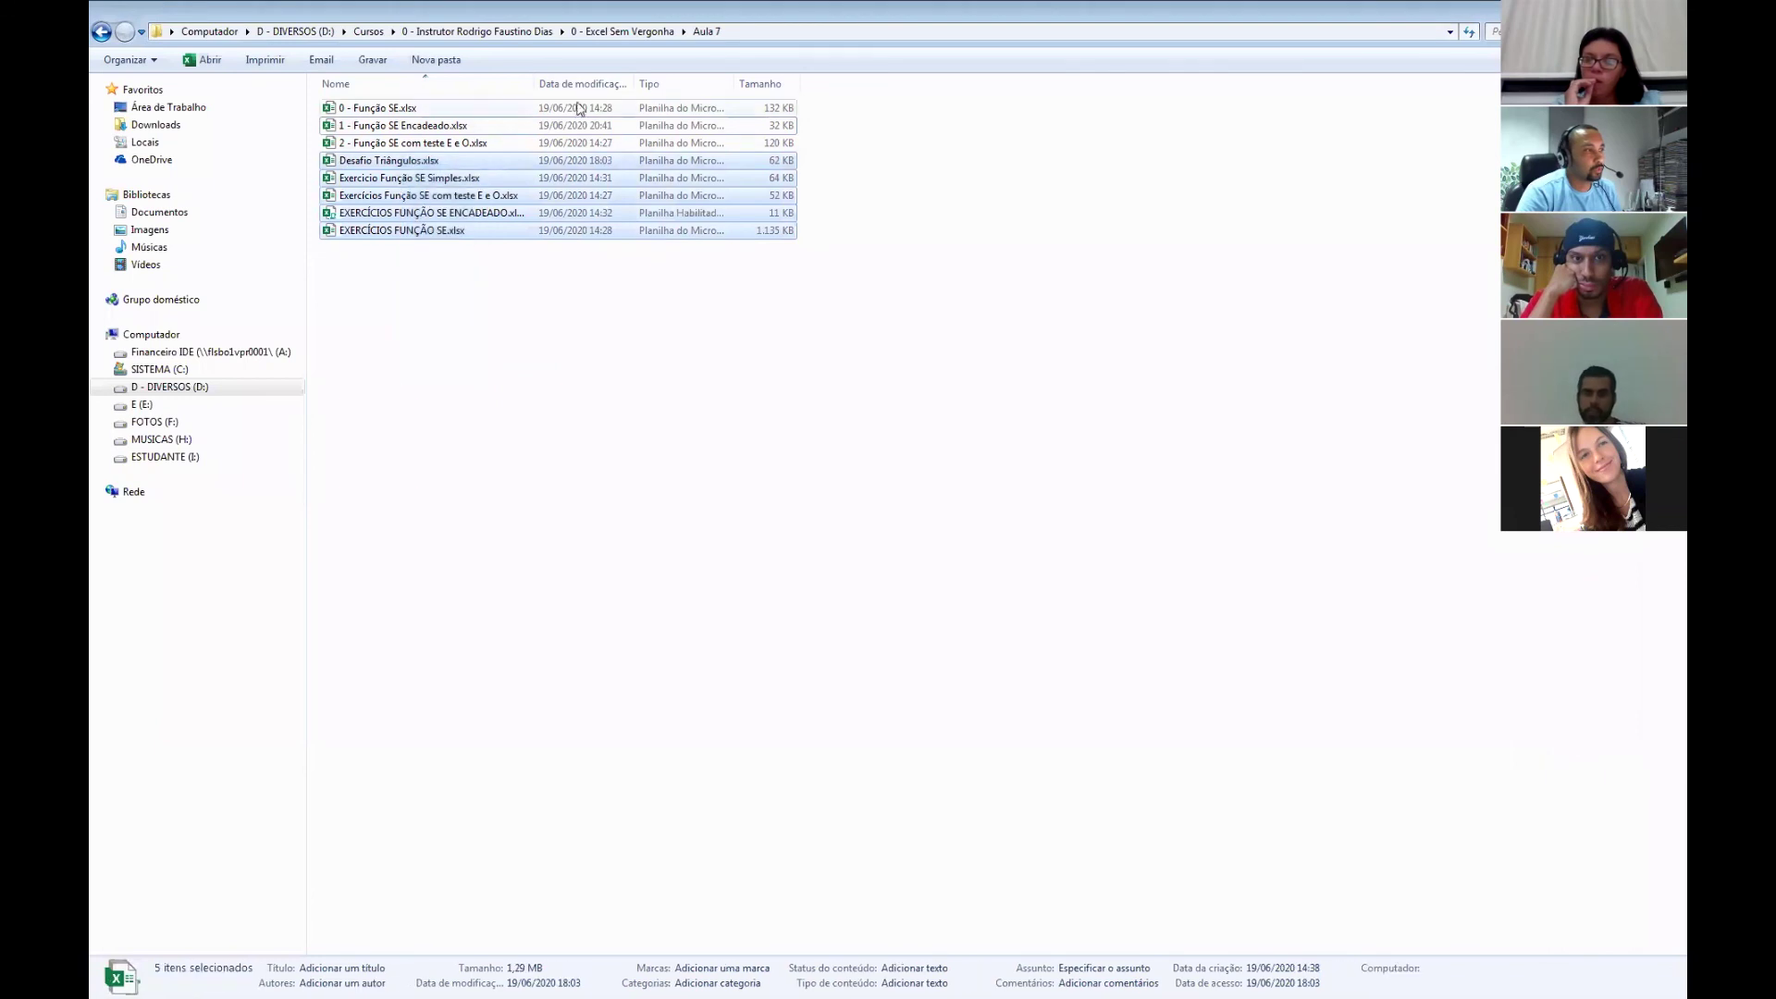
double_click(533, 83)
click(459, 313)
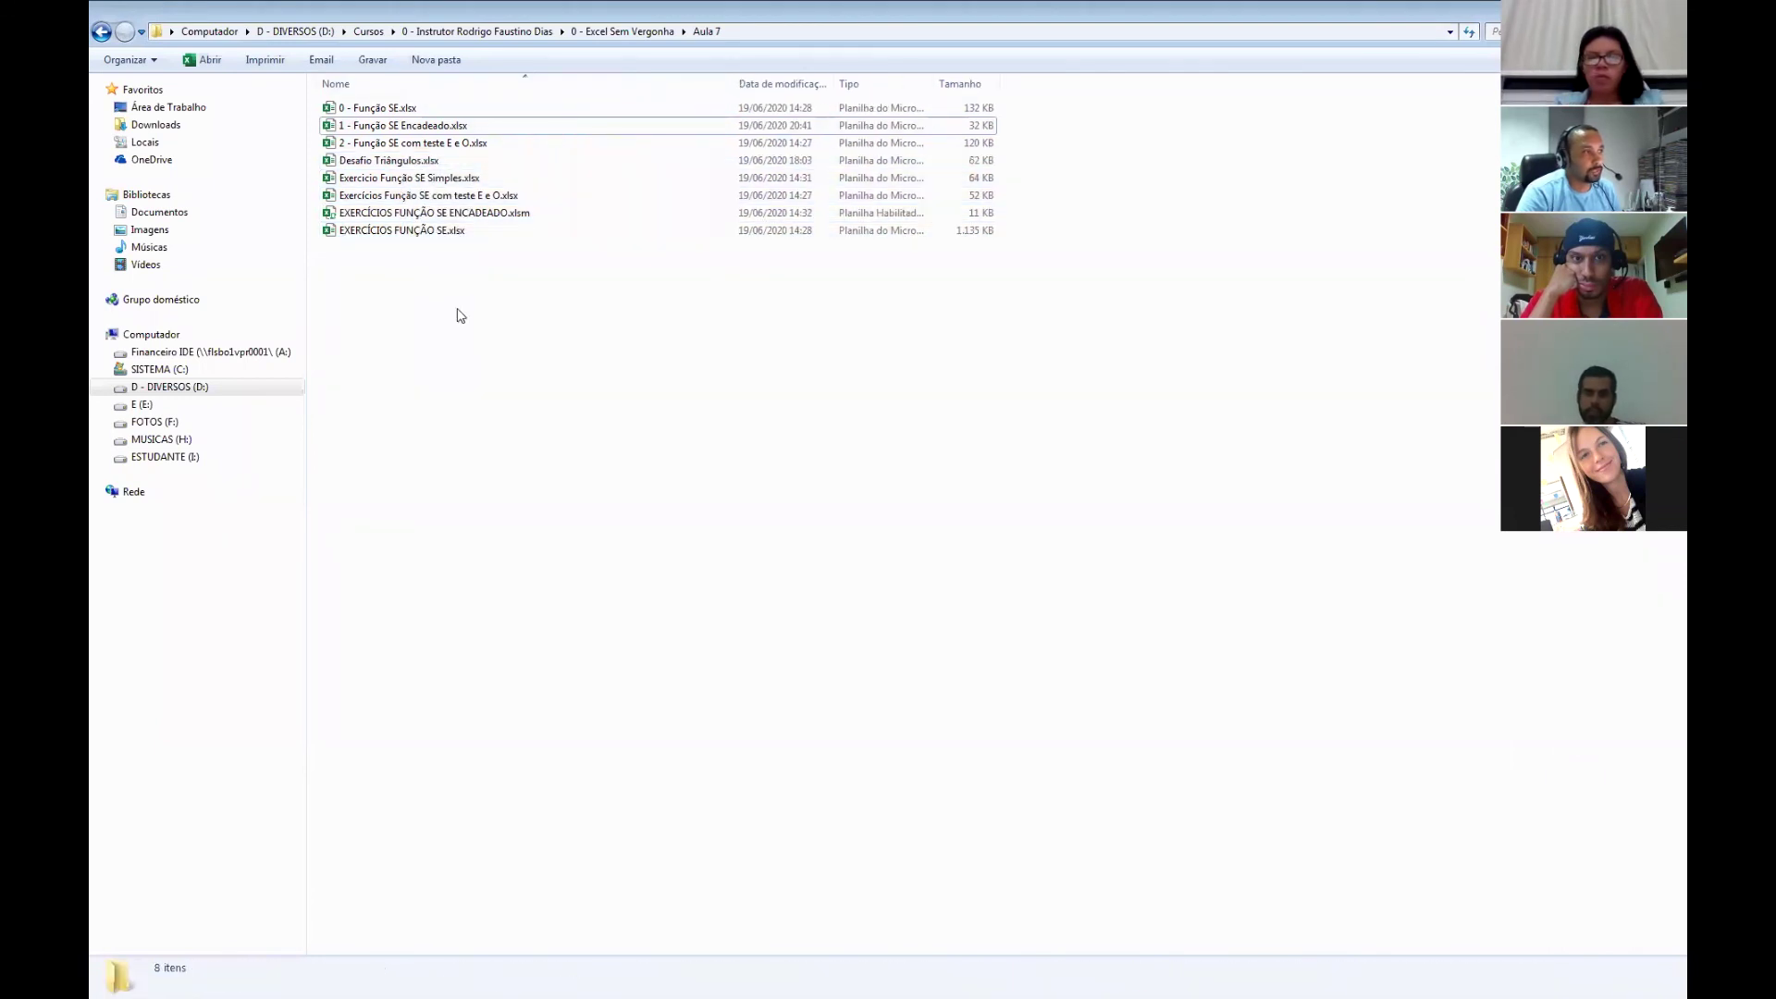
Magnify the file list, mark the SE Simples, SE com teste E e O and SE ENCADEADO exercise files with underlines and arrows, then exit the magnifier.
key(ctrl+1)
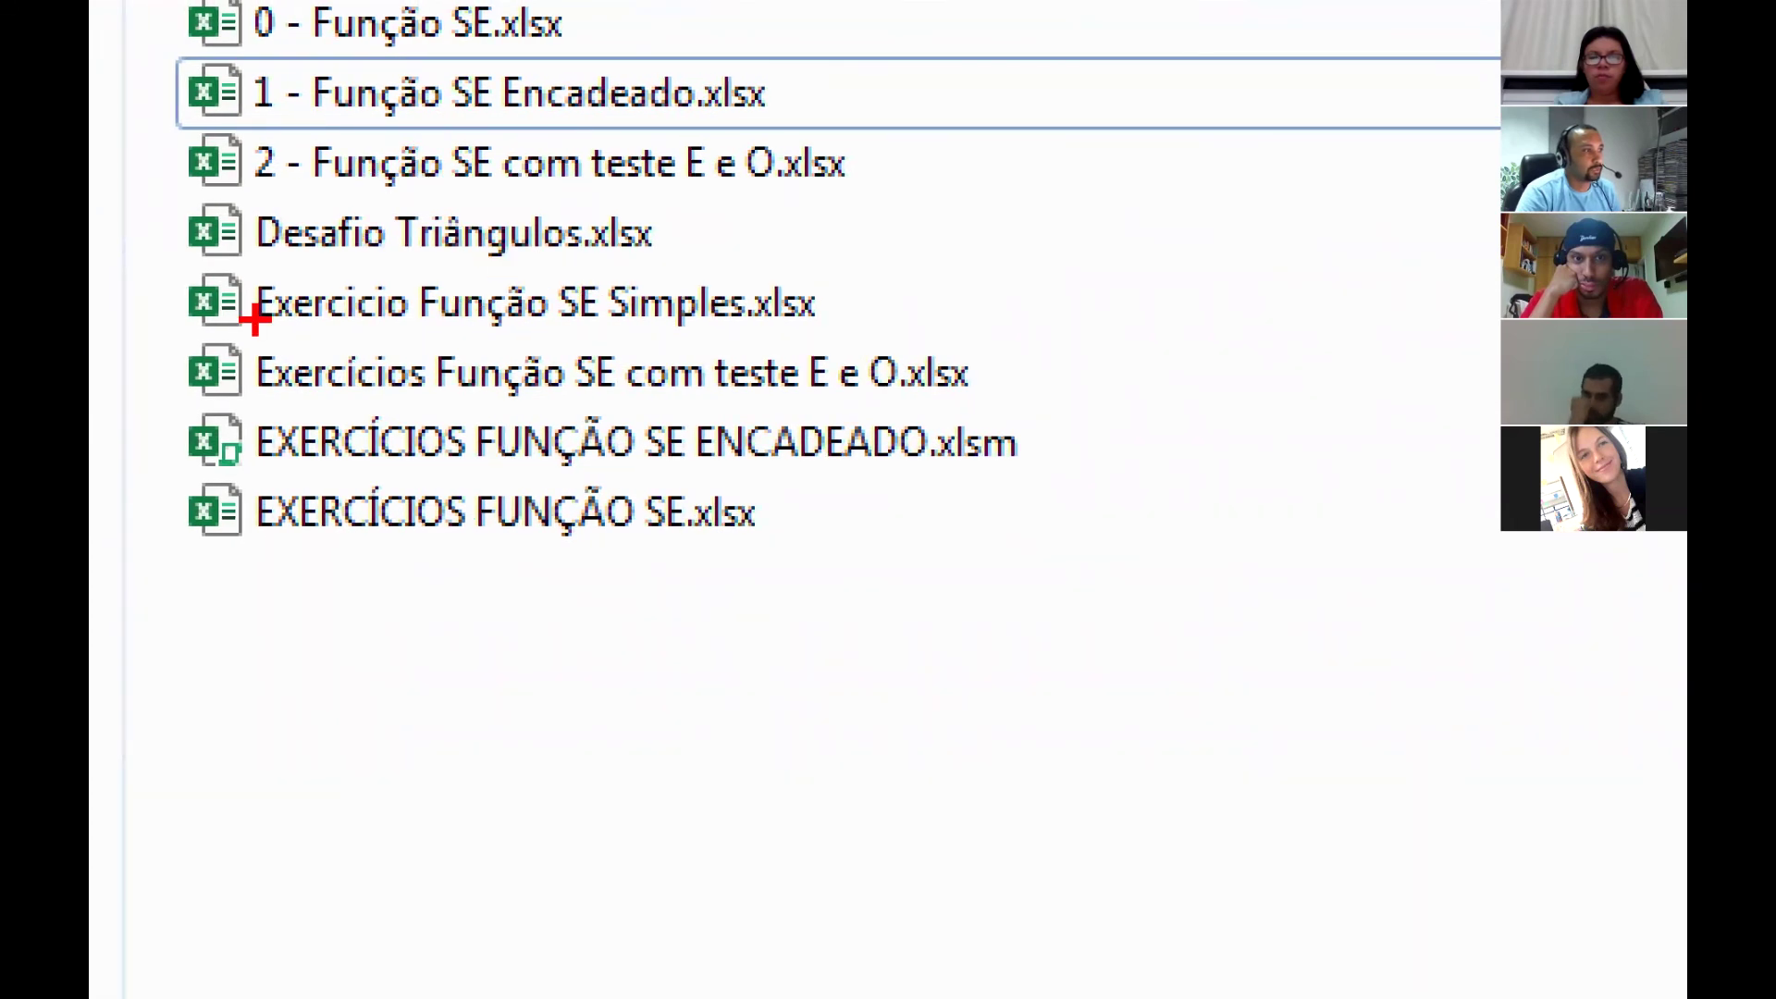
drag(262, 339, 1110, 340)
drag(751, 289, 892, 209)
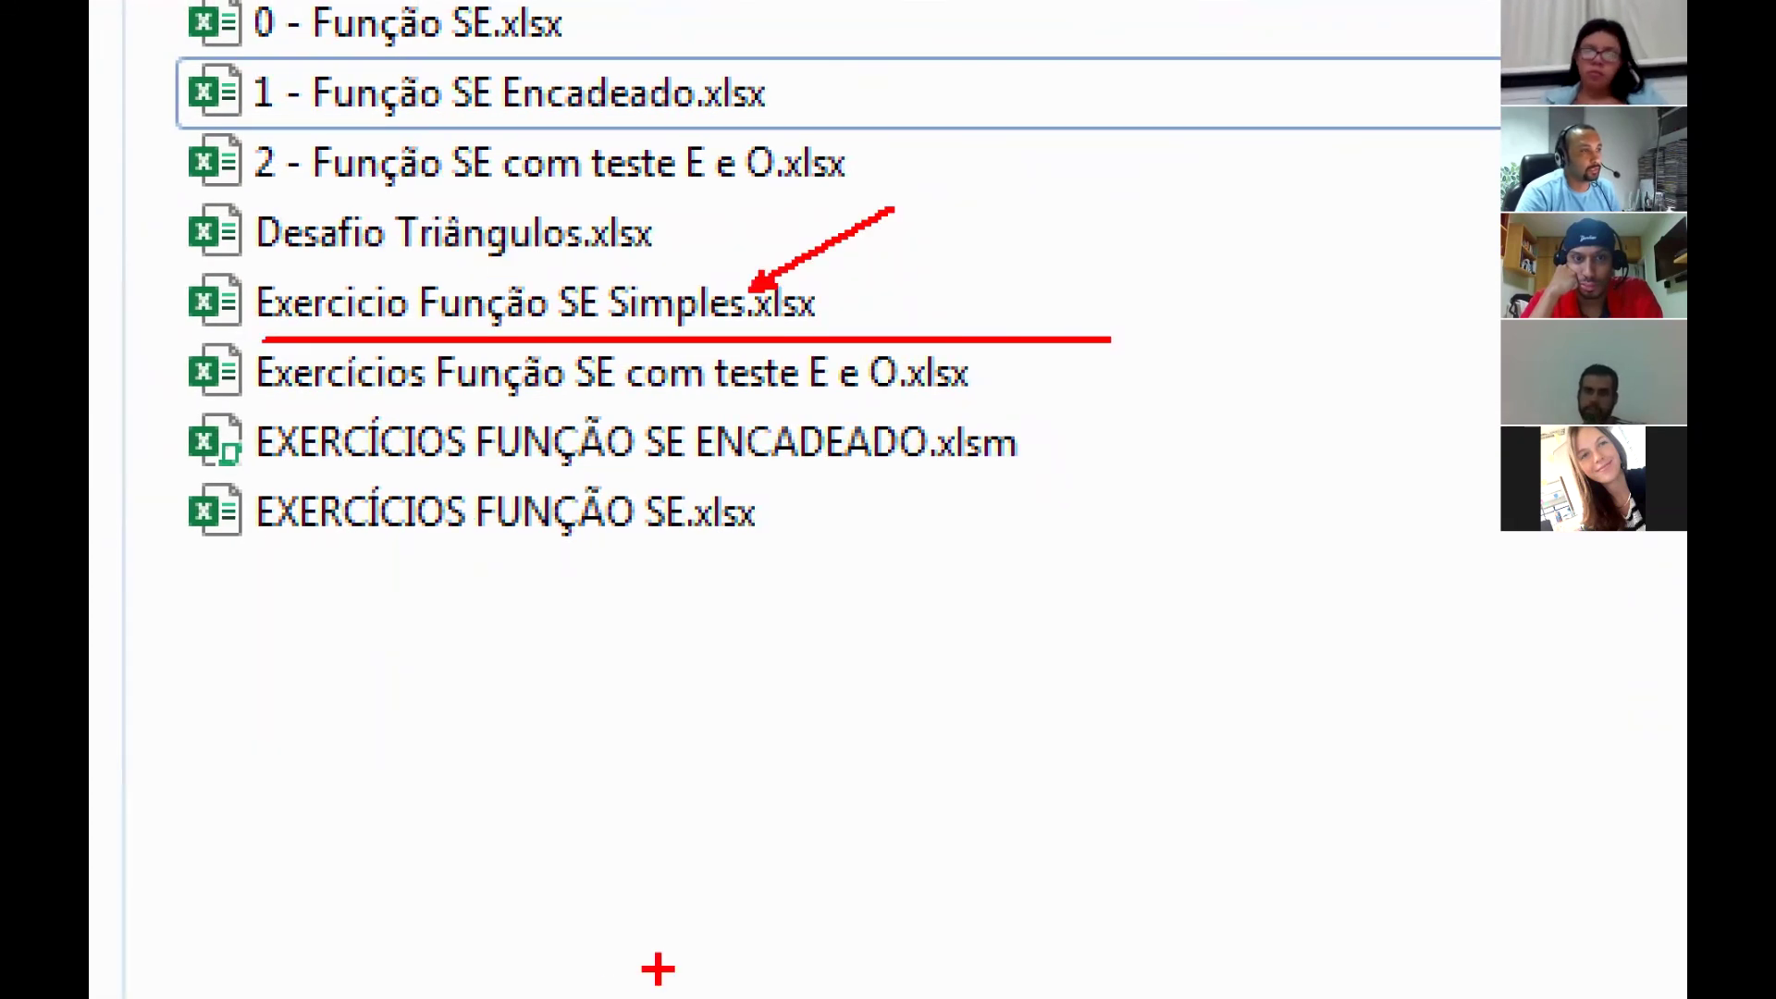
drag(241, 419, 1073, 417)
drag(934, 344, 1133, 190)
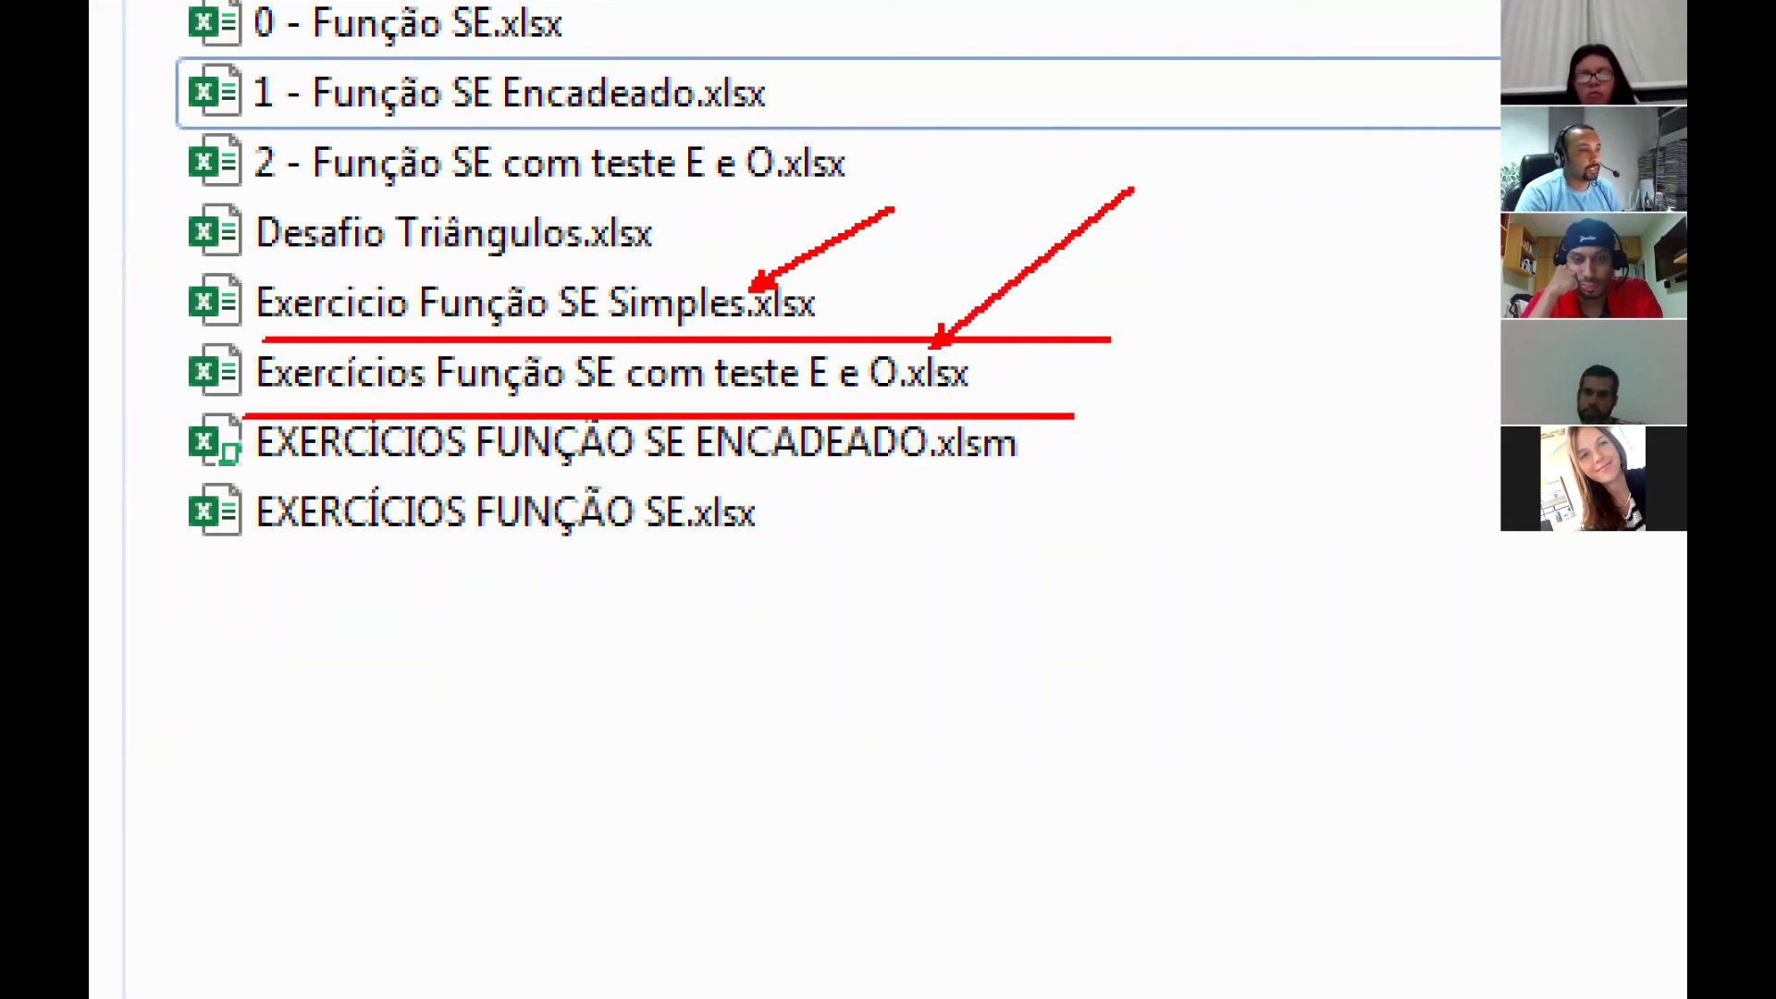
drag(303, 492, 998, 492)
drag(919, 423, 1033, 343)
key(Escape)
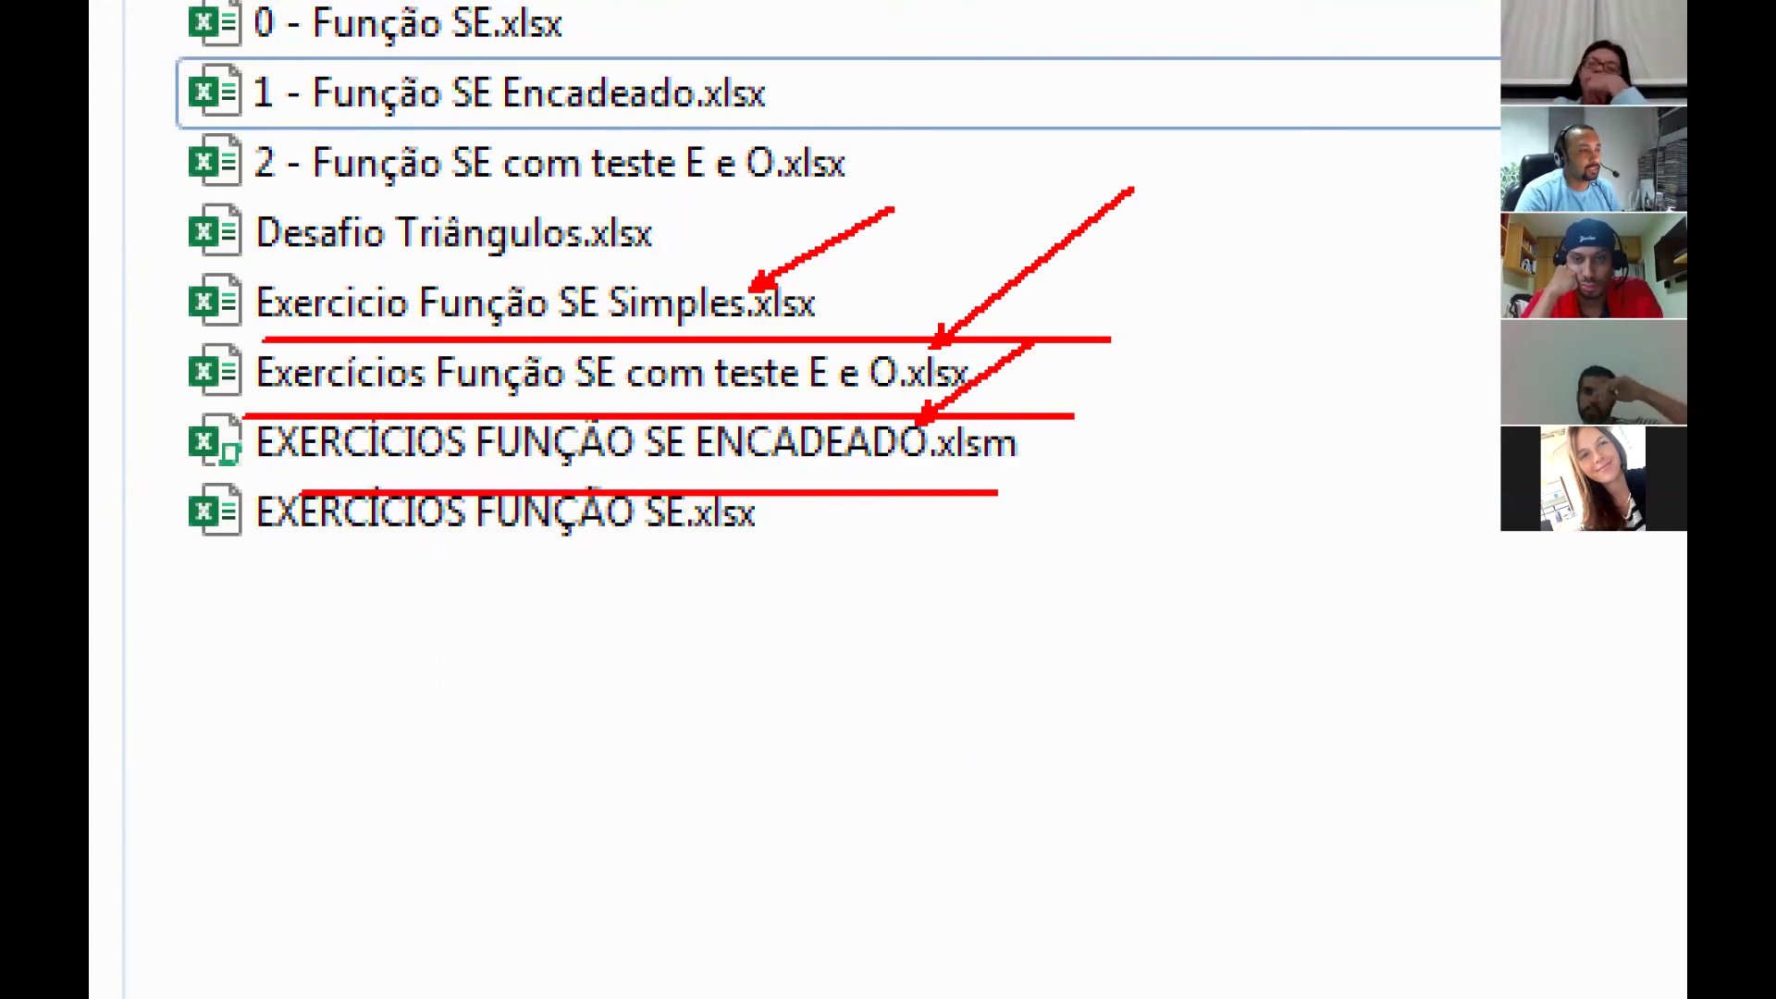
Open EXERCÍCIOS FUNÇÃO SE.xlsx and look through its exercise sheets from EX - Funções 1 to EX - Funções 10.
double_click(389, 231)
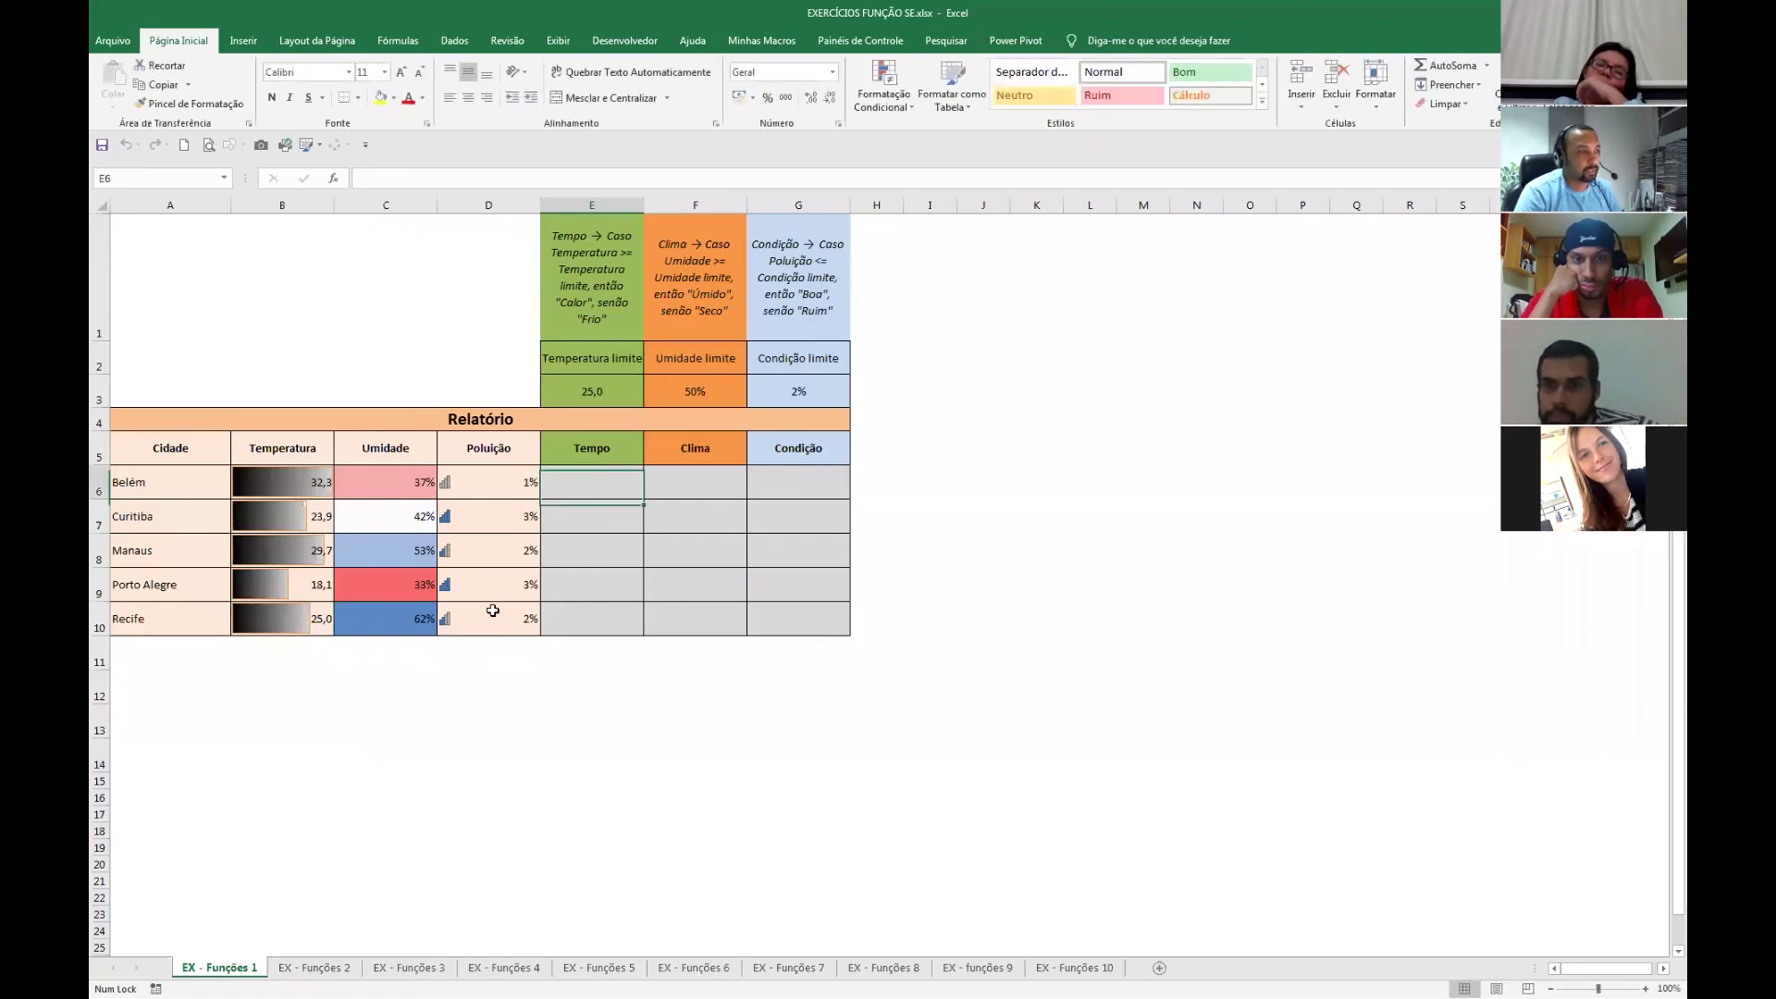
click(568, 500)
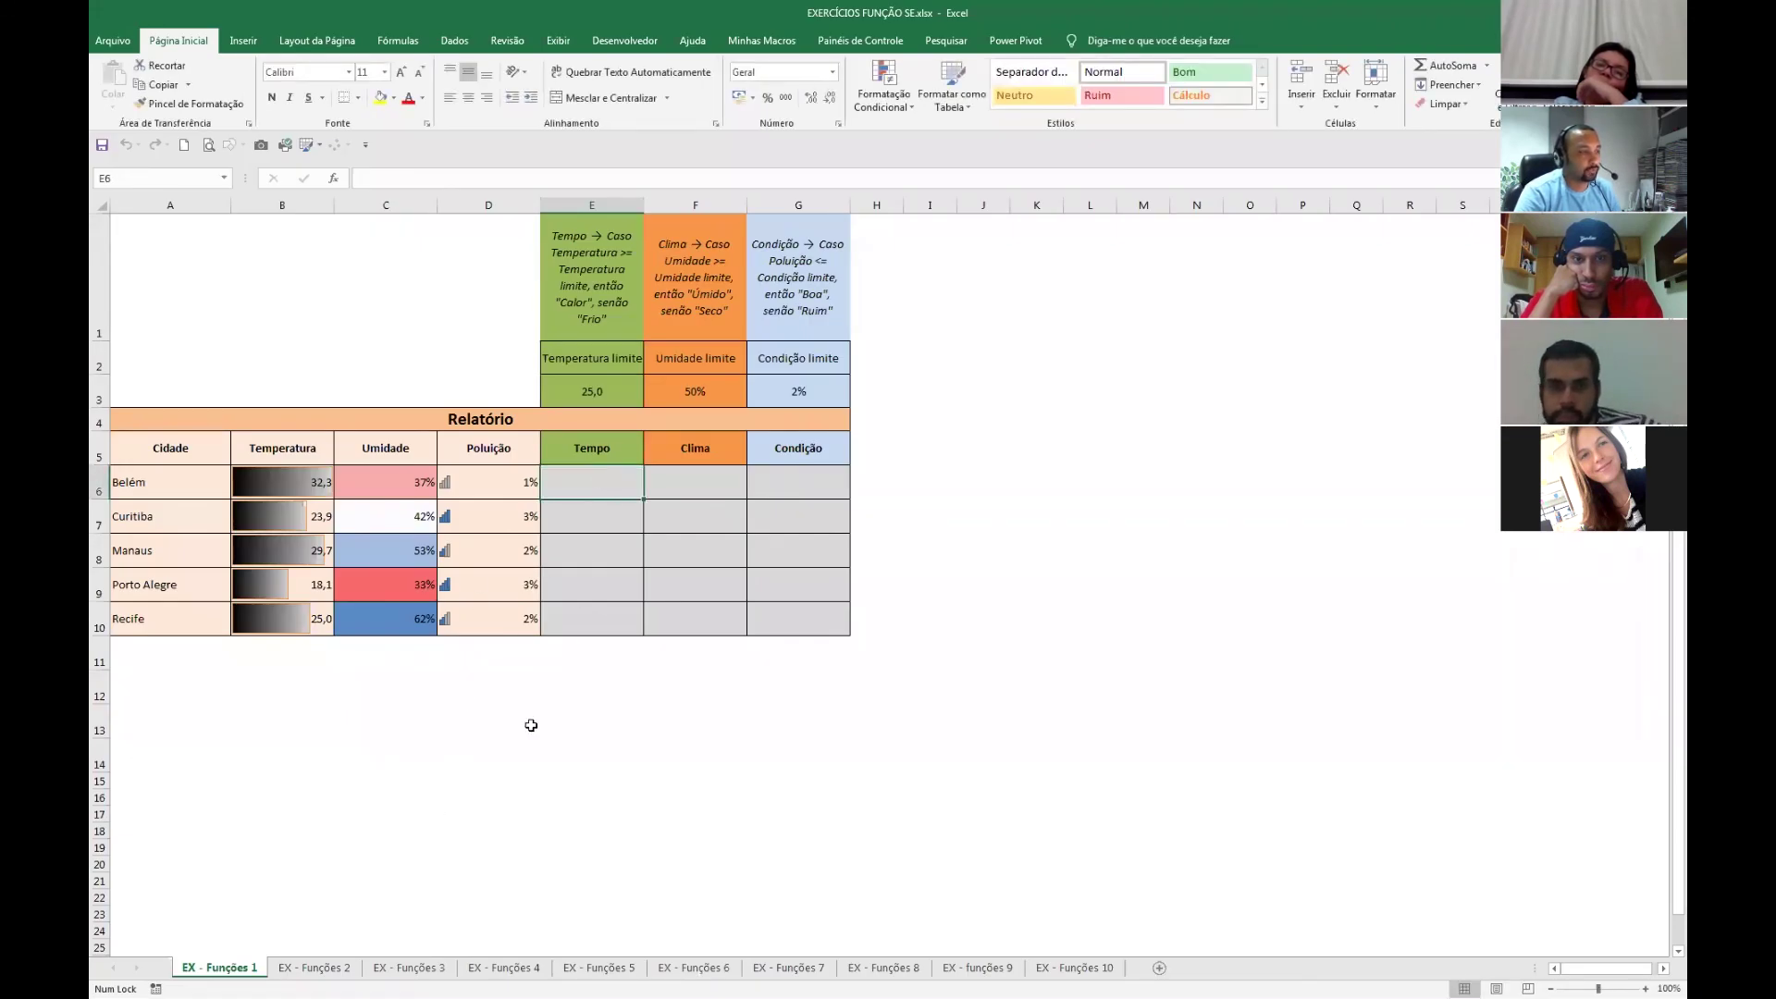
click(329, 966)
key(ctrl+Page_Down)
key(ctrl+Page_Down)
key(ctrl+Page_Down)
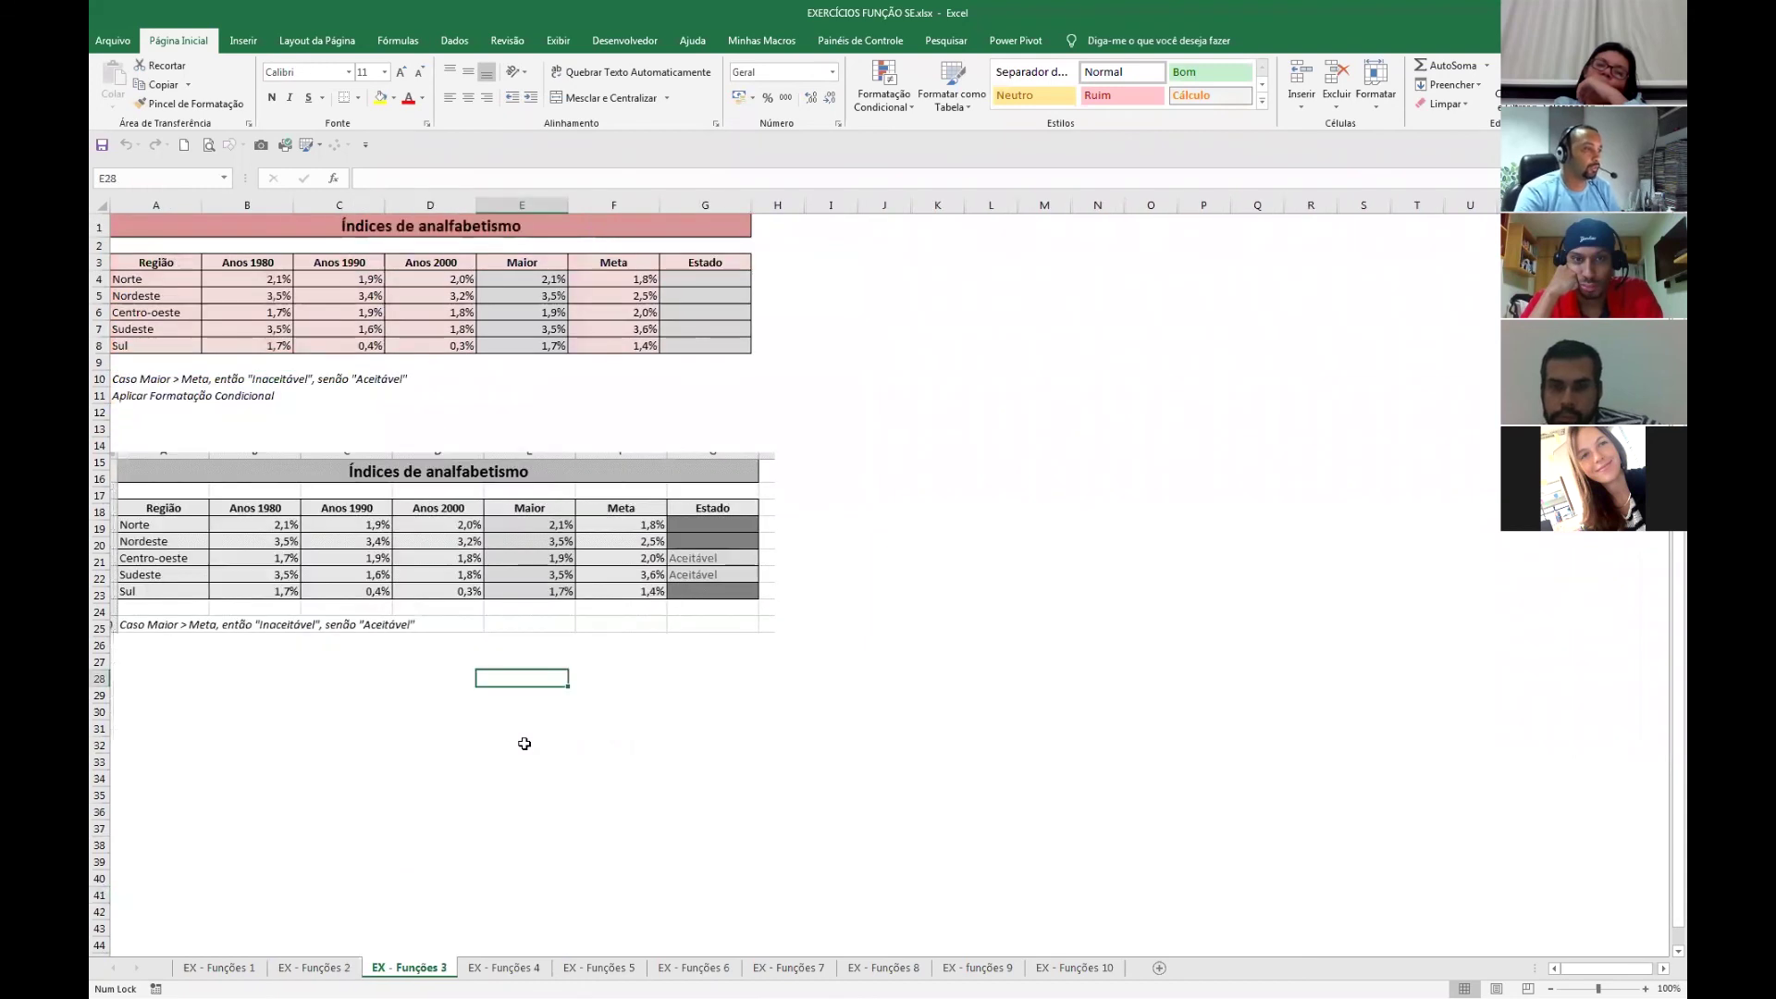
key(ctrl+Page_Down)
key(ctrl+Page_Down)
key(ctrl+Page_Down)
key(ctrl+Page_Down)
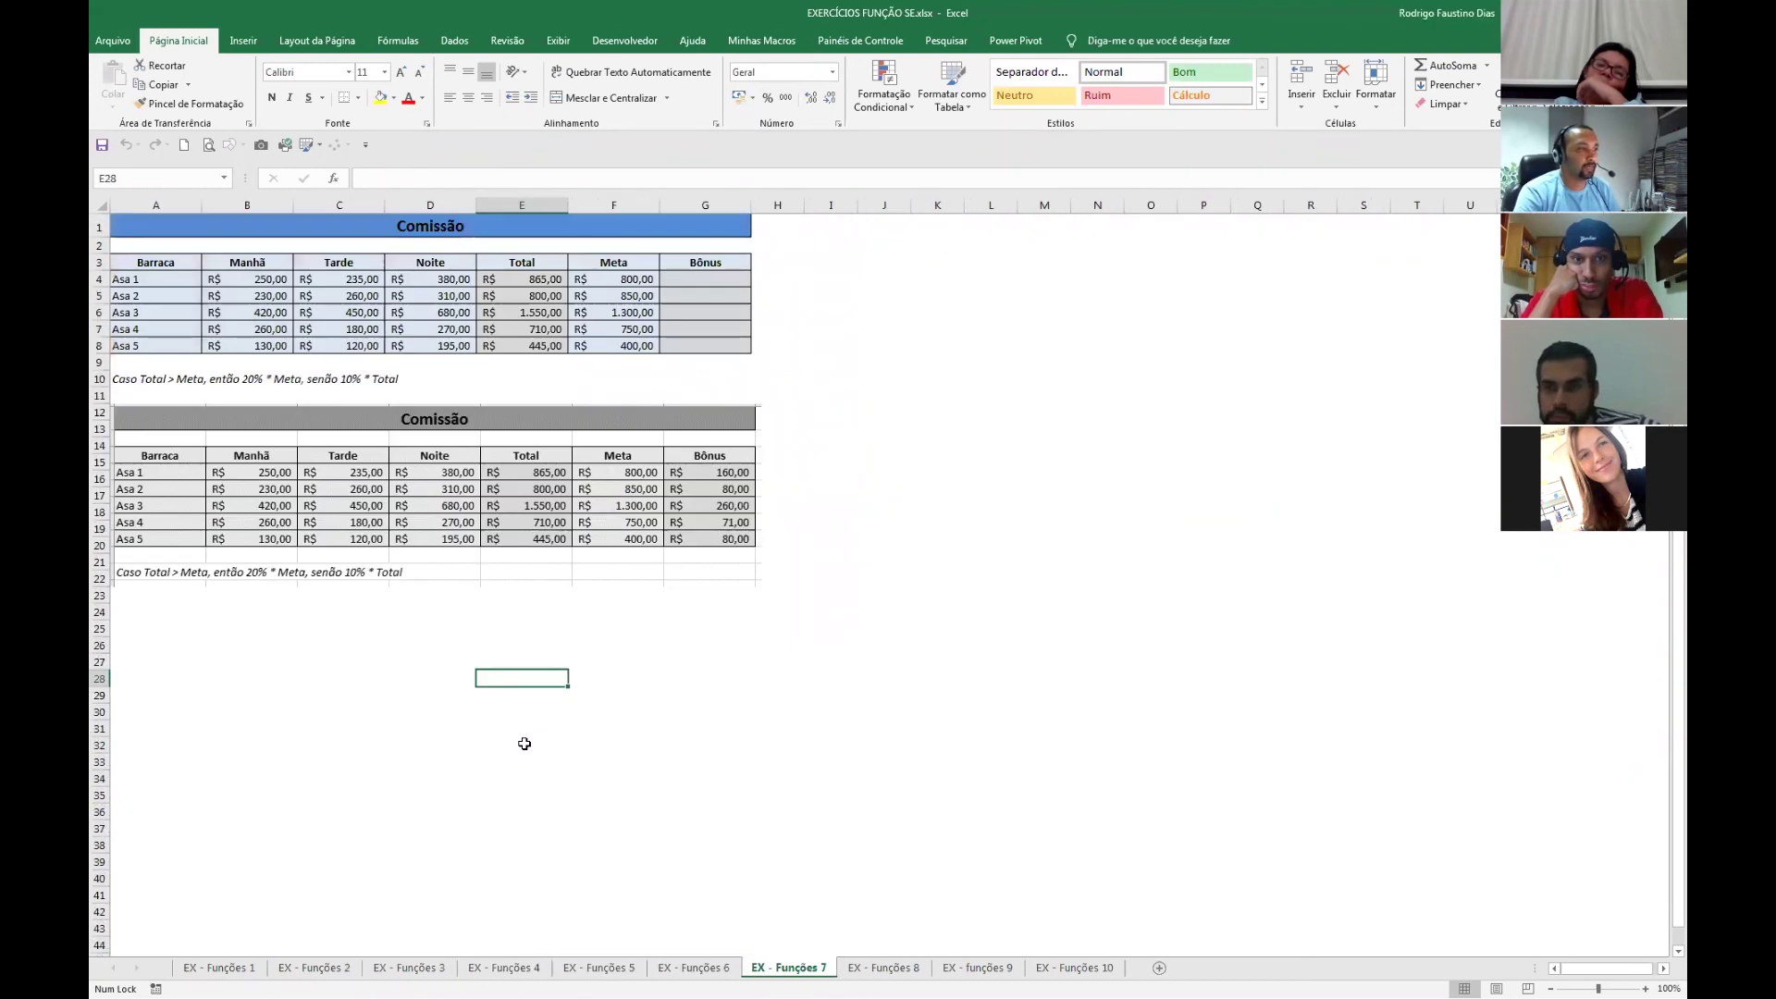
key(ctrl+Page_Down)
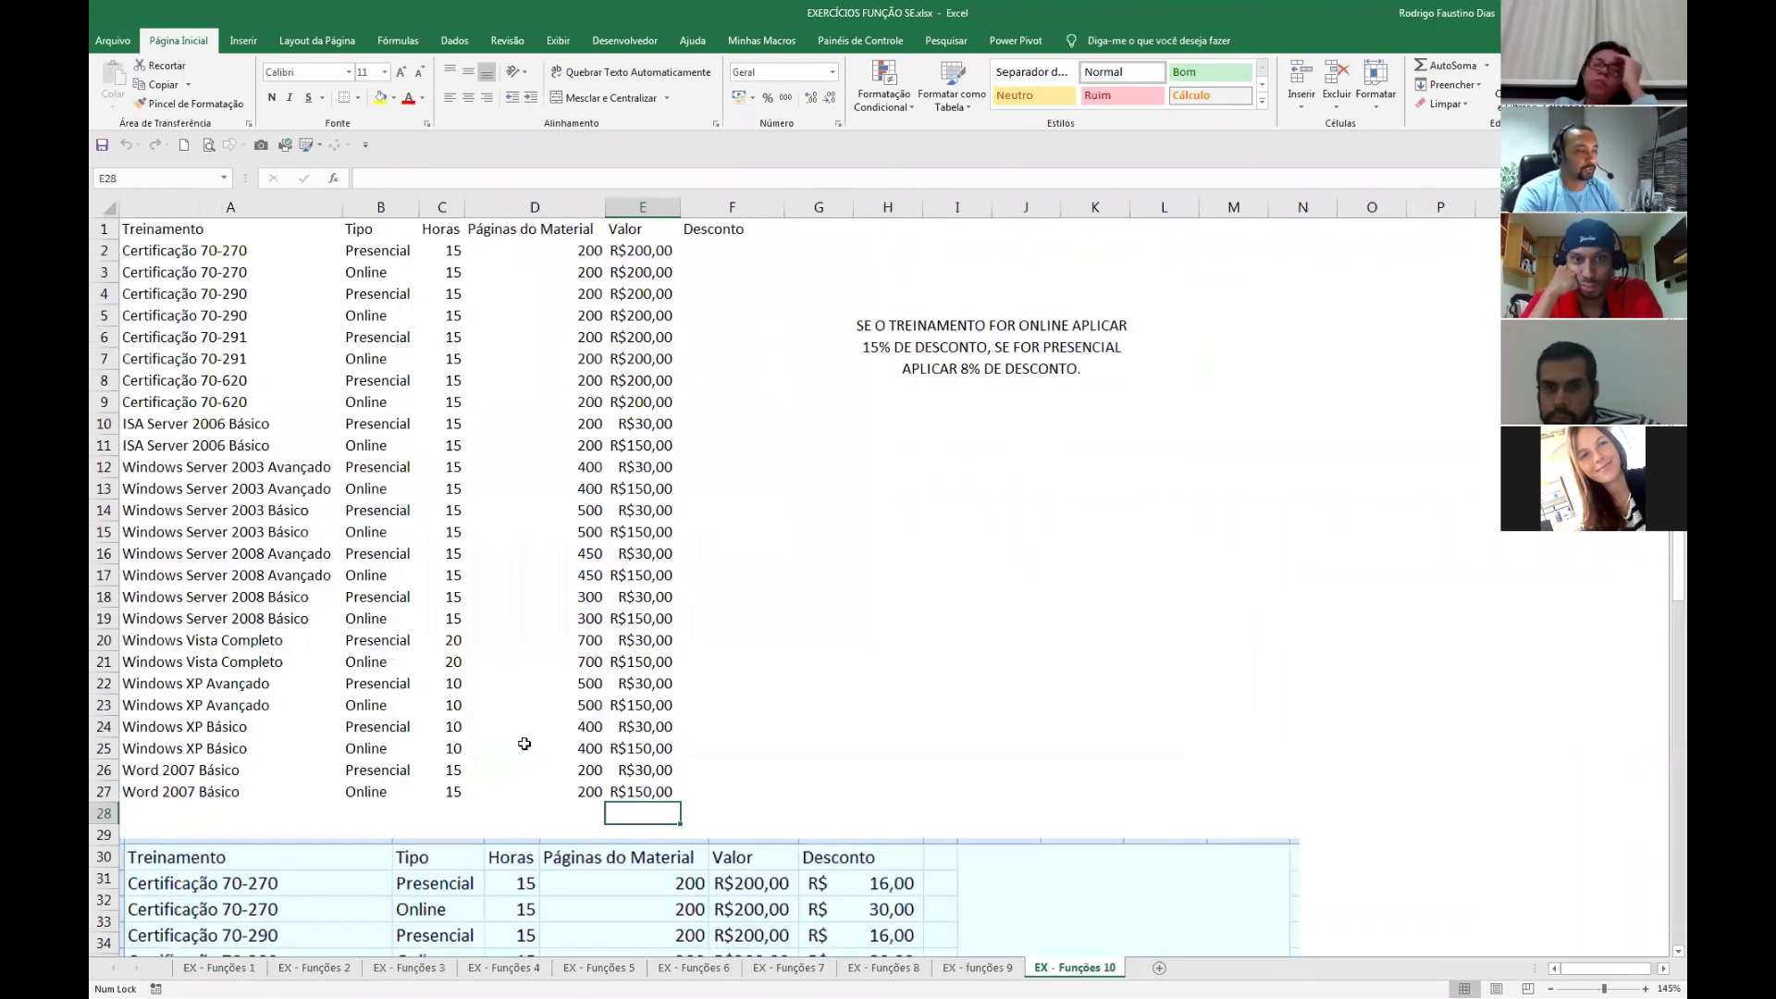
Go back through the exercise sheets to EX - Funções 1.
key(ctrl+Page_Up)
key(ctrl+Page_Up)
key(ctrl+Page_Up)
key(ctrl+Page_Up)
key(ctrl+Page_Up)
key(ctrl+Page_Up)
key(ctrl+Page_Up)
key(ctrl+Page_Up)
key(ctrl+Page_Up)
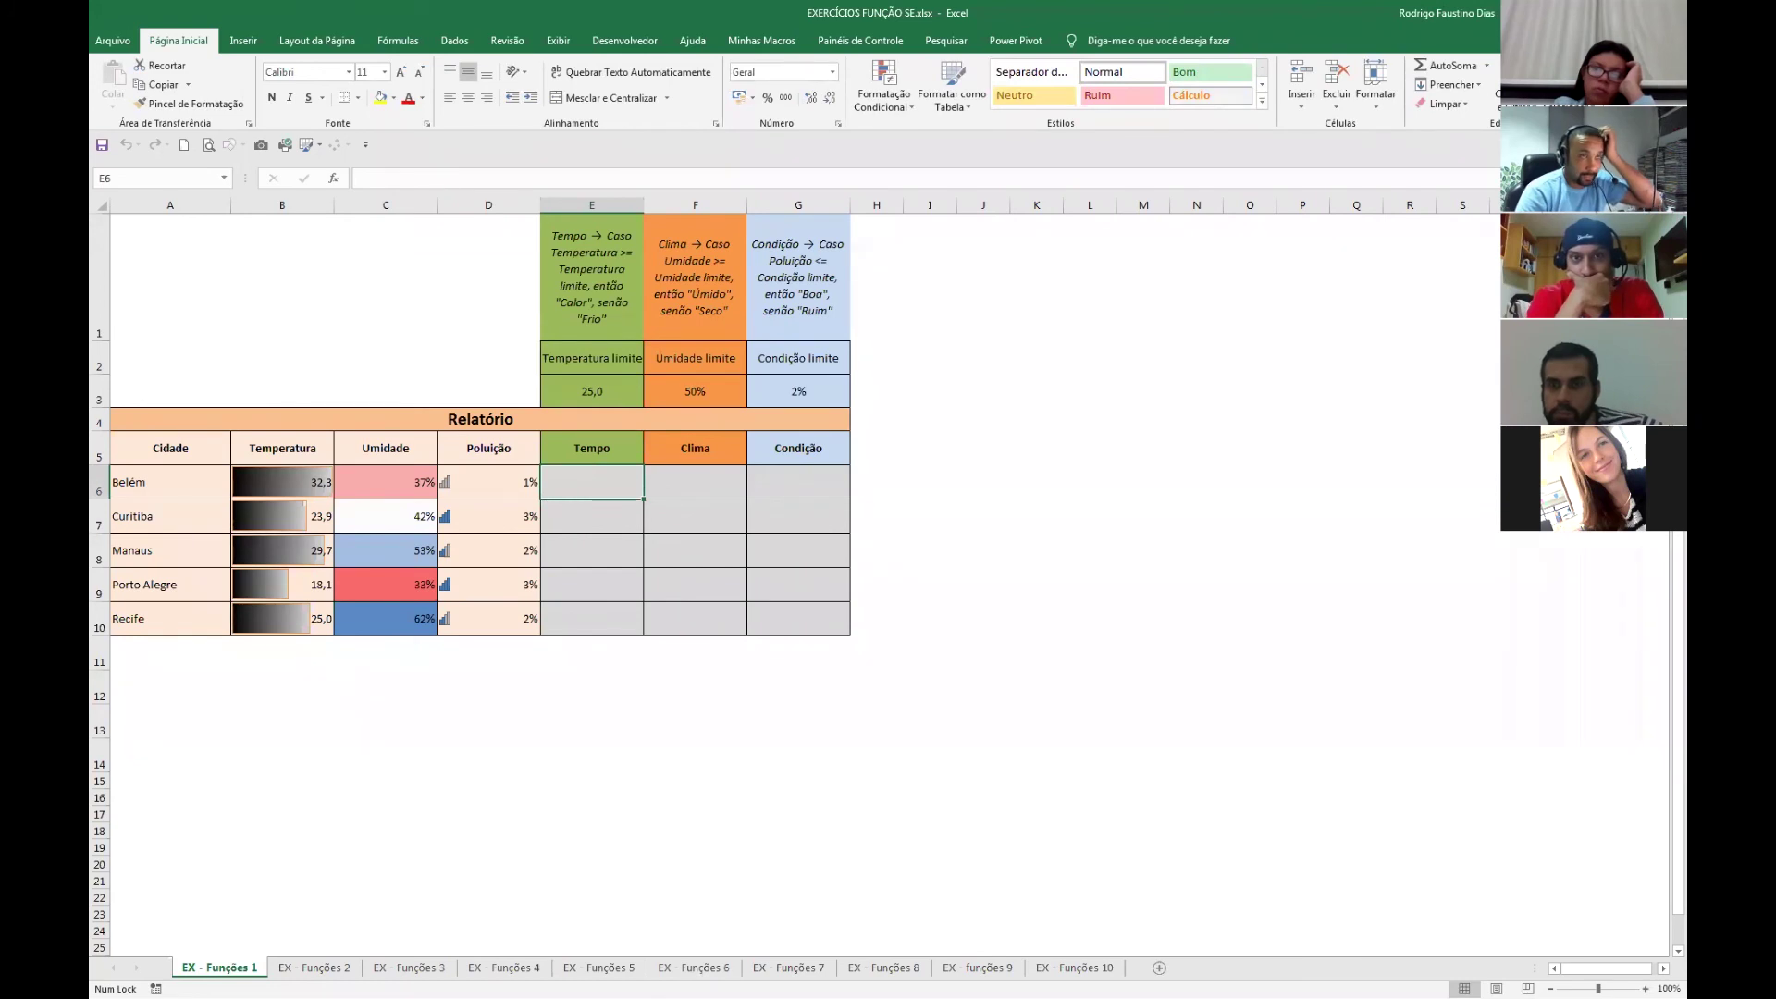
Close EXERCÍCIOS FUNÇÃO SE.xlsx and open Desafio Triângulos.xlsx from the Aula 7 folder.
click(1668, 11)
click(421, 244)
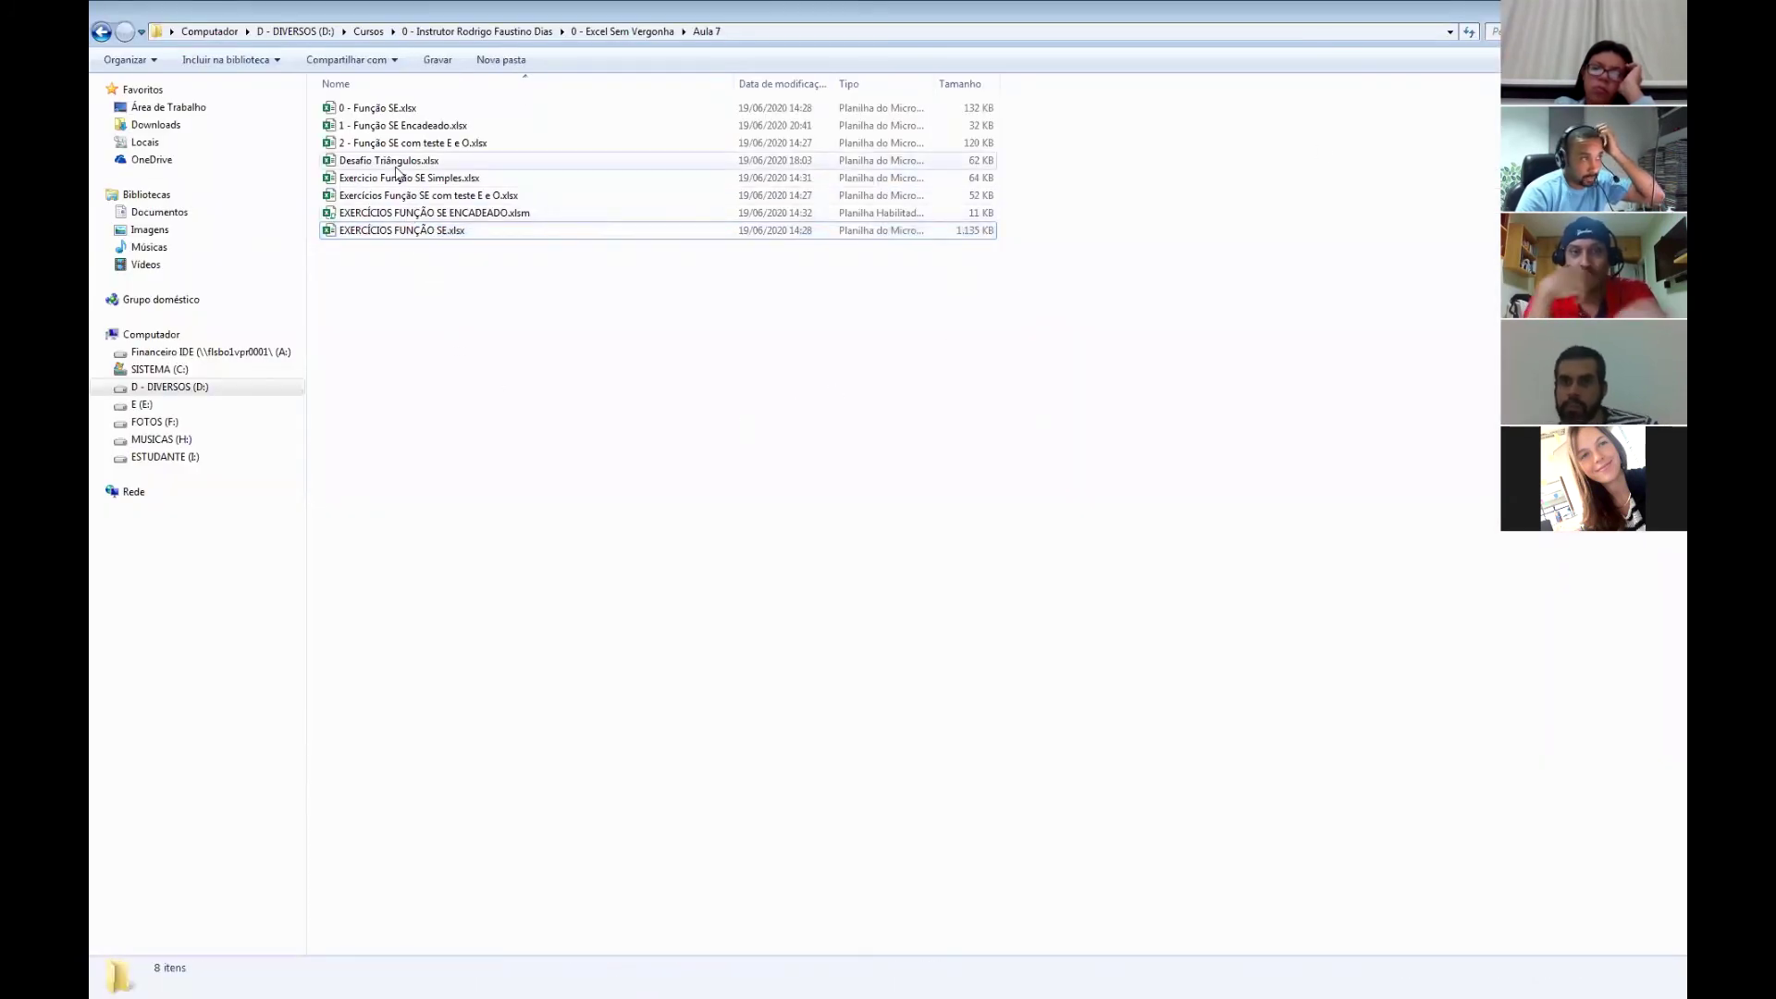
double_click(398, 163)
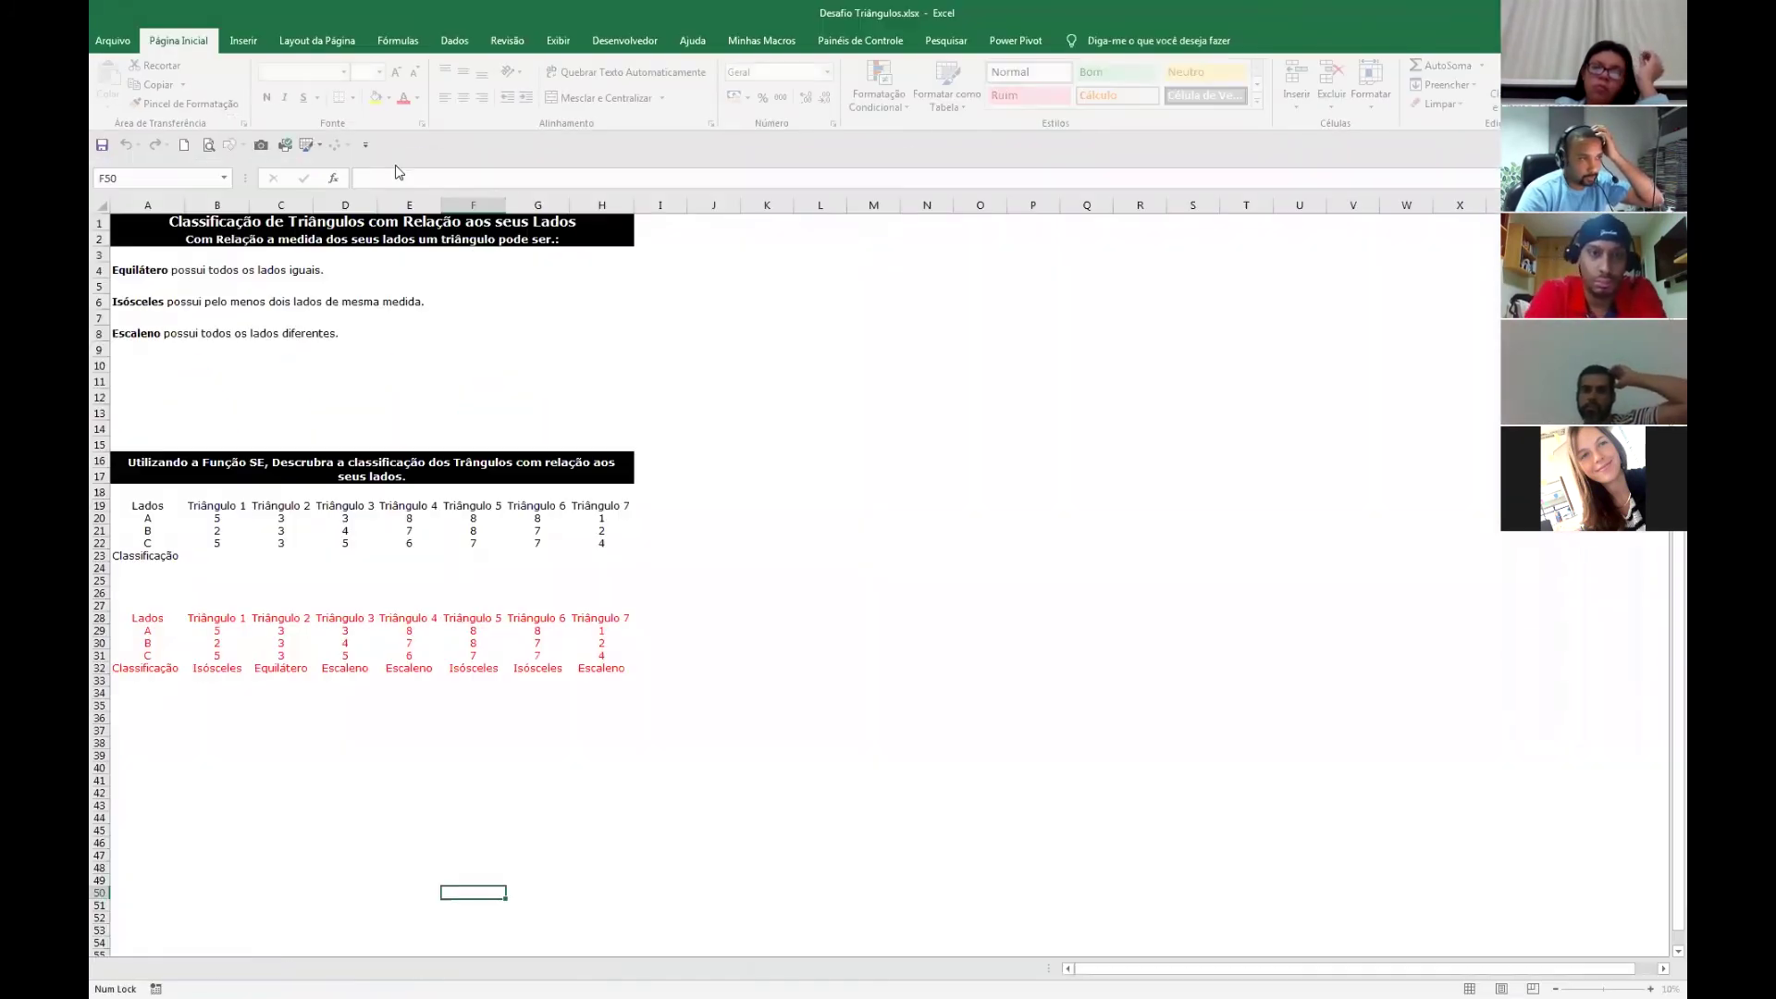